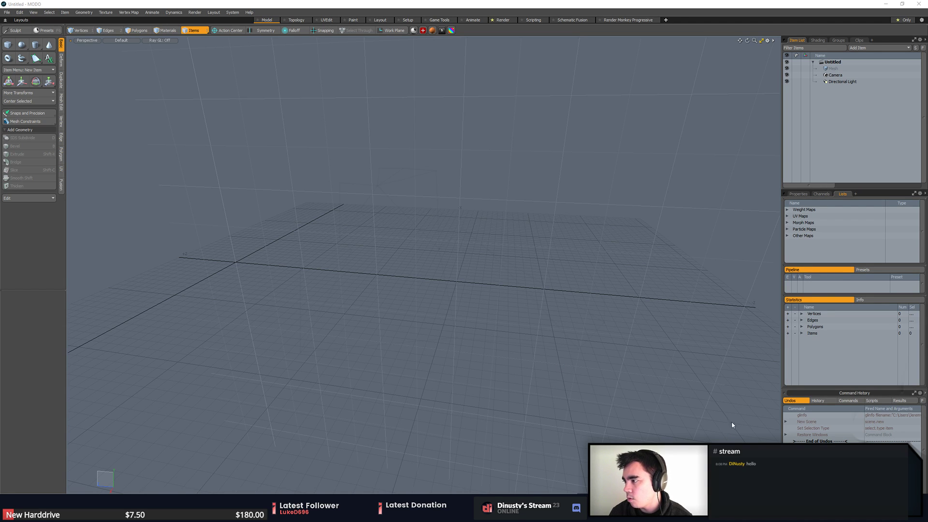
{"action": "left_click", "coordinate": [705, 408]}
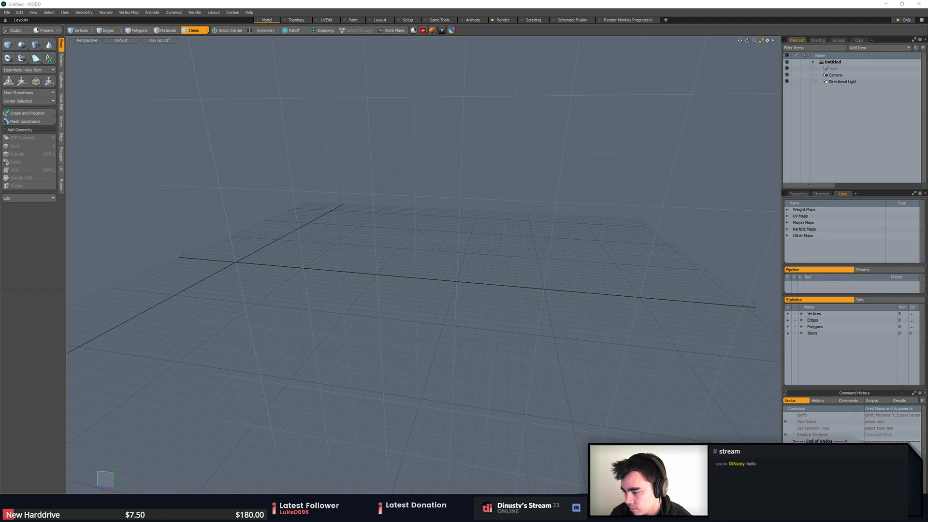
{"action": "left_click", "coordinate": [468, 277]}
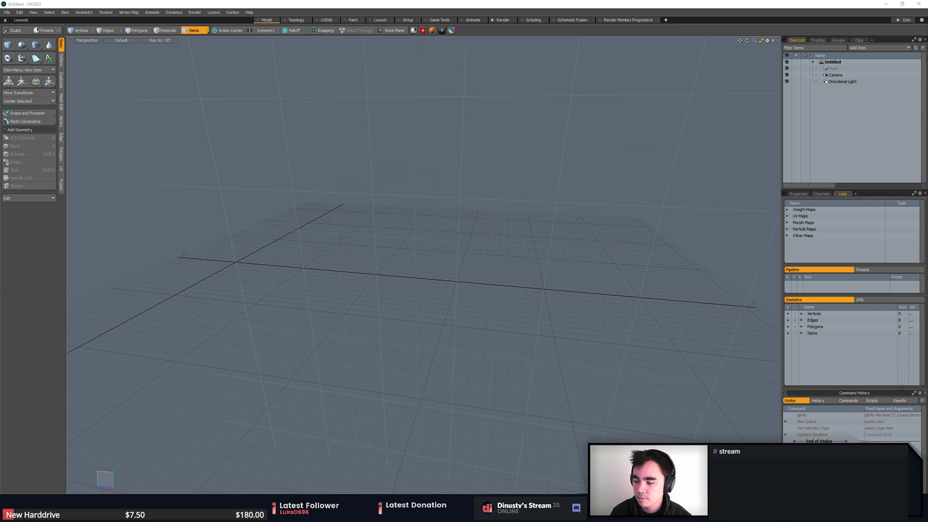
{"action": "left_click", "coordinate": [607, 394]}
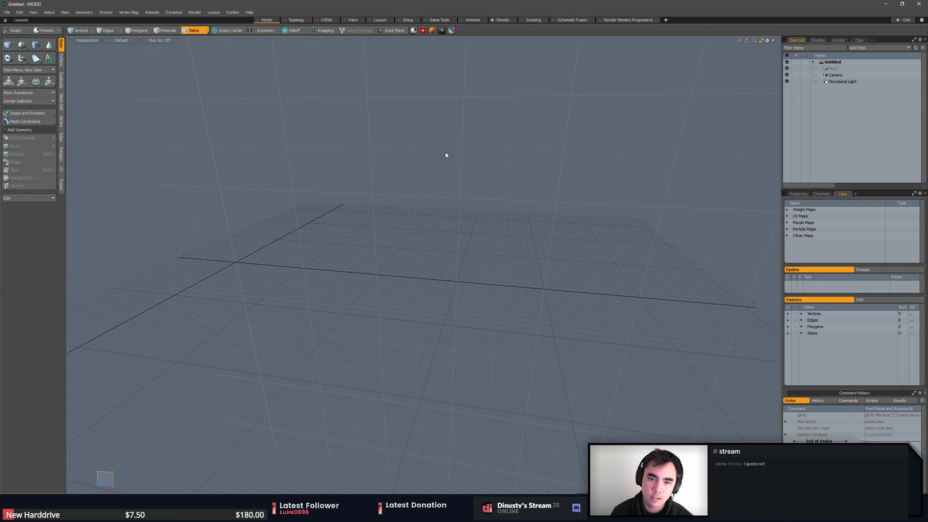
{"action": "left_click", "coordinate": [7, 12]}
{"action": "left_click", "coordinate": [8, 12]}
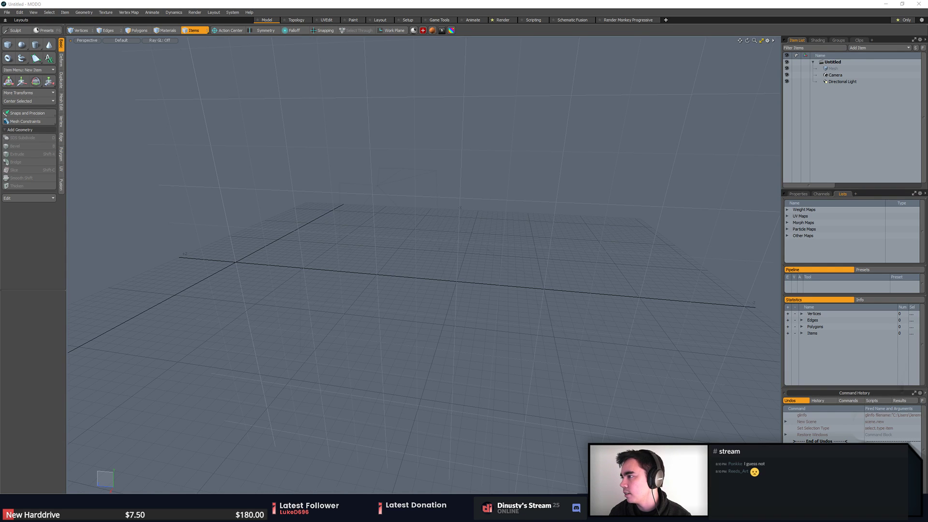
{"action": "left_click", "coordinate": [416, 223]}
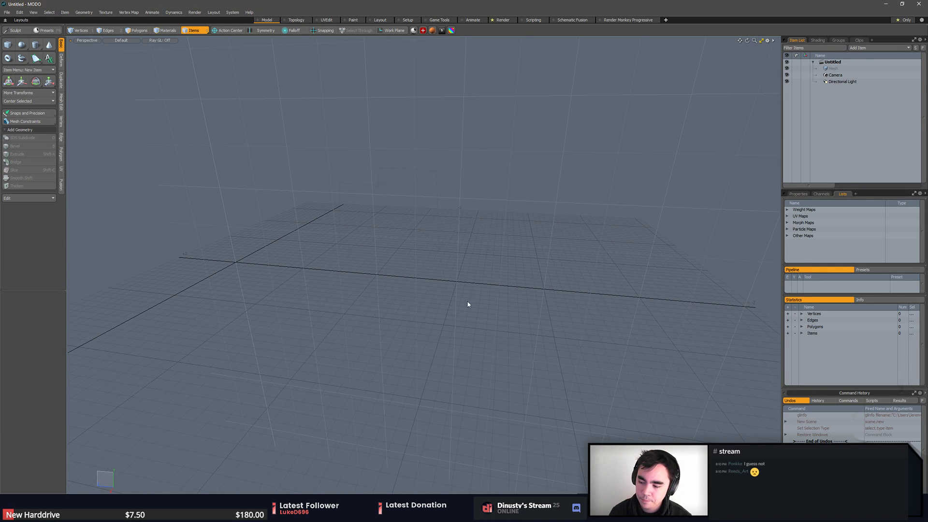
{"action": "left_click", "coordinate": [6, 12]}
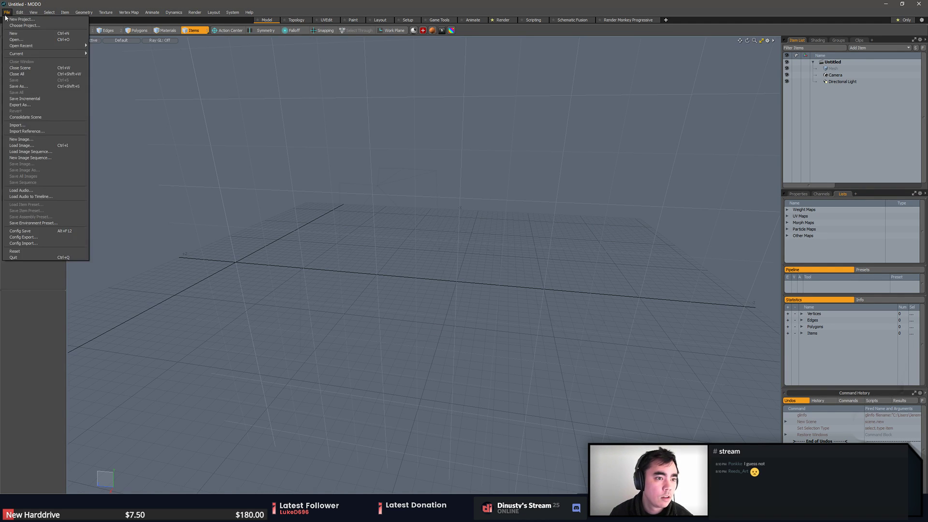
{"action": "mouse_move", "coordinate": [43, 45]}
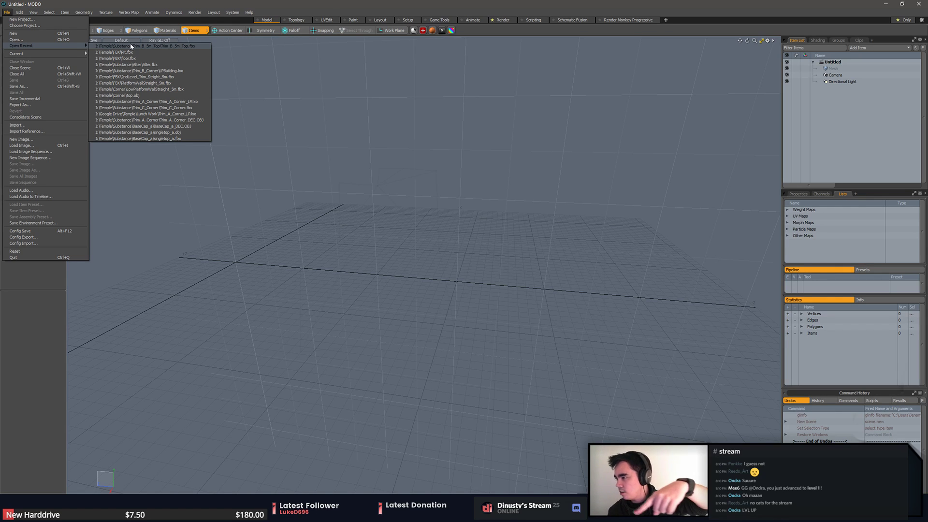
{"action": "left_click", "coordinate": [173, 12]}
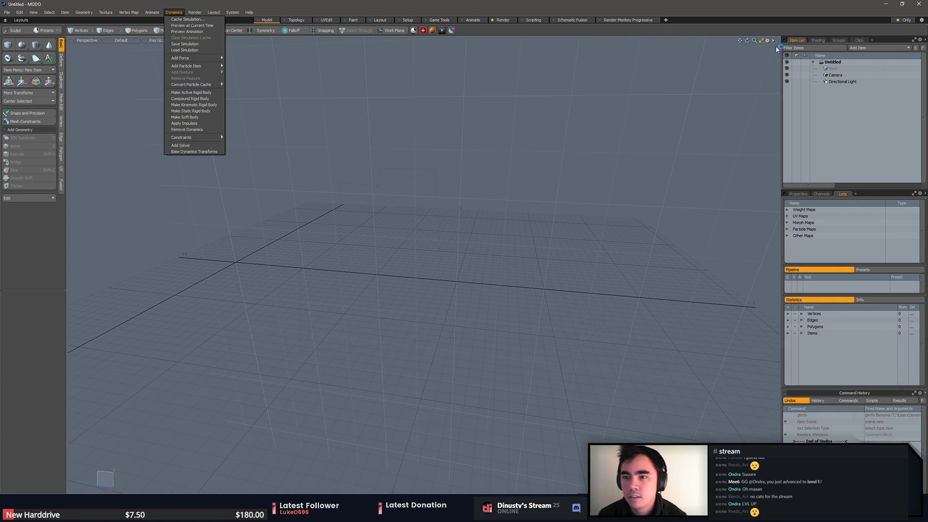
{"action": "left_click", "coordinate": [610, 54]}
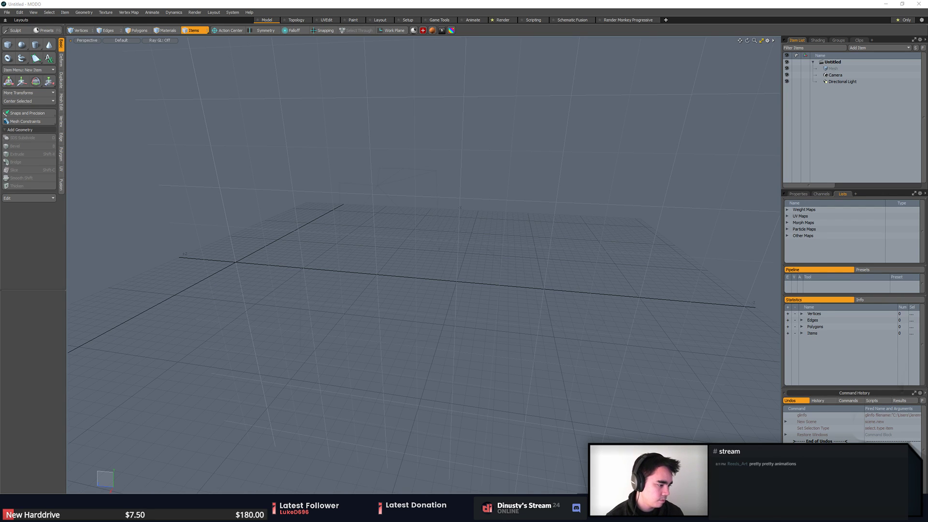
{"action": "left_click", "coordinate": [579, 352]}
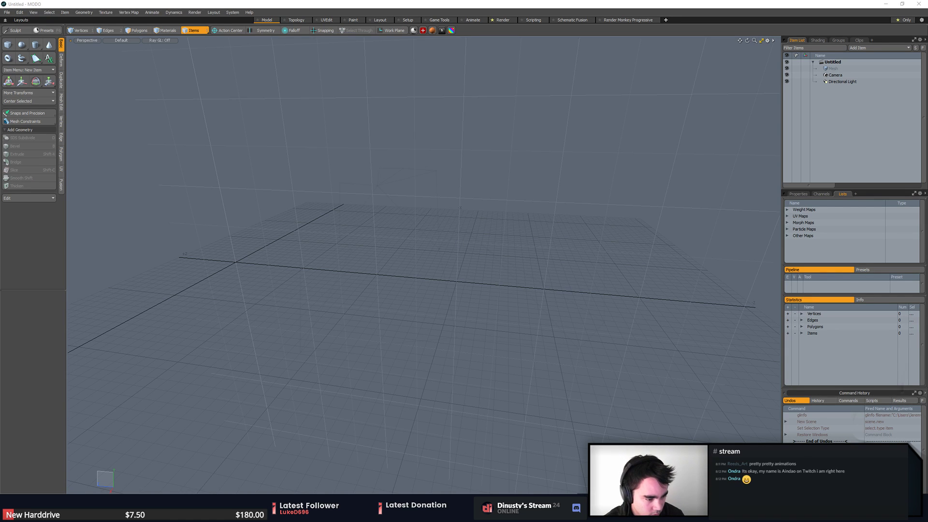
- Launch Unreal Engine 4.13.0 from the Epic Games Launcher and open MyProject
{"action": "right_click", "coordinate": [892, 475]}
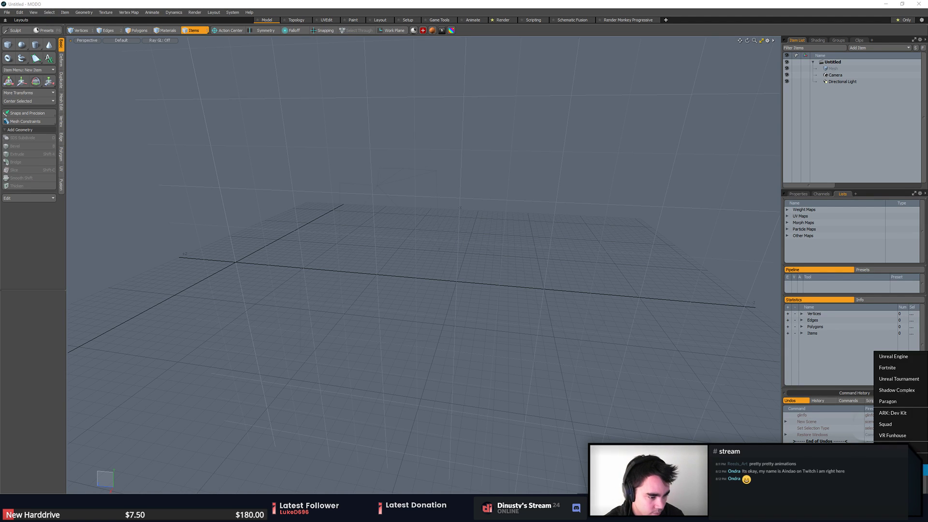
{"action": "left_click", "coordinate": [894, 357]}
{"action": "left_click", "coordinate": [893, 356]}
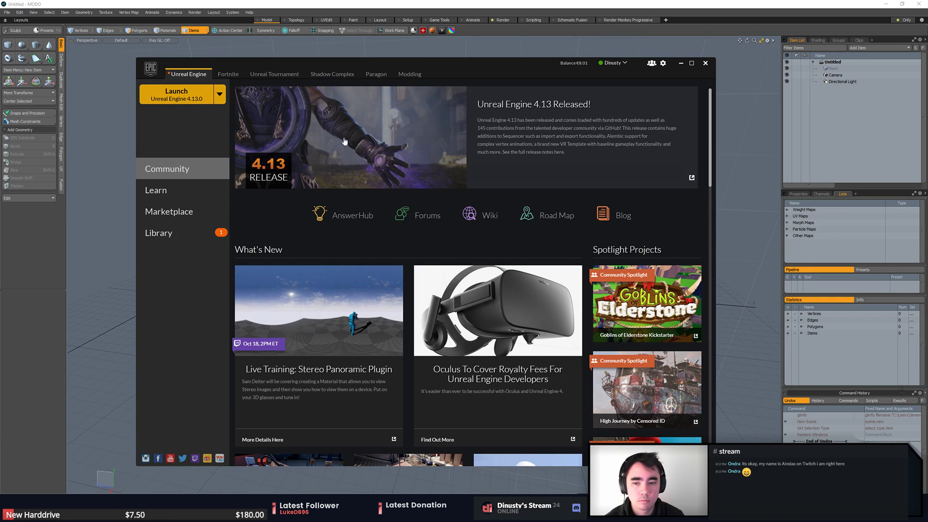
{"action": "left_click", "coordinate": [195, 100]}
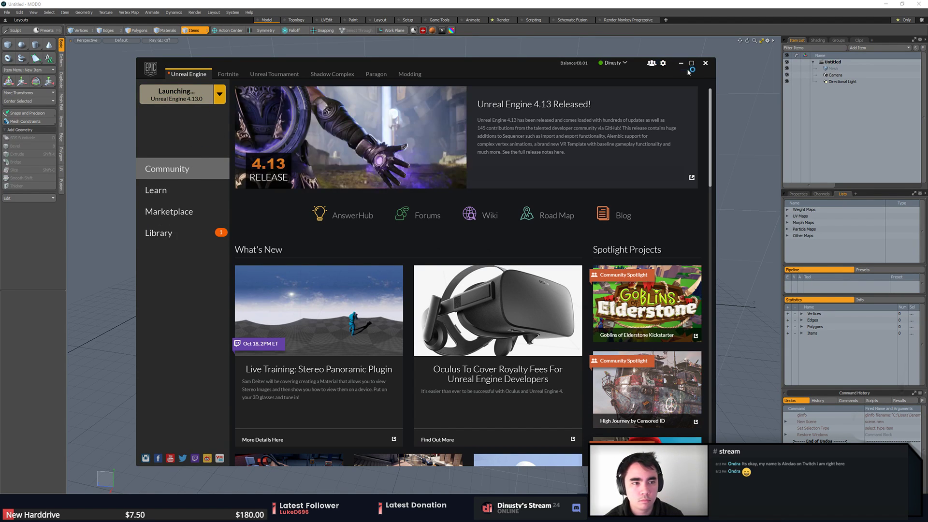
{"action": "left_click", "coordinate": [705, 63]}
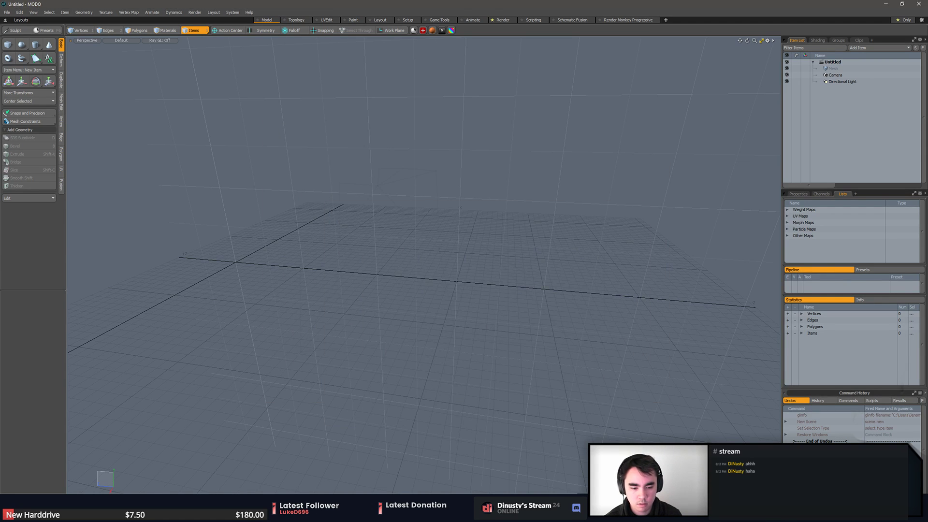
{"action": "double_click", "coordinate": [301, 216]}
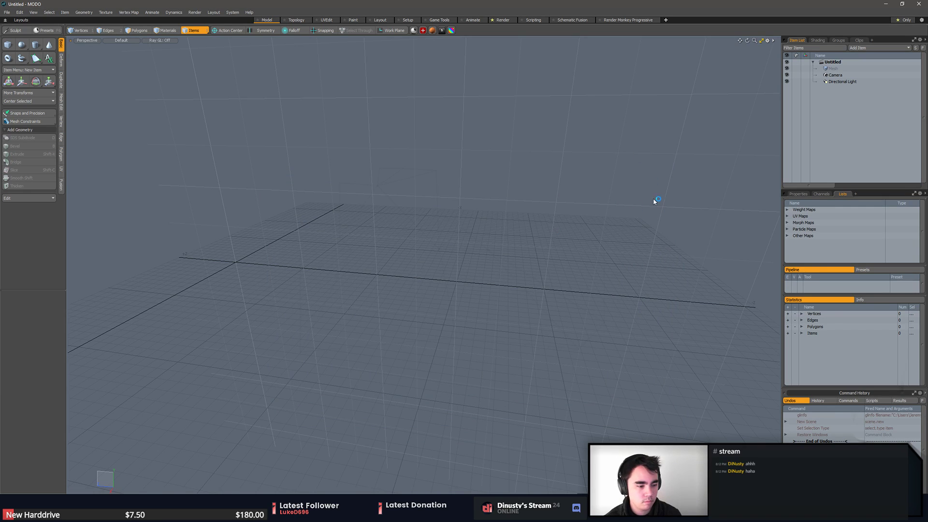
{"action": "left_click", "coordinate": [7, 13]}
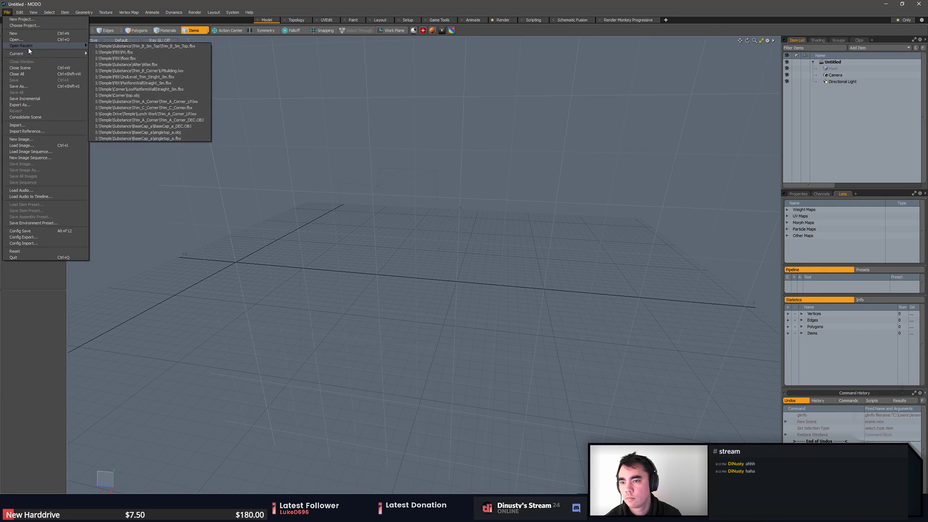
{"action": "mouse_move", "coordinate": [26, 53]}
{"action": "mouse_move", "coordinate": [68, 47]}
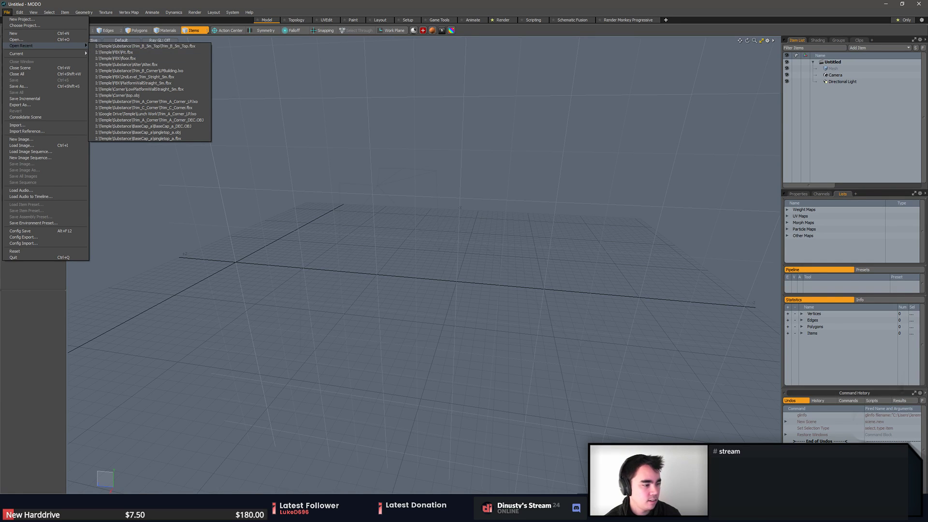
{"action": "key", "text": "alt+Tab"}
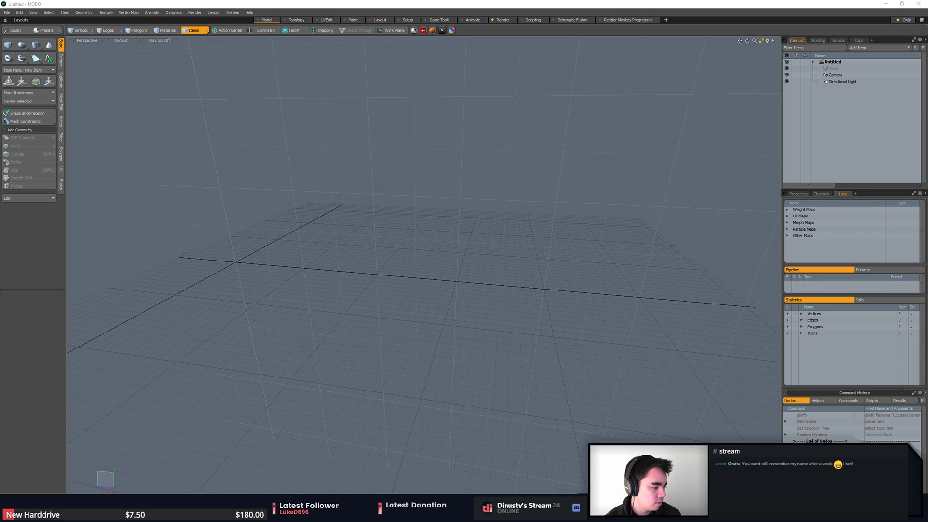
{"action": "left_click", "coordinate": [627, 275]}
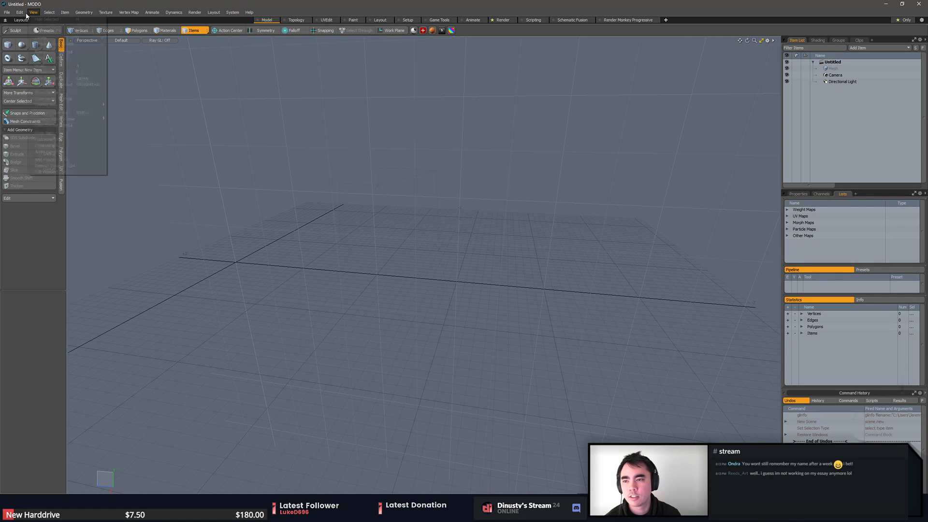
{"action": "left_click", "coordinate": [8, 12]}
{"action": "left_click", "coordinate": [643, 315]}
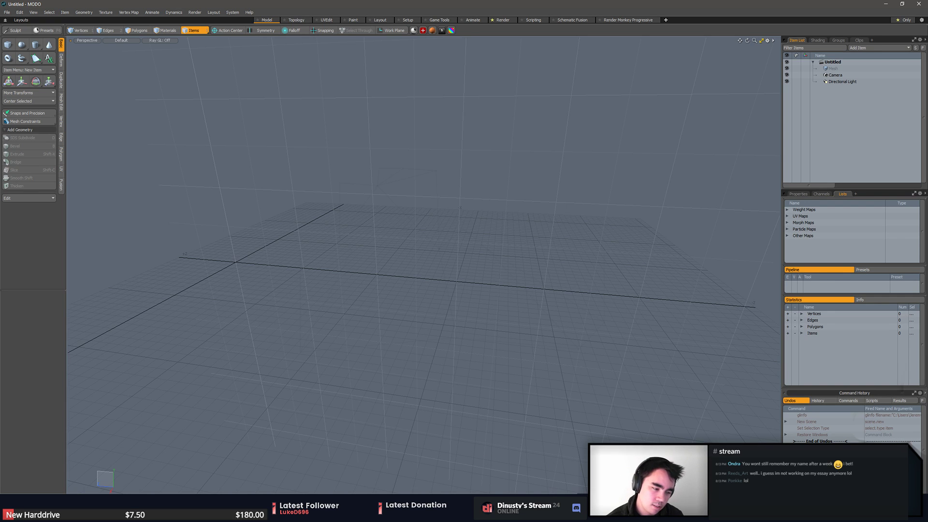
- Switch to Unreal Editor and deselect the floor5 mesh in the temple level
{"action": "key", "text": "alt+Tab"}
{"action": "left_click", "coordinate": [534, 392]}
{"action": "right_click_drag", "start_coordinate": [534, 392], "coordinate": [528, 389]}
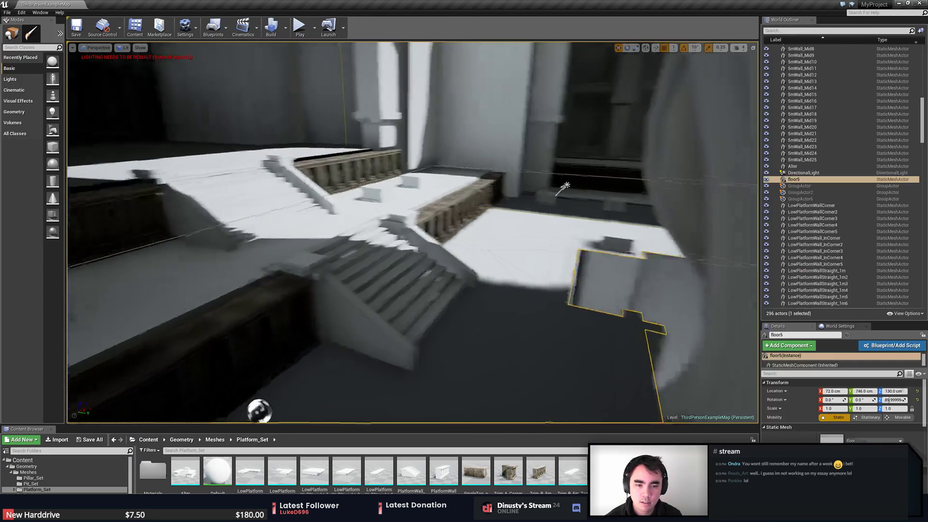
{"action": "right_click_drag", "start_coordinate": [483, 223], "coordinate": [477, 261]}
{"action": "key", "text": "Escape"}
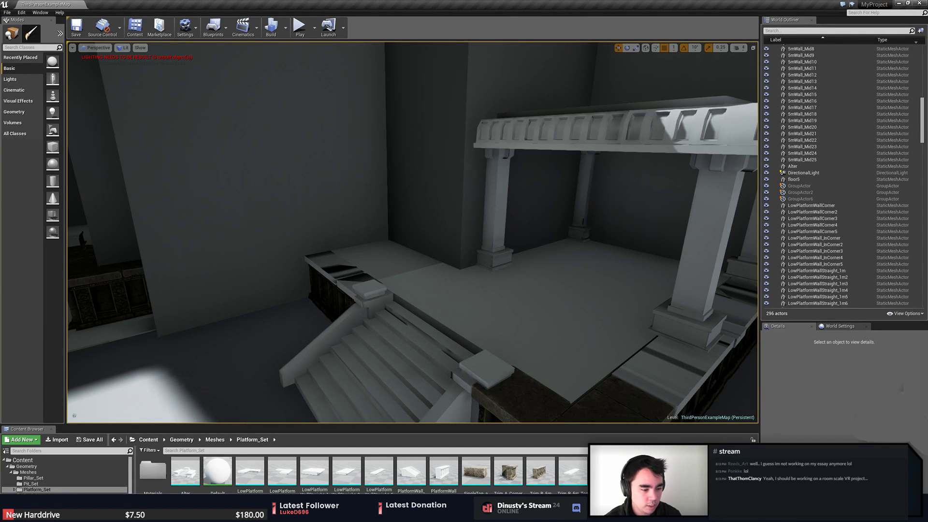
{"action": "right_click", "coordinate": [857, 383]}
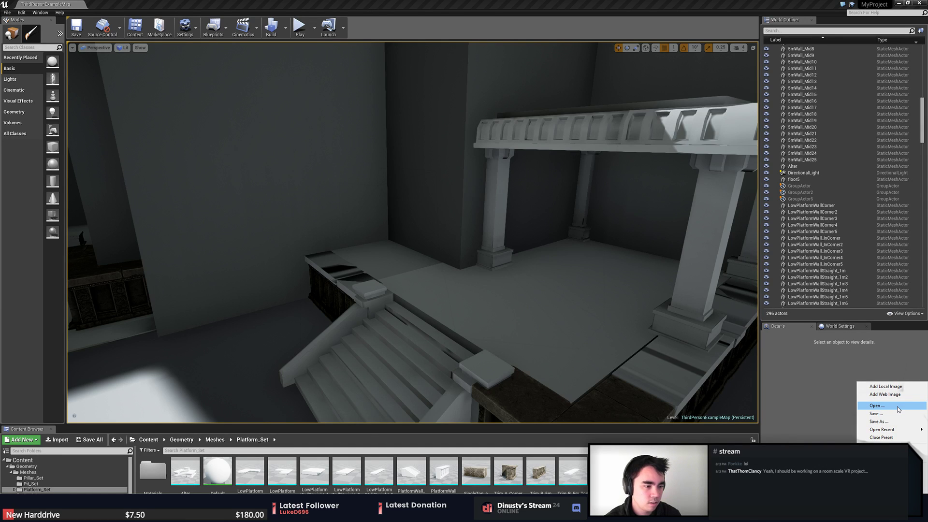
{"action": "left_click", "coordinate": [897, 410]}
{"action": "key", "text": "Escape"}
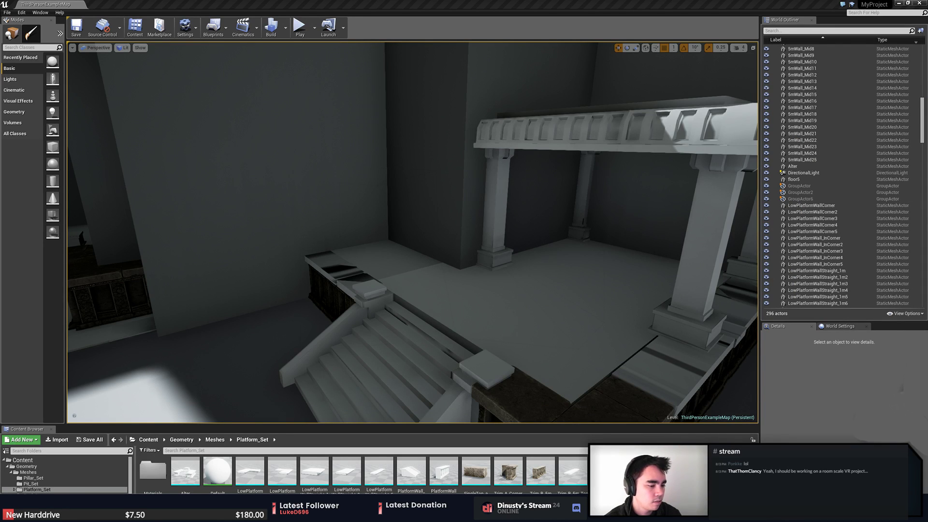
{"action": "right_click", "coordinate": [903, 387]}
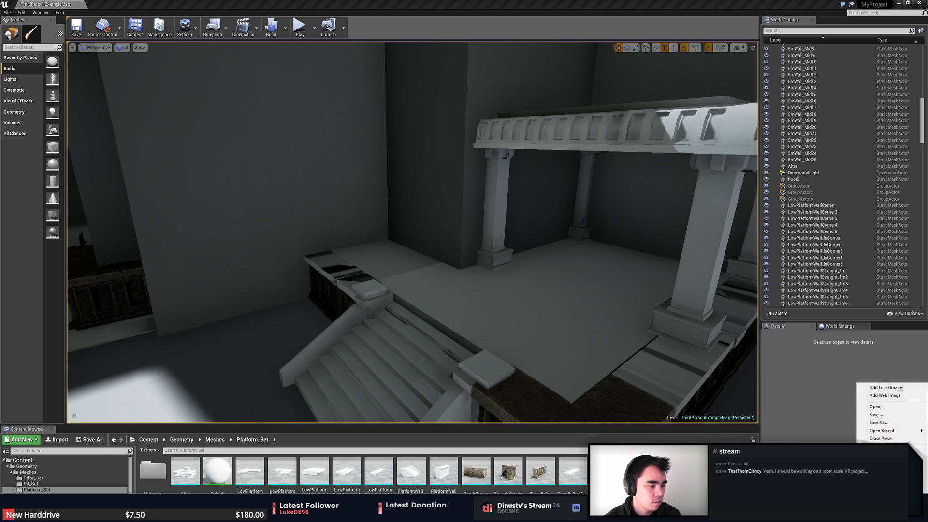
{"action": "left_click", "coordinate": [893, 408]}
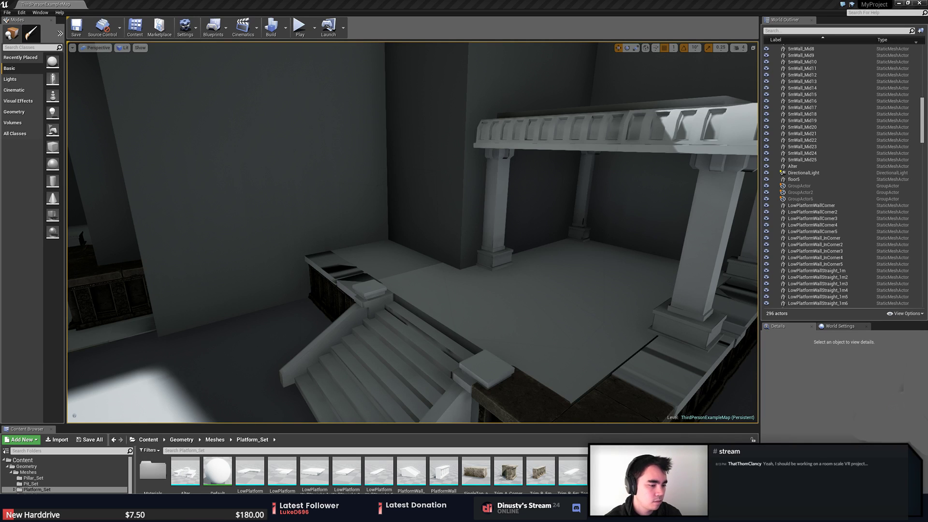
- Add a local reference image of the carved stone platform, shrink it and place it over a corner of the viewport
{"action": "right_click", "coordinate": [902, 382]}
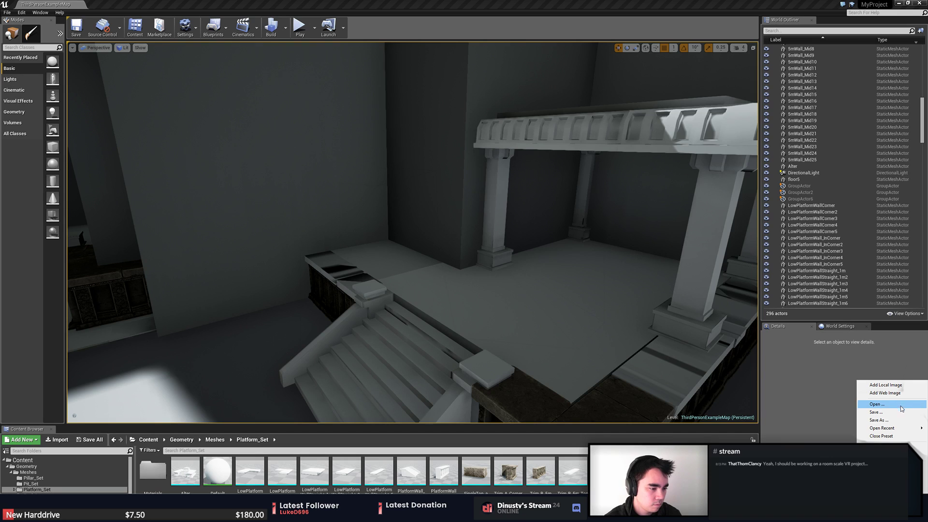
{"action": "left_click", "coordinate": [902, 389]}
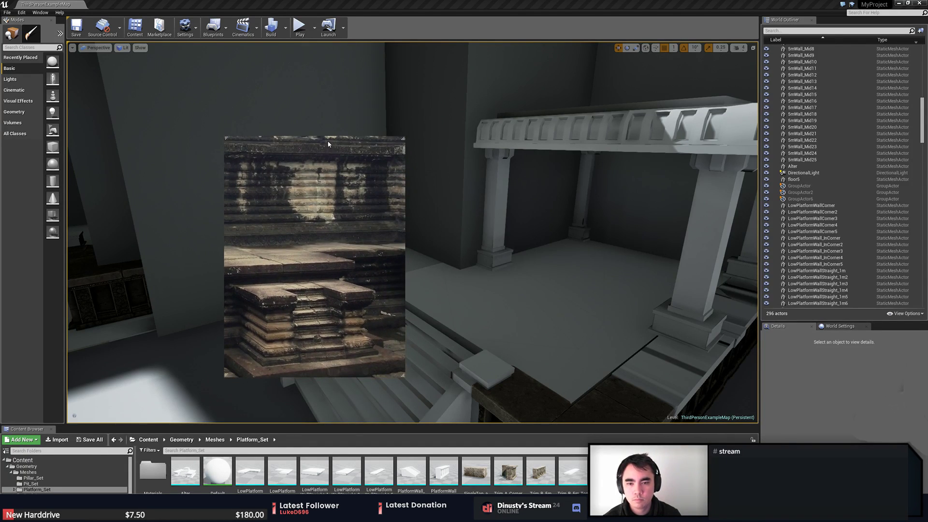
{"action": "left_click_drag", "start_coordinate": [328, 144], "coordinate": [191, 69]}
{"action": "left_click_drag", "start_coordinate": [217, 299], "coordinate": [226, 255]}
{"action": "scroll", "coordinate": [145, 150], "scroll_direction": "down", "scroll_amount": 4}
- Set the stone reference image to Always On Top so it floats over the editor
{"action": "mouse_move", "coordinate": [336, 257]}
{"action": "right_mouse_down"}
{"action": "mouse_move", "coordinate": [347, 249]}
{"action": "mouse_move", "coordinate": [348, 261]}
{"action": "right_mouse_up"}
{"action": "key", "text": "alt+Tab"}
{"action": "right_click", "coordinate": [180, 169]}
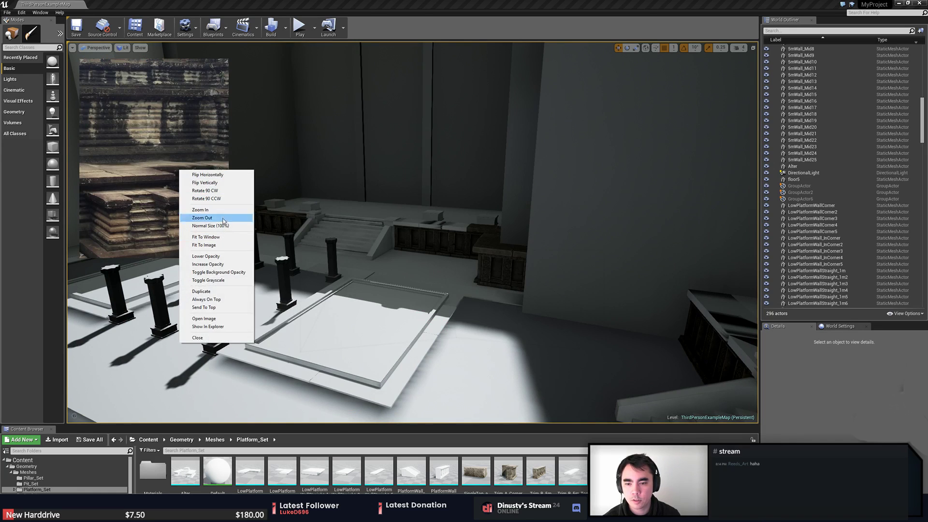
{"action": "left_click", "coordinate": [234, 300]}
- Bring the barred temple window into view in the reference image and reposition the image over the viewport
{"action": "left_click", "coordinate": [438, 293]}
{"action": "right_click_drag", "start_coordinate": [438, 294], "coordinate": [370, 299]}
{"action": "left_click_drag", "start_coordinate": [145, 128], "coordinate": [152, 140]}
{"action": "middle_click_drag", "start_coordinate": [153, 140], "coordinate": [173, 150]}
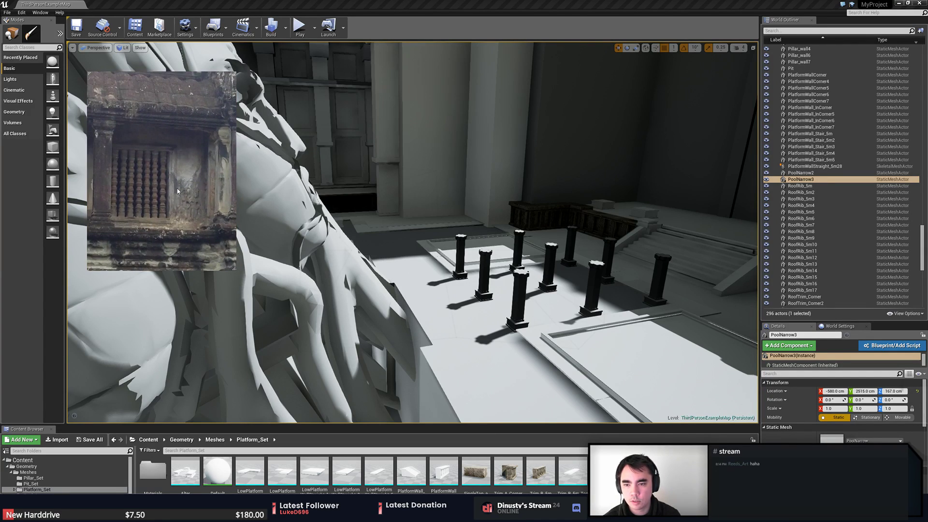
{"action": "right_click_drag", "start_coordinate": [420, 229], "coordinate": [390, 246]}
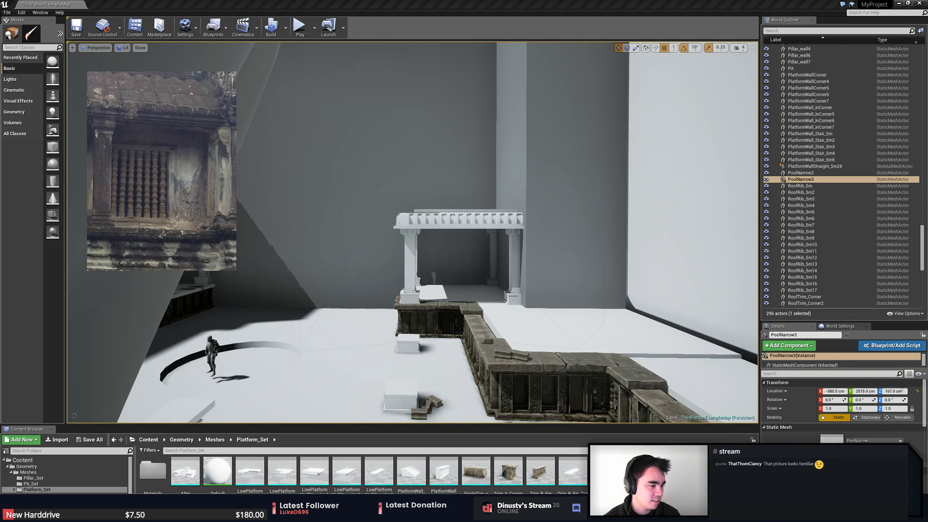
{"action": "right_click_drag", "start_coordinate": [606, 260], "coordinate": [537, 287]}
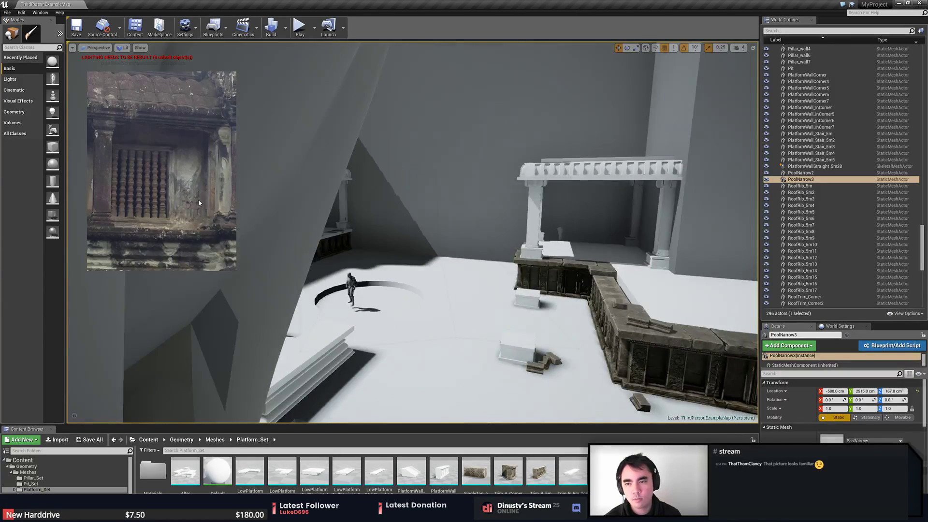
{"action": "left_click_drag", "start_coordinate": [199, 203], "coordinate": [191, 192]}
- Select the PillarPlate_LRG29 block on the courtyard floor and frame it in the viewport
{"action": "key", "text": "w"}
{"action": "right_click_drag", "start_coordinate": [397, 223], "coordinate": [467, 279]}
{"action": "left_click", "coordinate": [399, 199]}
{"action": "key", "text": "f"}
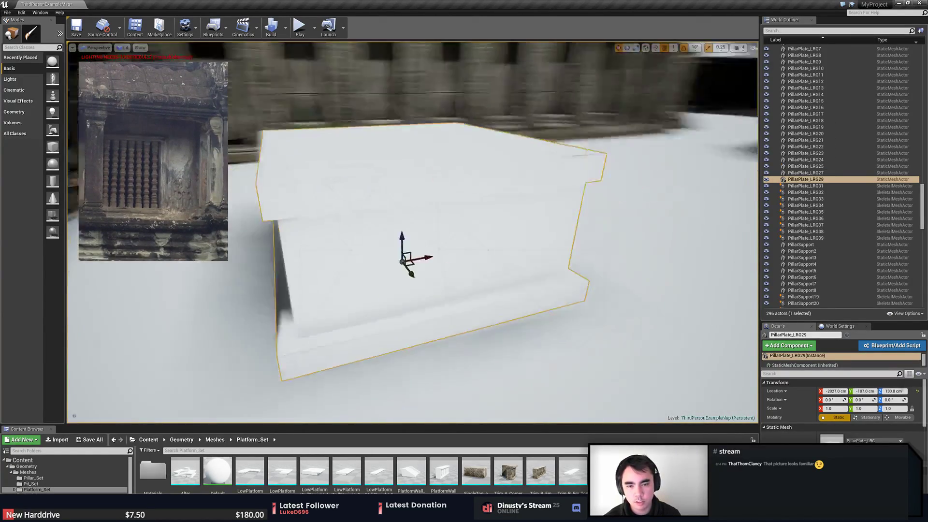
- Examine the temple level around the courtyard blocks, stairs, tree roots and the stepped altar
{"action": "key", "text": "s"}
{"action": "right_click_drag", "start_coordinate": [399, 199], "coordinate": [552, 196]}
{"action": "key", "text": "w"}
{"action": "key", "text": "s"}
{"action": "key", "text": "w"}
{"action": "right_click_drag", "start_coordinate": [332, 224], "coordinate": [313, 239]}
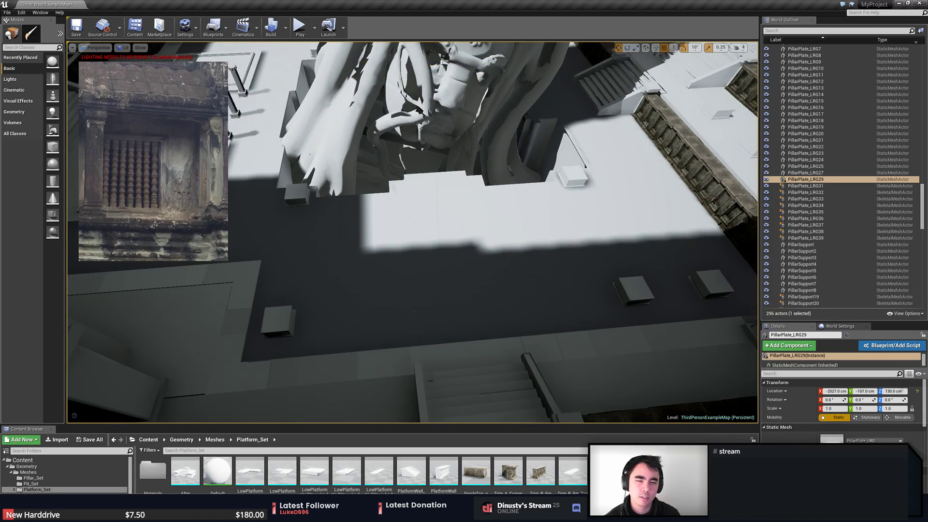
{"action": "right_click_drag", "start_coordinate": [422, 261], "coordinate": [452, 181]}
{"action": "right_click_drag", "start_coordinate": [397, 277], "coordinate": [513, 281]}
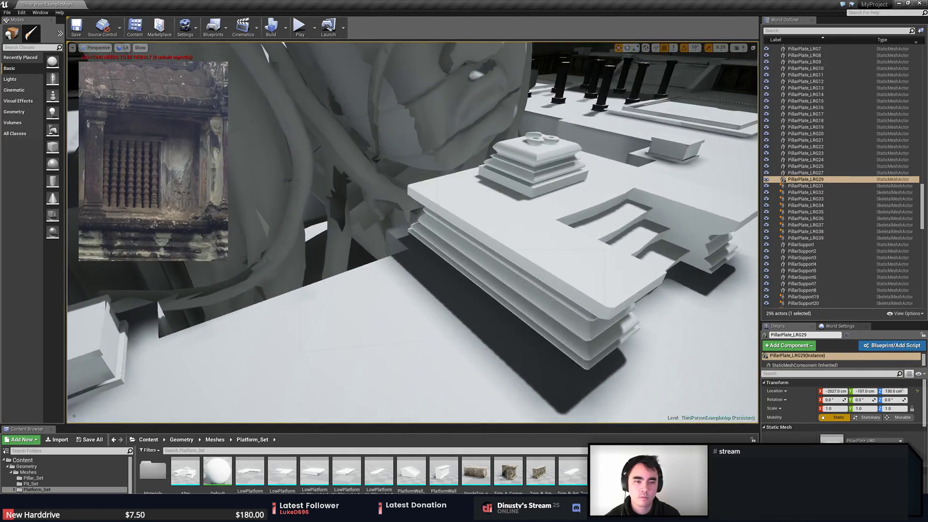
- Select the Wall_arch piece and survey the tree roots and the open courtyard around the stepped altar
{"action": "right_click_drag", "start_coordinate": [384, 283], "coordinate": [372, 289]}
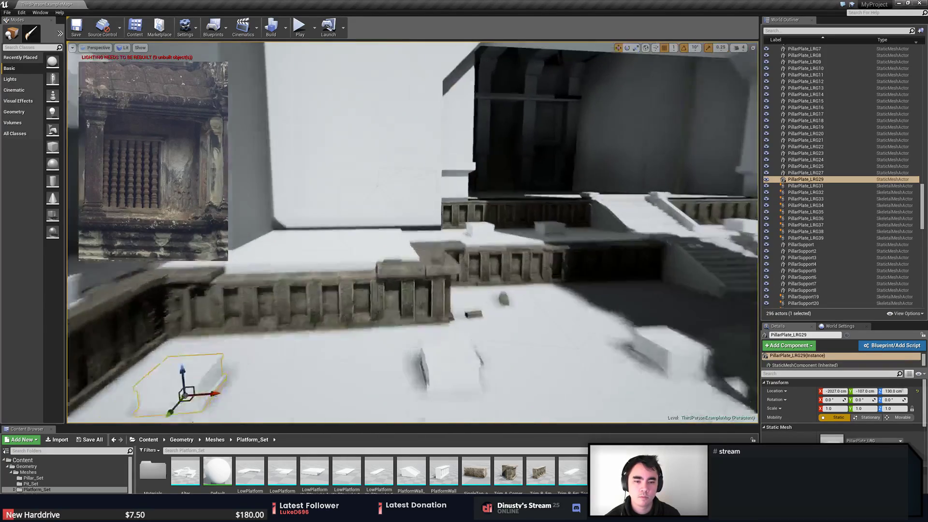
{"action": "right_click_drag", "start_coordinate": [373, 289], "coordinate": [367, 292]}
{"action": "left_click", "coordinate": [464, 169]}
{"action": "right_click_drag", "start_coordinate": [464, 169], "coordinate": [421, 171]}
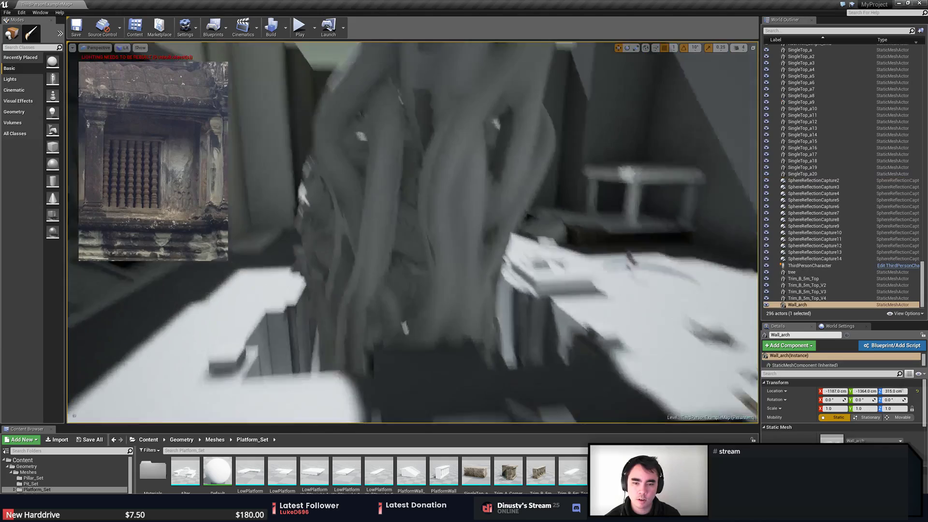
{"action": "right_click_drag", "start_coordinate": [412, 232], "coordinate": [551, 269]}
{"action": "right_click_drag", "start_coordinate": [473, 278], "coordinate": [485, 289]}
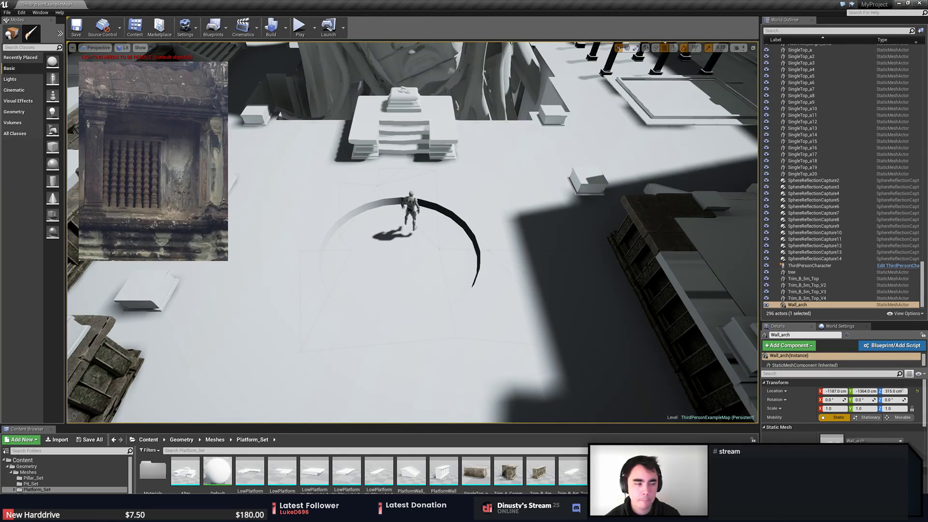
- Start adding a local image to the reference viewer
{"action": "right_click", "coordinate": [864, 512]}
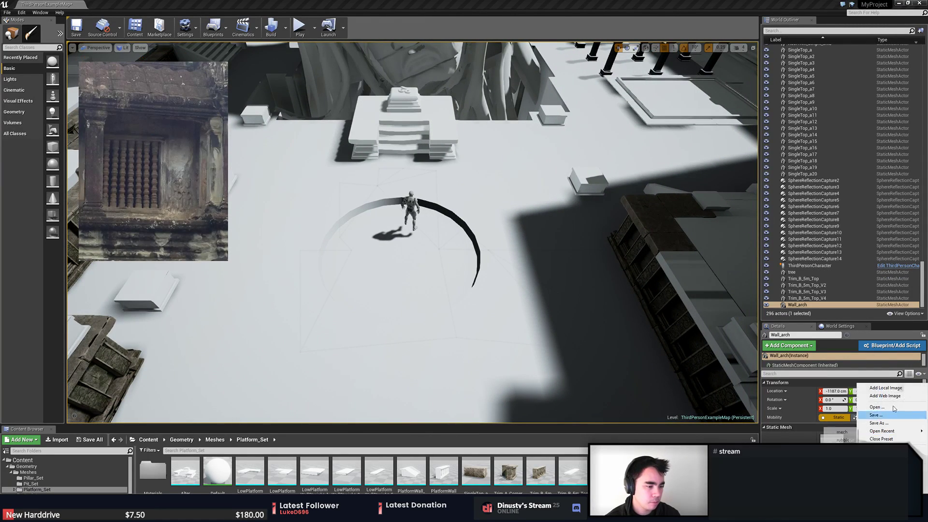
{"action": "left_click", "coordinate": [897, 390]}
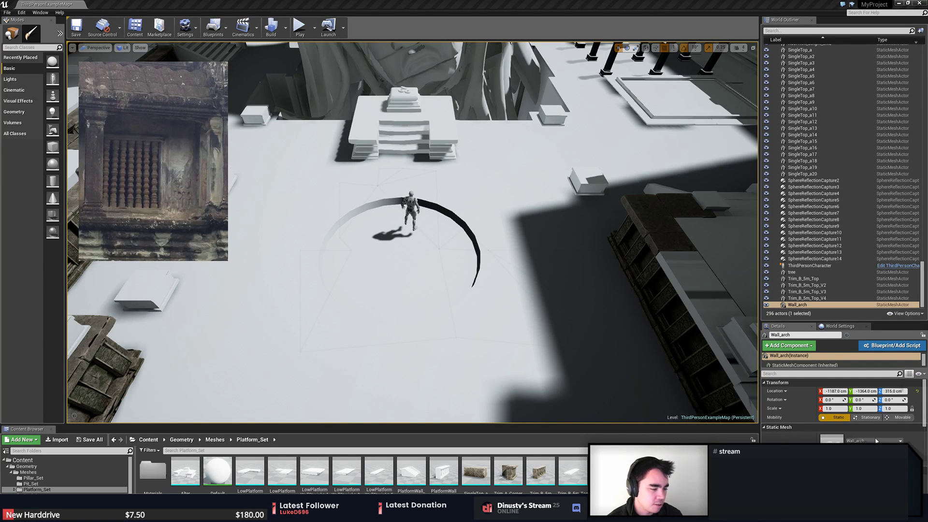
- Bring the upper staircase beside the carved wall into close view and select PlatformWall_Stair_5m3
{"action": "right_click_drag", "start_coordinate": [484, 251], "coordinate": [449, 135]}
{"action": "key", "text": "w"}
{"action": "key", "text": "w"}
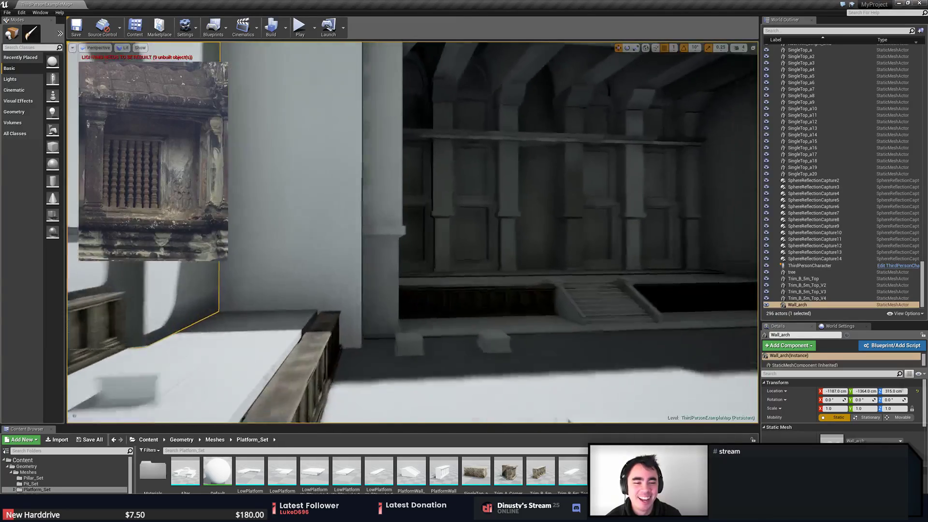
{"action": "key", "text": "w"}
{"action": "right_click_drag", "start_coordinate": [586, 260], "coordinate": [472, 338]}
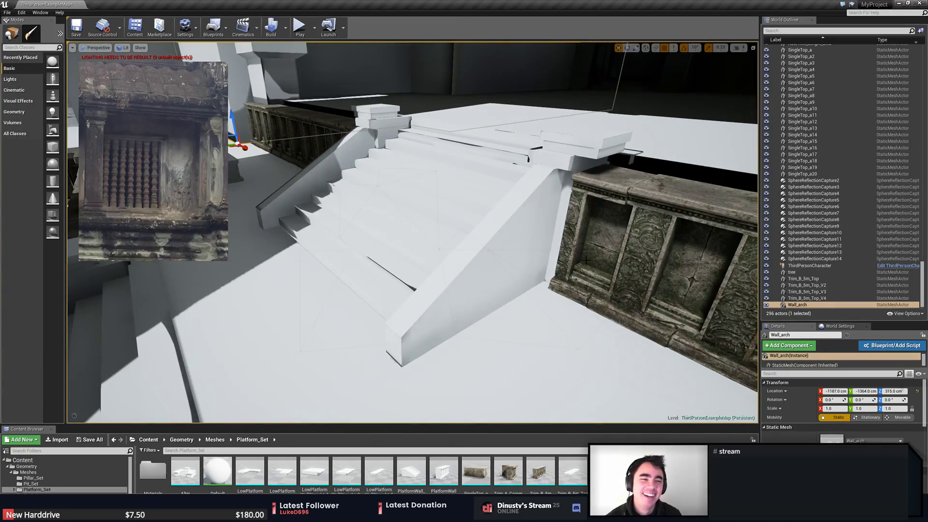
{"action": "left_click", "coordinate": [520, 233]}
{"action": "left_click", "coordinate": [604, 147]}
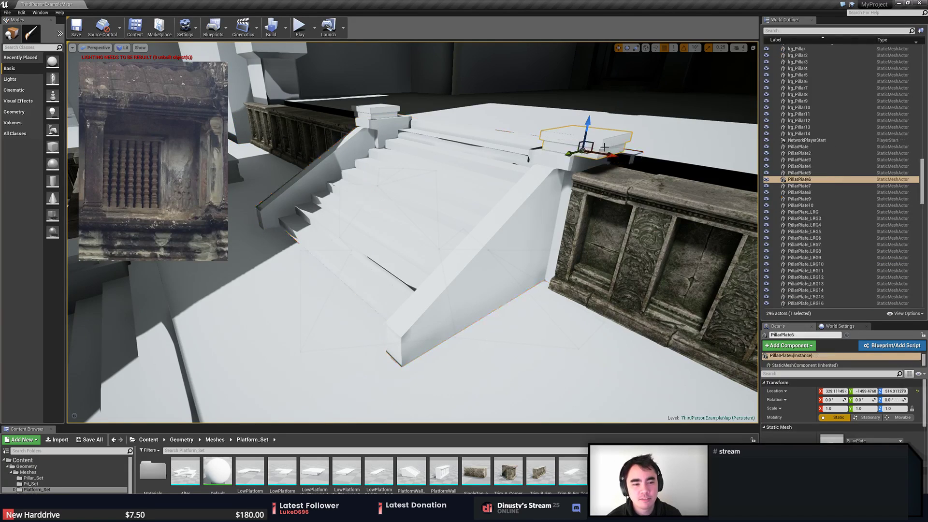
{"action": "left_click", "coordinate": [558, 151]}
{"action": "left_click", "coordinate": [586, 146]}
{"action": "left_click", "coordinate": [529, 192]}
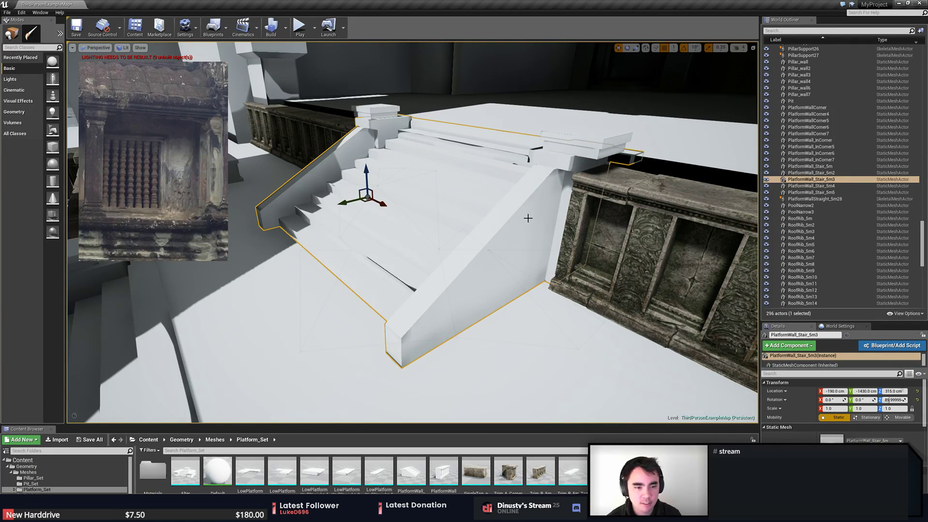
{"action": "right_click_drag", "start_coordinate": [528, 218], "coordinate": [546, 213]}
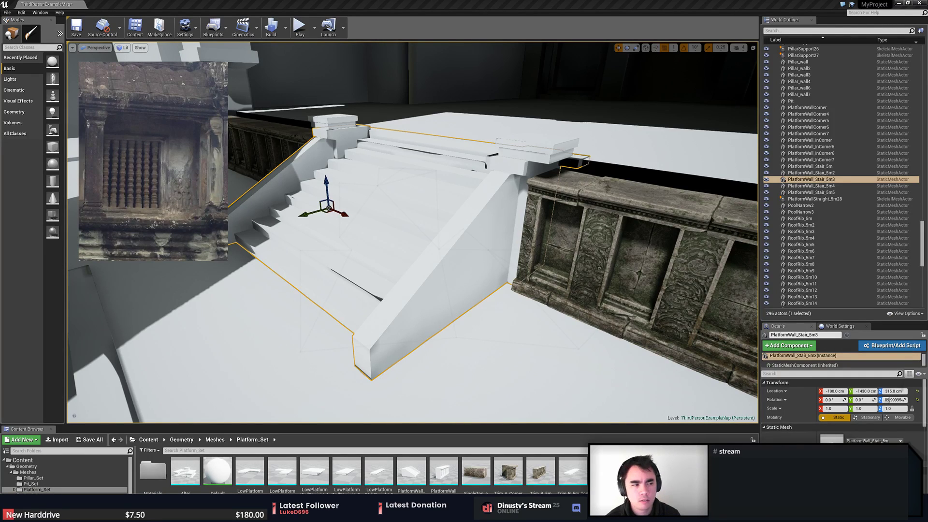
- Pan and zoom the floating reference image from the barred window to the worn stone steps
{"action": "middle_click_drag", "start_coordinate": [140, 203], "coordinate": [104, 68]}
{"action": "scroll", "coordinate": [121, 128], "scroll_direction": "down", "scroll_amount": 3}
{"action": "middle_click_drag", "start_coordinate": [187, 203], "coordinate": [156, 184]}
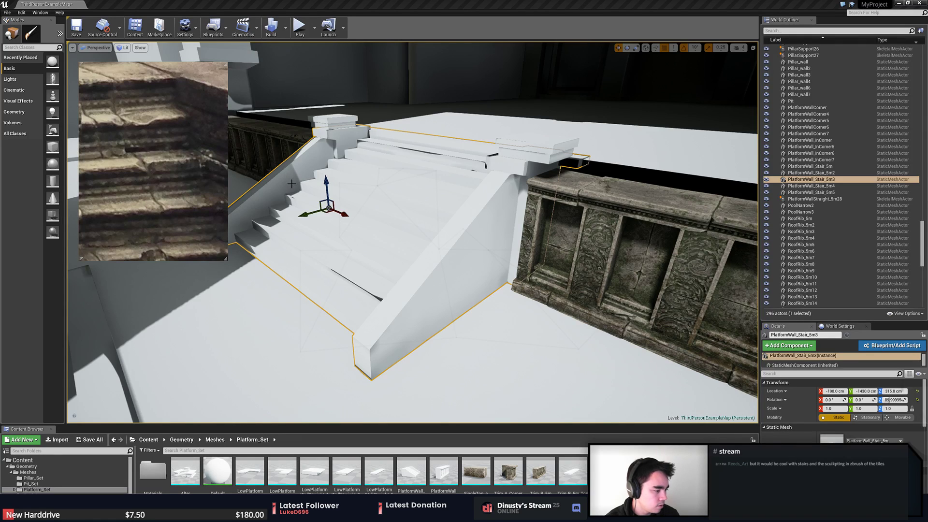
- Examine the upper staircase, its side walls and the surrounding platforms against the stone-step reference
{"action": "key", "text": "a"}
{"action": "right_click_drag", "start_coordinate": [290, 172], "coordinate": [338, 172]}
{"action": "right_click_drag", "start_coordinate": [439, 214], "coordinate": [536, 216]}
{"action": "right_click", "coordinate": [439, 214]}
{"action": "right_click_drag", "start_coordinate": [369, 200], "coordinate": [377, 226]}
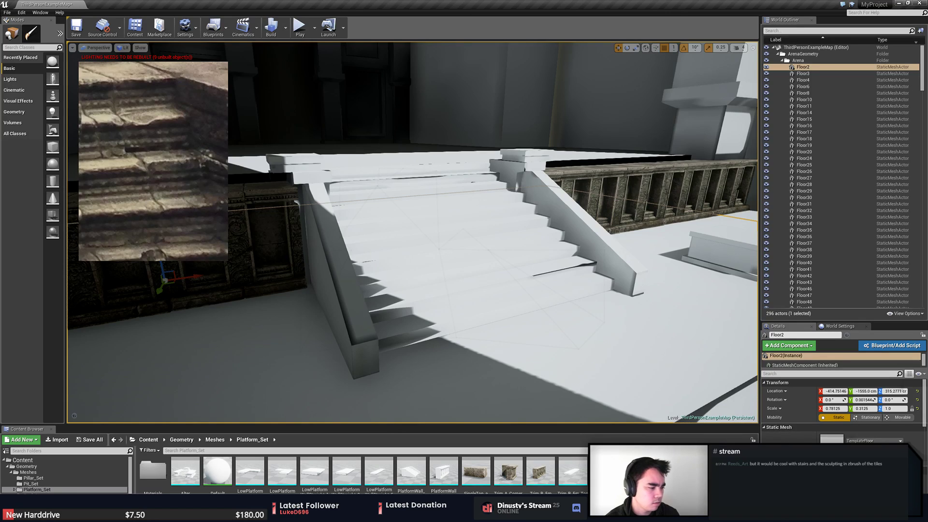
{"action": "right_click_drag", "start_coordinate": [436, 241], "coordinate": [331, 253]}
{"action": "left_click", "coordinate": [446, 345]}
{"action": "right_click_drag", "start_coordinate": [446, 345], "coordinate": [464, 360]}
{"action": "left_click", "coordinate": [409, 312]}
{"action": "right_click_drag", "start_coordinate": [409, 312], "coordinate": [358, 307]}
{"action": "left_click", "coordinate": [416, 297]}
{"action": "left_click", "coordinate": [434, 256]}
{"action": "right_click_drag", "start_coordinate": [434, 256], "coordinate": [485, 232]}
{"action": "left_click", "coordinate": [435, 228]}
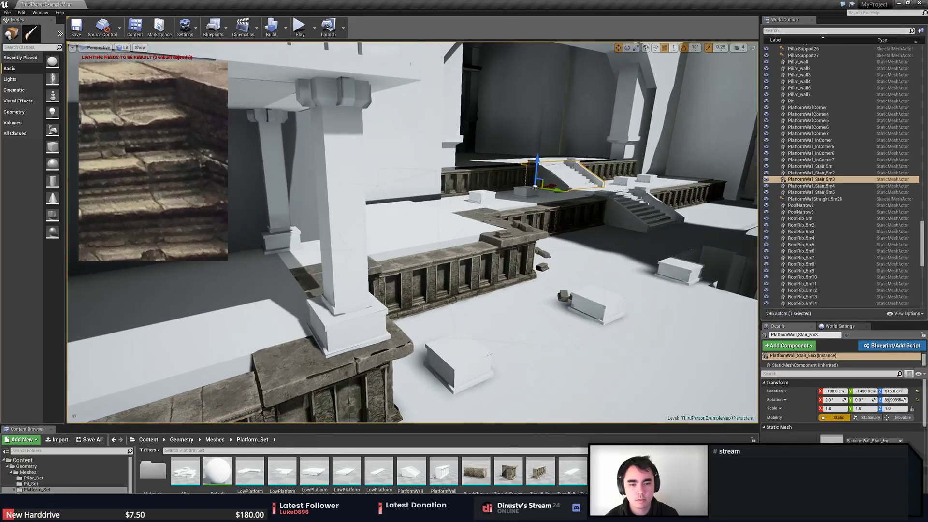
- Inspect the courtyard pillar, its base and the PillarPlate_LRG29 block, and reselect the PlatformWall_Stair_5m3 staircase
{"action": "left_click", "coordinate": [347, 271]}
{"action": "left_click", "coordinate": [352, 328]}
{"action": "left_click", "coordinate": [468, 363]}
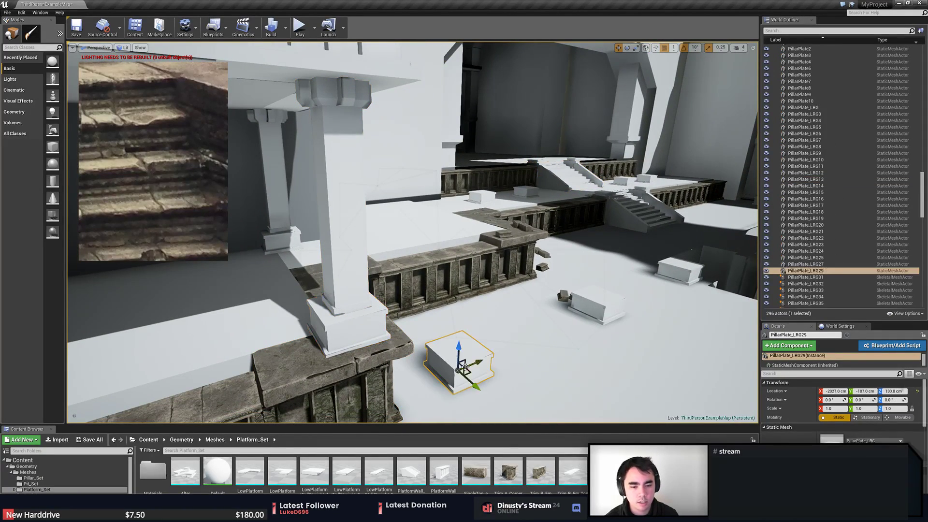
{"action": "left_click", "coordinate": [350, 252]}
{"action": "right_click_drag", "start_coordinate": [349, 252], "coordinate": [494, 261]}
{"action": "left_click", "coordinate": [492, 263]}
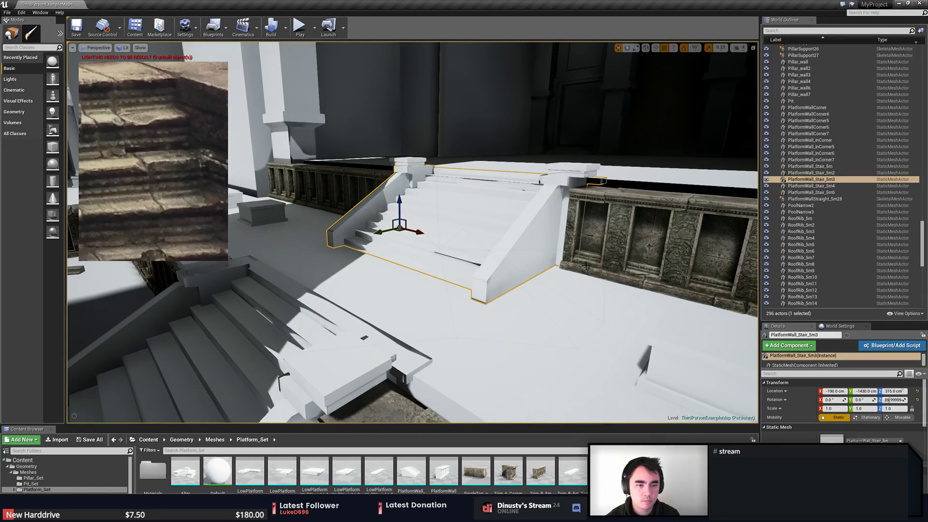
- Select the Floor2 surface beside the staircase and compare the area with the stone steps in the reference image
{"action": "right_click_drag", "start_coordinate": [586, 266], "coordinate": [589, 251]}
{"action": "left_click", "coordinate": [528, 235]}
{"action": "left_click", "coordinate": [527, 285]}
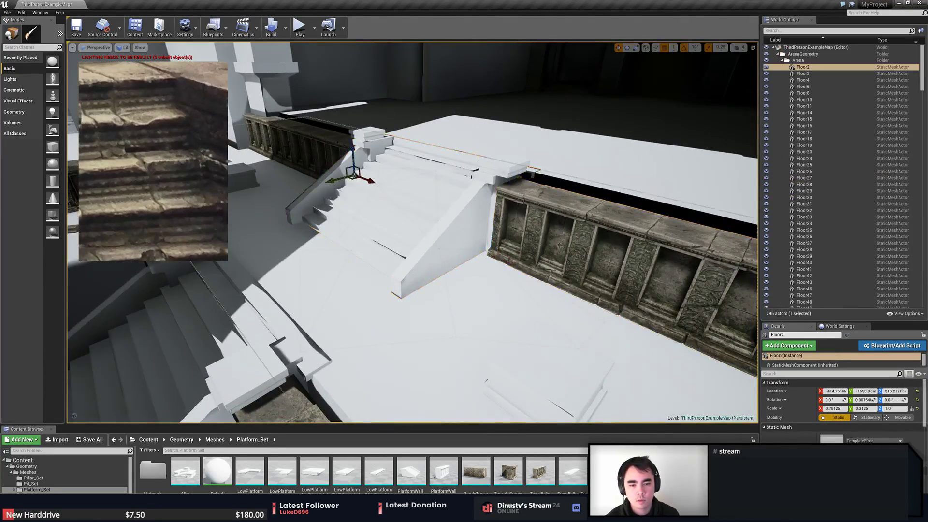
{"action": "right_click_drag", "start_coordinate": [527, 284], "coordinate": [527, 284]}
{"action": "middle_click_drag", "start_coordinate": [144, 174], "coordinate": [163, 177]}
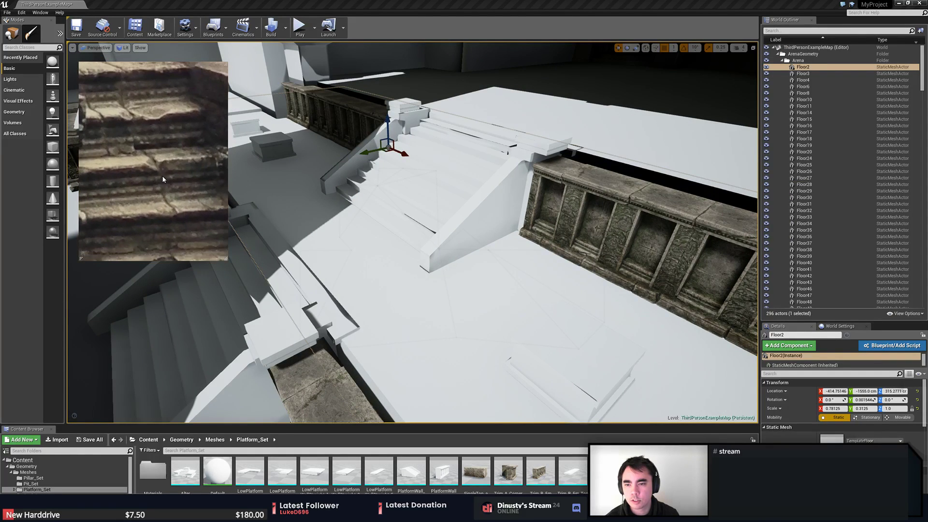
{"action": "right_click_drag", "start_coordinate": [463, 177], "coordinate": [463, 178]}
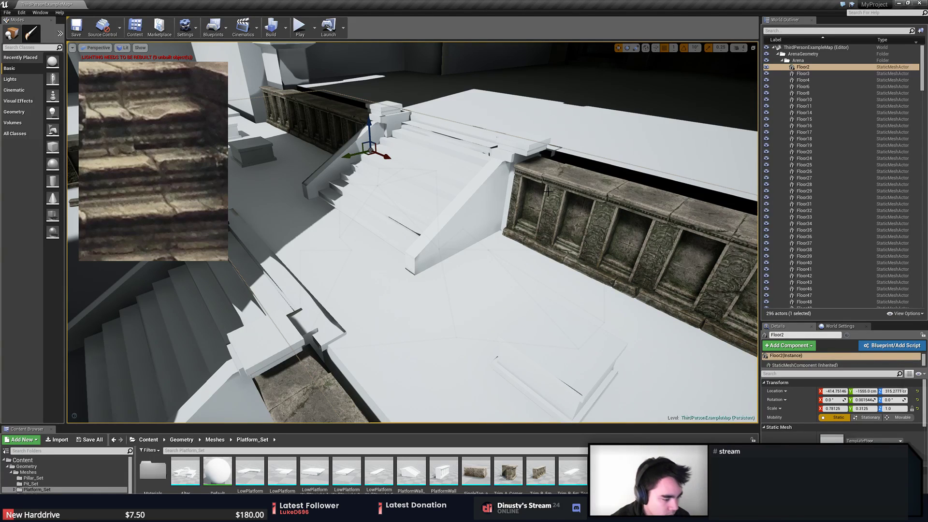
- Clear the selection and examine the carved platform walls around the pillared structure and courtyard blocks
{"action": "key", "text": "Escape"}
{"action": "right_click_drag", "start_coordinate": [540, 167], "coordinate": [440, 218]}
{"action": "key", "text": "w"}
{"action": "key", "text": "d"}
{"action": "key", "text": "w"}
{"action": "key", "text": "s"}
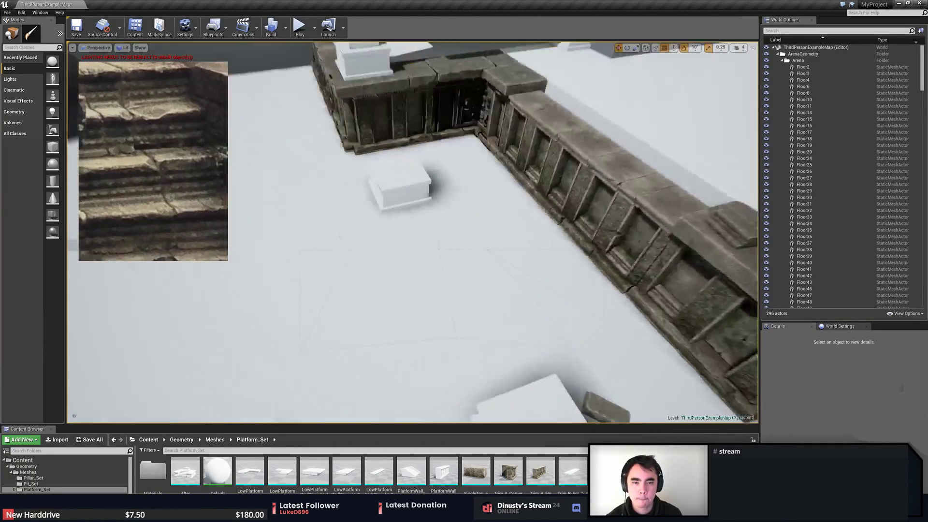
{"action": "right_click_drag", "start_coordinate": [526, 191], "coordinate": [497, 187]}
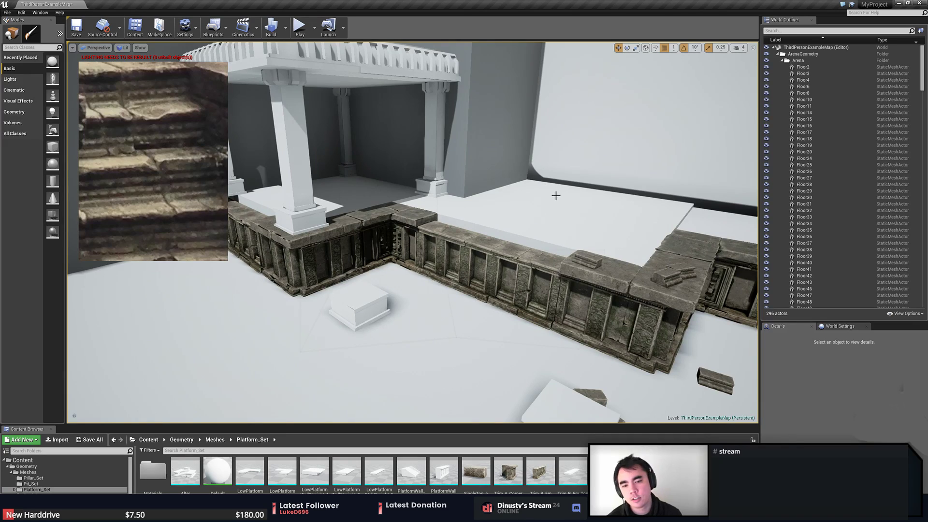
{"action": "right_click_drag", "start_coordinate": [556, 195], "coordinate": [554, 196]}
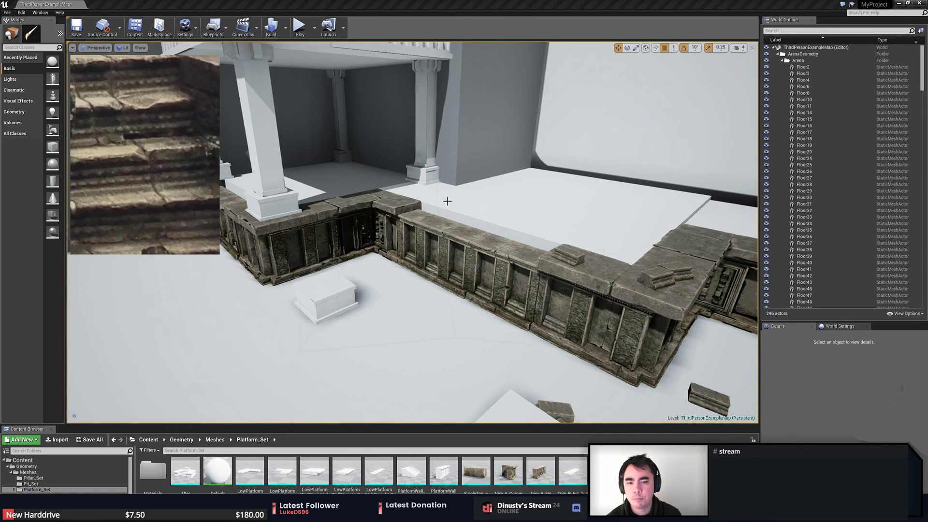
{"action": "right_click_drag", "start_coordinate": [178, 149], "coordinate": [178, 150]}
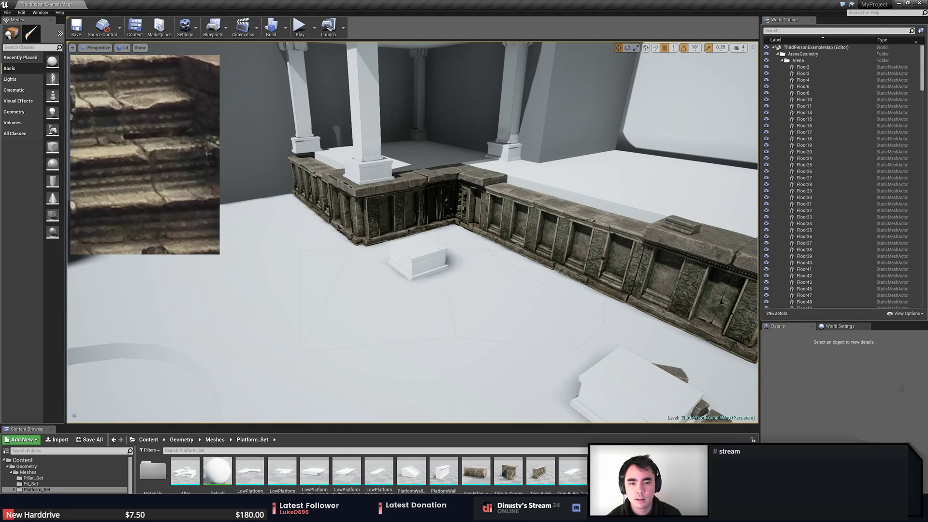
{"action": "right_click_drag", "start_coordinate": [456, 197], "coordinate": [456, 196]}
- Select the PlatformWallCorner piece and inspect its carved panels and cap stones
{"action": "left_click", "coordinate": [443, 264]}
{"action": "left_click", "coordinate": [501, 265]}
{"action": "left_click", "coordinate": [542, 254]}
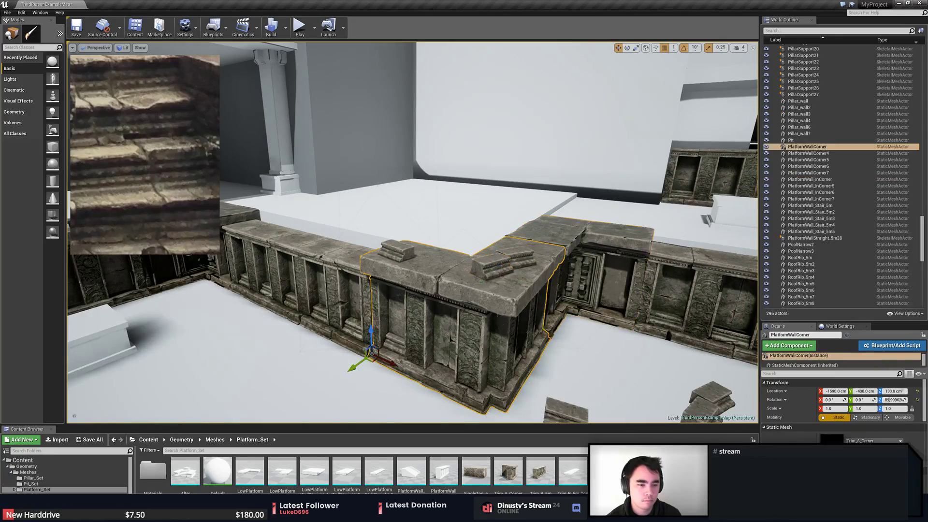
{"action": "left_click", "coordinate": [560, 230]}
{"action": "right_click_drag", "start_coordinate": [560, 230], "coordinate": [560, 230]}
{"action": "right_click_drag", "start_coordinate": [576, 261], "coordinate": [575, 261]}
- Switch to MODO and resize the floating reference image into a wide, short window framing the stone steps
{"action": "key", "text": "alt+Tab"}
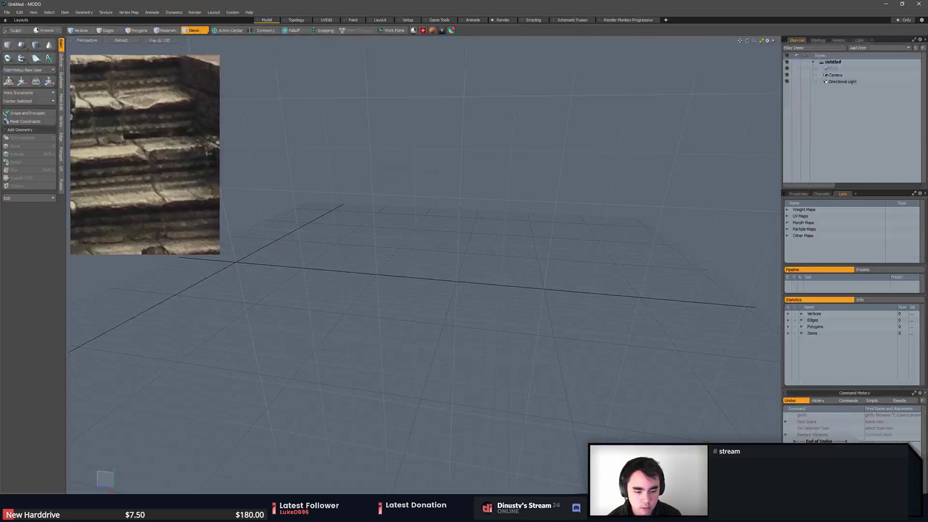
{"action": "scroll", "coordinate": [155, 118], "scroll_direction": "down", "scroll_amount": 2}
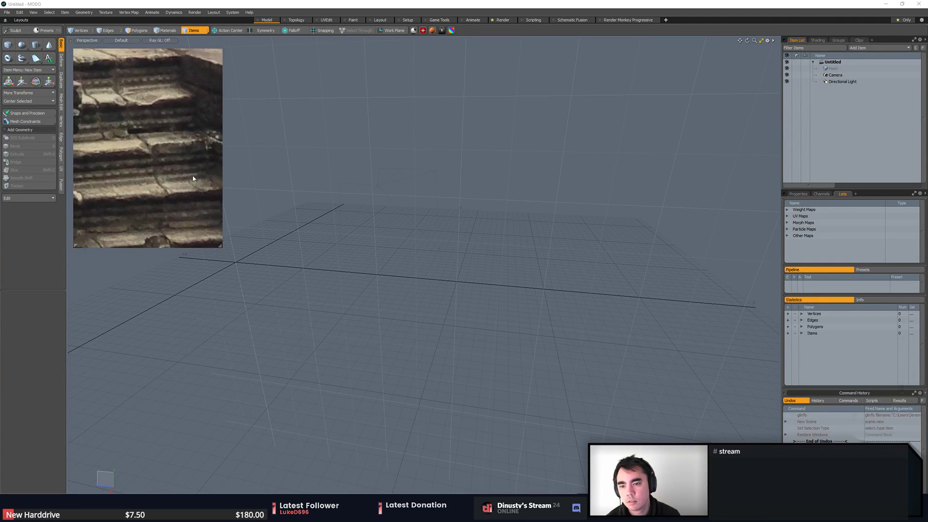
{"action": "left_click_drag", "start_coordinate": [220, 247], "coordinate": [250, 147]}
{"action": "scroll", "coordinate": [163, 105], "scroll_direction": "up", "scroll_amount": 2}
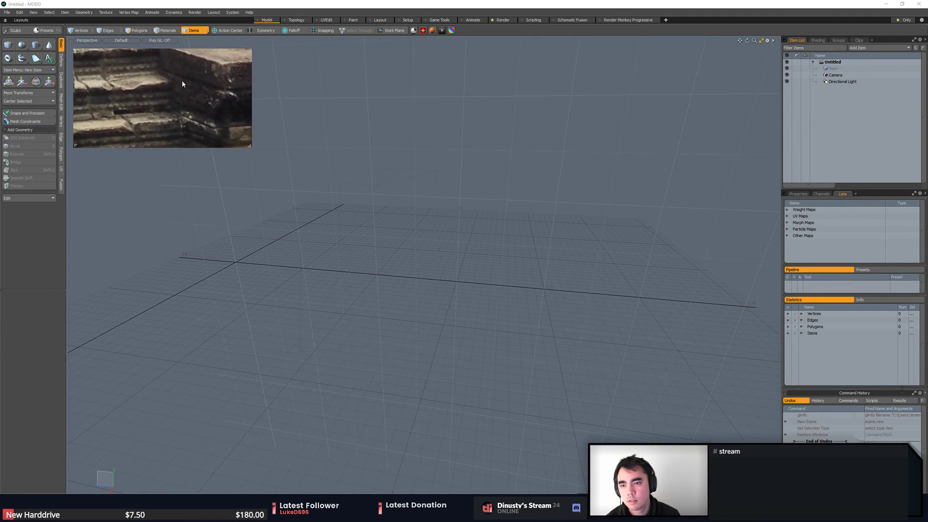
- Start opening an existing scene file
{"action": "left_click", "coordinate": [7, 12]}
{"action": "left_click", "coordinate": [23, 40]}
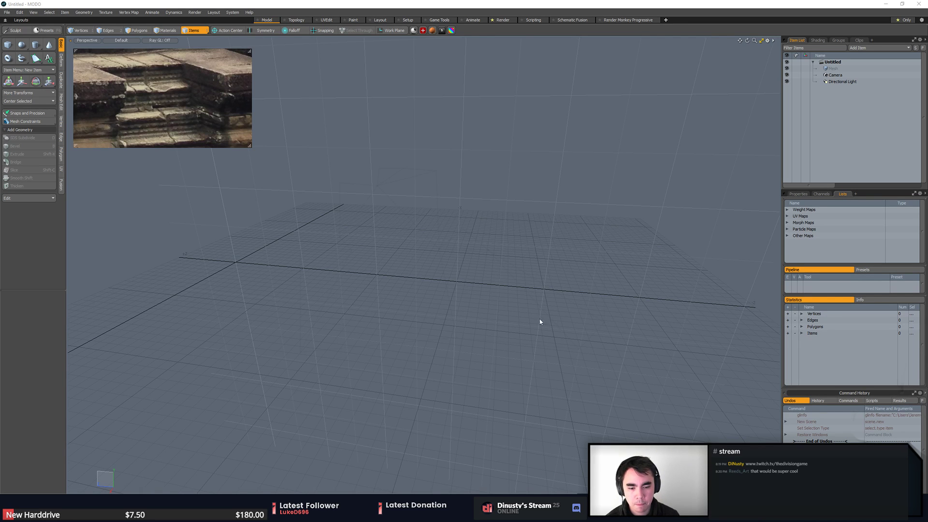
- Switch to Unreal Engine and select the lower staircase PlatformWall_Stair_5m to check its shape
{"action": "key", "text": "alt+Tab"}
{"action": "left_click", "coordinate": [501, 239]}
{"action": "key", "text": "w"}
{"action": "right_click_drag", "start_coordinate": [501, 238], "coordinate": [514, 238]}
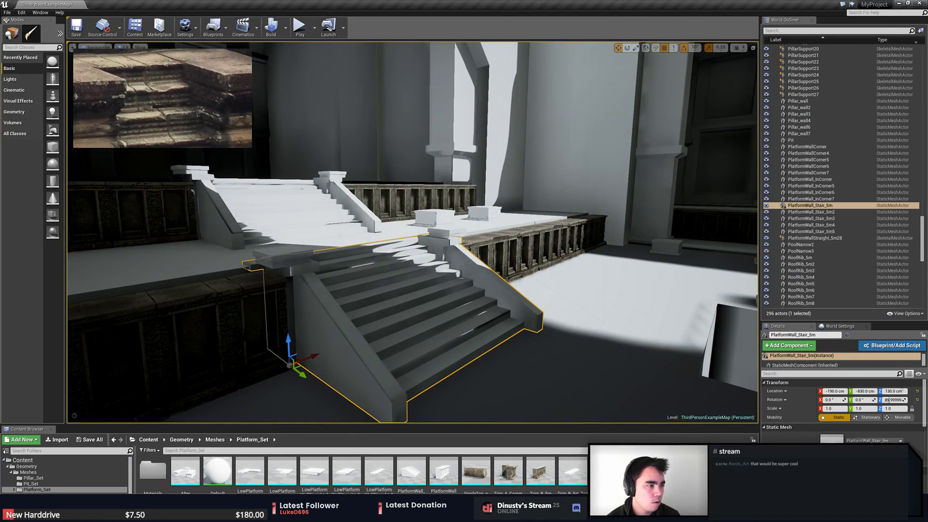
- Switch back to MODO and open the PlatformWalls.lxo scene
{"action": "key", "text": "alt+Tab"}
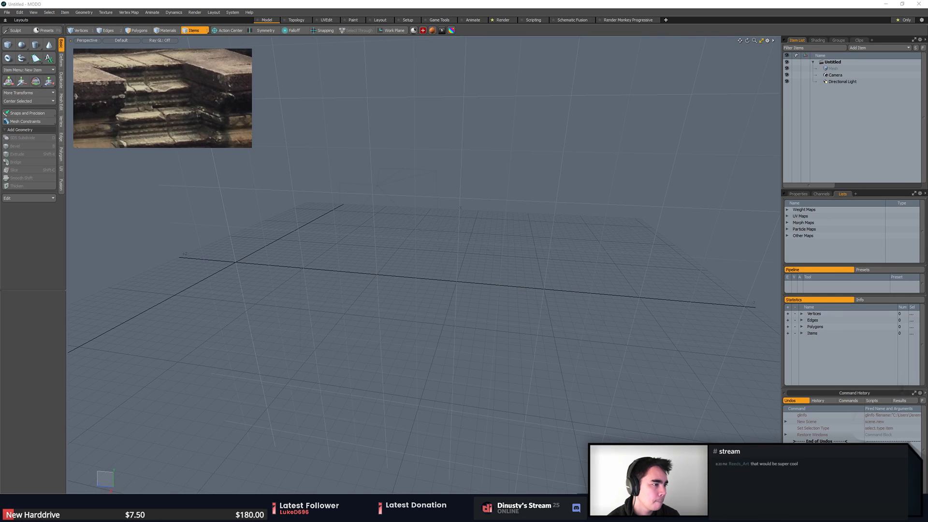
{"action": "left_click", "coordinate": [461, 207]}
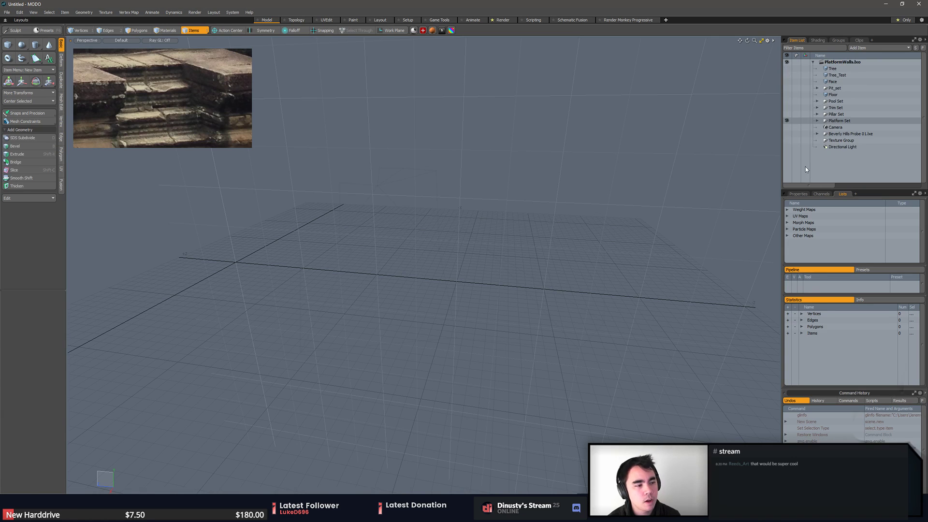
- Expand the Platform Set group, hide PlatformWallStright_5m HP and make the PlatformWall_stair_5m mesh visible
{"action": "left_click", "coordinate": [817, 121]}
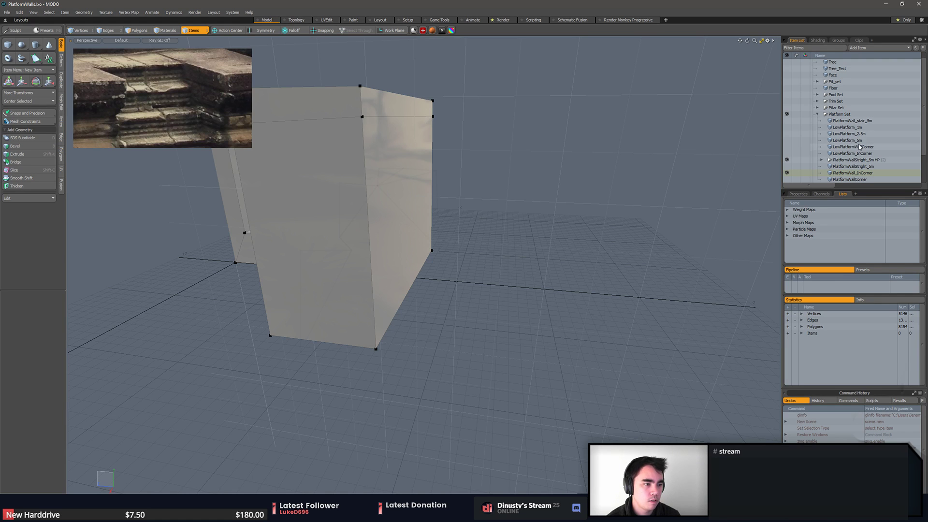
{"action": "left_click", "coordinate": [857, 161]}
{"action": "scroll", "coordinate": [857, 163], "scroll_direction": "down", "scroll_amount": 1}
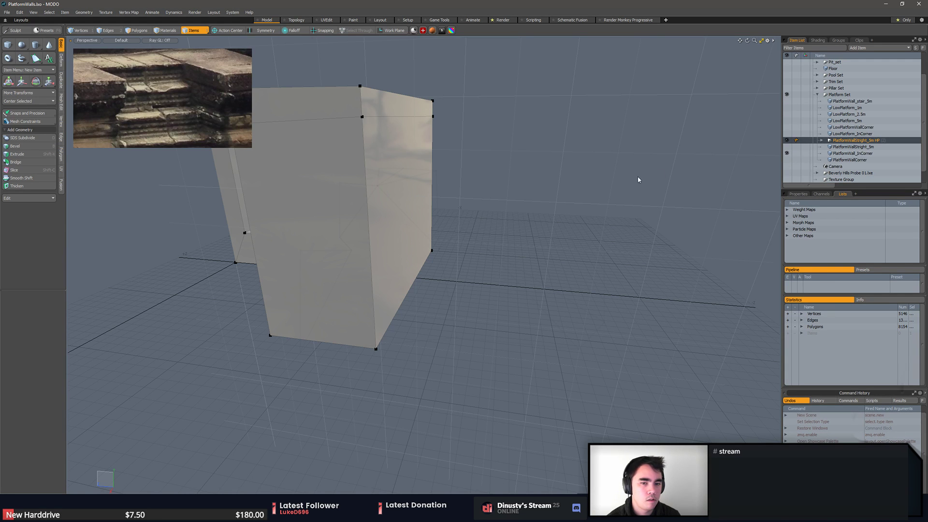
{"action": "left_click_drag", "start_coordinate": [638, 180], "coordinate": [561, 181], "text": "alt"}
{"action": "scroll", "coordinate": [640, 167], "scroll_direction": "up", "scroll_amount": 3}
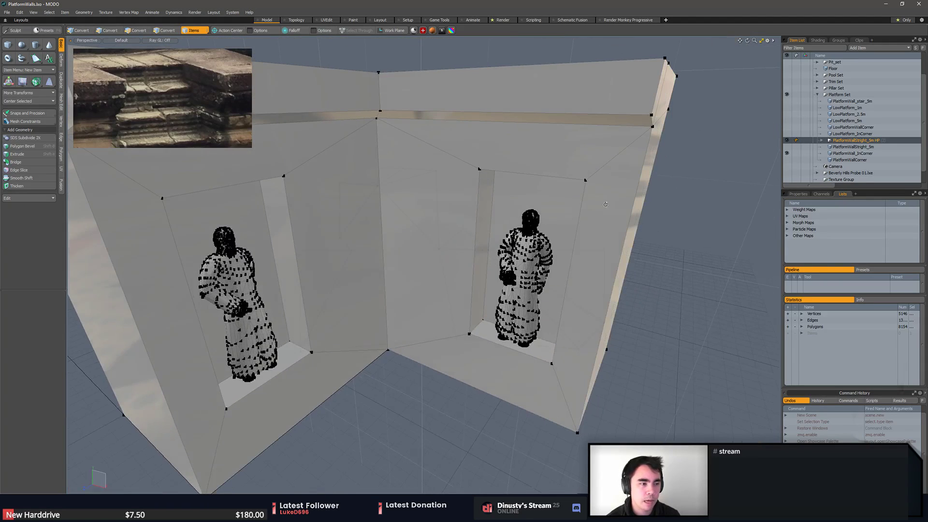
{"action": "left_click", "coordinate": [788, 141]}
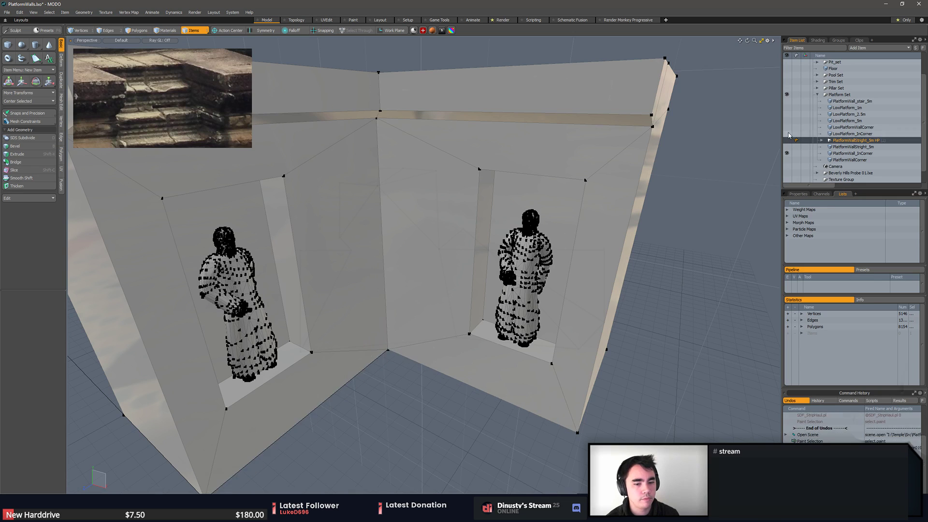
{"action": "left_click", "coordinate": [787, 102]}
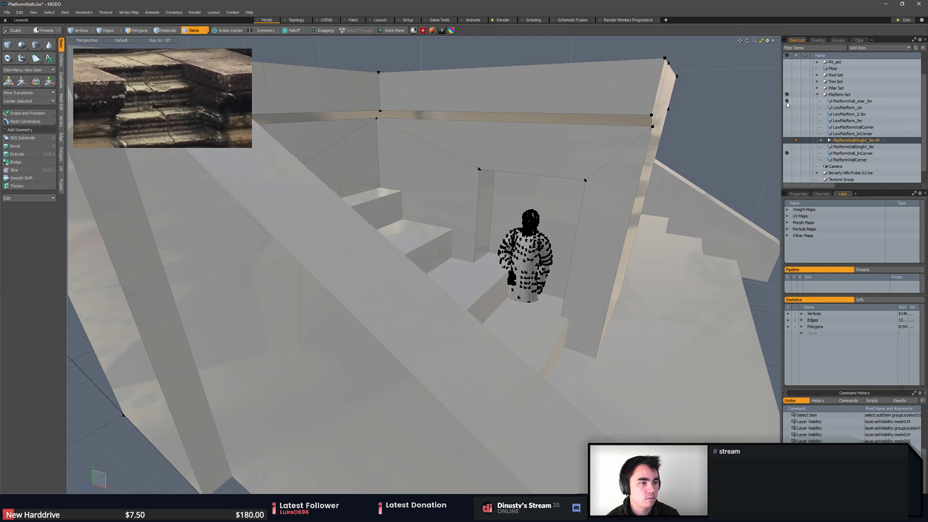
- Isolate the PlatformWall_stair_5m mesh by hiding the remaining platform wall pieces, and select it
{"action": "left_click", "coordinate": [787, 102]}
{"action": "left_click", "coordinate": [787, 102]}
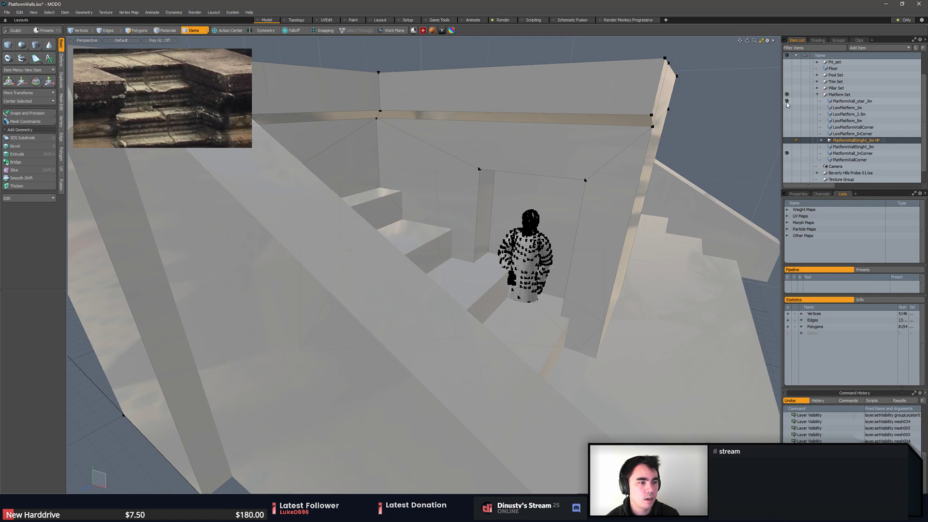
{"action": "left_click", "coordinate": [788, 148]}
{"action": "left_click", "coordinate": [788, 148]}
{"action": "left_click", "coordinate": [787, 153]}
{"action": "left_click", "coordinate": [834, 101]}
{"action": "left_click_drag", "start_coordinate": [662, 167], "coordinate": [500, 187], "text": "ctrl+alt"}
- Select all polygons of the staircase and copy them into a new empty scene
{"action": "key", "text": "3"}
{"action": "left_click", "coordinate": [484, 184]}
{"action": "double_click", "coordinate": [483, 184]}
{"action": "mouse_move", "coordinate": [345, 151]}
{"action": "left_mouse_down", "text": "shift"}
{"action": "mouse_move", "coordinate": [422, 303]}
{"action": "mouse_move", "coordinate": [616, 319]}
{"action": "mouse_move", "coordinate": [509, 227]}
{"action": "mouse_move", "coordinate": [676, 311]}
{"action": "mouse_move", "coordinate": [696, 290]}
{"action": "mouse_move", "coordinate": [686, 278]}
{"action": "left_mouse_up", "text": "shift"}
{"action": "key", "text": "]"}
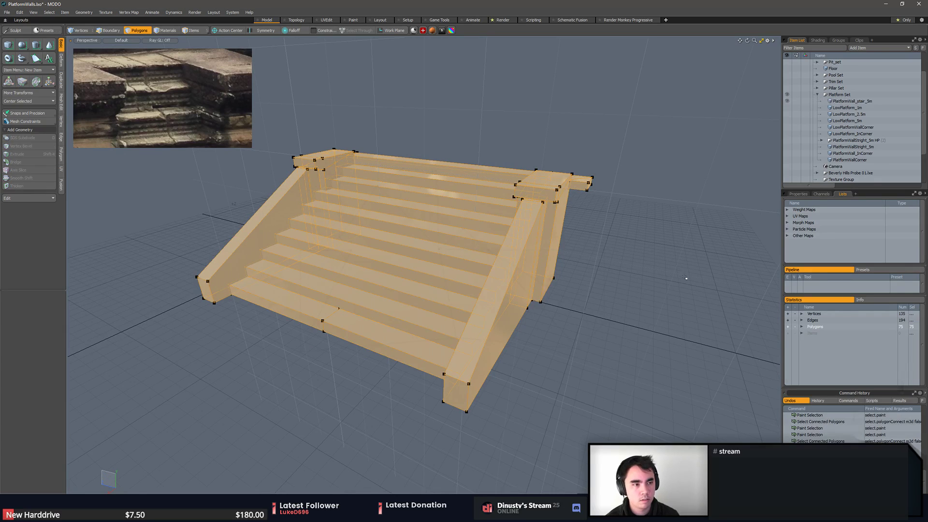
{"action": "key", "text": "ctrl+n"}
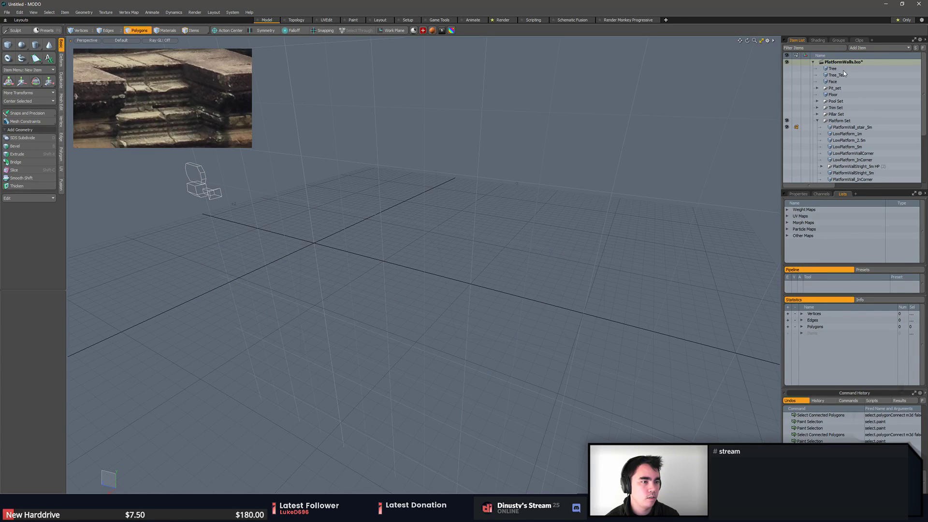
{"action": "key", "text": "ctrl+v"}
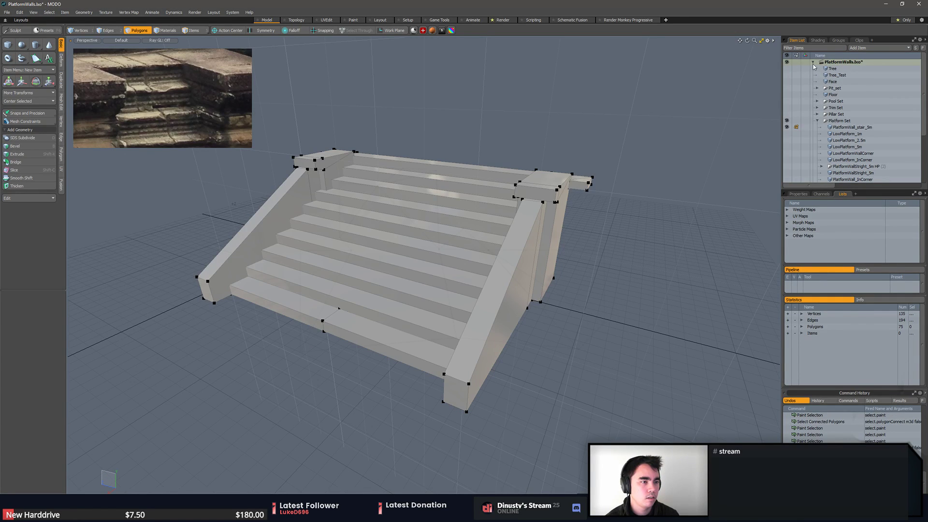
{"action": "key", "text": "ctrl+c"}
{"action": "key", "text": "ctrl+n"}
{"action": "key", "text": "ctrl+v"}
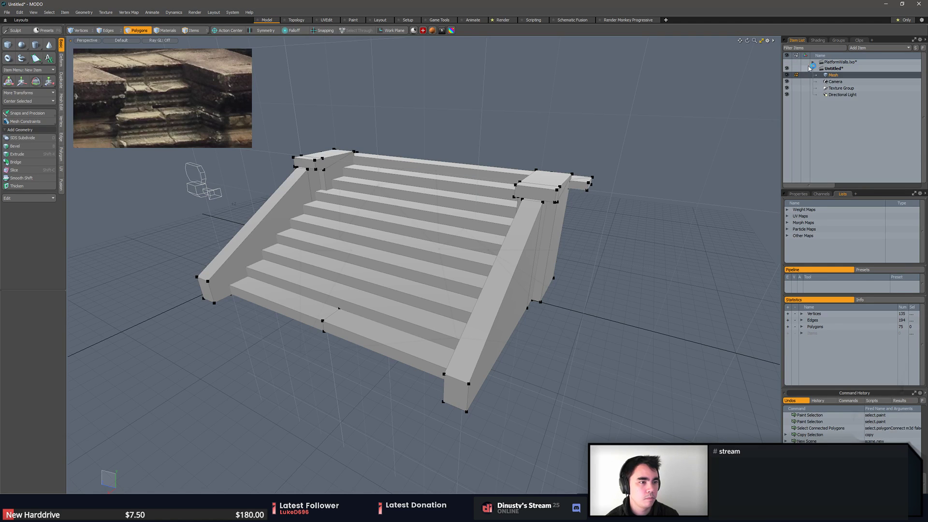
- Close the PlatformWalls.lxo scene and save its changes
{"action": "left_click", "coordinate": [841, 62]}
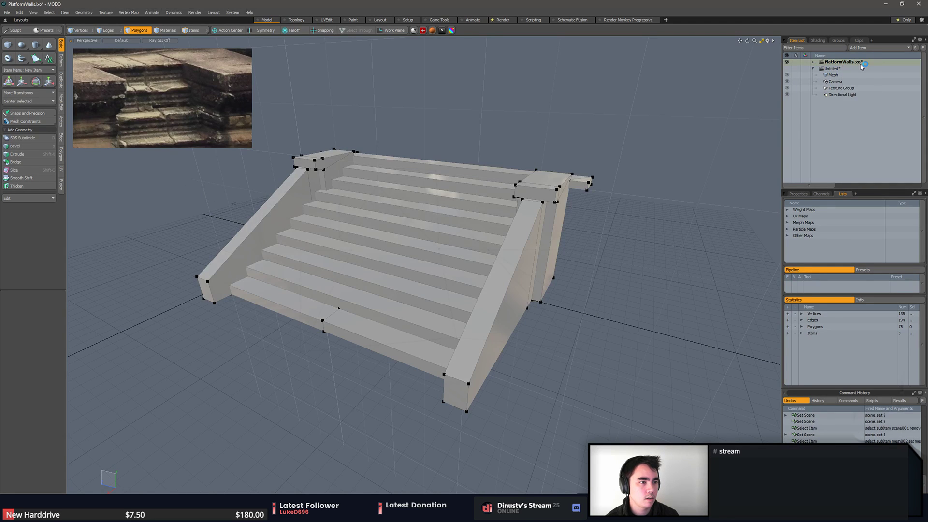
{"action": "left_click", "coordinate": [865, 63]}
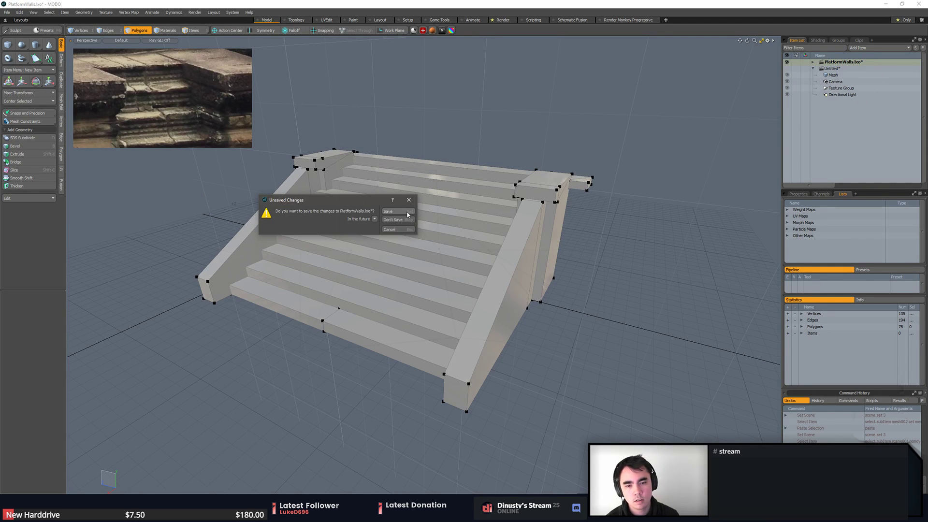
{"action": "left_click", "coordinate": [408, 212]}
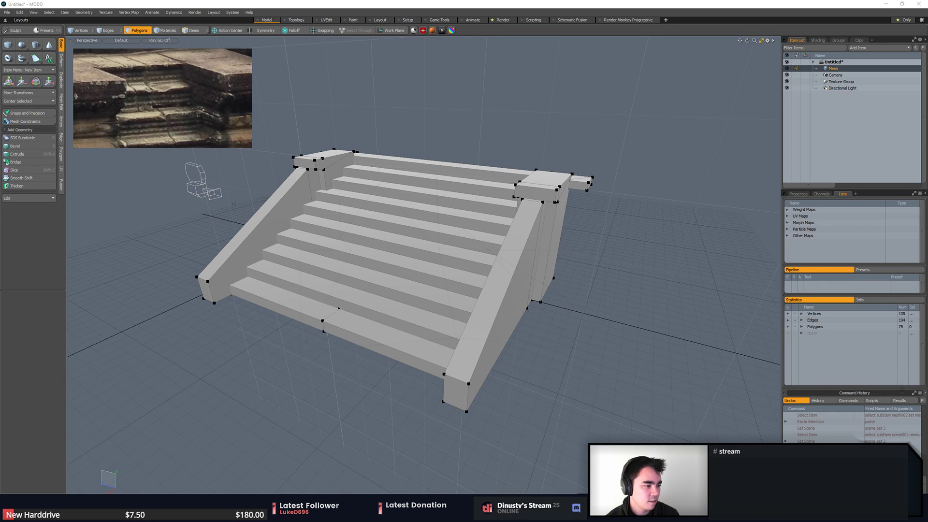
{"action": "left_click", "coordinate": [686, 216]}
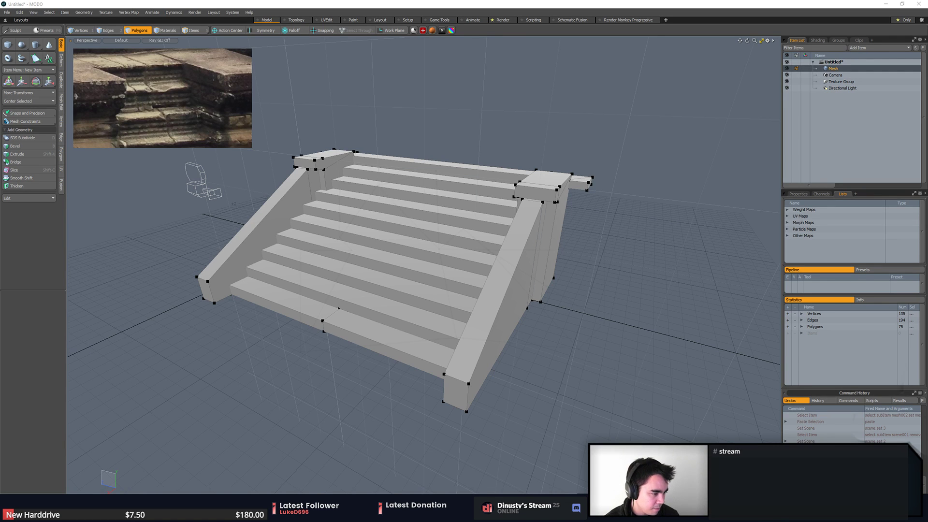
{"action": "key", "text": "super+e"}
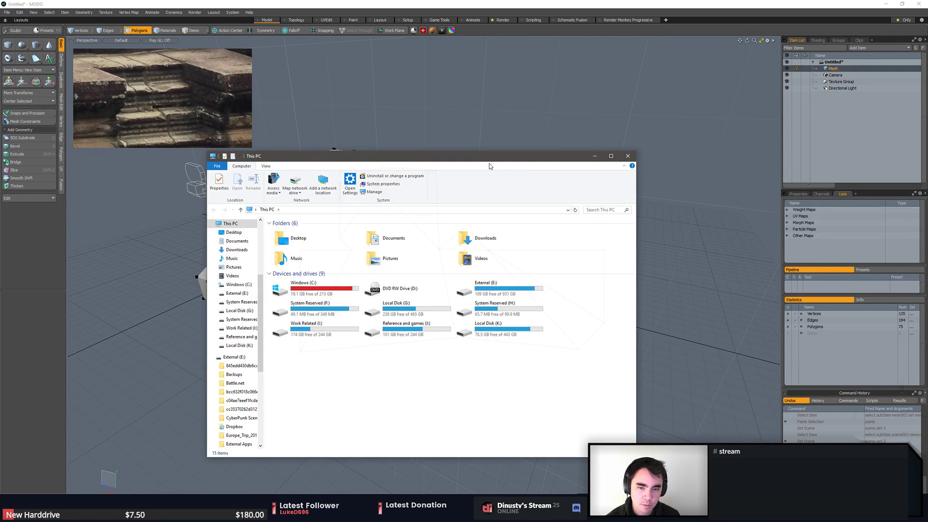
{"action": "left_click", "coordinate": [628, 156]}
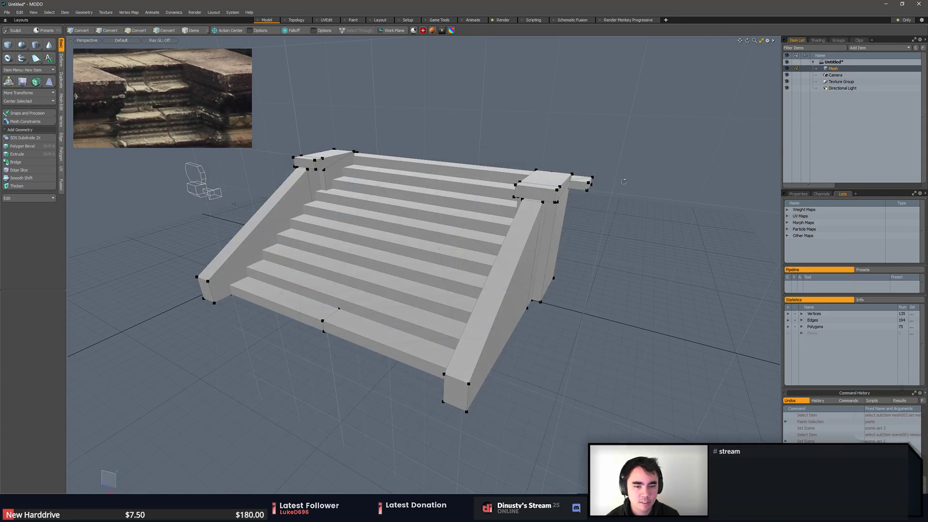
- Delete the edge loop that splits the bottom step of the staircase down its middle
{"action": "left_click_drag", "start_coordinate": [661, 221], "coordinate": [730, 201], "text": "alt"}
{"action": "scroll", "coordinate": [473, 331], "scroll_direction": "up", "scroll_amount": 2}
{"action": "key", "text": "2"}
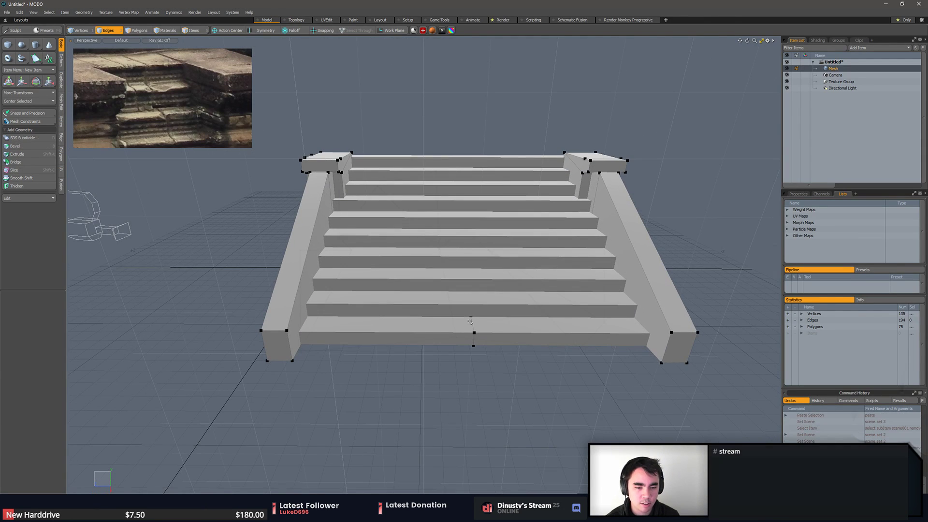
{"action": "double_click", "coordinate": [472, 326]}
{"action": "key", "text": "BackSpace"}
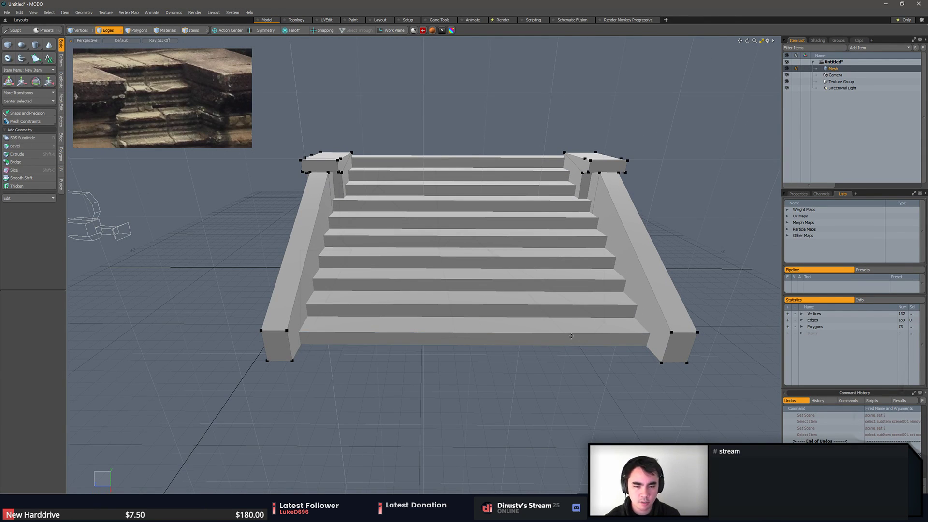
- Duplicate the bottom step's tread and riser polygons and move the copy out in front of the staircase
{"action": "left_click_drag", "start_coordinate": [571, 337], "coordinate": [536, 310], "text": "alt"}
{"action": "left_click_drag", "start_coordinate": [536, 310], "coordinate": [525, 237], "text": "alt"}
{"action": "key", "text": "3"}
{"action": "left_click", "coordinate": [525, 241]}
{"action": "left_click", "coordinate": [507, 331]}
{"action": "left_click", "coordinate": [510, 323], "text": "shift"}
{"action": "left_click_drag", "start_coordinate": [511, 322], "coordinate": [551, 317], "text": "alt"}
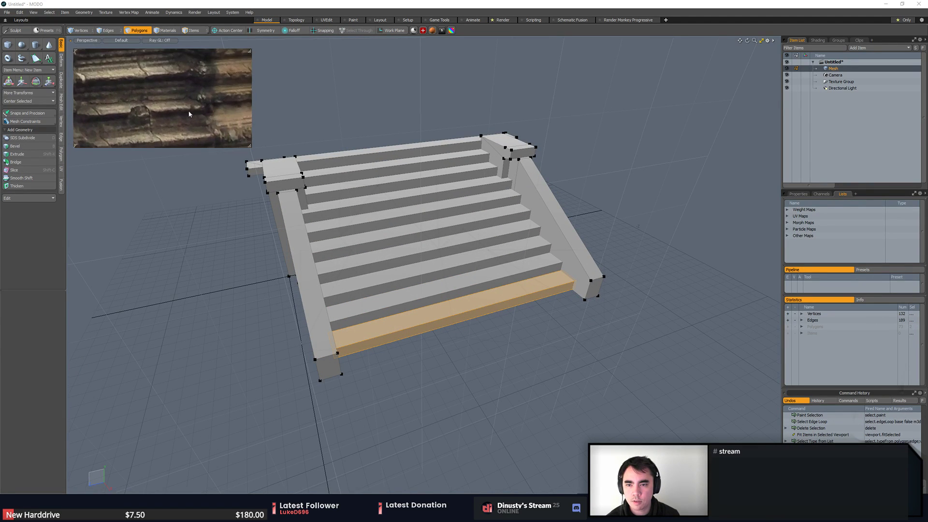
{"action": "middle_click_drag", "start_coordinate": [189, 114], "coordinate": [164, 83]}
{"action": "left_click_drag", "start_coordinate": [333, 261], "coordinate": [435, 218], "text": "alt"}
{"action": "left_click_drag", "start_coordinate": [435, 217], "coordinate": [597, 315], "text": "alt"}
{"action": "key", "text": "w"}
{"action": "left_click_drag", "start_coordinate": [592, 353], "coordinate": [539, 328], "text": "alt"}
{"action": "key", "text": "q"}
- Extend the copied step's lower front edge backward with snapping until it lies beneath the tread's rear edge
{"action": "key", "text": "2"}
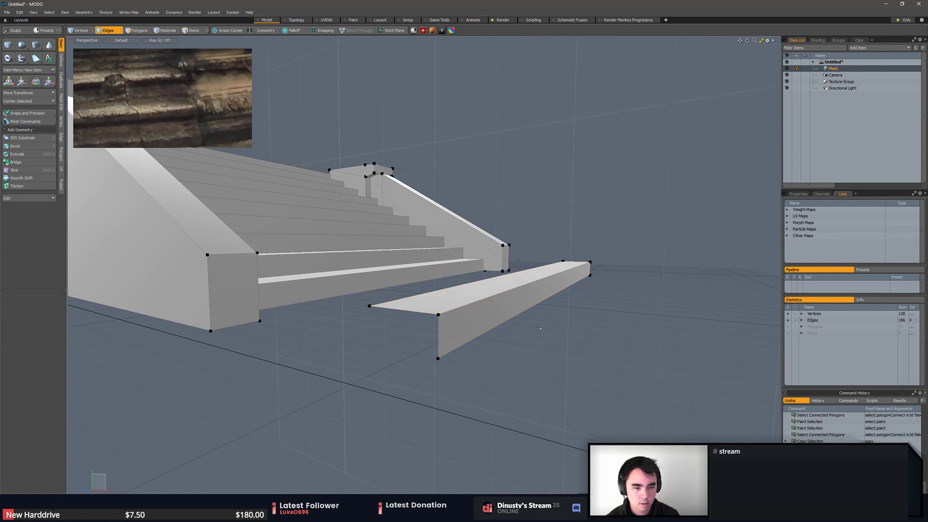
{"action": "left_click", "coordinate": [526, 312]}
{"action": "key", "text": "w"}
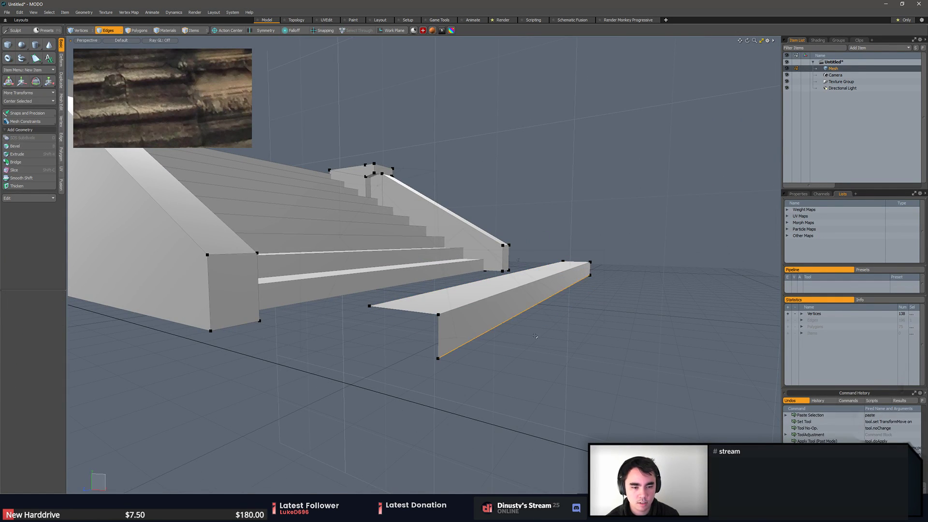
{"action": "key", "text": "z"}
{"action": "left_click_drag", "start_coordinate": [573, 296], "coordinate": [525, 272]}
{"action": "key", "text": "q"}
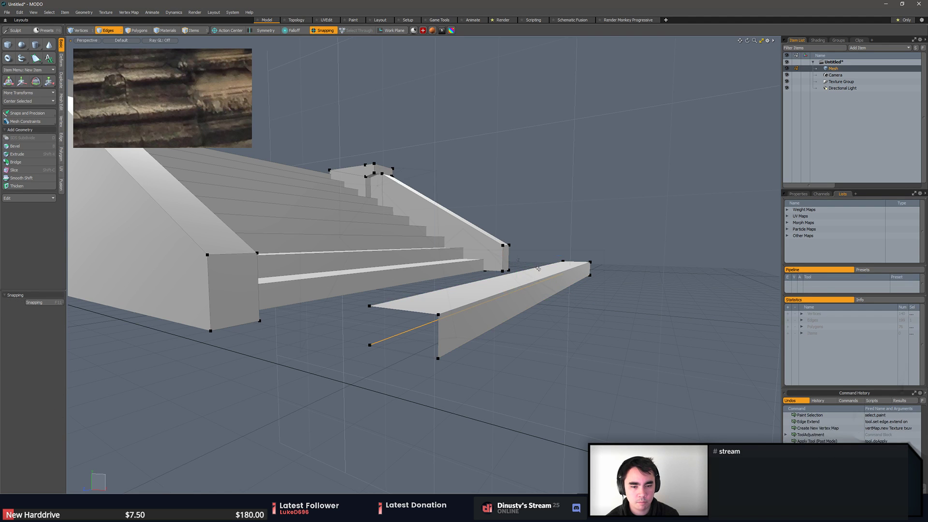
- Bridge the upper and lower rear edges of the copied step to create its back face
{"action": "left_click", "coordinate": [449, 286]}
{"action": "left_click_drag", "start_coordinate": [450, 287], "coordinate": [573, 303], "text": "alt"}
{"action": "left_click", "coordinate": [577, 313]}
{"action": "left_click", "coordinate": [595, 306], "text": "shift"}
{"action": "left_click_drag", "start_coordinate": [450, 309], "coordinate": [406, 276], "text": "alt"}
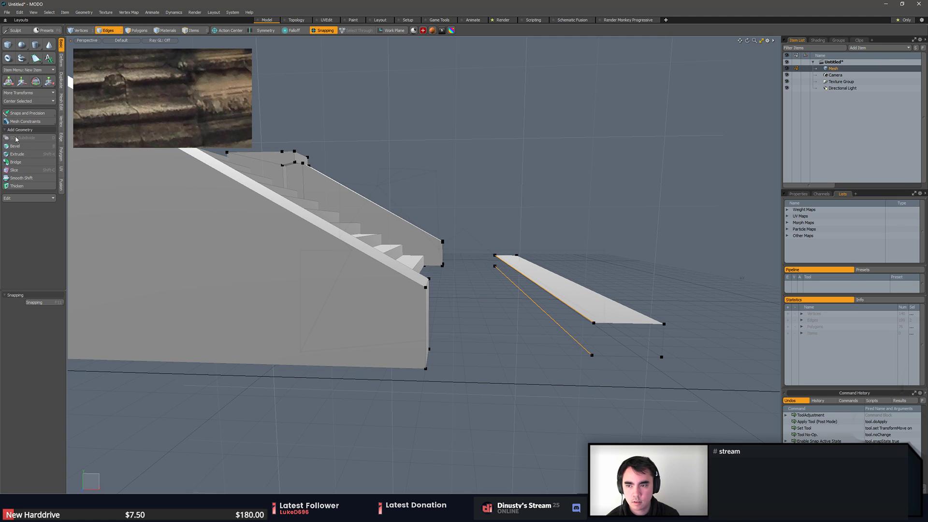
{"action": "left_click", "coordinate": [15, 162]}
{"action": "key", "text": "space"}
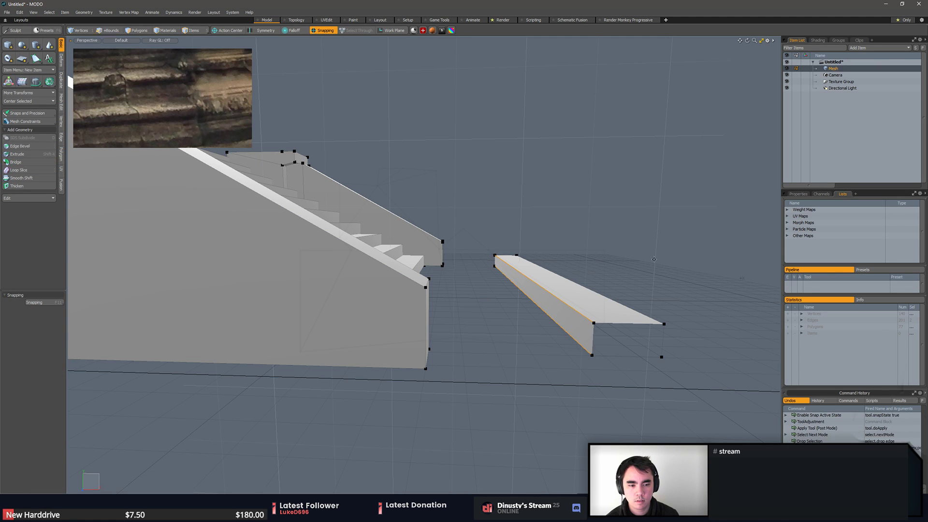
- Fill the open ends of the copied step with new polygons to turn it into a block
{"action": "left_click_drag", "start_coordinate": [654, 260], "coordinate": [588, 242], "text": "alt+shift"}
{"action": "left_click", "coordinate": [580, 257]}
{"action": "double_click", "coordinate": [540, 298]}
{"action": "left_click_drag", "start_coordinate": [623, 310], "coordinate": [472, 320], "text": "alt"}
{"action": "key", "text": "p"}
{"action": "left_click", "coordinate": [469, 317]}
{"action": "key", "text": "space"}
- Add a horizontal loop slice around the step block close to its top
{"action": "key", "text": "2"}
{"action": "left_click", "coordinate": [524, 286]}
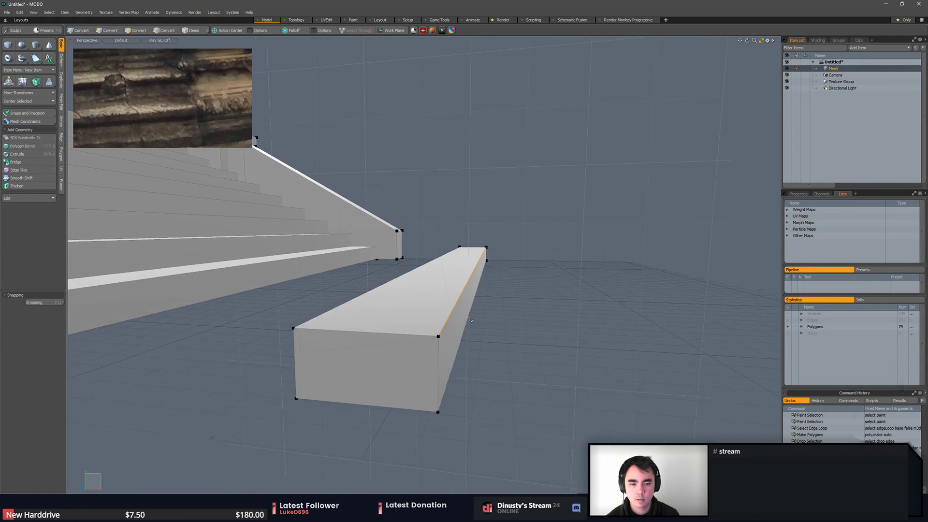
{"action": "left_click", "coordinate": [466, 313]}
{"action": "key", "text": "w"}
{"action": "key", "text": "space"}
{"action": "key", "text": "2"}
{"action": "left_click", "coordinate": [463, 317]}
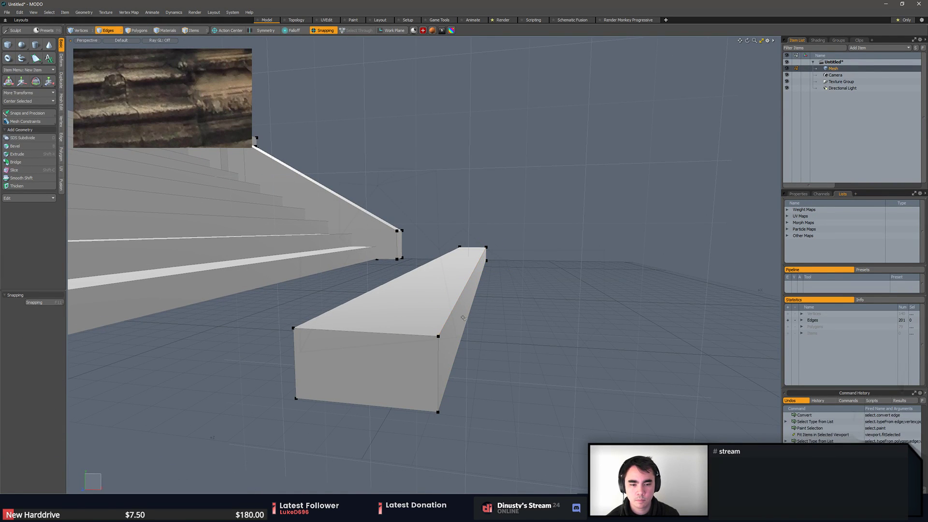
{"action": "key", "text": "3"}
{"action": "left_click", "coordinate": [463, 317]}
{"action": "key", "text": "alt+c"}
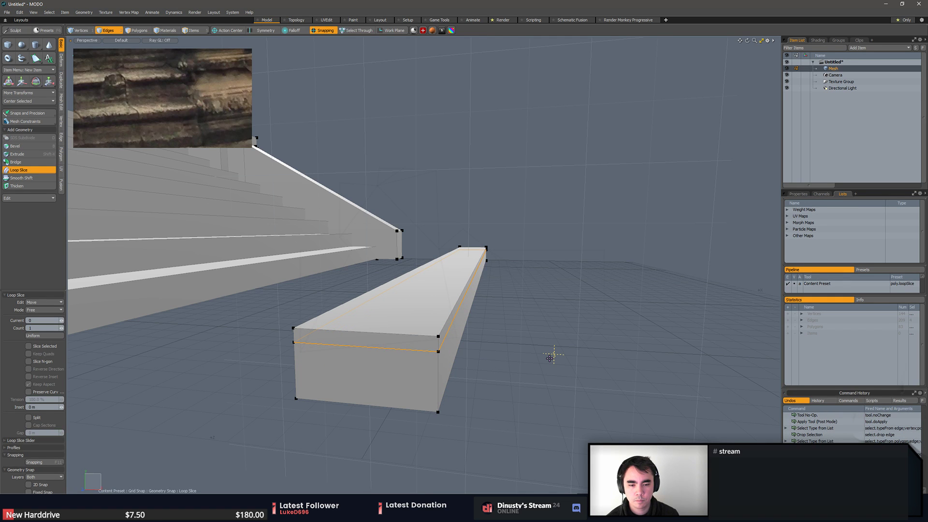
{"action": "key", "text": "space"}
{"action": "key", "text": "Escape"}
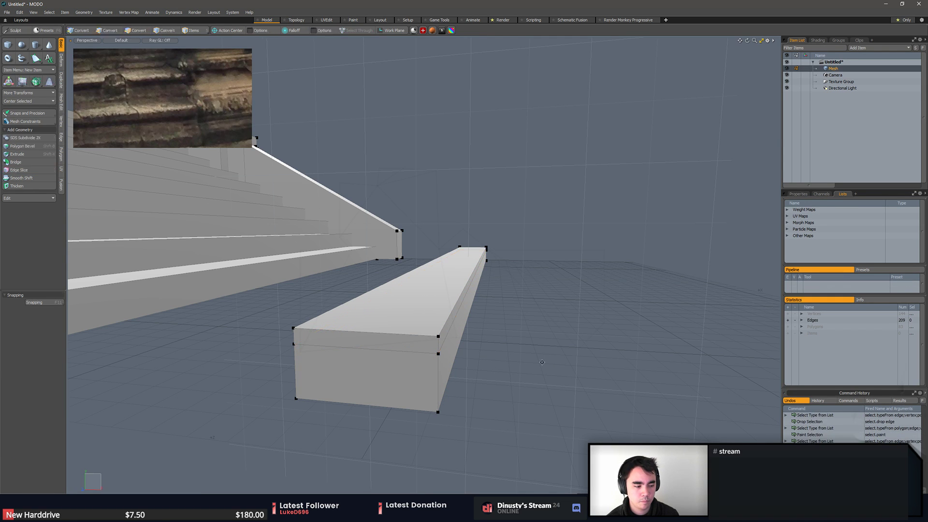
- Bevel the narrow upper strip of the block's front and move it outward along X to form an overhanging lip
{"action": "left_click_drag", "start_coordinate": [550, 359], "coordinate": [515, 358], "text": "alt"}
{"action": "key", "text": "3"}
{"action": "key", "text": "Escape"}
{"action": "left_click_drag", "start_coordinate": [411, 300], "coordinate": [444, 323], "text": "alt+shift"}
{"action": "left_click", "coordinate": [445, 336]}
{"action": "left_click", "coordinate": [450, 354]}
{"action": "left_click", "coordinate": [455, 322]}
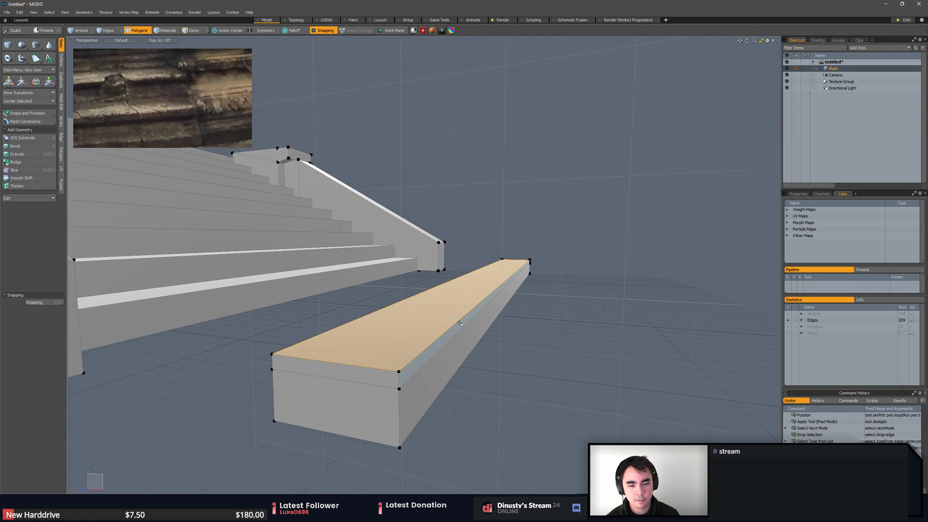
{"action": "left_click", "coordinate": [461, 326]}
{"action": "key", "text": "w"}
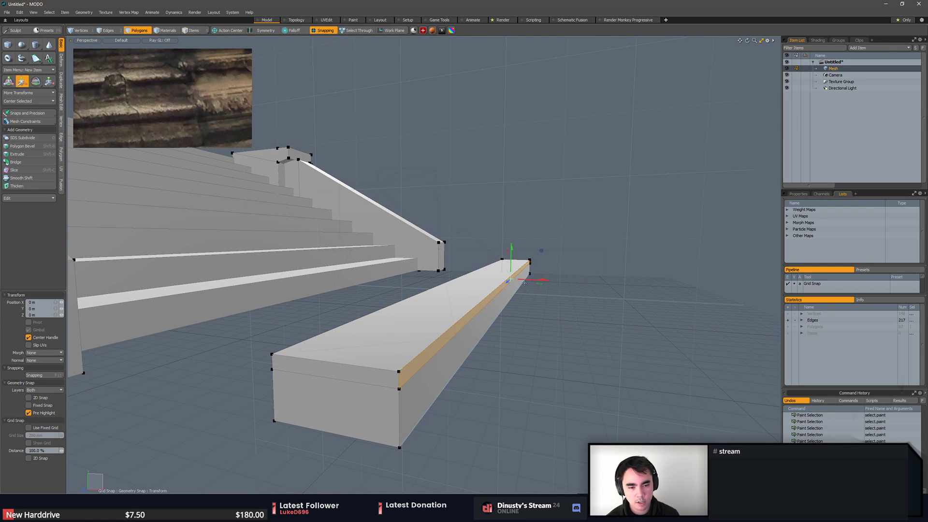
{"action": "key", "text": "x"}
{"action": "left_click_drag", "start_coordinate": [534, 280], "coordinate": [539, 281]}
{"action": "key", "text": "q"}
{"action": "left_click", "coordinate": [601, 305]}
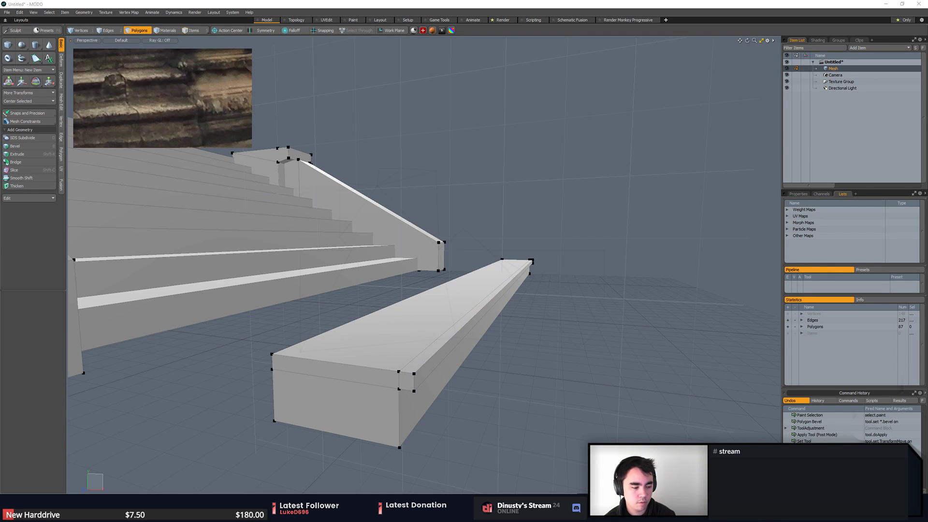
- Select the lip's front polygon and shift it slightly along X to adjust the overhang
{"action": "left_click_drag", "start_coordinate": [660, 253], "coordinate": [605, 298], "text": "alt"}
{"action": "left_click_drag", "start_coordinate": [599, 360], "coordinate": [424, 349], "text": "alt"}
{"action": "left_click", "coordinate": [425, 346]}
{"action": "left_click", "coordinate": [415, 363]}
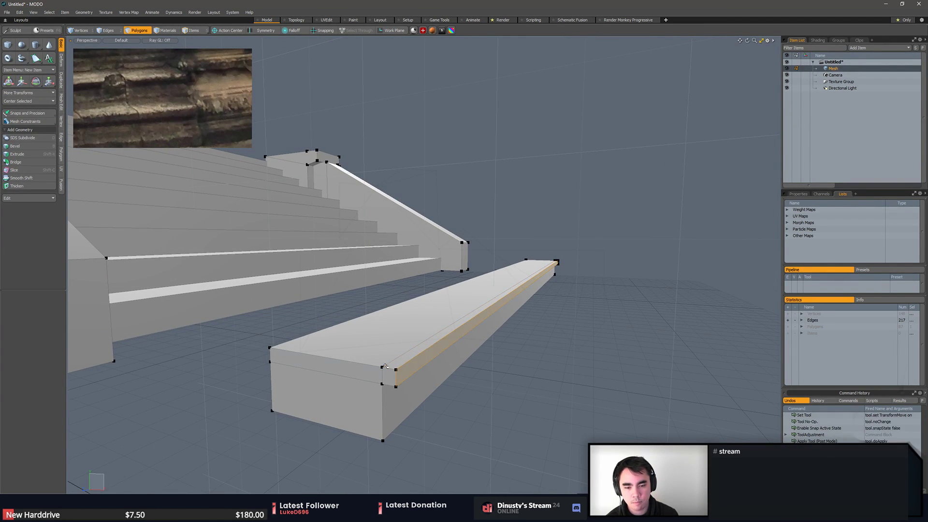
{"action": "left_click", "coordinate": [376, 376]}
{"action": "left_click", "coordinate": [398, 378]}
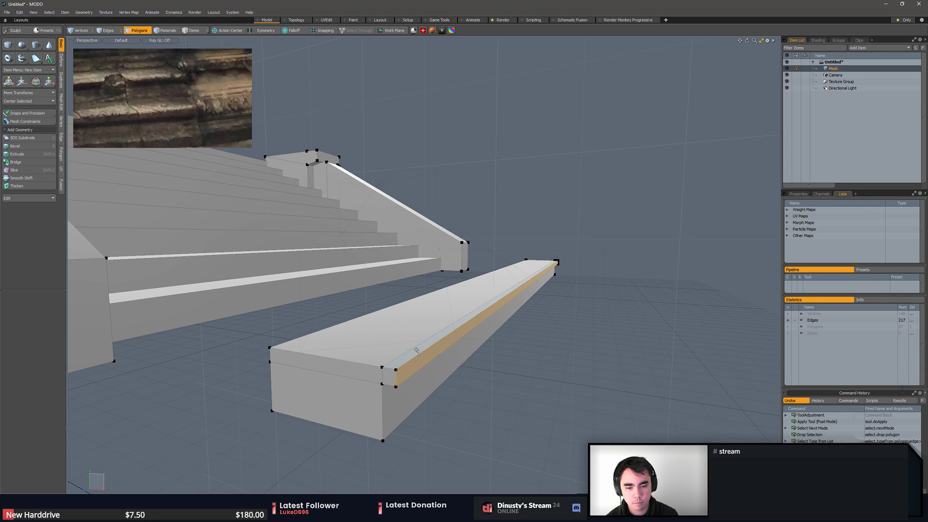
{"action": "key", "text": "2"}
{"action": "left_click_drag", "start_coordinate": [438, 344], "coordinate": [312, 329], "text": "alt"}
{"action": "double_click", "coordinate": [302, 329]}
{"action": "key", "text": "w"}
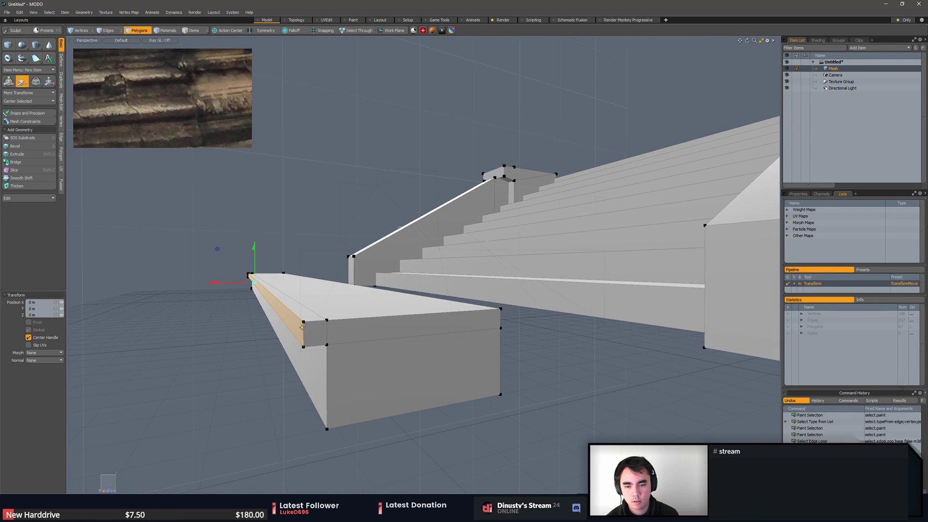
{"action": "left_click_drag", "start_coordinate": [231, 279], "coordinate": [229, 280]}
{"action": "key", "text": "q"}
- Move the underside polygon of the lip slightly downward to make the lip thicker
{"action": "left_click_drag", "start_coordinate": [314, 334], "coordinate": [341, 220], "text": "alt"}
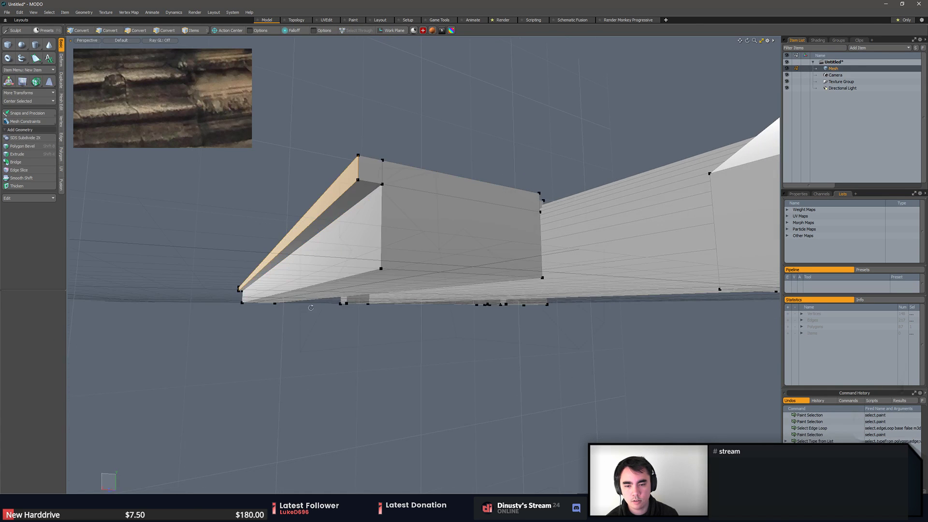
{"action": "left_click", "coordinate": [346, 217]}
{"action": "left_click", "coordinate": [367, 180]}
{"action": "key", "text": "w"}
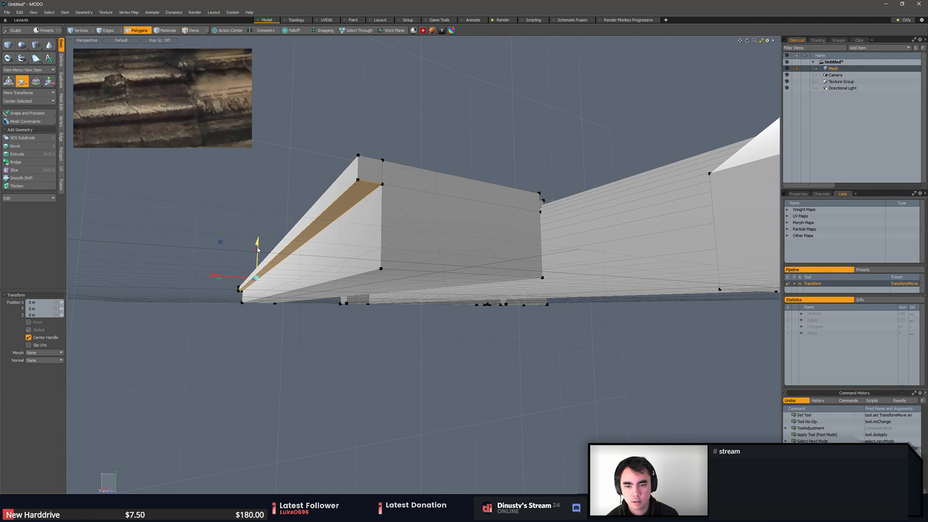
{"action": "left_click_drag", "start_coordinate": [257, 249], "coordinate": [258, 256]}
{"action": "key", "text": "q"}
- Loop slice the lip halfway up its height and pull the new front edge outward into a pointed profile
{"action": "key", "text": "2"}
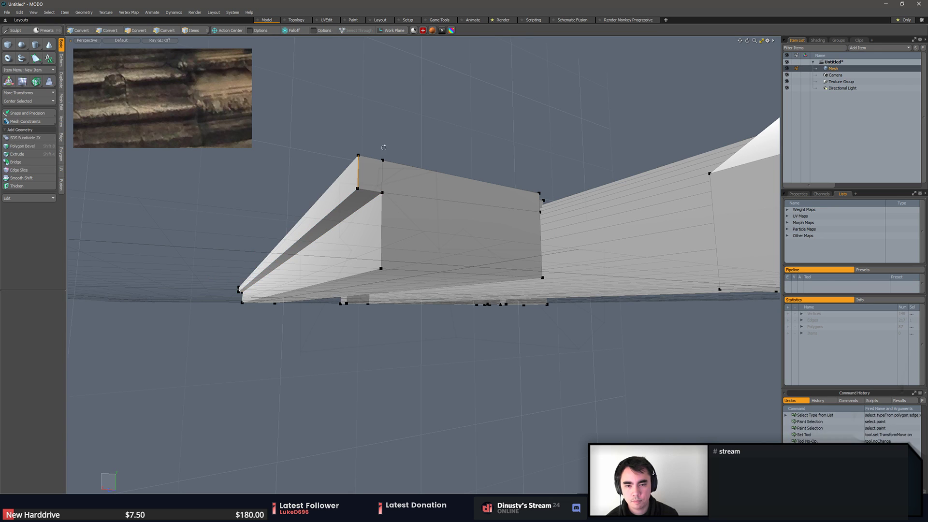
{"action": "key", "text": "alt+c"}
{"action": "left_click_drag", "start_coordinate": [339, 193], "coordinate": [344, 194]}
{"action": "key", "text": "space"}
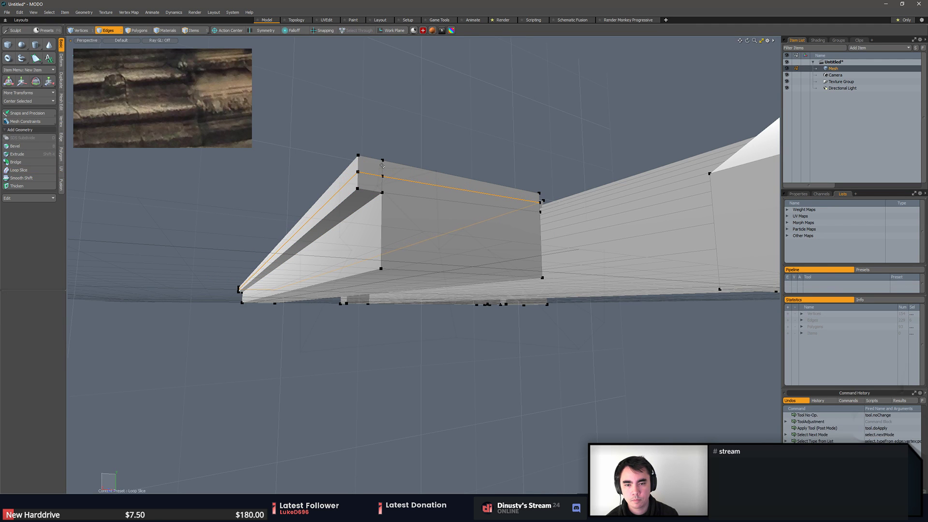
{"action": "left_click", "coordinate": [342, 189]}
{"action": "key", "text": "w"}
{"action": "mouse_move", "coordinate": [230, 276]}
{"action": "left_mouse_down"}
{"action": "mouse_move", "coordinate": [220, 275]}
{"action": "mouse_move", "coordinate": [239, 277]}
{"action": "left_mouse_up"}
- Try a 24 mm edge bevel on the lip's protruding front edge, and undo it
{"action": "key", "text": "b"}
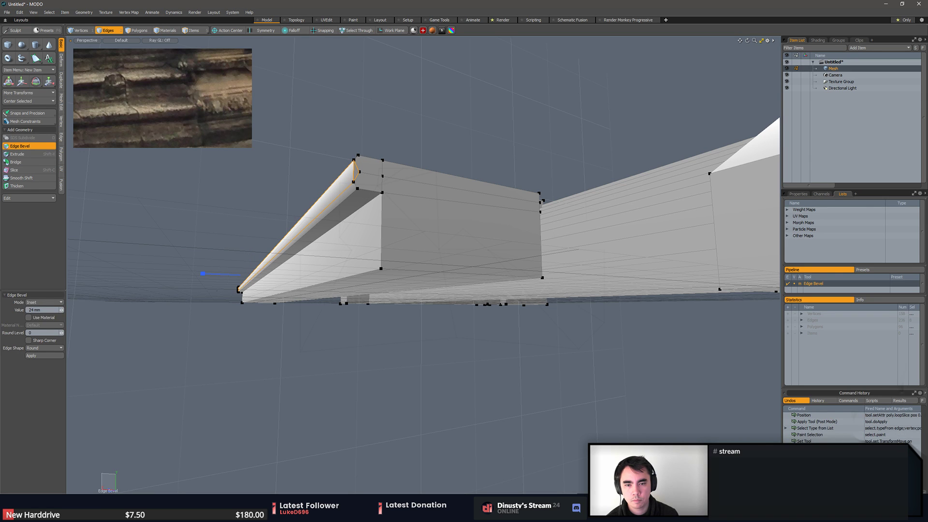
{"action": "key", "text": "q"}
{"action": "key", "text": "ctrl+z"}
{"action": "key", "text": "ctrl+z"}
{"action": "key", "text": "ctrl+z"}
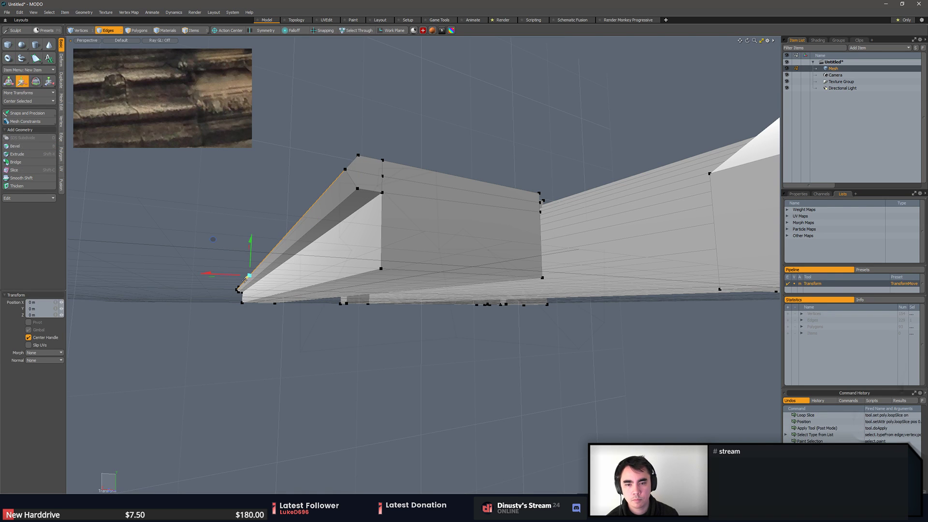
- Bevel the lip's protruding front edge by about 14 mm in Inset mode with a round level of 1
{"action": "key", "text": "b"}
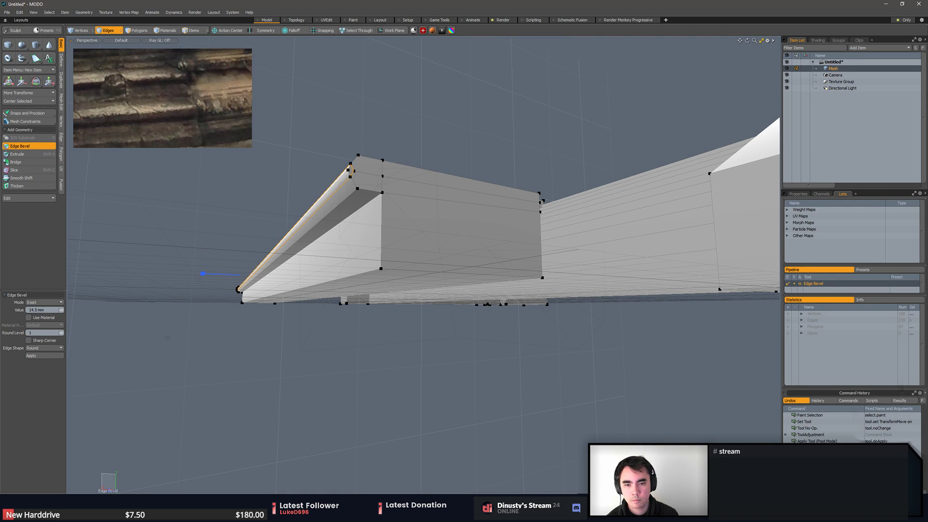
{"action": "key", "text": "q"}
{"action": "left_click_drag", "start_coordinate": [227, 340], "coordinate": [531, 370], "text": "alt"}
{"action": "key", "text": "3"}
{"action": "double_click", "coordinate": [505, 317]}
{"action": "left_click", "coordinate": [204, 107]}
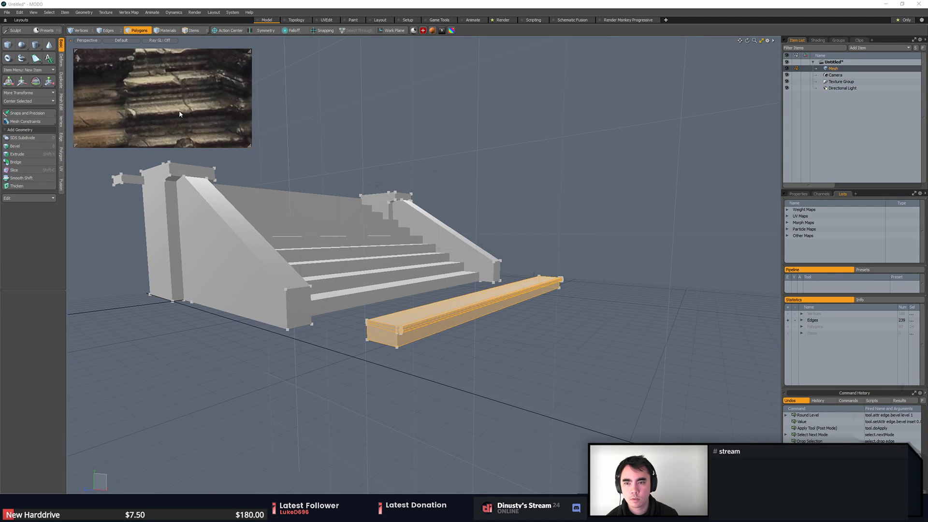
{"action": "left_click_drag", "start_coordinate": [504, 325], "coordinate": [554, 314], "text": "alt"}
- Loop slice the step block below the lip with a count of 4, evenly spaced over its height
{"action": "key", "text": "2"}
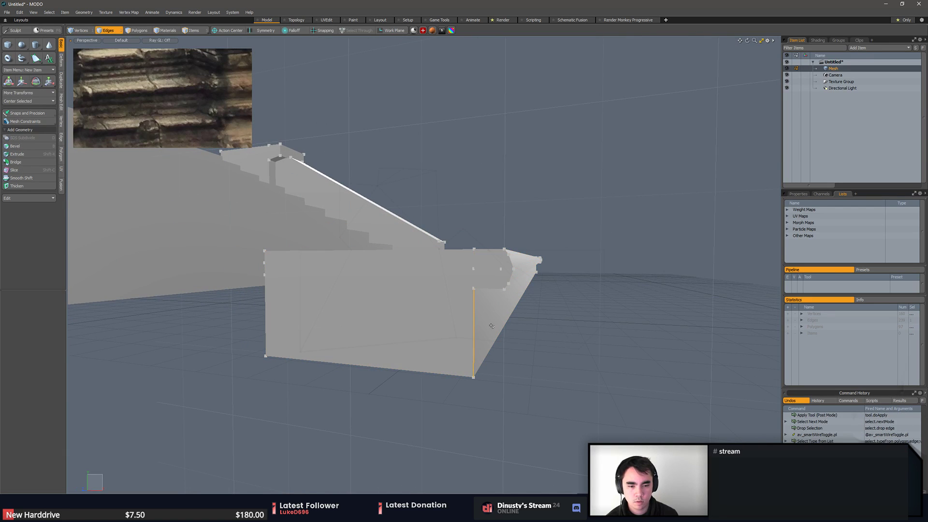
{"action": "key", "text": "shift+a"}
{"action": "left_click_drag", "start_coordinate": [497, 330], "coordinate": [602, 340], "text": "alt"}
{"action": "scroll", "coordinate": [540, 326], "scroll_direction": "down", "scroll_amount": 5}
{"action": "key", "text": "alt+c"}
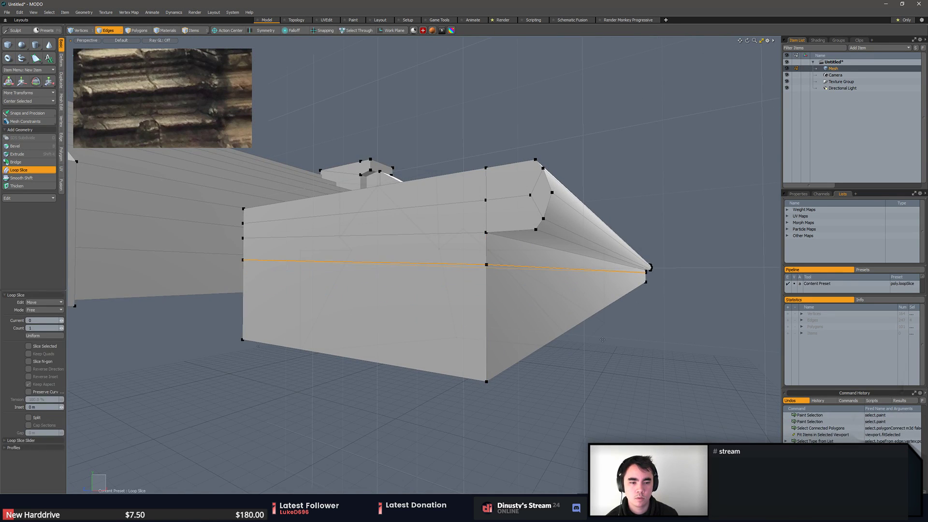
{"action": "key", "text": "ctrl+z"}
{"action": "key", "text": "alt+l"}
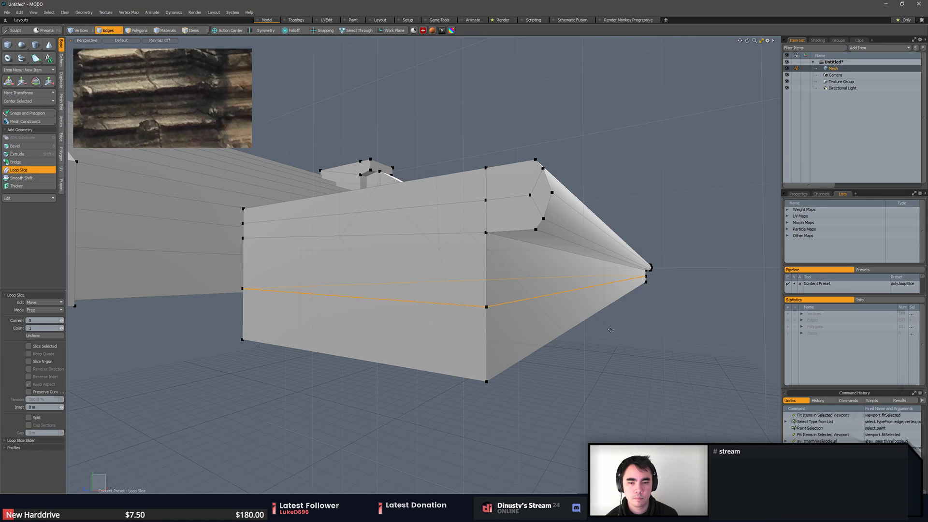
{"action": "mouse_move", "coordinate": [155, 95]}
{"action": "left_mouse_down"}
{"action": "mouse_move", "coordinate": [154, 115]}
{"action": "mouse_move", "coordinate": [162, 105]}
{"action": "left_mouse_up"}
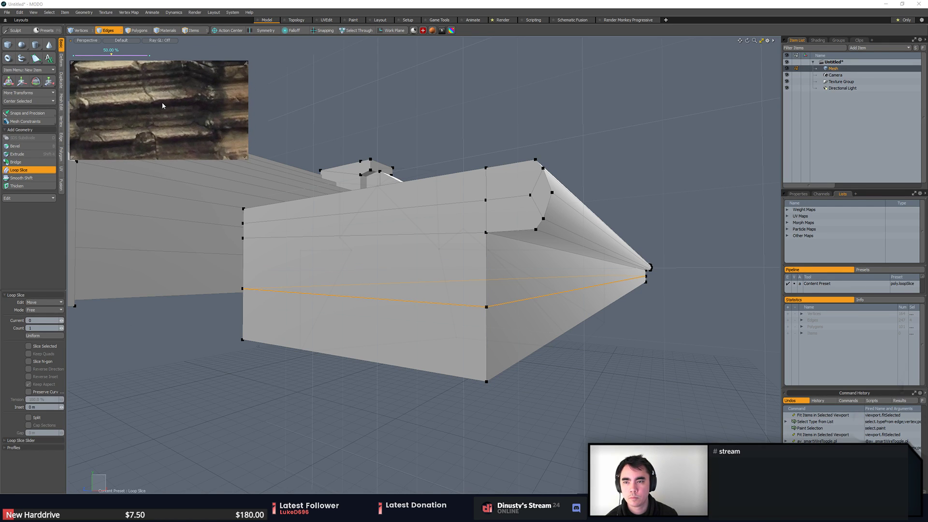
{"action": "left_click", "coordinate": [63, 328]}
{"action": "left_click", "coordinate": [63, 329]}
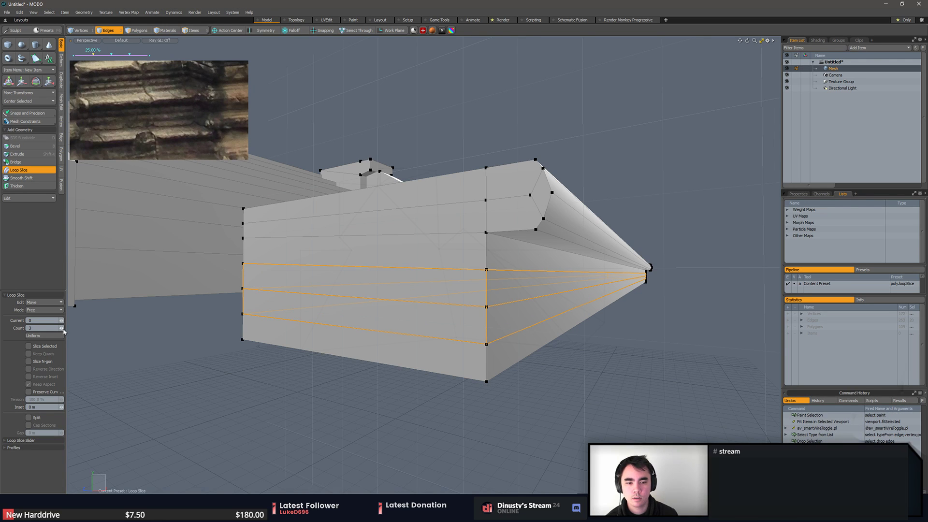
{"action": "left_click", "coordinate": [63, 329]}
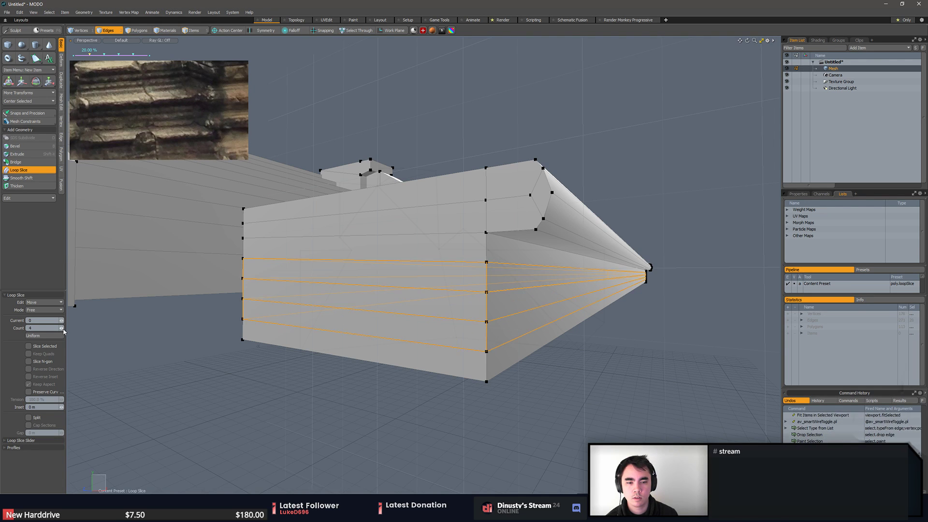
{"action": "key", "text": "space"}
- Bevel two alternating horizontal strips of the block's front face and move them outward along X by about 9 mm
{"action": "key", "text": "space"}
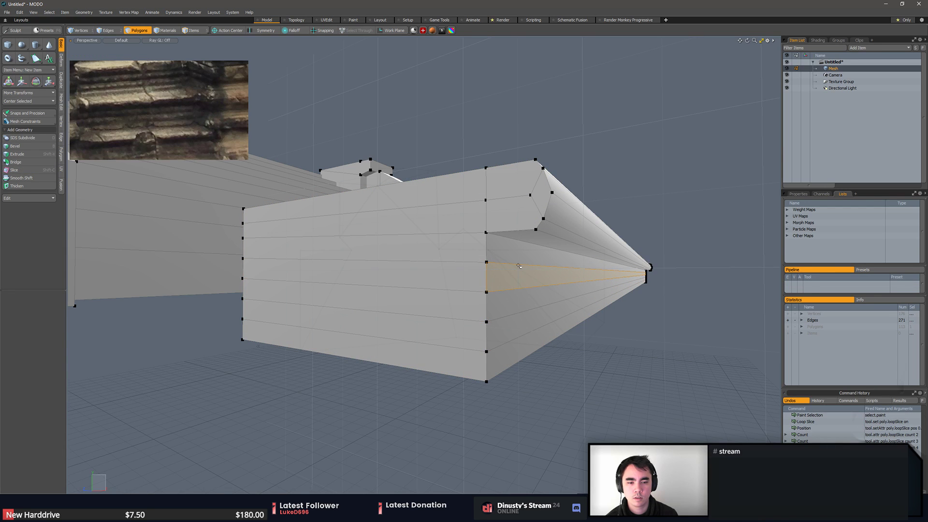
{"action": "left_click", "coordinate": [519, 265]}
{"action": "key", "text": "w"}
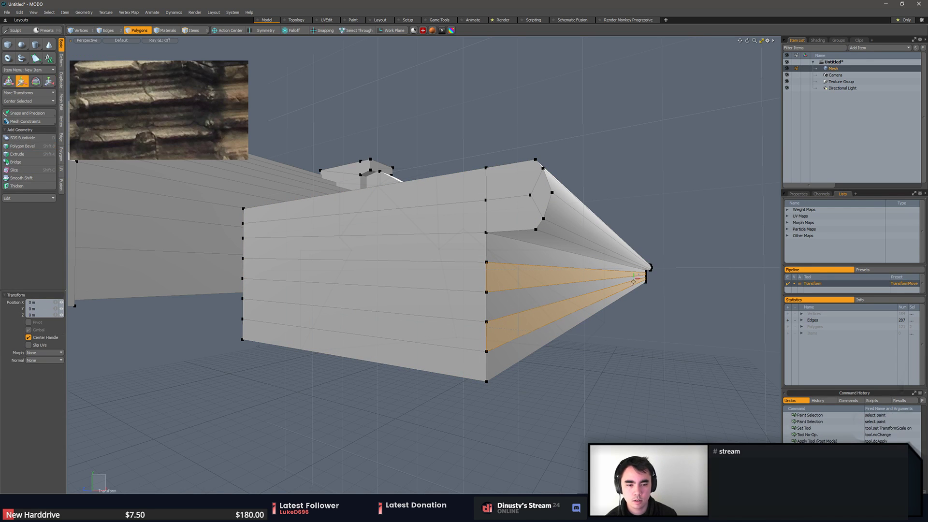
{"action": "left_click_drag", "start_coordinate": [637, 279], "coordinate": [638, 279]}
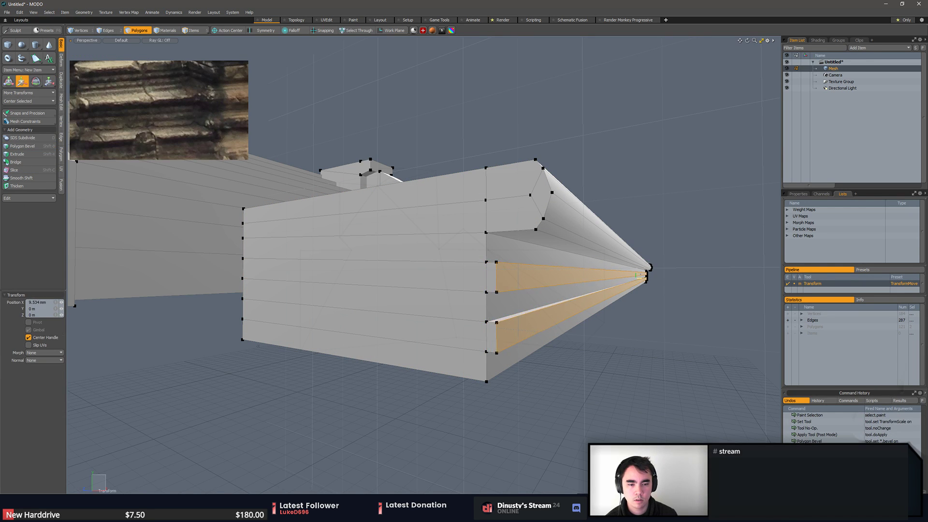
{"action": "key", "text": "2"}
{"action": "key", "text": "3"}
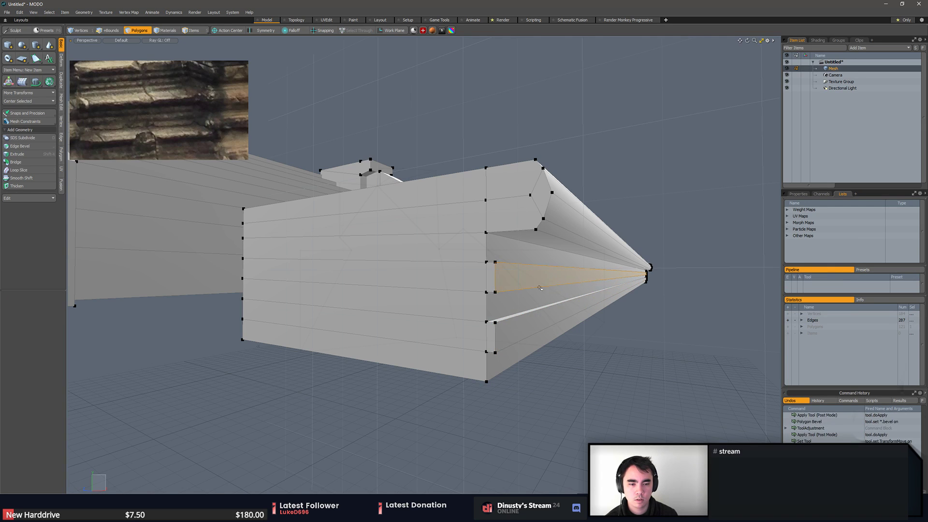
- Try scaling the two raised strips narrower in height one at a time, and undo it
{"action": "key", "text": "r"}
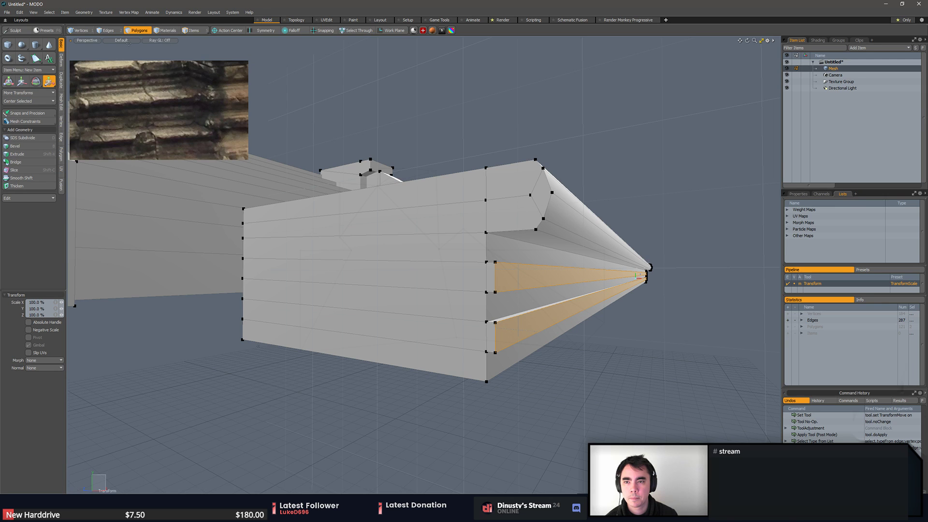
{"action": "left_click_drag", "start_coordinate": [636, 198], "coordinate": [607, 193], "text": "alt"}
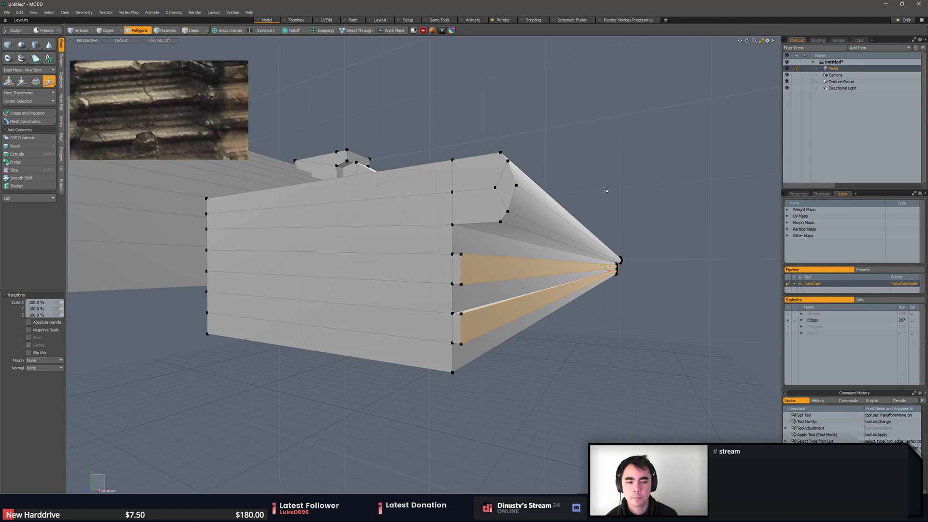
{"action": "left_click", "coordinate": [502, 313]}
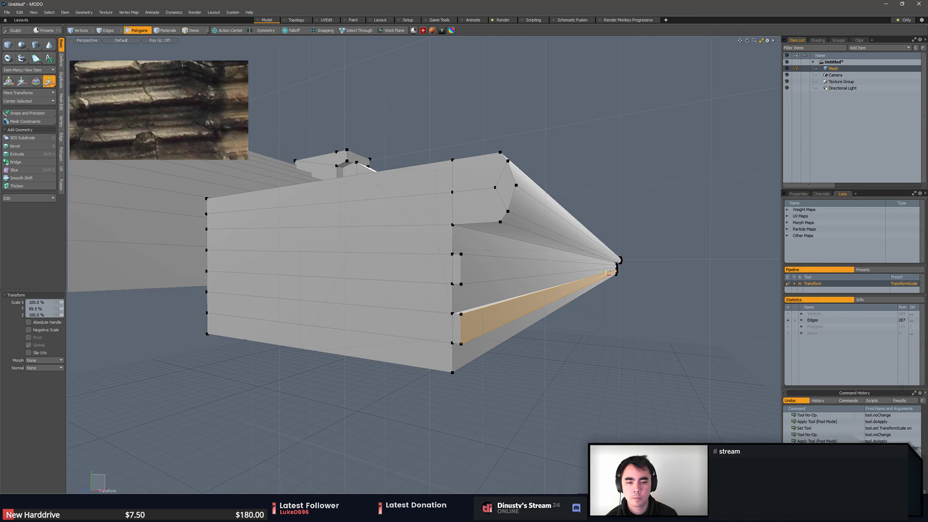
{"action": "left_click_drag", "start_coordinate": [606, 272], "coordinate": [606, 274]}
{"action": "left_click", "coordinate": [608, 267]}
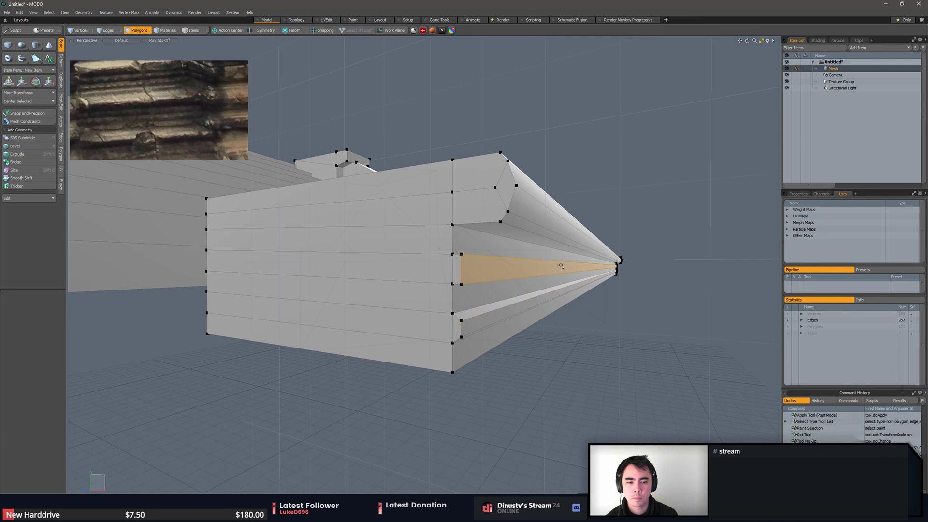
{"action": "left_click_drag", "start_coordinate": [604, 264], "coordinate": [607, 266]}
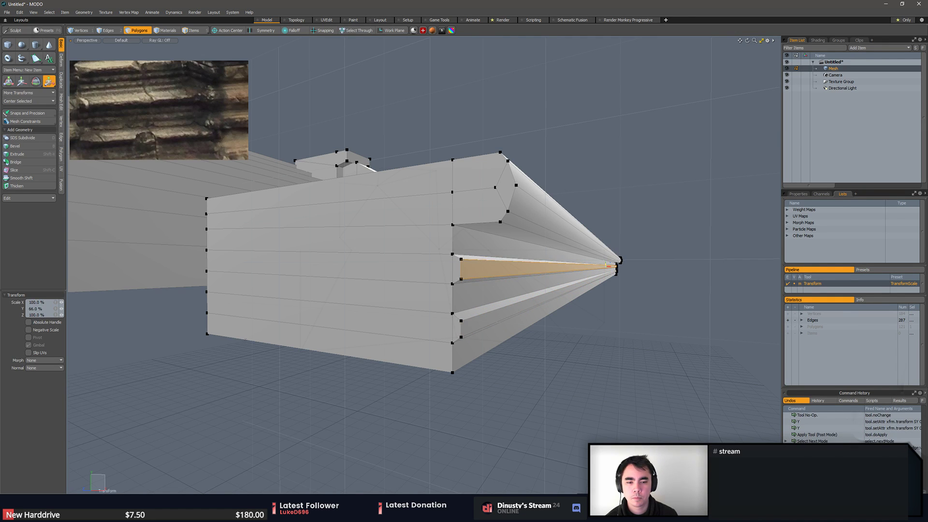
{"action": "key", "text": "ctrl+z"}
{"action": "key", "text": "ctrl+z"}
{"action": "key", "text": "ctrl+z"}
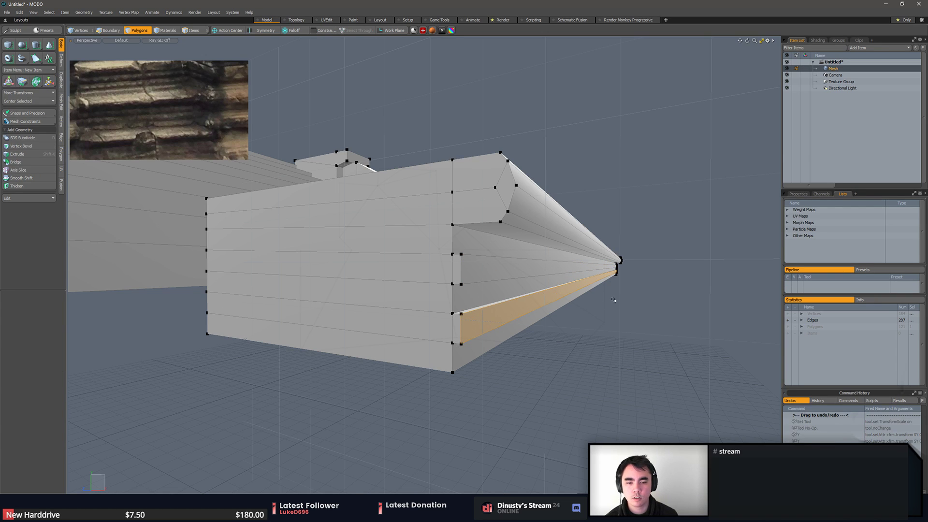
- Set the action center to Local and scale both raised front strips together to about 60% of their height
{"action": "left_click", "coordinate": [227, 30]}
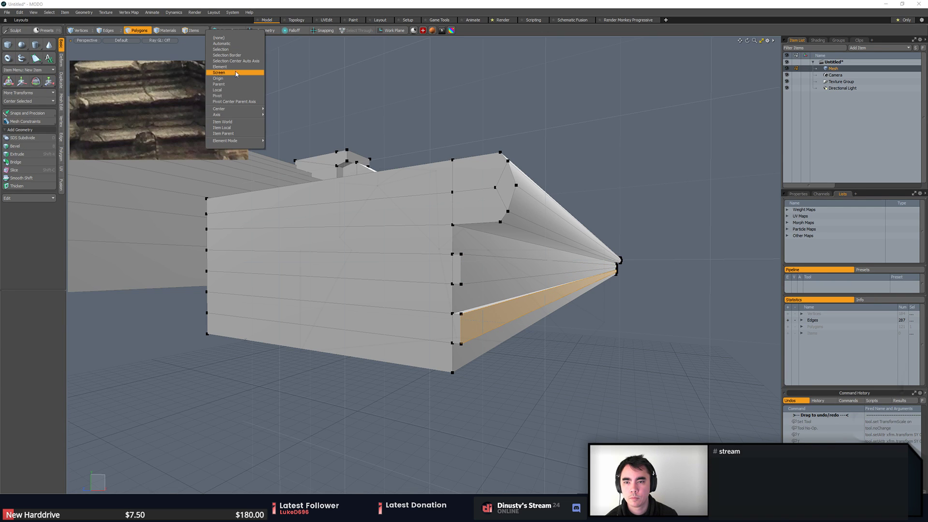
{"action": "left_click", "coordinate": [239, 90]}
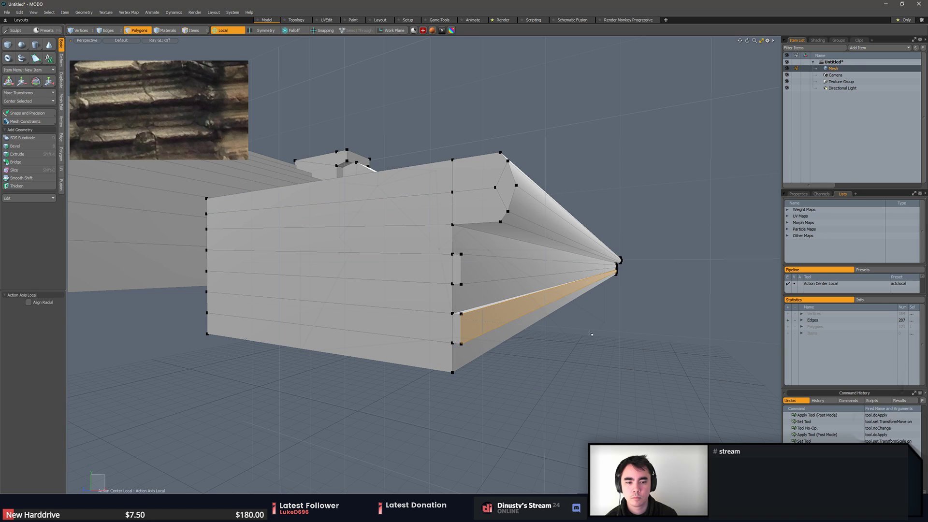
{"action": "key", "text": "r"}
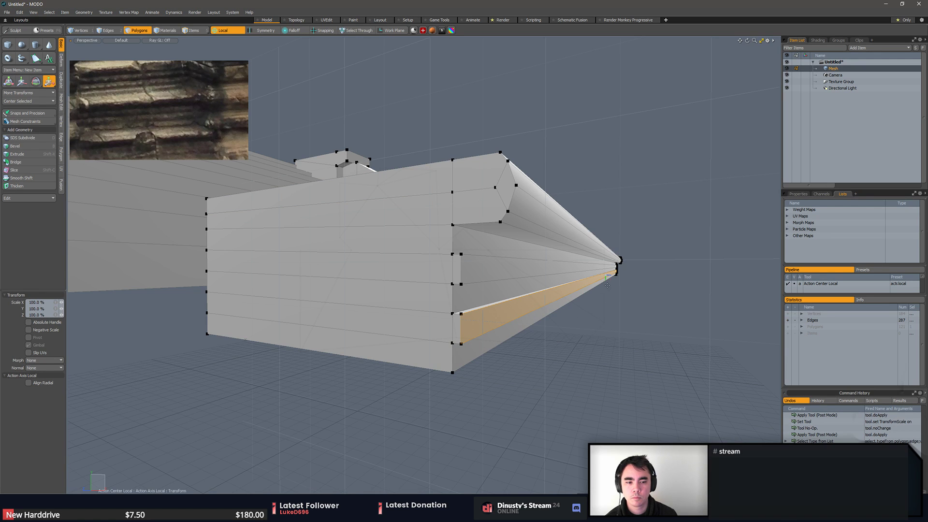
{"action": "left_click_drag", "start_coordinate": [606, 282], "coordinate": [607, 291]}
{"action": "key", "text": "q"}
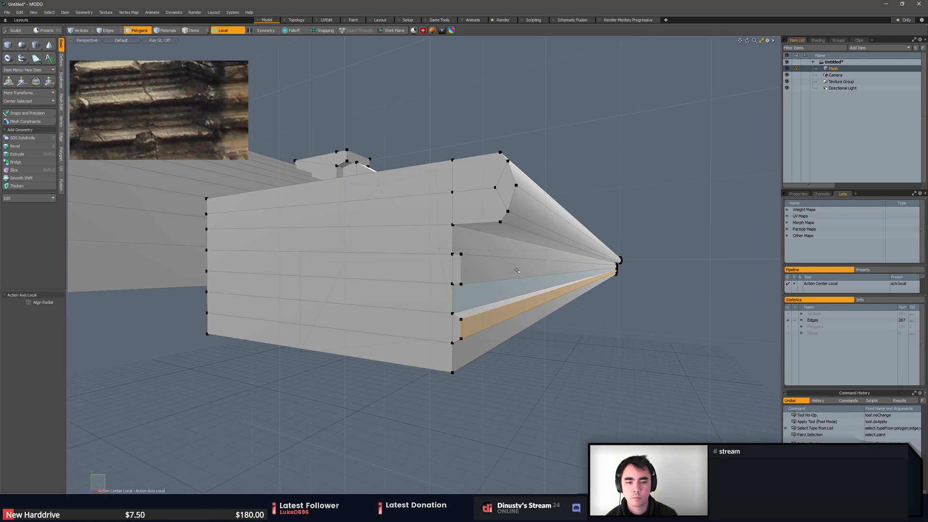
{"action": "left_click", "coordinate": [516, 267], "text": "shift"}
{"action": "key", "text": "r"}
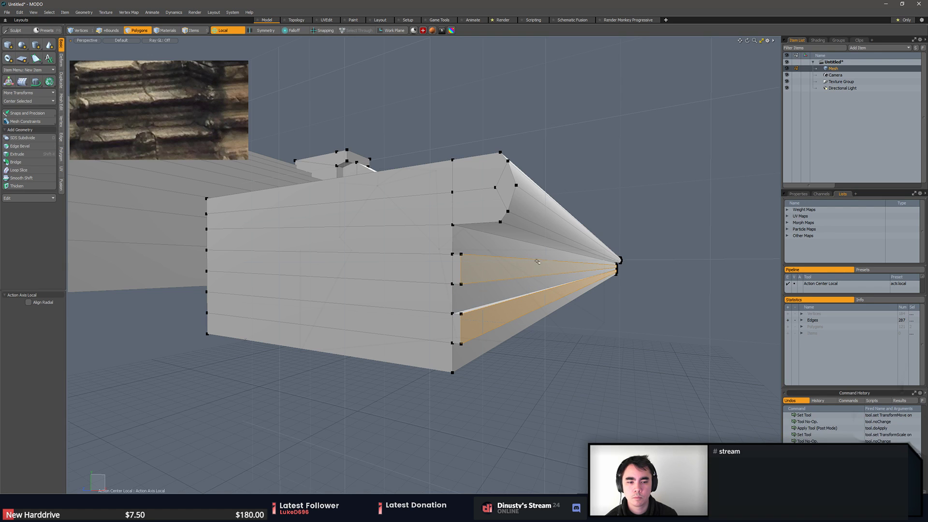
{"action": "left_click_drag", "start_coordinate": [606, 280], "coordinate": [606, 290]}
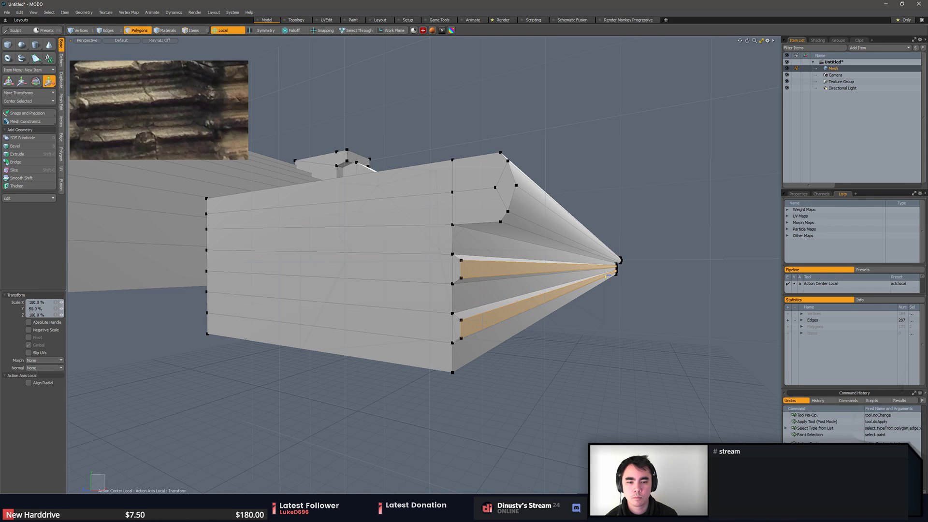
{"action": "key", "text": "q"}
{"action": "left_click", "coordinate": [567, 328]}
- Select both raised ridges including their sloped sides and scale them slightly taller
{"action": "left_click_drag", "start_coordinate": [567, 328], "coordinate": [544, 336], "text": "alt"}
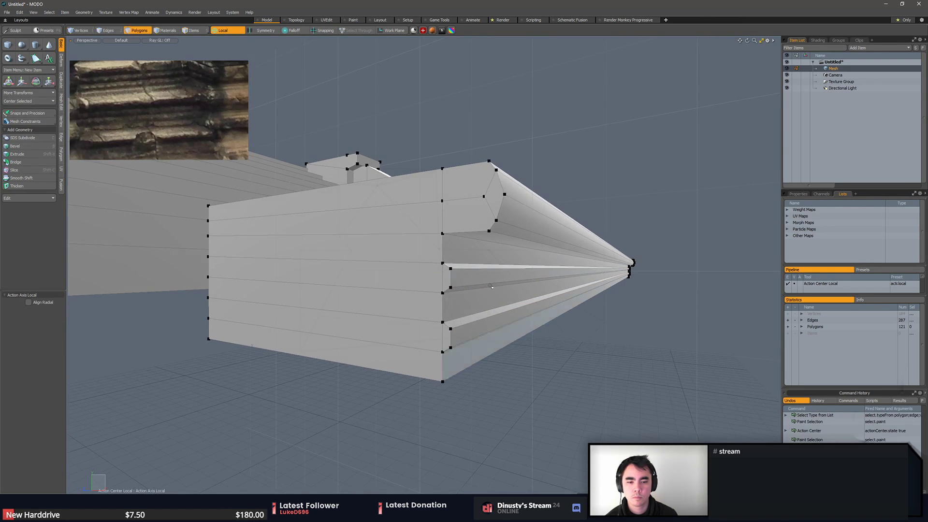
{"action": "left_click", "coordinate": [503, 277]}
{"action": "left_click", "coordinate": [501, 322], "text": "shift"}
{"action": "key", "text": "shift+Up"}
{"action": "key", "text": "shift+Up"}
{"action": "key", "text": "shift+Down"}
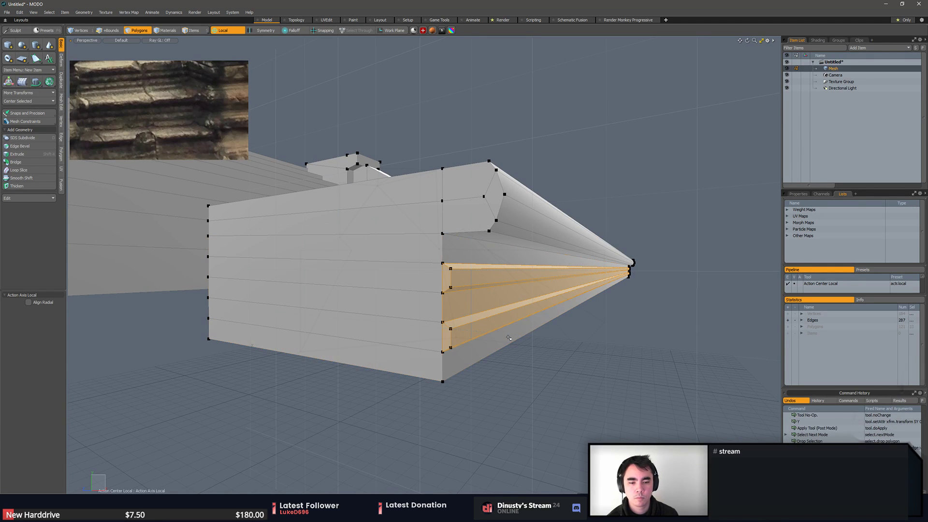
{"action": "key", "text": "r"}
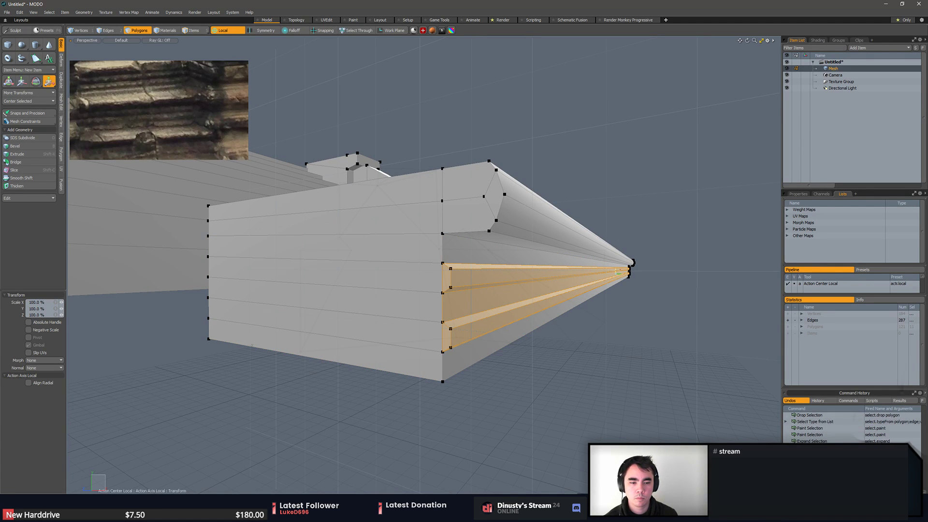
{"action": "left_click_drag", "start_coordinate": [612, 265], "coordinate": [612, 260]}
{"action": "key", "text": "q"}
{"action": "left_click", "coordinate": [678, 310]}
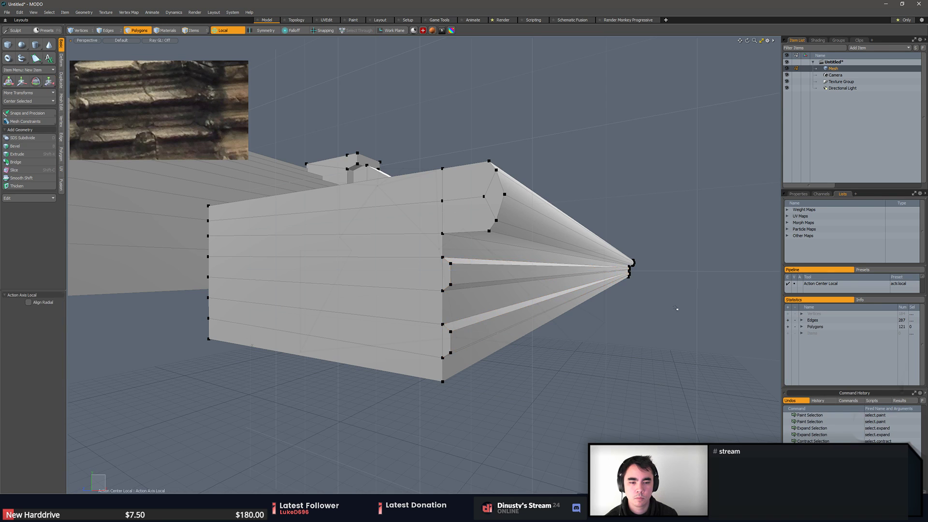
- Loop slice both raised ridges through the middle at 50% with a count of 1
{"action": "left_click_drag", "start_coordinate": [678, 309], "coordinate": [416, 346], "text": "alt"}
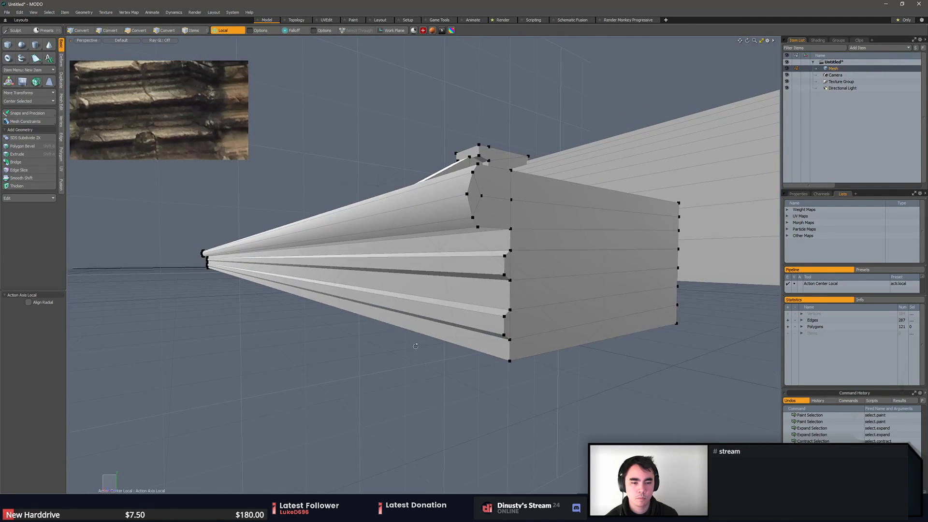
{"action": "key", "text": "2"}
{"action": "left_click", "coordinate": [505, 267]}
{"action": "left_click", "coordinate": [504, 325], "text": "shift"}
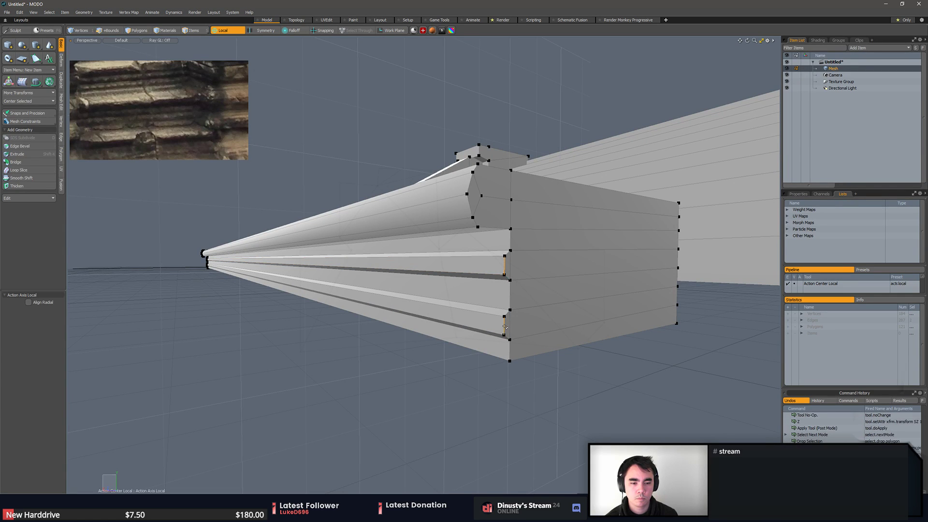
{"action": "key", "text": "alt+c"}
{"action": "left_click", "coordinate": [493, 293]}
{"action": "key", "text": "w"}
{"action": "key", "text": "ctrl+z"}
{"action": "key", "text": "space"}
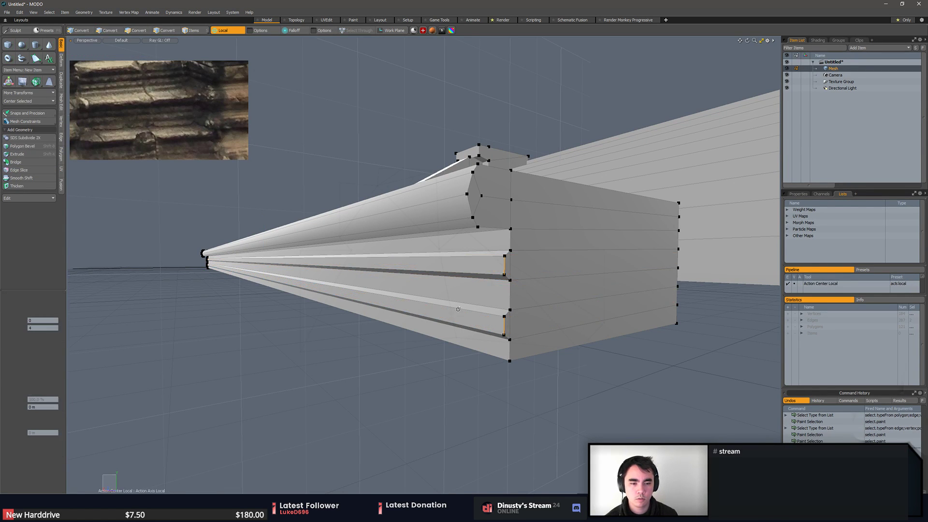
{"action": "left_click_drag", "start_coordinate": [62, 328], "coordinate": [54, 329]}
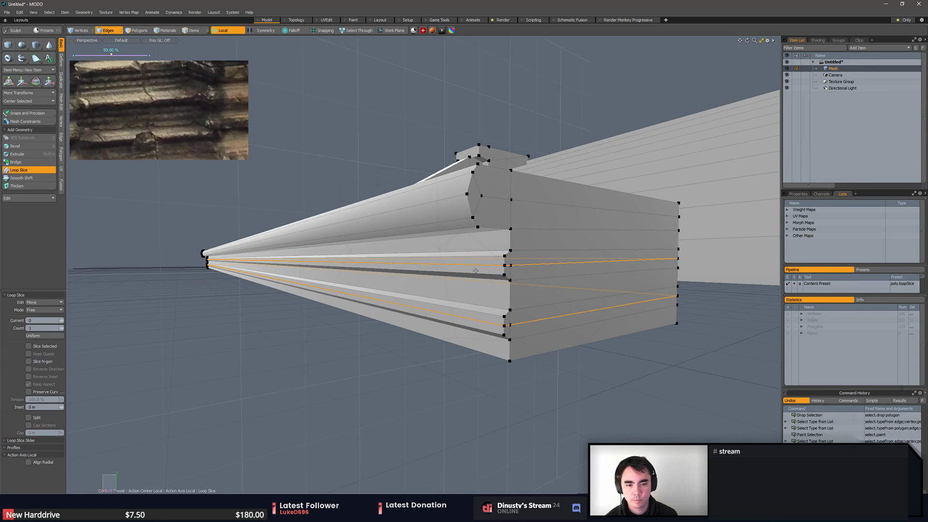
{"action": "key", "text": "space"}
- Select the new middle edges of both ridges and move them slightly outward to give the ridges a pointed profile
{"action": "left_click", "coordinate": [471, 321], "text": "shift"}
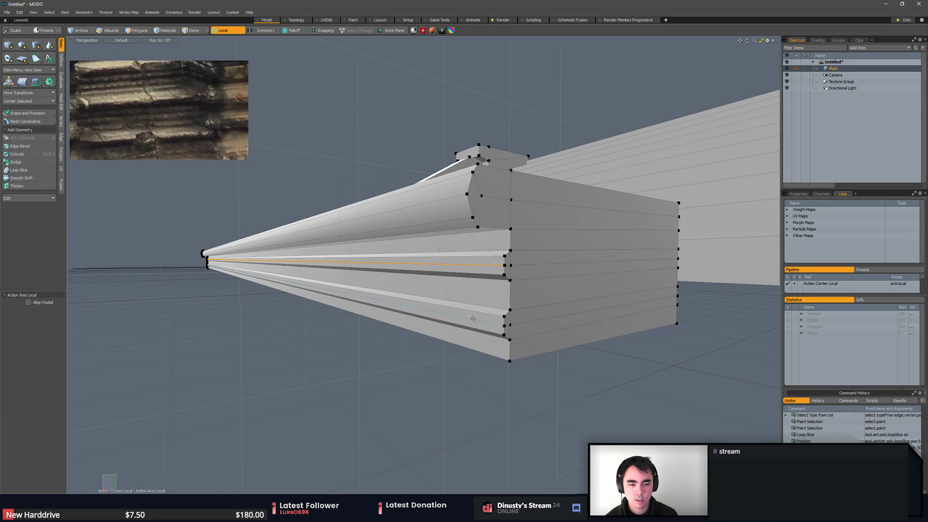
{"action": "scroll", "coordinate": [471, 322], "scroll_direction": "down", "scroll_amount": 6}
{"action": "left_click_drag", "start_coordinate": [402, 335], "coordinate": [453, 332], "text": "alt"}
{"action": "scroll", "coordinate": [459, 319], "scroll_direction": "up", "scroll_amount": 5}
{"action": "scroll", "coordinate": [452, 324], "scroll_direction": "up", "scroll_amount": 4}
{"action": "key", "text": "w"}
{"action": "left_click_drag", "start_coordinate": [315, 238], "coordinate": [310, 239]}
{"action": "key", "text": "space"}
{"action": "left_click", "coordinate": [330, 287]}
- Remove all the horizontal edges crossing the end face of the separate step block
{"action": "left_click_drag", "start_coordinate": [331, 286], "coordinate": [587, 295], "text": "alt"}
{"action": "key", "text": "space"}
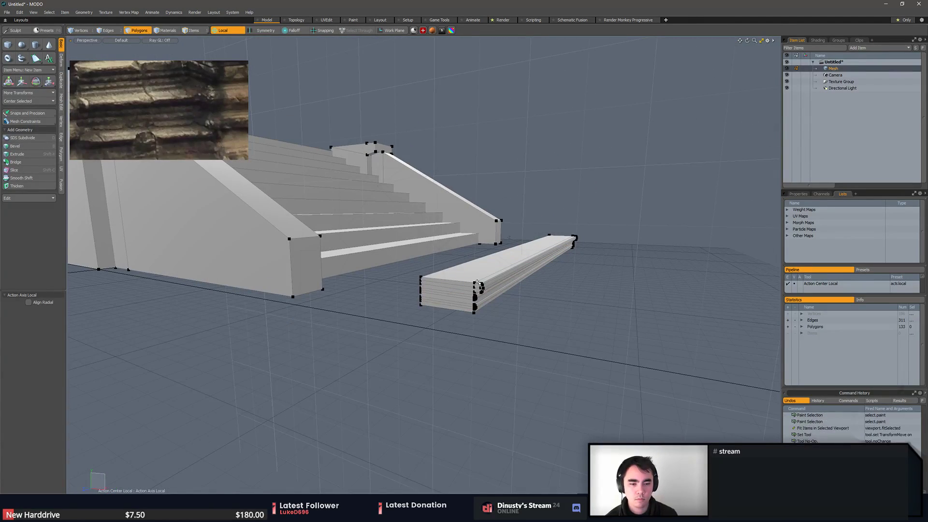
{"action": "double_click", "coordinate": [469, 285]}
{"action": "mouse_move", "coordinate": [427, 302]}
{"action": "left_mouse_down", "text": "alt"}
{"action": "mouse_move", "coordinate": [411, 314]}
{"action": "mouse_move", "coordinate": [512, 330]}
{"action": "mouse_move", "coordinate": [409, 326]}
{"action": "mouse_move", "coordinate": [425, 305]}
{"action": "mouse_move", "coordinate": [410, 338]}
{"action": "mouse_move", "coordinate": [399, 338]}
{"action": "left_mouse_up", "text": "alt"}
{"action": "key", "text": "2"}
{"action": "left_click_drag", "start_coordinate": [455, 297], "coordinate": [457, 351]}
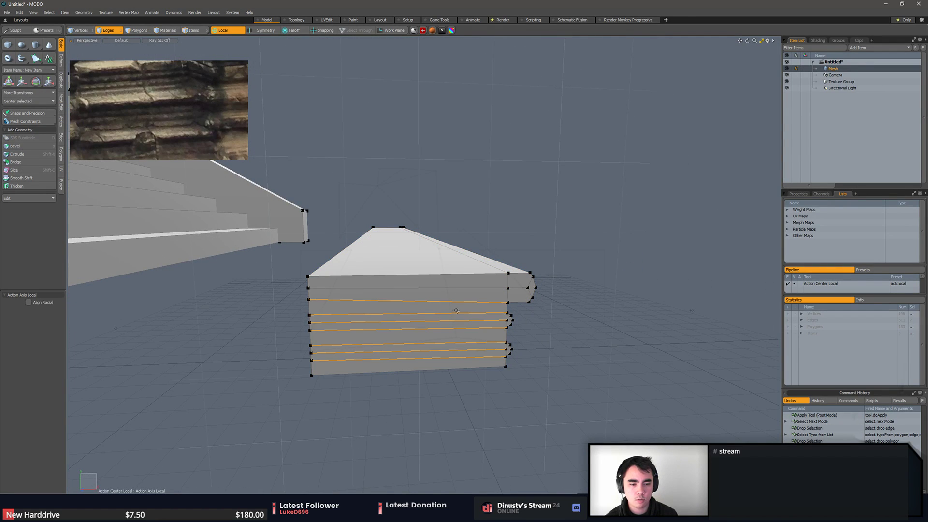
{"action": "left_click_drag", "start_coordinate": [476, 291], "coordinate": [515, 310], "text": "alt"}
{"action": "left_click", "coordinate": [478, 302], "text": "shift"}
{"action": "key", "text": "Delete"}
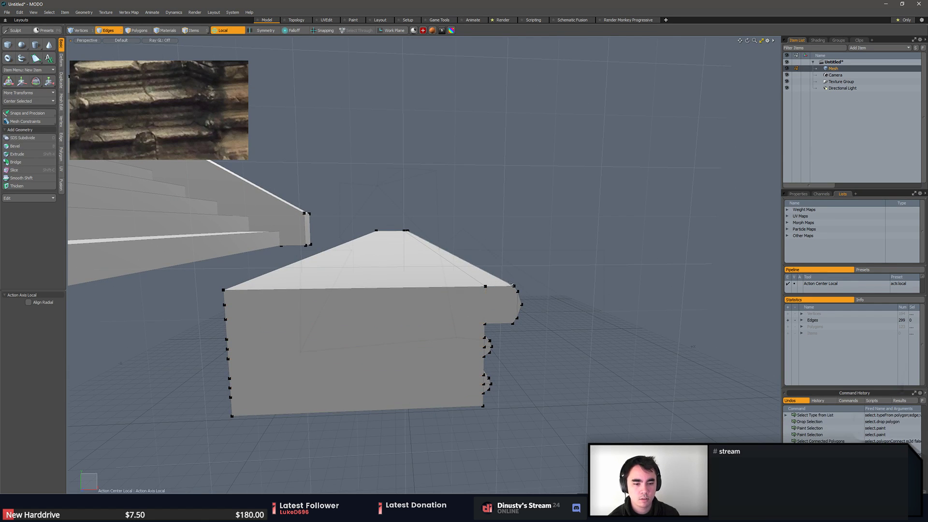
- Split the end face from the corner under the lip to the upper back corner, and remove the extra lengthwise edge on the top face
{"action": "key", "text": "1"}
{"action": "left_click", "coordinate": [485, 324]}
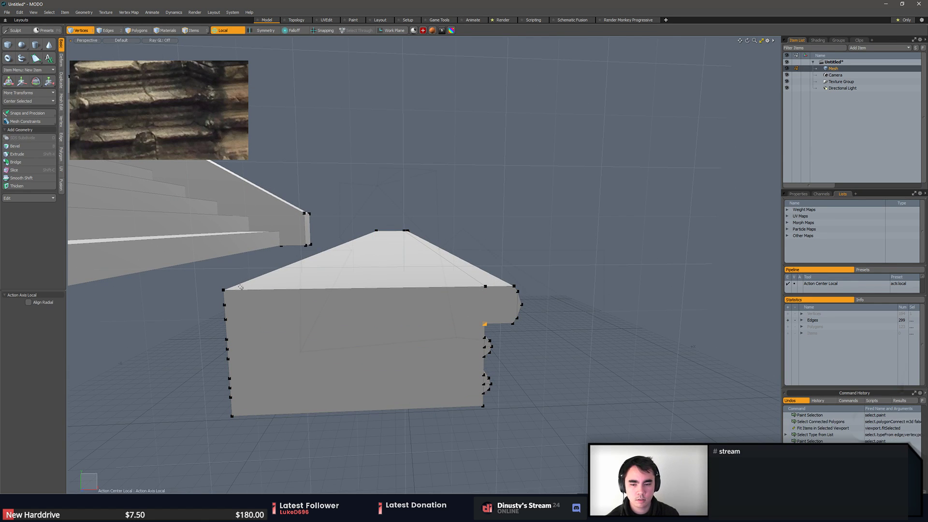
{"action": "key", "text": "shift+s"}
{"action": "key", "text": "2"}
{"action": "left_click", "coordinate": [476, 278]}
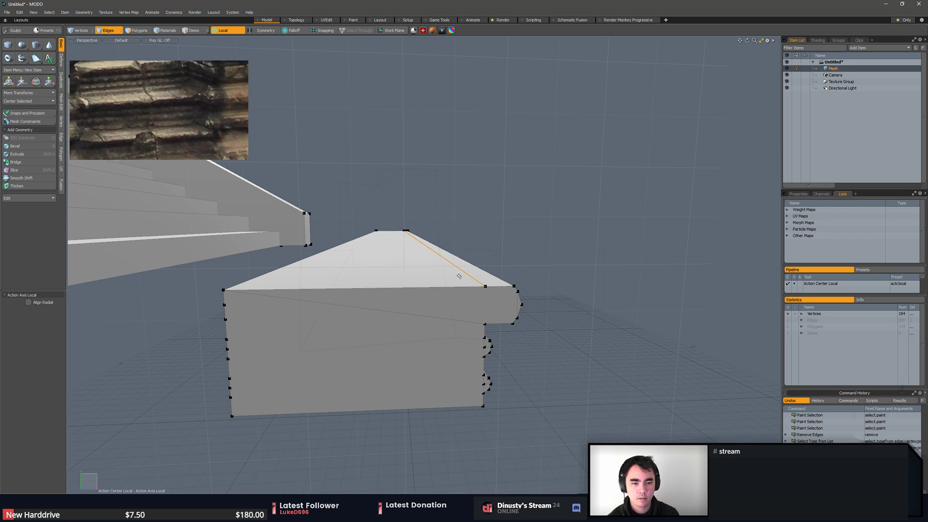
{"action": "key", "text": "BackSpace"}
- Split the end face between the lip's upper front corner and the corner under the lip
{"action": "key", "text": "1"}
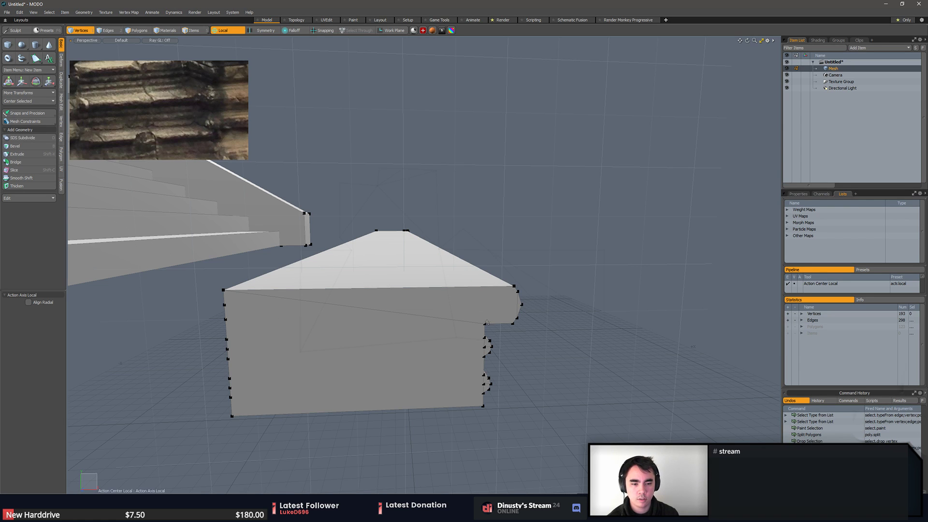
{"action": "left_click_drag", "start_coordinate": [514, 287], "coordinate": [518, 292]}
{"action": "left_click", "coordinate": [522, 283]}
{"action": "left_click", "coordinate": [514, 287]}
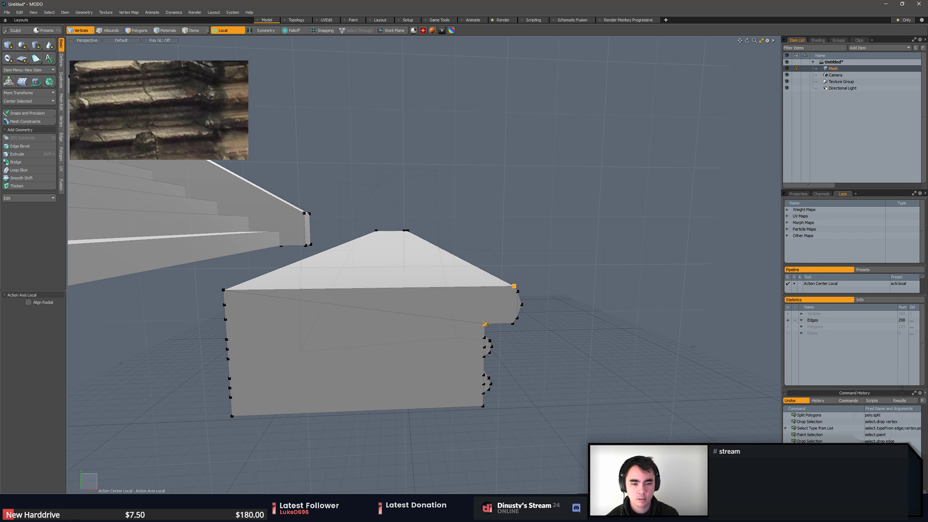
{"action": "left_click", "coordinate": [485, 324], "text": "shift"}
- Remove the inner edge behind the lip's rounded front and split between the lip's upper bevel vertex and its lower front vertex
{"action": "key", "text": "2"}
{"action": "key", "text": "BackSpace"}
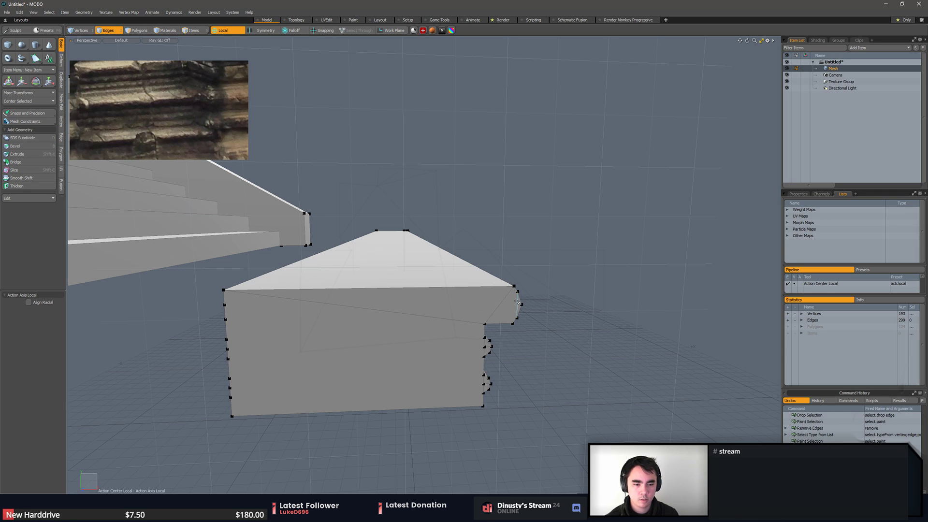
{"action": "key", "text": "1"}
{"action": "left_click", "coordinate": [518, 292]}
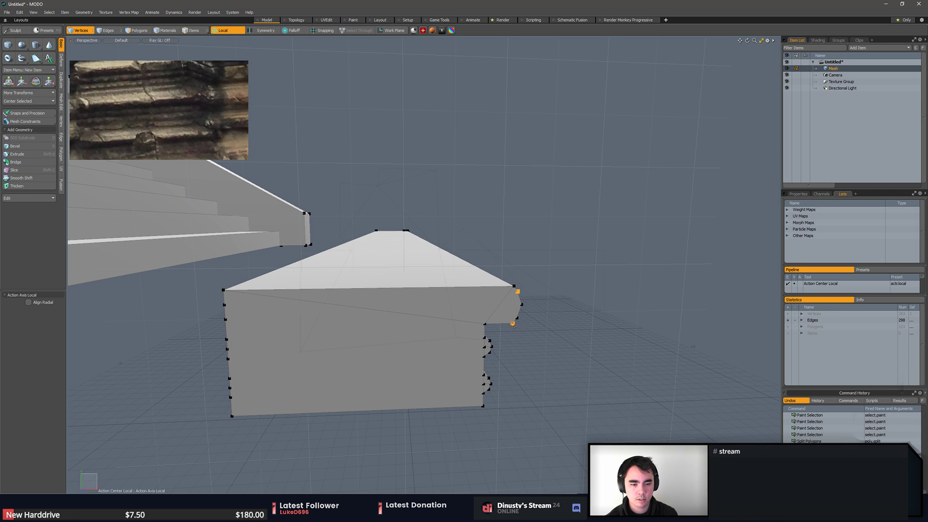
{"action": "key", "text": "3"}
{"action": "left_click", "coordinate": [478, 354]}
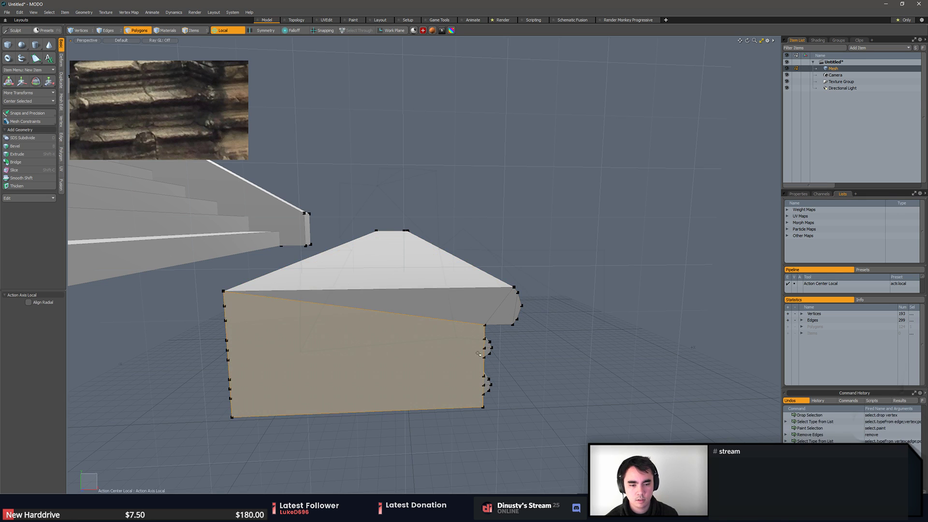
- Remove the lengthwise edges on the block's back face together with the horizontal edges on its opposite end face
{"action": "left_click_drag", "start_coordinate": [479, 353], "coordinate": [571, 295], "text": "alt"}
{"action": "key", "text": "2"}
{"action": "left_click", "coordinate": [244, 216]}
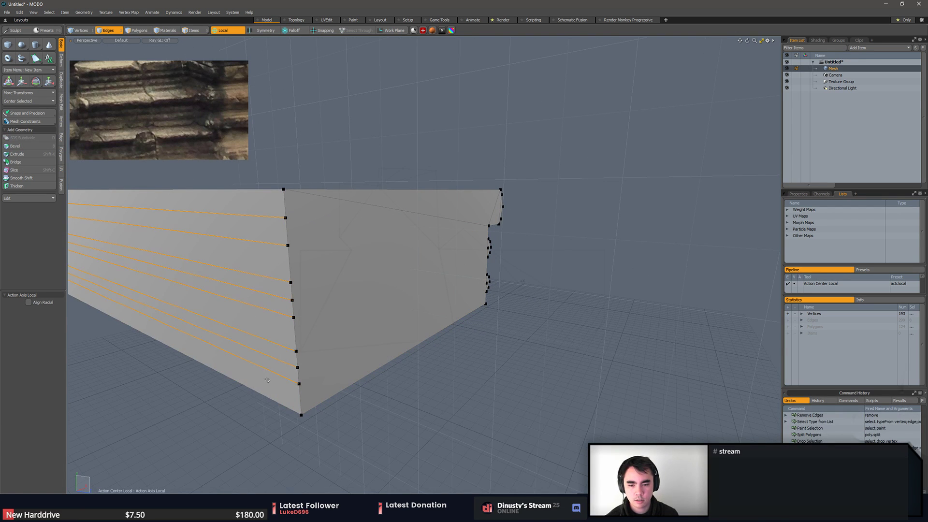
{"action": "mouse_move", "coordinate": [254, 355]}
{"action": "left_mouse_down", "text": "alt"}
{"action": "mouse_move", "coordinate": [425, 370]}
{"action": "mouse_move", "coordinate": [348, 336]}
{"action": "mouse_move", "coordinate": [350, 310]}
{"action": "left_mouse_up", "text": "alt"}
{"action": "scroll", "coordinate": [339, 360], "scroll_direction": "down", "scroll_amount": 5}
{"action": "scroll", "coordinate": [442, 369], "scroll_direction": "up", "scroll_amount": 5}
{"action": "left_click_drag", "start_coordinate": [332, 176], "coordinate": [347, 268], "text": "shift"}
{"action": "mouse_move", "coordinate": [346, 268]}
{"action": "left_mouse_down", "text": "alt"}
{"action": "mouse_move", "coordinate": [353, 290]}
{"action": "mouse_move", "coordinate": [393, 297]}
{"action": "left_mouse_up", "text": "alt"}
{"action": "key", "text": "shift+a"}
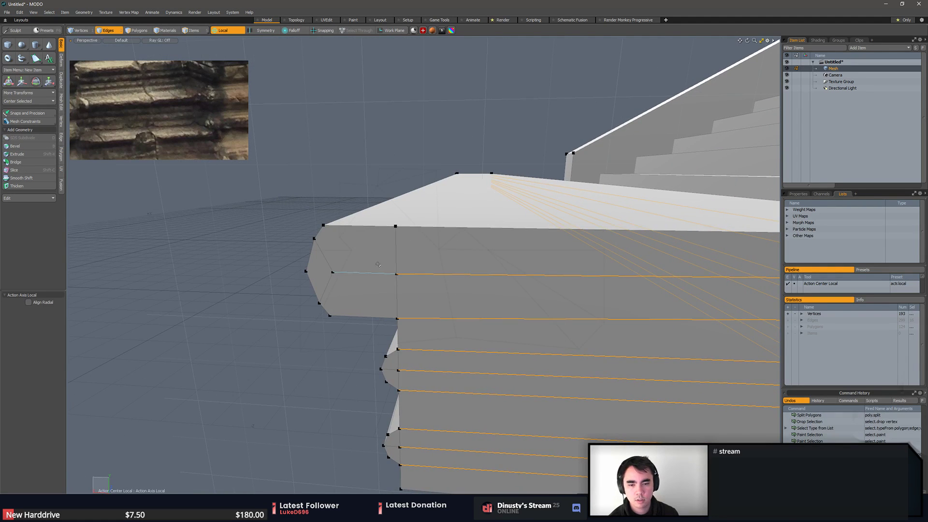
{"action": "left_click", "coordinate": [381, 271]}
{"action": "key", "text": "BackSpace"}
{"action": "double_click", "coordinate": [396, 265]}
{"action": "key", "text": "BackSpace"}
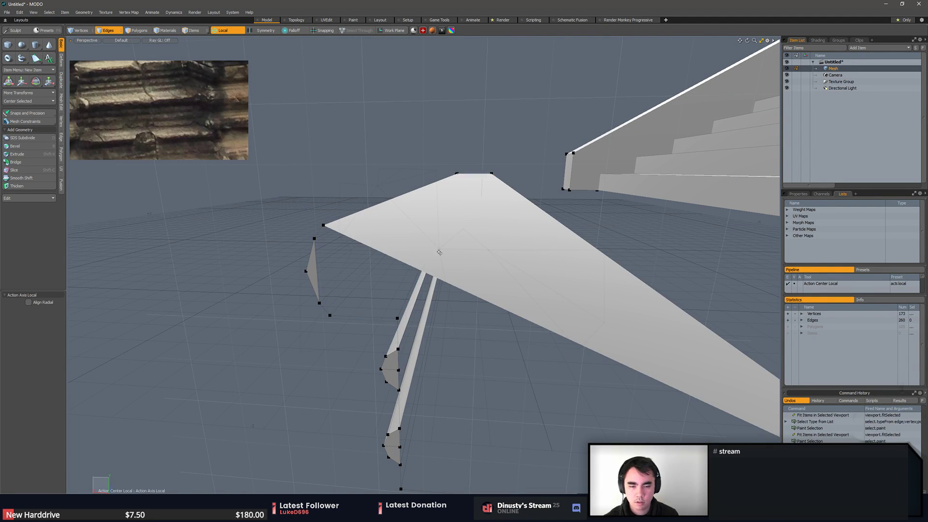
{"action": "key", "text": "ctrl+z"}
- Remove the vertical edge behind the lip on the opposite end, along with its lengthwise line on the top face
{"action": "left_click", "coordinate": [586, 309]}
{"action": "scroll", "coordinate": [587, 309], "scroll_direction": "down", "scroll_amount": 3}
{"action": "left_click_drag", "start_coordinate": [587, 309], "coordinate": [525, 312], "text": "alt+shift"}
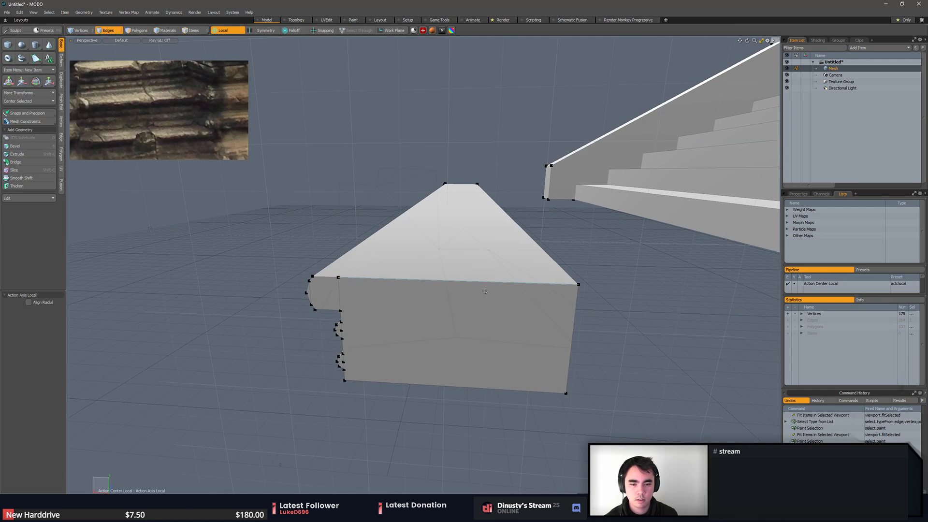
{"action": "left_click", "coordinate": [337, 295]}
{"action": "key", "text": "BackSpace"}
- Turn off Lazy Selection and split this end face from the corner under the lip to the upper back corner
{"action": "key", "text": "1"}
{"action": "left_click", "coordinate": [342, 312]}
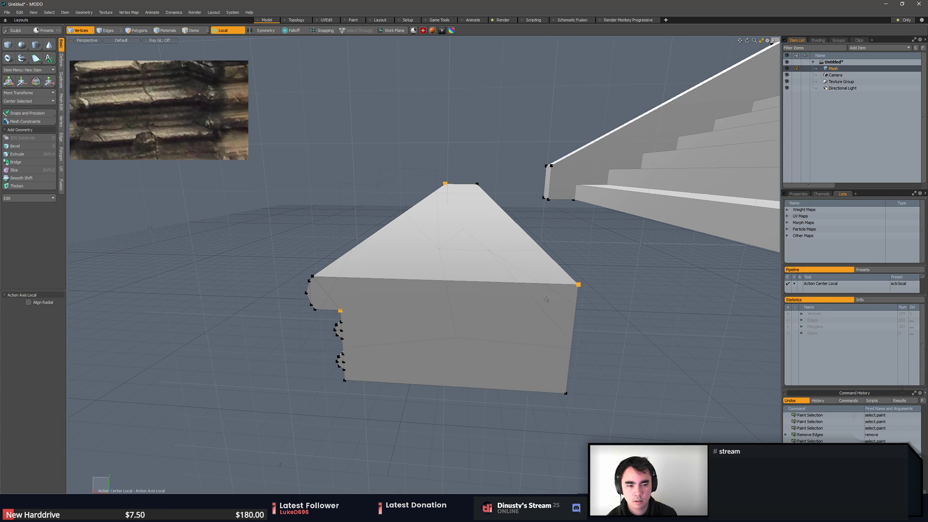
{"action": "key", "text": "ctrl+3"}
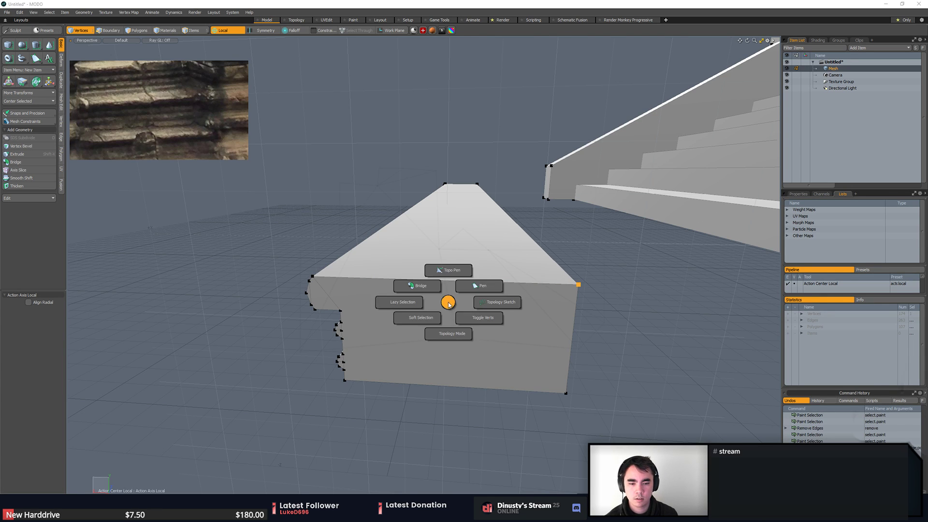
{"action": "left_click", "coordinate": [397, 303]}
{"action": "left_click", "coordinate": [341, 310]}
{"action": "key", "text": "shift+s"}
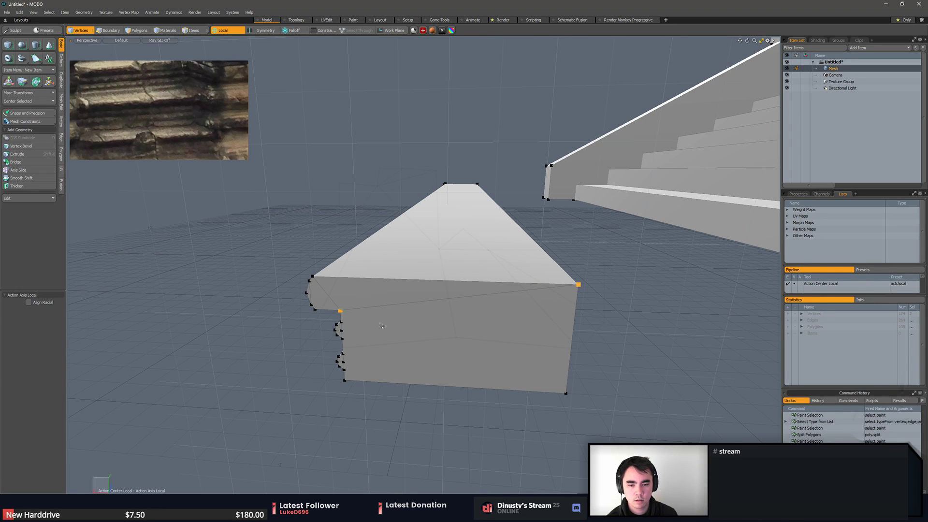
- Remove the upper ridge's inner edge and split the end face from the ridge's lower base vertex to the upper back corner
{"action": "left_click", "coordinate": [353, 333]}
{"action": "key", "text": "2"}
{"action": "left_click", "coordinate": [339, 331]}
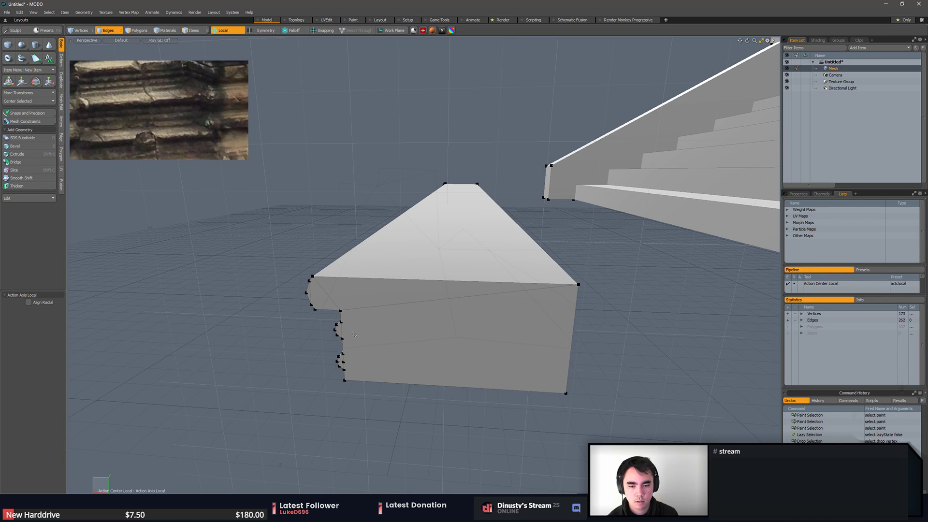
{"action": "key", "text": "1"}
{"action": "left_click", "coordinate": [347, 344]}
{"action": "key", "text": "shift+s"}
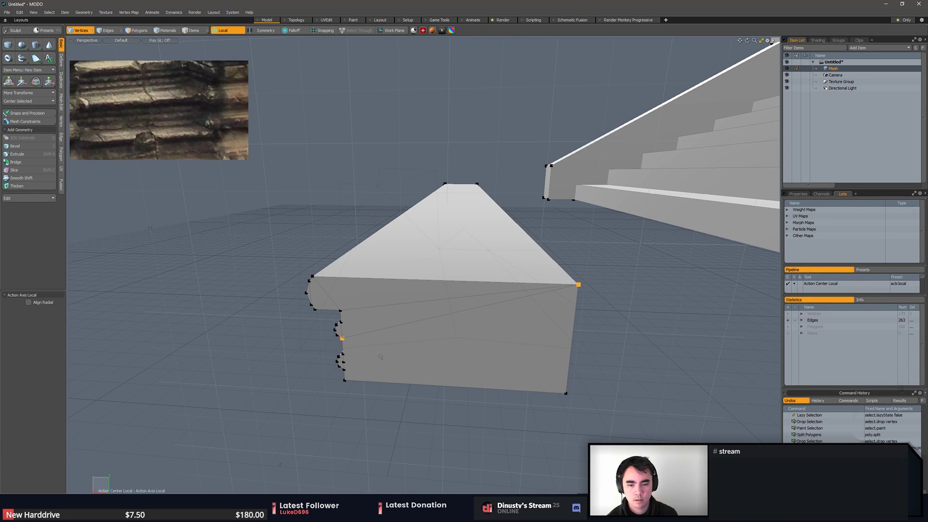
- Remove the lower ridge's inner vertical edge on the same end face
{"action": "left_click", "coordinate": [343, 361]}
{"action": "key", "text": "2"}
{"action": "left_click", "coordinate": [341, 363]}
{"action": "key", "text": "BackSpace"}
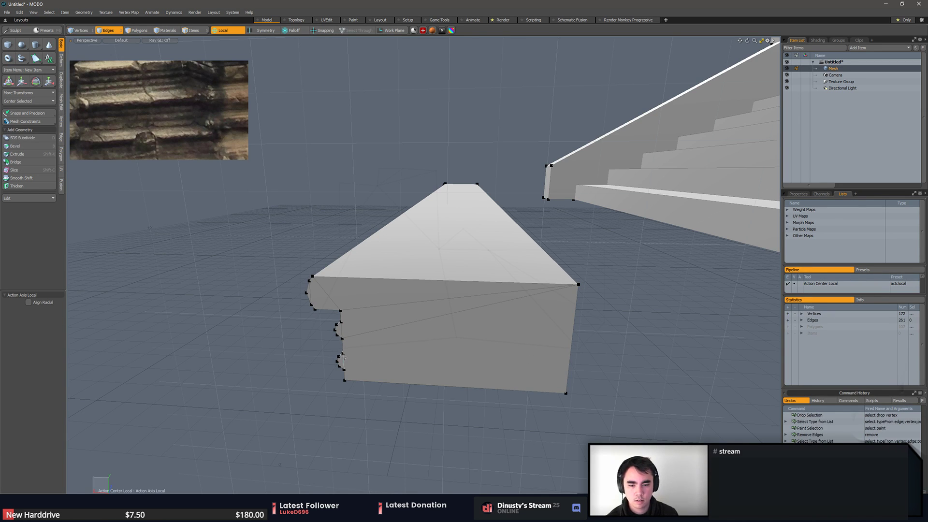
- Split the end face from the lower ridge's upper and lower base vertices to the lower back corner
{"action": "key", "text": "1"}
{"action": "left_click", "coordinate": [343, 355]}
{"action": "key", "text": "shift+s"}
{"action": "key", "text": "Escape"}
{"action": "left_click", "coordinate": [344, 370]}
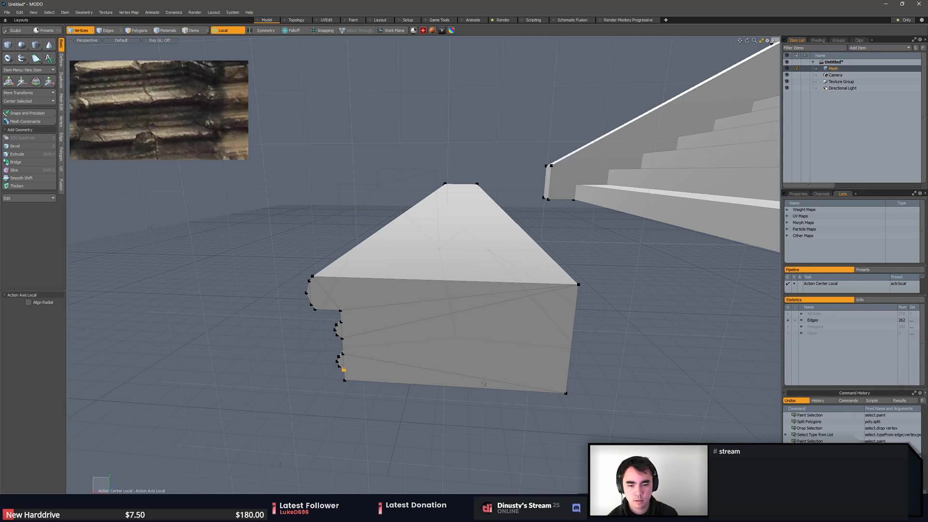
{"action": "left_click", "coordinate": [565, 393], "text": "shift"}
{"action": "key", "text": "p"}
- Remove the inner vertical edges of both ridges on the block's first end face
{"action": "left_click_drag", "start_coordinate": [565, 393], "coordinate": [558, 286], "text": "alt"}
{"action": "key", "text": "3"}
{"action": "key", "text": "2"}
{"action": "left_click", "coordinate": [602, 276]}
{"action": "key", "text": "BackSpace"}
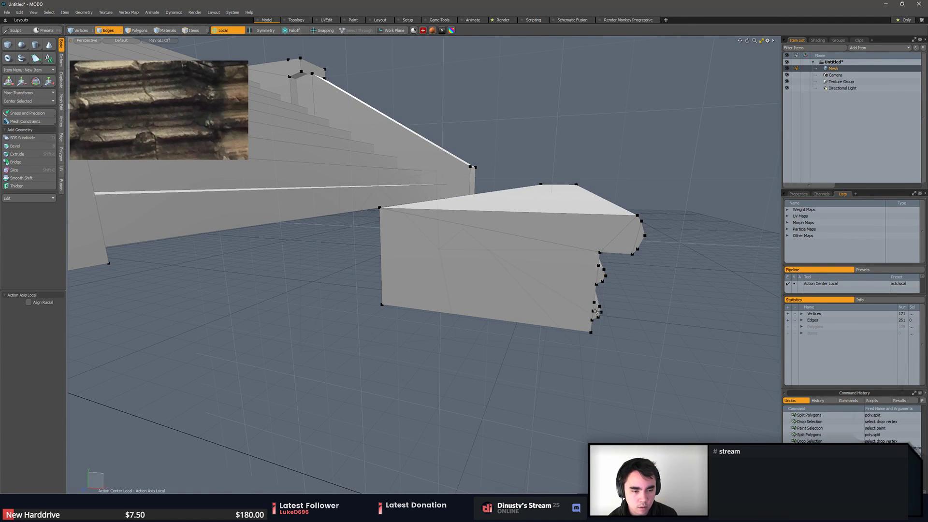
{"action": "left_click", "coordinate": [598, 312]}
{"action": "key", "text": "BackSpace"}
- Split the first end face from the upper ridge's lower base vertex to the lower back corner and from its upper base vertex to the upper back corner
{"action": "left_click", "coordinate": [596, 285]}
{"action": "key", "text": "1"}
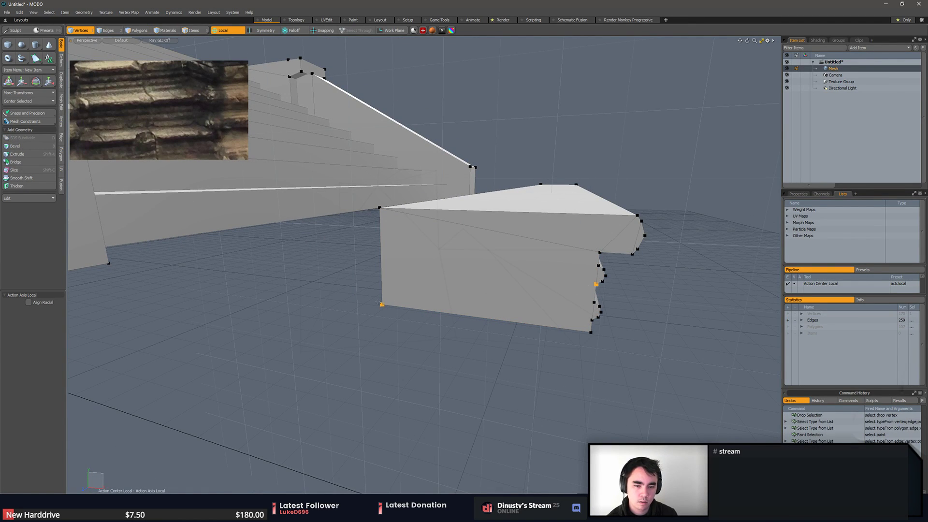
{"action": "key", "text": "shift+s"}
{"action": "left_click", "coordinate": [598, 266]}
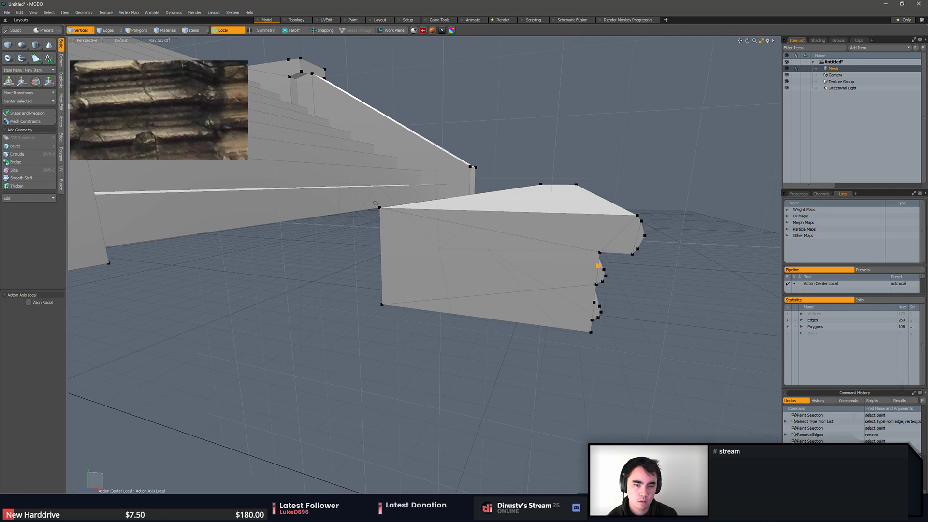
{"action": "key", "text": "shift+s"}
- Split the first end face from the lower ridge's two base vertices to the lower back corner
{"action": "left_click", "coordinate": [383, 305], "text": "shift"}
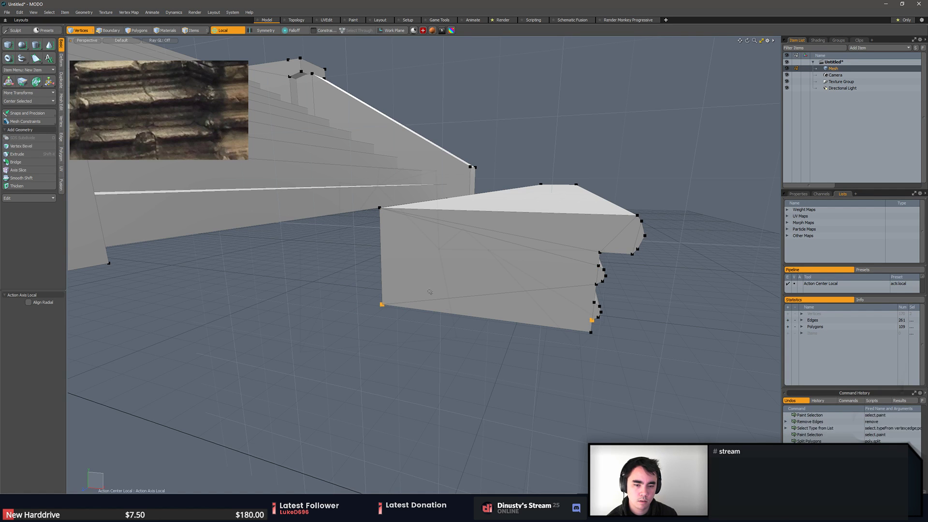
{"action": "key", "text": "shift+s"}
{"action": "left_click", "coordinate": [638, 349]}
{"action": "left_click_drag", "start_coordinate": [653, 349], "coordinate": [571, 338], "text": "alt"}
{"action": "left_click", "coordinate": [484, 297]}
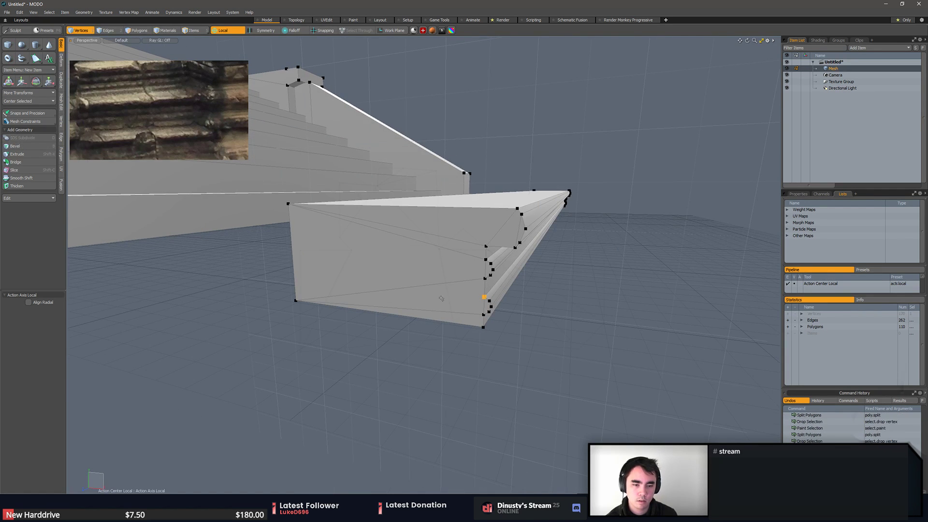
{"action": "left_click", "coordinate": [508, 344]}
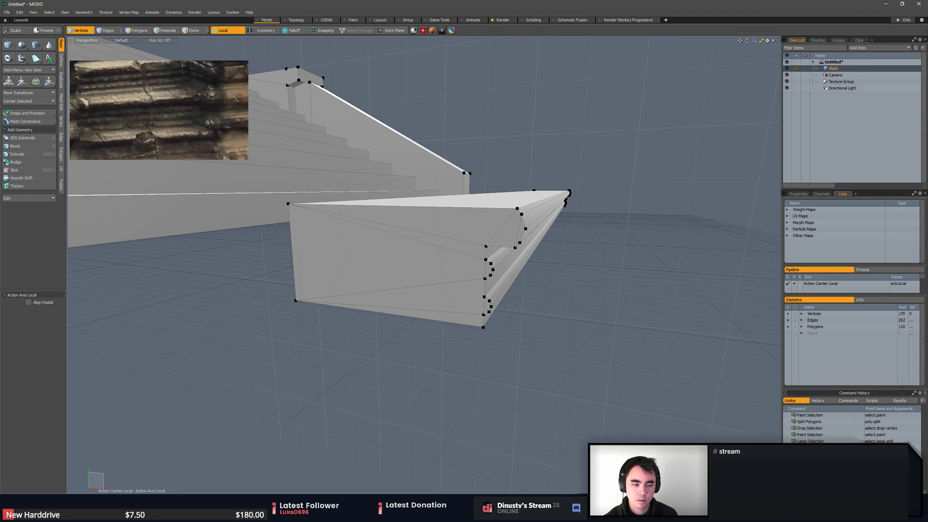
{"action": "key", "text": "p"}
{"action": "left_click_drag", "start_coordinate": [529, 312], "coordinate": [471, 349], "text": "alt"}
{"action": "key", "text": "3"}
{"action": "double_click", "coordinate": [463, 343]}
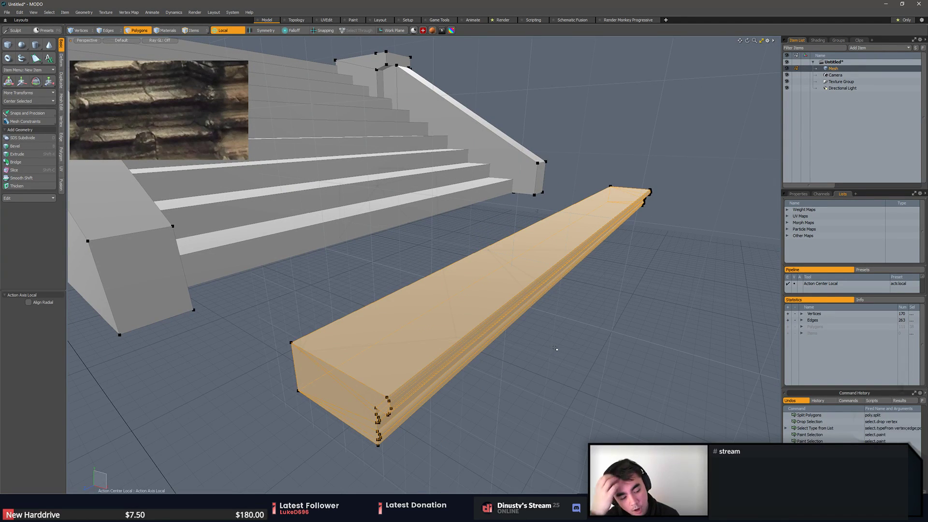
{"action": "left_click", "coordinate": [553, 347]}
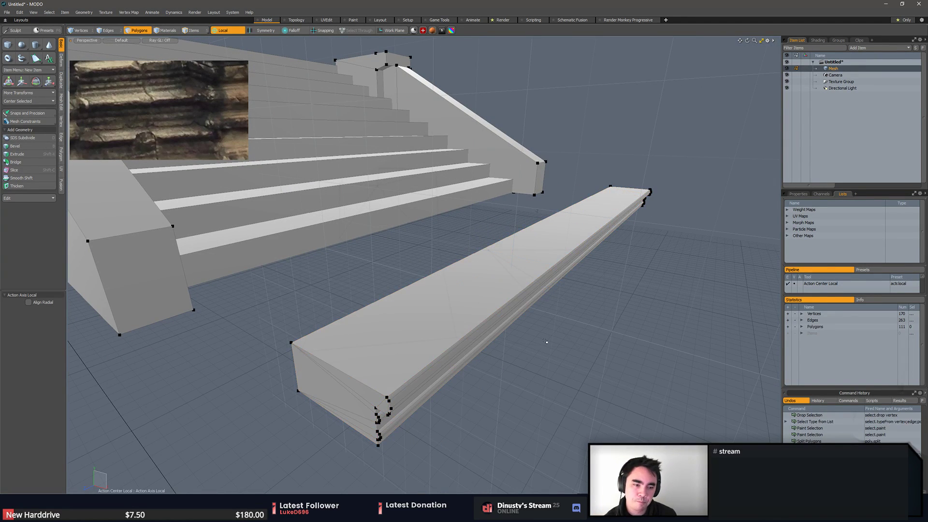
{"action": "double_click", "coordinate": [508, 312]}
{"action": "left_click", "coordinate": [621, 266]}
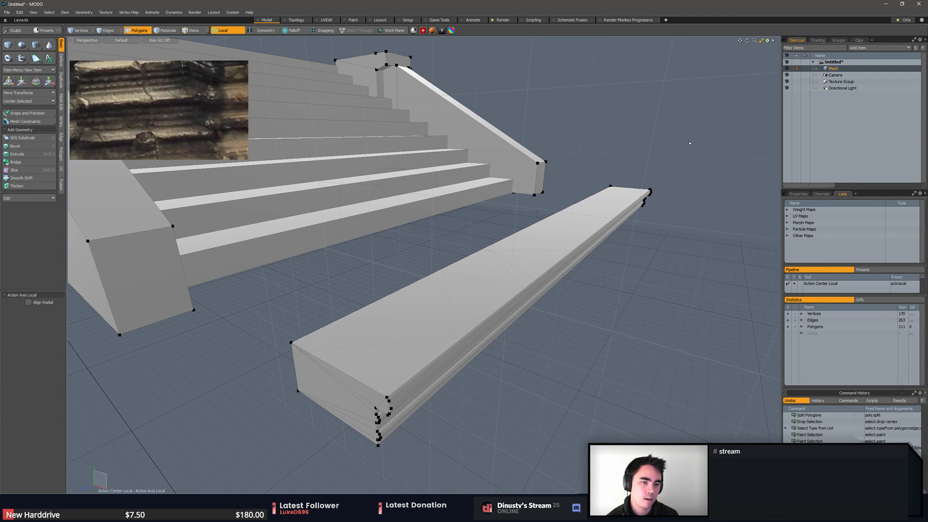
{"action": "left_click_drag", "start_coordinate": [653, 180], "coordinate": [476, 189], "text": "alt"}
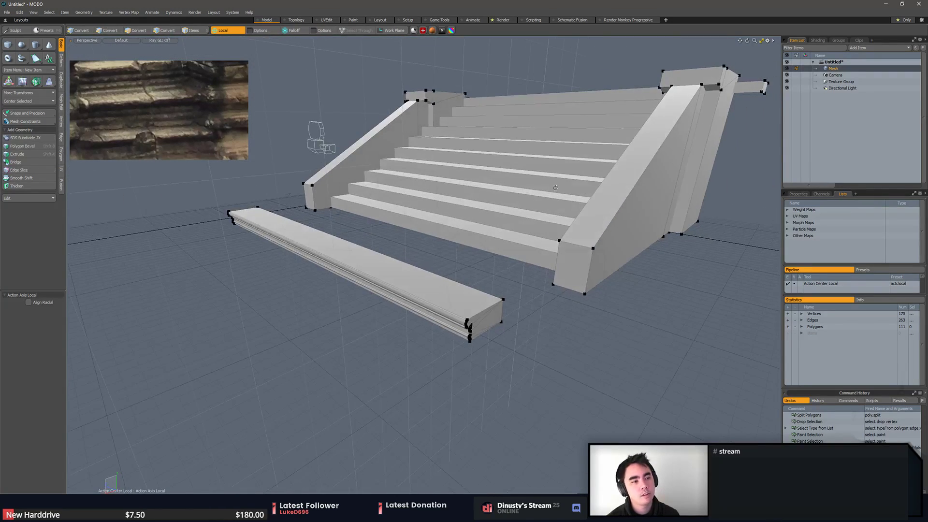
- Show the Shader Tree and look through the options available for the Base Shader
{"action": "left_click", "coordinate": [818, 41]}
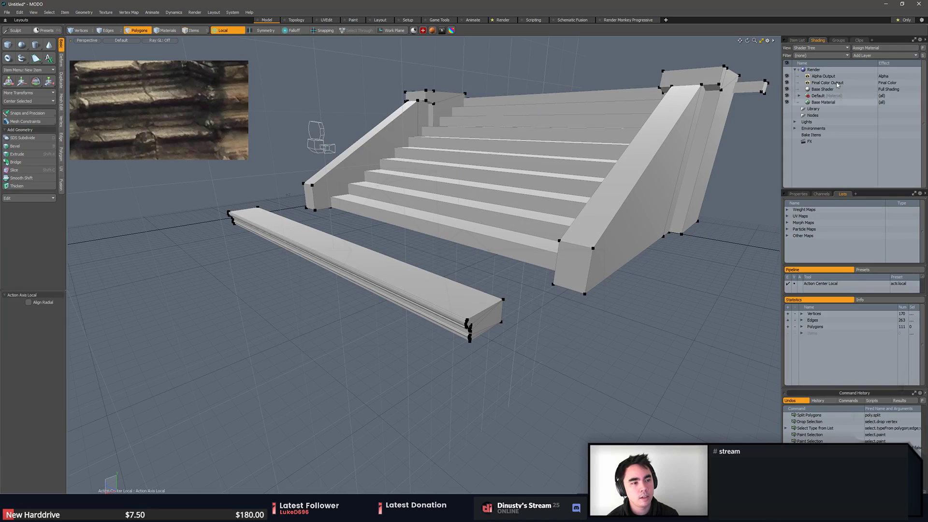
{"action": "right_click", "coordinate": [798, 90]}
{"action": "mouse_move", "coordinate": [843, 141]}
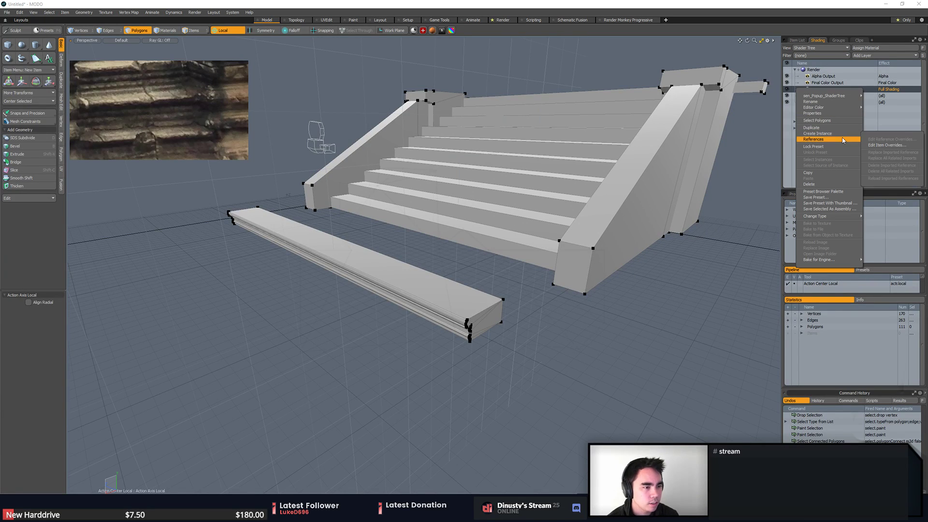
{"action": "mouse_move", "coordinate": [847, 110]}
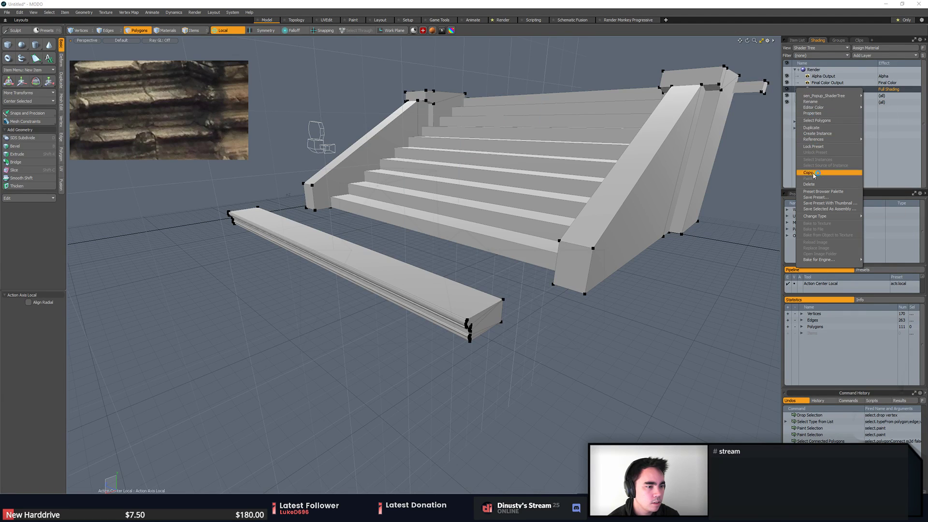
{"action": "left_click", "coordinate": [532, 217]}
{"action": "left_click_drag", "start_coordinate": [450, 206], "coordinate": [673, 176], "text": "alt"}
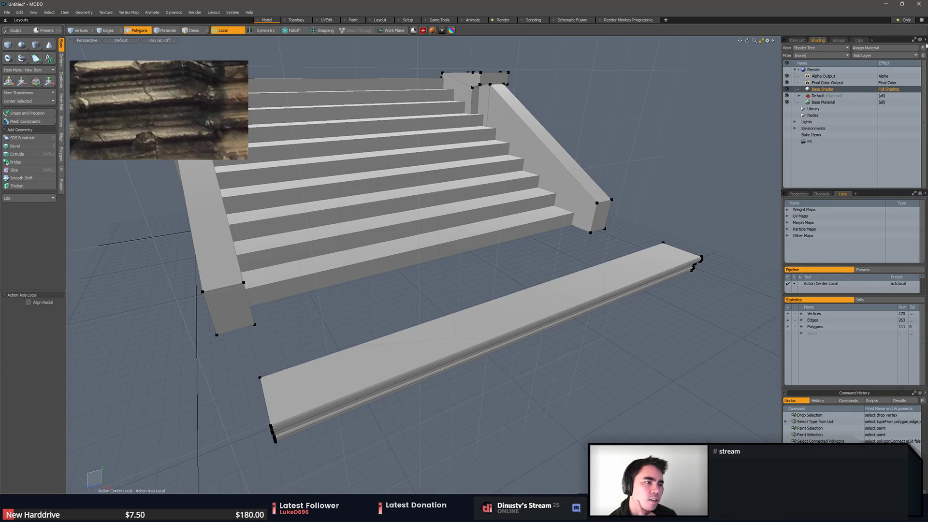
- Look through the custom material types that can be added as a layer in the Shader Tree
{"action": "left_click", "coordinate": [914, 57]}
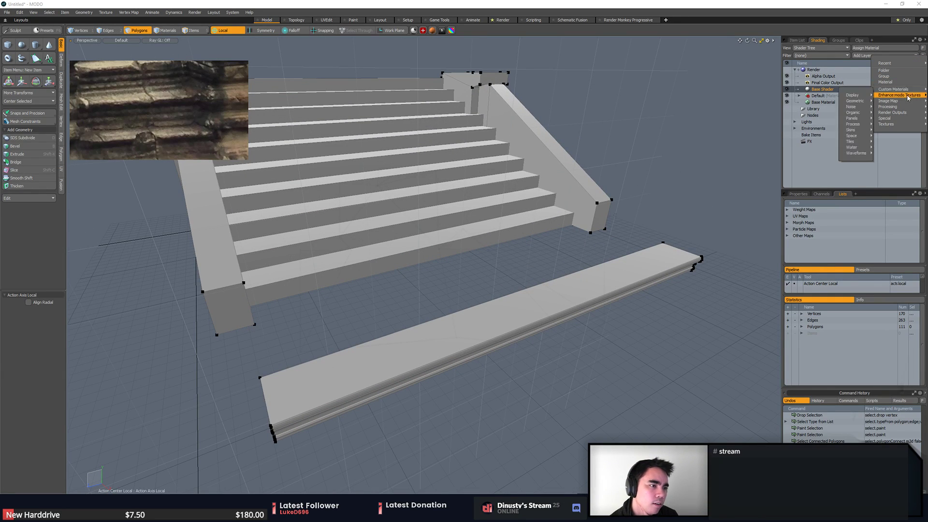
{"action": "mouse_move", "coordinate": [911, 90]}
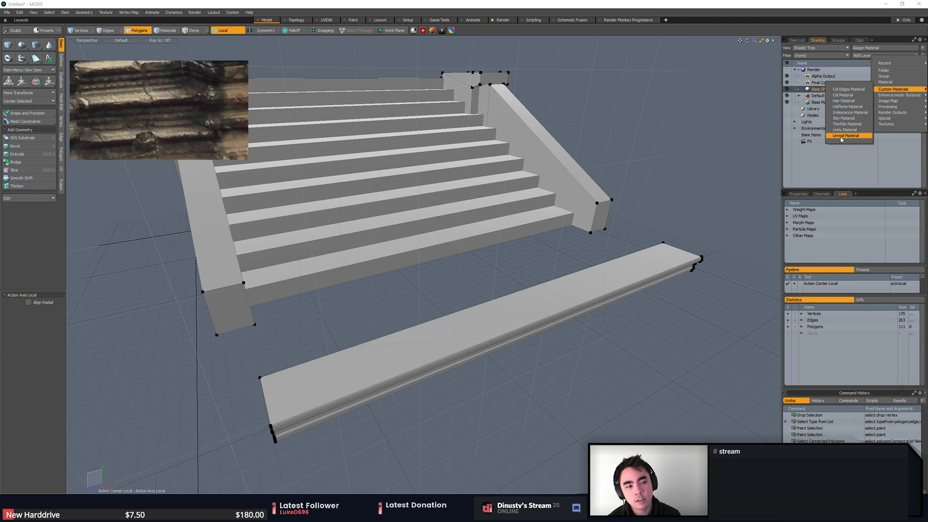
{"action": "left_click", "coordinate": [709, 127]}
{"action": "left_click_drag", "start_coordinate": [709, 127], "coordinate": [697, 167], "text": "alt"}
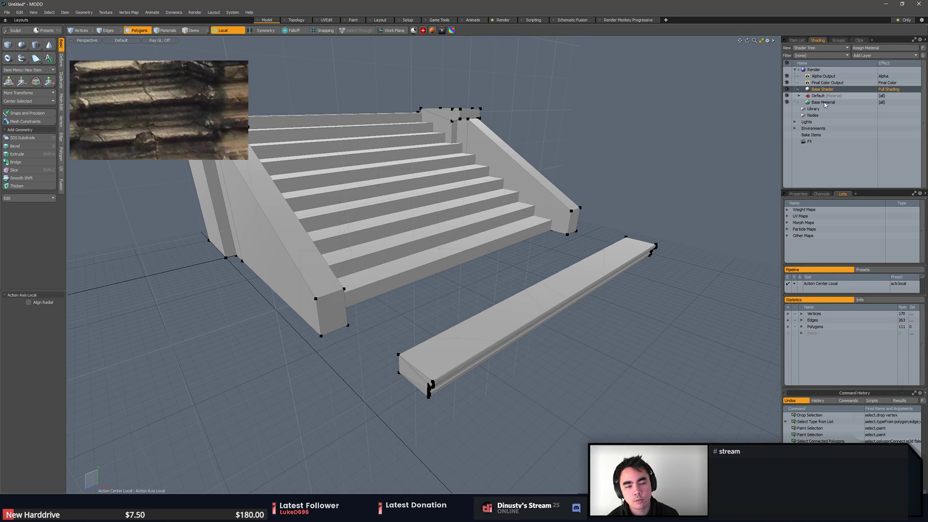
{"action": "left_click_drag", "start_coordinate": [722, 118], "coordinate": [653, 140], "text": "alt"}
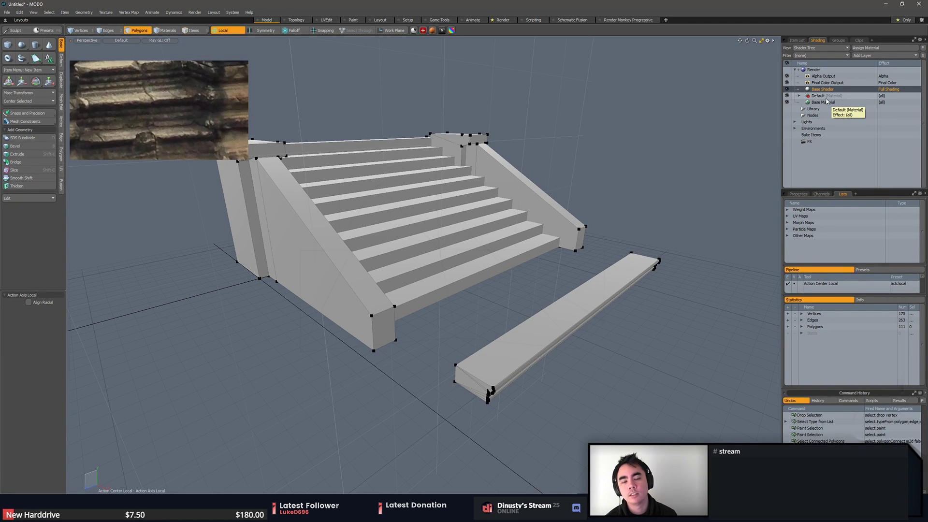
{"action": "left_click_drag", "start_coordinate": [609, 174], "coordinate": [556, 153], "text": "alt"}
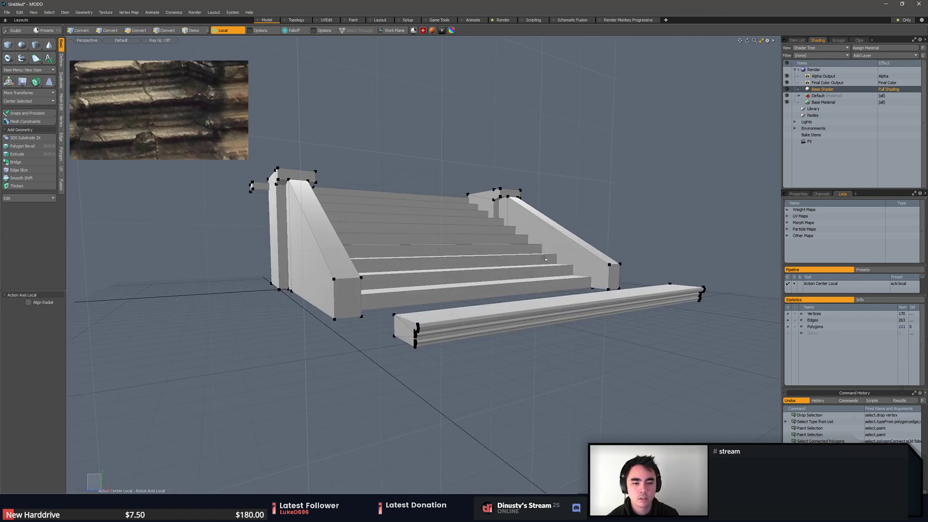
- Harden the vertex normals of the staircase mesh by angle and turn off the vertex display in the viewport
{"action": "double_click", "coordinate": [546, 310]}
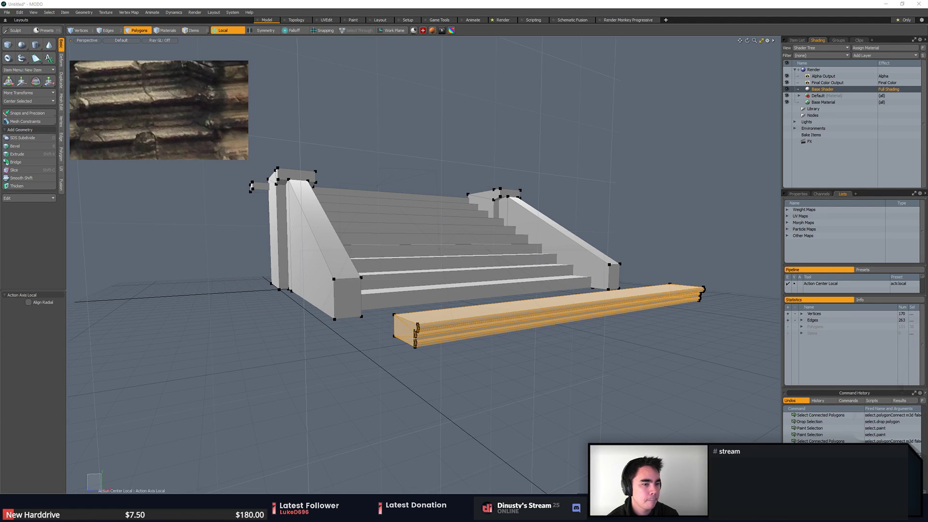
{"action": "left_click", "coordinate": [714, 156]}
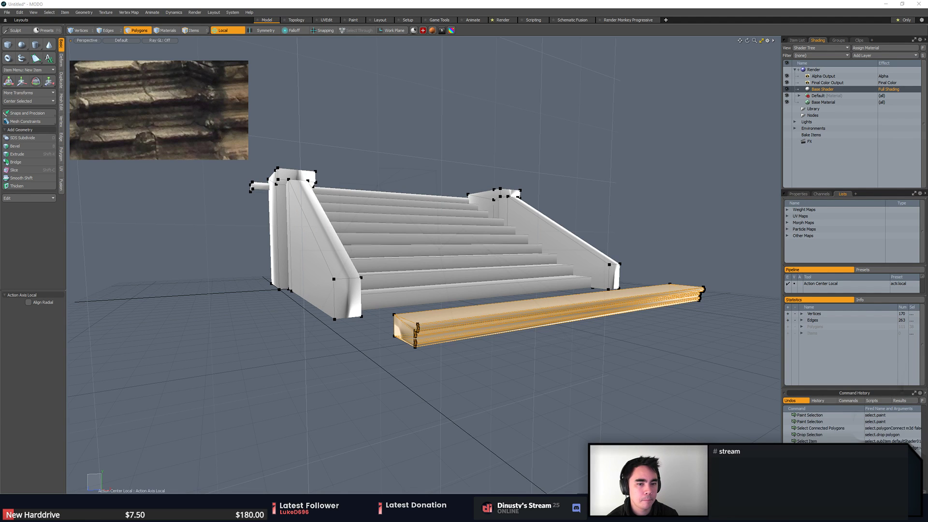
{"action": "left_click", "coordinate": [701, 107]}
{"action": "key", "text": "2"}
{"action": "left_click", "coordinate": [860, 96]}
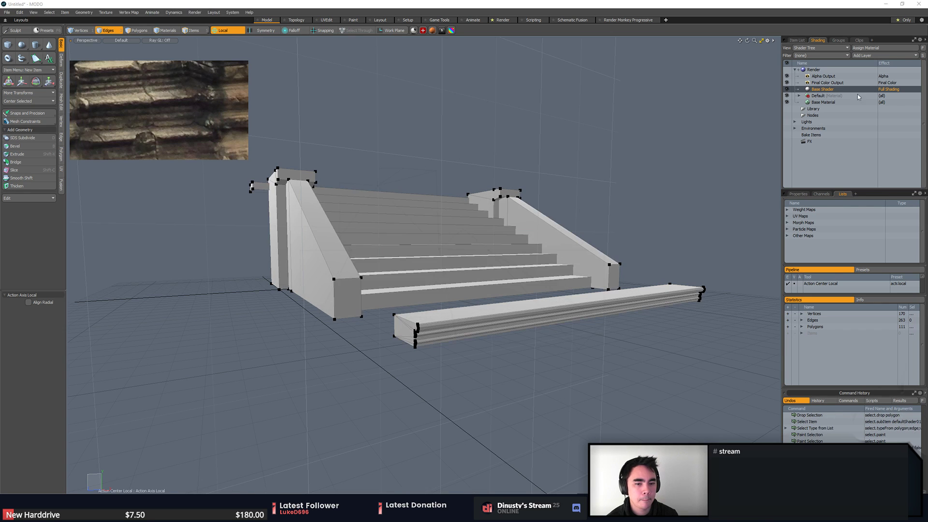
{"action": "left_click_drag", "start_coordinate": [705, 169], "coordinate": [754, 172], "text": "alt"}
{"action": "left_click_drag", "start_coordinate": [632, 239], "coordinate": [629, 312], "text": "ctrl+alt"}
{"action": "key", "text": "ctrl+2"}
{"action": "key", "text": "ctrl+3"}
- Shorten the detached step block to a small piece by moving the vertices of one end toward the other
{"action": "left_click", "coordinate": [662, 302]}
{"action": "key", "text": "3"}
{"action": "left_click", "coordinate": [512, 341]}
{"action": "left_click_drag", "start_coordinate": [503, 367], "coordinate": [420, 402], "text": "alt"}
{"action": "left_click", "coordinate": [457, 335]}
{"action": "key", "text": "2"}
{"action": "key", "text": "1"}
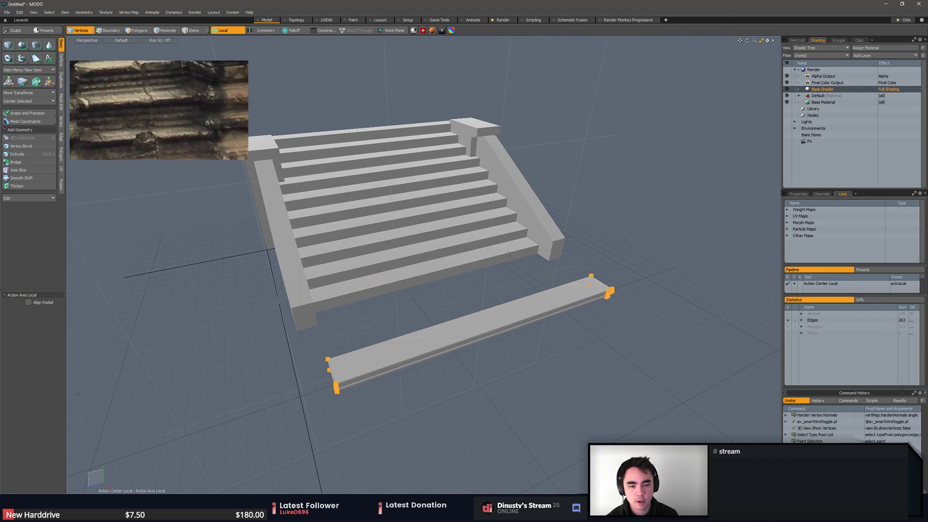
{"action": "right_click_drag", "start_coordinate": [510, 308], "coordinate": [604, 306], "text": "ctrl"}
{"action": "key", "text": "w"}
{"action": "left_click_drag", "start_coordinate": [314, 386], "coordinate": [549, 303]}
{"action": "key", "text": "space"}
{"action": "left_click", "coordinate": [576, 293]}
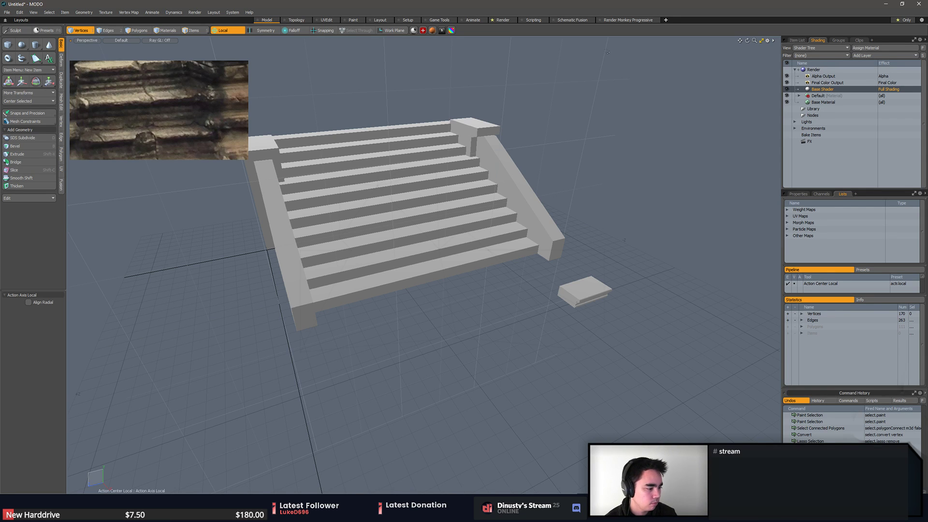
- Move the shortened step block about 1.7 m toward the staircase, into the end of the lowest blockout step
{"action": "left_click_drag", "start_coordinate": [377, 299], "coordinate": [345, 290], "text": "alt"}
{"action": "key", "text": "3"}
{"action": "double_click", "coordinate": [531, 309]}
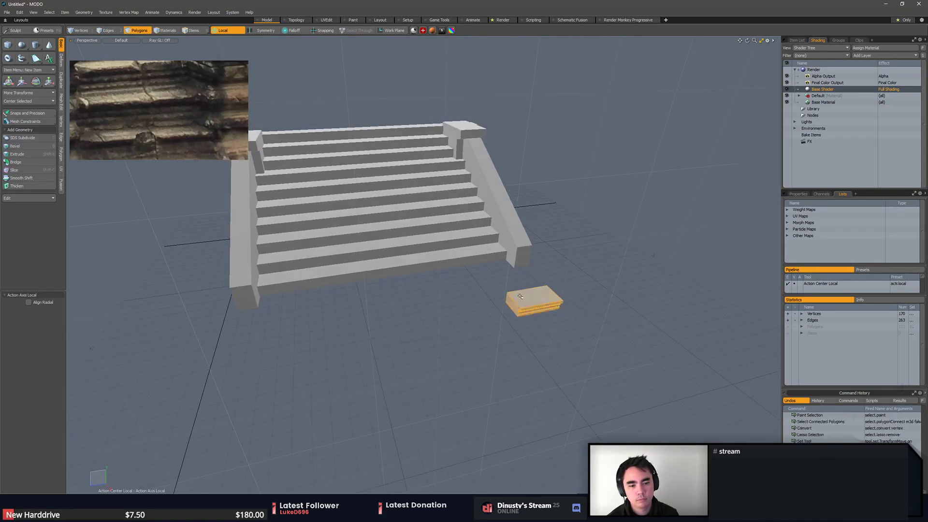
{"action": "key", "text": "shift+a"}
{"action": "left_click_drag", "start_coordinate": [522, 329], "coordinate": [604, 336], "text": "alt"}
{"action": "key", "text": "w"}
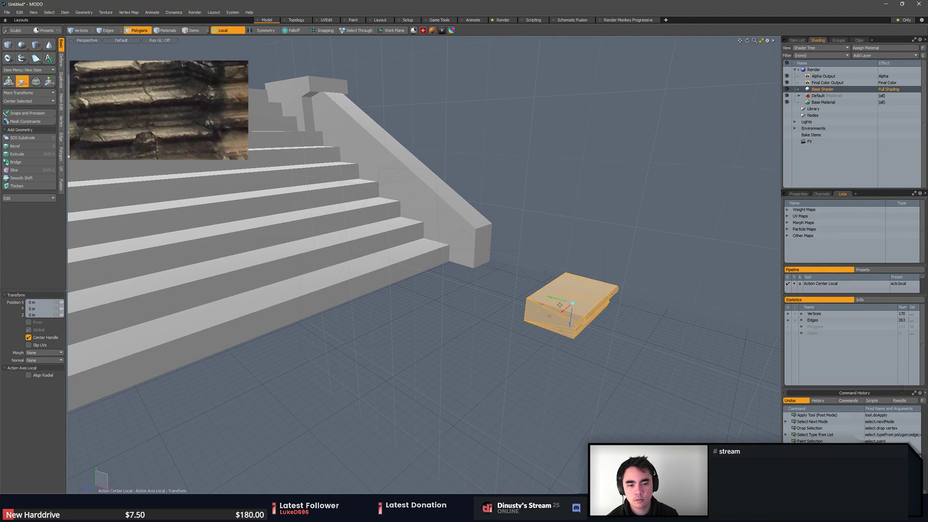
{"action": "left_click_drag", "start_coordinate": [553, 298], "coordinate": [395, 257]}
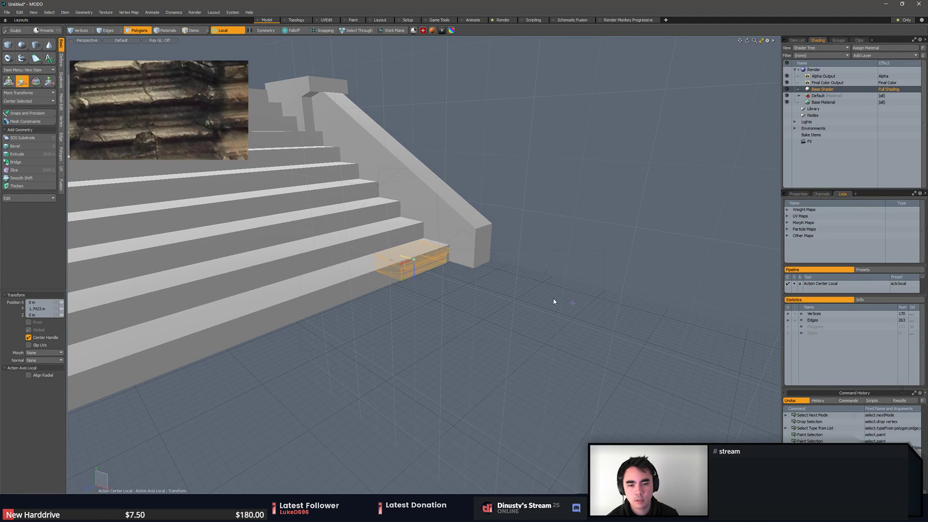
{"action": "left_click_drag", "start_coordinate": [554, 302], "coordinate": [555, 303]}
- Set the action center to Automatic and snap the block vertically from its lower corner to align with the lowest blockout step
{"action": "key", "text": "shift+a"}
{"action": "left_click_drag", "start_coordinate": [435, 322], "coordinate": [495, 268], "text": "alt"}
{"action": "key", "text": "F11"}
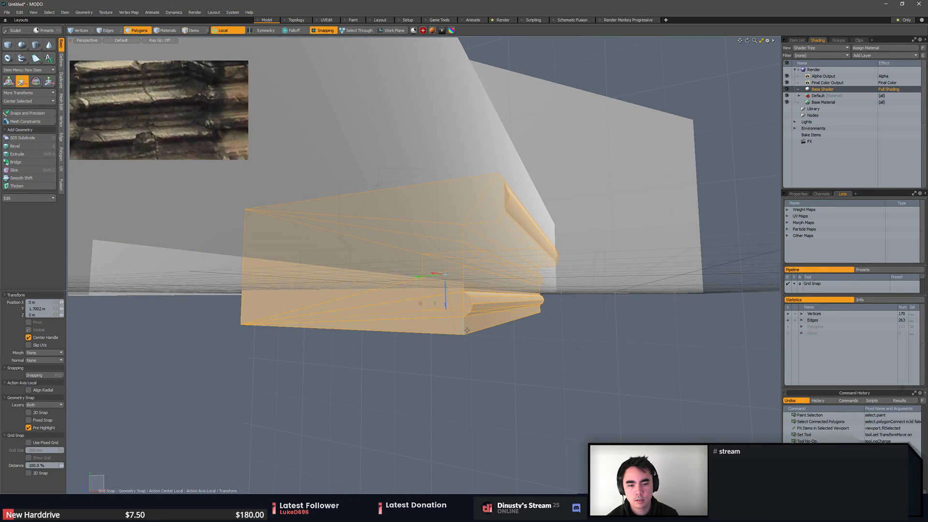
{"action": "key", "text": "alt+a"}
{"action": "left_click", "coordinate": [465, 332]}
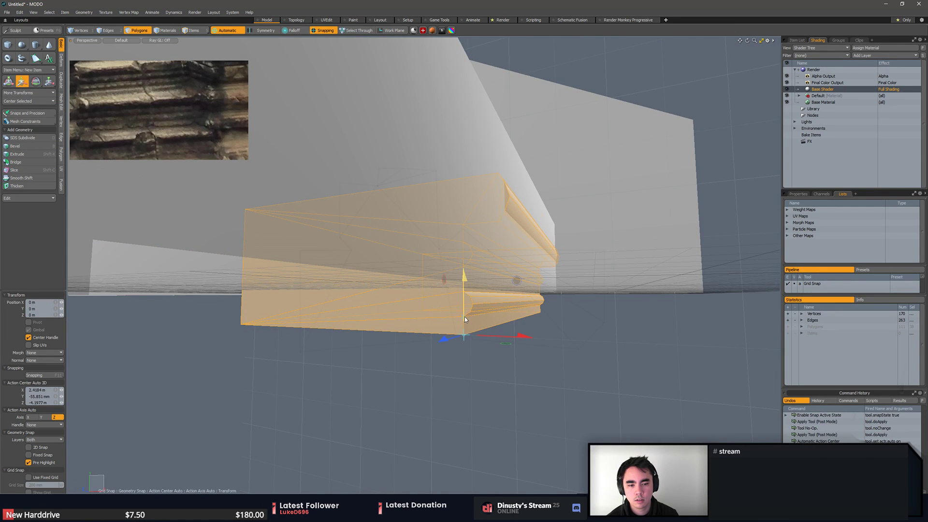
{"action": "left_click_drag", "start_coordinate": [465, 317], "coordinate": [527, 424]}
{"action": "key", "text": "F11"}
- Move the step block along X with snapping so it lines up with the lowest blockout step
{"action": "left_click_drag", "start_coordinate": [621, 417], "coordinate": [580, 417], "text": "ctrl+alt"}
{"action": "key", "text": "3"}
{"action": "double_click", "coordinate": [512, 305]}
{"action": "key", "text": "w"}
{"action": "left_click_drag", "start_coordinate": [511, 309], "coordinate": [521, 362], "text": "alt"}
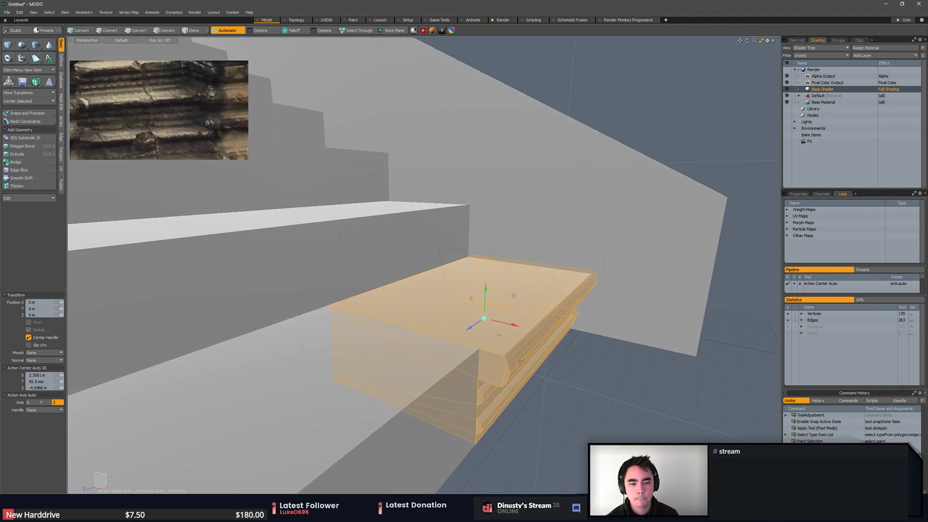
{"action": "key", "text": "x"}
{"action": "left_click_drag", "start_coordinate": [503, 322], "coordinate": [571, 340]}
{"action": "key", "text": "F11"}
- Delete the tread and riser of the lowest blockout step behind the detailed block
{"action": "left_click_drag", "start_coordinate": [571, 340], "coordinate": [531, 376], "text": "ctrl+alt"}
{"action": "key", "text": "q"}
{"action": "double_click", "coordinate": [531, 376]}
{"action": "key", "text": "Delete"}
- Stretch the step block across the full staircase width by moving the vertices of its inner end to the opposite side wall
{"action": "double_click", "coordinate": [612, 380]}
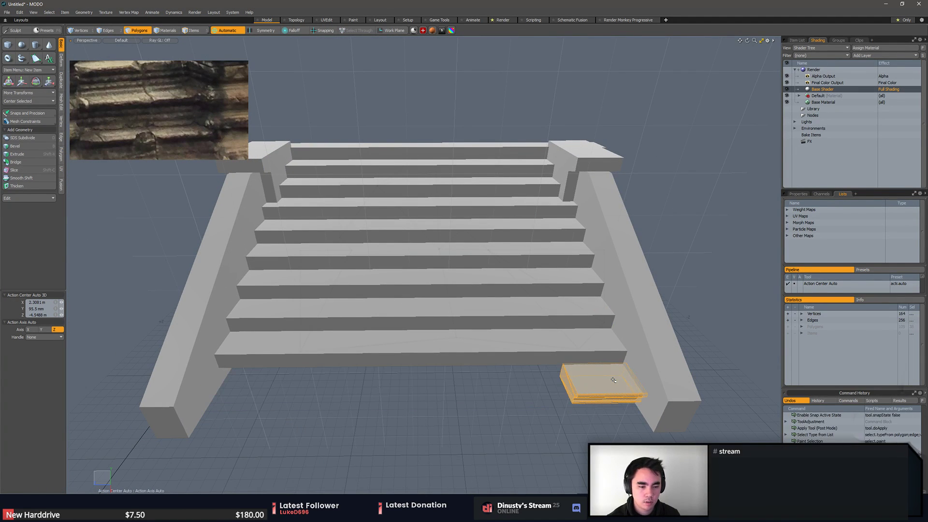
{"action": "key", "text": "1"}
{"action": "middle_click_drag", "start_coordinate": [588, 356], "coordinate": [552, 393]}
{"action": "key", "text": "w"}
{"action": "left_click_drag", "start_coordinate": [553, 393], "coordinate": [546, 386]}
{"action": "key", "text": "q"}
{"action": "key", "text": "3"}
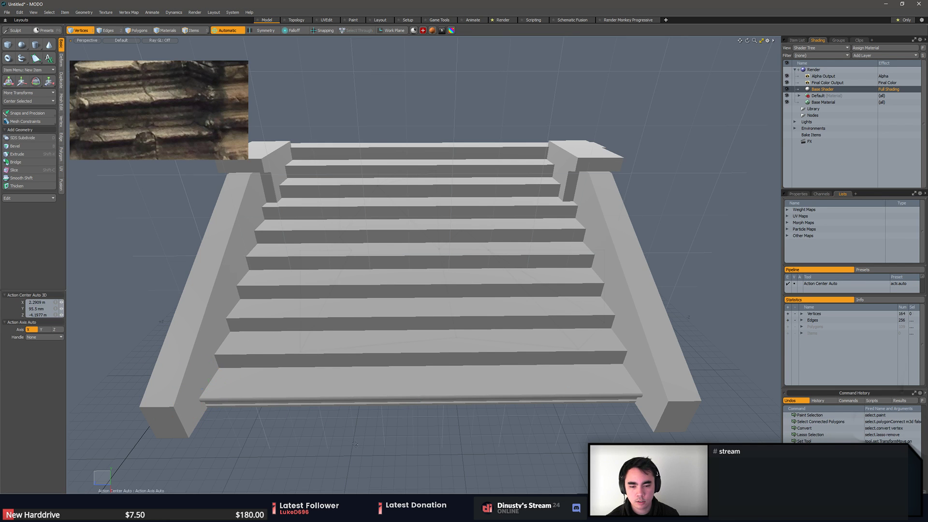
- Try duplicating the full-width step block for moving
{"action": "left_click_drag", "start_coordinate": [360, 393], "coordinate": [507, 362], "text": "alt"}
{"action": "left_click", "coordinate": [424, 365]}
{"action": "double_click", "coordinate": [423, 365]}
{"action": "key", "text": "w"}
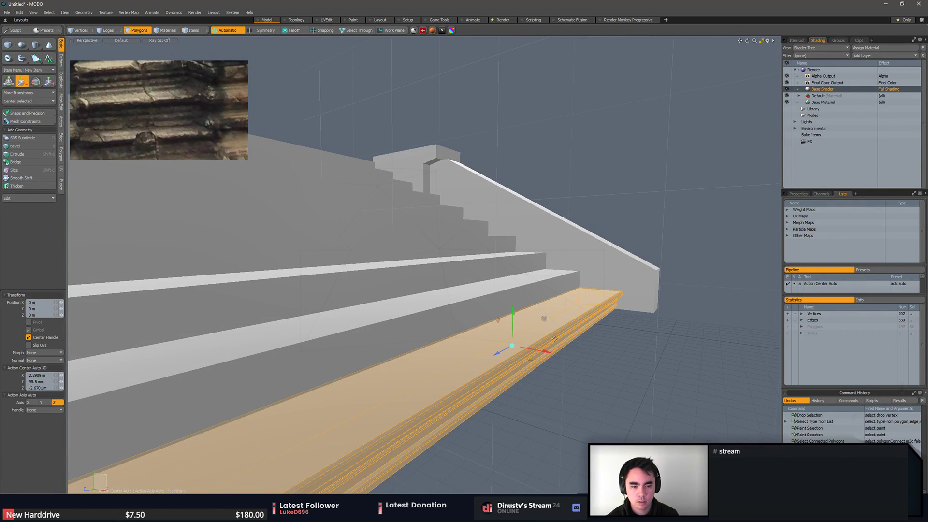
{"action": "key", "text": "Delete"}
- Try selecting the side wall and adding edge loops with Loop Slice
{"action": "left_click_drag", "start_coordinate": [527, 329], "coordinate": [587, 324], "text": "alt"}
{"action": "key", "text": "q"}
{"action": "double_click", "coordinate": [576, 362]}
{"action": "double_click", "coordinate": [438, 253]}
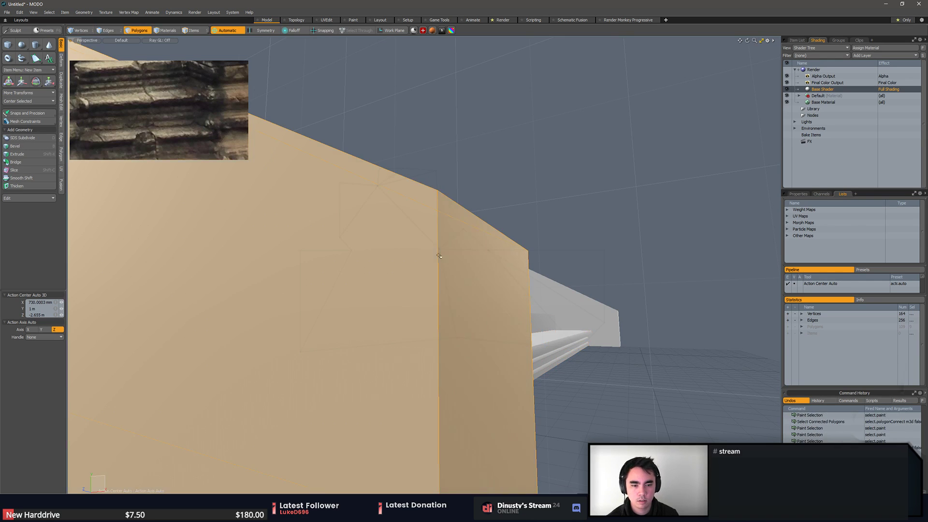
{"action": "double_click", "coordinate": [551, 298], "text": "shift"}
{"action": "left_click", "coordinate": [606, 253]}
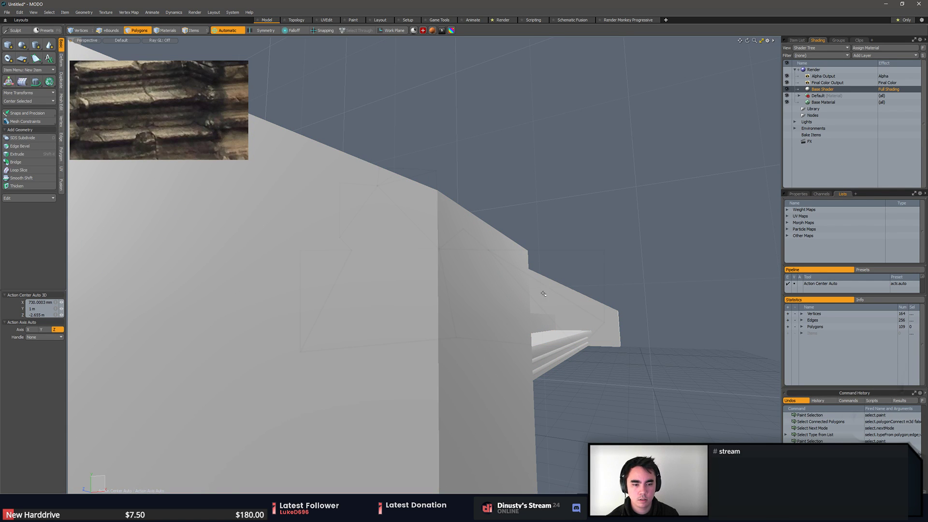
{"action": "key", "text": "alt+c"}
{"action": "key", "text": "space"}
{"action": "key", "text": "alt+c"}
{"action": "key", "text": "space"}
{"action": "key", "text": "space"}
{"action": "key", "text": "3"}
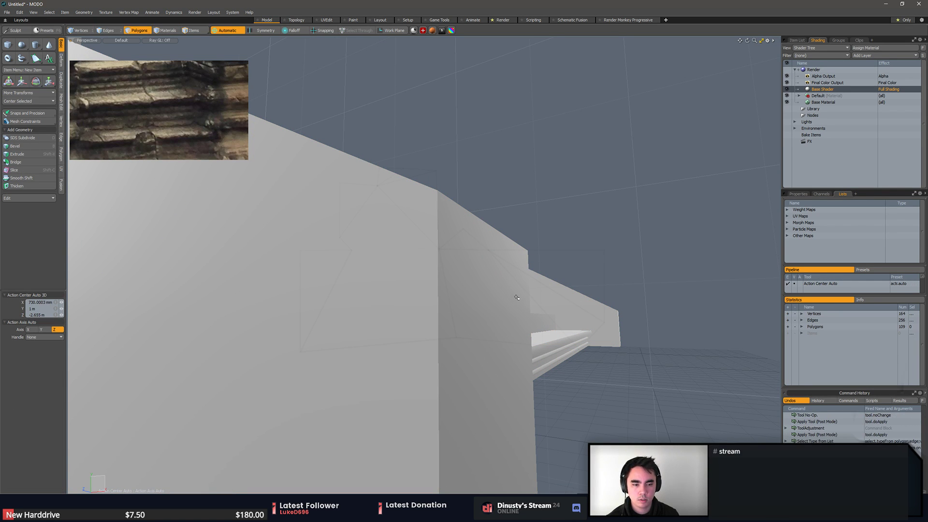
- Switch to item selection and show the Item List
{"action": "key", "text": "5"}
{"action": "left_click_drag", "start_coordinate": [604, 239], "coordinate": [556, 242], "text": "alt"}
{"action": "left_click", "coordinate": [797, 40]}
{"action": "left_click_drag", "start_coordinate": [754, 131], "coordinate": [721, 161], "text": "alt"}
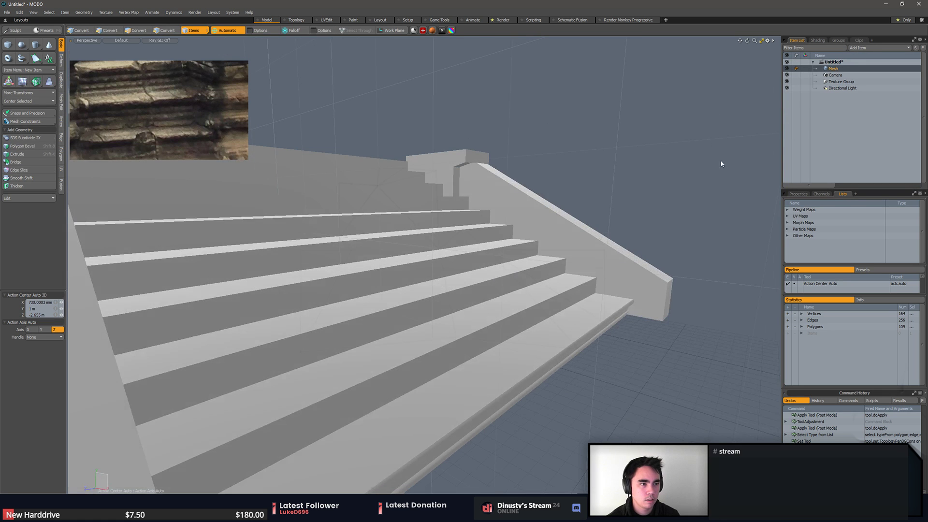
- Undo the recent selection and slicing operations on the staircase mesh
{"action": "key", "text": "3"}
{"action": "scroll", "coordinate": [592, 274], "scroll_direction": "down", "scroll_amount": 5}
{"action": "left_click_drag", "start_coordinate": [591, 275], "coordinate": [464, 297], "text": "alt"}
{"action": "key", "text": "ctrl+z"}
{"action": "key", "text": "ctrl+z"}
{"action": "key", "text": "ctrl+z"}
{"action": "key", "text": "ctrl+z"}
{"action": "key", "text": "ctrl+z"}
{"action": "key", "text": "ctrl+z"}
- Hide the sloped side walls and the pillars with their caps, leaving the steps and upper platform edge
{"action": "middle_click_drag", "start_coordinate": [463, 296], "coordinate": [588, 253]}
{"action": "key", "text": "Delete"}
{"action": "left_click_drag", "start_coordinate": [589, 253], "coordinate": [555, 274], "text": "alt"}
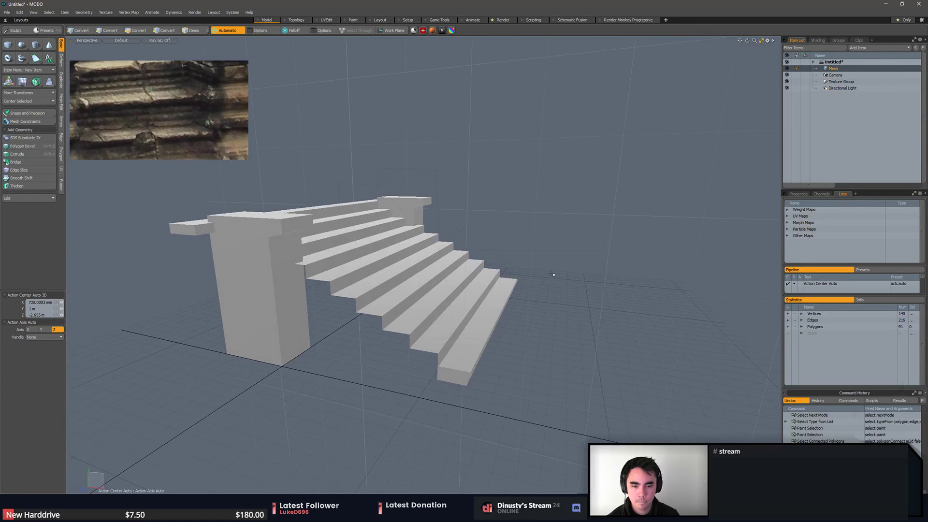
{"action": "double_click", "coordinate": [258, 280]}
{"action": "double_click", "coordinate": [216, 223], "text": "shift"}
{"action": "left_click_drag", "start_coordinate": [216, 223], "coordinate": [231, 227]}
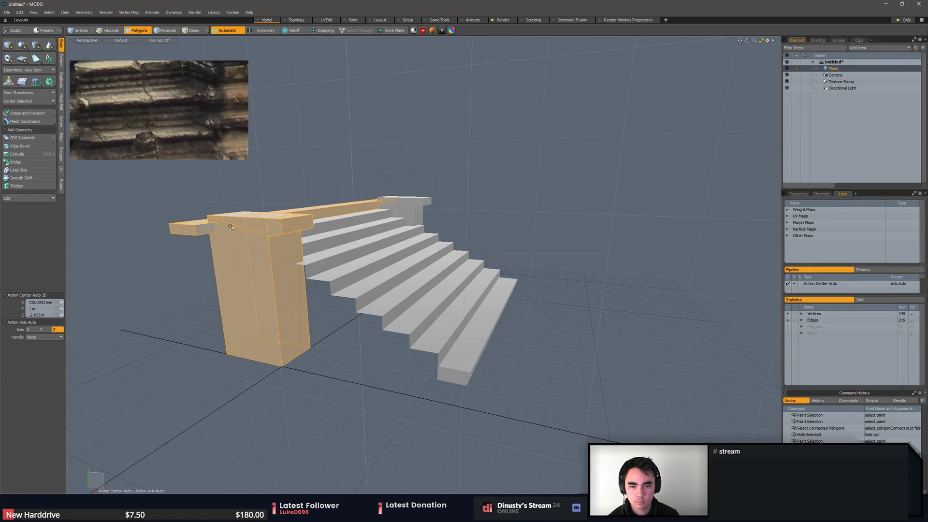
{"action": "key", "text": "ctrl+z"}
{"action": "key", "text": "Delete"}
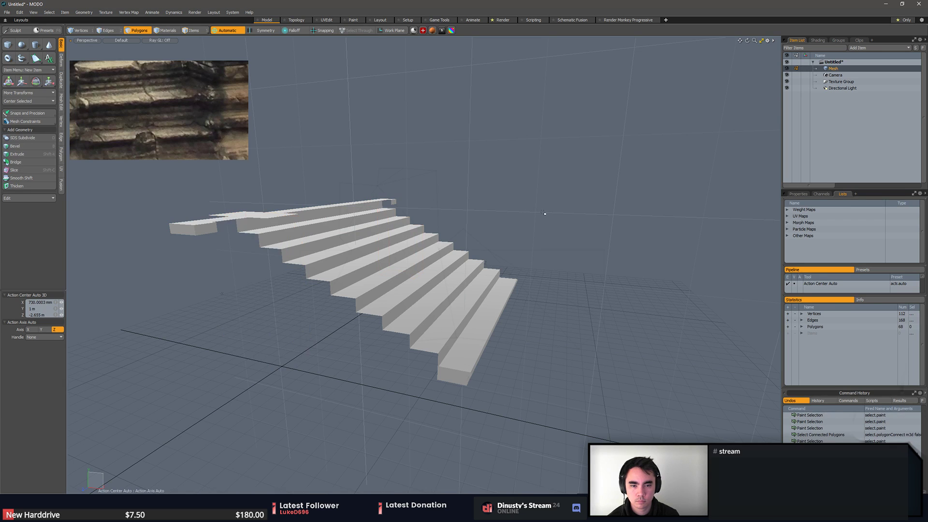
- Hide the flat landing polygon at the top of the stairs
{"action": "middle_click_drag", "start_coordinate": [545, 211], "coordinate": [566, 245]}
{"action": "left_click_drag", "start_coordinate": [566, 245], "coordinate": [566, 272], "text": "alt"}
{"action": "double_click", "coordinate": [273, 231]}
{"action": "left_click", "coordinate": [279, 245]}
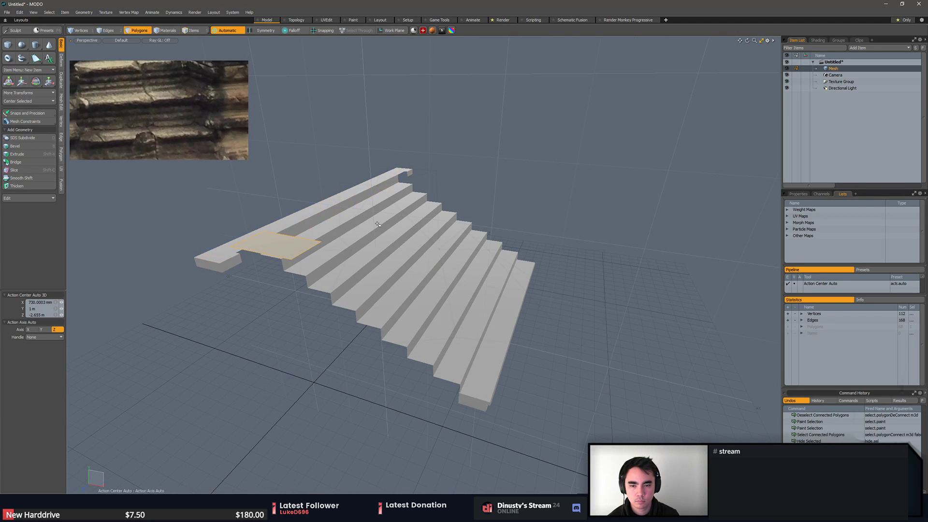
{"action": "key", "text": "h"}
- Switch the viewport to the Front view and display the outline of the staircase profile
{"action": "left_click_drag", "start_coordinate": [547, 218], "coordinate": [567, 219], "text": "alt"}
{"action": "key", "text": "KP_2"}
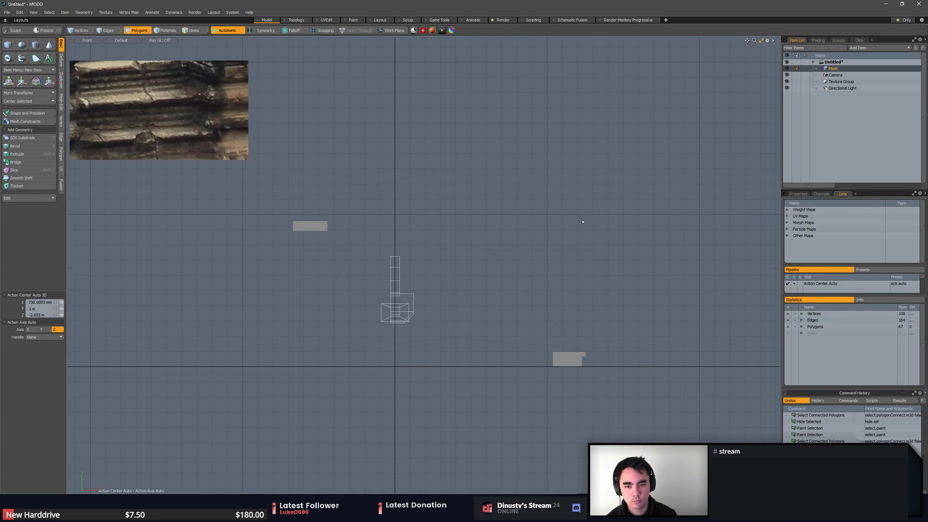
{"action": "key", "text": "KP_7"}
{"action": "key", "text": "KP_3"}
{"action": "key", "text": "KP_3"}
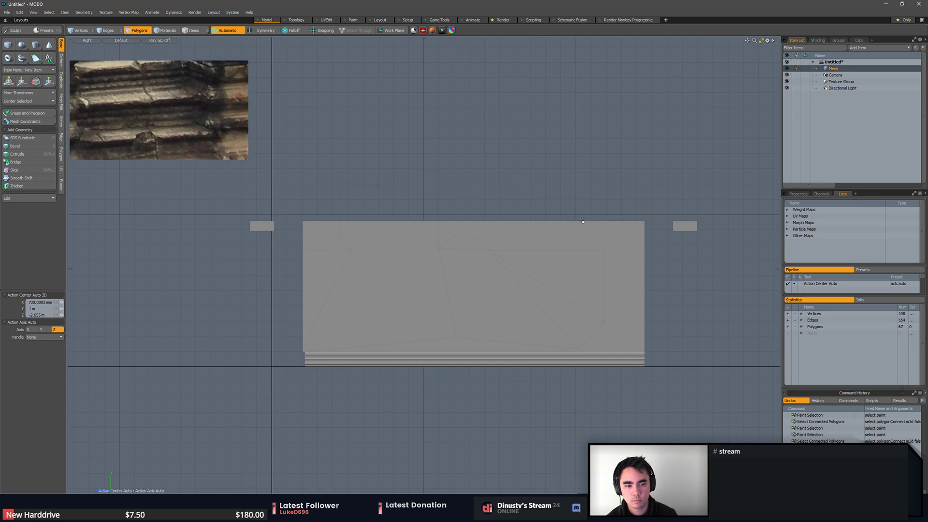
{"action": "key", "text": "KP_1"}
{"action": "key", "text": "KP_2"}
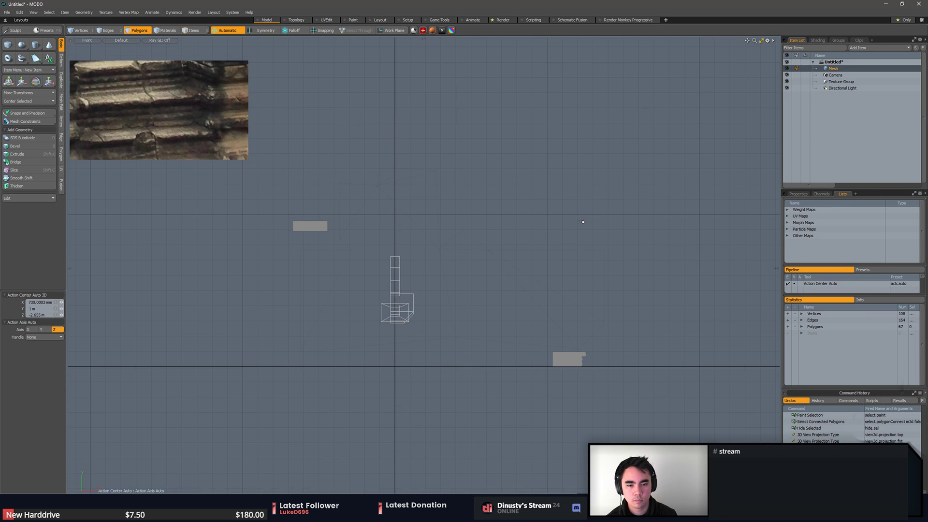
{"action": "key", "text": "ctrl+3"}
{"action": "left_click_drag", "start_coordinate": [661, 254], "coordinate": [686, 254], "text": "ctrl+alt"}
{"action": "left_click_drag", "start_coordinate": [686, 254], "coordinate": [721, 225], "text": "alt+shift"}
- Clone the detailed bottom step four times up the staircase outline, offset about -363 mm in X and 191 mm in Y
{"action": "double_click", "coordinate": [558, 375]}
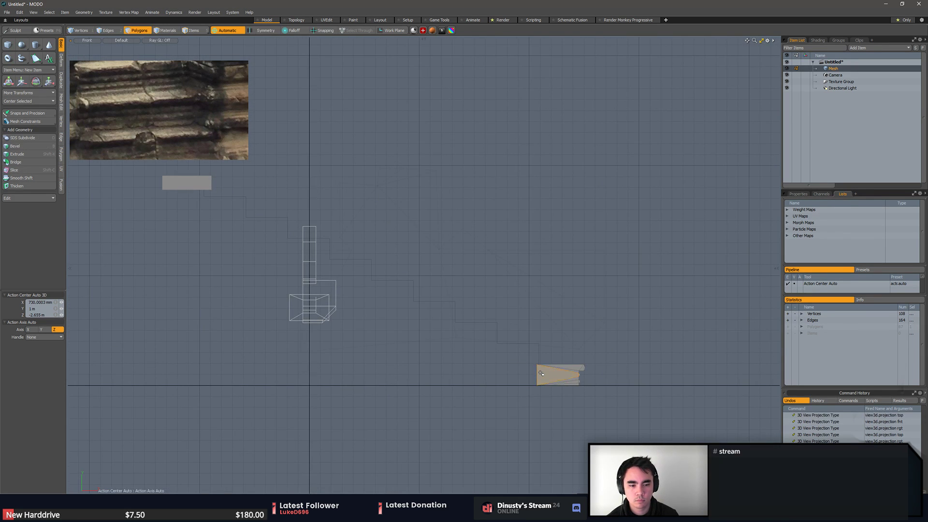
{"action": "left_click_drag", "start_coordinate": [558, 375], "coordinate": [574, 383], "text": "alt+shift"}
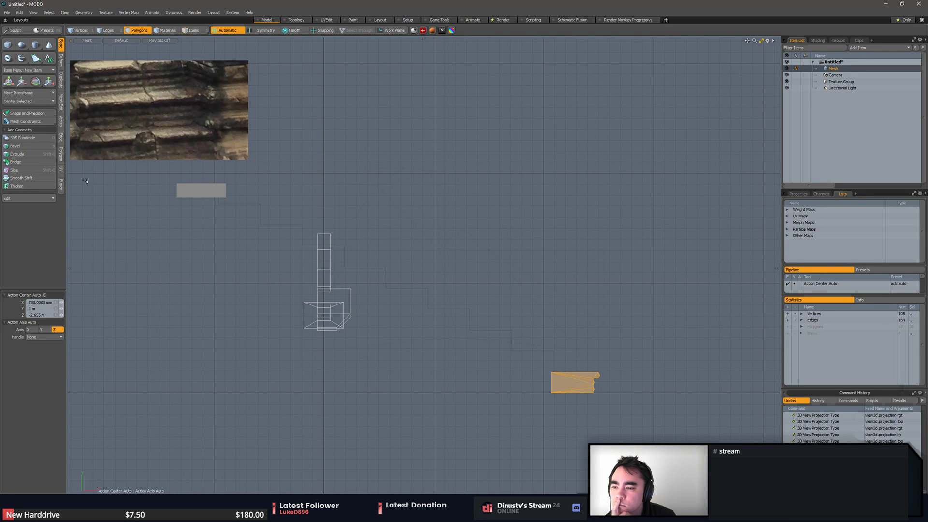
{"action": "left_click", "coordinate": [60, 154]}
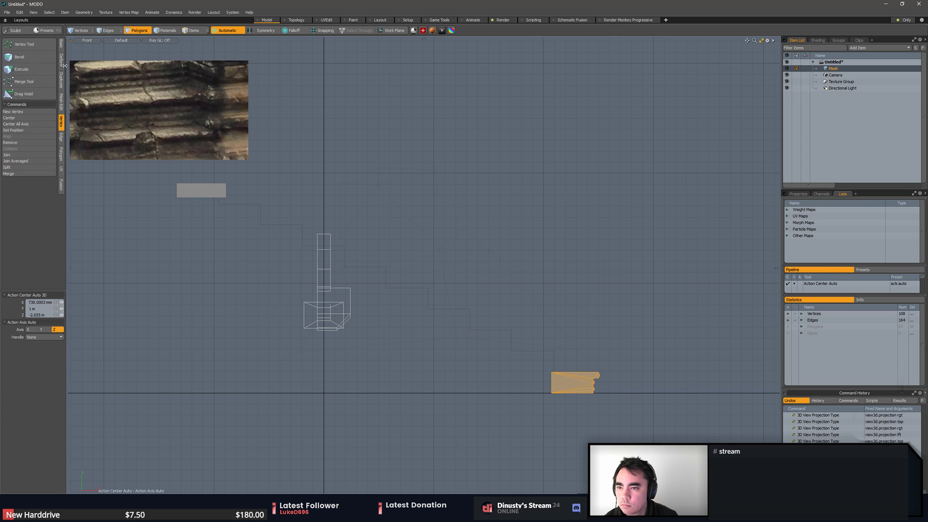
{"action": "left_click", "coordinate": [62, 82]}
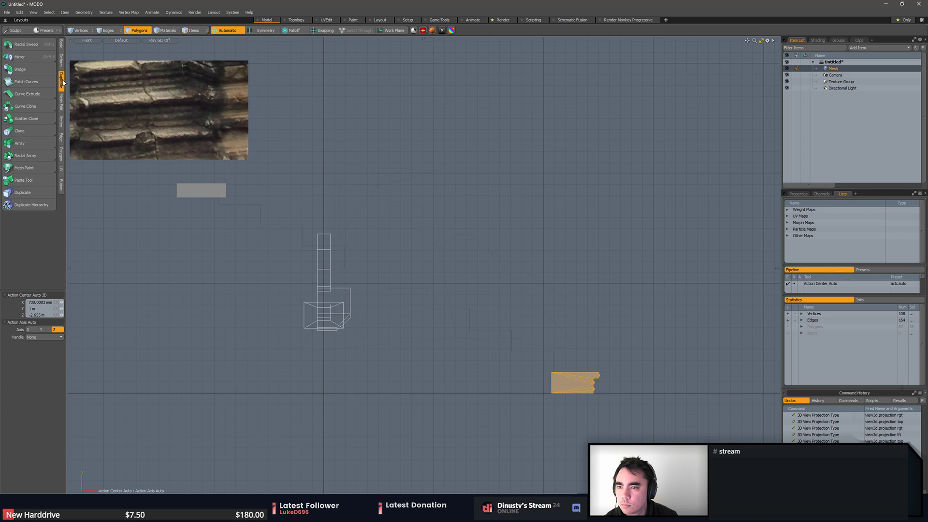
{"action": "left_click", "coordinate": [42, 133]}
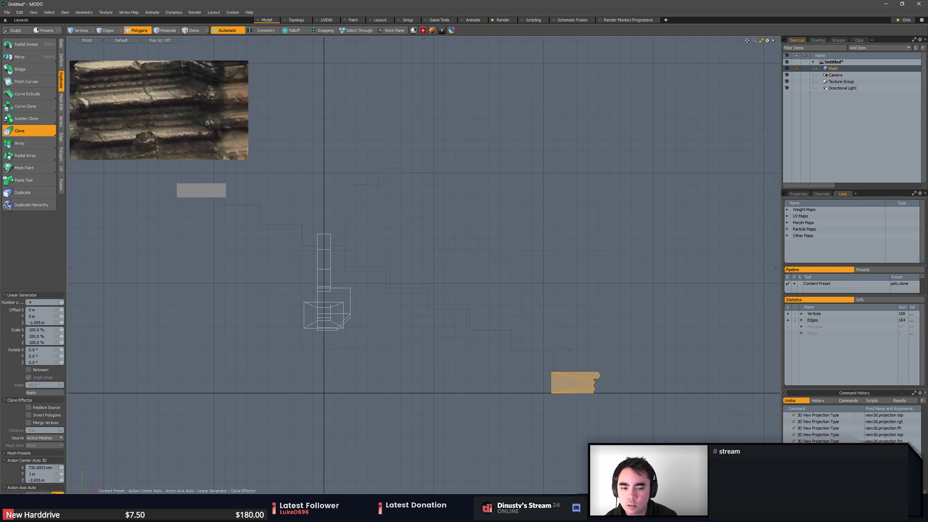
{"action": "mouse_move", "coordinate": [519, 385]}
{"action": "left_mouse_down"}
{"action": "mouse_move", "coordinate": [462, 386]}
{"action": "mouse_move", "coordinate": [477, 387]}
{"action": "mouse_move", "coordinate": [469, 350]}
{"action": "left_mouse_up"}
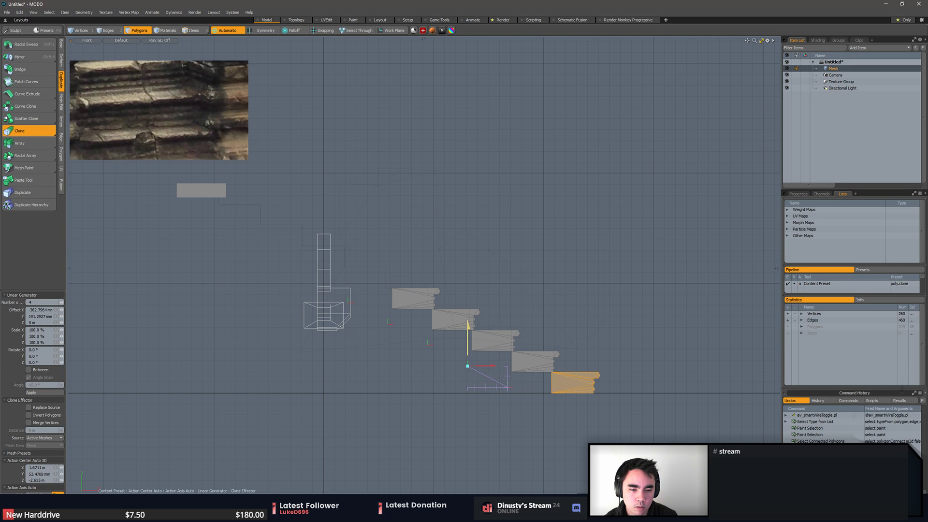
- Turn on snapping for the clone offset and exclude the grid from the snap types
{"action": "key", "text": "x"}
{"action": "mouse_move", "coordinate": [468, 351]}
{"action": "left_mouse_down"}
{"action": "mouse_move", "coordinate": [556, 365]}
{"action": "mouse_move", "coordinate": [512, 368]}
{"action": "left_mouse_up"}
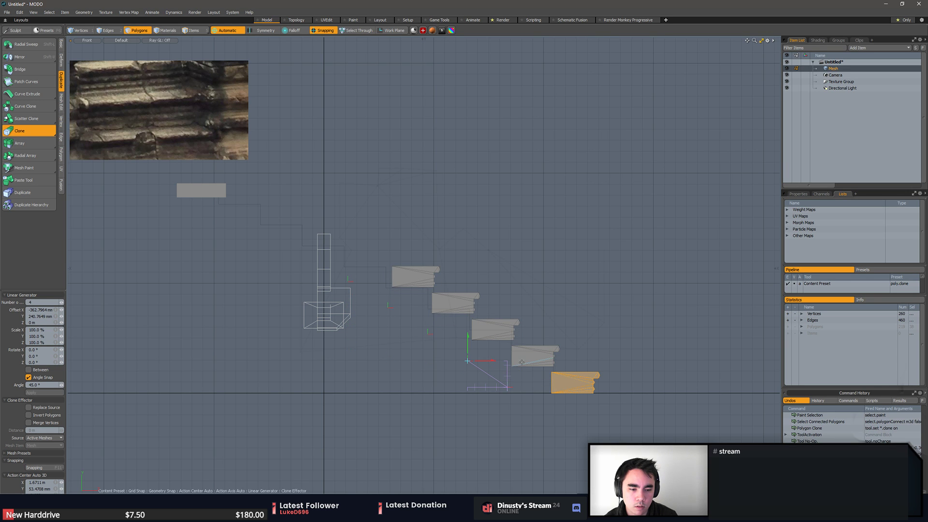
{"action": "key", "text": "a"}
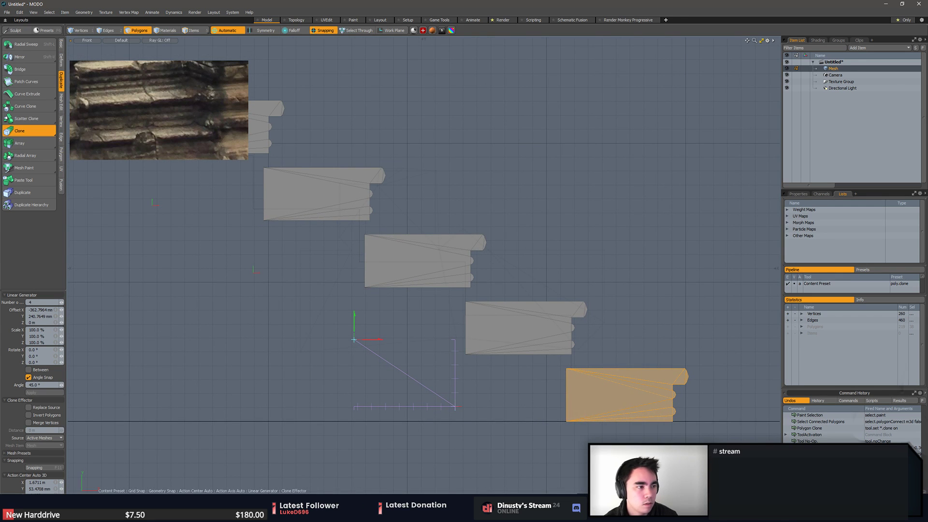
{"action": "left_click", "coordinate": [329, 31], "text": "ctrl"}
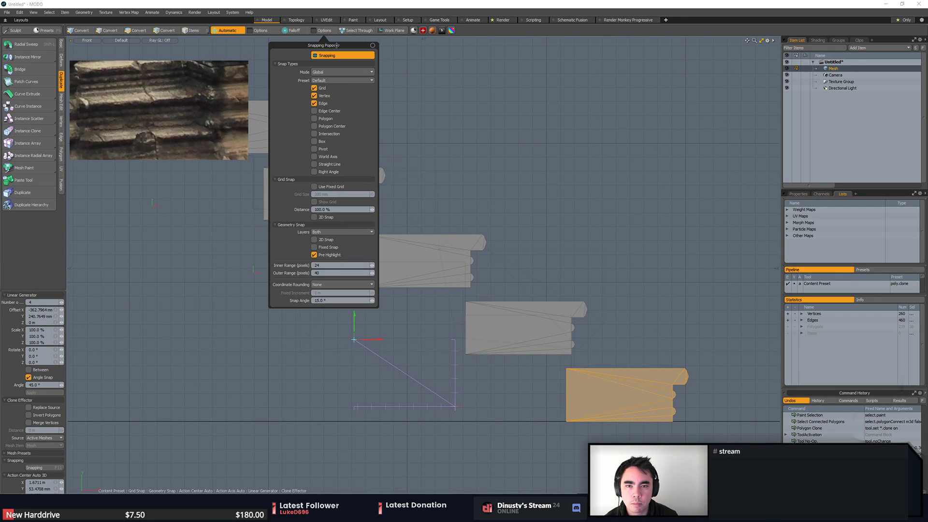
{"action": "left_click", "coordinate": [314, 88]}
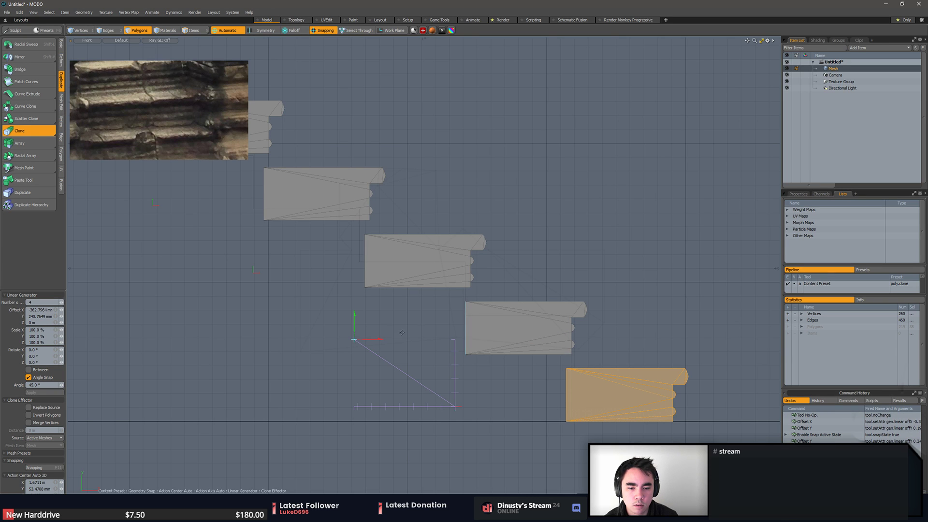
- Set the clones' vertical offset to about 190 mm so each block rests on the one below
{"action": "key", "text": "x"}
{"action": "left_click_drag", "start_coordinate": [354, 307], "coordinate": [355, 313]}
{"action": "key", "text": "x"}
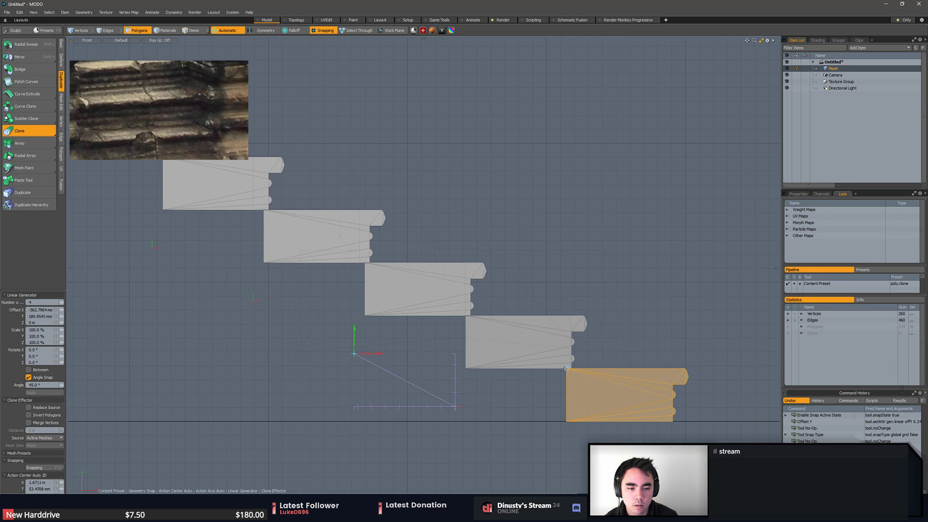
{"action": "key", "text": "x"}
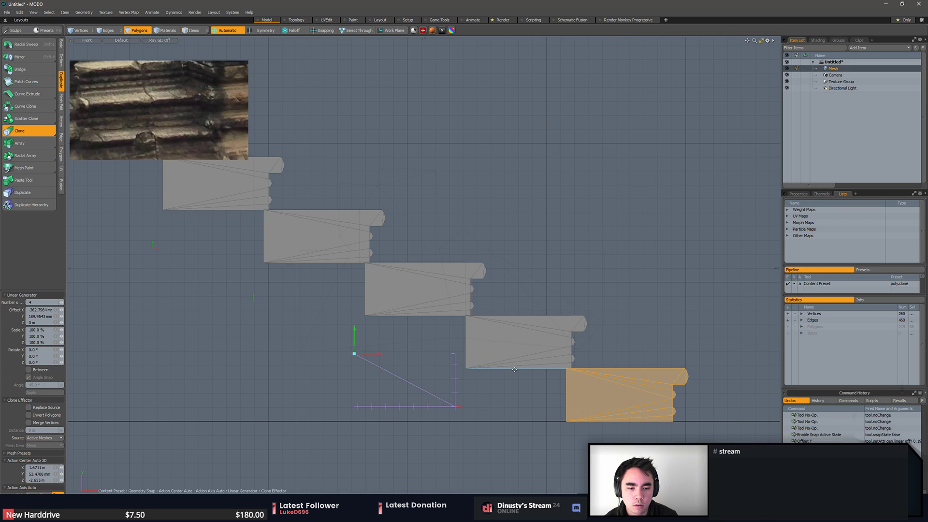
{"action": "key", "text": "F11"}
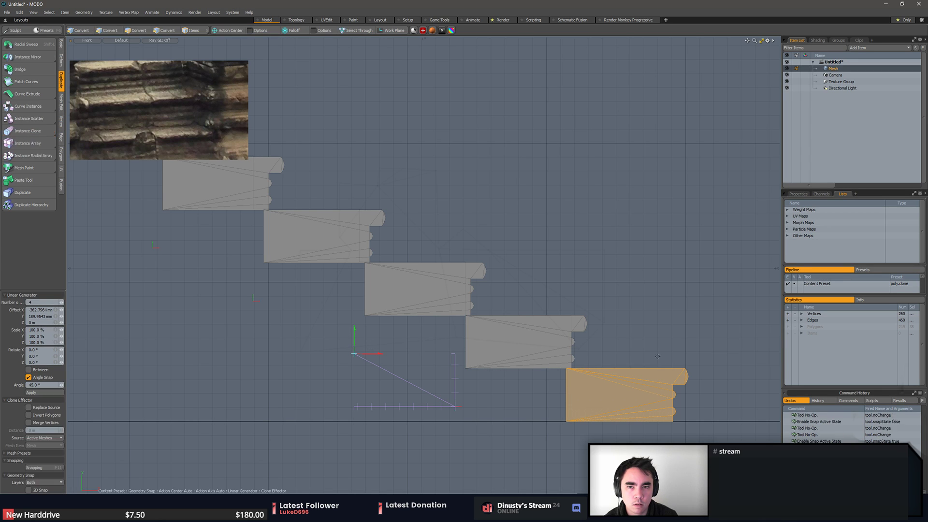
- Delete the four cloned steps above the detailed bottom block
{"action": "left_click", "coordinate": [535, 361], "text": "shift"}
{"action": "key", "text": "space"}
{"action": "left_click", "coordinate": [534, 331]}
{"action": "key", "text": "]"}
{"action": "mouse_move", "coordinate": [483, 333]}
{"action": "left_mouse_down", "text": "alt"}
{"action": "mouse_move", "coordinate": [514, 356]}
{"action": "mouse_move", "coordinate": [216, 202]}
{"action": "left_mouse_up", "text": "alt"}
{"action": "key", "text": "]"}
{"action": "key", "text": "Delete"}
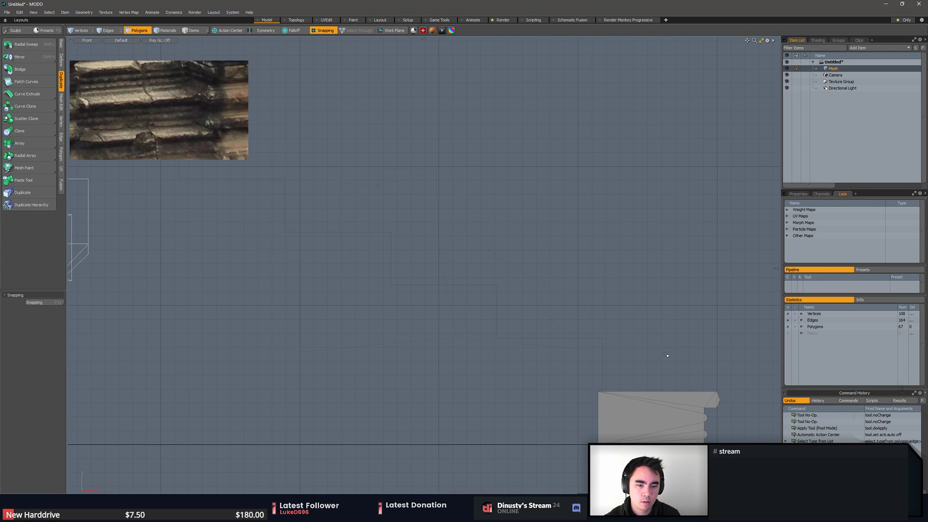
- Select the entire detailed bottom step and undo the misplaced start of its cloning
{"action": "double_click", "coordinate": [653, 406]}
{"action": "scroll", "coordinate": [575, 397], "scroll_direction": "down", "scroll_amount": 3}
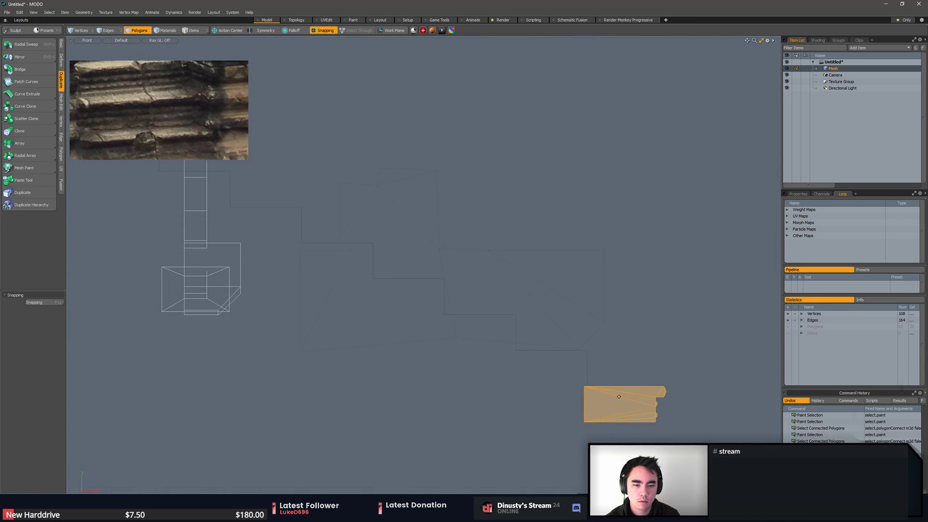
{"action": "left_click_drag", "start_coordinate": [576, 396], "coordinate": [601, 409], "text": "alt"}
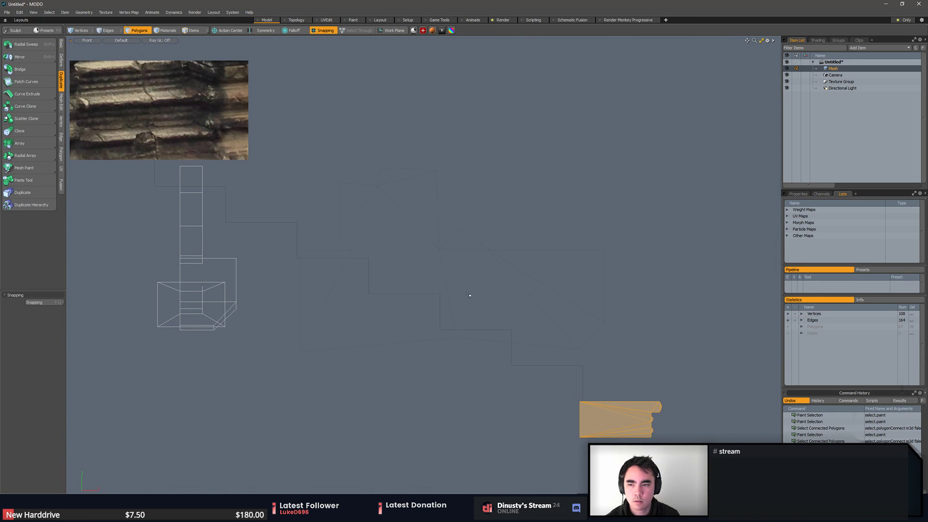
{"action": "left_click", "coordinate": [42, 146]}
{"action": "left_click", "coordinate": [39, 131]}
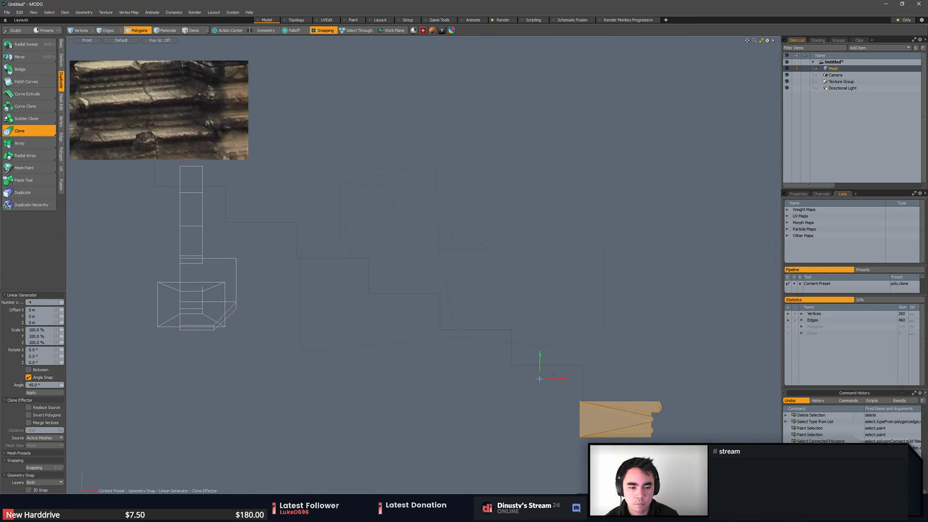
{"action": "key", "text": "ctrl+z"}
{"action": "key", "text": "ctrl+z"}
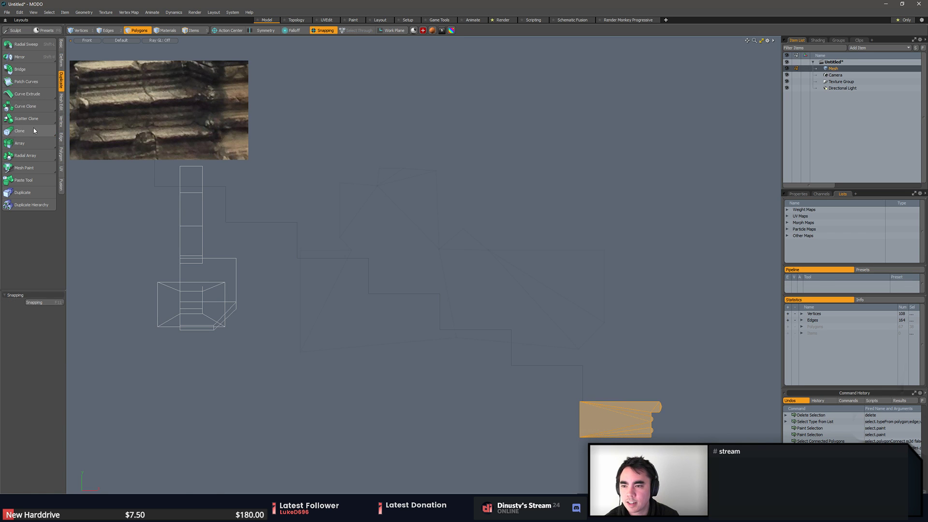
- Clone the bottom step four times along the stair outline, offset about -375 mm in X and 191 mm in Y
{"action": "left_click", "coordinate": [34, 128]}
{"action": "left_click", "coordinate": [579, 438]}
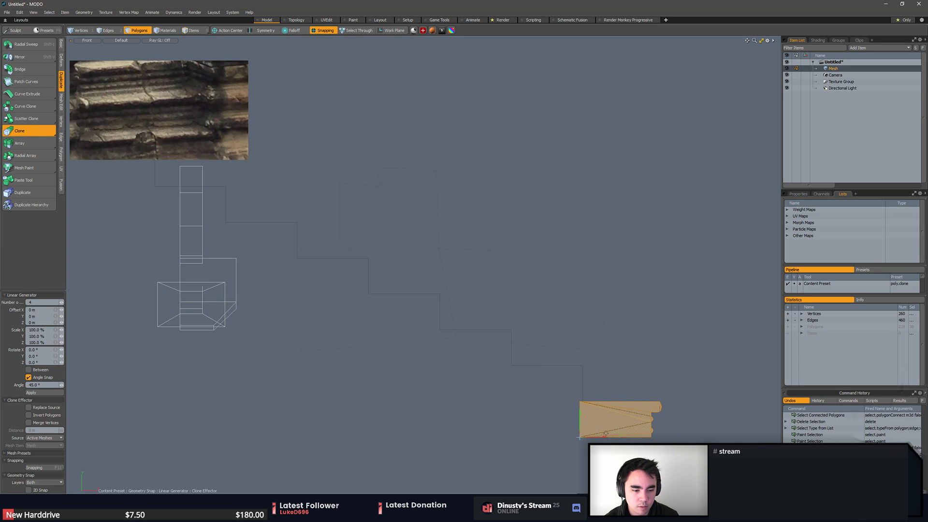
{"action": "mouse_move", "coordinate": [603, 440]}
{"action": "left_mouse_down"}
{"action": "mouse_move", "coordinate": [505, 440]}
{"action": "mouse_move", "coordinate": [534, 440]}
{"action": "mouse_move", "coordinate": [566, 411]}
{"action": "mouse_move", "coordinate": [511, 375]}
{"action": "mouse_move", "coordinate": [444, 420]}
{"action": "mouse_move", "coordinate": [435, 378]}
{"action": "left_mouse_up"}
{"action": "key", "text": "ctrl+z"}
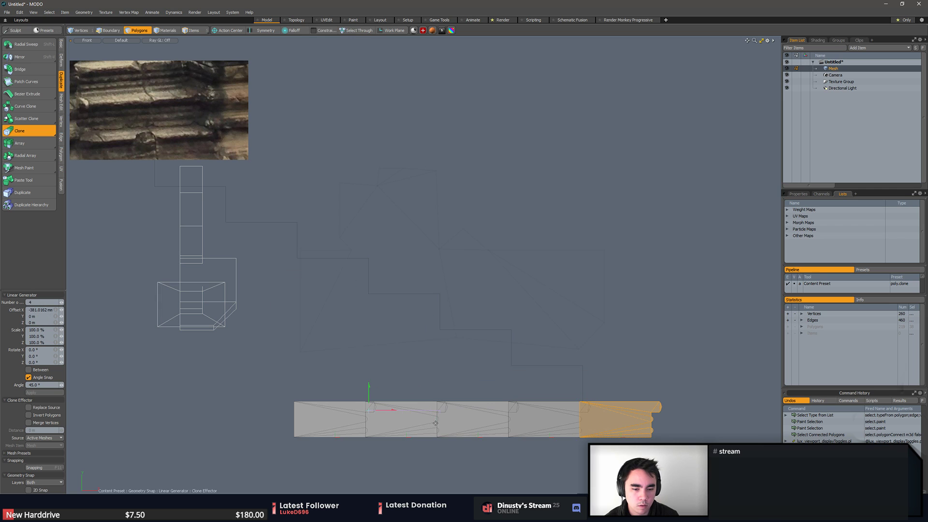
{"action": "left_click_drag", "start_coordinate": [370, 396], "coordinate": [370, 388]}
{"action": "key", "text": "ctrl+z"}
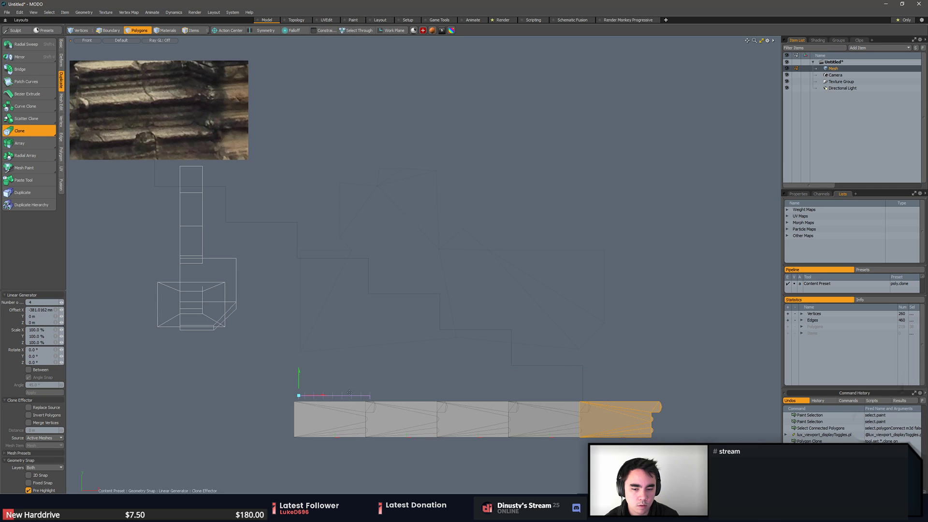
{"action": "mouse_move", "coordinate": [299, 383]}
{"action": "left_mouse_down"}
{"action": "mouse_move", "coordinate": [299, 343]}
{"action": "mouse_move", "coordinate": [319, 359]}
{"action": "left_mouse_up"}
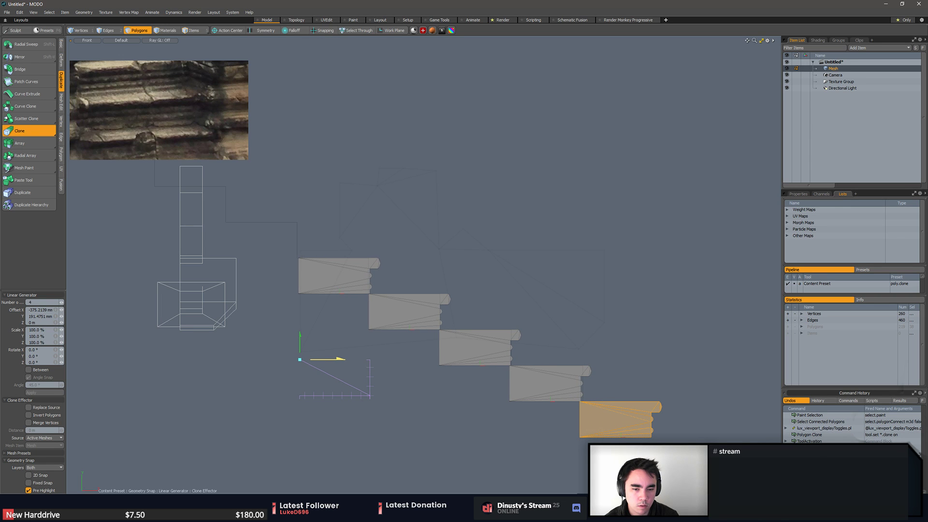
{"action": "scroll", "coordinate": [343, 360], "scroll_direction": "down", "scroll_amount": 1}
{"action": "left_click_drag", "start_coordinate": [342, 360], "coordinate": [401, 381], "text": "alt+shift"}
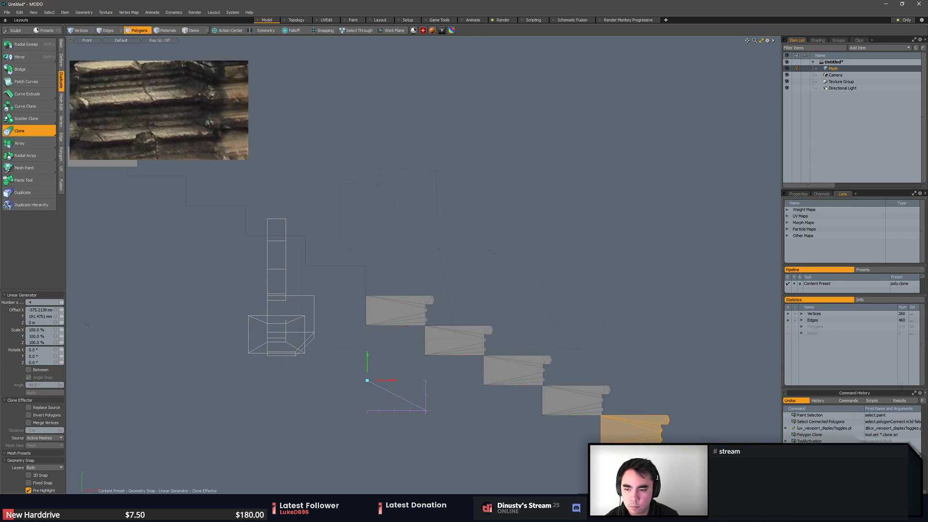
- Increase the number of clones to nine so the steps reach the upper platform edge, and finish cloning
{"action": "left_click_drag", "start_coordinate": [63, 303], "coordinate": [75, 303]}
{"action": "left_click_drag", "start_coordinate": [222, 287], "coordinate": [409, 381], "text": "alt+shift"}
{"action": "mouse_move", "coordinate": [342, 332]}
{"action": "left_mouse_down", "text": "ctrl+alt"}
{"action": "mouse_move", "coordinate": [373, 346]}
{"action": "mouse_move", "coordinate": [332, 334]}
{"action": "left_mouse_up", "text": "ctrl+alt"}
{"action": "mouse_move", "coordinate": [397, 342]}
{"action": "left_mouse_down", "text": "alt+shift"}
{"action": "mouse_move", "coordinate": [290, 312]}
{"action": "mouse_move", "coordinate": [282, 321]}
{"action": "mouse_move", "coordinate": [306, 313]}
{"action": "left_mouse_up", "text": "alt+shift"}
{"action": "key", "text": "q"}
- Select the upper platform edge and inspect it against the cloned steps in the Perspective view
{"action": "left_click", "coordinate": [286, 340]}
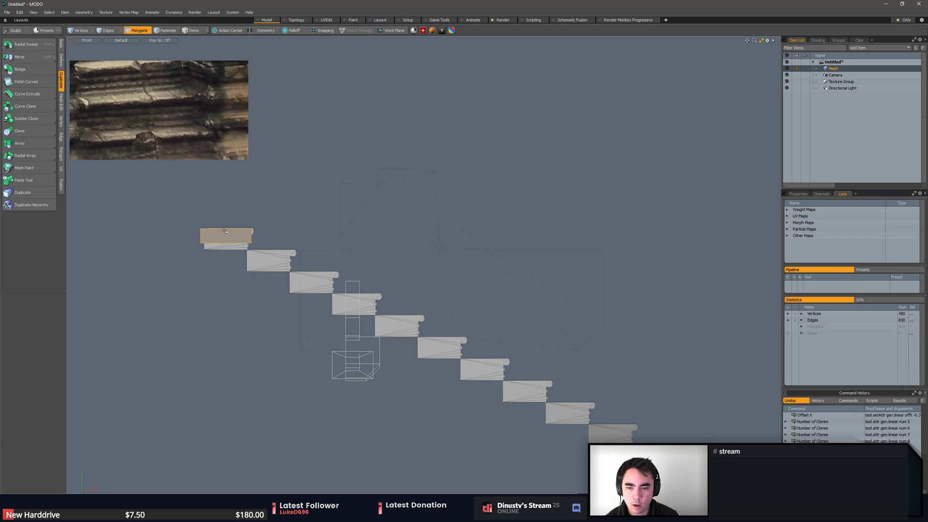
{"action": "key", "text": "KP_Decimal"}
{"action": "left_click_drag", "start_coordinate": [466, 263], "coordinate": [354, 281], "text": "alt"}
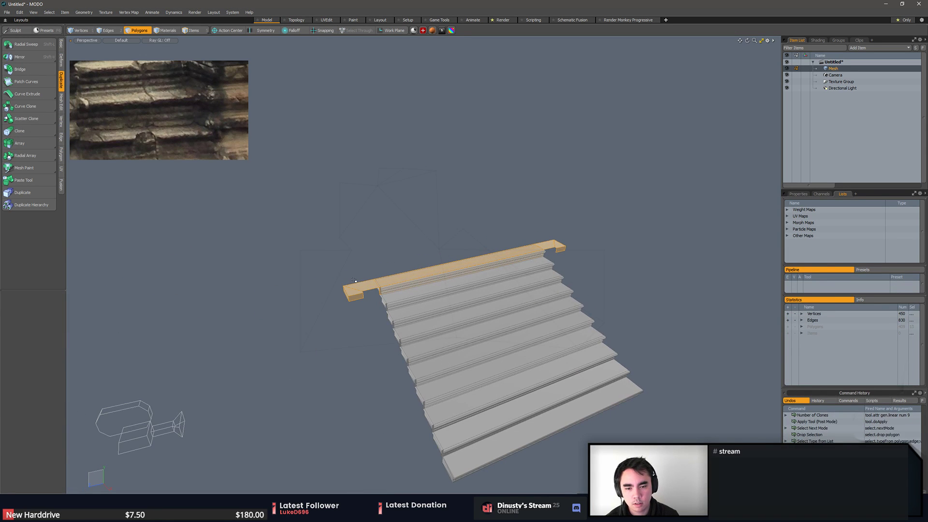
{"action": "left_click", "coordinate": [661, 271]}
- Select the connected step blocks, clear the selection, and unhide the side walls and pillars
{"action": "left_click_drag", "start_coordinate": [410, 285], "coordinate": [525, 427]}
{"action": "key", "text": "bracketright"}
{"action": "left_click_drag", "start_coordinate": [622, 419], "coordinate": [503, 409], "text": "alt"}
{"action": "left_click", "coordinate": [603, 362]}
{"action": "key", "text": "h"}
{"action": "key", "text": "u"}
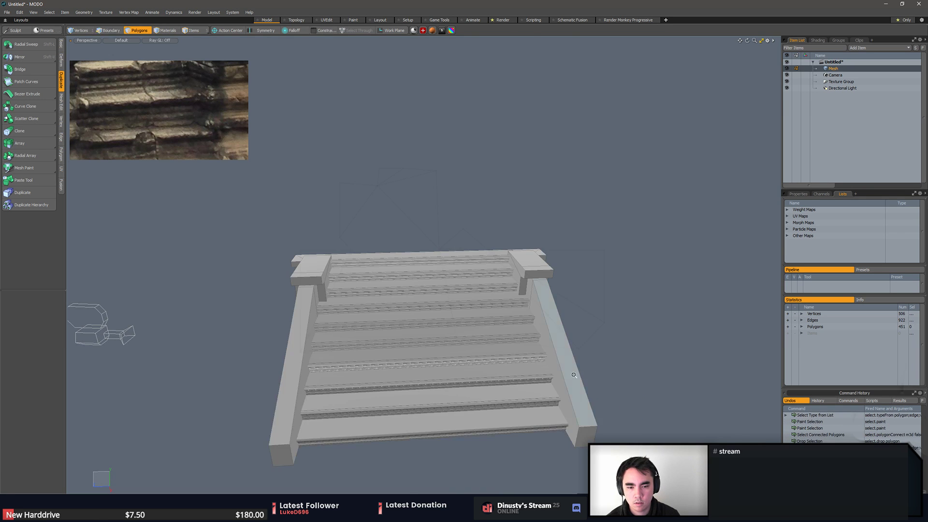
- Select the complete bottom step, then undo the recent selection and unhiding operations
{"action": "left_click_drag", "start_coordinate": [574, 375], "coordinate": [636, 336], "text": "alt"}
{"action": "double_click", "coordinate": [576, 354]}
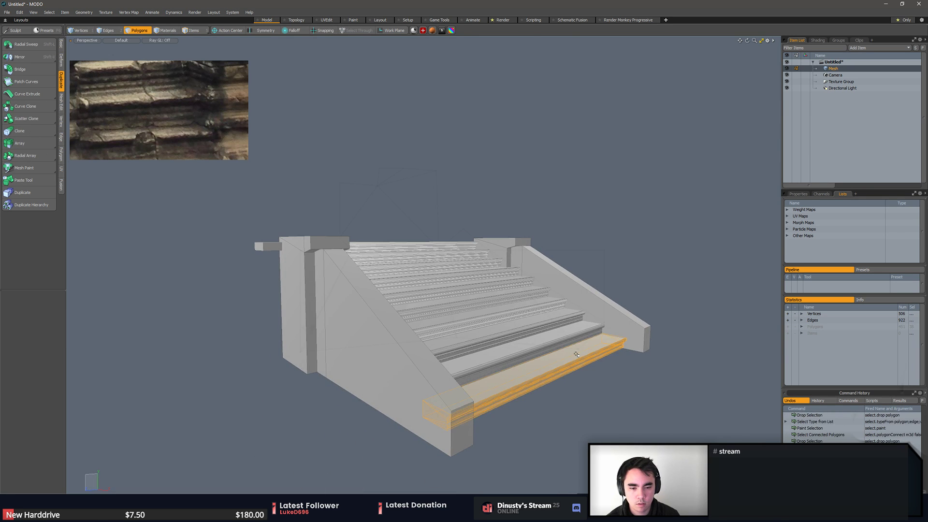
{"action": "key", "text": "h"}
{"action": "key", "text": "ctrl+z"}
{"action": "key", "text": "ctrl+z"}
{"action": "key", "text": "ctrl+z"}
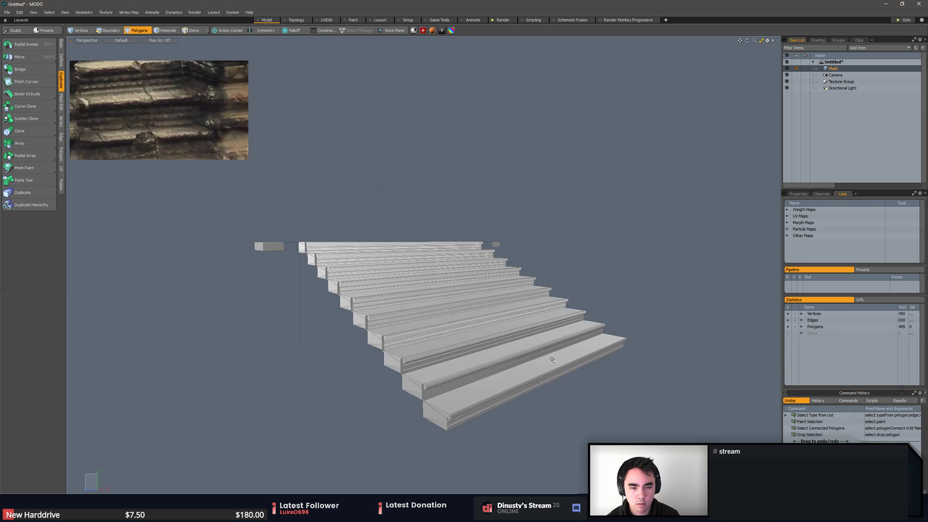
- Select all the cloned steps, swap the hidden and visible geometry back and forth, and unhide the whole staircase
{"action": "left_click_drag", "start_coordinate": [366, 261], "coordinate": [478, 344]}
{"action": "left_click_drag", "start_coordinate": [469, 305], "coordinate": [641, 352], "text": "alt"}
{"action": "key", "text": "]"}
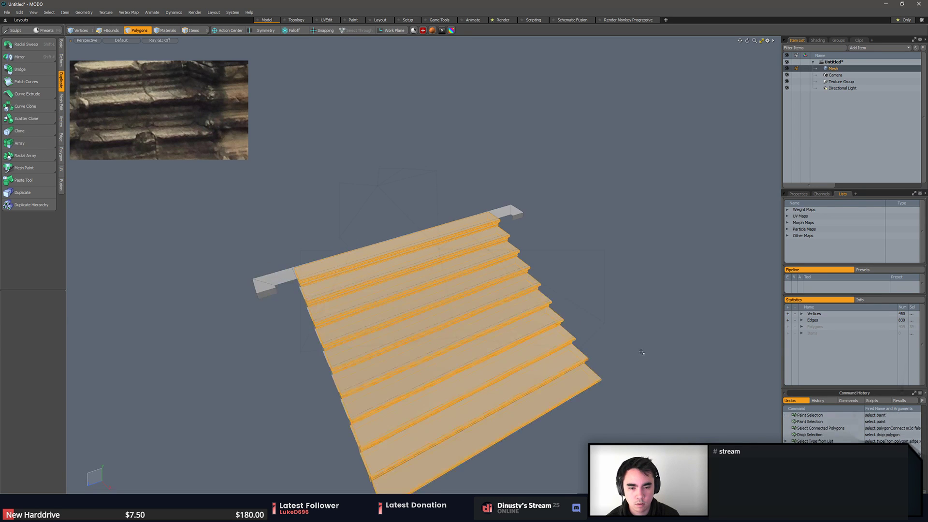
{"action": "key", "text": "t"}
{"action": "key", "text": "ctrl+h"}
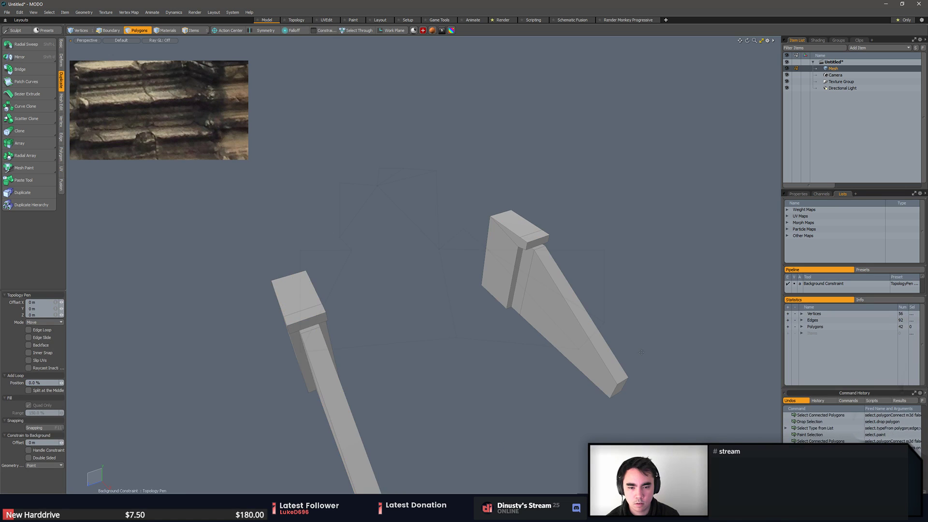
{"action": "key", "text": "ctrl+h"}
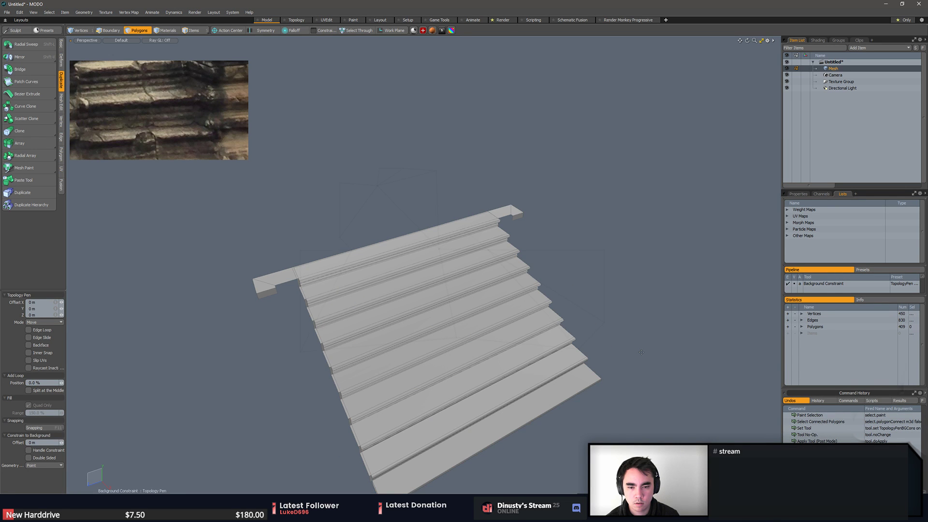
{"action": "key", "text": "u"}
- Examine the overhanging lips and ridges of the cloned steps up close between the side walls
{"action": "left_click_drag", "start_coordinate": [390, 328], "coordinate": [355, 334], "text": "alt"}
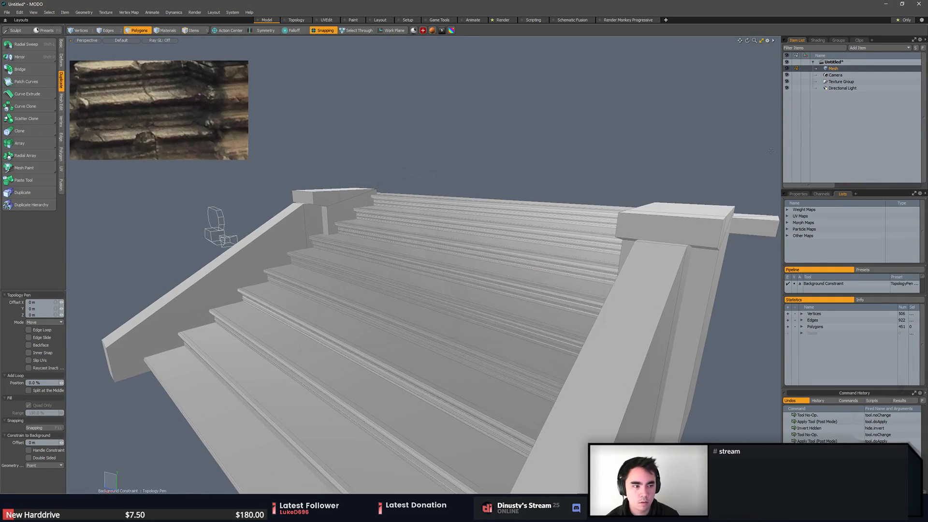
{"action": "left_click_drag", "start_coordinate": [609, 242], "coordinate": [413, 277], "text": "ctrl+alt"}
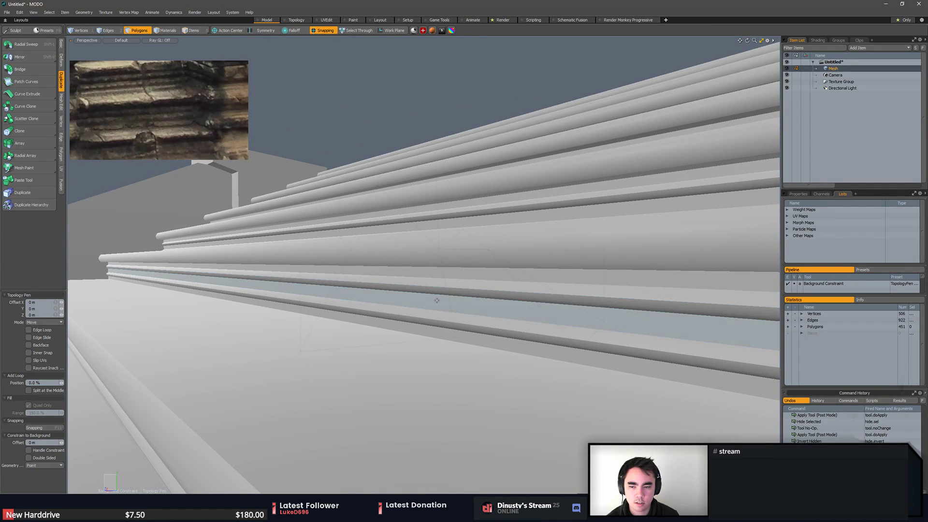
{"action": "key", "text": "space"}
{"action": "double_click", "coordinate": [408, 285]}
{"action": "left_click_drag", "start_coordinate": [411, 286], "coordinate": [480, 194], "text": "alt"}
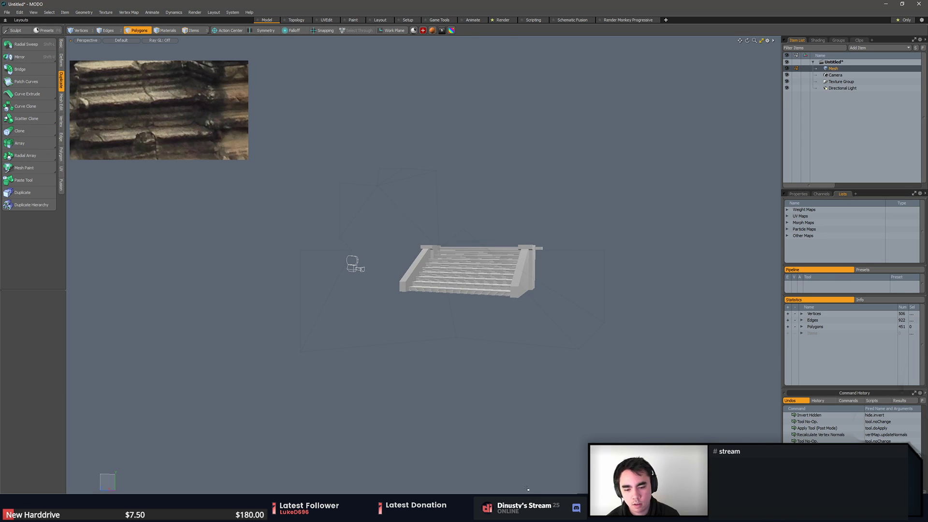
- Switch to the Unreal Editor level and select the SingleTop_a16 stone trim piece lying on the ground
{"action": "key", "text": "alt+Tab"}
{"action": "key", "text": "w"}
{"action": "right_click_drag", "start_coordinate": [411, 242], "coordinate": [405, 283]}
{"action": "left_click", "coordinate": [380, 283]}
{"action": "left_click", "coordinate": [405, 284]}
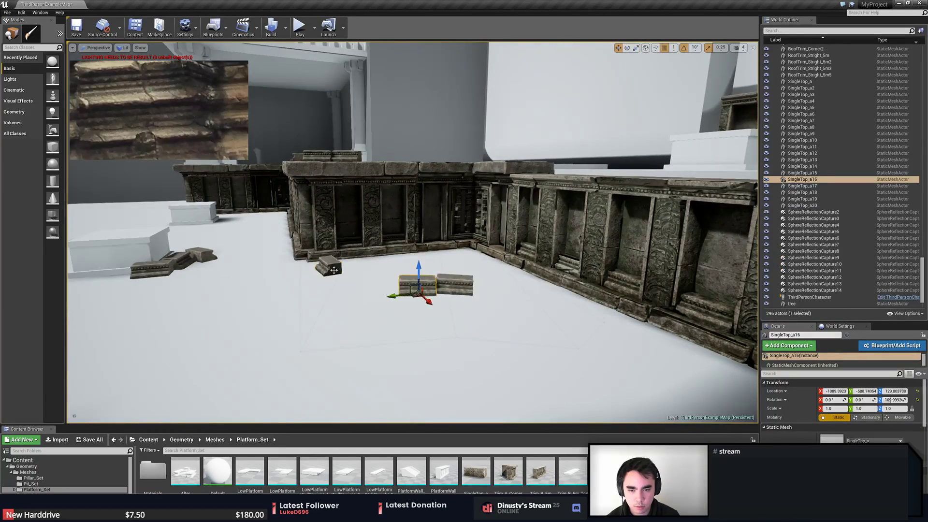
- Duplicate the small stone trim piece on the ground, moving the copy onto the open floor and scaling it to 11 along X
{"action": "left_click", "coordinate": [334, 271]}
{"action": "right_click_drag", "start_coordinate": [338, 272], "coordinate": [369, 274]}
{"action": "key", "text": "ctrl+w"}
{"action": "left_click_drag", "start_coordinate": [377, 258], "coordinate": [146, 234]}
{"action": "right_click_drag", "start_coordinate": [147, 234], "coordinate": [413, 231]}
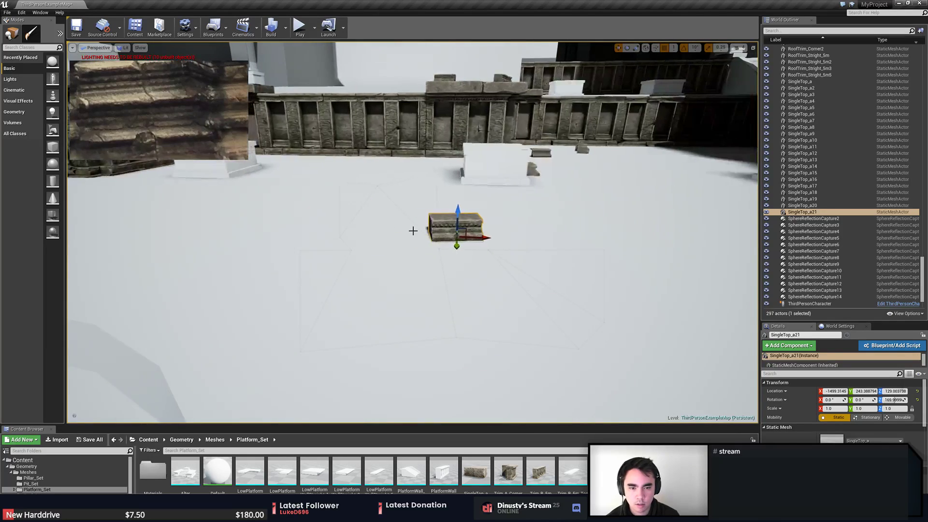
{"action": "left_click_drag", "start_coordinate": [431, 236], "coordinate": [280, 239]}
{"action": "right_click_drag", "start_coordinate": [429, 237], "coordinate": [530, 240]}
{"action": "key", "text": "w"}
- Duplicate the stretched trim piece twice and stack the copies up and back like a flight of stair steps
{"action": "left_click_drag", "start_coordinate": [532, 226], "coordinate": [505, 220], "text": "alt"}
{"action": "left_click", "coordinate": [471, 204], "text": "ctrl"}
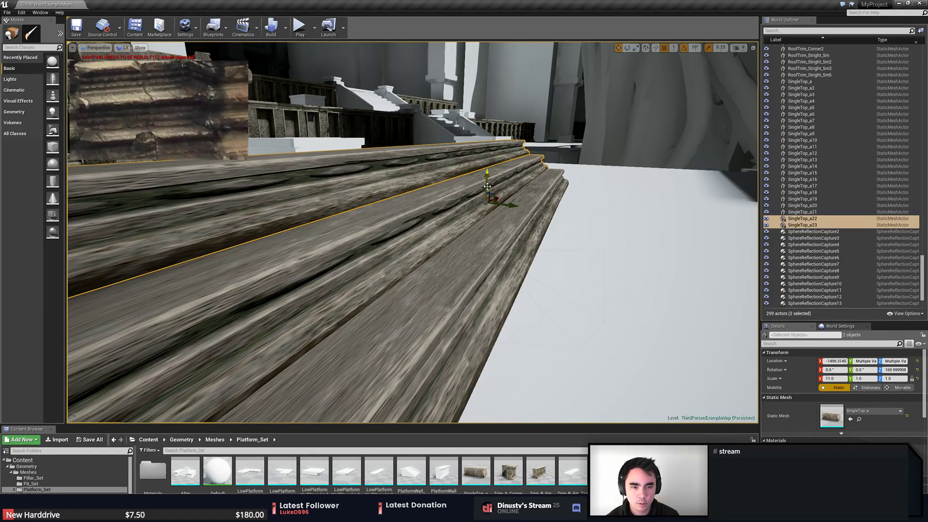
{"action": "left_click_drag", "start_coordinate": [487, 187], "coordinate": [489, 184]}
{"action": "key", "text": "e"}
{"action": "left_click", "coordinate": [528, 205]}
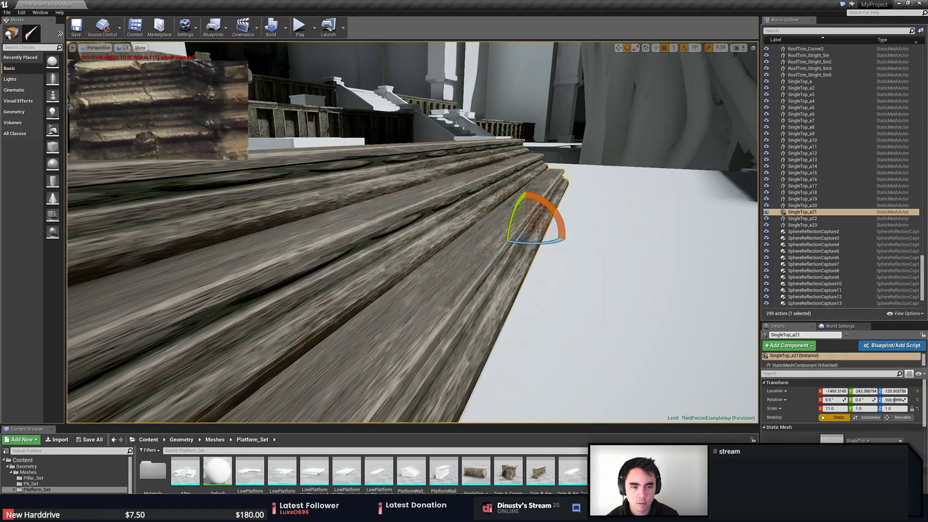
{"action": "left_click", "coordinate": [580, 232]}
{"action": "right_click_drag", "start_coordinate": [580, 232], "coordinate": [464, 212]}
{"action": "key", "text": "Escape"}
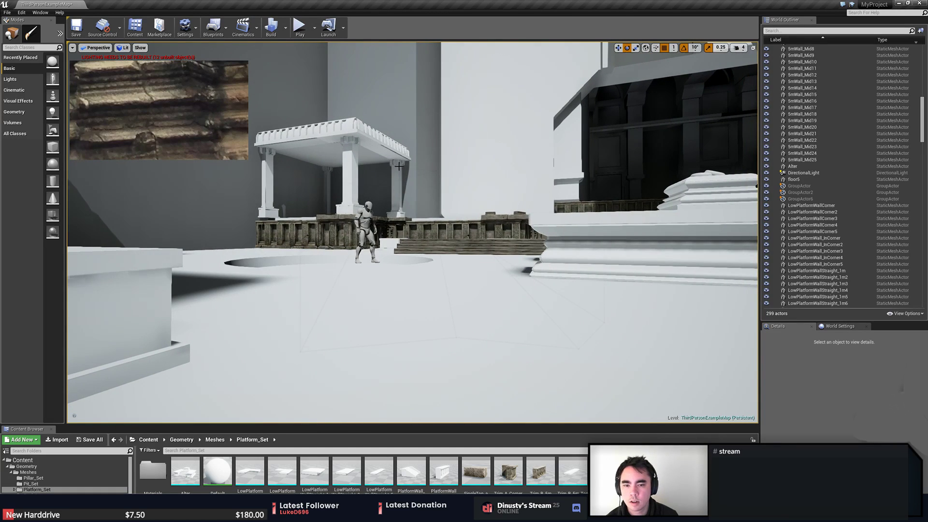
{"action": "right_click_drag", "start_coordinate": [399, 166], "coordinate": [399, 166]}
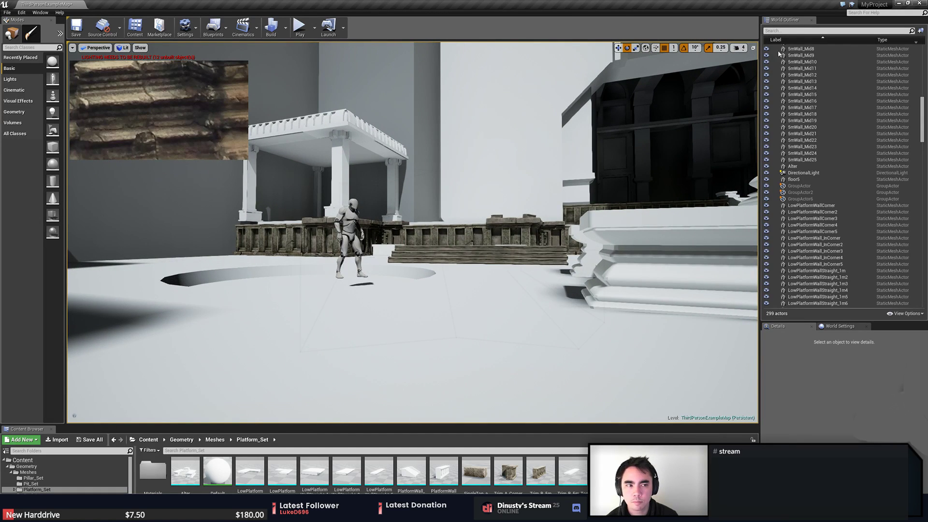
- Search the World Outliner for "world" and clear the search again
{"action": "left_click_drag", "start_coordinate": [923, 114], "coordinate": [924, 57]}
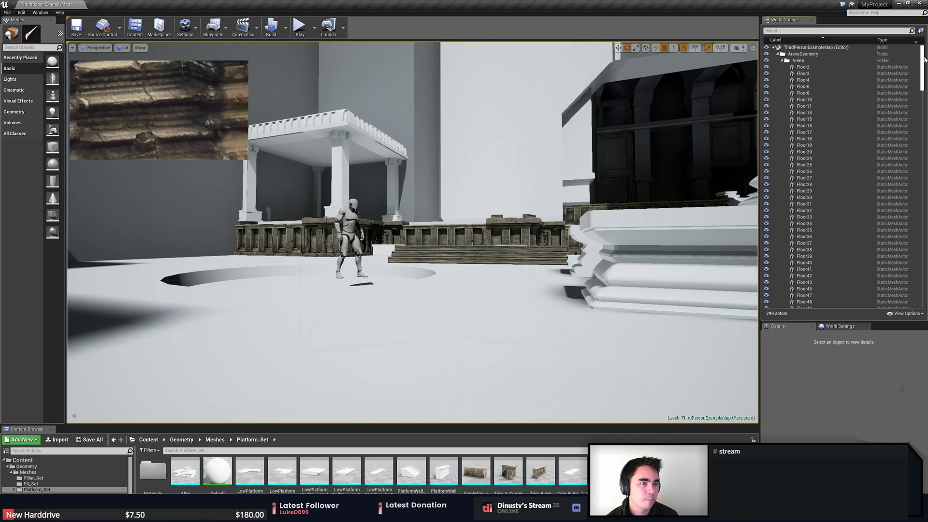
{"action": "left_click", "coordinate": [807, 30]}
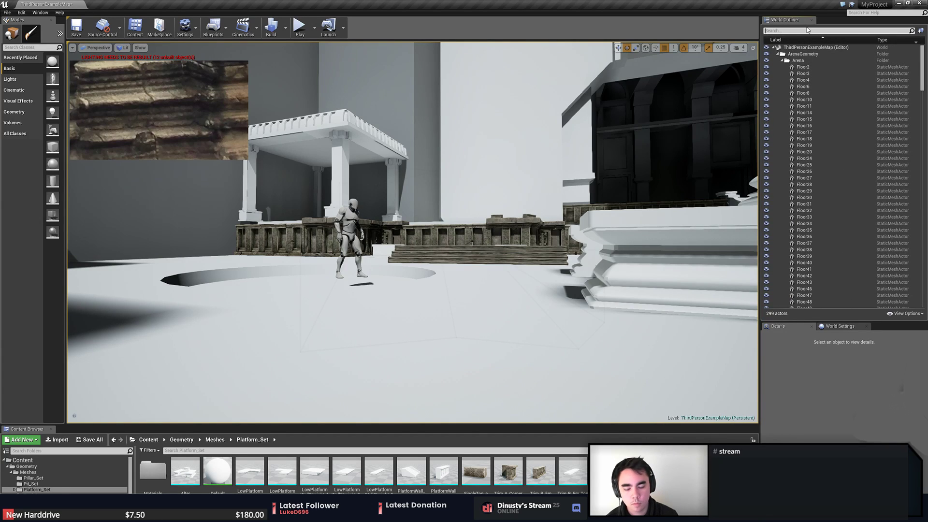
{"action": "type", "text": "world"}
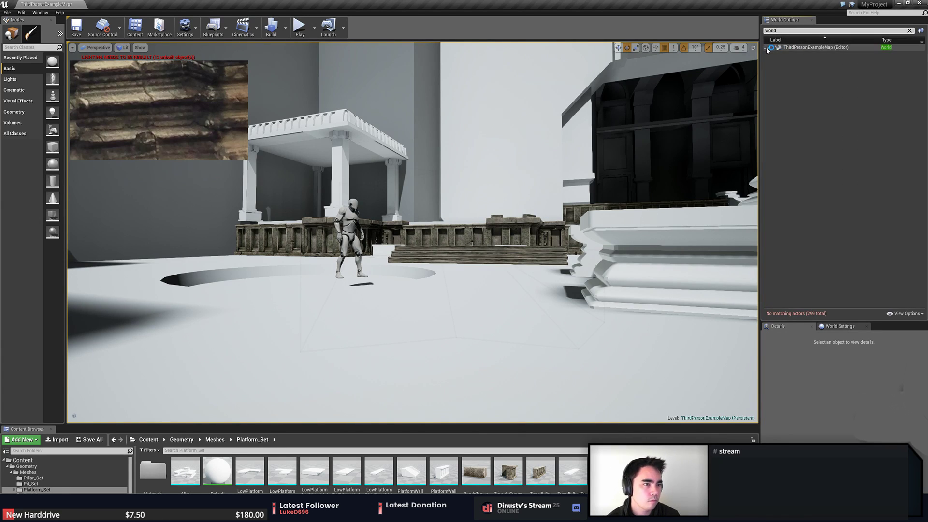
{"action": "left_click", "coordinate": [910, 31]}
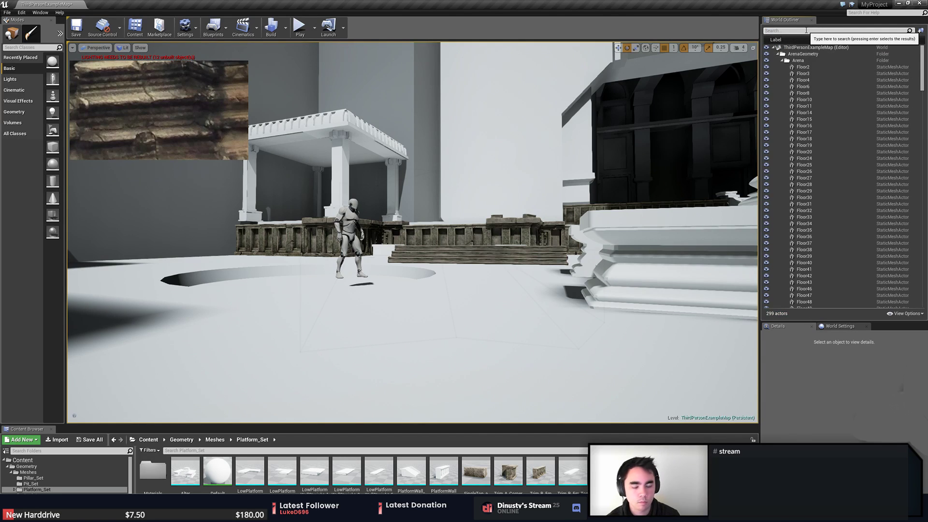
{"action": "type", "text": "en"}
{"action": "key", "text": "BackSpace"}
{"action": "key", "text": "BackSpace"}
{"action": "key", "text": "BackSpace"}
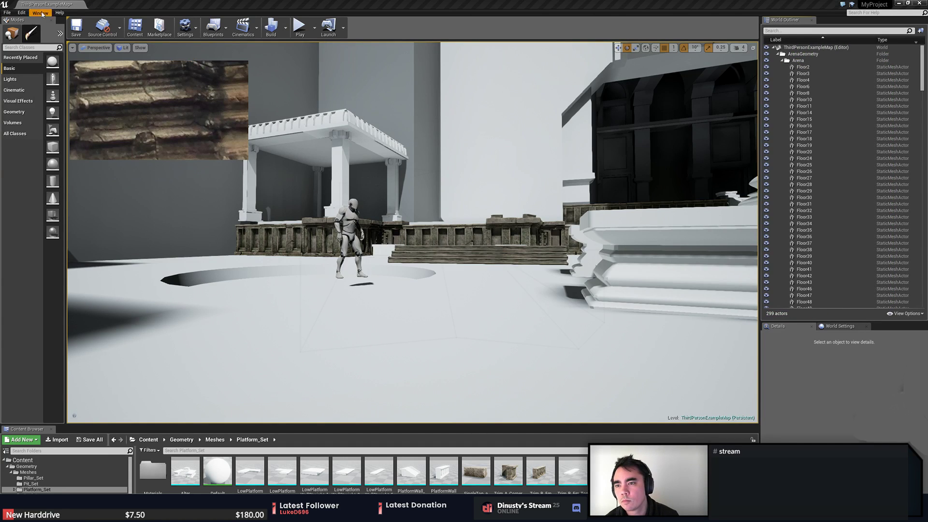
- Look through the Project Settings categories from Project down to Plugins and close the settings
{"action": "left_click", "coordinate": [21, 12]}
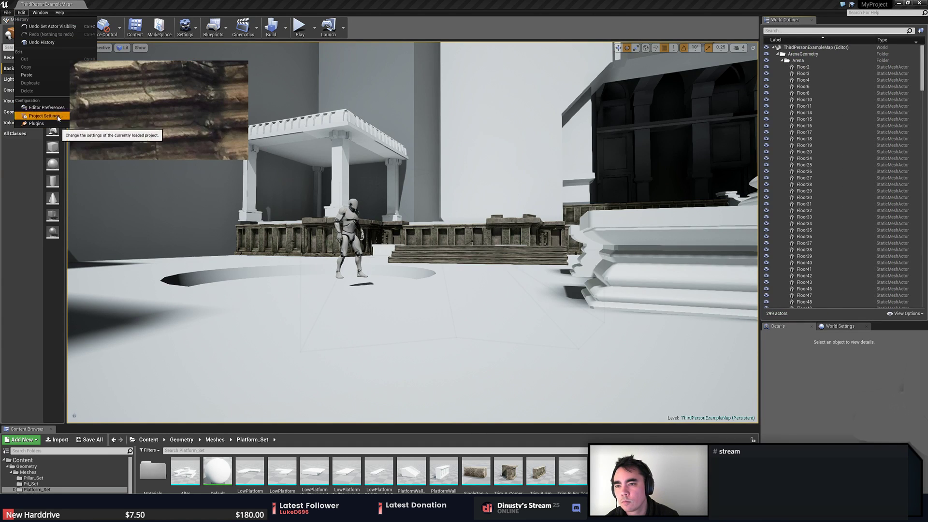
{"action": "left_click", "coordinate": [44, 116]}
{"action": "left_click_drag", "start_coordinate": [315, 110], "coordinate": [537, 110]}
{"action": "scroll", "coordinate": [513, 255], "scroll_direction": "down", "scroll_amount": 3}
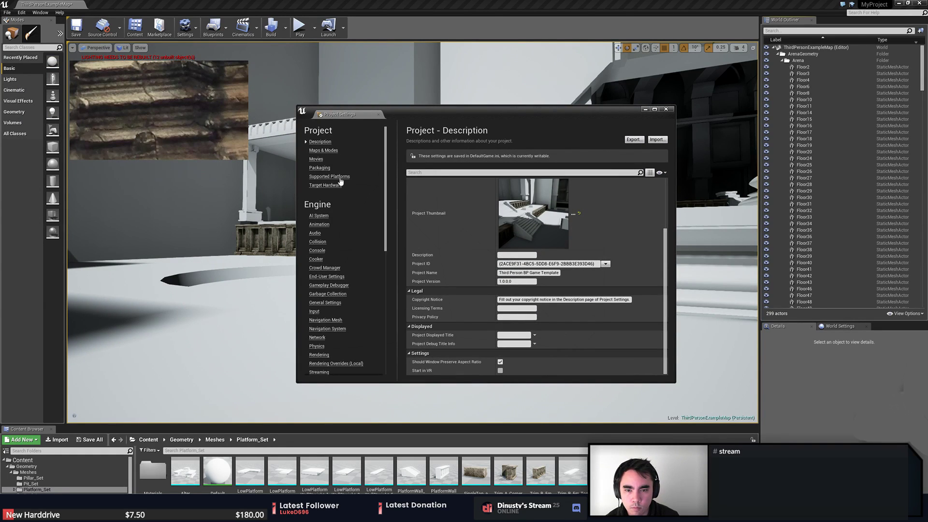
{"action": "left_click_drag", "start_coordinate": [387, 145], "coordinate": [406, 277]}
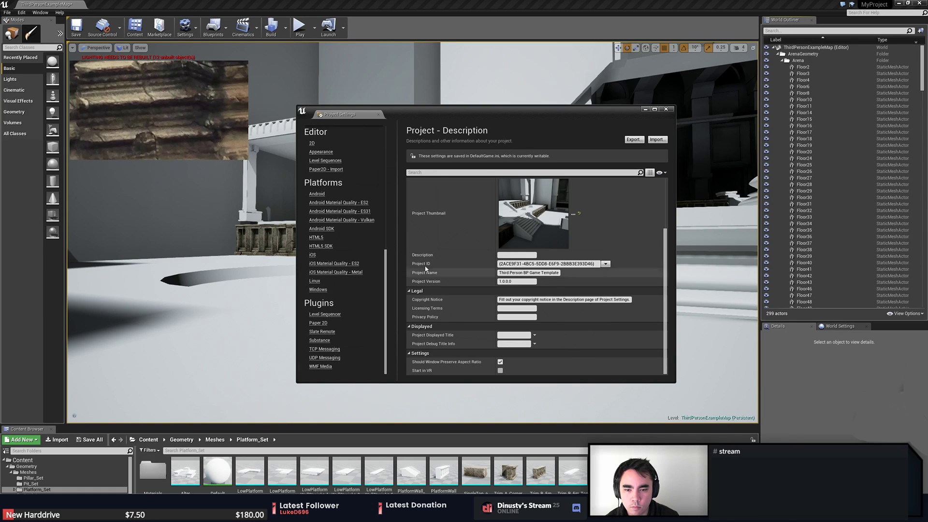
{"action": "left_click", "coordinate": [666, 109]}
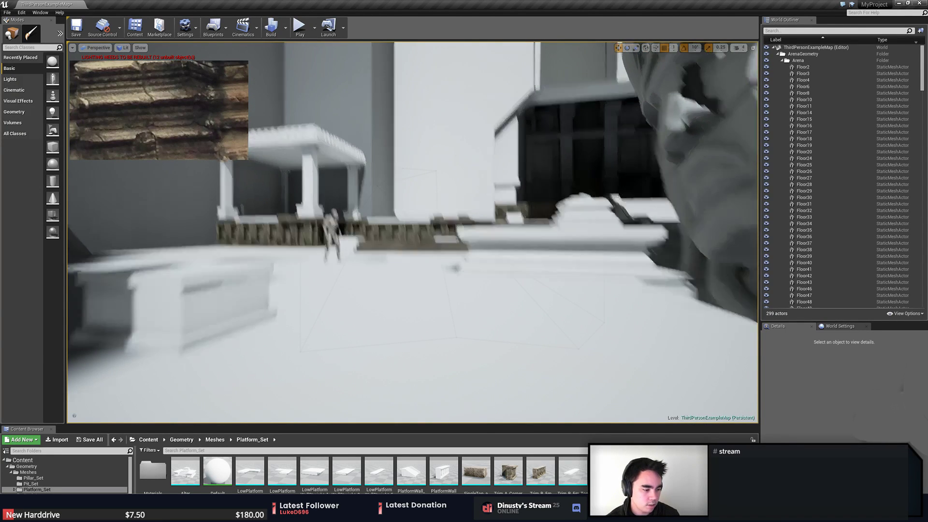
- Delete the stretched trim pieces from the level and switch back to MODO
{"action": "left_click", "coordinate": [425, 270]}
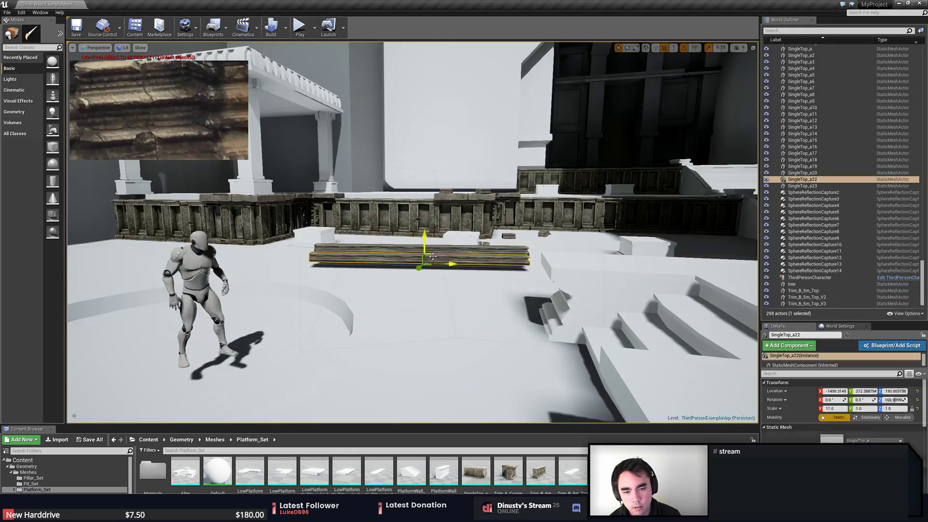
{"action": "key", "text": "Delete"}
{"action": "key", "text": "alt+Tab"}
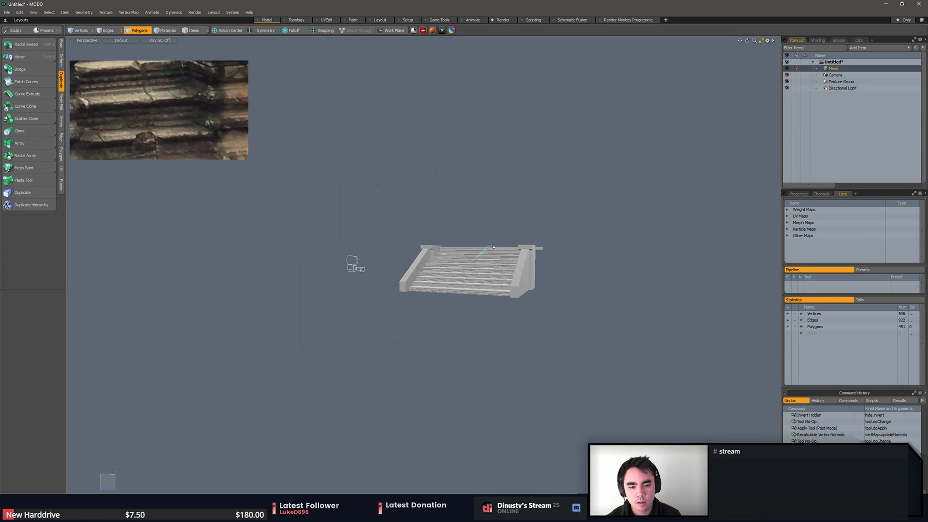
- Try removing the plain block that overlaps the second ridged step from the bottom
{"action": "right_click_drag", "start_coordinate": [492, 246], "coordinate": [498, 249]}
{"action": "mouse_move", "coordinate": [498, 249]}
{"action": "left_mouse_down", "text": "alt"}
{"action": "mouse_move", "coordinate": [505, 271]}
{"action": "mouse_move", "coordinate": [485, 282]}
{"action": "mouse_move", "coordinate": [455, 273]}
{"action": "mouse_move", "coordinate": [428, 226]}
{"action": "left_mouse_up", "text": "alt"}
{"action": "key", "text": "a"}
{"action": "double_click", "coordinate": [429, 291]}
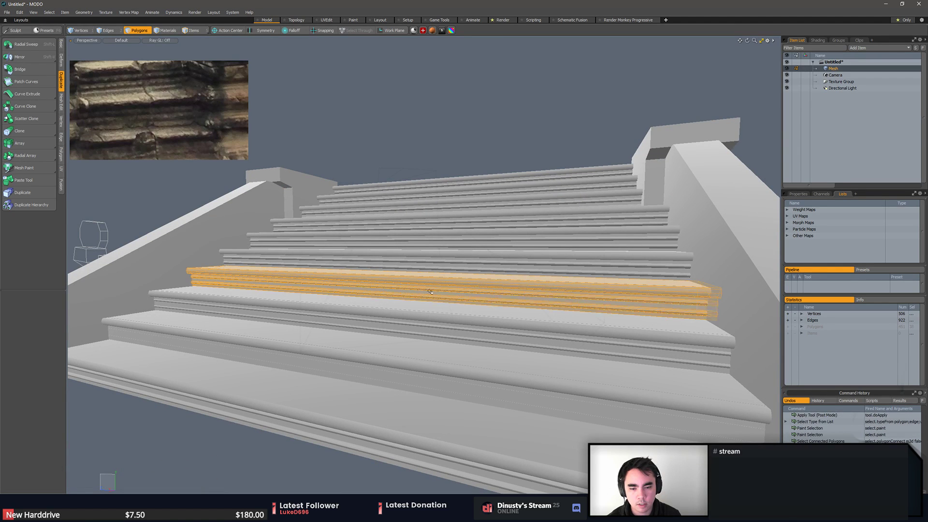
{"action": "double_click", "coordinate": [402, 371]}
{"action": "left_click_drag", "start_coordinate": [265, 353], "coordinate": [333, 338], "text": "alt"}
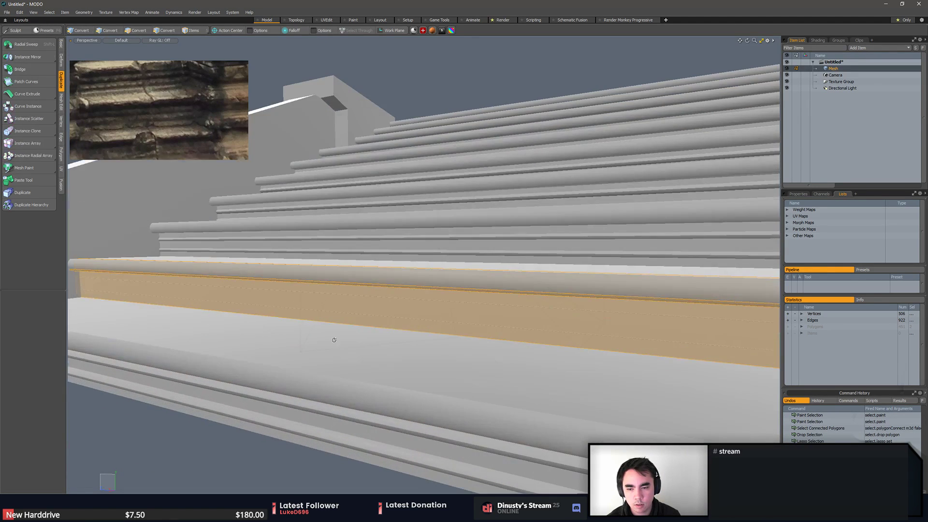
{"action": "left_click", "coordinate": [190, 381]}
{"action": "left_click_drag", "start_coordinate": [191, 368], "coordinate": [399, 266], "text": "alt"}
- Hide all the cloned ridged steps above the bottom one, leaving the original plain steps in view
{"action": "left_click", "coordinate": [285, 287]}
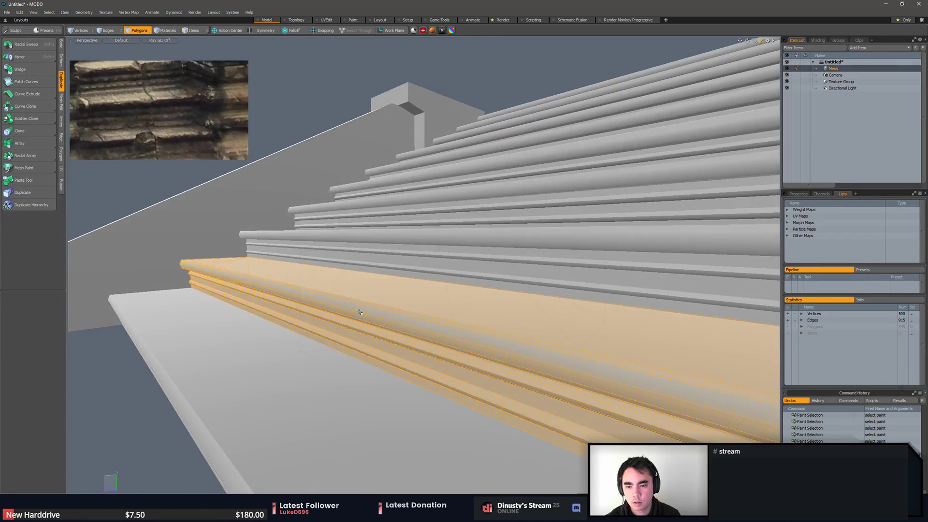
{"action": "key", "text": "Delete"}
{"action": "double_click", "coordinate": [399, 265]}
{"action": "key", "text": "h"}
{"action": "double_click", "coordinate": [460, 222]}
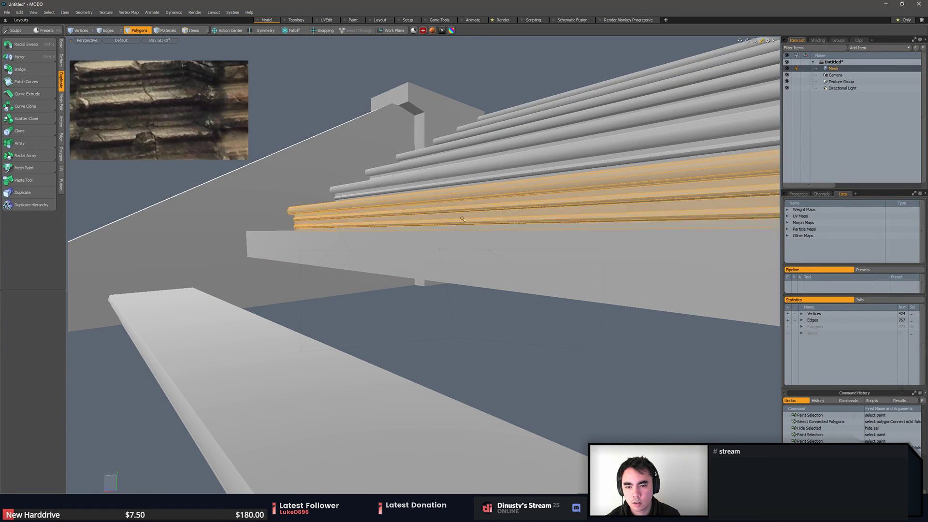
{"action": "key", "text": "h"}
{"action": "left_click", "coordinate": [493, 165]}
{"action": "key", "text": "h"}
{"action": "double_click", "coordinate": [481, 143]}
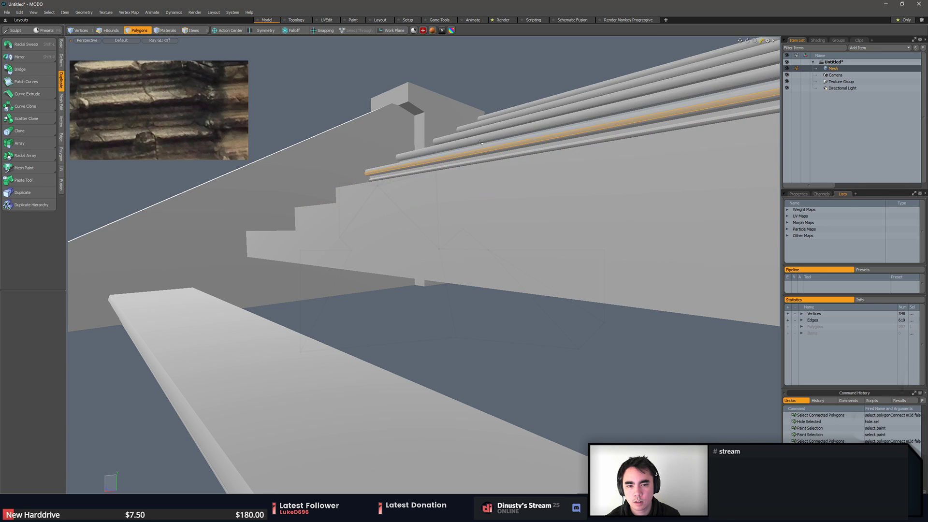
{"action": "double_click", "coordinate": [496, 118], "text": "shift"}
{"action": "key", "text": "h"}
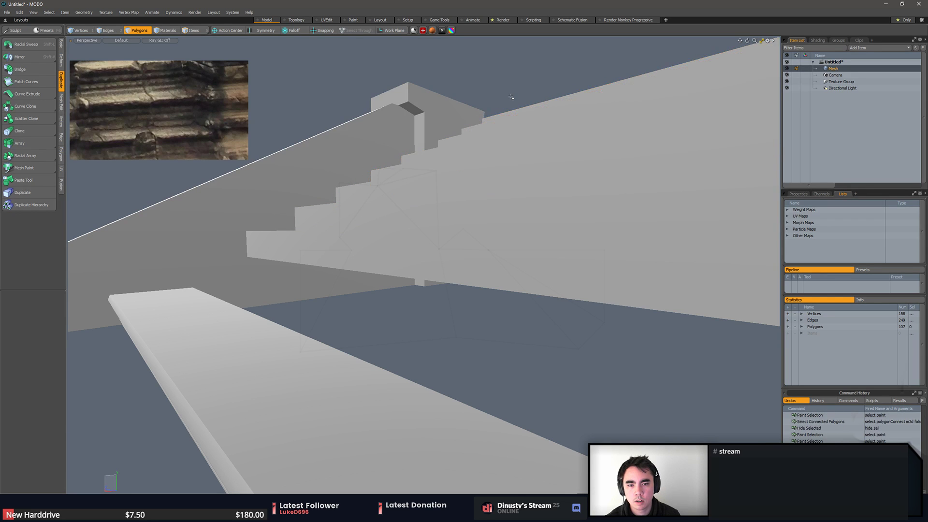
- Try deleting the remaining plain steps between the side walls and unhide the ridged steps
{"action": "left_click_drag", "start_coordinate": [513, 172], "coordinate": [477, 243], "text": "alt"}
{"action": "key", "text": "u"}
{"action": "key", "text": "a"}
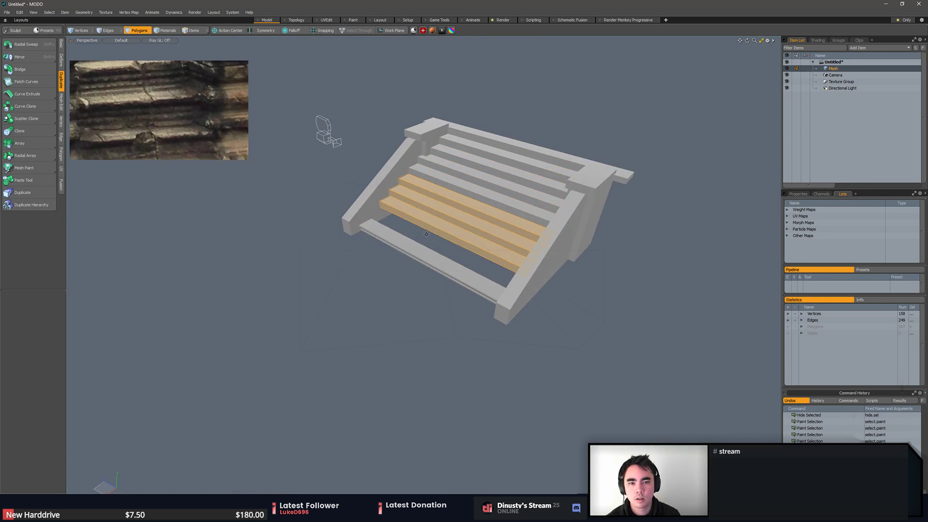
{"action": "key", "text": "h"}
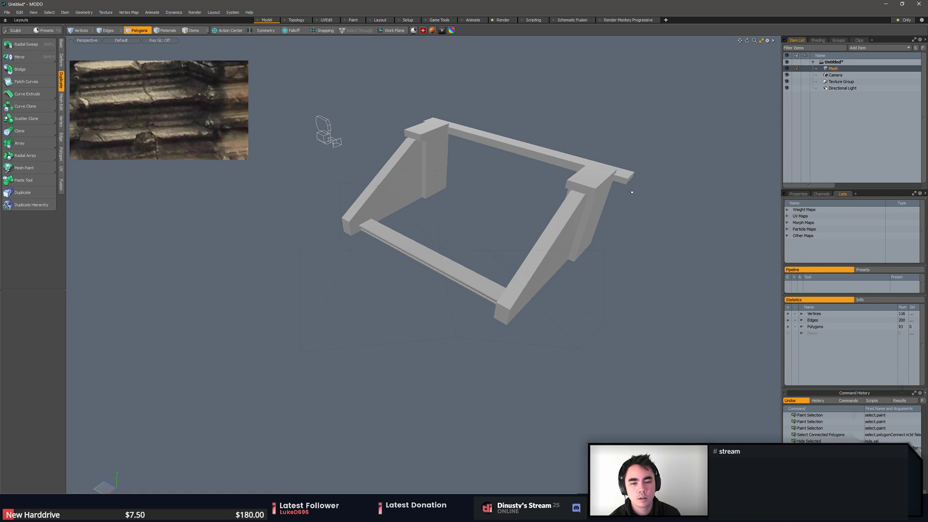
{"action": "key", "text": "h"}
{"action": "key", "text": "u"}
{"action": "scroll", "coordinate": [482, 203], "scroll_direction": "up", "scroll_amount": 4}
{"action": "left_click_drag", "start_coordinate": [483, 203], "coordinate": [408, 269], "text": "alt"}
{"action": "double_click", "coordinate": [368, 292]}
{"action": "key", "text": "Escape"}
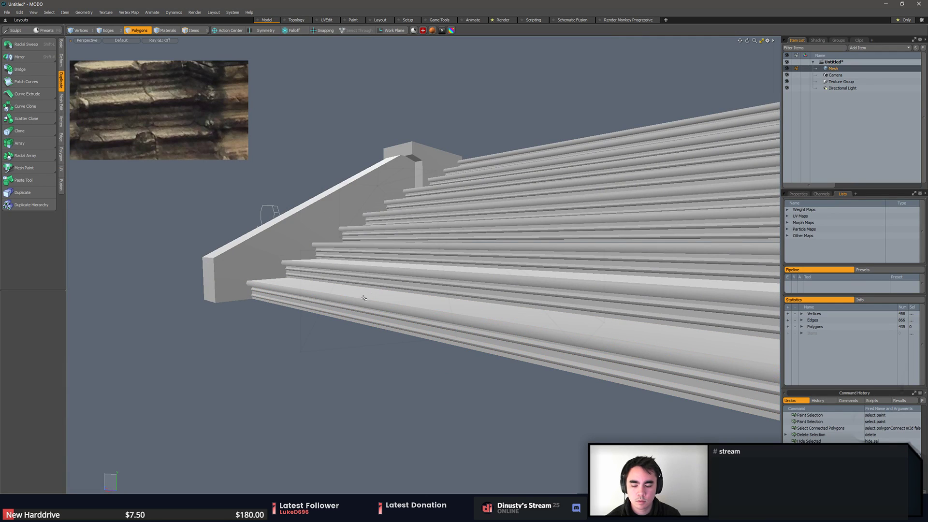
- Try deleting the bottom ridged step, undo that, and select across the ridged steps above it
{"action": "double_click", "coordinate": [364, 298]}
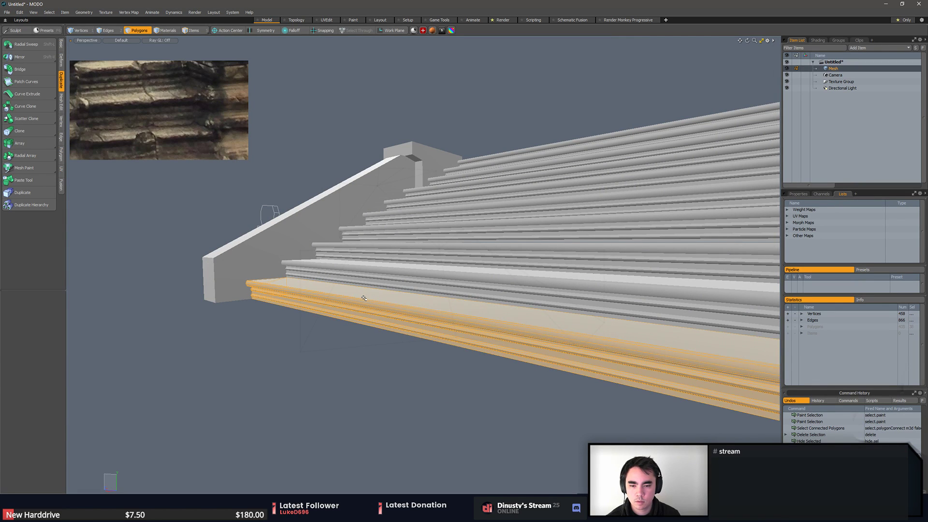
{"action": "key", "text": "Delete"}
{"action": "key", "text": "ctrl+z"}
{"action": "key", "text": "ctrl+z"}
{"action": "mouse_move", "coordinate": [519, 388]}
{"action": "left_mouse_down", "text": "alt"}
{"action": "mouse_move", "coordinate": [460, 393]}
{"action": "mouse_move", "coordinate": [491, 399]}
{"action": "left_mouse_up", "text": "alt"}
{"action": "left_click_drag", "start_coordinate": [438, 318], "coordinate": [475, 180], "text": "shift"}
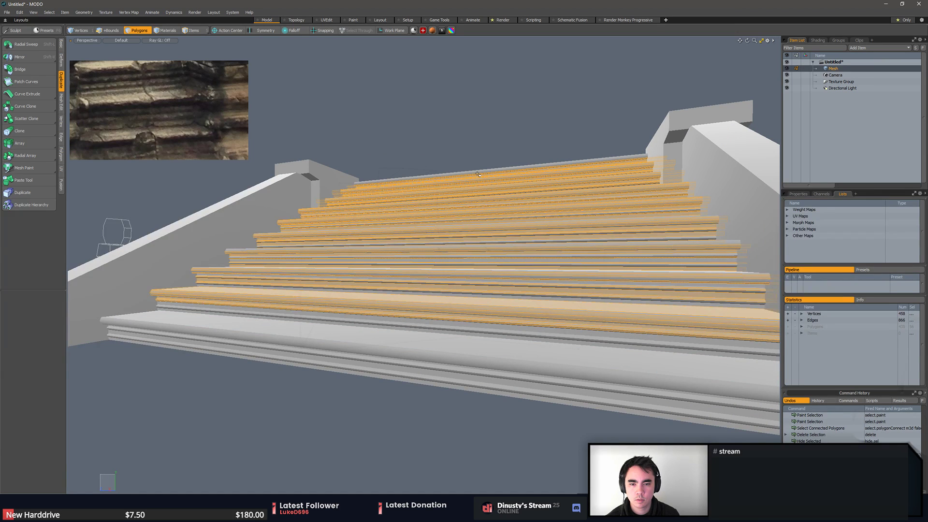
- Undo the recent selections, hiding and deletions back to the staircase with all its plain blocks
{"action": "key", "text": "ctrl+z"}
{"action": "key", "text": "ctrl+z"}
{"action": "key", "text": "ctrl+z"}
{"action": "key", "text": "ctrl+z"}
{"action": "key", "text": "ctrl+z"}
{"action": "key", "text": "ctrl+z"}
{"action": "key", "text": "ctrl+z"}
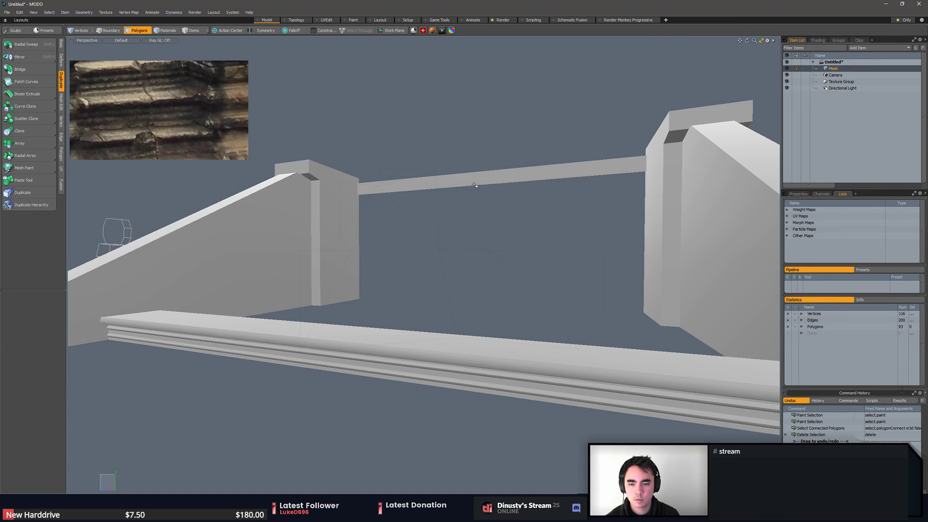
{"action": "key", "text": "ctrl+z"}
{"action": "key", "text": "ctrl+z"}
{"action": "key", "text": "ctrl+z"}
{"action": "key", "text": "ctrl+z"}
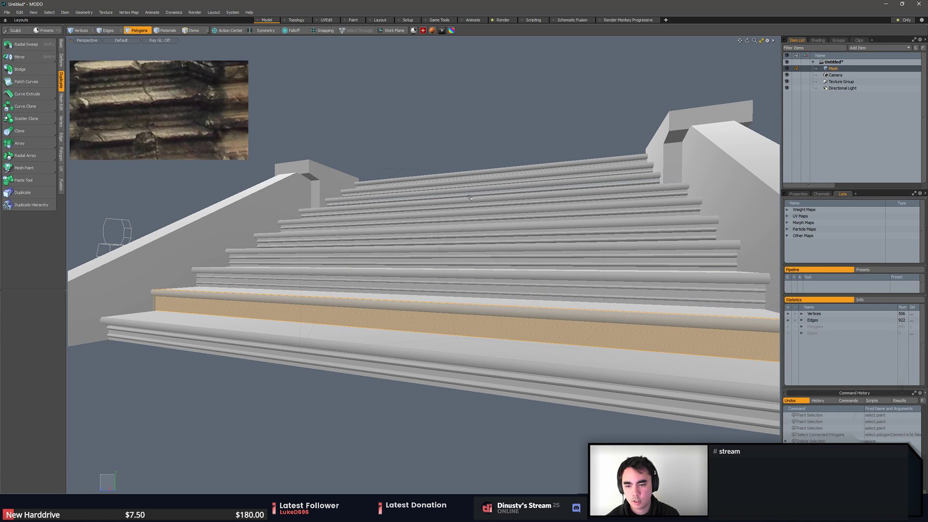
- Select every cloned ridged step above the bottom one and delete them all
{"action": "key", "text": "Escape"}
{"action": "left_click", "coordinate": [342, 315]}
{"action": "double_click", "coordinate": [344, 305]}
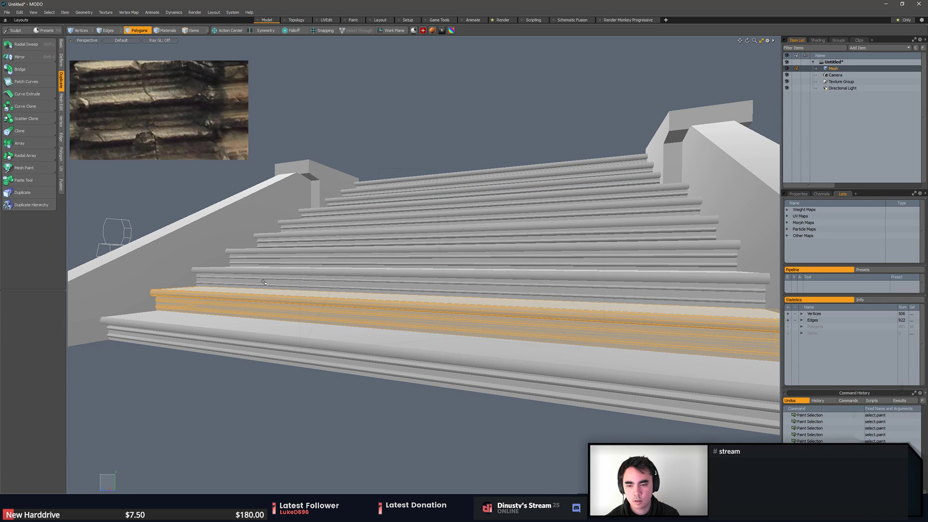
{"action": "left_click", "coordinate": [242, 272], "text": "shift"}
{"action": "left_click", "coordinate": [244, 251], "text": "shift"}
{"action": "left_click", "coordinate": [266, 233], "text": "shift"}
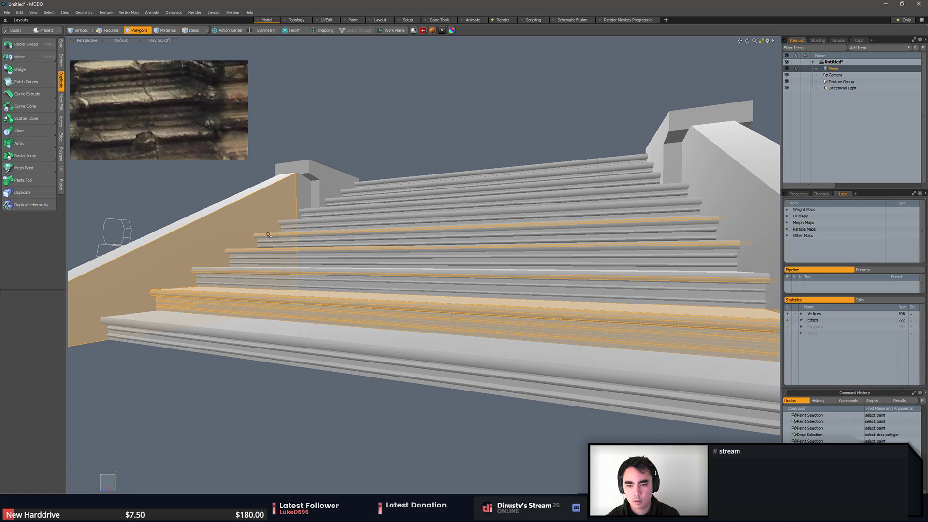
{"action": "left_click", "coordinate": [268, 229], "text": "ctrl"}
{"action": "left_click", "coordinate": [290, 222], "text": "shift"}
{"action": "left_click", "coordinate": [313, 209], "text": "shift"}
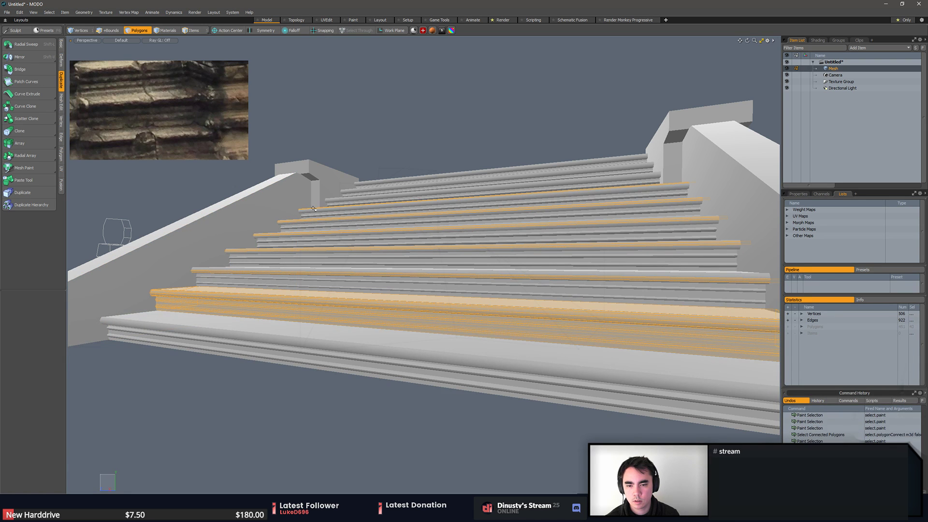
{"action": "left_click", "coordinate": [344, 199], "text": "shift"}
{"action": "left_click", "coordinate": [358, 191], "text": "shift"}
{"action": "double_click", "coordinate": [374, 183], "text": "shift"}
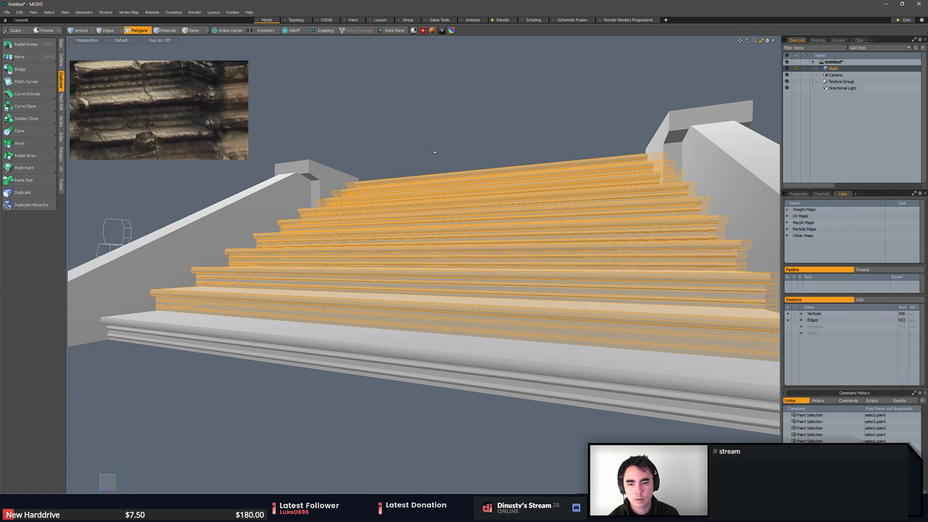
{"action": "key", "text": "Delete"}
- Isolate the bottom ridged step by hiding every other part of the staircase
{"action": "left_click_drag", "start_coordinate": [425, 137], "coordinate": [484, 222], "text": "alt"}
{"action": "double_click", "coordinate": [481, 227]}
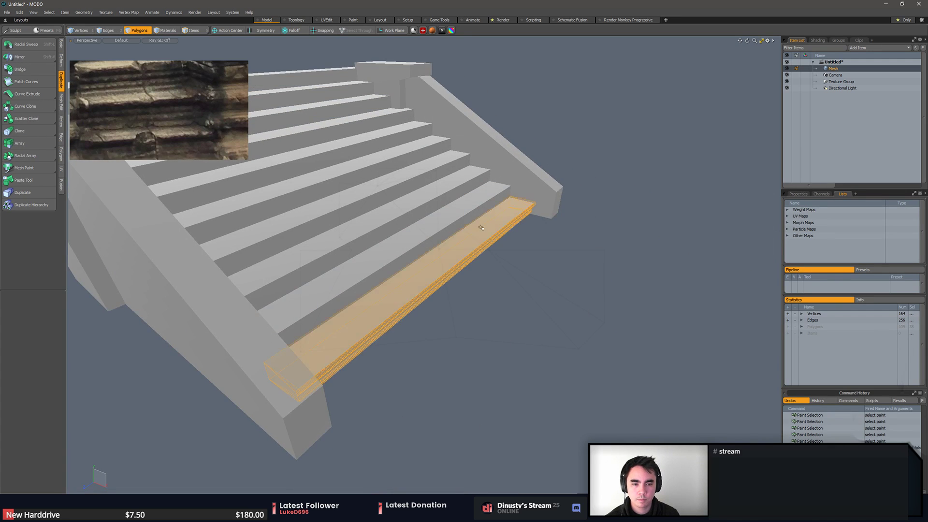
{"action": "scroll", "coordinate": [481, 228], "scroll_direction": "down", "scroll_amount": 2}
{"action": "left_click_drag", "start_coordinate": [498, 280], "coordinate": [511, 253], "text": "alt"}
{"action": "key", "text": "["}
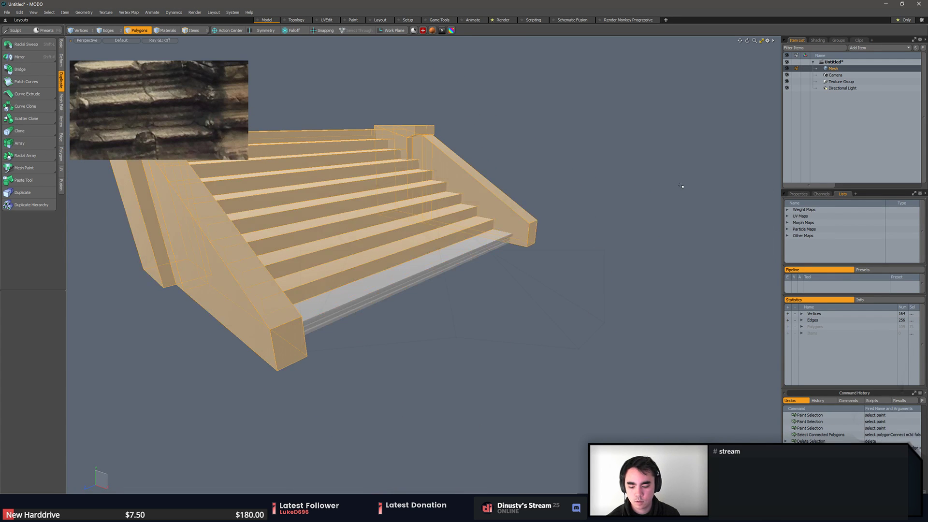
{"action": "key", "text": "Delete"}
{"action": "double_click", "coordinate": [462, 246]}
{"action": "left_click_drag", "start_coordinate": [464, 246], "coordinate": [529, 238], "text": "alt"}
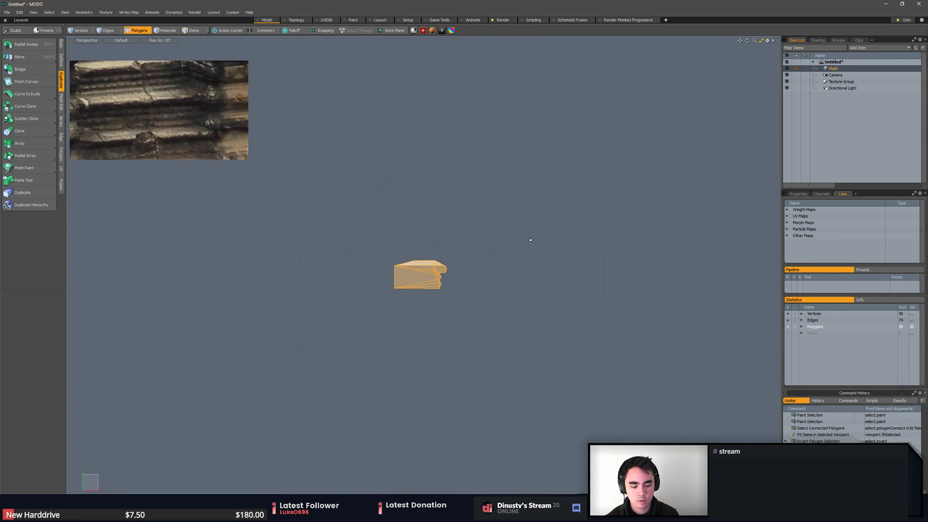
- In a front view, select the vertices of the upper small ridge in the step's profile and scale them taller vertically
{"action": "key", "text": "KP_1"}
{"action": "key", "text": "KP_2"}
{"action": "scroll", "coordinate": [529, 239], "scroll_direction": "up", "scroll_amount": 10}
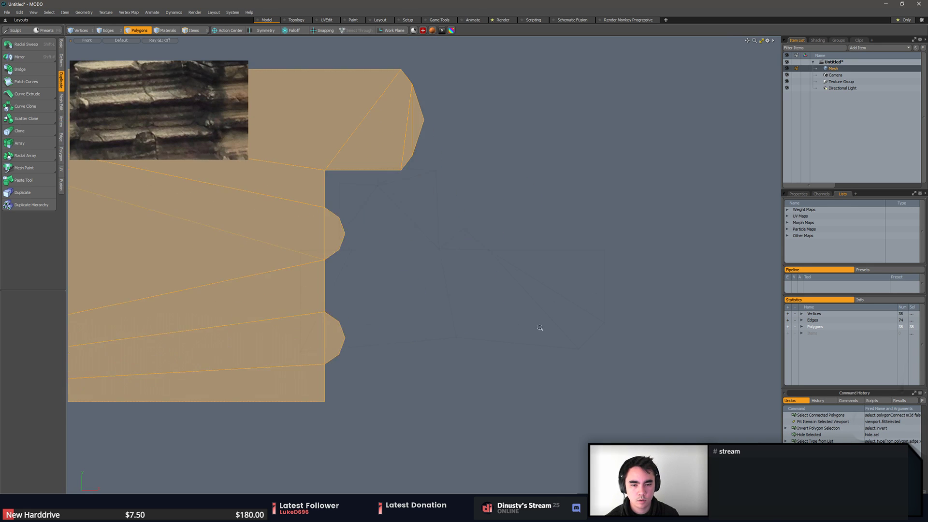
{"action": "key", "text": "1"}
{"action": "right_click_drag", "start_coordinate": [356, 206], "coordinate": [412, 207]}
{"action": "middle_click_drag", "start_coordinate": [412, 207], "coordinate": [386, 207]}
{"action": "key", "text": "r"}
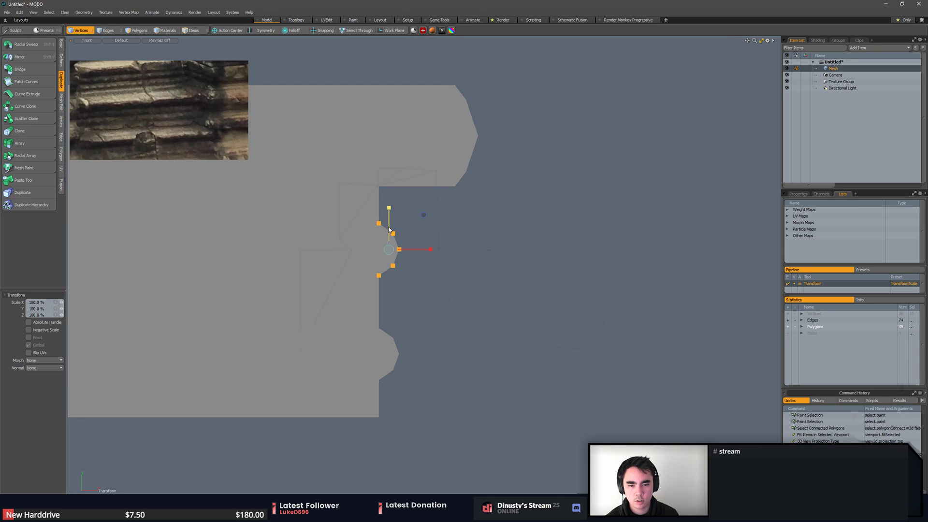
{"action": "left_click_drag", "start_coordinate": [389, 232], "coordinate": [389, 226]}
- Scale the vertices of the lower small ridge taller vertically to match the ridge above it
{"action": "mouse_move", "coordinate": [367, 313]}
{"action": "right_mouse_down"}
{"action": "mouse_move", "coordinate": [368, 352]}
{"action": "mouse_move", "coordinate": [392, 314]}
{"action": "right_mouse_up"}
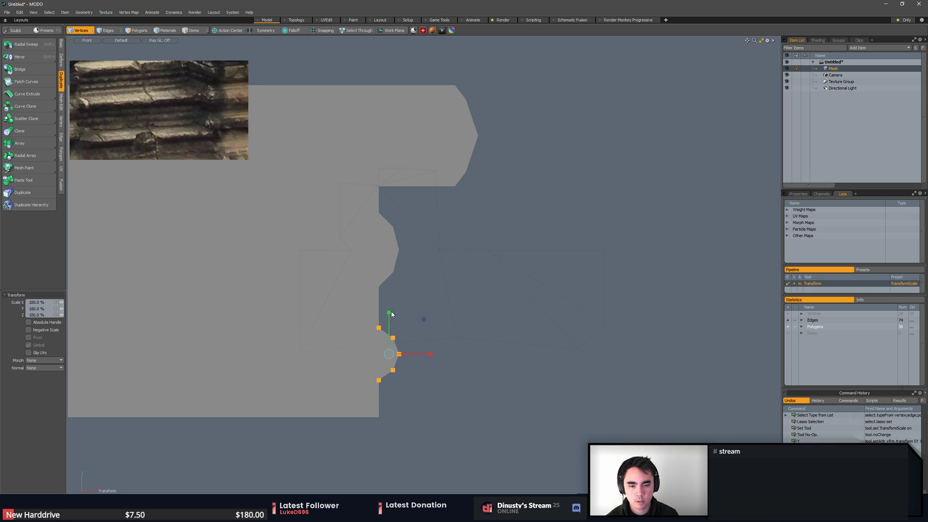
{"action": "left_click_drag", "start_coordinate": [391, 322], "coordinate": [390, 297]}
{"action": "key", "text": "ctrl+z"}
{"action": "key", "text": "space"}
{"action": "key", "text": "r"}
{"action": "key", "text": "space"}
{"action": "left_click", "coordinate": [454, 334]}
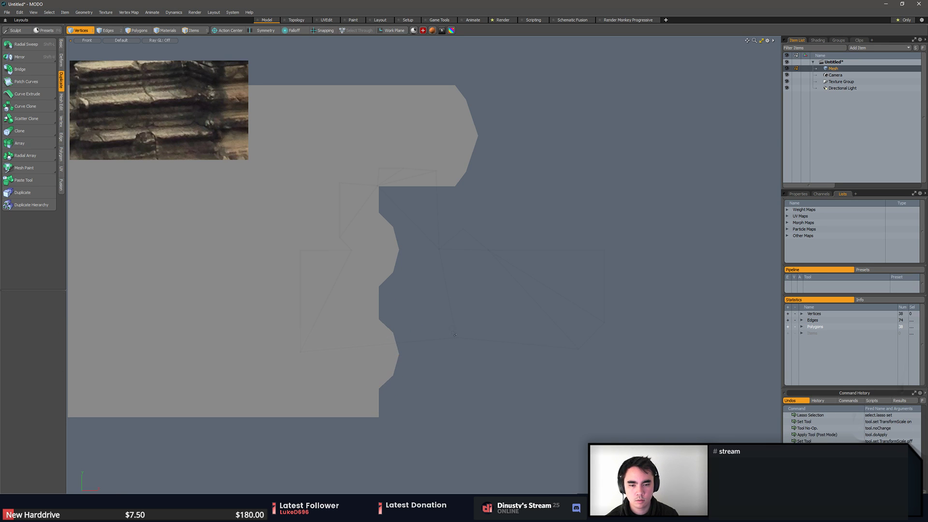
- Select the middle edges of the two small ridges along the step's front and soften their vertex normals
{"action": "key", "text": "KP_Decimal"}
{"action": "left_click_drag", "start_coordinate": [468, 331], "coordinate": [312, 304], "text": "alt"}
{"action": "key", "text": "2"}
{"action": "left_click", "coordinate": [314, 269]}
{"action": "left_click", "coordinate": [320, 342], "text": "shift"}
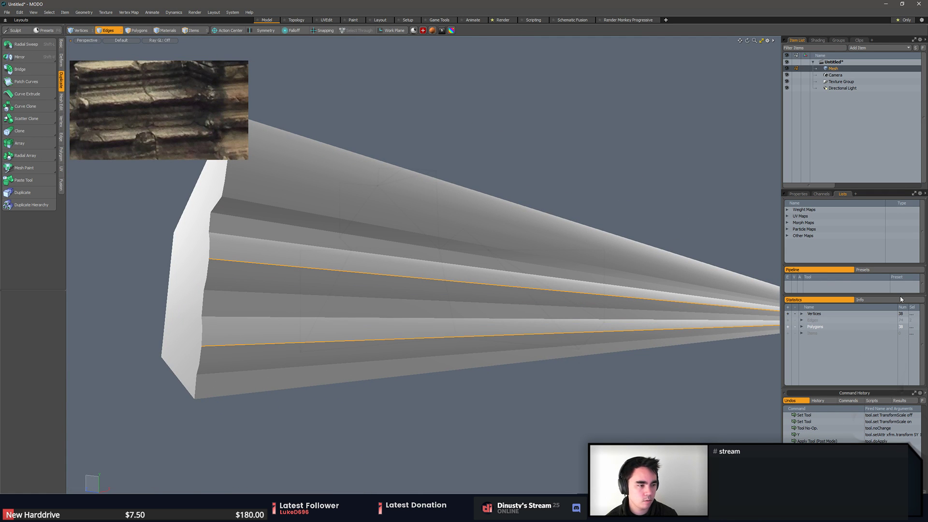
{"action": "left_click", "coordinate": [522, 162]}
{"action": "left_click_drag", "start_coordinate": [522, 162], "coordinate": [362, 249], "text": "alt"}
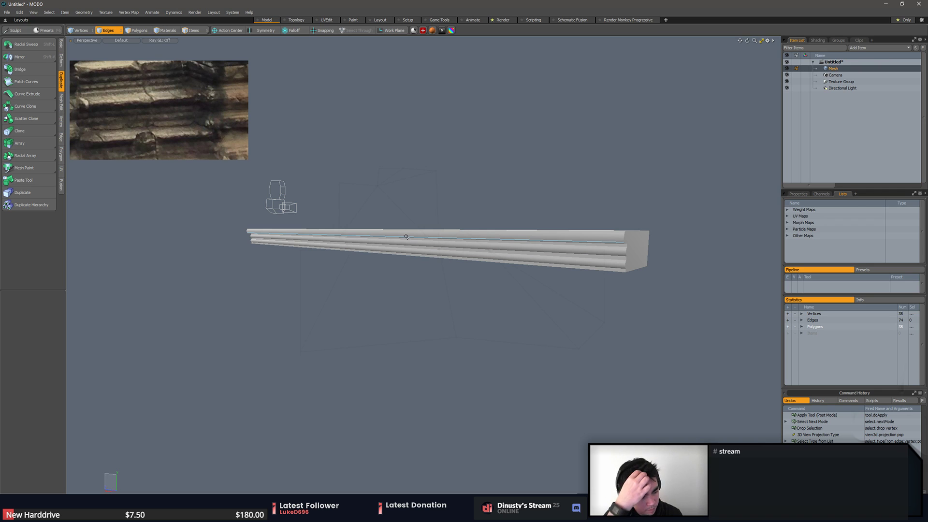
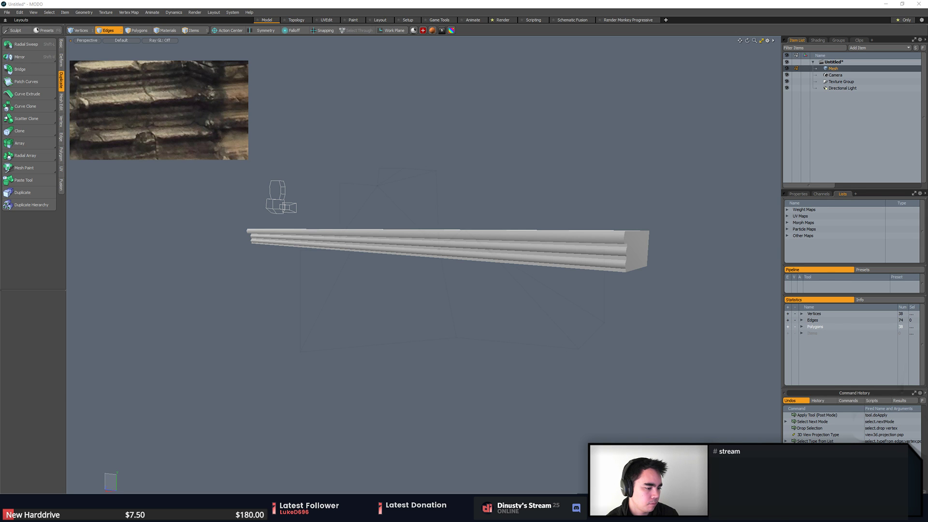
- Unhide the rest of the staircase around the ridged step
{"action": "left_click_drag", "start_coordinate": [596, 320], "coordinate": [609, 345], "text": "alt"}
{"action": "key", "text": "3"}
{"action": "double_click", "coordinate": [461, 216]}
{"action": "left_click", "coordinate": [608, 344]}
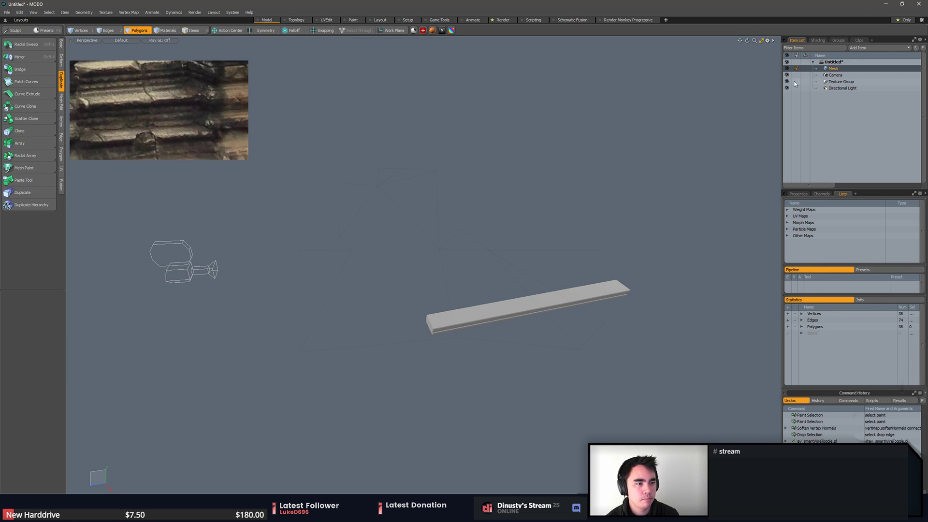
{"action": "key", "text": "h"}
{"action": "key", "text": "u"}
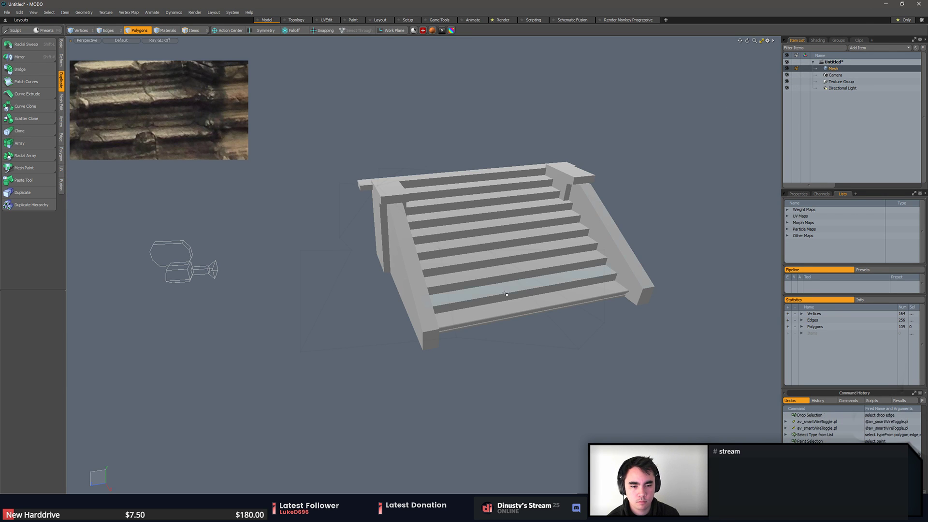
- Cut the bottom ridged step out of the staircase mesh and paste it into a new mesh item
{"action": "left_click", "coordinate": [504, 294]}
{"action": "key", "text": "]"}
{"action": "left_click_drag", "start_coordinate": [504, 294], "coordinate": [520, 317], "text": "alt"}
{"action": "key", "text": "h"}
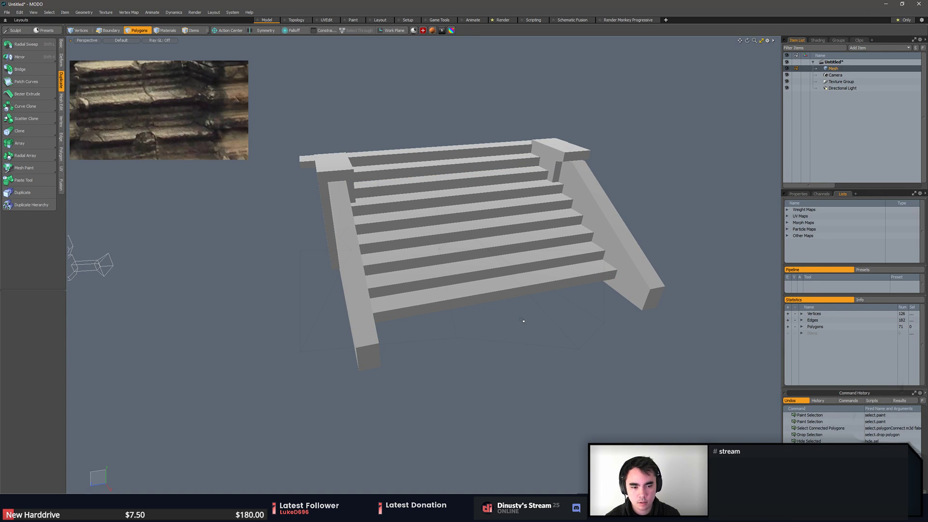
{"action": "key", "text": "n"}
{"action": "key", "text": "ctrl+v"}
{"action": "left_click", "coordinate": [556, 336]}
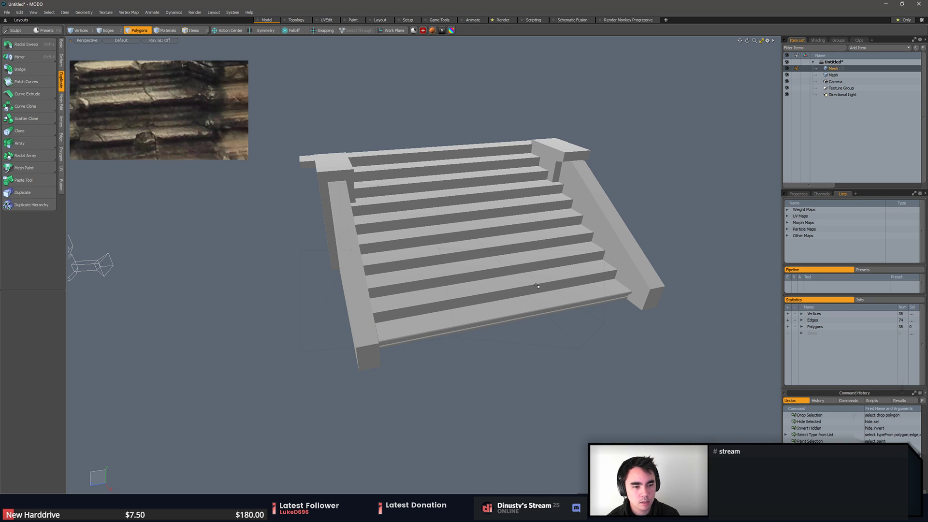
- Toggle the visibility of the two mesh items to check that the ridged step is separate from the staircase
{"action": "left_click_drag", "start_coordinate": [559, 296], "coordinate": [512, 310], "text": "alt+shift"}
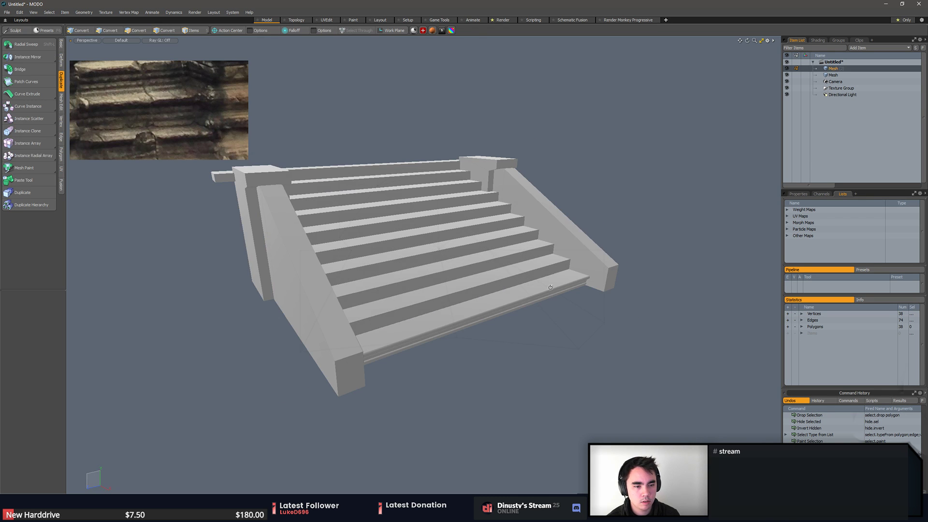
{"action": "left_click", "coordinate": [787, 75]}
{"action": "left_click", "coordinate": [787, 75]}
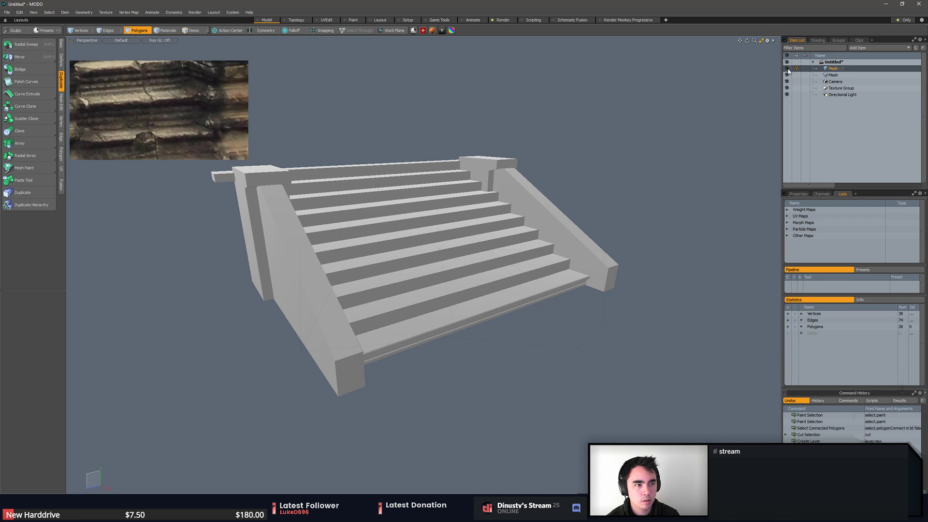
{"action": "left_click", "coordinate": [840, 76]}
{"action": "left_click", "coordinate": [786, 70]}
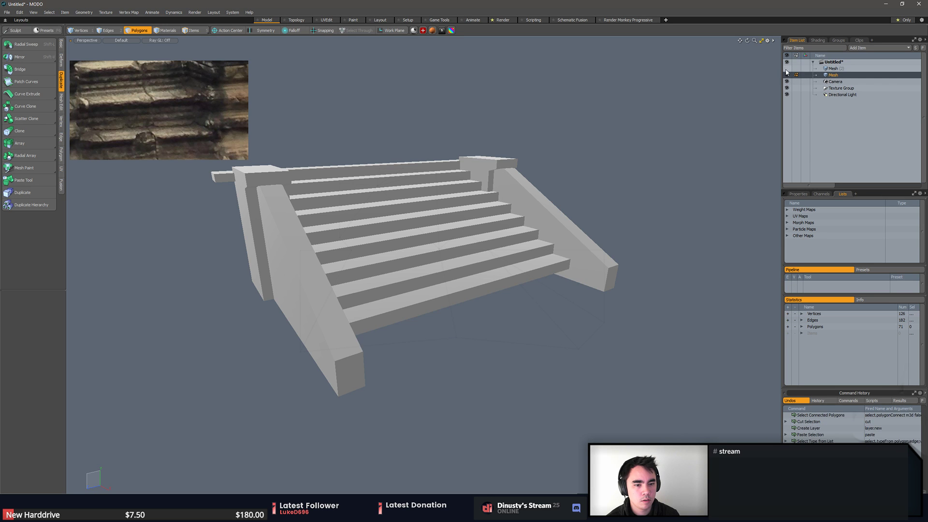
{"action": "left_click", "coordinate": [787, 69]}
{"action": "left_click", "coordinate": [787, 69]}
{"action": "left_click", "coordinate": [787, 70]}
- Examine the staircase up close and from a distance, and compare it with another part of the stone reference picture
{"action": "scroll", "coordinate": [691, 188], "scroll_direction": "up", "scroll_amount": 3}
{"action": "left_click_drag", "start_coordinate": [691, 189], "coordinate": [666, 174], "text": "alt"}
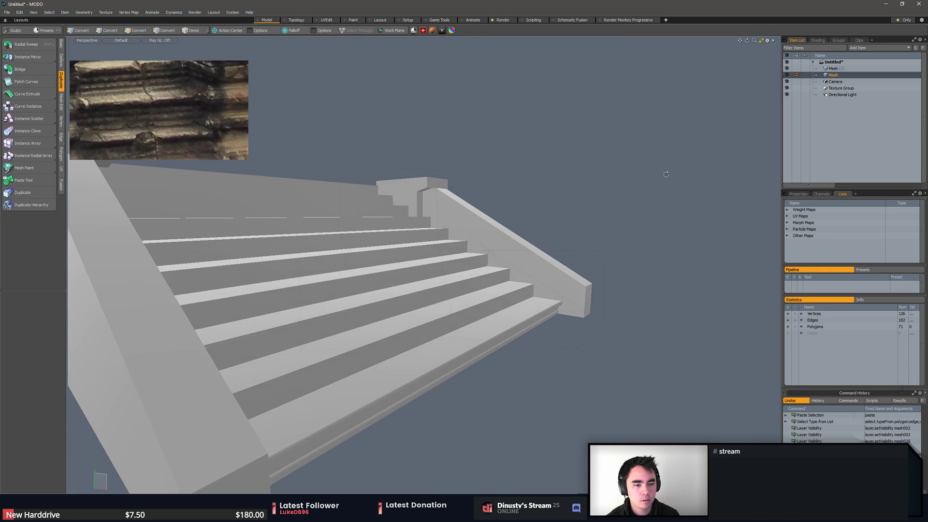
{"action": "left_click", "coordinate": [498, 306]}
{"action": "left_click_drag", "start_coordinate": [498, 307], "coordinate": [580, 242], "text": "alt"}
{"action": "left_click", "coordinate": [636, 226]}
{"action": "scroll", "coordinate": [672, 251], "scroll_direction": "down", "scroll_amount": 3}
{"action": "left_click_drag", "start_coordinate": [637, 226], "coordinate": [605, 336], "text": "alt"}
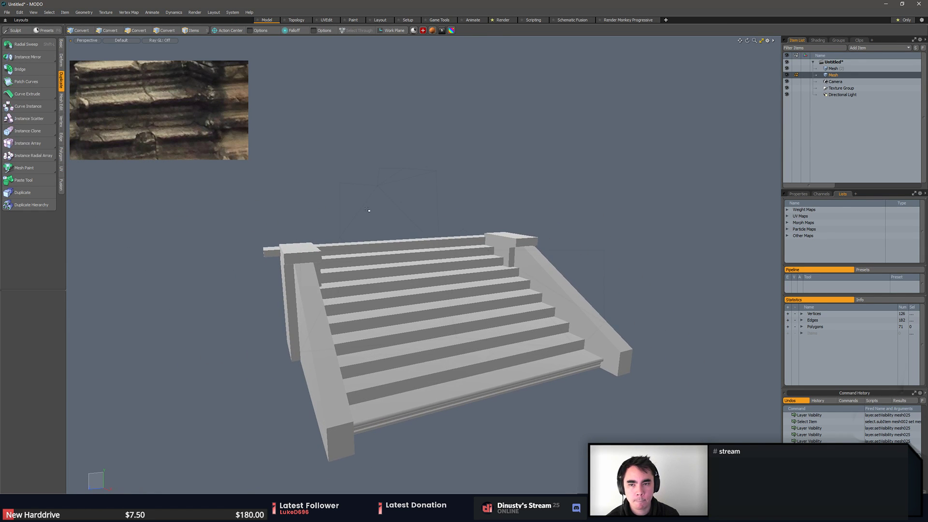
{"action": "middle_click_drag", "start_coordinate": [141, 100], "coordinate": [173, 112]}
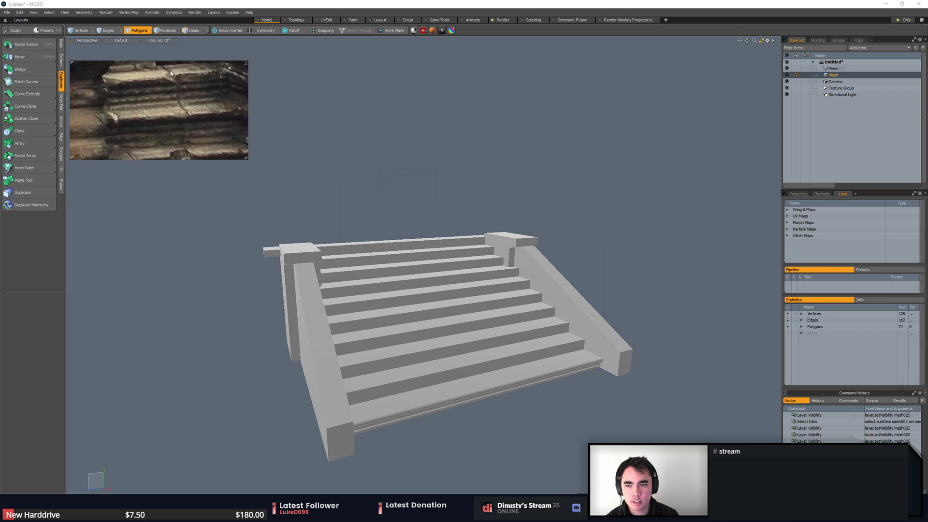
{"action": "left_click", "coordinate": [533, 164]}
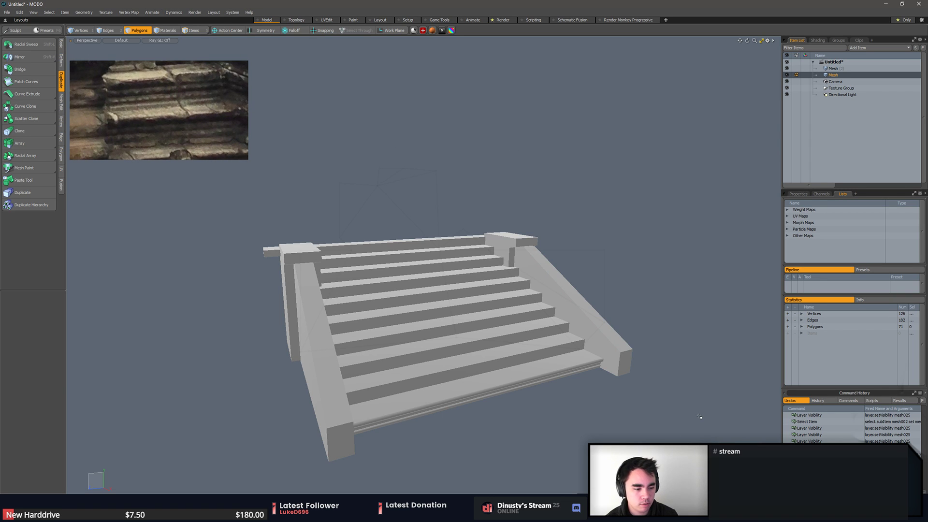
- Select the whole bottom ridged step and scale it down along its length into a short central block
{"action": "double_click", "coordinate": [497, 386]}
{"action": "mouse_move", "coordinate": [497, 386]}
{"action": "left_mouse_down", "text": "alt"}
{"action": "mouse_move", "coordinate": [504, 415]}
{"action": "mouse_move", "coordinate": [534, 383]}
{"action": "mouse_move", "coordinate": [530, 365]}
{"action": "mouse_move", "coordinate": [505, 376]}
{"action": "left_mouse_up", "text": "alt"}
{"action": "scroll", "coordinate": [516, 404], "scroll_direction": "up", "scroll_amount": 3}
{"action": "key", "text": "r"}
{"action": "key", "text": "r"}
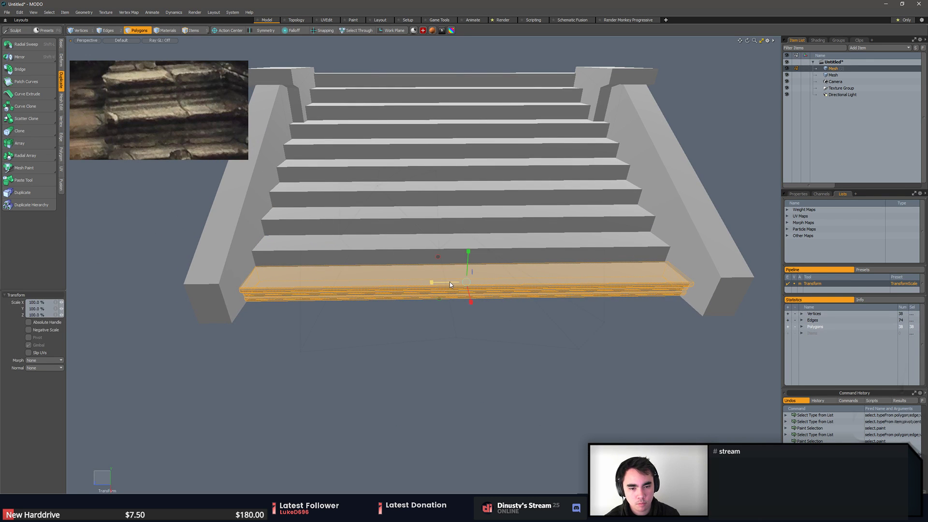
{"action": "left_click_drag", "start_coordinate": [435, 282], "coordinate": [545, 338]}
{"action": "key", "text": "space"}
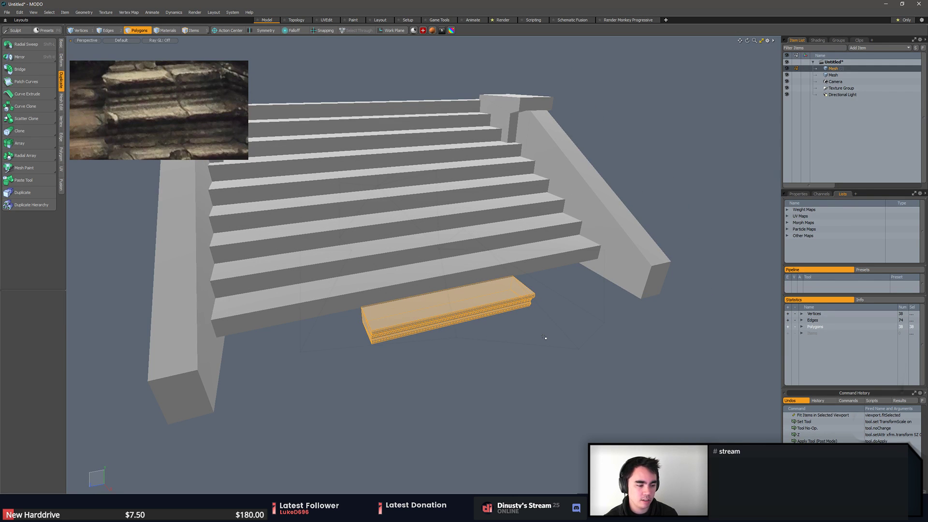
- Export the shortened ridged step's mesh layer, choosing a different file format from the default MODO Scene
{"action": "right_click", "coordinate": [831, 69]}
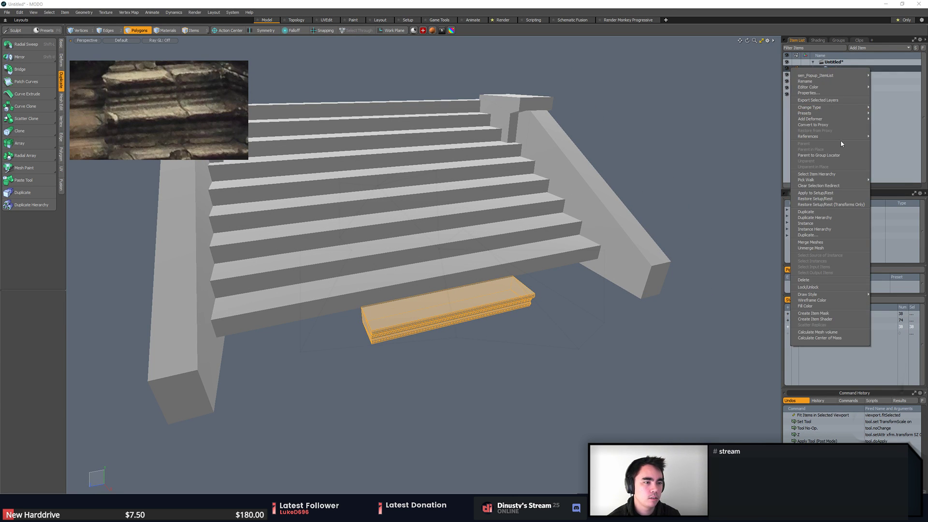
{"action": "left_click", "coordinate": [827, 99]}
{"action": "left_click", "coordinate": [320, 208]}
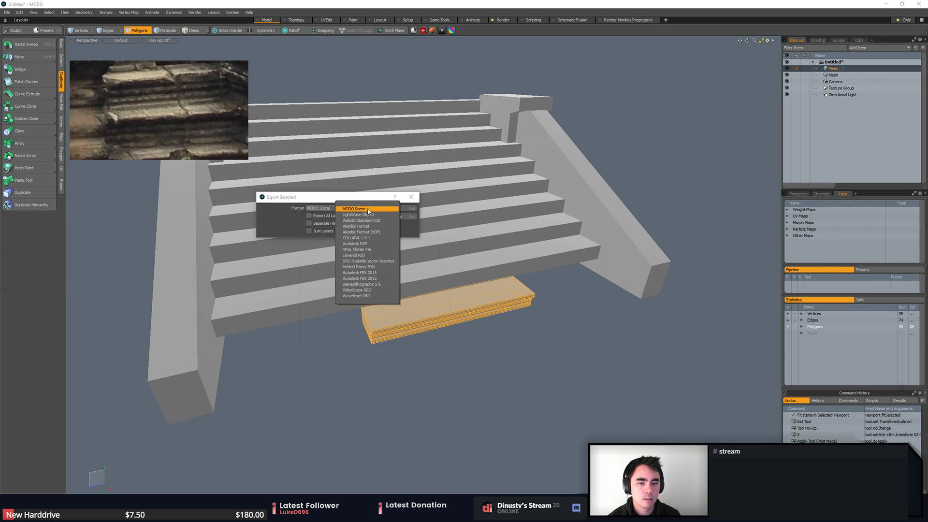
{"action": "left_click", "coordinate": [363, 284]}
{"action": "left_click", "coordinate": [410, 208]}
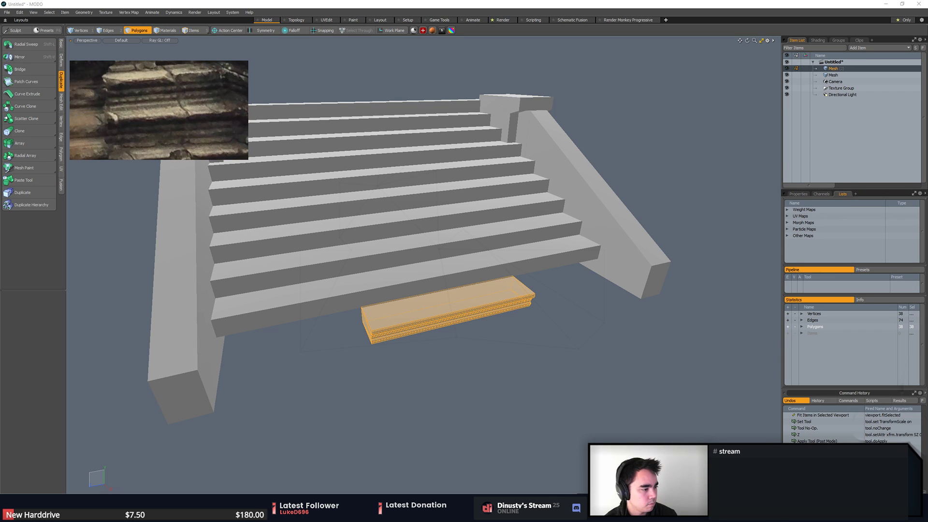
{"action": "double_click", "coordinate": [613, 221]}
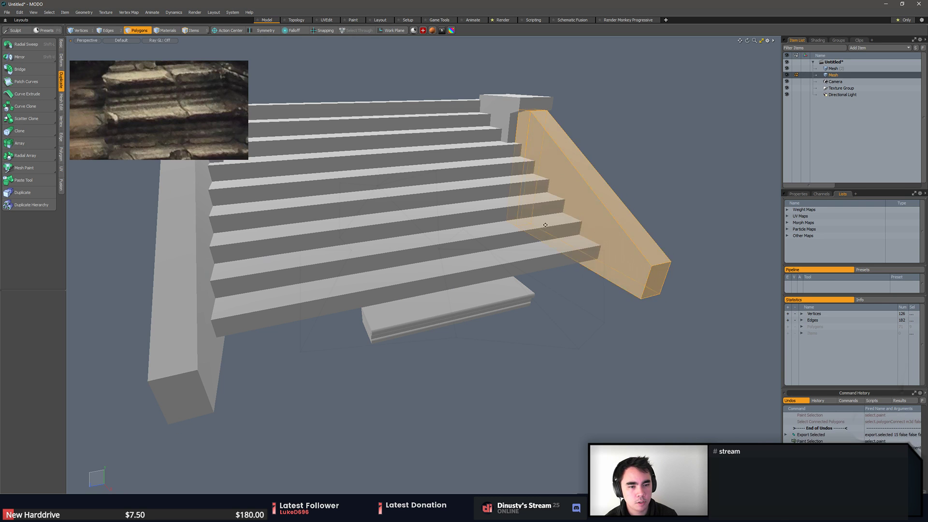
{"action": "left_click_drag", "start_coordinate": [546, 225], "coordinate": [599, 254], "text": "alt+shift"}
{"action": "left_click", "coordinate": [660, 170]}
{"action": "double_click", "coordinate": [633, 212]}
{"action": "left_click", "coordinate": [665, 105]}
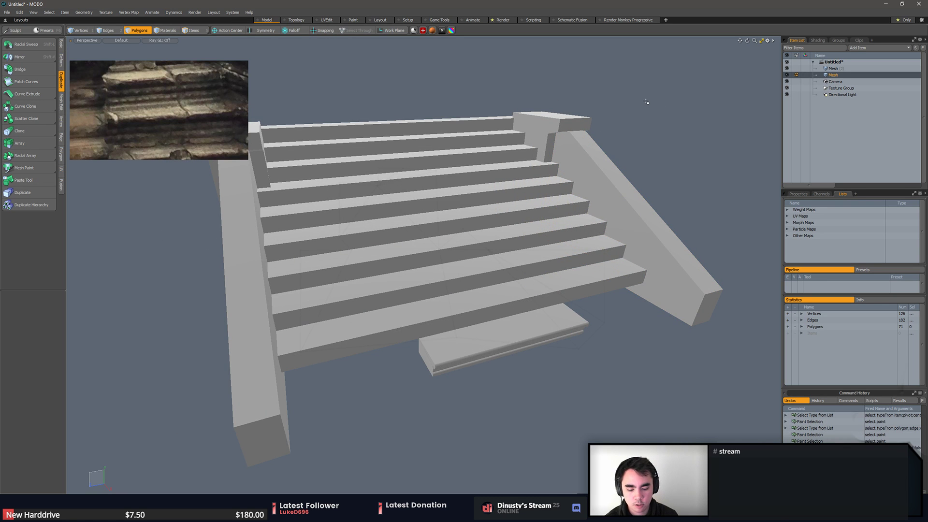
{"action": "key", "text": "]"}
{"action": "left_click_drag", "start_coordinate": [668, 144], "coordinate": [669, 172], "text": "alt"}
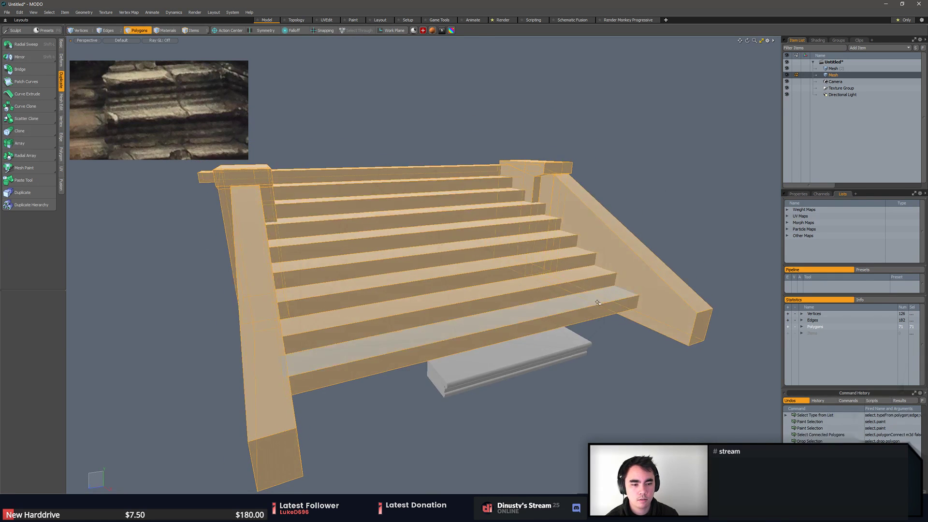
- Copy and paste the lowest plain step block, and move the copy down 191 mm with snapping to sit below the original
{"action": "left_click_drag", "start_coordinate": [598, 299], "coordinate": [547, 314]}
{"action": "scroll", "coordinate": [594, 290], "scroll_direction": "up", "scroll_amount": 3}
{"action": "key", "text": "ctrl+c"}
{"action": "key", "text": "ctrl+v"}
{"action": "key", "text": "w"}
{"action": "key", "text": "x"}
{"action": "left_click", "coordinate": [590, 287]}
{"action": "key", "text": "x"}
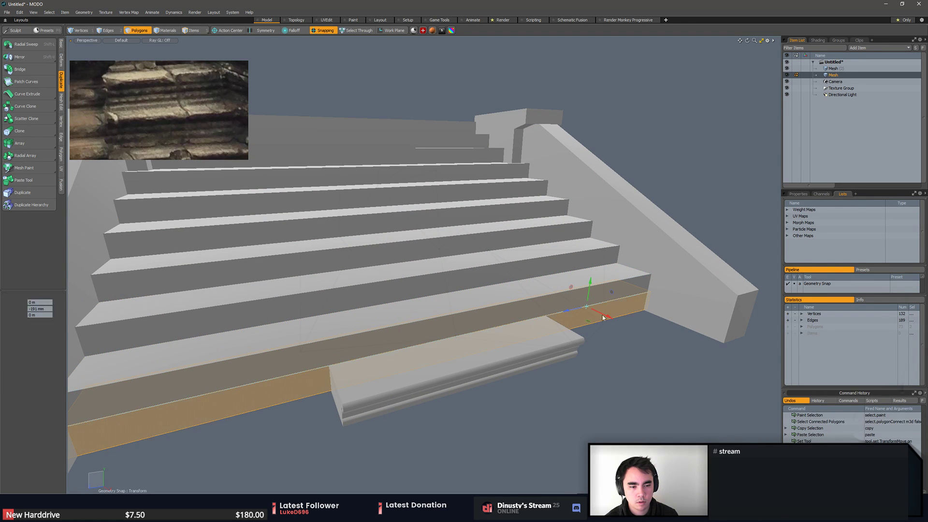
- Move the copied plain block outward along X and snap it in line with the short ridged step's front
{"action": "left_click_drag", "start_coordinate": [610, 319], "coordinate": [650, 335]}
{"action": "left_click_drag", "start_coordinate": [633, 356], "coordinate": [668, 332], "text": "alt"}
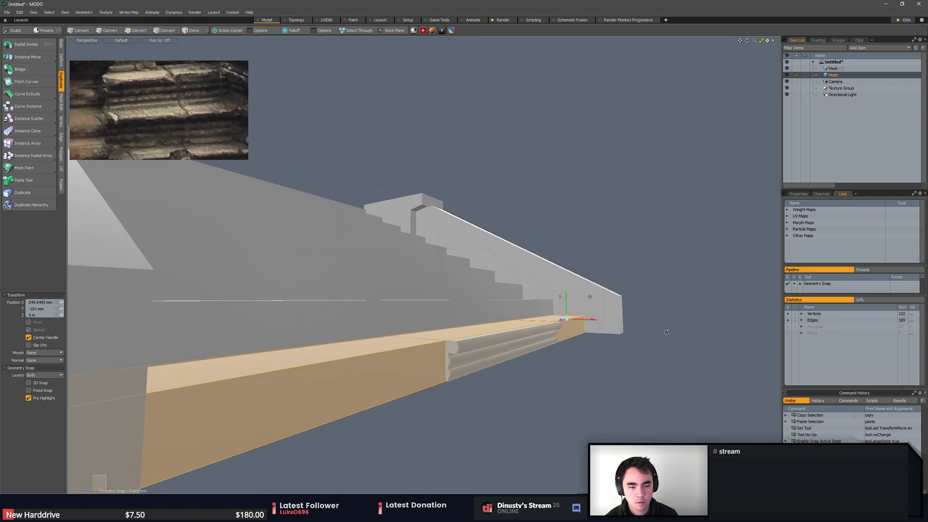
{"action": "key", "text": "x"}
{"action": "left_click", "coordinate": [427, 387]}
{"action": "left_click_drag", "start_coordinate": [428, 387], "coordinate": [445, 385]}
{"action": "key", "text": "space"}
{"action": "left_click", "coordinate": [532, 396]}
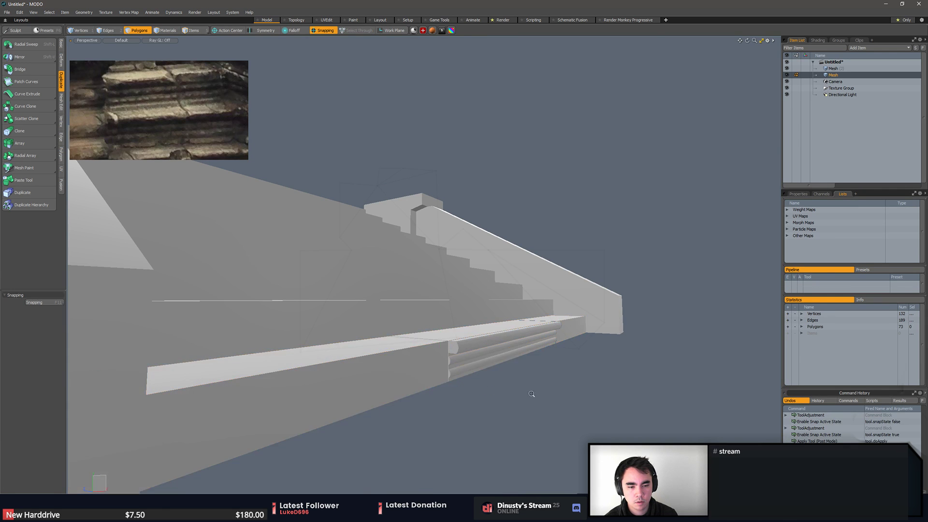
- Check what the short ridged block's mesh layer contains by selecting and then deselecting all its polygons
{"action": "left_click_drag", "start_coordinate": [533, 396], "coordinate": [483, 402], "text": "alt"}
{"action": "double_click", "coordinate": [475, 388]}
{"action": "key", "text": "5"}
{"action": "left_click", "coordinate": [477, 386]}
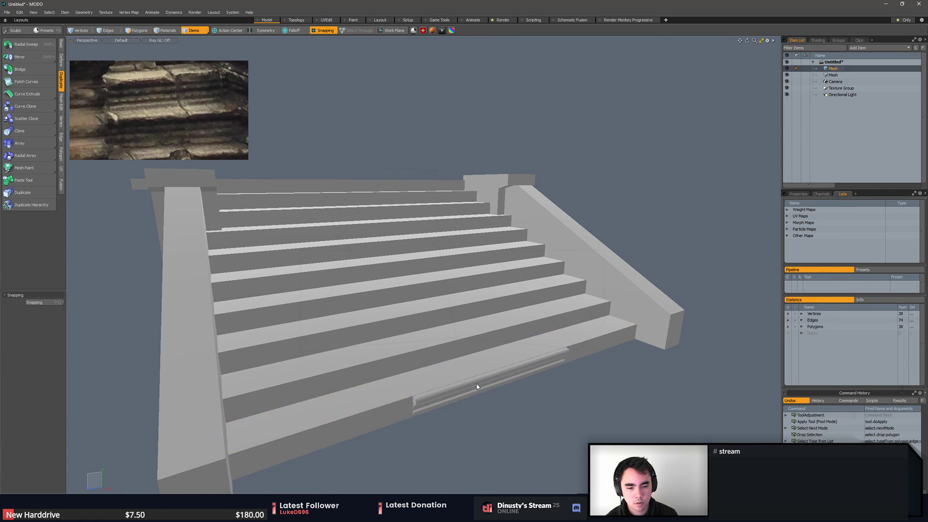
{"action": "key", "text": "3"}
{"action": "key", "text": "5"}
{"action": "left_click", "coordinate": [667, 225]}
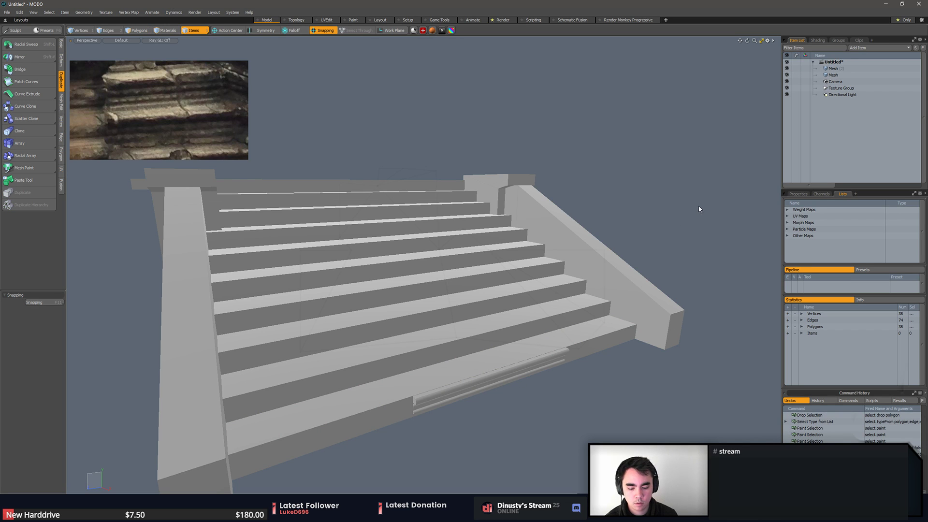
{"action": "key", "text": "3"}
{"action": "key", "text": "bracketright"}
{"action": "left_click", "coordinate": [840, 70]}
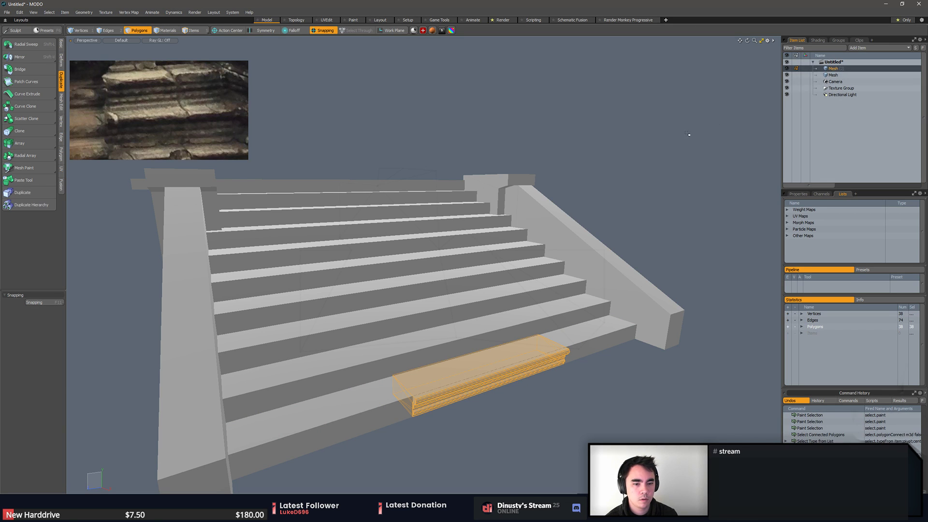
{"action": "left_click", "coordinate": [688, 135]}
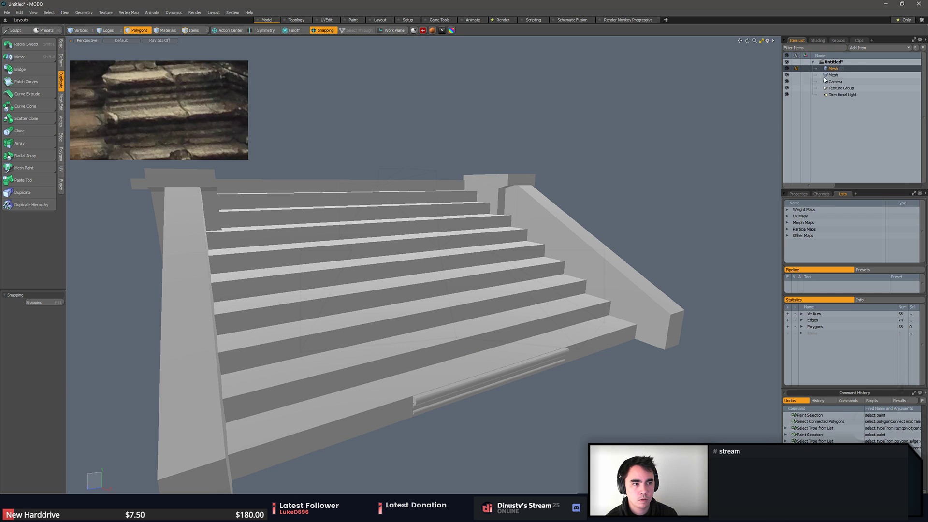
- Make the staircase's mesh layer active and select all of its polygons
{"action": "left_click", "coordinate": [840, 74]}
{"action": "left_click", "coordinate": [504, 237]}
{"action": "left_click", "coordinate": [605, 224]}
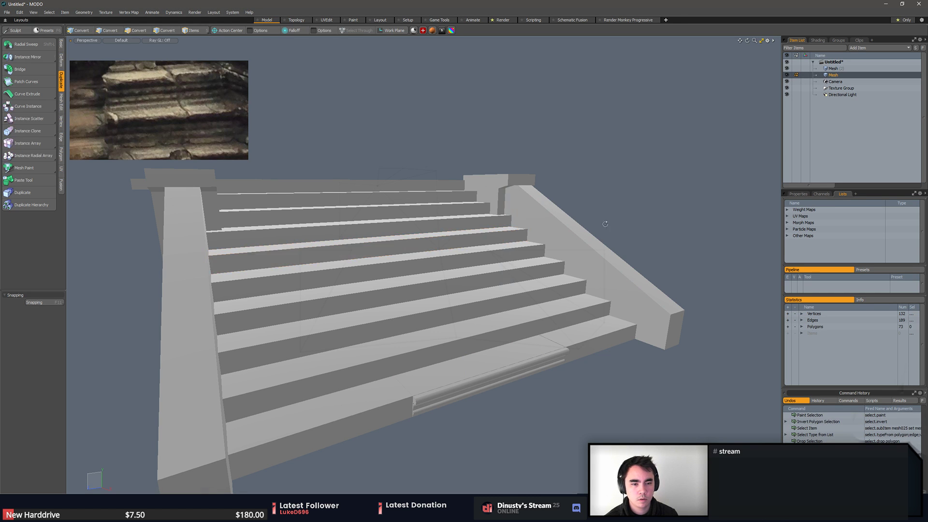
{"action": "scroll", "coordinate": [611, 263], "scroll_direction": "down", "scroll_amount": 3}
{"action": "left_click_drag", "start_coordinate": [604, 223], "coordinate": [614, 275], "text": "alt"}
{"action": "key", "text": "bracketleft"}
- Switch to item selection and export the staircase's mesh layer on its own with Export Selected Layers
{"action": "right_click", "coordinate": [843, 76]}
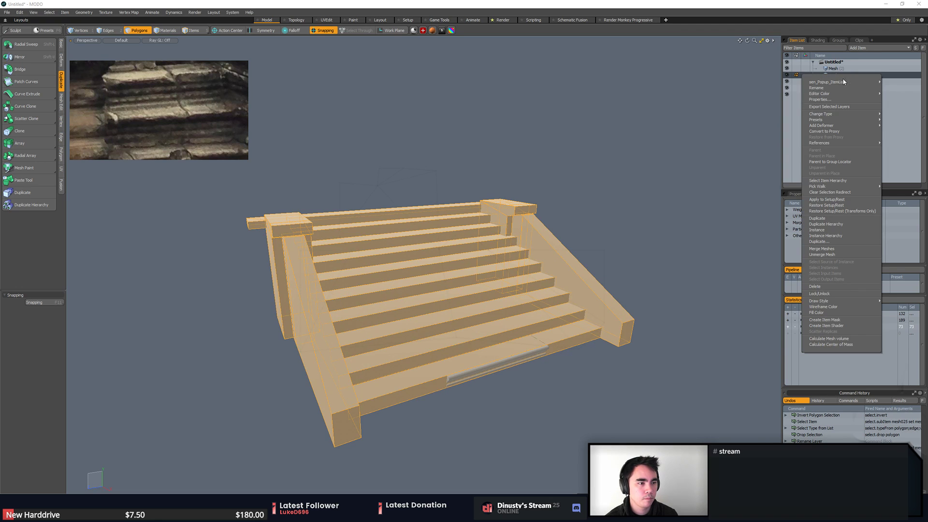
{"action": "left_click", "coordinate": [856, 108]}
{"action": "left_click", "coordinate": [394, 208]}
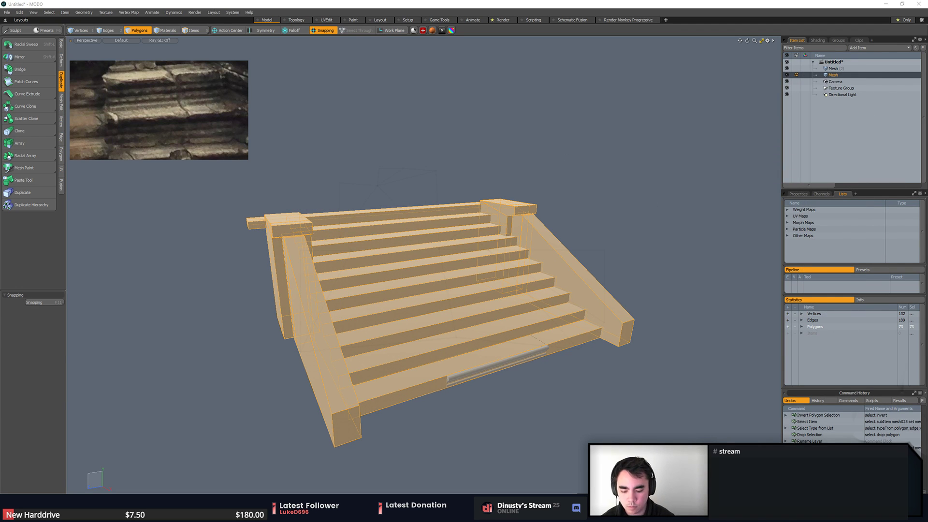
{"action": "key", "text": "5"}
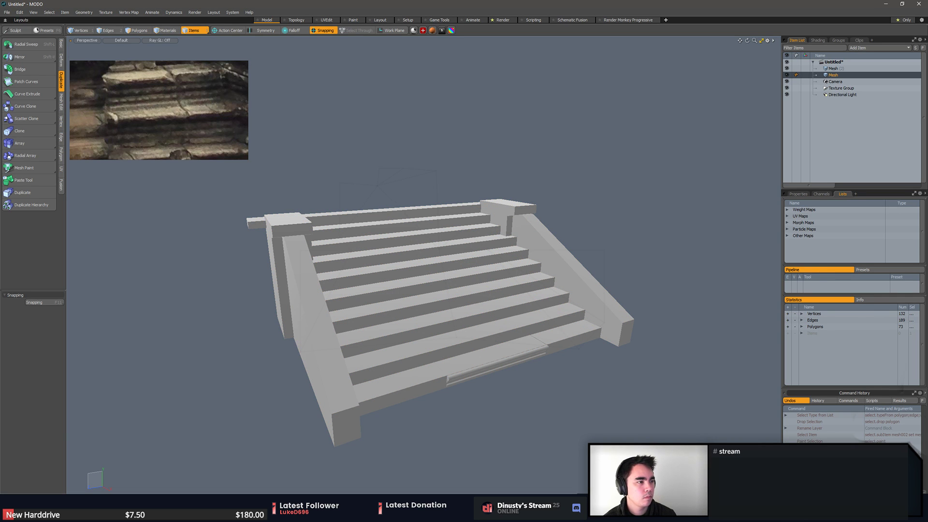
{"action": "right_click", "coordinate": [842, 78]}
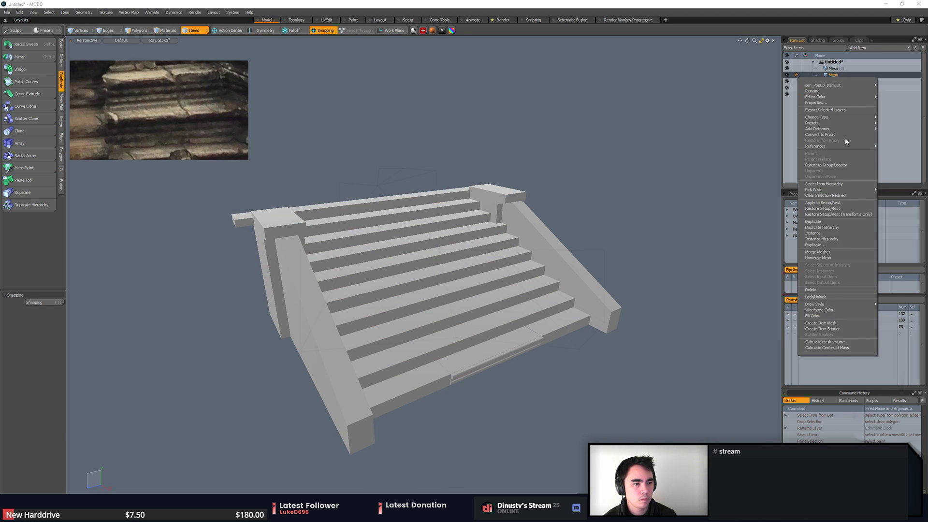
{"action": "left_click", "coordinate": [845, 111]}
{"action": "left_click", "coordinate": [408, 210]}
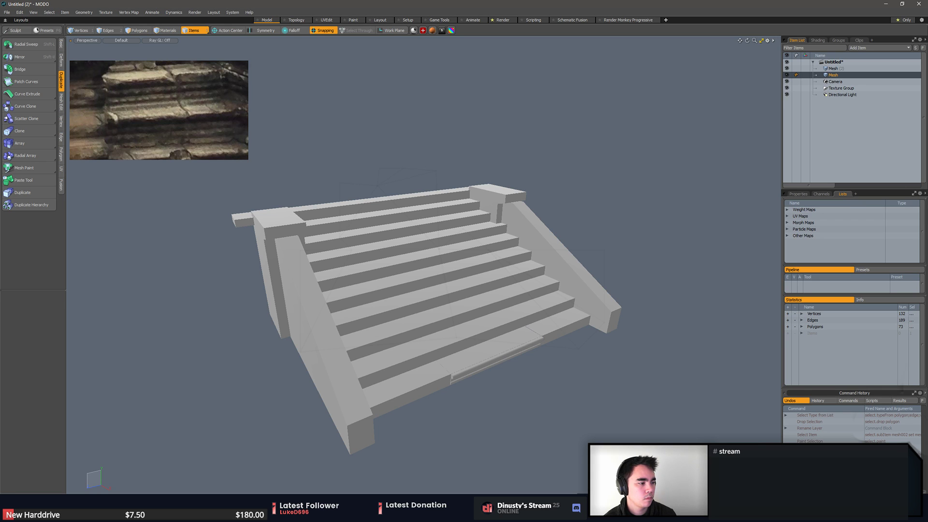
{"action": "left_click", "coordinate": [663, 309]}
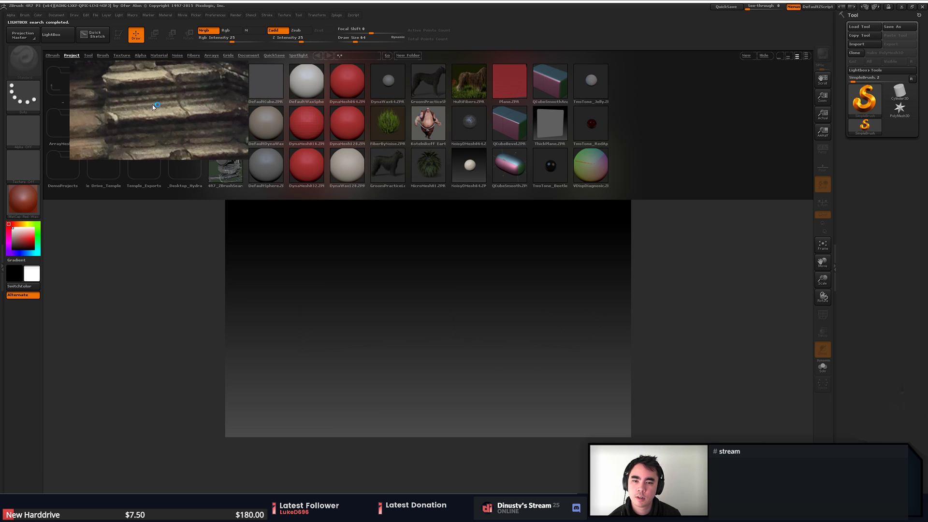
- Switch back to MODO and delete all polygons of the short ridged block at the foot of the stairs
{"action": "key", "text": "alt+Tab"}
{"action": "left_click_drag", "start_coordinate": [405, 249], "coordinate": [467, 196], "text": "alt"}
{"action": "left_click", "coordinate": [515, 312]}
{"action": "key", "text": "3"}
{"action": "double_click", "coordinate": [516, 310]}
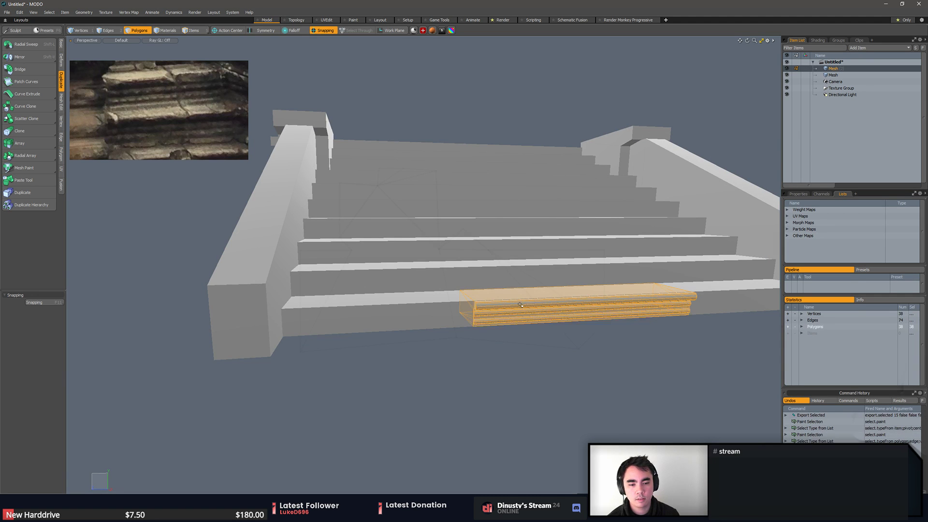
{"action": "key", "text": "Delete"}
- Make the staircase's mesh layer active again for polygon editing and clear the polygon selection
{"action": "left_click_drag", "start_coordinate": [617, 360], "coordinate": [645, 325], "text": "alt"}
{"action": "key", "text": "ctrl+3"}
{"action": "left_click", "coordinate": [664, 352]}
{"action": "key", "text": "ctrl+3"}
{"action": "left_click", "coordinate": [670, 348]}
{"action": "key", "text": "5"}
{"action": "left_click", "coordinate": [414, 277]}
{"action": "key", "text": "3"}
{"action": "double_click", "coordinate": [421, 266]}
{"action": "left_click", "coordinate": [623, 337]}
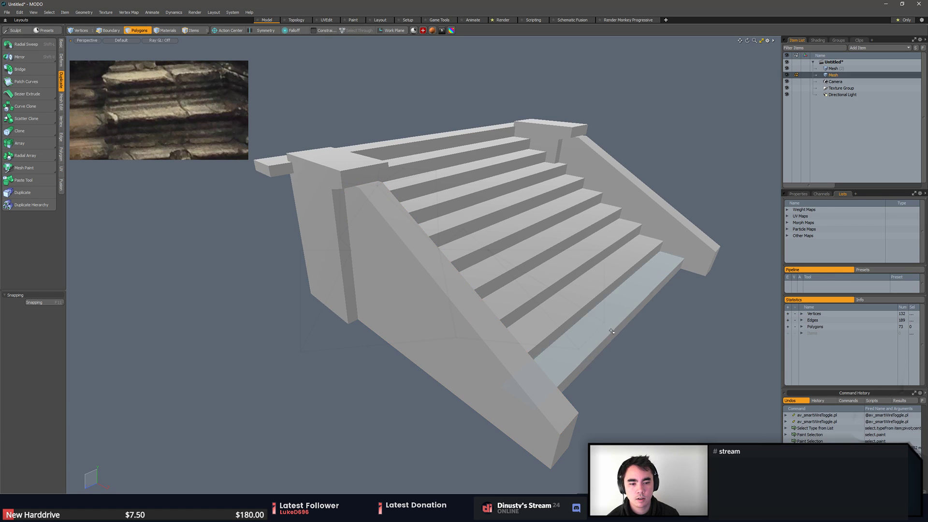
- Set the viewport's RayGL preview to Full with the vertex overlay hidden, and inspect the near side wall's edges
{"action": "key", "text": "ctrl+3"}
{"action": "left_click", "coordinate": [685, 361]}
{"action": "left_click_drag", "start_coordinate": [677, 359], "coordinate": [605, 332], "text": "alt"}
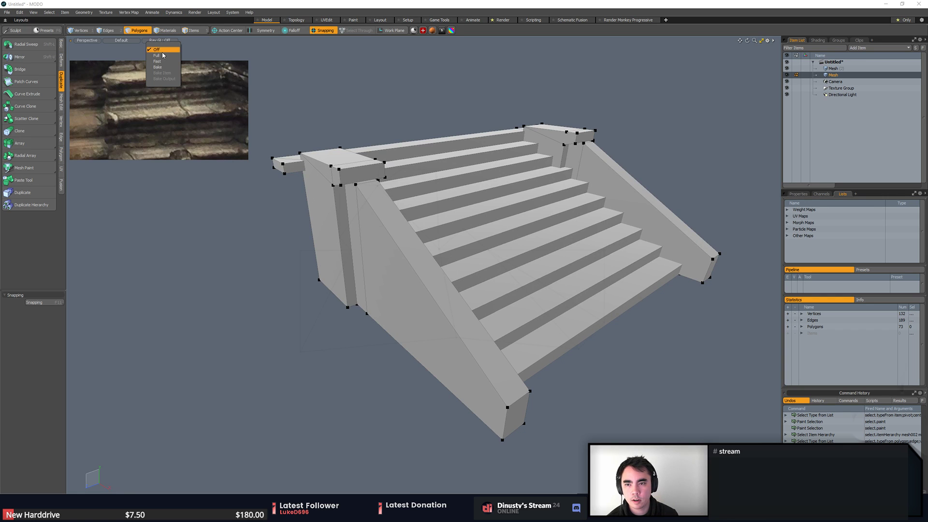
{"action": "left_click", "coordinate": [163, 55]}
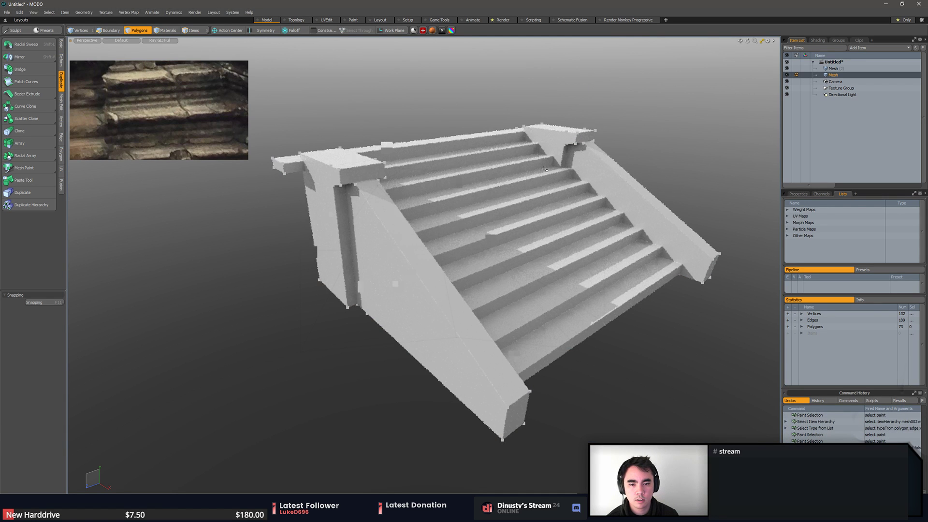
{"action": "key", "text": "ctrl+3"}
{"action": "left_click", "coordinate": [467, 238]}
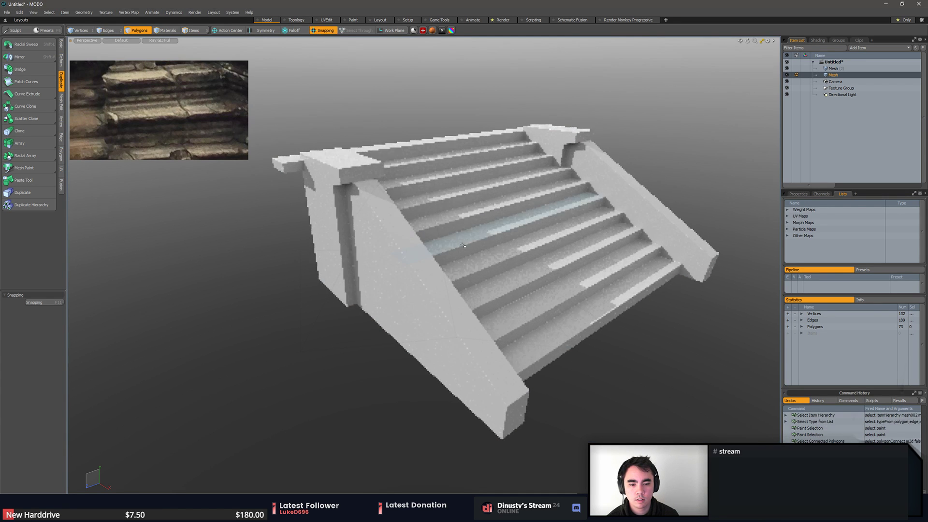
{"action": "scroll", "coordinate": [463, 246], "scroll_direction": "up", "scroll_amount": 4}
{"action": "left_click_drag", "start_coordinate": [464, 261], "coordinate": [424, 207], "text": "alt"}
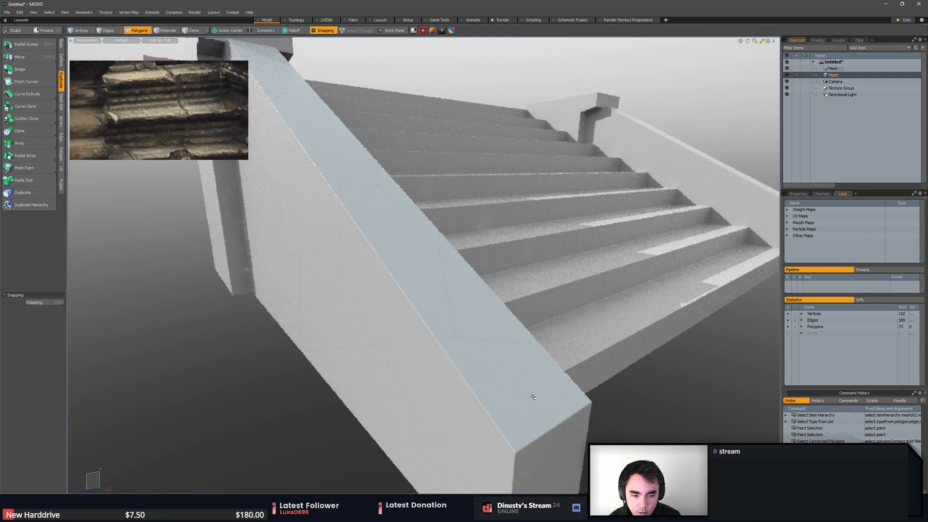
{"action": "mouse_move", "coordinate": [533, 397]}
{"action": "left_mouse_down", "text": "alt"}
{"action": "mouse_move", "coordinate": [530, 366]}
{"action": "mouse_move", "coordinate": [573, 383]}
{"action": "left_mouse_up", "text": "alt"}
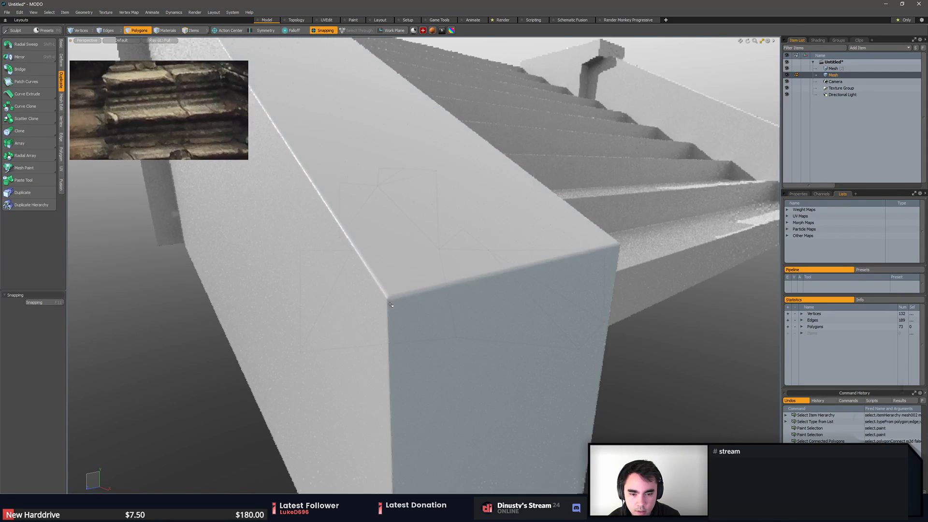
{"action": "left_click_drag", "start_coordinate": [457, 286], "coordinate": [488, 326], "text": "ctrl+alt"}
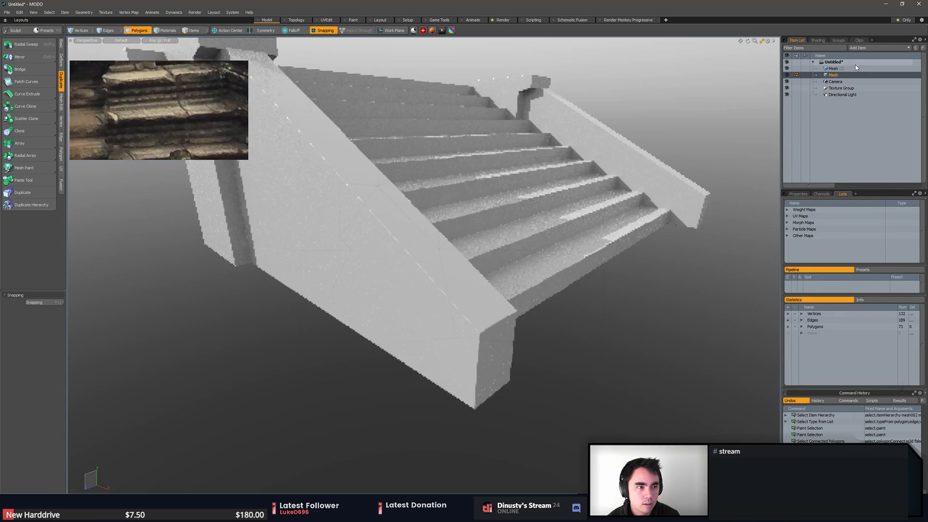
- Examine the Base Shader's effect and its additional properties in the shader tree
{"action": "left_click", "coordinate": [818, 40]}
{"action": "left_click", "coordinate": [787, 90]}
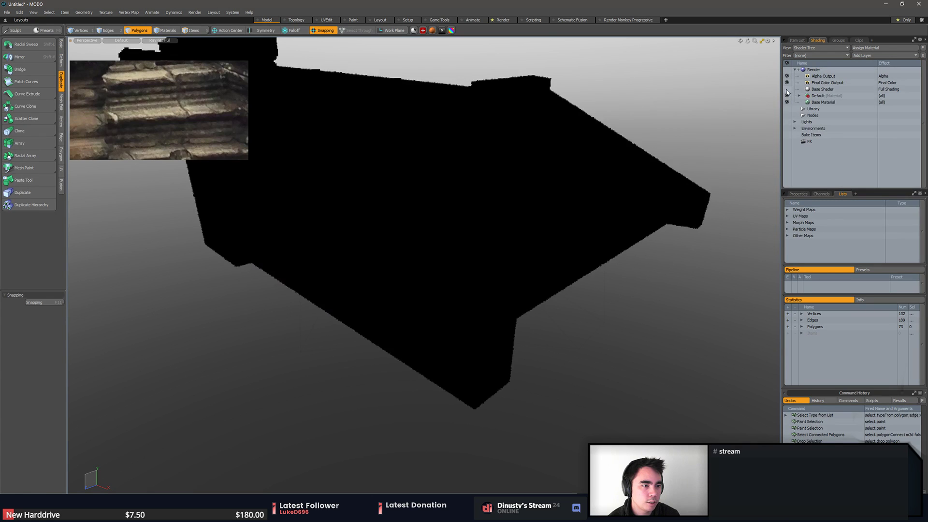
{"action": "left_click", "coordinate": [787, 90]}
{"action": "left_click", "coordinate": [822, 89]}
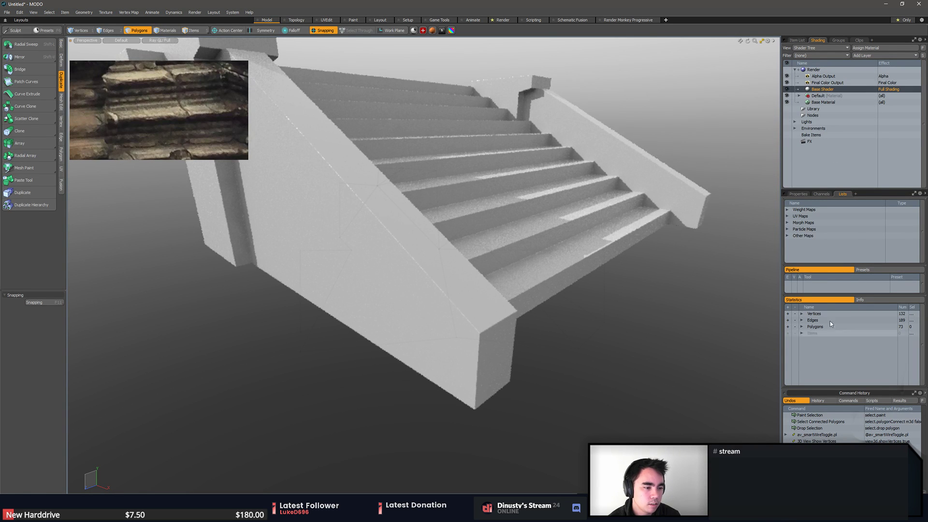
{"action": "left_click", "coordinate": [798, 195]}
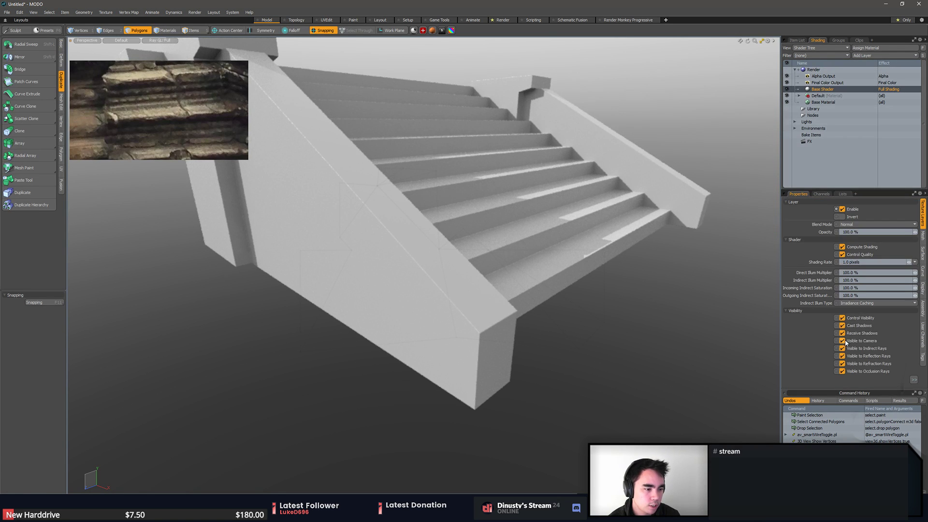
{"action": "left_click", "coordinate": [916, 380]}
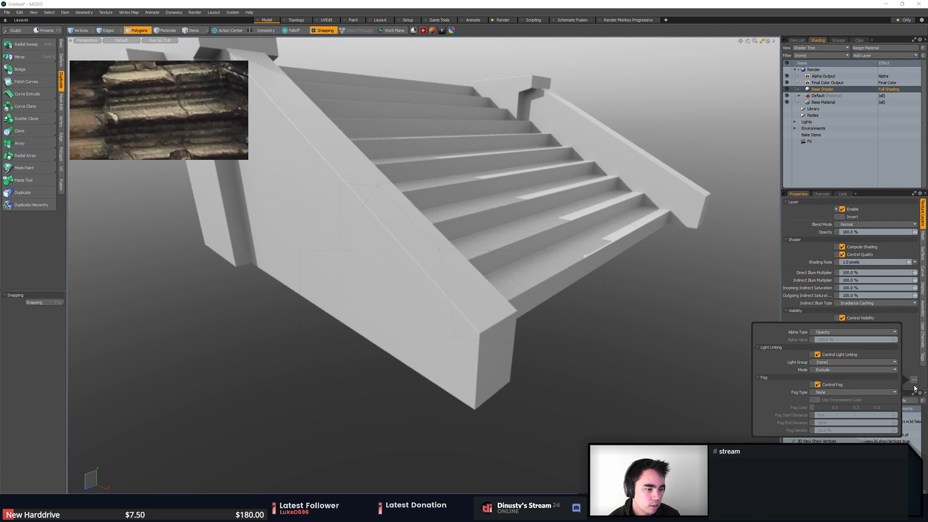
- Increase the Default material's Rounded Edge Width to about 20 mm
{"action": "left_click", "coordinate": [801, 96]}
{"action": "left_click", "coordinate": [823, 103]}
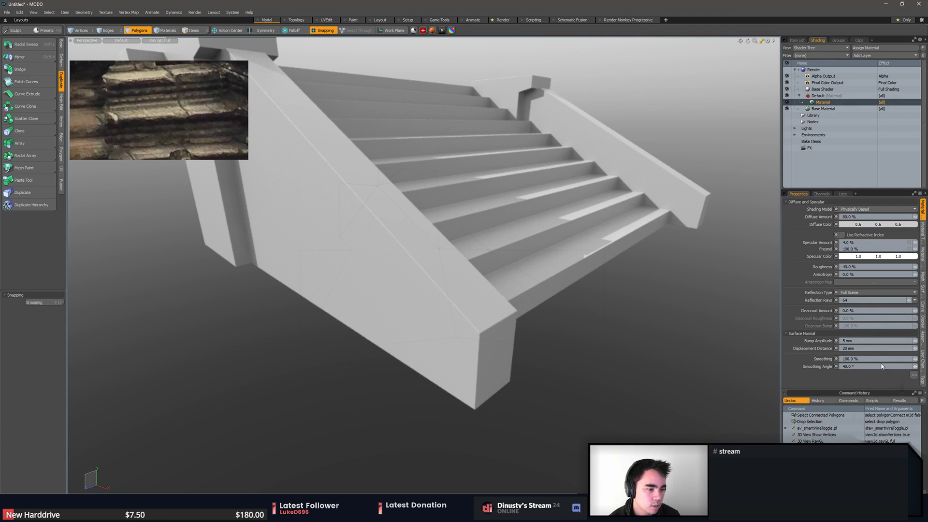
{"action": "left_click", "coordinate": [914, 376]}
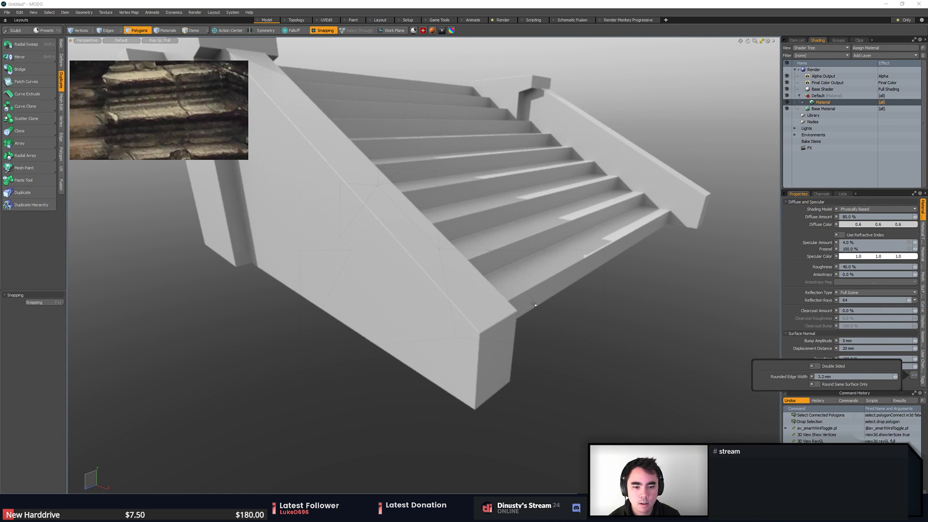
{"action": "left_click_drag", "start_coordinate": [896, 376], "coordinate": [898, 376]}
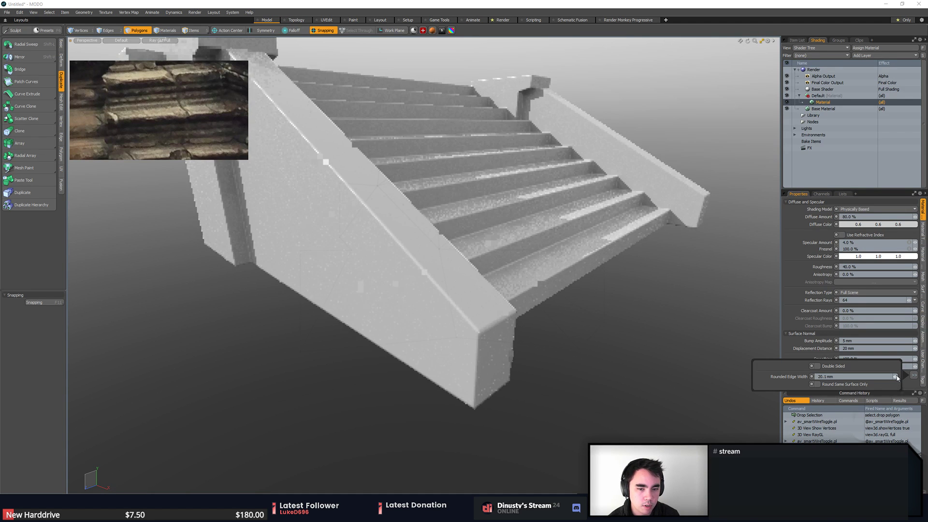
- Inspect the rounded edges on the steps and side walls from several angles, both close up and from afar
{"action": "mouse_move", "coordinate": [576, 353]}
{"action": "left_mouse_down", "text": "alt"}
{"action": "mouse_move", "coordinate": [550, 356]}
{"action": "mouse_move", "coordinate": [385, 140]}
{"action": "mouse_move", "coordinate": [206, 319]}
{"action": "left_mouse_up", "text": "alt"}
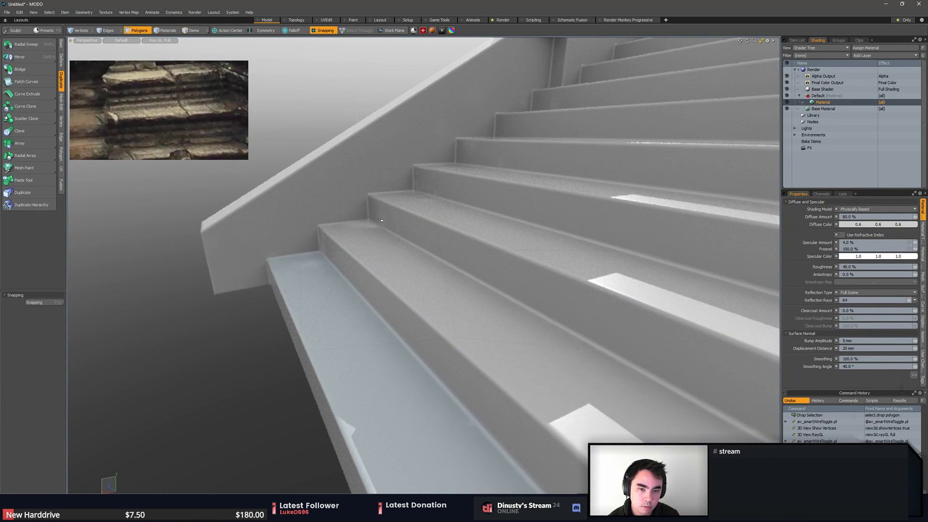
{"action": "left_click_drag", "start_coordinate": [529, 330], "coordinate": [479, 268], "text": "ctrl+alt"}
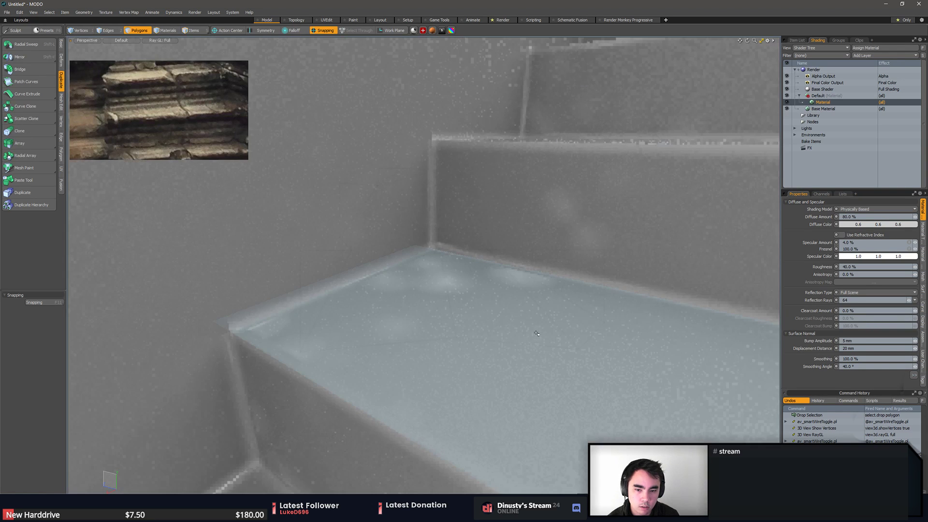
{"action": "left_click_drag", "start_coordinate": [455, 327], "coordinate": [488, 339], "text": "ctrl+alt"}
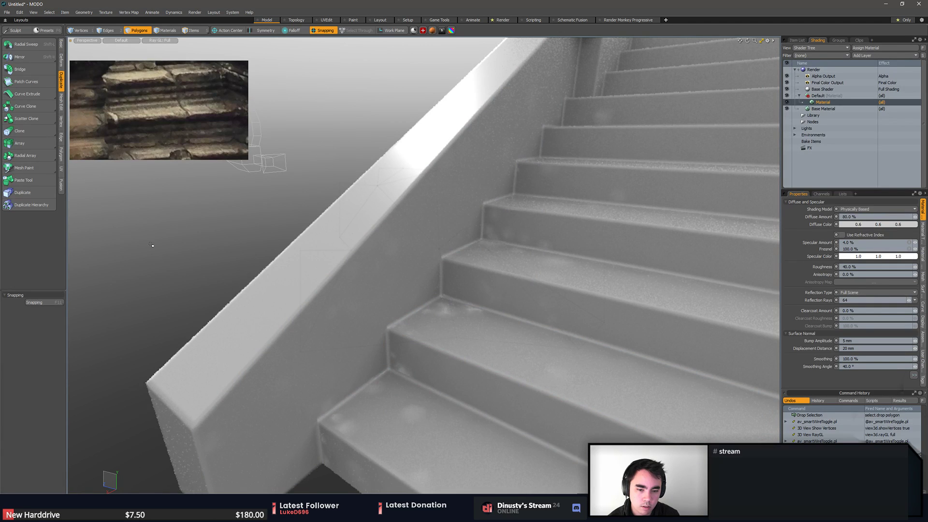
{"action": "left_click_drag", "start_coordinate": [263, 290], "coordinate": [474, 309], "text": "alt"}
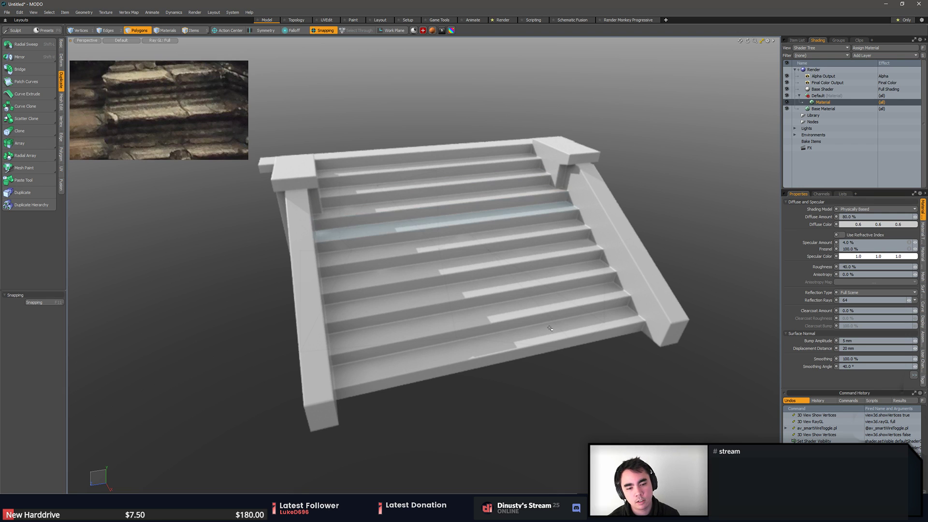
{"action": "left_click_drag", "start_coordinate": [550, 328], "coordinate": [605, 320], "text": "alt"}
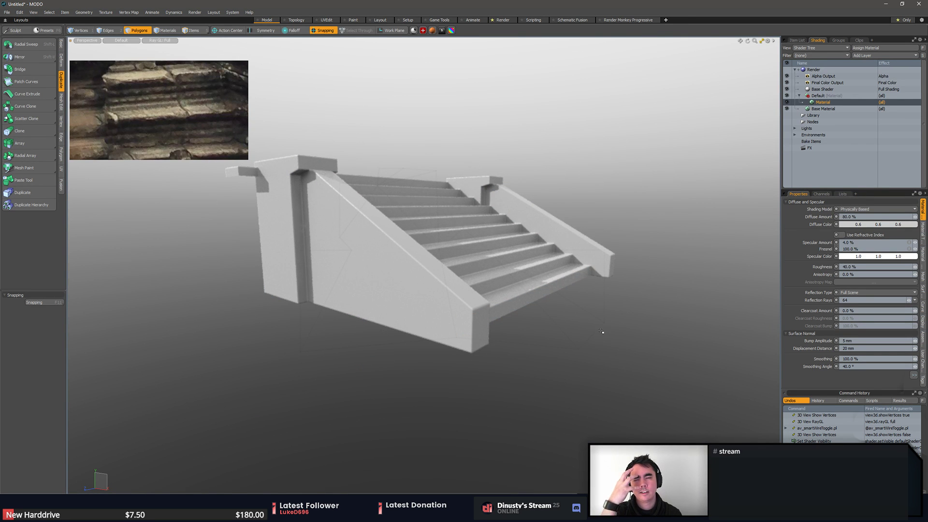
{"action": "left_click_drag", "start_coordinate": [536, 333], "coordinate": [464, 344], "text": "alt"}
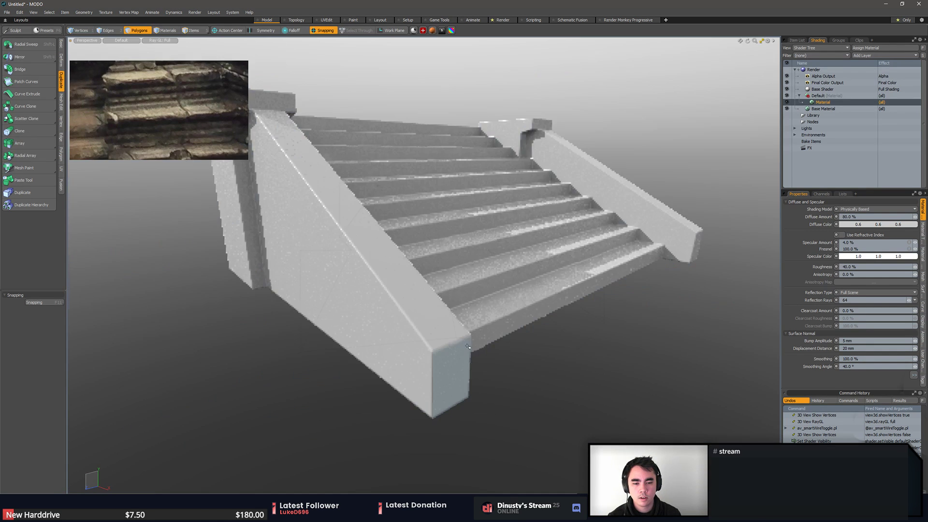
{"action": "left_click_drag", "start_coordinate": [527, 355], "coordinate": [554, 357], "text": "alt"}
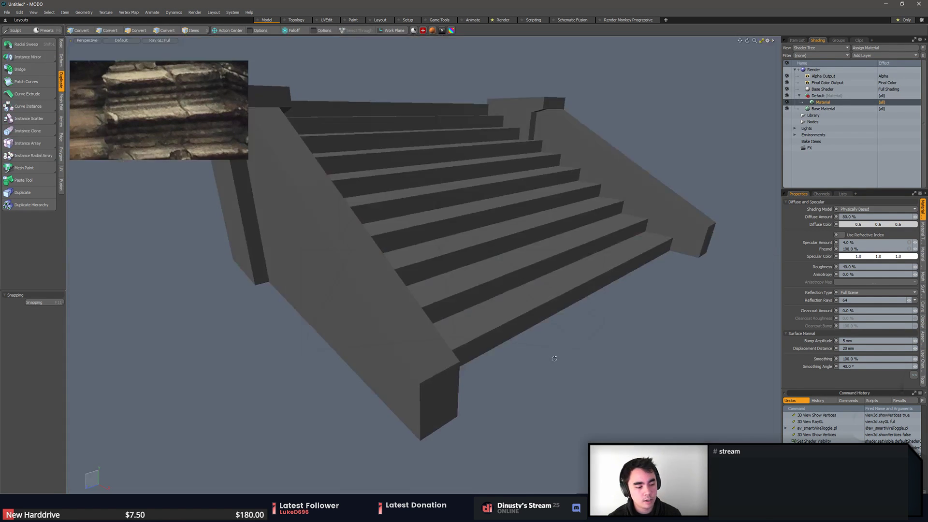
- Review the material's Rounded Edge settings and the staircase's rounded edges, and turn off the viewport's RayGL preview
{"action": "left_click", "coordinate": [914, 376]}
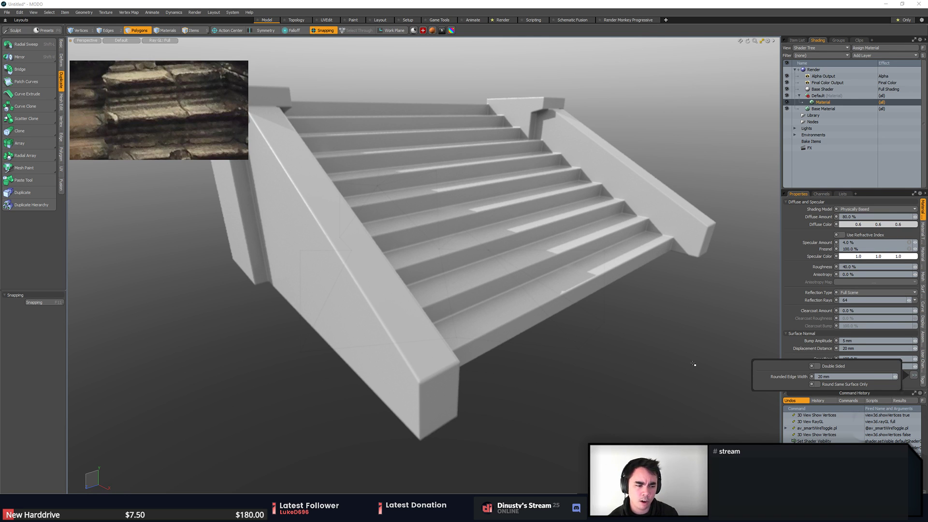
{"action": "left_click", "coordinate": [706, 337]}
{"action": "left_click_drag", "start_coordinate": [585, 220], "coordinate": [503, 264], "text": "alt"}
{"action": "left_click", "coordinate": [163, 42]}
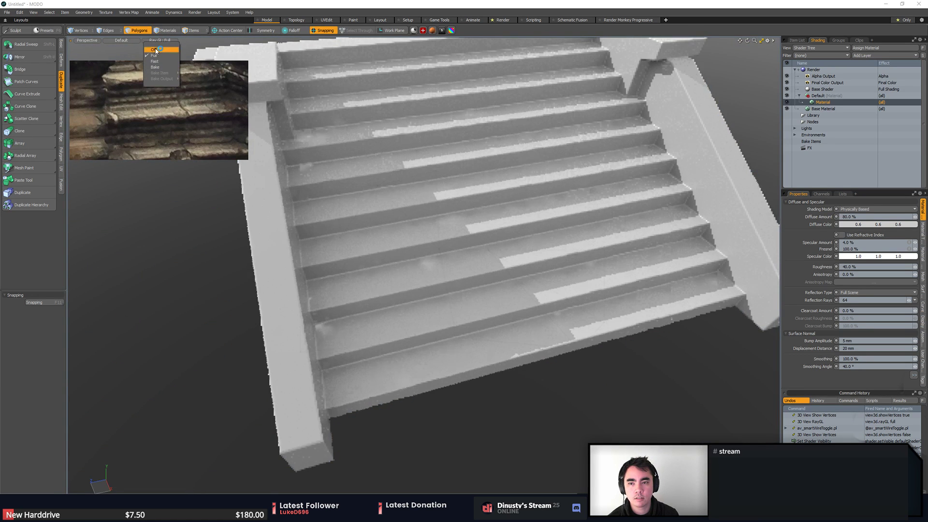
{"action": "left_click", "coordinate": [156, 50]}
{"action": "mouse_move", "coordinate": [447, 295]}
{"action": "left_mouse_down", "text": "ctrl+alt"}
{"action": "mouse_move", "coordinate": [411, 303]}
{"action": "mouse_move", "coordinate": [480, 259]}
{"action": "left_mouse_up", "text": "ctrl+alt"}
{"action": "scroll", "coordinate": [411, 303], "scroll_direction": "down", "scroll_amount": 4}
- Switch to ZBrush, import the staircase blockout mesh with Symmetrical Triangles Only, and place it on the canvas in edit mode
{"action": "key", "text": "alt+Tab"}
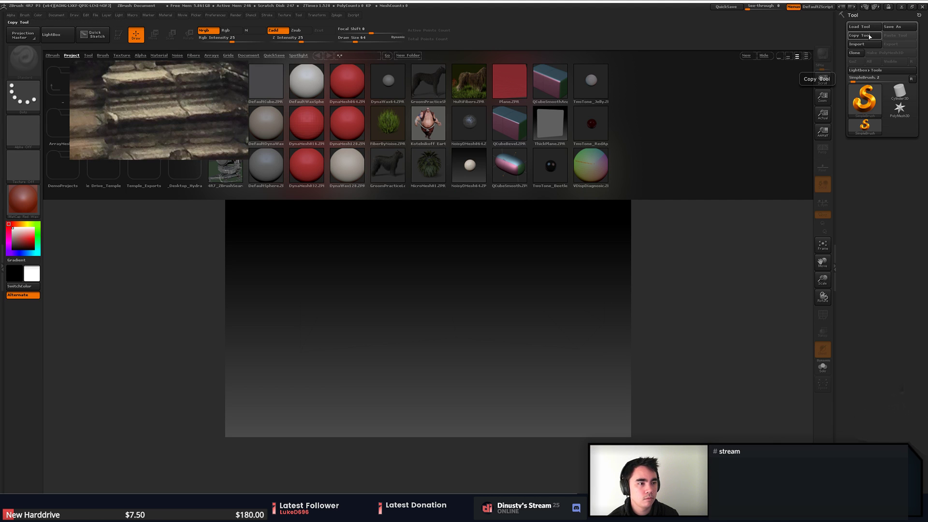
{"action": "left_click", "coordinate": [869, 48]}
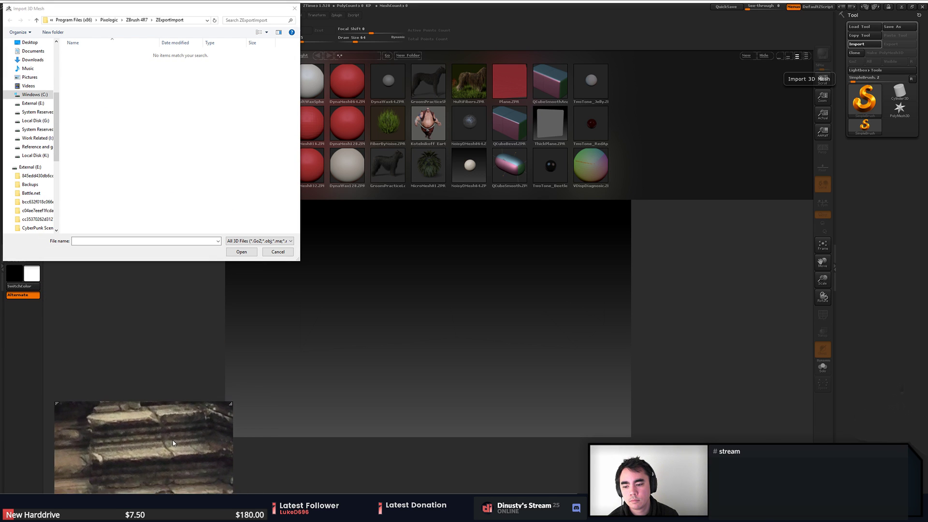
{"action": "left_click", "coordinate": [183, 132]}
{"action": "left_click_drag", "start_coordinate": [190, 10], "coordinate": [927, 58]}
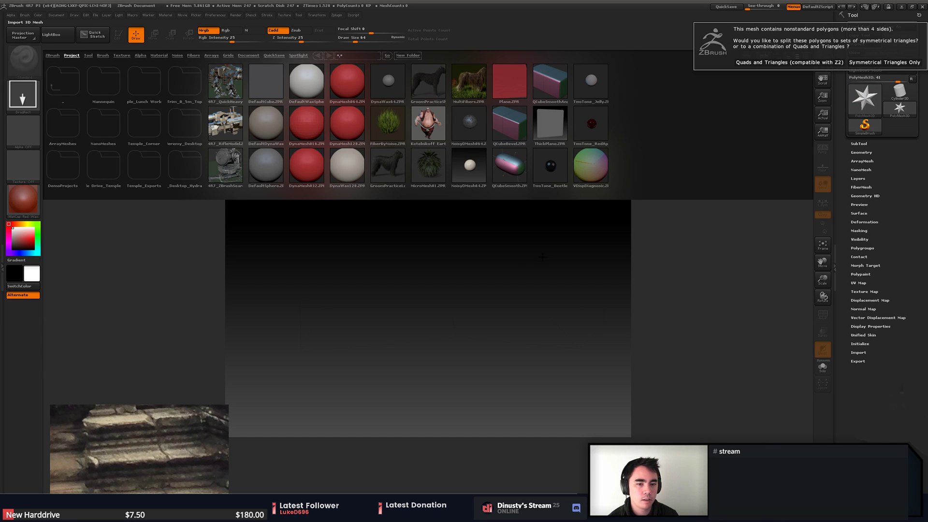
{"action": "left_click", "coordinate": [863, 62]}
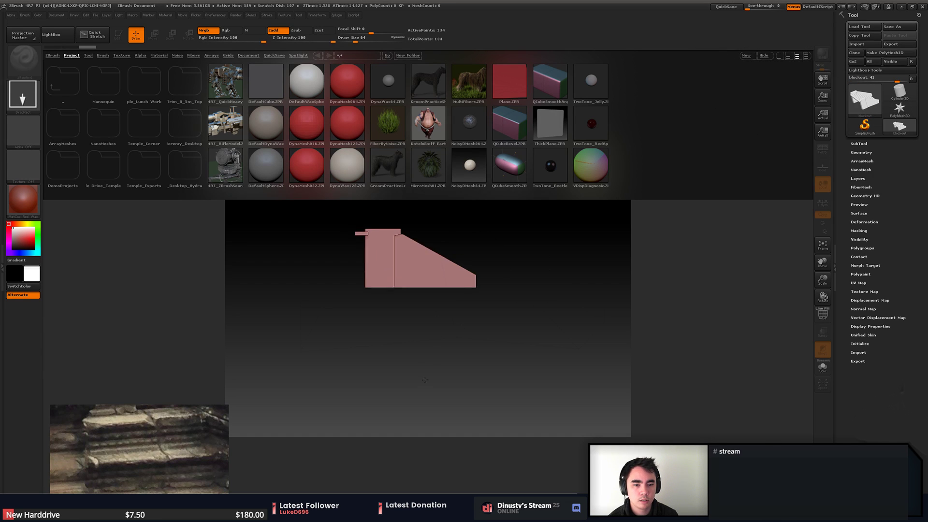
{"action": "left_click_drag", "start_coordinate": [540, 375], "coordinate": [545, 383]}
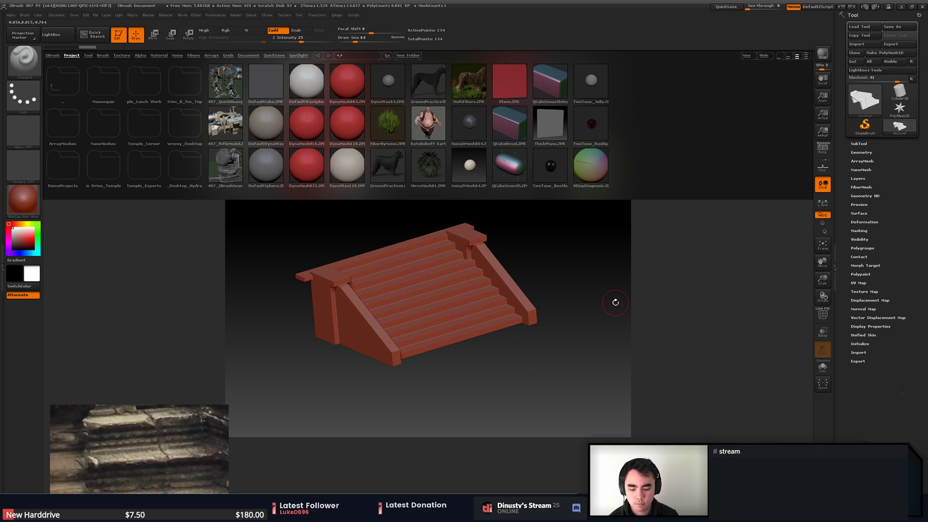
- Hide LightBox and turn on perspective for the staircase view
{"action": "key", "text": "comma"}
{"action": "key", "text": "p"}
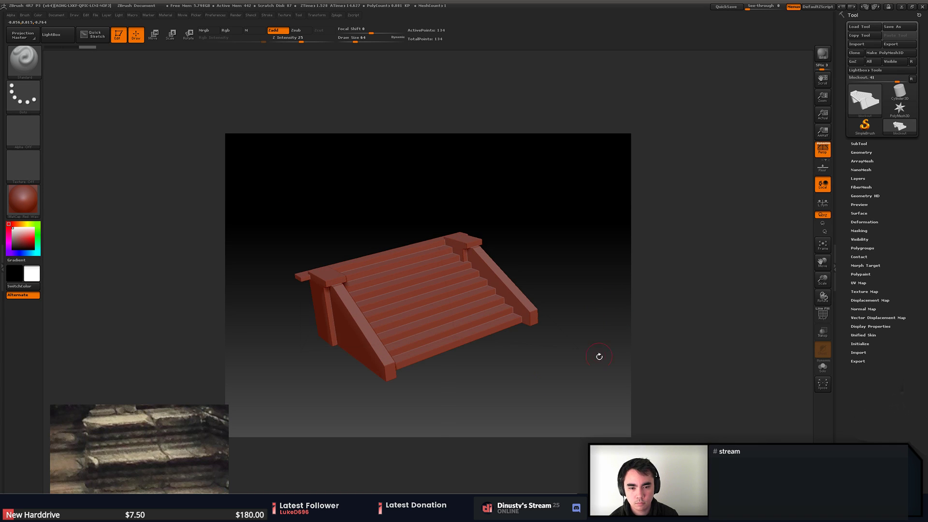
{"action": "left_click_drag", "start_coordinate": [590, 376], "coordinate": [543, 333], "text": "alt"}
- Create a new, larger document that fills the workspace and redraw the staircase on it in edit mode
{"action": "left_click", "coordinate": [56, 15]}
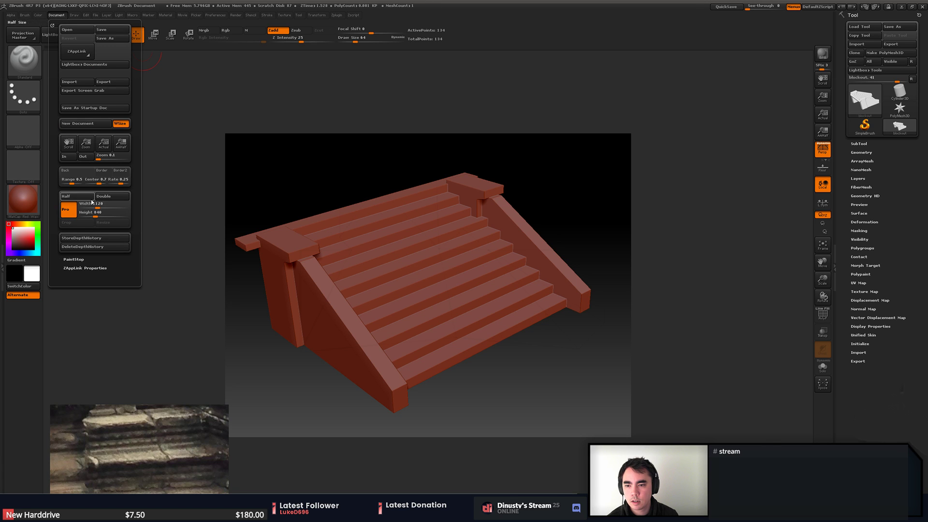
{"action": "left_click", "coordinate": [92, 123]}
{"action": "left_click", "coordinate": [491, 288]}
{"action": "left_click_drag", "start_coordinate": [419, 288], "coordinate": [430, 448]}
{"action": "key", "text": "t"}
{"action": "mouse_move", "coordinate": [593, 361]}
{"action": "left_mouse_down"}
{"action": "mouse_move", "coordinate": [539, 394]}
{"action": "mouse_move", "coordinate": [595, 419]}
{"action": "mouse_move", "coordinate": [627, 374]}
{"action": "mouse_move", "coordinate": [588, 375]}
{"action": "mouse_move", "coordinate": [588, 363]}
{"action": "mouse_move", "coordinate": [647, 389]}
{"action": "mouse_move", "coordinate": [665, 380]}
{"action": "left_mouse_up"}
- Append a Cone3D as a second subtool to the staircase and make it the active subtool
{"action": "left_click", "coordinate": [859, 143]}
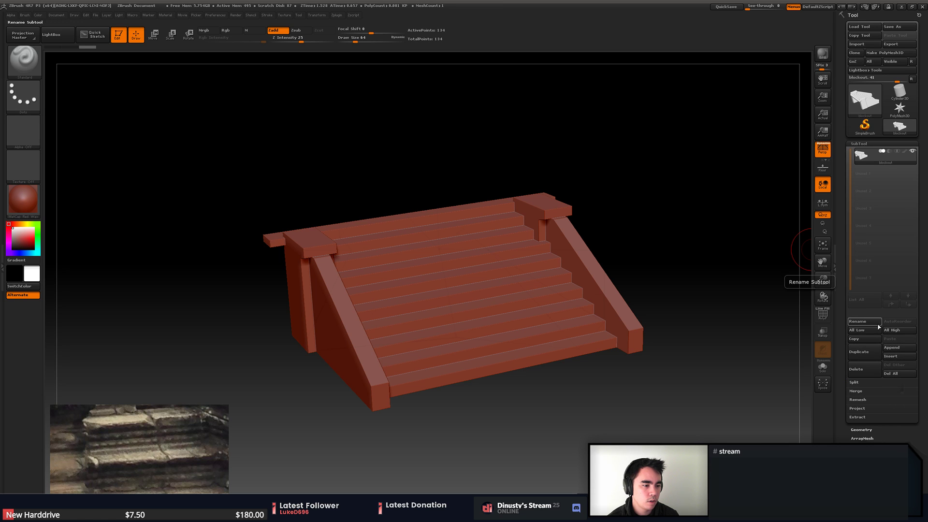
{"action": "left_click", "coordinate": [900, 349]}
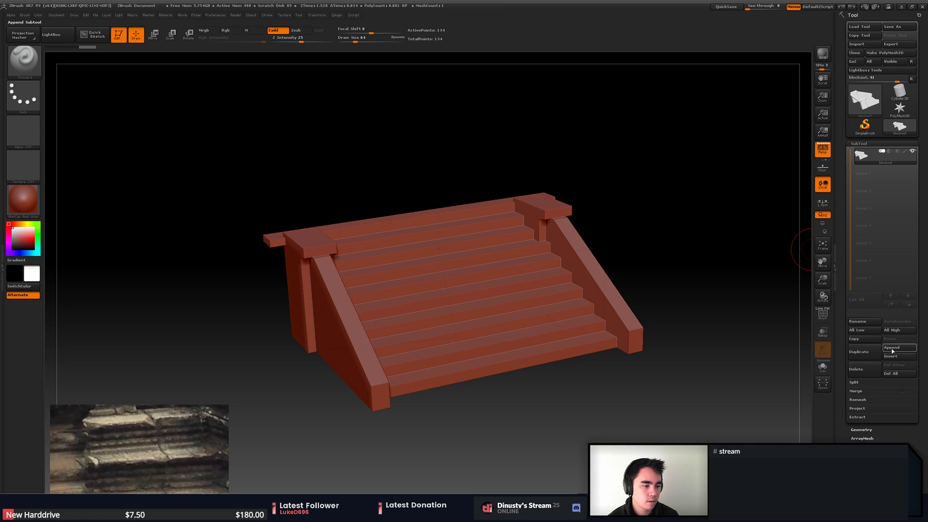
{"action": "left_click", "coordinate": [892, 348]}
{"action": "left_click", "coordinate": [753, 370]}
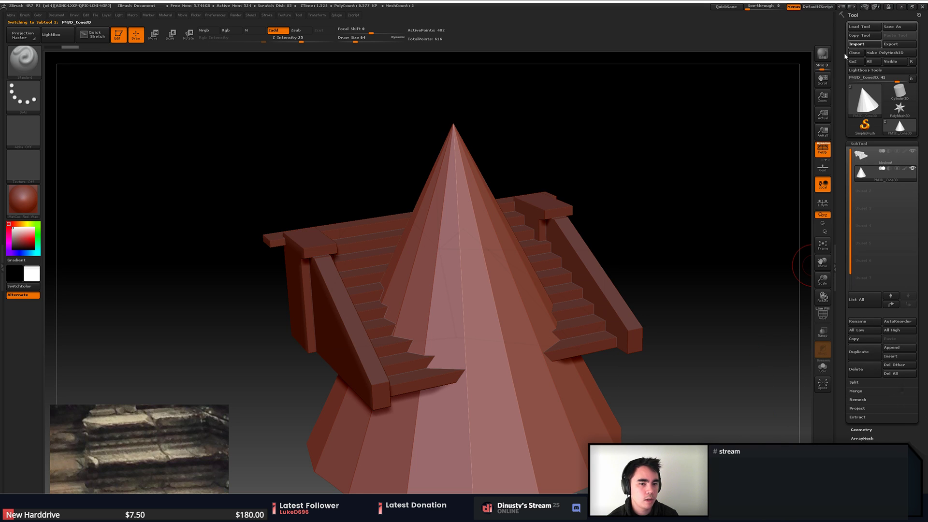
- Import the ridged step block mesh in place of the cone, splitting its polygons with Symmetrical Triangles Only
{"action": "left_click", "coordinate": [864, 44]}
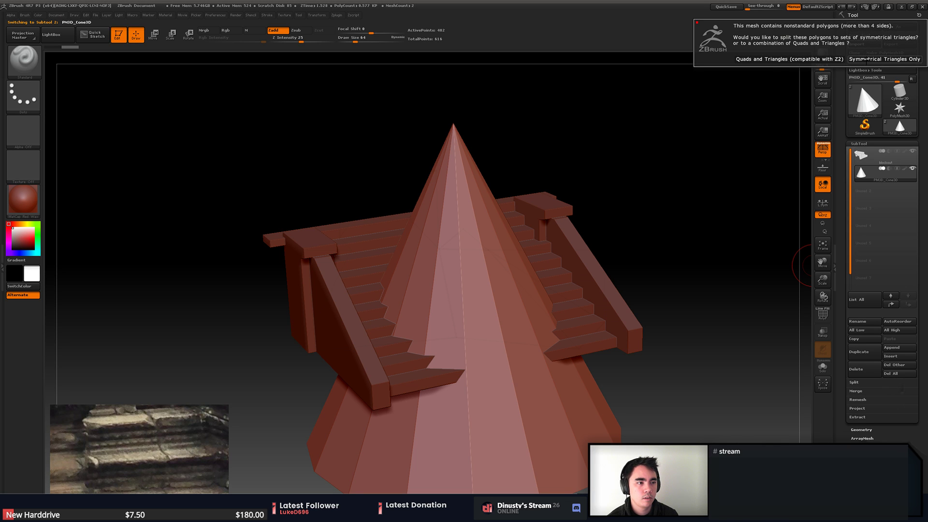
{"action": "left_click", "coordinate": [867, 59]}
{"action": "left_click_drag", "start_coordinate": [704, 256], "coordinate": [710, 222]}
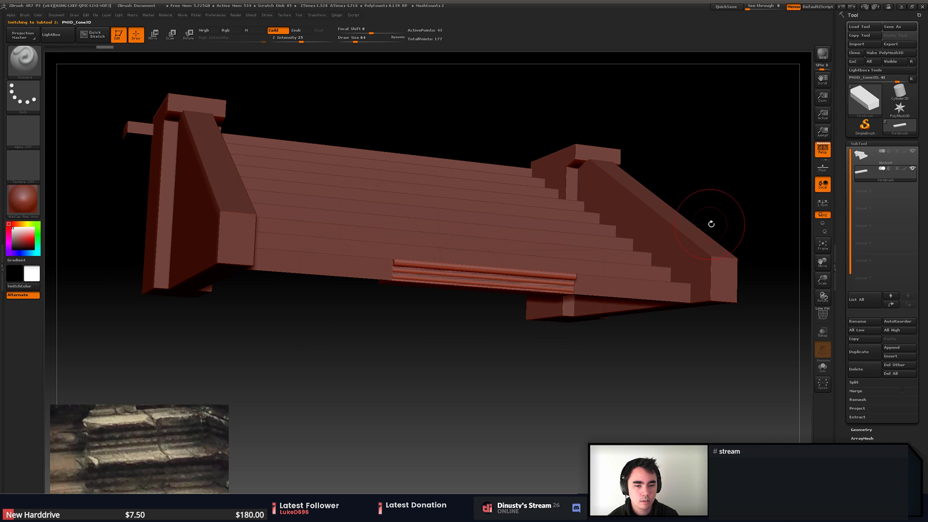
- Show only the ridged step block's subtool, frame it, and set the brush Draw Size to 4
{"action": "left_click", "coordinate": [910, 170]}
{"action": "left_click_drag", "start_coordinate": [632, 271], "coordinate": [609, 294]}
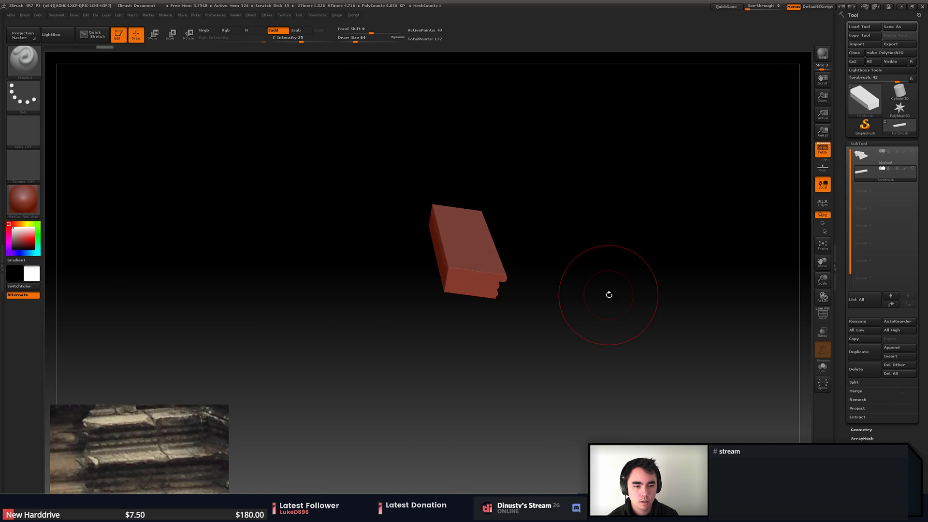
{"action": "key", "text": "f"}
{"action": "mouse_move", "coordinate": [679, 305]}
{"action": "left_mouse_down"}
{"action": "mouse_move", "coordinate": [659, 282]}
{"action": "mouse_move", "coordinate": [672, 279]}
{"action": "mouse_move", "coordinate": [646, 354]}
{"action": "mouse_move", "coordinate": [699, 374]}
{"action": "mouse_move", "coordinate": [636, 371]}
{"action": "mouse_move", "coordinate": [646, 355]}
{"action": "mouse_move", "coordinate": [584, 362]}
{"action": "mouse_move", "coordinate": [641, 384]}
{"action": "mouse_move", "coordinate": [650, 360]}
{"action": "mouse_move", "coordinate": [741, 366]}
{"action": "mouse_move", "coordinate": [726, 381]}
{"action": "left_mouse_up"}
{"action": "key", "text": "space"}
- Try subdividing the ridged step block and undo the recent changes to it
{"action": "key", "text": "ctrl+d"}
{"action": "key", "text": "ctrl+z"}
{"action": "key", "text": "ctrl+z"}
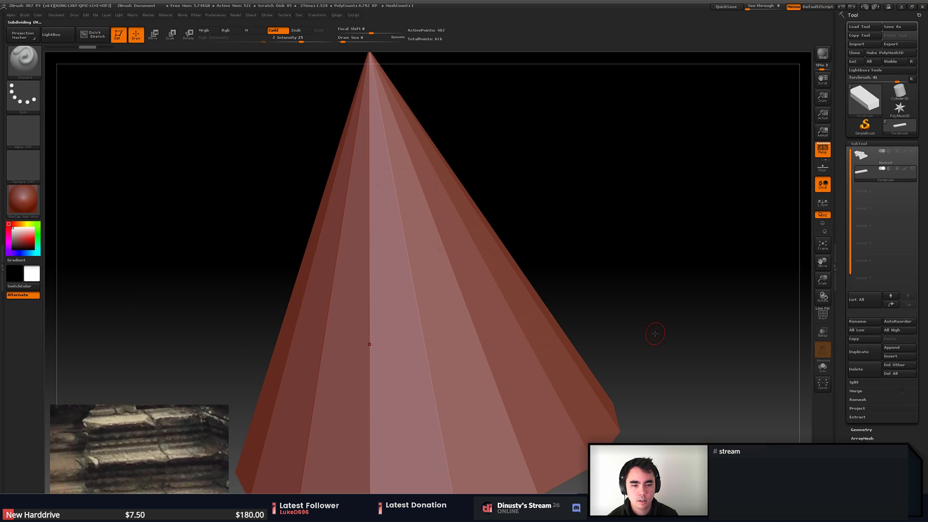
{"action": "key", "text": "ctrl+z"}
{"action": "key", "text": "ctrl+z"}
- Reselect the second subtool and import the ridged step block mesh into it again
{"action": "left_click", "coordinate": [868, 157]}
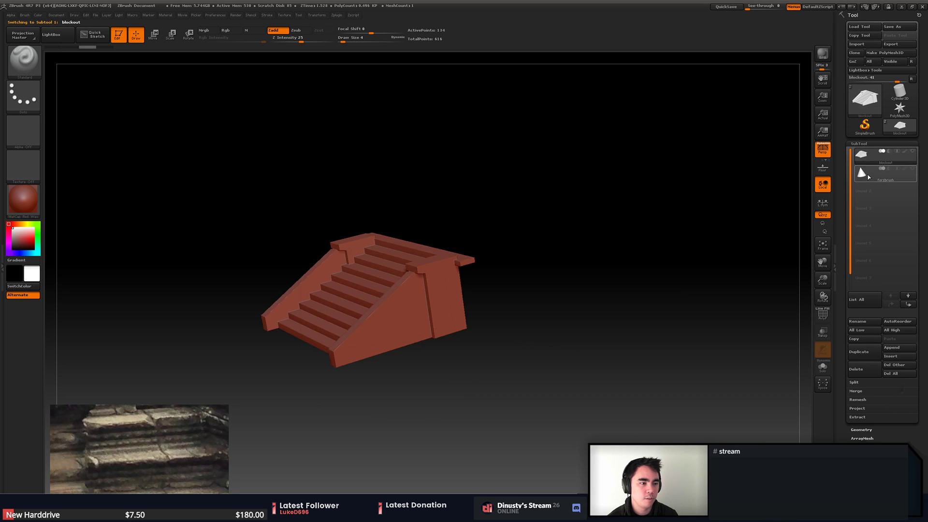
{"action": "left_click", "coordinate": [869, 177]}
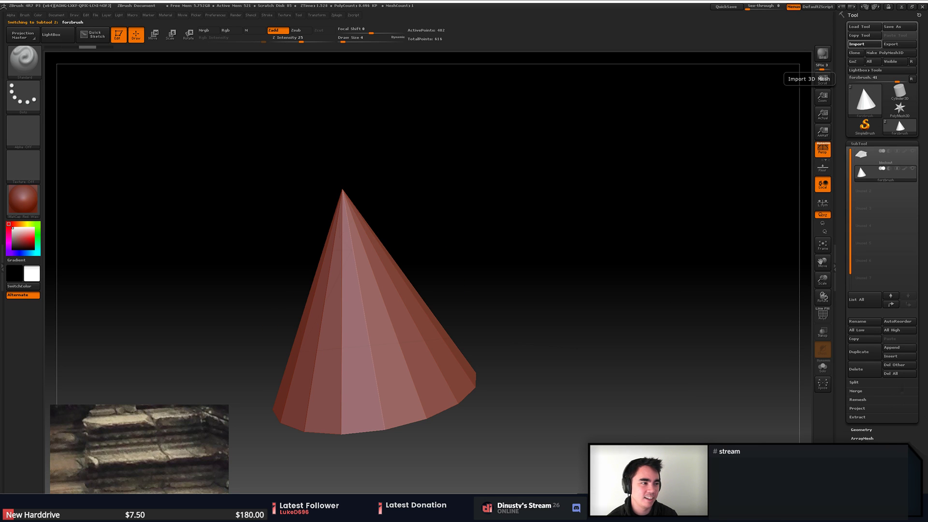
{"action": "left_click", "coordinate": [857, 44]}
{"action": "left_click", "coordinate": [885, 63]}
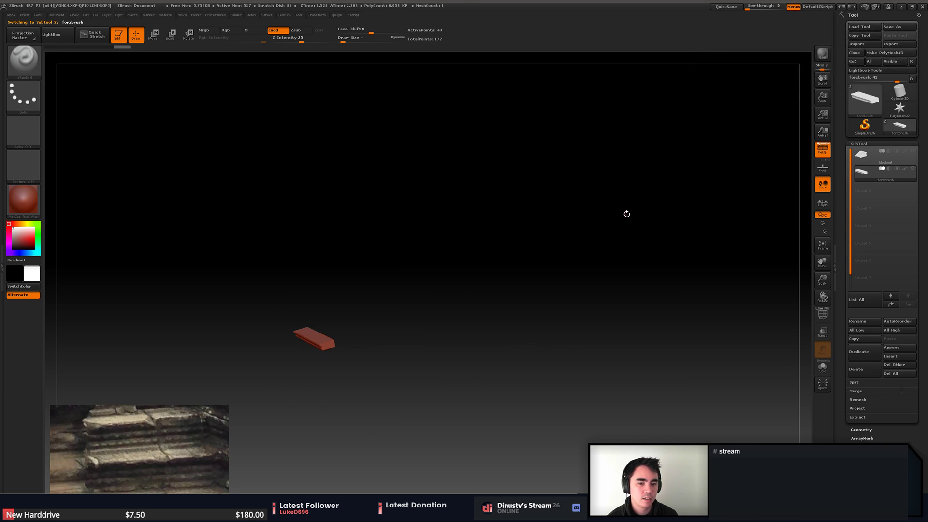
- Frame the imported step block and turn on its PolyFrame wireframe to inspect one end up close
{"action": "left_click_drag", "start_coordinate": [627, 214], "coordinate": [600, 199]}
{"action": "key", "text": "f"}
{"action": "key", "text": "f"}
{"action": "key", "text": "shift+f"}
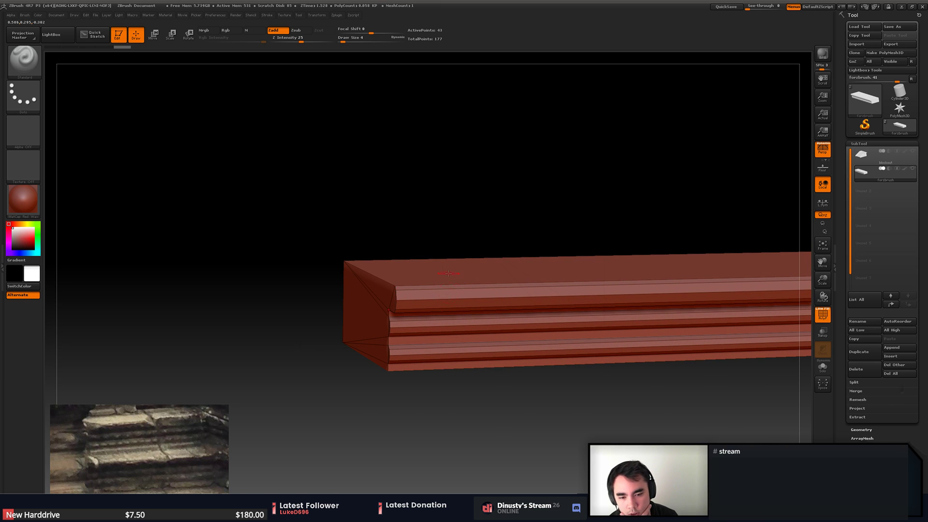
{"action": "key", "text": "space"}
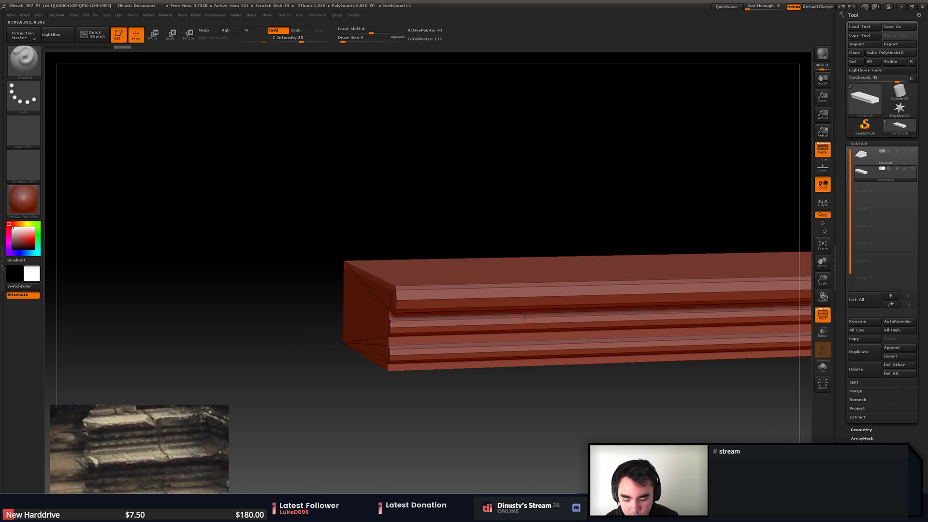
- Look through the sculpting brushes and select the ZModeler brush
{"action": "key", "text": "b"}
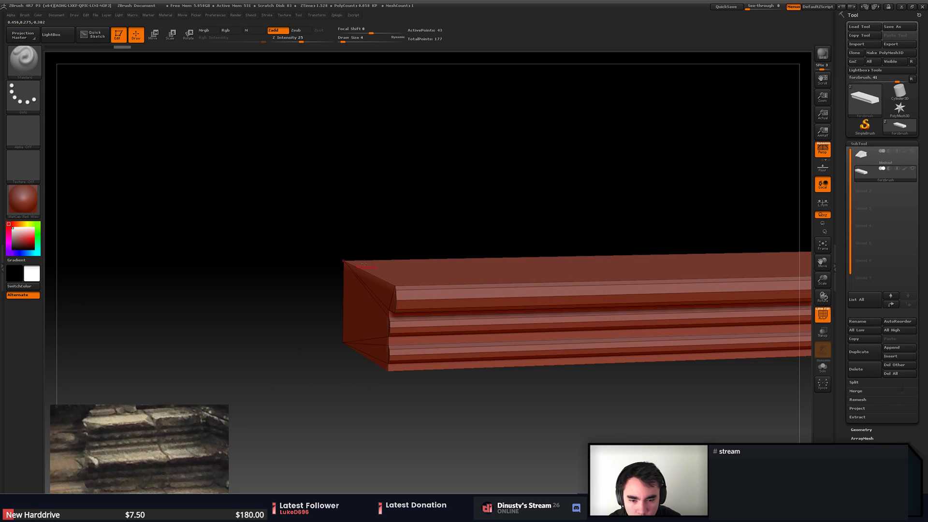
{"action": "key", "text": "b"}
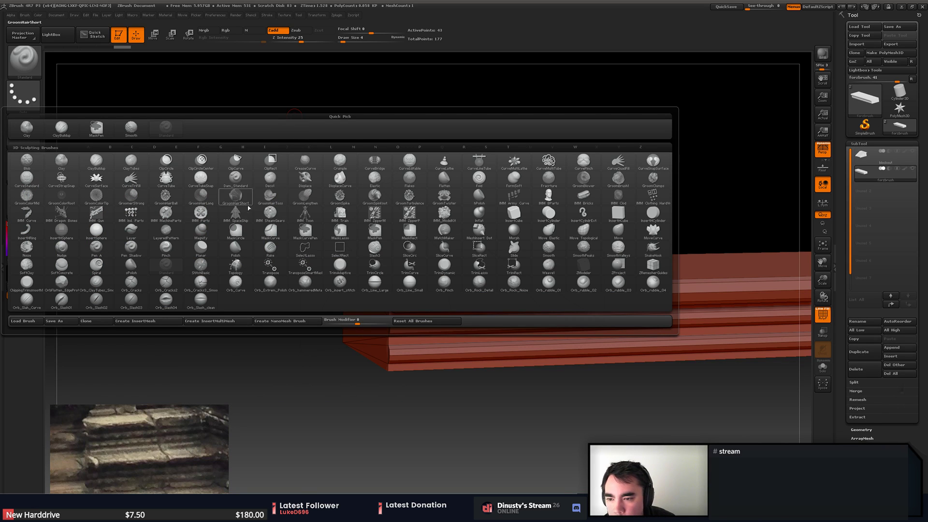
{"action": "mouse_move", "coordinate": [97, 232]}
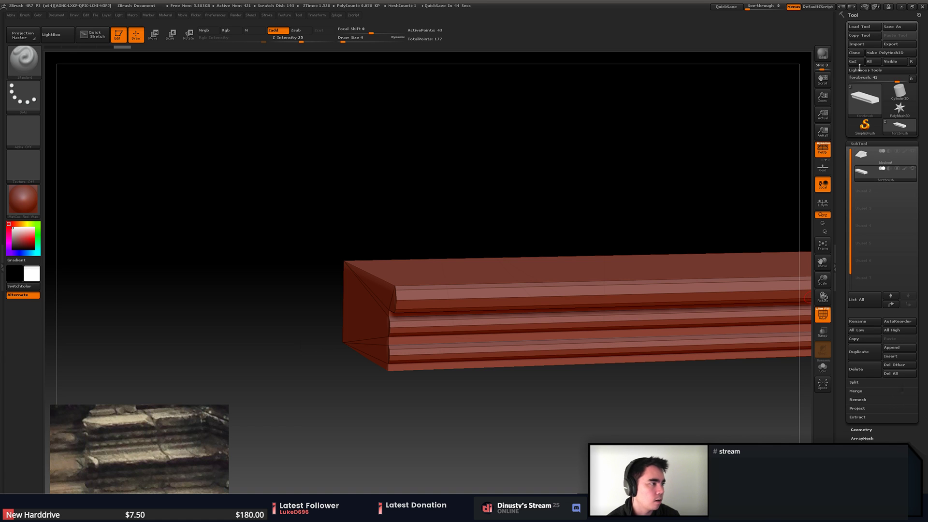
{"action": "key", "text": "b"}
{"action": "key", "text": "z"}
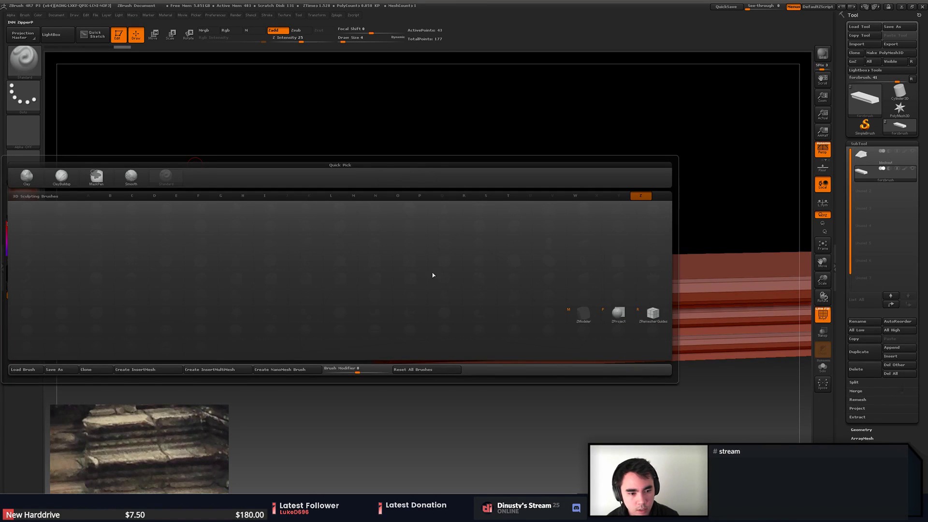
{"action": "left_click", "coordinate": [588, 314]}
- Insert a supporting edge loop around the ridged block close to one of its ends
{"action": "left_click_drag", "start_coordinate": [474, 205], "coordinate": [454, 218]}
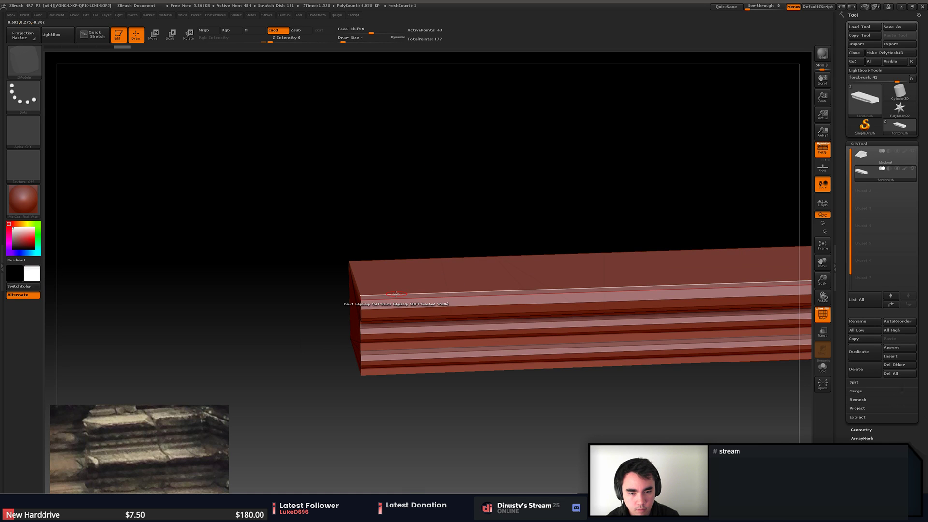
{"action": "left_click", "coordinate": [389, 294]}
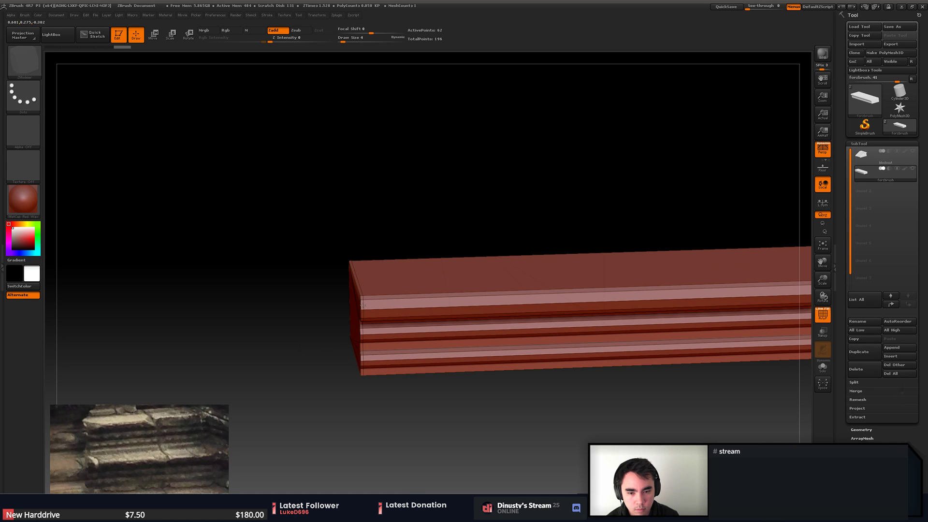
{"action": "left_click_drag", "start_coordinate": [411, 230], "coordinate": [525, 193]}
- Preview the block with dynamic subdivision, turn the preview off, and insert an edge loop close to the opposite end
{"action": "key", "text": "d"}
{"action": "left_click_drag", "start_coordinate": [640, 209], "coordinate": [471, 185], "text": "alt"}
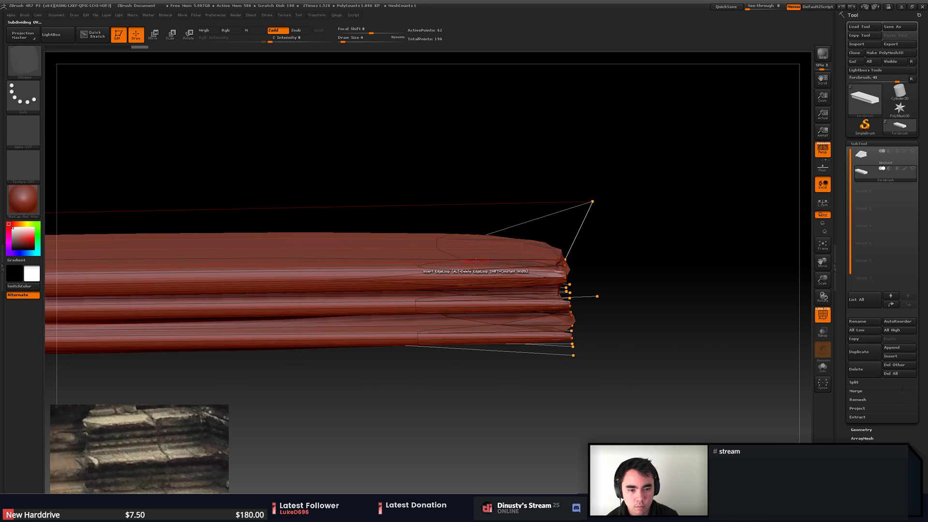
{"action": "key", "text": "shift+d"}
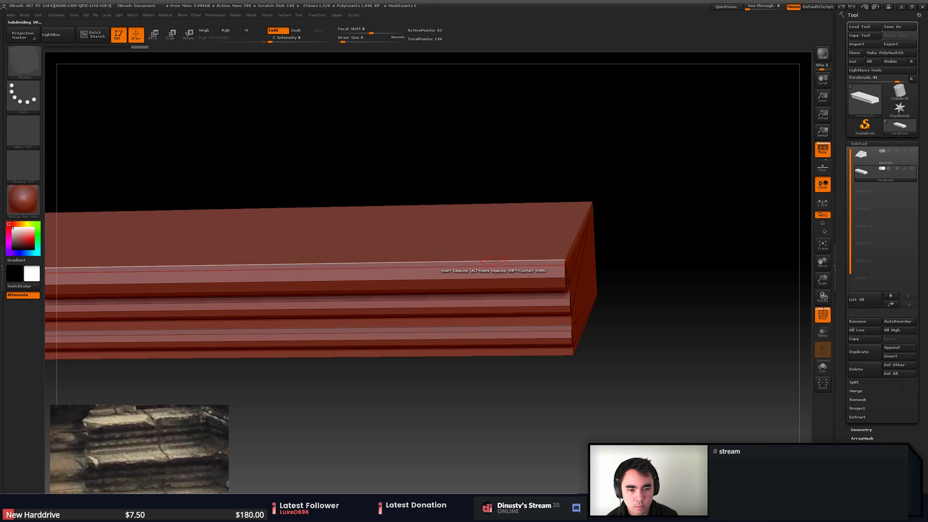
{"action": "left_click", "coordinate": [509, 266]}
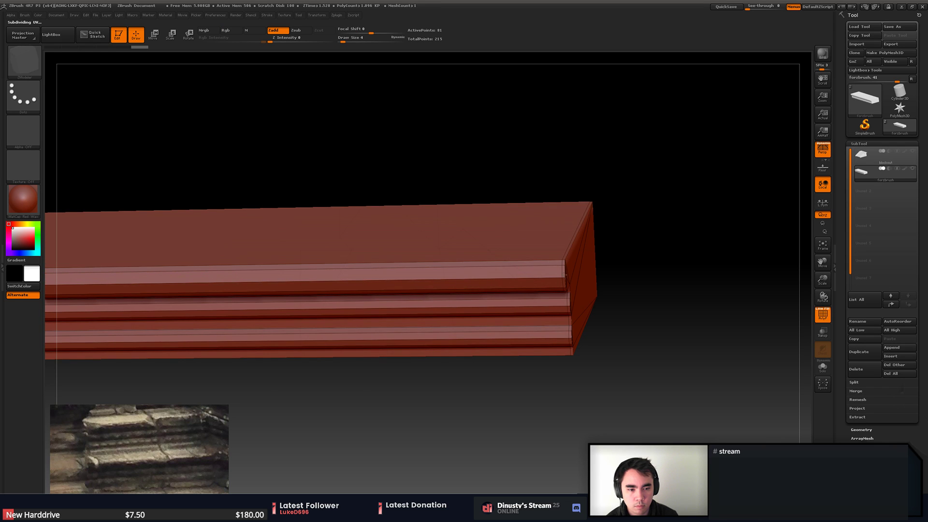
{"action": "left_click_drag", "start_coordinate": [673, 350], "coordinate": [557, 385]}
- Check the block with dynamic subdivision switched on and off, and turn off perspective to inspect its end profile
{"action": "key", "text": "d"}
{"action": "key", "text": "shift+d"}
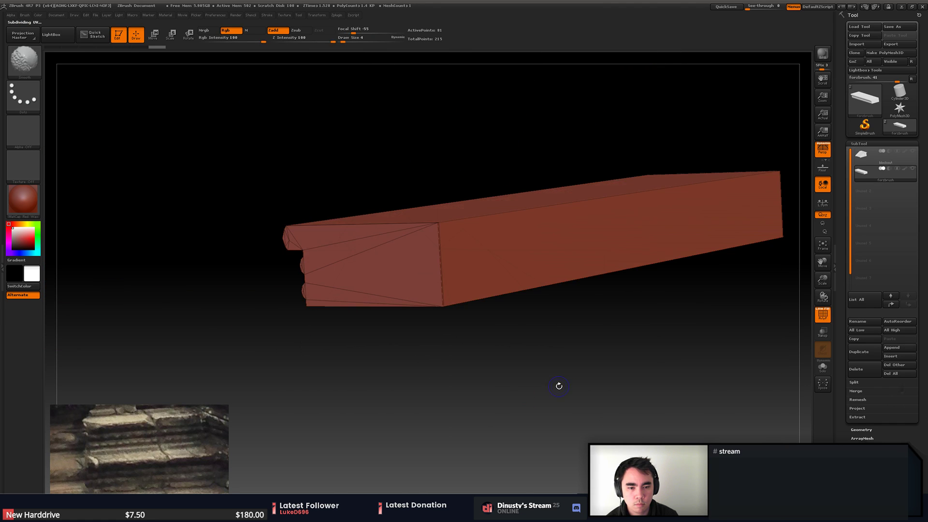
{"action": "mouse_move", "coordinate": [597, 348]}
{"action": "left_mouse_down"}
{"action": "mouse_move", "coordinate": [571, 382]}
{"action": "mouse_move", "coordinate": [560, 371]}
{"action": "mouse_move", "coordinate": [556, 380]}
{"action": "mouse_move", "coordinate": [574, 372]}
{"action": "left_mouse_up"}
{"action": "key", "text": "p"}
{"action": "left_click_drag", "start_coordinate": [543, 311], "coordinate": [523, 342], "text": "shift"}
{"action": "mouse_move", "coordinate": [429, 184]}
{"action": "left_mouse_down"}
{"action": "mouse_move", "coordinate": [441, 293]}
{"action": "mouse_move", "coordinate": [414, 201]}
{"action": "left_mouse_up"}
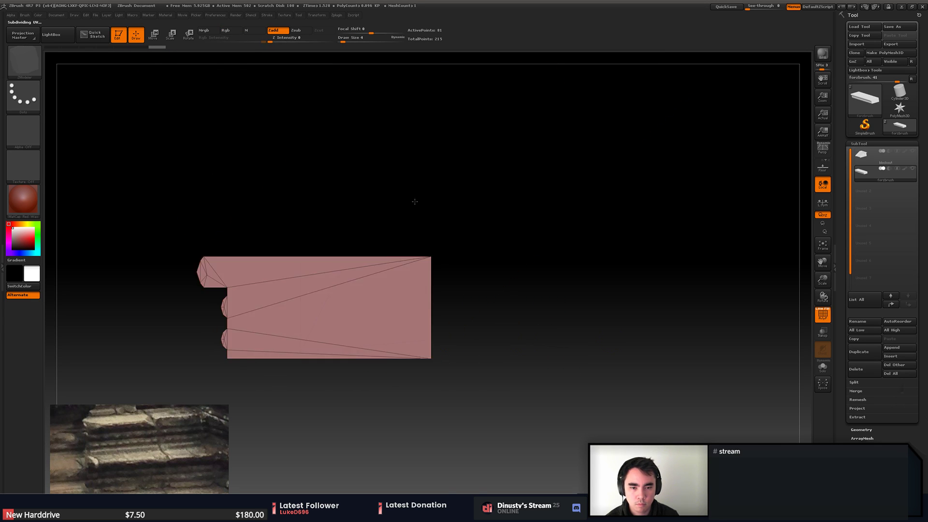
{"action": "mouse_move", "coordinate": [461, 226]}
{"action": "left_mouse_down"}
{"action": "mouse_move", "coordinate": [581, 212]}
{"action": "mouse_move", "coordinate": [601, 222]}
{"action": "left_mouse_up"}
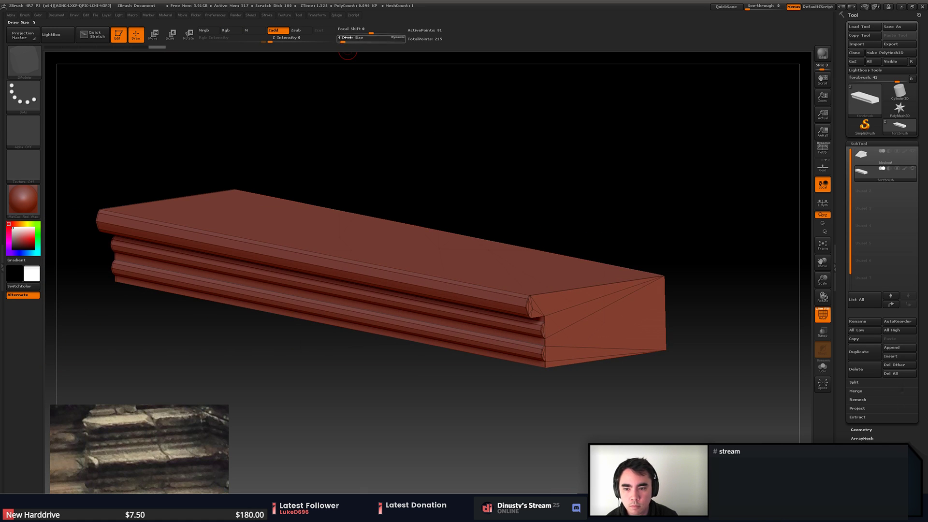
- Check the block once more with dynamic subdivision on and off, and switch from ZModeler to the Clay brush
{"action": "key", "text": "d"}
{"action": "key", "text": "shift+d"}
{"action": "left_click_drag", "start_coordinate": [446, 163], "coordinate": [623, 188]}
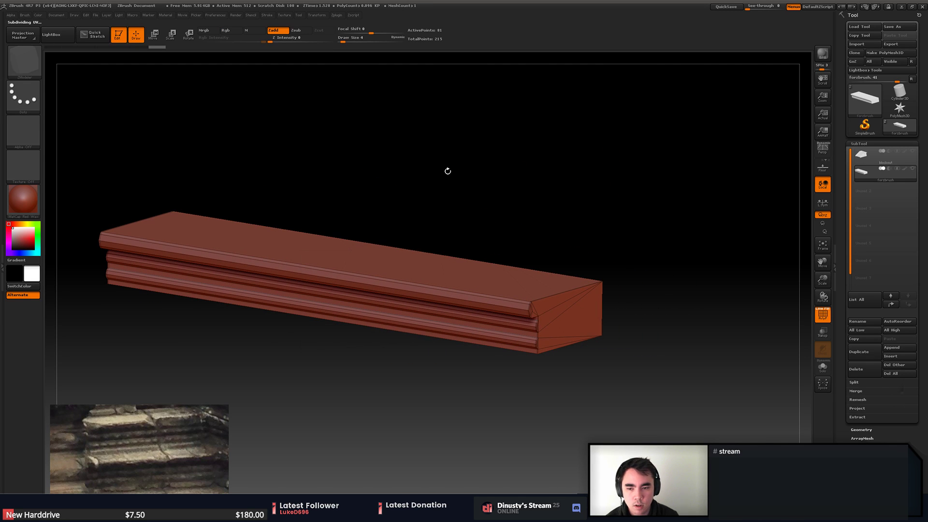
{"action": "key", "text": "b"}
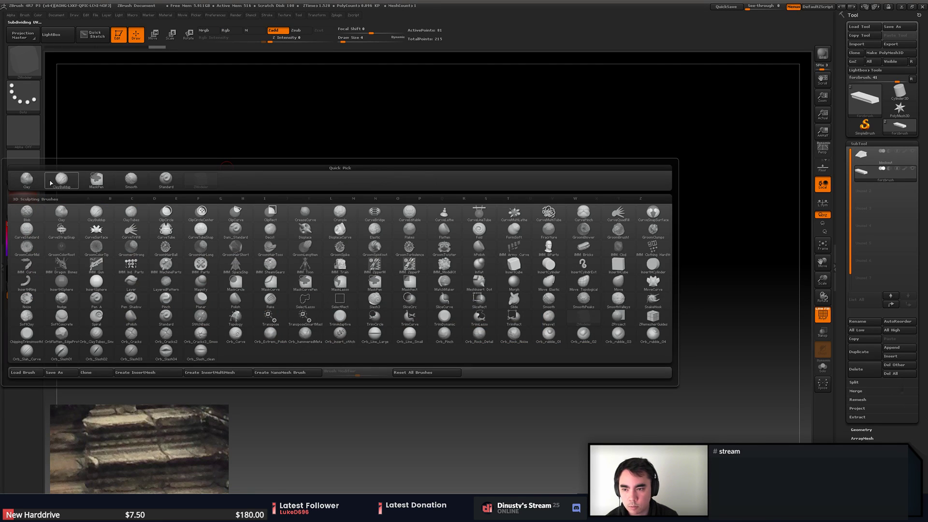
{"action": "left_click", "coordinate": [26, 179]}
{"action": "left_click_drag", "start_coordinate": [368, 157], "coordinate": [411, 160]}
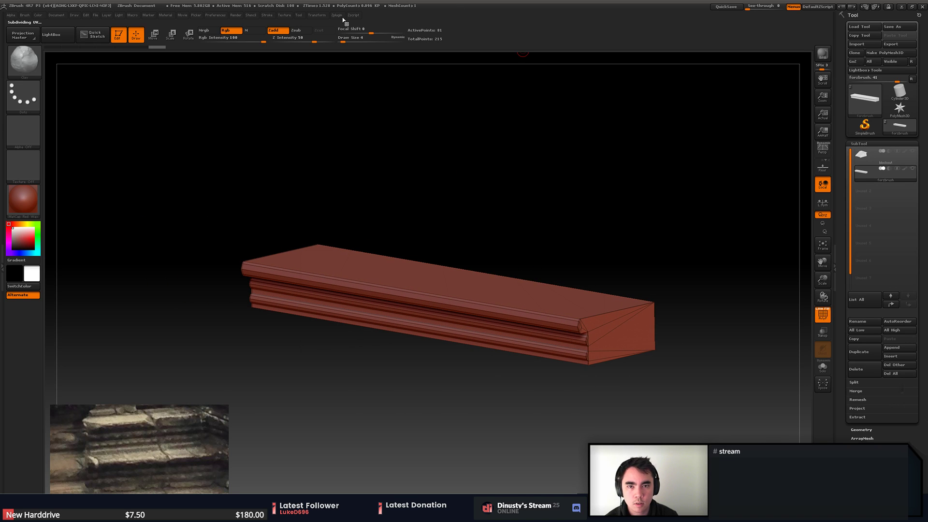
{"action": "left_click", "coordinate": [313, 16]}
{"action": "left_click", "coordinate": [336, 15]}
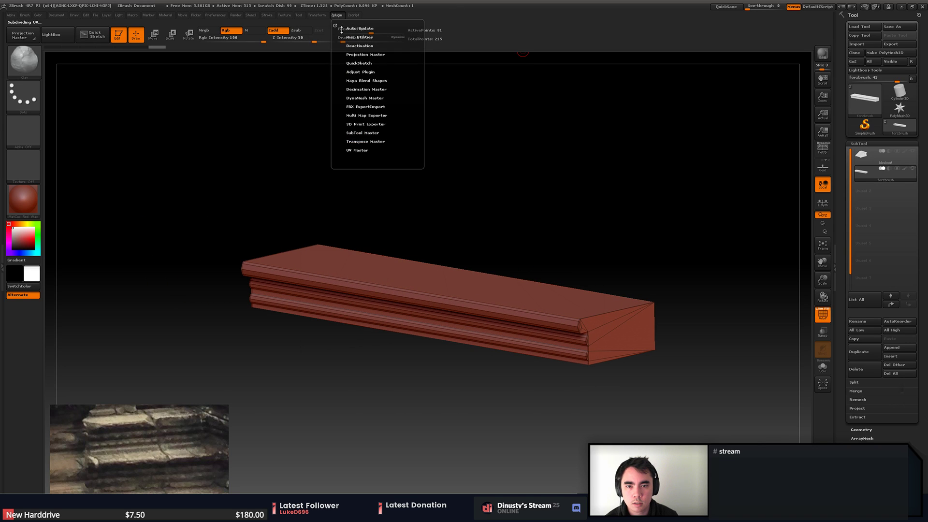
{"action": "left_click", "coordinate": [366, 98]}
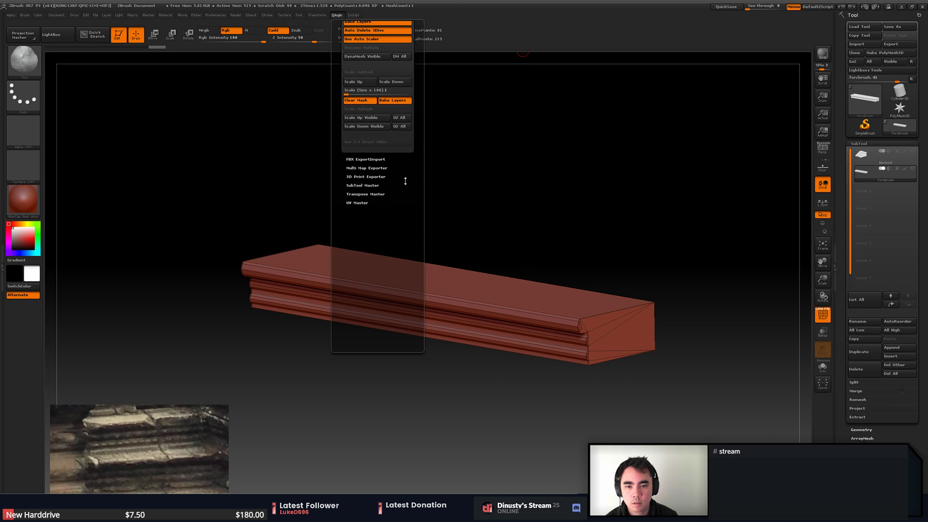
- Turn off the polyframe display and face the ridged front of the block straight on
{"action": "mouse_move", "coordinate": [517, 191]}
{"action": "left_mouse_down", "text": "alt"}
{"action": "mouse_move", "coordinate": [638, 207]}
{"action": "mouse_move", "coordinate": [659, 155]}
{"action": "mouse_move", "coordinate": [667, 186]}
{"action": "mouse_move", "coordinate": [639, 120]}
{"action": "left_mouse_up", "text": "alt"}
{"action": "key", "text": "shift+f"}
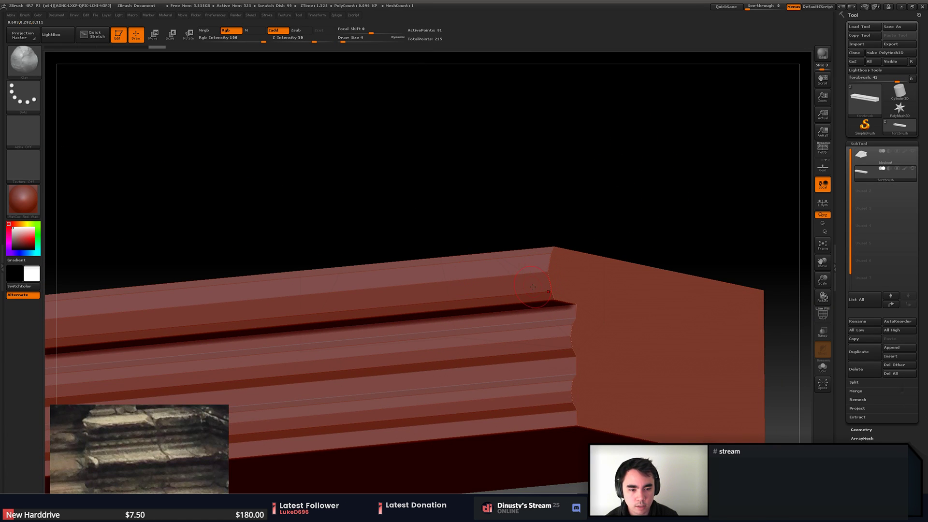
{"action": "left_click_drag", "start_coordinate": [632, 194], "coordinate": [599, 196], "text": "alt"}
{"action": "left_click_drag", "start_coordinate": [599, 195], "coordinate": [456, 183]}
- Show the staircase blockout together with the ridged block and turn on ghost transparency
{"action": "left_click", "coordinate": [913, 151]}
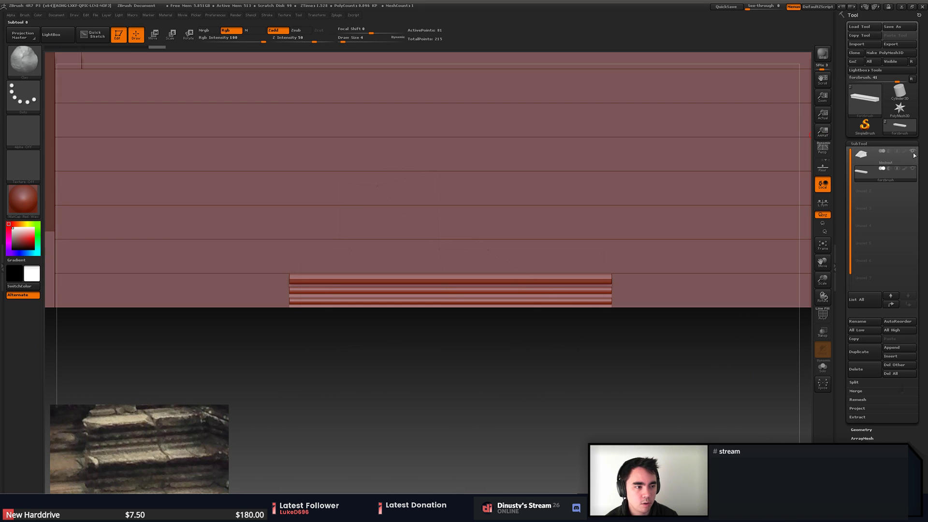
{"action": "left_click", "coordinate": [911, 174]}
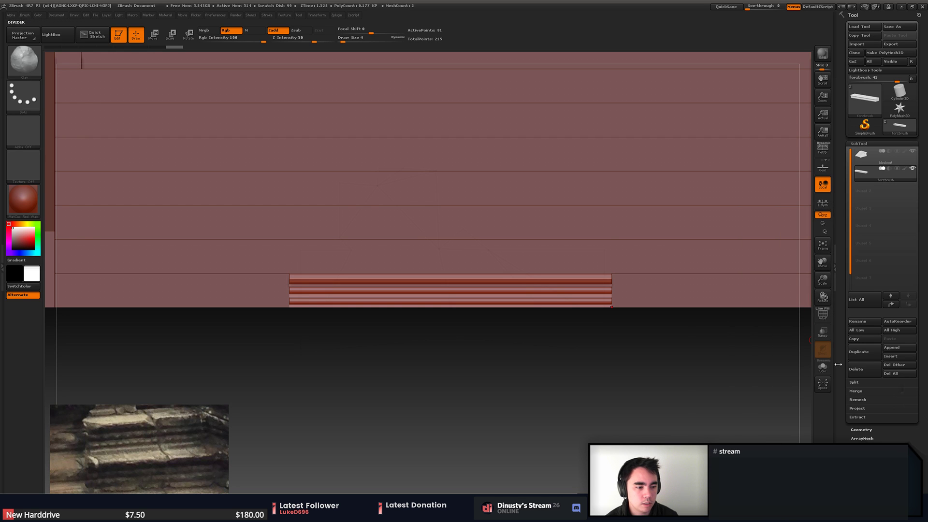
{"action": "left_click", "coordinate": [825, 355]}
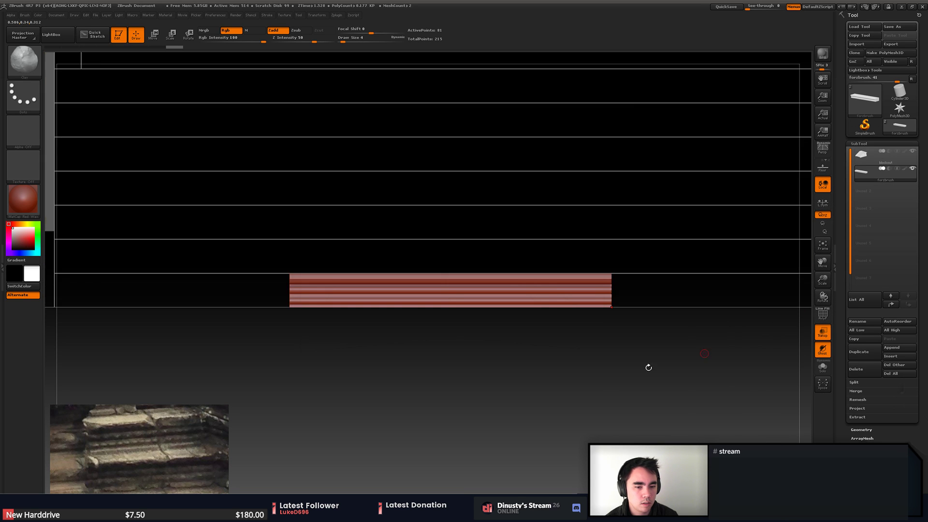
{"action": "mouse_move", "coordinate": [619, 386]}
{"action": "left_mouse_down"}
{"action": "mouse_move", "coordinate": [529, 381]}
{"action": "mouse_move", "coordinate": [517, 412]}
{"action": "mouse_move", "coordinate": [553, 406]}
{"action": "mouse_move", "coordinate": [537, 385]}
{"action": "mouse_move", "coordinate": [643, 400]}
{"action": "mouse_move", "coordinate": [591, 395]}
{"action": "mouse_move", "coordinate": [629, 398]}
{"action": "mouse_move", "coordinate": [615, 402]}
{"action": "left_mouse_up"}
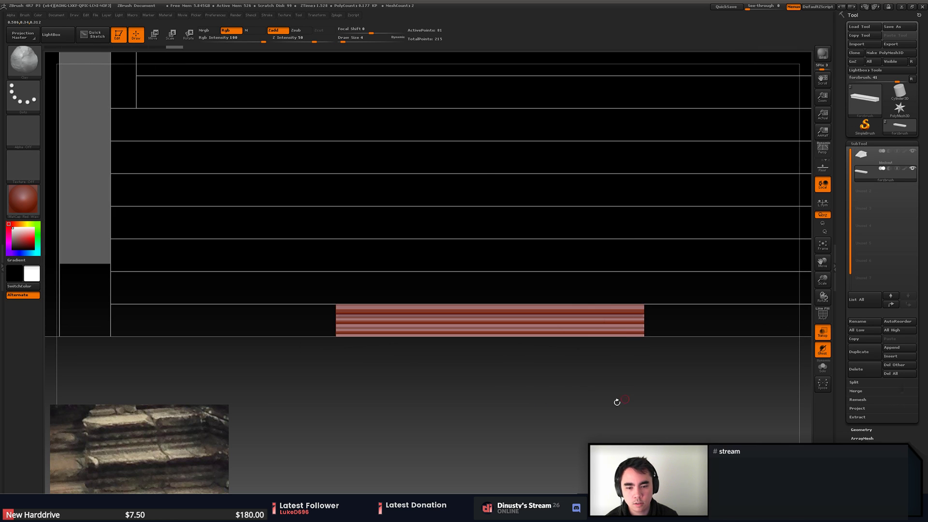
- Move the ridged block horizontally along the lowest stair step so it starts at the step's left end
{"action": "key", "text": "w"}
{"action": "mouse_move", "coordinate": [486, 322]}
{"action": "left_mouse_down"}
{"action": "mouse_move", "coordinate": [485, 400]}
{"action": "mouse_move", "coordinate": [485, 388]}
{"action": "left_mouse_up"}
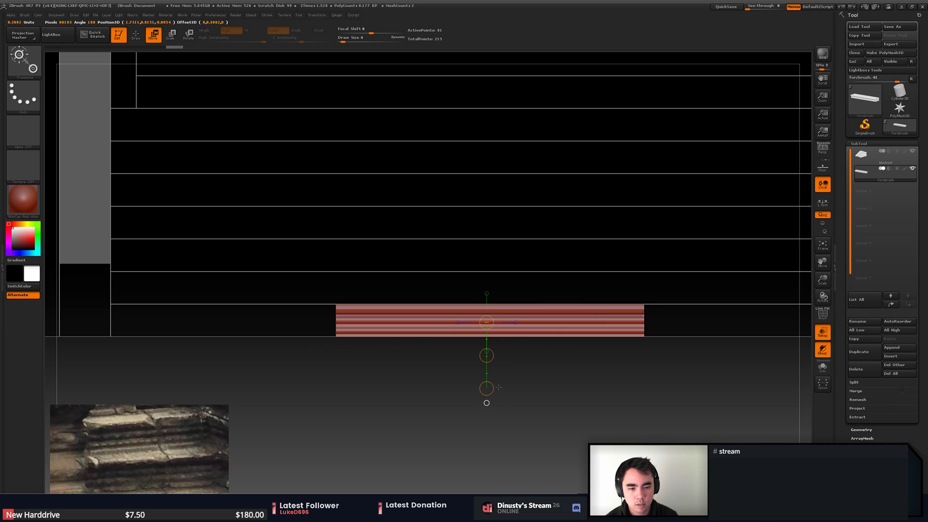
{"action": "left_click_drag", "start_coordinate": [487, 355], "coordinate": [427, 364], "text": "shift"}
{"action": "key", "text": "ctrl+z"}
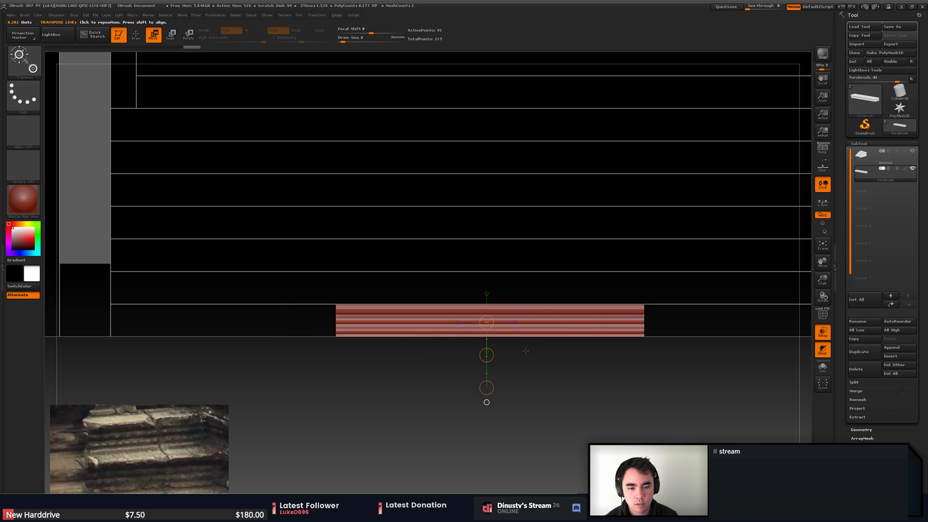
{"action": "left_click_drag", "start_coordinate": [474, 326], "coordinate": [226, 332]}
{"action": "left_click_drag", "start_coordinate": [746, 294], "coordinate": [723, 291], "text": "alt"}
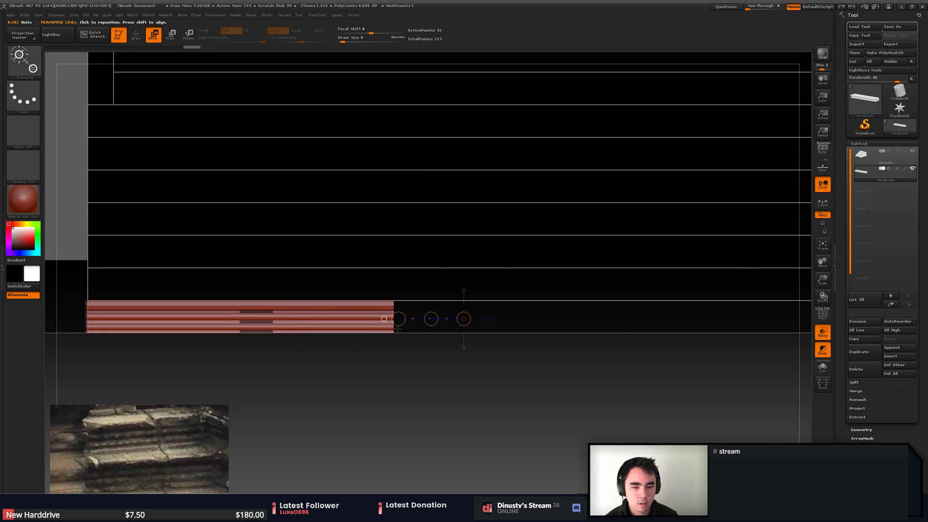
- Duplicate the ridged block along the lowest step so the copy sits end to end with the original
{"action": "left_click_drag", "start_coordinate": [326, 321], "coordinate": [454, 321]}
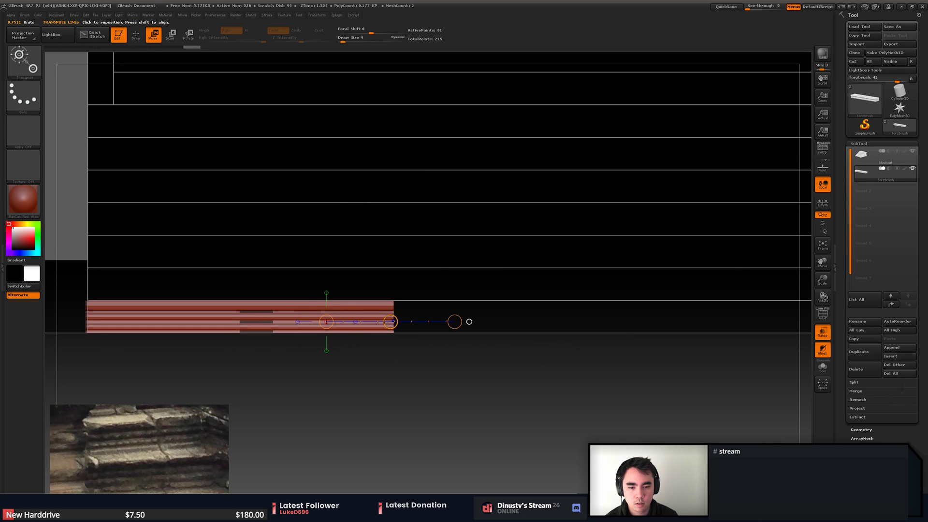
{"action": "left_click_drag", "start_coordinate": [391, 322], "coordinate": [700, 338], "text": "ctrl"}
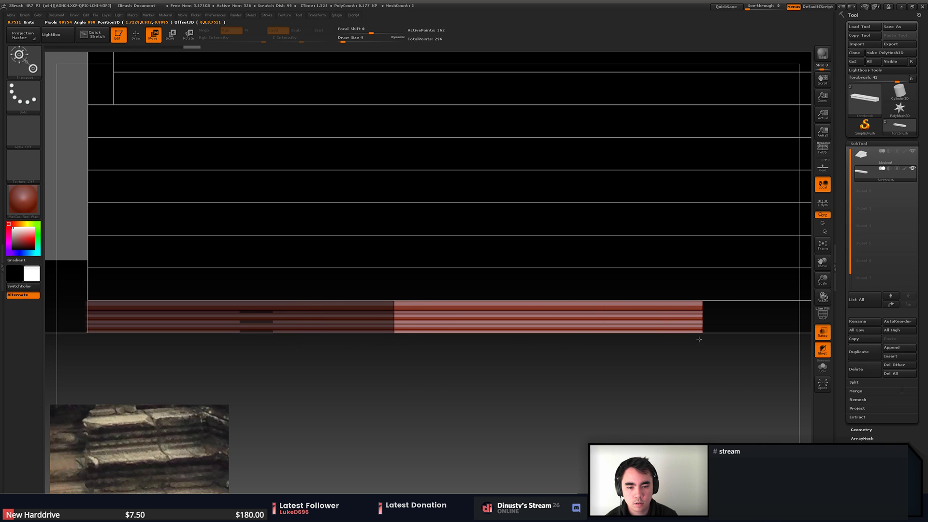
{"action": "left_click_drag", "start_coordinate": [699, 339], "coordinate": [699, 339], "text": "ctrl"}
- Split the unmasked copy of the block off into its own subtool
{"action": "right_click_drag", "start_coordinate": [469, 321], "coordinate": [404, 319], "text": "alt"}
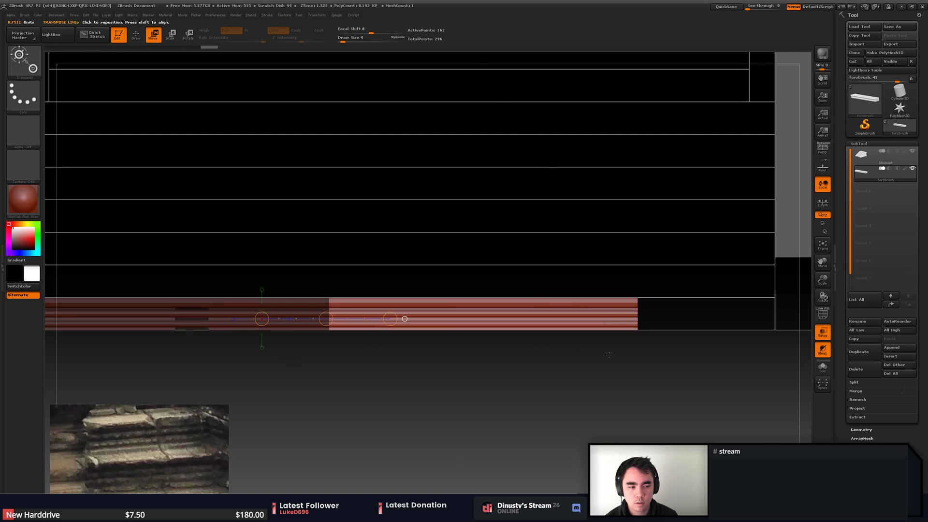
{"action": "left_click", "coordinate": [873, 383]}
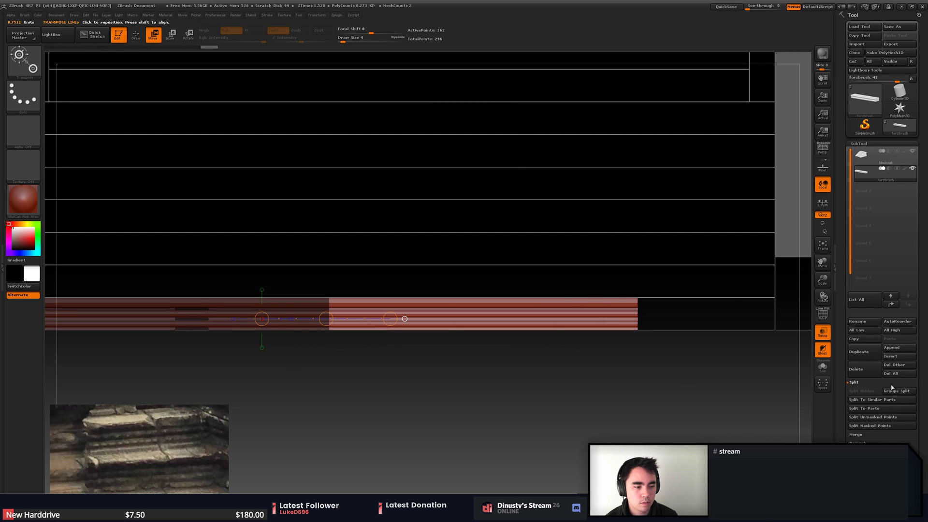
{"action": "left_click", "coordinate": [881, 417]}
{"action": "left_click_drag", "start_coordinate": [552, 334], "coordinate": [583, 353], "text": "alt"}
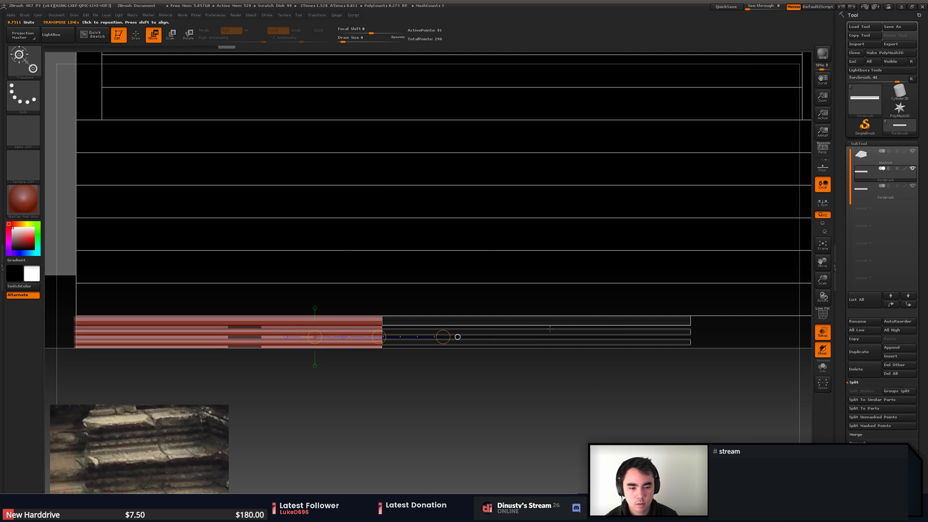
- Switch the active subtool back and forth between the two ridged blocks, ending on the original one
{"action": "key", "text": "b"}
{"action": "key", "text": "n"}
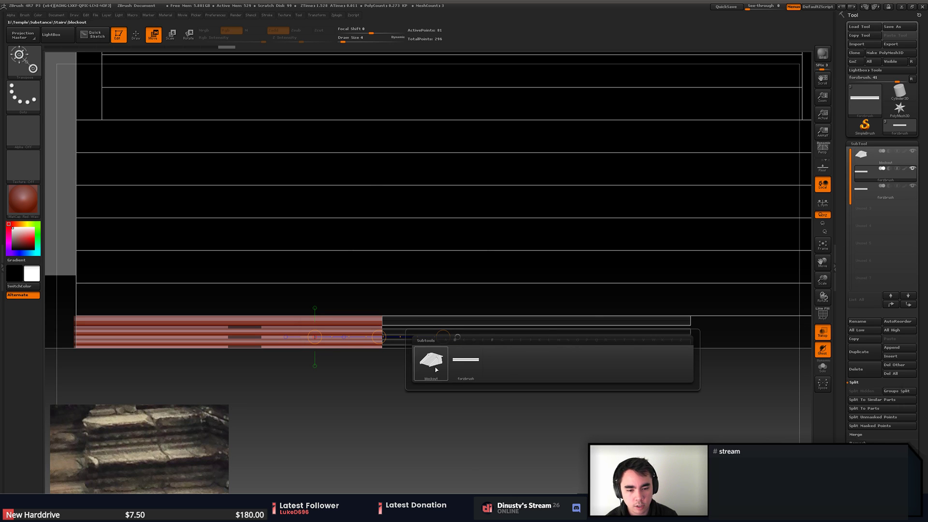
{"action": "left_click", "coordinate": [870, 190]}
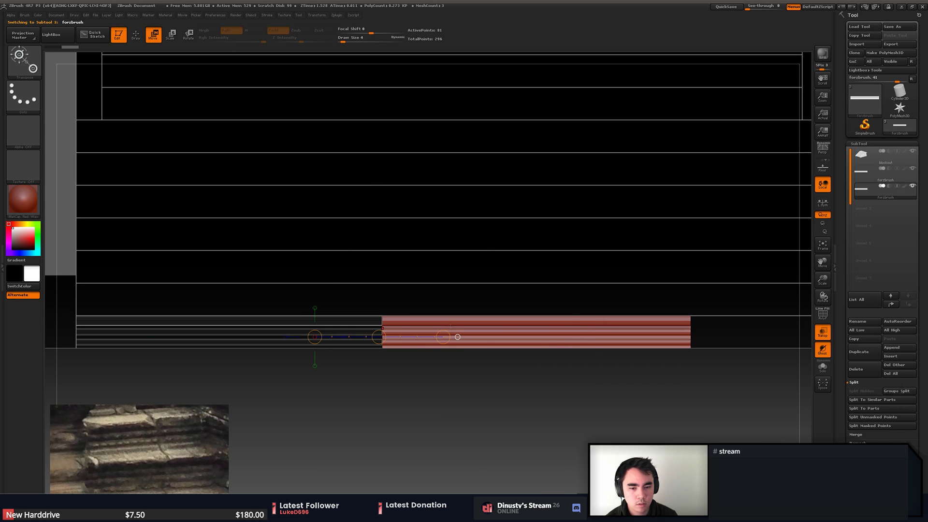
{"action": "key", "text": "n"}
{"action": "left_click", "coordinate": [339, 344]}
{"action": "key", "text": "n"}
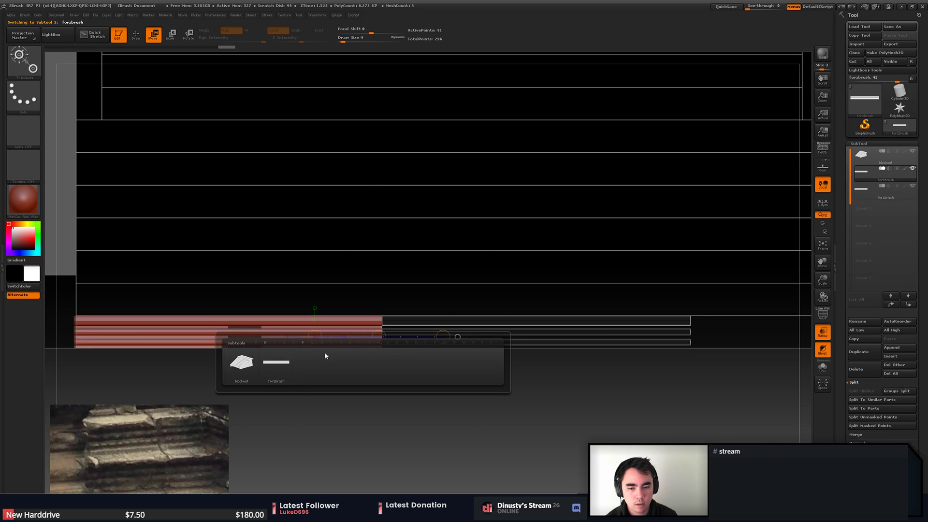
{"action": "left_click", "coordinate": [276, 366]}
{"action": "key", "text": "n"}
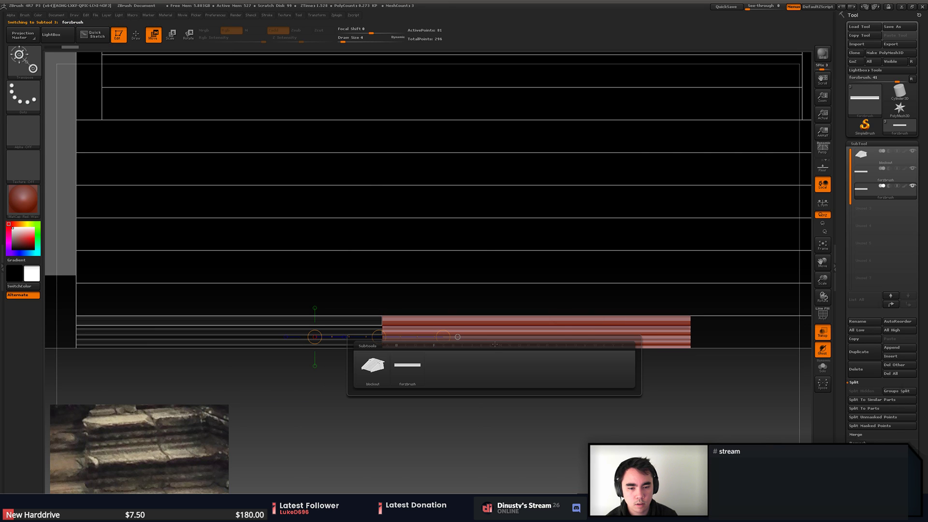
{"action": "left_click", "coordinate": [413, 374]}
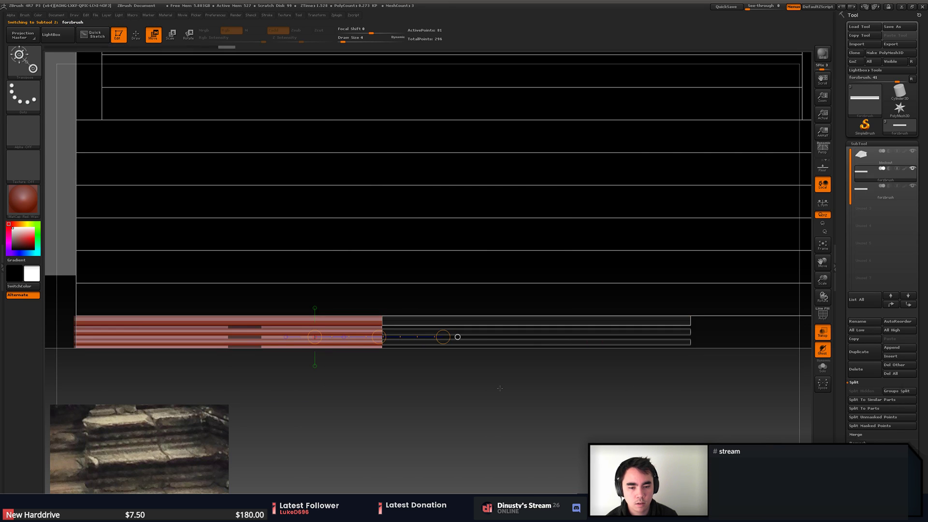
- Select the right-hand moulding piece at the wall's base and stretch it lengthwise until its free end meets the right pillar
{"action": "left_click_drag", "start_coordinate": [465, 282], "coordinate": [518, 300], "text": "alt"}
{"action": "left_click_drag", "start_coordinate": [618, 374], "coordinate": [526, 360], "text": "alt"}
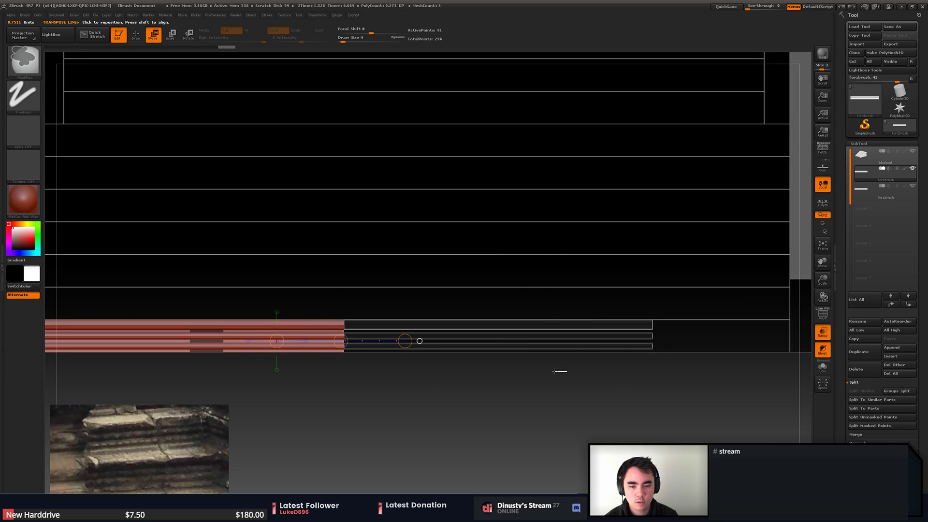
{"action": "key", "text": "q"}
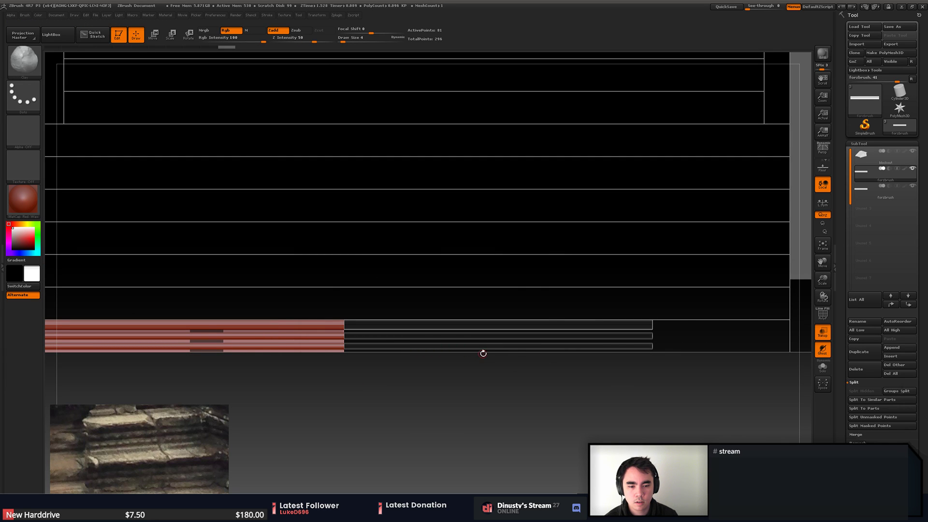
{"action": "left_click_drag", "start_coordinate": [558, 376], "coordinate": [614, 352], "text": "alt"}
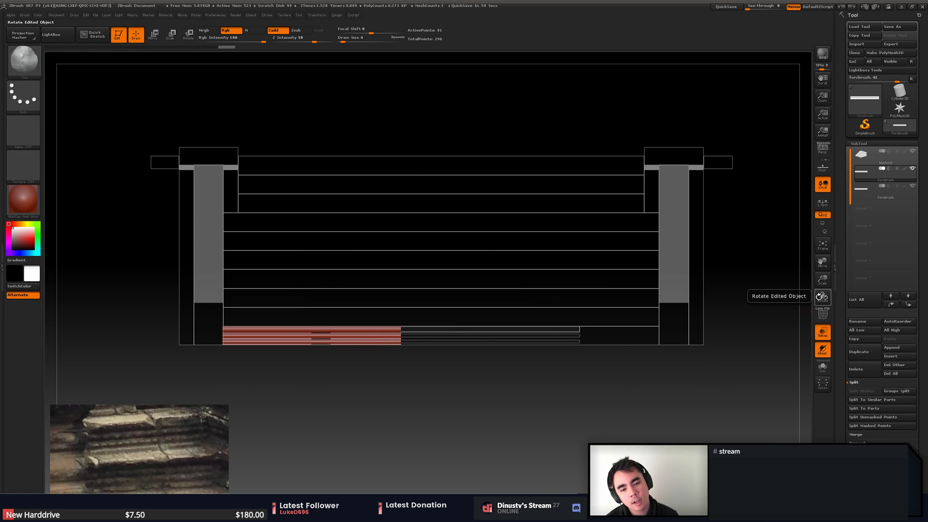
{"action": "left_click", "coordinate": [548, 330], "text": "alt"}
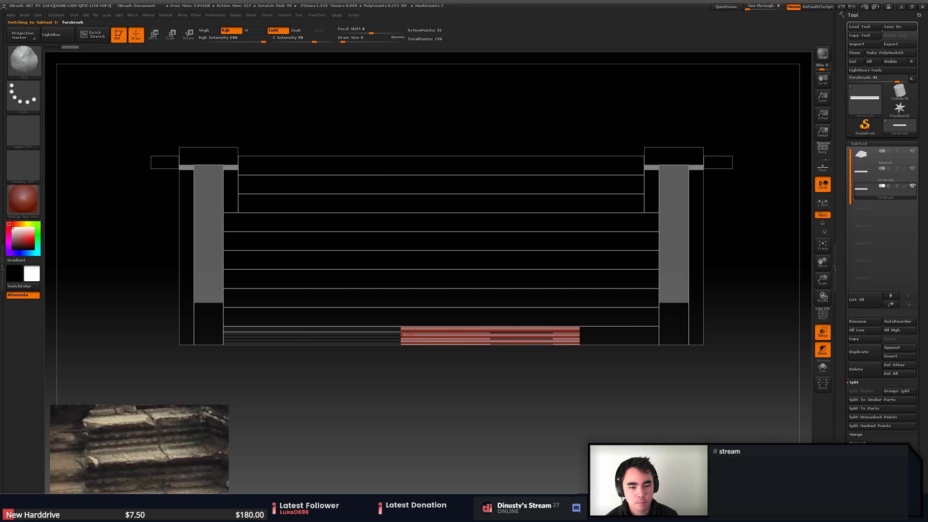
{"action": "key", "text": "w"}
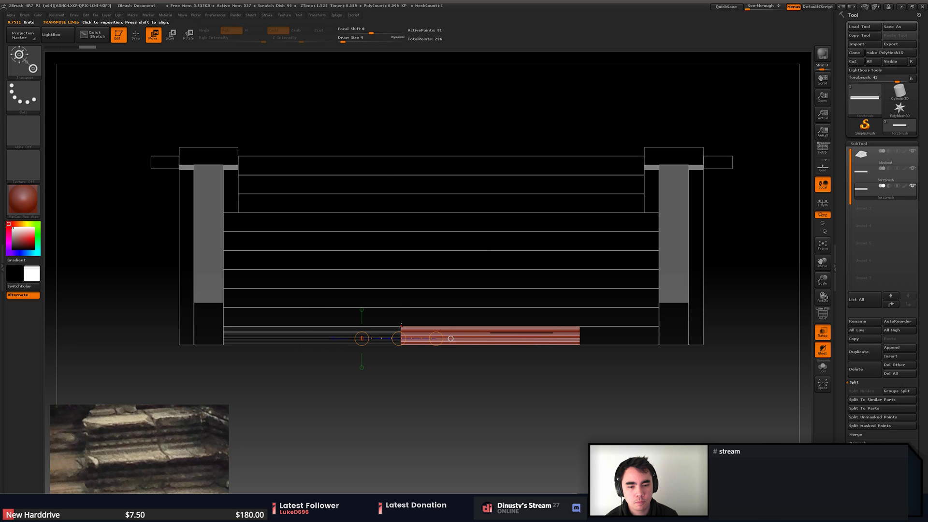
{"action": "mouse_move", "coordinate": [401, 327]}
{"action": "left_mouse_down", "text": "shift"}
{"action": "mouse_move", "coordinate": [410, 335]}
{"action": "mouse_move", "coordinate": [598, 327]}
{"action": "mouse_move", "coordinate": [601, 292]}
{"action": "mouse_move", "coordinate": [624, 338]}
{"action": "mouse_move", "coordinate": [667, 341]}
{"action": "left_mouse_up", "text": "shift"}
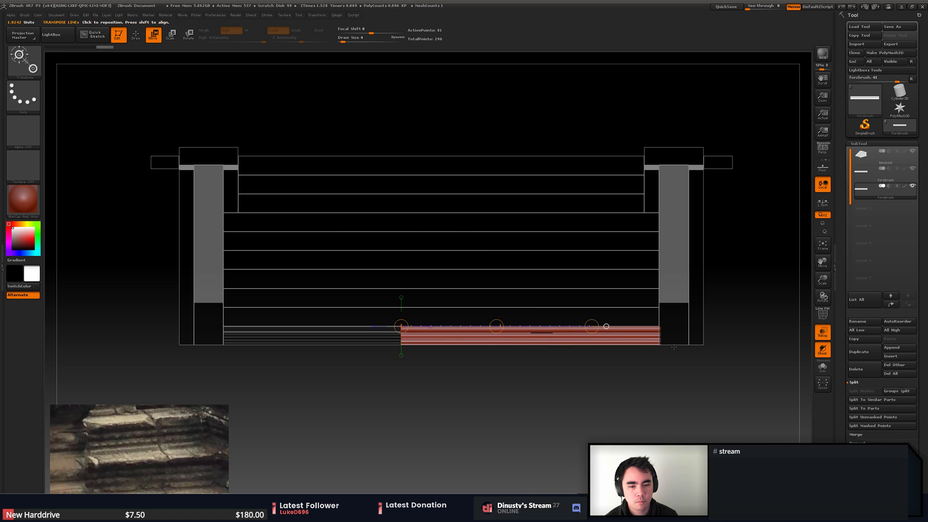
{"action": "right_click", "coordinate": [631, 386]}
{"action": "key", "text": "q"}
- Turn off ghost transparency and hide the main wall subtool, leaving the two moulding pieces in view
{"action": "mouse_move", "coordinate": [567, 365]}
{"action": "right_mouse_down"}
{"action": "mouse_move", "coordinate": [582, 403]}
{"action": "mouse_move", "coordinate": [616, 374]}
{"action": "right_mouse_up"}
{"action": "left_click", "coordinate": [823, 332]}
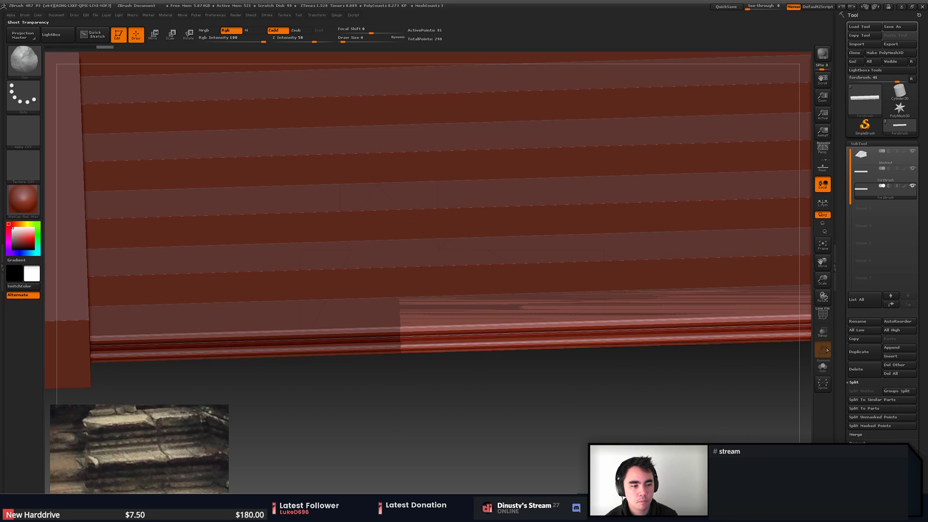
{"action": "left_click", "coordinate": [913, 151]}
- Examine the two moulding pieces and the seam between them from several angles, keeping the stretched piece active
{"action": "left_click_drag", "start_coordinate": [543, 184], "coordinate": [481, 289]}
{"action": "left_click_drag", "start_coordinate": [511, 225], "coordinate": [509, 198]}
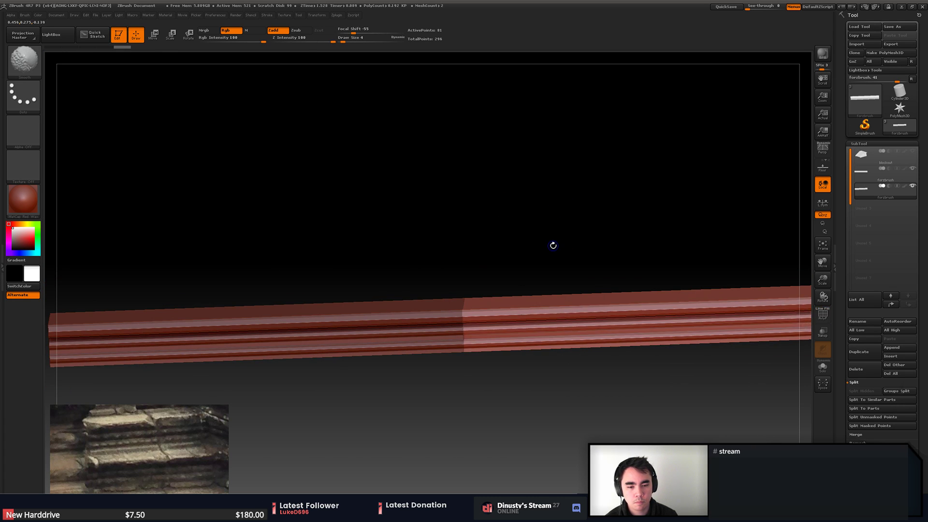
{"action": "mouse_move", "coordinate": [553, 244]}
{"action": "left_mouse_down"}
{"action": "mouse_move", "coordinate": [524, 234]}
{"action": "mouse_move", "coordinate": [535, 248]}
{"action": "mouse_move", "coordinate": [475, 245]}
{"action": "mouse_move", "coordinate": [553, 240]}
{"action": "left_mouse_up"}
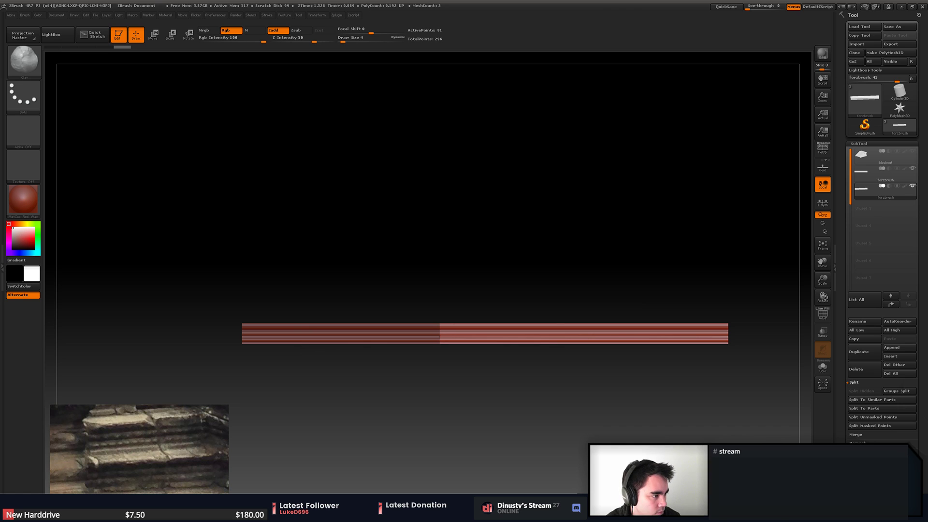
{"action": "left_click_drag", "start_coordinate": [539, 165], "coordinate": [561, 219]}
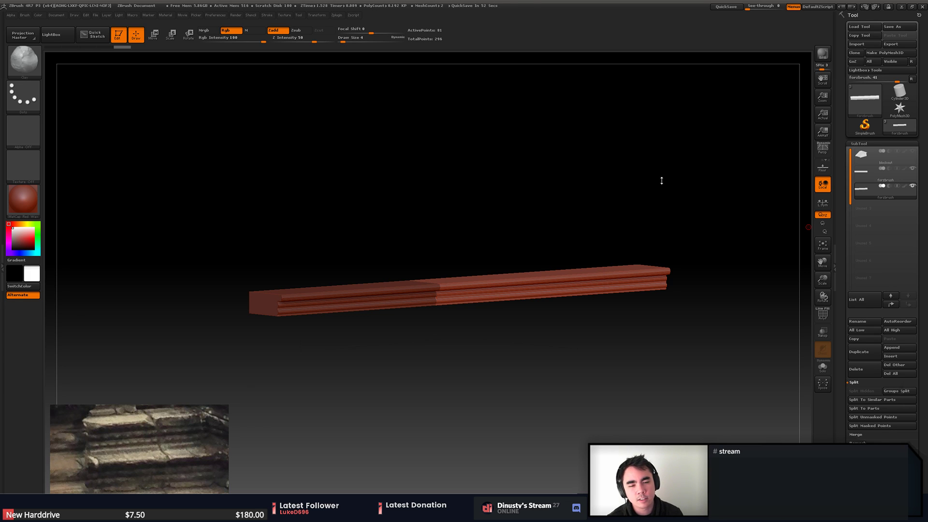
{"action": "left_click_drag", "start_coordinate": [601, 174], "coordinate": [661, 177], "text": "shift"}
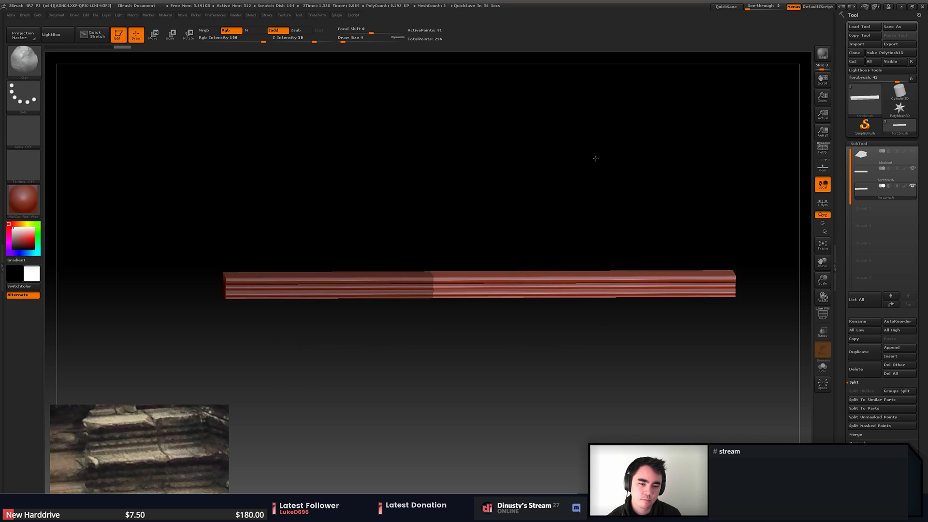
{"action": "left_click", "coordinate": [861, 191]}
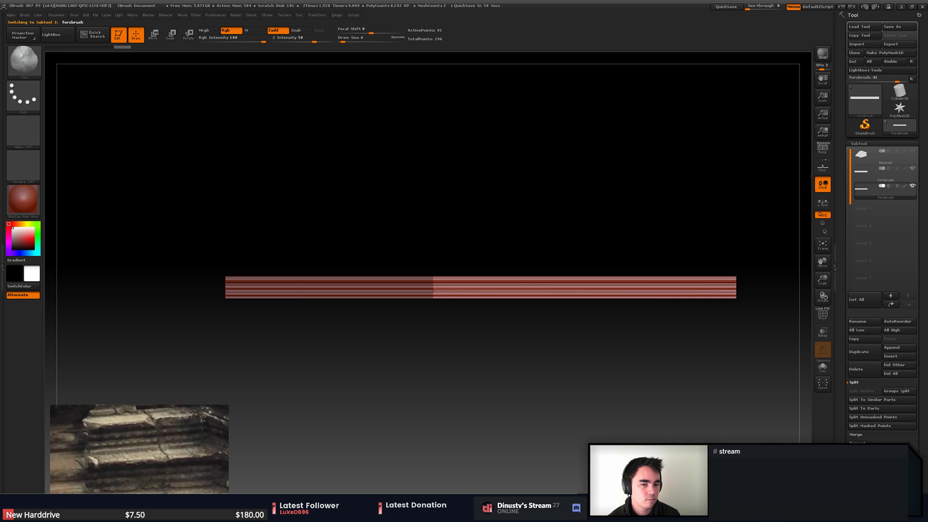
{"action": "mouse_move", "coordinate": [614, 181]}
{"action": "left_mouse_down"}
{"action": "mouse_move", "coordinate": [641, 192]}
{"action": "mouse_move", "coordinate": [590, 205]}
{"action": "mouse_move", "coordinate": [663, 217]}
{"action": "mouse_move", "coordinate": [607, 225]}
{"action": "left_mouse_up"}
{"action": "key", "text": "shift+f"}
{"action": "key", "text": "shift+f"}
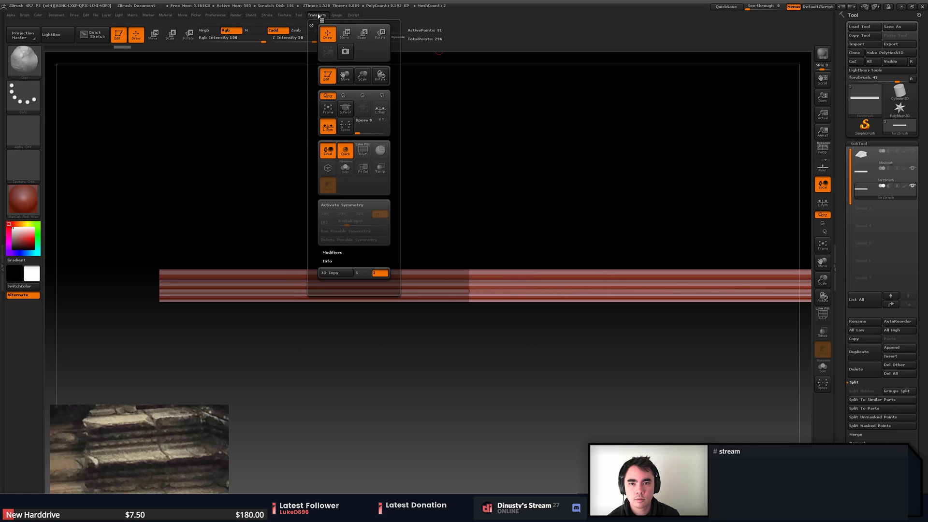
- Dock the Zplugin palette and run DynaMesh Master on the stretched moulding with Blur 0 and a polycount of 0.5 million
{"action": "left_click", "coordinate": [4, 41]}
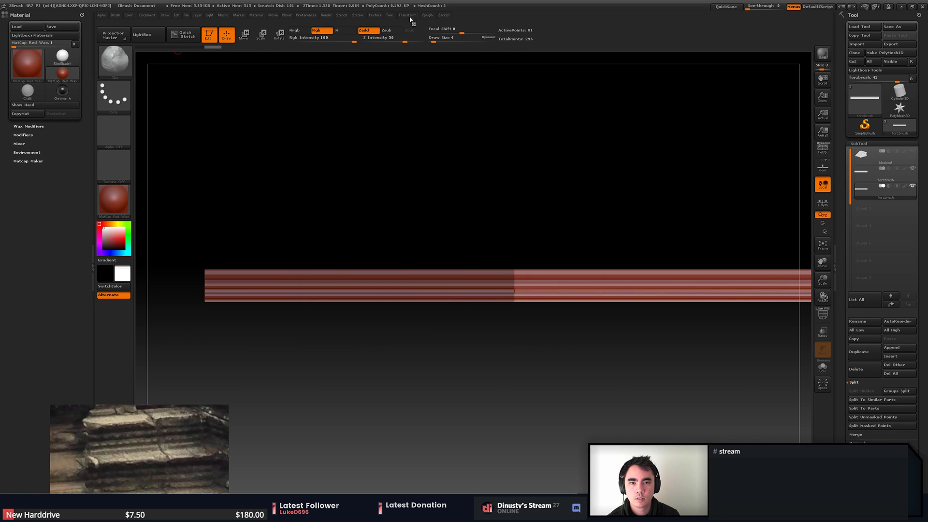
{"action": "mouse_move", "coordinate": [406, 16]}
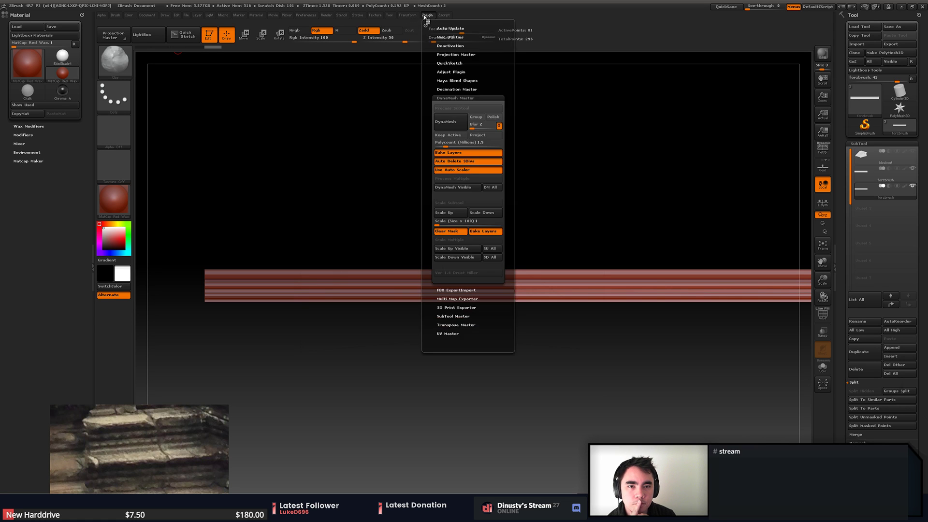
{"action": "left_click", "coordinate": [426, 24]}
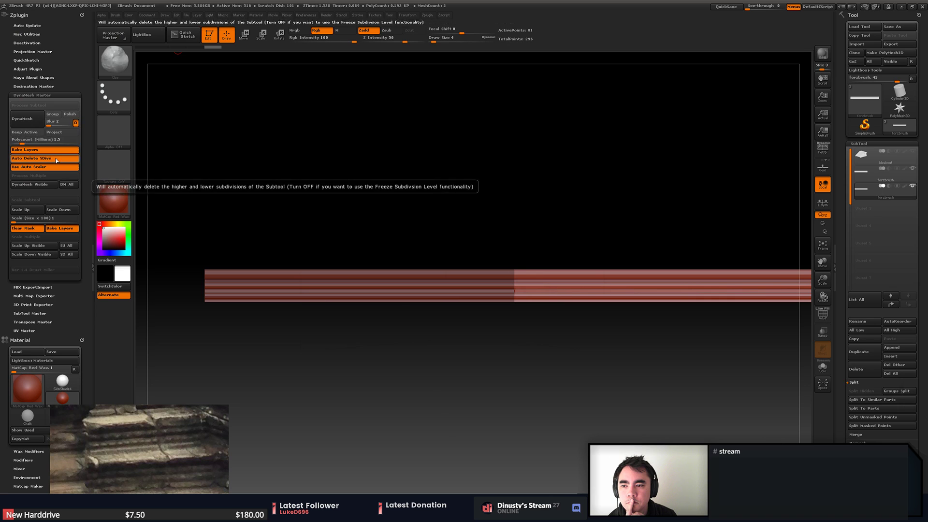
{"action": "left_click_drag", "start_coordinate": [50, 126], "coordinate": [18, 144]}
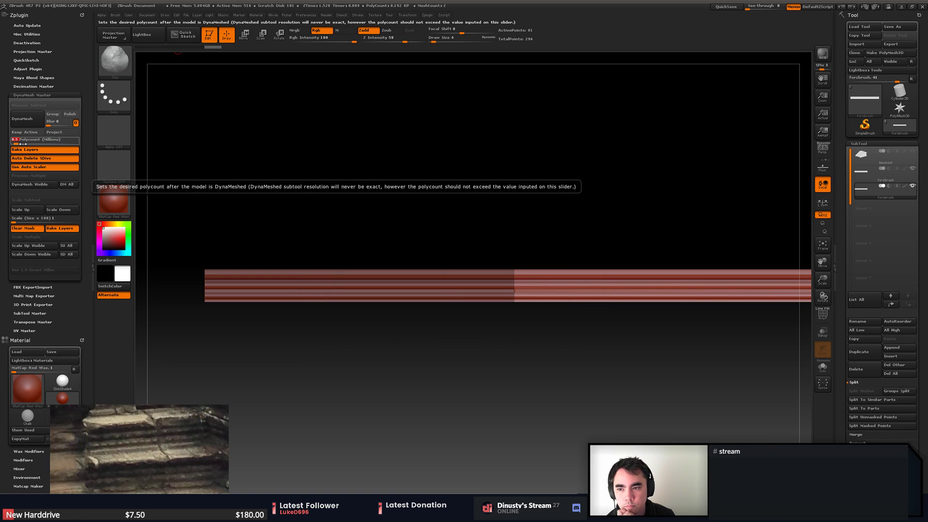
{"action": "key", "text": "Return"}
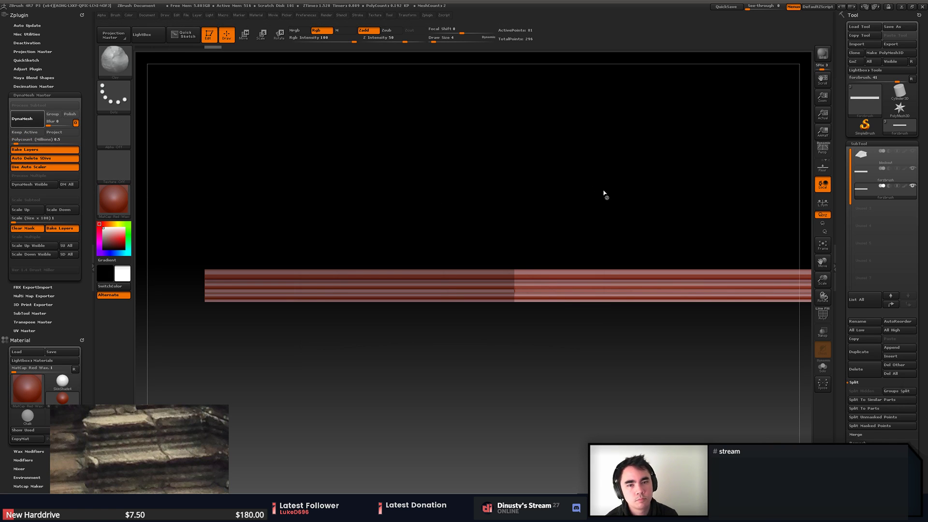
- Examine the remeshed moulding's topology with the wireframe display
{"action": "left_click_drag", "start_coordinate": [655, 207], "coordinate": [539, 192], "text": "alt"}
{"action": "left_click", "coordinate": [513, 188], "text": "ctrl"}
{"action": "key", "text": "shift+f"}
{"action": "mouse_move", "coordinate": [397, 153]}
{"action": "left_mouse_down", "text": "alt"}
{"action": "mouse_move", "coordinate": [487, 213]}
{"action": "mouse_move", "coordinate": [484, 232]}
{"action": "left_mouse_up", "text": "alt"}
{"action": "key", "text": "shift+f"}
{"action": "key", "text": "ctrl+z"}
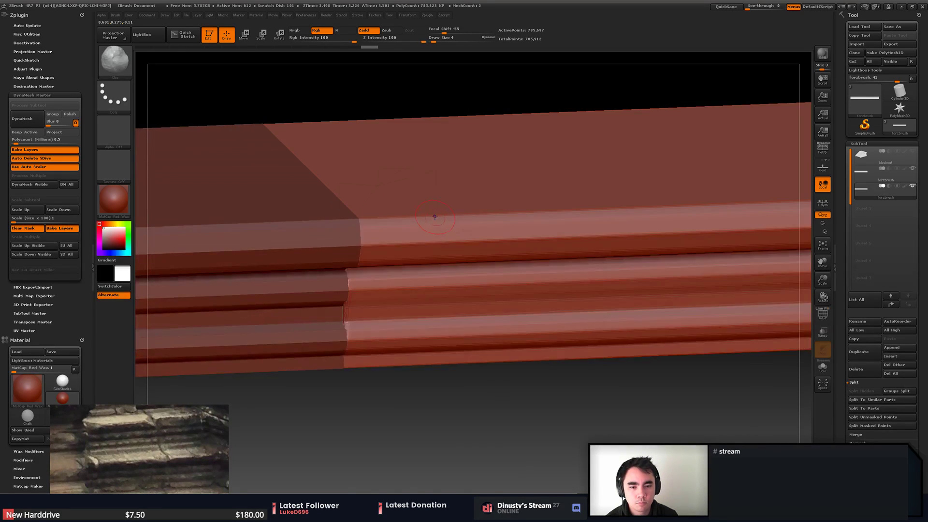
{"action": "left_click_drag", "start_coordinate": [421, 223], "coordinate": [457, 213]}
{"action": "key", "text": "ctrl+z"}
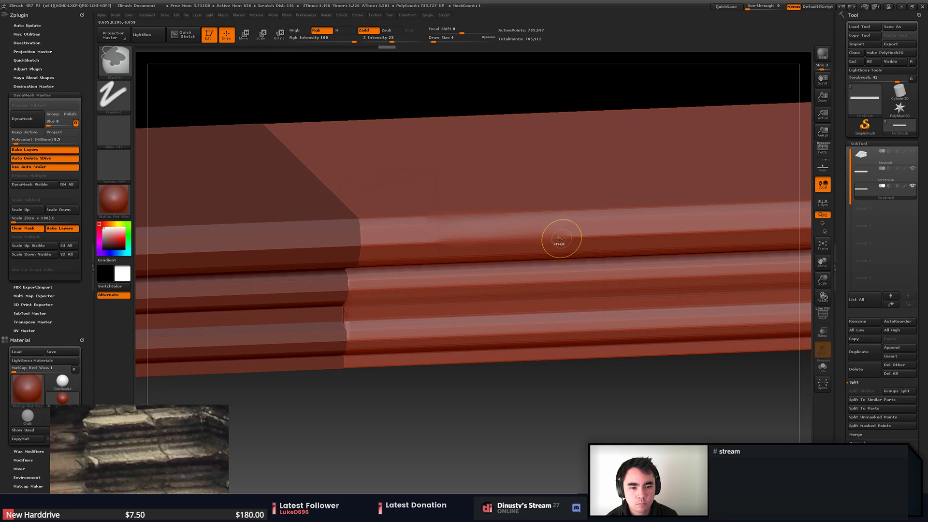
{"action": "key", "text": "space"}
{"action": "left_click_drag", "start_coordinate": [451, 414], "coordinate": [515, 397]}
{"action": "key", "text": "ctrl+z"}
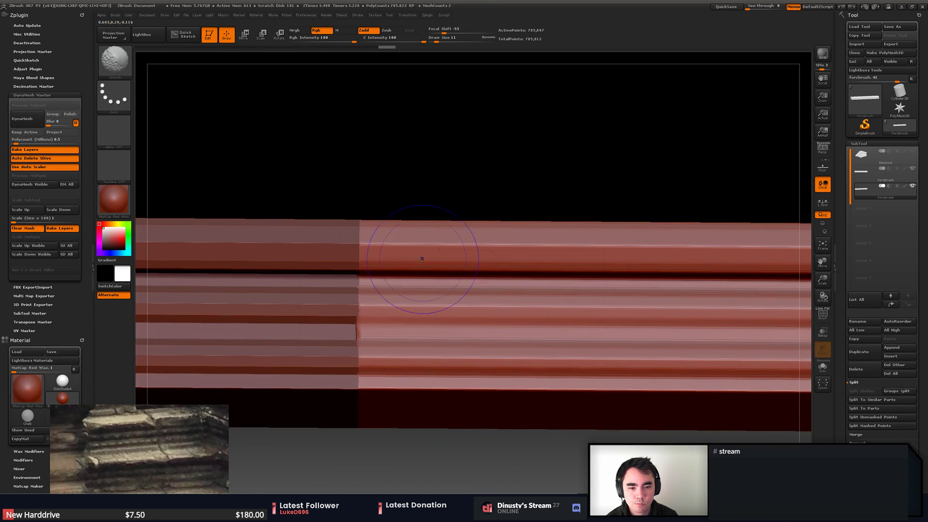
{"action": "left_click_drag", "start_coordinate": [411, 252], "coordinate": [690, 250], "text": "shift"}
{"action": "mouse_move", "coordinate": [621, 198]}
{"action": "left_mouse_down"}
{"action": "mouse_move", "coordinate": [579, 195]}
{"action": "mouse_move", "coordinate": [489, 166]}
{"action": "mouse_move", "coordinate": [357, 161]}
{"action": "mouse_move", "coordinate": [468, 234]}
{"action": "left_mouse_up"}
- Set the draw size to 6 and choose the custom subtractive sculpting brush with a square alpha
{"action": "key", "text": "space"}
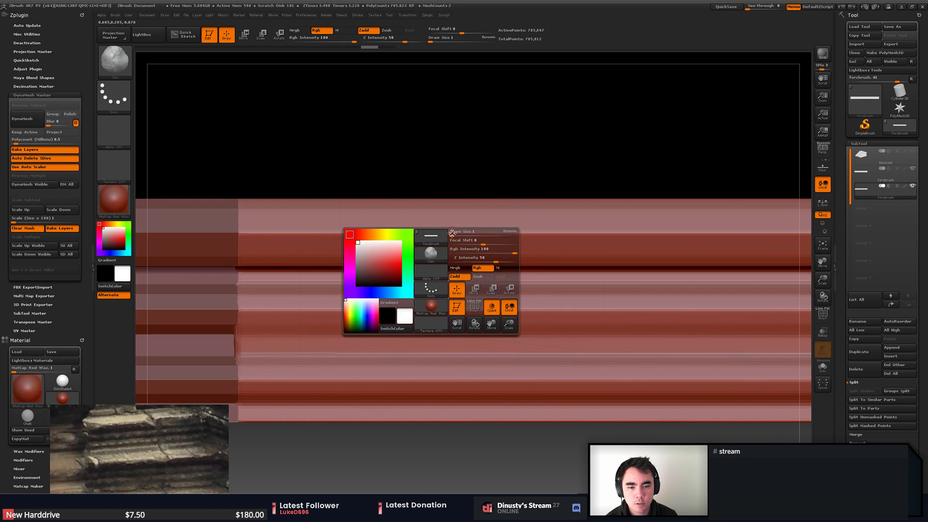
{"action": "key", "text": "b"}
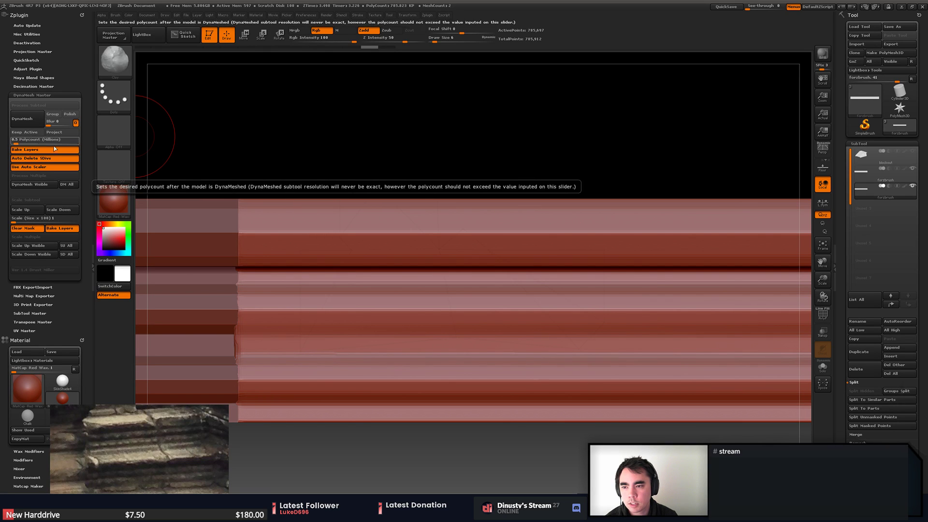
{"action": "left_click_drag", "start_coordinate": [395, 155], "coordinate": [428, 156], "text": "alt"}
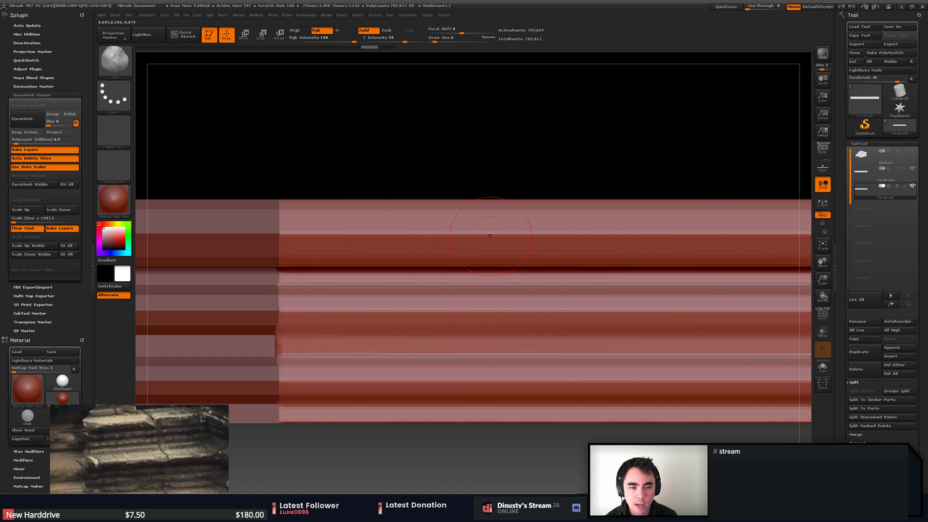
{"action": "key", "text": "space"}
{"action": "key", "text": "b"}
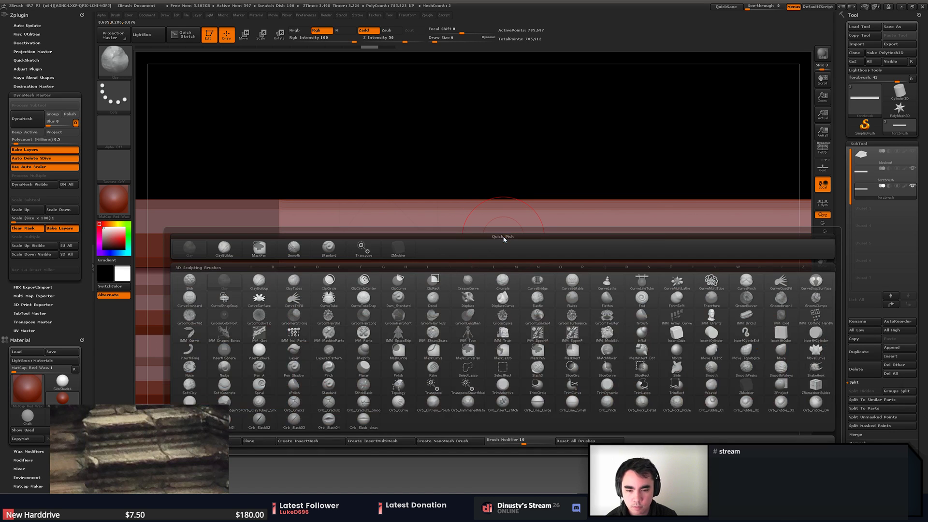
{"action": "key", "text": "b"}
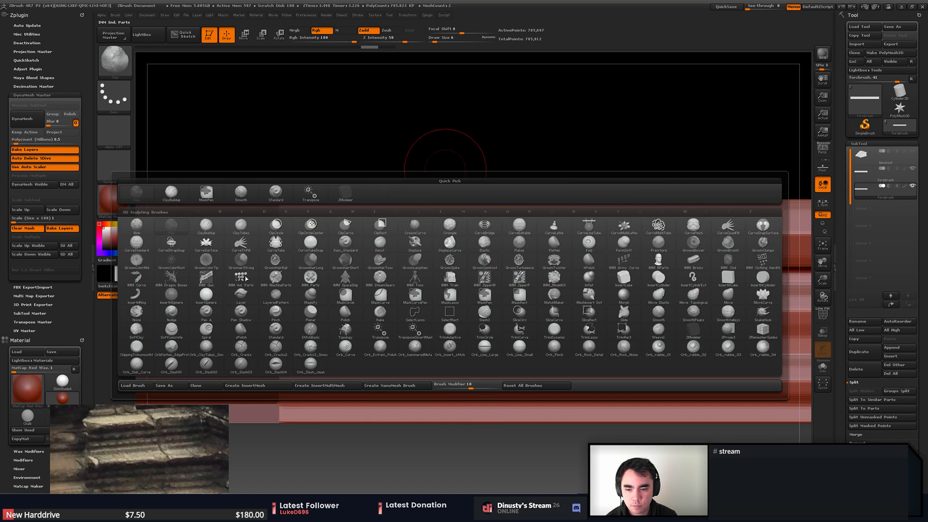
{"action": "left_click", "coordinate": [138, 350]}
- Try chipping irregular breaks along the upper front edge of the right moulding piece and undo the strokes
{"action": "left_click_drag", "start_coordinate": [521, 228], "coordinate": [600, 235]}
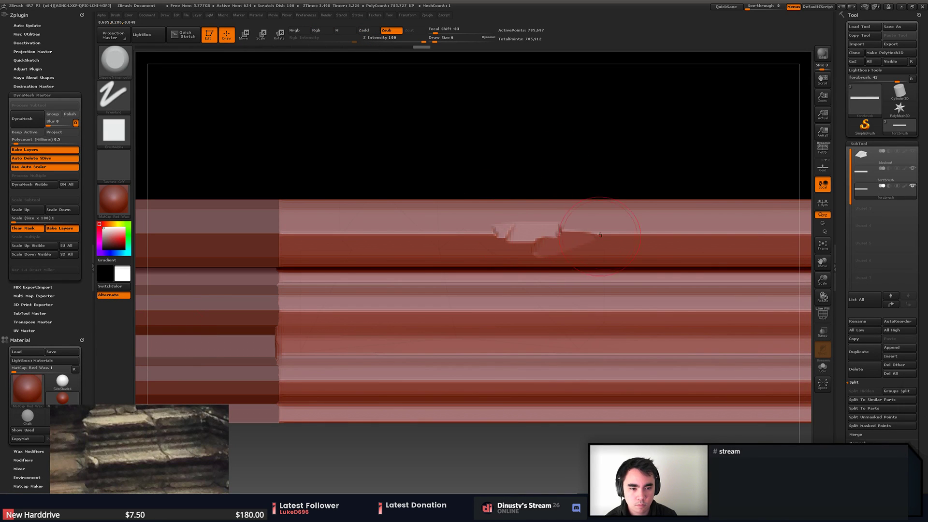
{"action": "right_click_drag", "start_coordinate": [600, 235], "coordinate": [597, 265]}
{"action": "mouse_move", "coordinate": [534, 236]}
{"action": "left_mouse_down"}
{"action": "mouse_move", "coordinate": [628, 234]}
{"action": "mouse_move", "coordinate": [483, 231]}
{"action": "left_mouse_up"}
{"action": "mouse_move", "coordinate": [512, 216]}
{"action": "left_mouse_down"}
{"action": "mouse_move", "coordinate": [610, 210]}
{"action": "mouse_move", "coordinate": [468, 222]}
{"action": "mouse_move", "coordinate": [660, 195]}
{"action": "mouse_move", "coordinate": [580, 220]}
{"action": "left_mouse_up"}
{"action": "mouse_move", "coordinate": [660, 215]}
{"action": "left_mouse_down"}
{"action": "mouse_move", "coordinate": [582, 237]}
{"action": "mouse_move", "coordinate": [757, 223]}
{"action": "left_mouse_up"}
{"action": "mouse_move", "coordinate": [587, 241]}
{"action": "left_mouse_down"}
{"action": "mouse_move", "coordinate": [515, 225]}
{"action": "mouse_move", "coordinate": [647, 228]}
{"action": "left_mouse_up"}
{"action": "mouse_move", "coordinate": [628, 242]}
{"action": "left_mouse_down"}
{"action": "mouse_move", "coordinate": [727, 234]}
{"action": "mouse_move", "coordinate": [648, 218]}
{"action": "left_mouse_up"}
{"action": "left_click_drag", "start_coordinate": [648, 217], "coordinate": [715, 232]}
{"action": "mouse_move", "coordinate": [665, 256]}
{"action": "right_mouse_down", "text": "ctrl"}
{"action": "mouse_move", "coordinate": [630, 237]}
{"action": "mouse_move", "coordinate": [600, 236]}
{"action": "mouse_move", "coordinate": [652, 260]}
{"action": "mouse_move", "coordinate": [635, 252]}
{"action": "right_mouse_up", "text": "ctrl"}
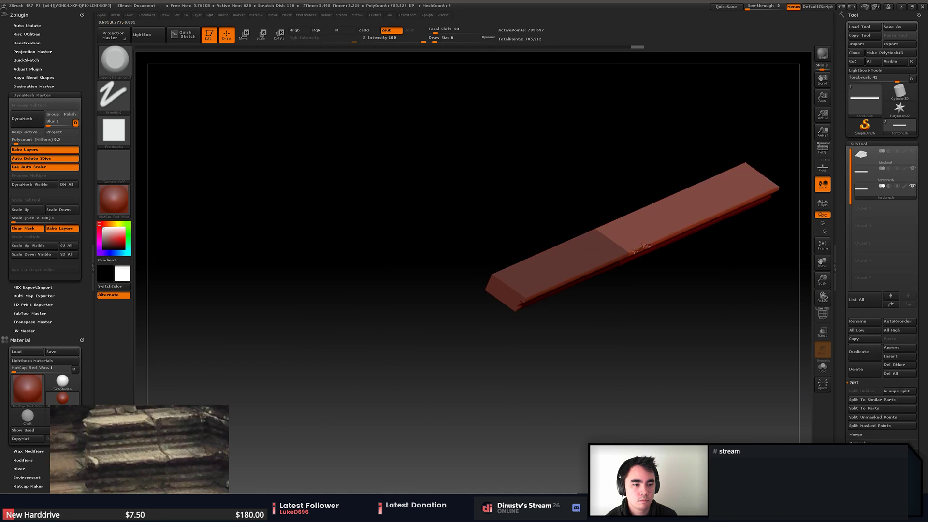
{"action": "left_click_drag", "start_coordinate": [635, 250], "coordinate": [598, 327]}
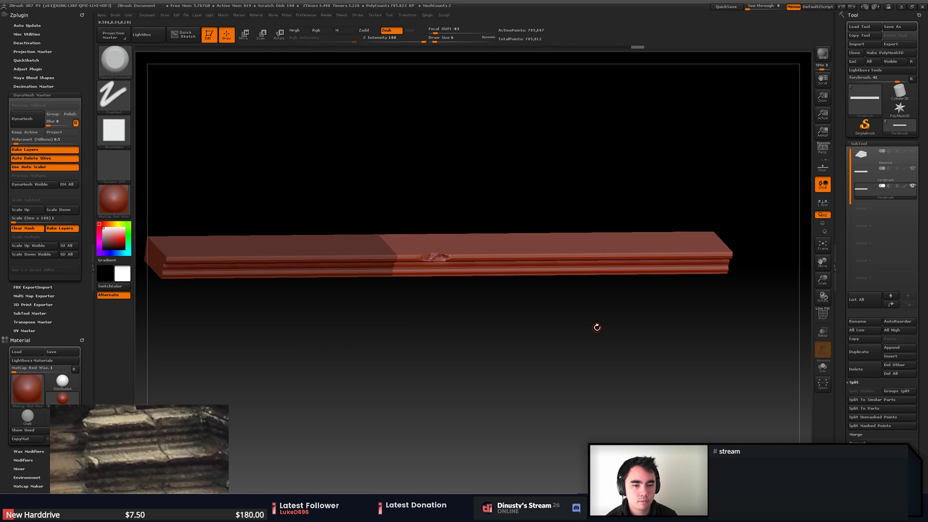
{"action": "key", "text": "ctrl"}
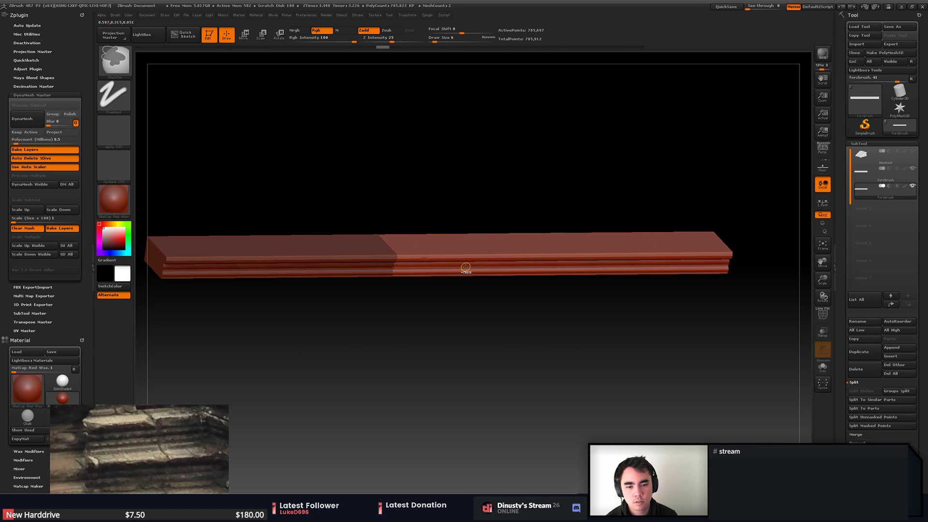
- Isolate the right moulding piece by hiding the neighbouring one, and reduce the brush draw size to 4
{"action": "mouse_move", "coordinate": [466, 267]}
{"action": "right_mouse_down", "text": "ctrl"}
{"action": "mouse_move", "coordinate": [539, 305]}
{"action": "mouse_move", "coordinate": [542, 289]}
{"action": "mouse_move", "coordinate": [519, 261]}
{"action": "right_mouse_up", "text": "ctrl"}
{"action": "right_click_drag", "start_coordinate": [518, 261], "coordinate": [404, 236], "text": "alt"}
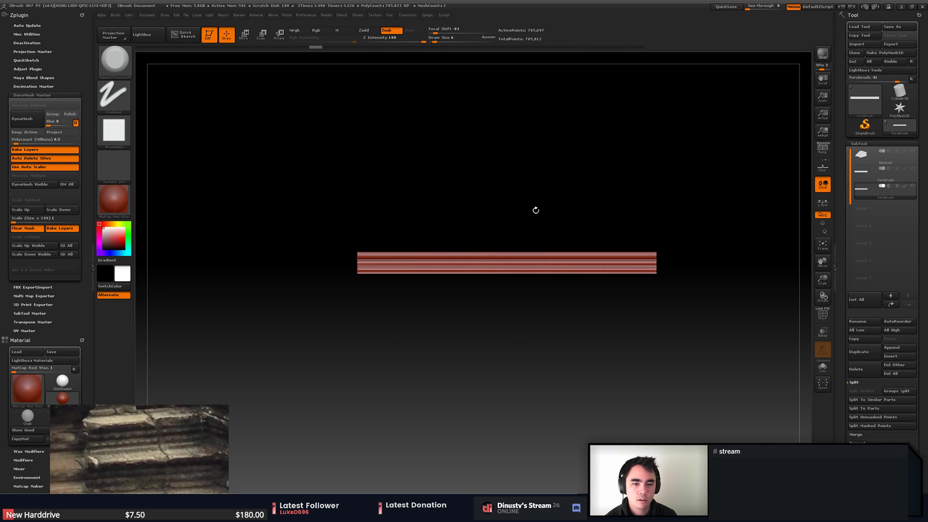
{"action": "mouse_move", "coordinate": [535, 207]}
{"action": "left_mouse_down"}
{"action": "mouse_move", "coordinate": [485, 234]}
{"action": "mouse_move", "coordinate": [493, 269]}
{"action": "mouse_move", "coordinate": [466, 277]}
{"action": "left_mouse_up"}
{"action": "key", "text": "shift+f"}
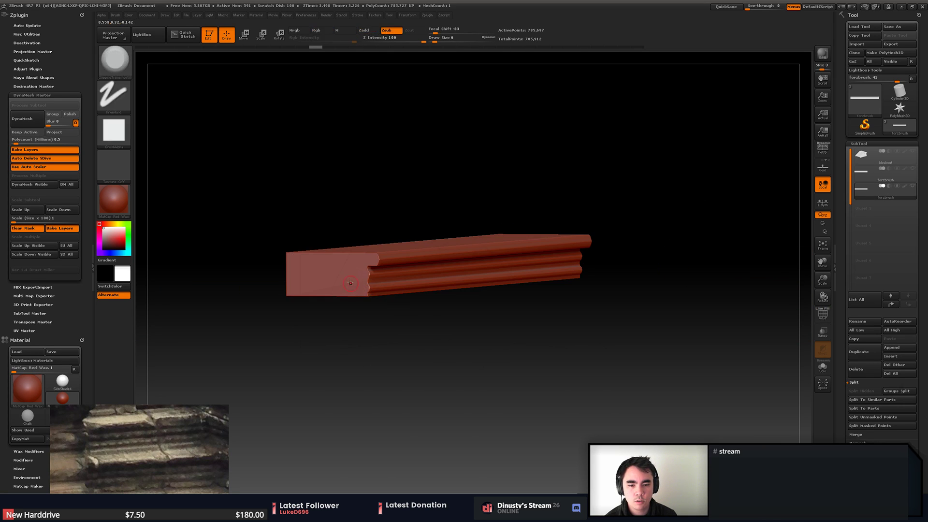
{"action": "left_click", "coordinate": [416, 285]}
{"action": "left_click", "coordinate": [338, 301]}
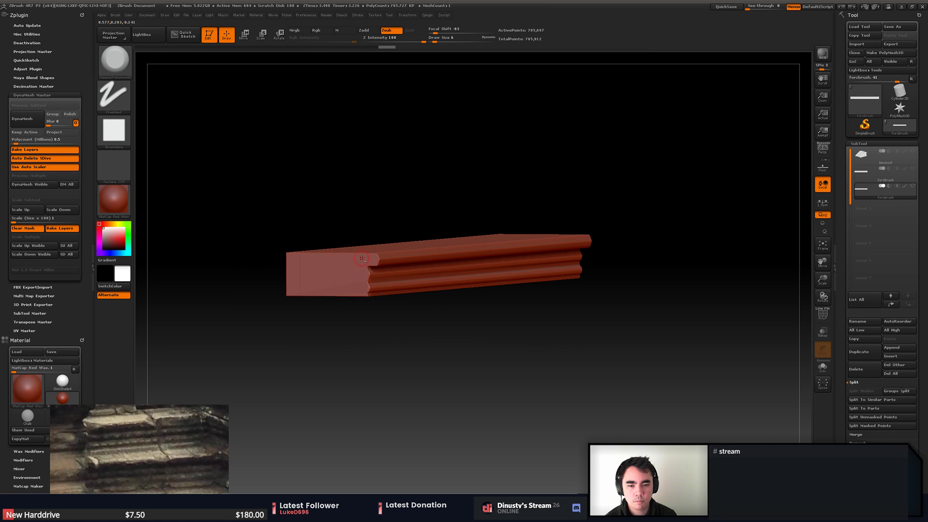
{"action": "mouse_move", "coordinate": [411, 271]}
{"action": "right_mouse_down", "text": "ctrl"}
{"action": "mouse_move", "coordinate": [491, 290]}
{"action": "mouse_move", "coordinate": [435, 274]}
{"action": "mouse_move", "coordinate": [418, 284]}
{"action": "mouse_move", "coordinate": [428, 310]}
{"action": "mouse_move", "coordinate": [438, 269]}
{"action": "right_mouse_up", "text": "ctrl"}
{"action": "key", "text": "space"}
{"action": "left_click_drag", "start_coordinate": [438, 268], "coordinate": [424, 267]}
- Chip irregular breaks into the profile corner at the moulding's end face and upper front edge, and smooth along the lowest groove
{"action": "left_click_drag", "start_coordinate": [330, 238], "coordinate": [417, 220]}
{"action": "left_click_drag", "start_coordinate": [465, 213], "coordinate": [497, 207]}
{"action": "left_click_drag", "start_coordinate": [402, 231], "coordinate": [346, 246]}
{"action": "mouse_move", "coordinate": [228, 226]}
{"action": "left_mouse_down"}
{"action": "mouse_move", "coordinate": [232, 281]}
{"action": "mouse_move", "coordinate": [223, 190]}
{"action": "left_mouse_up"}
{"action": "right_click_drag", "start_coordinate": [534, 174], "coordinate": [470, 294], "text": "ctrl"}
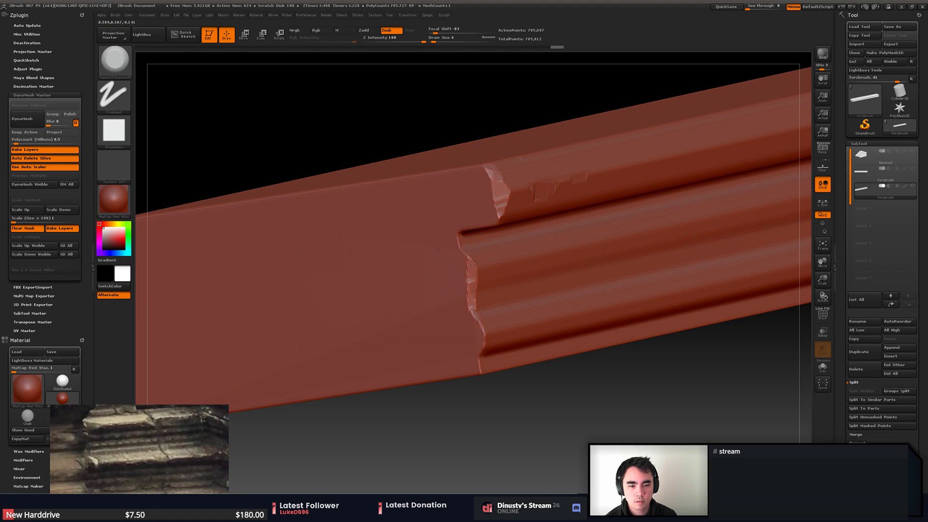
{"action": "left_click_drag", "start_coordinate": [460, 244], "coordinate": [478, 277]}
{"action": "left_click_drag", "start_coordinate": [504, 338], "coordinate": [620, 314], "text": "shift"}
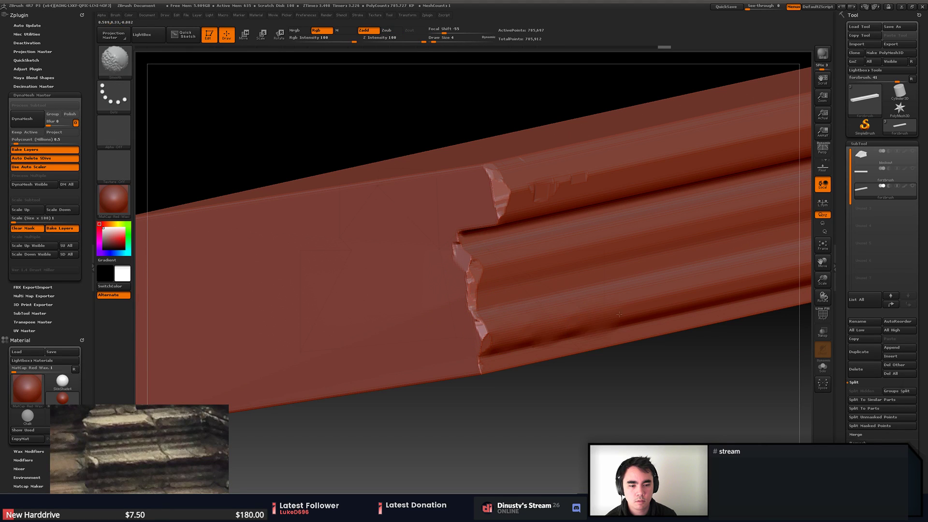
- Undo the last three strokes on the moulding piece
{"action": "left_click_drag", "start_coordinate": [721, 289], "coordinate": [442, 321], "text": "alt"}
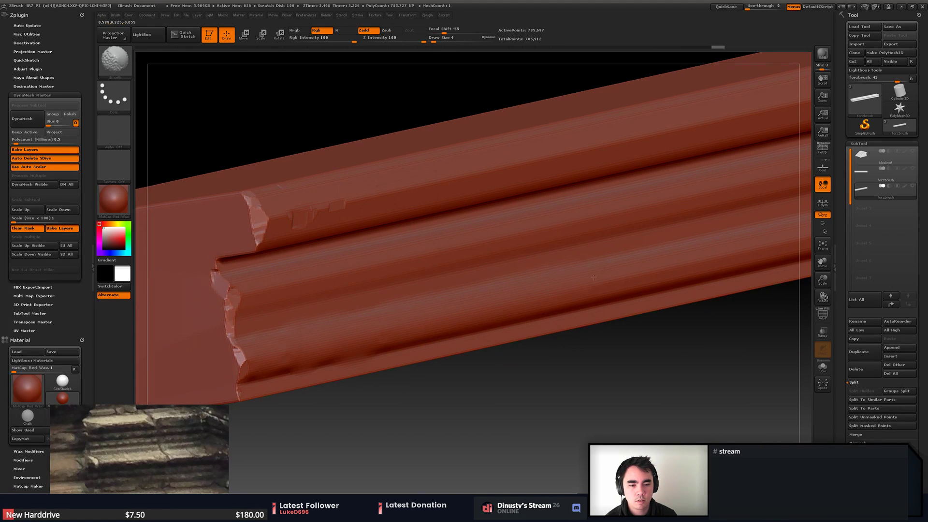
{"action": "mouse_move", "coordinate": [445, 296]}
{"action": "right_mouse_down", "text": "ctrl"}
{"action": "mouse_move", "coordinate": [438, 247]}
{"action": "mouse_move", "coordinate": [491, 275]}
{"action": "mouse_move", "coordinate": [449, 280]}
{"action": "mouse_move", "coordinate": [492, 285]}
{"action": "mouse_move", "coordinate": [462, 291]}
{"action": "mouse_move", "coordinate": [399, 289]}
{"action": "right_mouse_up", "text": "ctrl"}
{"action": "key", "text": "ctrl+z"}
{"action": "key", "text": "ctrl+z"}
{"action": "key", "text": "ctrl+z"}
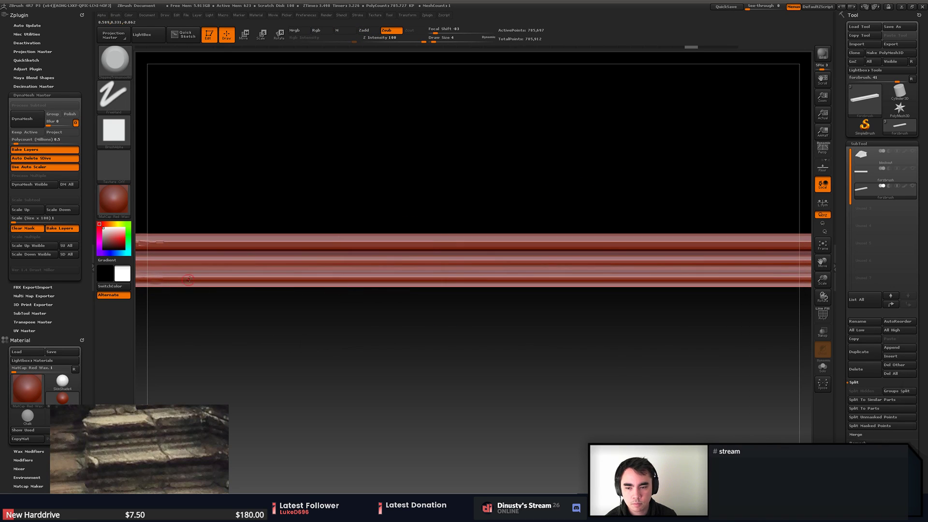
- Smooth along the lower grooves of the moulding's front profile, undoing a short first smoothing stroke
{"action": "right_click_drag", "start_coordinate": [189, 277], "coordinate": [186, 276], "text": "alt"}
{"action": "key", "text": "s"}
{"action": "mouse_move", "coordinate": [187, 276]}
{"action": "left_mouse_down"}
{"action": "mouse_move", "coordinate": [261, 276]}
{"action": "mouse_move", "coordinate": [190, 284]}
{"action": "left_mouse_up"}
{"action": "right_click_drag", "start_coordinate": [242, 295], "coordinate": [484, 322], "text": "ctrl"}
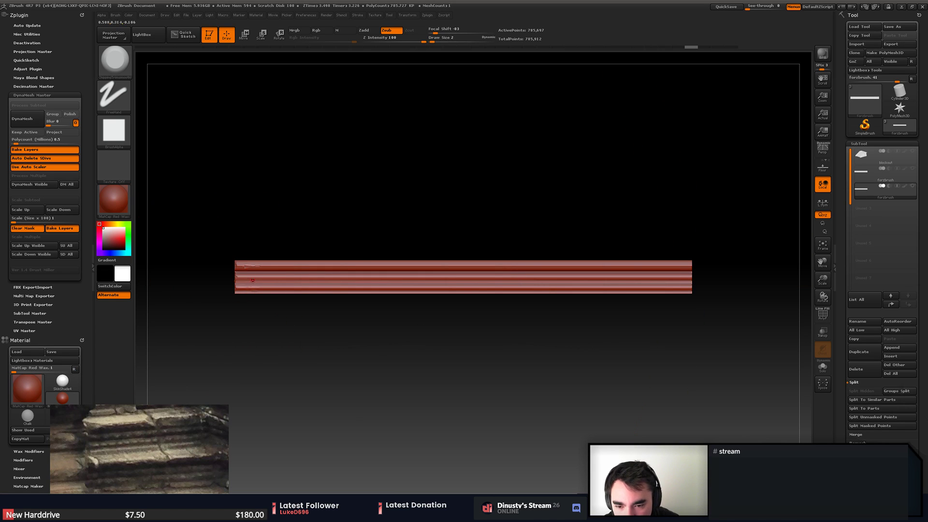
{"action": "key", "text": "shift"}
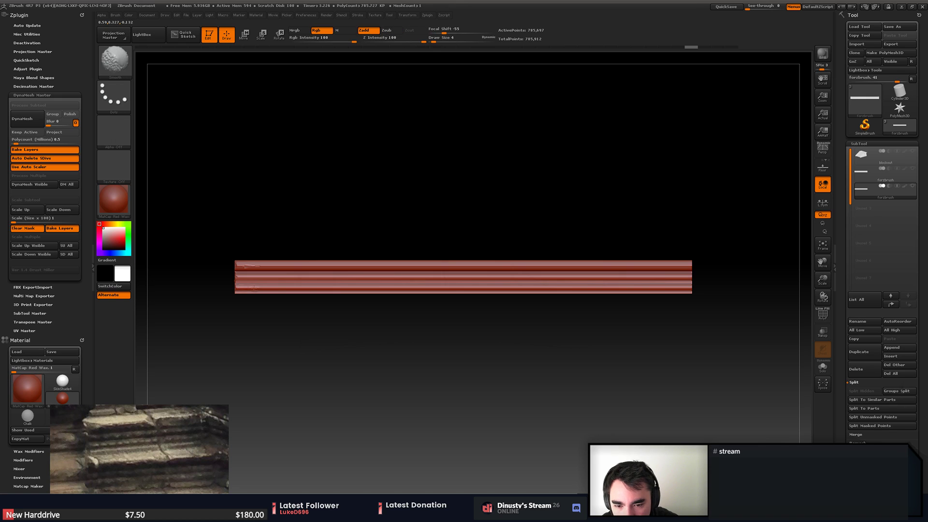
{"action": "left_click_drag", "start_coordinate": [505, 291], "coordinate": [506, 290], "text": "shift"}
{"action": "key", "text": "ctrl+z"}
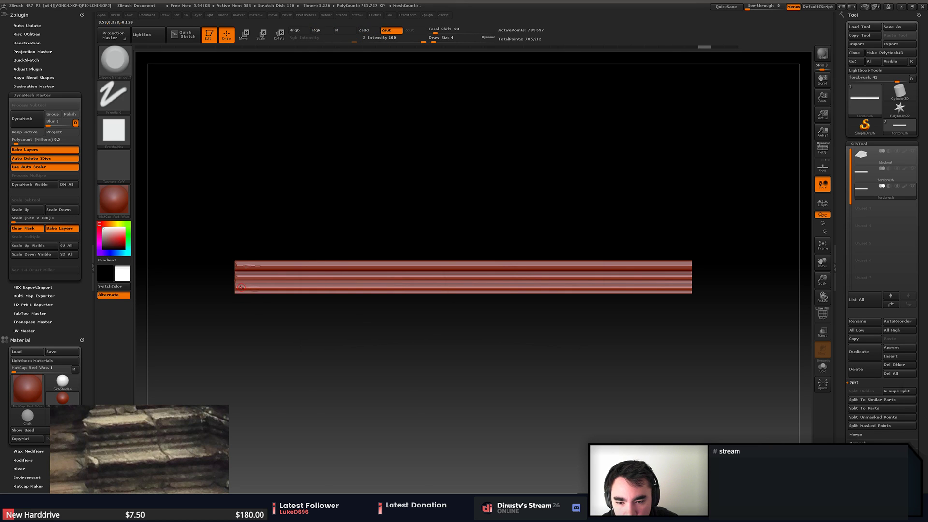
{"action": "key", "text": "shift"}
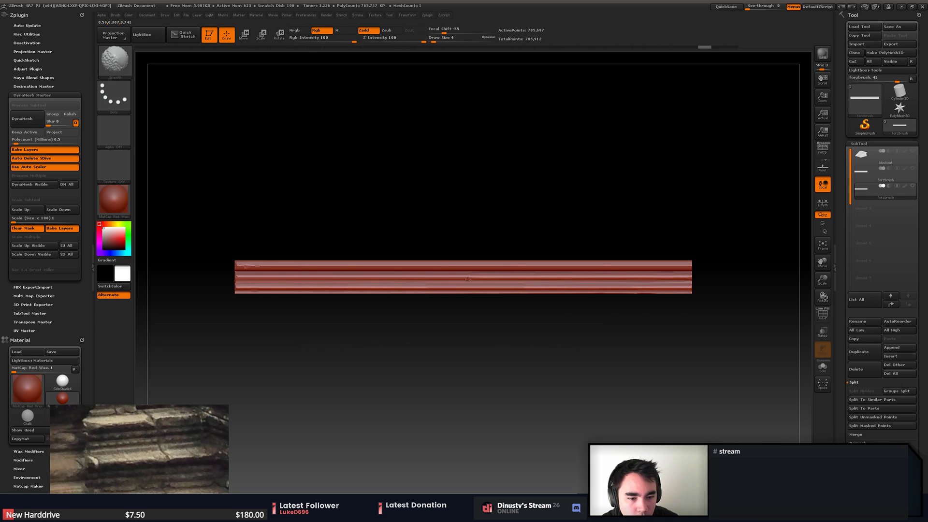
- Turn on perspective and isolate the chipped end section of the moulding by hiding the rest of the mesh
{"action": "mouse_move", "coordinate": [465, 340]}
{"action": "left_mouse_down"}
{"action": "mouse_move", "coordinate": [550, 386]}
{"action": "mouse_move", "coordinate": [442, 346]}
{"action": "mouse_move", "coordinate": [417, 352]}
{"action": "mouse_move", "coordinate": [512, 371]}
{"action": "left_mouse_up"}
{"action": "key", "text": "f"}
{"action": "key", "text": "p"}
{"action": "mouse_move", "coordinate": [393, 236]}
{"action": "left_mouse_down", "text": "ctrl+shift"}
{"action": "mouse_move", "coordinate": [521, 323]}
{"action": "mouse_move", "coordinate": [340, 292]}
{"action": "mouse_move", "coordinate": [417, 312]}
{"action": "mouse_move", "coordinate": [332, 265]}
{"action": "mouse_move", "coordinate": [309, 279]}
{"action": "left_mouse_up", "text": "ctrl+shift"}
{"action": "mouse_move", "coordinate": [310, 280]}
{"action": "right_mouse_down"}
{"action": "mouse_move", "coordinate": [329, 304]}
{"action": "mouse_move", "coordinate": [332, 225]}
{"action": "right_mouse_up"}
{"action": "right_click_drag", "start_coordinate": [334, 292], "coordinate": [282, 306], "text": "alt"}
{"action": "right_click_drag", "start_coordinate": [332, 217], "coordinate": [337, 282]}
{"action": "right_click_drag", "start_coordinate": [337, 282], "coordinate": [292, 189]}
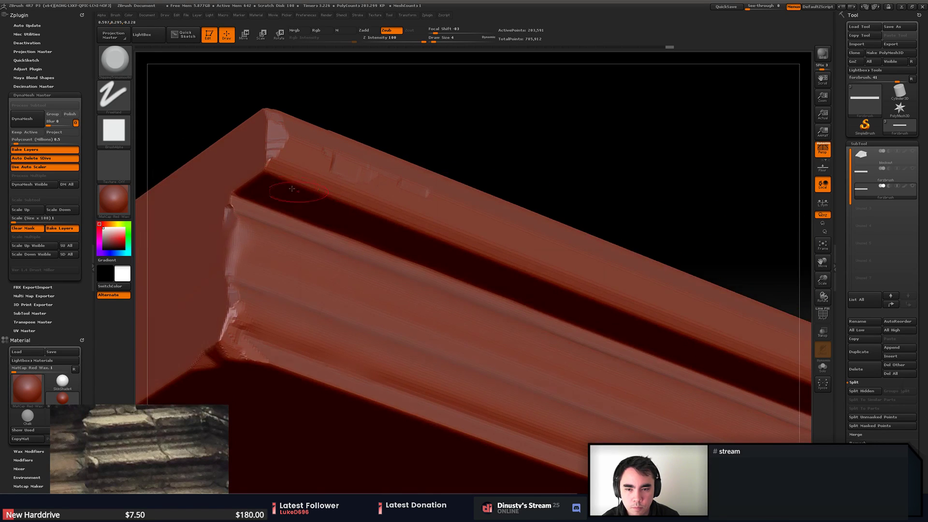
- Chip the end corner beneath the upper roll, reducing the draw size to 1 for the recessed notch
{"action": "left_click_drag", "start_coordinate": [263, 174], "coordinate": [267, 165]}
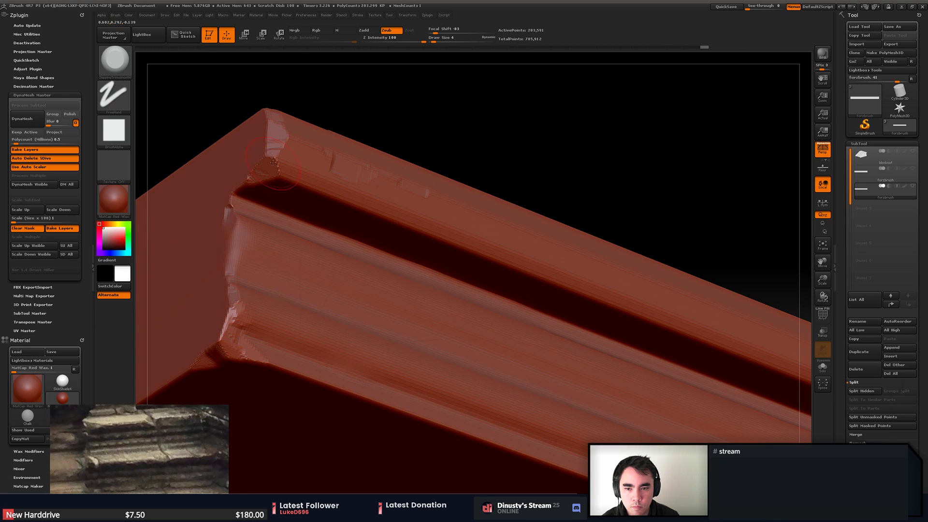
{"action": "mouse_move", "coordinate": [304, 219]}
{"action": "right_mouse_down"}
{"action": "mouse_move", "coordinate": [359, 251]}
{"action": "mouse_move", "coordinate": [355, 260]}
{"action": "right_mouse_up"}
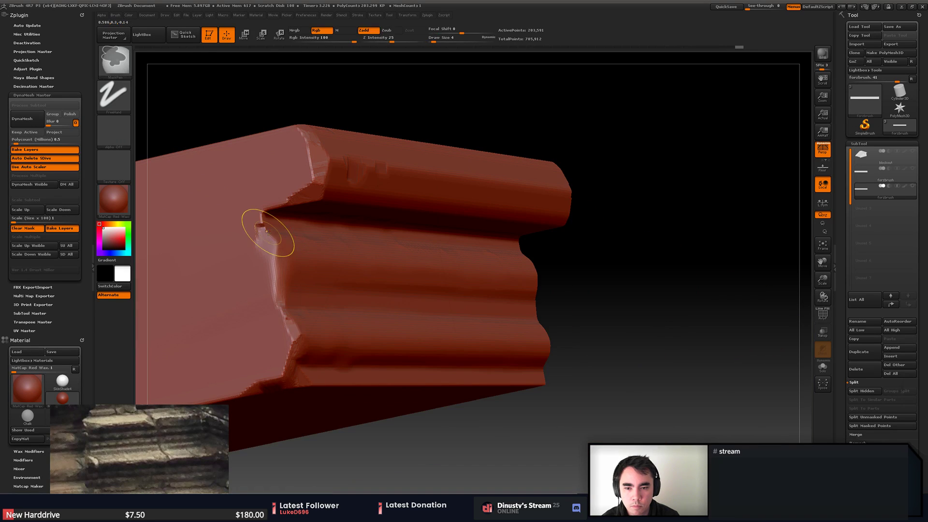
{"action": "right_click", "coordinate": [268, 228]}
{"action": "left_click", "coordinate": [265, 229]}
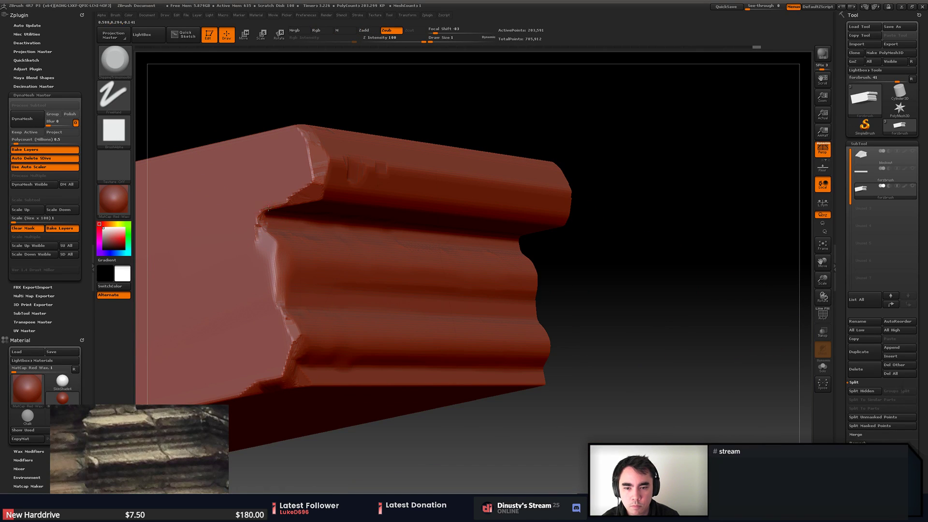
{"action": "left_click_drag", "start_coordinate": [268, 209], "coordinate": [287, 205]}
- Try cutting under the upper roll at draw size 3 and making a long pass along it at size 8, and undo the strokes
{"action": "mouse_move", "coordinate": [287, 206]}
{"action": "right_mouse_down"}
{"action": "mouse_move", "coordinate": [420, 251]}
{"action": "mouse_move", "coordinate": [421, 229]}
{"action": "right_mouse_up"}
{"action": "right_click", "coordinate": [422, 229]}
{"action": "left_click", "coordinate": [420, 229]}
{"action": "left_click_drag", "start_coordinate": [407, 209], "coordinate": [415, 212]}
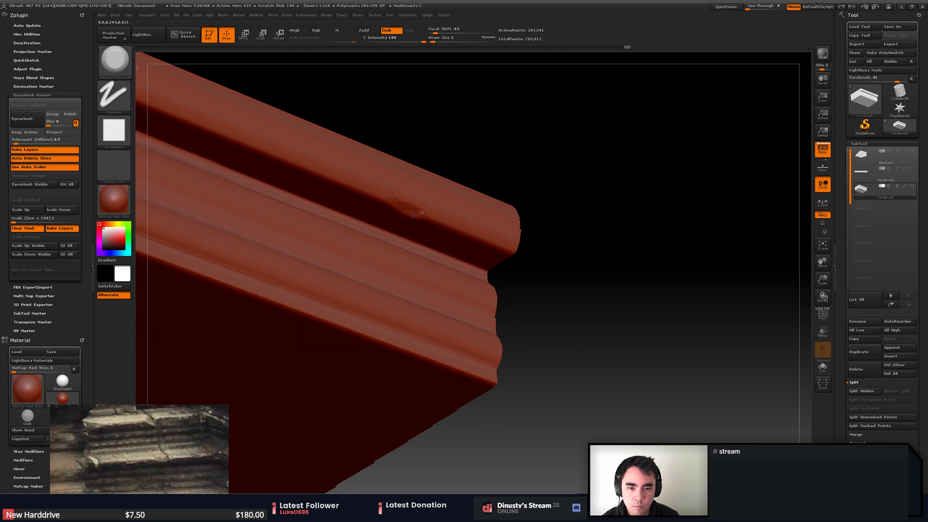
{"action": "mouse_move", "coordinate": [373, 205]}
{"action": "right_mouse_down", "text": "alt"}
{"action": "mouse_move", "coordinate": [470, 242]}
{"action": "mouse_move", "coordinate": [473, 299]}
{"action": "right_mouse_up", "text": "alt"}
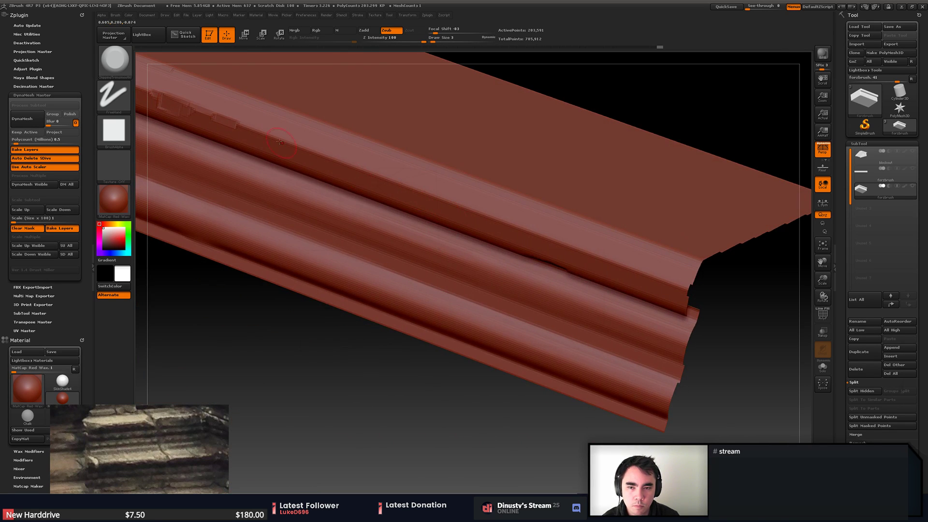
{"action": "right_click", "coordinate": [266, 137]}
{"action": "left_click", "coordinate": [267, 136]}
{"action": "left_click_drag", "start_coordinate": [256, 130], "coordinate": [627, 263], "text": "shift"}
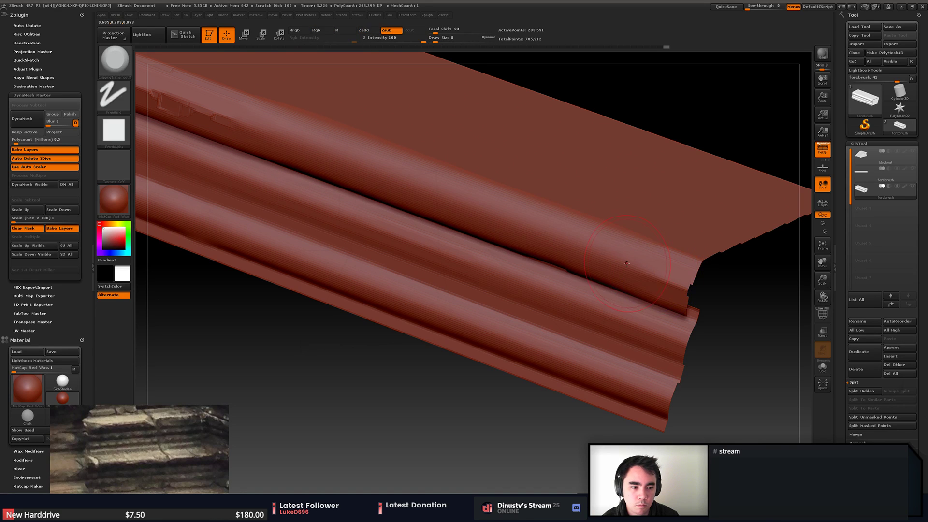
{"action": "right_click_drag", "start_coordinate": [627, 264], "coordinate": [655, 240]}
{"action": "key", "text": "ctrl+z"}
{"action": "key", "text": "ctrl+z"}
{"action": "key", "text": "ctrl+z"}
- Unhide the whole moulding and smooth the front edge of the upper roll along its length, undoing a stray cutting stroke
{"action": "mouse_move", "coordinate": [677, 192]}
{"action": "right_mouse_down", "text": "ctrl"}
{"action": "mouse_move", "coordinate": [548, 171]}
{"action": "mouse_move", "coordinate": [559, 166]}
{"action": "right_mouse_up", "text": "ctrl"}
{"action": "left_click", "coordinate": [677, 208], "text": "ctrl+shift"}
{"action": "right_click_drag", "start_coordinate": [677, 207], "coordinate": [417, 180], "text": "alt"}
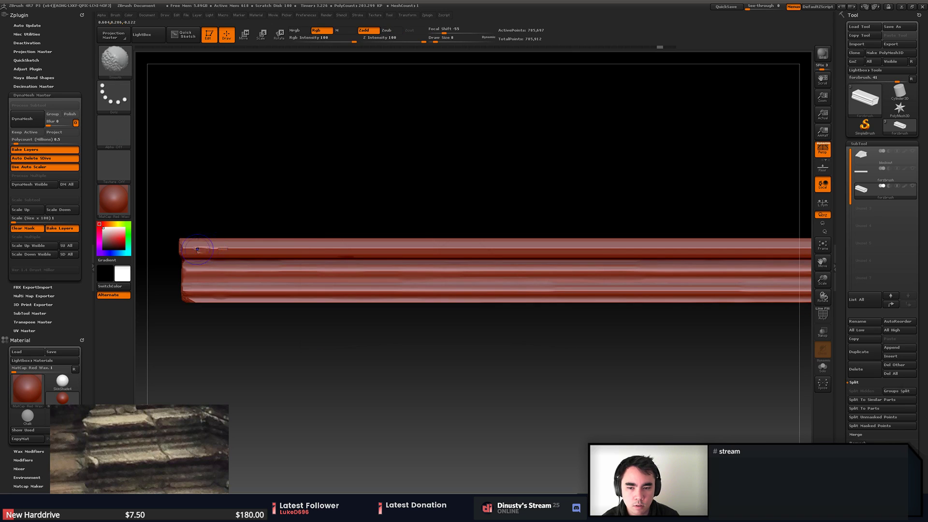
{"action": "left_click_drag", "start_coordinate": [197, 250], "coordinate": [535, 248], "text": "shift"}
{"action": "right_click_drag", "start_coordinate": [698, 205], "coordinate": [489, 222], "text": "alt"}
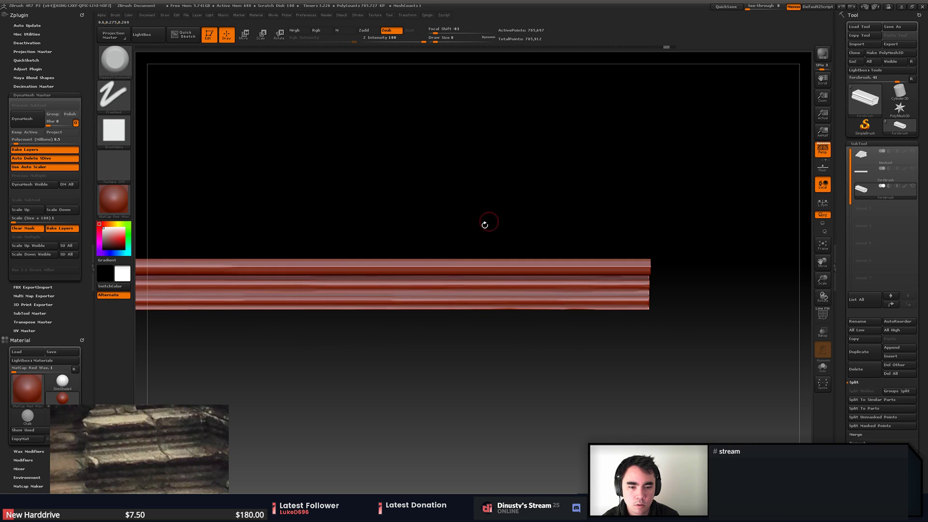
{"action": "left_click_drag", "start_coordinate": [274, 266], "coordinate": [315, 266]}
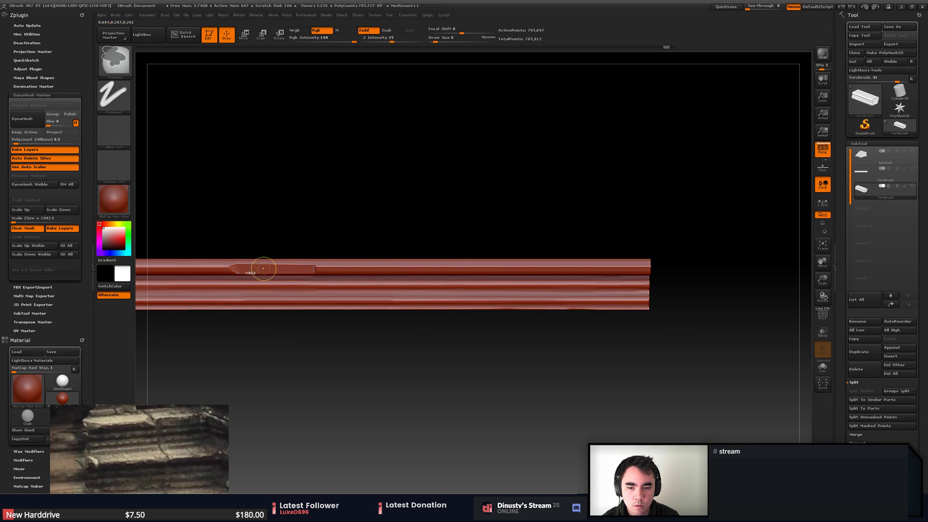
{"action": "key", "text": "ctrl+z"}
{"action": "left_click_drag", "start_coordinate": [566, 270], "coordinate": [672, 269], "text": "shift"}
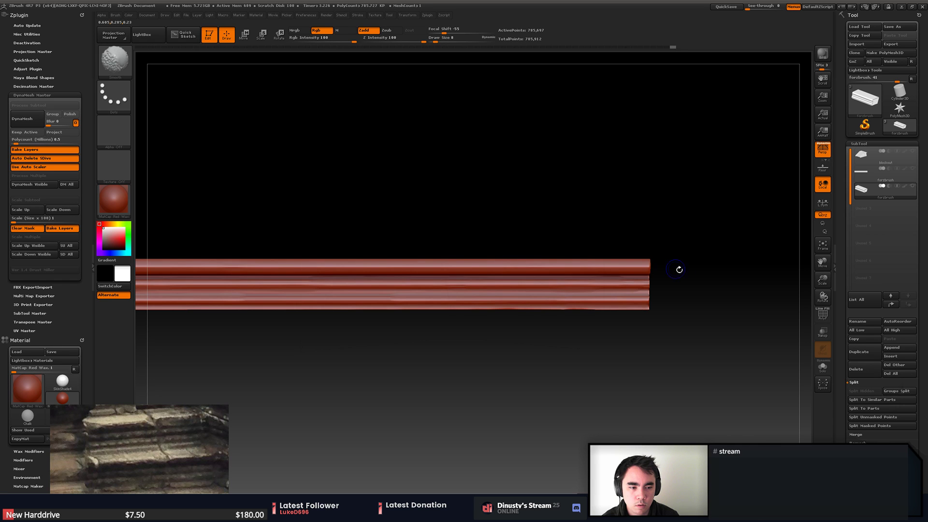
- Isolate the chipped end section of the moulding again and frame it
{"action": "mouse_move", "coordinate": [705, 280]}
{"action": "right_mouse_down"}
{"action": "mouse_move", "coordinate": [680, 278]}
{"action": "mouse_move", "coordinate": [698, 280]}
{"action": "right_mouse_up"}
{"action": "mouse_move", "coordinate": [697, 280]}
{"action": "right_mouse_down", "text": "ctrl"}
{"action": "mouse_move", "coordinate": [731, 290]}
{"action": "mouse_move", "coordinate": [437, 271]}
{"action": "right_mouse_up", "text": "ctrl"}
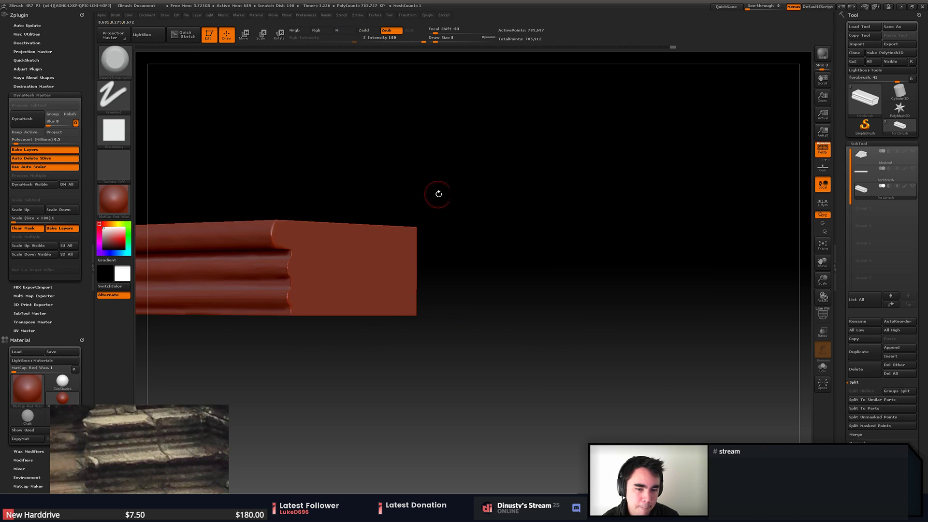
{"action": "right_click_drag", "start_coordinate": [437, 193], "coordinate": [734, 222]}
{"action": "right_click_drag", "start_coordinate": [367, 242], "coordinate": [410, 235]}
{"action": "mouse_move", "coordinate": [410, 235]}
{"action": "left_mouse_down"}
{"action": "mouse_move", "coordinate": [572, 203]}
{"action": "mouse_move", "coordinate": [519, 180]}
{"action": "mouse_move", "coordinate": [450, 169]}
{"action": "mouse_move", "coordinate": [381, 180]}
{"action": "mouse_move", "coordinate": [435, 218]}
{"action": "left_mouse_up"}
{"action": "left_click_drag", "start_coordinate": [343, 192], "coordinate": [527, 306], "text": "ctrl+shift"}
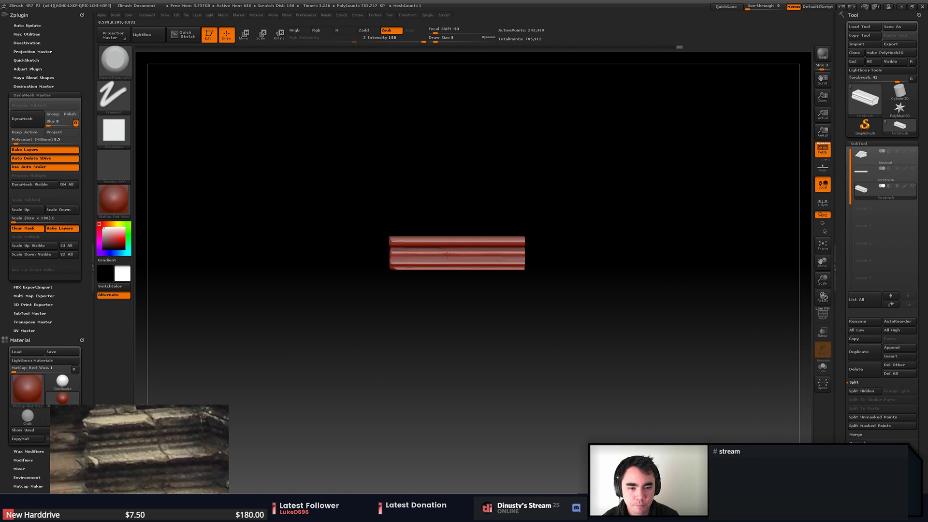
{"action": "key", "text": "f"}
{"action": "mouse_move", "coordinate": [541, 309]}
{"action": "right_mouse_down"}
{"action": "mouse_move", "coordinate": [500, 273]}
{"action": "mouse_move", "coordinate": [520, 282]}
{"action": "right_mouse_up"}
{"action": "key", "text": "f"}
{"action": "key", "text": "f"}
{"action": "mouse_move", "coordinate": [520, 283]}
{"action": "right_mouse_down", "text": "ctrl"}
{"action": "mouse_move", "coordinate": [507, 290]}
{"action": "mouse_move", "coordinate": [369, 243]}
{"action": "right_mouse_up", "text": "ctrl"}
- Set the draw size to 4 and Z intensity to 52, and chip an irregular break into the upper roll's lower edge
{"action": "left_click_drag", "start_coordinate": [314, 223], "coordinate": [377, 232]}
{"action": "key", "text": "space"}
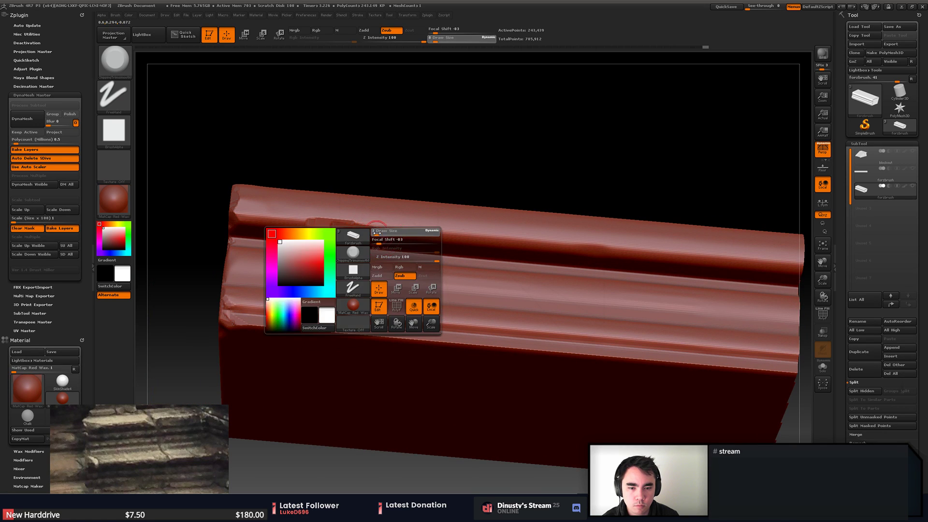
{"action": "key", "text": "ctrl+z"}
{"action": "key", "text": "ctrl+z"}
{"action": "left_click_drag", "start_coordinate": [398, 42], "coordinate": [407, 43]}
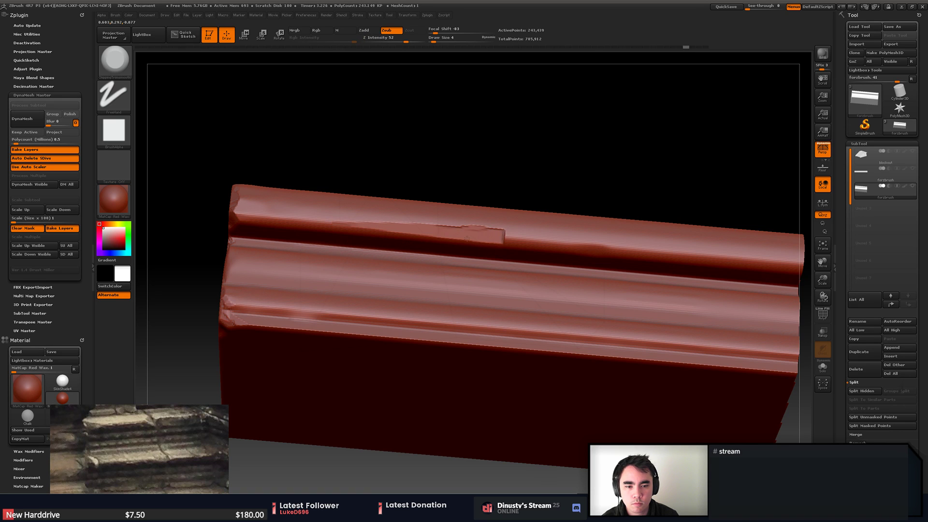
{"action": "left_click_drag", "start_coordinate": [531, 241], "coordinate": [561, 245]}
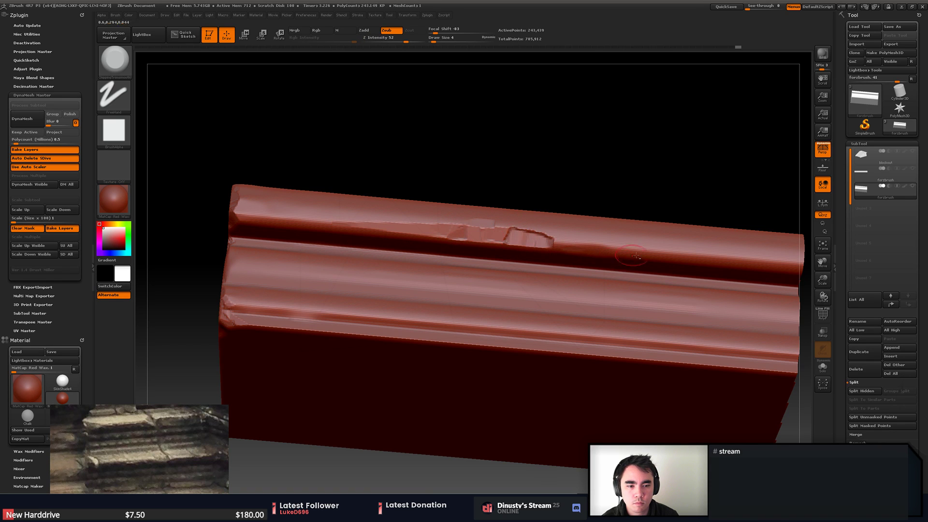
{"action": "mouse_move", "coordinate": [631, 250]}
{"action": "right_mouse_down", "text": "alt"}
{"action": "mouse_move", "coordinate": [489, 243]}
{"action": "mouse_move", "coordinate": [486, 233]}
{"action": "right_mouse_up", "text": "alt"}
{"action": "mouse_move", "coordinate": [414, 232]}
{"action": "left_mouse_down"}
{"action": "mouse_move", "coordinate": [370, 230]}
{"action": "mouse_move", "coordinate": [431, 236]}
{"action": "left_mouse_up"}
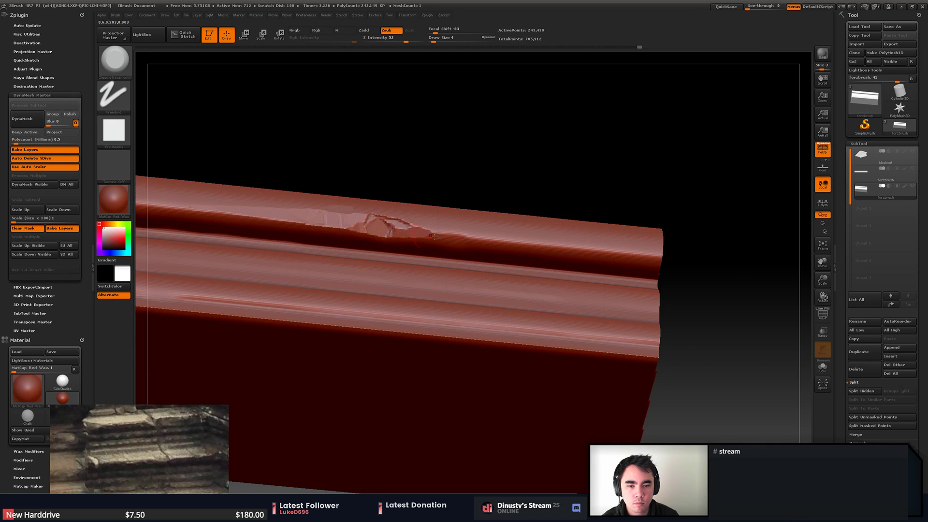
{"action": "right_click_drag", "start_coordinate": [566, 236], "coordinate": [548, 264]}
{"action": "left_click_drag", "start_coordinate": [522, 249], "coordinate": [497, 253]}
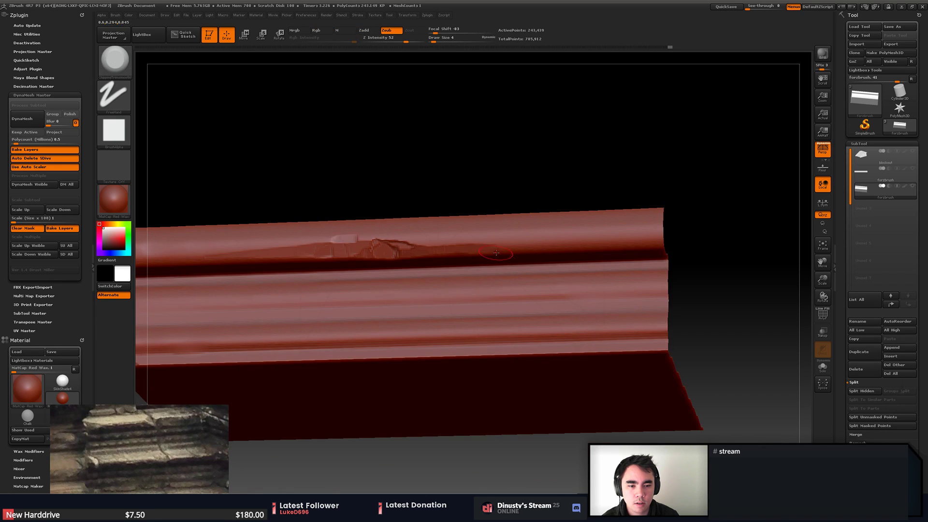
- Cut shallow, irregular breaks along the top front edge of the upper roll
{"action": "right_click_drag", "start_coordinate": [568, 245], "coordinate": [556, 281]}
{"action": "right_click_drag", "start_coordinate": [506, 212], "coordinate": [503, 230]}
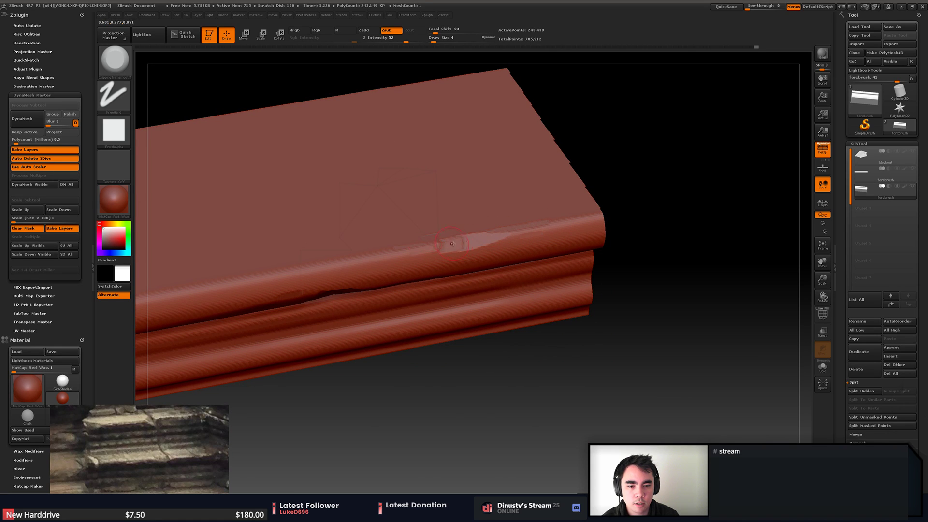
{"action": "left_click_drag", "start_coordinate": [426, 248], "coordinate": [482, 252]}
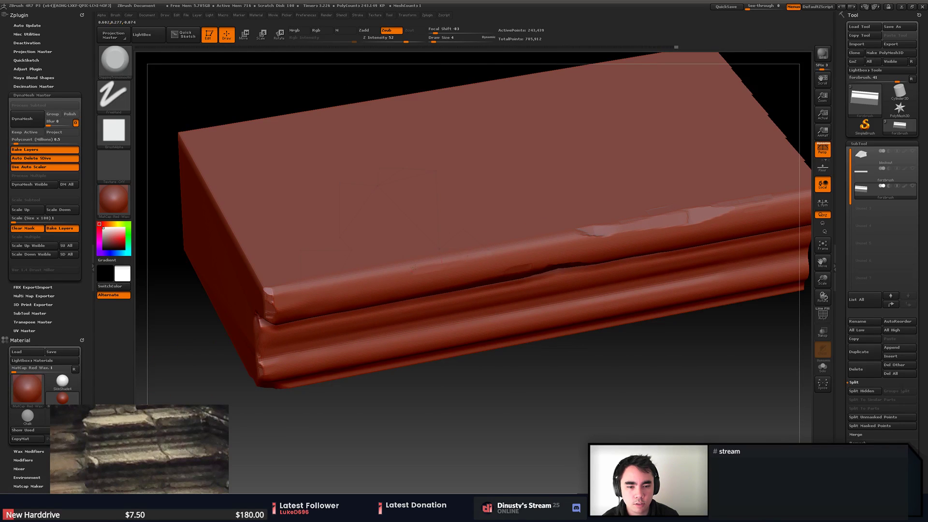
- Chip irregular breaks into the bottom front edge of the moulding section
{"action": "right_click_drag", "start_coordinate": [561, 239], "coordinate": [429, 224], "text": "ctrl"}
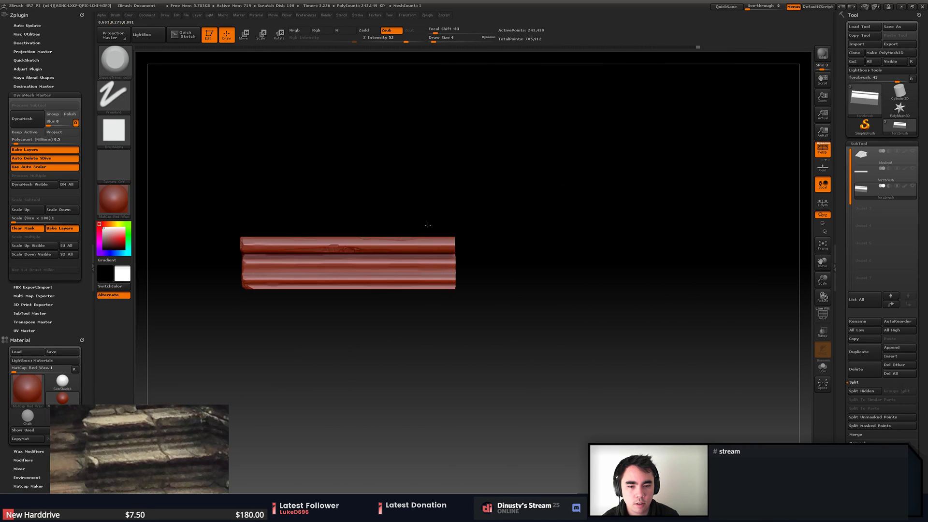
{"action": "right_click_drag", "start_coordinate": [525, 220], "coordinate": [499, 207]}
{"action": "mouse_move", "coordinate": [498, 207]}
{"action": "left_mouse_down"}
{"action": "mouse_move", "coordinate": [504, 174]}
{"action": "mouse_move", "coordinate": [478, 213]}
{"action": "mouse_move", "coordinate": [506, 381]}
{"action": "mouse_move", "coordinate": [459, 375]}
{"action": "mouse_move", "coordinate": [426, 385]}
{"action": "left_mouse_up"}
{"action": "right_click_drag", "start_coordinate": [423, 384], "coordinate": [469, 291], "text": "alt"}
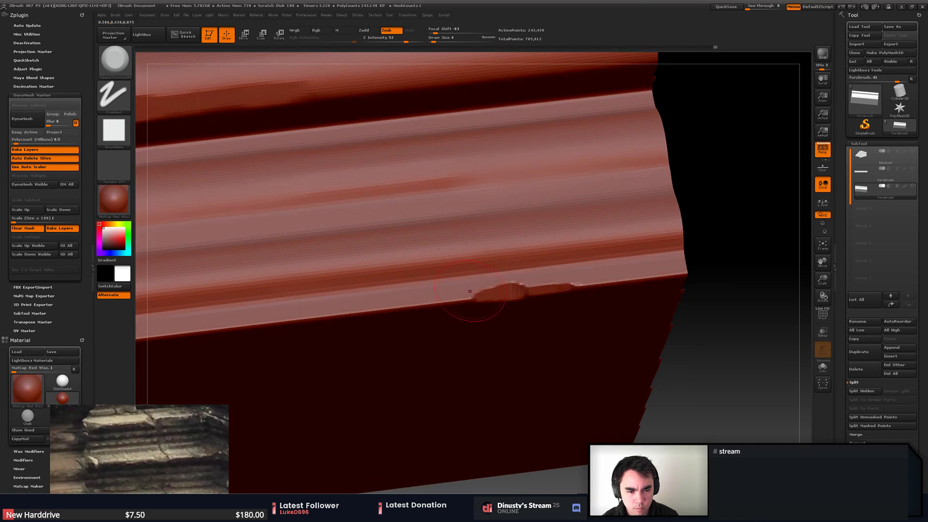
{"action": "right_click_drag", "start_coordinate": [274, 293], "coordinate": [716, 295], "text": "alt"}
{"action": "left_click_drag", "start_coordinate": [417, 352], "coordinate": [613, 326]}
{"action": "mouse_move", "coordinate": [648, 334]}
{"action": "right_mouse_down", "text": "ctrl"}
{"action": "mouse_move", "coordinate": [516, 291]}
{"action": "mouse_move", "coordinate": [262, 320]}
{"action": "mouse_move", "coordinate": [425, 346]}
{"action": "right_mouse_up", "text": "ctrl"}
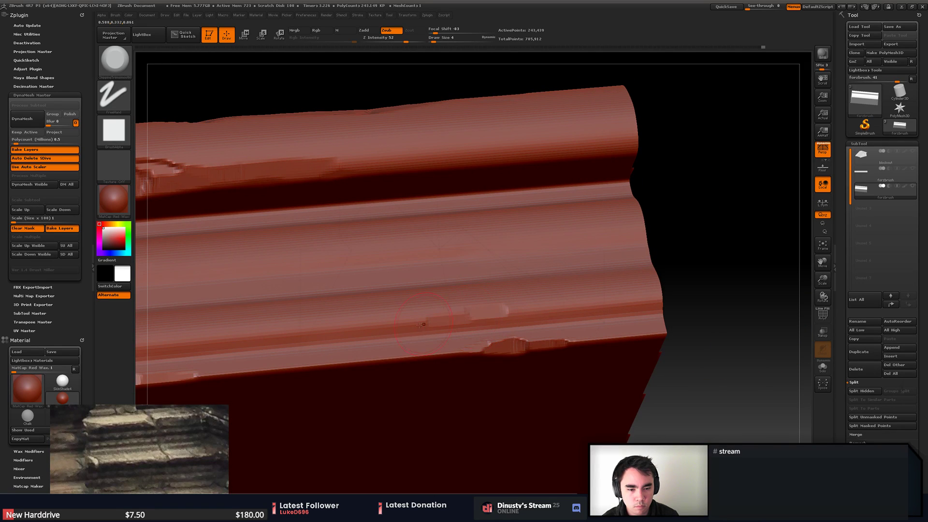
- Carve weathered chips into the lowest groove and band just above the broken bottom edge
{"action": "left_click_drag", "start_coordinate": [421, 325], "coordinate": [409, 335]}
{"action": "left_click_drag", "start_coordinate": [477, 320], "coordinate": [563, 306]}
{"action": "right_click_drag", "start_coordinate": [423, 307], "coordinate": [443, 339]}
{"action": "mouse_move", "coordinate": [470, 315]}
{"action": "left_mouse_down"}
{"action": "mouse_move", "coordinate": [410, 328]}
{"action": "mouse_move", "coordinate": [581, 300]}
{"action": "left_mouse_up"}
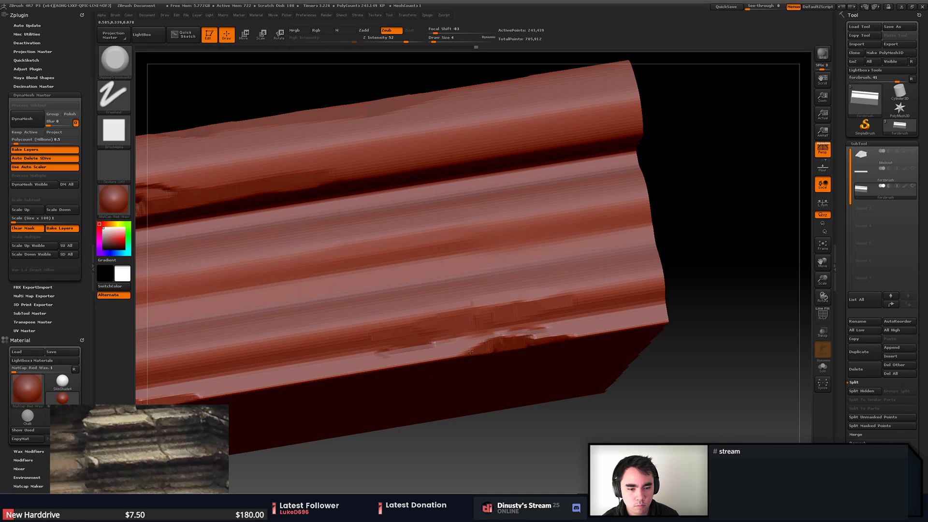
{"action": "right_click_drag", "start_coordinate": [470, 351], "coordinate": [471, 335]}
{"action": "left_click_drag", "start_coordinate": [474, 352], "coordinate": [402, 360]}
- Unhide the whole moulding and view its chipped front face straight on
{"action": "right_click_drag", "start_coordinate": [501, 364], "coordinate": [488, 315], "text": "ctrl"}
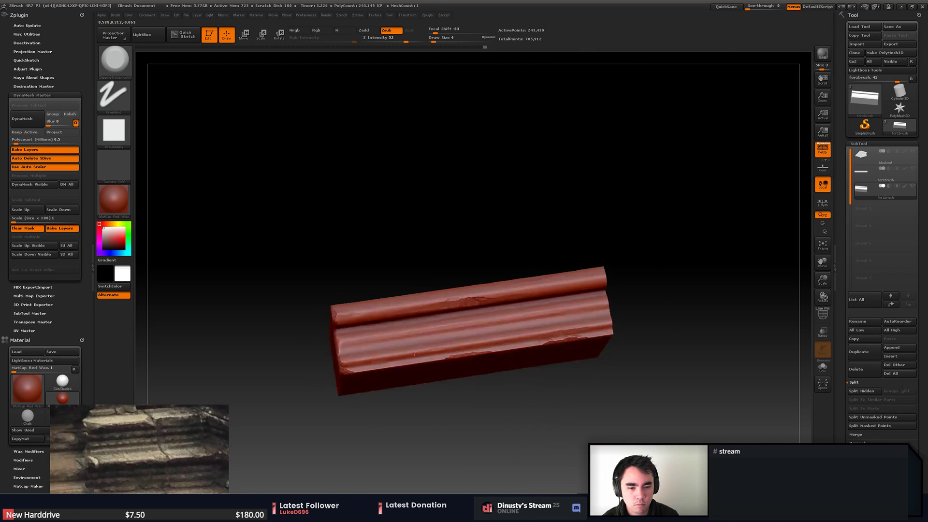
{"action": "right_click_drag", "start_coordinate": [510, 344], "coordinate": [529, 393], "text": "shift"}
{"action": "left_click", "coordinate": [631, 403], "text": "ctrl+shift"}
{"action": "right_click_drag", "start_coordinate": [630, 402], "coordinate": [436, 343], "text": "alt"}
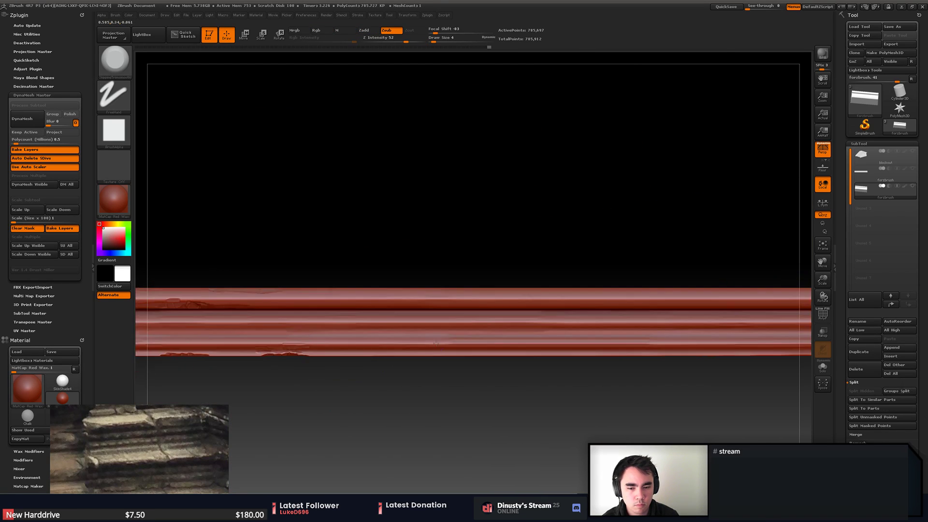
{"action": "right_click_drag", "start_coordinate": [312, 335], "coordinate": [415, 322]}
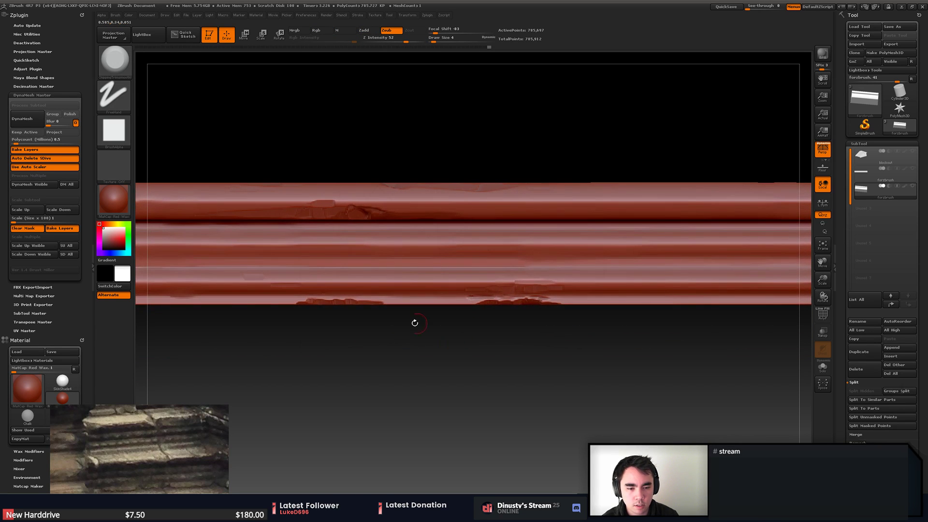
{"action": "left_click_drag", "start_coordinate": [289, 340], "coordinate": [397, 269], "text": "ctrl+shift"}
{"action": "left_click", "coordinate": [433, 345], "text": "ctrl+shift"}
{"action": "left_click_drag", "start_coordinate": [459, 361], "coordinate": [581, 279], "text": "ctrl+shift"}
{"action": "left_click", "coordinate": [479, 333], "text": "ctrl+shift"}
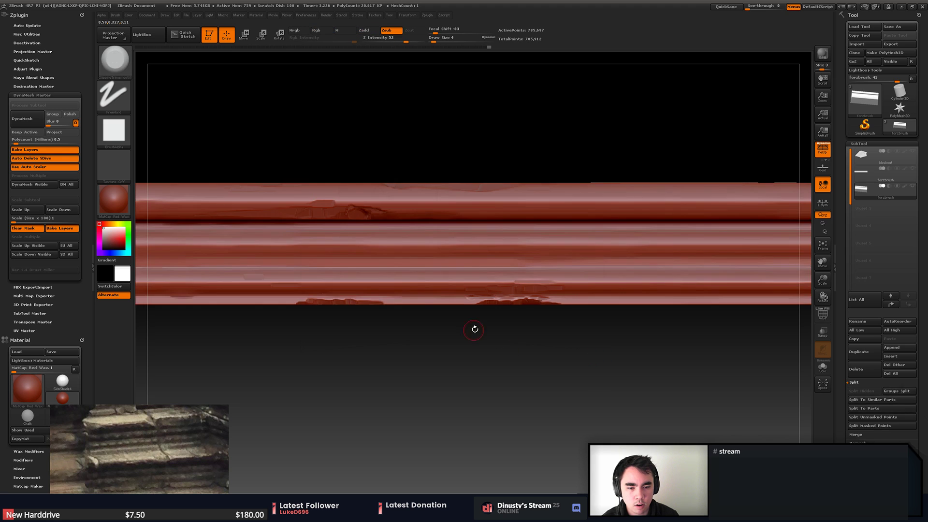
{"action": "right_click_drag", "start_coordinate": [474, 329], "coordinate": [504, 303], "text": "ctrl"}
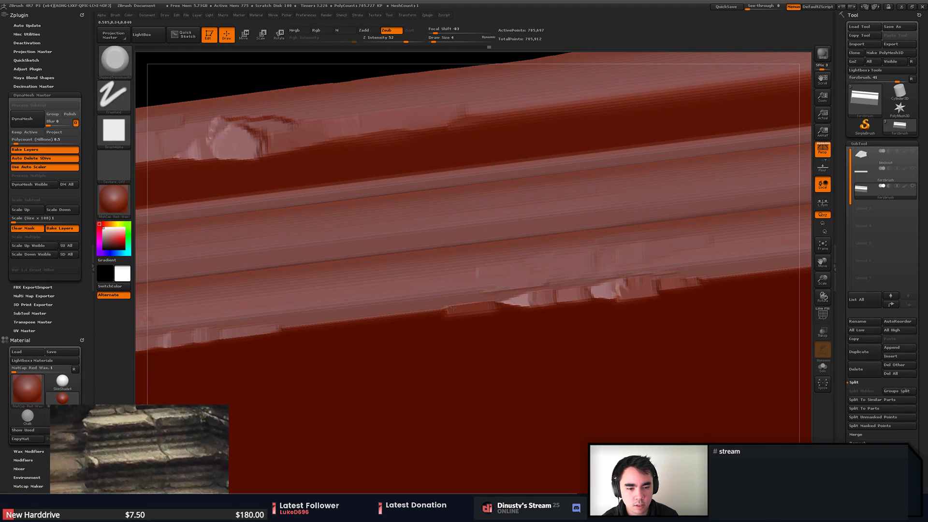
- Set the draw size to 7 and cut a flat chip into the top front edge of the upper roll
{"action": "right_click_drag", "start_coordinate": [636, 304], "coordinate": [449, 293], "text": "ctrl"}
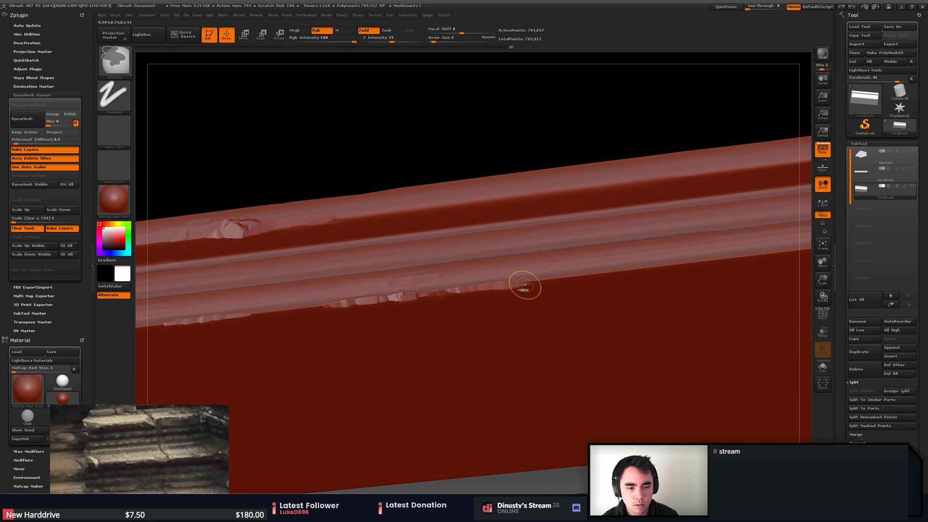
{"action": "right_click_drag", "start_coordinate": [517, 289], "coordinate": [464, 290], "text": "ctrl"}
{"action": "right_click_drag", "start_coordinate": [464, 290], "coordinate": [474, 256], "text": "ctrl"}
{"action": "mouse_move", "coordinate": [474, 256]}
{"action": "right_mouse_down", "text": "alt"}
{"action": "mouse_move", "coordinate": [534, 314]}
{"action": "mouse_move", "coordinate": [487, 273]}
{"action": "mouse_move", "coordinate": [476, 290]}
{"action": "right_mouse_up", "text": "alt"}
{"action": "right_click_drag", "start_coordinate": [476, 290], "coordinate": [469, 306], "text": "ctrl"}
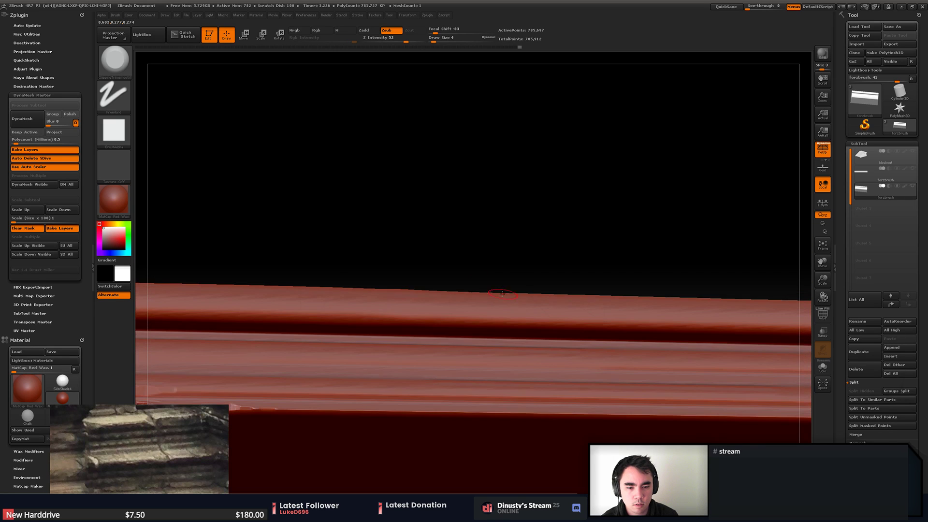
{"action": "key", "text": "space"}
{"action": "left_click_drag", "start_coordinate": [466, 312], "coordinate": [469, 312]}
{"action": "left_click_drag", "start_coordinate": [431, 320], "coordinate": [439, 319]}
{"action": "right_click_drag", "start_coordinate": [495, 318], "coordinate": [568, 317]}
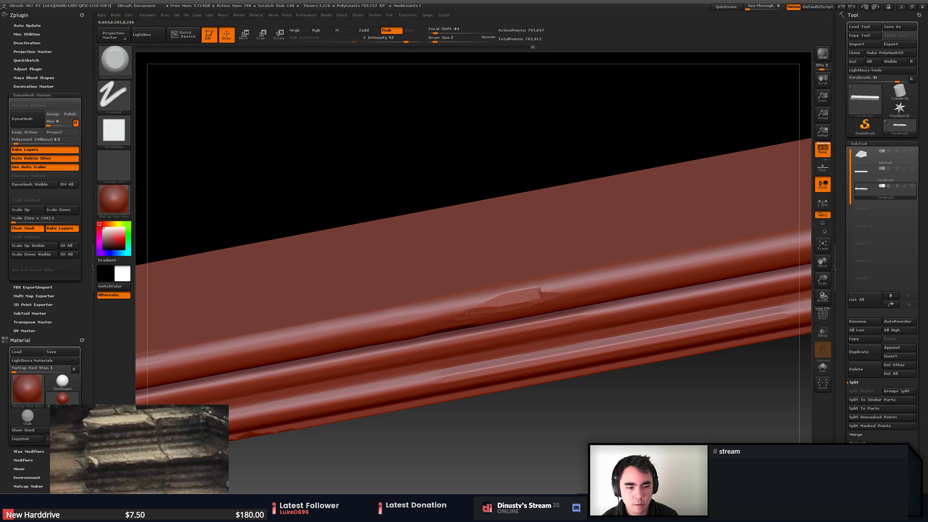
- Widen the broken patch along the top front edge with angular chips running onto the flat top surface
{"action": "right_click_drag", "start_coordinate": [536, 290], "coordinate": [523, 294]}
{"action": "right_click_drag", "start_coordinate": [451, 293], "coordinate": [310, 293]}
{"action": "right_click_drag", "start_coordinate": [367, 290], "coordinate": [425, 329], "text": "ctrl"}
{"action": "left_click_drag", "start_coordinate": [431, 300], "coordinate": [468, 291]}
{"action": "right_click_drag", "start_coordinate": [468, 291], "coordinate": [426, 302]}
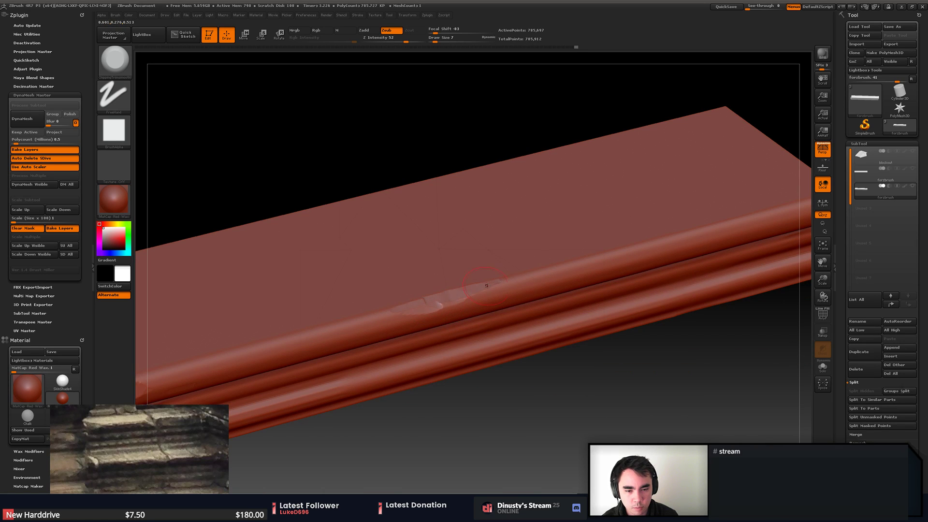
{"action": "right_click_drag", "start_coordinate": [487, 286], "coordinate": [445, 314]}
{"action": "mouse_move", "coordinate": [454, 303]}
{"action": "left_mouse_down"}
{"action": "mouse_move", "coordinate": [522, 273]}
{"action": "mouse_move", "coordinate": [407, 296]}
{"action": "left_mouse_up"}
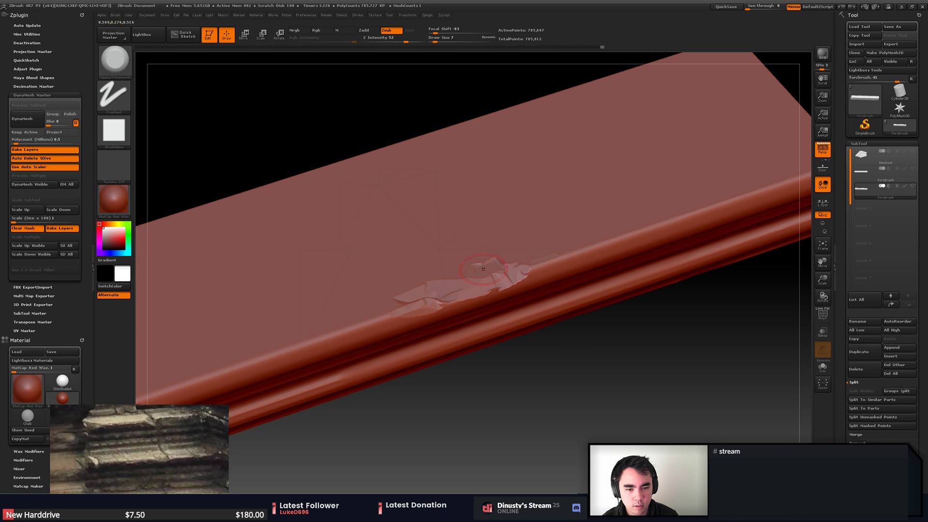
- Undo the last four chipping strokes on the top front edge
{"action": "mouse_move", "coordinate": [483, 269]}
{"action": "right_mouse_down"}
{"action": "mouse_move", "coordinate": [483, 308]}
{"action": "mouse_move", "coordinate": [433, 308]}
{"action": "mouse_move", "coordinate": [458, 313]}
{"action": "mouse_move", "coordinate": [456, 284]}
{"action": "right_mouse_up"}
{"action": "key", "text": "ctrl+z"}
{"action": "key", "text": "ctrl+z"}
{"action": "key", "text": "ctrl+z"}
{"action": "key", "text": "ctrl+z"}
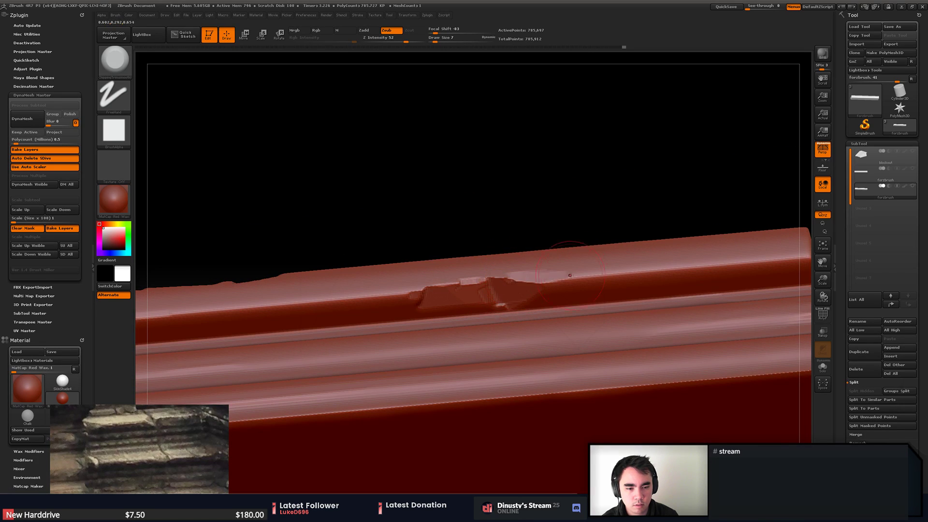
- Carve angular breaks into the underside lip of the upper roll near the moulding's right end
{"action": "left_click_drag", "start_coordinate": [458, 280], "coordinate": [385, 300]}
{"action": "right_click_drag", "start_coordinate": [573, 285], "coordinate": [492, 286], "text": "alt"}
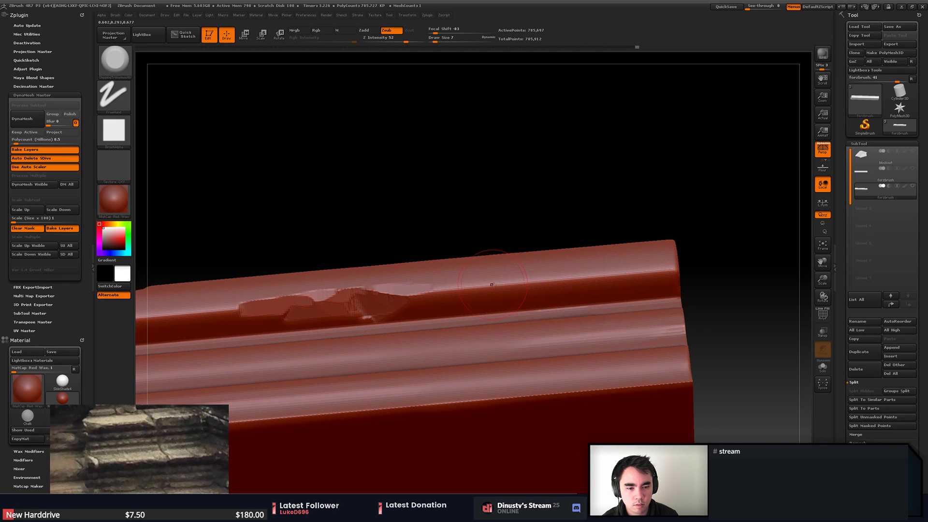
{"action": "mouse_move", "coordinate": [596, 285]}
{"action": "right_mouse_down"}
{"action": "mouse_move", "coordinate": [605, 269]}
{"action": "mouse_move", "coordinate": [623, 280]}
{"action": "right_mouse_up"}
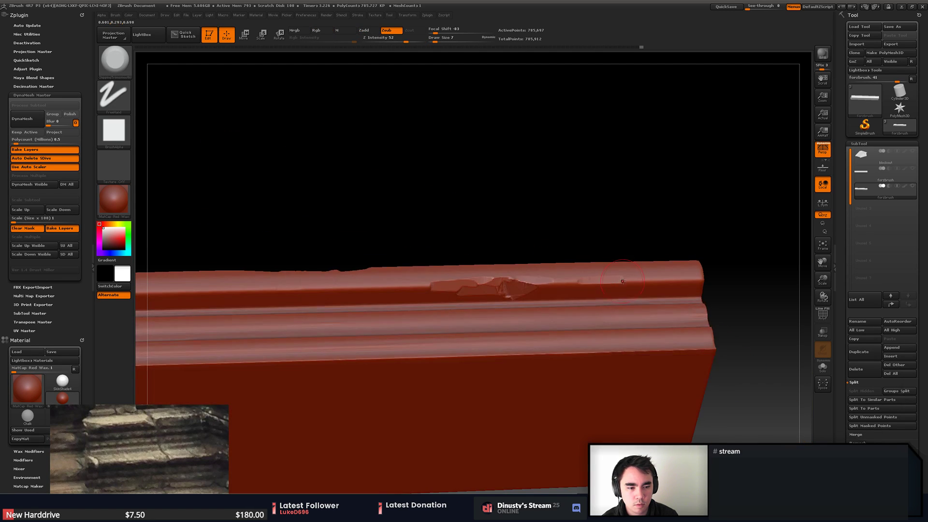
{"action": "left_click_drag", "start_coordinate": [609, 283], "coordinate": [578, 280]}
- Isolate the moulding's right end section and set the draw size to 4
{"action": "right_click_drag", "start_coordinate": [580, 282], "coordinate": [462, 278], "text": "alt"}
{"action": "left_click_drag", "start_coordinate": [630, 206], "coordinate": [451, 405], "text": "ctrl+shift"}
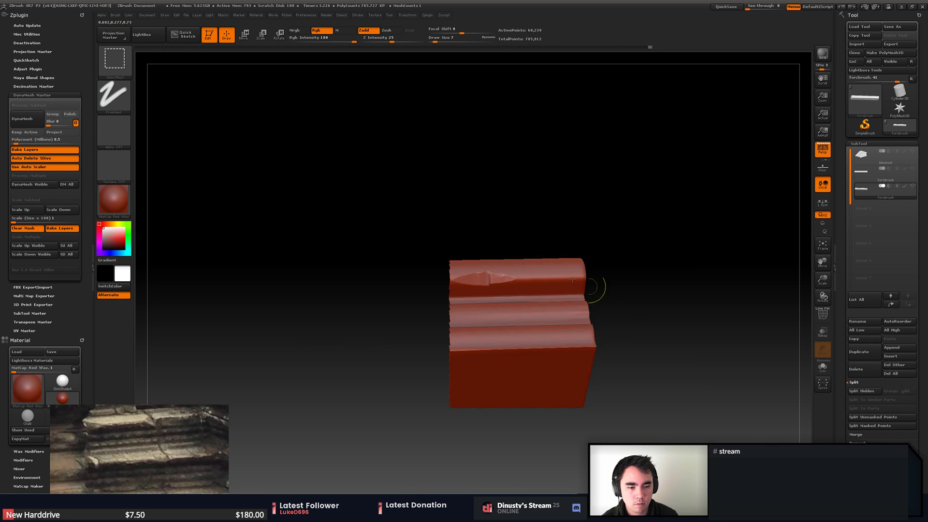
{"action": "key", "text": "f"}
{"action": "mouse_move", "coordinate": [595, 292]}
{"action": "right_mouse_down"}
{"action": "mouse_move", "coordinate": [599, 371]}
{"action": "mouse_move", "coordinate": [483, 317]}
{"action": "mouse_move", "coordinate": [454, 271]}
{"action": "right_mouse_up"}
{"action": "mouse_move", "coordinate": [454, 271]}
{"action": "right_mouse_down", "text": "ctrl"}
{"action": "mouse_move", "coordinate": [464, 257]}
{"action": "mouse_move", "coordinate": [494, 251]}
{"action": "right_mouse_up", "text": "ctrl"}
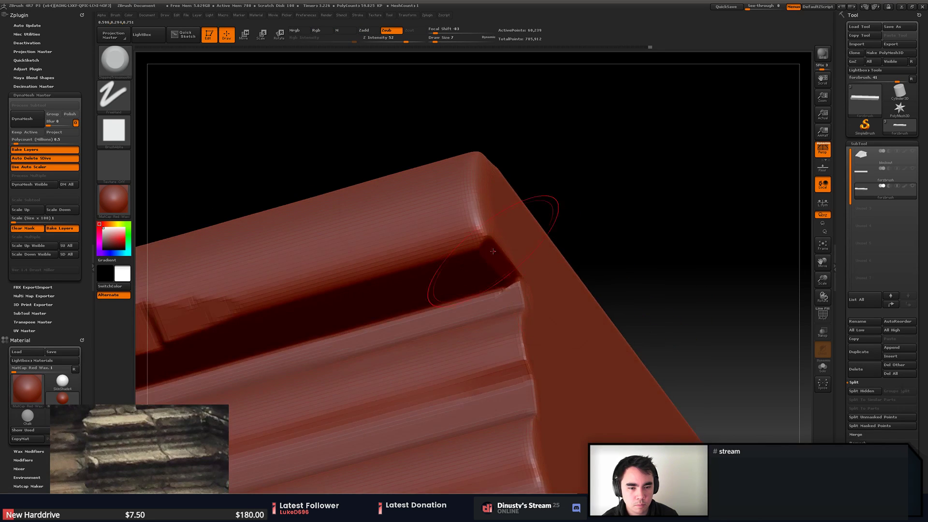
{"action": "right_click_drag", "start_coordinate": [489, 201], "coordinate": [490, 215]}
{"action": "key", "text": "s"}
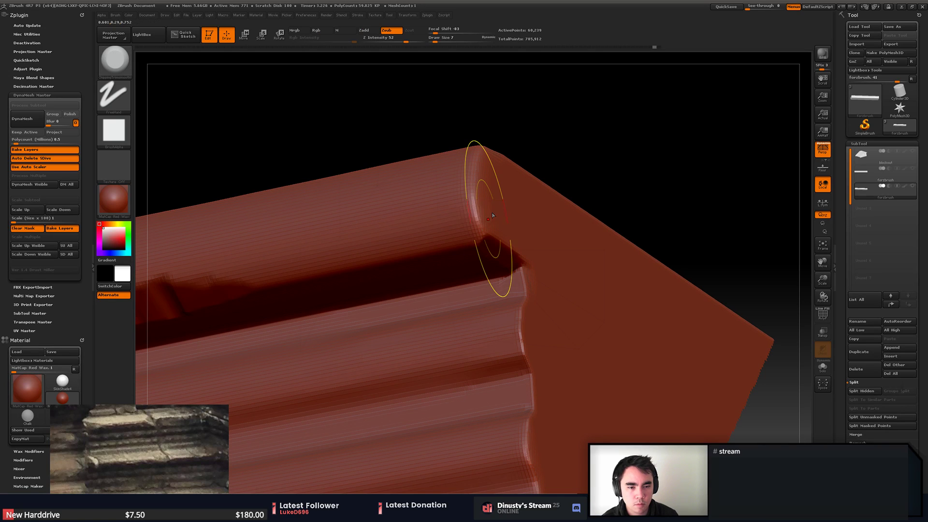
{"action": "key", "text": "space"}
{"action": "left_click_drag", "start_coordinate": [491, 215], "coordinate": [473, 204]}
- Try to chip the end corner of the upper roll, and undo the two strokes
{"action": "mouse_move", "coordinate": [477, 139]}
{"action": "right_mouse_down"}
{"action": "mouse_move", "coordinate": [488, 193]}
{"action": "mouse_move", "coordinate": [512, 203]}
{"action": "right_mouse_up"}
{"action": "mouse_move", "coordinate": [450, 205]}
{"action": "left_mouse_down"}
{"action": "mouse_move", "coordinate": [483, 181]}
{"action": "mouse_move", "coordinate": [503, 145]}
{"action": "left_mouse_up"}
{"action": "mouse_move", "coordinate": [574, 159]}
{"action": "right_mouse_down"}
{"action": "mouse_move", "coordinate": [590, 154]}
{"action": "mouse_move", "coordinate": [497, 232]}
{"action": "mouse_move", "coordinate": [494, 225]}
{"action": "right_mouse_up"}
{"action": "key", "text": "ctrl+z"}
{"action": "key", "text": "ctrl+z"}
- Chip the end corner of the upper roll with several small facets wrapping onto the side face
{"action": "left_click_drag", "start_coordinate": [443, 237], "coordinate": [438, 264]}
{"action": "mouse_move", "coordinate": [444, 250]}
{"action": "right_mouse_down"}
{"action": "mouse_move", "coordinate": [425, 246]}
{"action": "mouse_move", "coordinate": [453, 278]}
{"action": "right_mouse_up"}
{"action": "left_click_drag", "start_coordinate": [445, 287], "coordinate": [448, 314]}
{"action": "right_click_drag", "start_coordinate": [450, 300], "coordinate": [421, 307]}
{"action": "left_click_drag", "start_coordinate": [447, 266], "coordinate": [430, 312]}
{"action": "mouse_move", "coordinate": [445, 251]}
{"action": "right_mouse_down"}
{"action": "mouse_move", "coordinate": [430, 290]}
{"action": "mouse_move", "coordinate": [411, 300]}
{"action": "right_mouse_up"}
{"action": "mouse_move", "coordinate": [449, 256]}
{"action": "left_mouse_down"}
{"action": "mouse_move", "coordinate": [480, 242]}
{"action": "mouse_move", "coordinate": [462, 227]}
{"action": "left_mouse_up"}
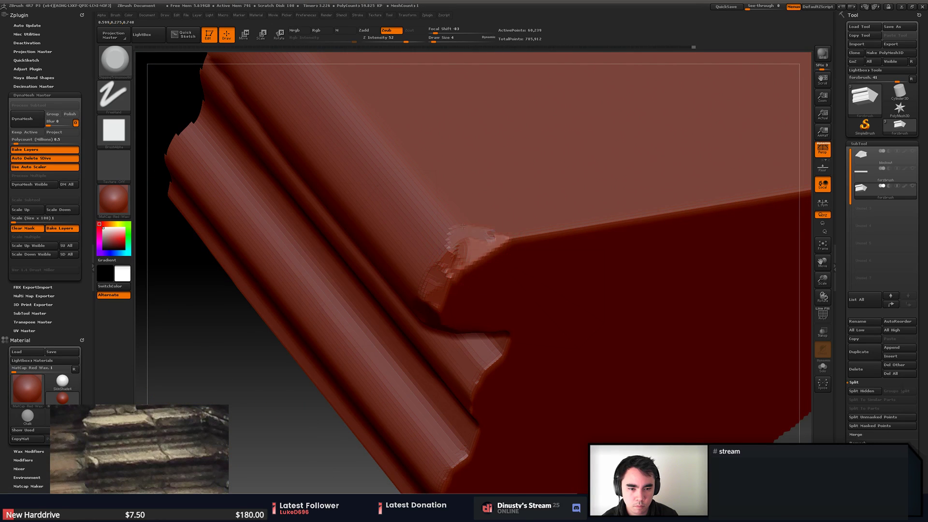
{"action": "left_click_drag", "start_coordinate": [541, 237], "coordinate": [676, 214]}
{"action": "mouse_move", "coordinate": [701, 238]}
{"action": "right_mouse_down", "text": "ctrl"}
{"action": "mouse_move", "coordinate": [551, 208]}
{"action": "mouse_move", "coordinate": [476, 232]}
{"action": "mouse_move", "coordinate": [569, 249]}
{"action": "right_mouse_up", "text": "ctrl"}
{"action": "right_click_drag", "start_coordinate": [622, 269], "coordinate": [455, 270]}
{"action": "right_click_drag", "start_coordinate": [455, 271], "coordinate": [537, 278], "text": "alt"}
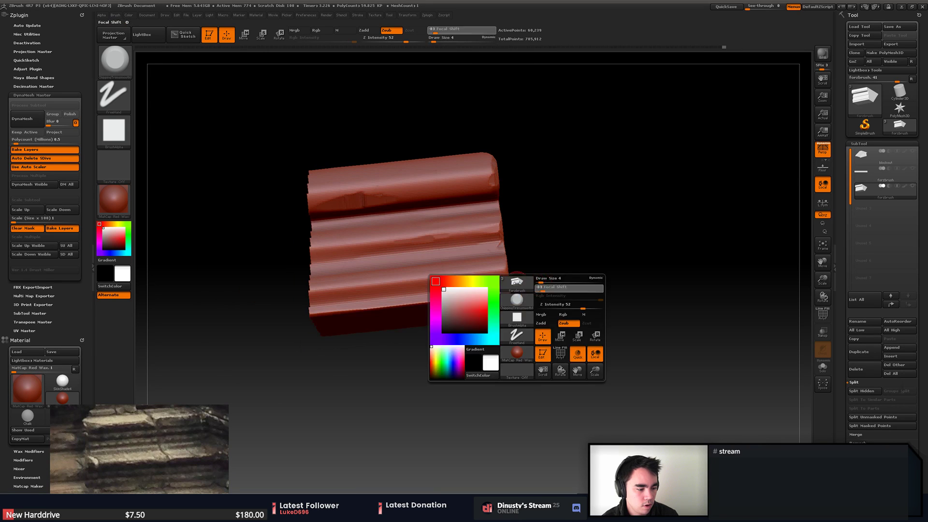
- Check the current alpha and brush details, and browse the trim brushes in the Lightbox brush library
{"action": "right_click_drag", "start_coordinate": [451, 276], "coordinate": [559, 330], "text": "alt"}
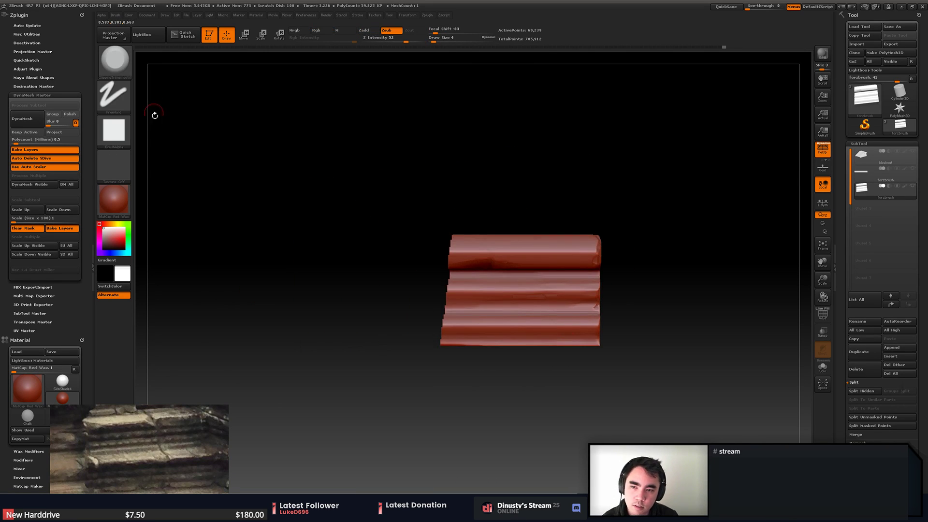
{"action": "mouse_move", "coordinate": [119, 128]}
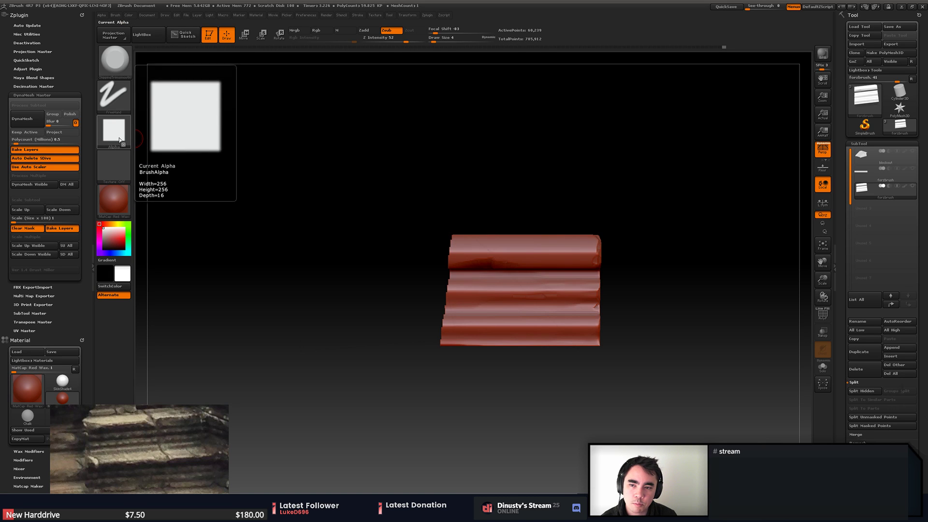
{"action": "mouse_move", "coordinate": [117, 79]}
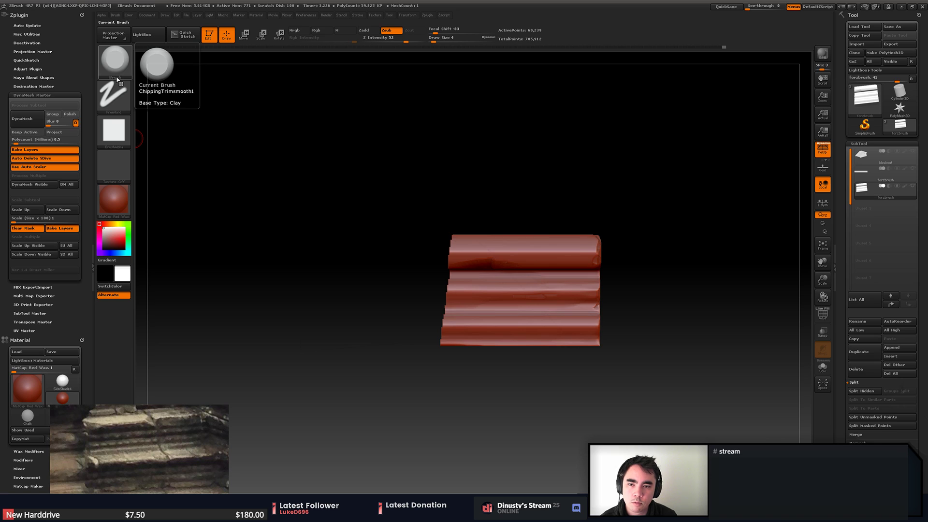
{"action": "mouse_move", "coordinate": [116, 100]}
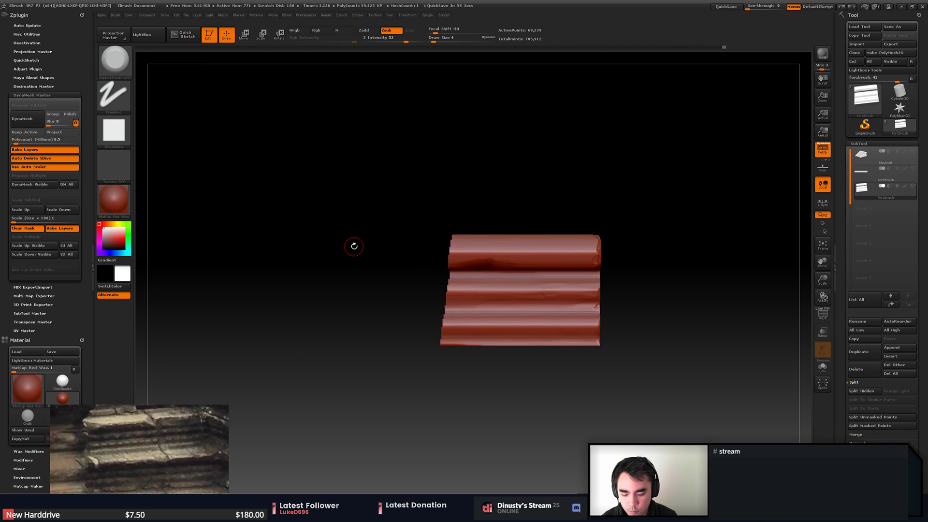
{"action": "key", "text": "comma"}
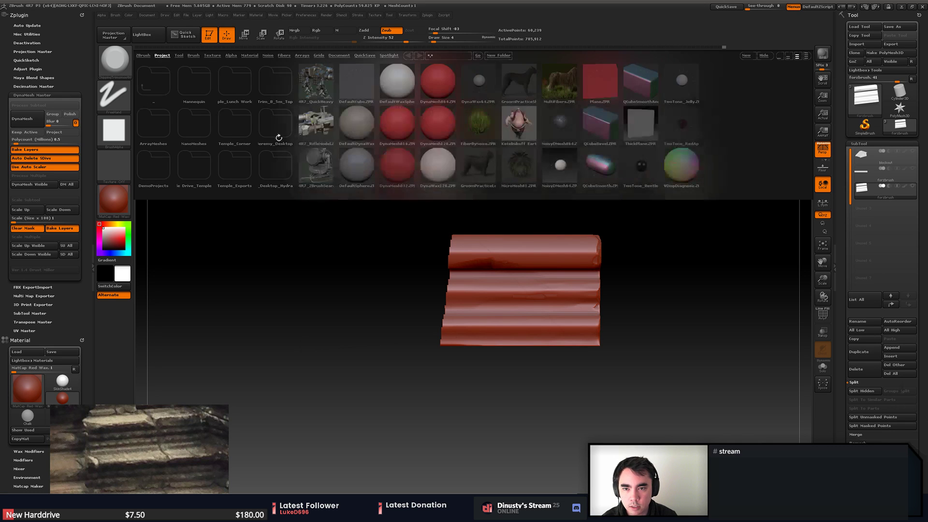
{"action": "left_click", "coordinate": [193, 55]}
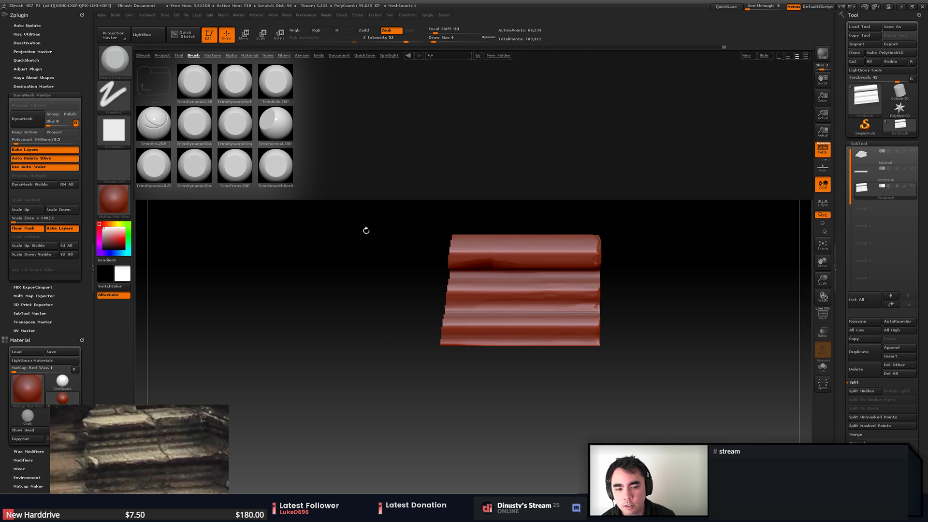
{"action": "mouse_move", "coordinate": [680, 275]}
{"action": "left_mouse_down"}
{"action": "mouse_move", "coordinate": [667, 268]}
{"action": "mouse_move", "coordinate": [725, 300]}
{"action": "mouse_move", "coordinate": [716, 285]}
{"action": "left_mouse_up"}
{"action": "key", "text": "comma"}
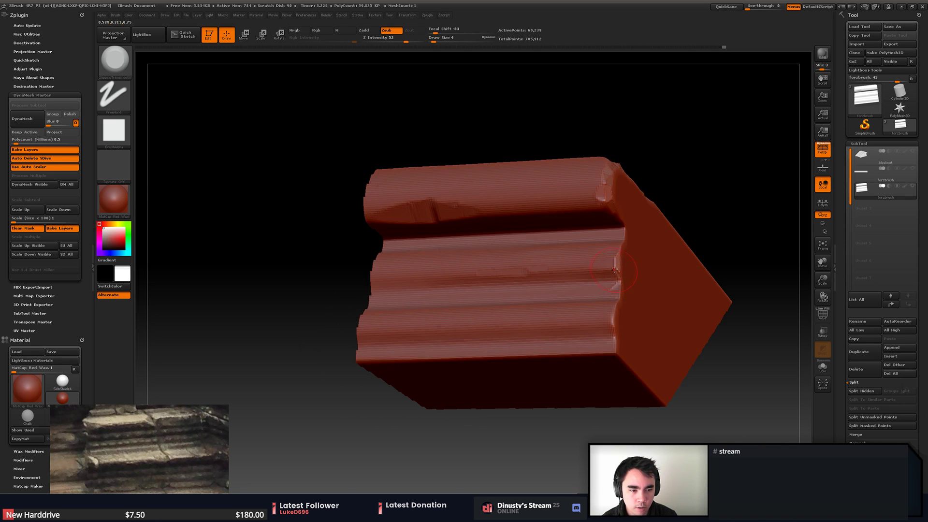
- Chip shallow breaks along the lower roll's edge above the bottom groove of the isolated end section
{"action": "left_click_drag", "start_coordinate": [624, 263], "coordinate": [527, 290]}
{"action": "left_click_drag", "start_coordinate": [525, 238], "coordinate": [430, 237]}
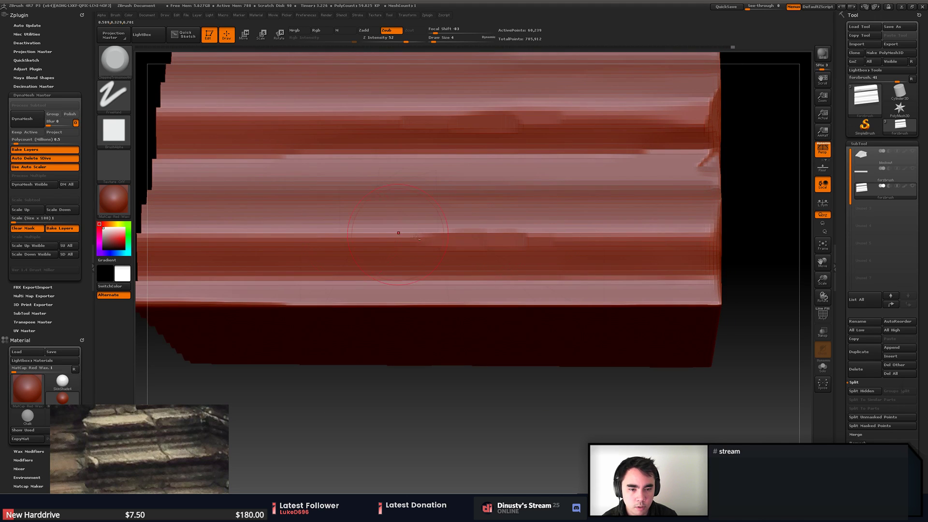
{"action": "mouse_move", "coordinate": [314, 247]}
{"action": "left_mouse_down", "text": "alt"}
{"action": "mouse_move", "coordinate": [556, 266]}
{"action": "mouse_move", "coordinate": [595, 260]}
{"action": "mouse_move", "coordinate": [548, 260]}
{"action": "left_mouse_up", "text": "alt"}
{"action": "right_click_drag", "start_coordinate": [628, 261], "coordinate": [370, 269], "text": "alt"}
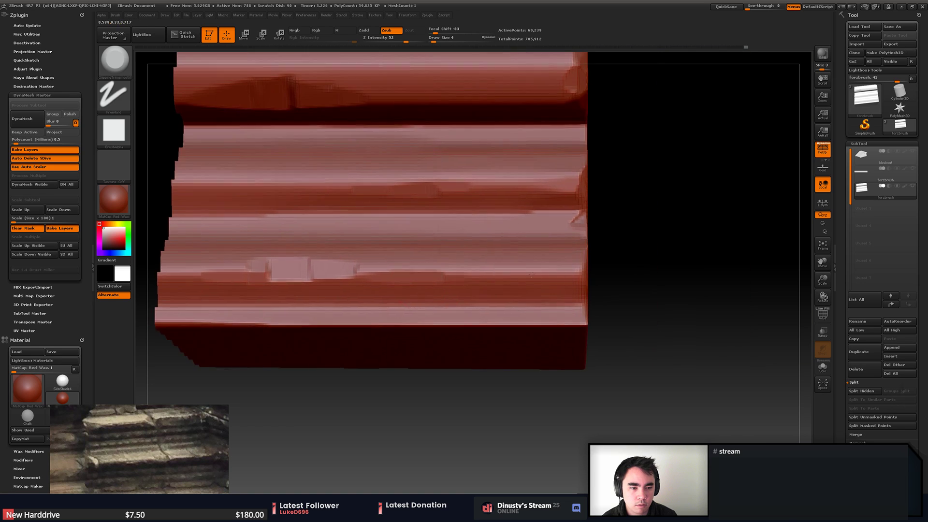
- Chip the end corners of the lower bands along the side face and unhide the whole moulding
{"action": "mouse_move", "coordinate": [450, 271]}
{"action": "left_mouse_down"}
{"action": "mouse_move", "coordinate": [577, 277]}
{"action": "mouse_move", "coordinate": [585, 317]}
{"action": "left_mouse_up"}
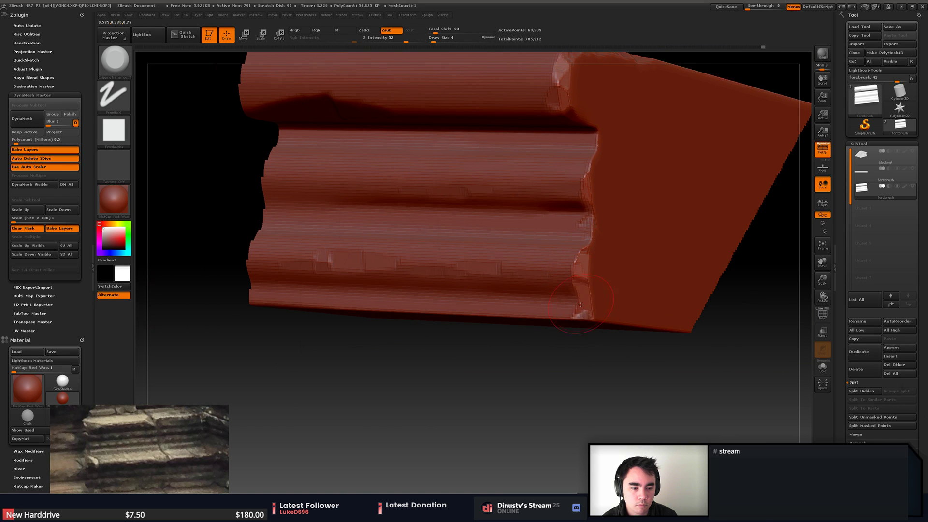
{"action": "right_click_drag", "start_coordinate": [588, 323], "coordinate": [589, 296]}
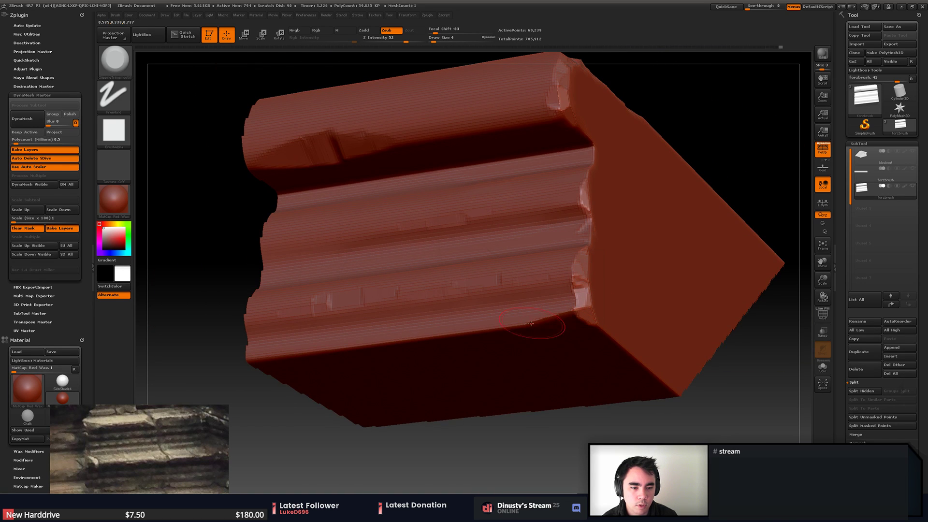
{"action": "left_click_drag", "start_coordinate": [531, 324], "coordinate": [561, 321]}
{"action": "right_click_drag", "start_coordinate": [561, 321], "coordinate": [546, 350], "text": "ctrl"}
{"action": "left_click", "coordinate": [590, 352], "text": "ctrl+shift"}
- Cut further irregular breaks along the top front edge of the upper roll toward the moulding's right end
{"action": "right_click_drag", "start_coordinate": [409, 250], "coordinate": [528, 292]}
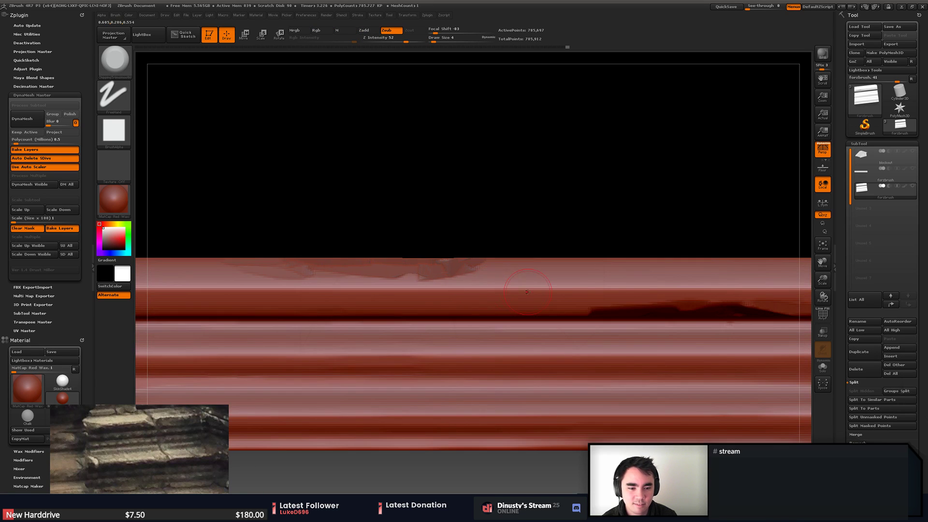
{"action": "left_click_drag", "start_coordinate": [574, 291], "coordinate": [580, 291]}
{"action": "right_click_drag", "start_coordinate": [232, 290], "coordinate": [709, 284], "text": "alt"}
{"action": "left_click_drag", "start_coordinate": [379, 286], "coordinate": [293, 287], "text": "shift"}
{"action": "key", "text": "space"}
{"action": "left_click_drag", "start_coordinate": [610, 286], "coordinate": [607, 283]}
{"action": "key", "text": "space"}
{"action": "right_click_drag", "start_coordinate": [564, 288], "coordinate": [528, 284]}
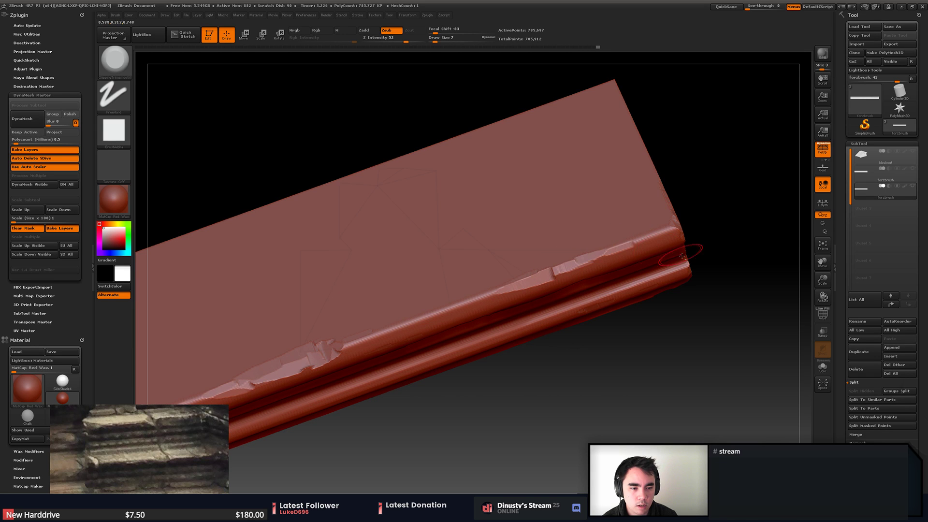
- Isolate a section of the lower moulding bands without the upper roll and set the draw size to 2
{"action": "right_click_drag", "start_coordinate": [682, 256], "coordinate": [509, 319]}
{"action": "left_click_drag", "start_coordinate": [343, 234], "coordinate": [686, 355], "text": "ctrl+shift"}
{"action": "mouse_move", "coordinate": [600, 314]}
{"action": "right_mouse_down", "text": "ctrl"}
{"action": "mouse_move", "coordinate": [566, 334]}
{"action": "mouse_move", "coordinate": [523, 309]}
{"action": "mouse_move", "coordinate": [489, 373]}
{"action": "right_mouse_up", "text": "ctrl"}
{"action": "key", "text": "space"}
{"action": "mouse_move", "coordinate": [515, 329]}
{"action": "left_mouse_down"}
{"action": "mouse_move", "coordinate": [508, 324]}
{"action": "mouse_move", "coordinate": [544, 323]}
{"action": "left_mouse_up"}
{"action": "right_click_drag", "start_coordinate": [677, 329], "coordinate": [495, 321], "text": "alt"}
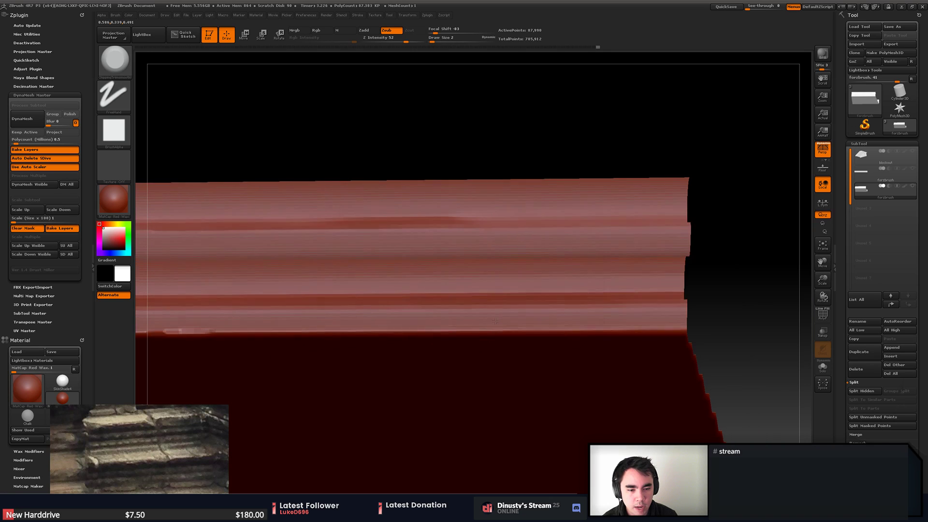
- Chip small, shallow breaks along the bottom front edge of the isolated bands
{"action": "left_click_drag", "start_coordinate": [484, 330], "coordinate": [417, 332]}
{"action": "right_click_drag", "start_coordinate": [415, 329], "coordinate": [597, 331], "text": "alt"}
{"action": "left_click_drag", "start_coordinate": [497, 332], "coordinate": [445, 332]}
{"action": "left_click_drag", "start_coordinate": [393, 334], "coordinate": [362, 333]}
{"action": "right_click_drag", "start_coordinate": [302, 336], "coordinate": [452, 331], "text": "alt"}
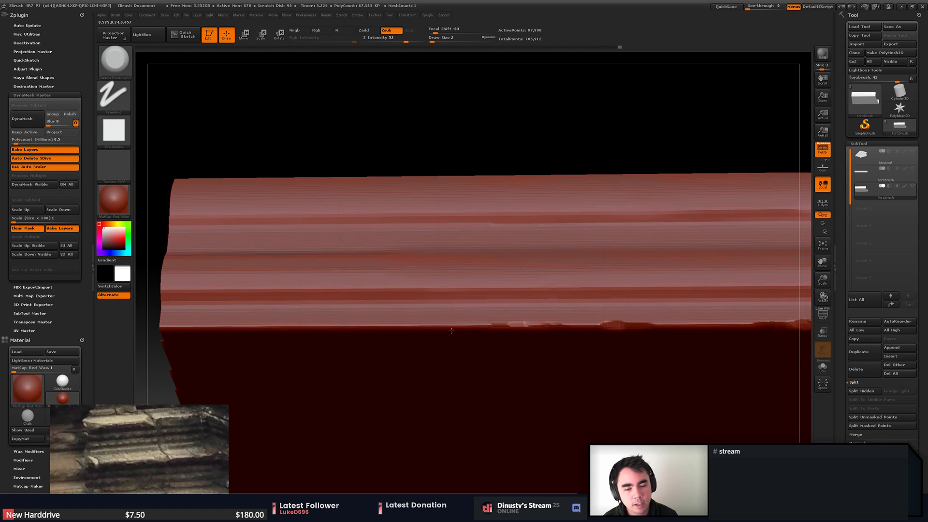
{"action": "left_click_drag", "start_coordinate": [474, 324], "coordinate": [425, 326]}
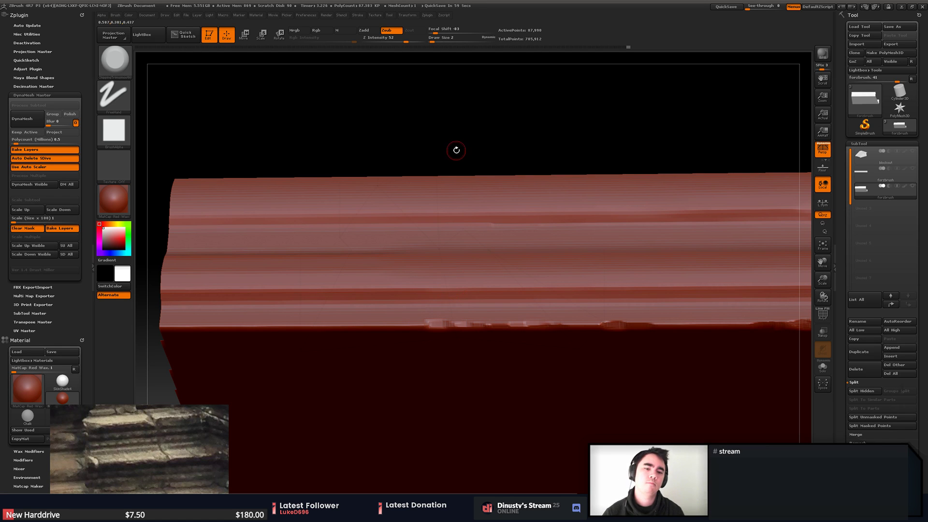
- Carve fine chips along the groove edges above the bottom band and beneath the uppermost visible band
{"action": "mouse_move", "coordinate": [496, 261]}
{"action": "right_mouse_down", "text": "alt"}
{"action": "mouse_move", "coordinate": [411, 258]}
{"action": "mouse_move", "coordinate": [410, 273]}
{"action": "right_mouse_up", "text": "alt"}
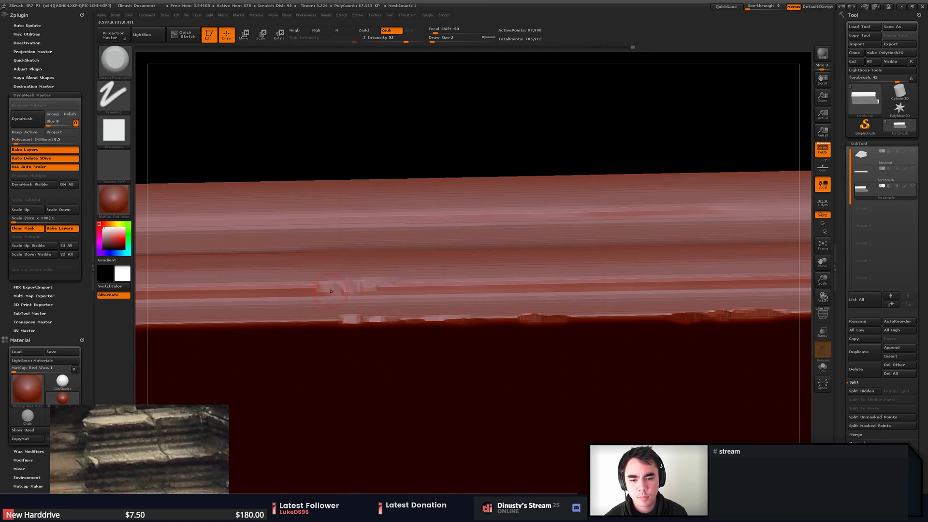
{"action": "right_click_drag", "start_coordinate": [333, 290], "coordinate": [347, 260]}
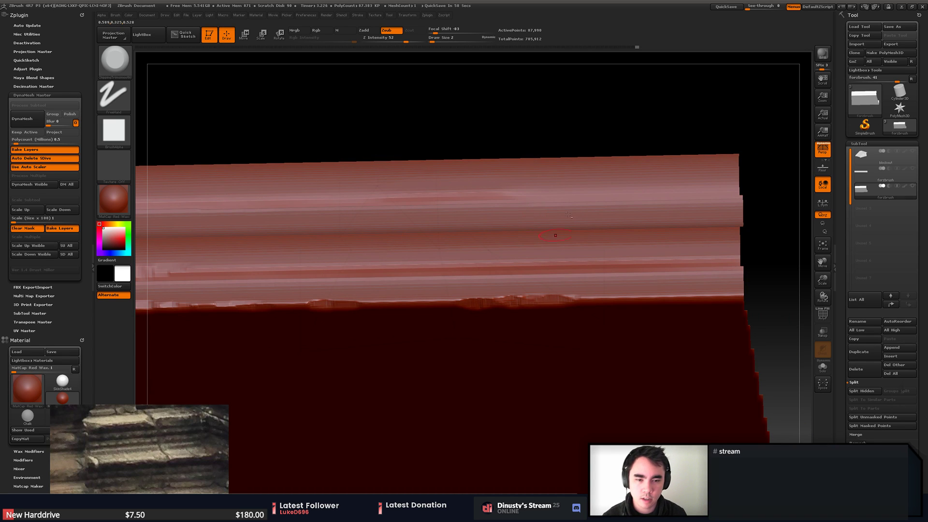
{"action": "right_click_drag", "start_coordinate": [568, 214], "coordinate": [523, 255]}
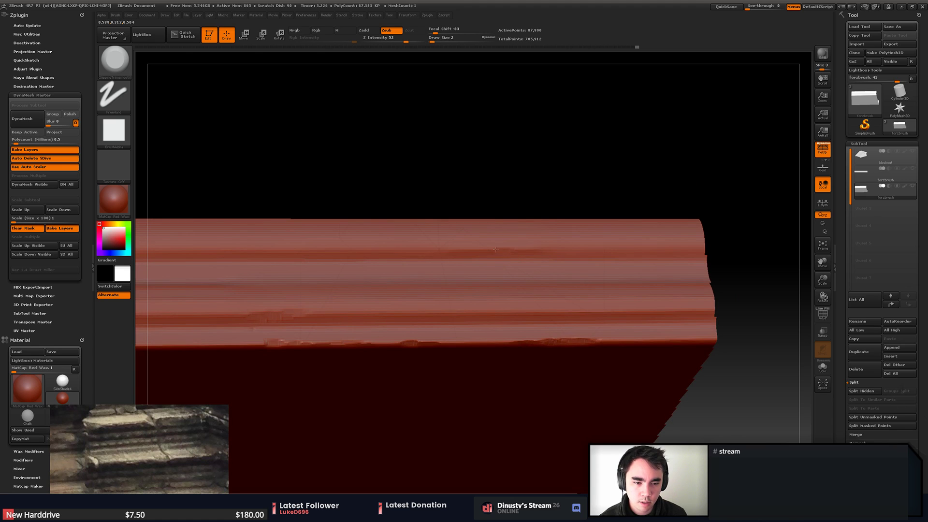
{"action": "right_click_drag", "start_coordinate": [220, 255], "coordinate": [464, 260], "text": "alt"}
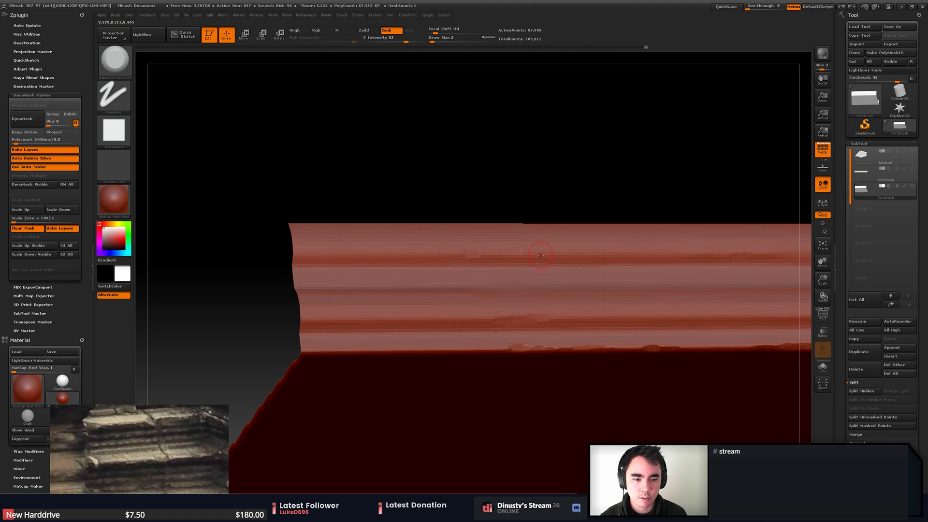
{"action": "right_click_drag", "start_coordinate": [585, 258], "coordinate": [488, 256]}
{"action": "right_click_drag", "start_coordinate": [422, 260], "coordinate": [491, 264]}
- Unhide the whole moulding, bring its full front face into view and switch to Move mode
{"action": "left_click", "coordinate": [479, 389], "text": "ctrl+shift"}
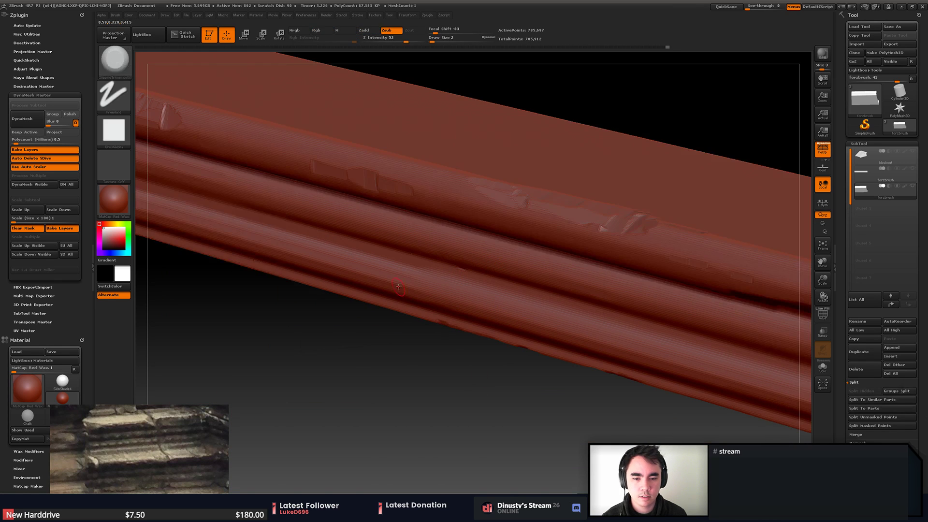
{"action": "right_click_drag", "start_coordinate": [479, 386], "coordinate": [457, 380]}
{"action": "mouse_move", "coordinate": [462, 302]}
{"action": "right_mouse_down"}
{"action": "mouse_move", "coordinate": [426, 294]}
{"action": "mouse_move", "coordinate": [382, 266]}
{"action": "mouse_move", "coordinate": [375, 289]}
{"action": "mouse_move", "coordinate": [403, 291]}
{"action": "mouse_move", "coordinate": [406, 281]}
{"action": "mouse_move", "coordinate": [462, 299]}
{"action": "right_mouse_up"}
{"action": "key", "text": "w"}
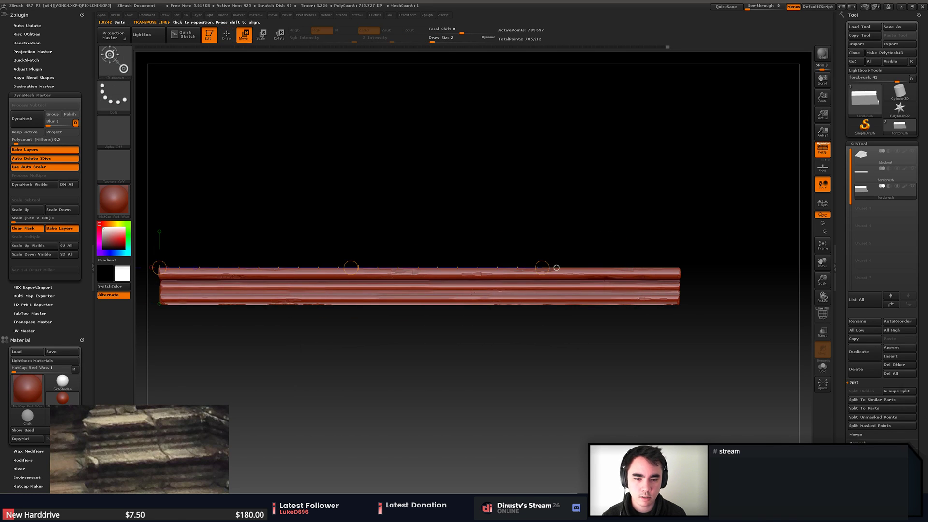
- Show the temple staircase again and duplicate the sculpted moulding upward to the height of the second step
{"action": "right_click_drag", "start_coordinate": [480, 333], "coordinate": [479, 306], "text": "ctrl"}
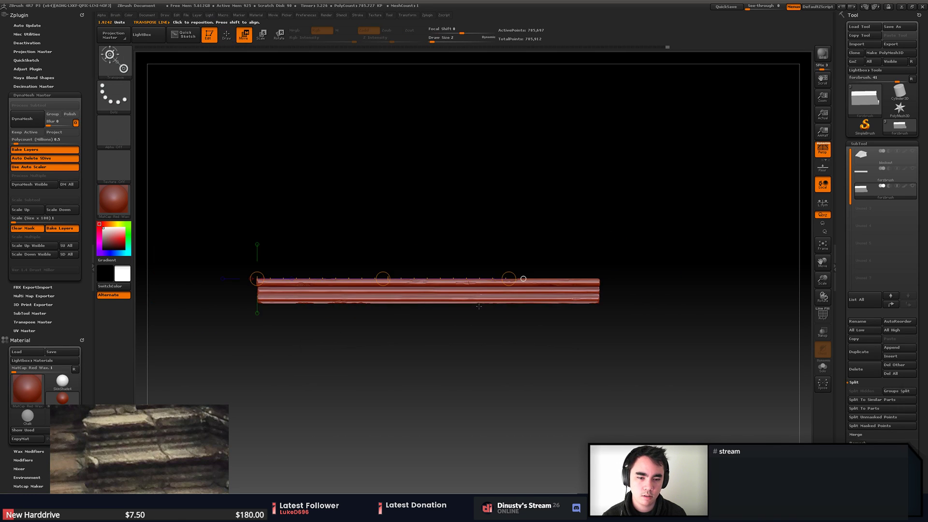
{"action": "left_click", "coordinate": [913, 151]}
{"action": "left_click_drag", "start_coordinate": [527, 191], "coordinate": [636, 172], "text": "alt"}
{"action": "right_click_drag", "start_coordinate": [636, 171], "coordinate": [559, 323]}
{"action": "mouse_move", "coordinate": [531, 289]}
{"action": "left_mouse_down"}
{"action": "mouse_move", "coordinate": [549, 244]}
{"action": "mouse_move", "coordinate": [531, 238]}
{"action": "left_mouse_up"}
{"action": "key", "text": "ctrl+z"}
{"action": "mouse_move", "coordinate": [459, 297]}
{"action": "left_mouse_down"}
{"action": "mouse_move", "coordinate": [473, 259]}
{"action": "mouse_move", "coordinate": [460, 215]}
{"action": "left_mouse_up"}
{"action": "mouse_move", "coordinate": [460, 256]}
{"action": "left_mouse_down"}
{"action": "mouse_move", "coordinate": [461, 237]}
{"action": "mouse_move", "coordinate": [459, 292]}
{"action": "mouse_move", "coordinate": [489, 304]}
{"action": "left_mouse_up"}
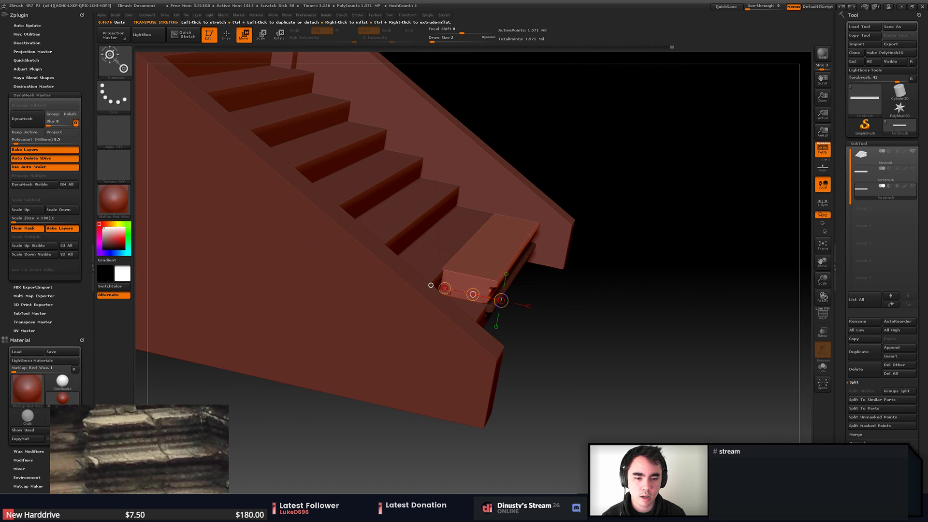
- Push the duplicated moulding back into the staircase so it sits against the second step above the lower moulding
{"action": "left_click_drag", "start_coordinate": [473, 294], "coordinate": [425, 294]}
{"action": "right_click_drag", "start_coordinate": [427, 294], "coordinate": [334, 286]}
{"action": "right_click_drag", "start_coordinate": [561, 292], "coordinate": [469, 336], "text": "alt"}
{"action": "left_click_drag", "start_coordinate": [531, 342], "coordinate": [538, 378]}
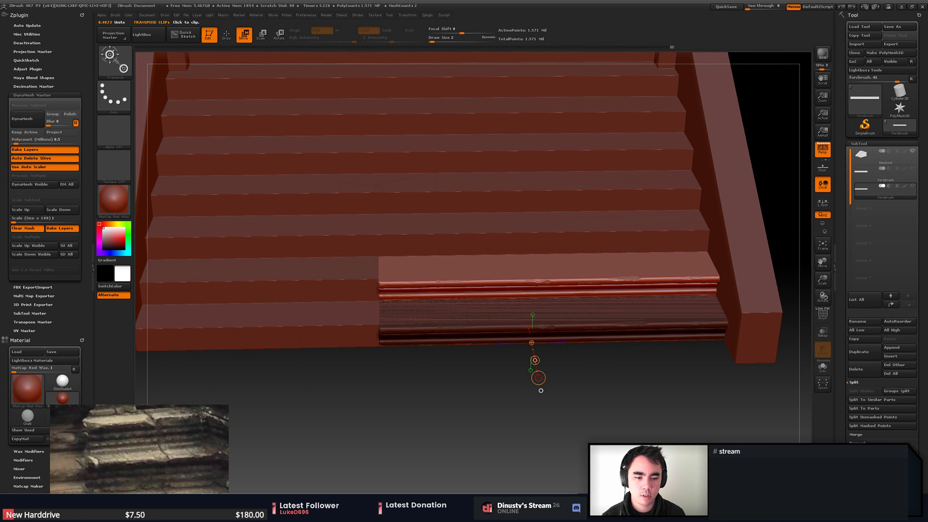
{"action": "left_click", "coordinate": [500, 344]}
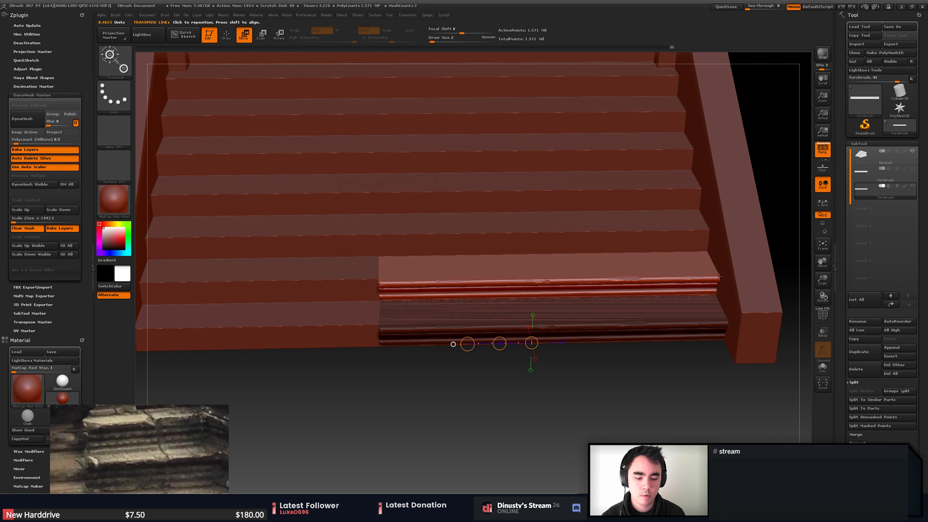
- Turn off perspective in the front view, show only the mouldings and shorten the upper copy from its outer end
{"action": "left_click_drag", "start_coordinate": [690, 248], "coordinate": [606, 298]}
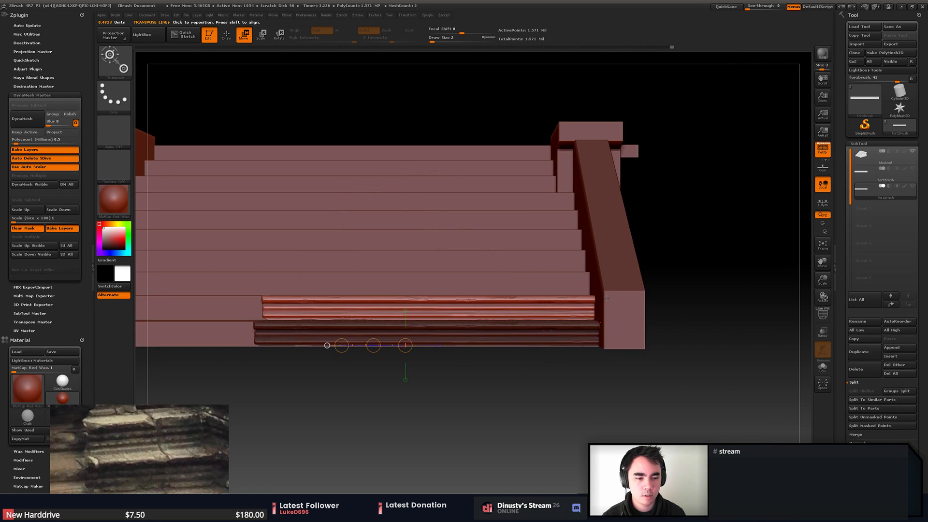
{"action": "left_click", "coordinate": [822, 150]}
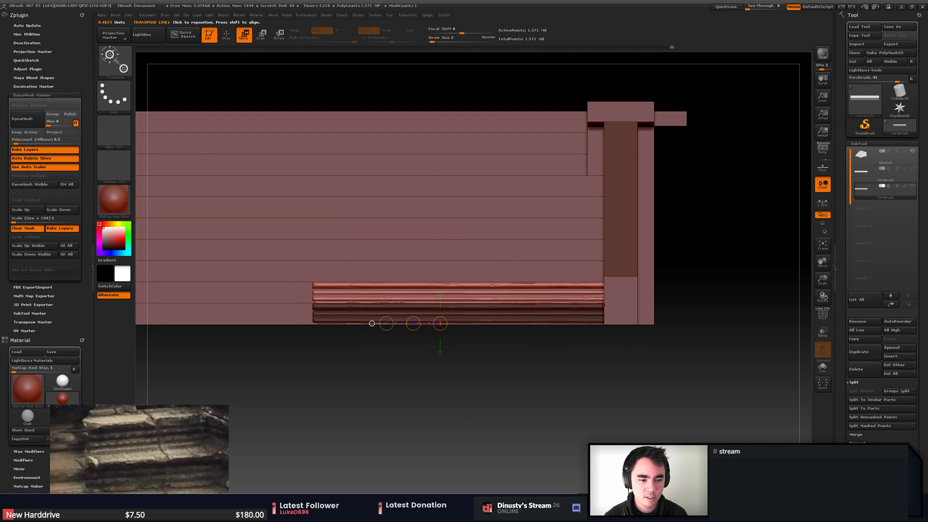
{"action": "left_click", "coordinate": [914, 187]}
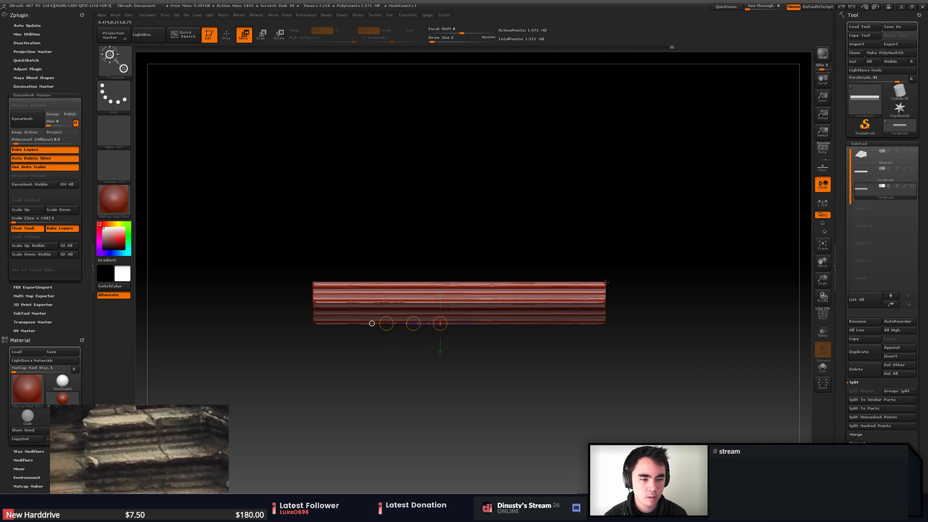
{"action": "left_click_drag", "start_coordinate": [606, 282], "coordinate": [323, 279]}
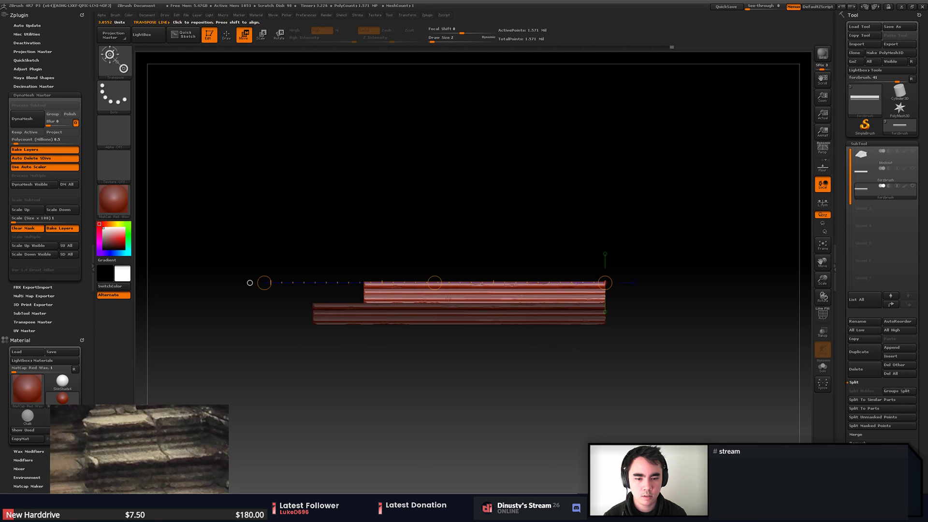
- Duplicate the shortened upper moulding sideways so the copy continues end to end from its outer end
{"action": "left_click_drag", "start_coordinate": [434, 284], "coordinate": [401, 249], "text": "shift"}
{"action": "key", "text": "ctrl+z"}
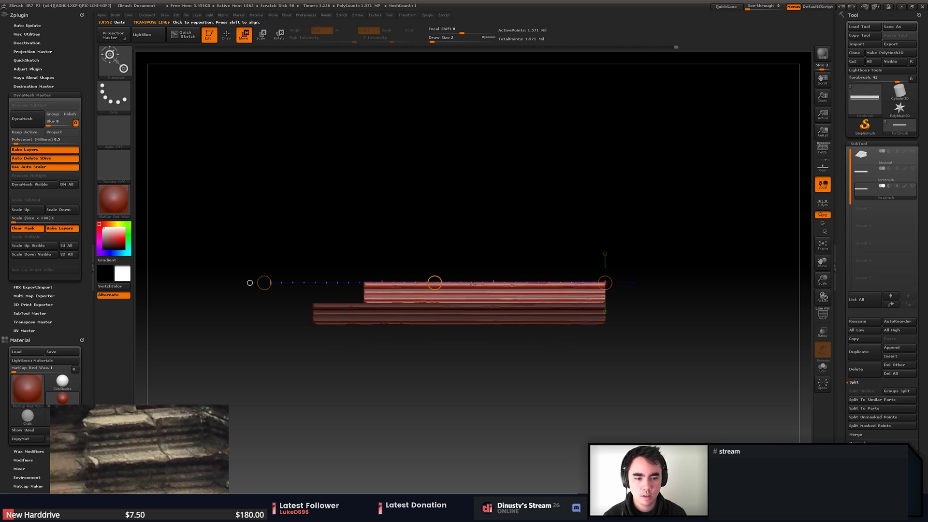
{"action": "left_click_drag", "start_coordinate": [435, 282], "coordinate": [186, 266], "text": "ctrl"}
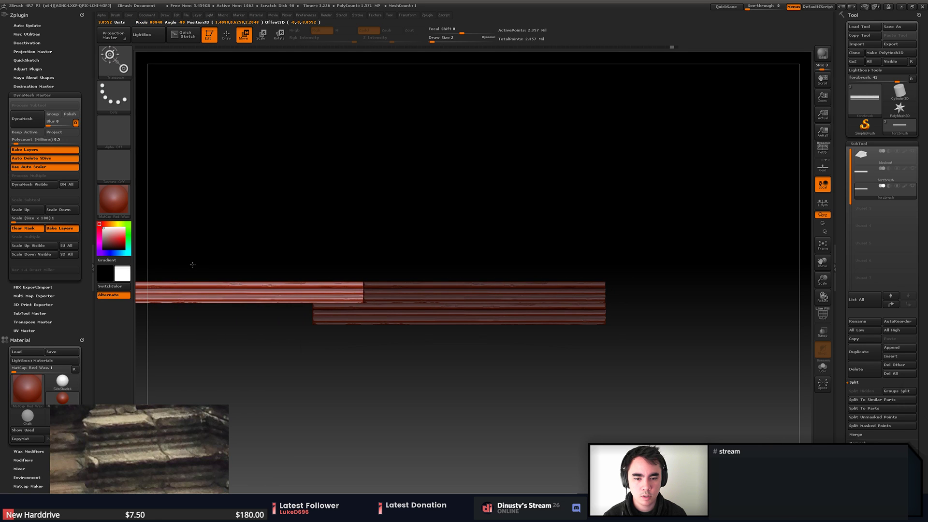
{"action": "left_click_drag", "start_coordinate": [305, 276], "coordinate": [474, 280], "text": "alt"}
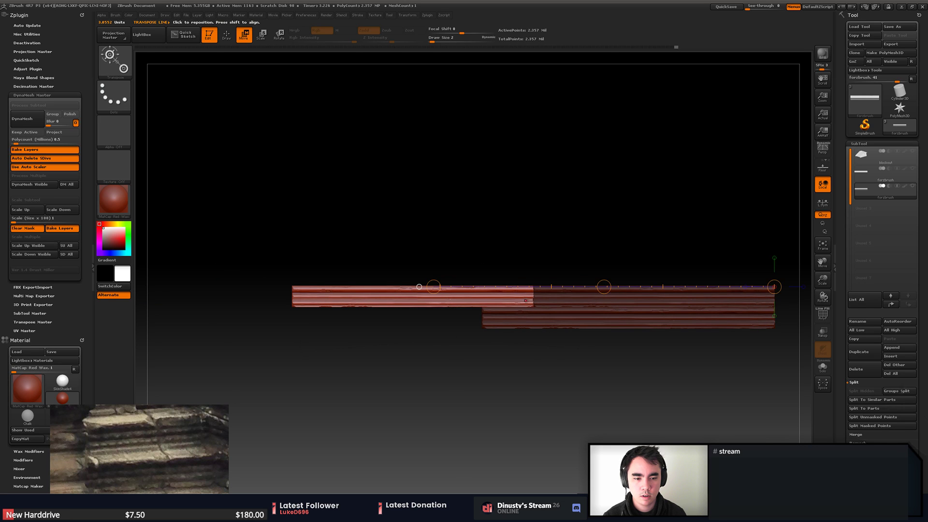
- Align the transpose line from the joint along the new section's upper edge and try to reshape the section from its outer handle
{"action": "left_click_drag", "start_coordinate": [528, 301], "coordinate": [453, 301]}
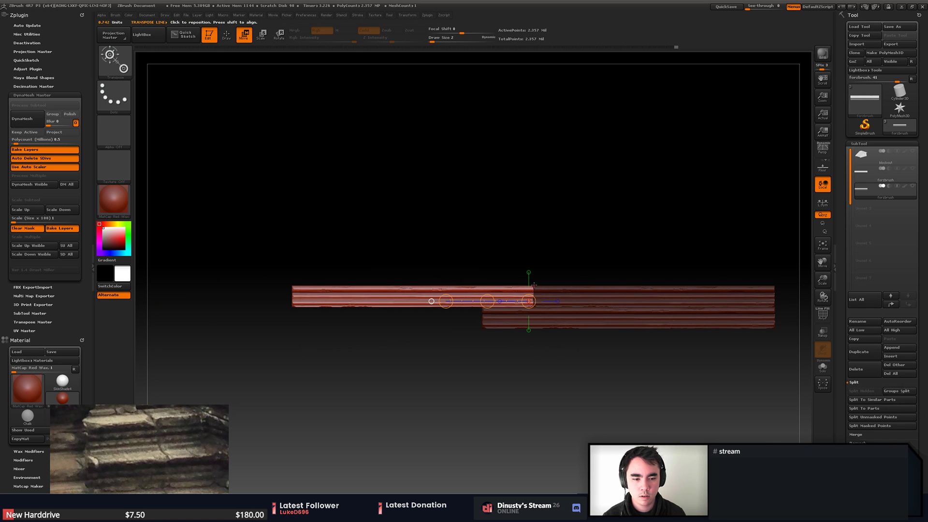
{"action": "mouse_move", "coordinate": [534, 286]}
{"action": "left_mouse_down", "text": "shift"}
{"action": "mouse_move", "coordinate": [500, 271]}
{"action": "mouse_move", "coordinate": [420, 266]}
{"action": "left_mouse_up", "text": "shift"}
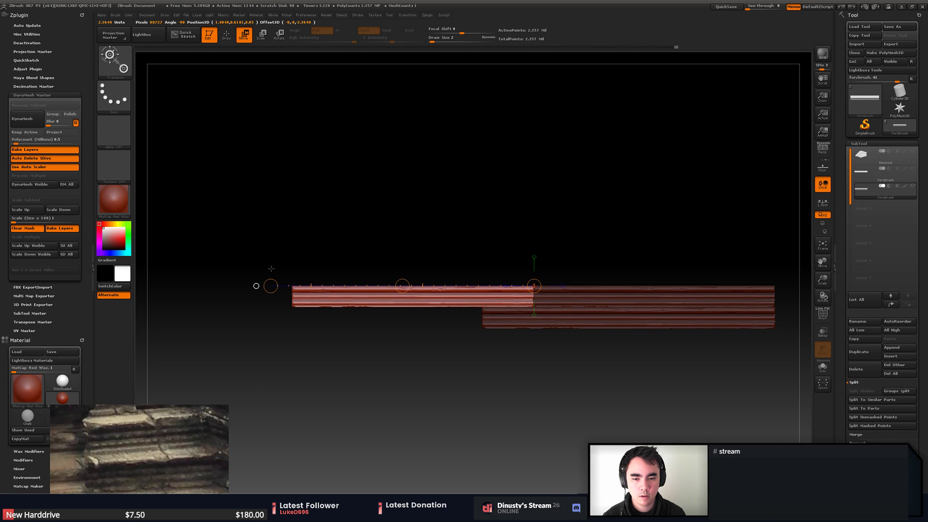
{"action": "left_click_drag", "start_coordinate": [271, 269], "coordinate": [300, 291], "text": "shift"}
{"action": "left_click_drag", "start_coordinate": [437, 319], "coordinate": [471, 350], "text": "alt"}
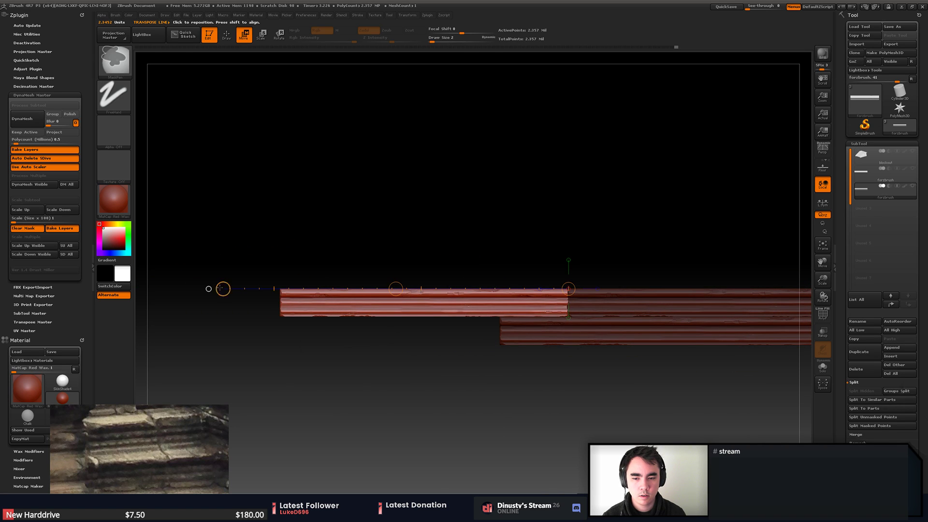
{"action": "left_click_drag", "start_coordinate": [220, 288], "coordinate": [369, 247], "text": "ctrl"}
{"action": "key", "text": "ctrl+z"}
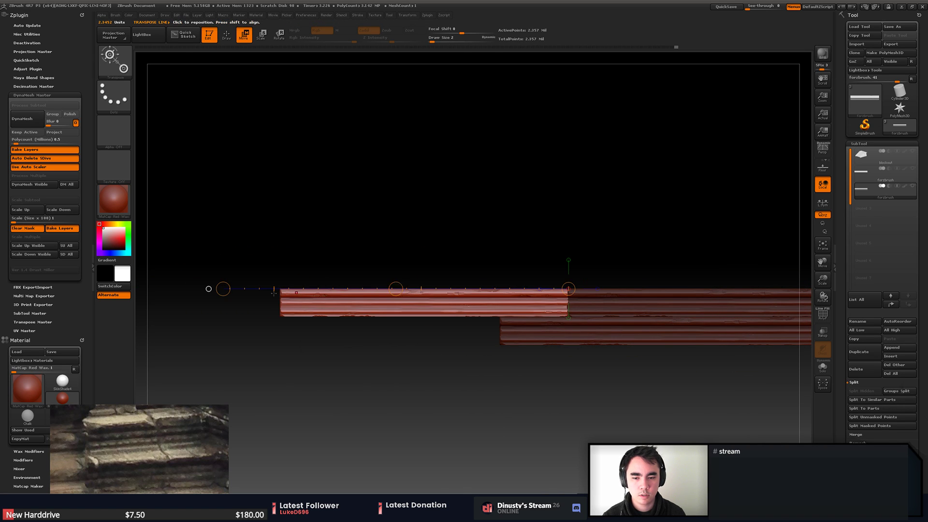
- Try to shorten and curve the new moulding section from its outer end, and undo the deformation
{"action": "left_click_drag", "start_coordinate": [223, 289], "coordinate": [345, 279], "text": "alt"}
{"action": "left_click_drag", "start_coordinate": [409, 203], "coordinate": [185, 250], "text": "alt"}
{"action": "key", "text": "ctrl+z"}
{"action": "key", "text": "ctrl+z"}
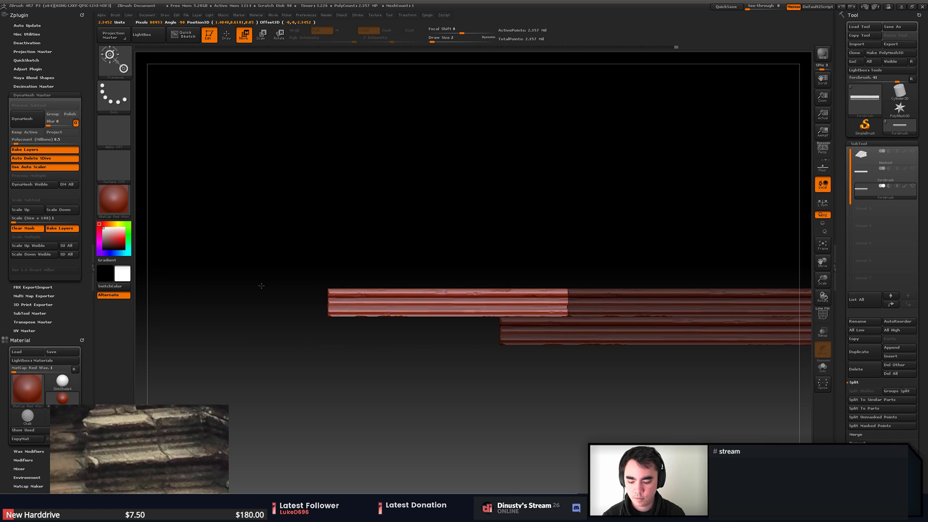
{"action": "left_click_drag", "start_coordinate": [261, 286], "coordinate": [612, 289], "text": "alt"}
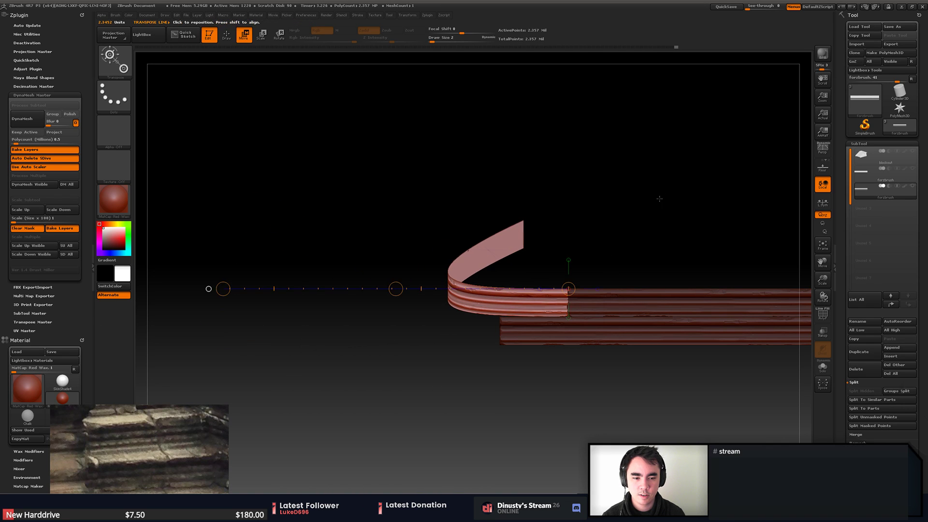
{"action": "mouse_move", "coordinate": [639, 193]}
{"action": "left_mouse_down"}
{"action": "mouse_move", "coordinate": [655, 203]}
{"action": "mouse_move", "coordinate": [647, 208]}
{"action": "mouse_move", "coordinate": [667, 208]}
{"action": "mouse_move", "coordinate": [630, 221]}
{"action": "mouse_move", "coordinate": [605, 206]}
{"action": "mouse_move", "coordinate": [612, 191]}
{"action": "mouse_move", "coordinate": [590, 174]}
{"action": "left_mouse_up"}
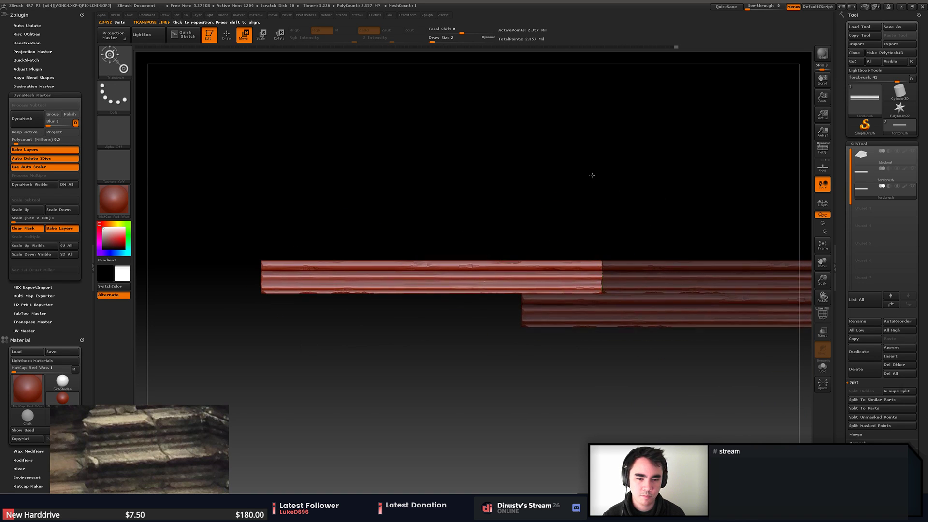
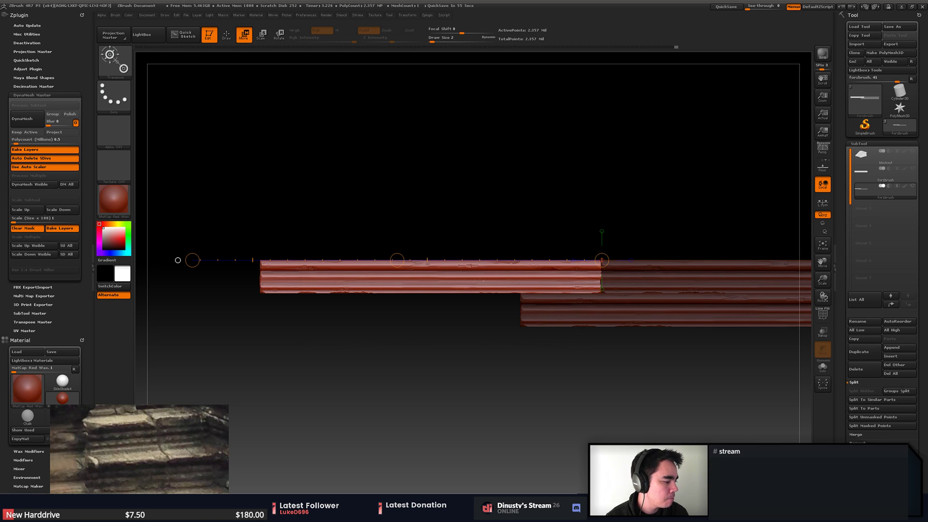
- Try to bend the new section's outer end upward from the joint, and undo the curve
{"action": "left_click_drag", "start_coordinate": [430, 190], "coordinate": [564, 205]}
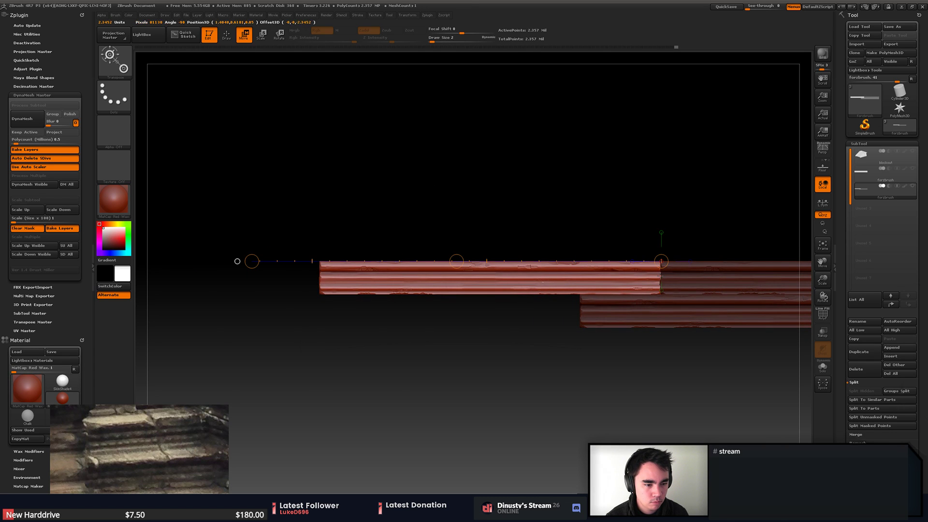
{"action": "left_click_drag", "start_coordinate": [660, 275], "coordinate": [375, 230]}
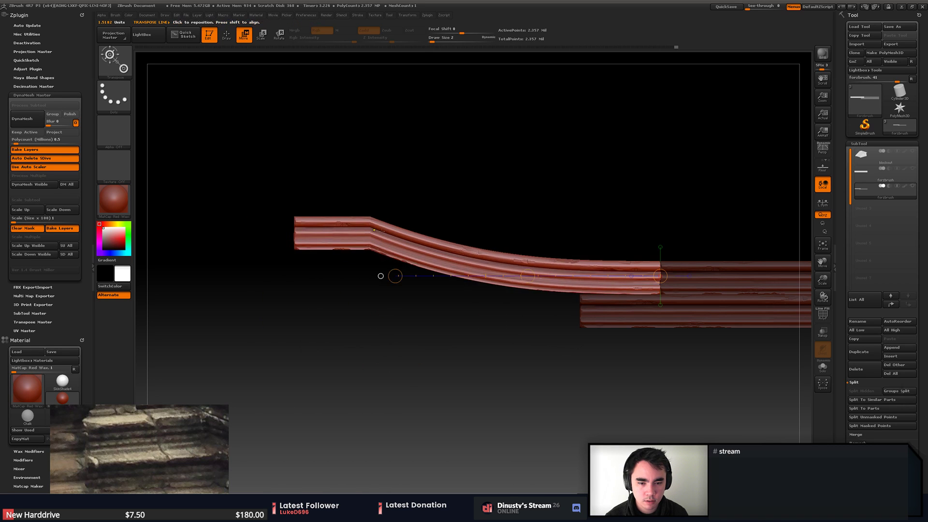
{"action": "key", "text": "ctrl+z"}
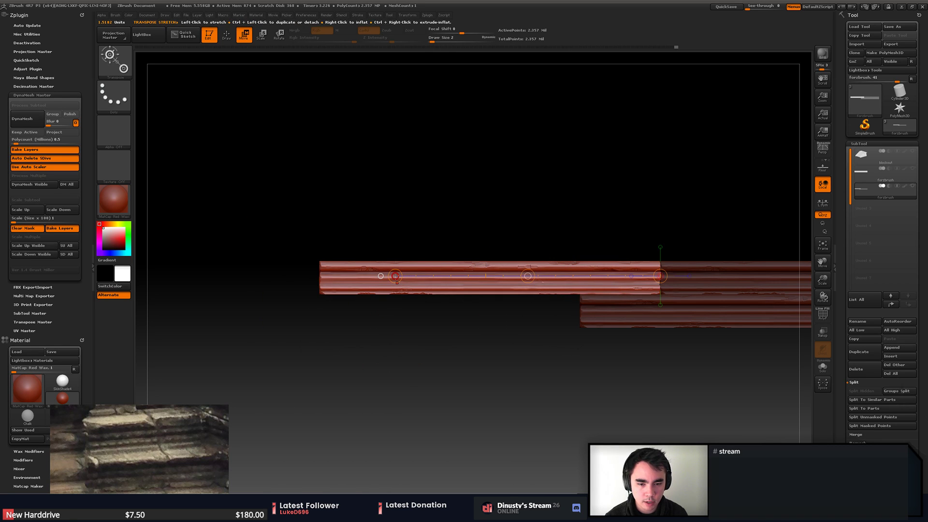
{"action": "left_click_drag", "start_coordinate": [396, 276], "coordinate": [434, 208]}
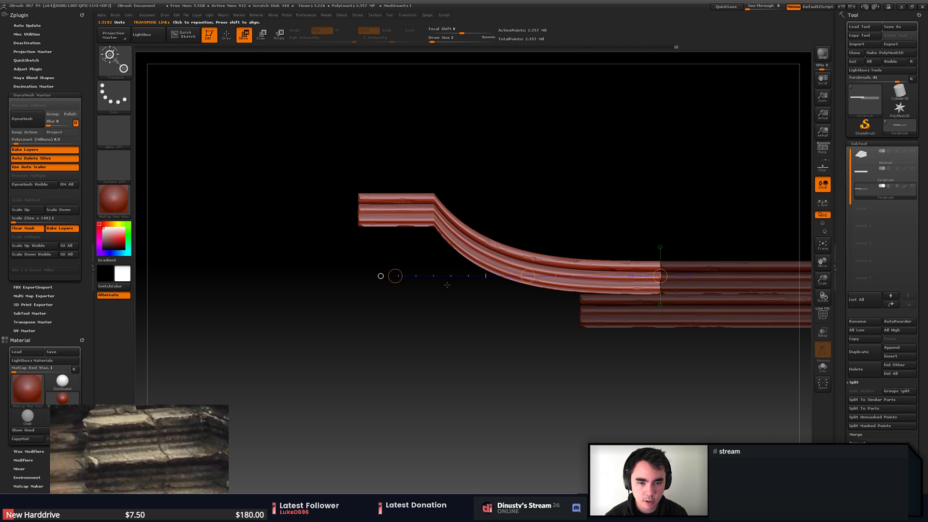
{"action": "key", "text": "q"}
{"action": "mouse_move", "coordinate": [441, 296]}
{"action": "left_mouse_down"}
{"action": "mouse_move", "coordinate": [483, 309]}
{"action": "mouse_move", "coordinate": [524, 282]}
{"action": "mouse_move", "coordinate": [441, 282]}
{"action": "left_mouse_up"}
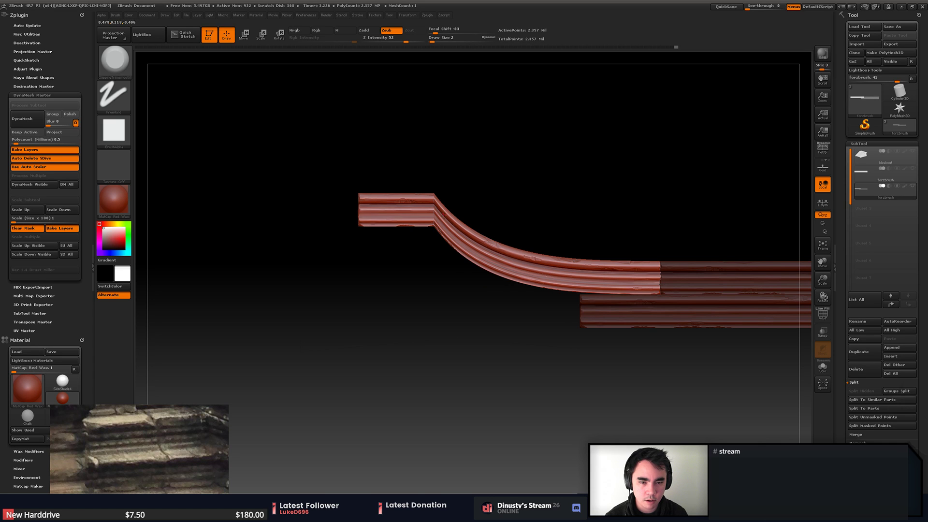
{"action": "left_click_drag", "start_coordinate": [444, 215], "coordinate": [408, 244], "text": "alt"}
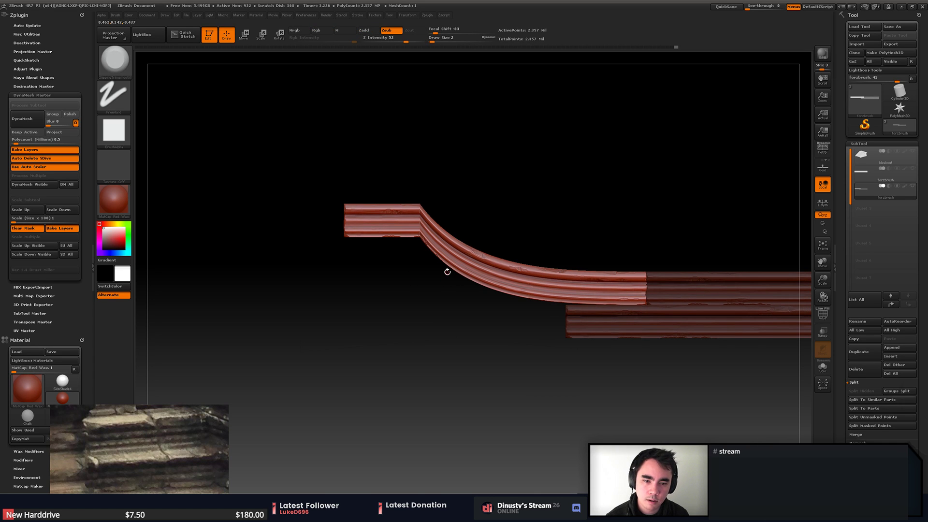
{"action": "left_click_drag", "start_coordinate": [447, 272], "coordinate": [445, 273], "text": "shift"}
{"action": "left_click_drag", "start_coordinate": [442, 365], "coordinate": [443, 338], "text": "alt"}
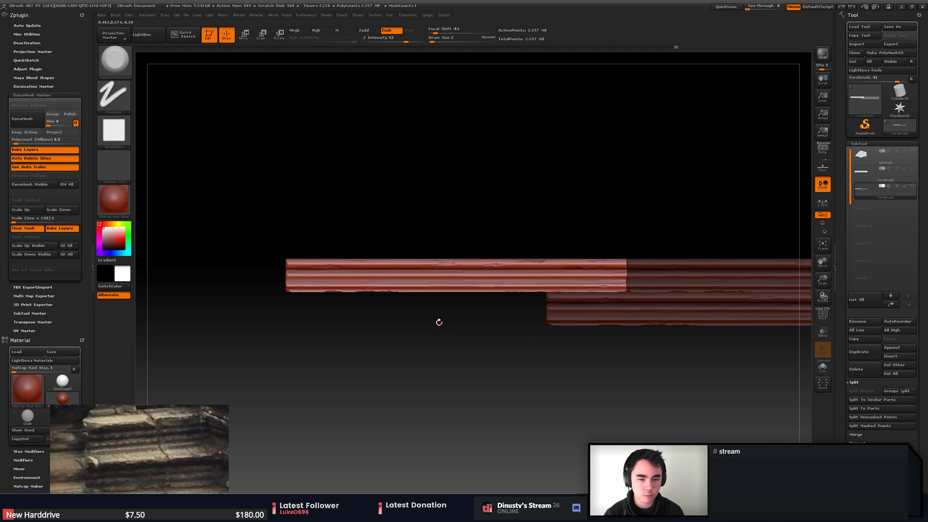
- Try to scale down the new section's outer end with the Scale transpose, and undo the taper
{"action": "key", "text": "w"}
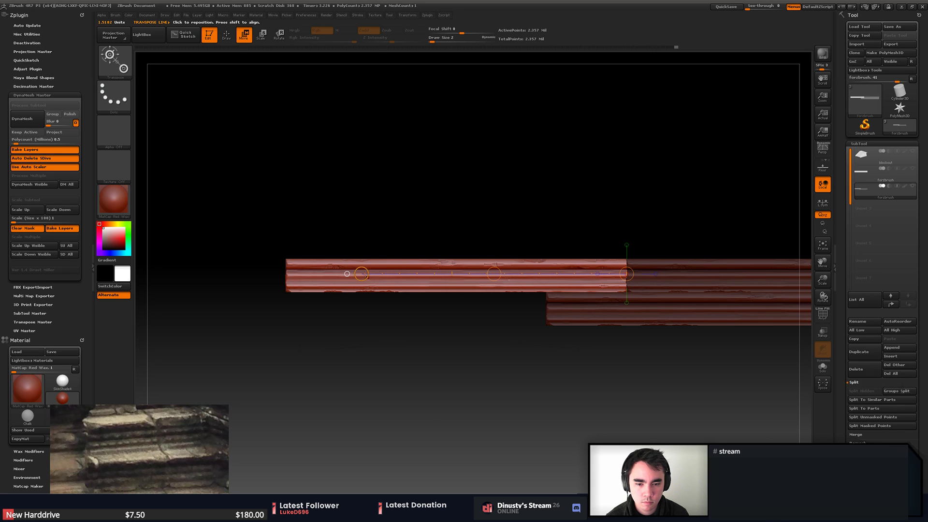
{"action": "key", "text": "e"}
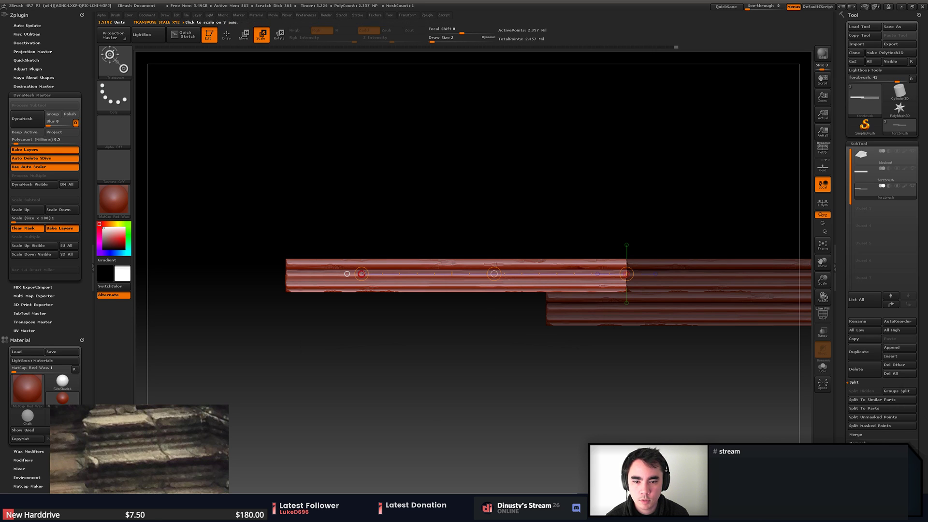
{"action": "left_click_drag", "start_coordinate": [364, 275], "coordinate": [386, 285], "text": "ctrl"}
{"action": "key", "text": "ctrl+z"}
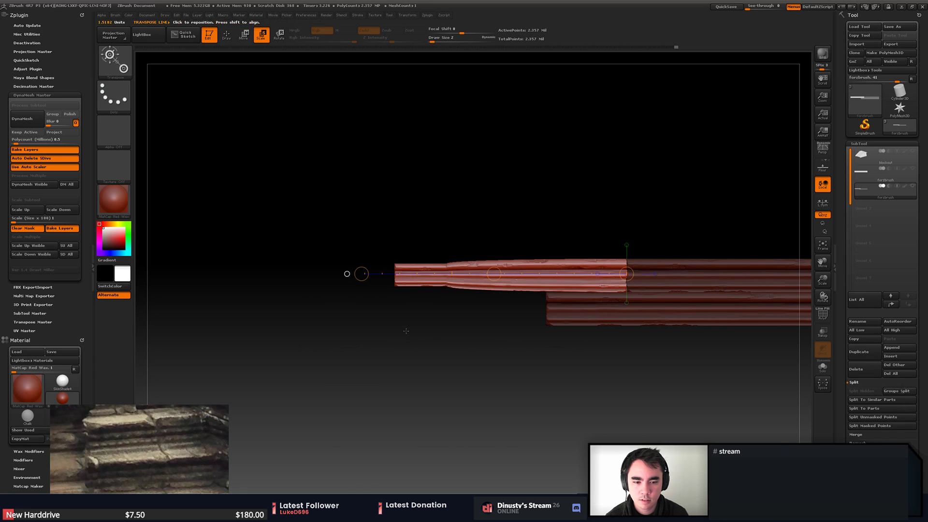
{"action": "key", "text": "ctrl+z"}
- Try to slide the unmasked section slightly inward over the masked moulding in Move mode, and undo it
{"action": "key", "text": "w"}
{"action": "key", "text": "e"}
{"action": "key", "text": "w"}
{"action": "key", "text": "q"}
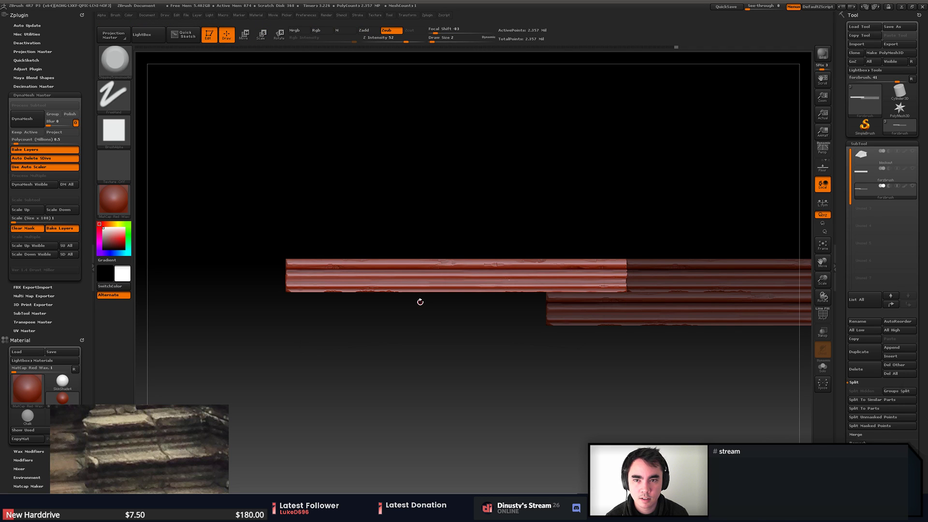
{"action": "key", "text": "w"}
{"action": "left_click_drag", "start_coordinate": [494, 274], "coordinate": [519, 275]}
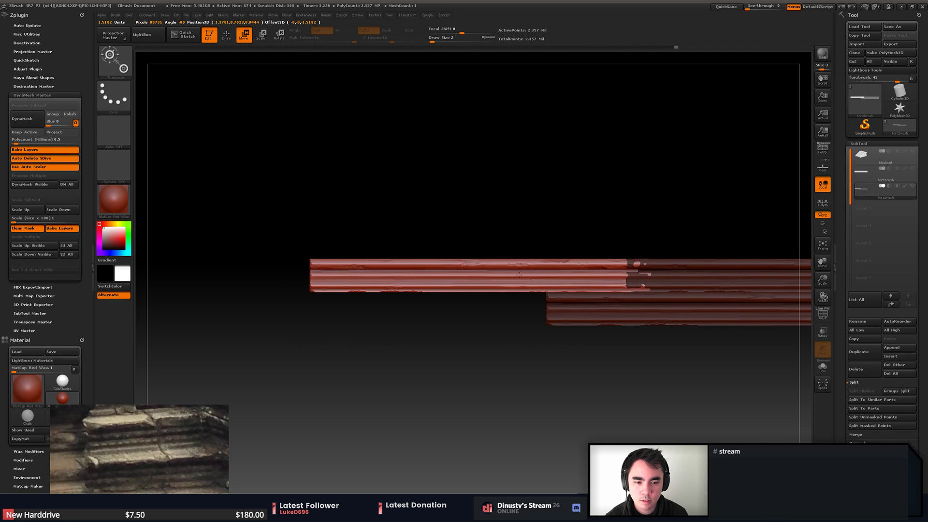
{"action": "key", "text": "ctrl+z"}
- Turn on the PolyFrame display and examine the wireframe of the new section near the joint
{"action": "left_click_drag", "start_coordinate": [628, 274], "coordinate": [292, 276]}
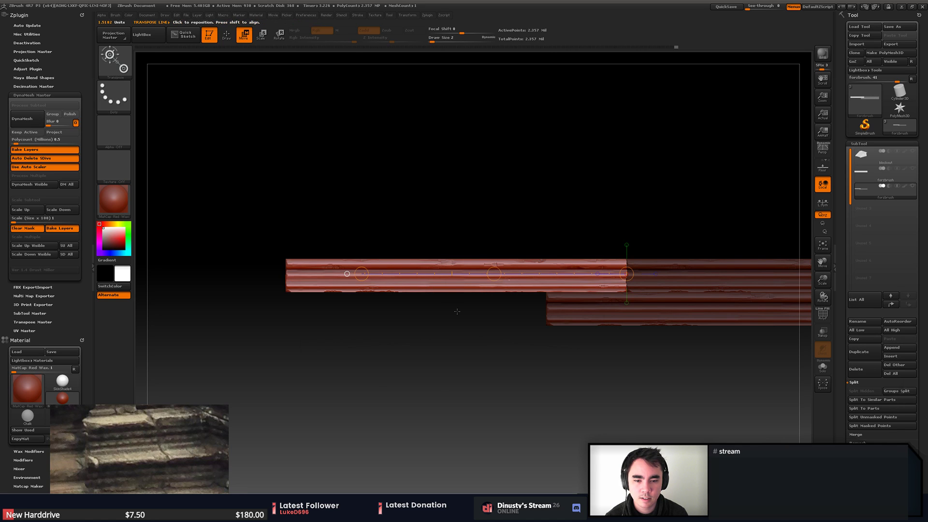
{"action": "left_click", "coordinate": [828, 317]}
{"action": "left_click_drag", "start_coordinate": [516, 342], "coordinate": [470, 343], "text": "alt"}
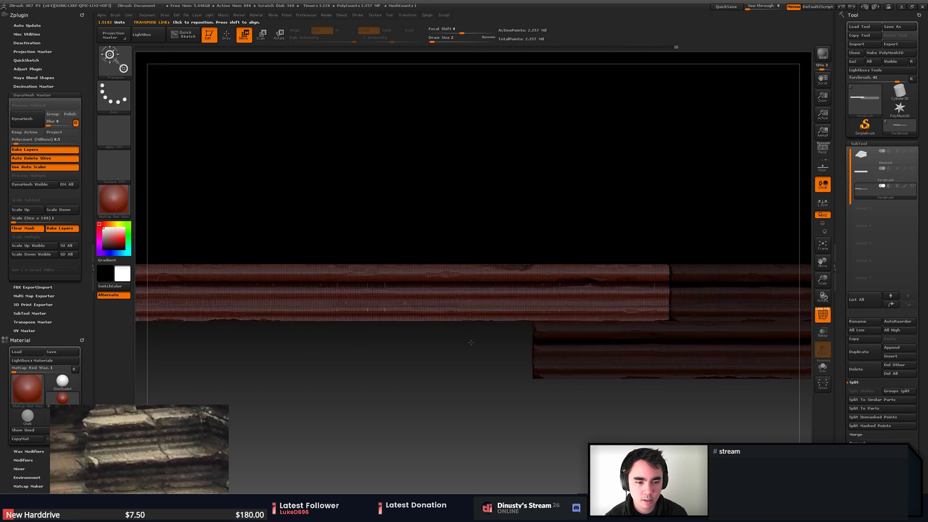
- Try to compress the new section lengthwise toward the joint, and undo the compression
{"action": "mouse_move", "coordinate": [213, 290]}
{"action": "left_mouse_down"}
{"action": "mouse_move", "coordinate": [670, 290]}
{"action": "mouse_move", "coordinate": [439, 294]}
{"action": "mouse_move", "coordinate": [605, 294]}
{"action": "left_mouse_up"}
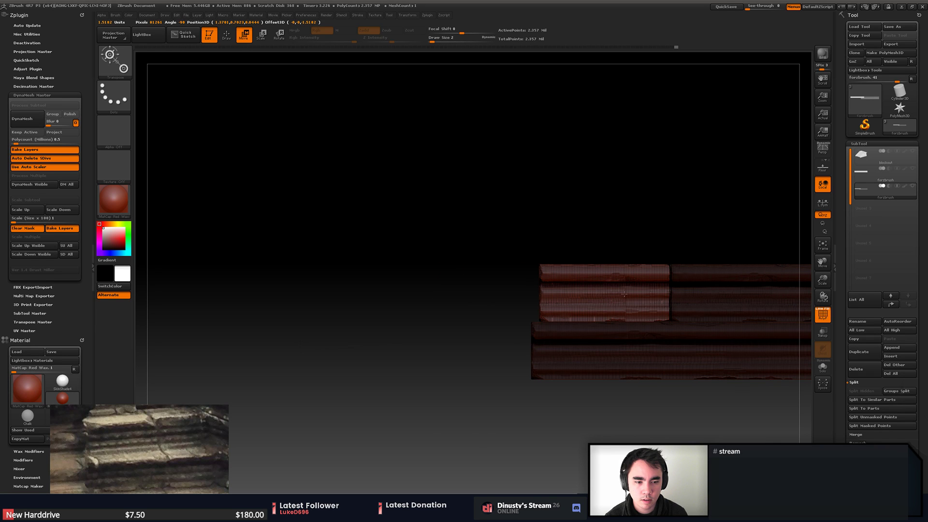
{"action": "left_click_drag", "start_coordinate": [667, 298], "coordinate": [348, 304]}
{"action": "key", "text": "ctrl+z"}
{"action": "left_click_drag", "start_coordinate": [392, 364], "coordinate": [465, 365], "text": "alt"}
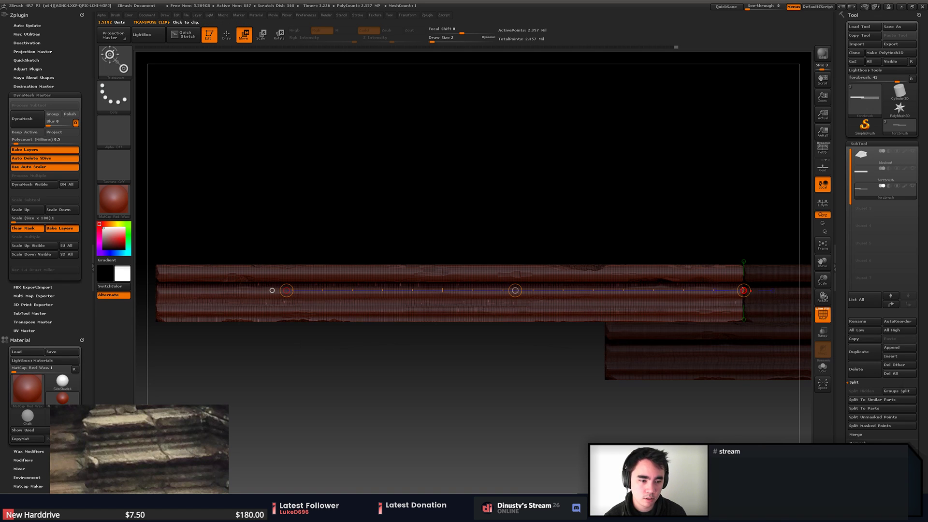
- Try to cut back the new section's outer end with the Transpose clip, and inspect the flat cut face
{"action": "key", "text": "ctrl+z"}
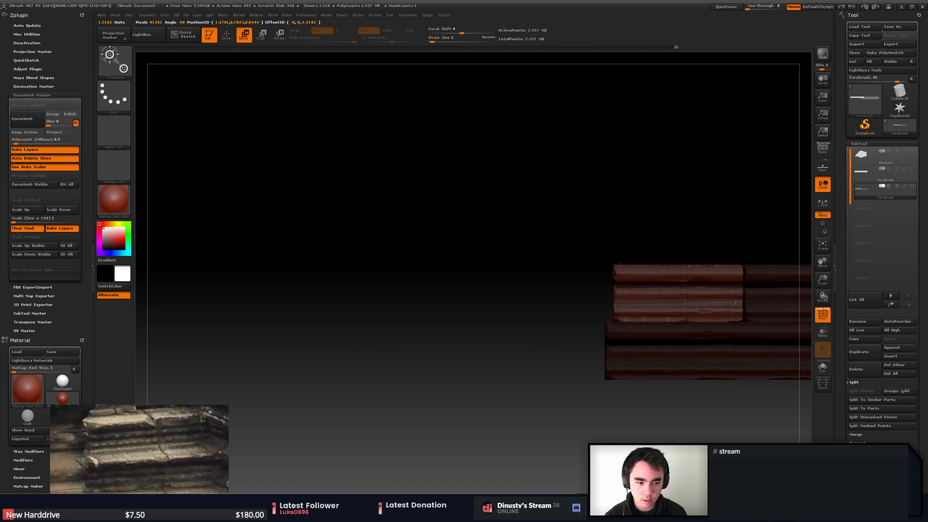
{"action": "left_click_drag", "start_coordinate": [620, 266], "coordinate": [353, 306]}
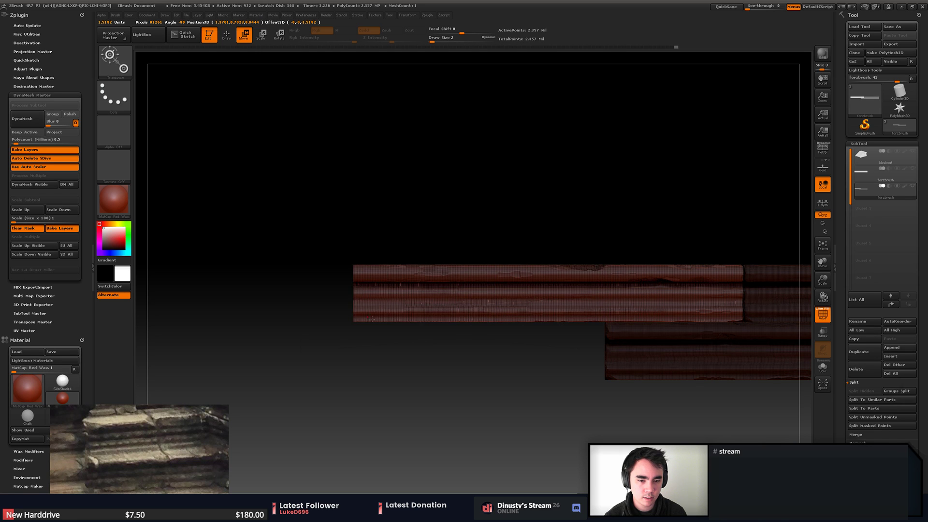
{"action": "left_click_drag", "start_coordinate": [411, 370], "coordinate": [504, 393]}
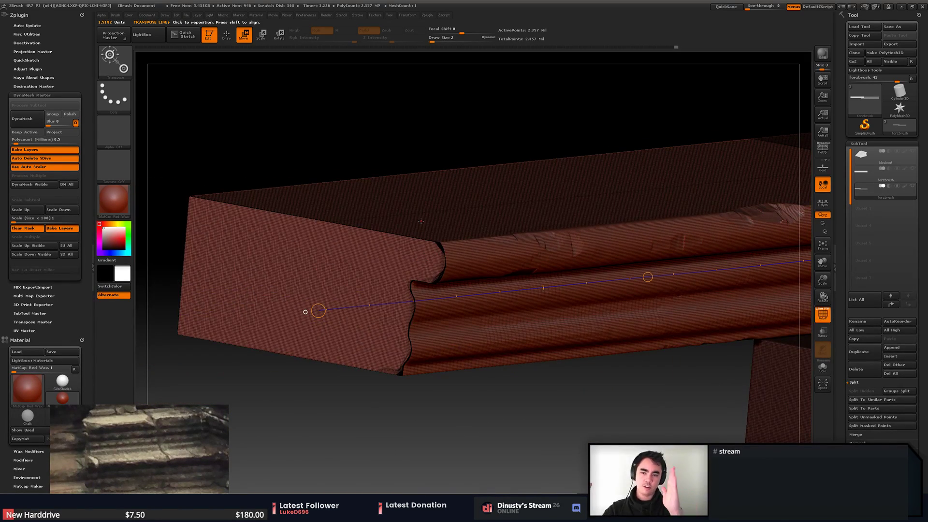
{"action": "left_click_drag", "start_coordinate": [623, 360], "coordinate": [587, 329], "text": "alt"}
{"action": "left_click_drag", "start_coordinate": [576, 382], "coordinate": [372, 406]}
- Show the staircase again, undo the trial clipping, and re-clip the new section's outer end to a shorter length along the second step
{"action": "left_click", "coordinate": [914, 152]}
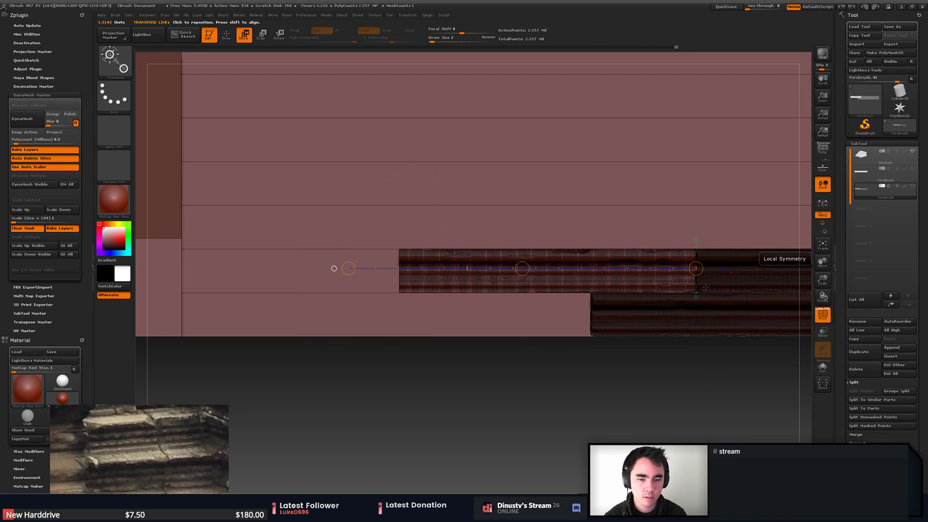
{"action": "left_click_drag", "start_coordinate": [697, 268], "coordinate": [270, 280]}
{"action": "left_click_drag", "start_coordinate": [200, 276], "coordinate": [476, 276]}
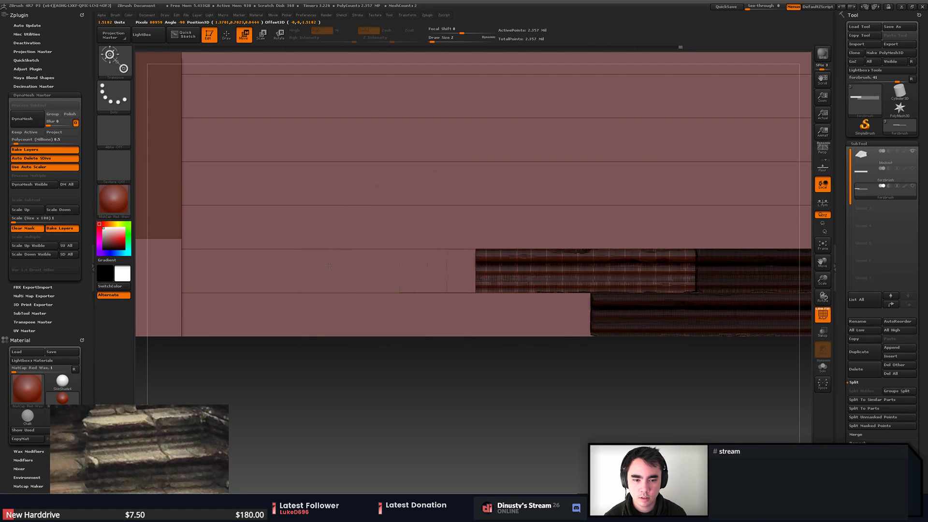
{"action": "key", "text": "ctrl+z"}
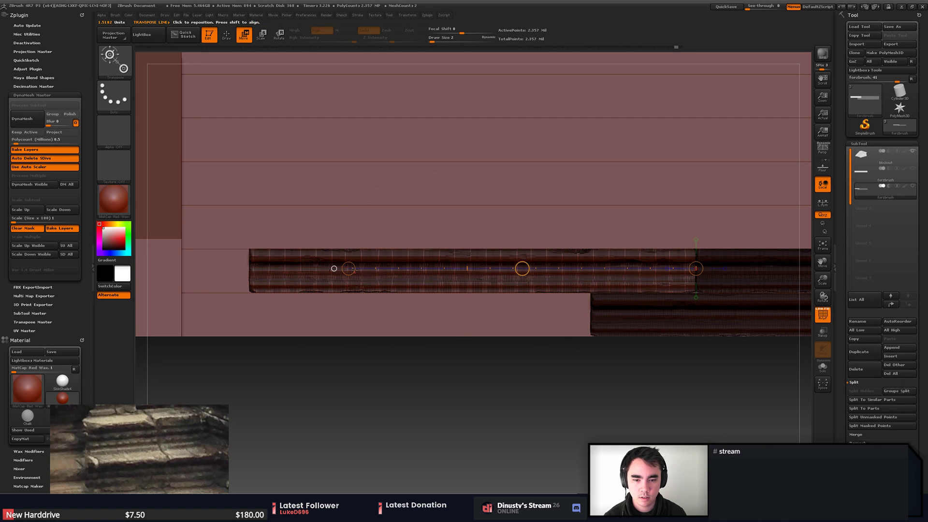
{"action": "left_click", "coordinate": [334, 268], "text": "ctrl+shift"}
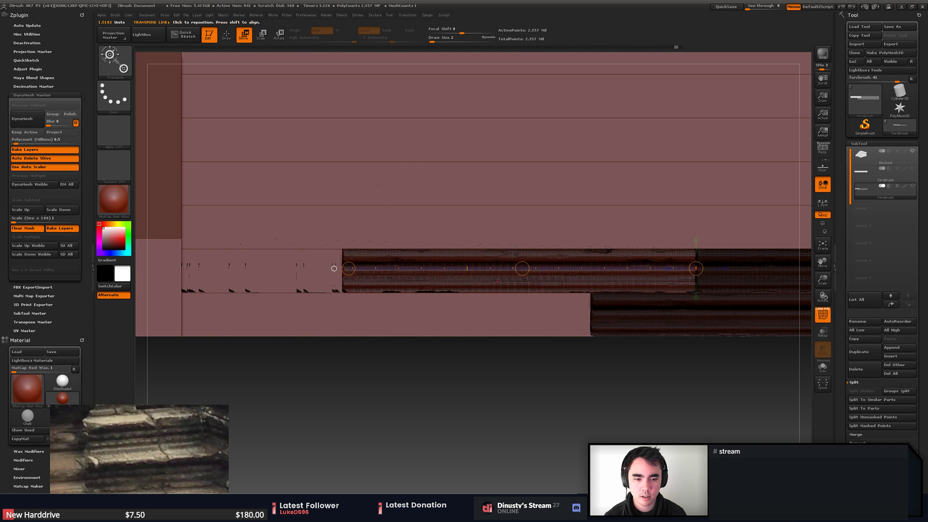
- Duplicate the shortened moulding section along the second step, placing the copy end to end toward the side wall
{"action": "left_click_drag", "start_coordinate": [522, 269], "coordinate": [212, 267], "text": "ctrl"}
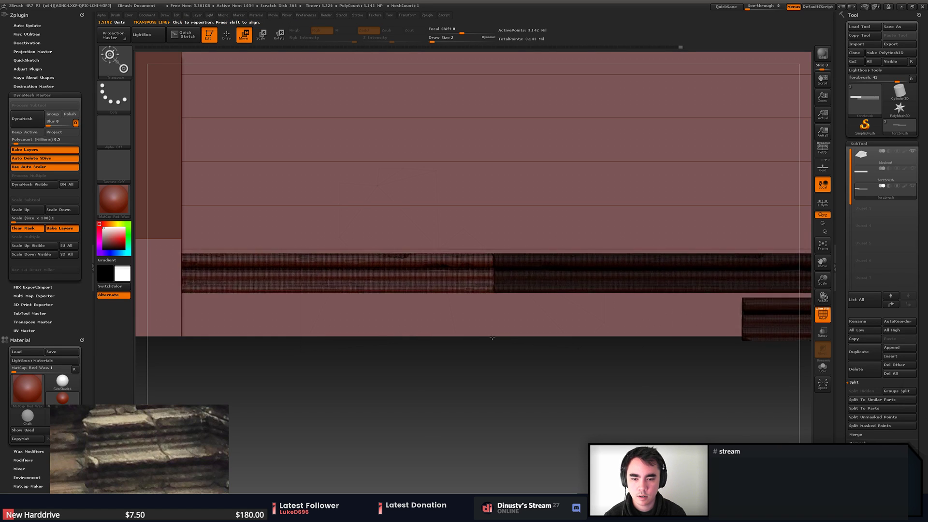
{"action": "mouse_move", "coordinate": [571, 406]}
{"action": "left_mouse_down", "text": "alt"}
{"action": "mouse_move", "coordinate": [499, 394]}
{"action": "mouse_move", "coordinate": [585, 416]}
{"action": "left_mouse_up", "text": "alt"}
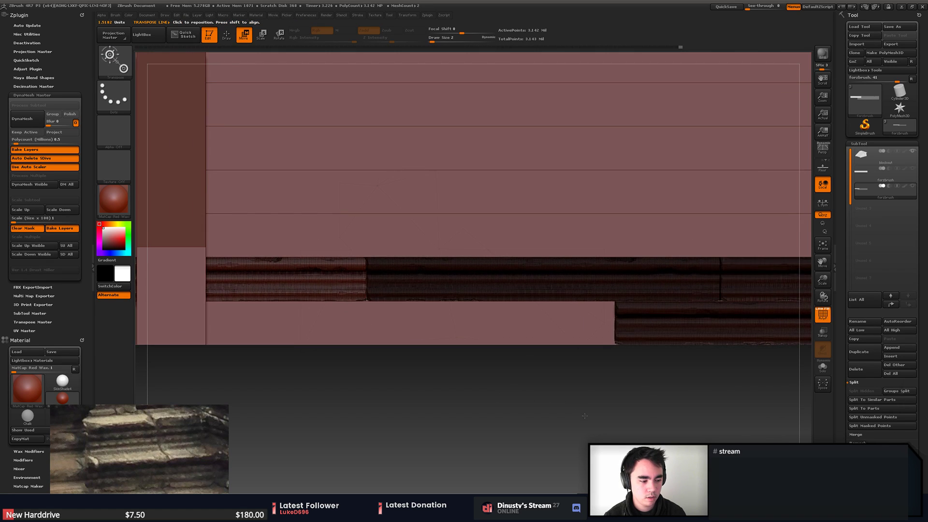
{"action": "left_click_drag", "start_coordinate": [427, 386], "coordinate": [524, 354], "text": "alt"}
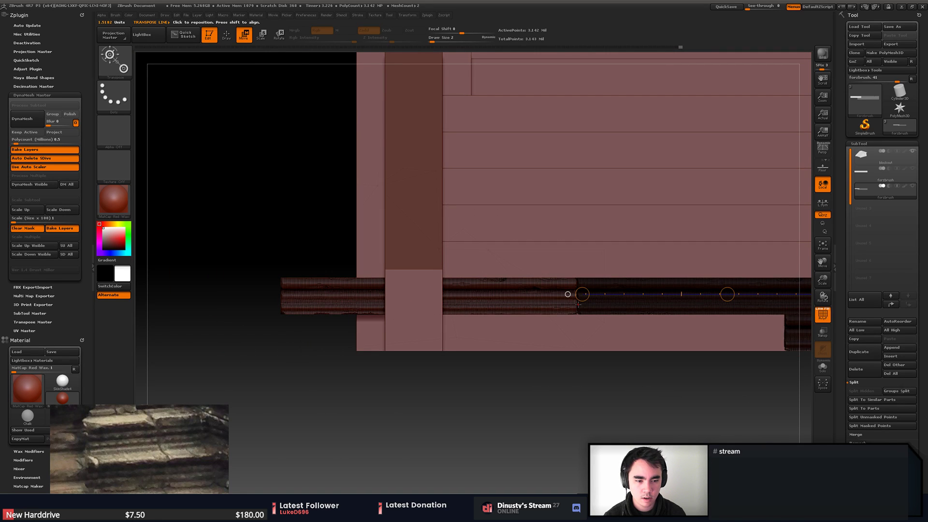
- Clip the copied section's outer end flush with the stair's side wall and return to Draw mode
{"action": "mouse_move", "coordinate": [577, 309]}
{"action": "left_mouse_down"}
{"action": "mouse_move", "coordinate": [476, 287]}
{"action": "mouse_move", "coordinate": [286, 310]}
{"action": "mouse_move", "coordinate": [323, 311]}
{"action": "left_mouse_up"}
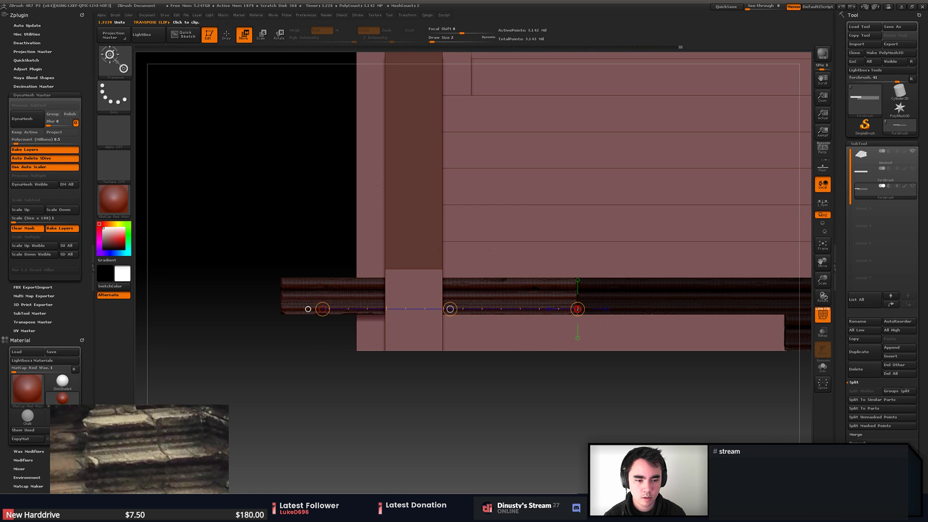
{"action": "left_click_drag", "start_coordinate": [578, 309], "coordinate": [441, 301]}
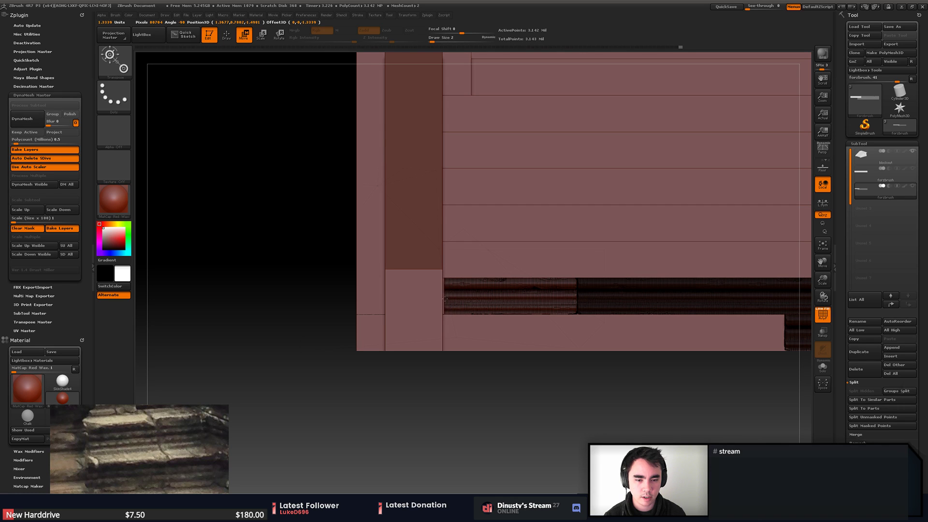
{"action": "left_click_drag", "start_coordinate": [443, 296], "coordinate": [443, 297]}
{"action": "key", "text": "q"}
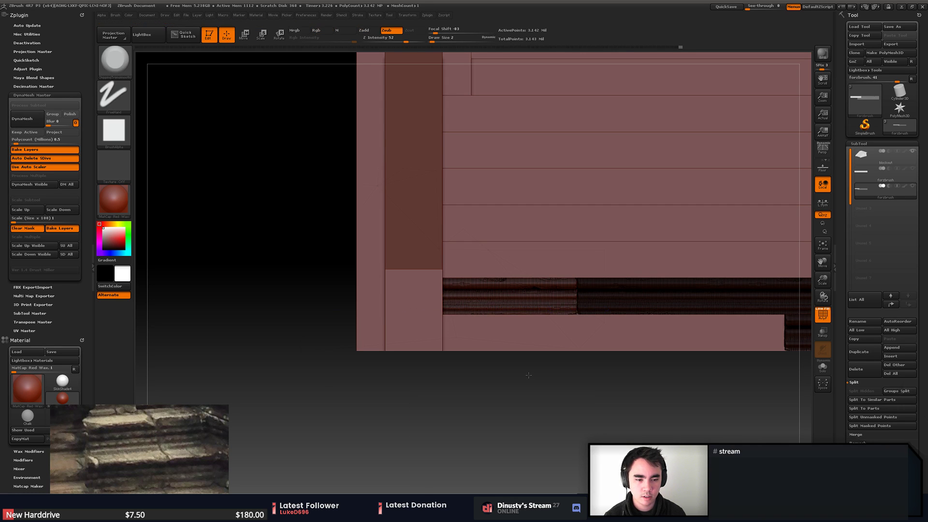
- Turn off the PolyFrame display and review the moulding courses against the stairs
{"action": "left_click_drag", "start_coordinate": [589, 391], "coordinate": [807, 433]}
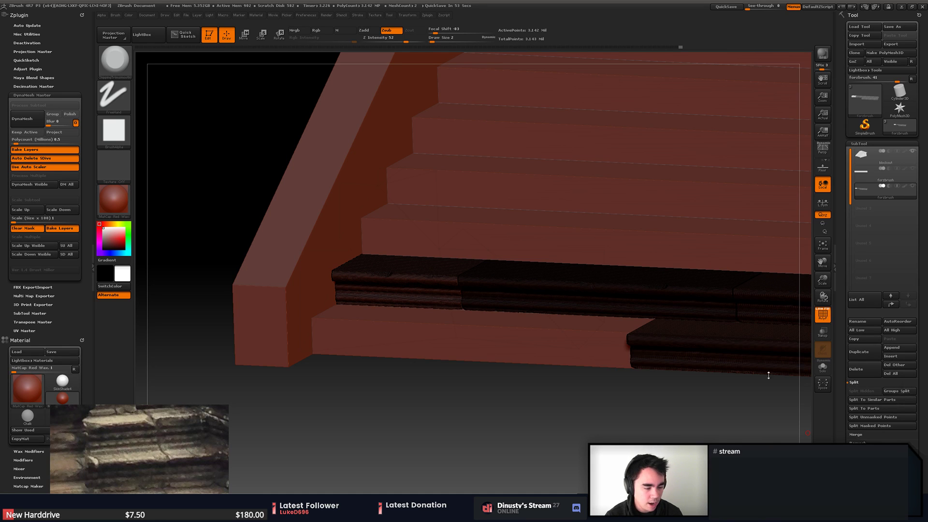
{"action": "left_click_drag", "start_coordinate": [549, 417], "coordinate": [334, 309]}
{"action": "left_click", "coordinate": [823, 315]}
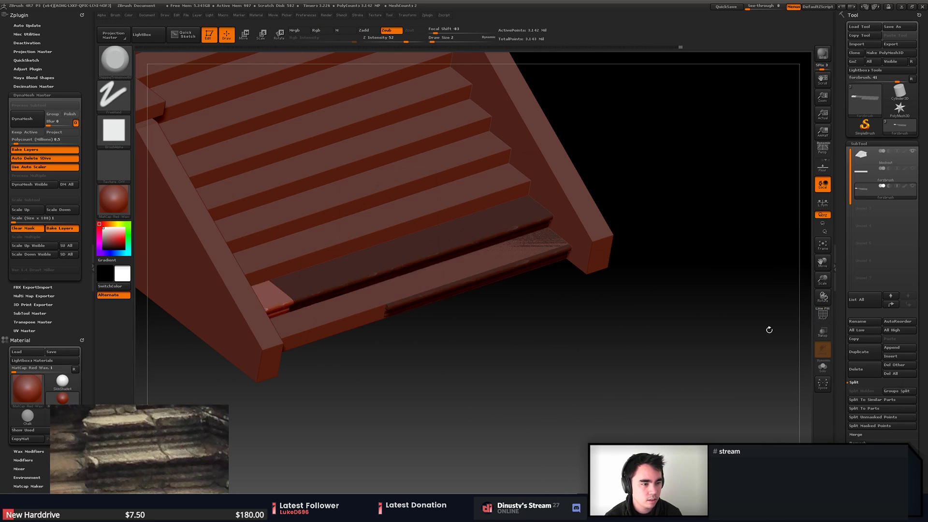
- Duplicate the short single-moulding subtool on the first step, and save the project as stairs
{"action": "left_click_drag", "start_coordinate": [621, 347], "coordinate": [637, 364], "text": "alt"}
{"action": "left_click", "coordinate": [871, 174]}
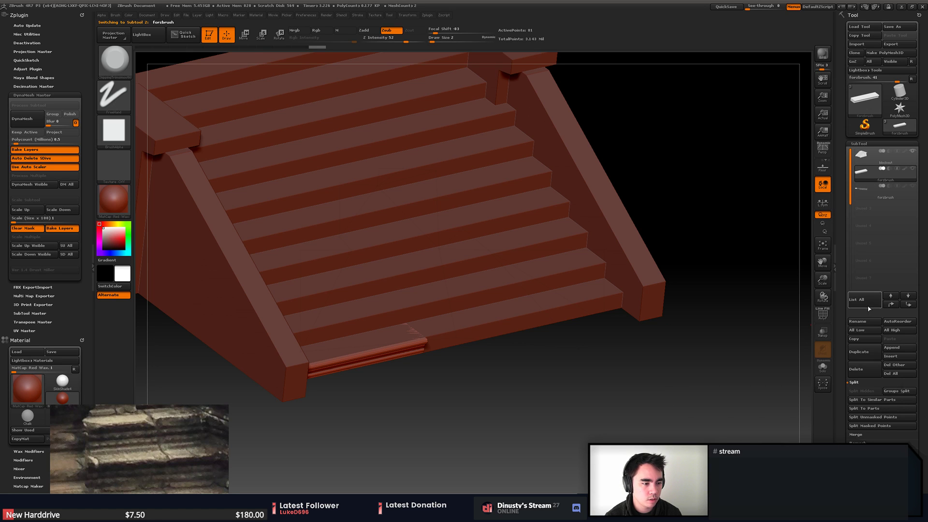
{"action": "left_click", "coordinate": [864, 350]}
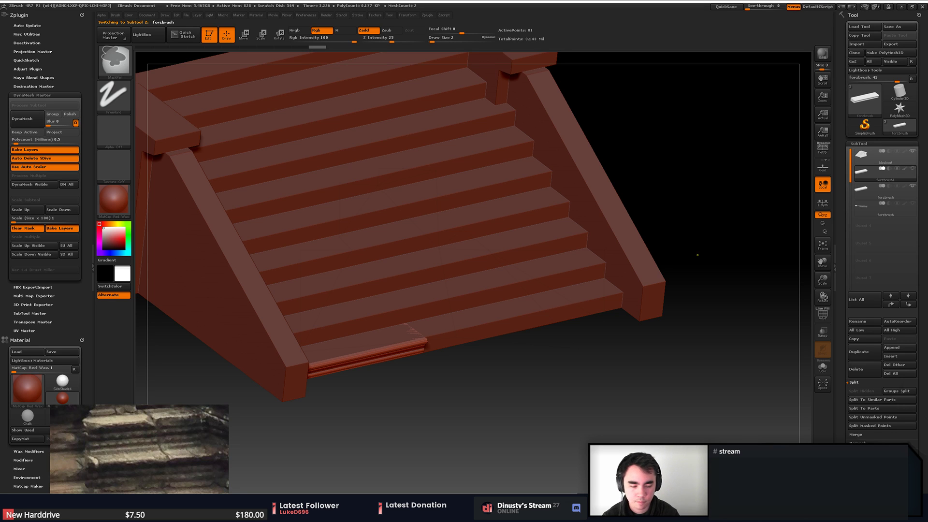
{"action": "key", "text": "ctrl+s"}
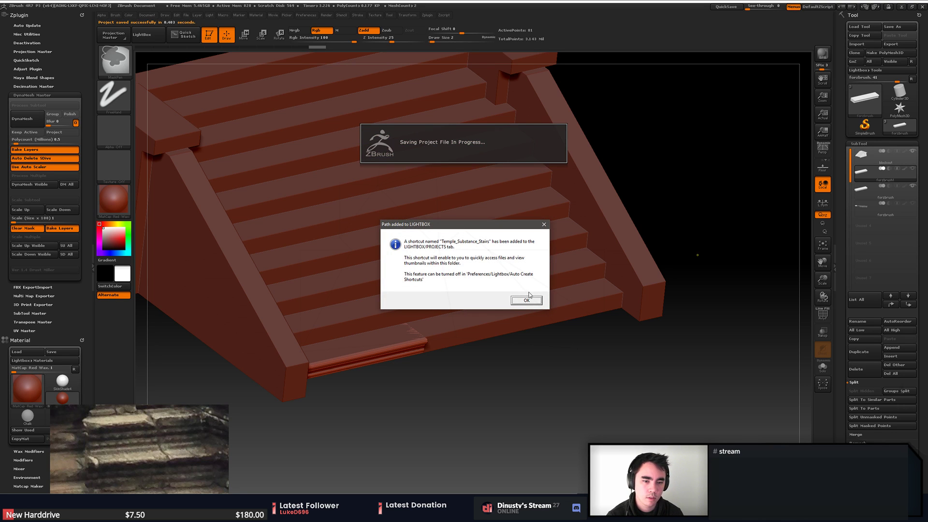
{"action": "left_click", "coordinate": [529, 301]}
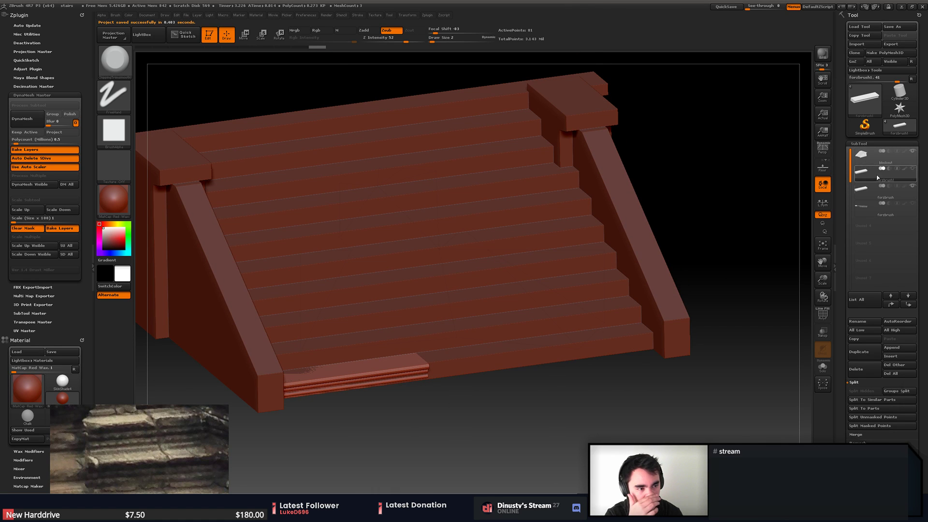
- Make the lower of the two identical moulding subtools active, isolate it by hiding the others, and frame it
{"action": "left_click", "coordinate": [871, 206]}
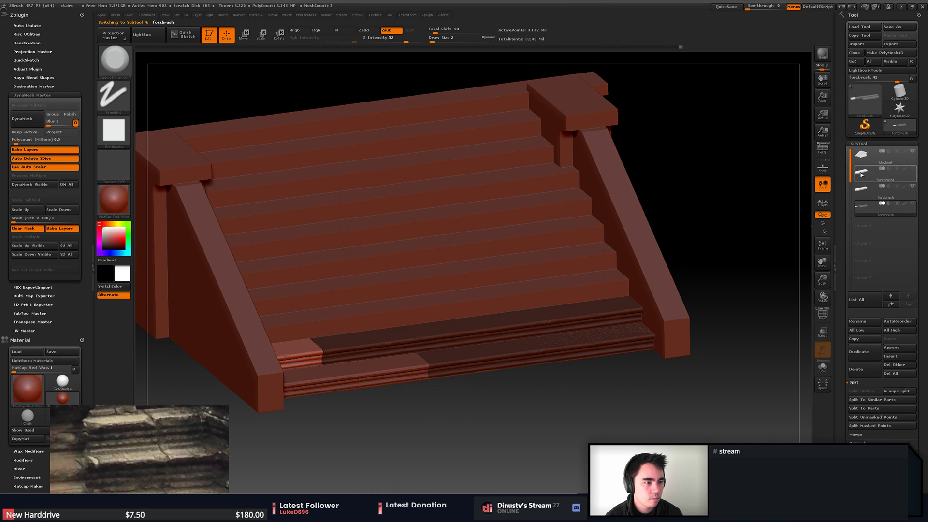
{"action": "left_click", "coordinate": [860, 174]}
{"action": "left_click", "coordinate": [898, 190]}
{"action": "left_click", "coordinate": [912, 186]}
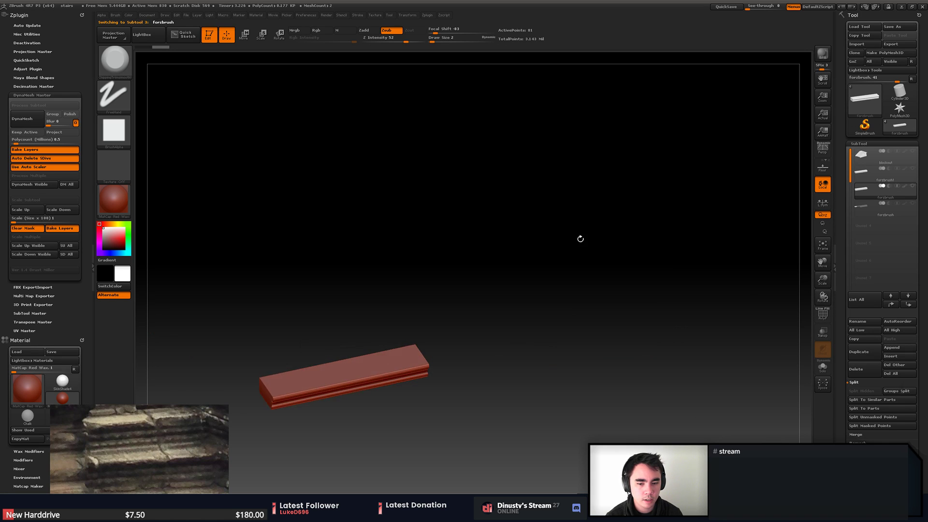
{"action": "left_click_drag", "start_coordinate": [580, 239], "coordinate": [651, 178], "text": "alt"}
{"action": "key", "text": "f"}
{"action": "key", "text": "f"}
{"action": "left_click_drag", "start_coordinate": [488, 117], "coordinate": [485, 119]}
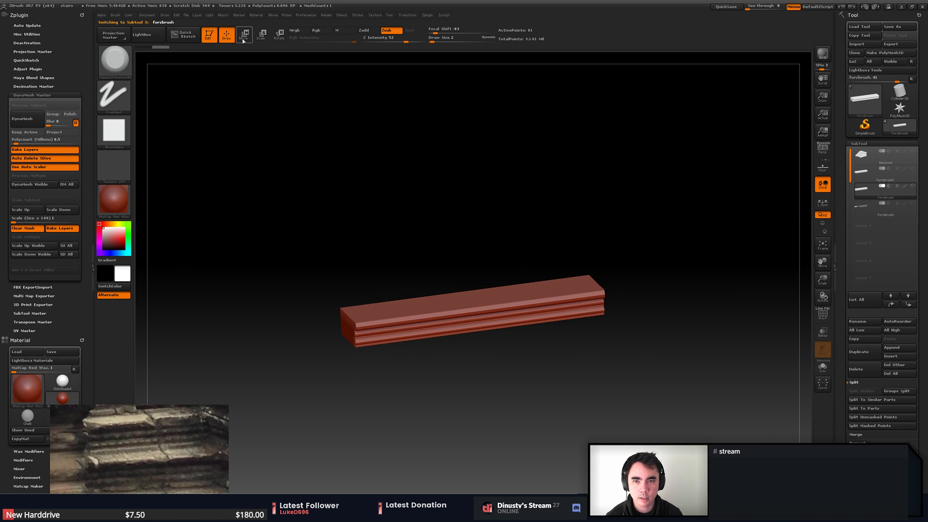
- Try to resize the isolated moulding with the Scale transpose from several views, and undo the attempts
{"action": "left_click", "coordinate": [261, 37]}
{"action": "mouse_move", "coordinate": [415, 126]}
{"action": "left_mouse_down", "text": "shift"}
{"action": "mouse_move", "coordinate": [550, 155]}
{"action": "mouse_move", "coordinate": [589, 134]}
{"action": "left_mouse_up", "text": "shift"}
{"action": "mouse_move", "coordinate": [515, 287]}
{"action": "left_mouse_down"}
{"action": "mouse_move", "coordinate": [518, 363]}
{"action": "mouse_move", "coordinate": [489, 350]}
{"action": "mouse_move", "coordinate": [512, 323]}
{"action": "mouse_move", "coordinate": [485, 334]}
{"action": "left_mouse_up"}
{"action": "left_click_drag", "start_coordinate": [472, 294], "coordinate": [197, 289], "text": "shift"}
{"action": "key", "text": "ctrl+z"}
{"action": "key", "text": "ctrl+z"}
{"action": "mouse_move", "coordinate": [546, 295]}
{"action": "left_mouse_down"}
{"action": "mouse_move", "coordinate": [760, 303]}
{"action": "mouse_move", "coordinate": [752, 304]}
{"action": "left_mouse_up"}
{"action": "key", "text": "ctrl+z"}
{"action": "left_click_drag", "start_coordinate": [619, 296], "coordinate": [678, 303]}
{"action": "key", "text": "ctrl+z"}
{"action": "mouse_move", "coordinate": [546, 296]}
{"action": "left_mouse_down"}
{"action": "mouse_move", "coordinate": [559, 296]}
{"action": "mouse_move", "coordinate": [462, 293]}
{"action": "mouse_move", "coordinate": [531, 289]}
{"action": "left_mouse_up"}
{"action": "key", "text": "ctrl+z"}
{"action": "key", "text": "ctrl+z"}
{"action": "key", "text": "ctrl+z"}
{"action": "key", "text": "ctrl+z"}
- Try to scale the moulding's cross-section on two axes from a transpose line spanning its full length, and undo it
{"action": "left_click_drag", "start_coordinate": [404, 334], "coordinate": [618, 269], "text": "alt"}
{"action": "left_click_drag", "start_coordinate": [368, 303], "coordinate": [783, 302]}
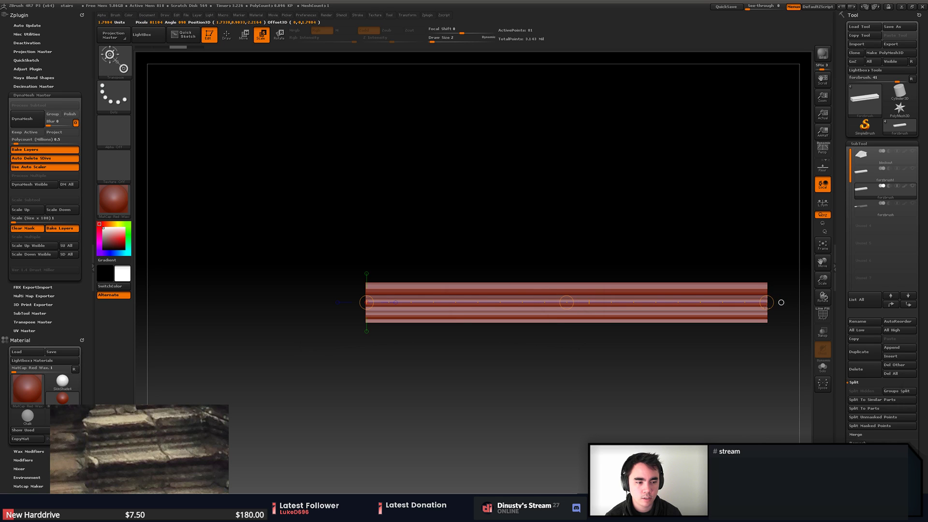
{"action": "left_click_drag", "start_coordinate": [664, 345], "coordinate": [544, 341], "text": "alt"}
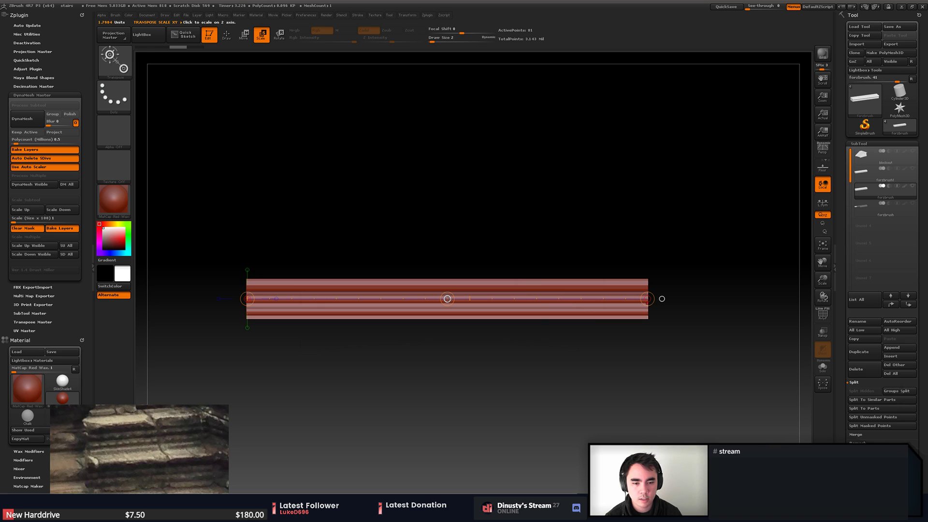
{"action": "mouse_move", "coordinate": [447, 299]}
{"action": "left_mouse_down"}
{"action": "mouse_move", "coordinate": [445, 193]}
{"action": "mouse_move", "coordinate": [442, 326]}
{"action": "mouse_move", "coordinate": [463, 272]}
{"action": "mouse_move", "coordinate": [439, 271]}
{"action": "mouse_move", "coordinate": [446, 298]}
{"action": "left_mouse_up"}
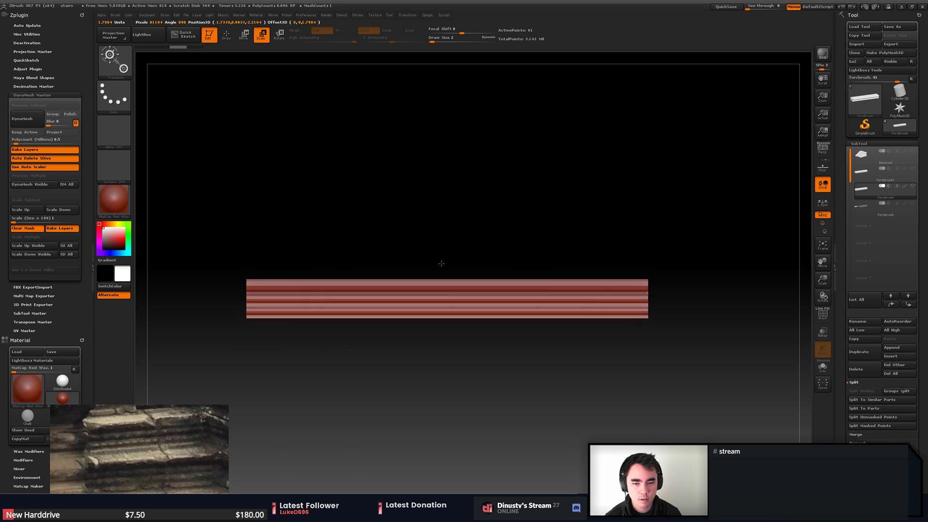
{"action": "mouse_move", "coordinate": [447, 297]}
{"action": "left_mouse_down"}
{"action": "mouse_move", "coordinate": [447, 265]}
{"action": "mouse_move", "coordinate": [466, 307]}
{"action": "mouse_move", "coordinate": [474, 300]}
{"action": "mouse_move", "coordinate": [453, 307]}
{"action": "mouse_move", "coordinate": [450, 298]}
{"action": "mouse_move", "coordinate": [489, 296]}
{"action": "mouse_move", "coordinate": [399, 296]}
{"action": "mouse_move", "coordinate": [470, 301]}
{"action": "mouse_move", "coordinate": [449, 292]}
{"action": "mouse_move", "coordinate": [453, 305]}
{"action": "mouse_move", "coordinate": [449, 297]}
{"action": "left_mouse_up"}
{"action": "key", "text": "ctrl+z"}
{"action": "key", "text": "ctrl+z"}
{"action": "left_click_drag", "start_coordinate": [514, 348], "coordinate": [473, 298]}
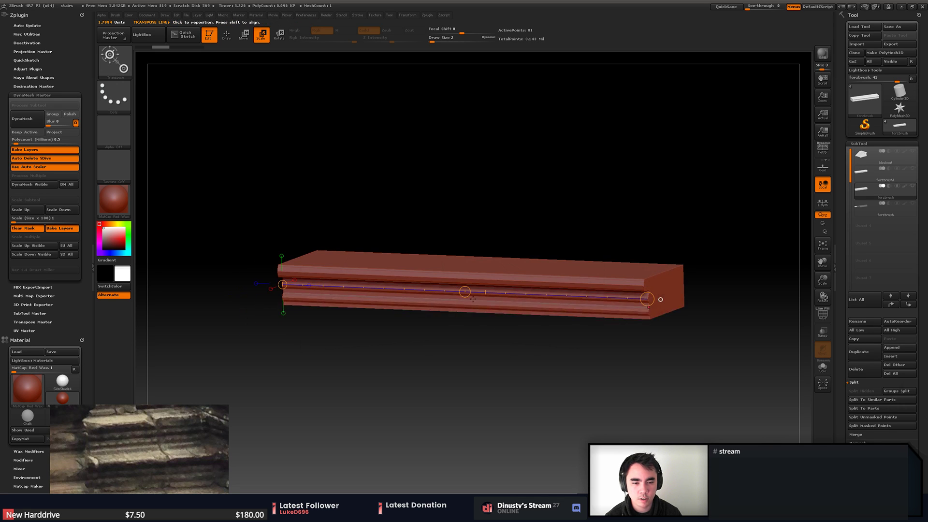
{"action": "mouse_move", "coordinate": [468, 334]}
{"action": "left_mouse_down", "text": "shift"}
{"action": "mouse_move", "coordinate": [477, 320]}
{"action": "mouse_move", "coordinate": [453, 293]}
{"action": "left_mouse_up", "text": "shift"}
{"action": "key", "text": "ctrl+z"}
{"action": "key", "text": "ctrl+z"}
{"action": "left_click_drag", "start_coordinate": [576, 378], "coordinate": [584, 389]}
{"action": "key", "text": "p"}
{"action": "key", "text": "p"}
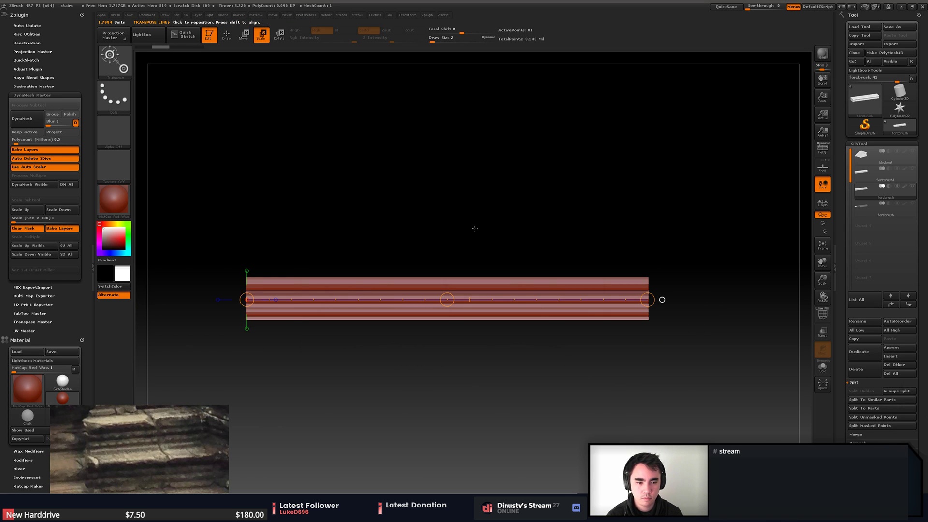
{"action": "mouse_move", "coordinate": [468, 214]}
{"action": "left_mouse_down"}
{"action": "mouse_move", "coordinate": [427, 201]}
{"action": "mouse_move", "coordinate": [383, 215]}
{"action": "left_mouse_up"}
{"action": "key", "text": "q"}
{"action": "key", "text": "w"}
{"action": "key", "text": "e"}
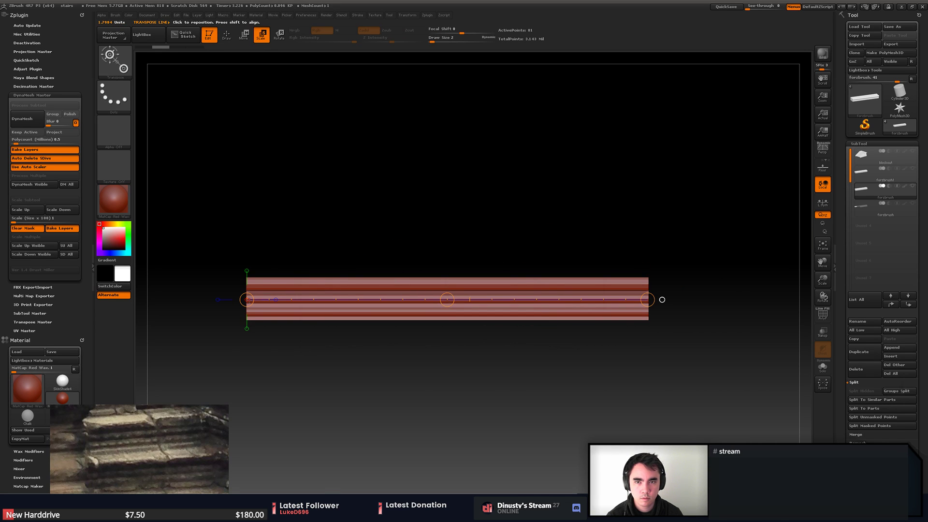
{"action": "key", "text": "w"}
{"action": "key", "text": "e"}
- Redraw the Scale transpose line along the moulding's full length, try to scale its cross-section from the line's middle, and undo it
{"action": "left_click_drag", "start_coordinate": [307, 278], "coordinate": [369, 279]}
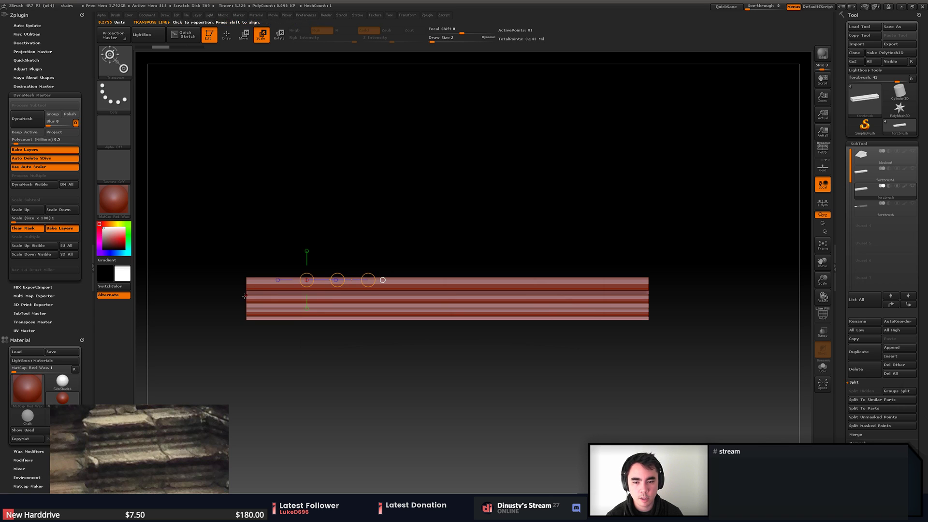
{"action": "left_click_drag", "start_coordinate": [247, 298], "coordinate": [247, 299]}
{"action": "left_click_drag", "start_coordinate": [358, 295], "coordinate": [658, 305]}
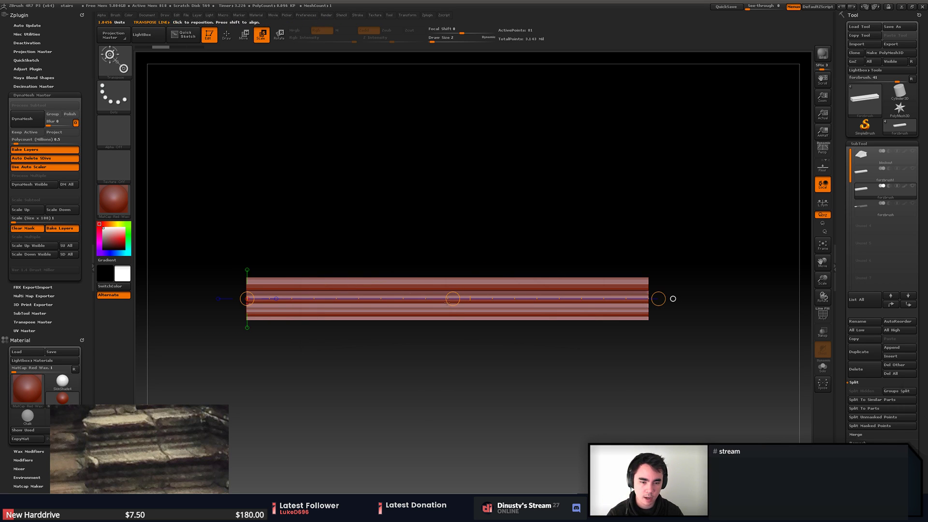
{"action": "mouse_move", "coordinate": [453, 299]}
{"action": "left_mouse_down"}
{"action": "mouse_move", "coordinate": [512, 295]}
{"action": "mouse_move", "coordinate": [314, 292]}
{"action": "mouse_move", "coordinate": [456, 294]}
{"action": "mouse_move", "coordinate": [452, 204]}
{"action": "mouse_move", "coordinate": [459, 240]}
{"action": "mouse_move", "coordinate": [452, 299]}
{"action": "mouse_move", "coordinate": [409, 301]}
{"action": "mouse_move", "coordinate": [454, 297]}
{"action": "left_mouse_up"}
{"action": "key", "text": "ctrl+z"}
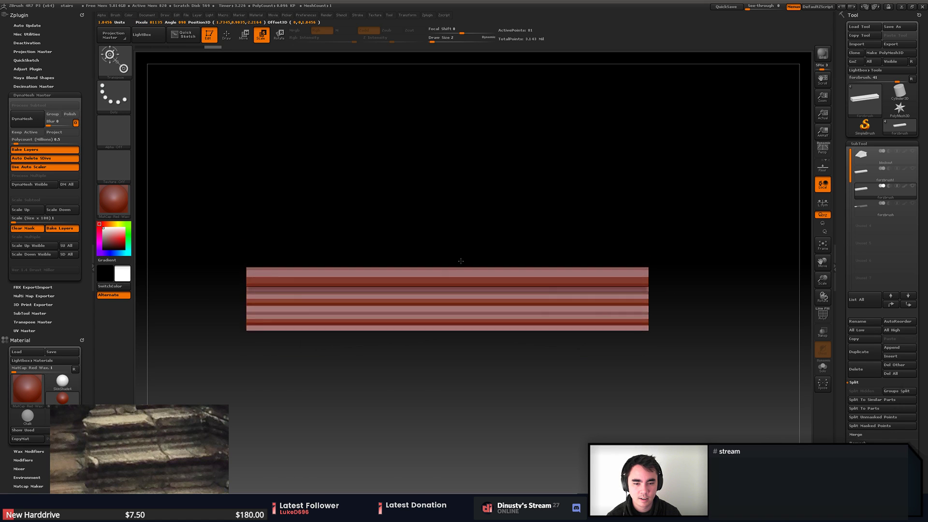
- Enlarge the moulding's cross-section with the Scale transpose, and undo the trial scaling that shortens its length
{"action": "left_click_drag", "start_coordinate": [449, 292], "coordinate": [484, 299]}
{"action": "mouse_move", "coordinate": [666, 299]}
{"action": "left_mouse_down"}
{"action": "mouse_move", "coordinate": [620, 303]}
{"action": "mouse_move", "coordinate": [687, 301]}
{"action": "mouse_move", "coordinate": [567, 307]}
{"action": "mouse_move", "coordinate": [651, 306]}
{"action": "left_mouse_up"}
{"action": "key", "text": "ctrl+z"}
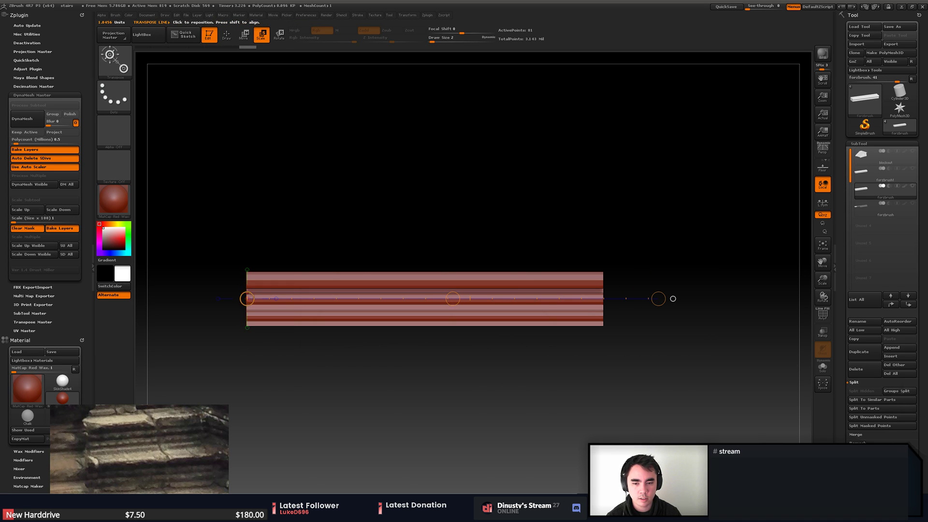
{"action": "left_click_drag", "start_coordinate": [249, 301], "coordinate": [255, 321]}
{"action": "key", "text": "ctrl+z"}
{"action": "key", "text": "ctrl+z"}
{"action": "key", "text": "ctrl+z"}
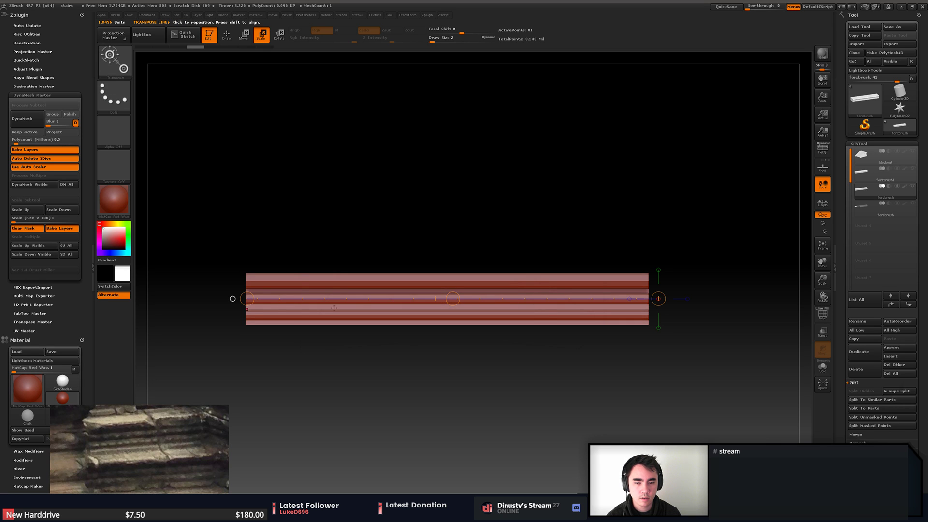
- Try to move the moulding with a transpose line drawn along its full length, and undo the move
{"action": "left_click_drag", "start_coordinate": [246, 286], "coordinate": [648, 287]}
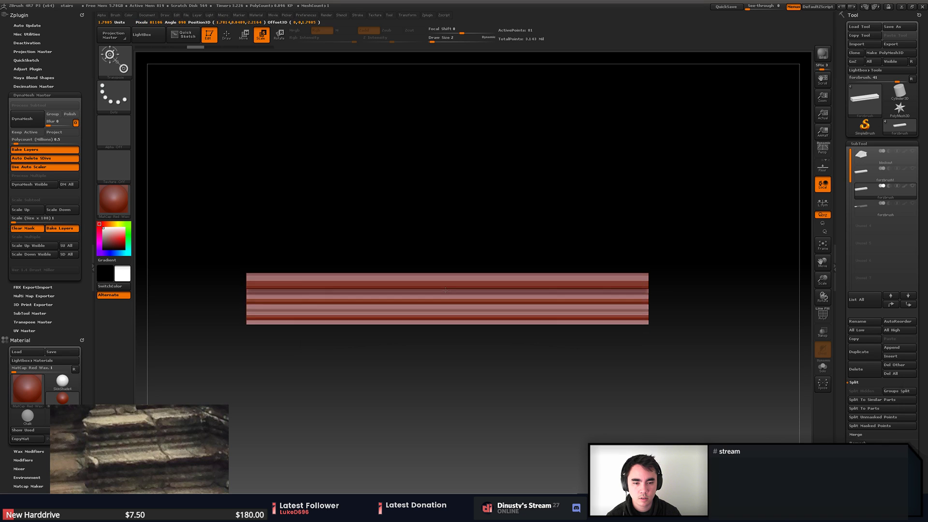
{"action": "left_click_drag", "start_coordinate": [249, 298], "coordinate": [532, 301]}
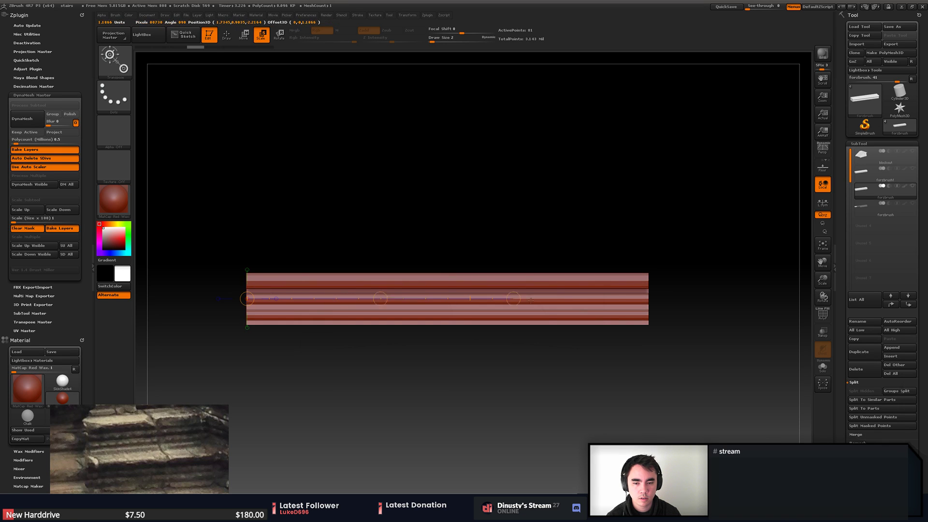
{"action": "left_click_drag", "start_coordinate": [652, 298], "coordinate": [649, 299]}
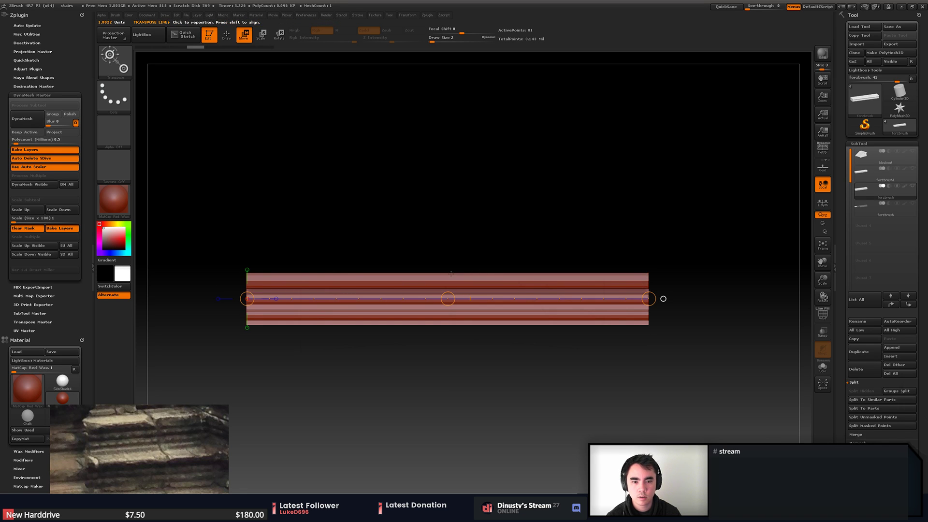
{"action": "mouse_move", "coordinate": [448, 299]}
{"action": "left_mouse_down"}
{"action": "mouse_move", "coordinate": [469, 296]}
{"action": "mouse_move", "coordinate": [429, 296]}
{"action": "mouse_move", "coordinate": [450, 281]}
{"action": "mouse_move", "coordinate": [450, 344]}
{"action": "mouse_move", "coordinate": [453, 333]}
{"action": "left_mouse_up"}
{"action": "key", "text": "q"}
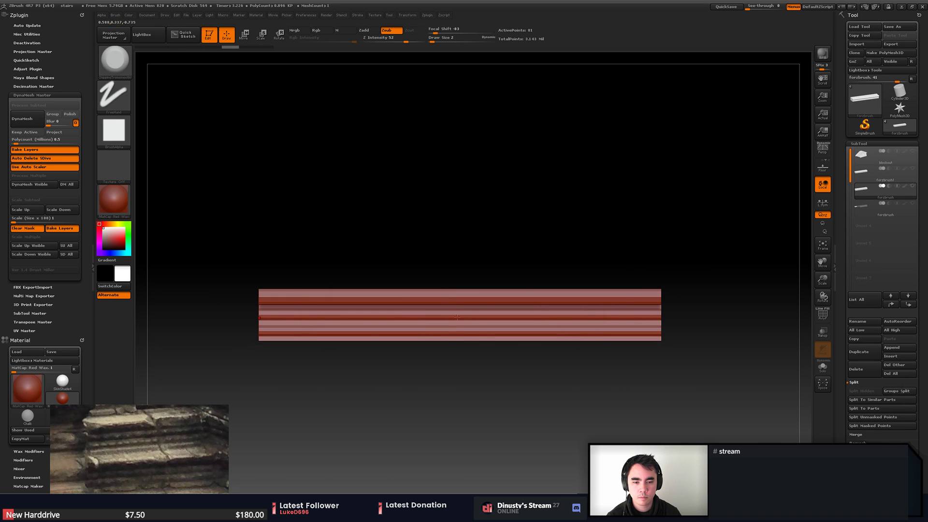
{"action": "key", "text": "w"}
{"action": "key", "text": "ctrl+z"}
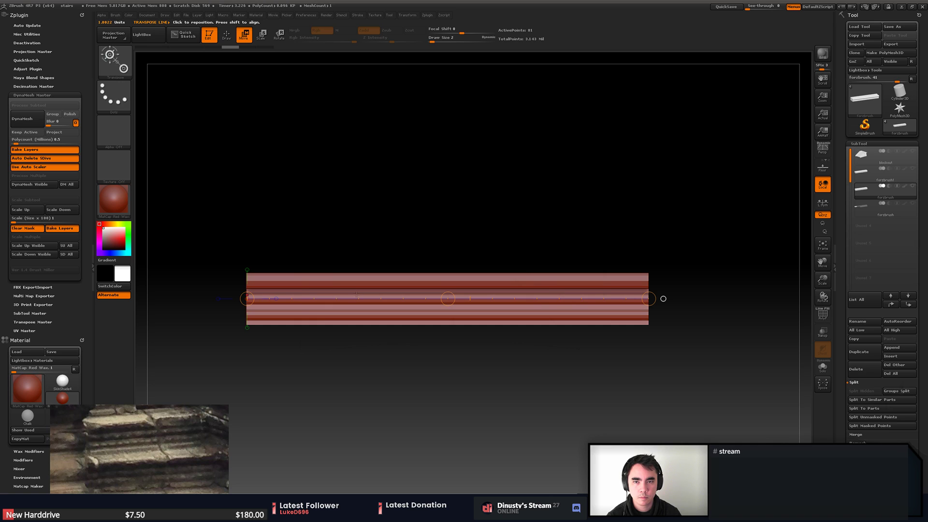
- Try to scale the moulding from one end of the transpose line, and undo it together with the earlier cross-section enlargement
{"action": "key", "text": "e"}
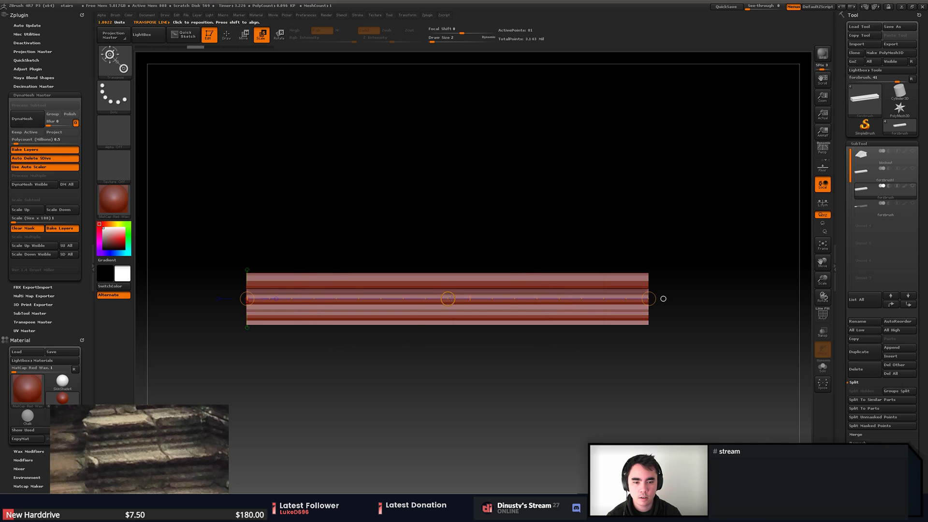
{"action": "left_click_drag", "start_coordinate": [247, 299], "coordinate": [345, 296]}
{"action": "key", "text": "ctrl+z"}
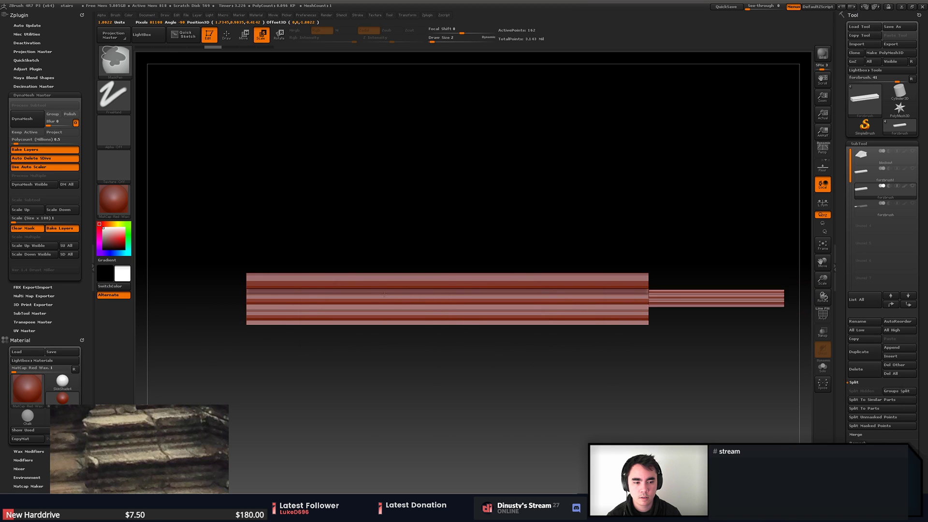
{"action": "key", "text": "ctrl+z"}
{"action": "key", "text": "ctrl+z"}
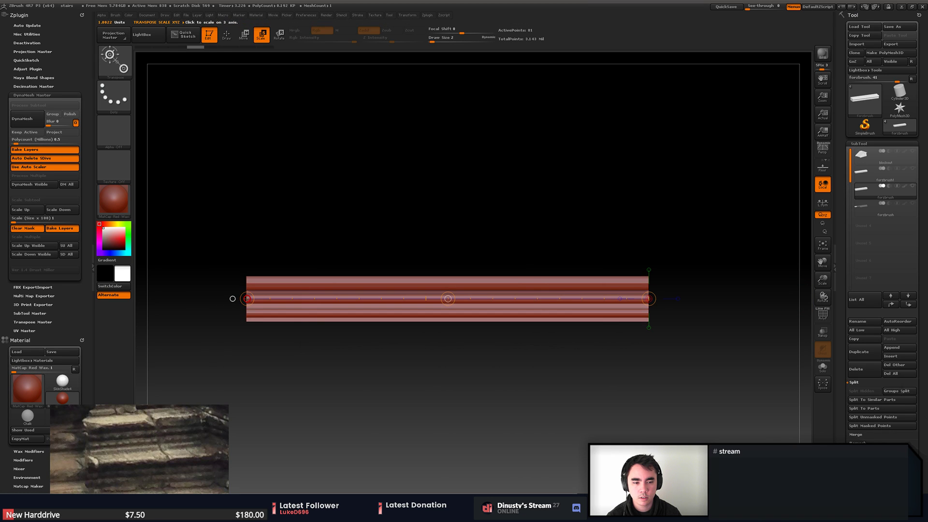
- Try to scale the moulding from either end of a transpose line redrawn along its length, and undo the attempts
{"action": "mouse_move", "coordinate": [247, 299]}
{"action": "left_mouse_down"}
{"action": "mouse_move", "coordinate": [259, 284]}
{"action": "mouse_move", "coordinate": [239, 297]}
{"action": "left_mouse_up"}
{"action": "key", "text": "ctrl+z"}
{"action": "left_click_drag", "start_coordinate": [648, 299], "coordinate": [648, 280]}
{"action": "key", "text": "ctrl+z"}
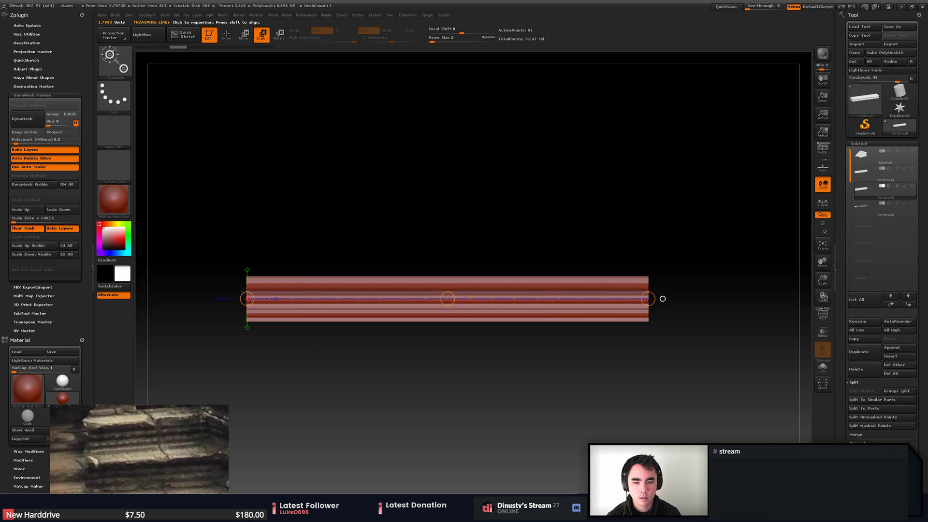
{"action": "left_click_drag", "start_coordinate": [243, 296], "coordinate": [239, 296]}
{"action": "key", "text": "ctrl+z"}
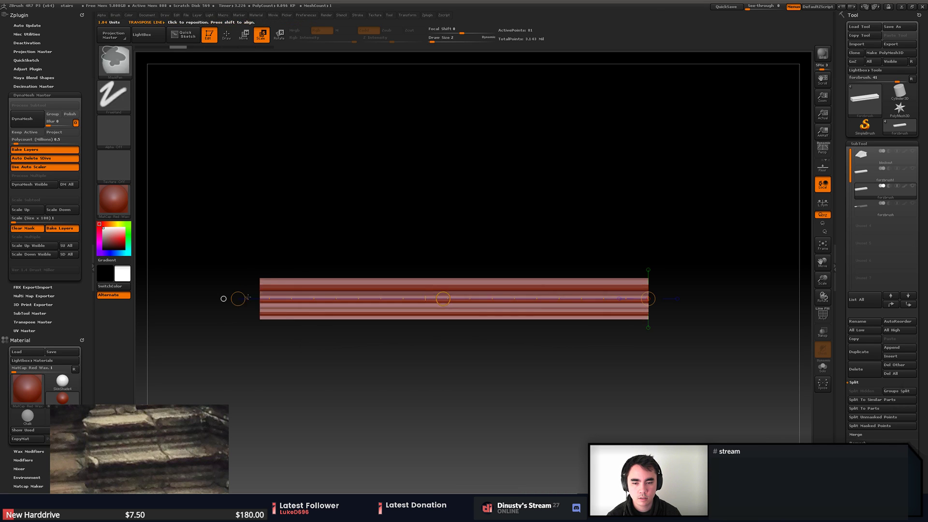
{"action": "left_click_drag", "start_coordinate": [224, 299], "coordinate": [237, 229]}
{"action": "left_click_drag", "start_coordinate": [307, 178], "coordinate": [234, 299]}
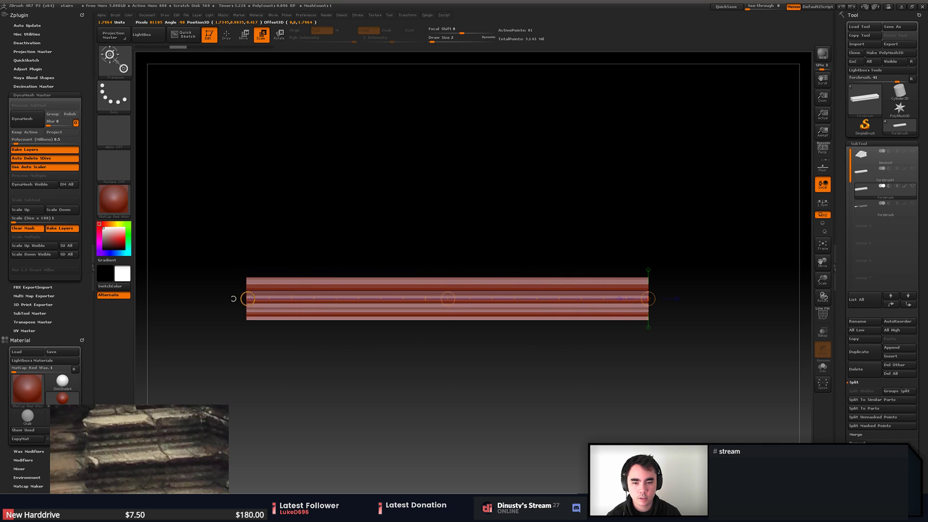
- Align a Scale transpose line from the moulding's centre along its length, try scaling from it, and undo the changes
{"action": "left_click_drag", "start_coordinate": [448, 299], "coordinate": [464, 347]}
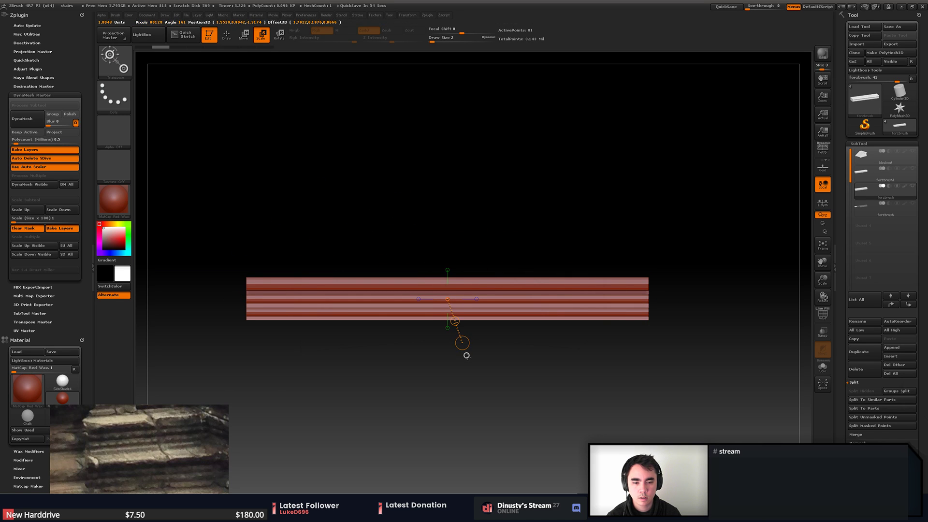
{"action": "mouse_move", "coordinate": [536, 352]}
{"action": "left_mouse_down"}
{"action": "mouse_move", "coordinate": [502, 363]}
{"action": "mouse_move", "coordinate": [537, 359]}
{"action": "left_mouse_up"}
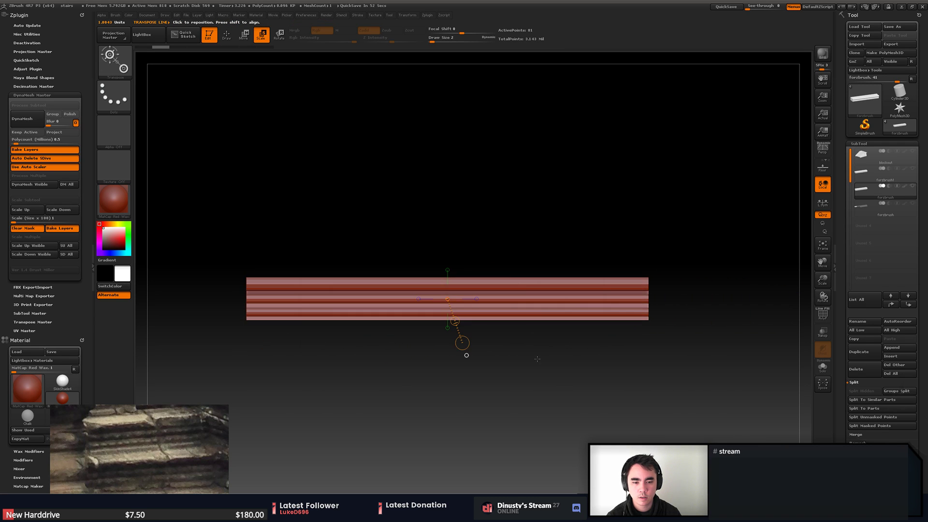
{"action": "left_click", "coordinate": [418, 299]}
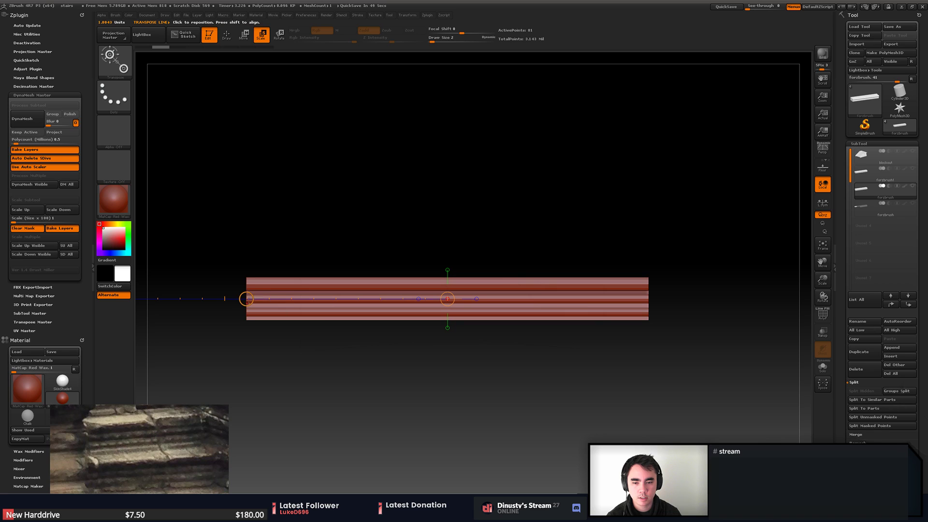
{"action": "left_click", "coordinate": [477, 300]}
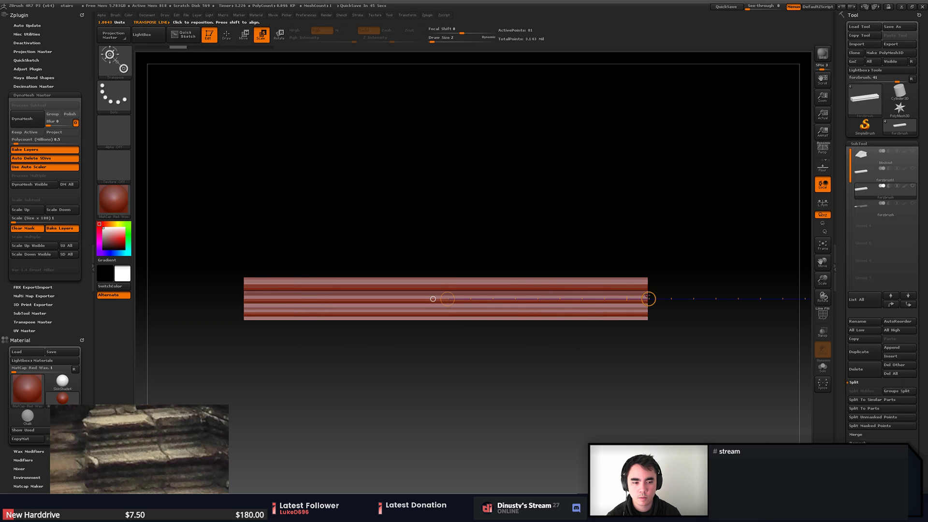
{"action": "left_click_drag", "start_coordinate": [649, 299], "coordinate": [675, 288]}
{"action": "key", "text": "ctrl+z"}
{"action": "key", "text": "ctrl+z"}
{"action": "key", "text": "ctrl+z"}
- Undo the last moulding changes, start deleting the active moulding subtool, and cancel the deletion
{"action": "key", "text": "q"}
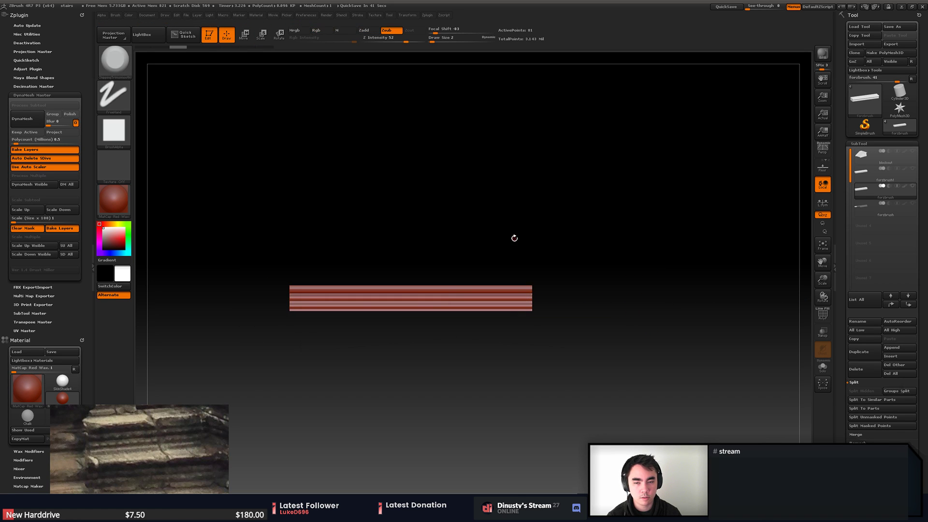
{"action": "key", "text": "ctrl+z"}
{"action": "key", "text": "ctrl+z"}
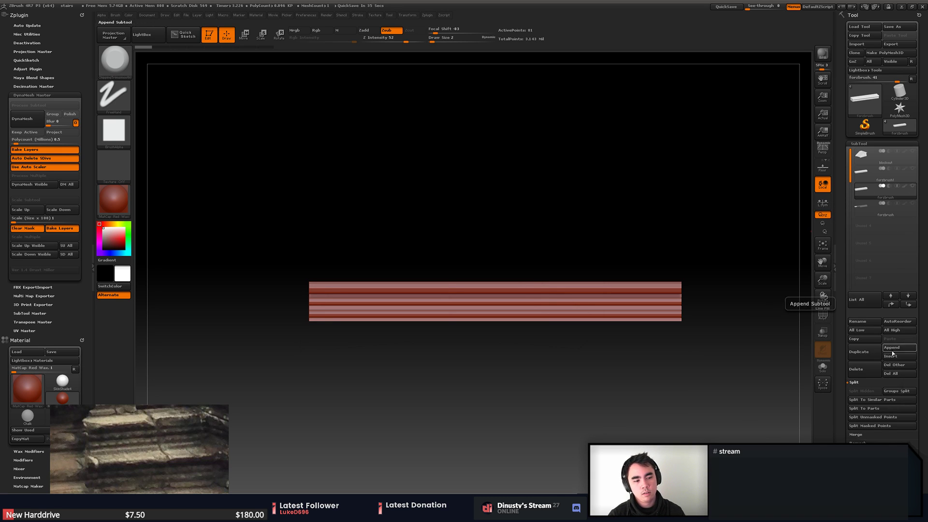
{"action": "left_click", "coordinate": [870, 371]}
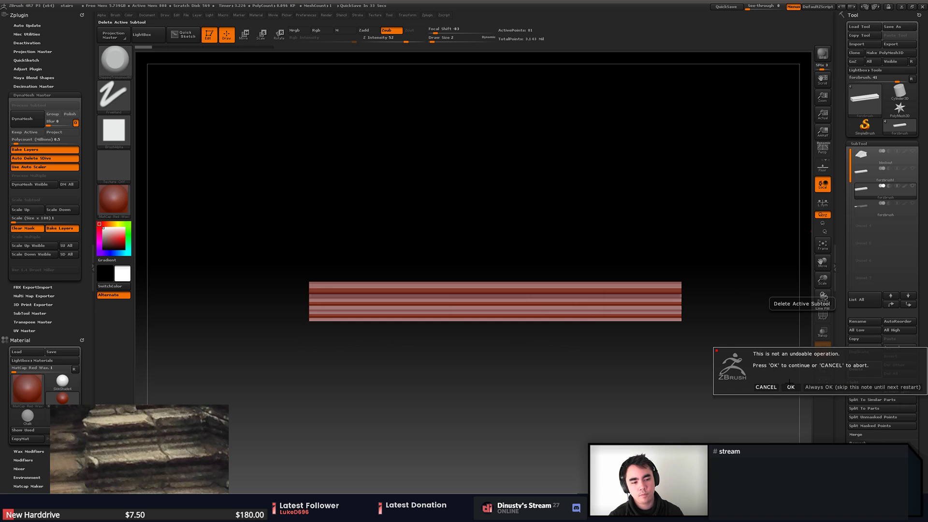
{"action": "left_click", "coordinate": [652, 292]}
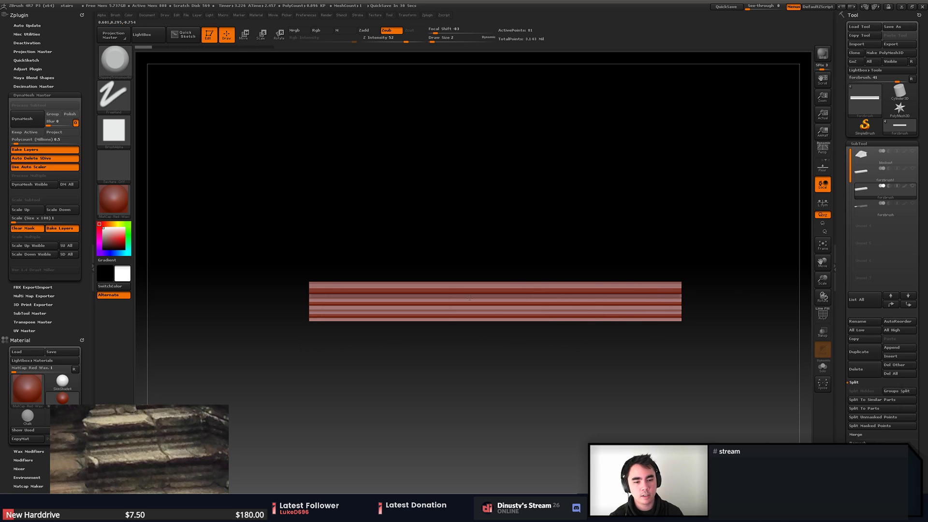
- Try to inflate the moulding with the Move transpose, using a short line along its lower edge
{"action": "key", "text": "w"}
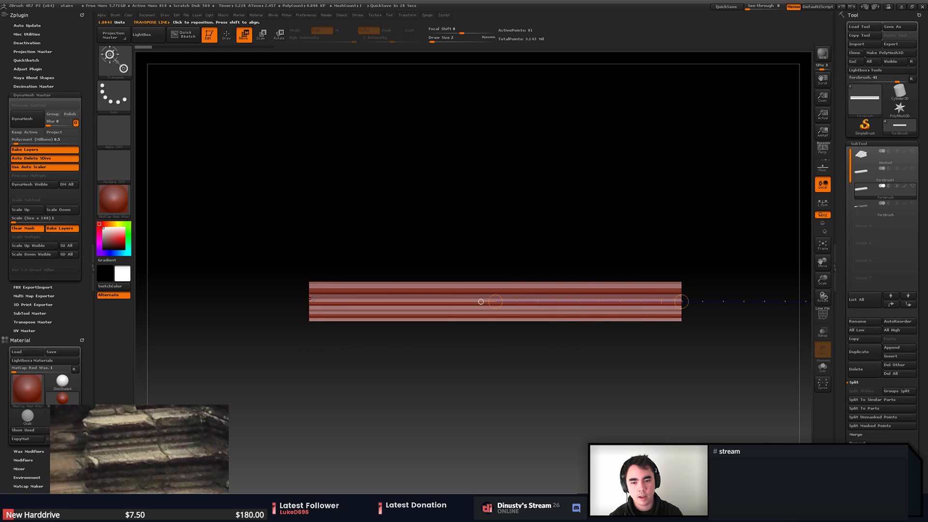
{"action": "left_click_drag", "start_coordinate": [311, 299], "coordinate": [692, 305]}
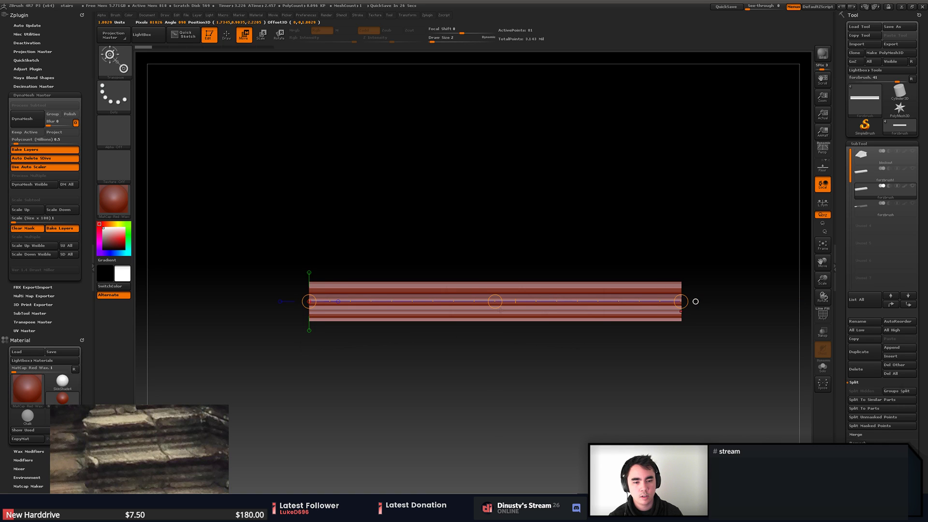
{"action": "key", "text": "q"}
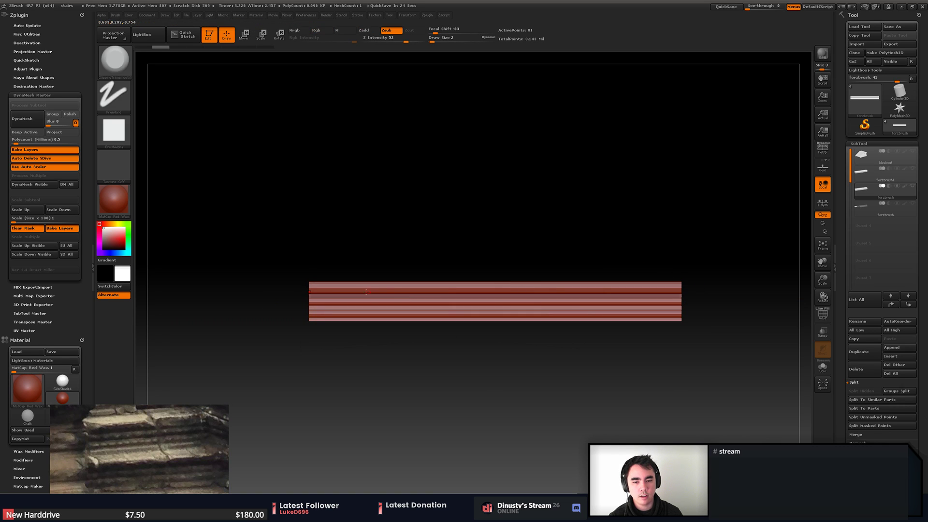
{"action": "key", "text": "w"}
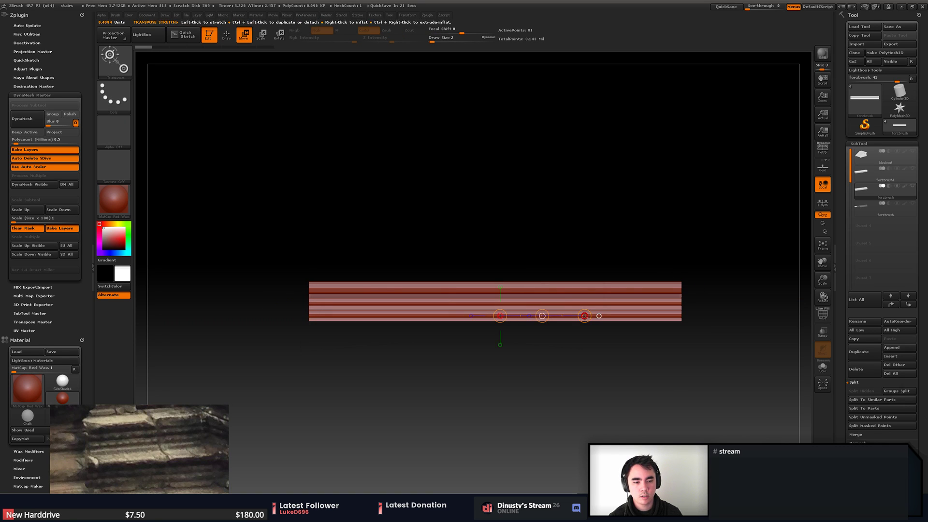
{"action": "mouse_move", "coordinate": [585, 317]}
{"action": "right_mouse_down"}
{"action": "mouse_move", "coordinate": [638, 319]}
{"action": "mouse_move", "coordinate": [577, 310]}
{"action": "right_mouse_up"}
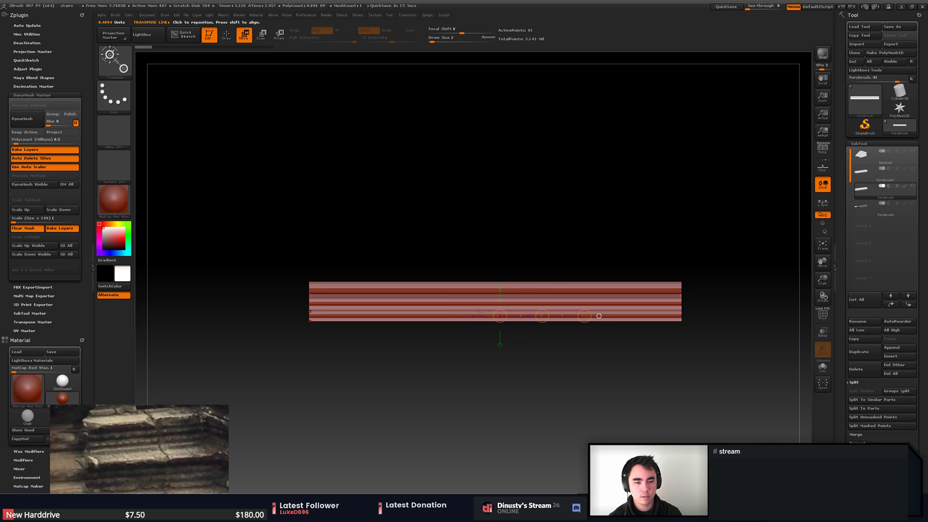
{"action": "mouse_move", "coordinate": [489, 229]}
{"action": "left_mouse_down", "text": "ctrl"}
{"action": "mouse_move", "coordinate": [498, 343]}
{"action": "mouse_move", "coordinate": [515, 346]}
{"action": "left_mouse_up", "text": "ctrl"}
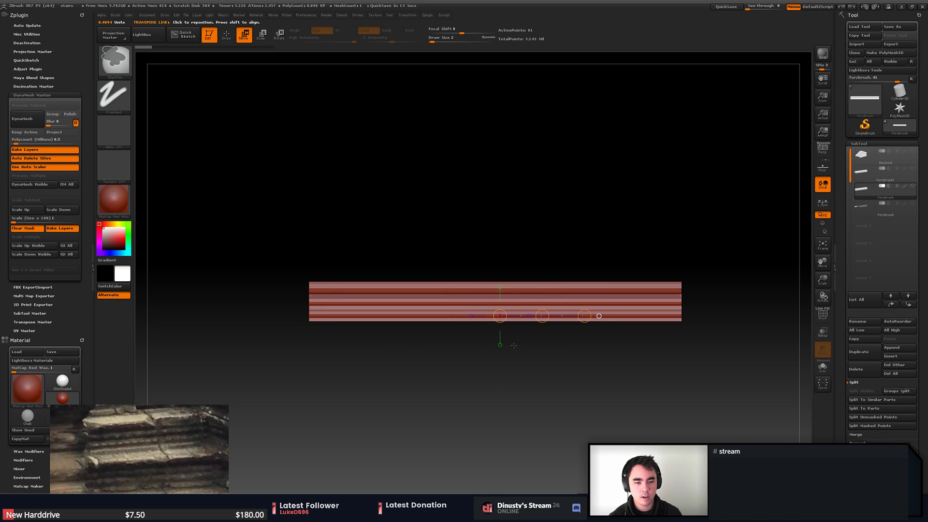
- Try to stretch the moulding from the far end of the short Move transpose line, and undo the stretches
{"action": "mouse_move", "coordinate": [600, 314]}
{"action": "right_mouse_down"}
{"action": "mouse_move", "coordinate": [648, 315]}
{"action": "mouse_move", "coordinate": [640, 323]}
{"action": "mouse_move", "coordinate": [601, 316]}
{"action": "right_mouse_up"}
{"action": "key", "text": "ctrl+shift+z"}
{"action": "left_click_drag", "start_coordinate": [601, 316], "coordinate": [647, 315]}
{"action": "key", "text": "ctrl+z"}
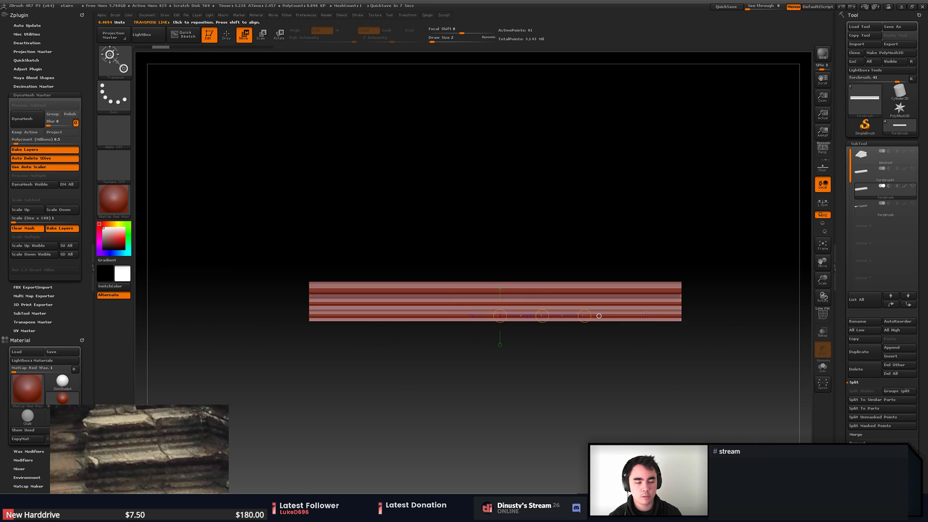
{"action": "left_click_drag", "start_coordinate": [584, 316], "coordinate": [624, 313]}
{"action": "key", "text": "ctrl+z"}
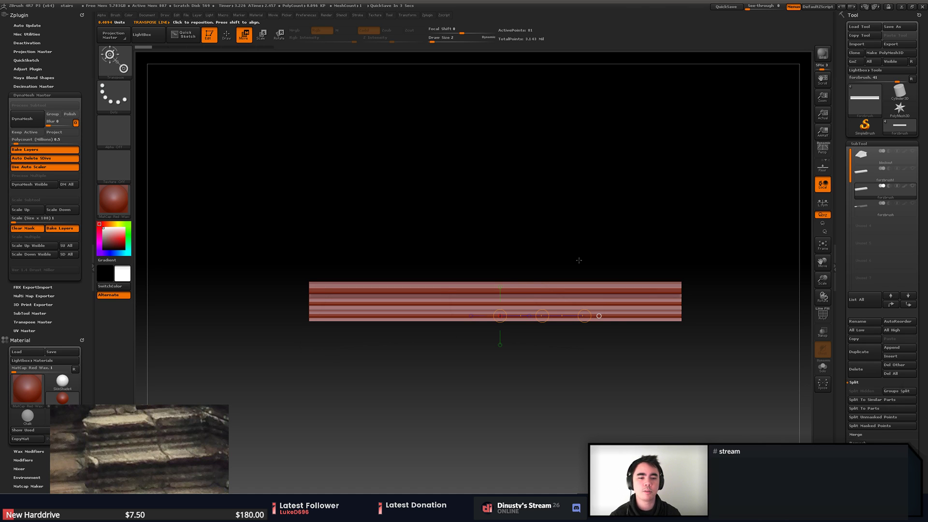
{"action": "left_click_drag", "start_coordinate": [599, 315], "coordinate": [626, 316]}
{"action": "left_click_drag", "start_coordinate": [526, 323], "coordinate": [611, 334]}
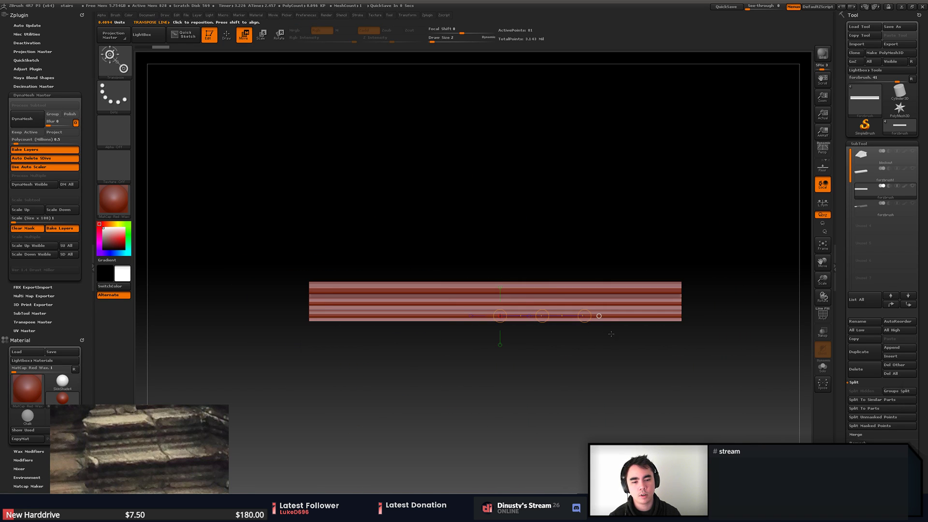
- Try to move and uniformly enlarge the moulding from the short transpose line, and undo both changes
{"action": "left_click_drag", "start_coordinate": [542, 316], "coordinate": [563, 301]}
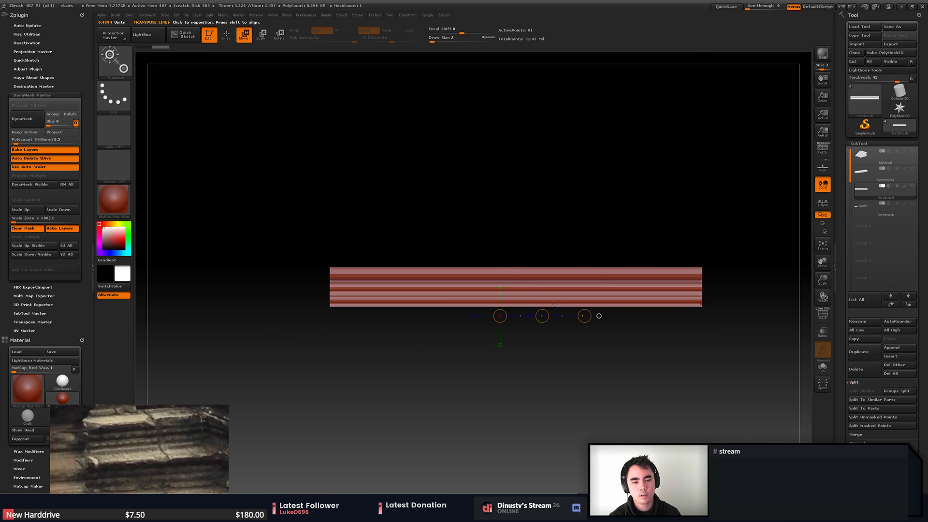
{"action": "key", "text": "ctrl+z"}
{"action": "key", "text": "e"}
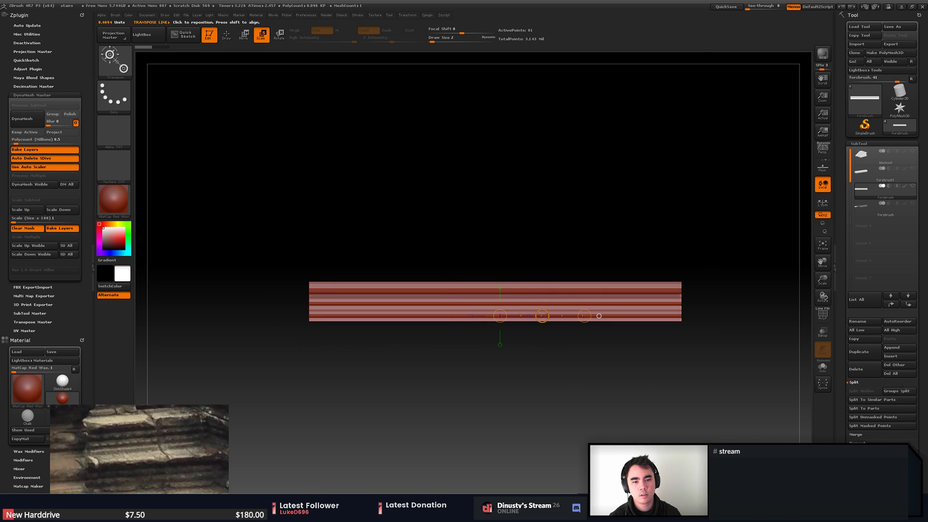
{"action": "left_click_drag", "start_coordinate": [579, 316], "coordinate": [610, 316]}
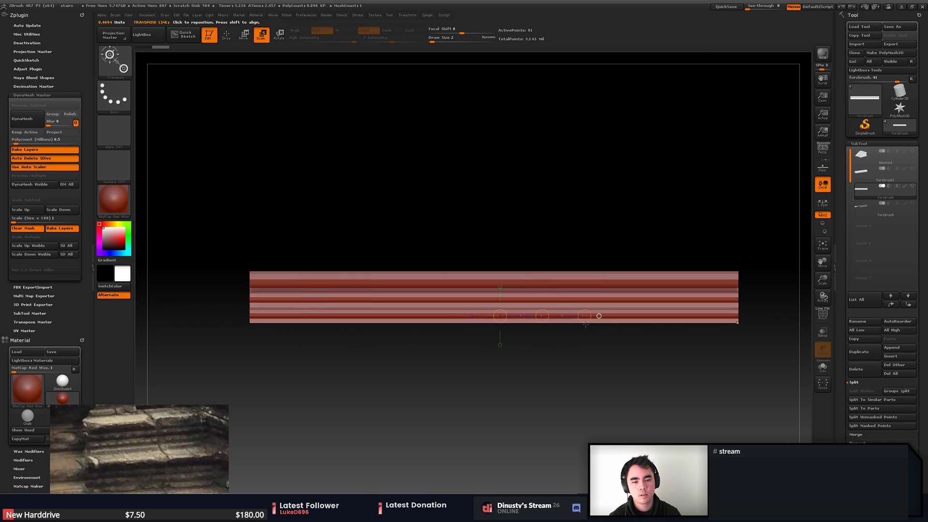
{"action": "key", "text": "ctrl+z"}
- Try to scale the moulding from transpose lines drawn along its full length, and undo the scaling
{"action": "mouse_move", "coordinate": [309, 301]}
{"action": "left_mouse_down"}
{"action": "mouse_move", "coordinate": [333, 288]}
{"action": "mouse_move", "coordinate": [457, 281]}
{"action": "mouse_move", "coordinate": [683, 307]}
{"action": "mouse_move", "coordinate": [739, 304]}
{"action": "mouse_move", "coordinate": [663, 305]}
{"action": "mouse_move", "coordinate": [677, 304]}
{"action": "left_mouse_up"}
{"action": "key", "text": "ctrl+z"}
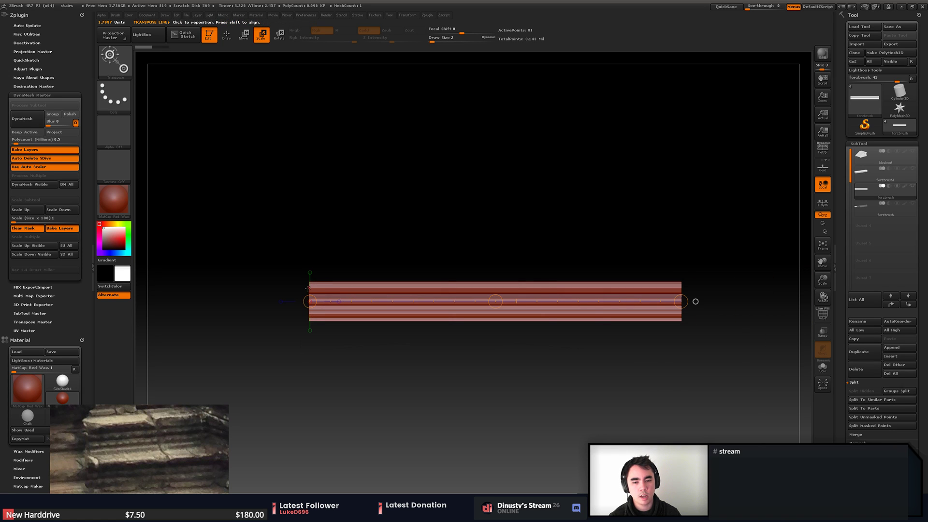
{"action": "left_click_drag", "start_coordinate": [308, 288], "coordinate": [355, 293]}
{"action": "mouse_move", "coordinate": [365, 255]}
{"action": "left_mouse_down"}
{"action": "mouse_move", "coordinate": [743, 292]}
{"action": "mouse_move", "coordinate": [679, 292]}
{"action": "mouse_move", "coordinate": [865, 296]}
{"action": "mouse_move", "coordinate": [849, 296]}
{"action": "left_mouse_up"}
{"action": "key", "text": "ctrl+z"}
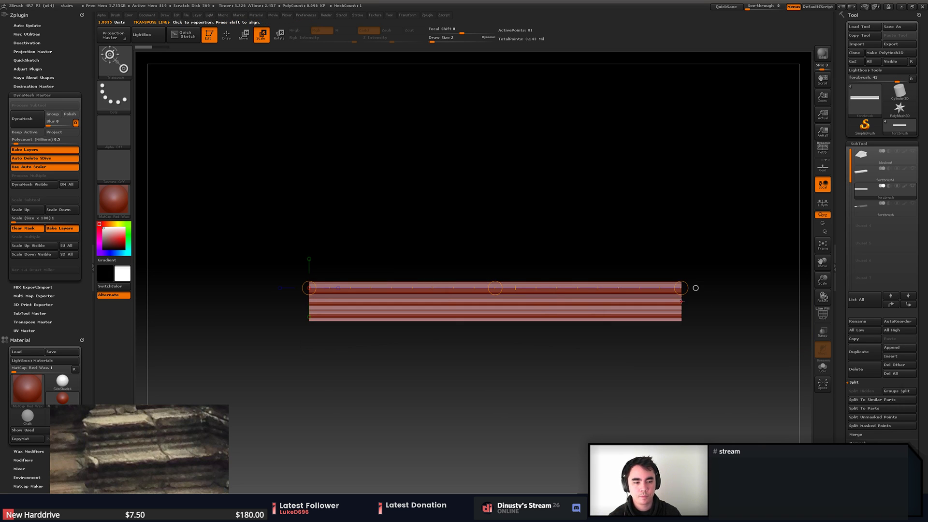
- Try to scale the moulding from a transpose line drawn in the opposite direction along its length, and undo it
{"action": "left_click_drag", "start_coordinate": [681, 301], "coordinate": [530, 307]}
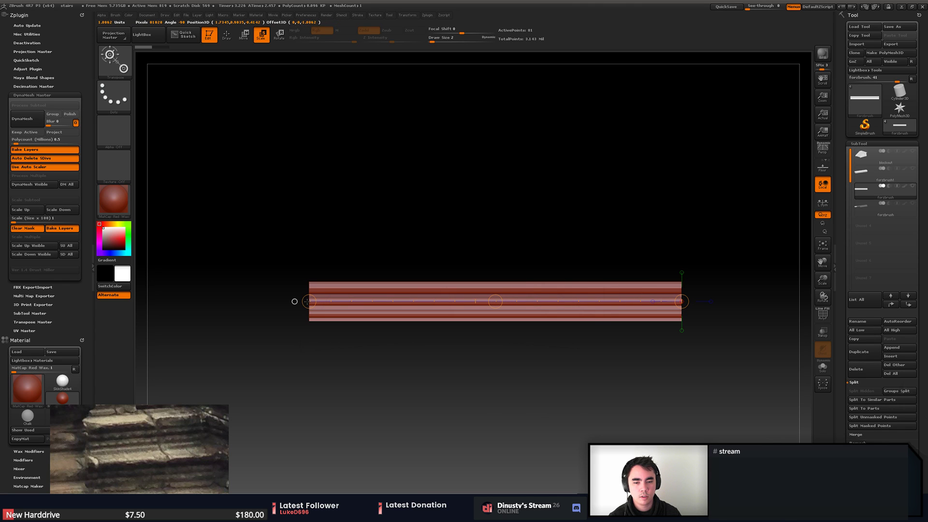
{"action": "left_click_drag", "start_coordinate": [307, 301], "coordinate": [310, 302]}
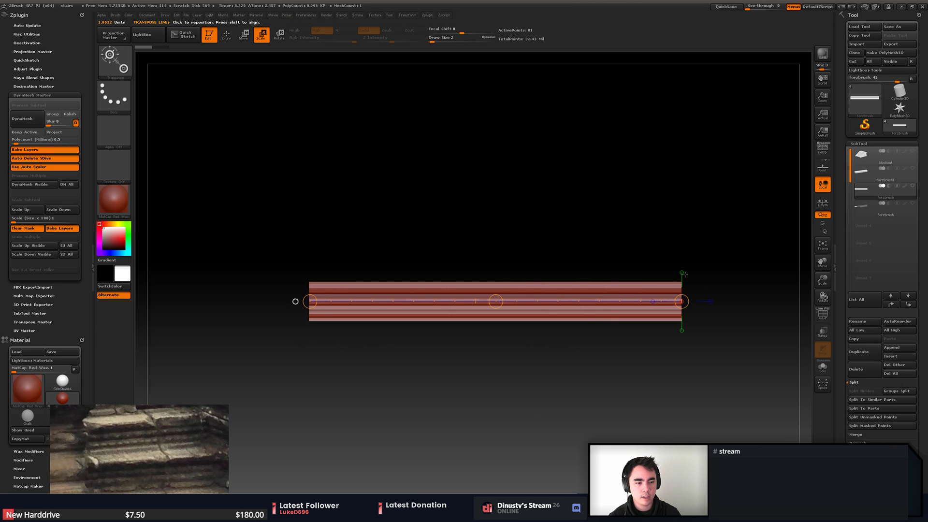
{"action": "left_click_drag", "start_coordinate": [736, 360], "coordinate": [553, 327]}
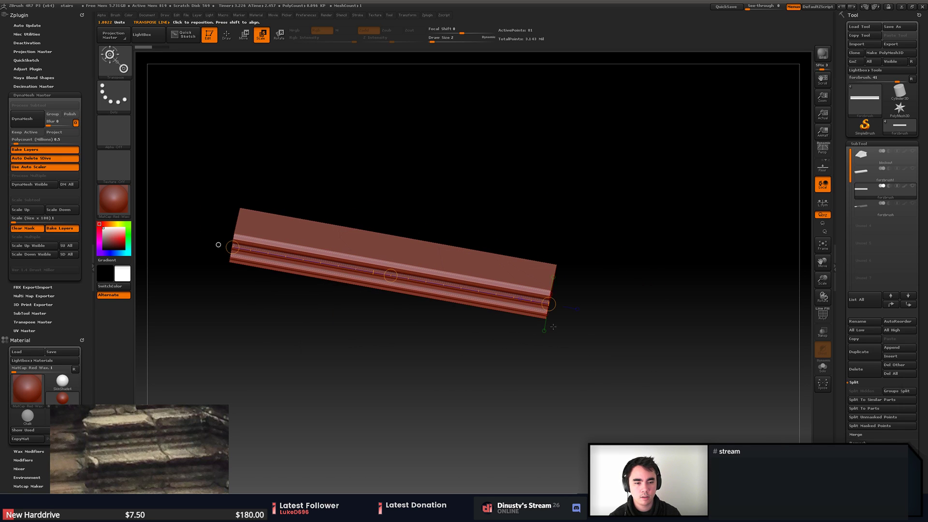
{"action": "left_click_drag", "start_coordinate": [218, 245], "coordinate": [274, 262]}
{"action": "key", "text": "ctrl+z"}
- Try to stretch the moulding lengthwise with the Move transpose, and undo the stretch
{"action": "left_click_drag", "start_coordinate": [544, 329], "coordinate": [462, 326]}
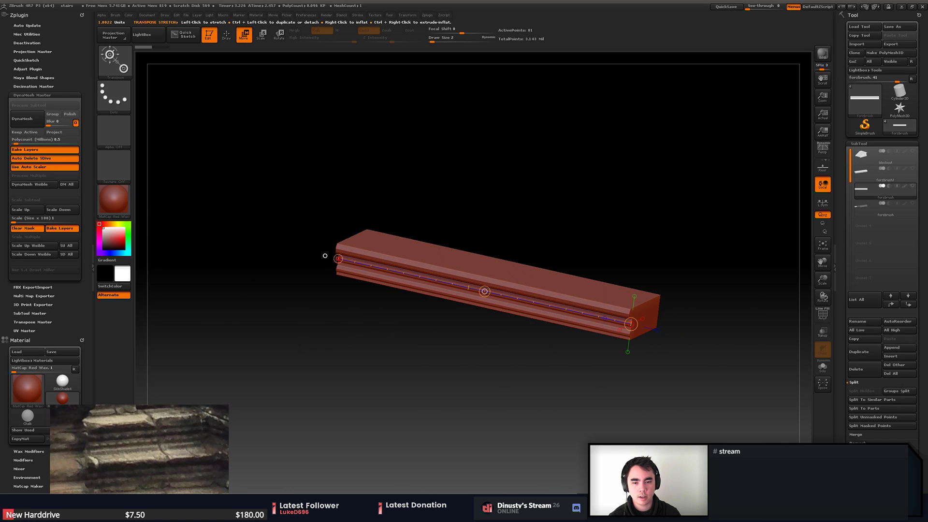
{"action": "left_click_drag", "start_coordinate": [325, 256], "coordinate": [436, 279]}
{"action": "key", "text": "ctrl+z"}
- Set a vertical transpose line at the moulding's end, try to change its height from it, and undo the change
{"action": "left_click_drag", "start_coordinate": [524, 344], "coordinate": [473, 336], "text": "alt"}
{"action": "mouse_move", "coordinate": [669, 332]}
{"action": "left_mouse_down", "text": "alt"}
{"action": "mouse_move", "coordinate": [644, 332]}
{"action": "mouse_move", "coordinate": [643, 341]}
{"action": "mouse_move", "coordinate": [660, 335]}
{"action": "left_mouse_up", "text": "alt"}
{"action": "mouse_move", "coordinate": [620, 307]}
{"action": "left_mouse_down"}
{"action": "mouse_move", "coordinate": [612, 301]}
{"action": "mouse_move", "coordinate": [628, 314]}
{"action": "left_mouse_up"}
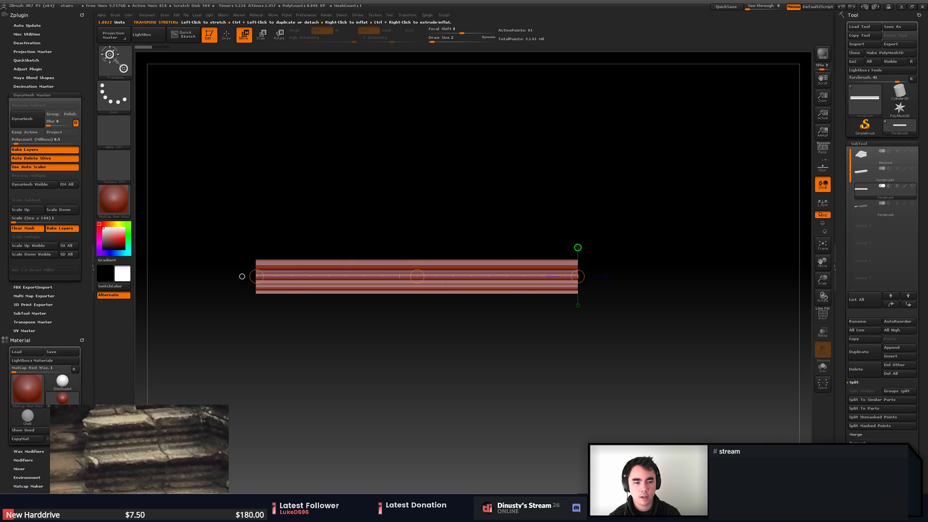
{"action": "left_click", "coordinate": [578, 247]}
{"action": "left_click_drag", "start_coordinate": [671, 250], "coordinate": [660, 255]}
{"action": "left_click_drag", "start_coordinate": [670, 213], "coordinate": [672, 312], "text": "alt"}
{"action": "left_click_drag", "start_coordinate": [668, 302], "coordinate": [675, 319], "text": "alt"}
{"action": "left_click_drag", "start_coordinate": [567, 133], "coordinate": [570, 163]}
{"action": "mouse_move", "coordinate": [598, 335]}
{"action": "left_mouse_down", "text": "alt"}
{"action": "mouse_move", "coordinate": [598, 288]}
{"action": "mouse_move", "coordinate": [616, 334]}
{"action": "left_mouse_up", "text": "alt"}
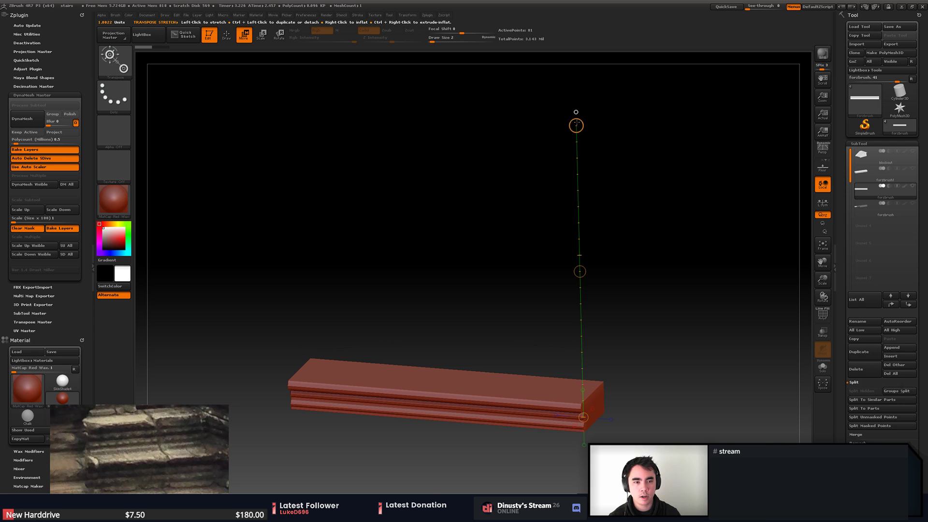
{"action": "left_click_drag", "start_coordinate": [576, 125], "coordinate": [588, 205]}
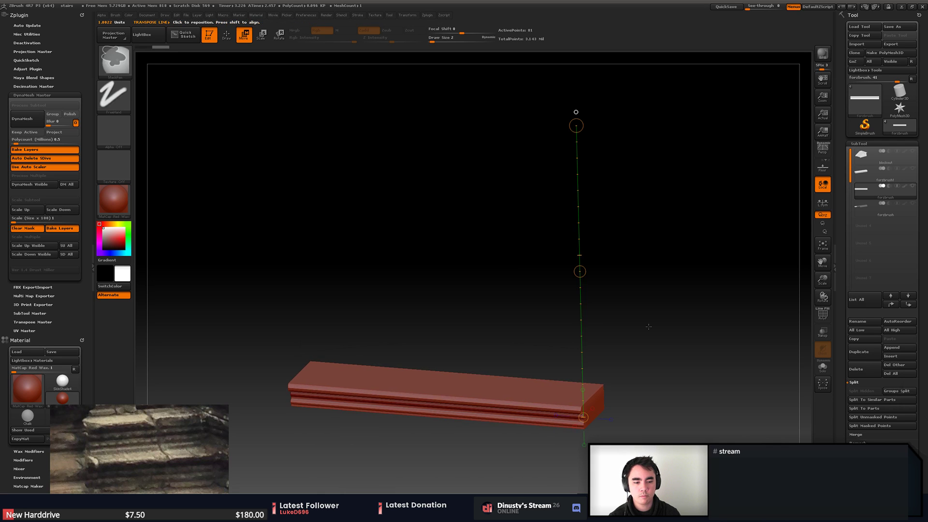
{"action": "key", "text": "ctrl+z"}
- Try moving or stretching the moulding from short transpose lines at its lower edge, and return to Draw mode
{"action": "left_click_drag", "start_coordinate": [675, 387], "coordinate": [676, 346]}
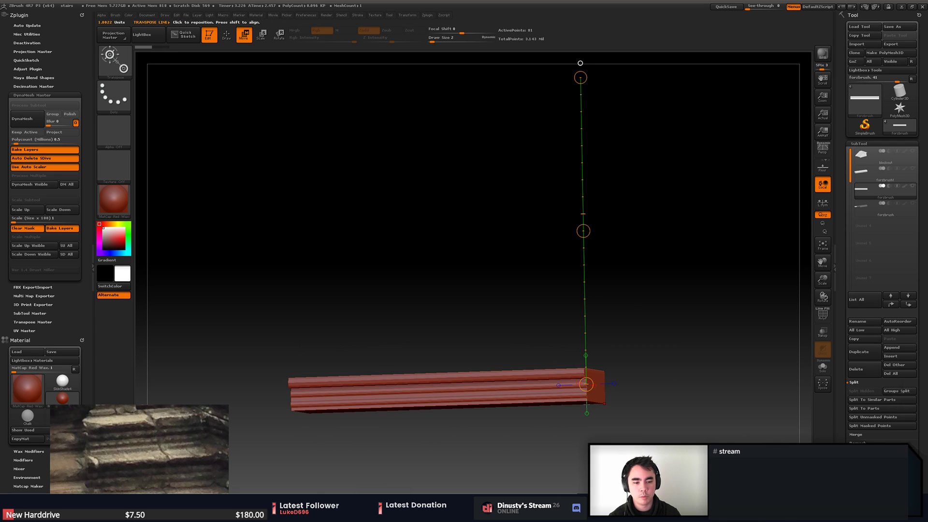
{"action": "left_click_drag", "start_coordinate": [595, 410], "coordinate": [647, 395], "text": "alt"}
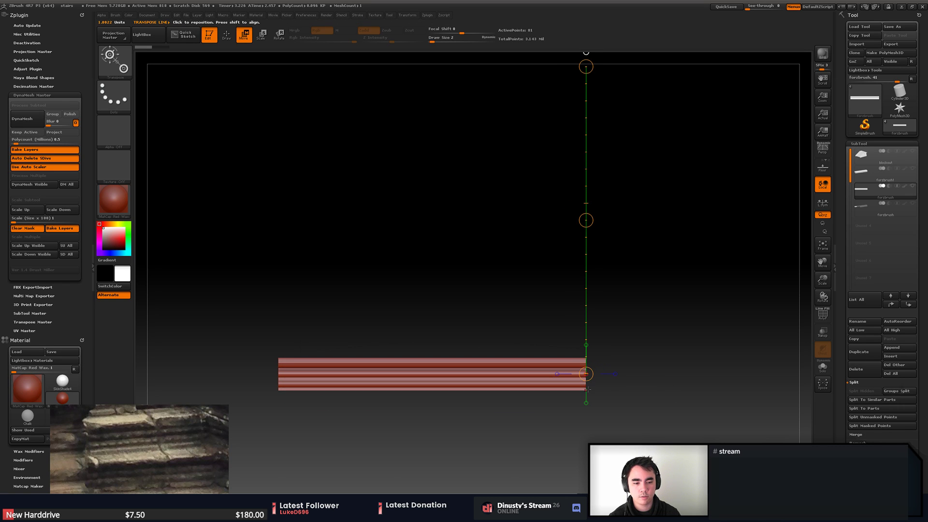
{"action": "mouse_move", "coordinate": [573, 391]}
{"action": "left_mouse_down"}
{"action": "mouse_move", "coordinate": [555, 277]}
{"action": "mouse_move", "coordinate": [570, 282]}
{"action": "mouse_move", "coordinate": [573, 317]}
{"action": "left_mouse_up"}
{"action": "key", "text": "ctrl+z"}
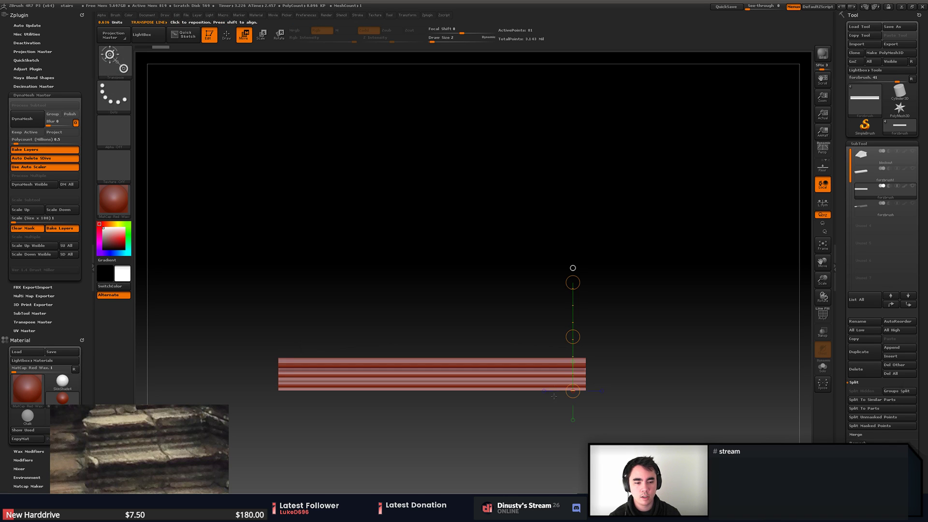
{"action": "left_click_drag", "start_coordinate": [586, 390], "coordinate": [657, 363]}
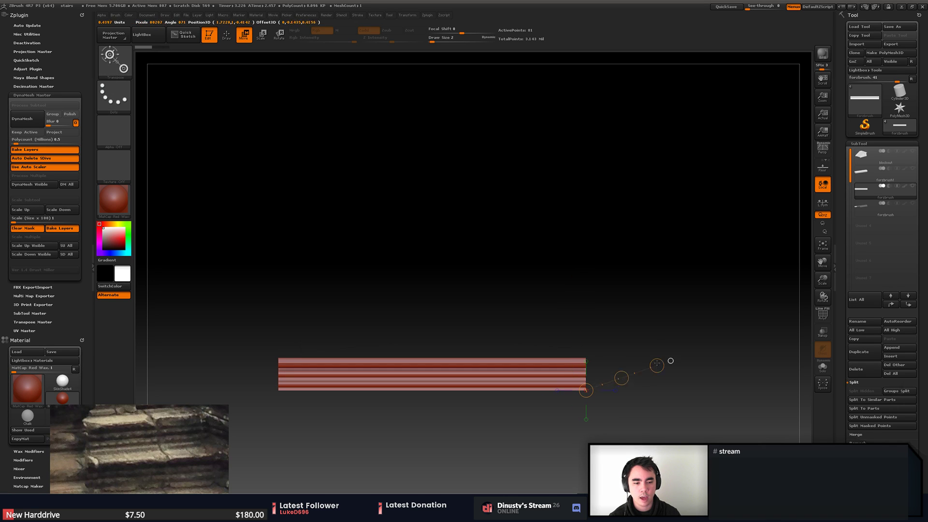
{"action": "mouse_move", "coordinate": [589, 269]}
{"action": "left_mouse_down"}
{"action": "mouse_move", "coordinate": [591, 307]}
{"action": "mouse_move", "coordinate": [594, 271]}
{"action": "left_mouse_up"}
{"action": "left_click_drag", "start_coordinate": [668, 304], "coordinate": [696, 352]}
{"action": "key", "text": "q"}
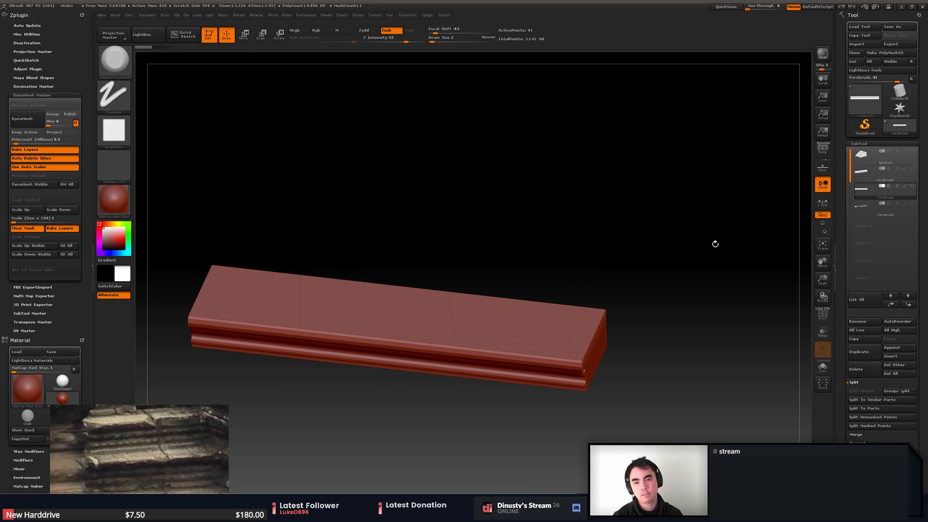
{"action": "left_click_drag", "start_coordinate": [667, 284], "coordinate": [674, 235]}
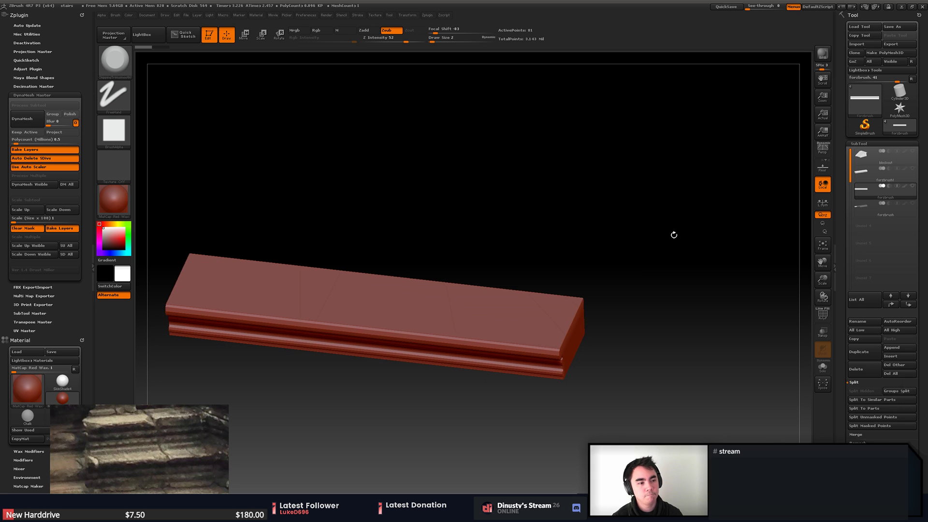
- Show all subtools again and delete the duplicated plain moulding subtool
{"action": "left_click", "coordinate": [913, 188], "text": "shift"}
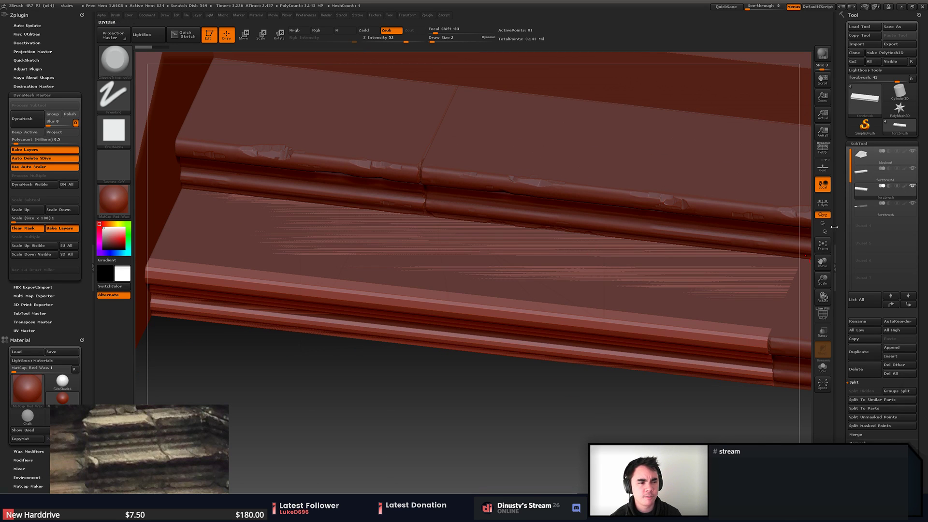
{"action": "left_click", "coordinate": [863, 173]}
{"action": "left_click", "coordinate": [861, 187]}
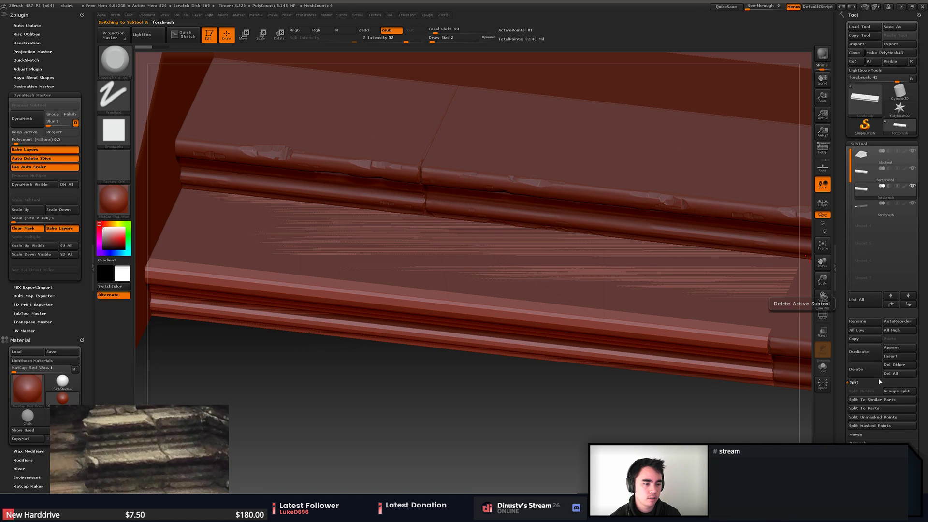
{"action": "left_click", "coordinate": [856, 369]}
{"action": "left_click", "coordinate": [792, 388]}
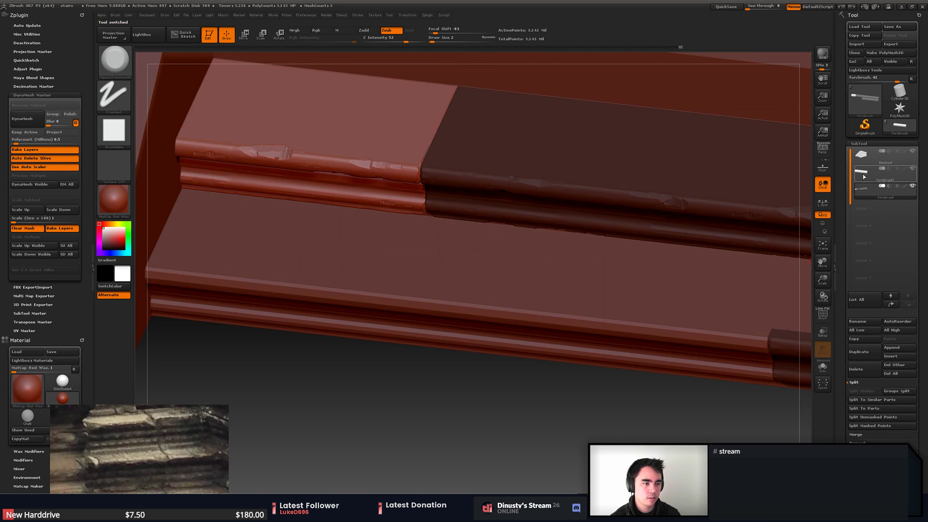
- Select the weathered moulding subtool and give its separate pieces their own polygroups with Auto Groups, checking them with the polyframe on
{"action": "left_click", "coordinate": [869, 174]}
{"action": "left_click_drag", "start_coordinate": [717, 406], "coordinate": [558, 389], "text": "alt"}
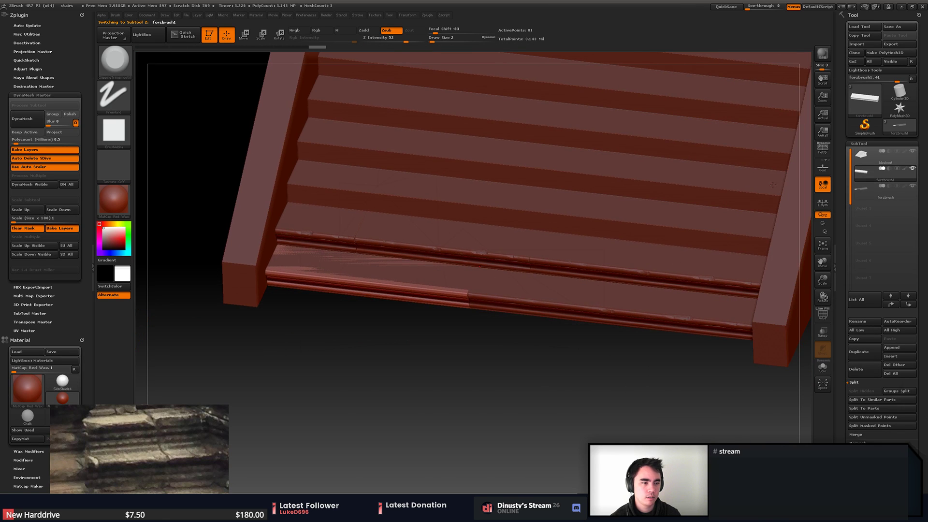
{"action": "left_click", "coordinate": [870, 189]}
{"action": "left_click_drag", "start_coordinate": [692, 354], "coordinate": [671, 386]}
{"action": "key", "text": "shift+f"}
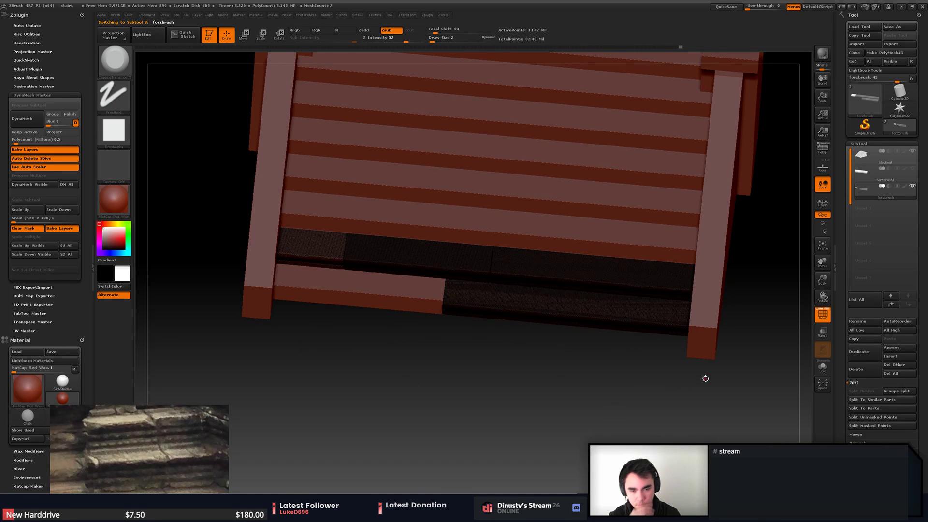
{"action": "scroll", "coordinate": [852, 258], "scroll_direction": "down", "scroll_amount": 8}
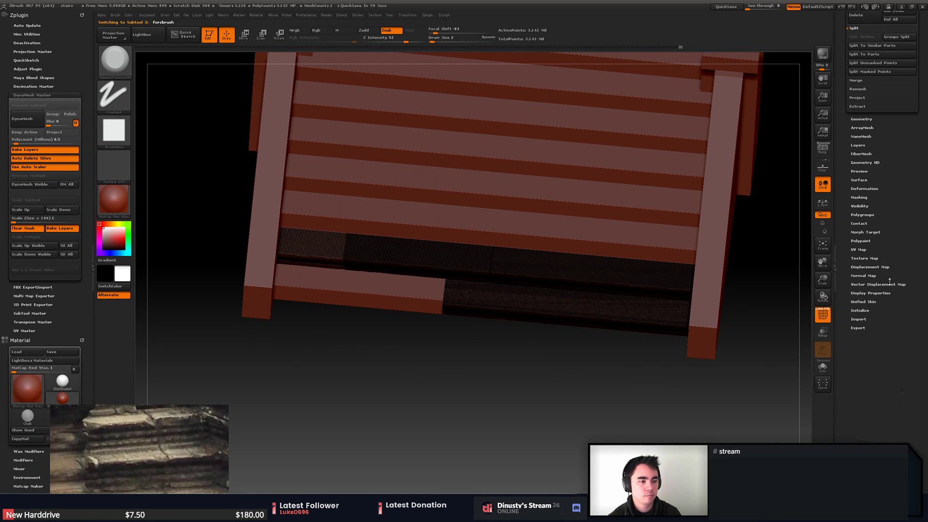
{"action": "left_click", "coordinate": [871, 241]}
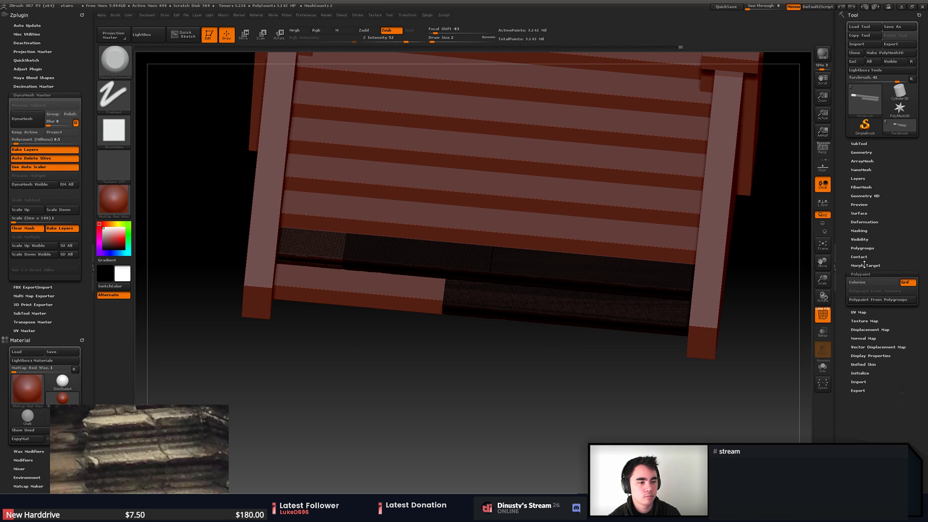
{"action": "left_click", "coordinate": [860, 274]}
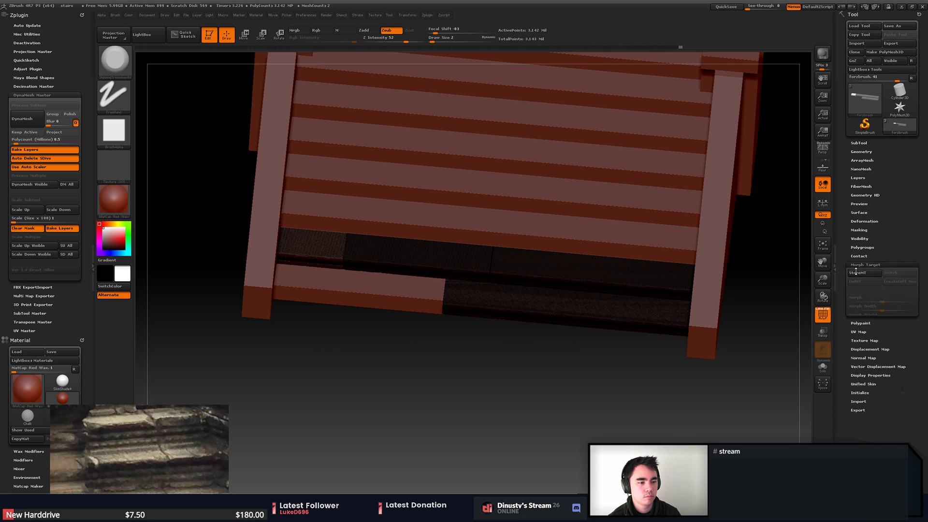
{"action": "left_click", "coordinate": [862, 247]}
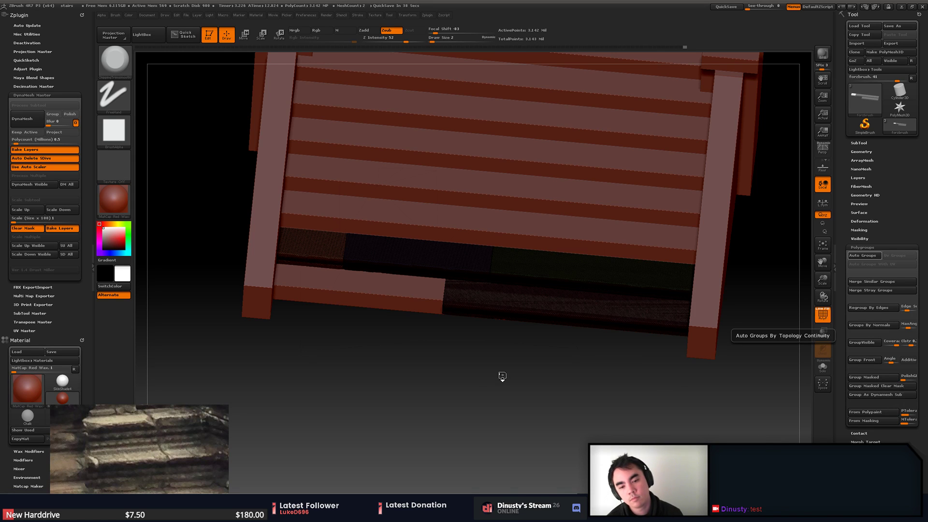
{"action": "left_click_drag", "start_coordinate": [501, 377], "coordinate": [493, 370]}
{"action": "key", "text": "shift+f"}
- Isolate the short weathered moulding piece at the left end of the upper moulding course
{"action": "left_click_drag", "start_coordinate": [639, 428], "coordinate": [611, 398], "text": "shift"}
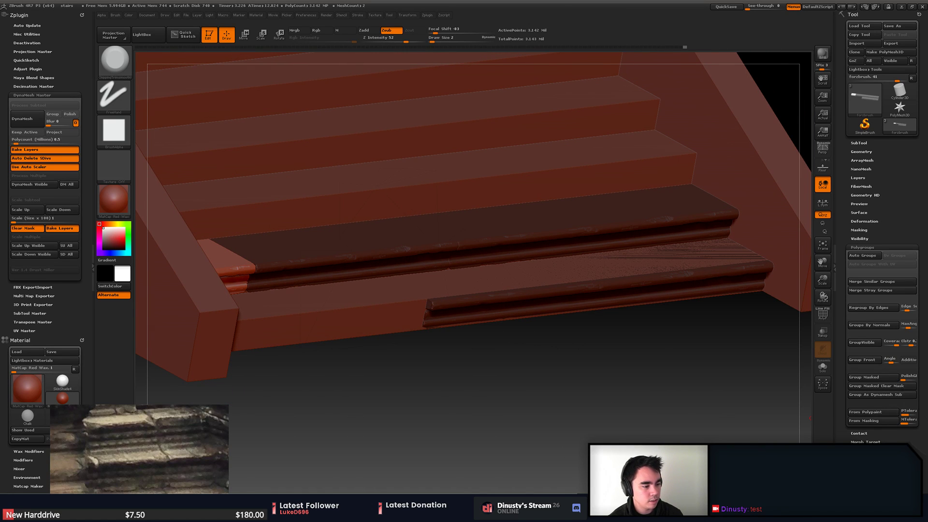
{"action": "left_click_drag", "start_coordinate": [648, 342], "coordinate": [652, 400]}
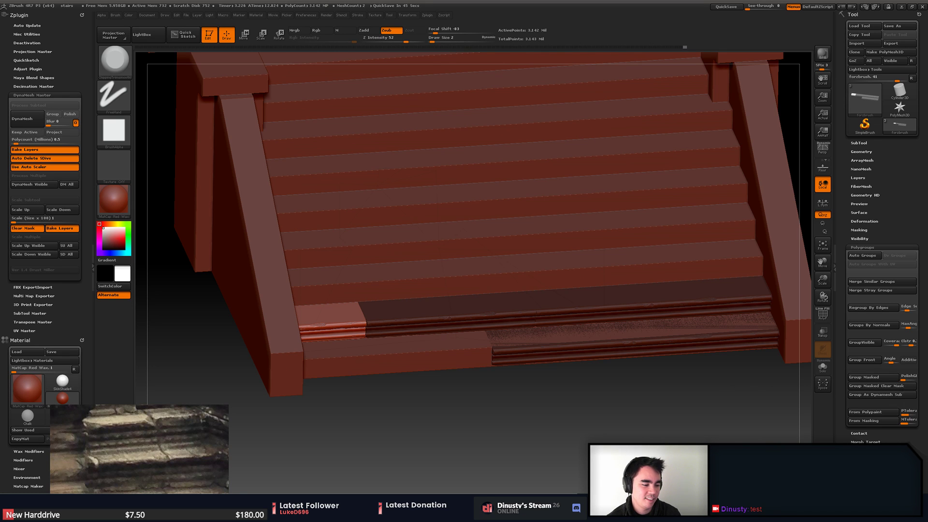
{"action": "left_click_drag", "start_coordinate": [684, 372], "coordinate": [554, 322]}
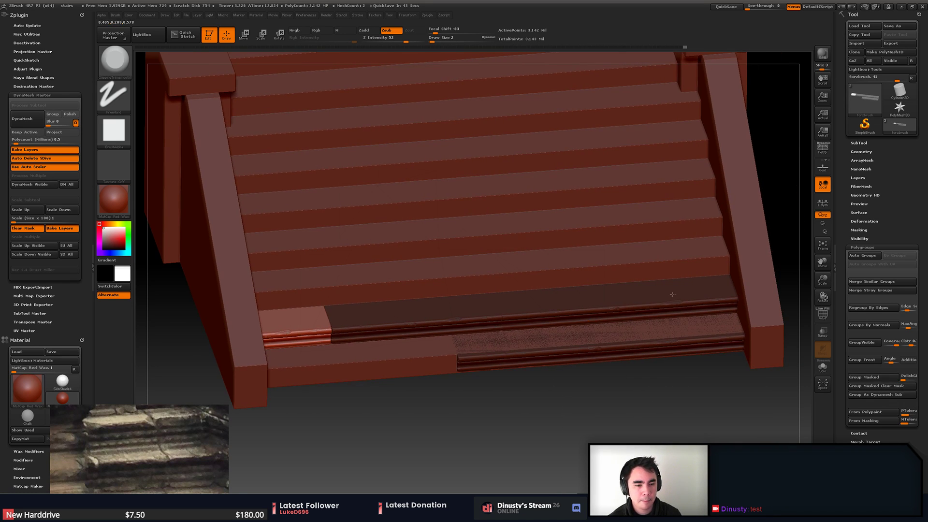
{"action": "left_click", "coordinate": [864, 248]}
{"action": "left_click", "coordinate": [862, 152]}
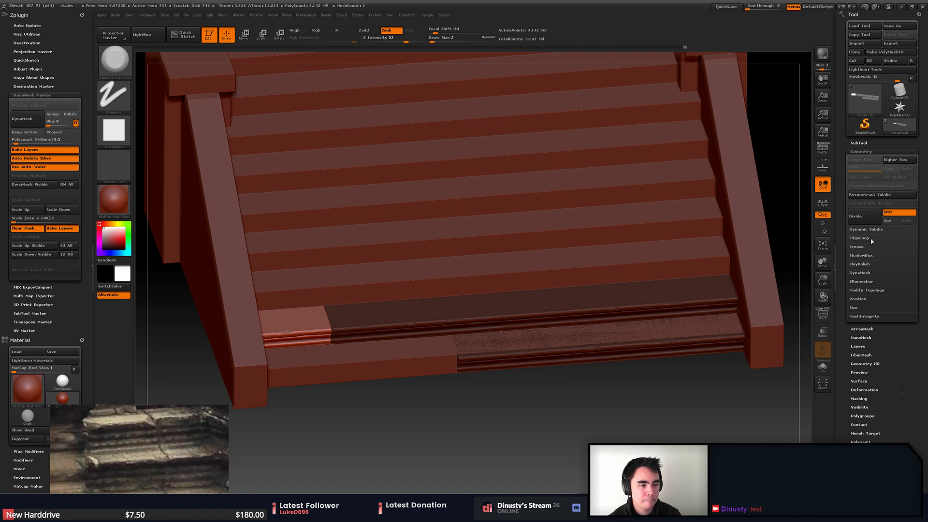
{"action": "left_click", "coordinate": [328, 327], "text": "ctrl+shift"}
{"action": "left_click_drag", "start_coordinate": [500, 396], "coordinate": [582, 400], "text": "alt"}
- Hide the staircase subtool and frame the isolated moulding piece
{"action": "left_click", "coordinate": [863, 144]}
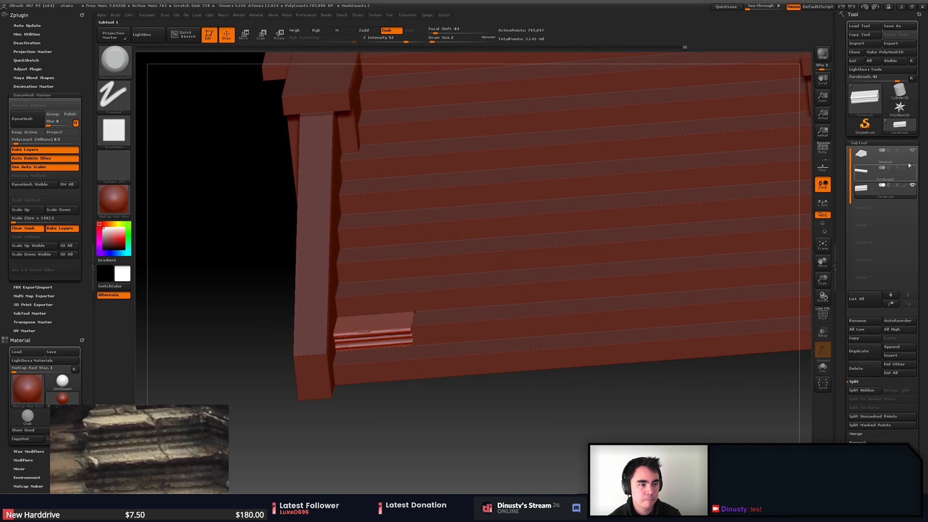
{"action": "left_click", "coordinate": [913, 151]}
{"action": "left_click_drag", "start_coordinate": [532, 294], "coordinate": [520, 268]}
{"action": "key", "text": "f"}
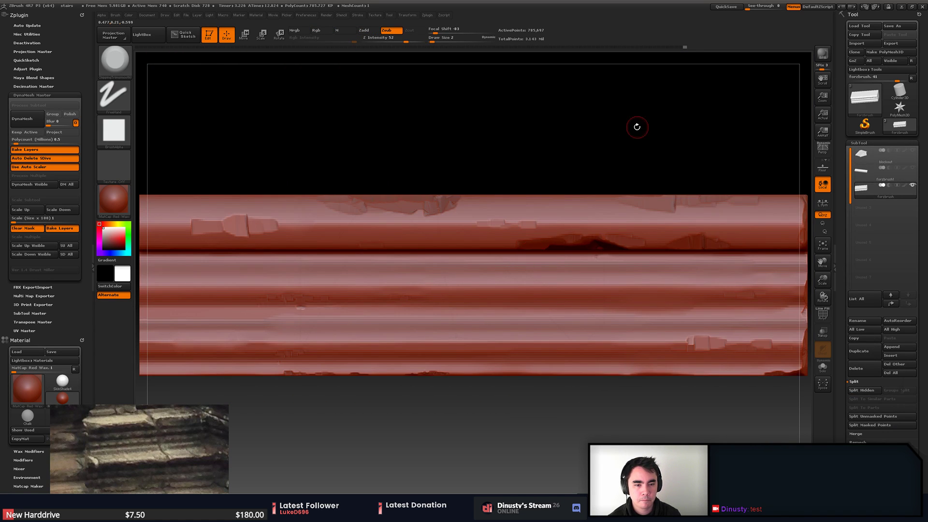
- Show the polyframe on the isolated moulding piece and examine its end profile and front edge
{"action": "left_click_drag", "start_coordinate": [638, 126], "coordinate": [551, 118], "text": "alt"}
{"action": "mouse_move", "coordinate": [552, 118]}
{"action": "left_mouse_down"}
{"action": "mouse_move", "coordinate": [562, 114]}
{"action": "mouse_move", "coordinate": [568, 130]}
{"action": "mouse_move", "coordinate": [557, 126]}
{"action": "left_mouse_up"}
{"action": "mouse_move", "coordinate": [461, 145]}
{"action": "left_mouse_down", "text": "alt"}
{"action": "mouse_move", "coordinate": [578, 159]}
{"action": "mouse_move", "coordinate": [555, 180]}
{"action": "left_mouse_up", "text": "alt"}
{"action": "key", "text": "shift+f"}
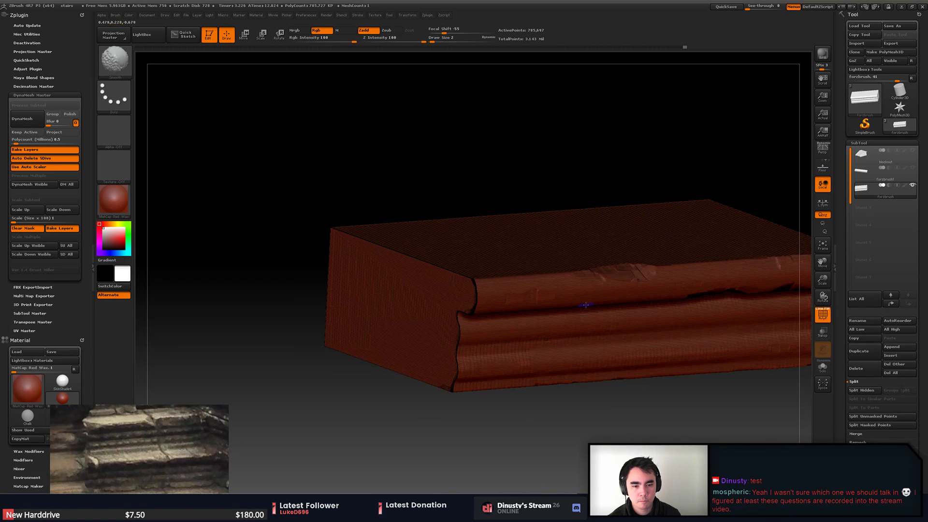
{"action": "left_click_drag", "start_coordinate": [456, 159], "coordinate": [493, 163]}
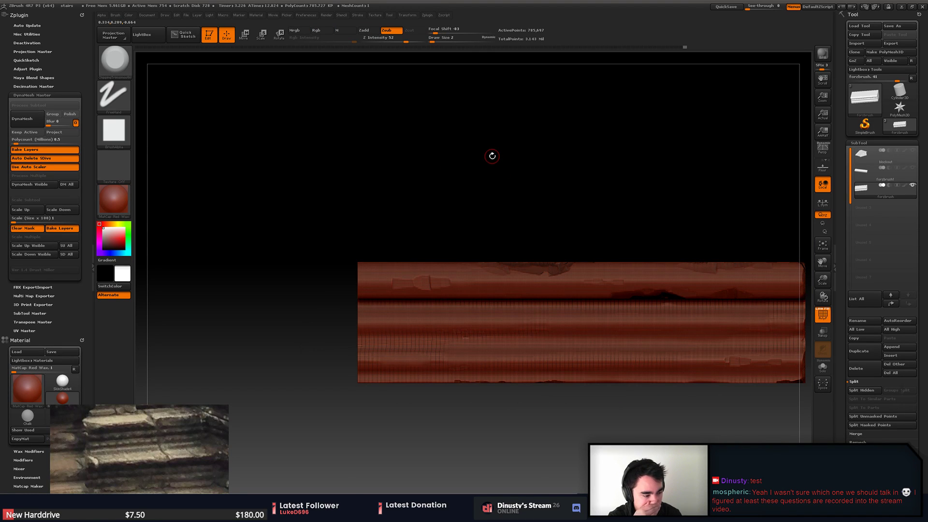
{"action": "left_click_drag", "start_coordinate": [565, 174], "coordinate": [547, 176]}
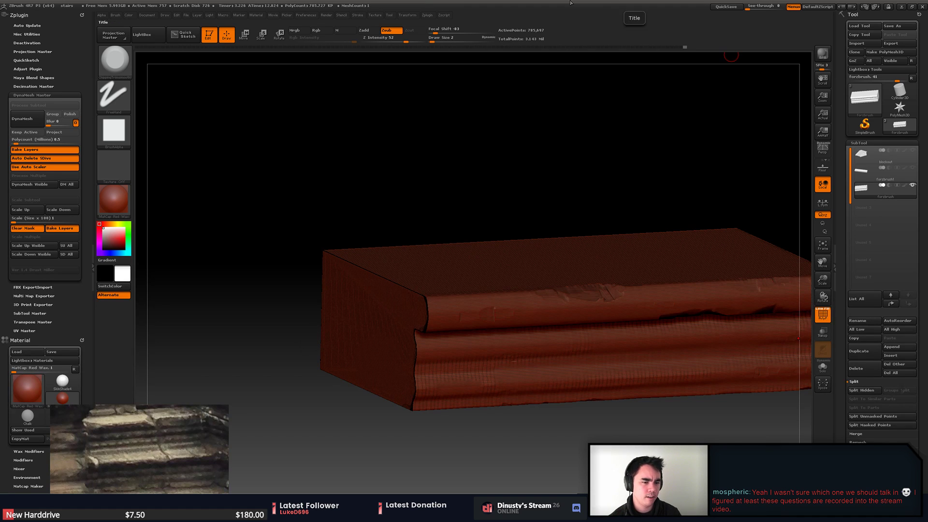
{"action": "left_click_drag", "start_coordinate": [508, 192], "coordinate": [527, 181]}
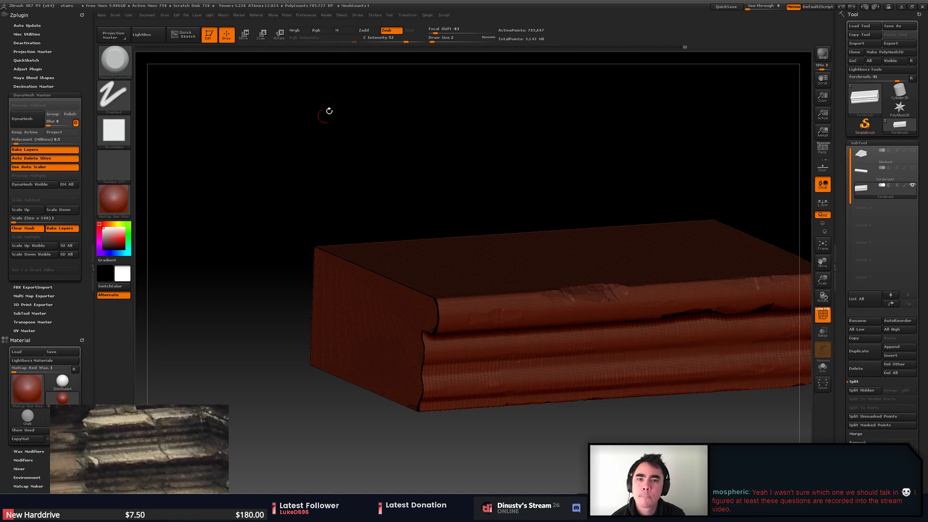
- Try to DynaMesh the isolated moulding piece at a polycount of 0.44137 million, and undo the remesh
{"action": "left_click", "coordinate": [329, 16]}
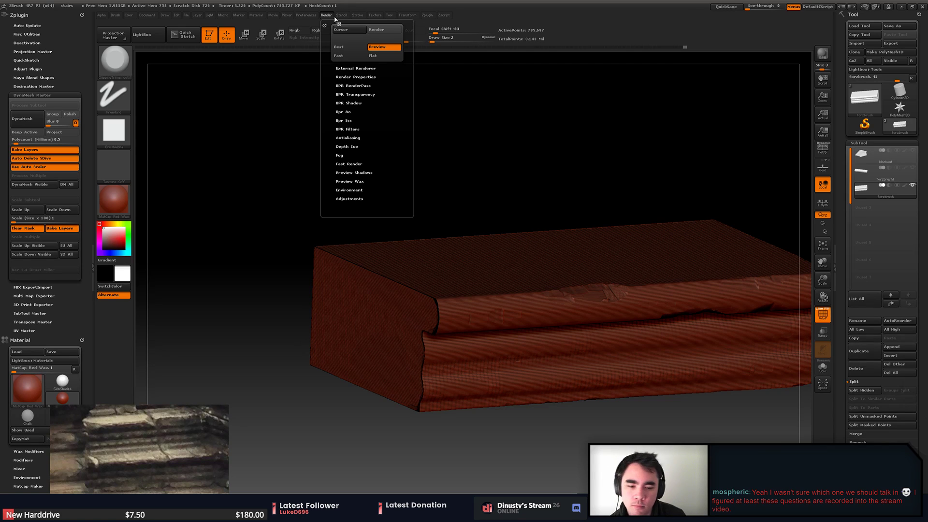
{"action": "left_click", "coordinate": [44, 139]}
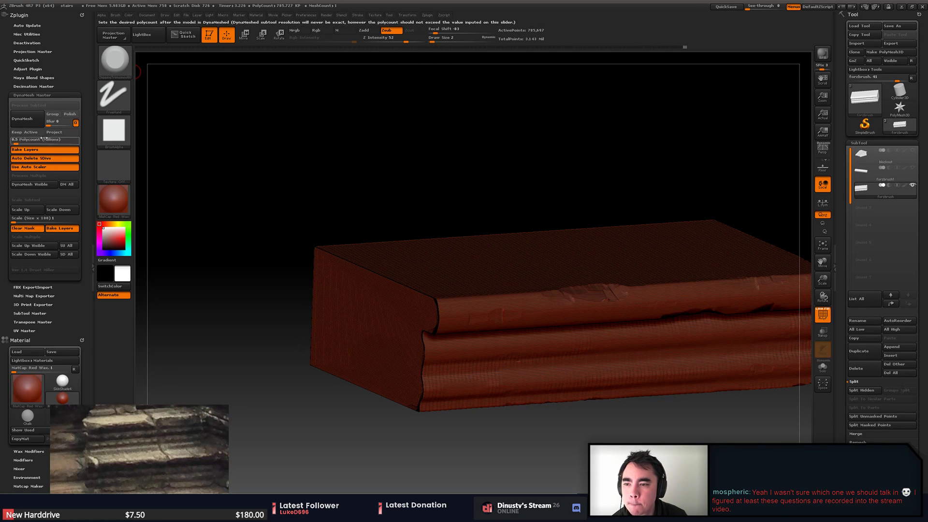
{"action": "left_click_drag", "start_coordinate": [18, 141], "coordinate": [17, 141]}
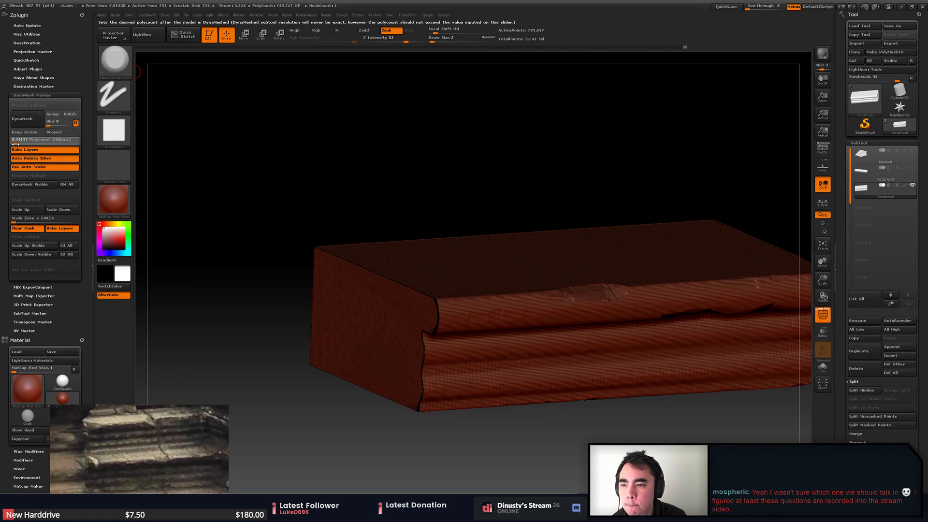
{"action": "left_click", "coordinate": [26, 126]}
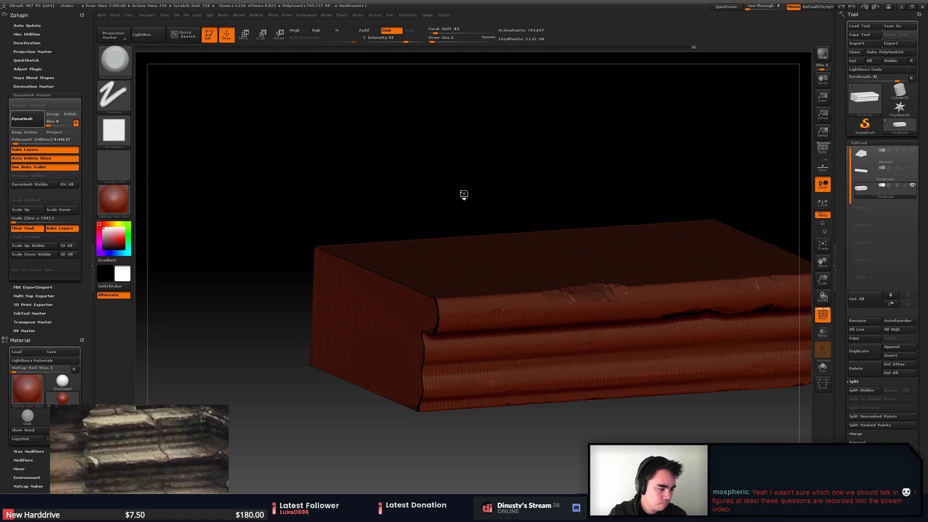
{"action": "left_click_drag", "start_coordinate": [576, 184], "coordinate": [480, 163], "text": "alt"}
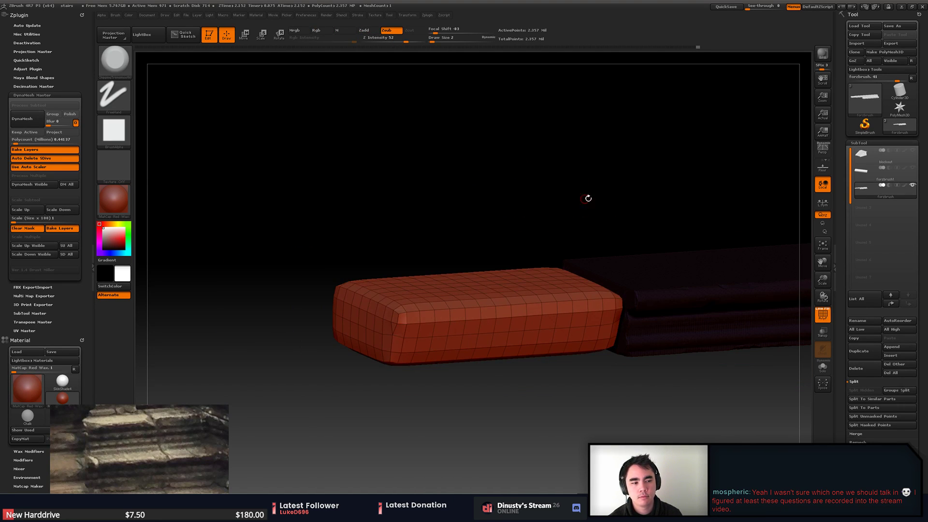
{"action": "mouse_move", "coordinate": [692, 189]}
{"action": "left_mouse_down", "text": "alt"}
{"action": "mouse_move", "coordinate": [561, 191]}
{"action": "mouse_move", "coordinate": [483, 154]}
{"action": "left_mouse_up", "text": "alt"}
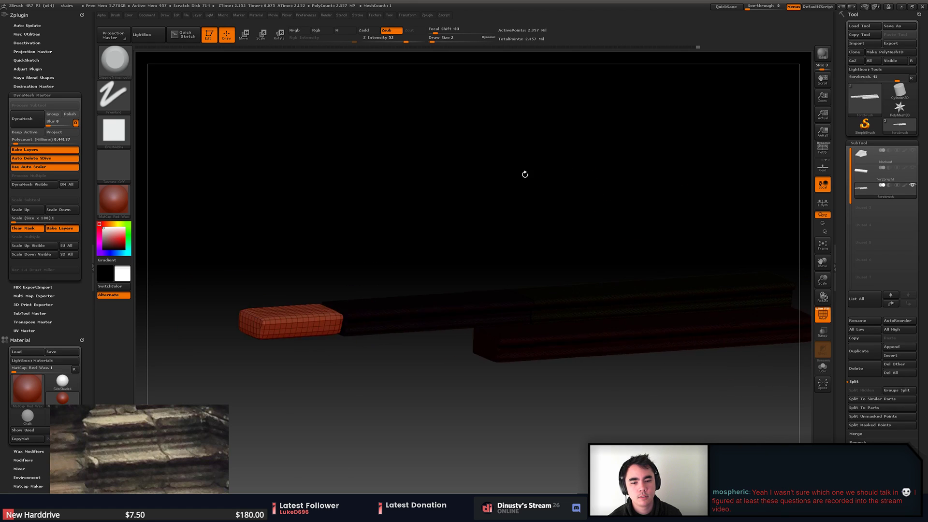
{"action": "key", "text": "ctrl+z"}
{"action": "left_click_drag", "start_coordinate": [394, 202], "coordinate": [699, 170], "text": "alt"}
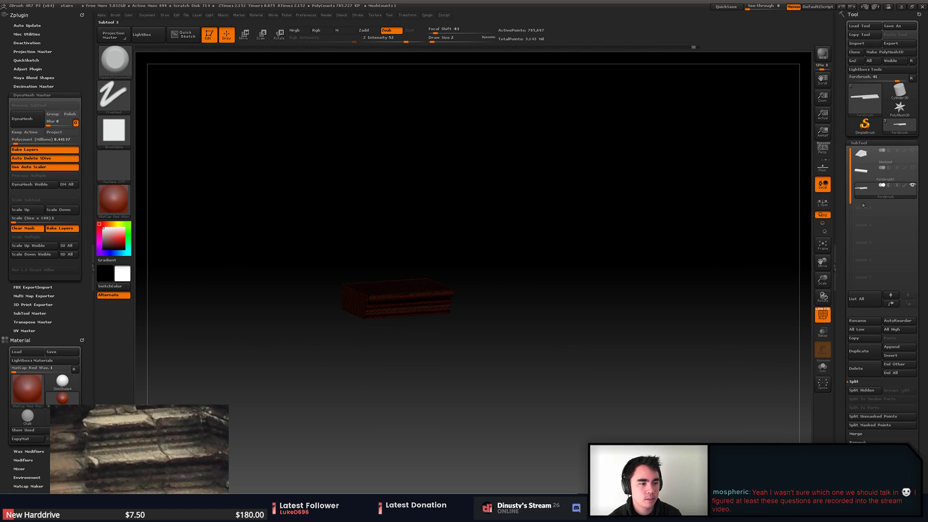
- Unhide all the moulding pieces and split them into separate subtools by polygroup
{"action": "left_click", "coordinate": [451, 248], "text": "ctrl+shift"}
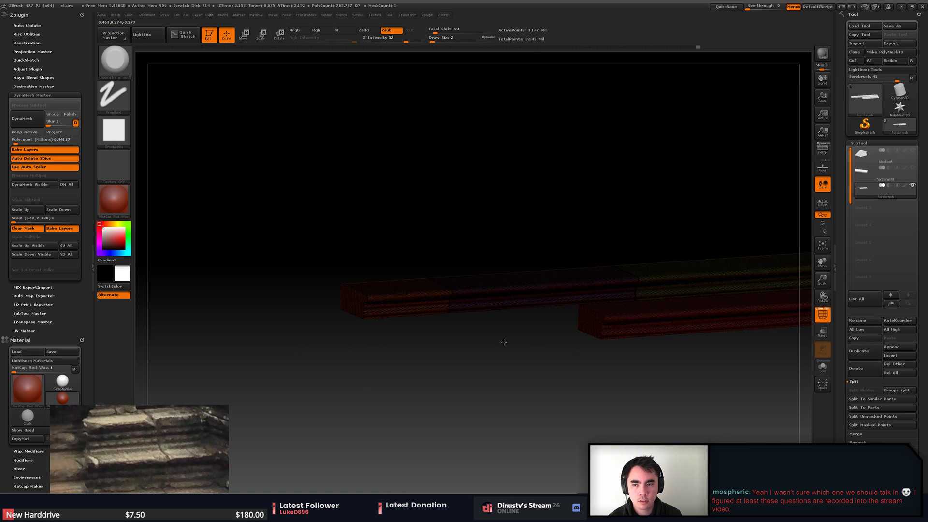
{"action": "left_click_drag", "start_coordinate": [503, 342], "coordinate": [486, 346], "text": "alt"}
{"action": "left_click_drag", "start_coordinate": [565, 371], "coordinate": [624, 376], "text": "alt"}
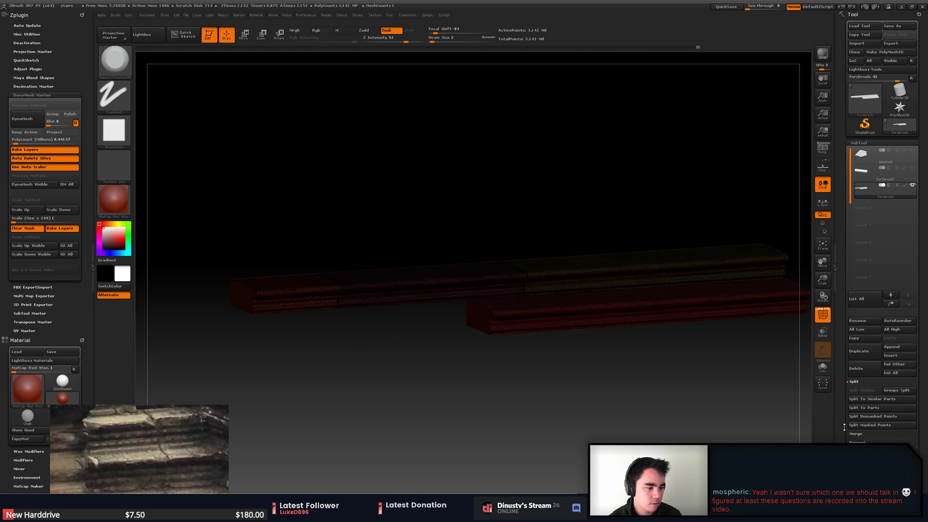
{"action": "left_click", "coordinate": [897, 391]}
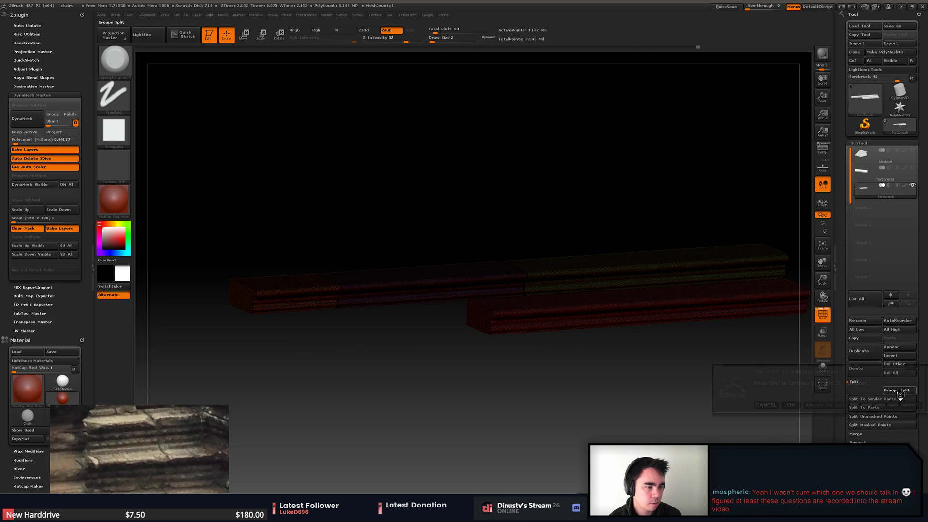
{"action": "left_click", "coordinate": [791, 404]}
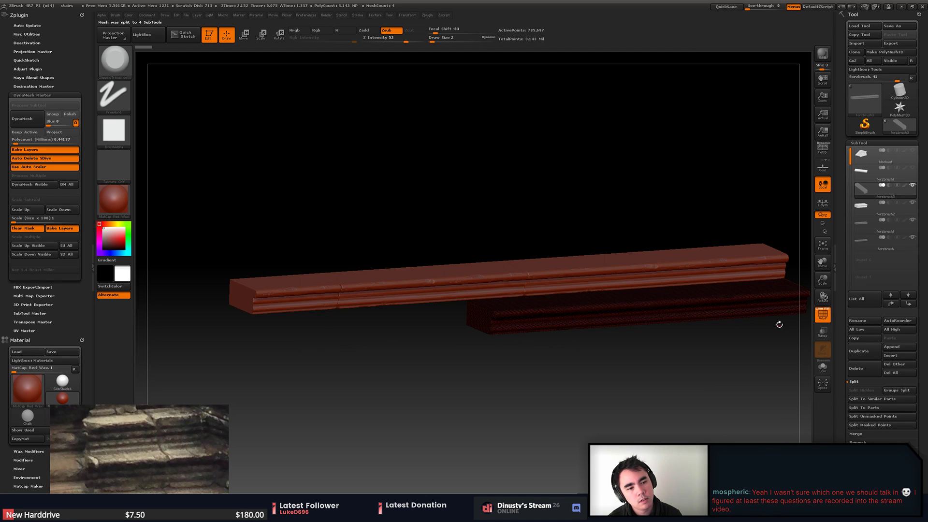
- Select the short moulding piece at the upper course's left end, hide all other subtools and turn off the polyframe
{"action": "left_click_drag", "start_coordinate": [779, 325], "coordinate": [484, 317]}
{"action": "left_click", "coordinate": [289, 297], "text": "alt"}
{"action": "left_click_drag", "start_coordinate": [393, 356], "coordinate": [482, 367], "text": "alt"}
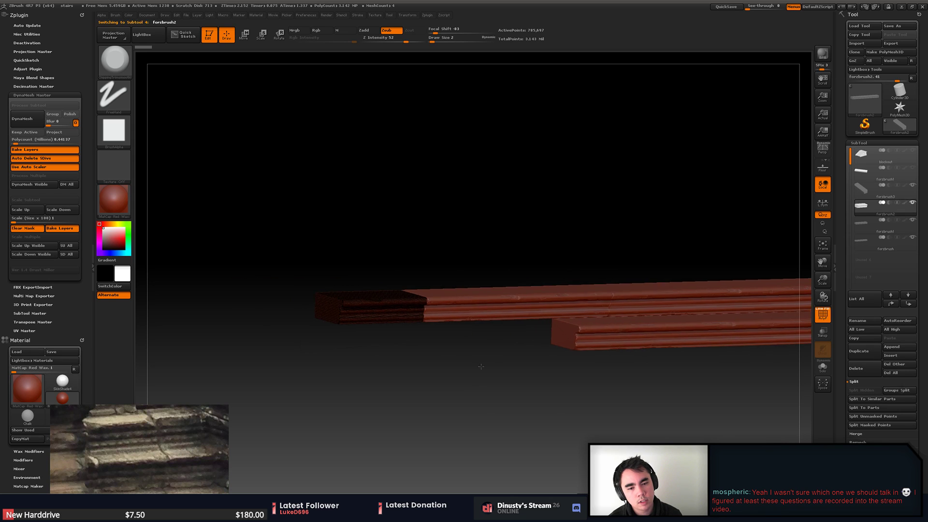
{"action": "left_click", "coordinate": [912, 203]}
{"action": "left_click_drag", "start_coordinate": [571, 355], "coordinate": [608, 376]}
{"action": "left_click_drag", "start_coordinate": [664, 384], "coordinate": [716, 386], "text": "alt"}
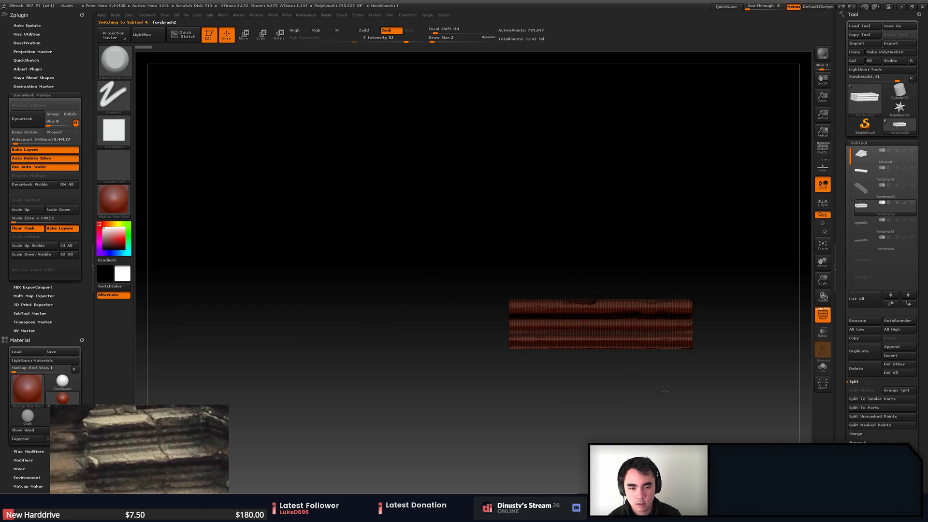
{"action": "left_click_drag", "start_coordinate": [479, 348], "coordinate": [539, 375]}
{"action": "mouse_move", "coordinate": [630, 423]}
{"action": "left_mouse_down", "text": "alt"}
{"action": "mouse_move", "coordinate": [611, 408]}
{"action": "mouse_move", "coordinate": [639, 429]}
{"action": "mouse_move", "coordinate": [621, 414]}
{"action": "left_mouse_up", "text": "alt"}
{"action": "key", "text": "shift+f"}
{"action": "key", "text": "shift+f"}
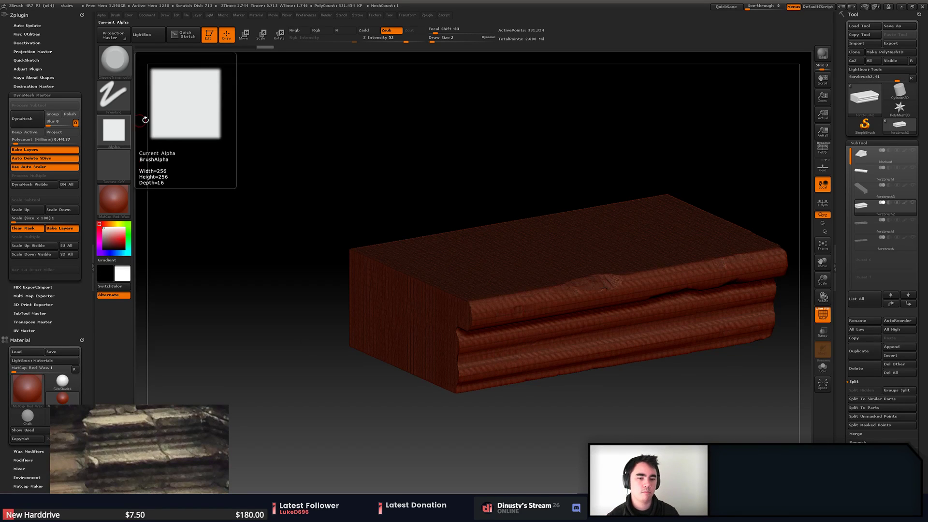
{"action": "left_click_drag", "start_coordinate": [530, 133], "coordinate": [512, 126], "text": "alt"}
{"action": "key", "text": "shift+f"}
- Chip the front profile edge of the moulding piece's left end along its middle ridges
{"action": "mouse_move", "coordinate": [433, 141]}
{"action": "left_mouse_down", "text": "alt"}
{"action": "mouse_move", "coordinate": [433, 129]}
{"action": "mouse_move", "coordinate": [495, 146]}
{"action": "left_mouse_up", "text": "alt"}
{"action": "mouse_move", "coordinate": [506, 263]}
{"action": "left_mouse_down", "text": "shift"}
{"action": "mouse_move", "coordinate": [507, 238]}
{"action": "mouse_move", "coordinate": [509, 281]}
{"action": "left_mouse_up", "text": "shift"}
{"action": "key", "text": "space"}
{"action": "left_click_drag", "start_coordinate": [537, 421], "coordinate": [564, 433]}
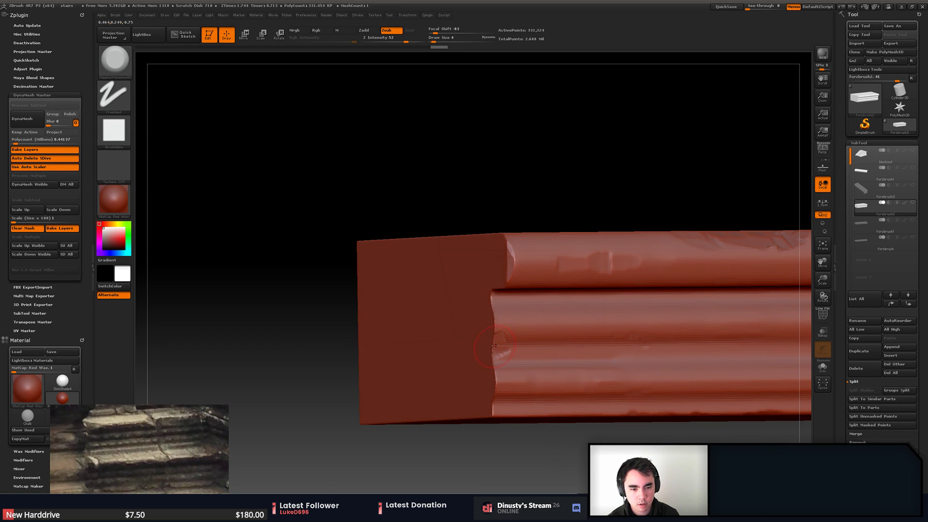
{"action": "mouse_move", "coordinate": [494, 318]}
{"action": "left_mouse_down"}
{"action": "mouse_move", "coordinate": [495, 348]}
{"action": "mouse_move", "coordinate": [494, 314]}
{"action": "left_mouse_up"}
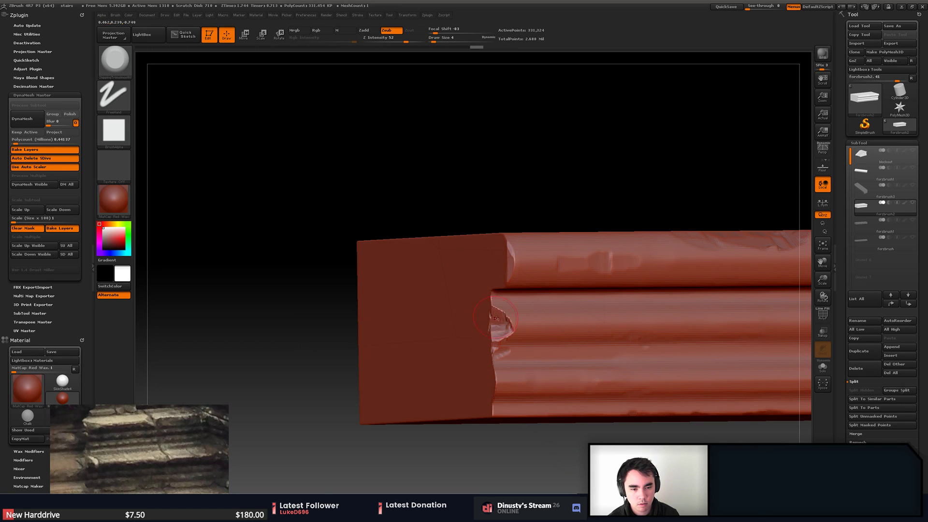
{"action": "left_click_drag", "start_coordinate": [498, 437], "coordinate": [546, 452]}
{"action": "left_click_drag", "start_coordinate": [492, 311], "coordinate": [494, 296]}
{"action": "left_click_drag", "start_coordinate": [496, 309], "coordinate": [495, 292]}
- Continue the chipped damage on the left end into the groove under the roll and down to the bottom corner
{"action": "left_click_drag", "start_coordinate": [508, 442], "coordinate": [505, 392]}
{"action": "left_click_drag", "start_coordinate": [492, 282], "coordinate": [518, 270]}
{"action": "right_click_drag", "start_coordinate": [516, 305], "coordinate": [513, 350]}
{"action": "mouse_move", "coordinate": [490, 352]}
{"action": "left_mouse_down"}
{"action": "mouse_move", "coordinate": [493, 365]}
{"action": "mouse_move", "coordinate": [488, 341]}
{"action": "mouse_move", "coordinate": [496, 384]}
{"action": "mouse_move", "coordinate": [487, 384]}
{"action": "left_mouse_up"}
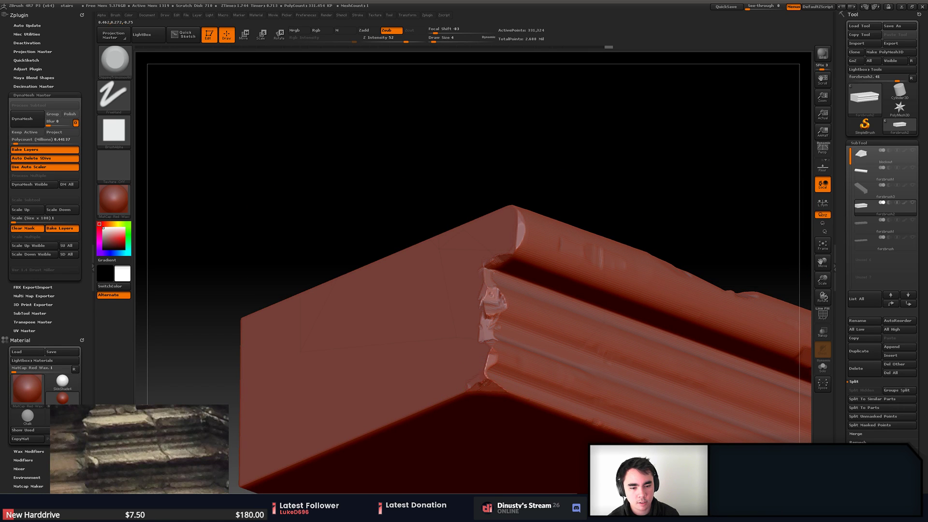
{"action": "right_click_drag", "start_coordinate": [468, 363], "coordinate": [480, 347]}
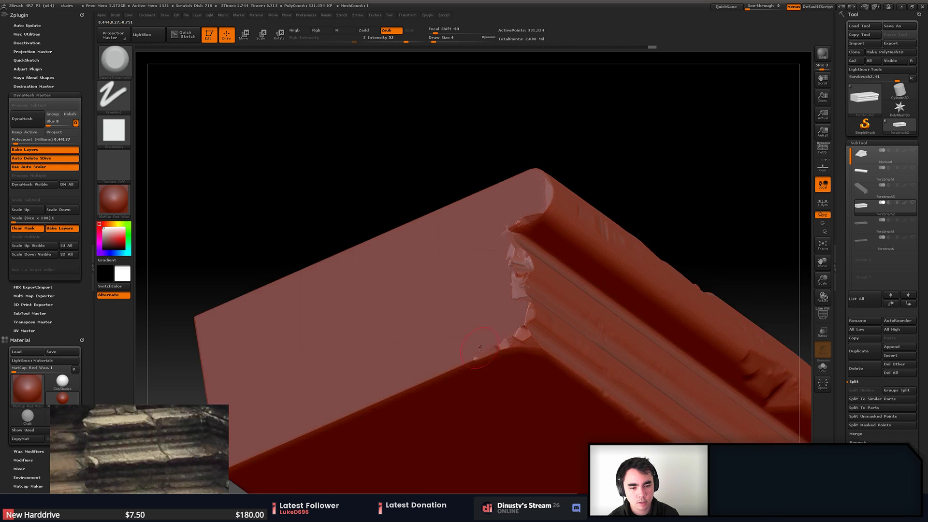
{"action": "mouse_move", "coordinate": [465, 362]}
{"action": "left_mouse_down"}
{"action": "mouse_move", "coordinate": [655, 365]}
{"action": "mouse_move", "coordinate": [544, 331]}
{"action": "mouse_move", "coordinate": [546, 367]}
{"action": "mouse_move", "coordinate": [560, 282]}
{"action": "left_mouse_up"}
- Chip the profile edge of the top roll at the moulding piece's right end
{"action": "right_click_drag", "start_coordinate": [562, 271], "coordinate": [574, 328], "text": "alt"}
{"action": "right_click", "coordinate": [542, 319]}
{"action": "right_click_drag", "start_coordinate": [557, 252], "coordinate": [557, 285]}
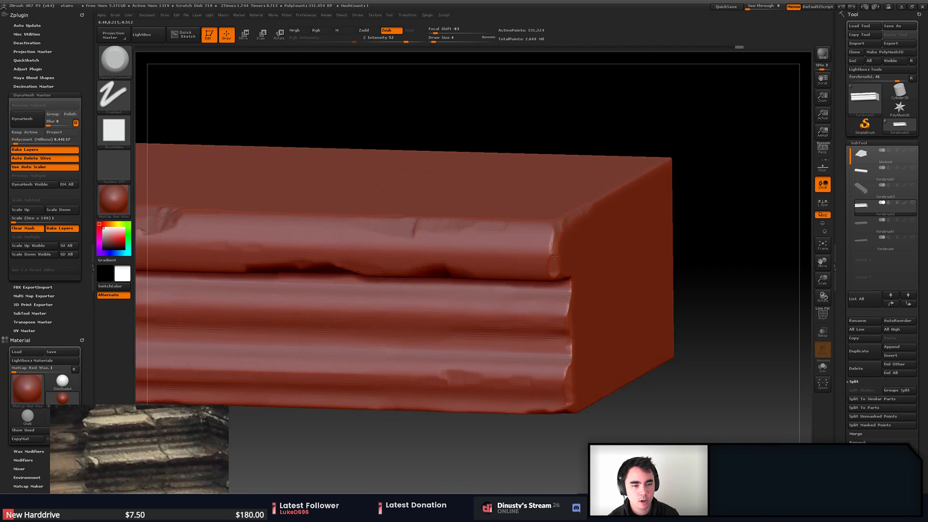
{"action": "left_click_drag", "start_coordinate": [555, 250], "coordinate": [555, 229]}
{"action": "right_click_drag", "start_coordinate": [554, 233], "coordinate": [536, 241], "text": "alt"}
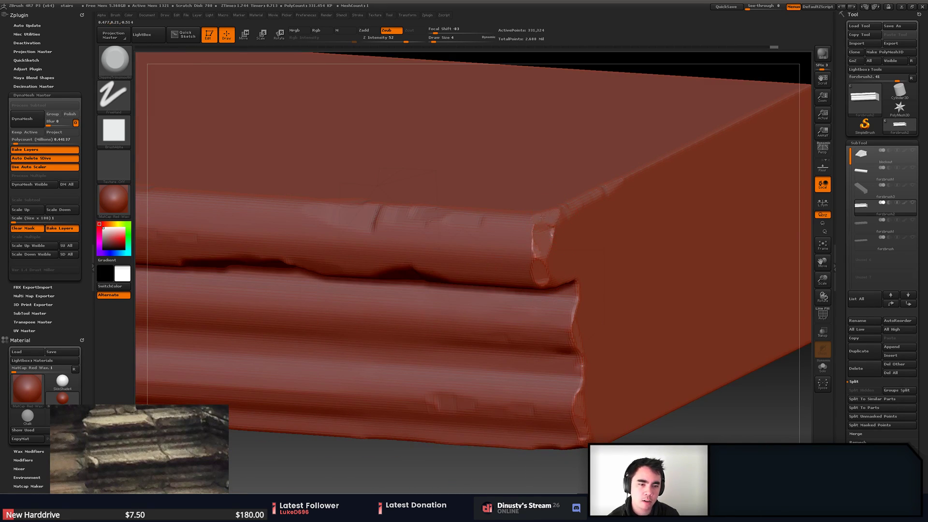
- Break up the top edge of the moulding piece's right end with irregular chips towards the back corner
{"action": "right_click_drag", "start_coordinate": [619, 223], "coordinate": [595, 184], "text": "ctrl"}
{"action": "mouse_move", "coordinate": [537, 271]}
{"action": "right_mouse_down", "text": "shift"}
{"action": "mouse_move", "coordinate": [553, 238]}
{"action": "mouse_move", "coordinate": [546, 297]}
{"action": "mouse_move", "coordinate": [527, 275]}
{"action": "right_mouse_up", "text": "shift"}
{"action": "mouse_move", "coordinate": [682, 268]}
{"action": "right_mouse_down", "text": "ctrl"}
{"action": "mouse_move", "coordinate": [589, 249]}
{"action": "mouse_move", "coordinate": [564, 273]}
{"action": "mouse_move", "coordinate": [602, 284]}
{"action": "mouse_move", "coordinate": [567, 294]}
{"action": "right_mouse_up", "text": "ctrl"}
{"action": "left_click_drag", "start_coordinate": [567, 294], "coordinate": [564, 271]}
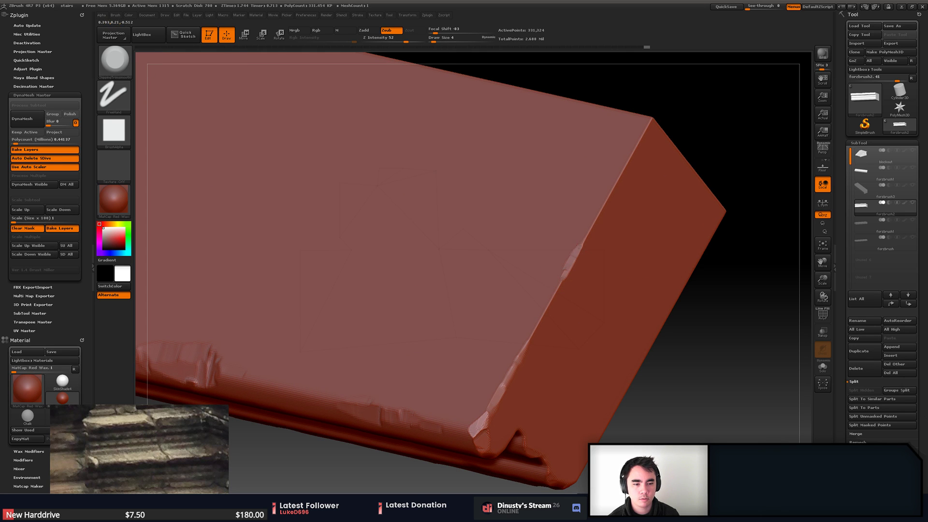
{"action": "left_click_drag", "start_coordinate": [595, 225], "coordinate": [605, 208], "text": "shift"}
{"action": "left_click_drag", "start_coordinate": [624, 169], "coordinate": [634, 256]}
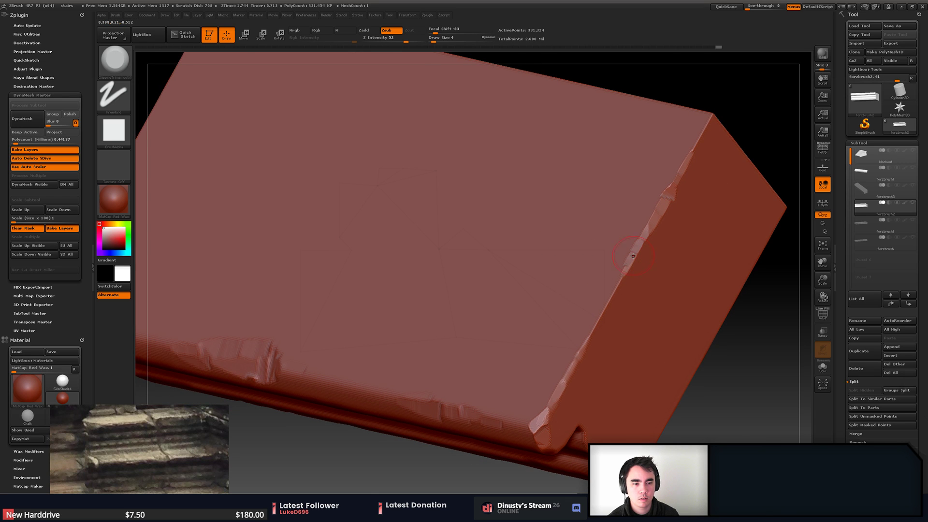
- Chip the top edge of the moulding piece's left end behind the front roll
{"action": "mouse_move", "coordinate": [621, 275]}
{"action": "right_mouse_down", "text": "ctrl"}
{"action": "mouse_move", "coordinate": [518, 263]}
{"action": "mouse_move", "coordinate": [527, 285]}
{"action": "mouse_move", "coordinate": [567, 303]}
{"action": "mouse_move", "coordinate": [563, 290]}
{"action": "mouse_move", "coordinate": [590, 358]}
{"action": "right_mouse_up", "text": "ctrl"}
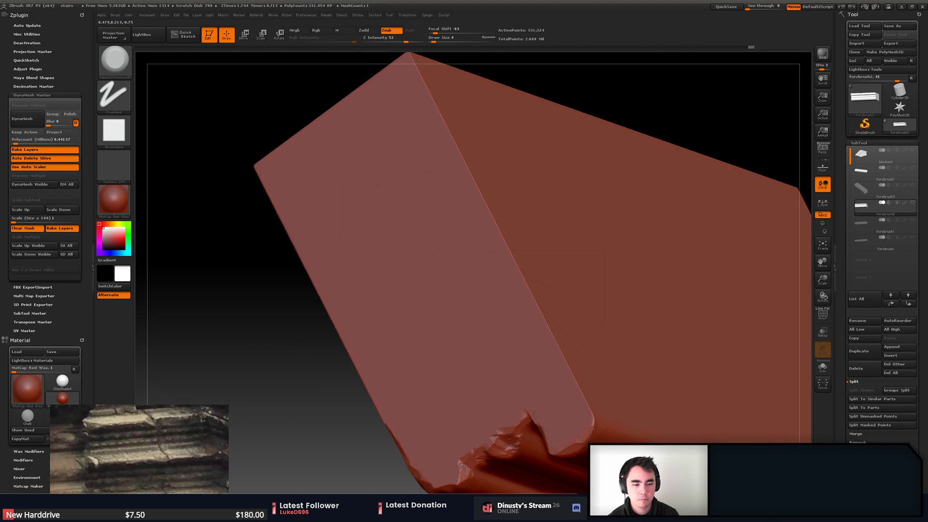
{"action": "right_click_drag", "start_coordinate": [506, 203], "coordinate": [485, 203]}
{"action": "left_click_drag", "start_coordinate": [484, 205], "coordinate": [507, 267]}
{"action": "right_click_drag", "start_coordinate": [517, 276], "coordinate": [508, 298]}
{"action": "left_click_drag", "start_coordinate": [509, 298], "coordinate": [505, 252]}
{"action": "right_click_drag", "start_coordinate": [505, 252], "coordinate": [477, 242]}
- Isolate part of the moulding piece, chip its left end's top edge up to the back corner, and unhide the whole piece
{"action": "left_click_drag", "start_coordinate": [444, 171], "coordinate": [549, 448], "text": "ctrl+shift"}
{"action": "right_click_drag", "start_coordinate": [509, 334], "coordinate": [483, 358], "text": "ctrl"}
{"action": "mouse_move", "coordinate": [484, 357]}
{"action": "right_mouse_down"}
{"action": "mouse_move", "coordinate": [504, 289]}
{"action": "mouse_move", "coordinate": [488, 355]}
{"action": "right_mouse_up"}
{"action": "left_click_drag", "start_coordinate": [477, 397], "coordinate": [438, 192]}
{"action": "right_click_drag", "start_coordinate": [442, 161], "coordinate": [485, 295], "text": "alt"}
{"action": "left_click_drag", "start_coordinate": [461, 238], "coordinate": [446, 169]}
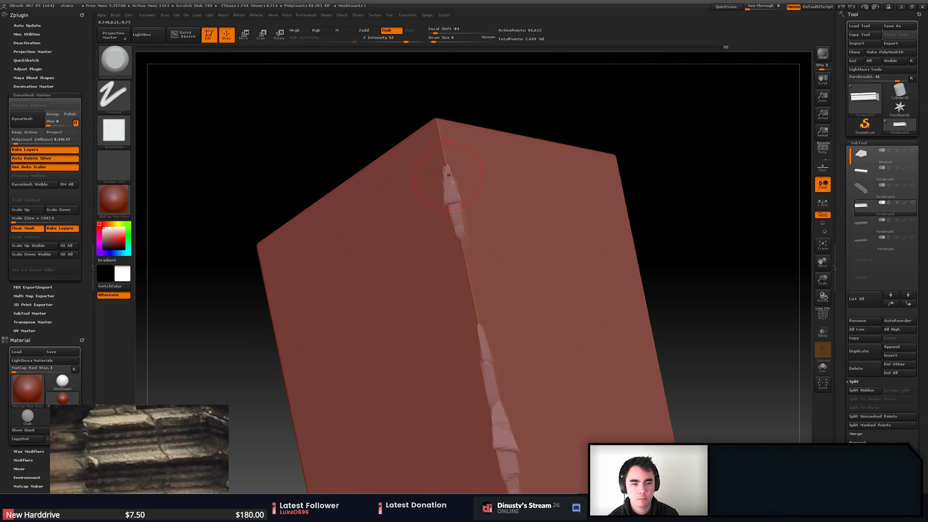
{"action": "right_click_drag", "start_coordinate": [446, 164], "coordinate": [451, 193]}
{"action": "left_click_drag", "start_coordinate": [448, 186], "coordinate": [439, 129]}
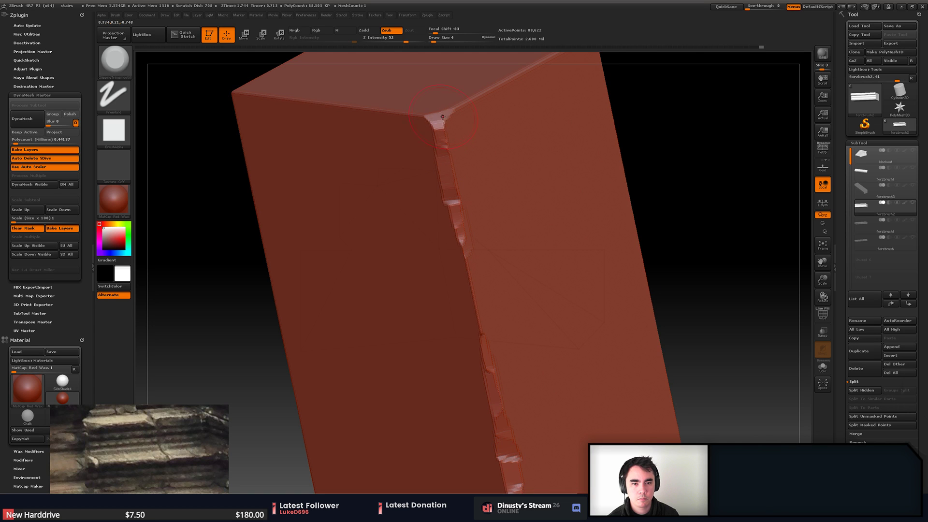
{"action": "right_click_drag", "start_coordinate": [443, 116], "coordinate": [416, 167], "text": "ctrl"}
{"action": "left_click", "coordinate": [459, 174], "text": "ctrl+shift"}
- Chip and smooth the damaged top front edge of the moulding piece
{"action": "right_click_drag", "start_coordinate": [793, 293], "coordinate": [510, 275], "text": "alt"}
{"action": "right_click_drag", "start_coordinate": [510, 276], "coordinate": [489, 264], "text": "ctrl"}
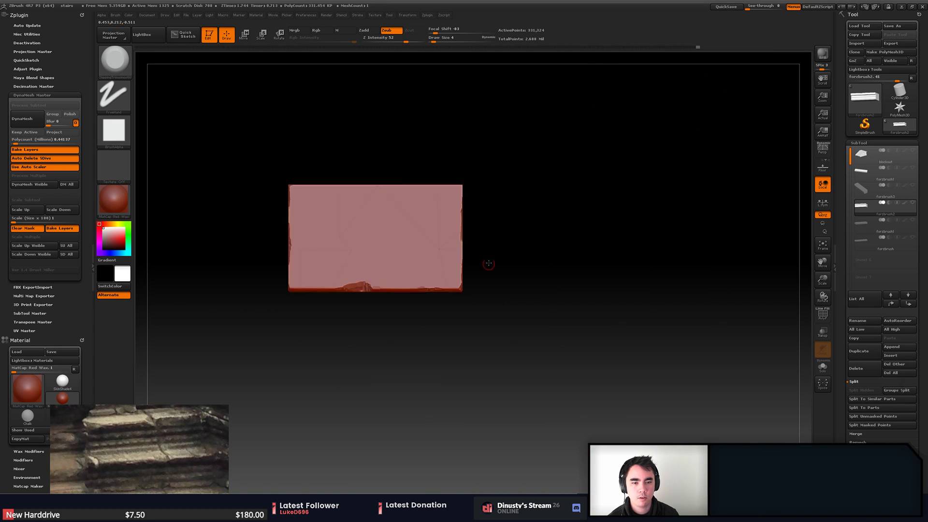
{"action": "left_click_drag", "start_coordinate": [489, 263], "coordinate": [551, 219]}
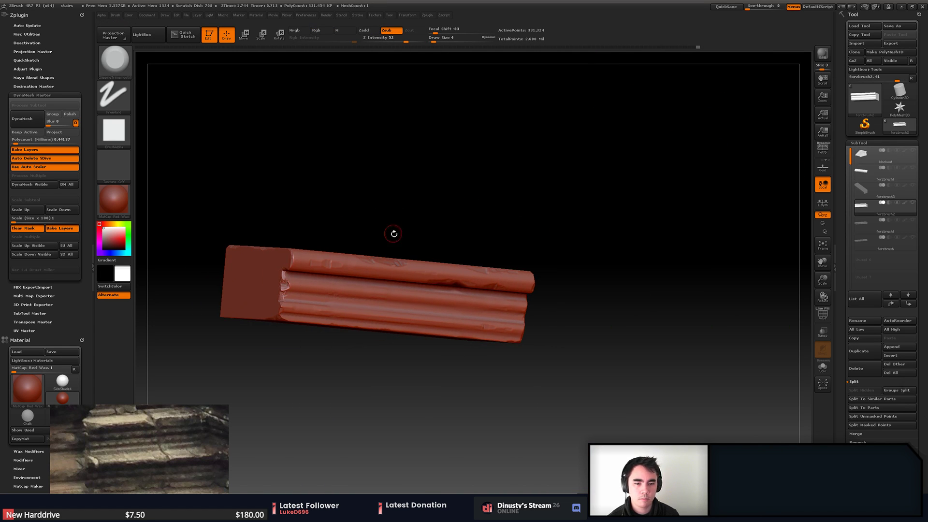
{"action": "right_click_drag", "start_coordinate": [394, 234], "coordinate": [406, 299], "text": "ctrl"}
{"action": "right_click_drag", "start_coordinate": [406, 300], "coordinate": [382, 338]}
{"action": "mouse_move", "coordinate": [266, 265]}
{"action": "left_mouse_down"}
{"action": "mouse_move", "coordinate": [320, 265]}
{"action": "mouse_move", "coordinate": [234, 266]}
{"action": "mouse_move", "coordinate": [290, 277]}
{"action": "mouse_move", "coordinate": [432, 272]}
{"action": "left_mouse_up"}
{"action": "right_click_drag", "start_coordinate": [560, 297], "coordinate": [569, 250], "text": "ctrl"}
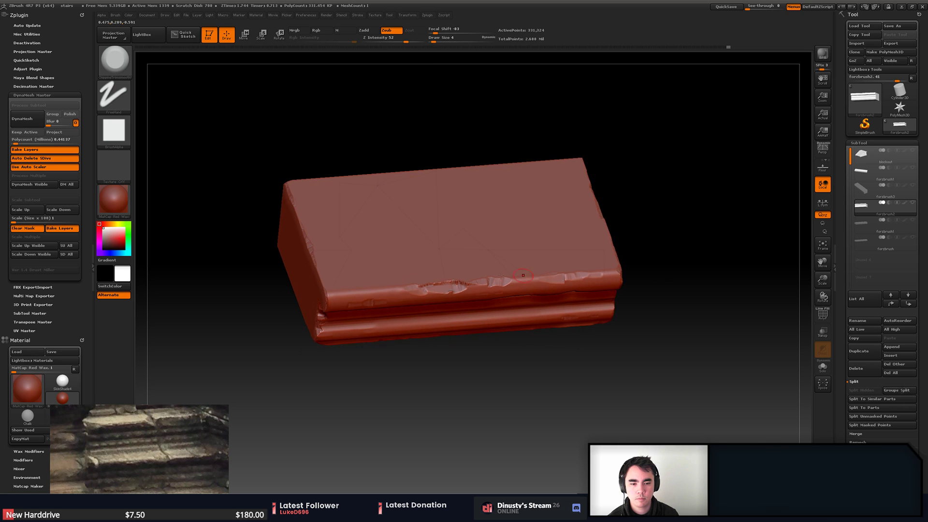
{"action": "key", "text": "shift"}
{"action": "left_click_drag", "start_coordinate": [485, 284], "coordinate": [502, 283], "text": "shift"}
{"action": "right_click_drag", "start_coordinate": [634, 353], "coordinate": [676, 298], "text": "ctrl"}
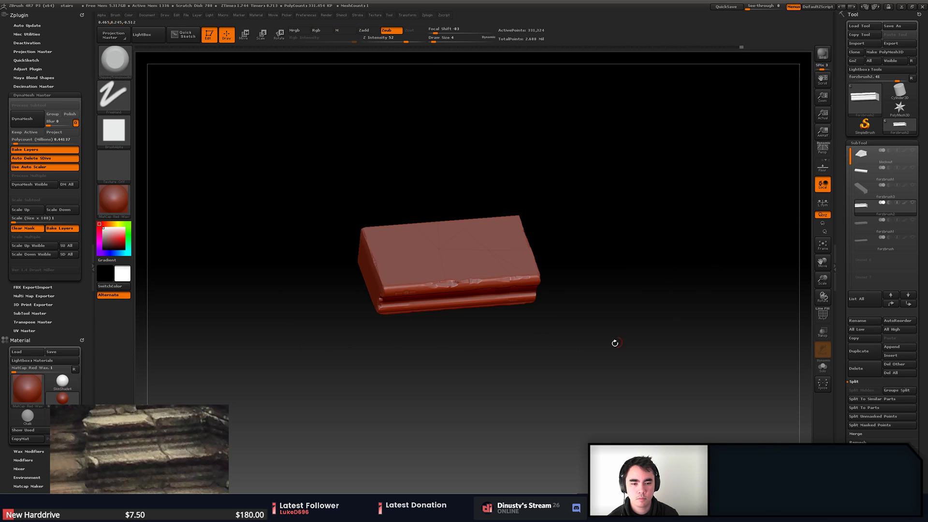
- Show all subtools again and duplicate the short moulding piece straight up onto the next stair course
{"action": "mouse_move", "coordinate": [615, 343]}
{"action": "right_mouse_down", "text": "ctrl"}
{"action": "mouse_move", "coordinate": [741, 247]}
{"action": "mouse_move", "coordinate": [571, 281]}
{"action": "mouse_move", "coordinate": [576, 222]}
{"action": "mouse_move", "coordinate": [483, 230]}
{"action": "mouse_move", "coordinate": [566, 267]}
{"action": "right_mouse_up", "text": "ctrl"}
{"action": "left_click", "coordinate": [913, 203]}
{"action": "key", "text": "w"}
{"action": "left_click_drag", "start_coordinate": [364, 315], "coordinate": [364, 114], "text": "shift"}
{"action": "left_click_drag", "start_coordinate": [364, 214], "coordinate": [419, 196], "text": "ctrl"}
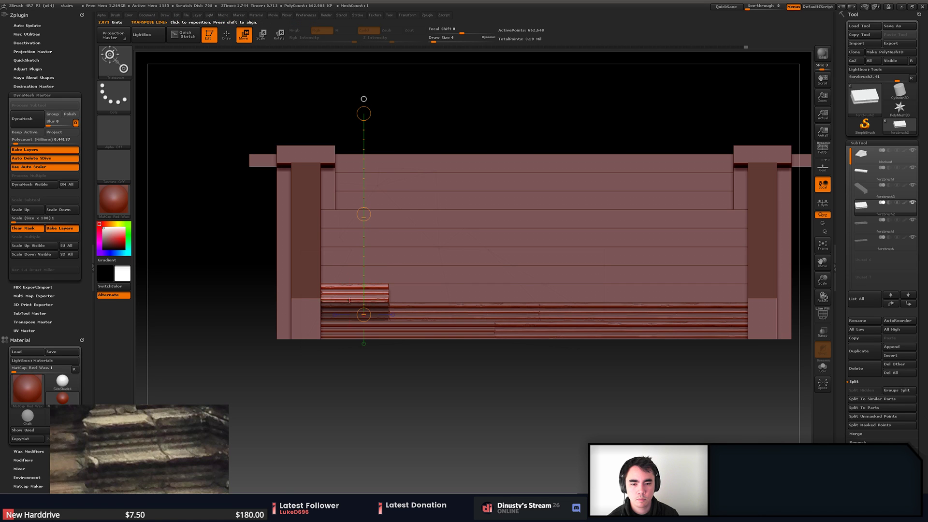
- Move the duplicated moulding piece along its course towards the right pillar and stretch it lengthwise
{"action": "left_click_drag", "start_coordinate": [350, 300], "coordinate": [670, 300], "text": "shift"}
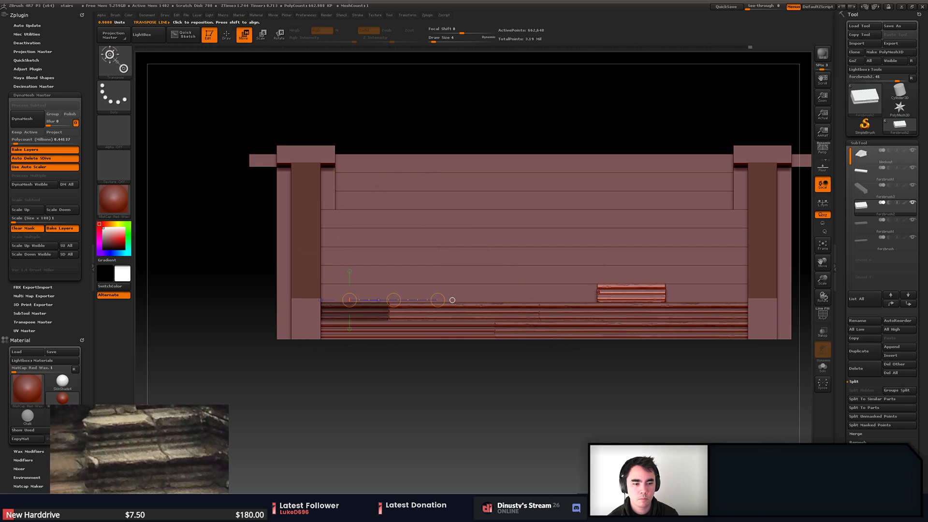
{"action": "mouse_move", "coordinate": [597, 293]}
{"action": "left_mouse_down"}
{"action": "mouse_move", "coordinate": [709, 287]}
{"action": "mouse_move", "coordinate": [729, 295]}
{"action": "left_mouse_up"}
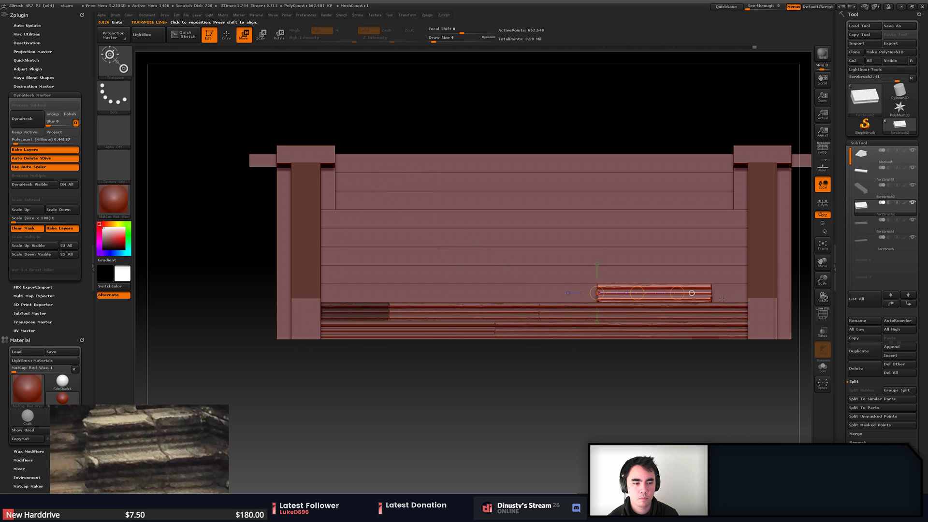
{"action": "left_click_drag", "start_coordinate": [721, 375], "coordinate": [648, 395], "text": "alt"}
{"action": "left_click_drag", "start_coordinate": [564, 319], "coordinate": [676, 319]}
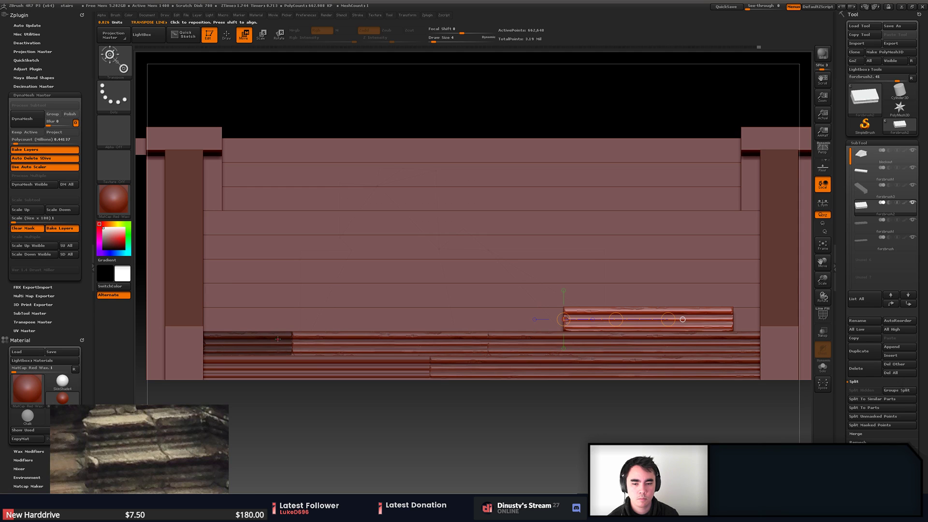
{"action": "key", "text": "q"}
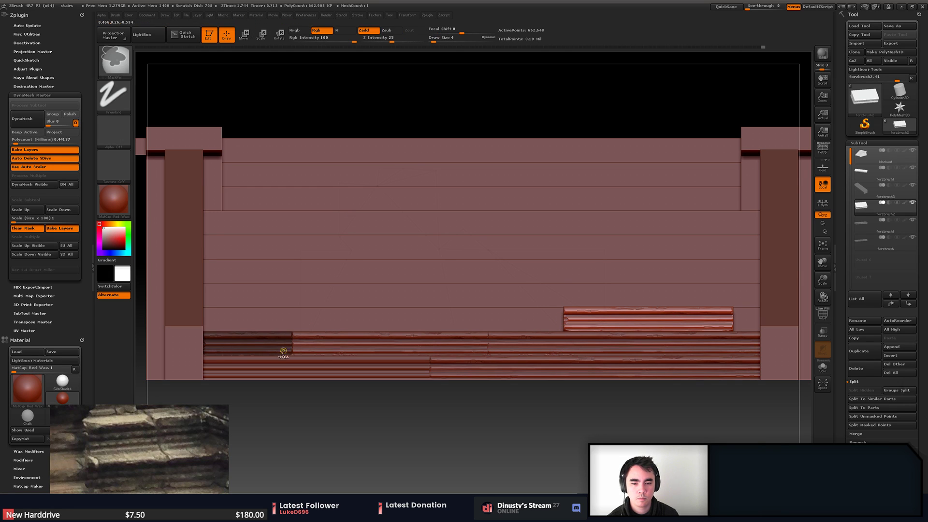
{"action": "key", "text": "w"}
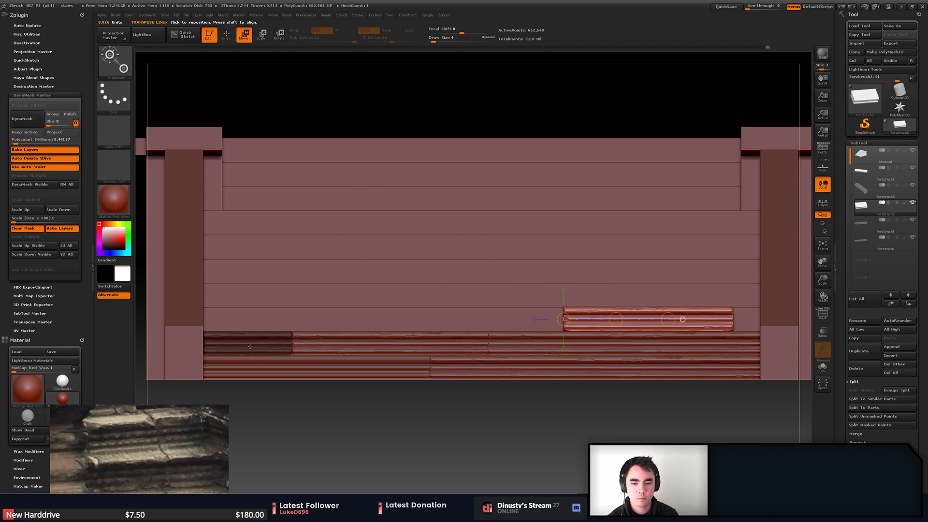
- Duplicate the short moulding piece at the left pillar straight up one course and slide the copy right against the longer piece
{"action": "key", "text": "q"}
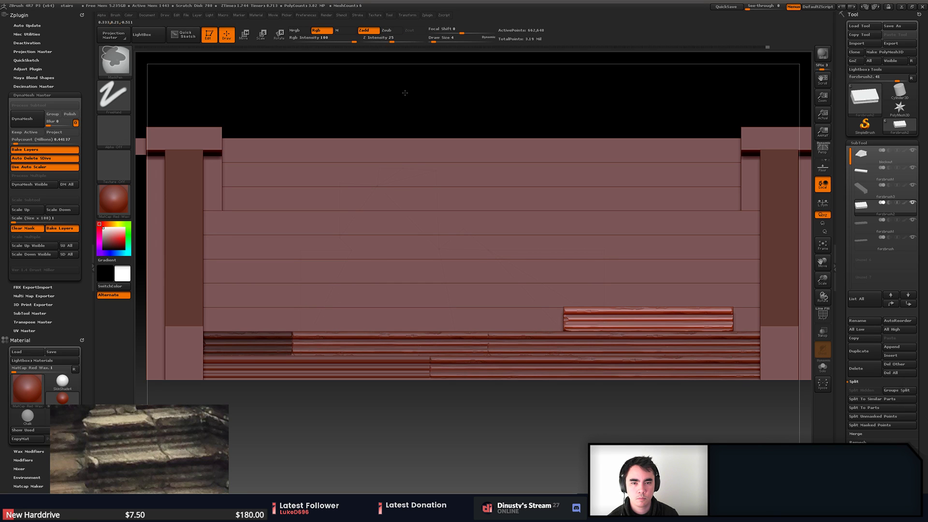
{"action": "left_click", "coordinate": [406, 95], "text": "ctrl"}
{"action": "key", "text": "w"}
{"action": "mouse_move", "coordinate": [256, 347]}
{"action": "left_mouse_down"}
{"action": "mouse_move", "coordinate": [270, 338]}
{"action": "mouse_move", "coordinate": [256, 299]}
{"action": "mouse_move", "coordinate": [258, 321]}
{"action": "mouse_move", "coordinate": [278, 295]}
{"action": "mouse_move", "coordinate": [285, 327]}
{"action": "left_mouse_up"}
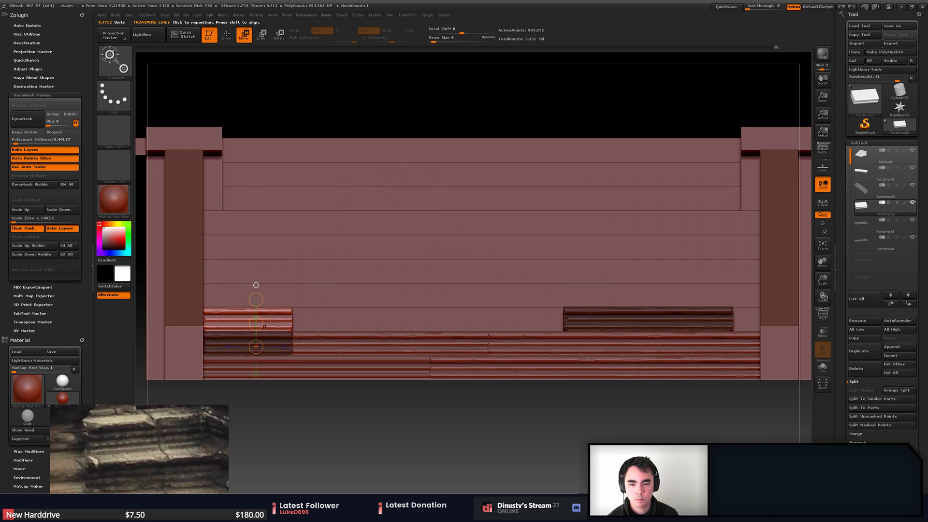
{"action": "mouse_move", "coordinate": [275, 321]}
{"action": "left_mouse_down", "text": "shift"}
{"action": "mouse_move", "coordinate": [396, 304]}
{"action": "mouse_move", "coordinate": [563, 321]}
{"action": "left_mouse_up", "text": "shift"}
- Duplicate the short moulding piece along its course to the left pillar, with its outer end tucked behind the pillar
{"action": "key", "text": "q"}
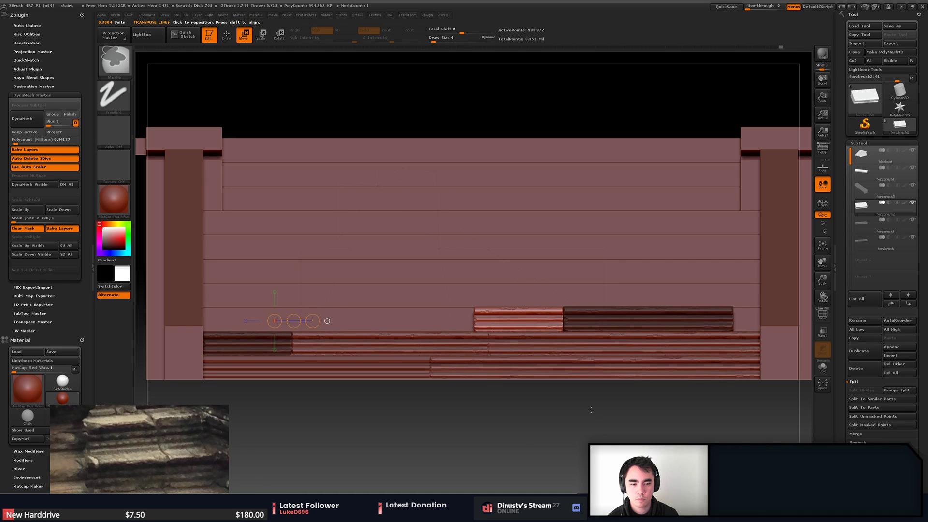
{"action": "key", "text": "w"}
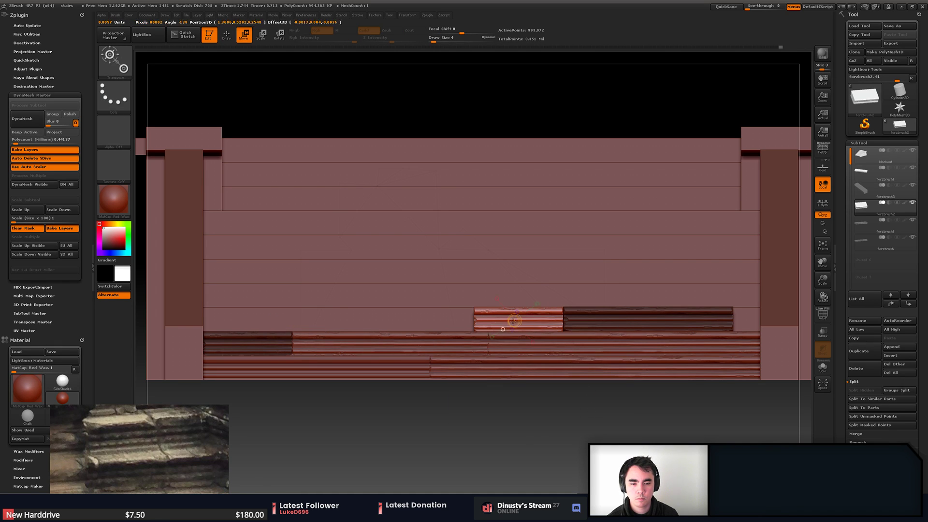
{"action": "mouse_move", "coordinate": [514, 321]}
{"action": "left_mouse_down"}
{"action": "mouse_move", "coordinate": [170, 315]}
{"action": "mouse_move", "coordinate": [193, 314]}
{"action": "mouse_move", "coordinate": [181, 314]}
{"action": "left_mouse_up"}
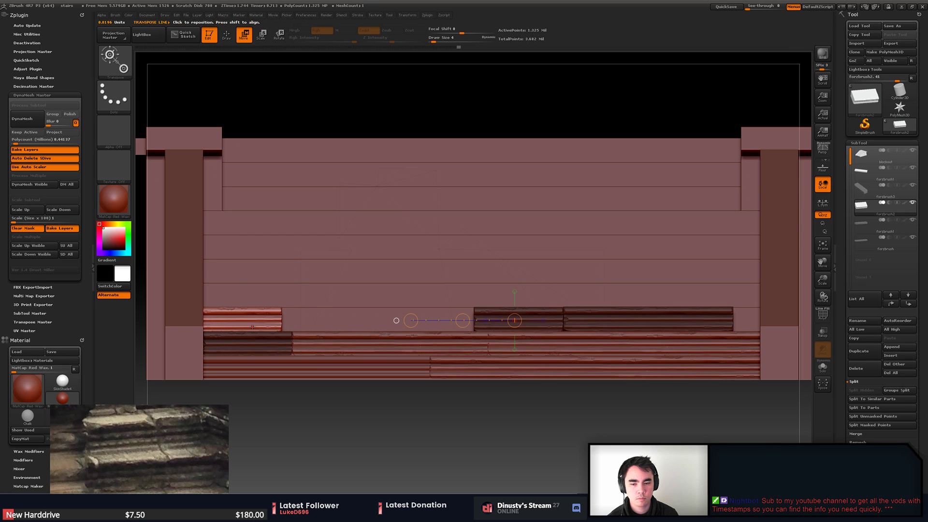
{"action": "left_click_drag", "start_coordinate": [247, 323], "coordinate": [279, 323]}
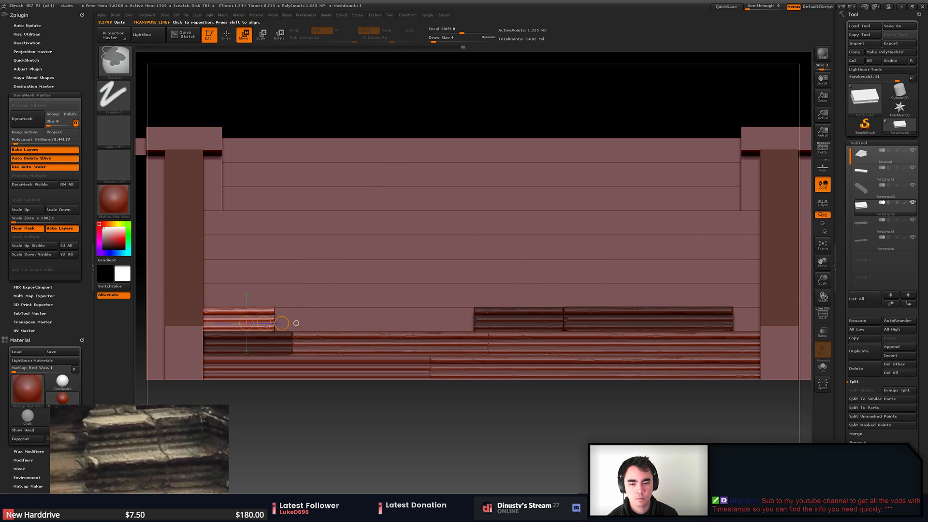
{"action": "mouse_move", "coordinate": [281, 315]}
{"action": "left_mouse_down", "text": "shift"}
{"action": "mouse_move", "coordinate": [225, 315]}
{"action": "mouse_move", "coordinate": [236, 315]}
{"action": "left_mouse_up", "text": "shift"}
- Mask the moulding pieces at the left pillar and slide the other two upper-course pieces left against the new copy
{"action": "key", "text": "q"}
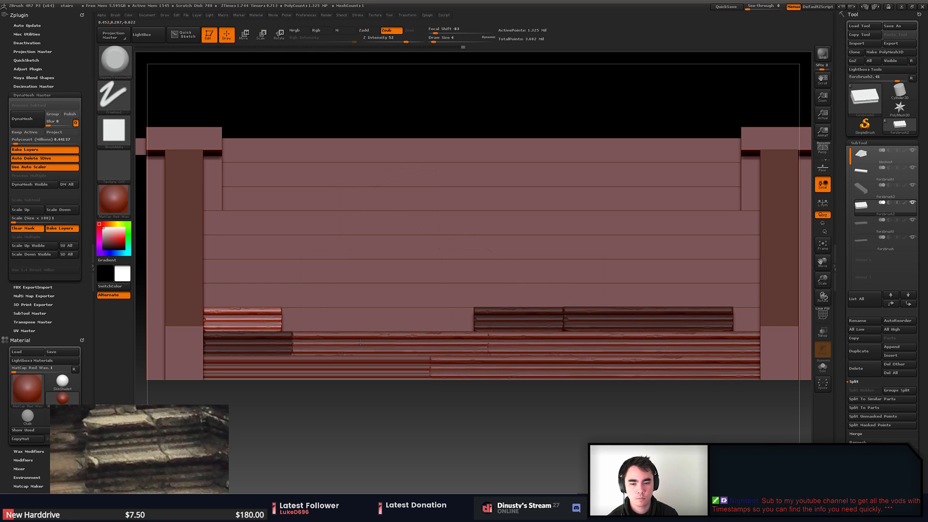
{"action": "key", "text": "ctrl"}
{"action": "left_click", "coordinate": [491, 108], "text": "ctrl"}
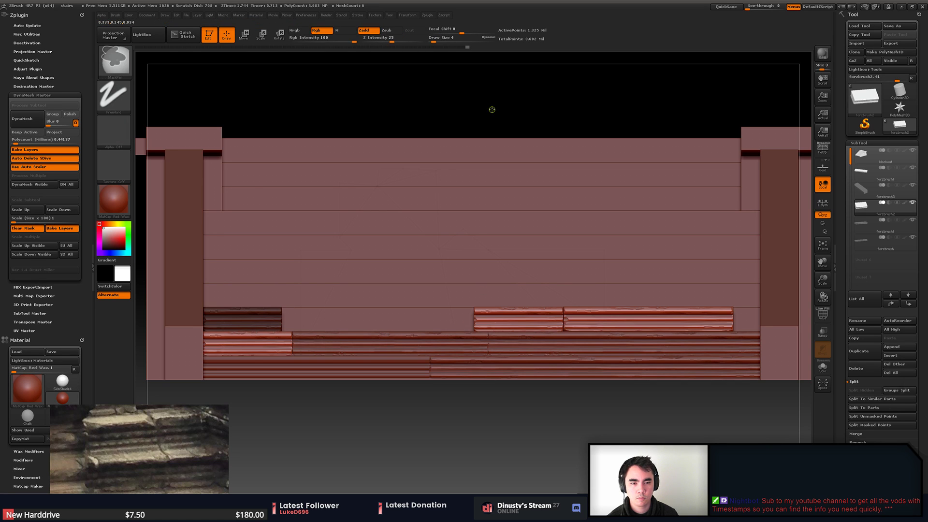
{"action": "key", "text": "ctrl+z"}
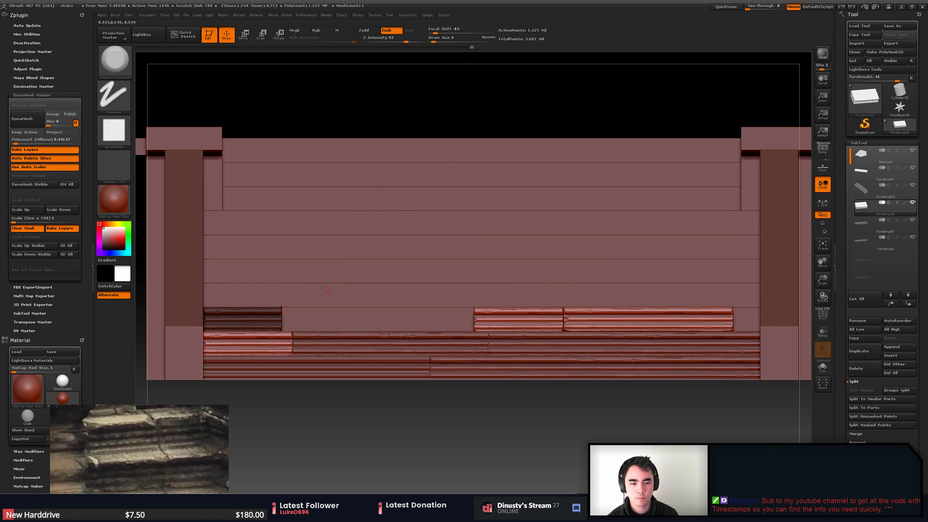
{"action": "key", "text": "ctrl"}
{"action": "left_click_drag", "start_coordinate": [322, 414], "coordinate": [135, 230], "text": "ctrl"}
{"action": "key", "text": "w"}
{"action": "mouse_move", "coordinate": [517, 324]}
{"action": "left_mouse_down"}
{"action": "mouse_move", "coordinate": [419, 323]}
{"action": "mouse_move", "coordinate": [384, 298]}
{"action": "mouse_move", "coordinate": [277, 321]}
{"action": "left_mouse_up"}
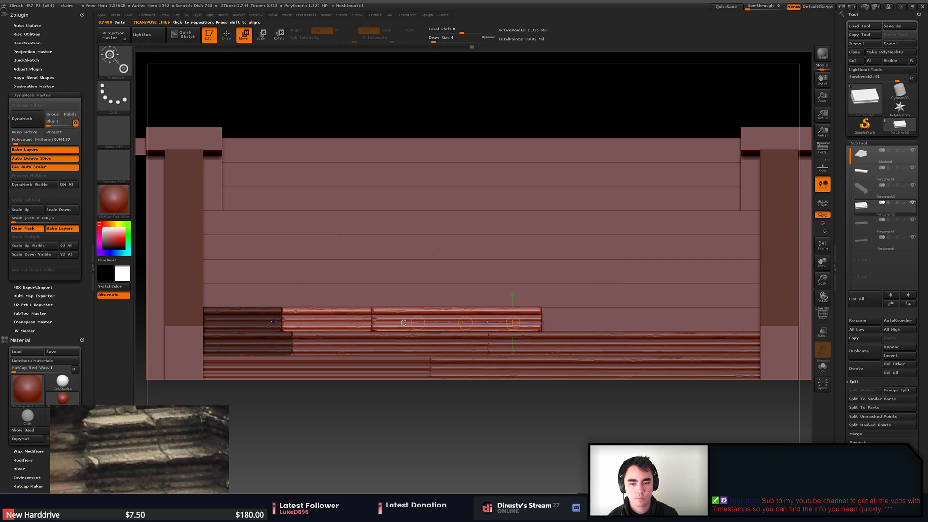
- Nudge the two unmasked upper-course pieces slightly left to tighten the joint with the masked end piece
{"action": "key", "text": "q"}
{"action": "mouse_move", "coordinate": [474, 421]}
{"action": "left_mouse_down"}
{"action": "mouse_move", "coordinate": [537, 448]}
{"action": "mouse_move", "coordinate": [520, 477]}
{"action": "mouse_move", "coordinate": [523, 432]}
{"action": "mouse_move", "coordinate": [487, 416]}
{"action": "mouse_move", "coordinate": [530, 413]}
{"action": "mouse_move", "coordinate": [571, 433]}
{"action": "left_mouse_up"}
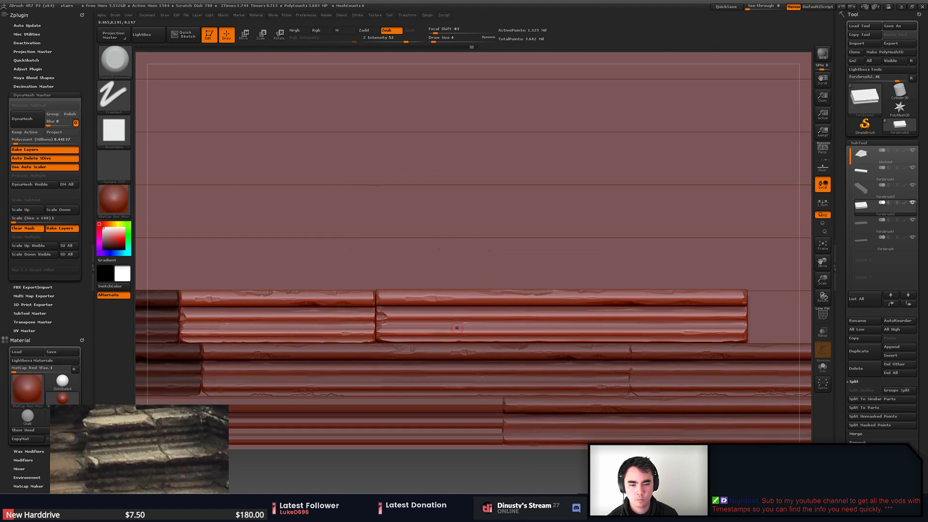
{"action": "key", "text": "w"}
{"action": "mouse_move", "coordinate": [586, 319]}
{"action": "left_mouse_down", "text": "shift"}
{"action": "mouse_move", "coordinate": [369, 316]}
{"action": "mouse_move", "coordinate": [379, 319]}
{"action": "left_mouse_up", "text": "shift"}
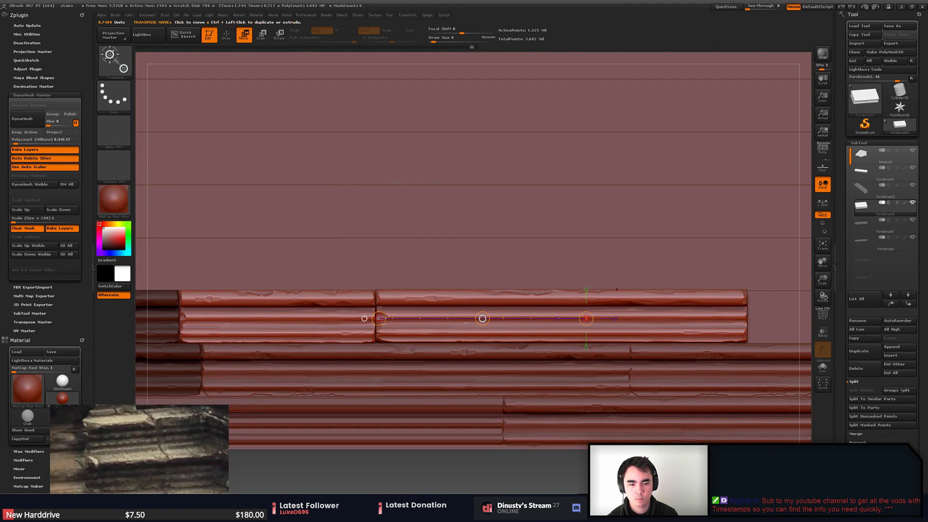
{"action": "left_click_drag", "start_coordinate": [483, 320], "coordinate": [482, 320]}
{"action": "key", "text": "q"}
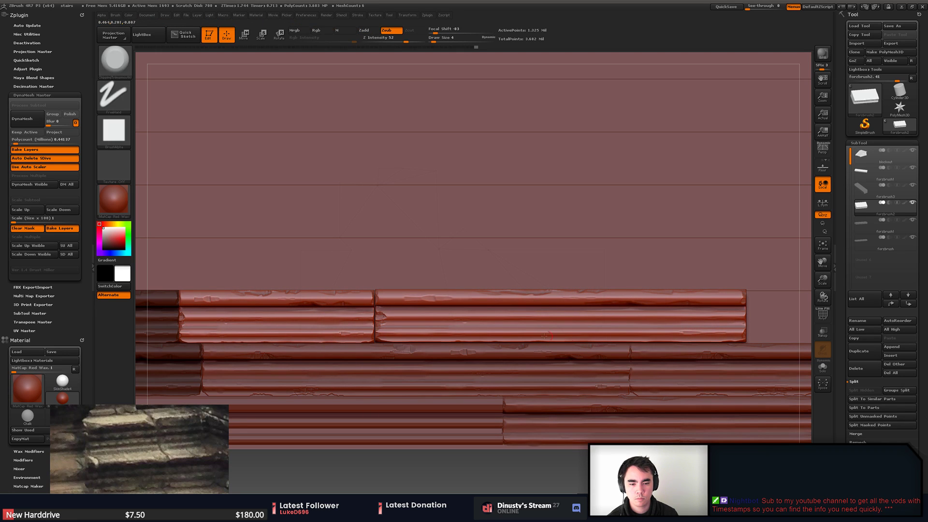
- Isolate the long upper-course moulding piece, nudge it slightly left towards its neighbour, and unhide the other pieces
{"action": "mouse_move", "coordinate": [786, 234]}
{"action": "left_mouse_down", "text": "ctrl+shift"}
{"action": "mouse_move", "coordinate": [714, 315]}
{"action": "mouse_move", "coordinate": [375, 402]}
{"action": "left_mouse_up", "text": "ctrl+shift"}
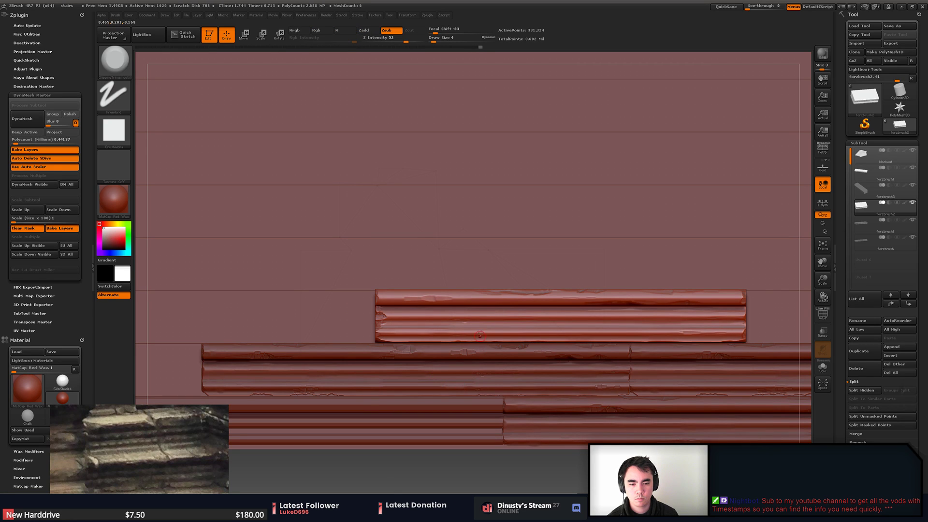
{"action": "left_click", "coordinate": [574, 313], "text": "ctrl+shift"}
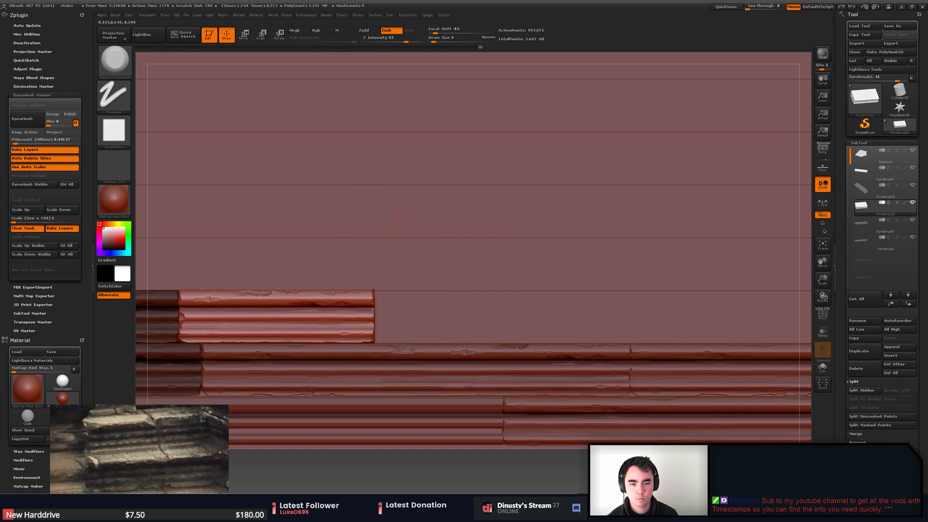
{"action": "mouse_move", "coordinate": [624, 459]}
{"action": "left_mouse_down"}
{"action": "mouse_move", "coordinate": [574, 429]}
{"action": "mouse_move", "coordinate": [518, 417]}
{"action": "left_mouse_up"}
{"action": "left_click", "coordinate": [543, 415], "text": "ctrl+shift"}
{"action": "key", "text": "ctrl+z"}
{"action": "key", "text": "ctrl+z"}
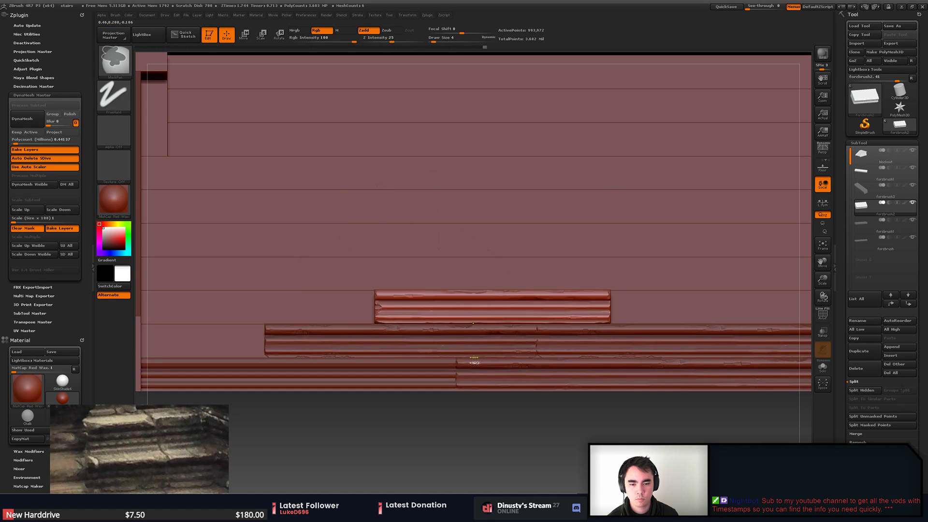
{"action": "key", "text": "w"}
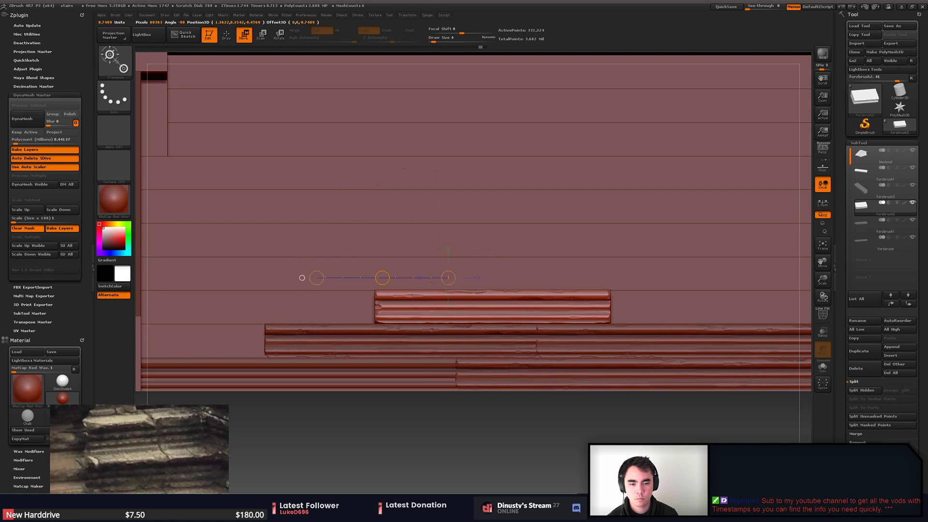
{"action": "left_click_drag", "start_coordinate": [350, 305], "coordinate": [481, 305]}
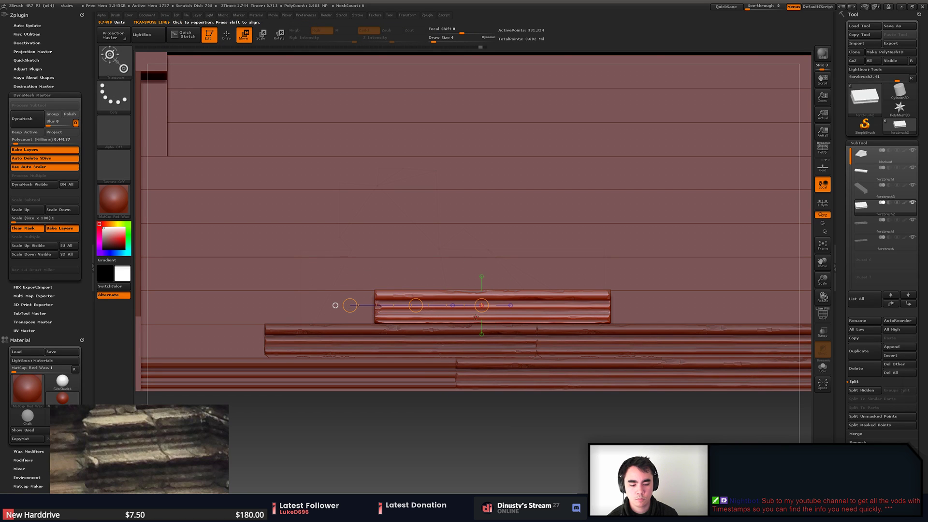
{"action": "left_click_drag", "start_coordinate": [476, 322], "coordinate": [430, 321], "text": "shift"}
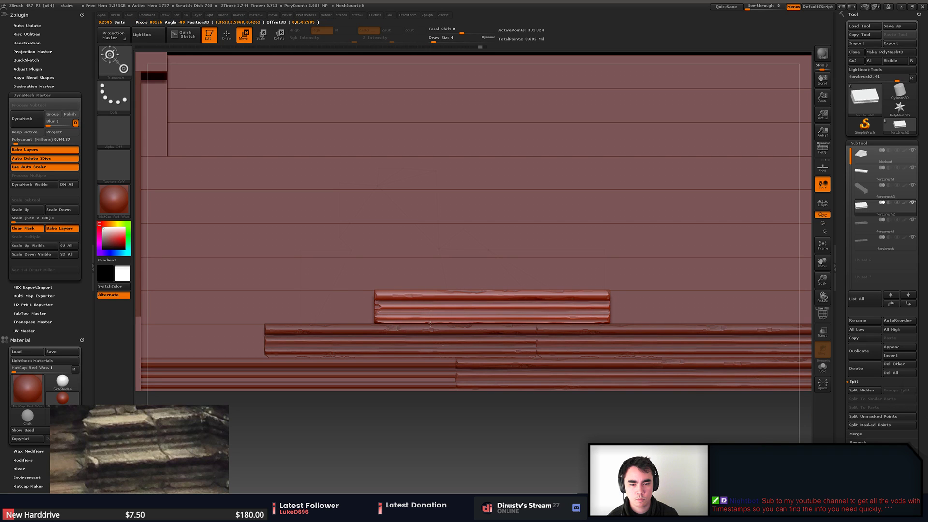
{"action": "key", "text": "q"}
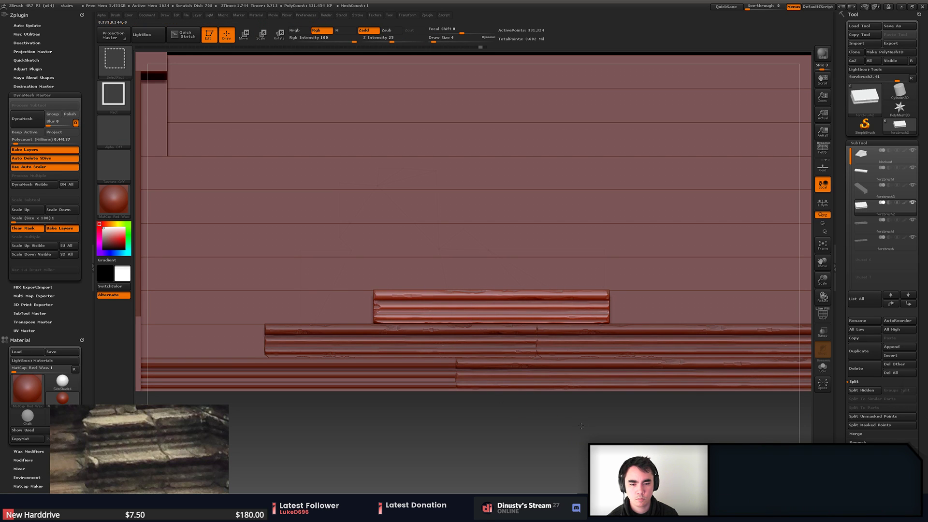
{"action": "left_click", "coordinate": [649, 435], "text": "ctrl+shift"}
{"action": "right_click_drag", "start_coordinate": [649, 436], "coordinate": [628, 387], "text": "ctrl"}
{"action": "right_click_drag", "start_coordinate": [628, 387], "coordinate": [542, 349]}
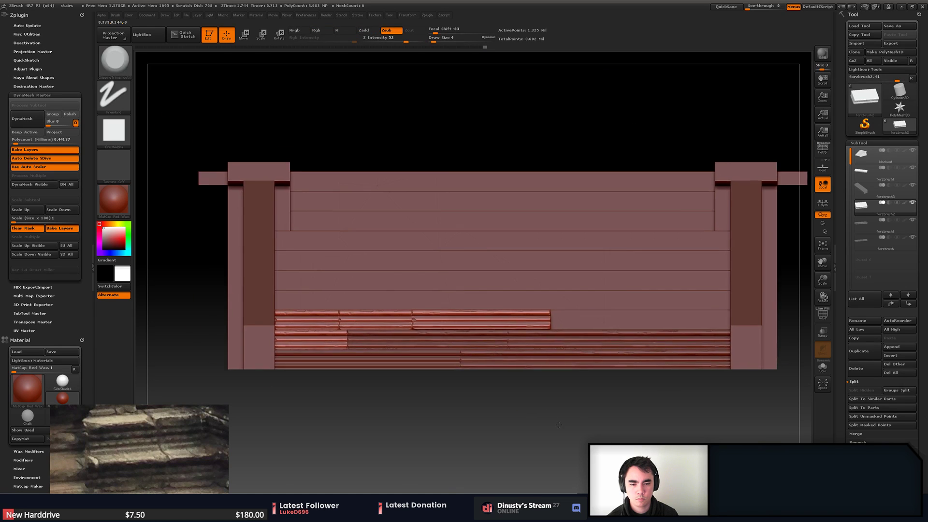
- Isolate the long upper-course piece again, shift it slightly right to refine the joint, and unhide the other pieces
{"action": "right_click_drag", "start_coordinate": [532, 309], "coordinate": [515, 356], "text": "ctrl"}
{"action": "left_click", "coordinate": [439, 300], "text": "ctrl+shift"}
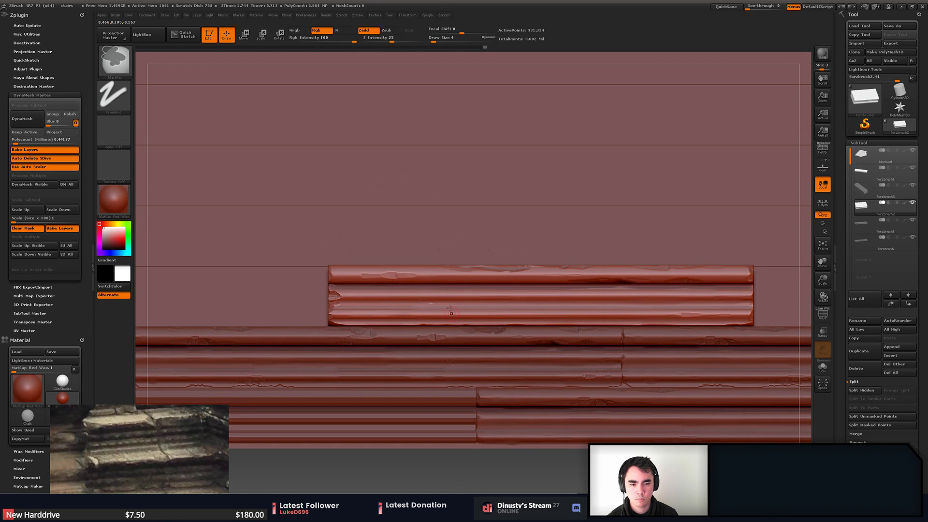
{"action": "key", "text": "w"}
{"action": "mouse_move", "coordinate": [450, 302]}
{"action": "left_mouse_down"}
{"action": "mouse_move", "coordinate": [512, 301]}
{"action": "mouse_move", "coordinate": [483, 300]}
{"action": "left_mouse_up"}
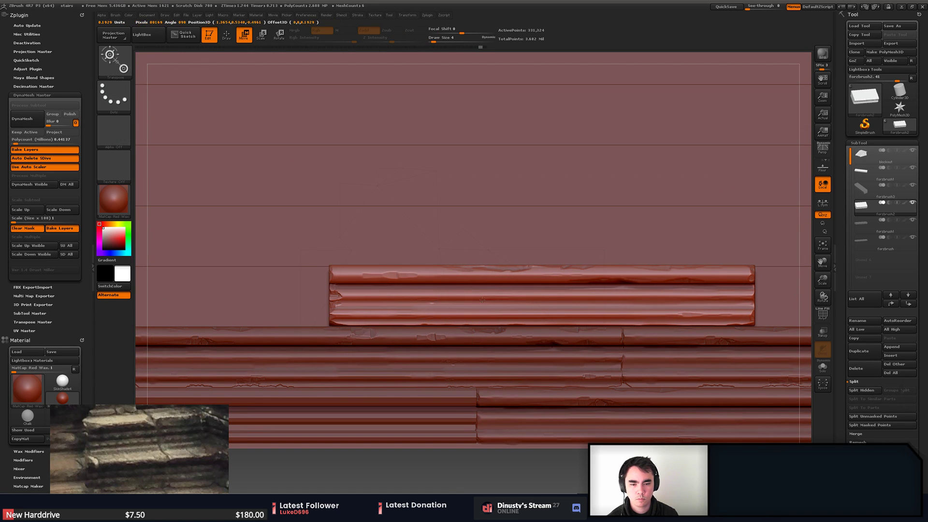
{"action": "key", "text": "q"}
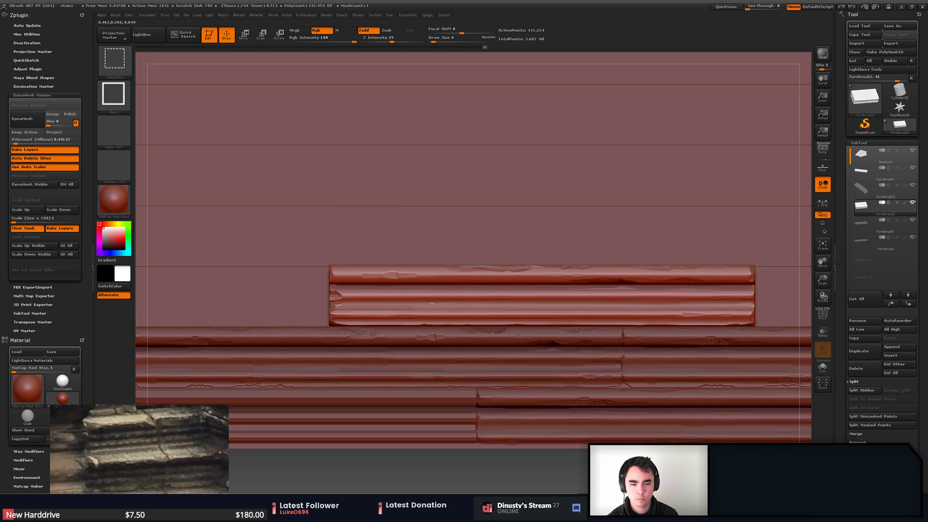
{"action": "left_click", "coordinate": [592, 404], "text": "ctrl+shift"}
{"action": "left_click_drag", "start_coordinate": [713, 442], "coordinate": [639, 417], "text": "alt"}
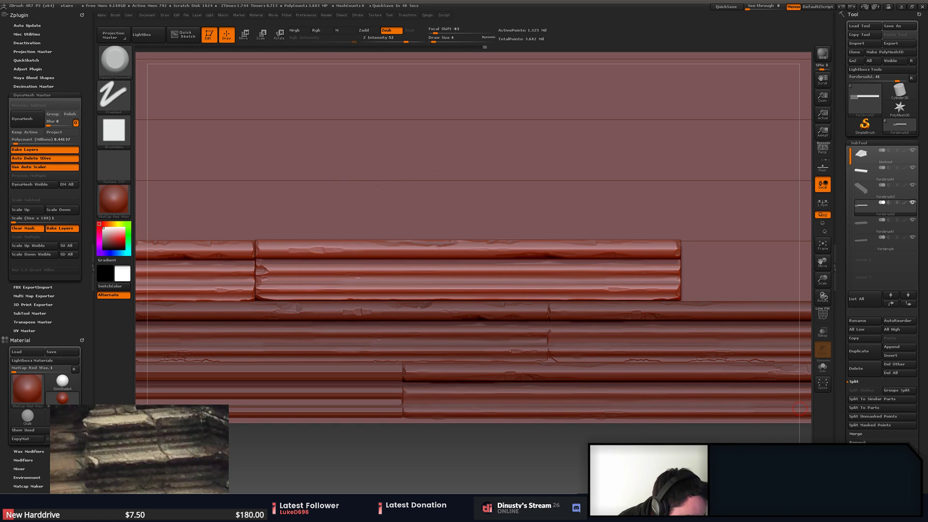
- Try to duplicate the upper course's moulding pieces with the Transpose line, masking the piece on the course below
{"action": "left_click_drag", "start_coordinate": [614, 430], "coordinate": [598, 411]}
{"action": "mouse_move", "coordinate": [597, 411]}
{"action": "left_mouse_down"}
{"action": "mouse_move", "coordinate": [580, 426]}
{"action": "mouse_move", "coordinate": [605, 405]}
{"action": "mouse_move", "coordinate": [590, 432]}
{"action": "mouse_move", "coordinate": [583, 426]}
{"action": "mouse_move", "coordinate": [630, 432]}
{"action": "mouse_move", "coordinate": [537, 426]}
{"action": "mouse_move", "coordinate": [536, 408]}
{"action": "mouse_move", "coordinate": [593, 408]}
{"action": "left_mouse_up"}
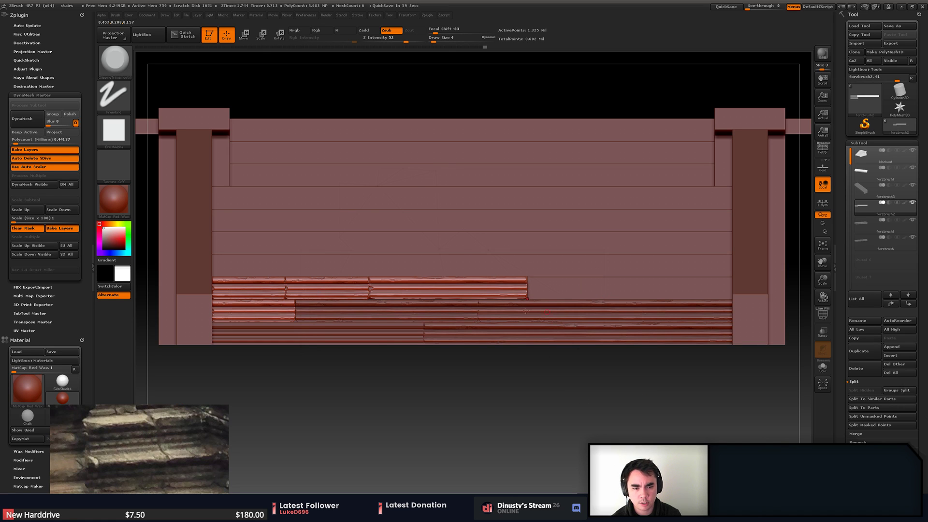
{"action": "key", "text": "w"}
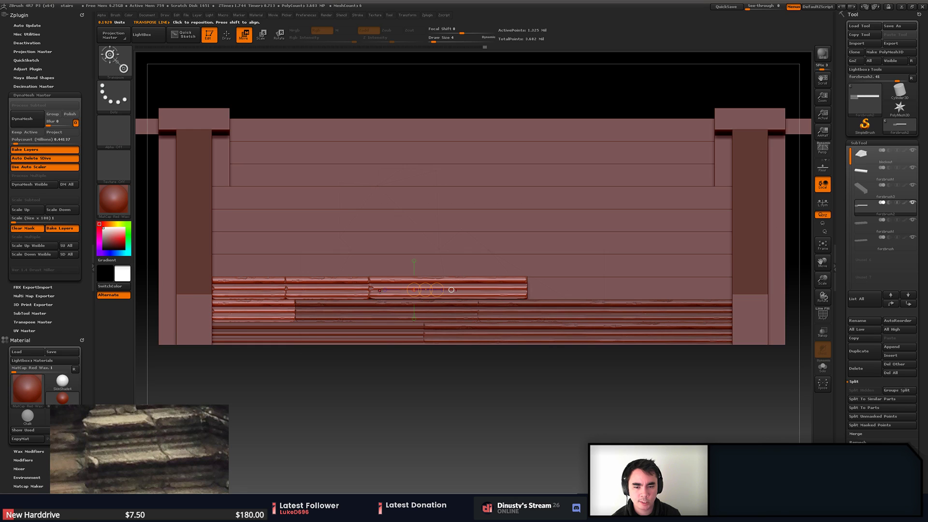
{"action": "left_click_drag", "start_coordinate": [193, 286], "coordinate": [485, 285]}
{"action": "left_click_drag", "start_coordinate": [210, 296], "coordinate": [525, 296], "text": "shift"}
{"action": "left_click_drag", "start_coordinate": [266, 305], "coordinate": [273, 279], "text": "ctrl"}
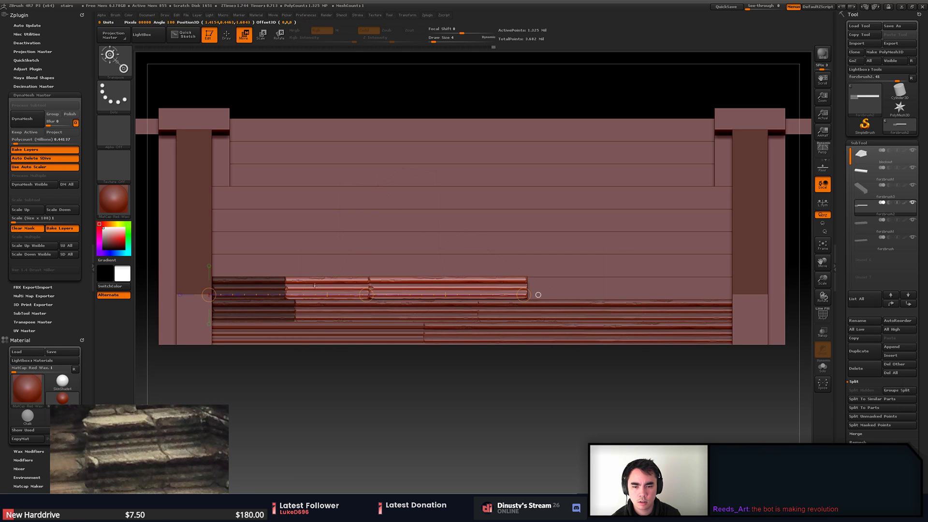
{"action": "left_click_drag", "start_coordinate": [451, 388], "coordinate": [499, 423], "text": "ctrl"}
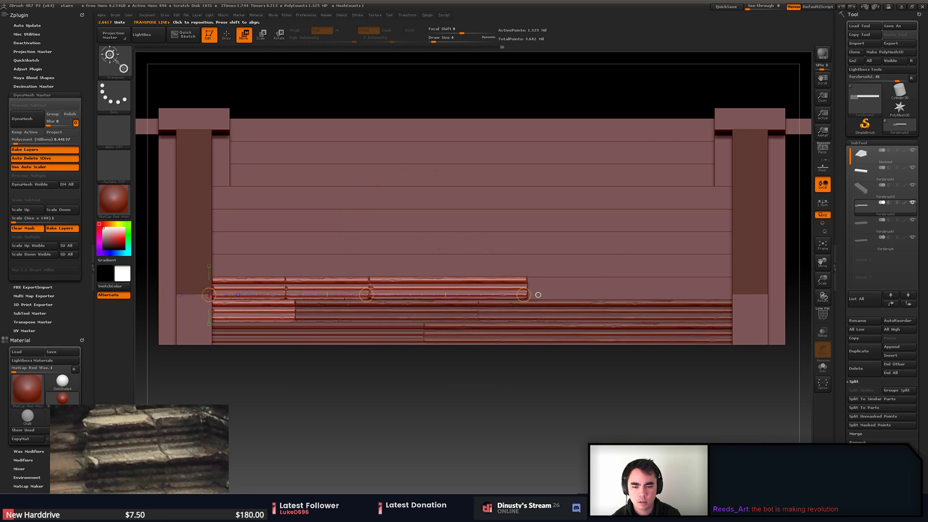
{"action": "left_click_drag", "start_coordinate": [173, 248], "coordinate": [532, 247], "text": "ctrl"}
{"action": "left_click_drag", "start_coordinate": [195, 265], "coordinate": [474, 276]}
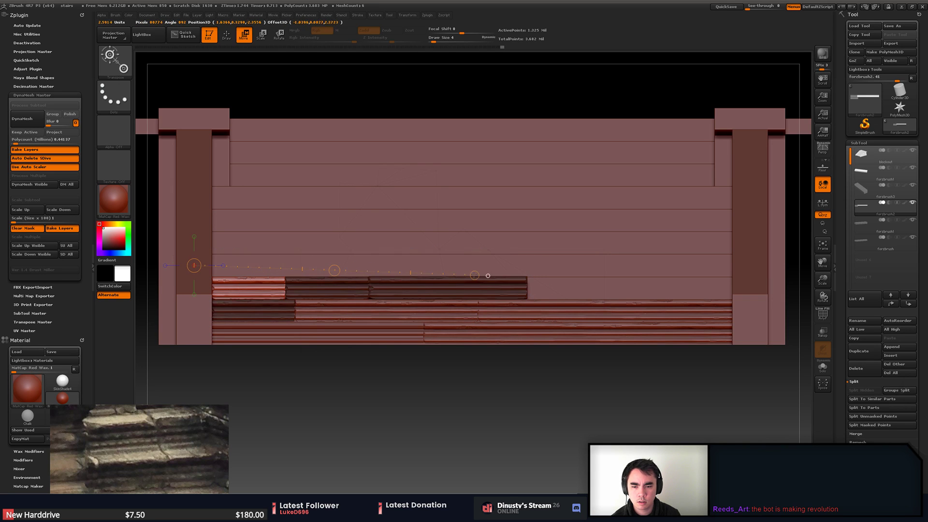
{"action": "key", "text": "q"}
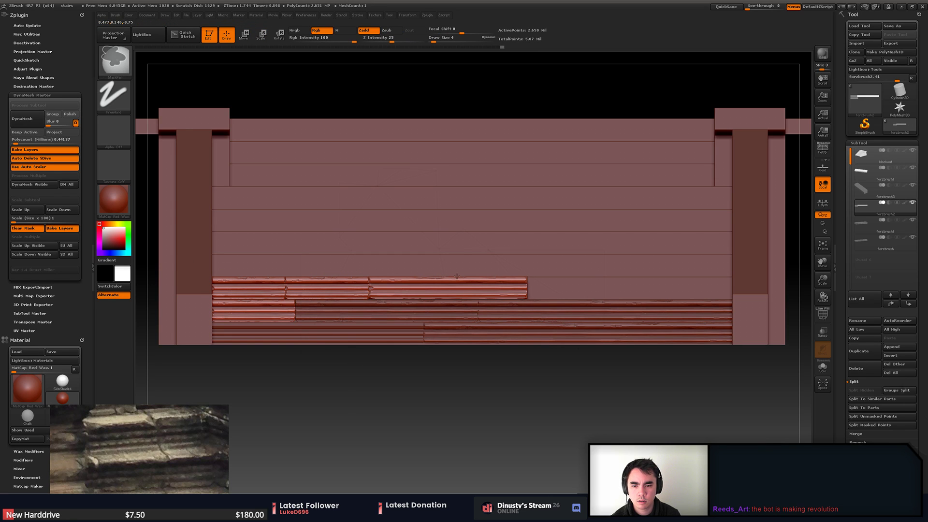
- Isolate the three-piece upper course, unhide all moulding pieces, and examine the stairs from an angle and from the front
{"action": "mouse_move", "coordinate": [156, 241]}
{"action": "left_mouse_down", "text": "ctrl+shift"}
{"action": "mouse_move", "coordinate": [589, 276]}
{"action": "mouse_move", "coordinate": [601, 301]}
{"action": "left_mouse_up", "text": "ctrl+shift"}
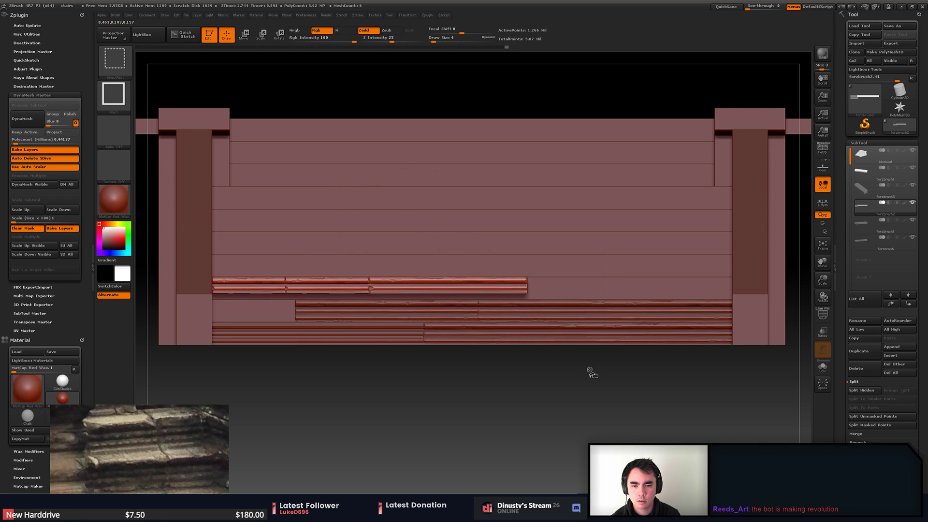
{"action": "left_click", "coordinate": [565, 339], "text": "ctrl+shift"}
{"action": "left_click_drag", "start_coordinate": [171, 234], "coordinate": [574, 299], "text": "ctrl+shift"}
{"action": "mouse_move", "coordinate": [526, 393]}
{"action": "left_mouse_down"}
{"action": "mouse_move", "coordinate": [542, 405]}
{"action": "mouse_move", "coordinate": [523, 371]}
{"action": "mouse_move", "coordinate": [523, 400]}
{"action": "left_mouse_up"}
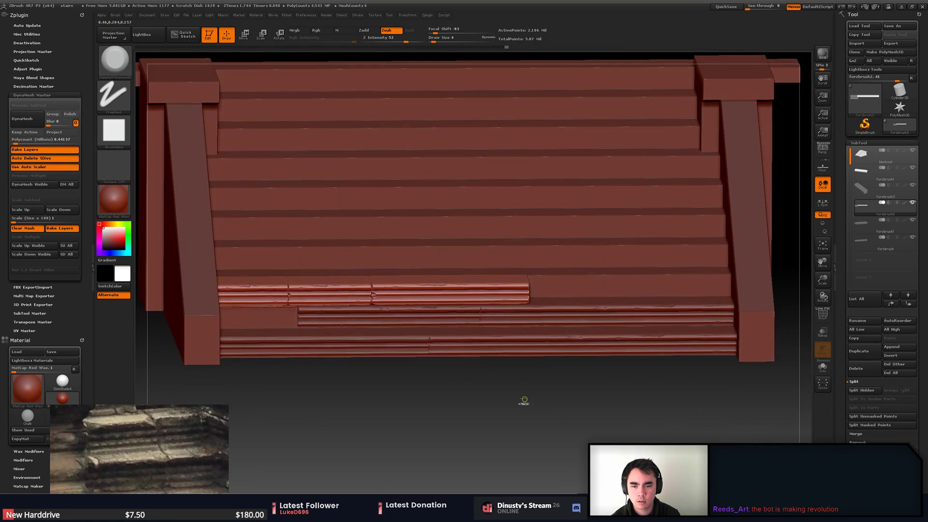
{"action": "left_click", "coordinate": [478, 393], "text": "ctrl+shift"}
{"action": "left_click_drag", "start_coordinate": [400, 393], "coordinate": [437, 394]}
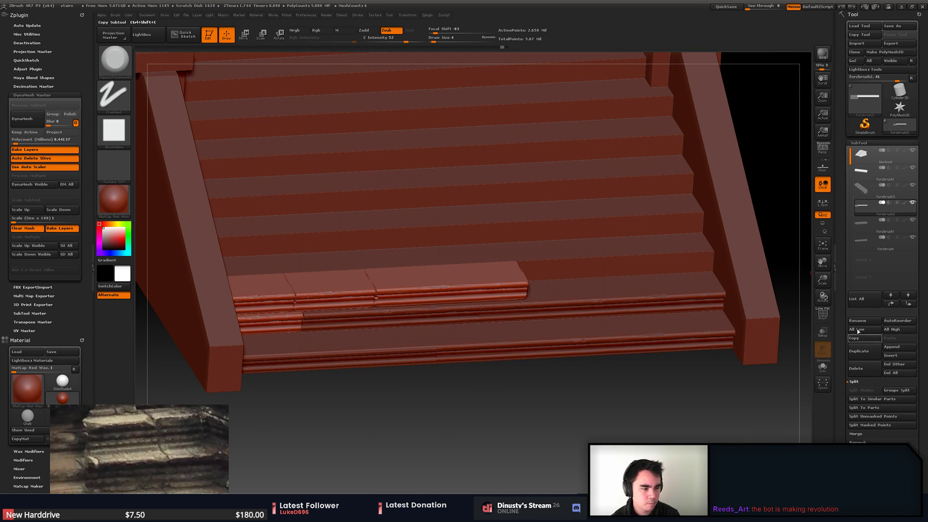
{"action": "left_click_drag", "start_coordinate": [760, 307], "coordinate": [662, 389], "text": "shift"}
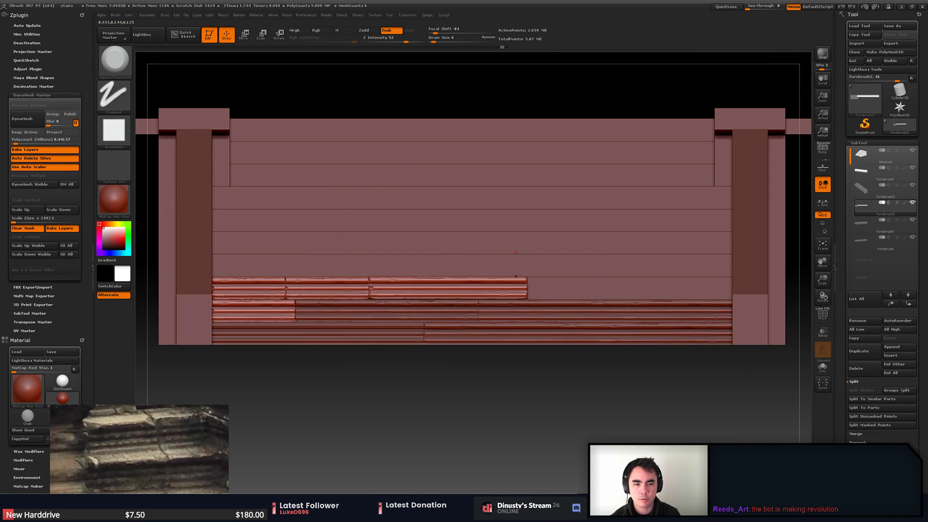
{"action": "left_click_drag", "start_coordinate": [542, 354], "coordinate": [537, 375], "text": "alt"}
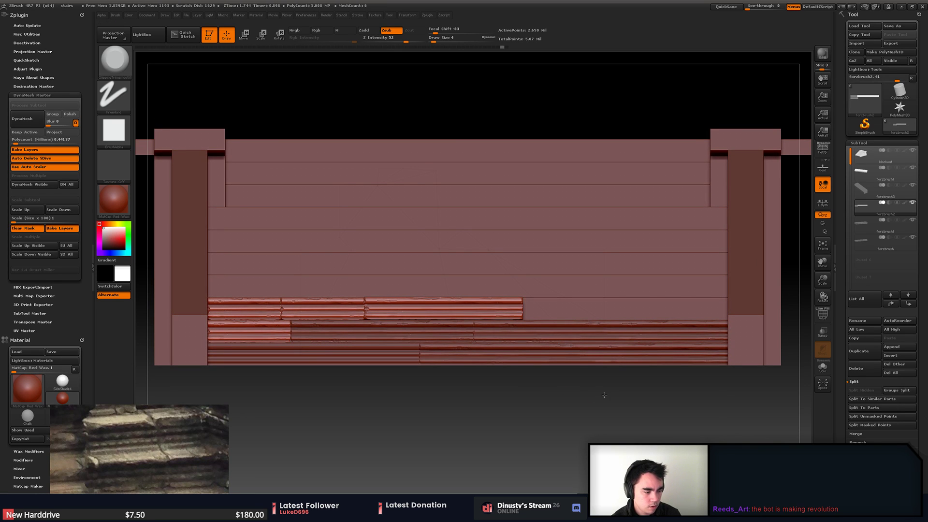
{"action": "left_click_drag", "start_coordinate": [616, 396], "coordinate": [797, 320]}
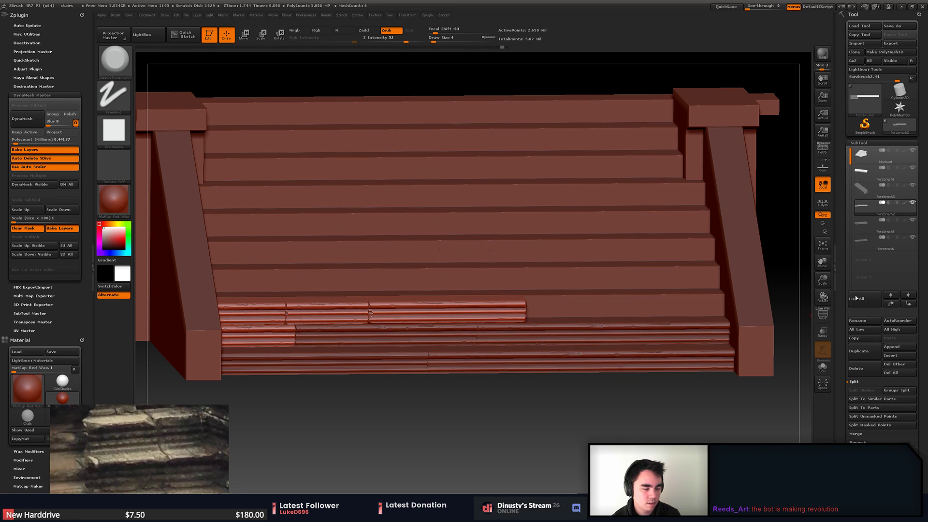
{"action": "left_click", "coordinate": [856, 143]}
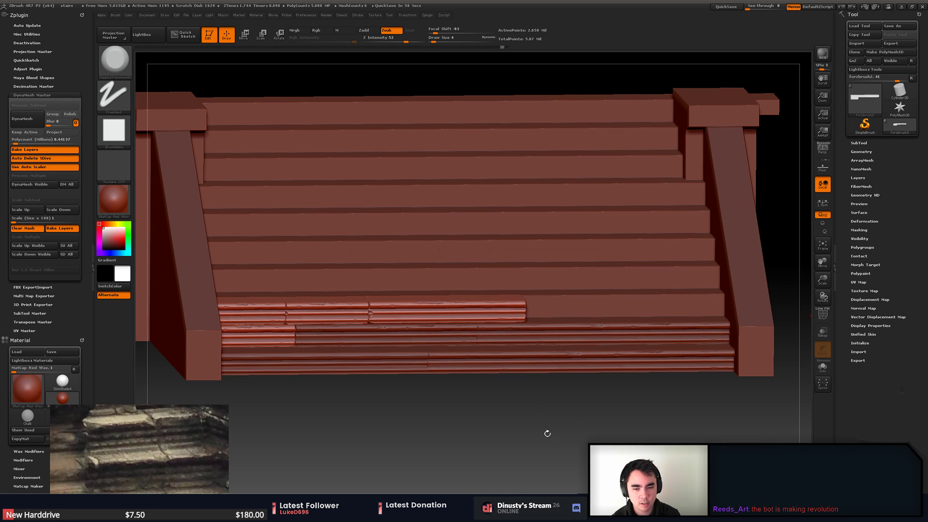
{"action": "left_click_drag", "start_coordinate": [548, 433], "coordinate": [564, 436], "text": "shift"}
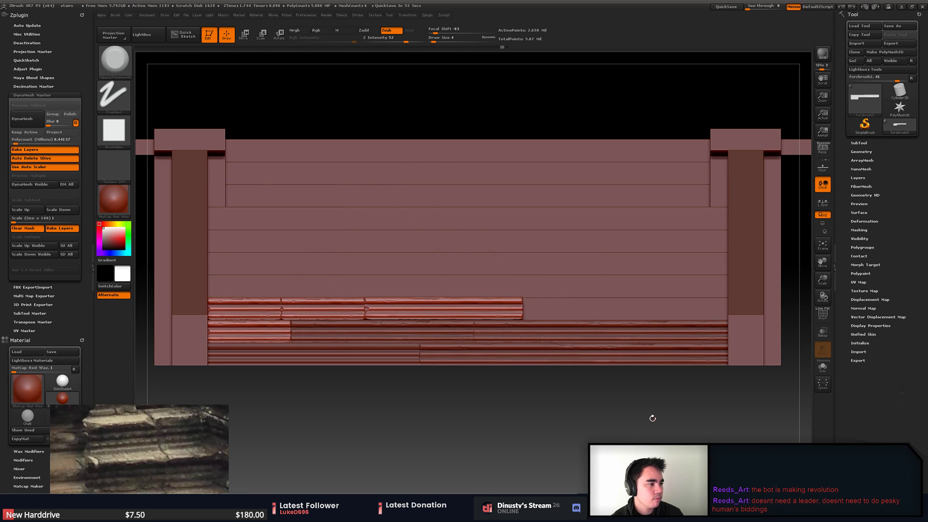
- Try to split the active moulding subtool by polygroups with Groups Split
{"action": "key", "text": "w"}
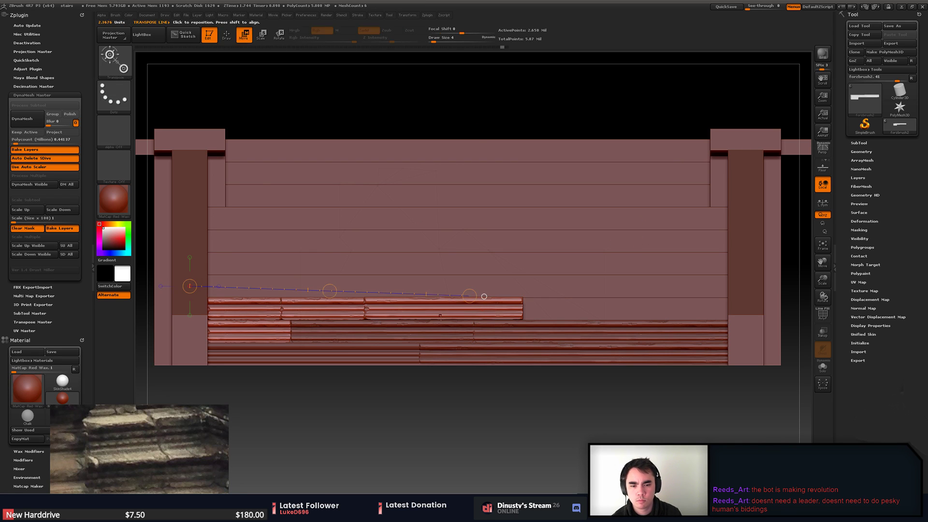
{"action": "mouse_move", "coordinate": [426, 309]}
{"action": "left_mouse_down"}
{"action": "mouse_move", "coordinate": [545, 300]}
{"action": "mouse_move", "coordinate": [581, 310]}
{"action": "left_mouse_up"}
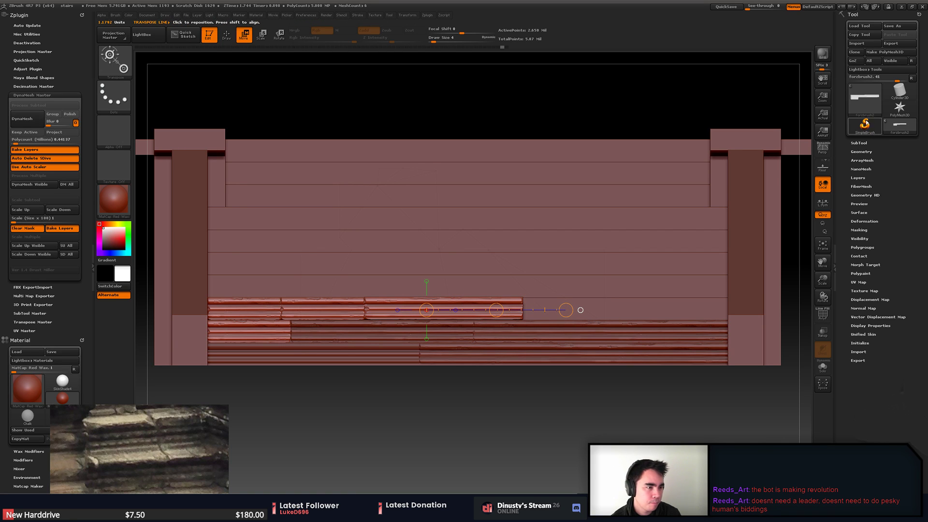
{"action": "left_click", "coordinate": [863, 143]}
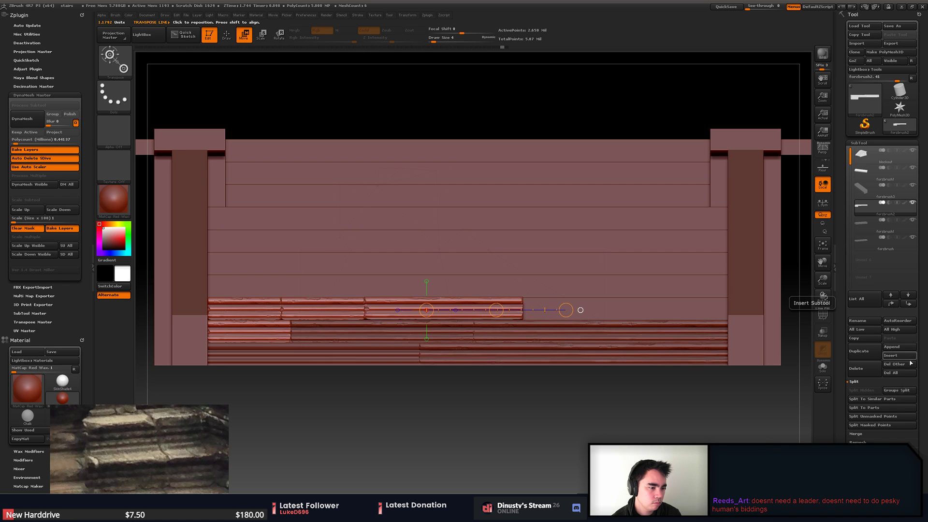
{"action": "left_click", "coordinate": [897, 391]}
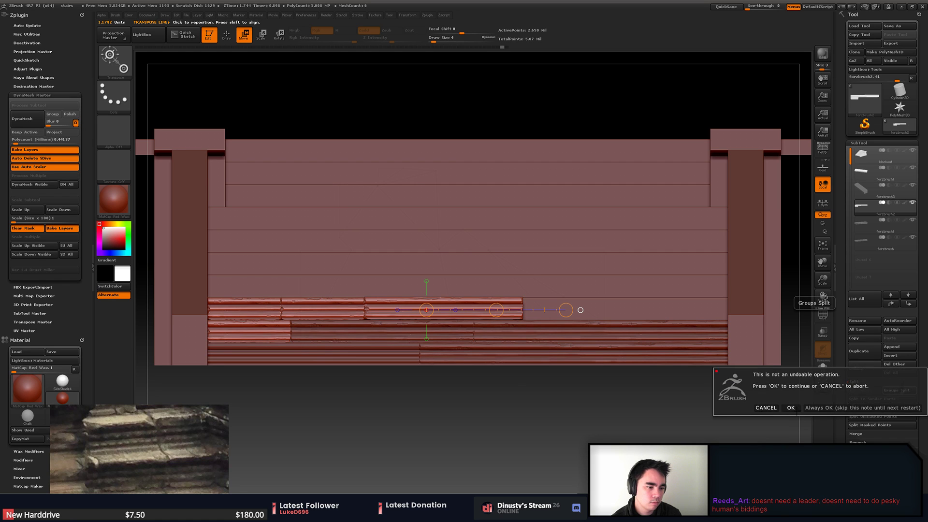
{"action": "left_click", "coordinate": [793, 408]}
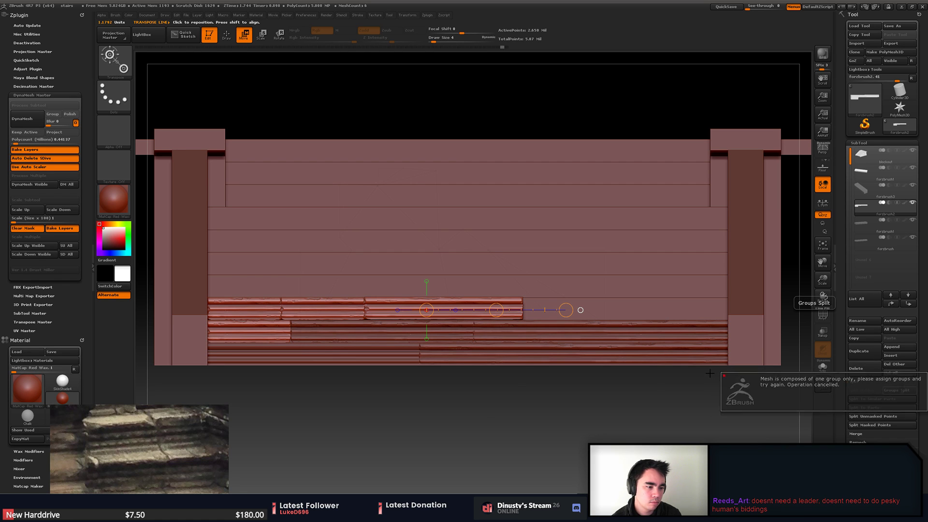
- Split the active moulding subtool into separate subtools with Split To Parts
{"action": "key", "text": "q"}
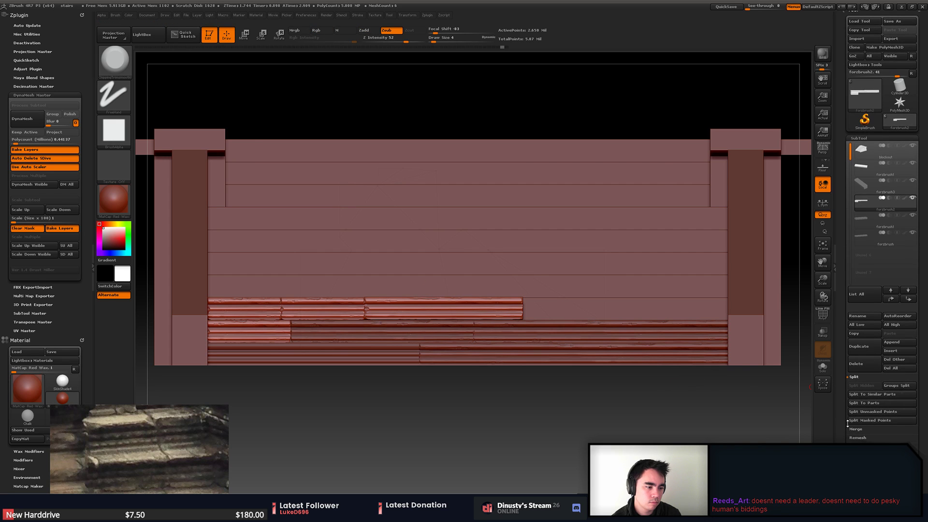
{"action": "scroll", "coordinate": [856, 426], "scroll_direction": "down", "scroll_amount": 1}
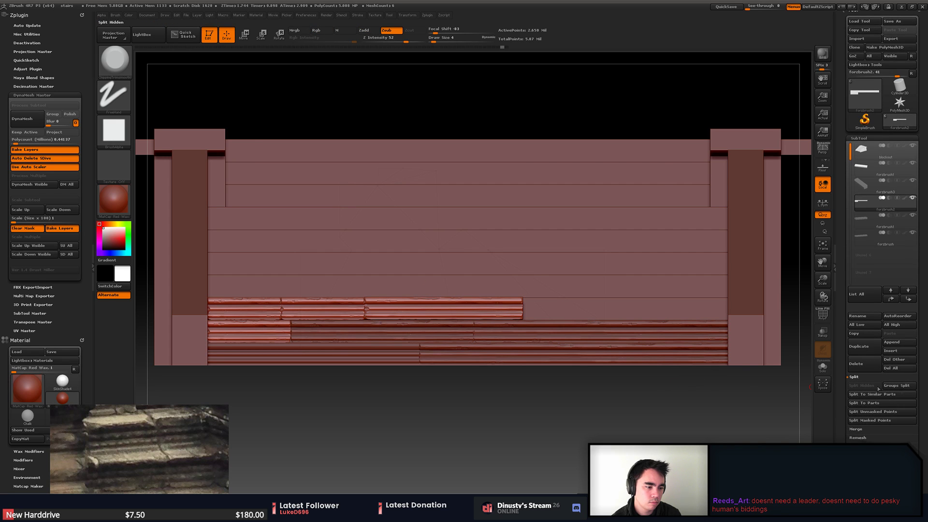
{"action": "left_click", "coordinate": [905, 403]}
{"action": "left_click", "coordinate": [791, 421]}
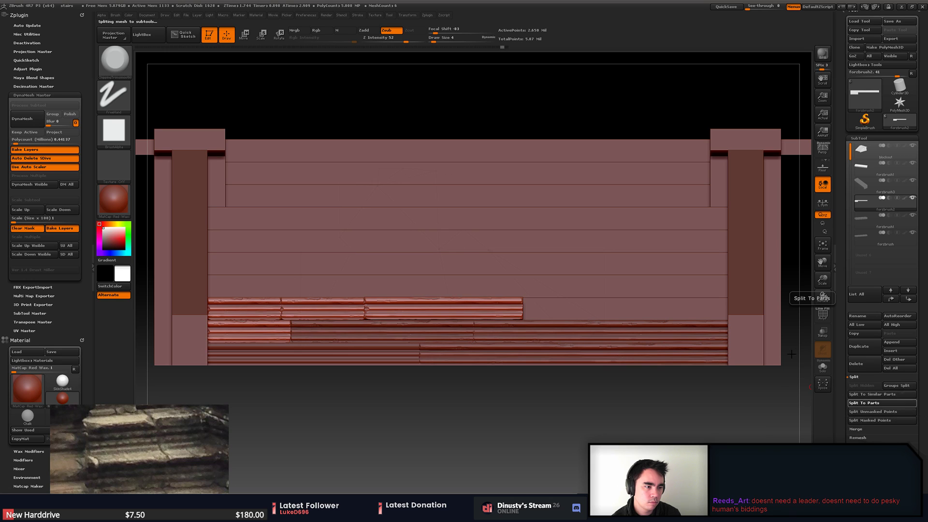
- Select the long piece of the third course and duplicate it with the Transpose line directly beside itself, towards the bare end of the step
{"action": "left_click", "coordinate": [474, 304], "text": "alt"}
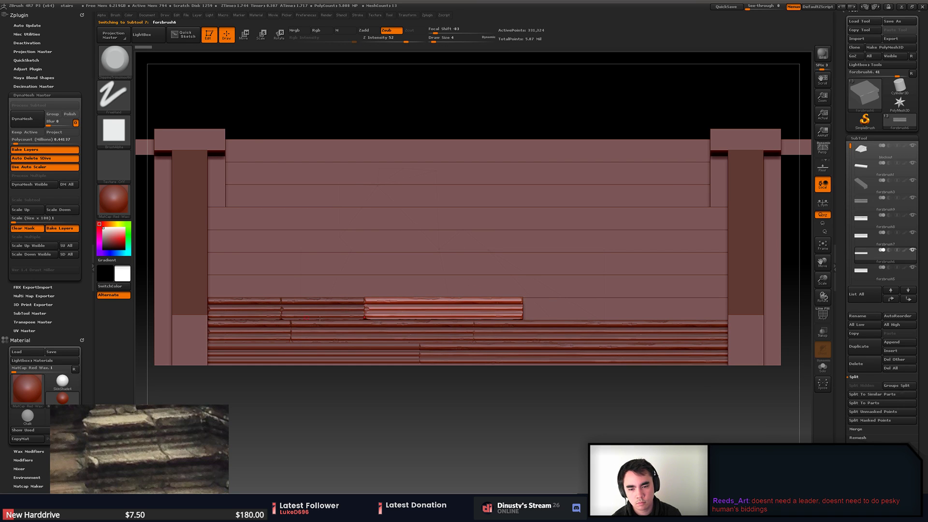
{"action": "key", "text": "w"}
{"action": "left_click_drag", "start_coordinate": [366, 310], "coordinate": [541, 309]}
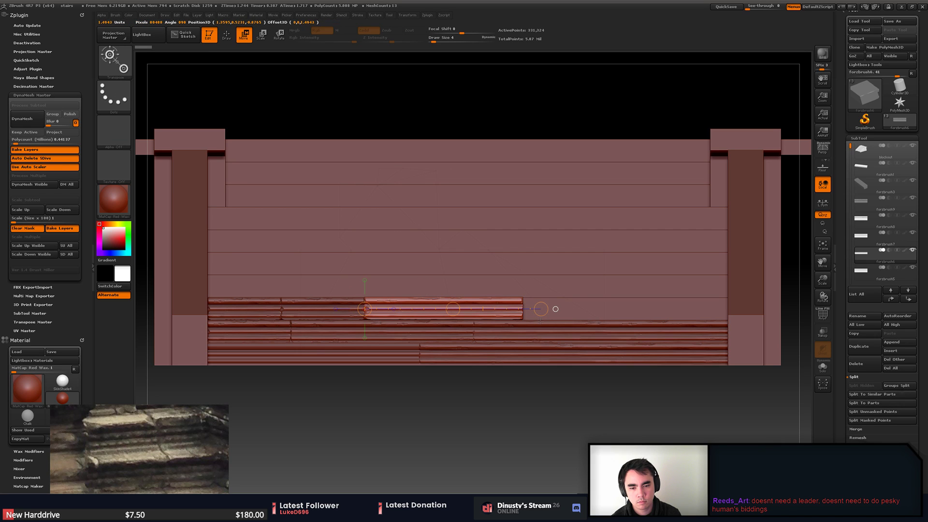
{"action": "left_click_drag", "start_coordinate": [333, 298], "coordinate": [330, 268]}
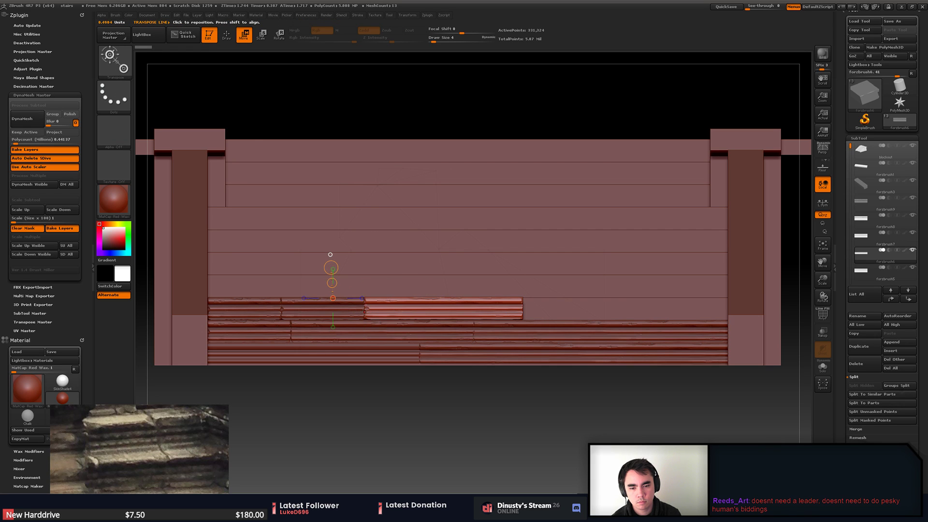
{"action": "mouse_move", "coordinate": [364, 312]}
{"action": "left_mouse_down", "text": "shift"}
{"action": "mouse_move", "coordinate": [602, 316]}
{"action": "mouse_move", "coordinate": [565, 313]}
{"action": "left_mouse_up", "text": "shift"}
{"action": "key", "text": "ctrl+z"}
{"action": "left_click_drag", "start_coordinate": [466, 310], "coordinate": [616, 313], "text": "ctrl"}
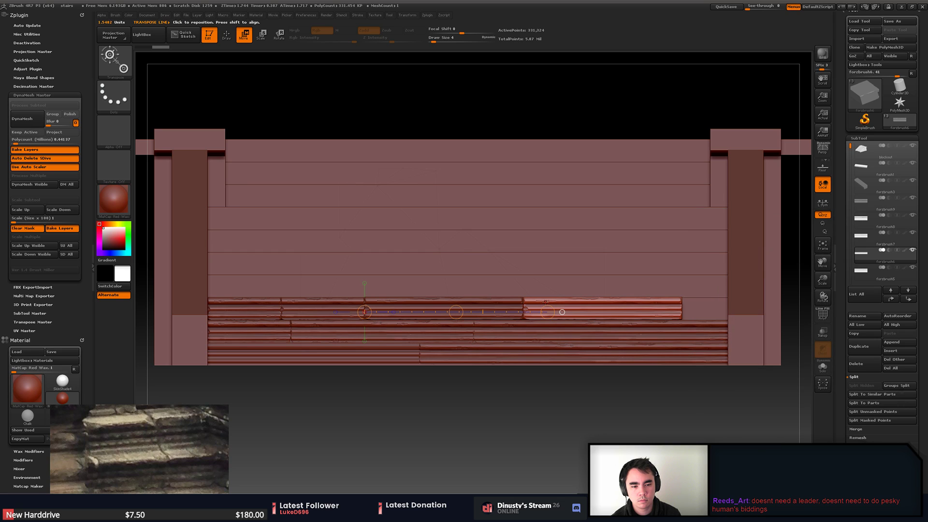
- Stretch the duplicated piece along the third course until it reaches the stair's side wall
{"action": "left_click_drag", "start_coordinate": [456, 314], "coordinate": [455, 314]}
{"action": "mouse_move", "coordinate": [548, 312]}
{"action": "left_mouse_down"}
{"action": "mouse_move", "coordinate": [574, 314]}
{"action": "mouse_move", "coordinate": [550, 299]}
{"action": "mouse_move", "coordinate": [740, 308]}
{"action": "left_mouse_up"}
{"action": "key", "text": "ctrl+z"}
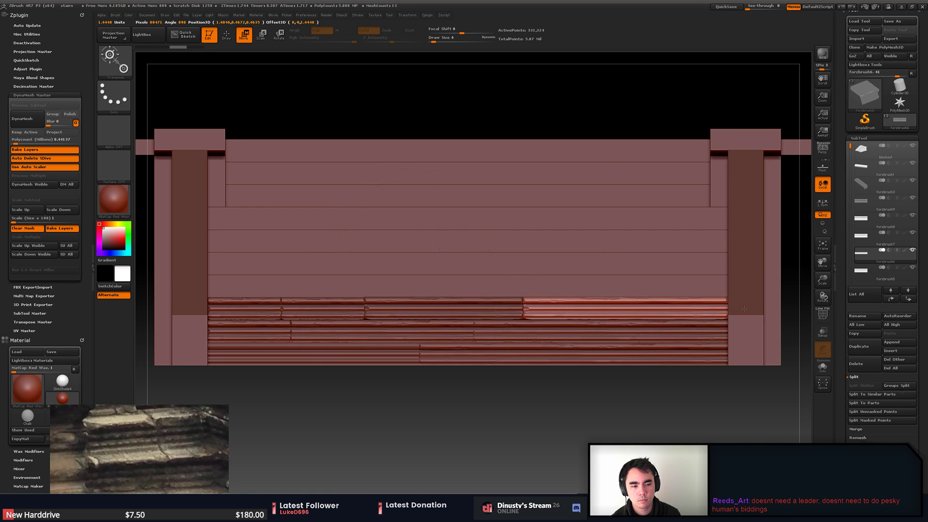
{"action": "key", "text": "q"}
{"action": "mouse_move", "coordinate": [707, 394]}
{"action": "left_mouse_down"}
{"action": "mouse_move", "coordinate": [687, 417]}
{"action": "mouse_move", "coordinate": [694, 395]}
{"action": "mouse_move", "coordinate": [670, 435]}
{"action": "left_mouse_up"}
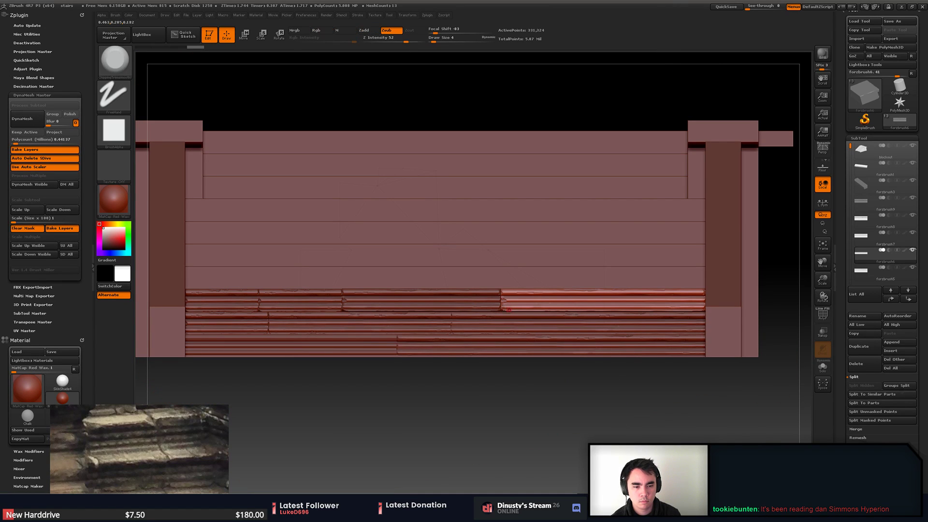
- Try to move the original long piece of the third course upwards with the Transpose line, and undo it
{"action": "left_click", "coordinate": [481, 300], "text": "alt"}
{"action": "left_click_drag", "start_coordinate": [613, 392], "coordinate": [617, 410], "text": "ctrl"}
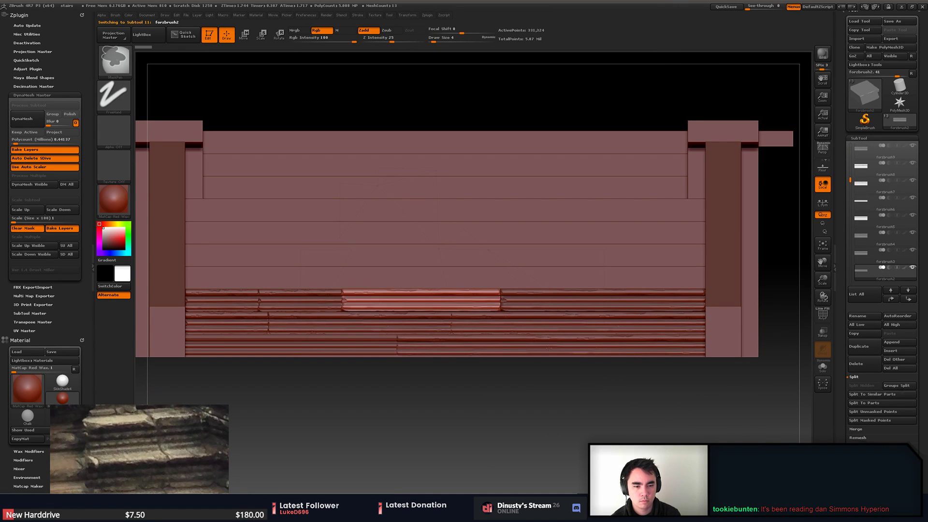
{"action": "left_click", "coordinate": [542, 303], "text": "alt"}
{"action": "left_click", "coordinate": [402, 307], "text": "alt"}
{"action": "key", "text": "w"}
{"action": "left_click_drag", "start_coordinate": [414, 304], "coordinate": [446, 242]}
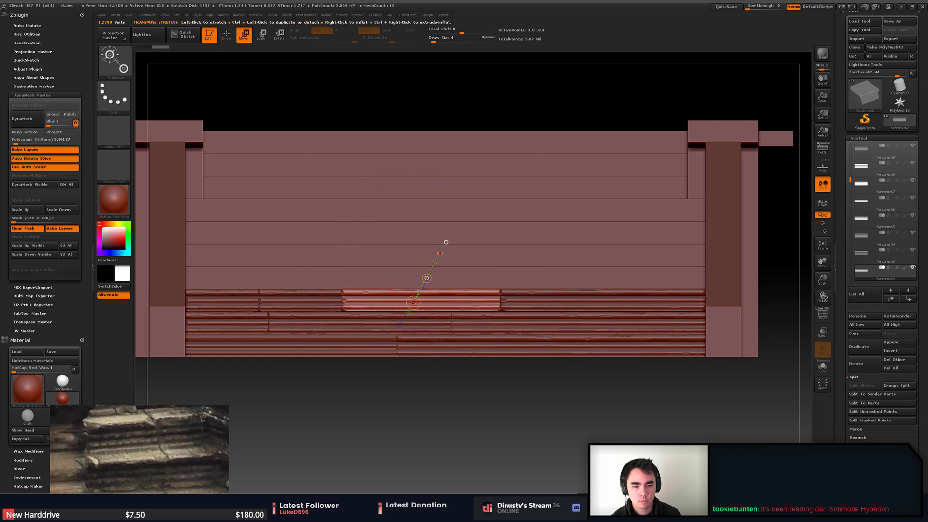
{"action": "mouse_move", "coordinate": [433, 274]}
{"action": "left_mouse_down"}
{"action": "mouse_move", "coordinate": [449, 266]}
{"action": "mouse_move", "coordinate": [436, 211]}
{"action": "left_mouse_up"}
{"action": "key", "text": "ctrl+z"}
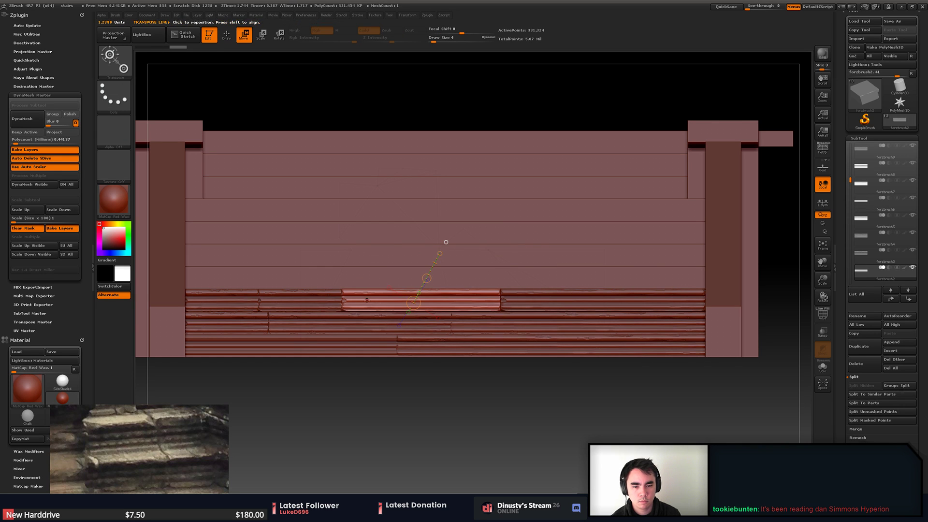
- Select the third course's pieces one after another to check their places in the subtool list
{"action": "key", "text": "q"}
{"action": "left_click", "coordinate": [286, 300], "text": "alt"}
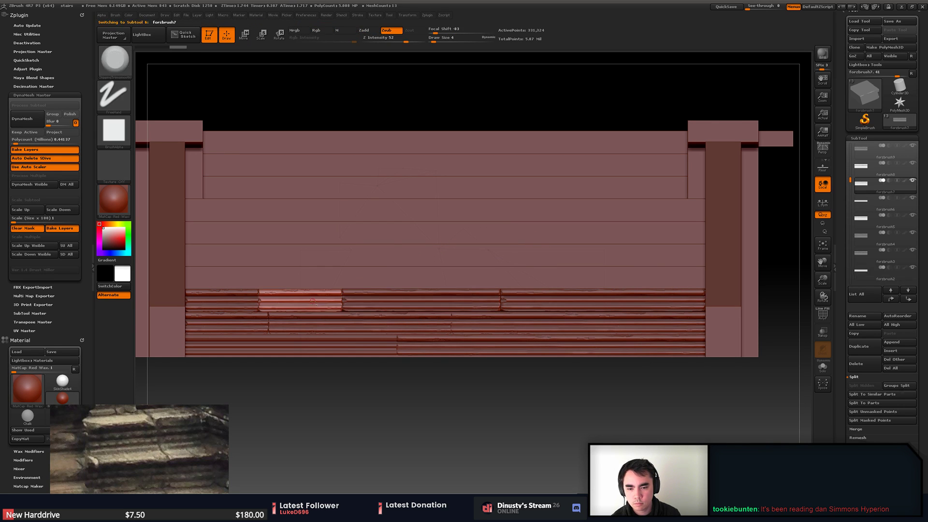
{"action": "left_click", "coordinate": [336, 305], "text": "alt"}
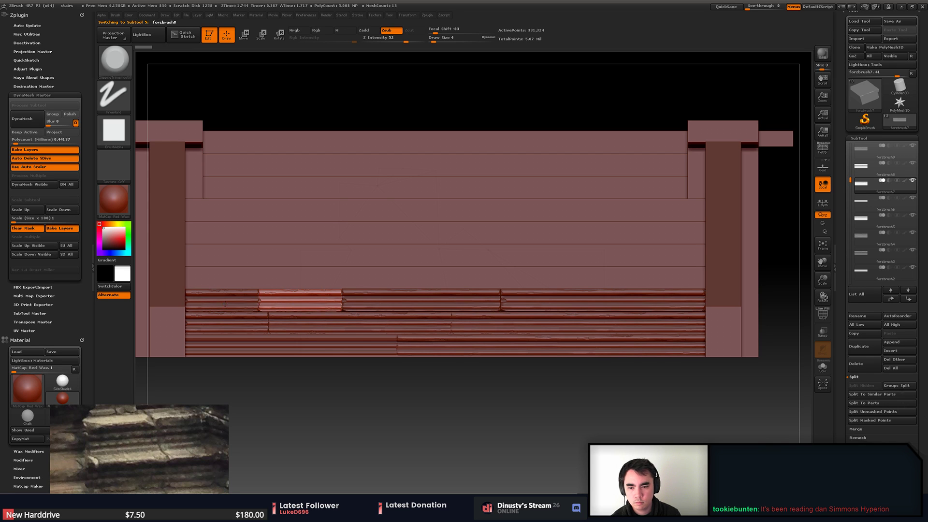
{"action": "left_click", "coordinate": [408, 309], "text": "alt"}
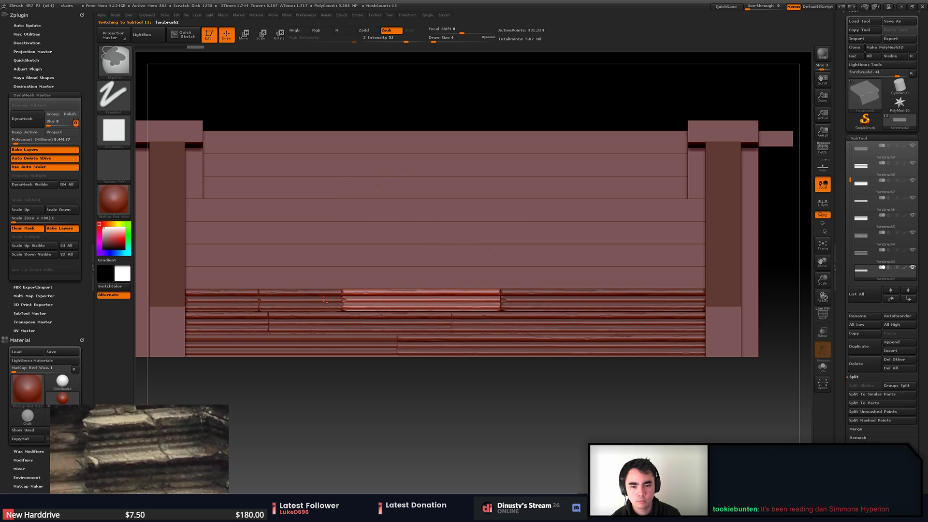
{"action": "left_click", "coordinate": [253, 299], "text": "alt"}
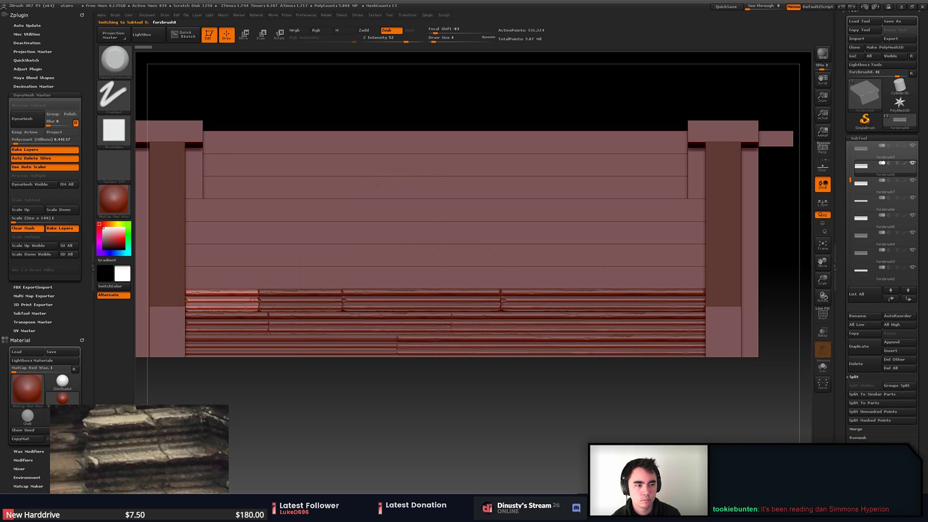
{"action": "left_click", "coordinate": [305, 303], "text": "alt"}
- Select the original long piece and move its subtool up the list next to the course's short pieces
{"action": "left_click", "coordinate": [418, 302], "text": "alt"}
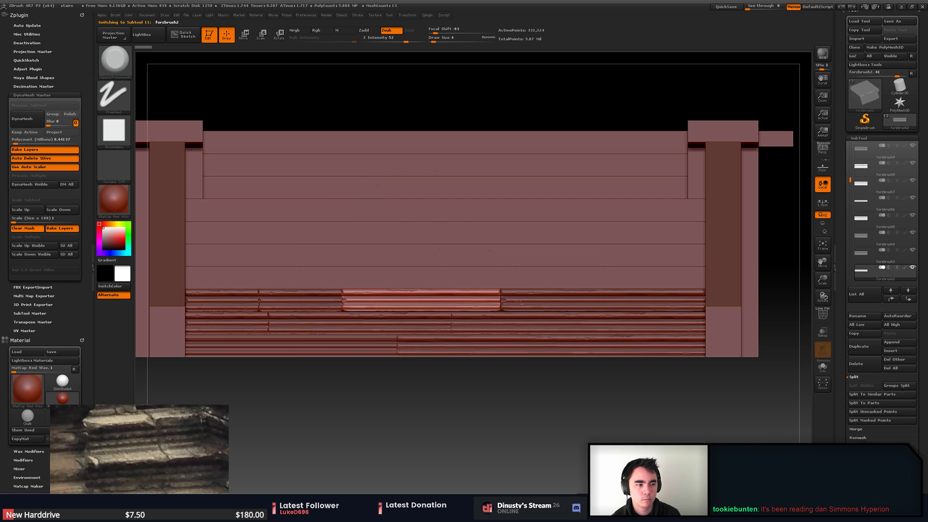
{"action": "left_click", "coordinate": [892, 300]}
{"action": "left_click", "coordinate": [892, 299]}
{"action": "left_click", "coordinate": [892, 300]}
{"action": "left_click", "coordinate": [892, 300]}
{"action": "left_click", "coordinate": [892, 299]}
{"action": "left_click", "coordinate": [892, 300]}
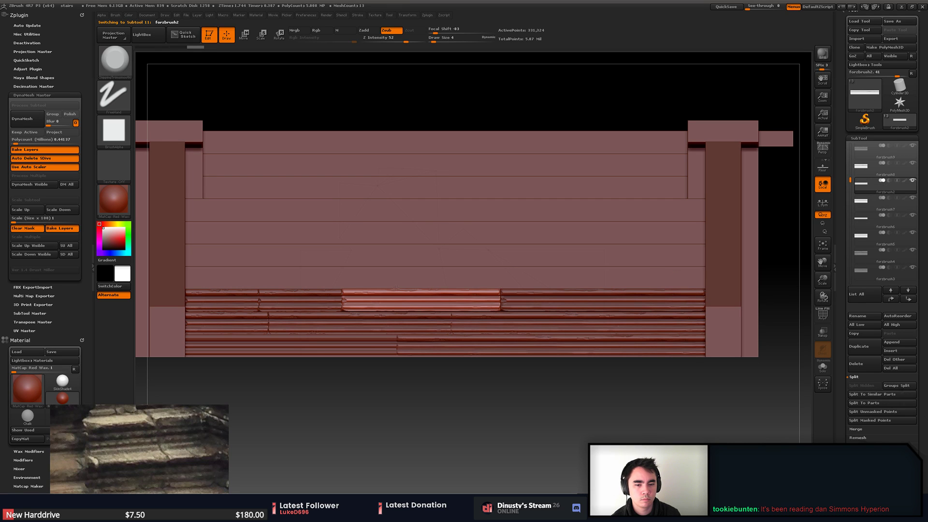
- Select each piece of the third course in turn to verify the new subtool order
{"action": "left_click", "coordinate": [255, 297], "text": "alt"}
{"action": "left_click", "coordinate": [301, 299], "text": "alt"}
{"action": "left_click", "coordinate": [401, 300], "text": "alt"}
{"action": "left_click", "coordinate": [564, 300], "text": "alt"}
{"action": "left_click", "coordinate": [420, 300], "text": "alt"}
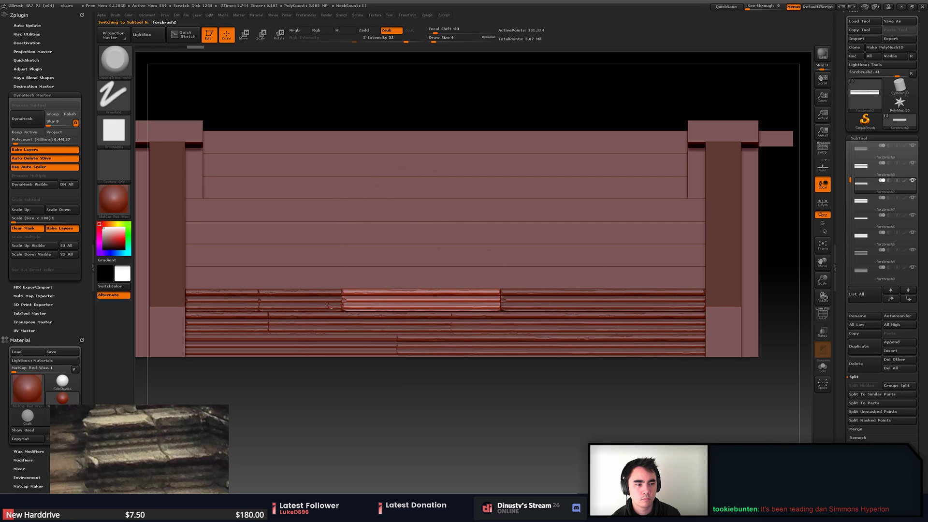
{"action": "left_click", "coordinate": [299, 299], "text": "alt"}
- Merge the third course's pieces into one subtool with repeated MergeDown, starting from the short end piece
{"action": "left_click", "coordinate": [223, 300], "text": "alt"}
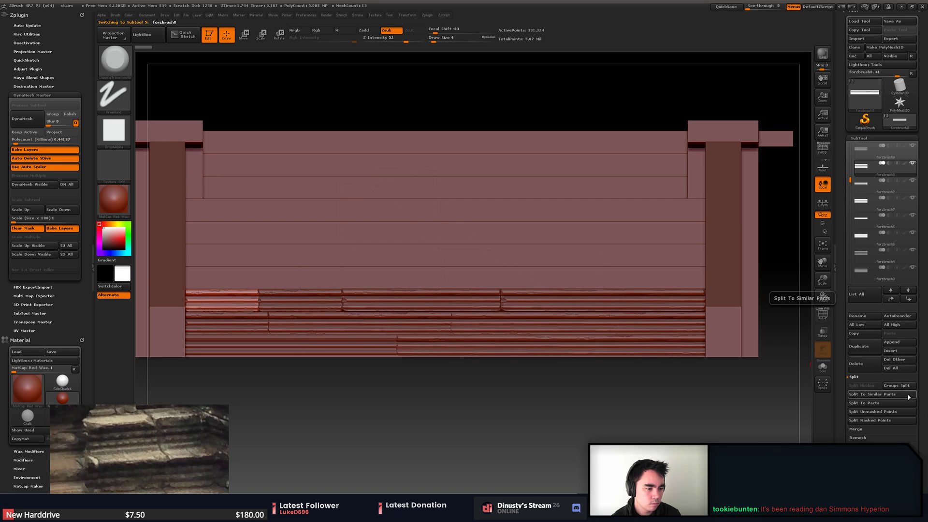
{"action": "left_click", "coordinate": [901, 430]}
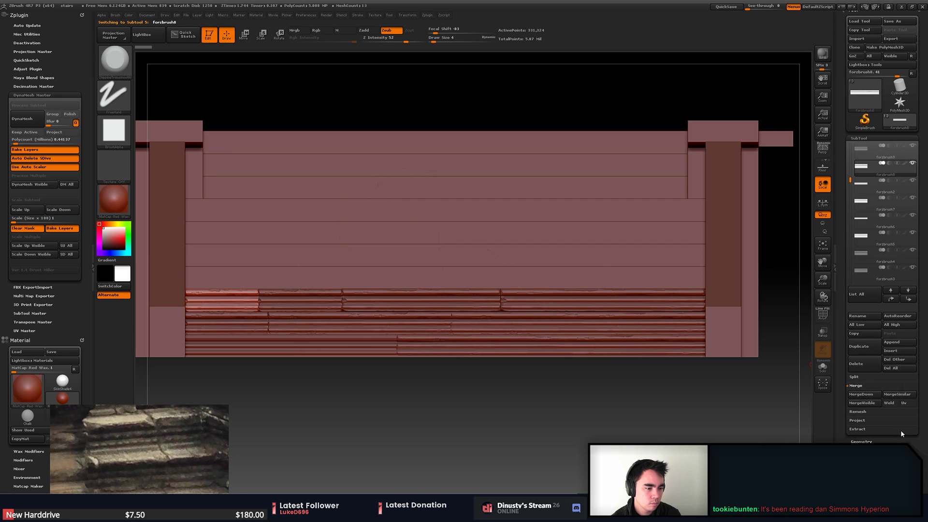
{"action": "left_click", "coordinate": [865, 394]}
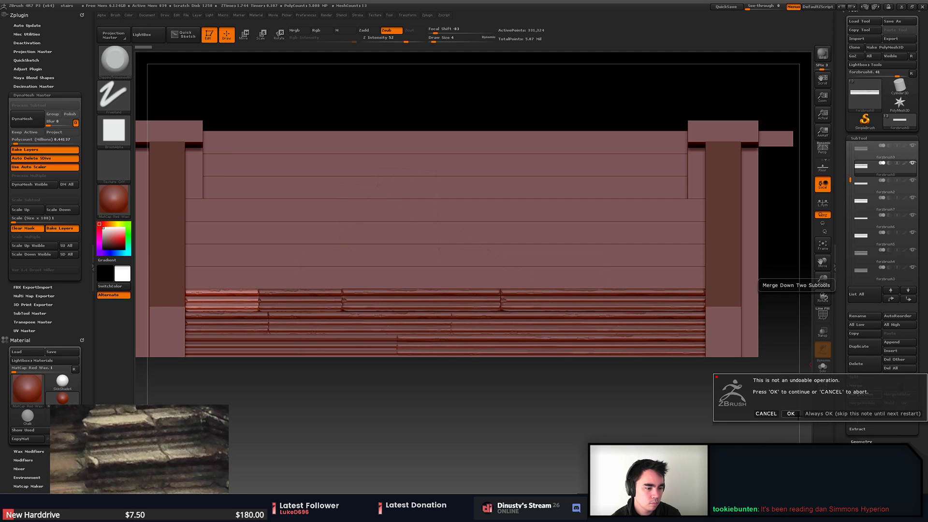
{"action": "left_click", "coordinate": [791, 413]}
{"action": "left_click", "coordinate": [864, 395]}
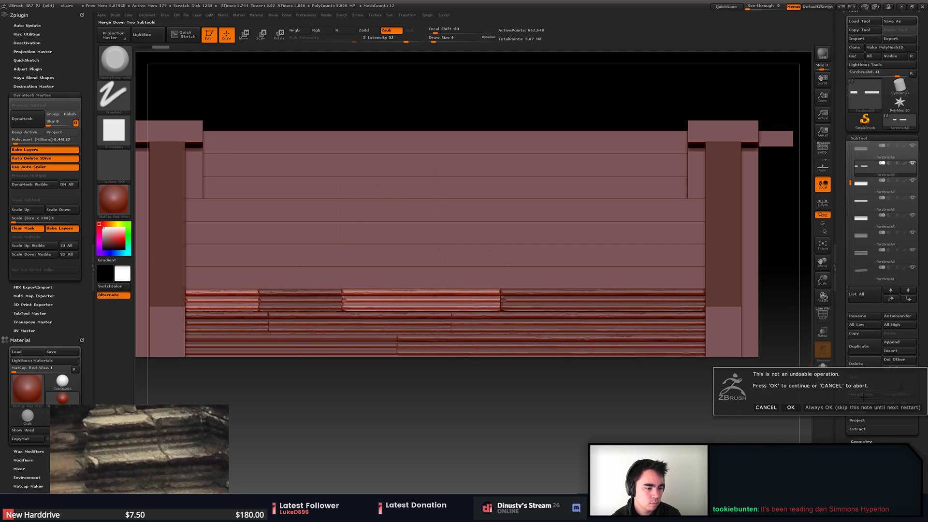
{"action": "left_click", "coordinate": [791, 408]}
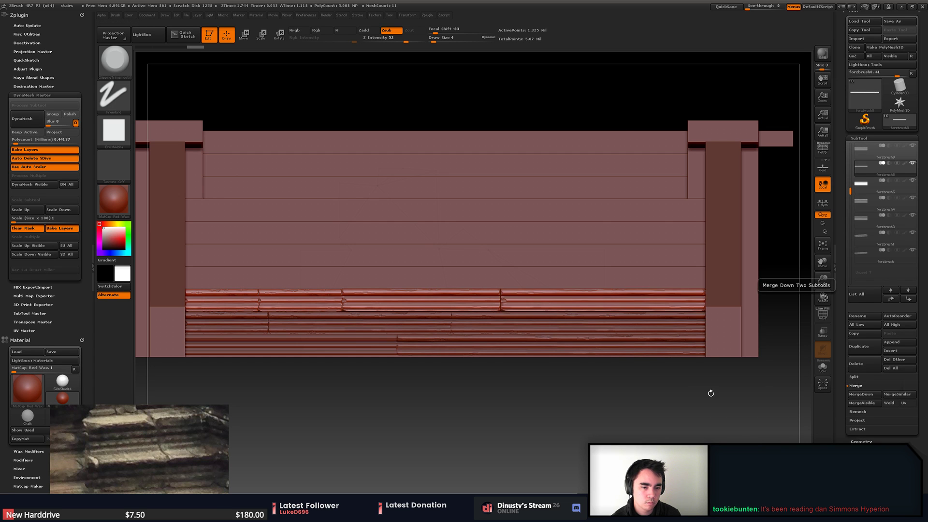
- Duplicate the merged third course with the Transpose line and place the copy on the next step up
{"action": "left_click_drag", "start_coordinate": [712, 393], "coordinate": [614, 476]}
{"action": "key", "text": "w"}
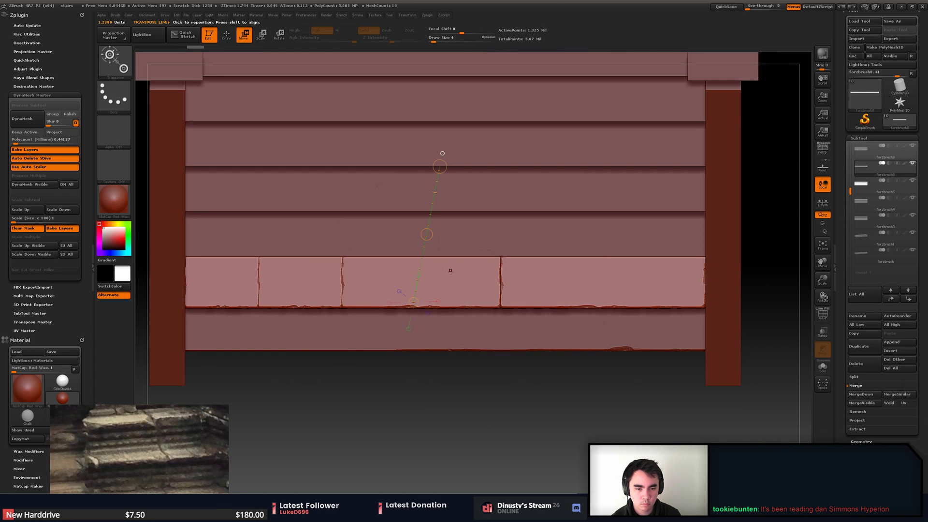
{"action": "mouse_move", "coordinate": [475, 293]}
{"action": "left_mouse_down"}
{"action": "mouse_move", "coordinate": [487, 265]}
{"action": "mouse_move", "coordinate": [475, 219]}
{"action": "left_mouse_up"}
{"action": "left_click_drag", "start_coordinate": [475, 256], "coordinate": [472, 207]}
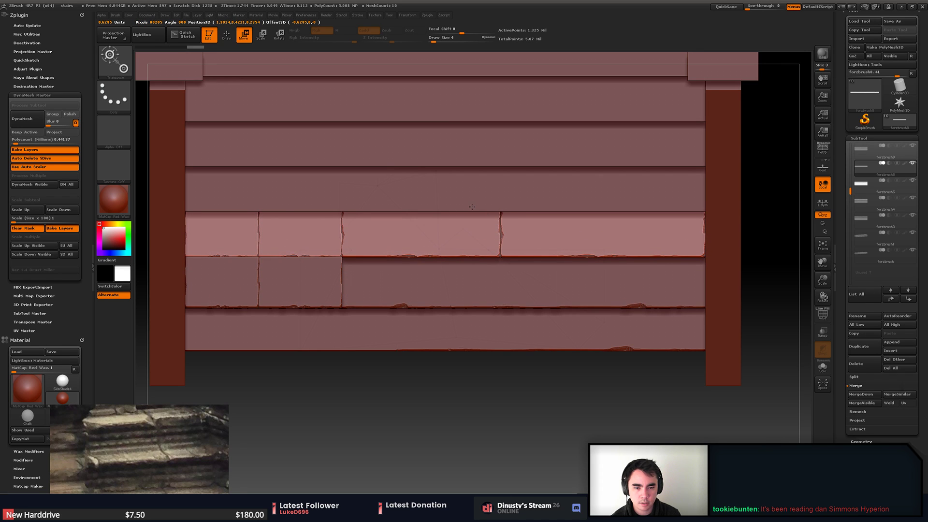
- Pull the duplicated course forward along the Transpose line until its moulding profile overhangs the step's front edge
{"action": "left_click_drag", "start_coordinate": [493, 421], "coordinate": [616, 255]}
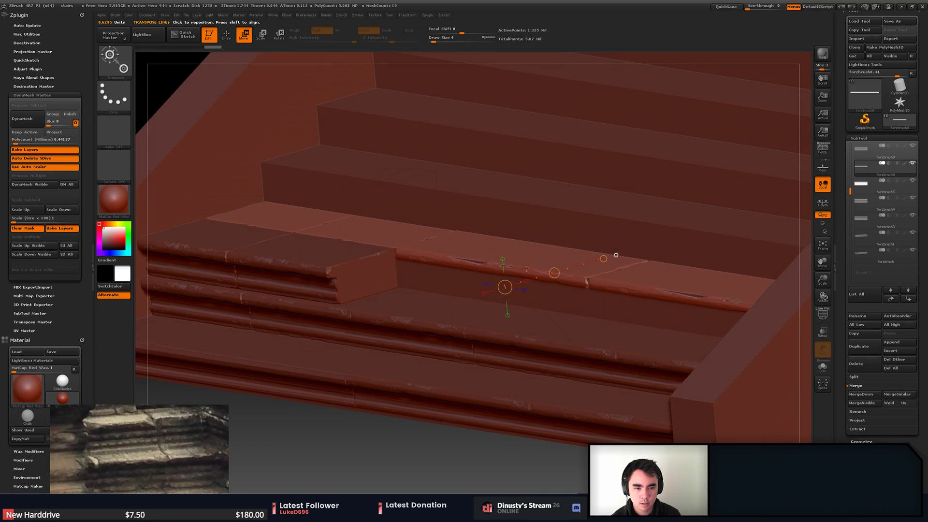
{"action": "left_click_drag", "start_coordinate": [553, 273], "coordinate": [538, 268]}
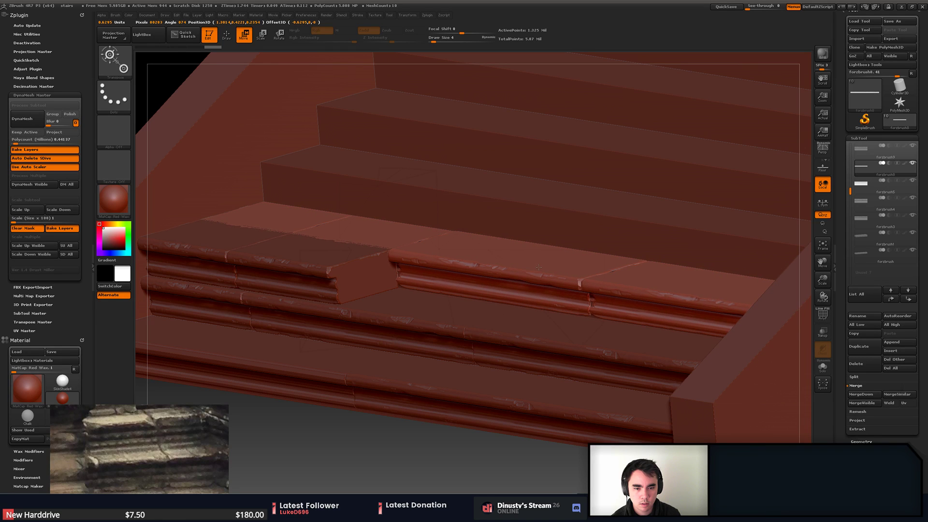
{"action": "key", "text": "q"}
- Delete the two leftover short pieces at the end of the third step, where the new full-length course runs
{"action": "left_click", "coordinate": [342, 270], "text": "alt"}
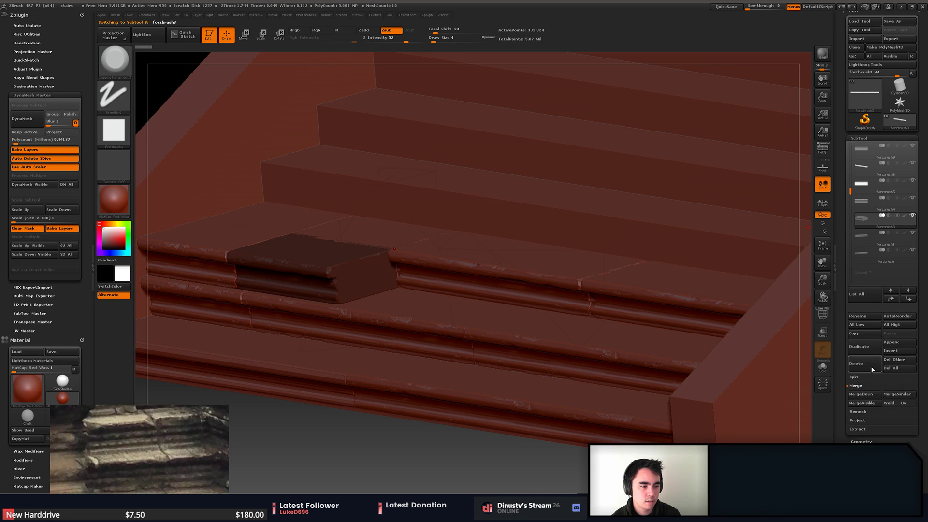
{"action": "left_click", "coordinate": [901, 368]}
{"action": "left_click", "coordinate": [828, 384]}
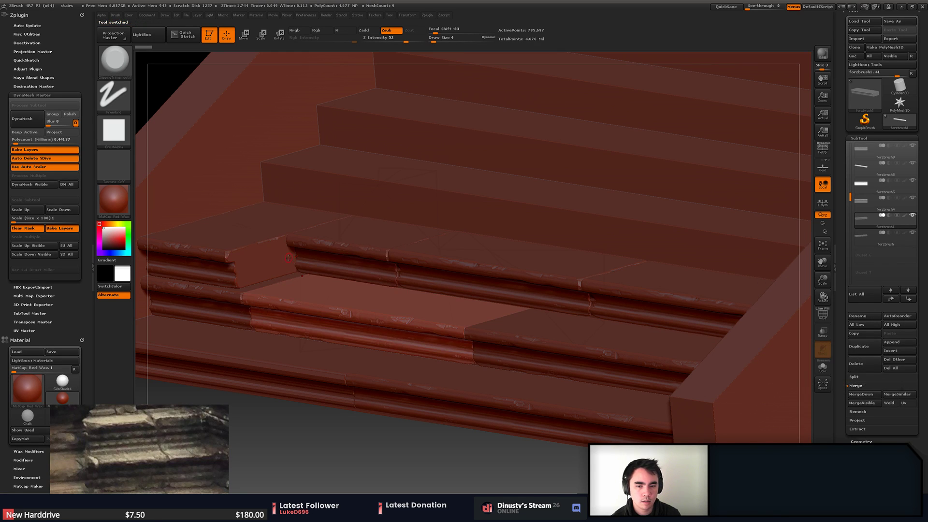
{"action": "left_click", "coordinate": [260, 262], "text": "alt"}
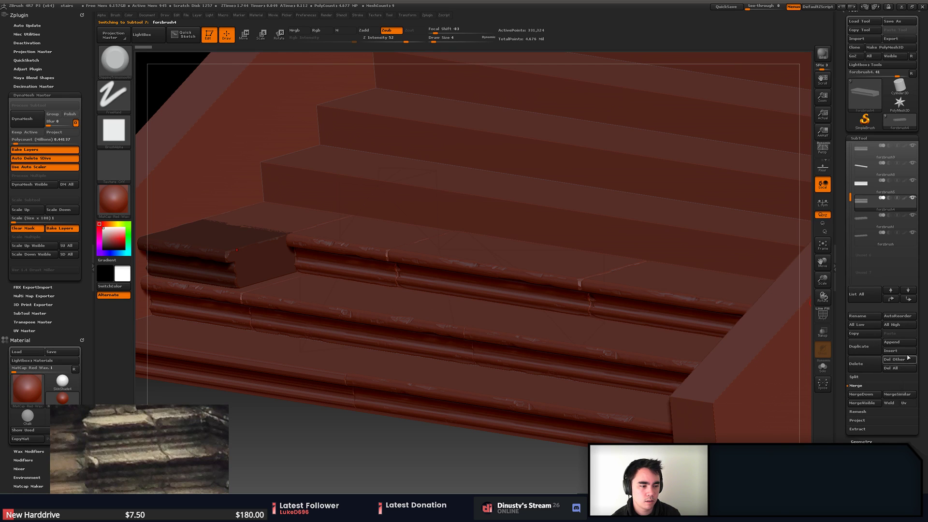
{"action": "left_click", "coordinate": [857, 364]}
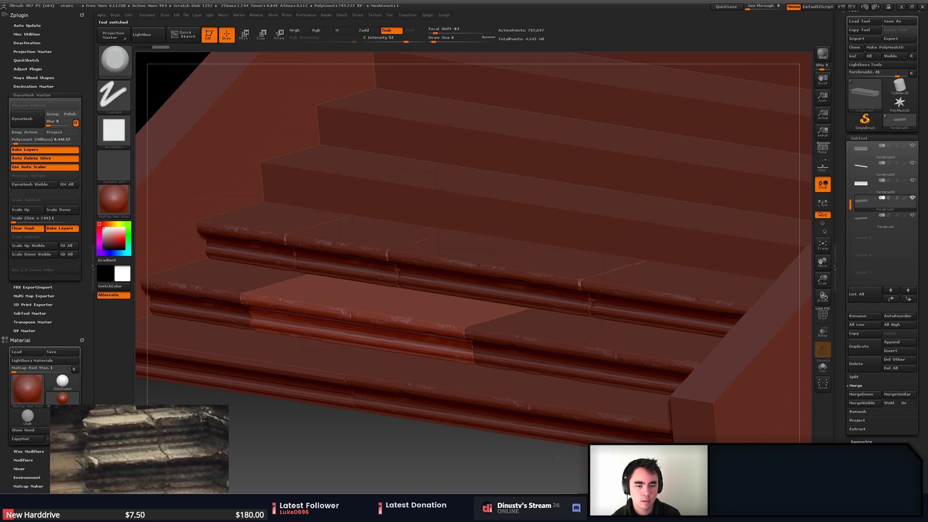
- Select pieces of the three moulding courses in turn to check where their subtools sit in the list
{"action": "right_click_drag", "start_coordinate": [570, 468], "coordinate": [534, 451], "text": "ctrl"}
{"action": "left_click_drag", "start_coordinate": [535, 450], "coordinate": [571, 445], "text": "shift"}
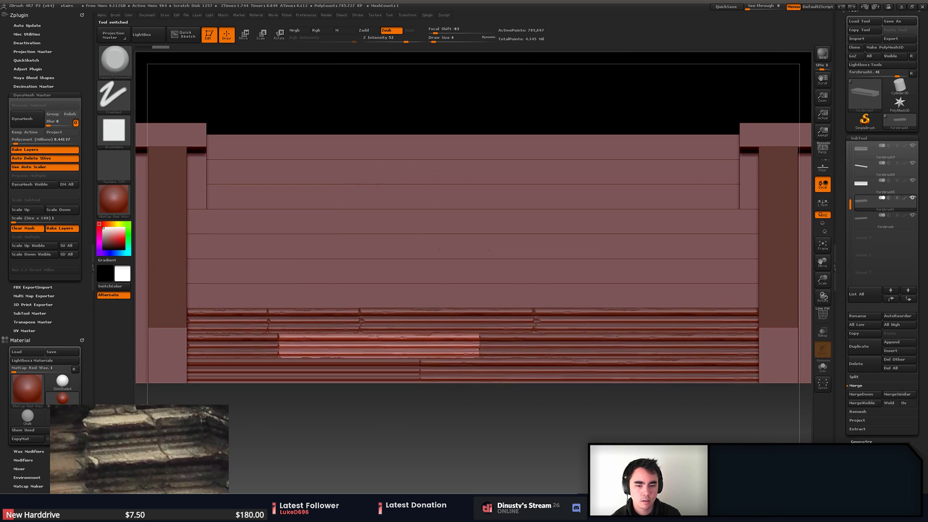
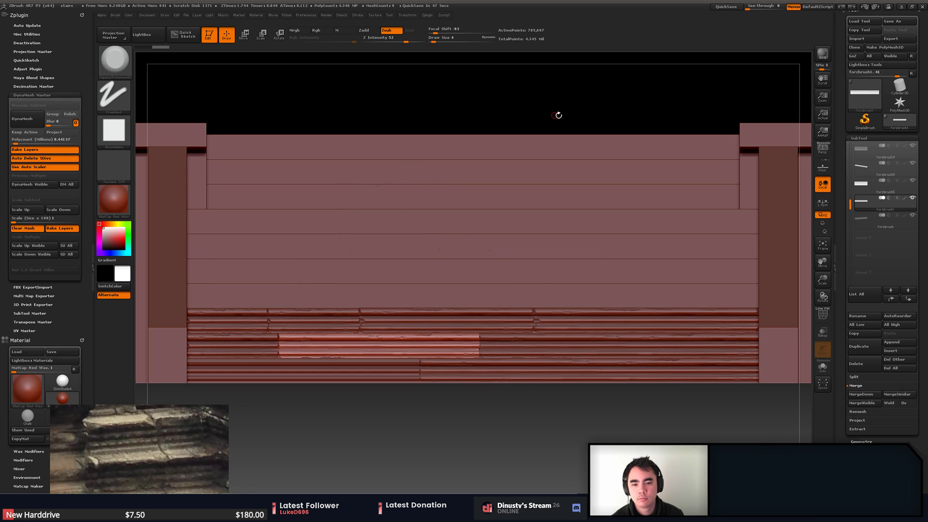
{"action": "left_click_drag", "start_coordinate": [559, 115], "coordinate": [557, 141]}
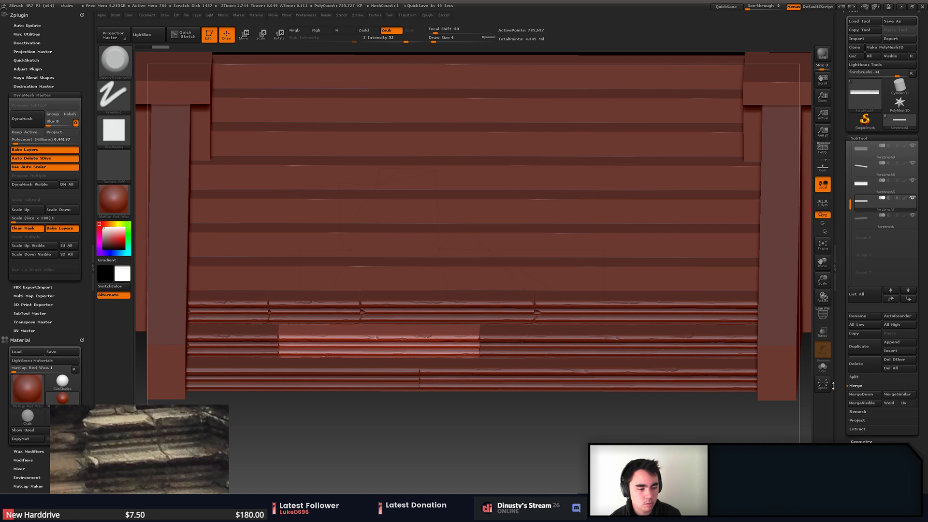
{"action": "left_click_drag", "start_coordinate": [498, 426], "coordinate": [512, 441]}
{"action": "left_click", "coordinate": [555, 330], "text": "alt"}
{"action": "left_click", "coordinate": [562, 364], "text": "alt"}
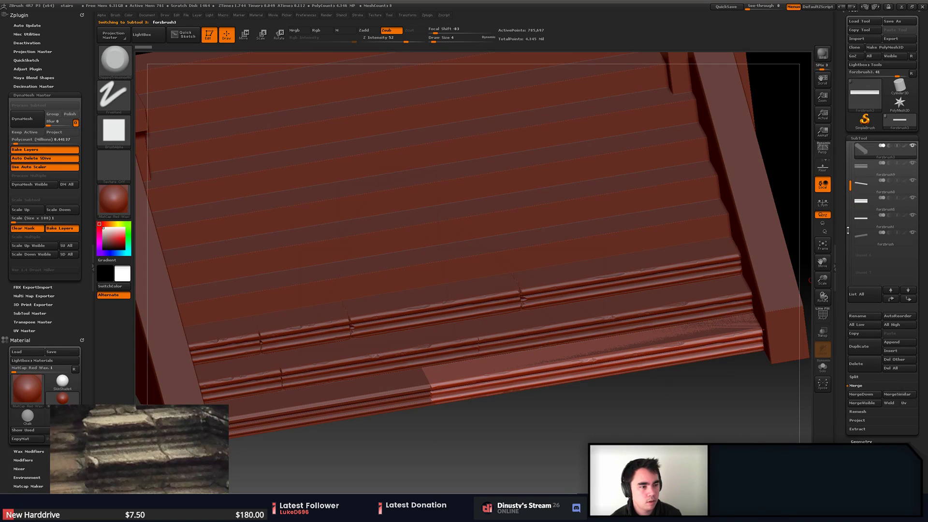
{"action": "left_click", "coordinate": [466, 297], "text": "alt"}
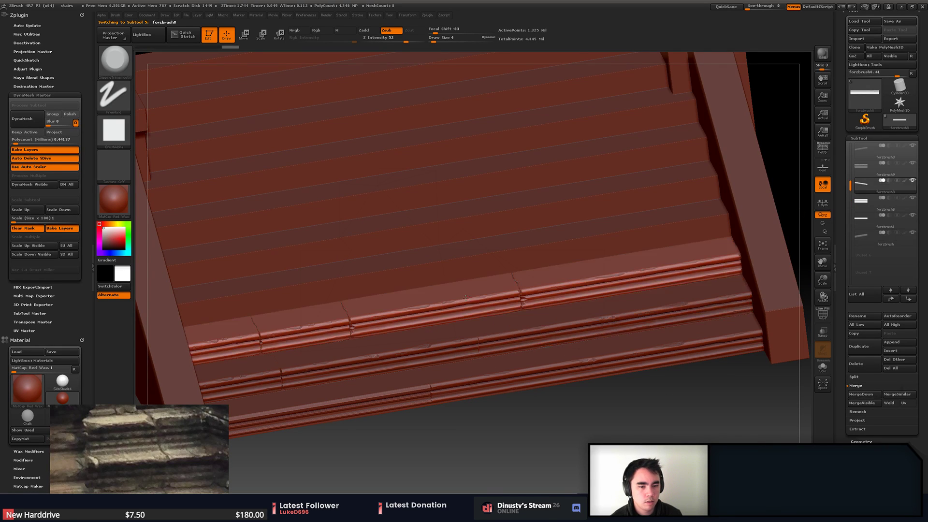
{"action": "left_click", "coordinate": [379, 354], "text": "alt"}
{"action": "left_click", "coordinate": [269, 367], "text": "alt"}
{"action": "left_click_drag", "start_coordinate": [680, 412], "coordinate": [689, 419], "text": "ctrl"}
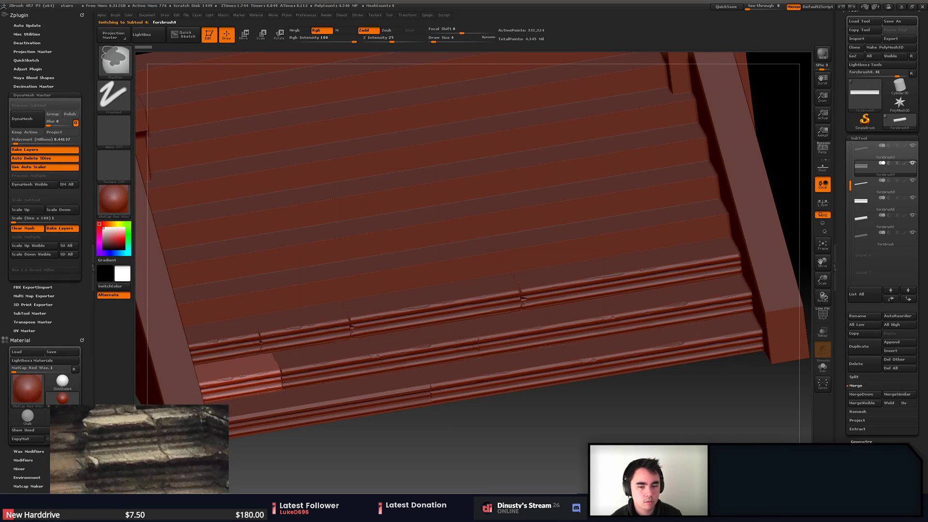
- Move the second course's middle piece up the subtool list to directly below the short end piece, and reselect it
{"action": "left_click", "coordinate": [338, 360], "text": "alt"}
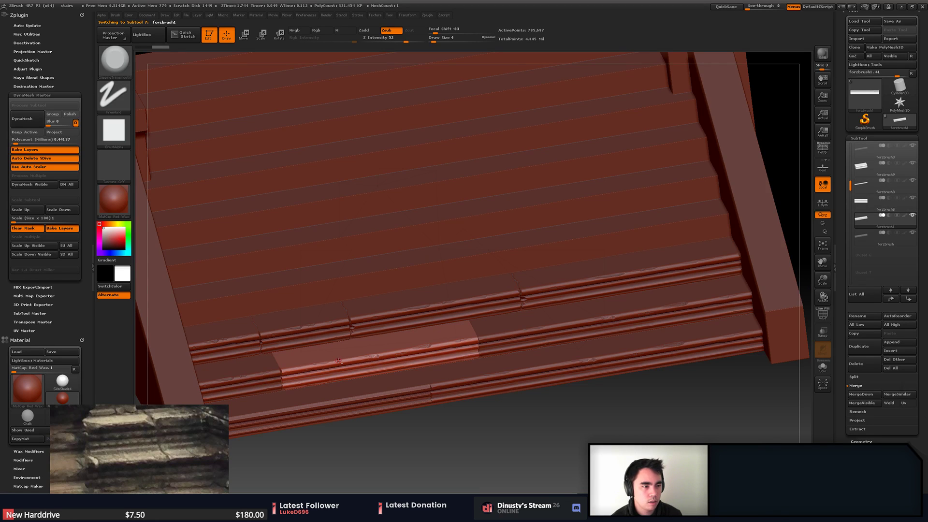
{"action": "left_click", "coordinate": [908, 299]}
{"action": "left_click", "coordinate": [908, 299]}
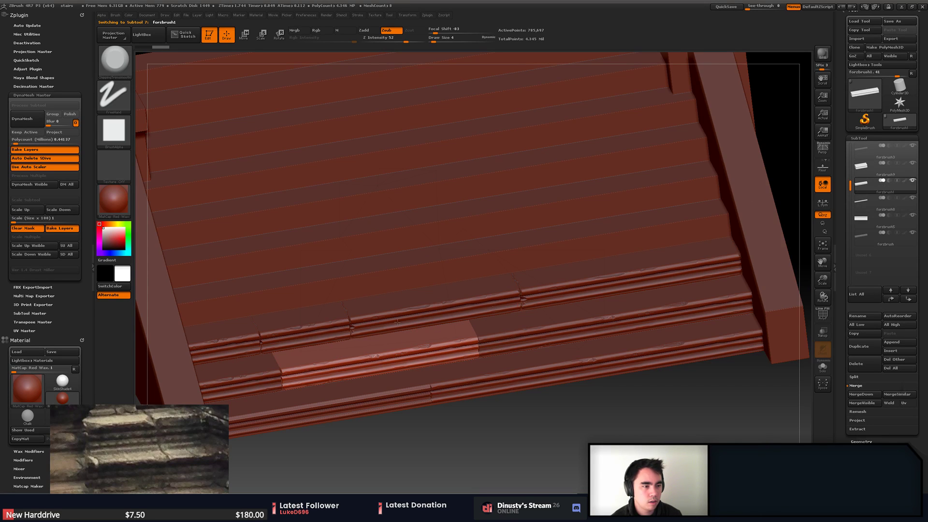
{"action": "left_click", "coordinate": [369, 351], "text": "alt"}
{"action": "left_click", "coordinate": [369, 351], "text": "alt"}
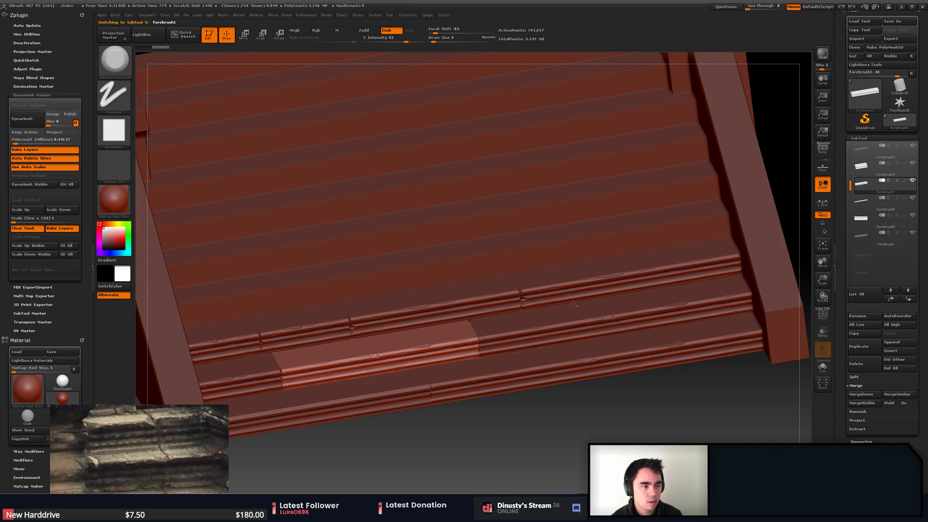
- Move the second course's long end piece up the subtool list to directly below the middle piece
{"action": "left_click", "coordinate": [561, 327], "text": "alt"}
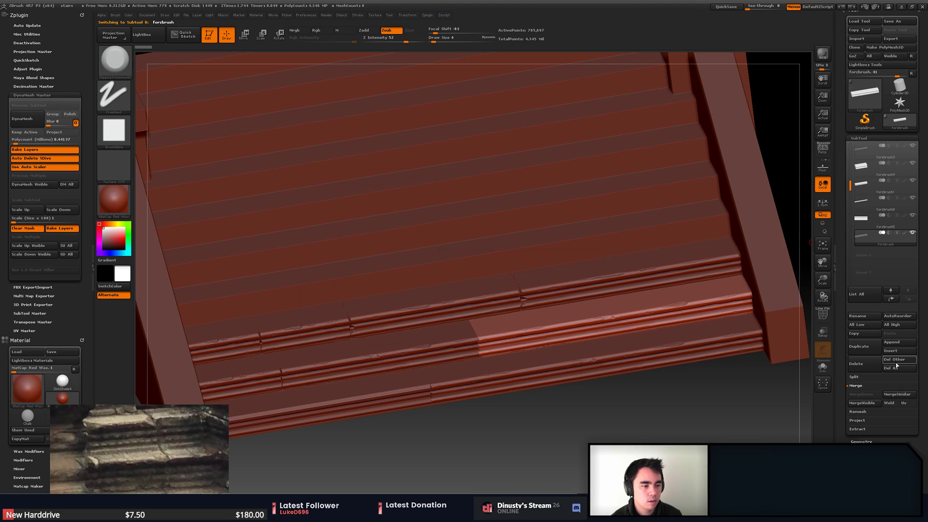
{"action": "left_click", "coordinate": [895, 300]}
{"action": "left_click", "coordinate": [895, 300]}
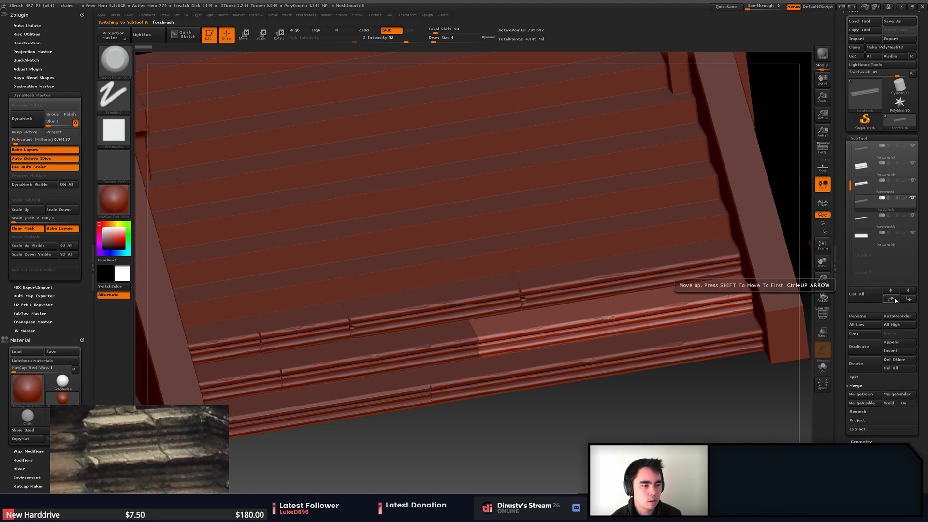
- Check the second course's subtool order and merge its three pieces with repeated MergeDown, starting from the short end piece
{"action": "left_click", "coordinate": [338, 362], "text": "alt"}
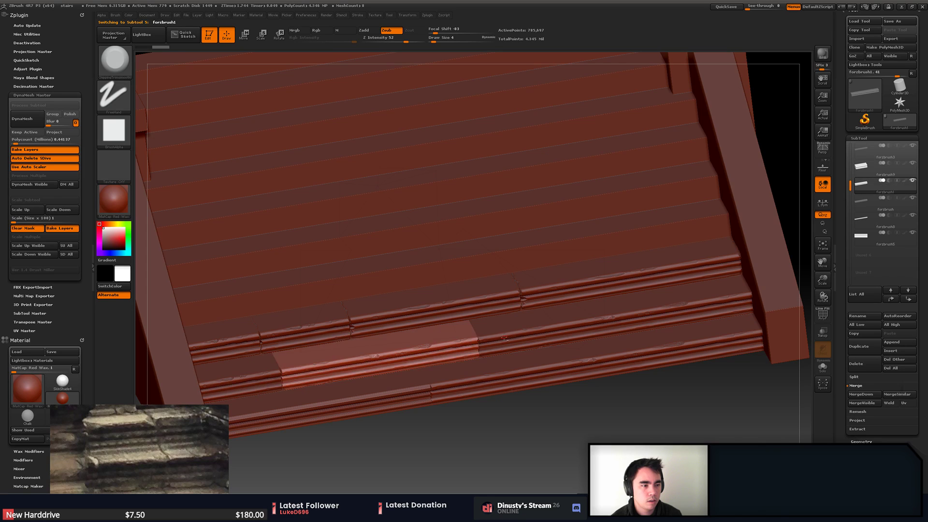
{"action": "left_click", "coordinate": [455, 351], "text": "alt"}
{"action": "left_click", "coordinate": [252, 377], "text": "alt"}
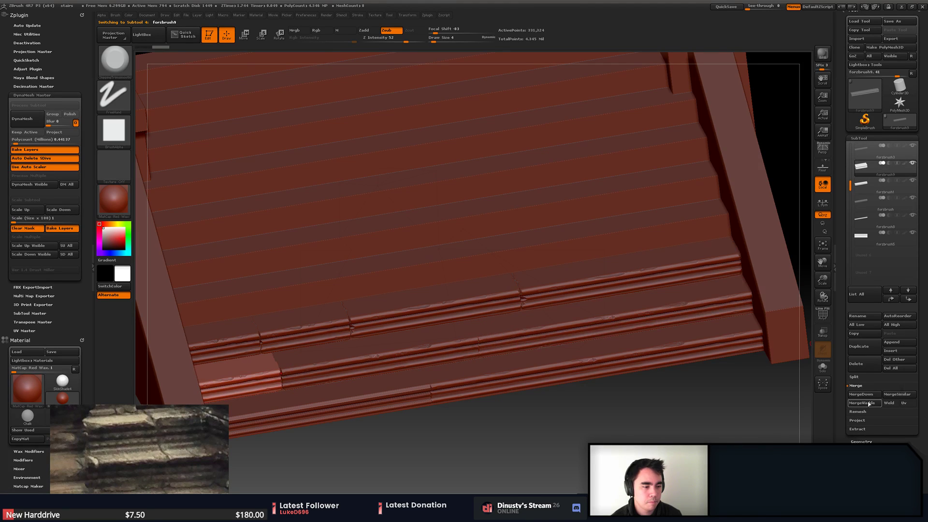
{"action": "left_click", "coordinate": [871, 397]}
{"action": "left_click", "coordinate": [871, 396]}
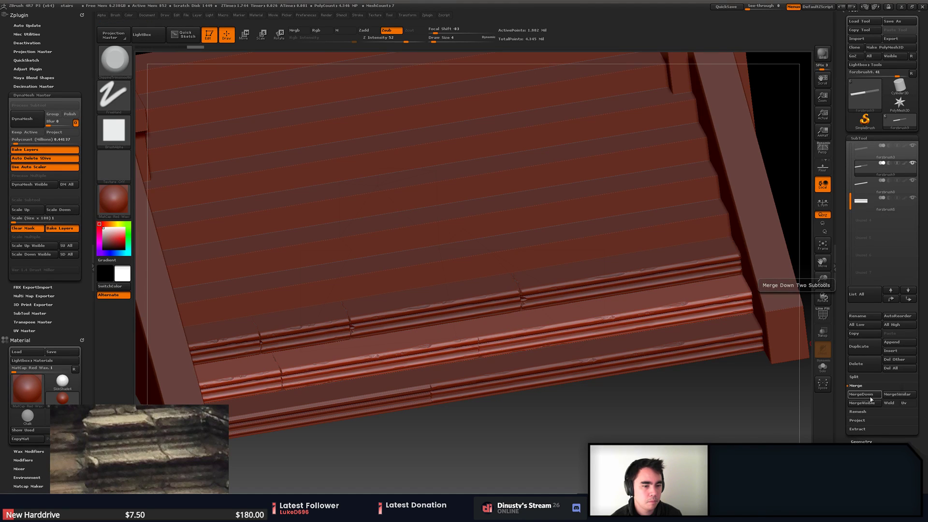
{"action": "left_click", "coordinate": [620, 374], "text": "alt"}
{"action": "key", "text": "f"}
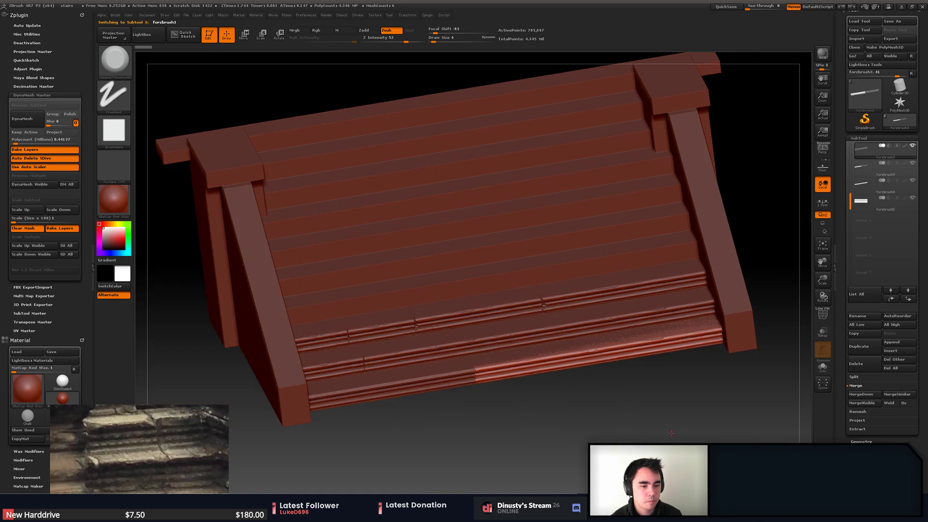
{"action": "key", "text": "w"}
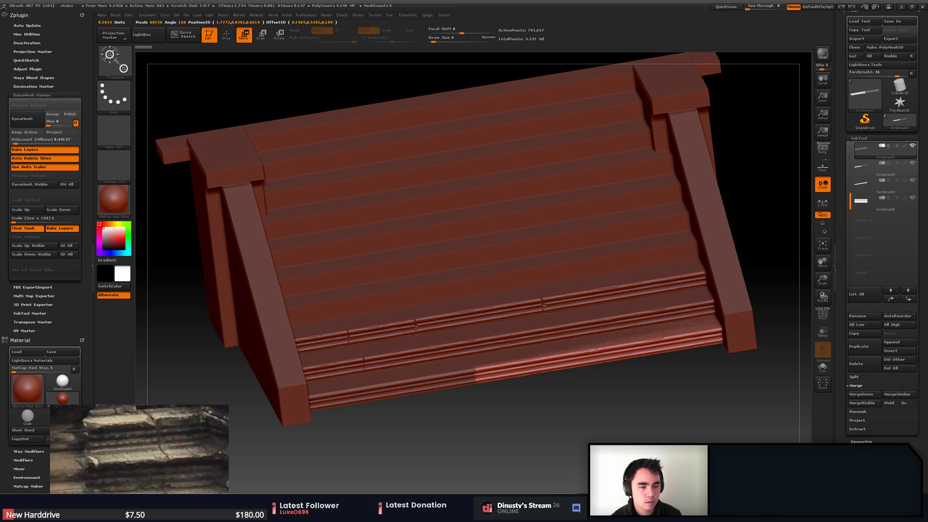
{"action": "key", "text": "q"}
{"action": "left_click_drag", "start_coordinate": [653, 387], "coordinate": [663, 411]}
{"action": "left_click", "coordinate": [863, 205]}
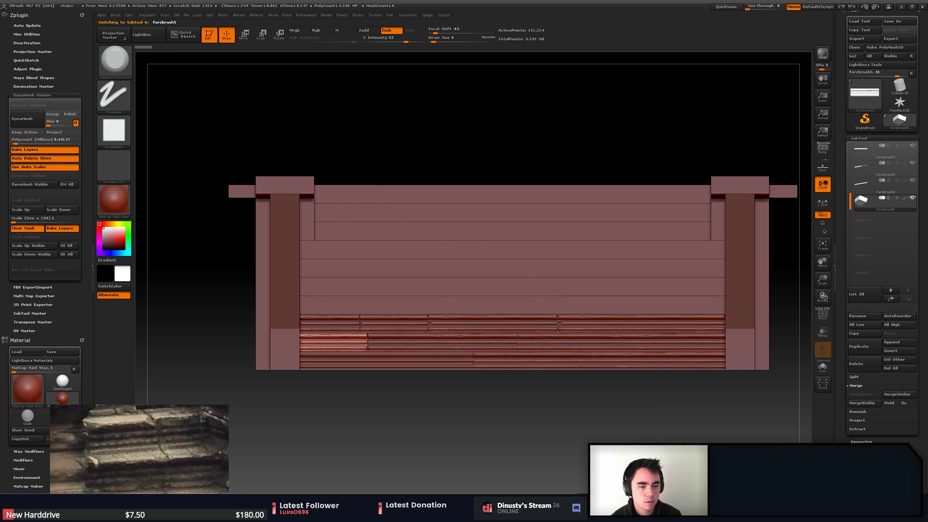
{"action": "left_click", "coordinate": [876, 152]}
{"action": "mouse_move", "coordinate": [611, 402]}
{"action": "left_mouse_down"}
{"action": "mouse_move", "coordinate": [617, 449]}
{"action": "mouse_move", "coordinate": [610, 411]}
{"action": "left_mouse_up"}
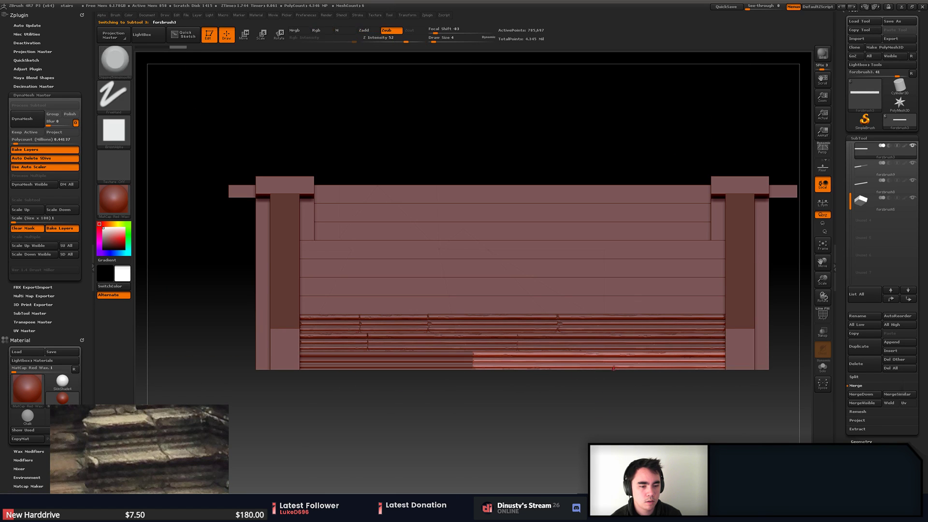
{"action": "key", "text": "w"}
{"action": "mouse_move", "coordinate": [624, 345]}
{"action": "left_mouse_down"}
{"action": "mouse_move", "coordinate": [609, 421]}
{"action": "mouse_move", "coordinate": [624, 401]}
{"action": "mouse_move", "coordinate": [642, 442]}
{"action": "mouse_move", "coordinate": [671, 461]}
{"action": "left_mouse_up"}
{"action": "key", "text": "ctrl+z"}
{"action": "right_click_drag", "start_coordinate": [726, 328], "coordinate": [745, 362]}
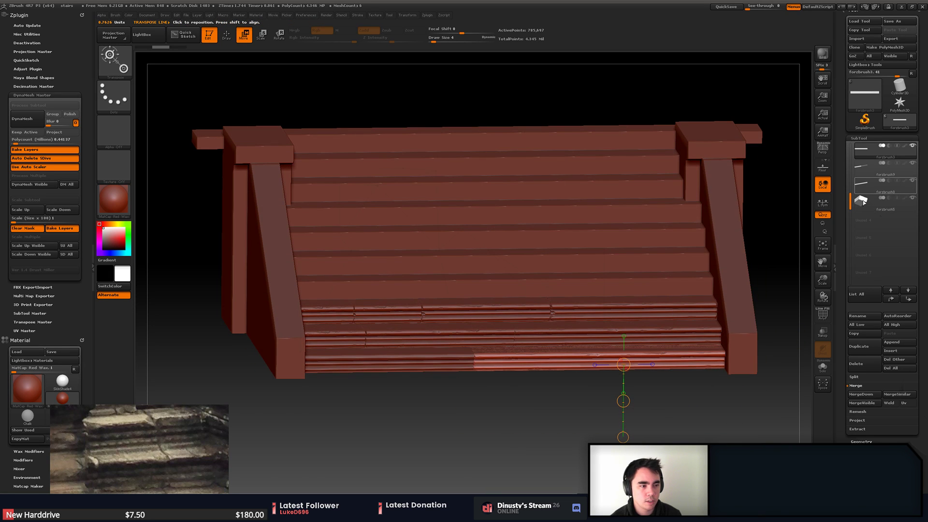
{"action": "left_click", "coordinate": [913, 198]}
{"action": "key", "text": "ctrl+shift+z"}
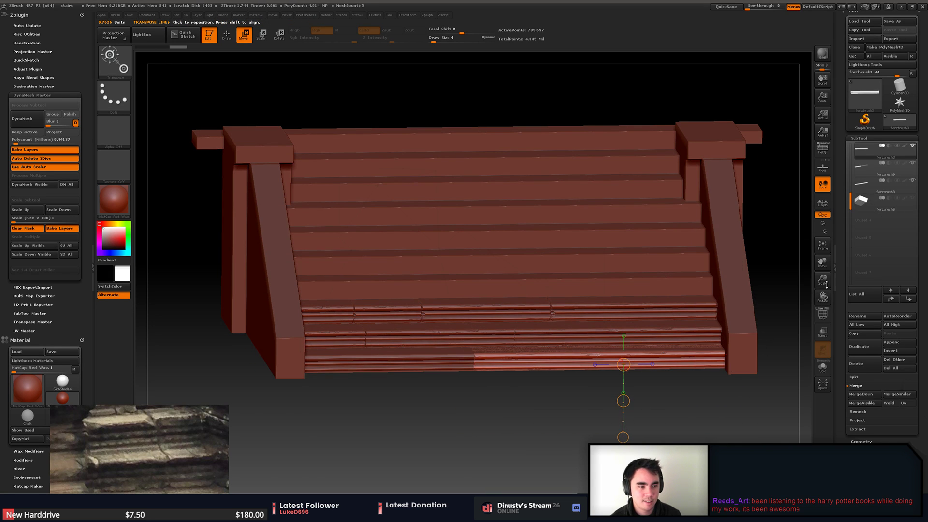
{"action": "left_click", "coordinate": [913, 198]}
{"action": "left_click", "coordinate": [465, 368], "text": "alt"}
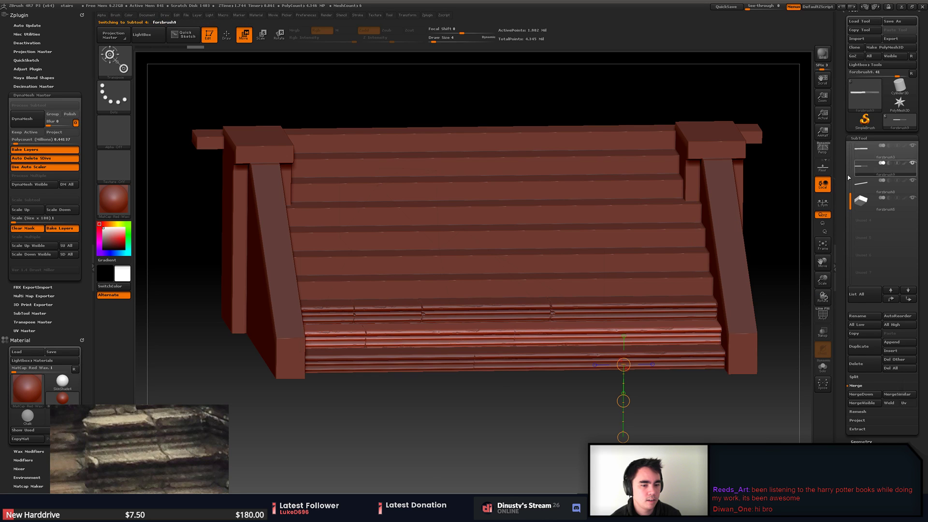
- Select the longer piece of the bottom course and hide the staircase blockout subtool, leaving only the moulding courses displayed
{"action": "left_click", "coordinate": [495, 363], "text": "alt"}
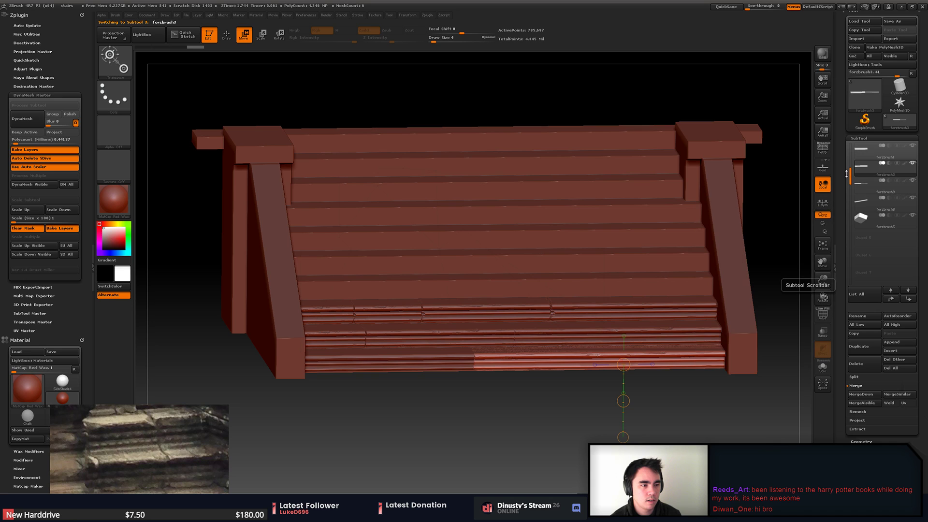
{"action": "left_click_drag", "start_coordinate": [847, 174], "coordinate": [853, 143]}
{"action": "left_click", "coordinate": [912, 145]}
{"action": "mouse_move", "coordinate": [687, 182]}
{"action": "left_mouse_down"}
{"action": "mouse_move", "coordinate": [690, 199]}
{"action": "mouse_move", "coordinate": [697, 170]}
{"action": "left_mouse_up"}
{"action": "left_click_drag", "start_coordinate": [592, 193], "coordinate": [623, 209]}
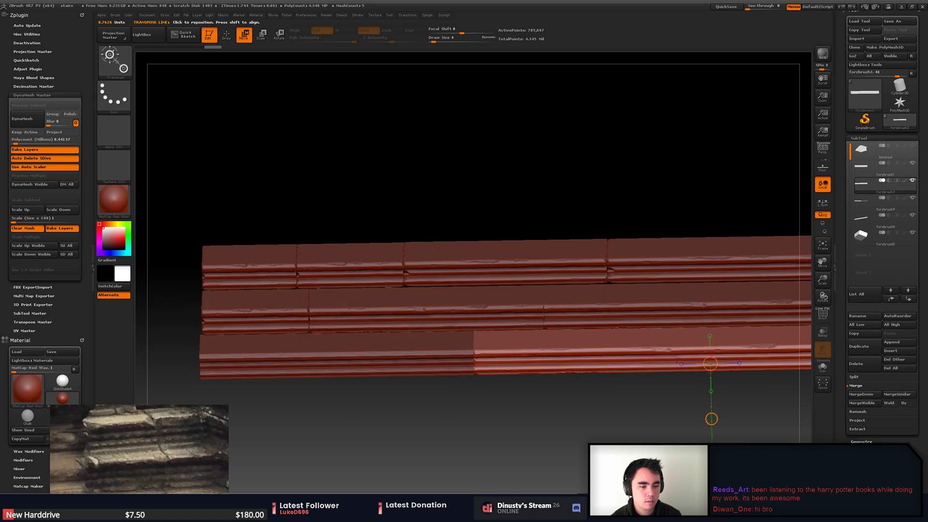
- Merge the bottom course's two pieces into one subtool with MergeDown, starting from the upper one in the list
{"action": "left_click_drag", "start_coordinate": [711, 419], "coordinate": [734, 457]}
{"action": "key", "text": "ctrl+z"}
{"action": "key", "text": "Up"}
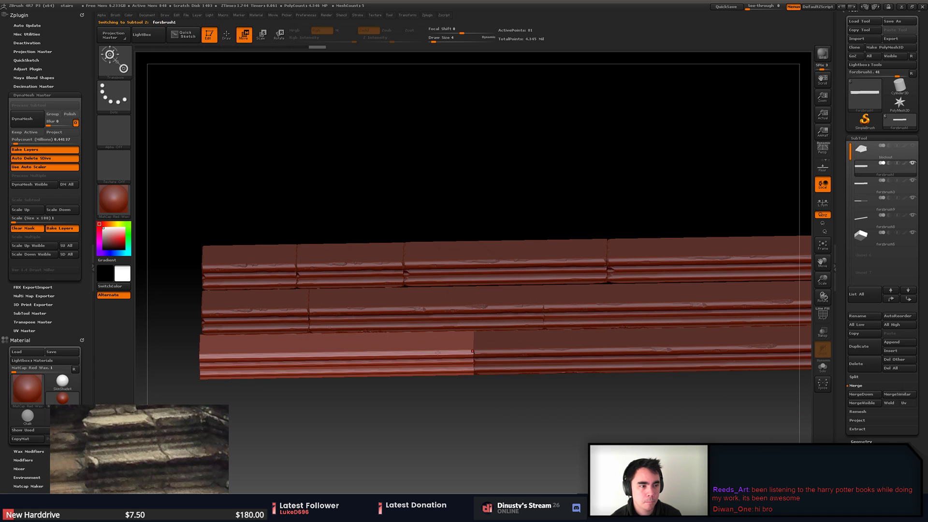
{"action": "key", "text": "Down"}
{"action": "key", "text": "Up"}
{"action": "left_click_drag", "start_coordinate": [710, 364], "coordinate": [711, 419]}
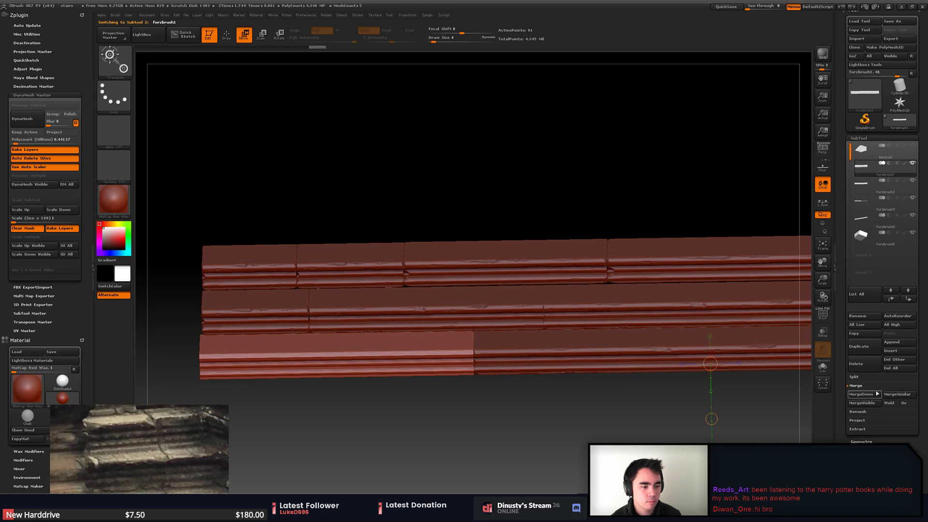
{"action": "left_click", "coordinate": [862, 394]}
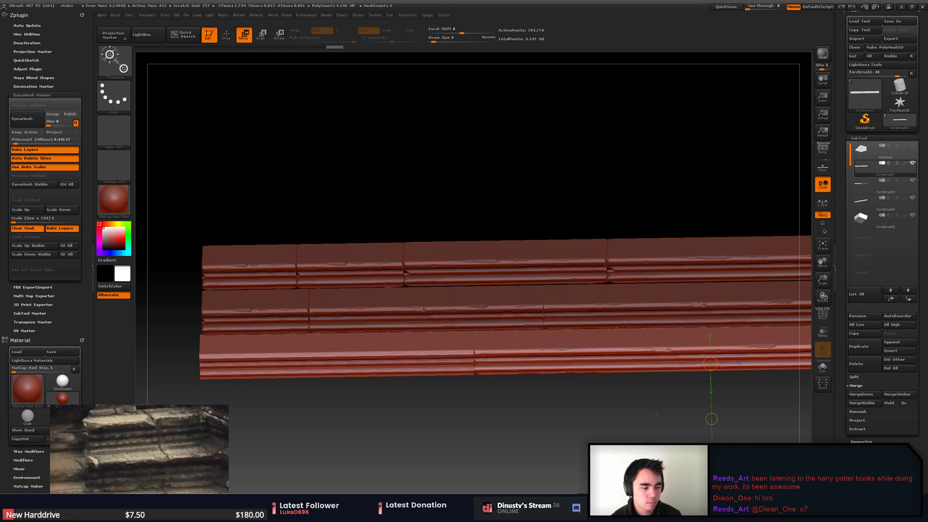
- Select the third and bottom courses in turn from the front view to verify the merged subtools
{"action": "mouse_move", "coordinate": [662, 410]}
{"action": "left_mouse_down", "text": "alt"}
{"action": "mouse_move", "coordinate": [631, 420]}
{"action": "mouse_move", "coordinate": [679, 394]}
{"action": "left_mouse_up", "text": "alt"}
{"action": "key", "text": "q"}
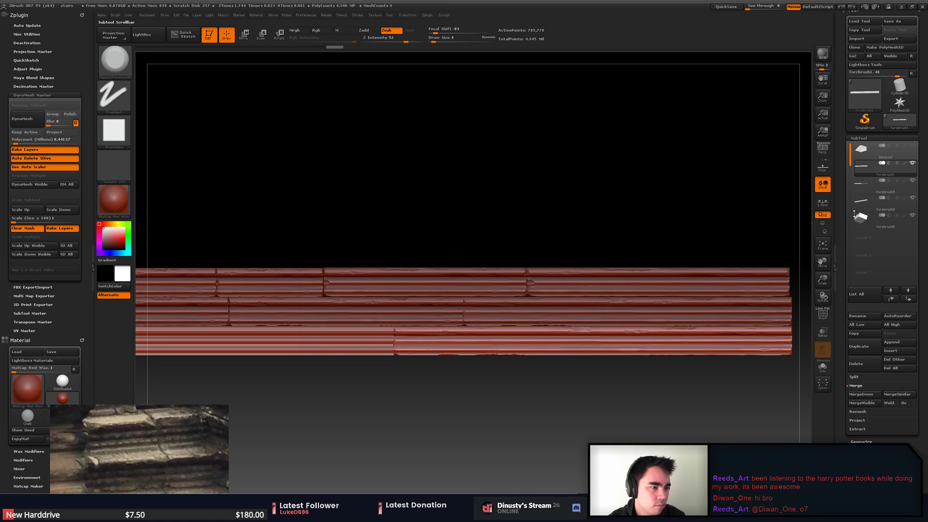
{"action": "left_click", "coordinate": [865, 202]}
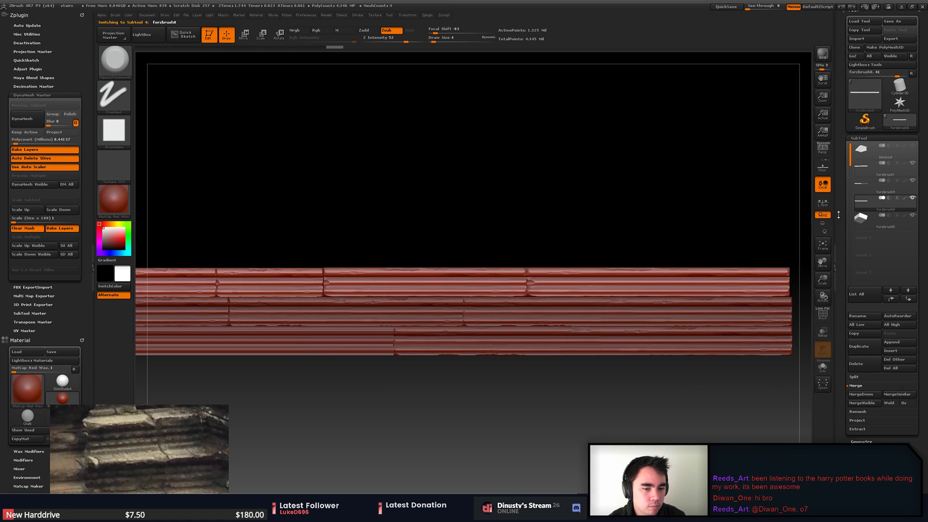
{"action": "left_click", "coordinate": [862, 174]}
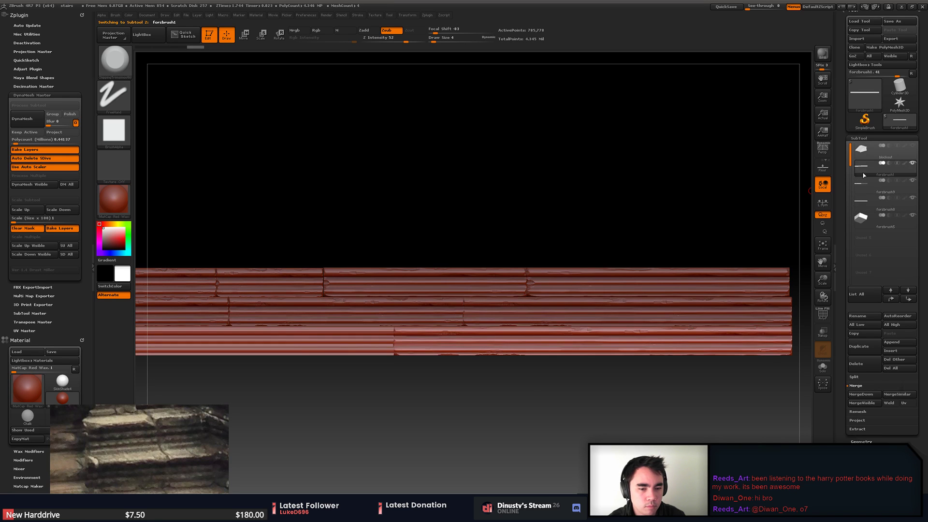
- Save the project and turn on perspective to examine the three stacked moulding courses from the front and end sides
{"action": "right_click_drag", "start_coordinate": [722, 195], "coordinate": [682, 183], "text": "ctrl"}
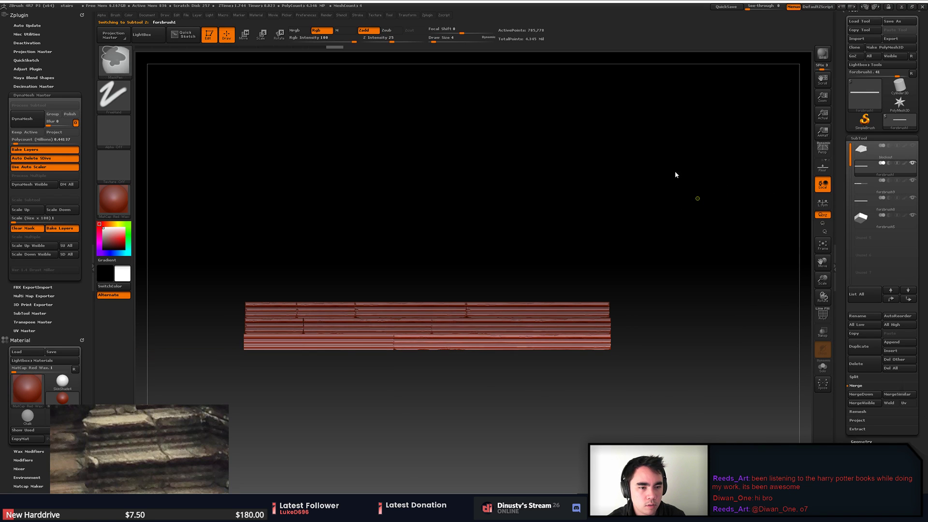
{"action": "key", "text": "ctrl+s"}
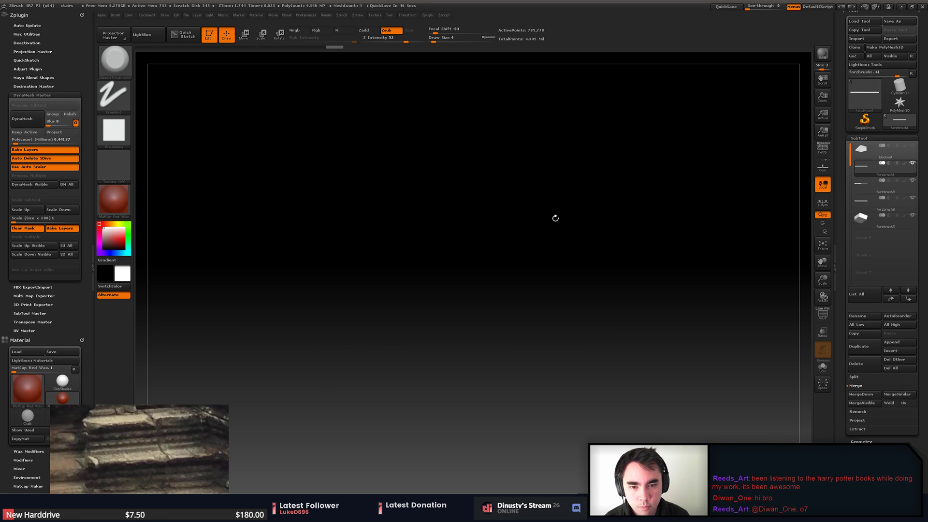
{"action": "left_click_drag", "start_coordinate": [599, 176], "coordinate": [804, 234]}
{"action": "left_click_drag", "start_coordinate": [598, 206], "coordinate": [706, 232], "text": "alt"}
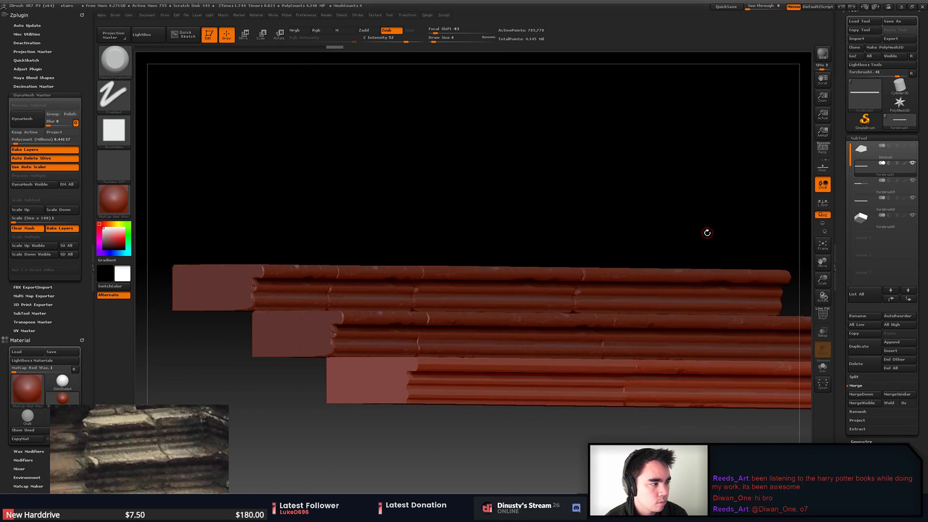
{"action": "left_click_drag", "start_coordinate": [661, 210], "coordinate": [618, 210]}
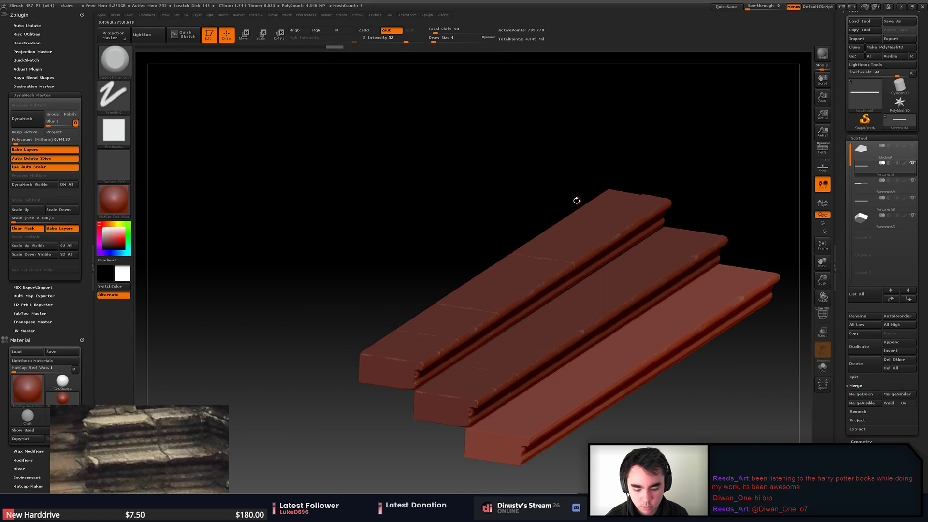
{"action": "key", "text": "p"}
{"action": "left_click_drag", "start_coordinate": [721, 201], "coordinate": [658, 160], "text": "alt"}
{"action": "left_click_drag", "start_coordinate": [665, 394], "coordinate": [672, 355]}
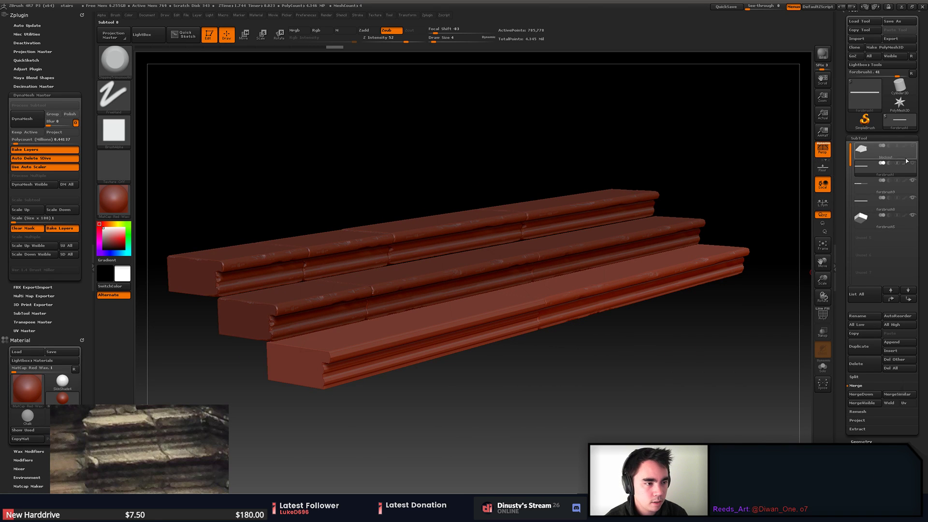
{"action": "left_click_drag", "start_coordinate": [650, 417], "coordinate": [504, 409]}
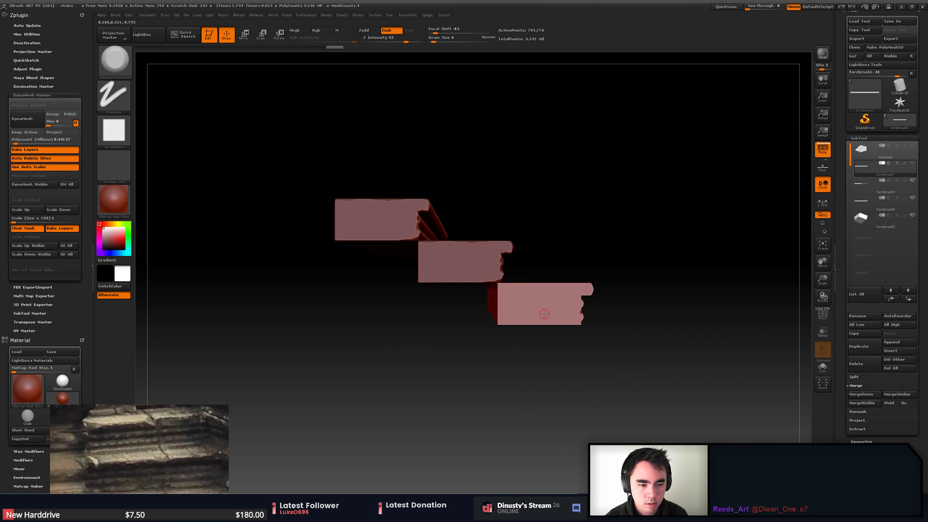
- Isolate the bottom course's subtool and turn on PolyFrame to check the polygroups of its two merged pieces
{"action": "left_click", "coordinate": [913, 164]}
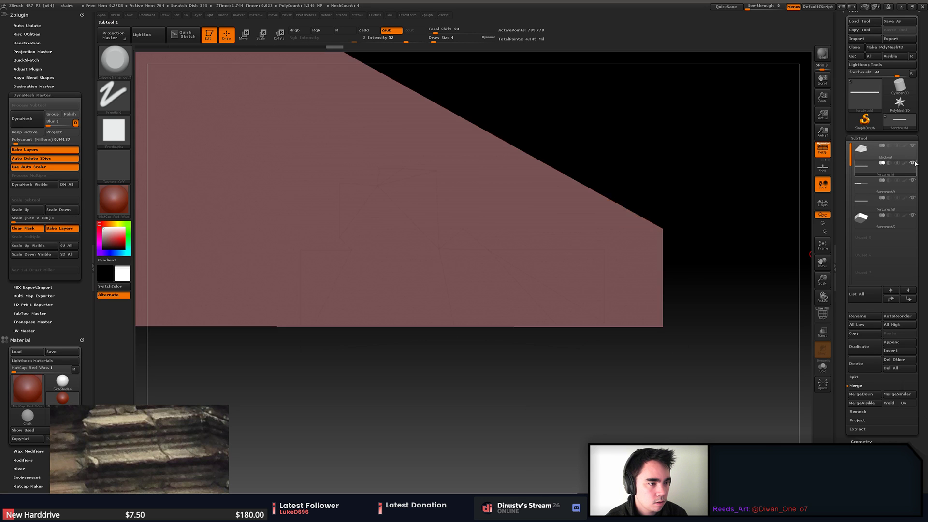
{"action": "left_click", "coordinate": [913, 163]}
{"action": "mouse_move", "coordinate": [783, 338]}
{"action": "left_mouse_down"}
{"action": "mouse_move", "coordinate": [754, 351]}
{"action": "mouse_move", "coordinate": [549, 364]}
{"action": "mouse_move", "coordinate": [528, 355]}
{"action": "mouse_move", "coordinate": [498, 377]}
{"action": "mouse_move", "coordinate": [473, 371]}
{"action": "left_mouse_up"}
{"action": "key", "text": "shift+f"}
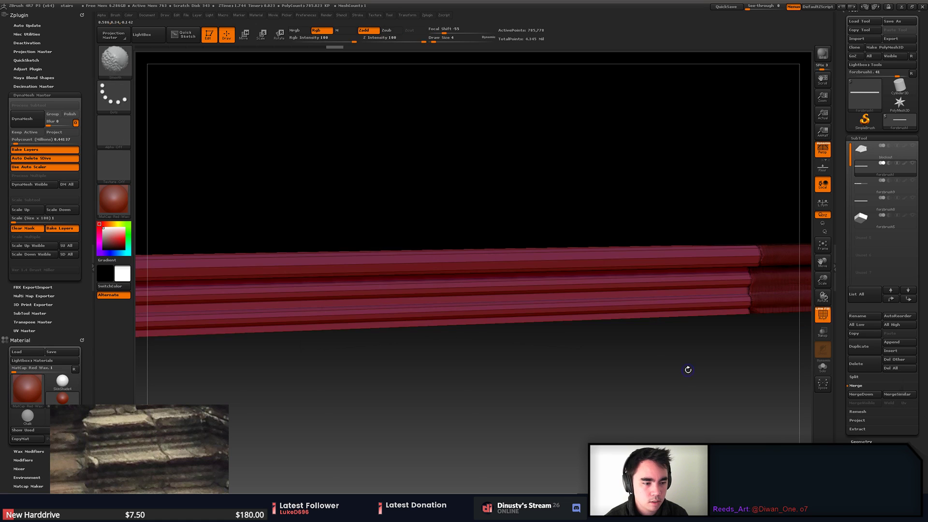
{"action": "mouse_move", "coordinate": [688, 370]}
{"action": "left_mouse_down"}
{"action": "mouse_move", "coordinate": [563, 366]}
{"action": "mouse_move", "coordinate": [646, 378]}
{"action": "mouse_move", "coordinate": [613, 380]}
{"action": "mouse_move", "coordinate": [659, 402]}
{"action": "mouse_move", "coordinate": [486, 372]}
{"action": "mouse_move", "coordinate": [784, 387]}
{"action": "left_mouse_up"}
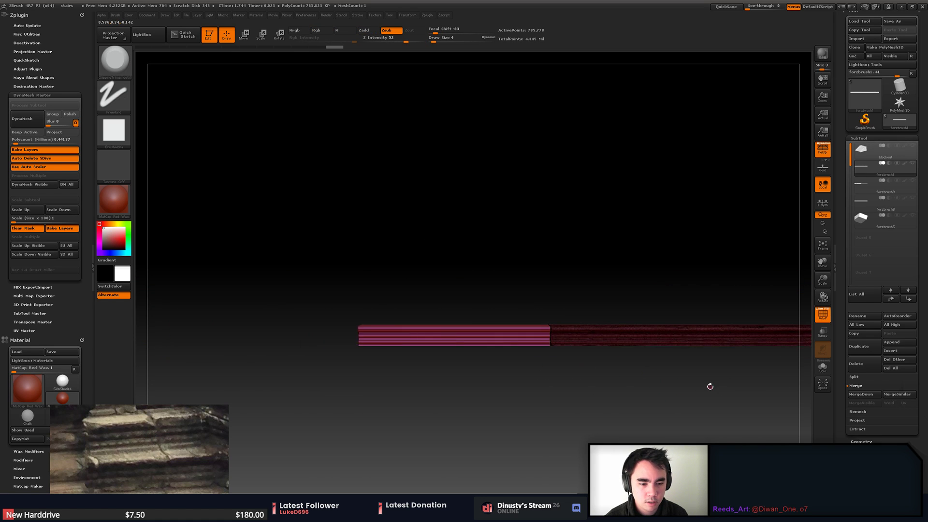
{"action": "left_click_drag", "start_coordinate": [711, 387], "coordinate": [658, 384], "text": "alt"}
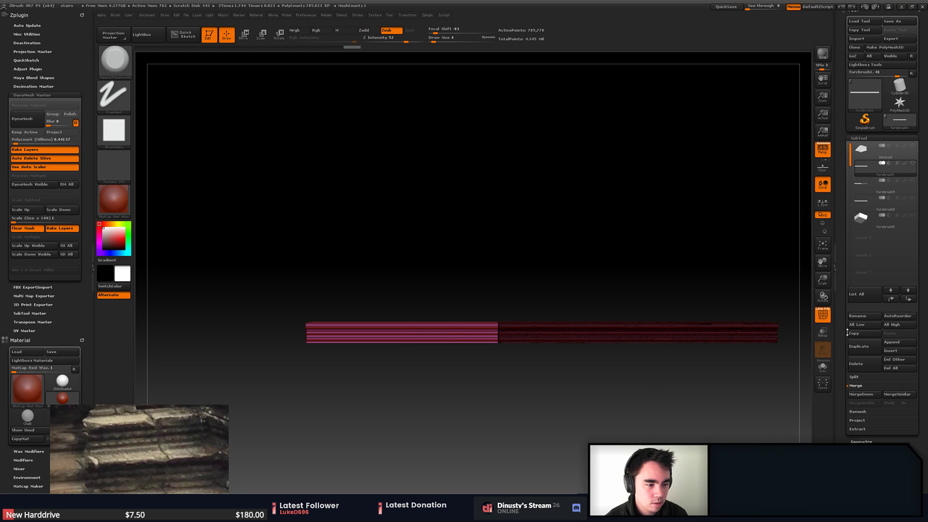
- Regroup the bottom course's merged pieces into separate polygroups with Auto Groups
{"action": "mouse_move", "coordinate": [855, 387]}
{"action": "left_mouse_down"}
{"action": "mouse_move", "coordinate": [854, 170]}
{"action": "mouse_move", "coordinate": [861, 225]}
{"action": "left_mouse_up"}
{"action": "scroll", "coordinate": [861, 218], "scroll_direction": "up", "scroll_amount": 3}
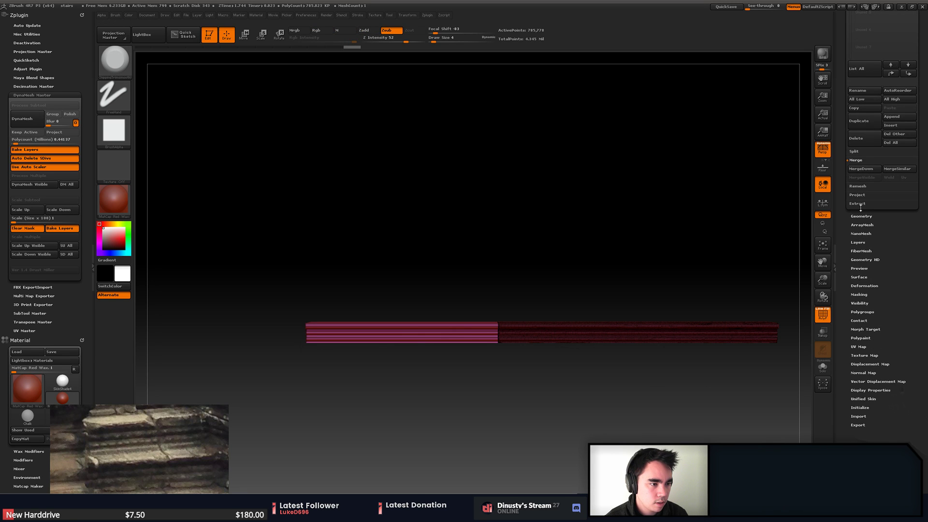
{"action": "left_click", "coordinate": [874, 216]}
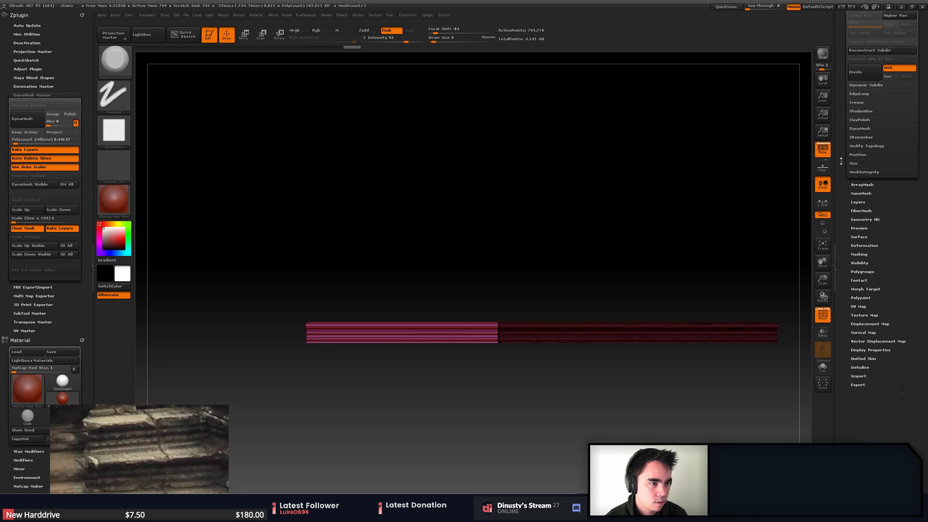
{"action": "left_click", "coordinate": [870, 272]}
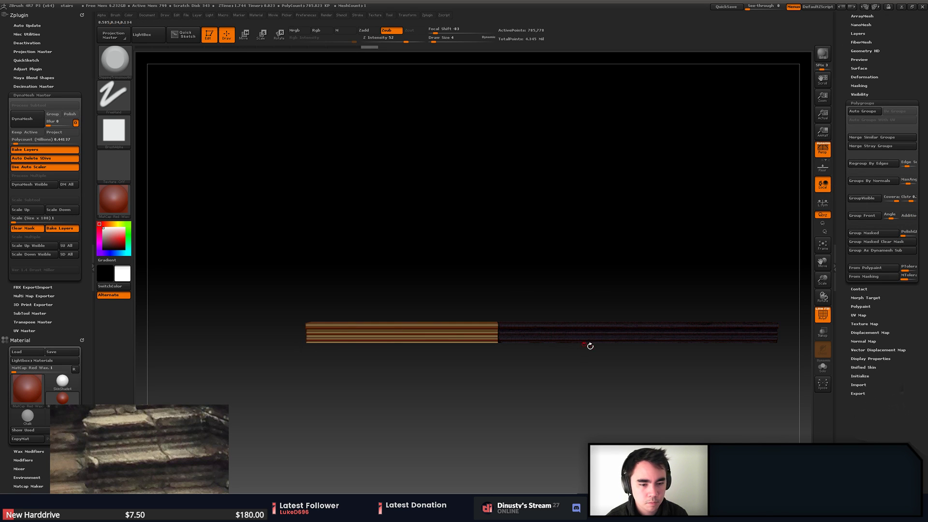
{"action": "key", "text": "ctrl"}
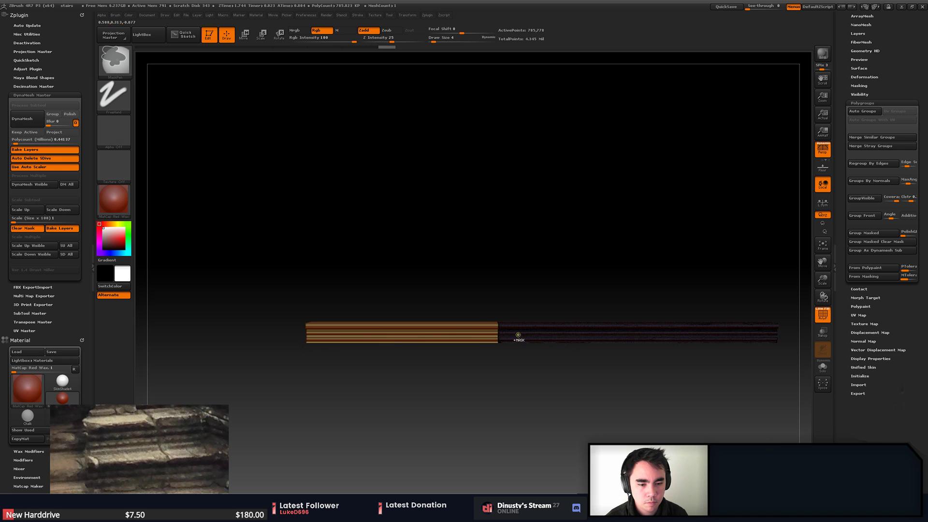
- Isolate the first polygroup of the stair moulding and split the hidden part off as a separate subtool
{"action": "left_click", "coordinate": [466, 331], "text": "ctrl+shift"}
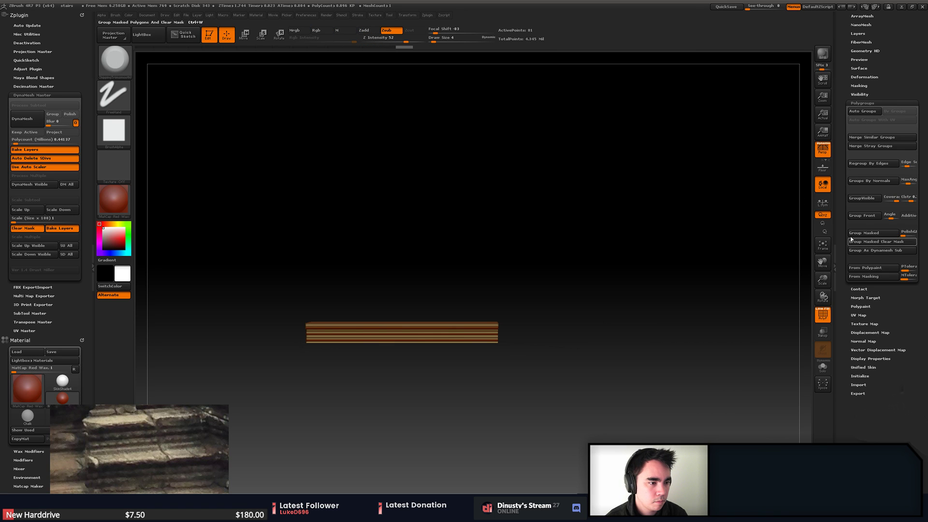
{"action": "scroll", "coordinate": [857, 161], "scroll_direction": "up", "scroll_amount": 5}
{"action": "left_click", "coordinate": [859, 143]}
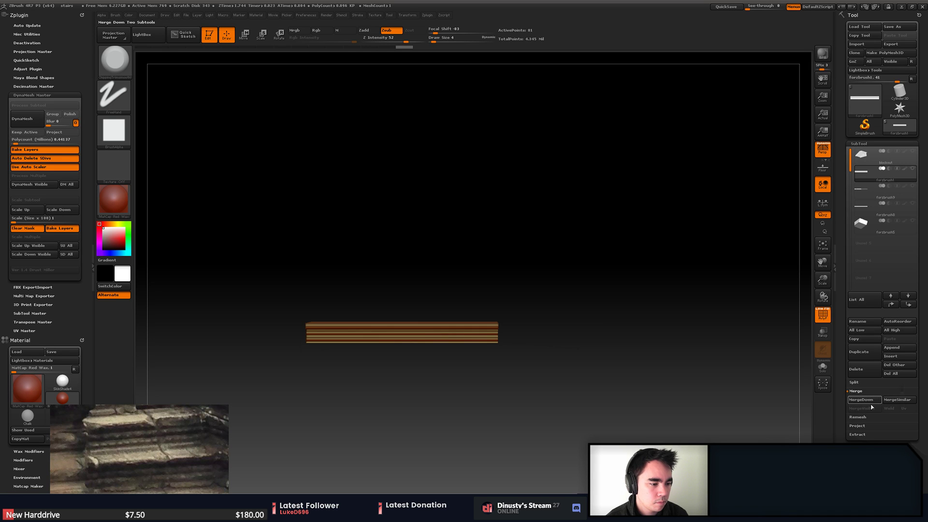
{"action": "left_click", "coordinate": [872, 383]}
{"action": "left_click", "coordinate": [865, 391]}
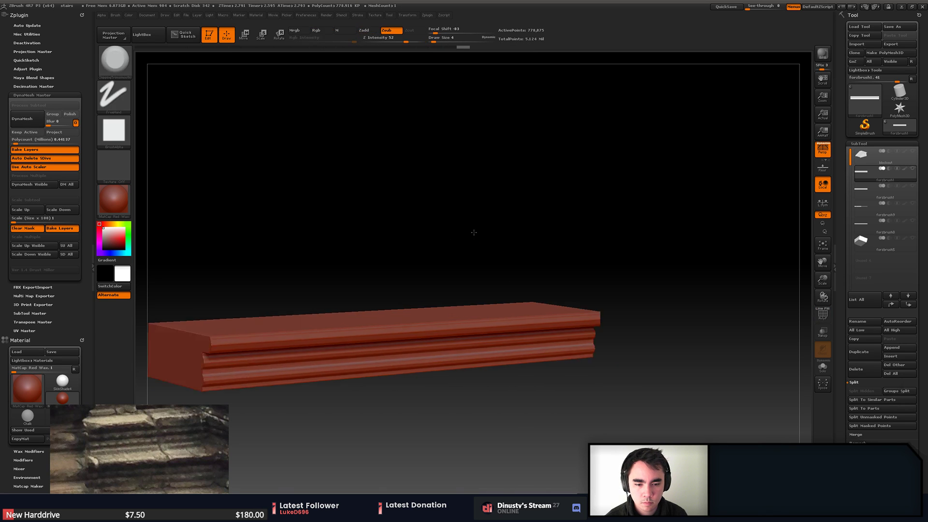
- Smooth the top moulding and the groove below it near the block's left end
{"action": "left_click_drag", "start_coordinate": [508, 228], "coordinate": [474, 234], "text": "shift"}
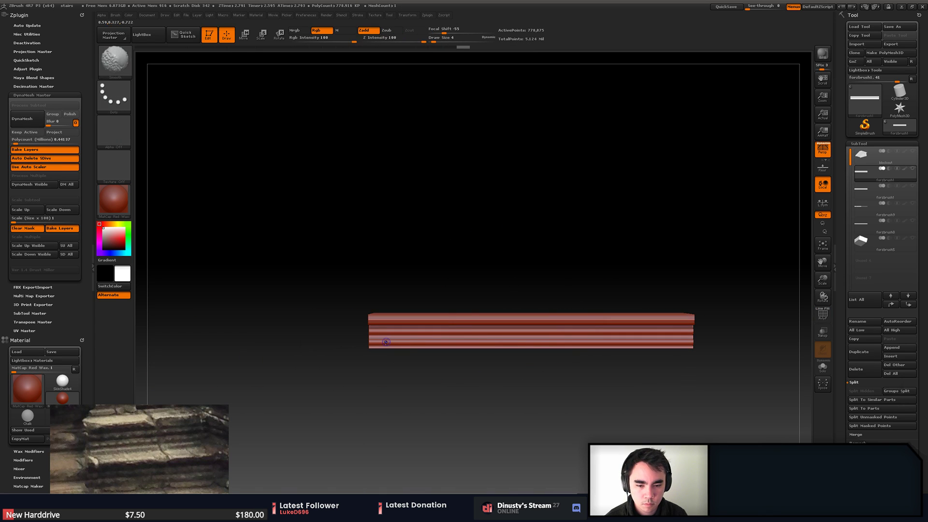
{"action": "key", "text": "ctrl+shift"}
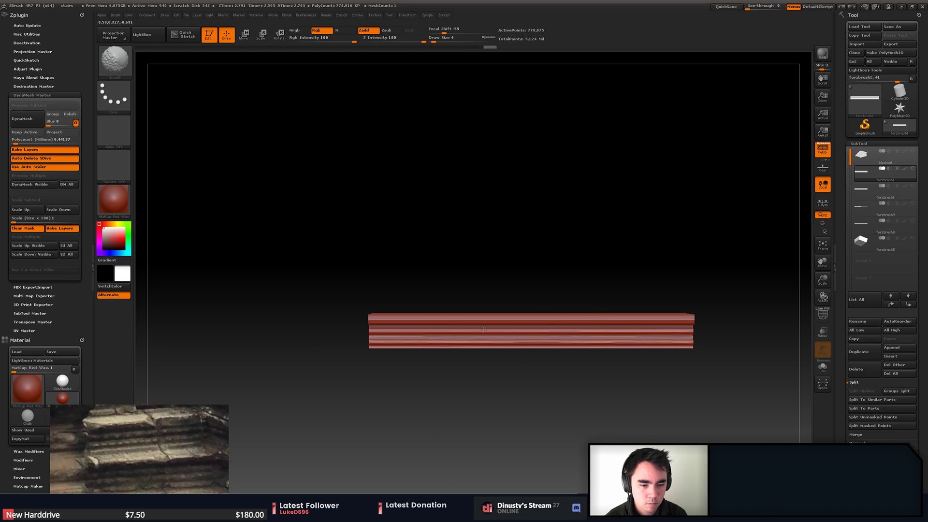
{"action": "right_click_drag", "start_coordinate": [524, 382], "coordinate": [552, 378], "text": "ctrl"}
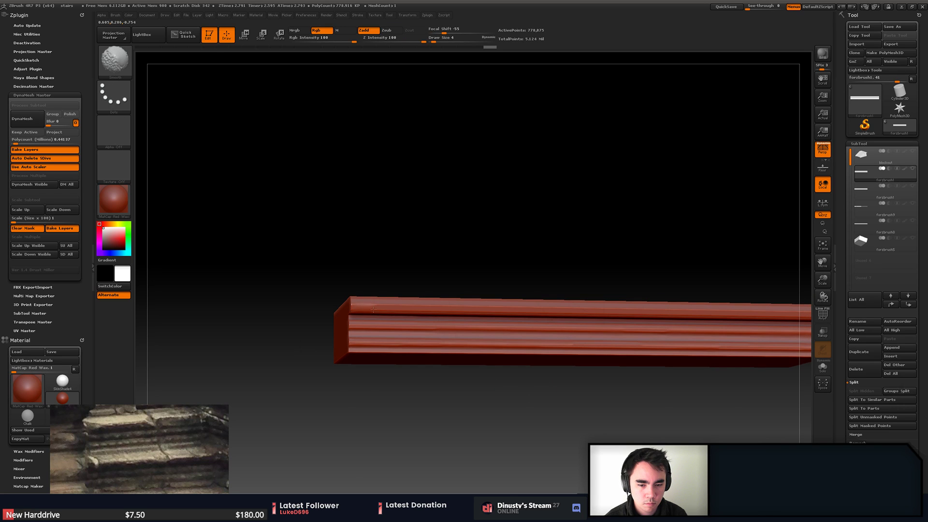
{"action": "left_click_drag", "start_coordinate": [592, 298], "coordinate": [456, 297], "text": "alt"}
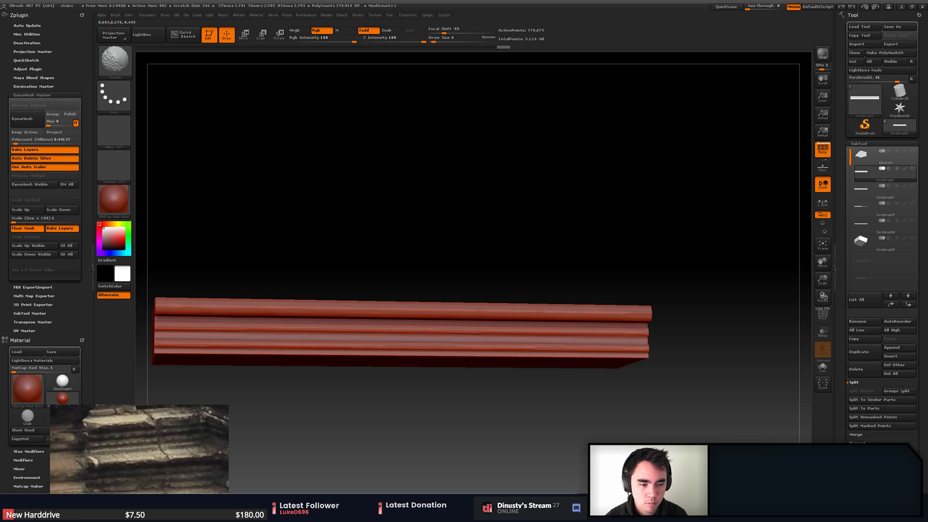
{"action": "mouse_move", "coordinate": [695, 323]}
{"action": "left_mouse_down"}
{"action": "mouse_move", "coordinate": [561, 245]}
{"action": "mouse_move", "coordinate": [607, 227]}
{"action": "mouse_move", "coordinate": [410, 210]}
{"action": "mouse_move", "coordinate": [549, 201]}
{"action": "mouse_move", "coordinate": [641, 221]}
{"action": "left_mouse_up"}
{"action": "key", "text": "shift"}
{"action": "key", "text": "shift"}
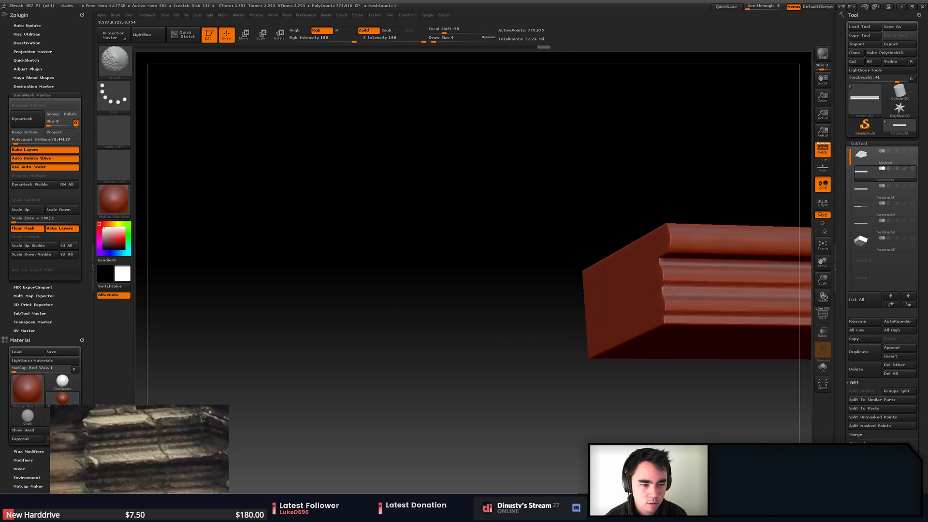
{"action": "left_click_drag", "start_coordinate": [678, 280], "coordinate": [744, 283], "text": "shift"}
{"action": "left_click_drag", "start_coordinate": [687, 186], "coordinate": [578, 188], "text": "alt"}
{"action": "left_click_drag", "start_coordinate": [600, 231], "coordinate": [630, 232], "text": "shift"}
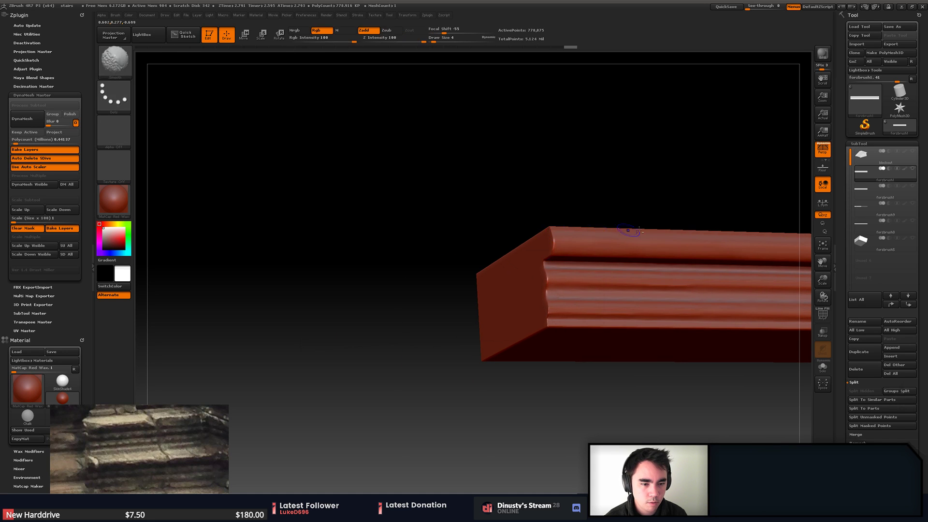
- Set the draw size to 3 and smooth the lowest groove starting from the block's left end
{"action": "mouse_move", "coordinate": [708, 188]}
{"action": "left_mouse_down", "text": "alt"}
{"action": "mouse_move", "coordinate": [576, 174]}
{"action": "mouse_move", "coordinate": [585, 331]}
{"action": "left_mouse_up", "text": "alt"}
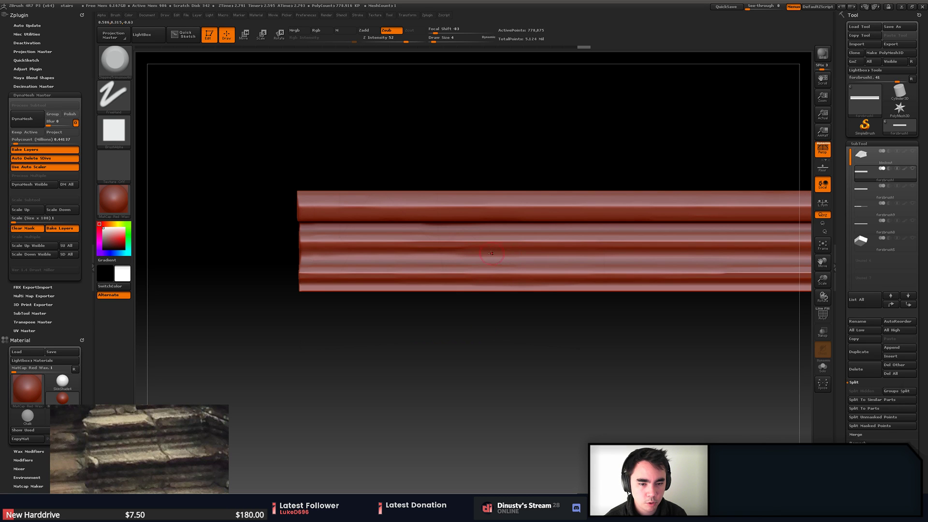
{"action": "mouse_move", "coordinate": [469, 331]}
{"action": "left_mouse_down", "text": "alt"}
{"action": "mouse_move", "coordinate": [556, 344]}
{"action": "mouse_move", "coordinate": [507, 363]}
{"action": "left_mouse_up", "text": "alt"}
{"action": "key", "text": "shift"}
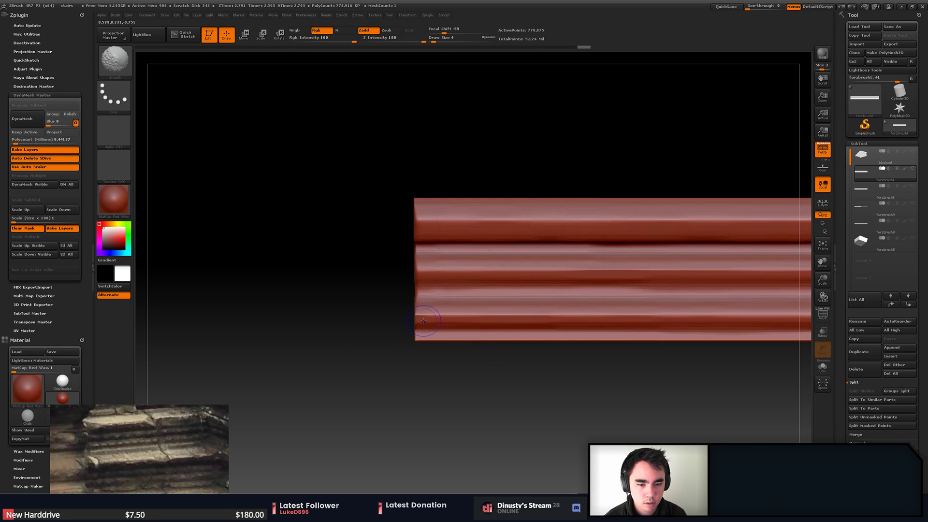
{"action": "key", "text": "space"}
{"action": "left_click_drag", "start_coordinate": [427, 317], "coordinate": [426, 318]}
{"action": "key", "text": "shift"}
{"action": "left_click_drag", "start_coordinate": [568, 315], "coordinate": [670, 316], "text": "shift"}
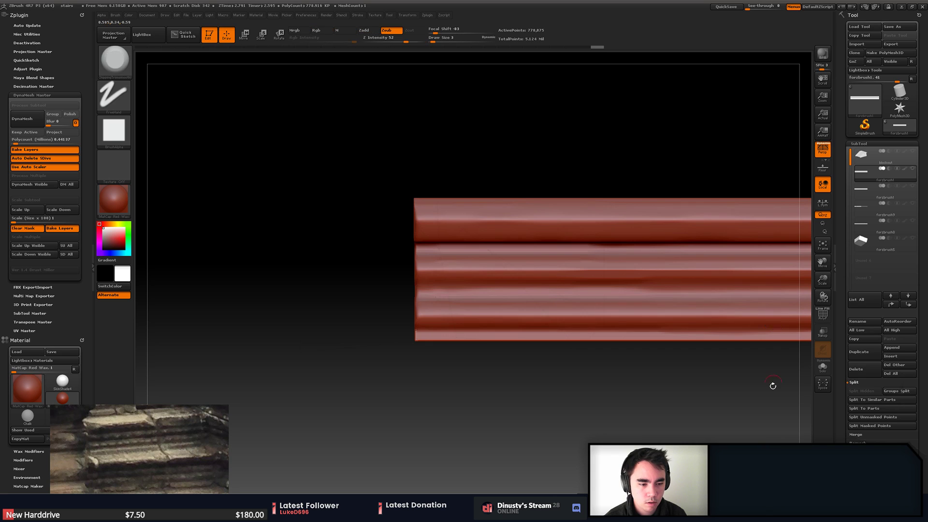
- Smooth the middle groove of the front moulding along the length of the block
{"action": "left_click_drag", "start_coordinate": [773, 385], "coordinate": [521, 354], "text": "alt"}
{"action": "left_click_drag", "start_coordinate": [543, 240], "coordinate": [271, 244], "text": "shift"}
{"action": "left_click_drag", "start_coordinate": [575, 332], "coordinate": [344, 327], "text": "alt"}
{"action": "left_click_drag", "start_coordinate": [332, 234], "coordinate": [655, 228], "text": "shift"}
{"action": "left_click_drag", "start_coordinate": [753, 310], "coordinate": [595, 300], "text": "alt"}
{"action": "left_click_drag", "start_coordinate": [527, 227], "coordinate": [604, 226], "text": "shift"}
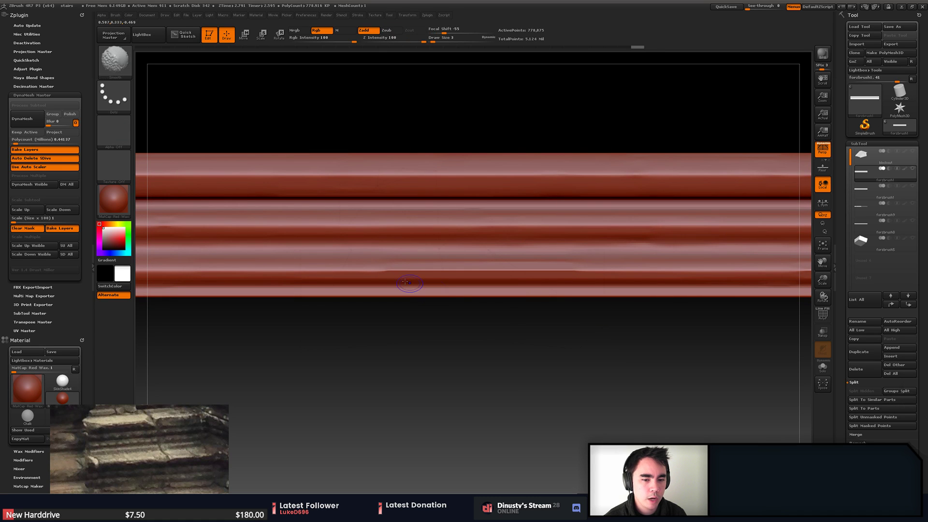
- Smooth the lowest groove of the front moulding toward the block's right end
{"action": "left_click_drag", "start_coordinate": [401, 272], "coordinate": [617, 274], "text": "shift"}
{"action": "left_click_drag", "start_coordinate": [777, 328], "coordinate": [511, 335], "text": "alt"}
{"action": "left_click_drag", "start_coordinate": [574, 275], "coordinate": [751, 276], "text": "shift"}
{"action": "left_click_drag", "start_coordinate": [755, 333], "coordinate": [451, 331], "text": "alt"}
{"action": "left_click_drag", "start_coordinate": [481, 272], "coordinate": [587, 272], "text": "shift"}
- Set the draw size to 4 and chip the top moulding's corner at the block's right end
{"action": "mouse_move", "coordinate": [653, 318]}
{"action": "left_mouse_down"}
{"action": "mouse_move", "coordinate": [621, 325]}
{"action": "mouse_move", "coordinate": [576, 363]}
{"action": "mouse_move", "coordinate": [595, 365]}
{"action": "mouse_move", "coordinate": [607, 262]}
{"action": "left_mouse_up"}
{"action": "mouse_move", "coordinate": [607, 110]}
{"action": "left_mouse_down"}
{"action": "mouse_move", "coordinate": [612, 157]}
{"action": "mouse_move", "coordinate": [623, 156]}
{"action": "left_mouse_up"}
{"action": "key", "text": "space"}
{"action": "mouse_move", "coordinate": [575, 121]}
{"action": "left_mouse_down"}
{"action": "mouse_move", "coordinate": [611, 132]}
{"action": "mouse_move", "coordinate": [615, 154]}
{"action": "left_mouse_up"}
{"action": "mouse_move", "coordinate": [544, 187]}
{"action": "left_mouse_down"}
{"action": "mouse_move", "coordinate": [523, 226]}
{"action": "mouse_move", "coordinate": [510, 200]}
{"action": "mouse_move", "coordinate": [524, 203]}
{"action": "mouse_move", "coordinate": [526, 219]}
{"action": "left_mouse_up"}
{"action": "mouse_move", "coordinate": [653, 312]}
{"action": "left_mouse_down", "text": "alt"}
{"action": "mouse_move", "coordinate": [652, 284]}
{"action": "mouse_move", "coordinate": [604, 259]}
{"action": "mouse_move", "coordinate": [601, 276]}
{"action": "left_mouse_up", "text": "alt"}
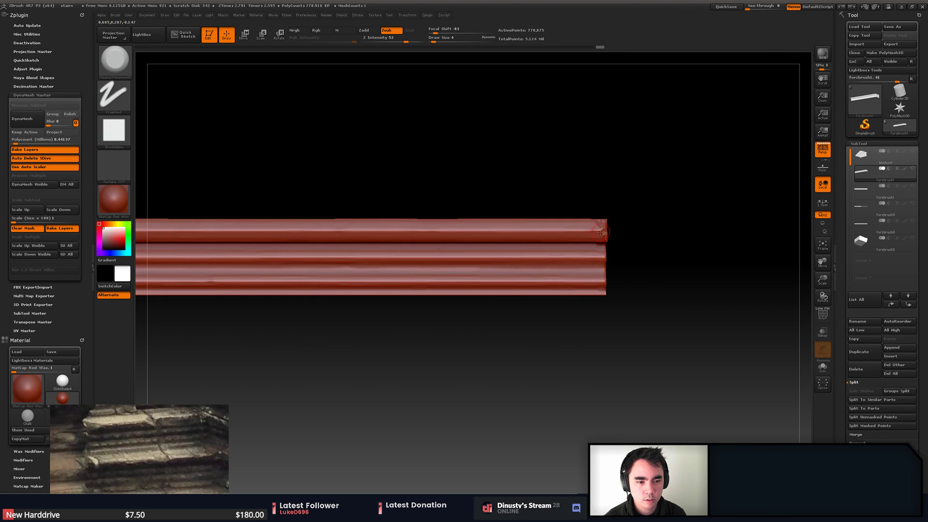
- Isolate the chipped right end of the block by hiding the rest of its mesh
{"action": "left_click_drag", "start_coordinate": [706, 251], "coordinate": [559, 266], "text": "alt"}
{"action": "left_click_drag", "start_coordinate": [407, 173], "coordinate": [561, 367], "text": "ctrl+shift"}
{"action": "left_click_drag", "start_coordinate": [626, 379], "coordinate": [567, 381], "text": "alt"}
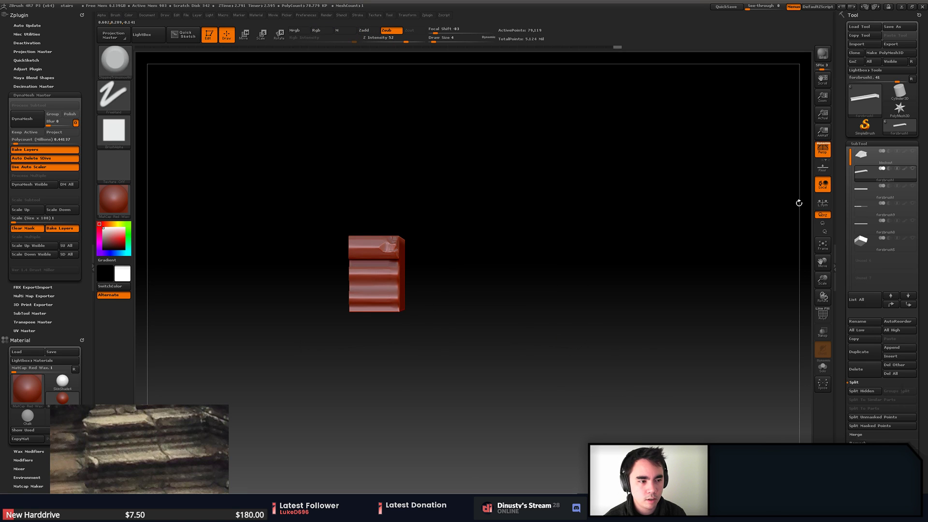
{"action": "left_click", "coordinate": [649, 270], "text": "ctrl+shift"}
{"action": "key", "text": "ctrl+z"}
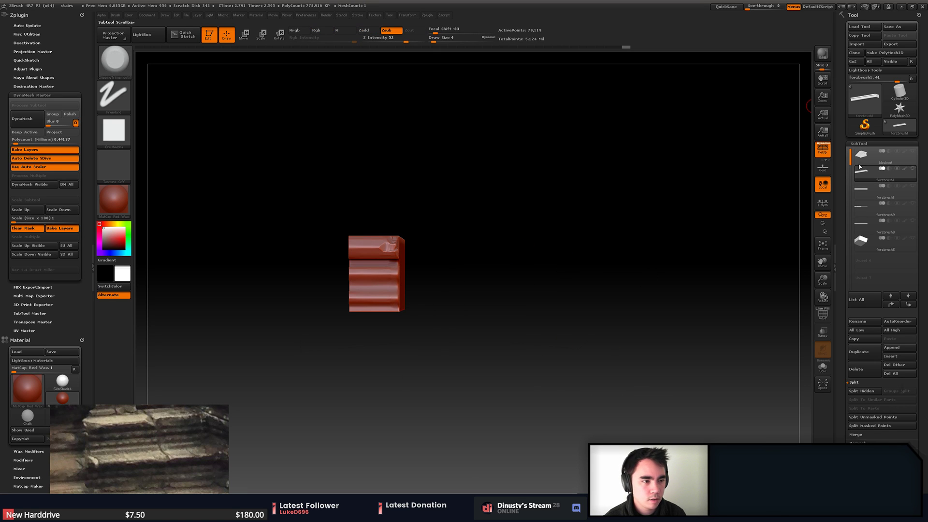
- Show only the adjoining end of the neighbouring block beside the chipped end, and make the chipped block active again
{"action": "left_click", "coordinate": [913, 189]}
{"action": "left_click_drag", "start_coordinate": [594, 145], "coordinate": [609, 168]}
{"action": "left_click_drag", "start_coordinate": [371, 188], "coordinate": [697, 396], "text": "ctrl+shift"}
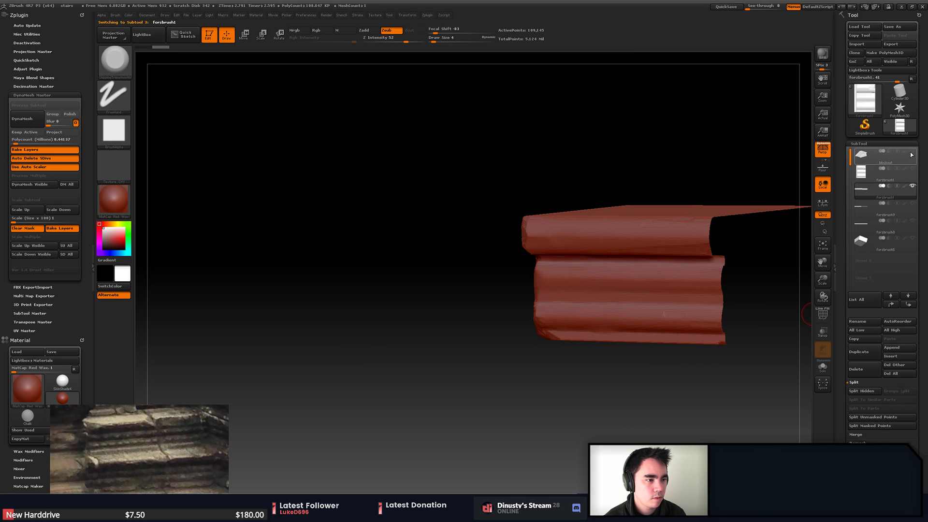
{"action": "left_click", "coordinate": [913, 170]}
{"action": "left_click_drag", "start_coordinate": [602, 144], "coordinate": [658, 146], "text": "alt"}
{"action": "left_click", "coordinate": [407, 278], "text": "alt"}
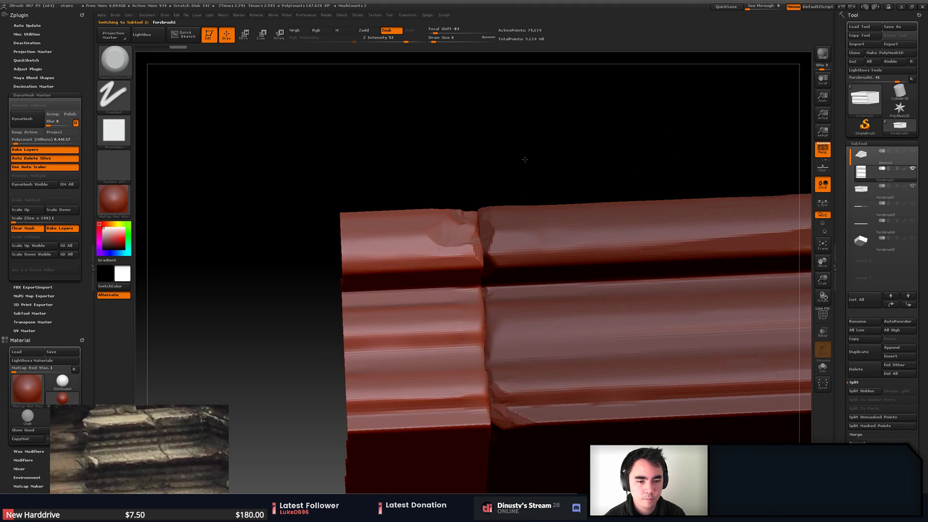
- Carve chips into the top moulding's edge and underside along the joint with the neighbouring block
{"action": "left_click_drag", "start_coordinate": [524, 158], "coordinate": [483, 161]}
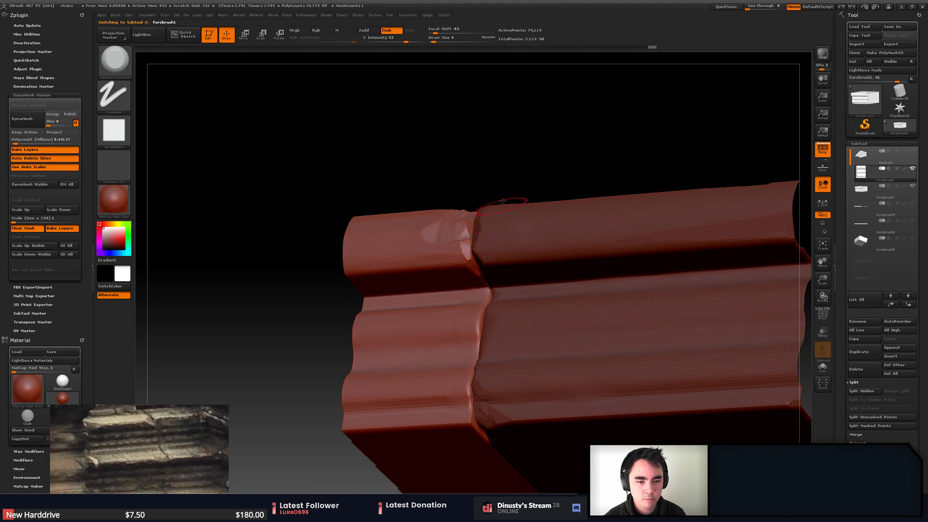
{"action": "mouse_move", "coordinate": [503, 201]}
{"action": "left_mouse_down"}
{"action": "mouse_move", "coordinate": [472, 263]}
{"action": "mouse_move", "coordinate": [464, 253]}
{"action": "left_mouse_up"}
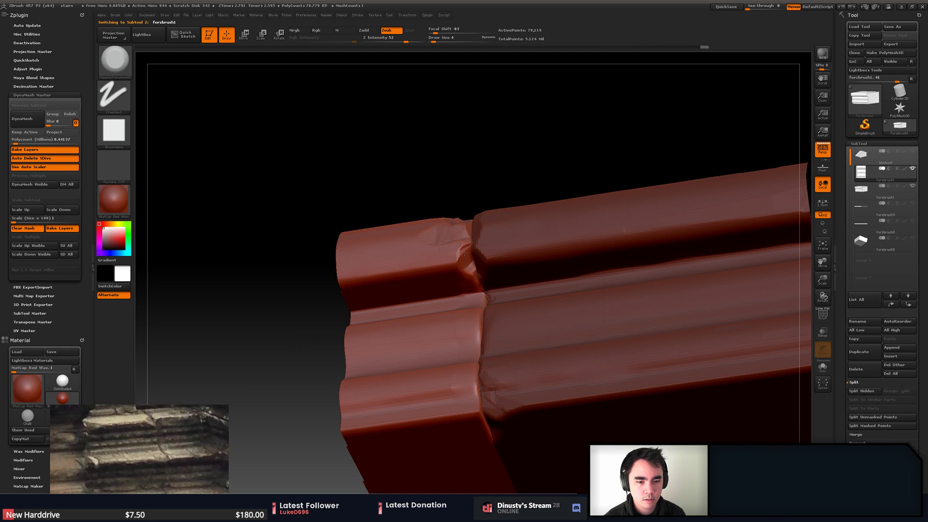
{"action": "left_click_drag", "start_coordinate": [490, 181], "coordinate": [471, 242]}
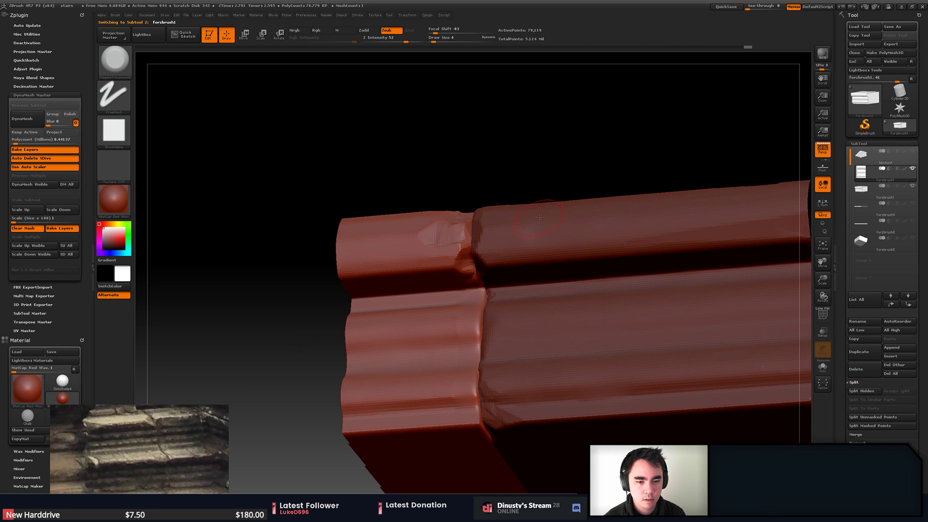
{"action": "left_click_drag", "start_coordinate": [539, 217], "coordinate": [495, 231]}
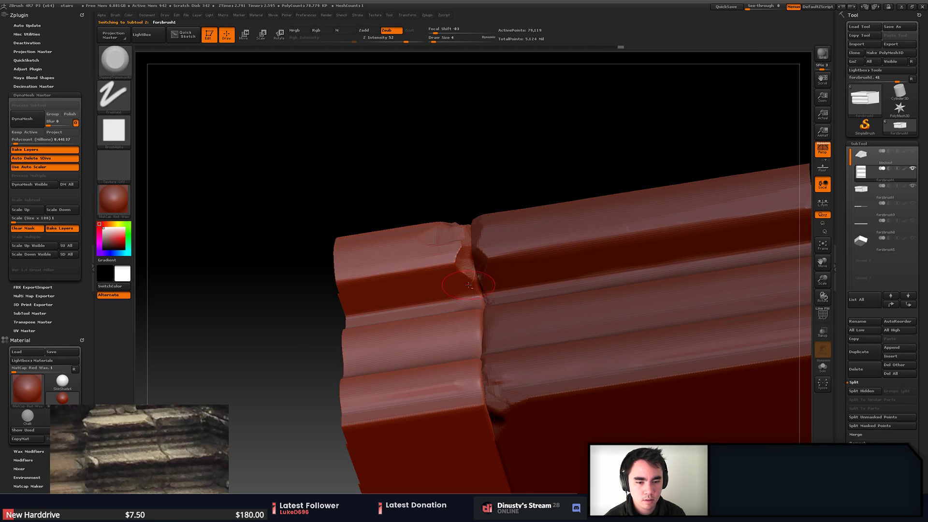
{"action": "mouse_move", "coordinate": [546, 159]}
{"action": "left_mouse_down"}
{"action": "mouse_move", "coordinate": [555, 134]}
{"action": "mouse_move", "coordinate": [537, 145]}
{"action": "left_mouse_up"}
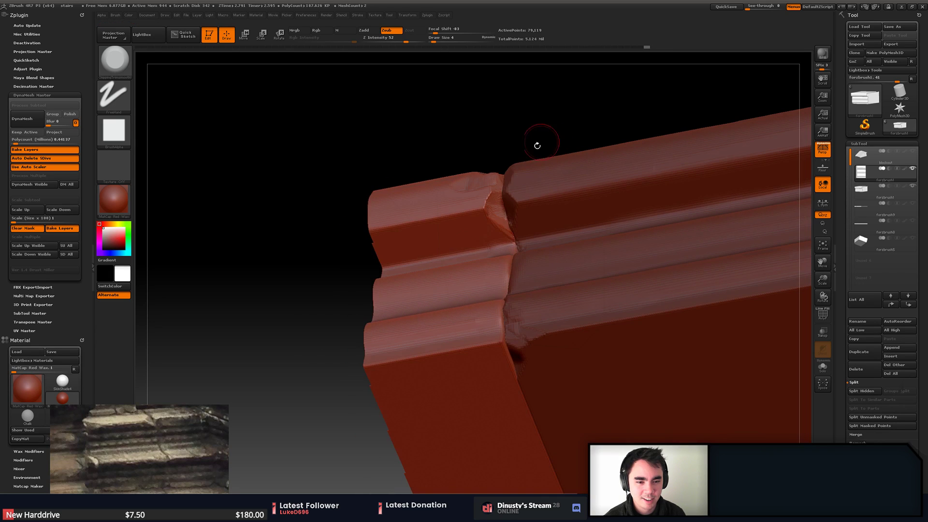
{"action": "left_click_drag", "start_coordinate": [484, 209], "coordinate": [467, 211]}
{"action": "mouse_move", "coordinate": [551, 132]}
{"action": "left_mouse_down", "text": "alt"}
{"action": "mouse_move", "coordinate": [483, 133]}
{"action": "mouse_move", "coordinate": [485, 121]}
{"action": "left_mouse_up", "text": "alt"}
{"action": "left_click_drag", "start_coordinate": [405, 208], "coordinate": [419, 209]}
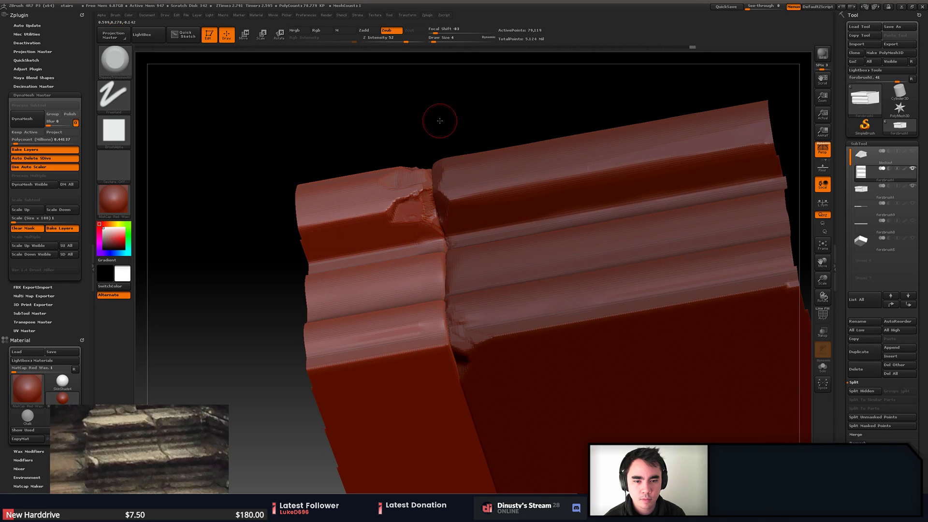
- Extend the broken facets across the front face of the top moulding beside the joint
{"action": "left_click_drag", "start_coordinate": [439, 120], "coordinate": [441, 125], "text": "shift"}
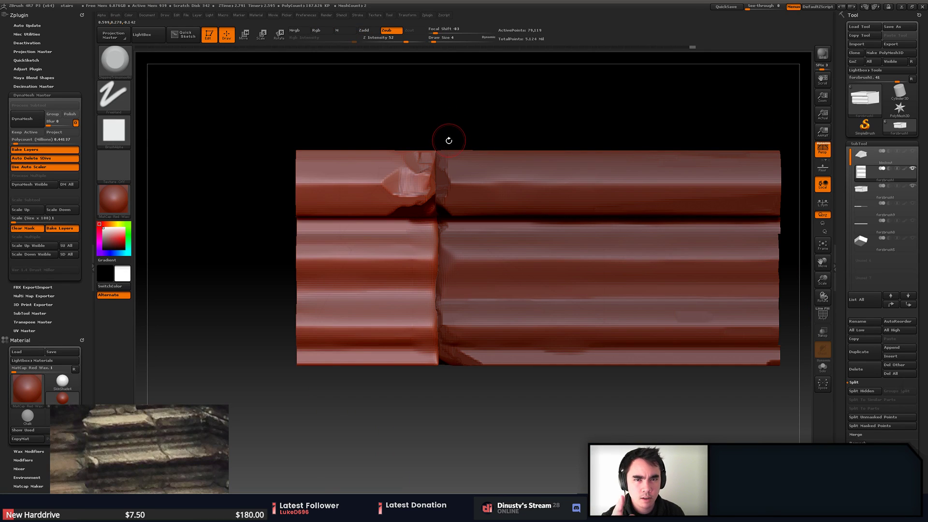
{"action": "left_click_drag", "start_coordinate": [503, 124], "coordinate": [537, 125], "text": "alt"}
{"action": "left_click_drag", "start_coordinate": [436, 184], "coordinate": [419, 187]}
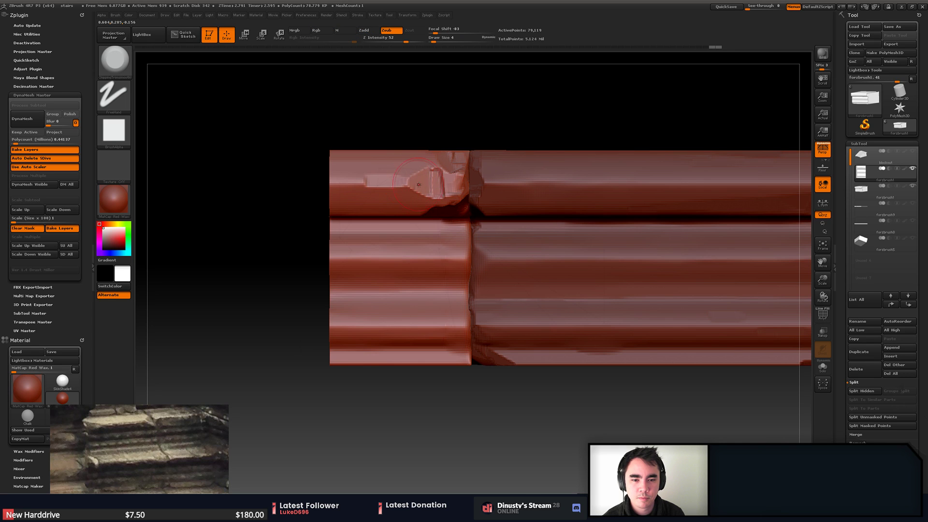
{"action": "left_click_drag", "start_coordinate": [515, 114], "coordinate": [457, 162], "text": "alt"}
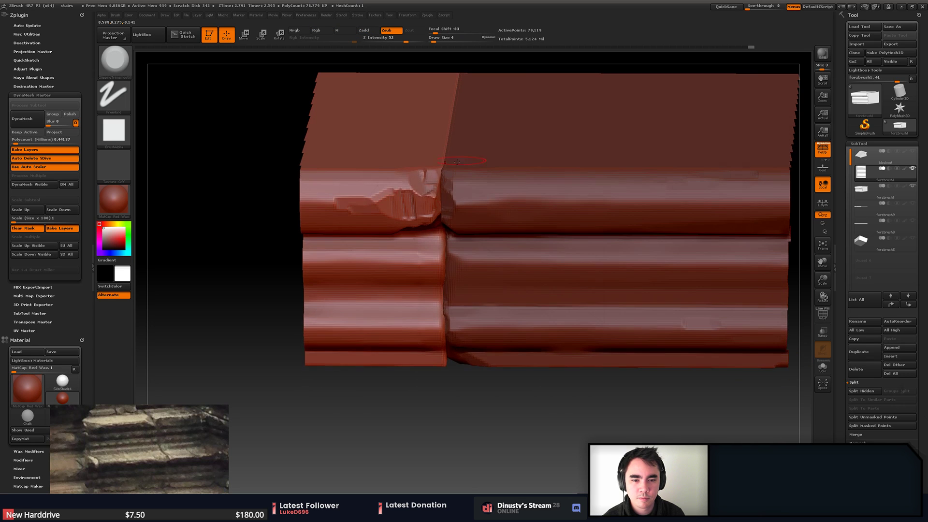
{"action": "right_click_drag", "start_coordinate": [618, 339], "coordinate": [509, 265], "text": "alt"}
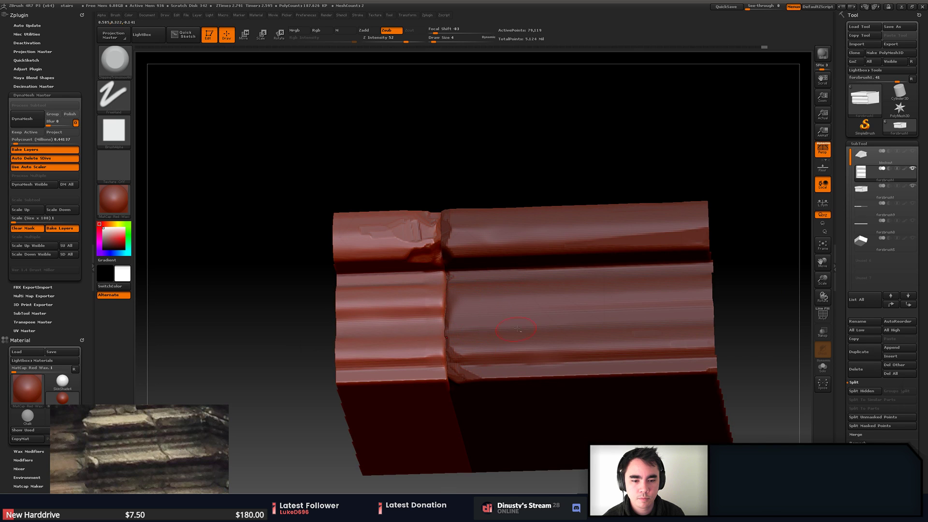
- Display the neighbouring block as transparent with ghost transparency turned off
{"action": "right_click_drag", "start_coordinate": [517, 329], "coordinate": [571, 302], "text": "alt"}
{"action": "right_click_drag", "start_coordinate": [571, 303], "coordinate": [514, 293]}
{"action": "left_click", "coordinate": [828, 334]}
{"action": "left_click", "coordinate": [825, 352]}
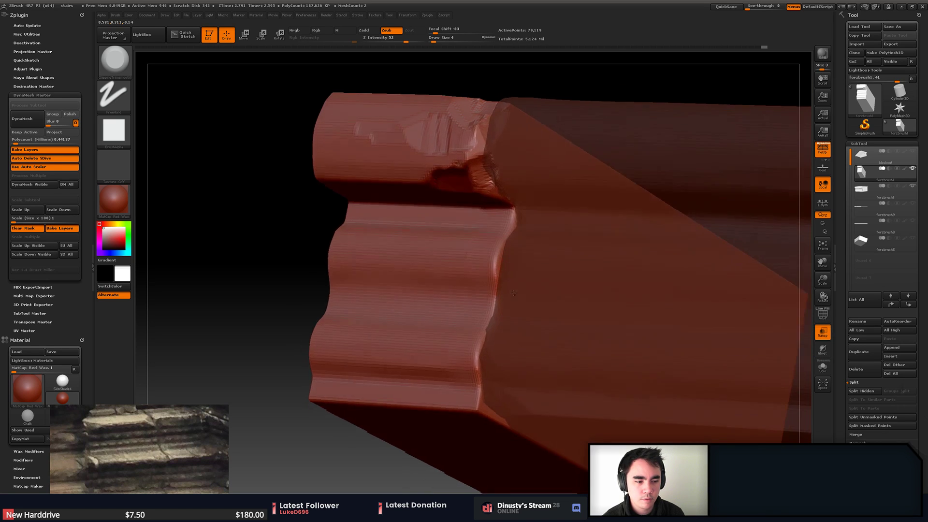
{"action": "left_click", "coordinate": [825, 332]}
{"action": "left_click", "coordinate": [824, 332]}
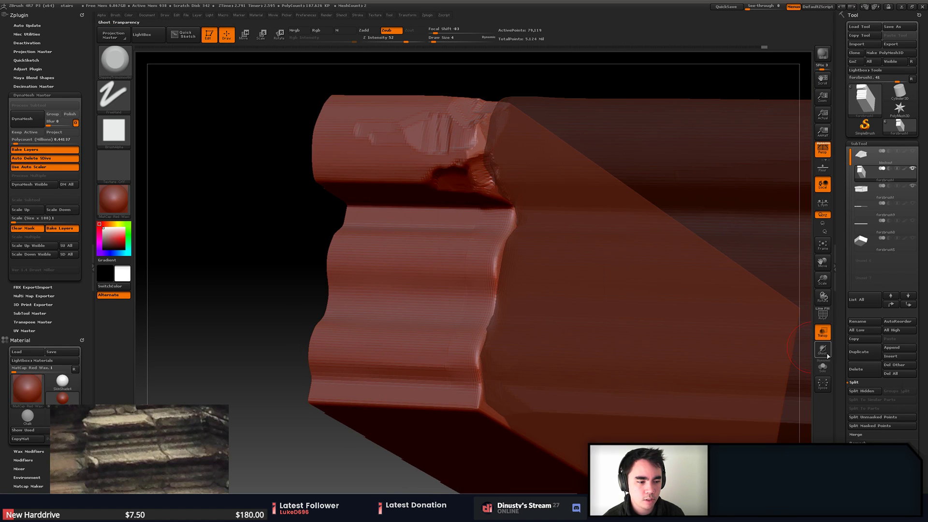
{"action": "left_click", "coordinate": [822, 349]}
{"action": "left_click", "coordinate": [823, 349]}
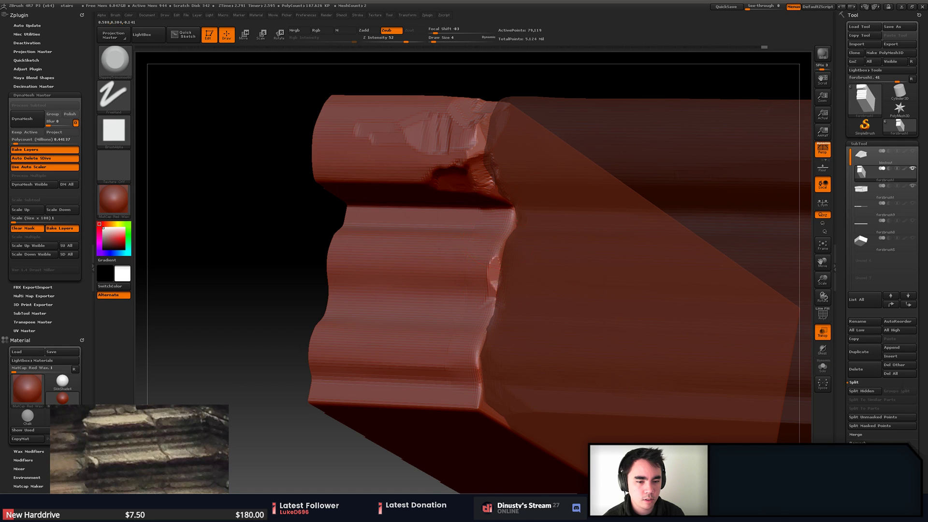
- Chip the middle and lower moulding edges along the joint with the neighbouring block
{"action": "left_click_drag", "start_coordinate": [499, 247], "coordinate": [510, 278]}
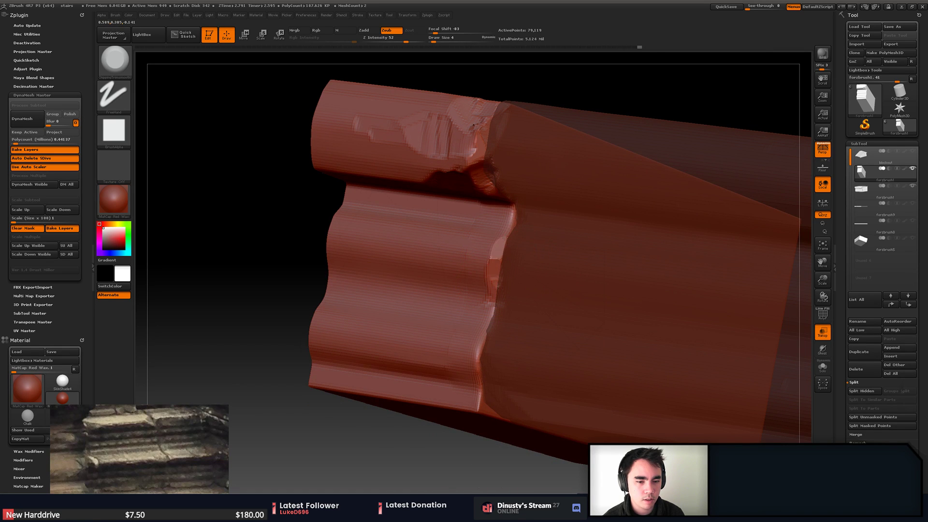
{"action": "left_click_drag", "start_coordinate": [501, 291], "coordinate": [476, 385]}
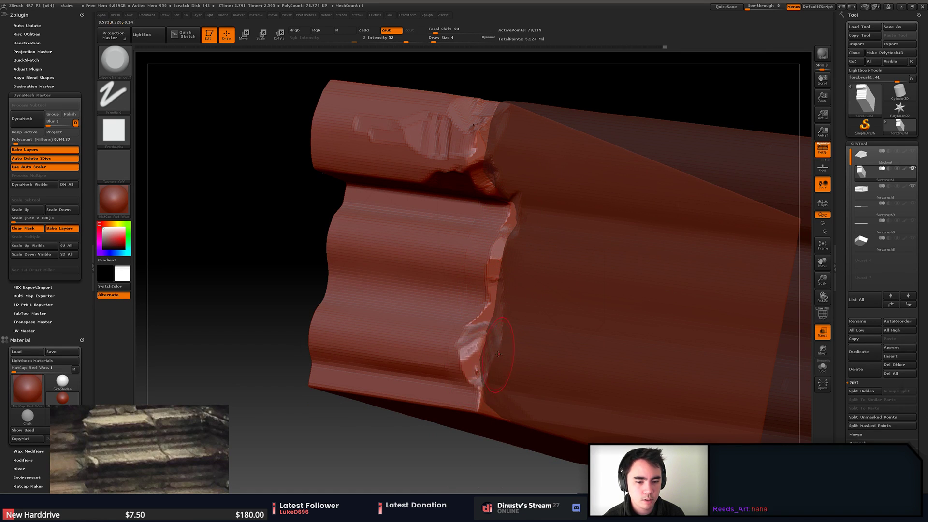
{"action": "right_click_drag", "start_coordinate": [478, 389], "coordinate": [476, 372]}
{"action": "left_click_drag", "start_coordinate": [476, 385], "coordinate": [500, 317]}
- Carve broken facets into the bottom corner of the lowest moulding at the joint
{"action": "right_click_drag", "start_coordinate": [514, 318], "coordinate": [431, 338]}
{"action": "left_click_drag", "start_coordinate": [438, 341], "coordinate": [432, 336]}
{"action": "right_click_drag", "start_coordinate": [432, 338], "coordinate": [431, 309]}
{"action": "mouse_move", "coordinate": [435, 346]}
{"action": "left_mouse_down"}
{"action": "mouse_move", "coordinate": [419, 358]}
{"action": "mouse_move", "coordinate": [416, 340]}
{"action": "left_mouse_up"}
{"action": "right_click_drag", "start_coordinate": [430, 368], "coordinate": [437, 347]}
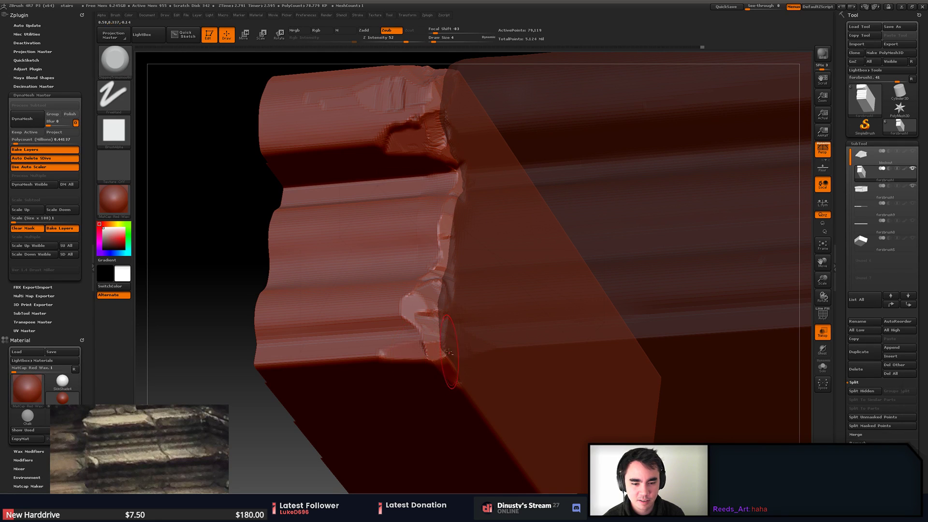
{"action": "mouse_move", "coordinate": [433, 349]}
{"action": "left_mouse_down"}
{"action": "mouse_move", "coordinate": [438, 357]}
{"action": "mouse_move", "coordinate": [409, 361]}
{"action": "left_mouse_up"}
{"action": "key", "text": "space"}
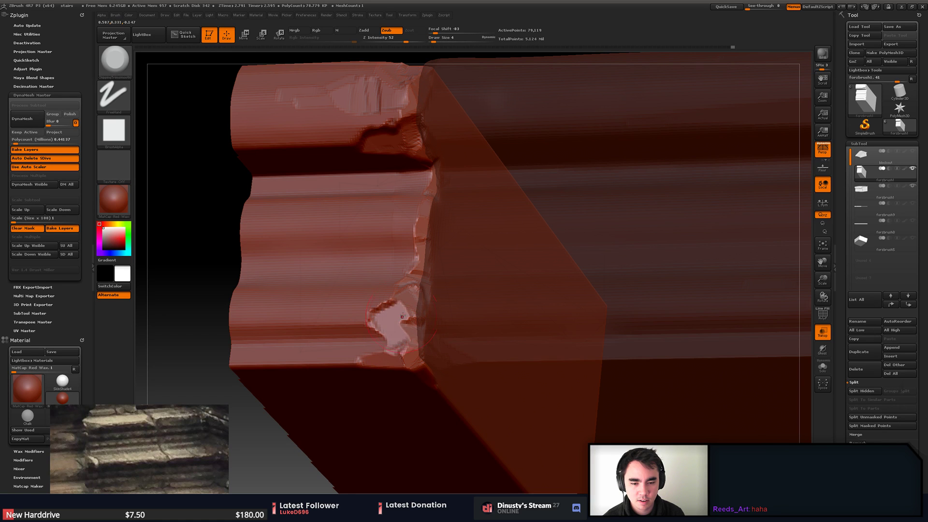
{"action": "right_click_drag", "start_coordinate": [410, 306], "coordinate": [411, 333]}
{"action": "mouse_move", "coordinate": [400, 328]}
{"action": "left_mouse_down"}
{"action": "mouse_move", "coordinate": [429, 310]}
{"action": "mouse_move", "coordinate": [430, 289]}
{"action": "left_mouse_up"}
{"action": "key", "text": "ctrl+z"}
- Select the neighbouring block on the other side of the joint and chip the end edge of its middle moulding
{"action": "right_click_drag", "start_coordinate": [443, 291], "coordinate": [539, 287], "text": "shift"}
{"action": "left_click", "coordinate": [503, 317], "text": "alt"}
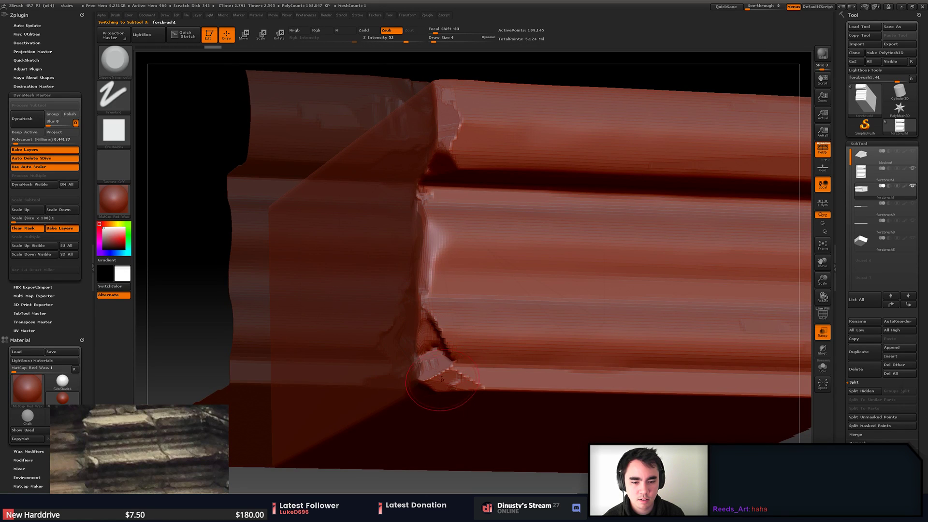
{"action": "mouse_move", "coordinate": [441, 383]}
{"action": "left_mouse_down"}
{"action": "mouse_move", "coordinate": [440, 368]}
{"action": "mouse_move", "coordinate": [423, 386]}
{"action": "mouse_move", "coordinate": [472, 345]}
{"action": "mouse_move", "coordinate": [466, 313]}
{"action": "mouse_move", "coordinate": [446, 323]}
{"action": "left_mouse_up"}
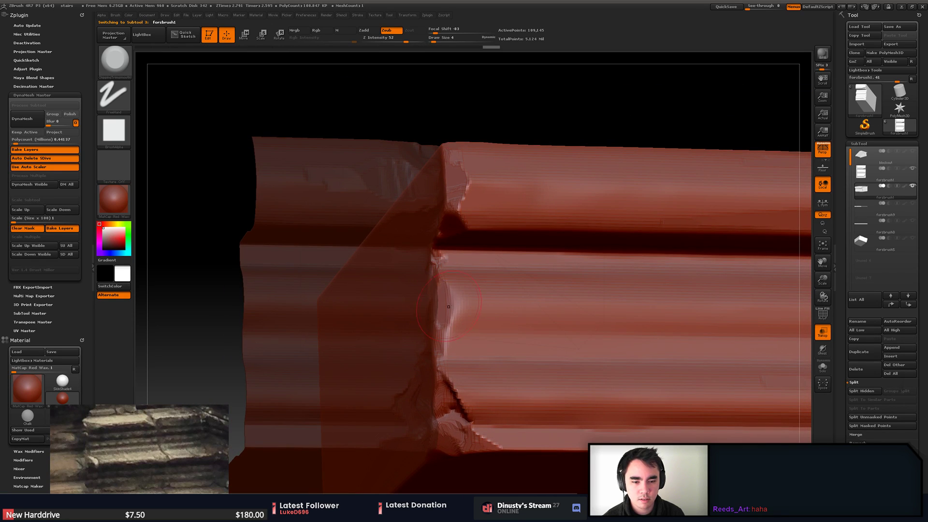
{"action": "mouse_move", "coordinate": [441, 286]}
{"action": "left_mouse_down"}
{"action": "mouse_move", "coordinate": [455, 319]}
{"action": "mouse_move", "coordinate": [445, 365]}
{"action": "left_mouse_up"}
{"action": "key", "text": "ctrl+z"}
{"action": "right_click_drag", "start_coordinate": [472, 347], "coordinate": [453, 339]}
{"action": "key", "text": "ctrl+z"}
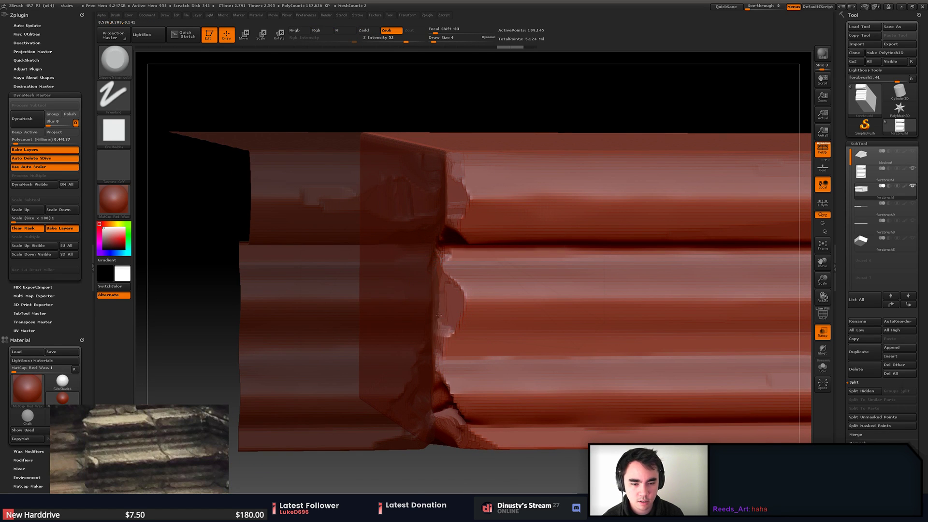
{"action": "left_click_drag", "start_coordinate": [441, 302], "coordinate": [444, 297]}
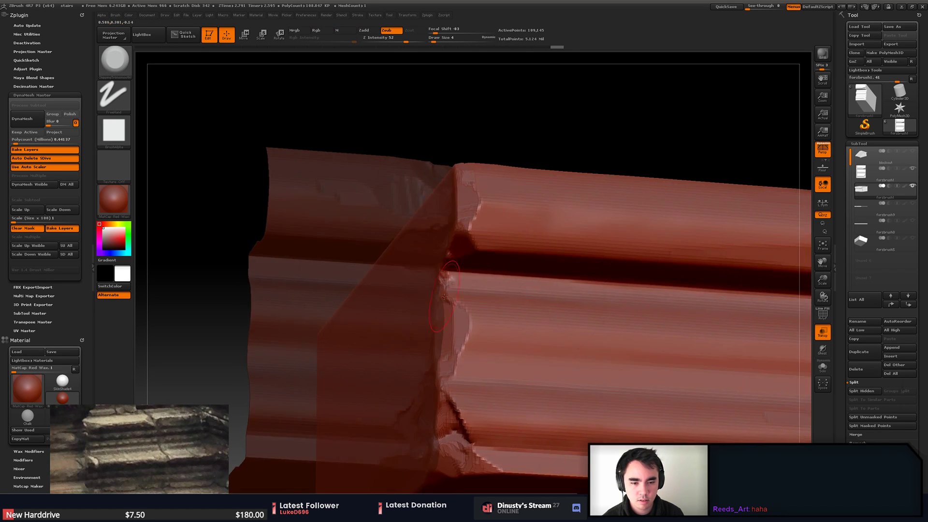
- Extend the chipped facets toward the upper part of the middle moulding's edge at the joint
{"action": "right_click_drag", "start_coordinate": [449, 314], "coordinate": [433, 316]}
{"action": "left_click_drag", "start_coordinate": [457, 323], "coordinate": [459, 340]}
{"action": "key", "text": "space"}
{"action": "mouse_move", "coordinate": [487, 340]}
{"action": "left_mouse_down"}
{"action": "mouse_move", "coordinate": [457, 348]}
{"action": "mouse_move", "coordinate": [447, 324]}
{"action": "left_mouse_up"}
{"action": "mouse_move", "coordinate": [448, 329]}
{"action": "right_mouse_down", "text": "alt"}
{"action": "mouse_move", "coordinate": [424, 323]}
{"action": "mouse_move", "coordinate": [435, 295]}
{"action": "mouse_move", "coordinate": [465, 296]}
{"action": "mouse_move", "coordinate": [485, 329]}
{"action": "right_mouse_up", "text": "alt"}
- Carve broken facets into the recess beneath the top moulding at the joint
{"action": "key", "text": "space"}
{"action": "left_click_drag", "start_coordinate": [509, 281], "coordinate": [512, 281]}
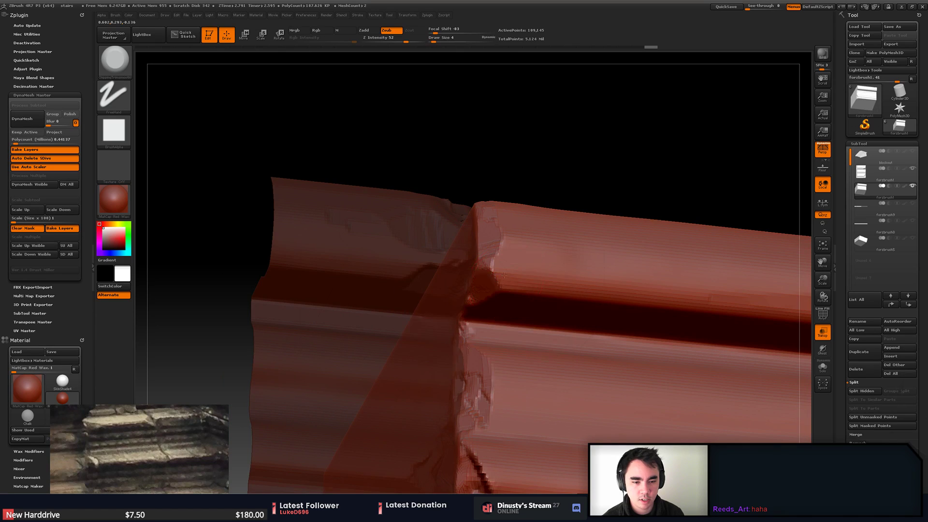
{"action": "right_click_drag", "start_coordinate": [502, 287], "coordinate": [483, 274]}
{"action": "mouse_move", "coordinate": [484, 269]}
{"action": "left_mouse_down"}
{"action": "mouse_move", "coordinate": [510, 300]}
{"action": "mouse_move", "coordinate": [491, 304]}
{"action": "mouse_move", "coordinate": [503, 284]}
{"action": "left_mouse_up"}
{"action": "right_click_drag", "start_coordinate": [531, 302], "coordinate": [493, 289], "text": "alt"}
{"action": "left_click_drag", "start_coordinate": [494, 288], "coordinate": [502, 287]}
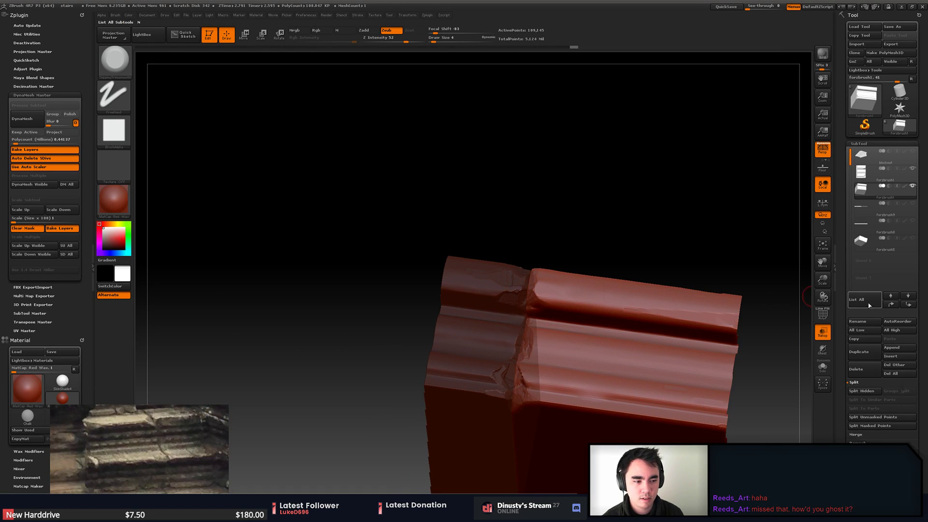
- Turn off transparency and hide the adjoining block so the selected block's end face is exposed
{"action": "left_click", "coordinate": [819, 334]}
{"action": "right_click_drag", "start_coordinate": [701, 256], "coordinate": [582, 215], "text": "shift"}
{"action": "right_click_drag", "start_coordinate": [610, 246], "coordinate": [550, 237], "text": "alt"}
{"action": "right_click_drag", "start_coordinate": [566, 239], "coordinate": [631, 334]}
{"action": "right_click_drag", "start_coordinate": [631, 334], "coordinate": [568, 338]}
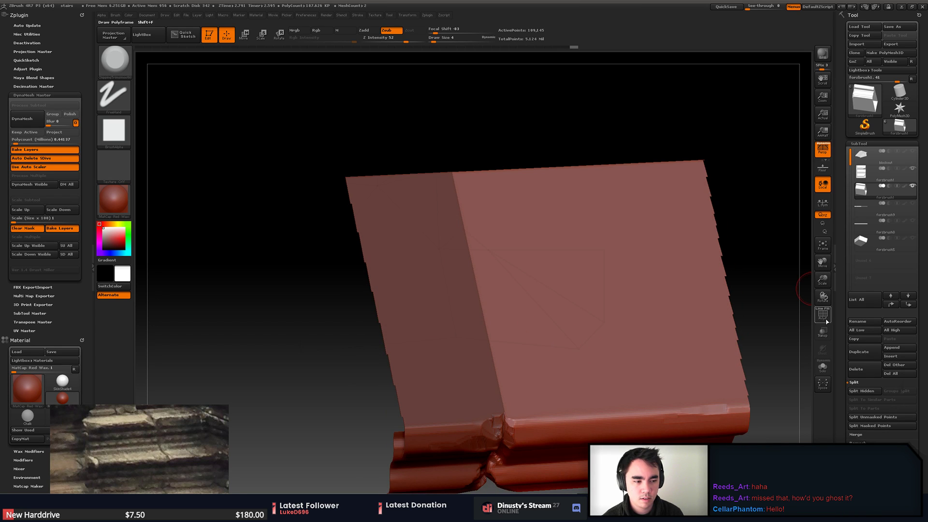
{"action": "left_click", "coordinate": [913, 187]}
{"action": "right_click_drag", "start_coordinate": [488, 360], "coordinate": [513, 351]}
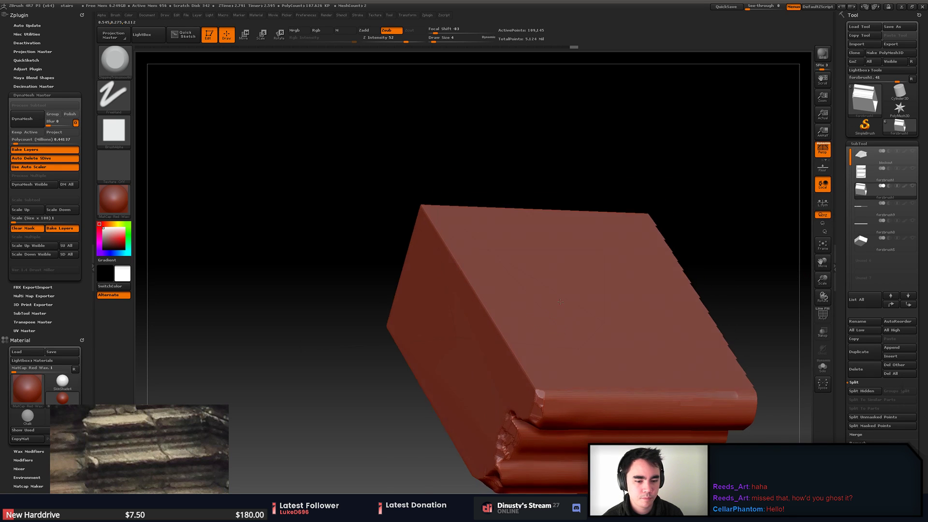
- Chip the front corner of the top moulding and the adjoining upper edge of the block's end face
{"action": "key", "text": "space"}
{"action": "left_click_drag", "start_coordinate": [517, 387], "coordinate": [520, 386]}
{"action": "right_click_drag", "start_coordinate": [518, 386], "coordinate": [536, 355], "text": "alt"}
{"action": "key", "text": "space"}
{"action": "right_click_drag", "start_coordinate": [592, 328], "coordinate": [570, 266], "text": "alt"}
{"action": "right_click_drag", "start_coordinate": [570, 266], "coordinate": [538, 316], "text": "ctrl"}
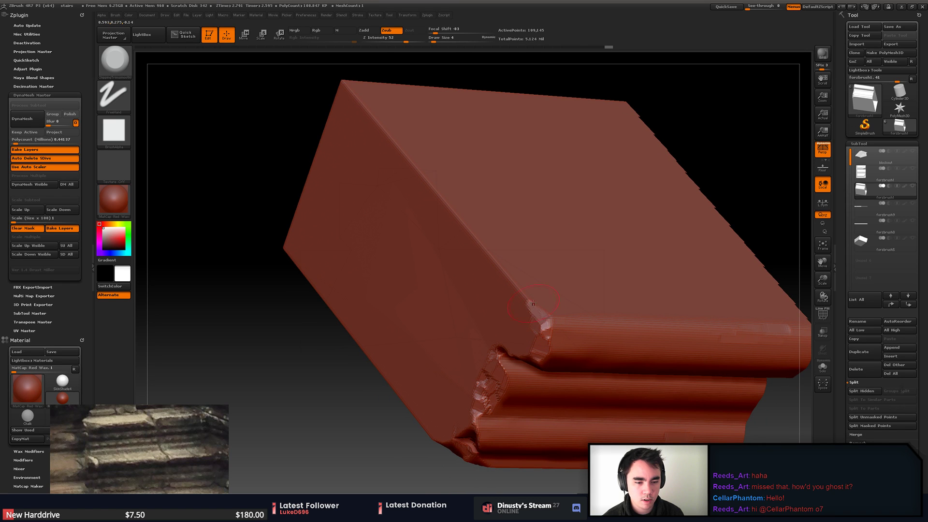
{"action": "mouse_move", "coordinate": [548, 313]}
{"action": "left_mouse_down"}
{"action": "mouse_move", "coordinate": [551, 343]}
{"action": "mouse_move", "coordinate": [538, 324]}
{"action": "left_mouse_up"}
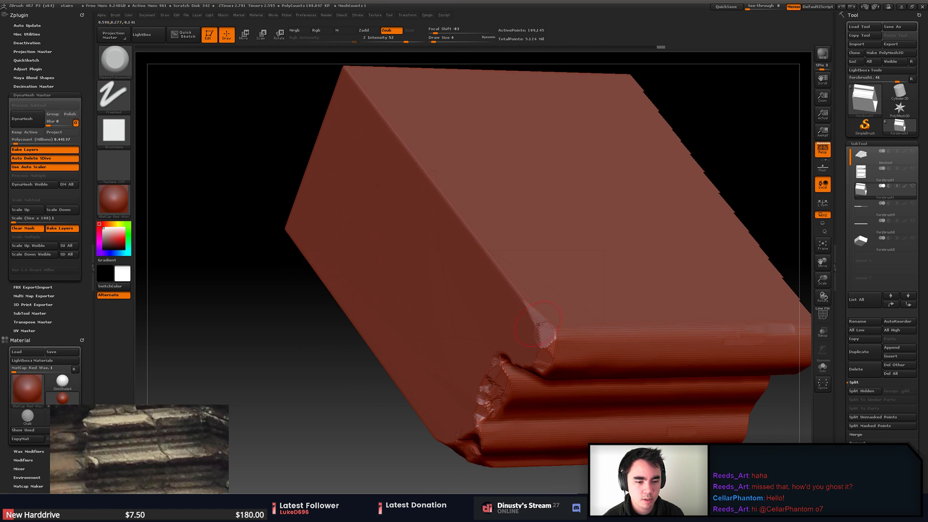
{"action": "right_click_drag", "start_coordinate": [530, 311], "coordinate": [543, 344], "text": "alt"}
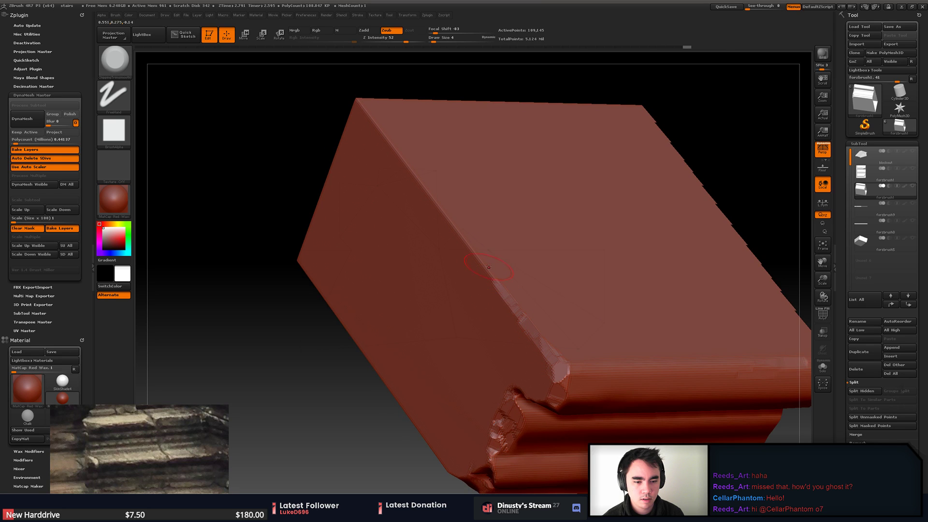
{"action": "right_click_drag", "start_coordinate": [489, 267], "coordinate": [535, 317], "text": "alt"}
- Carve shallow chips along the rest of the upper end edge up to the rear corner
{"action": "left_click_drag", "start_coordinate": [435, 204], "coordinate": [442, 215]}
{"action": "right_click_drag", "start_coordinate": [442, 215], "coordinate": [513, 340], "text": "alt"}
{"action": "mouse_move", "coordinate": [404, 233]}
{"action": "left_mouse_down"}
{"action": "mouse_move", "coordinate": [489, 265]}
{"action": "mouse_move", "coordinate": [491, 306]}
{"action": "mouse_move", "coordinate": [507, 309]}
{"action": "left_mouse_up"}
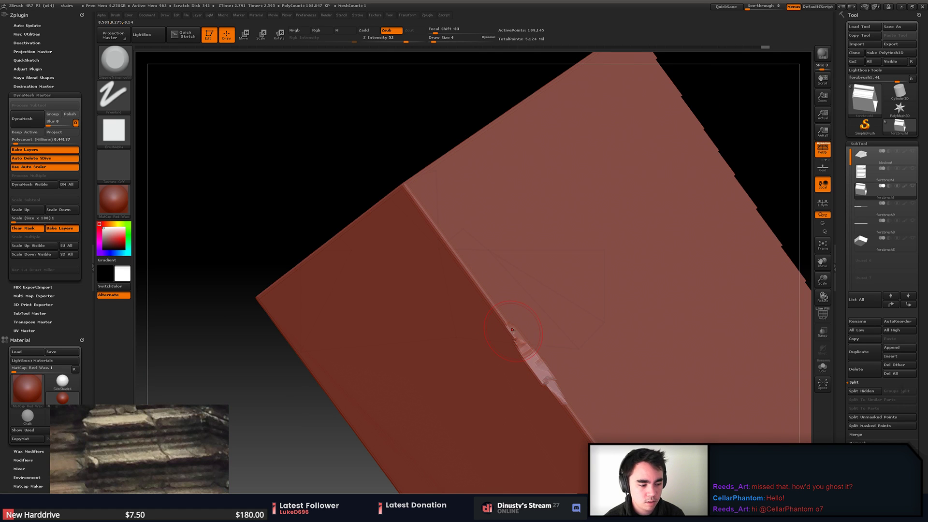
{"action": "left_click_drag", "start_coordinate": [406, 183], "coordinate": [503, 315]}
{"action": "left_click_drag", "start_coordinate": [438, 227], "coordinate": [419, 198]}
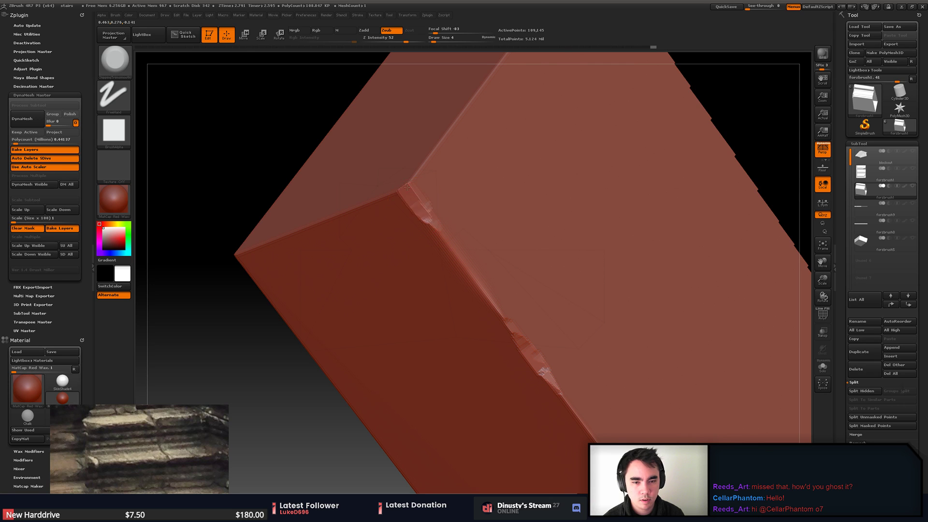
- Smooth the block's upper rear corner and break it away into rough facets
{"action": "right_click_drag", "start_coordinate": [407, 187], "coordinate": [406, 201]}
{"action": "left_click_drag", "start_coordinate": [408, 201], "coordinate": [409, 184], "text": "shift"}
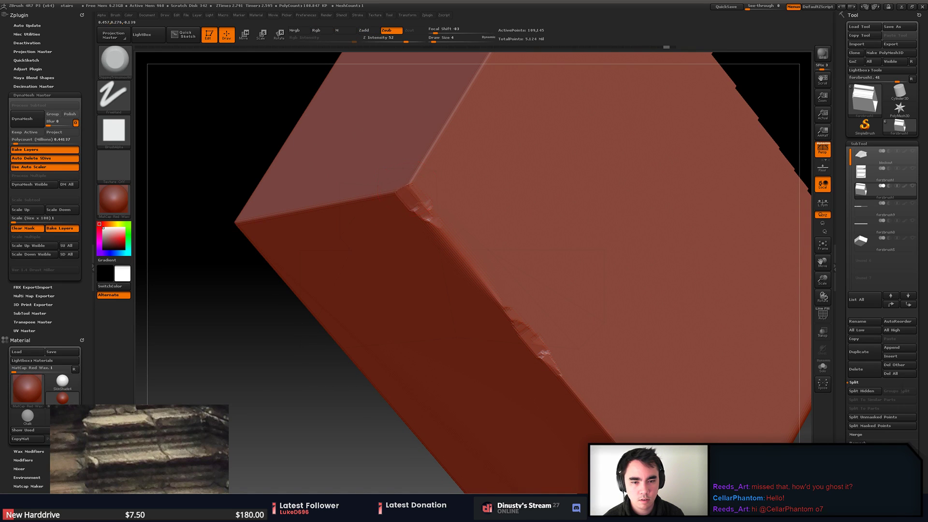
{"action": "mouse_move", "coordinate": [444, 239]}
{"action": "left_mouse_down"}
{"action": "mouse_move", "coordinate": [414, 190]}
{"action": "mouse_move", "coordinate": [410, 211]}
{"action": "left_mouse_up"}
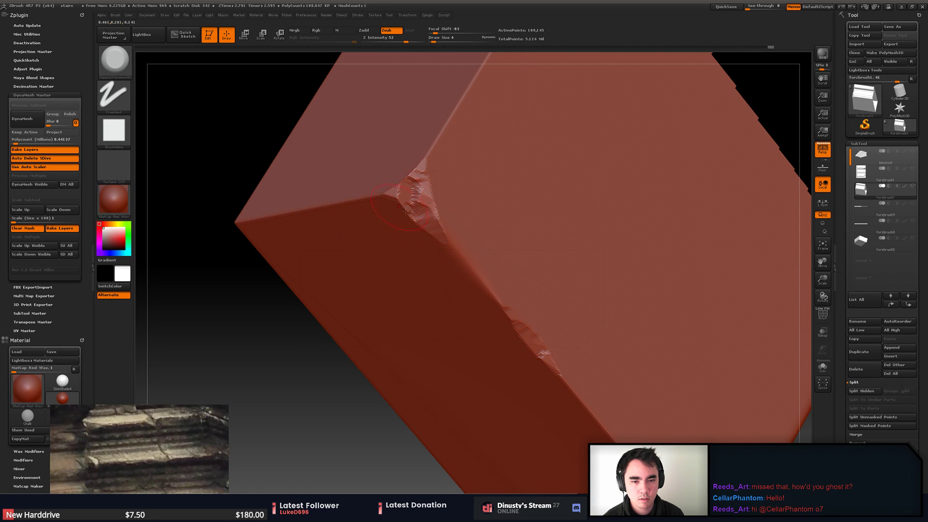
{"action": "right_click_drag", "start_coordinate": [406, 212], "coordinate": [485, 295], "text": "ctrl"}
{"action": "right_click_drag", "start_coordinate": [485, 295], "coordinate": [500, 312]}
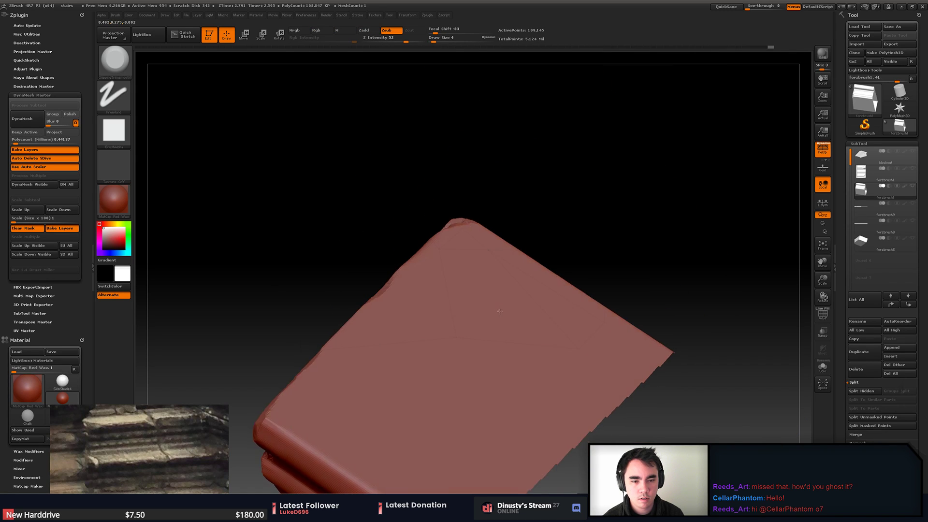
- Carve broken facets along the top moulding's front edge with draw size 7
{"action": "left_click_drag", "start_coordinate": [499, 311], "coordinate": [491, 250]}
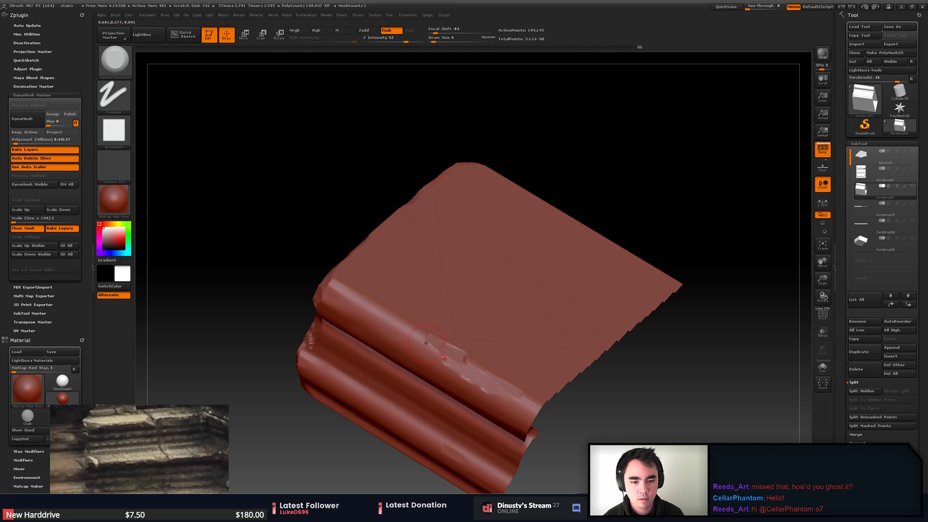
{"action": "left_click_drag", "start_coordinate": [426, 344], "coordinate": [457, 376]}
{"action": "mouse_move", "coordinate": [498, 323]}
{"action": "right_mouse_down"}
{"action": "mouse_move", "coordinate": [513, 358]}
{"action": "mouse_move", "coordinate": [516, 315]}
{"action": "mouse_move", "coordinate": [542, 276]}
{"action": "mouse_move", "coordinate": [547, 339]}
{"action": "right_mouse_up"}
{"action": "key", "text": "space"}
{"action": "left_click_drag", "start_coordinate": [507, 368], "coordinate": [511, 367]}
{"action": "right_click_drag", "start_coordinate": [484, 309], "coordinate": [485, 343]}
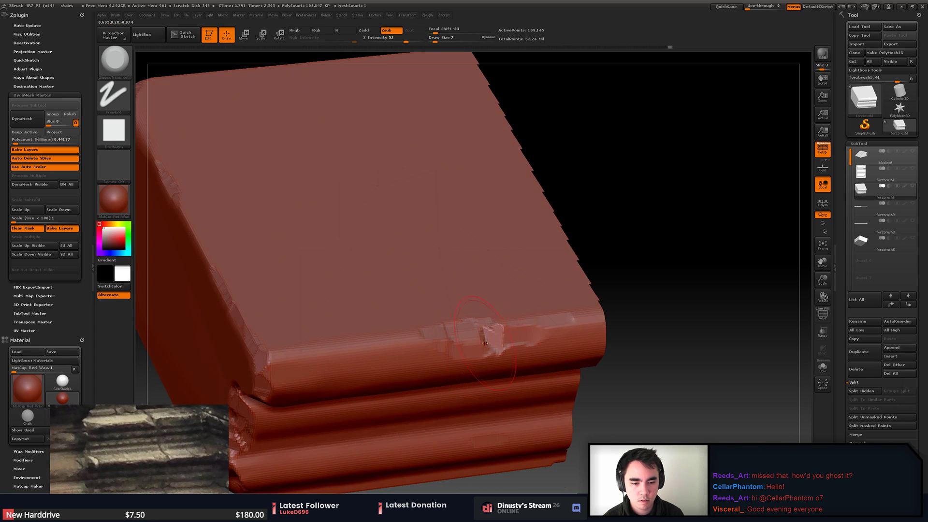
{"action": "left_click_drag", "start_coordinate": [503, 325], "coordinate": [500, 348]}
{"action": "left_click_drag", "start_coordinate": [486, 344], "coordinate": [421, 342]}
{"action": "right_click_drag", "start_coordinate": [410, 337], "coordinate": [473, 331], "text": "alt"}
{"action": "left_click_drag", "start_coordinate": [507, 343], "coordinate": [329, 355]}
- Cut broad facets into the top moulding's front corner and blend them into the chipped front edge
{"action": "right_click_drag", "start_coordinate": [330, 355], "coordinate": [346, 321]}
{"action": "left_click_drag", "start_coordinate": [329, 369], "coordinate": [349, 352]}
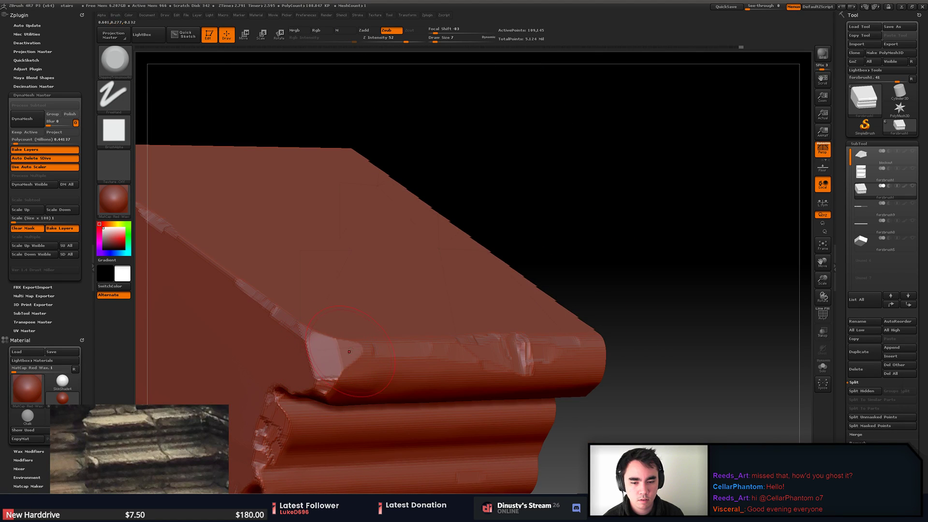
{"action": "right_click_drag", "start_coordinate": [349, 352], "coordinate": [358, 356]}
{"action": "right_click", "coordinate": [357, 357]}
{"action": "mouse_move", "coordinate": [360, 357]}
{"action": "left_mouse_down"}
{"action": "mouse_move", "coordinate": [322, 357]}
{"action": "mouse_move", "coordinate": [336, 345]}
{"action": "mouse_move", "coordinate": [395, 345]}
{"action": "left_mouse_up"}
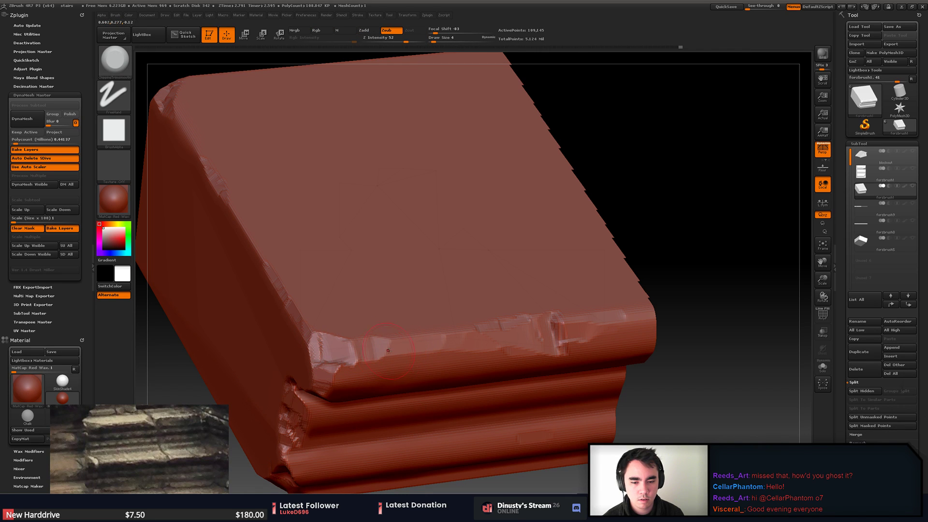
- Restore the block's hidden geometry and the neighbouring block, and isolate the section around their joint
{"action": "right_click_drag", "start_coordinate": [467, 357], "coordinate": [605, 323], "text": "shift"}
{"action": "left_click", "coordinate": [673, 321], "text": "ctrl+shift"}
{"action": "right_click_drag", "start_coordinate": [555, 339], "coordinate": [537, 295], "text": "alt"}
{"action": "right_click_drag", "start_coordinate": [672, 270], "coordinate": [742, 255], "text": "alt"}
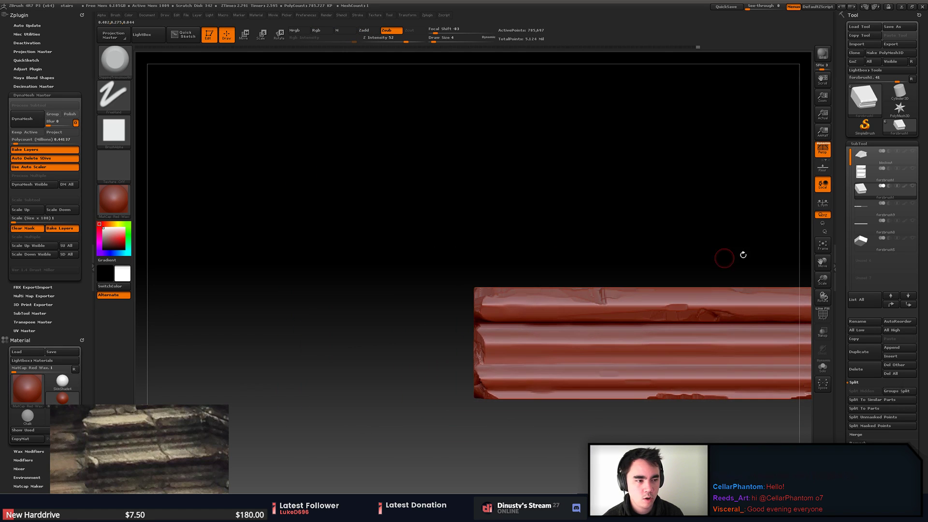
{"action": "left_click", "coordinate": [913, 169]}
{"action": "mouse_move", "coordinate": [341, 123]}
{"action": "left_mouse_down"}
{"action": "mouse_move", "coordinate": [358, 169]}
{"action": "mouse_move", "coordinate": [599, 407]}
{"action": "left_mouse_up"}
{"action": "key", "text": "f"}
{"action": "mouse_move", "coordinate": [504, 307]}
{"action": "right_mouse_down"}
{"action": "mouse_move", "coordinate": [542, 251]}
{"action": "mouse_move", "coordinate": [558, 306]}
{"action": "mouse_move", "coordinate": [586, 291]}
{"action": "mouse_move", "coordinate": [586, 308]}
{"action": "mouse_move", "coordinate": [561, 314]}
{"action": "right_mouse_up"}
- Choose the Orb_Slah_Curve brush and set its Z Intensity to 4 and draw size to 9
{"action": "key", "text": "b"}
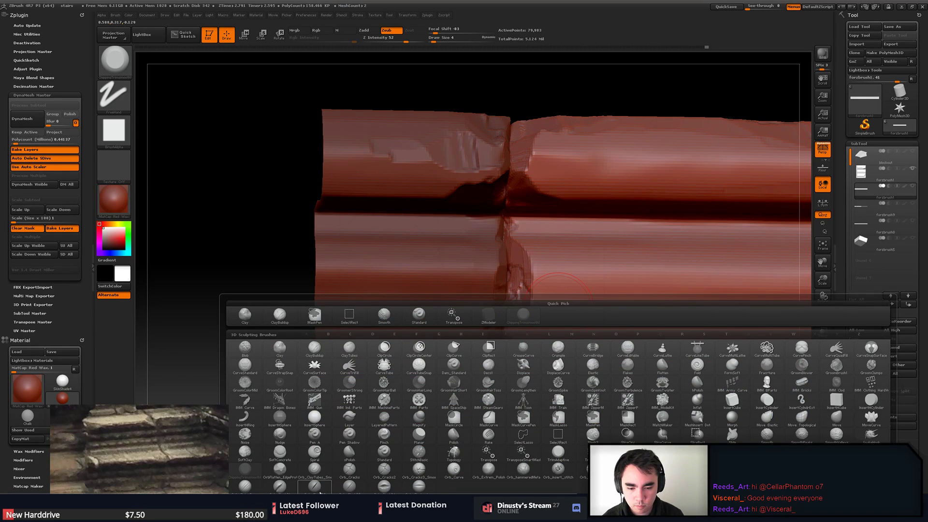
{"action": "left_click", "coordinate": [248, 488]}
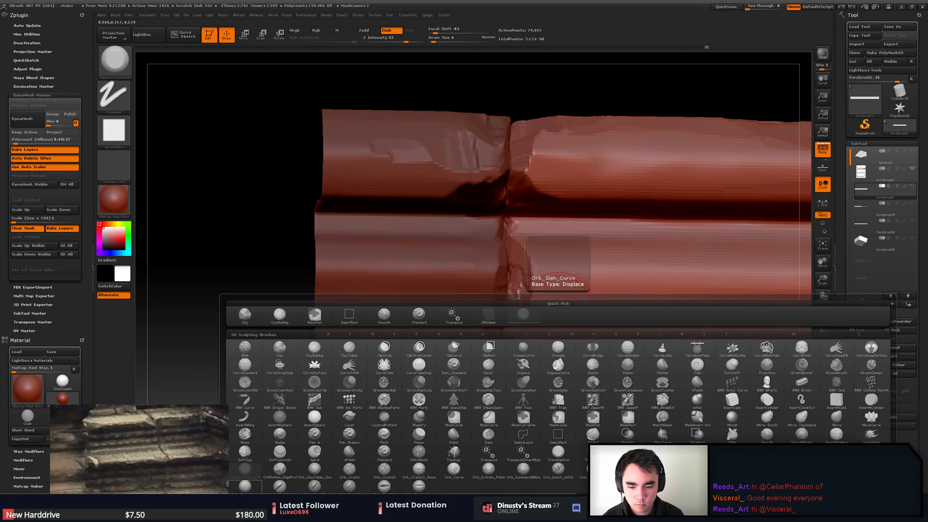
{"action": "left_click_drag", "start_coordinate": [512, 297], "coordinate": [598, 303]}
{"action": "mouse_move", "coordinate": [602, 304]}
{"action": "right_mouse_down", "text": "shift"}
{"action": "mouse_move", "coordinate": [626, 297]}
{"action": "mouse_move", "coordinate": [446, 311]}
{"action": "right_mouse_up", "text": "shift"}
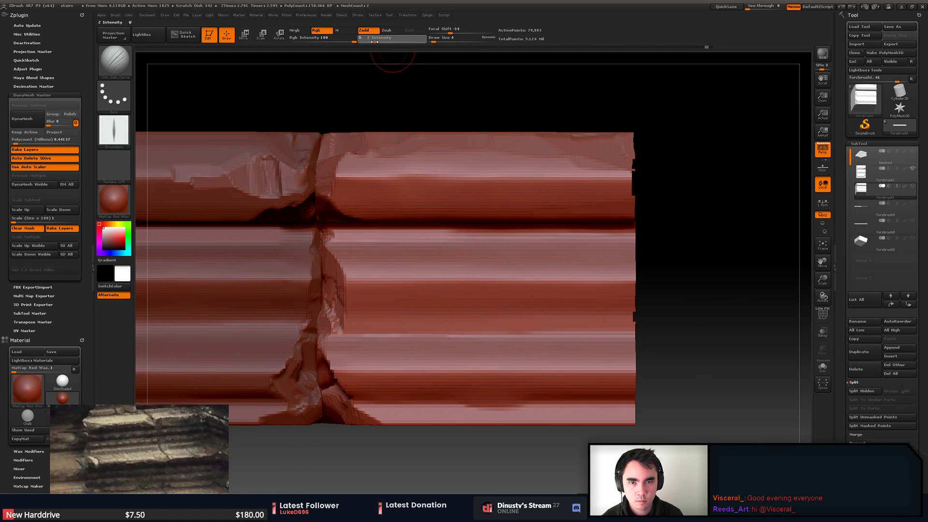
{"action": "key", "text": "space"}
{"action": "key", "text": "ctrl"}
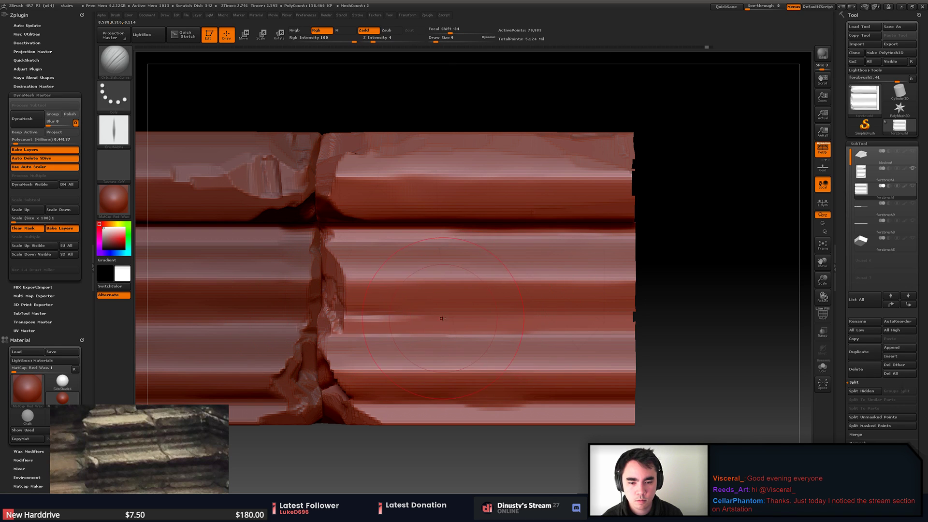
- Examine the chipped joint and the mouldings of both blocks from the front and from slightly different angles
{"action": "right_click_drag", "start_coordinate": [441, 318], "coordinate": [444, 321], "text": "ctrl"}
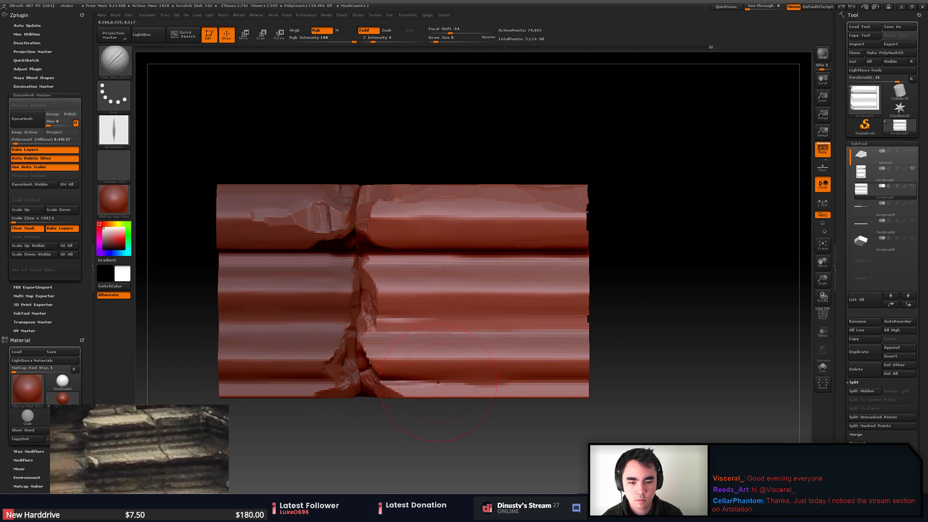
{"action": "right_click_drag", "start_coordinate": [473, 264], "coordinate": [459, 257]}
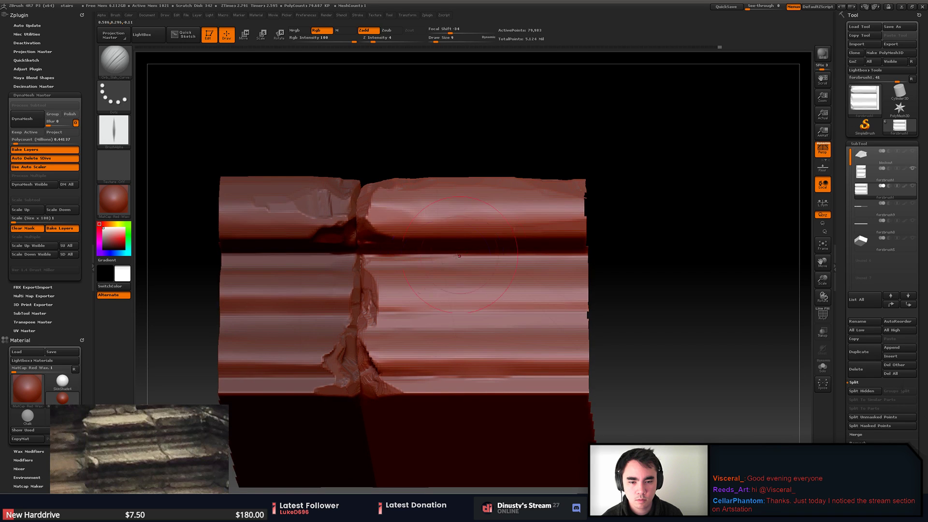
{"action": "key", "text": "ctrl"}
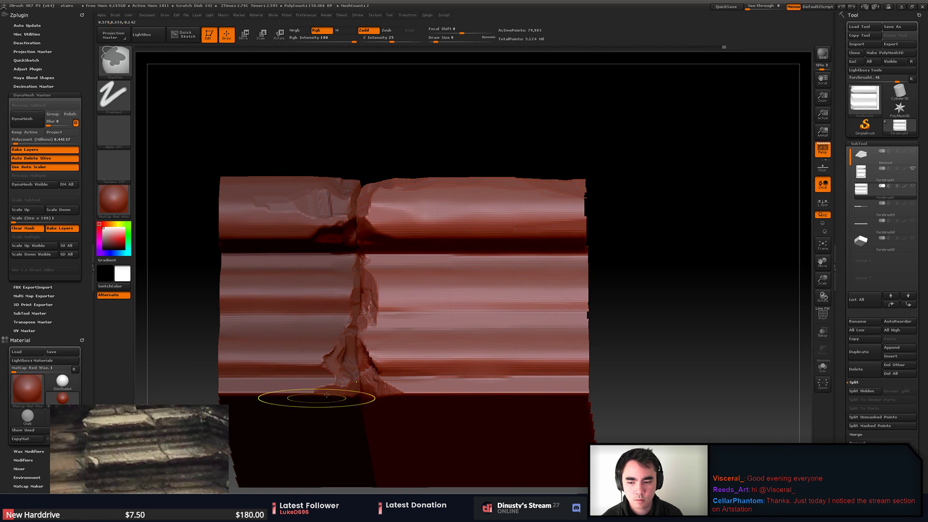
{"action": "key", "text": "b"}
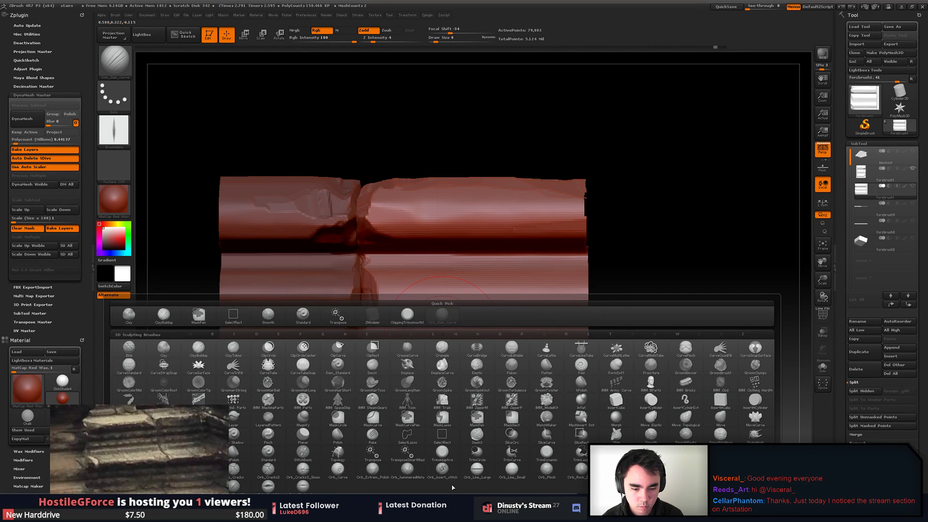
{"action": "left_click", "coordinate": [755, 416]}
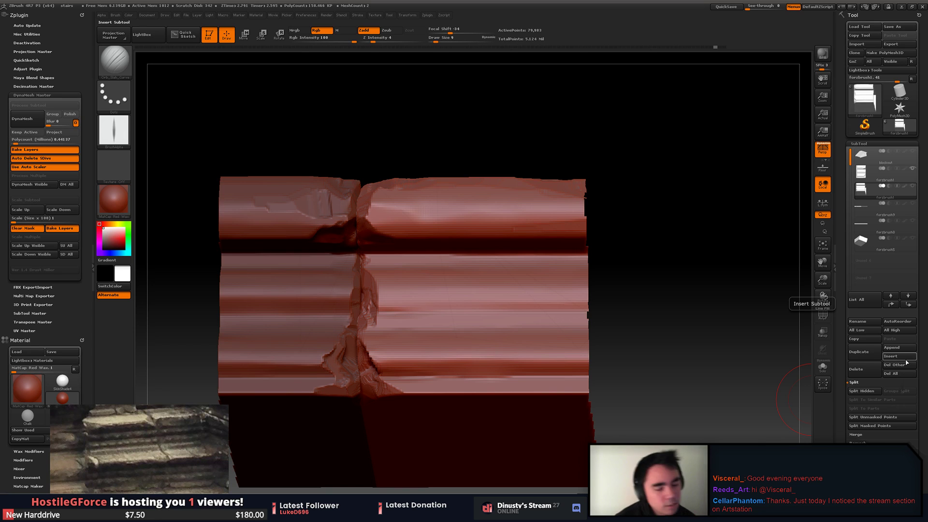
{"action": "left_click_drag", "start_coordinate": [676, 320], "coordinate": [605, 361]}
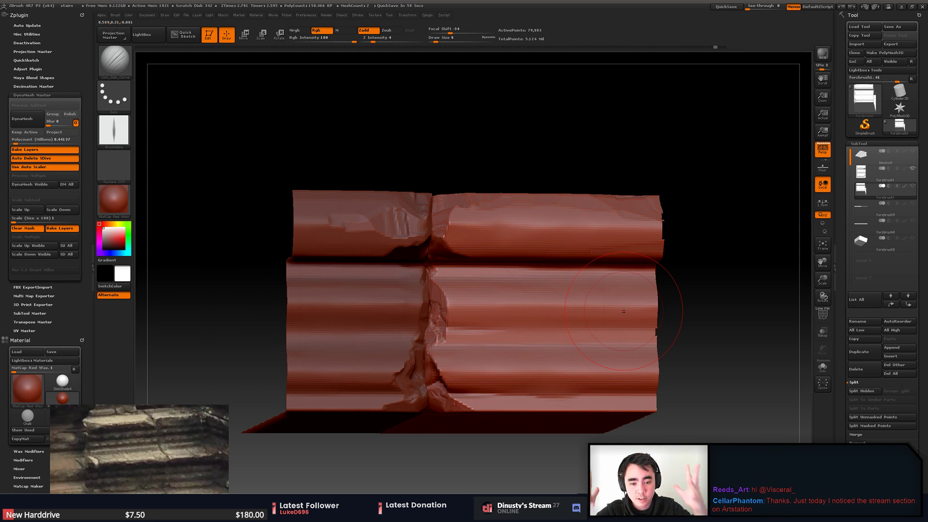
{"action": "mouse_move", "coordinate": [477, 329]}
{"action": "left_mouse_down", "text": "shift"}
{"action": "mouse_move", "coordinate": [498, 333]}
{"action": "mouse_move", "coordinate": [512, 278]}
{"action": "mouse_move", "coordinate": [532, 286]}
{"action": "left_mouse_up", "text": "shift"}
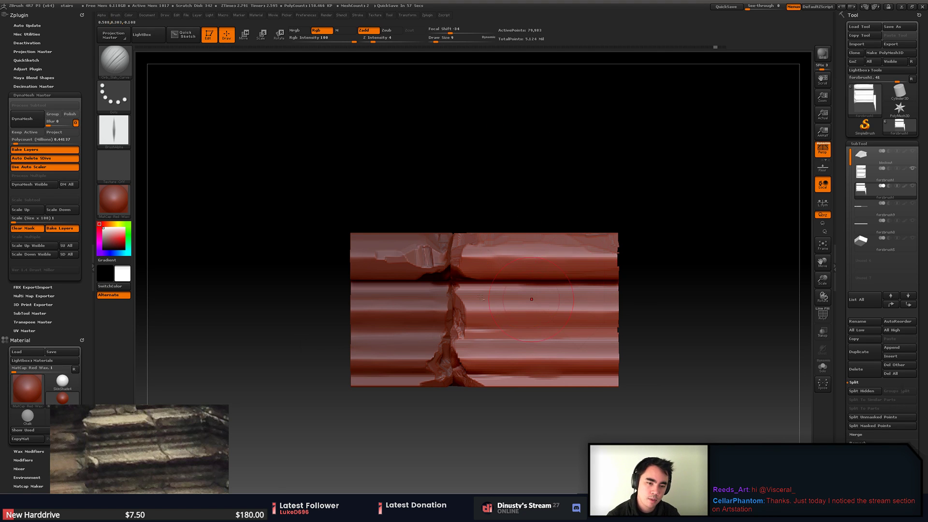
{"action": "right_click_drag", "start_coordinate": [481, 297], "coordinate": [509, 273], "text": "alt"}
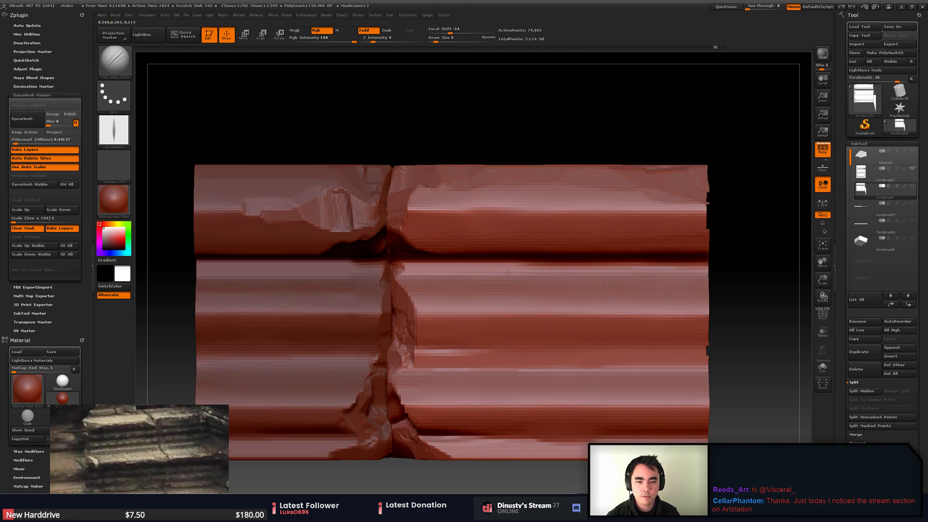
{"action": "left_click_drag", "start_coordinate": [508, 273], "coordinate": [529, 259], "text": "alt"}
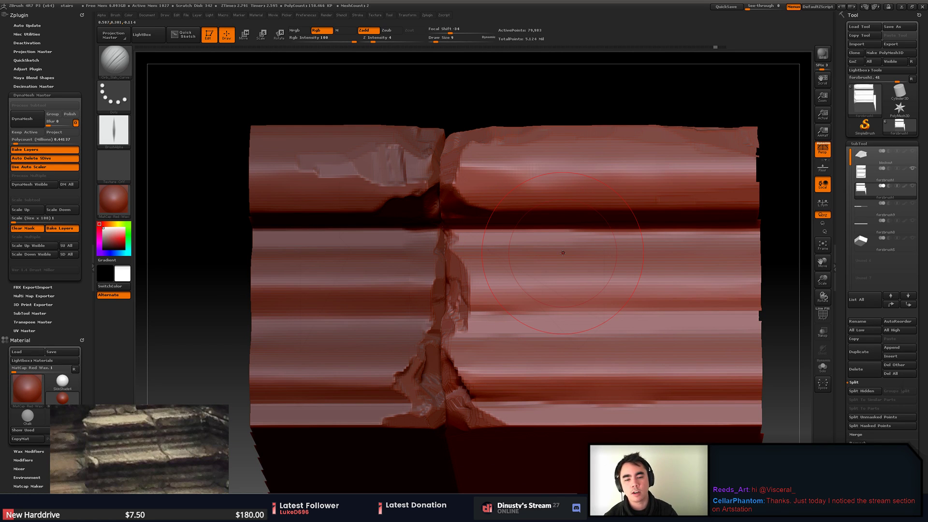
{"action": "right_click_drag", "start_coordinate": [563, 252], "coordinate": [463, 336], "text": "alt"}
{"action": "left_click_drag", "start_coordinate": [462, 335], "coordinate": [499, 214]}
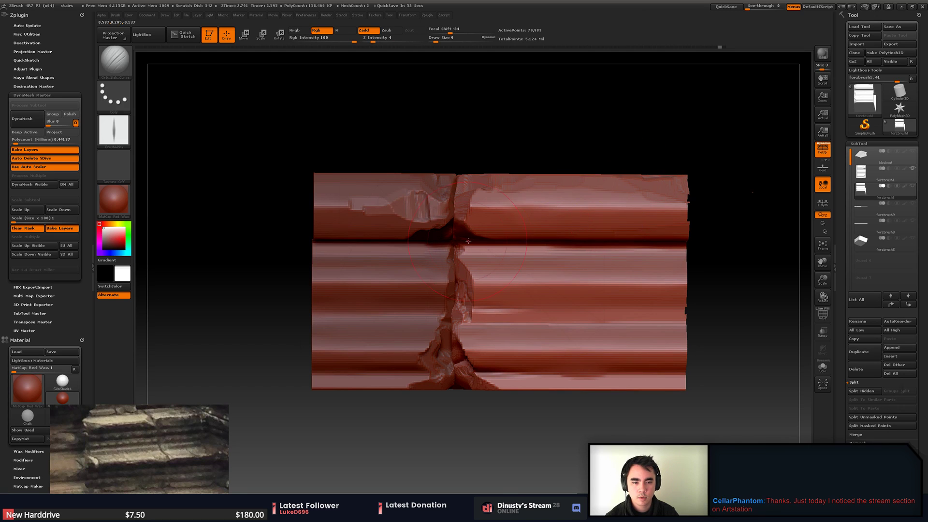
- Try Orb_Slah_Curve and Blob strokes on the mouldings beside the joint, undoing each one
{"action": "left_click_drag", "start_coordinate": [469, 240], "coordinate": [518, 224]}
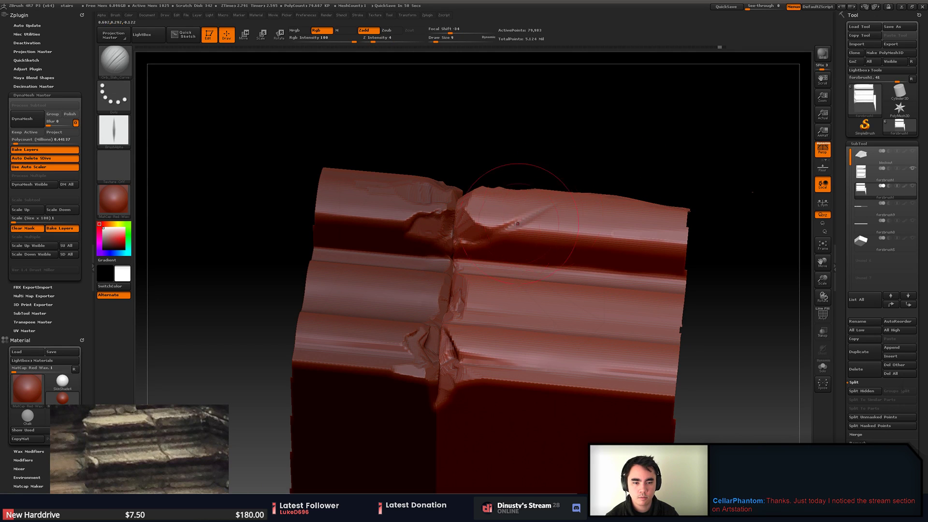
{"action": "mouse_move", "coordinate": [601, 239]}
{"action": "left_mouse_down"}
{"action": "mouse_move", "coordinate": [595, 263]}
{"action": "mouse_move", "coordinate": [646, 274]}
{"action": "mouse_move", "coordinate": [555, 274]}
{"action": "left_mouse_up"}
{"action": "key", "text": "ctrl+z"}
{"action": "key", "text": "b"}
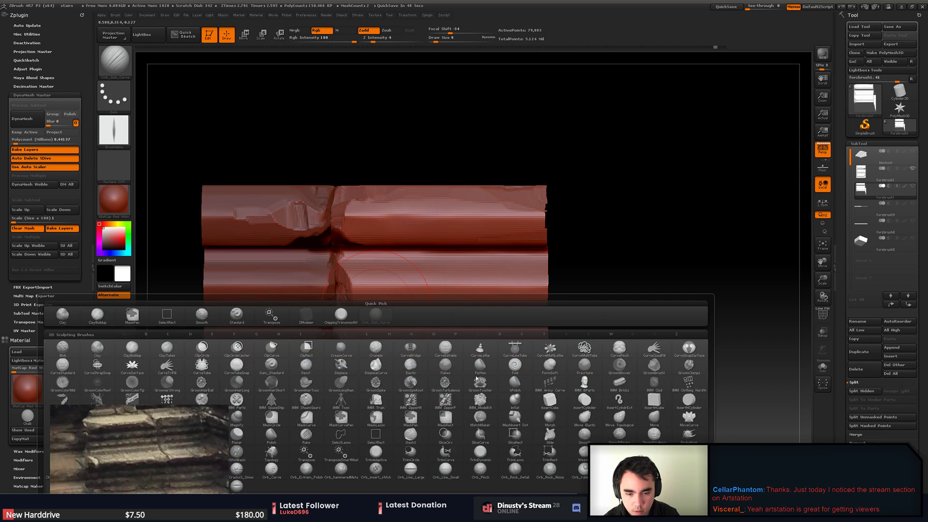
{"action": "key", "text": "b"}
{"action": "key", "text": "l"}
{"action": "left_click_drag", "start_coordinate": [340, 222], "coordinate": [425, 230]}
{"action": "key", "text": "ctrl+z"}
{"action": "key", "text": "b"}
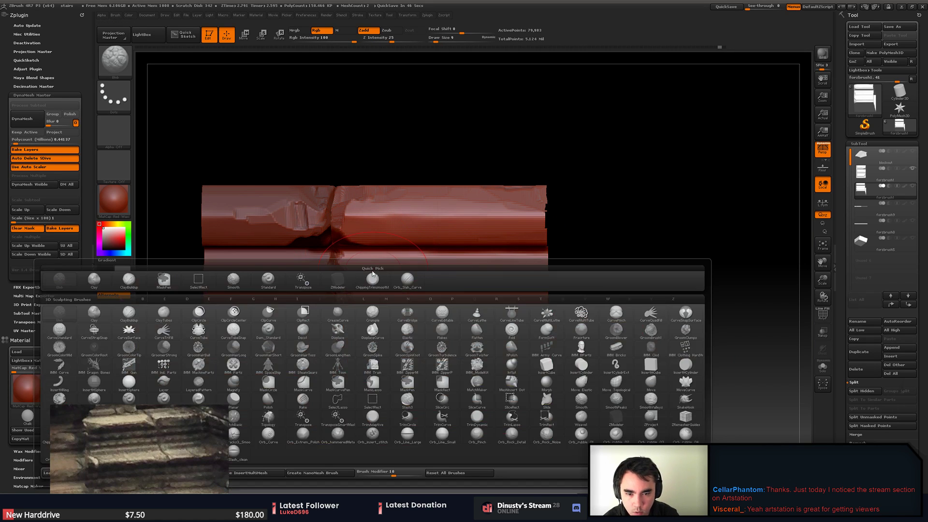
{"action": "left_click", "coordinate": [406, 282]}
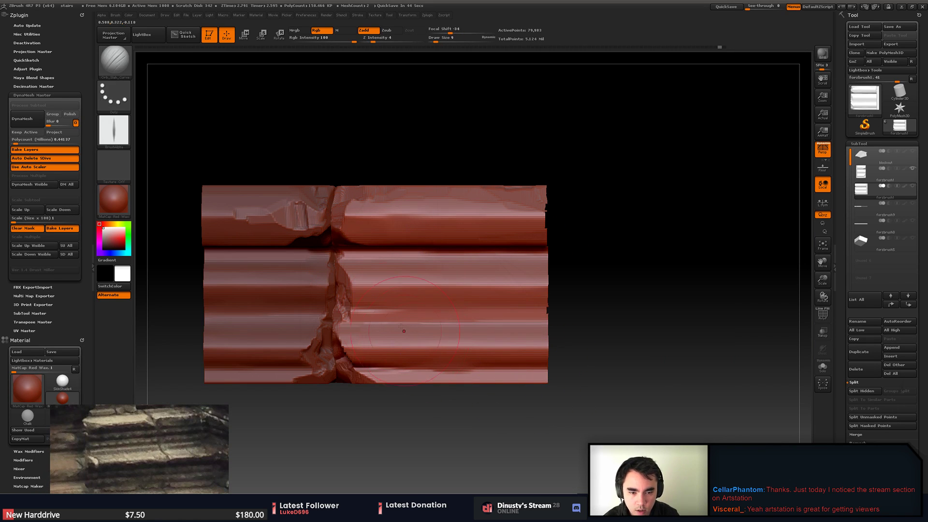
{"action": "key", "text": "ctrl+z"}
- Choose the Orb_Line_Small brush and undo the test stroke on the lower mouldings
{"action": "key", "text": "b"}
{"action": "left_click", "coordinate": [455, 478]}
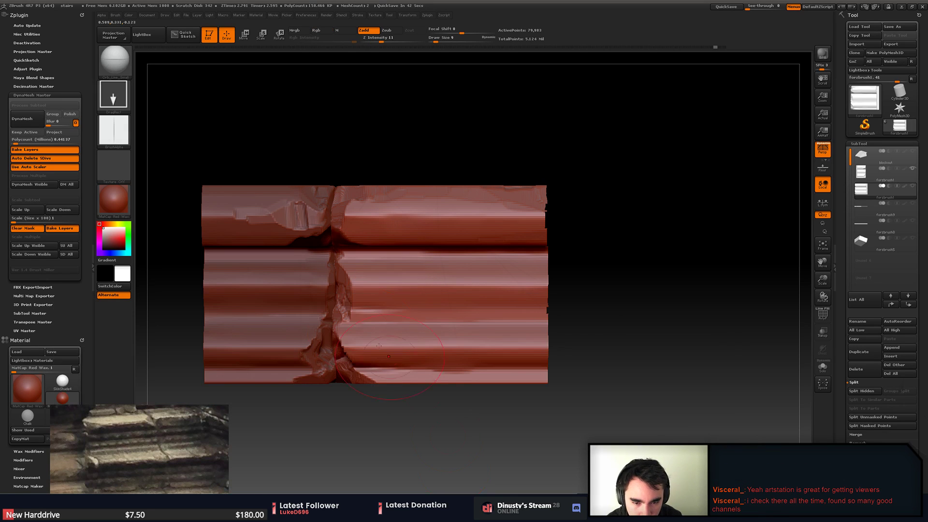
{"action": "key", "text": "ctrl+z"}
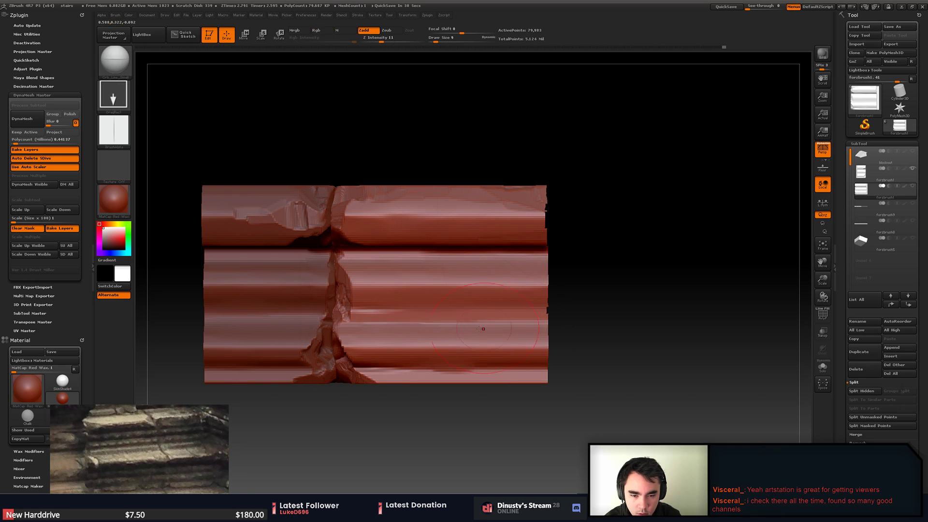
{"action": "key", "text": "b"}
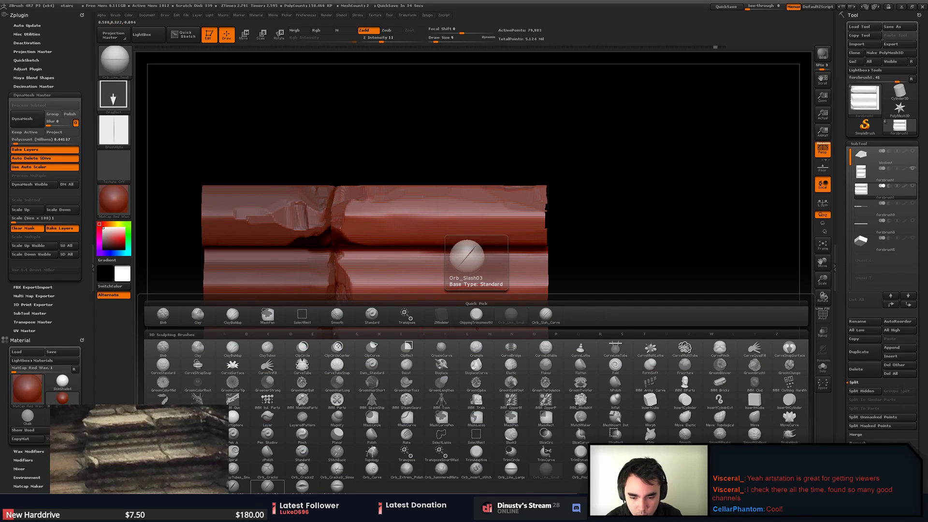
{"action": "left_click", "coordinate": [275, 493]}
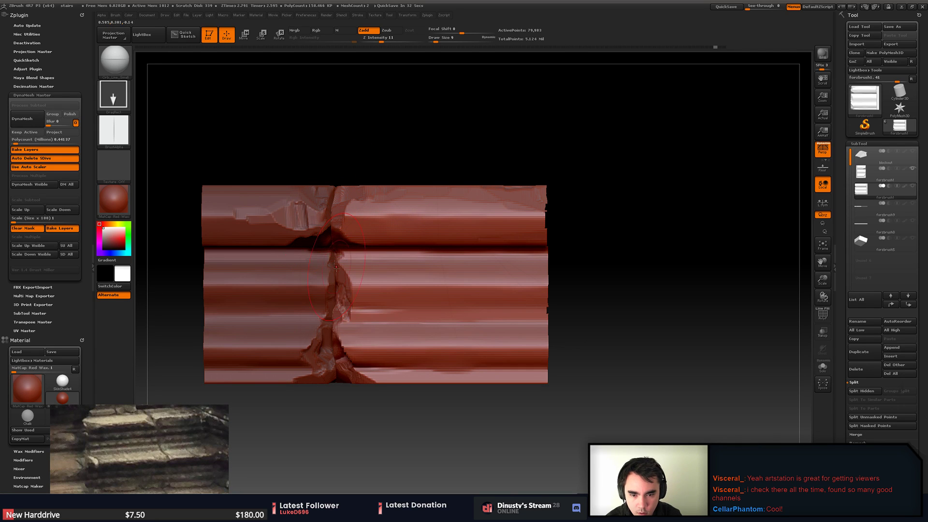
- Mask the chipped edge along the joint and invert the mask so that only the chipped area stays editable
{"action": "left_click_drag", "start_coordinate": [338, 301], "coordinate": [341, 317], "text": "ctrl"}
{"action": "mouse_move", "coordinate": [418, 358]}
{"action": "left_mouse_down", "text": "ctrl"}
{"action": "mouse_move", "coordinate": [412, 342]}
{"action": "mouse_move", "coordinate": [396, 343]}
{"action": "mouse_move", "coordinate": [374, 268]}
{"action": "left_mouse_up", "text": "ctrl"}
{"action": "key", "text": "ctrl+z"}
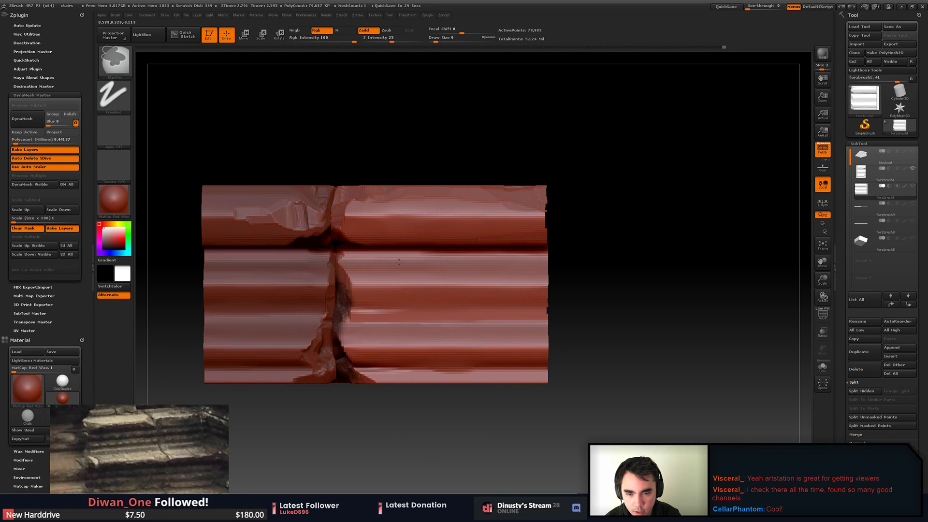
{"action": "left_click_drag", "start_coordinate": [610, 411], "coordinate": [631, 349]}
{"action": "key", "text": "s"}
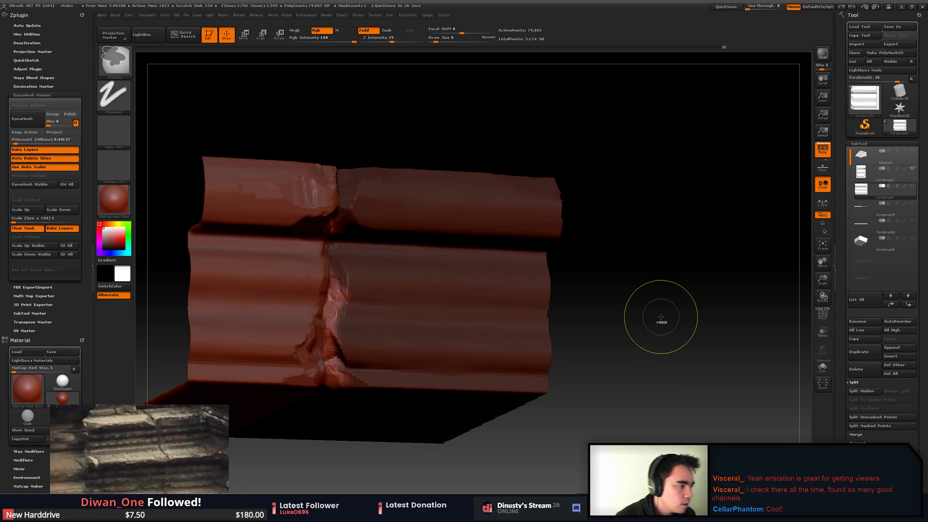
{"action": "left_click_drag", "start_coordinate": [582, 271], "coordinate": [699, 242], "text": "alt"}
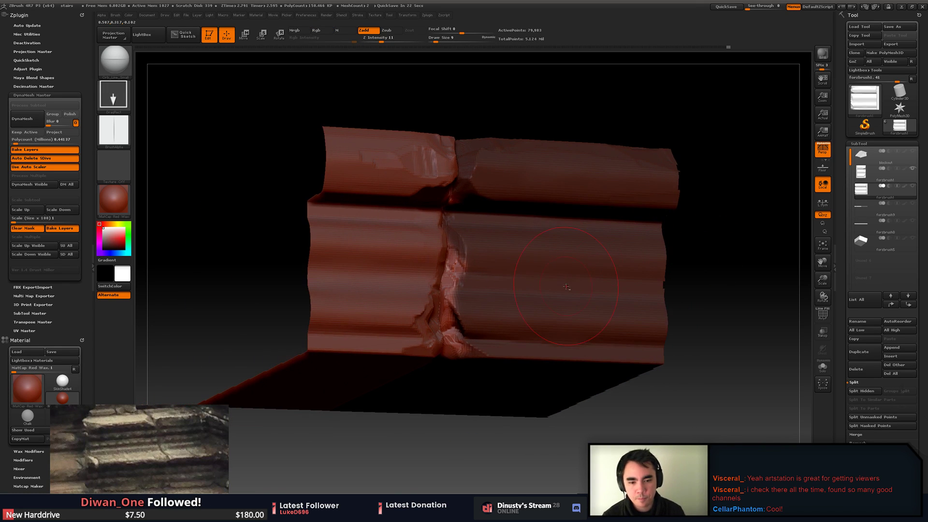
- Isolate the block so its chipped end is exposed, and set the draw size to 2
{"action": "left_click", "coordinate": [913, 187]}
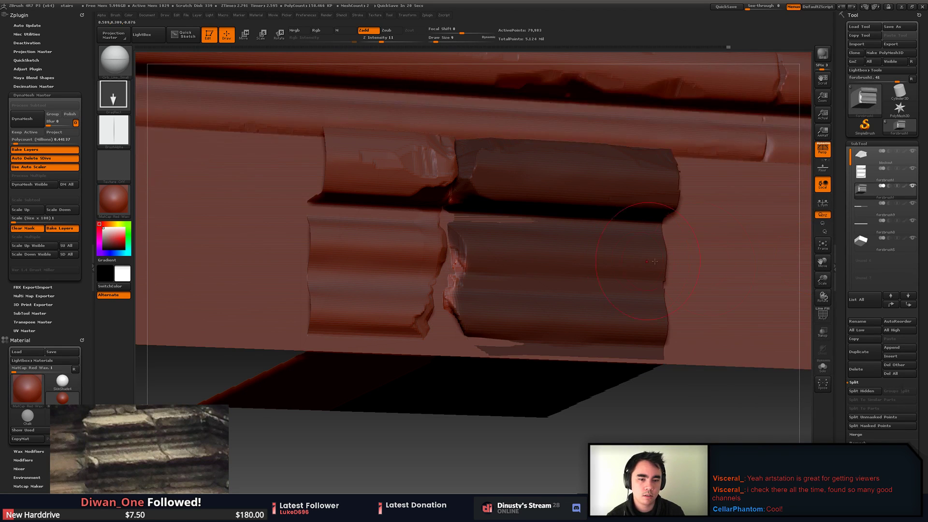
{"action": "left_click", "coordinate": [913, 187]}
{"action": "mouse_move", "coordinate": [745, 242]}
{"action": "left_mouse_down"}
{"action": "mouse_move", "coordinate": [774, 251]}
{"action": "mouse_move", "coordinate": [755, 319]}
{"action": "left_mouse_up"}
{"action": "left_click_drag", "start_coordinate": [435, 178], "coordinate": [414, 142], "text": "ctrl"}
{"action": "key", "text": "space"}
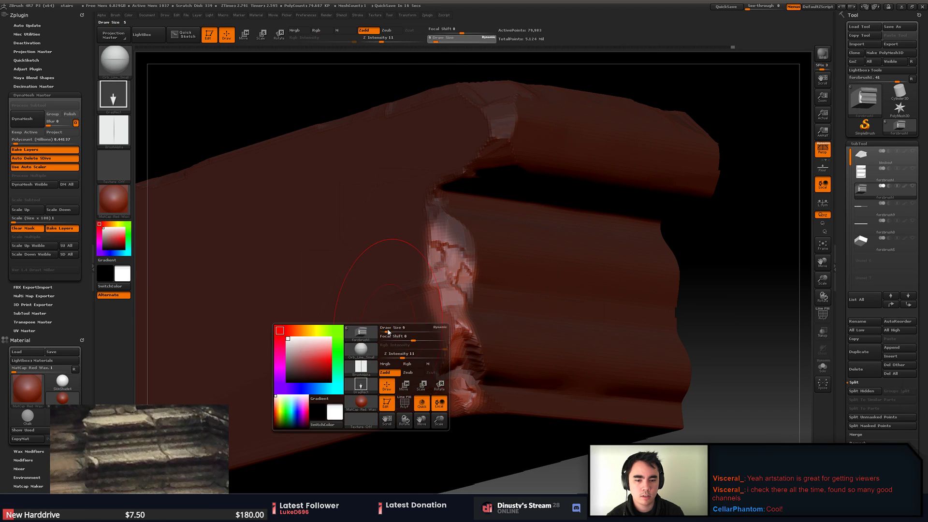
{"action": "left_click_drag", "start_coordinate": [383, 333], "coordinate": [383, 333]}
- Refine the mask on the chipped side edge, extending the unmasked area down to the chip at the base
{"action": "left_click_drag", "start_coordinate": [442, 253], "coordinate": [449, 233], "text": "ctrl"}
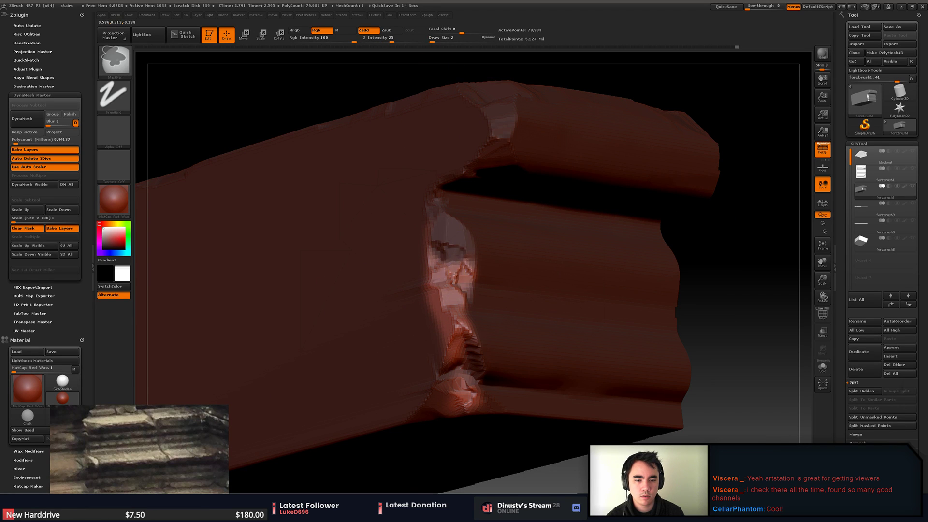
{"action": "left_click_drag", "start_coordinate": [454, 277], "coordinate": [442, 228], "text": "ctrl"}
{"action": "left_click_drag", "start_coordinate": [435, 320], "coordinate": [464, 341], "text": "ctrl"}
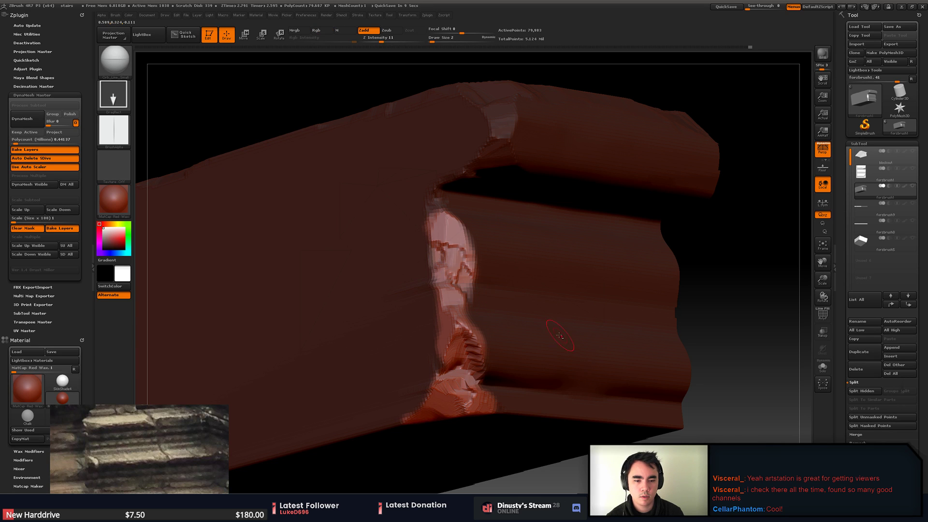
- Choose the Orb_Rock_Noise brush and set the main colour back to white
{"action": "right_click_drag", "start_coordinate": [526, 304], "coordinate": [492, 297]}
{"action": "key", "text": "b"}
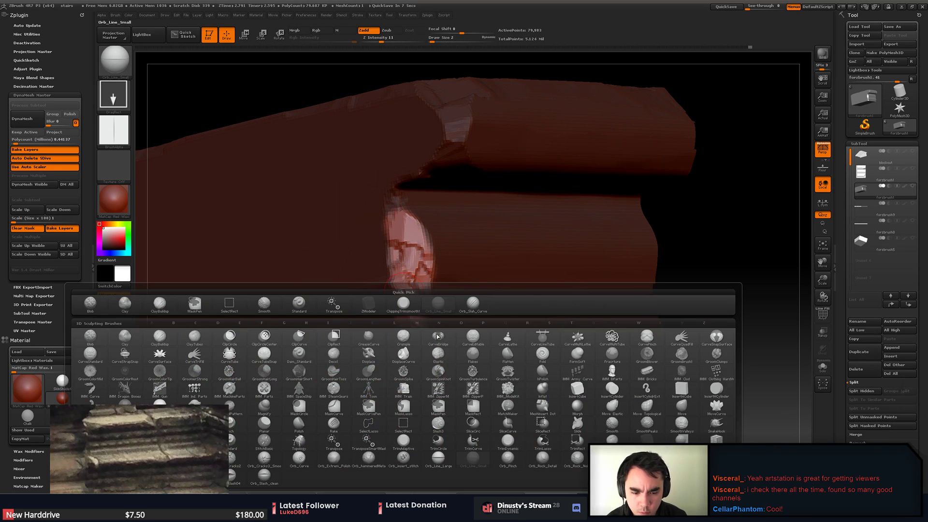
{"action": "key", "text": "b"}
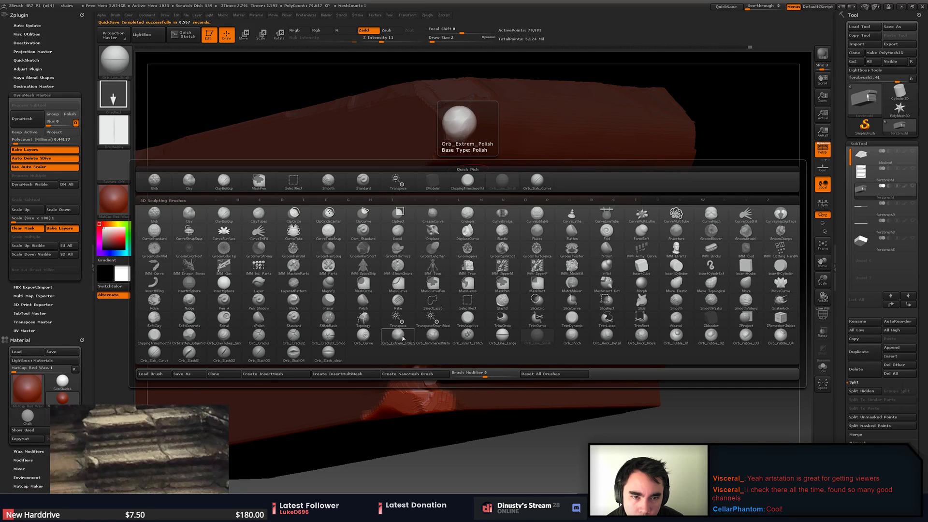
{"action": "left_click", "coordinate": [651, 341]}
{"action": "right_click_drag", "start_coordinate": [607, 281], "coordinate": [595, 294]}
{"action": "right_click", "coordinate": [572, 352]}
{"action": "left_click", "coordinate": [534, 328]}
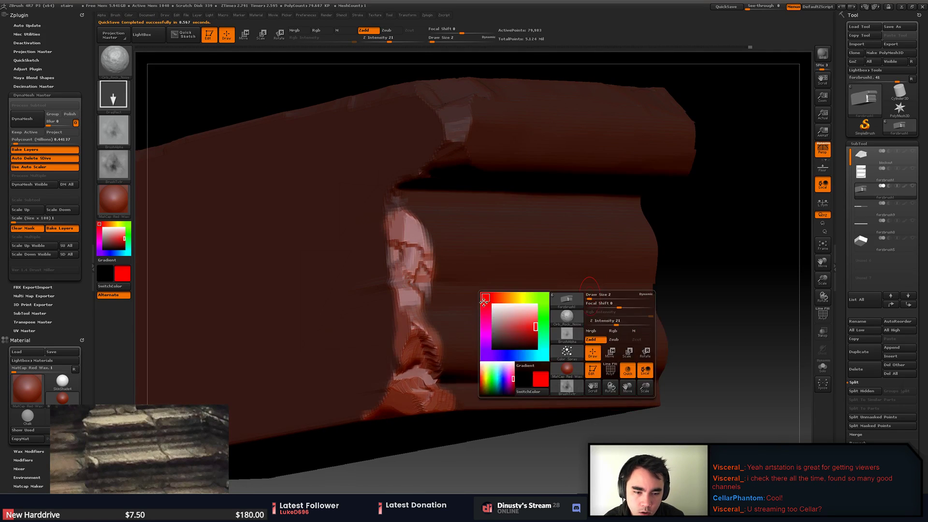
{"action": "right_click", "coordinate": [473, 323]}
{"action": "left_click", "coordinate": [400, 289]}
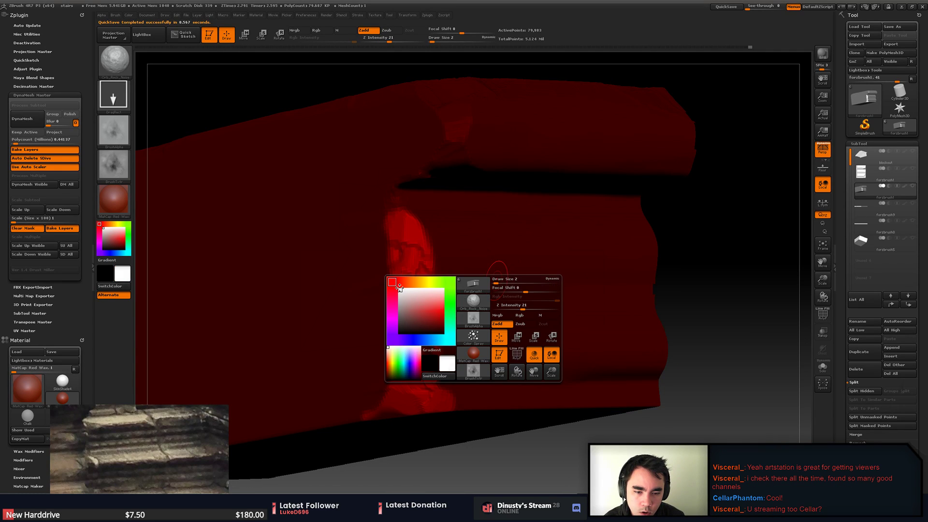
- Set the draw size to 4 and roughen the chipped side edge and the top moulding's corner with rock noise
{"action": "right_click_drag", "start_coordinate": [410, 276], "coordinate": [417, 275], "text": "alt"}
{"action": "right_click", "coordinate": [405, 315]}
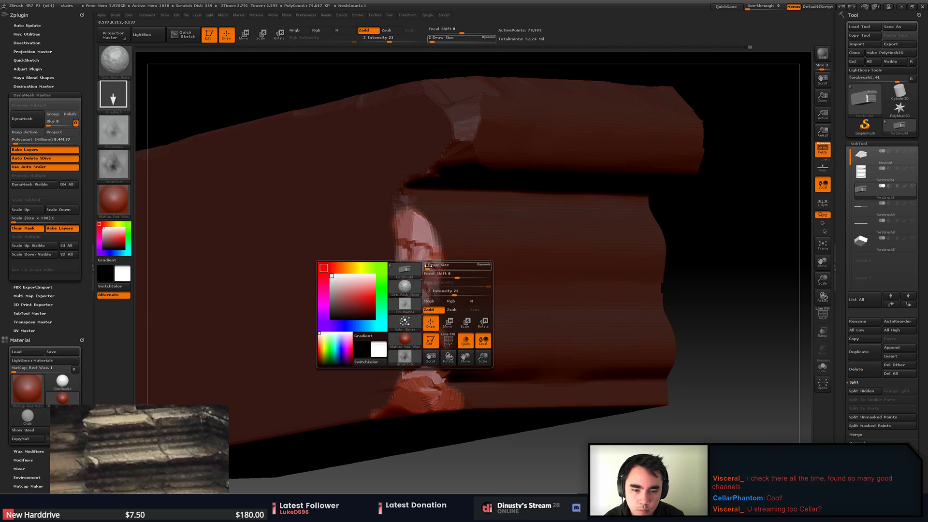
{"action": "left_click_drag", "start_coordinate": [428, 267], "coordinate": [429, 268]}
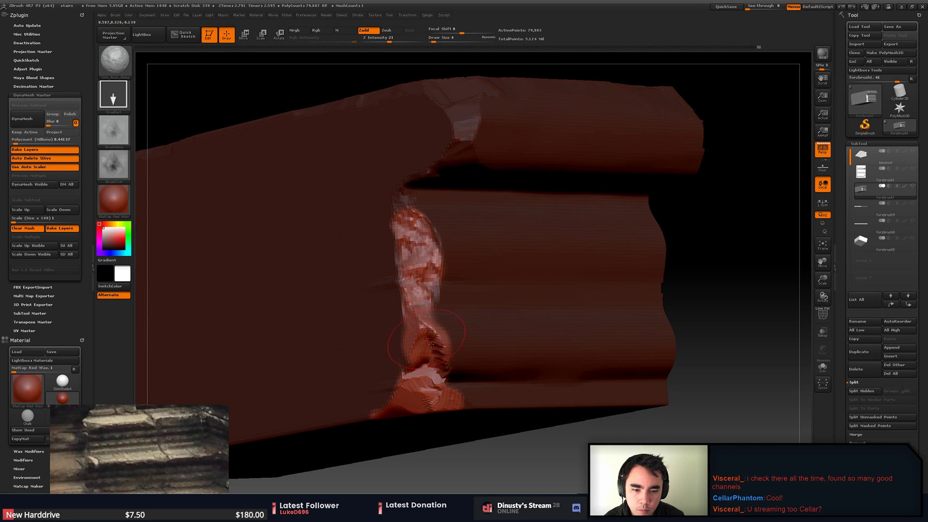
{"action": "left_click_drag", "start_coordinate": [575, 429], "coordinate": [560, 387], "text": "alt"}
{"action": "mouse_move", "coordinate": [624, 417]}
{"action": "left_mouse_down"}
{"action": "mouse_move", "coordinate": [634, 435]}
{"action": "mouse_move", "coordinate": [592, 409]}
{"action": "mouse_move", "coordinate": [622, 366]}
{"action": "mouse_move", "coordinate": [628, 410]}
{"action": "left_mouse_up"}
{"action": "left_click_drag", "start_coordinate": [574, 299], "coordinate": [629, 329]}
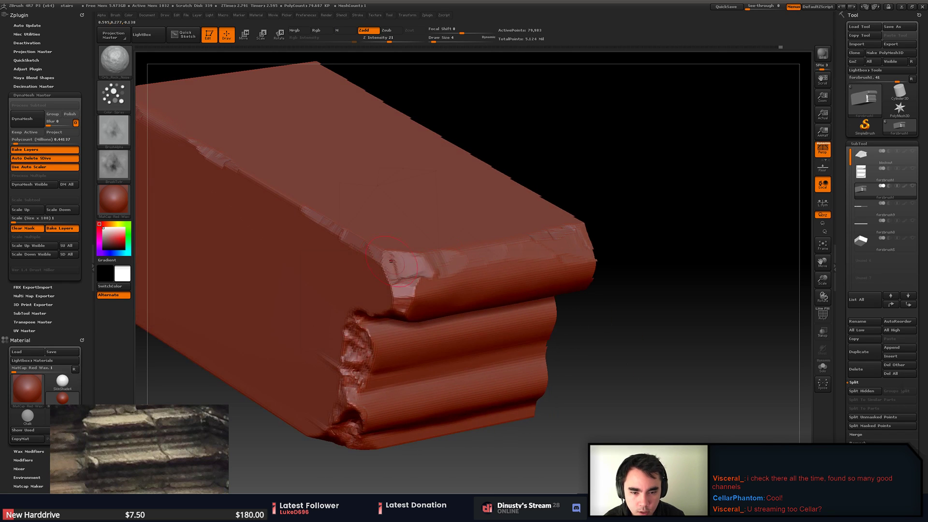
{"action": "left_click_drag", "start_coordinate": [633, 285], "coordinate": [593, 276]}
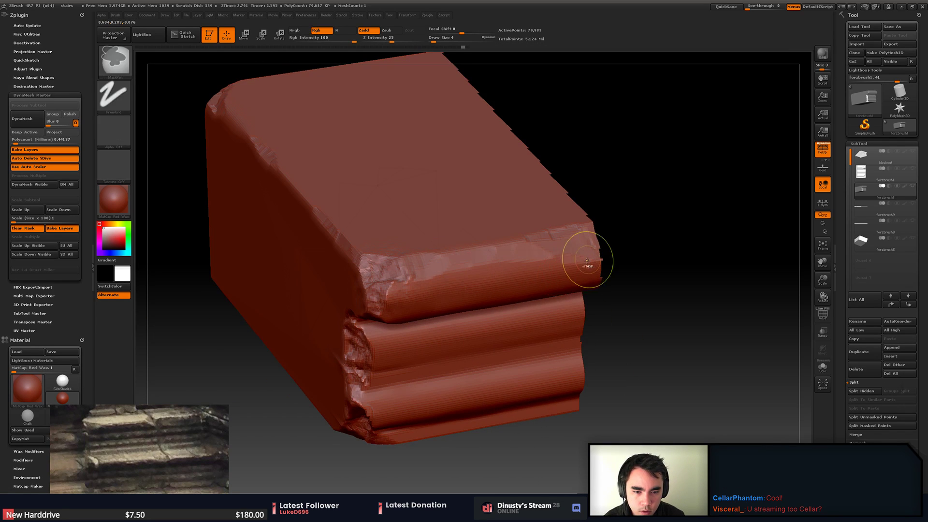
- Isolate a band along the top moulding's front edge with an inverted mask, roughen it with rock noise and clear the mask
{"action": "mouse_move", "coordinate": [433, 267]}
{"action": "left_mouse_down", "text": "ctrl"}
{"action": "mouse_move", "coordinate": [506, 259]}
{"action": "mouse_move", "coordinate": [524, 282]}
{"action": "left_mouse_up", "text": "ctrl"}
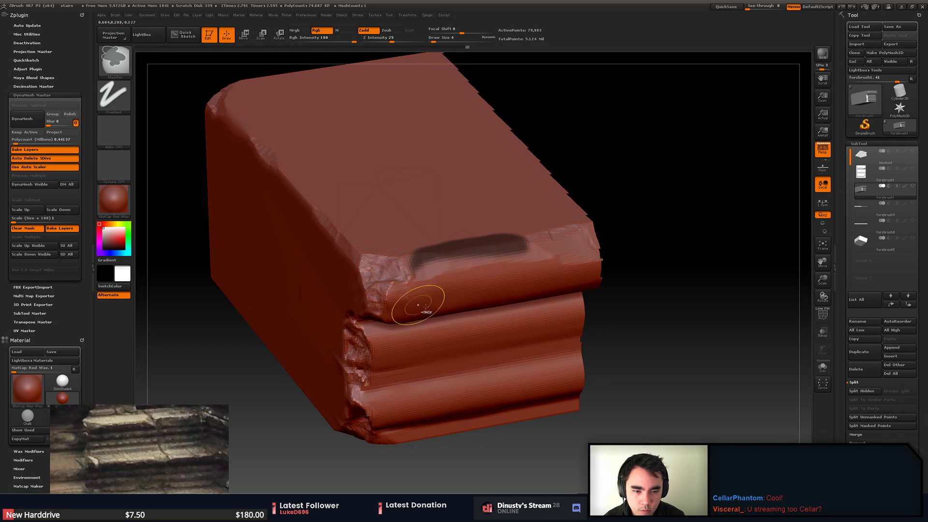
{"action": "mouse_move", "coordinate": [429, 280]}
{"action": "left_mouse_down", "text": "ctrl"}
{"action": "mouse_move", "coordinate": [518, 269]}
{"action": "mouse_move", "coordinate": [461, 301]}
{"action": "left_mouse_up", "text": "ctrl"}
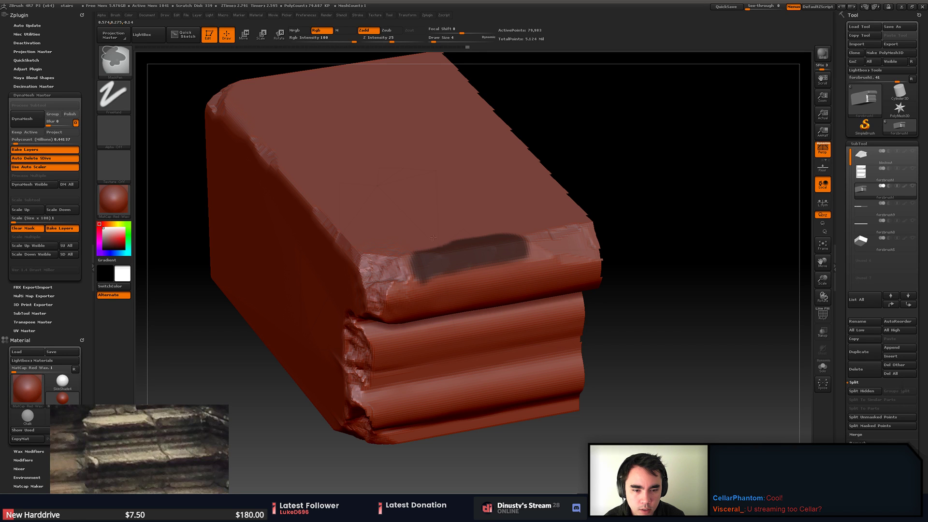
{"action": "key", "text": "ctrl+i"}
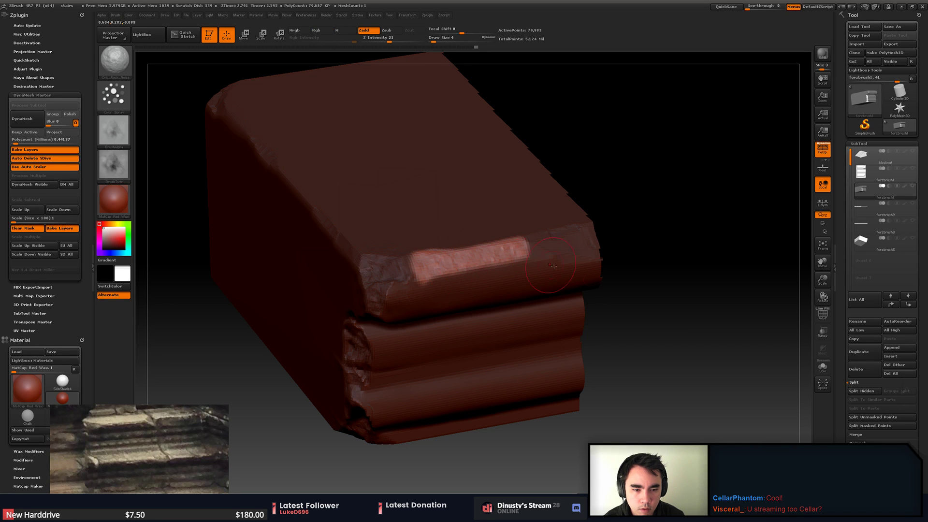
{"action": "left_click_drag", "start_coordinate": [689, 266], "coordinate": [689, 324], "text": "ctrl"}
- Try small rock-noise strokes on the block's flat side face and undo them
{"action": "left_click_drag", "start_coordinate": [595, 338], "coordinate": [557, 343]}
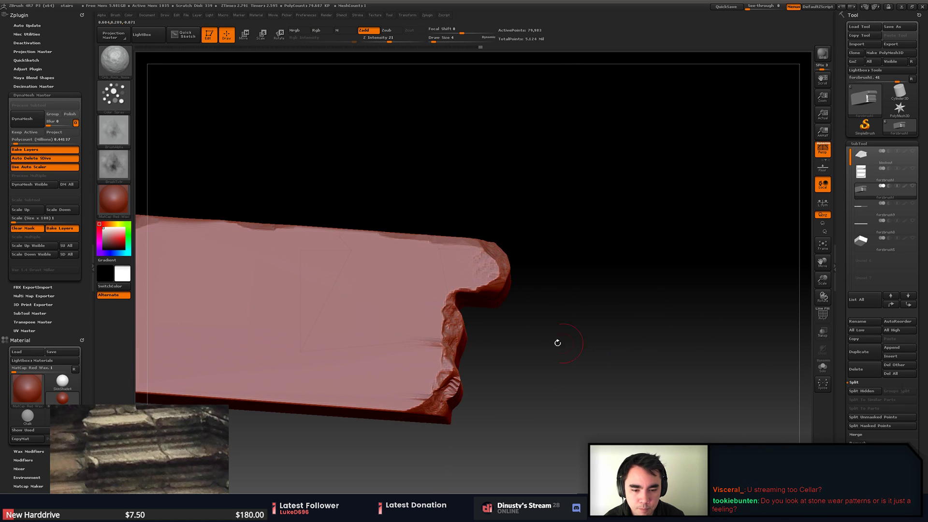
{"action": "mouse_move", "coordinate": [401, 345]}
{"action": "left_mouse_down"}
{"action": "mouse_move", "coordinate": [417, 328]}
{"action": "mouse_move", "coordinate": [406, 337]}
{"action": "left_mouse_up"}
{"action": "key", "text": "ctrl+z"}
{"action": "mouse_move", "coordinate": [244, 297]}
{"action": "left_mouse_down"}
{"action": "mouse_move", "coordinate": [317, 290]}
{"action": "mouse_move", "coordinate": [324, 316]}
{"action": "left_mouse_up"}
{"action": "key", "text": "ctrl+z"}
- Enlarge the draw size and try broader rock-noise strokes across the block's flat faces, undoing them
{"action": "key", "text": "space"}
{"action": "left_click_drag", "start_coordinate": [346, 343], "coordinate": [360, 344]}
{"action": "mouse_move", "coordinate": [536, 353]}
{"action": "left_mouse_down"}
{"action": "mouse_move", "coordinate": [688, 373]}
{"action": "mouse_move", "coordinate": [686, 389]}
{"action": "mouse_move", "coordinate": [690, 373]}
{"action": "mouse_move", "coordinate": [711, 419]}
{"action": "left_mouse_up"}
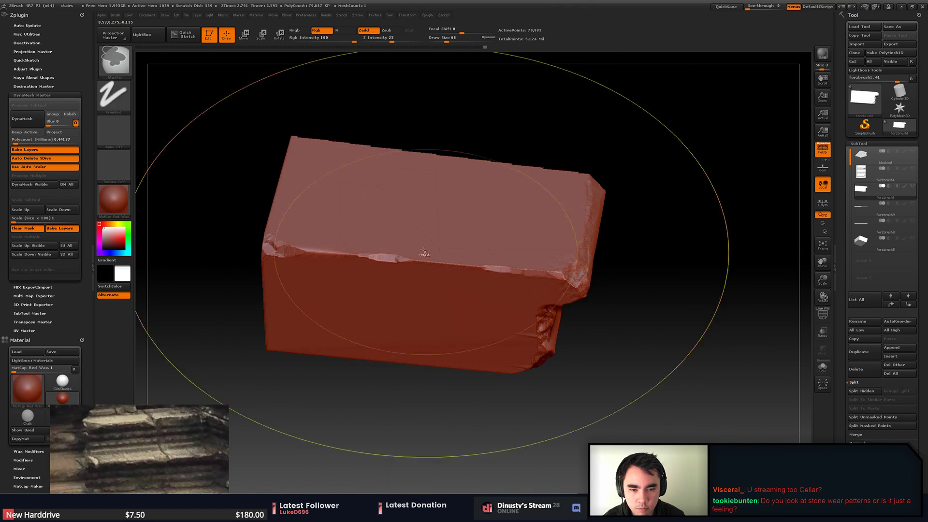
{"action": "left_click_drag", "start_coordinate": [430, 242], "coordinate": [488, 227]}
{"action": "left_click_drag", "start_coordinate": [677, 333], "coordinate": [675, 371]}
{"action": "key", "text": "ctrl+z"}
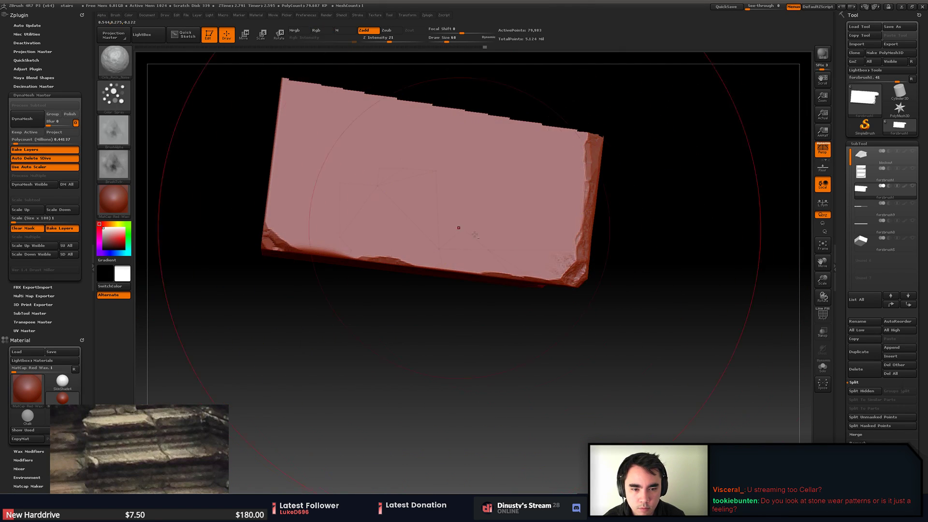
{"action": "left_click_drag", "start_coordinate": [475, 234], "coordinate": [543, 232], "text": "alt"}
{"action": "mouse_move", "coordinate": [676, 339]}
{"action": "left_mouse_down"}
{"action": "mouse_move", "coordinate": [681, 328]}
{"action": "mouse_move", "coordinate": [684, 357]}
{"action": "mouse_move", "coordinate": [650, 340]}
{"action": "mouse_move", "coordinate": [579, 365]}
{"action": "left_mouse_up"}
{"action": "key", "text": "ctrl+z"}
- Reveal the whole block and texture its long flat face with rock noise at draw size 177, undoing the smaller-sized attempt
{"action": "left_click", "coordinate": [691, 336], "text": "ctrl+shift"}
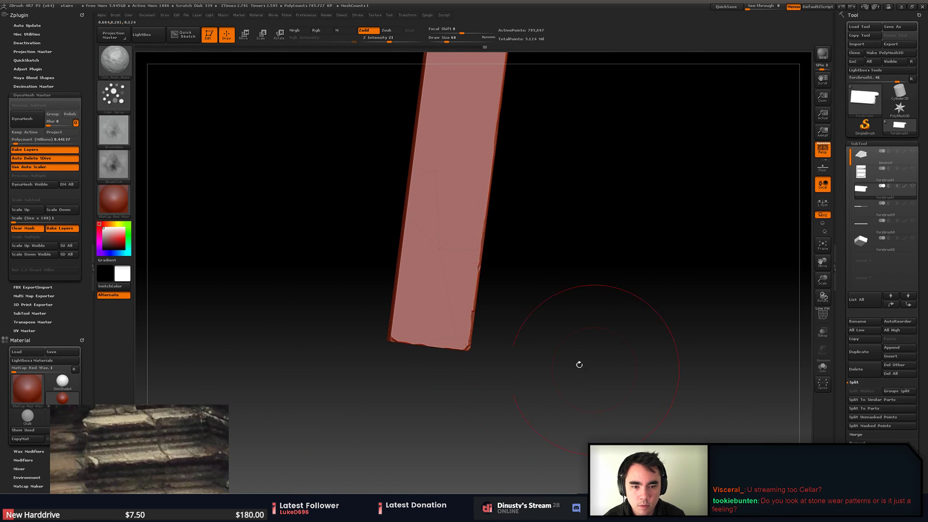
{"action": "mouse_move", "coordinate": [454, 329]}
{"action": "left_mouse_down"}
{"action": "mouse_move", "coordinate": [438, 193]}
{"action": "mouse_move", "coordinate": [459, 121]}
{"action": "left_mouse_up"}
{"action": "left_click_drag", "start_coordinate": [604, 216], "coordinate": [607, 304], "text": "alt"}
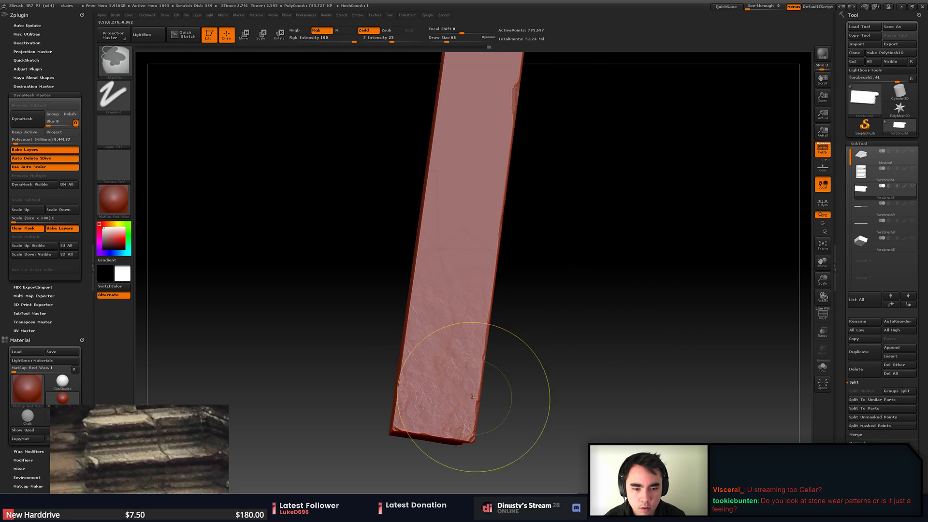
{"action": "key", "text": "ctrl+z"}
{"action": "key", "text": "space"}
{"action": "mouse_move", "coordinate": [459, 279]}
{"action": "left_mouse_down"}
{"action": "mouse_move", "coordinate": [474, 278]}
{"action": "mouse_move", "coordinate": [489, 227]}
{"action": "left_mouse_up"}
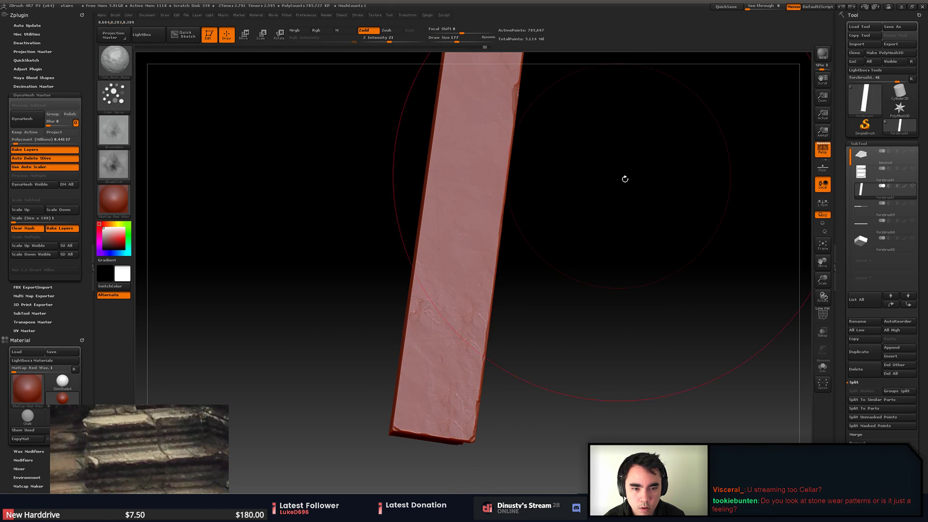
{"action": "mouse_move", "coordinate": [625, 179]}
{"action": "left_mouse_down"}
{"action": "mouse_move", "coordinate": [667, 255]}
{"action": "mouse_move", "coordinate": [663, 230]}
{"action": "mouse_move", "coordinate": [675, 271]}
{"action": "mouse_move", "coordinate": [675, 253]}
{"action": "mouse_move", "coordinate": [619, 306]}
{"action": "mouse_move", "coordinate": [637, 333]}
{"action": "left_mouse_up"}
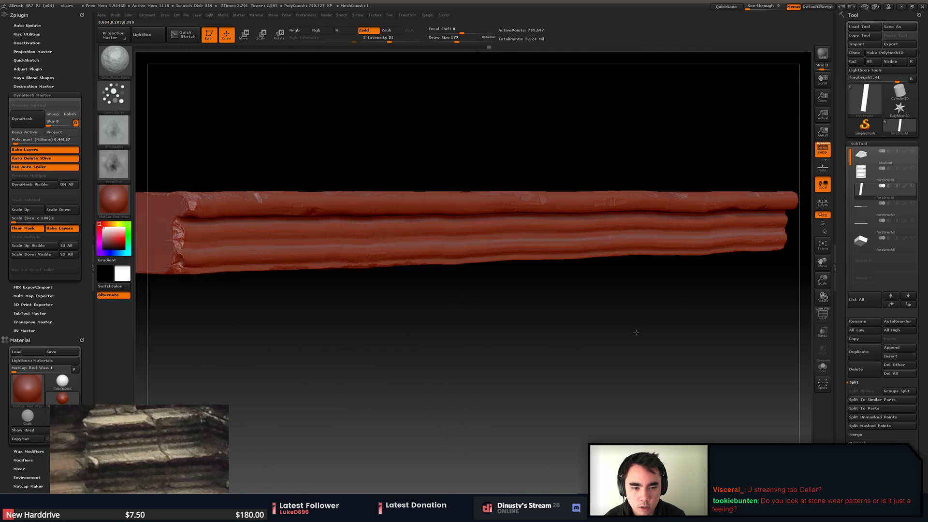
{"action": "left_click_drag", "start_coordinate": [545, 352], "coordinate": [548, 334]}
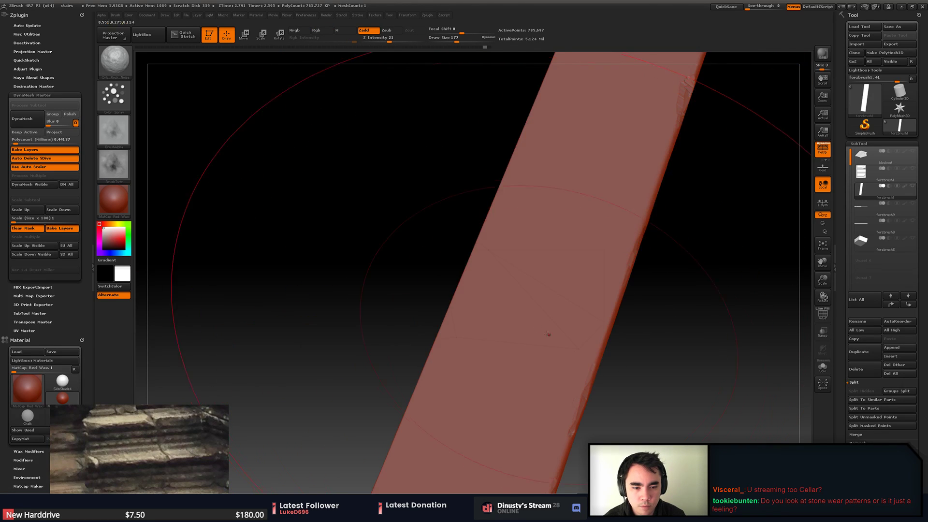
{"action": "left_click_drag", "start_coordinate": [634, 128], "coordinate": [608, 382]}
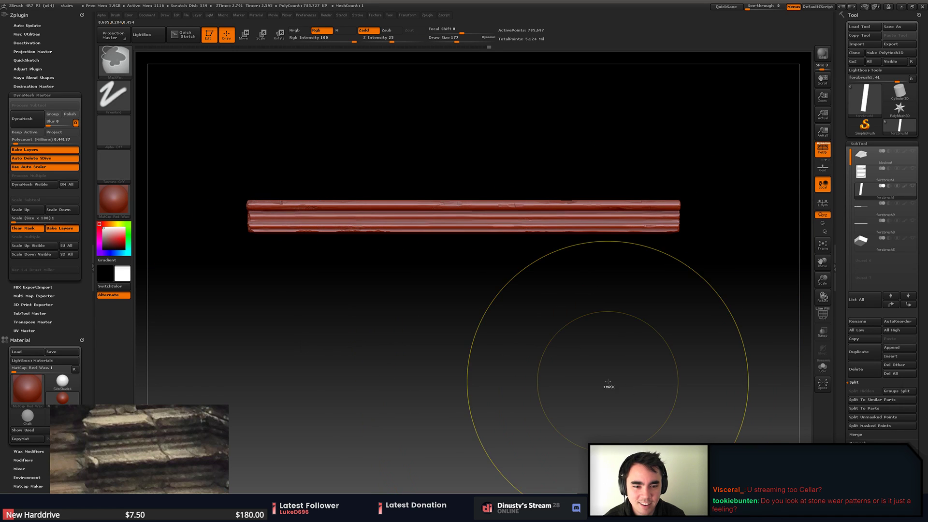
- Try masking off the front mouldings and texturing the block's long flat face with rock noise, undoing the stroke
{"action": "mouse_move", "coordinate": [189, 295]}
{"action": "left_mouse_down", "text": "ctrl+shift"}
{"action": "mouse_move", "coordinate": [694, 197]}
{"action": "mouse_move", "coordinate": [725, 216]}
{"action": "left_mouse_up", "text": "ctrl+shift"}
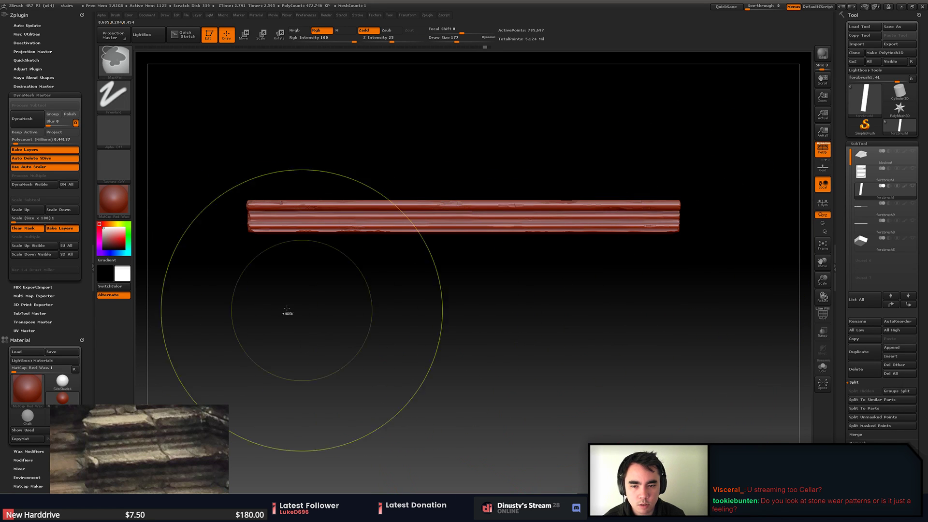
{"action": "left_click_drag", "start_coordinate": [251, 303], "coordinate": [632, 334], "text": "ctrl"}
{"action": "left_click", "coordinate": [734, 214], "text": "ctrl+shift"}
{"action": "left_click_drag", "start_coordinate": [616, 364], "coordinate": [620, 317]}
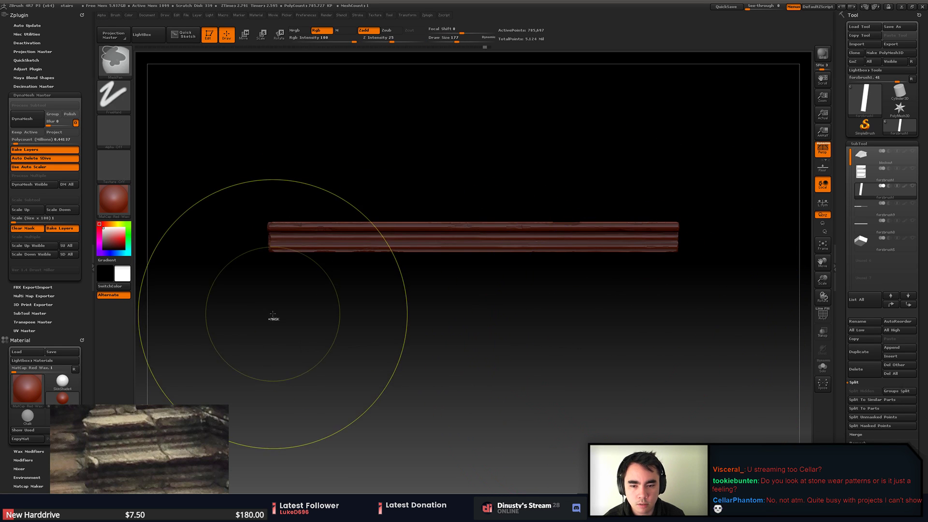
{"action": "key", "text": "p"}
{"action": "left_click_drag", "start_coordinate": [249, 292], "coordinate": [727, 233], "text": "ctrl"}
{"action": "left_click", "coordinate": [488, 327], "text": "ctrl"}
{"action": "left_click_drag", "start_coordinate": [245, 330], "coordinate": [719, 234], "text": "ctrl"}
{"action": "left_click_drag", "start_coordinate": [693, 213], "coordinate": [691, 286]}
{"action": "left_click_drag", "start_coordinate": [495, 243], "coordinate": [419, 265]}
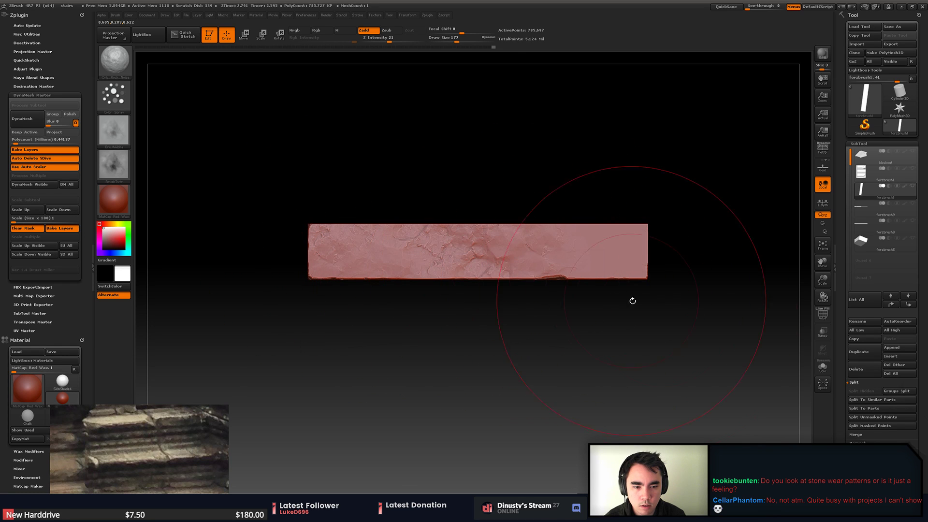
{"action": "key", "text": "ctrl+z"}
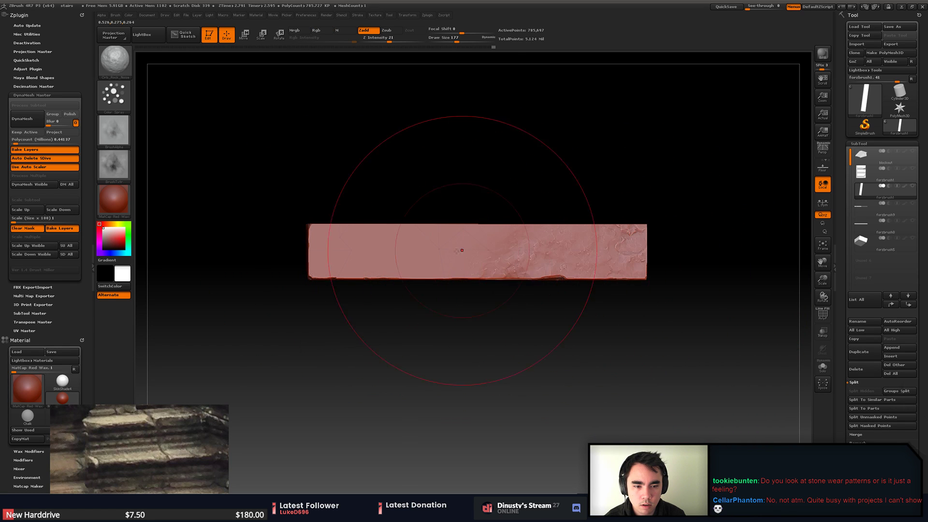
- Reduce the draw size to 27 and isolate the worn end section of the moulding block
{"action": "left_click_drag", "start_coordinate": [569, 391], "coordinate": [572, 376], "text": "shift"}
{"action": "right_click_drag", "start_coordinate": [572, 375], "coordinate": [590, 387], "text": "ctrl"}
{"action": "mouse_move", "coordinate": [590, 388]}
{"action": "left_mouse_down"}
{"action": "mouse_move", "coordinate": [650, 371]}
{"action": "mouse_move", "coordinate": [580, 357]}
{"action": "mouse_move", "coordinate": [539, 375]}
{"action": "mouse_move", "coordinate": [570, 387]}
{"action": "mouse_move", "coordinate": [549, 404]}
{"action": "mouse_move", "coordinate": [585, 402]}
{"action": "mouse_move", "coordinate": [588, 414]}
{"action": "mouse_move", "coordinate": [591, 396]}
{"action": "left_mouse_up"}
{"action": "key", "text": "ctrl"}
{"action": "mouse_move", "coordinate": [598, 388]}
{"action": "left_mouse_down"}
{"action": "mouse_move", "coordinate": [601, 358]}
{"action": "mouse_move", "coordinate": [585, 360]}
{"action": "left_mouse_up"}
{"action": "key", "text": "space"}
{"action": "mouse_move", "coordinate": [502, 381]}
{"action": "left_mouse_down"}
{"action": "mouse_move", "coordinate": [570, 358]}
{"action": "mouse_move", "coordinate": [556, 408]}
{"action": "mouse_move", "coordinate": [412, 315]}
{"action": "mouse_move", "coordinate": [464, 353]}
{"action": "mouse_move", "coordinate": [591, 393]}
{"action": "mouse_move", "coordinate": [551, 367]}
{"action": "left_mouse_up"}
{"action": "left_click_drag", "start_coordinate": [192, 146], "coordinate": [585, 410], "text": "ctrl+shift"}
{"action": "mouse_move", "coordinate": [211, 136]}
{"action": "left_mouse_down", "text": "ctrl+shift"}
{"action": "mouse_move", "coordinate": [341, 427]}
{"action": "mouse_move", "coordinate": [416, 435]}
{"action": "mouse_move", "coordinate": [629, 382]}
{"action": "mouse_move", "coordinate": [668, 391]}
{"action": "mouse_move", "coordinate": [290, 435]}
{"action": "mouse_move", "coordinate": [517, 359]}
{"action": "mouse_move", "coordinate": [671, 370]}
{"action": "left_mouse_up", "text": "ctrl+shift"}
- Carve a short straight line inward from the moulding's worn end with a crack brush at draw size 1, undoing the first attempt
{"action": "key", "text": "b"}
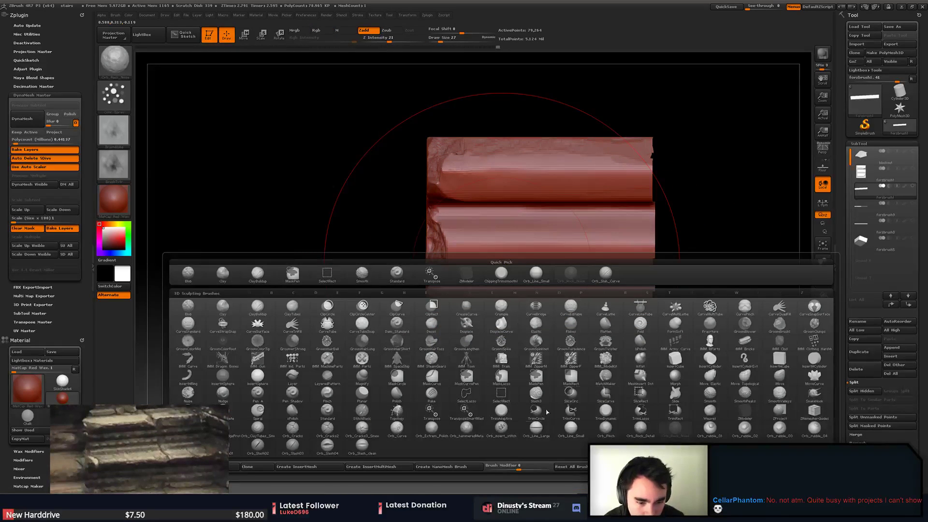
{"action": "left_click", "coordinate": [363, 427]}
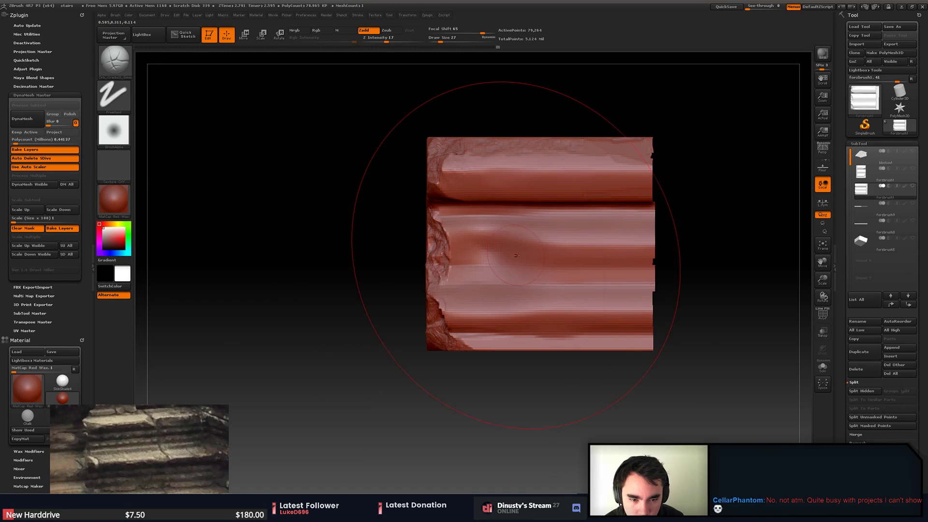
{"action": "right_click", "coordinate": [525, 279]}
{"action": "left_click_drag", "start_coordinate": [528, 280], "coordinate": [450, 277]}
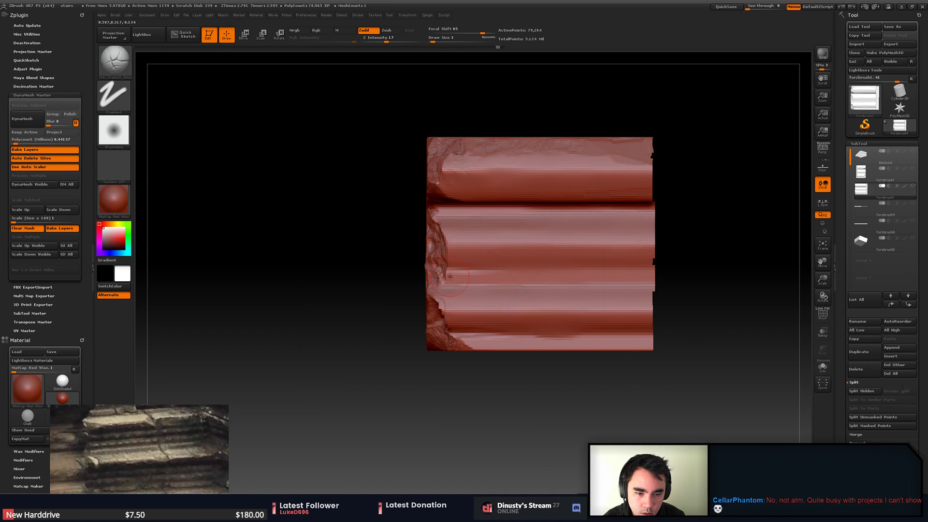
{"action": "right_click", "coordinate": [546, 288]}
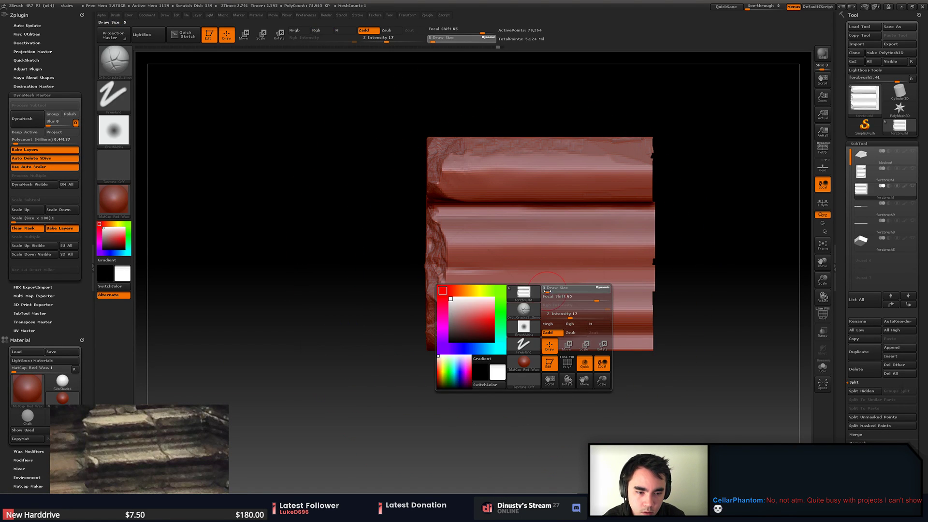
{"action": "left_click", "coordinate": [546, 291]}
{"action": "left_click_drag", "start_coordinate": [475, 257], "coordinate": [536, 256], "text": "shift"}
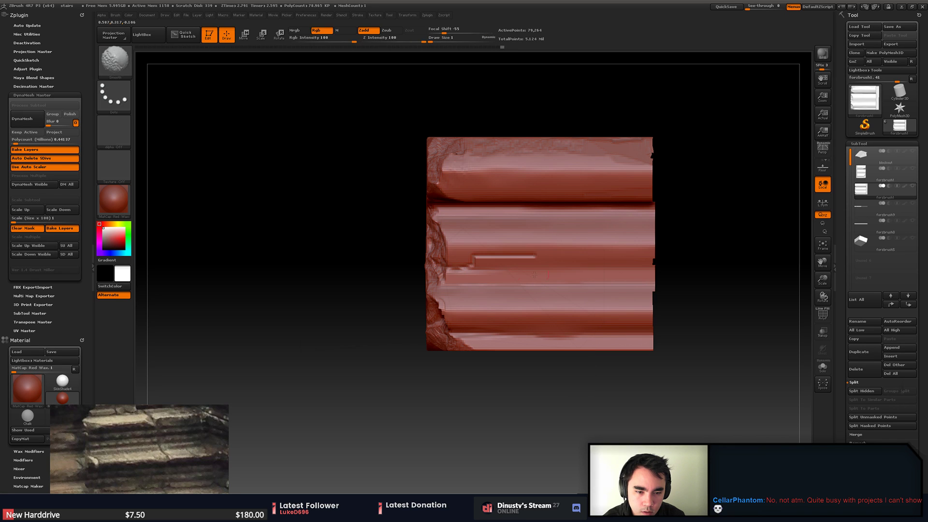
{"action": "key", "text": "ctrl+z"}
{"action": "left_click_drag", "start_coordinate": [450, 267], "coordinate": [512, 269], "text": "shift"}
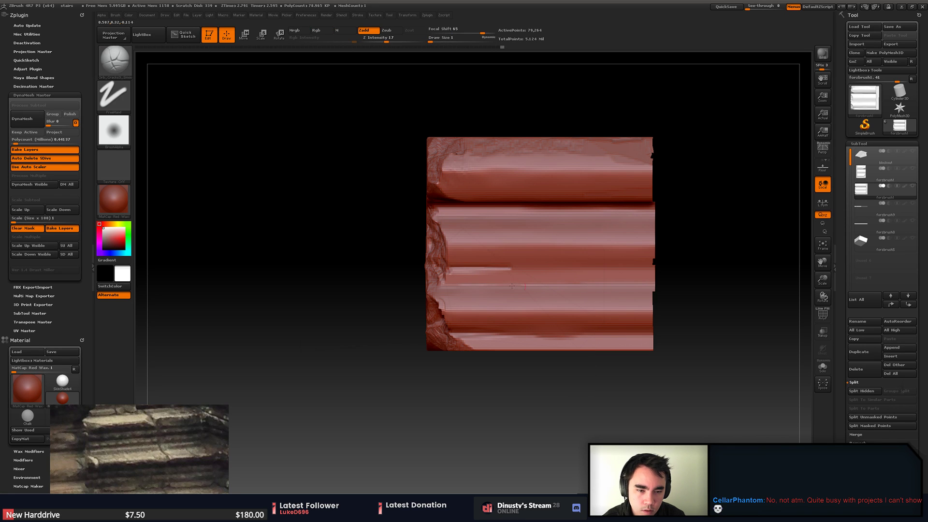
- Carve a small crack into the upper ridge beside the worn end at draw size 2, then reduce the size to 1
{"action": "right_click", "coordinate": [454, 272]}
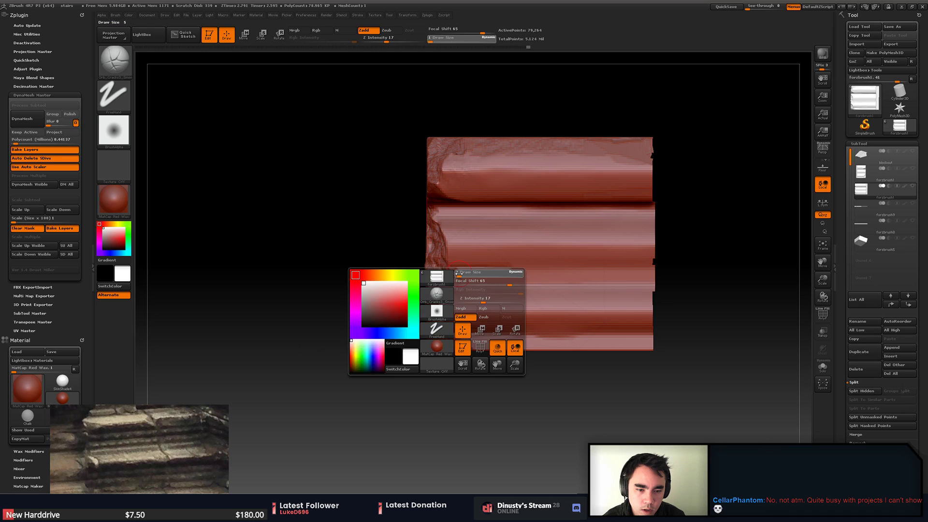
{"action": "left_click_drag", "start_coordinate": [454, 273], "coordinate": [458, 274]}
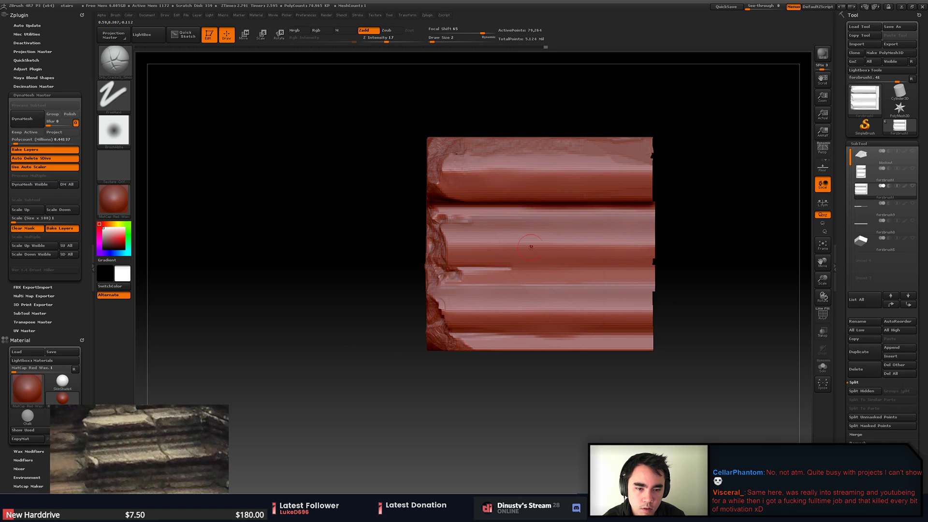
{"action": "key", "text": "["}
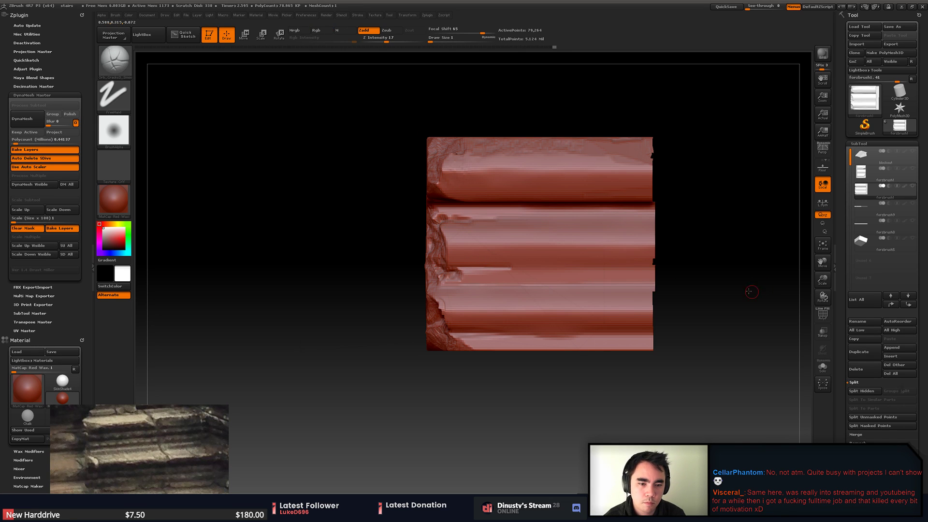
{"action": "mouse_move", "coordinate": [749, 291]}
{"action": "left_mouse_down", "text": "alt"}
{"action": "mouse_move", "coordinate": [669, 303]}
{"action": "mouse_move", "coordinate": [539, 281]}
{"action": "left_mouse_up", "text": "alt"}
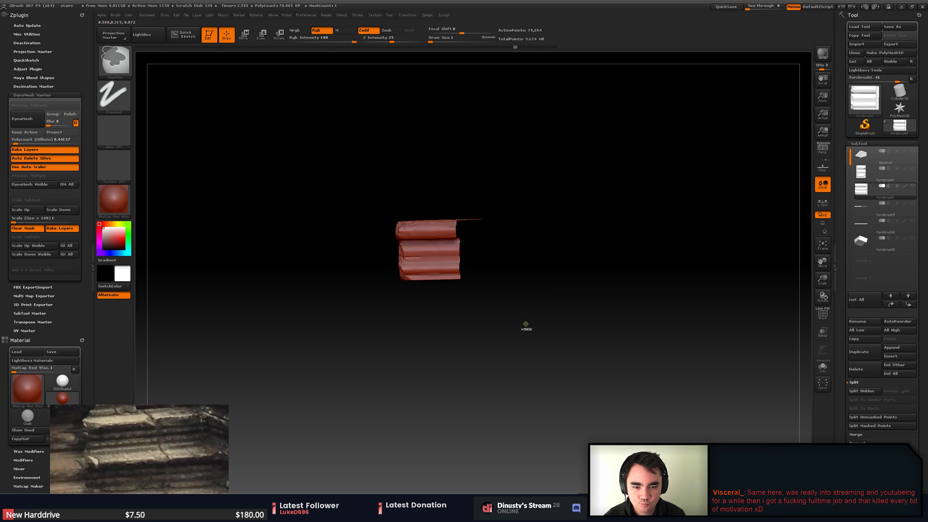
- Reveal a longer stretch of the block up to the top-edge notch and show the neighbouring block across the joint
{"action": "key", "text": "ctrl+z"}
{"action": "mouse_move", "coordinate": [525, 332]}
{"action": "left_mouse_down", "text": "shift"}
{"action": "mouse_move", "coordinate": [529, 343]}
{"action": "mouse_move", "coordinate": [336, 167]}
{"action": "left_mouse_up", "text": "shift"}
{"action": "left_click_drag", "start_coordinate": [483, 370], "coordinate": [487, 386], "text": "ctrl+shift"}
{"action": "left_click", "coordinate": [511, 386]}
{"action": "left_click", "coordinate": [915, 154]}
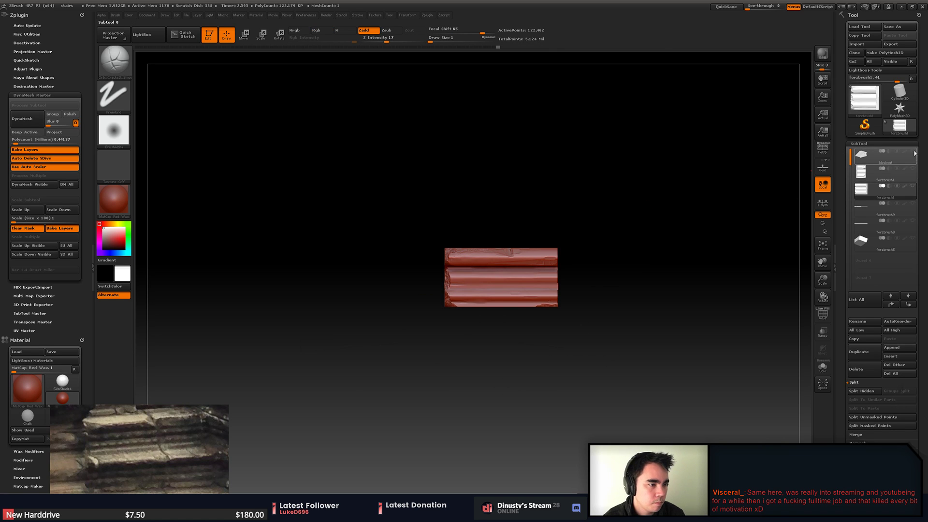
{"action": "left_click", "coordinate": [914, 146]}
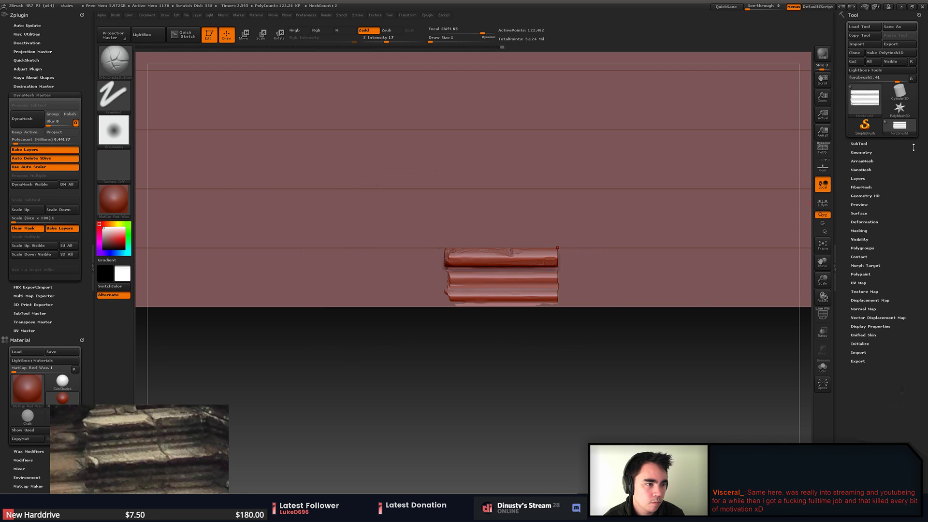
{"action": "left_click", "coordinate": [914, 146]}
{"action": "left_click", "coordinate": [913, 151]}
{"action": "left_click", "coordinate": [913, 168]}
{"action": "left_click_drag", "start_coordinate": [644, 394], "coordinate": [691, 476], "text": "alt"}
{"action": "left_click_drag", "start_coordinate": [591, 405], "coordinate": [617, 407], "text": "alt"}
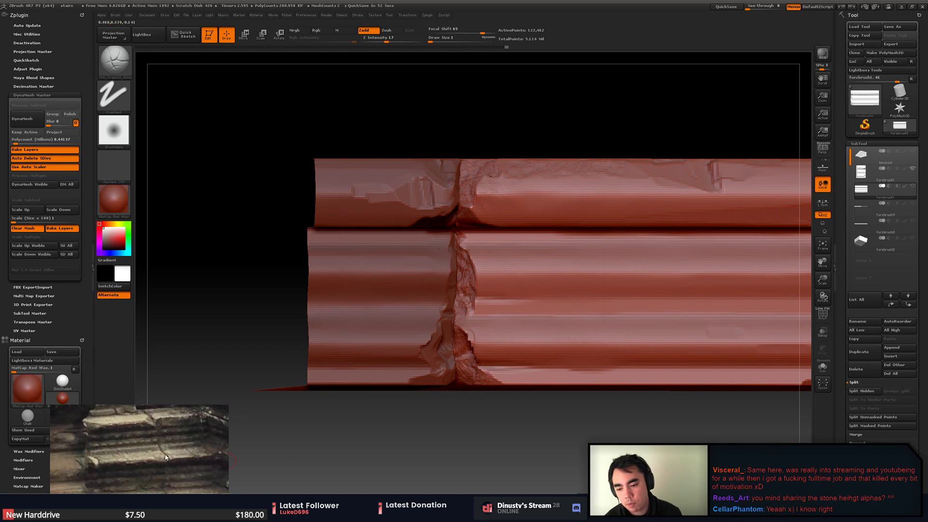
- Enlarge the stone stair reference photo and reposition it over the worn step edges
{"action": "left_click_drag", "start_coordinate": [165, 458], "coordinate": [325, 478]}
{"action": "middle_click_drag", "start_coordinate": [249, 416], "coordinate": [213, 328]}
{"action": "middle_click_drag", "start_coordinate": [201, 285], "coordinate": [212, 371]}
{"action": "left_click_drag", "start_coordinate": [180, 300], "coordinate": [170, 348]}
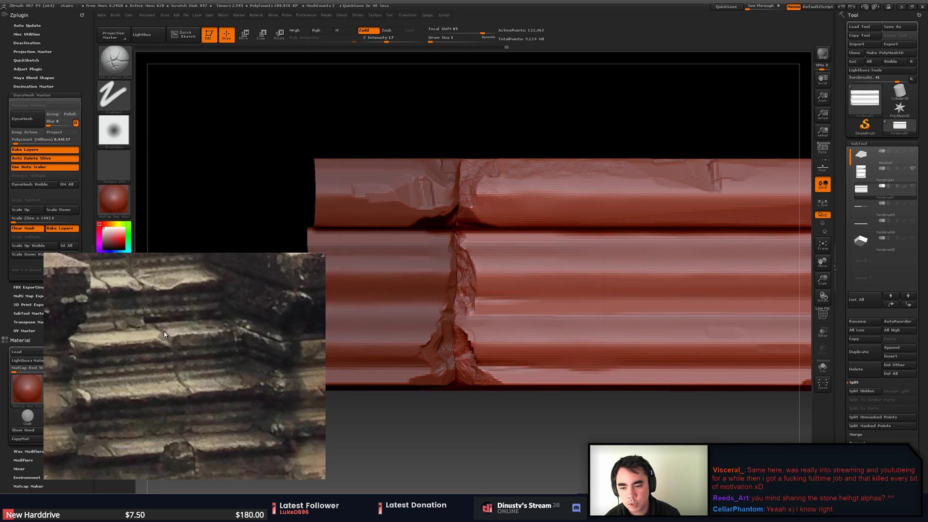
- Chip and smooth the block's top front corner beside the joint with the chipping trim brush at draw size 7
{"action": "mouse_move", "coordinate": [485, 390]}
{"action": "left_mouse_down"}
{"action": "mouse_move", "coordinate": [529, 434]}
{"action": "mouse_move", "coordinate": [537, 393]}
{"action": "left_mouse_up"}
{"action": "key", "text": "space"}
{"action": "left_click_drag", "start_coordinate": [505, 212], "coordinate": [510, 212]}
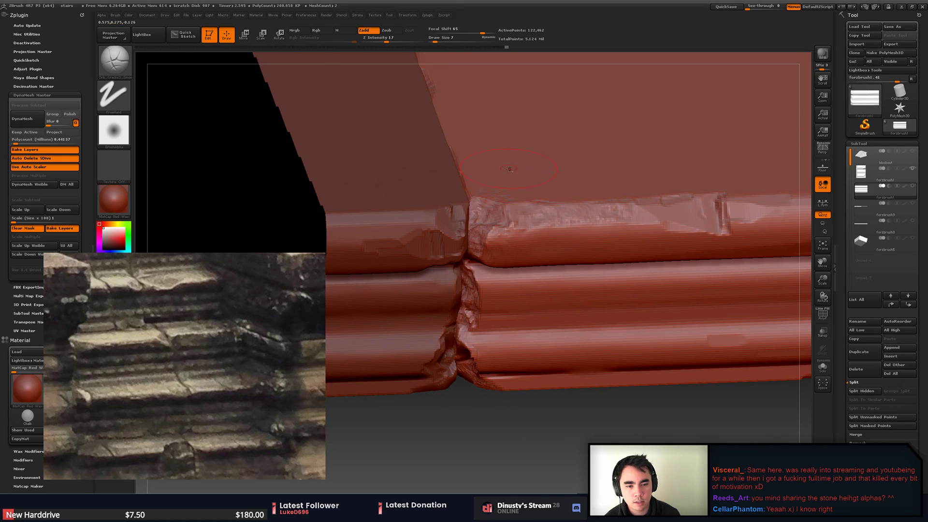
{"action": "left_click_drag", "start_coordinate": [510, 169], "coordinate": [497, 205]}
{"action": "key", "text": "b"}
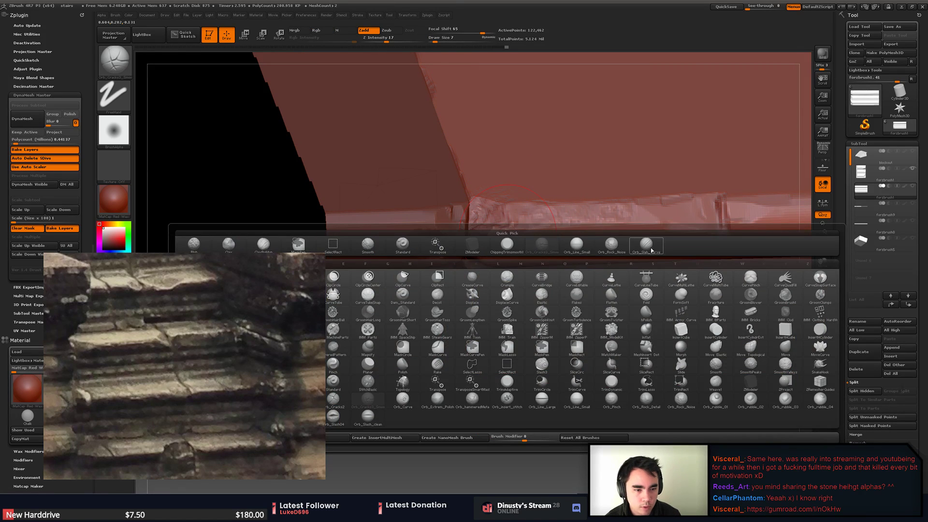
{"action": "left_click", "coordinate": [508, 244]}
{"action": "left_click_drag", "start_coordinate": [493, 186], "coordinate": [496, 220]}
{"action": "left_click_drag", "start_coordinate": [528, 181], "coordinate": [503, 197]}
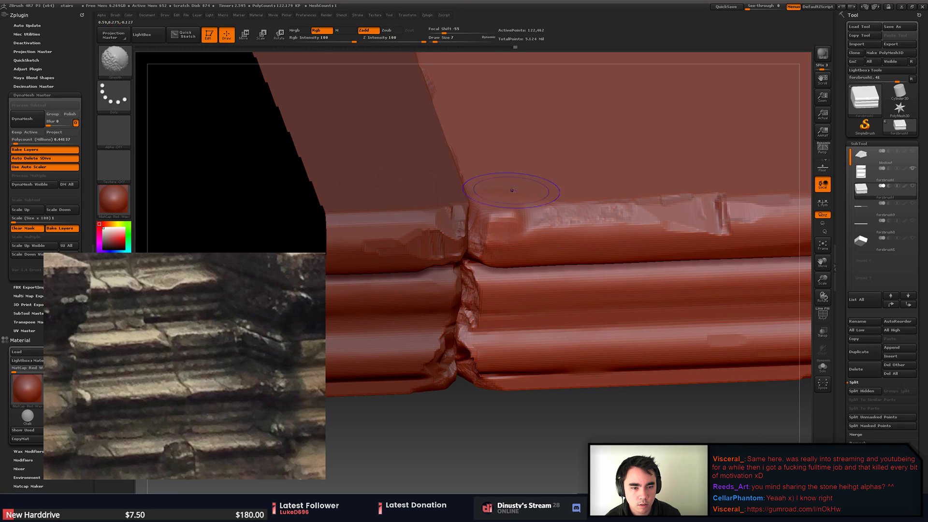
{"action": "left_click_drag", "start_coordinate": [505, 233], "coordinate": [525, 246]}
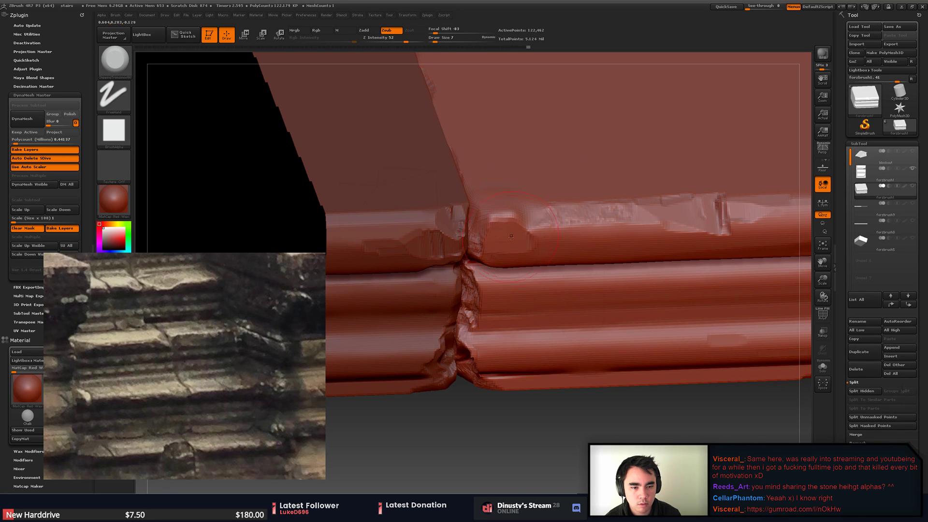
- Trim the chipped upper front edge further along from the joint to break up its straight line
{"action": "right_click_drag", "start_coordinate": [514, 208], "coordinate": [510, 233]}
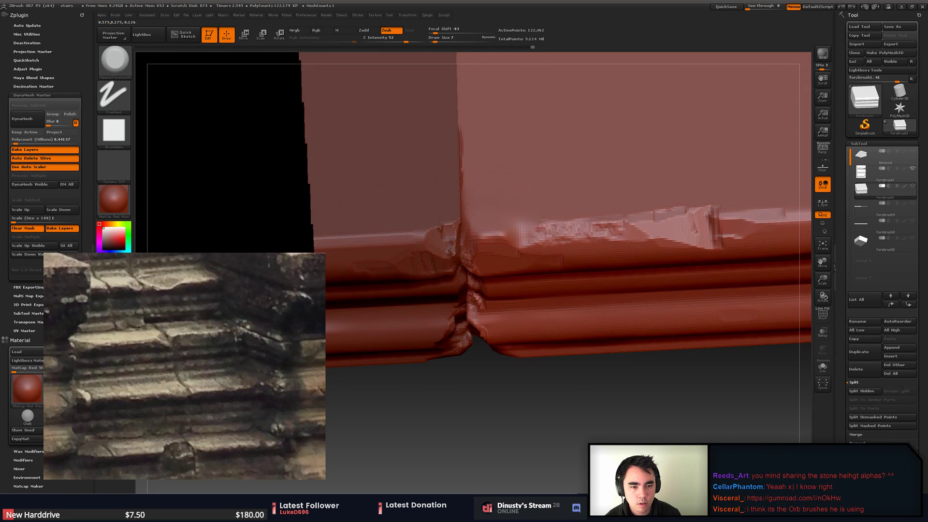
{"action": "left_click_drag", "start_coordinate": [489, 218], "coordinate": [515, 224]}
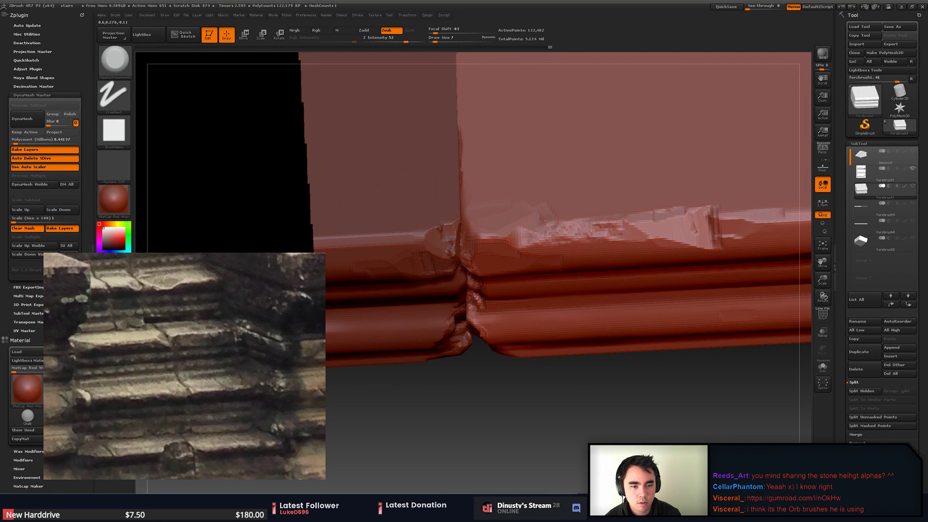
{"action": "right_click_drag", "start_coordinate": [539, 198], "coordinate": [531, 183], "text": "ctrl"}
{"action": "right_click_drag", "start_coordinate": [531, 183], "coordinate": [488, 256]}
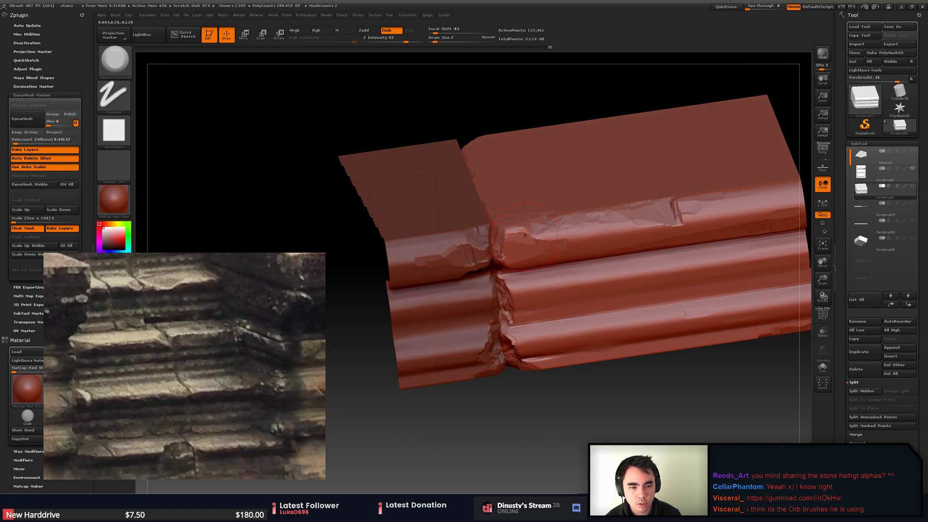
- Try smoothing and trimming the broken edges along the vertical joint at draw size 1, then step back through the undo history
{"action": "key", "text": "ctrl"}
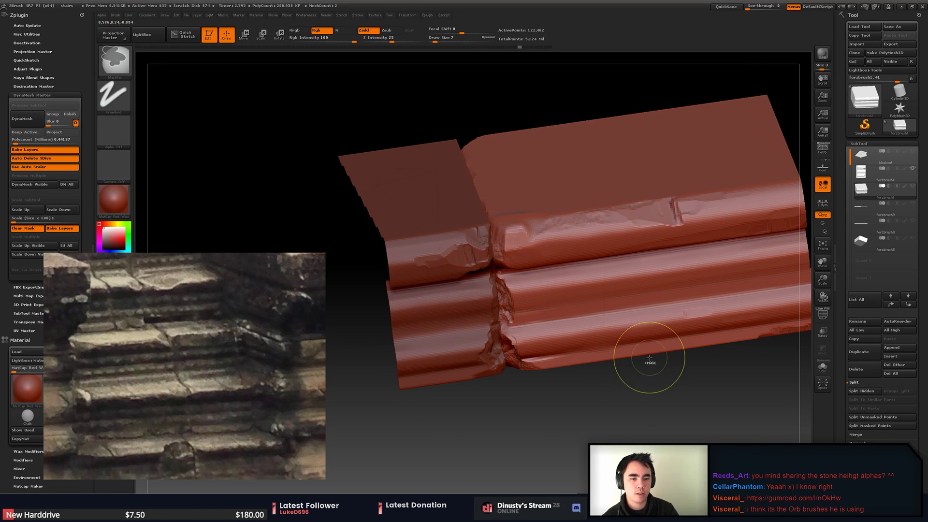
{"action": "left_click_drag", "start_coordinate": [632, 387], "coordinate": [569, 405], "text": "shift"}
{"action": "key", "text": "space"}
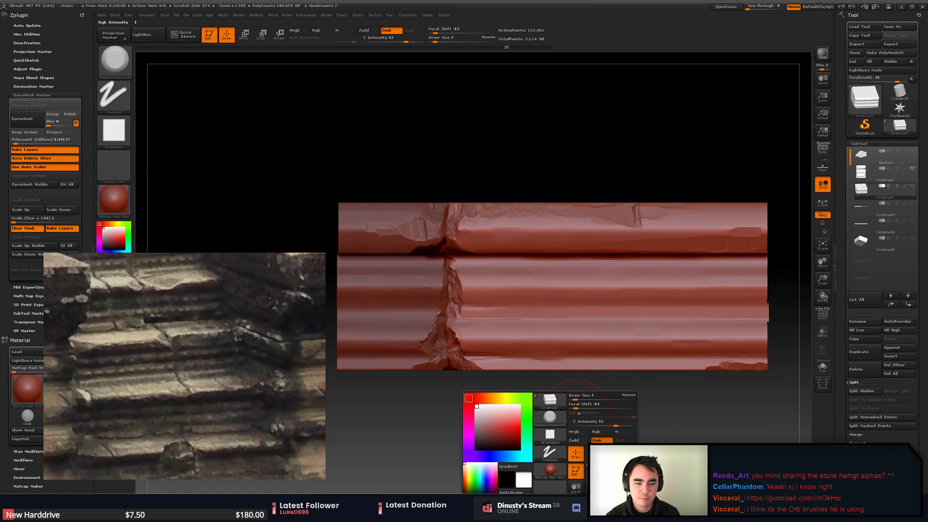
{"action": "mouse_move", "coordinate": [472, 416]}
{"action": "right_mouse_down", "text": "ctrl"}
{"action": "mouse_move", "coordinate": [503, 450]}
{"action": "mouse_move", "coordinate": [567, 289]}
{"action": "mouse_move", "coordinate": [570, 329]}
{"action": "mouse_move", "coordinate": [531, 358]}
{"action": "mouse_move", "coordinate": [566, 329]}
{"action": "right_mouse_up", "text": "ctrl"}
{"action": "left_click_drag", "start_coordinate": [490, 319], "coordinate": [514, 331], "text": "shift"}
{"action": "key", "text": "ctrl+z"}
{"action": "key", "text": "space"}
{"action": "left_click_drag", "start_coordinate": [488, 293], "coordinate": [508, 352], "text": "shift"}
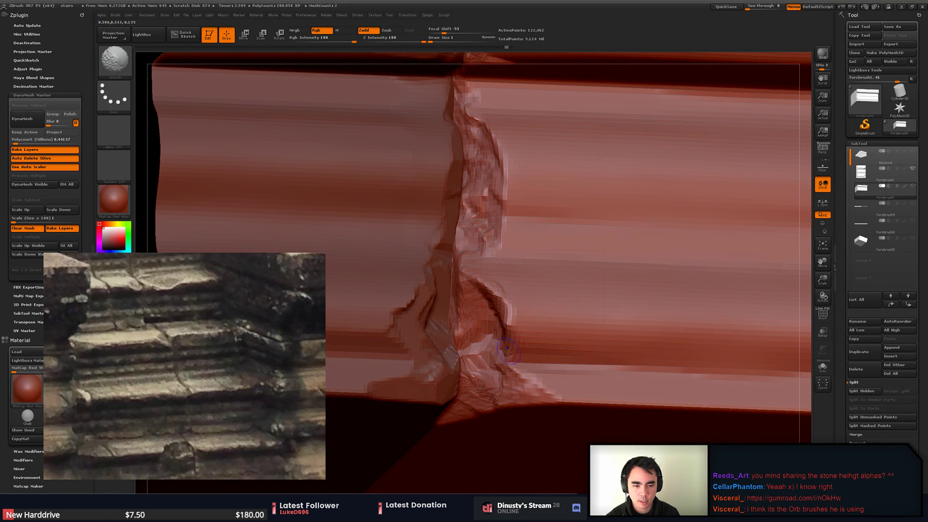
{"action": "right_click_drag", "start_coordinate": [508, 352], "coordinate": [467, 338]}
{"action": "right_click_drag", "start_coordinate": [466, 339], "coordinate": [457, 308], "text": "ctrl"}
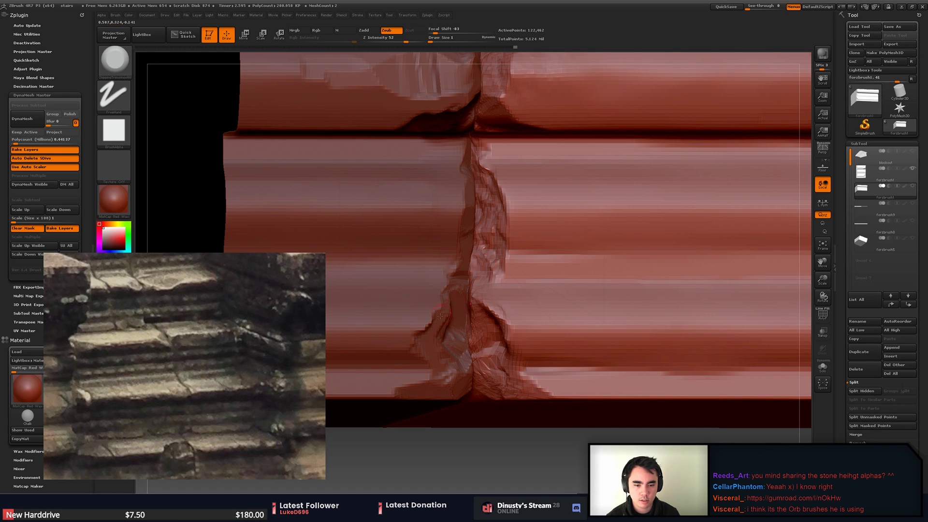
{"action": "key", "text": "ctrl+z"}
{"action": "right_click_drag", "start_coordinate": [571, 379], "coordinate": [588, 362]}
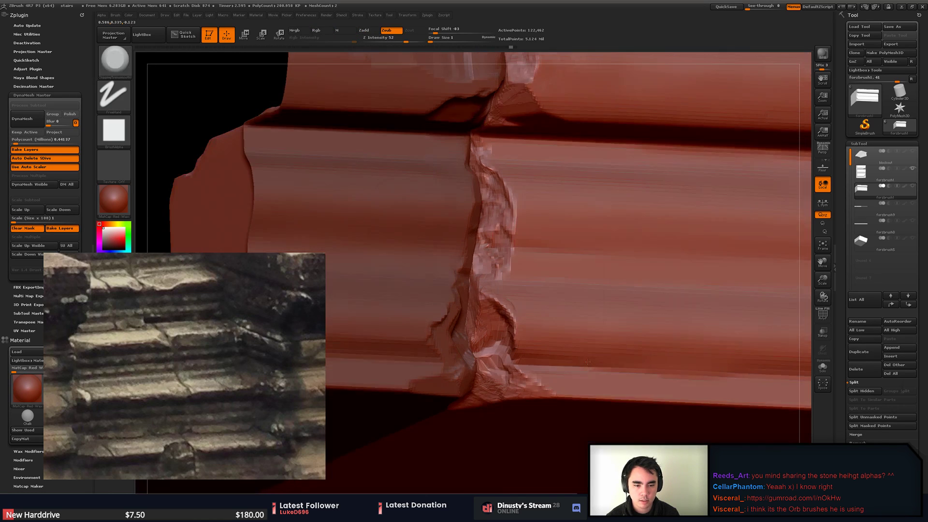
{"action": "key", "text": "ctrl+z"}
{"action": "key", "text": "ctrl+z"}
{"action": "key", "text": "ctrl+z"}
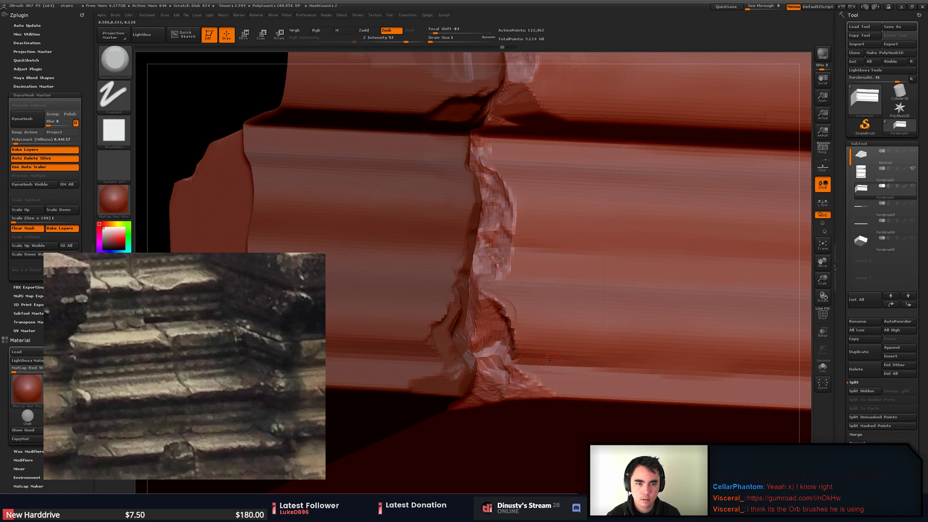
{"action": "left_click", "coordinate": [512, 49]}
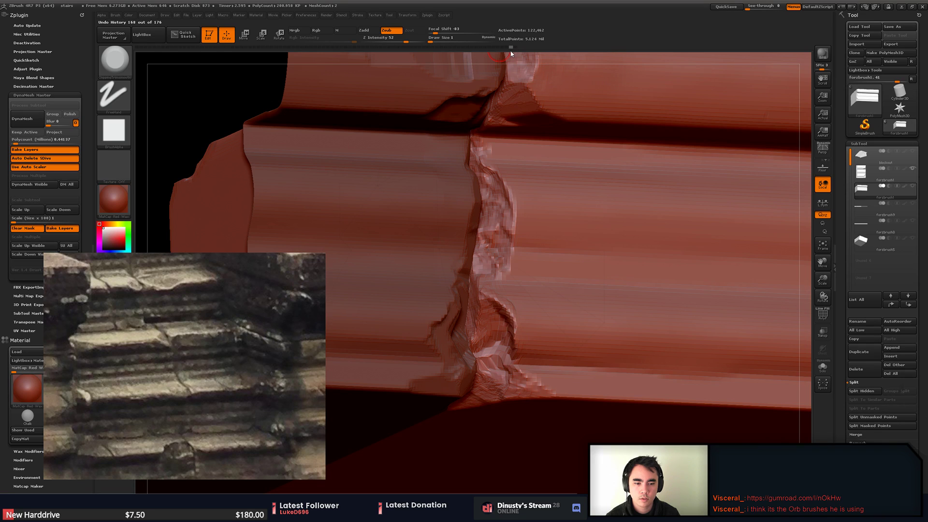
{"action": "left_click", "coordinate": [508, 50]}
- Chip the lower front edge of the moulded block with the trim brush at draw size 3
{"action": "mouse_move", "coordinate": [484, 261]}
{"action": "right_mouse_down", "text": "alt"}
{"action": "mouse_move", "coordinate": [448, 260]}
{"action": "mouse_move", "coordinate": [417, 226]}
{"action": "mouse_move", "coordinate": [578, 253]}
{"action": "mouse_move", "coordinate": [474, 254]}
{"action": "right_mouse_up", "text": "alt"}
{"action": "left_click_drag", "start_coordinate": [195, 393], "coordinate": [190, 381]}
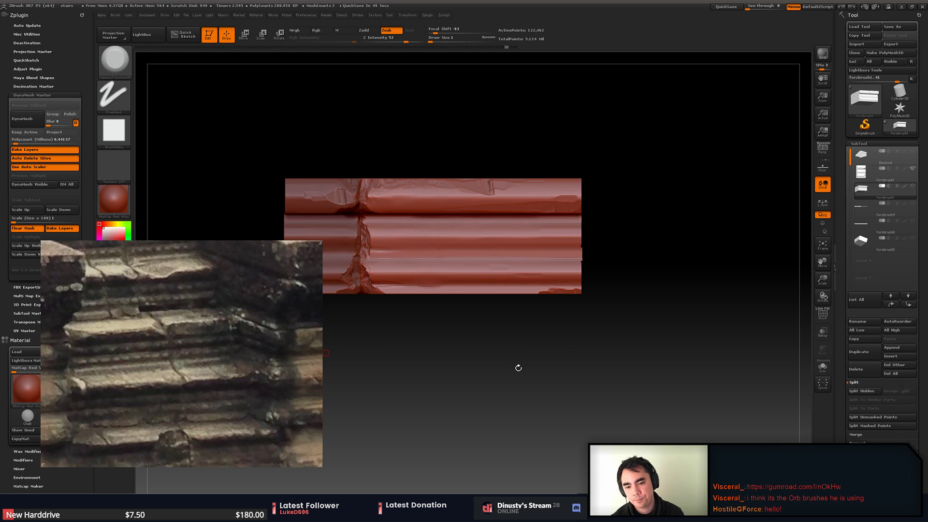
{"action": "left_click_drag", "start_coordinate": [521, 308], "coordinate": [560, 365]}
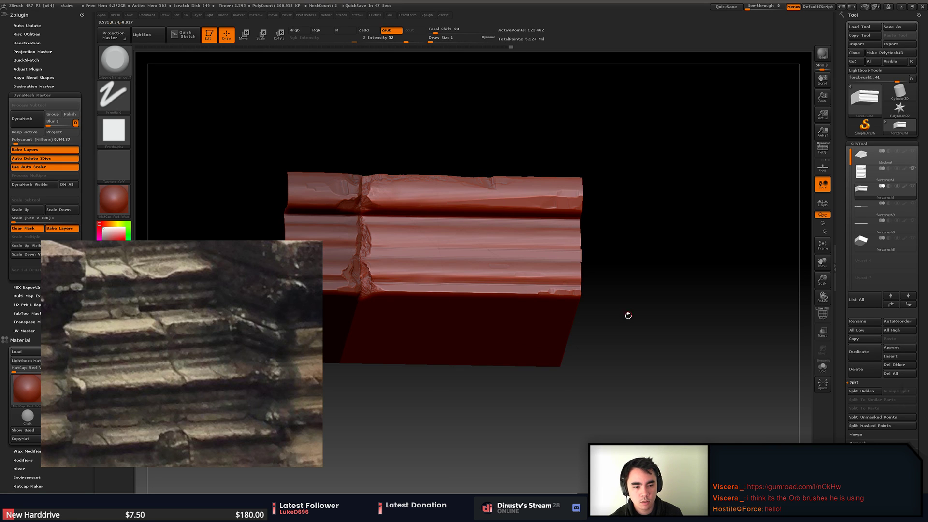
{"action": "left_click_drag", "start_coordinate": [648, 311], "coordinate": [663, 353], "text": "alt"}
{"action": "key", "text": "space"}
{"action": "mouse_move", "coordinate": [414, 284]}
{"action": "left_mouse_down"}
{"action": "mouse_move", "coordinate": [428, 259]}
{"action": "mouse_move", "coordinate": [462, 256]}
{"action": "left_mouse_up"}
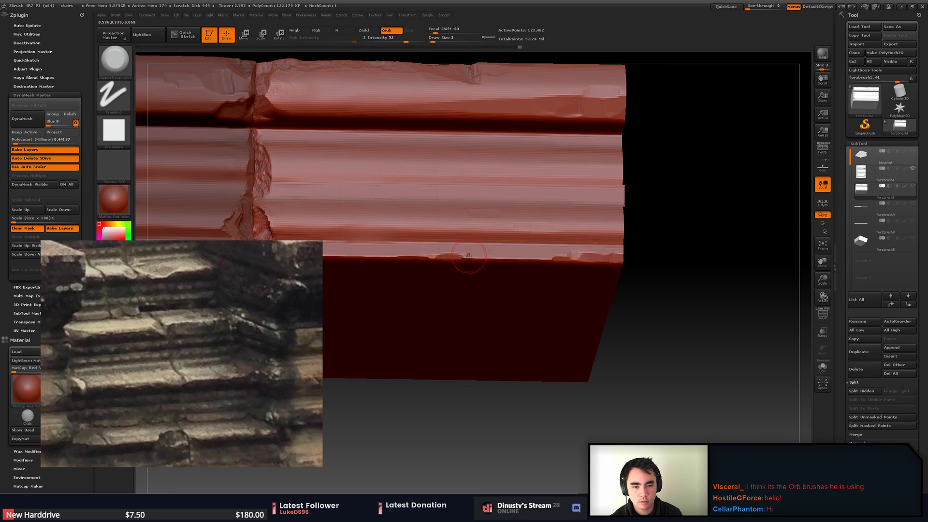
{"action": "left_click_drag", "start_coordinate": [733, 276], "coordinate": [702, 265]}
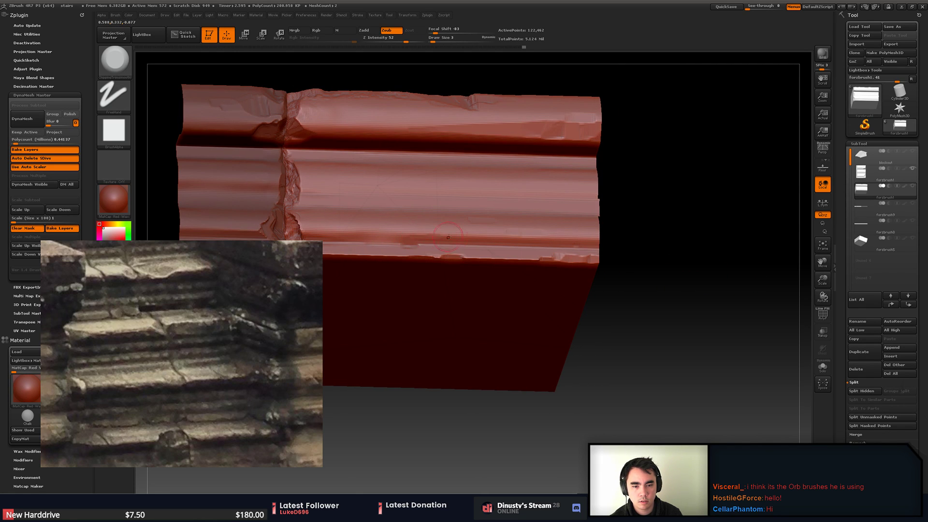
- Try wearing down the lowest moulding ridge with long trim strokes, then undo them
{"action": "left_click_drag", "start_coordinate": [420, 236], "coordinate": [596, 243]}
{"action": "key", "text": "ctrl+z"}
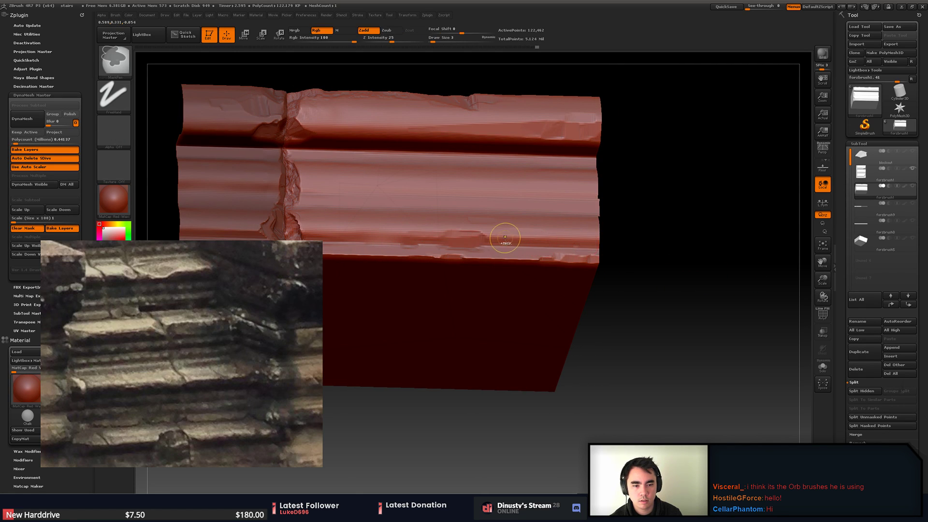
{"action": "left_click_drag", "start_coordinate": [677, 241], "coordinate": [745, 299], "text": "alt"}
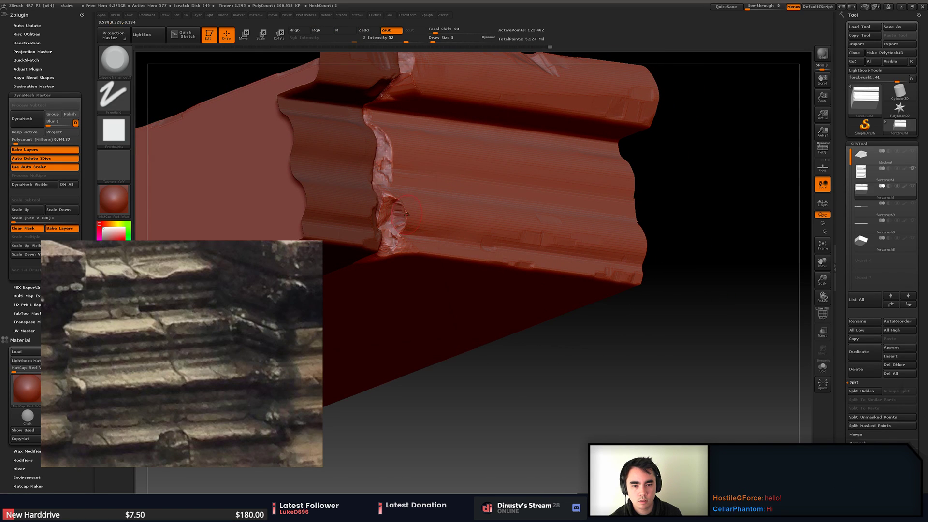
{"action": "key", "text": "ctrl+z"}
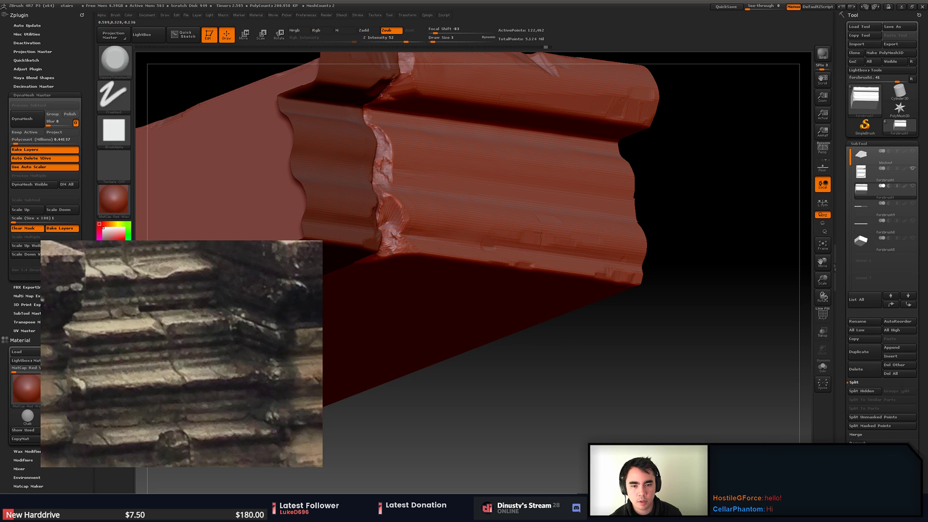
{"action": "left_click_drag", "start_coordinate": [685, 319], "coordinate": [670, 329], "text": "shift"}
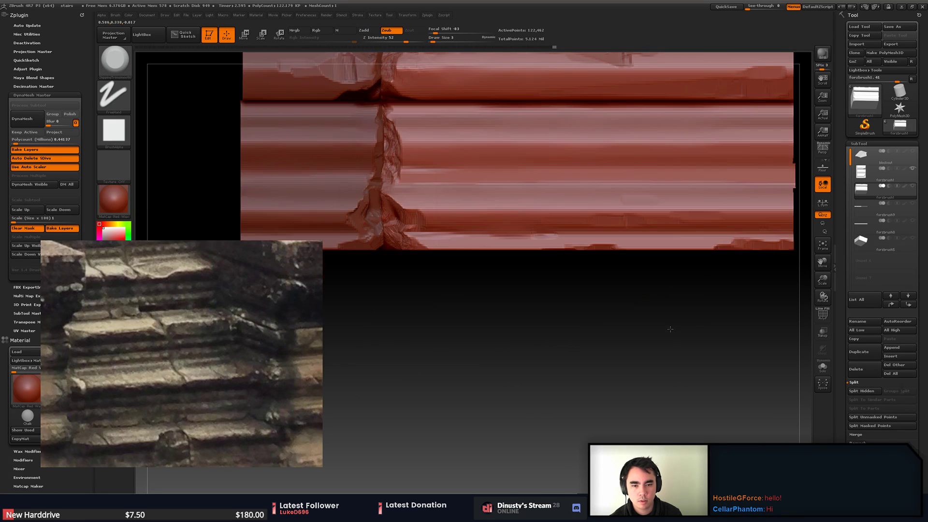
- Carve a broken, tapering chip into the block's lower front edge beside the vertical joint at draw size 2
{"action": "mouse_move", "coordinate": [424, 213]}
{"action": "left_mouse_down"}
{"action": "mouse_move", "coordinate": [402, 206]}
{"action": "mouse_move", "coordinate": [503, 234]}
{"action": "mouse_move", "coordinate": [488, 253]}
{"action": "left_mouse_up"}
{"action": "key", "text": "ctrl+z"}
{"action": "key", "text": "space"}
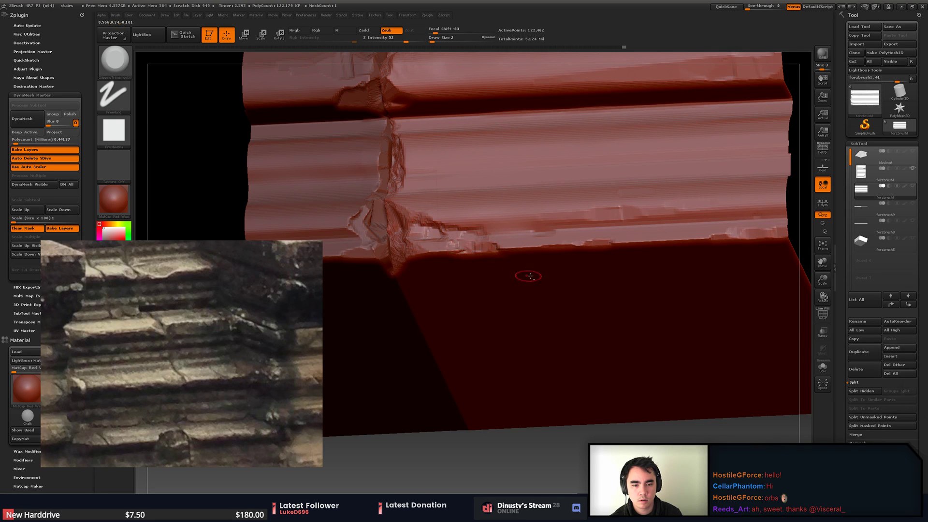
{"action": "right_click_drag", "start_coordinate": [561, 285], "coordinate": [523, 304], "text": "ctrl"}
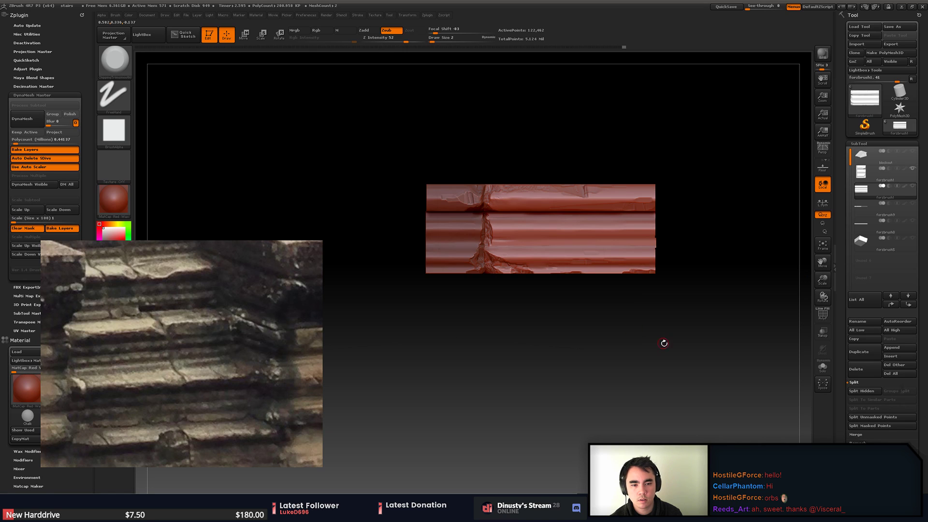
{"action": "right_click_drag", "start_coordinate": [664, 343], "coordinate": [589, 328], "text": "ctrl"}
{"action": "right_click_drag", "start_coordinate": [488, 300], "coordinate": [662, 319], "text": "alt"}
{"action": "mouse_move", "coordinate": [489, 251]}
{"action": "right_mouse_down", "text": "alt"}
{"action": "mouse_move", "coordinate": [537, 258]}
{"action": "mouse_move", "coordinate": [575, 309]}
{"action": "right_mouse_up", "text": "alt"}
{"action": "right_click_drag", "start_coordinate": [498, 290], "coordinate": [465, 261], "text": "alt"}
{"action": "left_click_drag", "start_coordinate": [394, 265], "coordinate": [464, 264]}
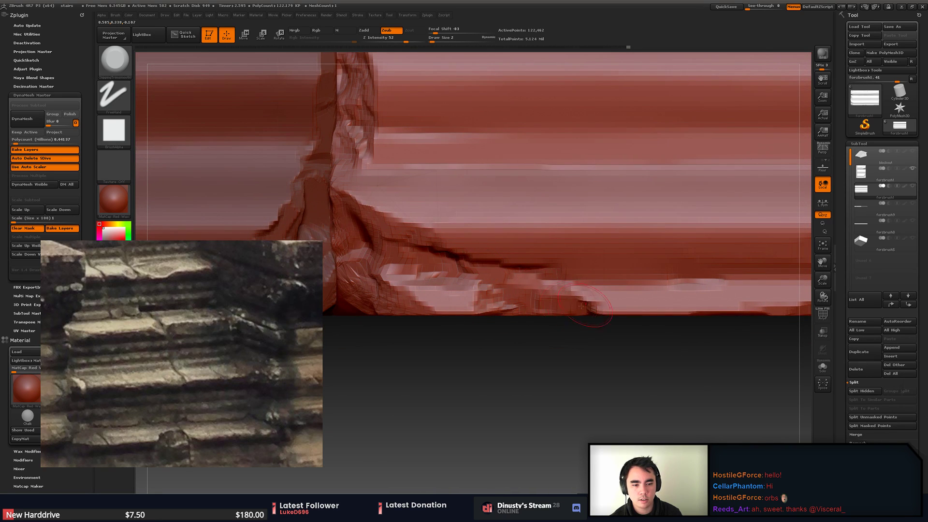
- Extend the chipping along the lower front edge away from the joint to break up its straight line
{"action": "left_click_drag", "start_coordinate": [581, 306], "coordinate": [601, 309]}
{"action": "right_click_drag", "start_coordinate": [659, 327], "coordinate": [641, 323]}
{"action": "left_click_drag", "start_coordinate": [594, 296], "coordinate": [613, 309]}
{"action": "right_click_drag", "start_coordinate": [619, 311], "coordinate": [617, 289]}
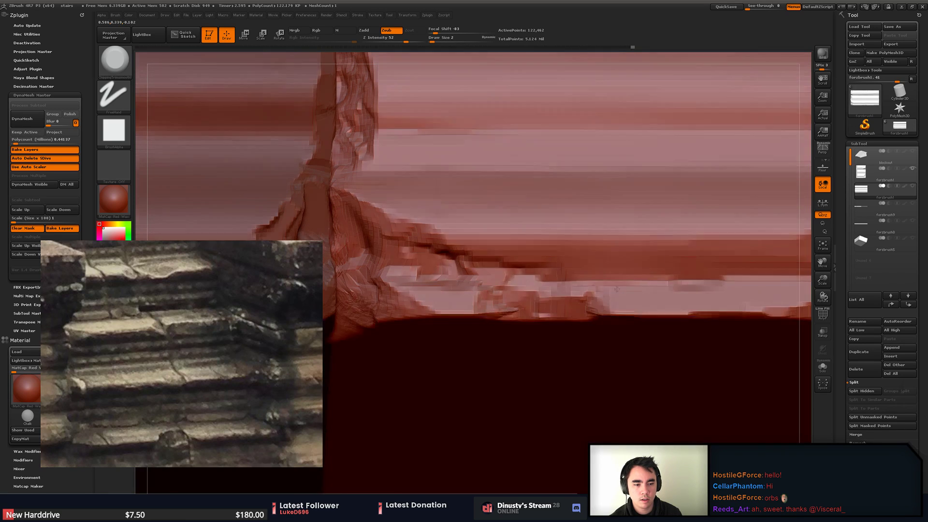
{"action": "mouse_move", "coordinate": [617, 289]}
{"action": "left_mouse_down"}
{"action": "mouse_move", "coordinate": [629, 323]}
{"action": "mouse_move", "coordinate": [720, 321]}
{"action": "left_mouse_up"}
{"action": "right_click_drag", "start_coordinate": [720, 326], "coordinate": [576, 311]}
- Check the chipped joint from the front and side, and unhide the whole long block
{"action": "right_click_drag", "start_coordinate": [660, 319], "coordinate": [469, 280], "text": "alt"}
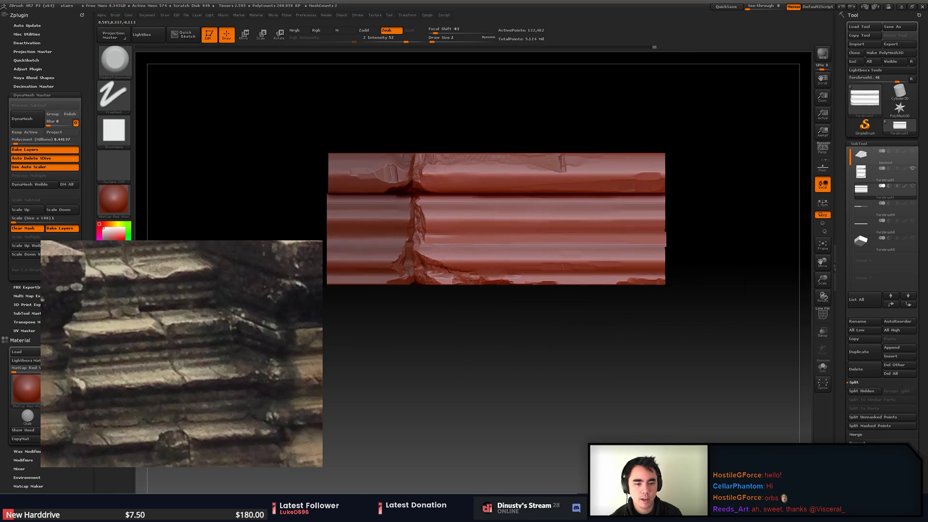
{"action": "left_click_drag", "start_coordinate": [470, 279], "coordinate": [496, 283], "text": "alt"}
{"action": "mouse_move", "coordinate": [574, 298]}
{"action": "left_mouse_down"}
{"action": "mouse_move", "coordinate": [454, 256]}
{"action": "mouse_move", "coordinate": [529, 264]}
{"action": "left_mouse_up"}
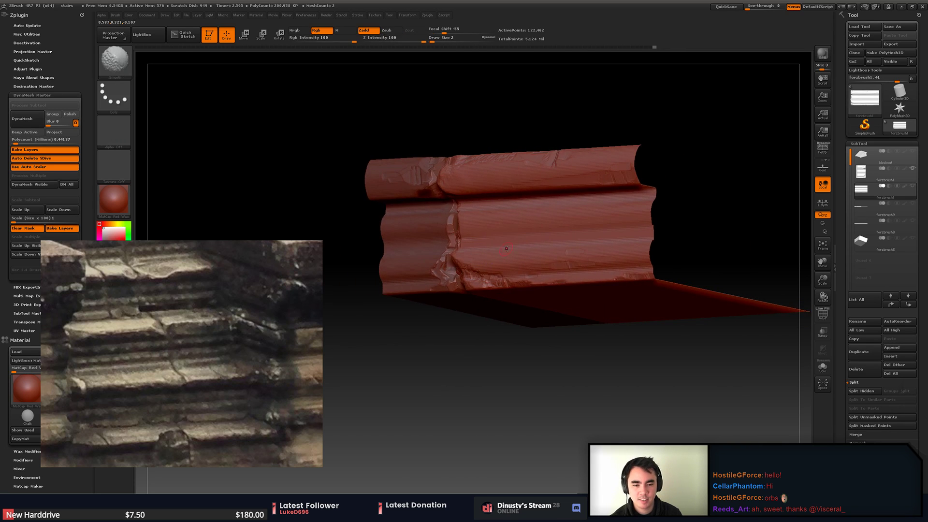
{"action": "mouse_move", "coordinate": [506, 248]}
{"action": "right_mouse_down", "text": "shift"}
{"action": "mouse_move", "coordinate": [612, 253]}
{"action": "mouse_move", "coordinate": [594, 244]}
{"action": "mouse_move", "coordinate": [485, 258]}
{"action": "right_mouse_up", "text": "shift"}
{"action": "left_click", "coordinate": [623, 299], "text": "ctrl+shift"}
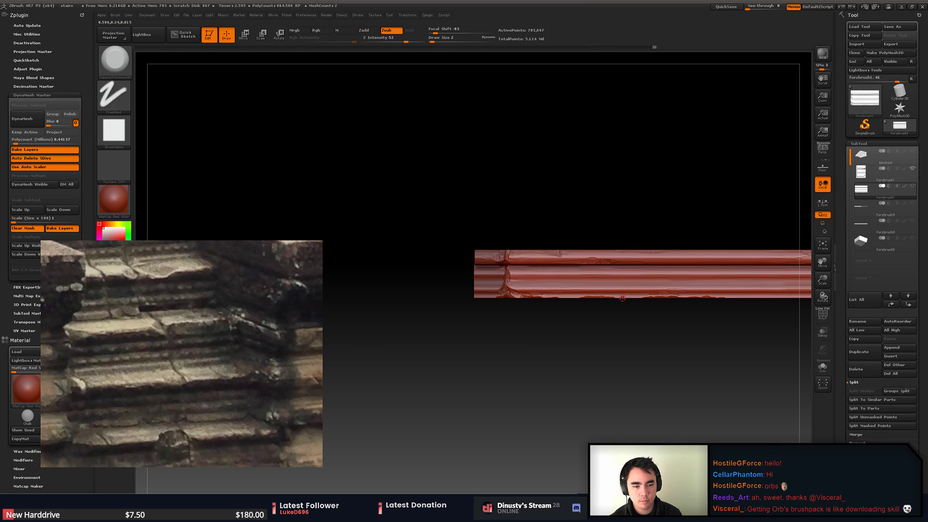
- Isolate the section of the long block around its partly chipped upper front edge and hide the neighbouring block
{"action": "left_click_drag", "start_coordinate": [595, 334], "coordinate": [426, 387]}
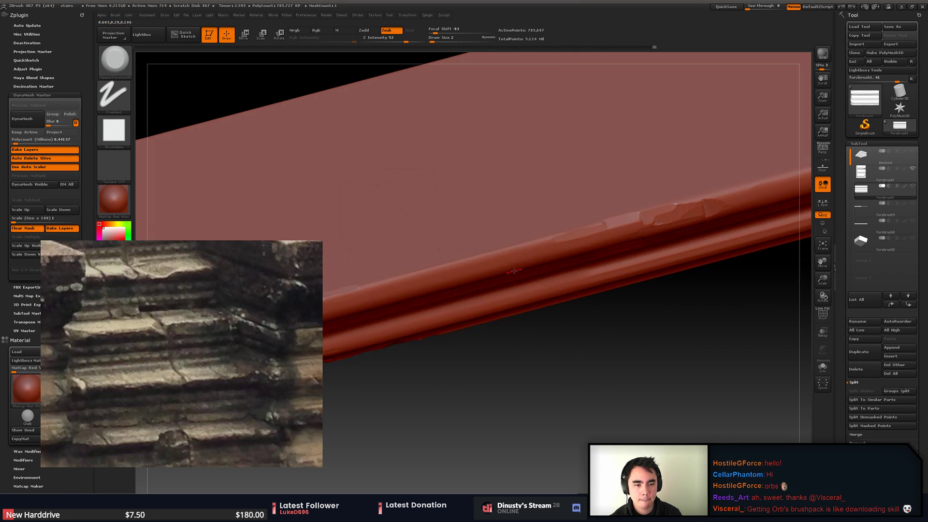
{"action": "left_click_drag", "start_coordinate": [374, 148], "coordinate": [745, 383], "text": "ctrl+shift"}
{"action": "left_click_drag", "start_coordinate": [628, 357], "coordinate": [505, 292], "text": "alt"}
{"action": "key", "text": "f"}
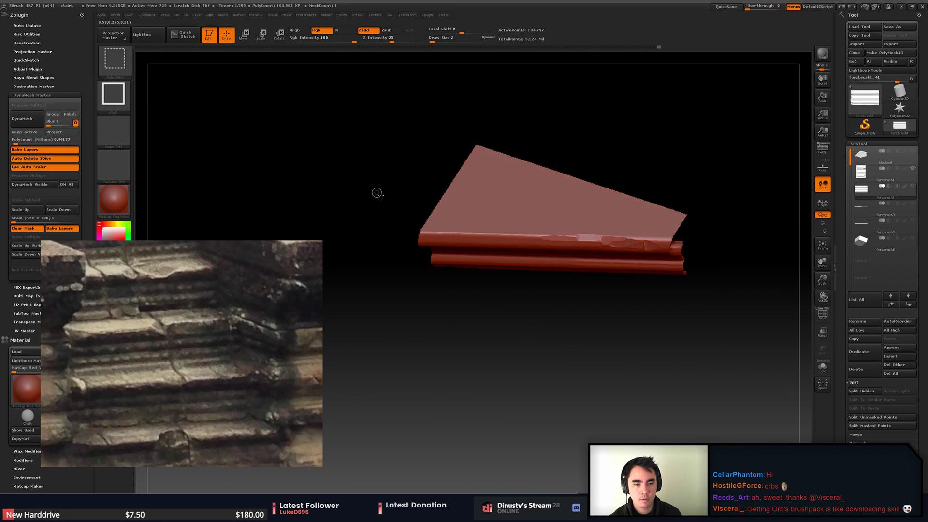
{"action": "left_click_drag", "start_coordinate": [377, 191], "coordinate": [774, 203], "text": "ctrl+shift"}
{"action": "left_click", "coordinate": [860, 190]}
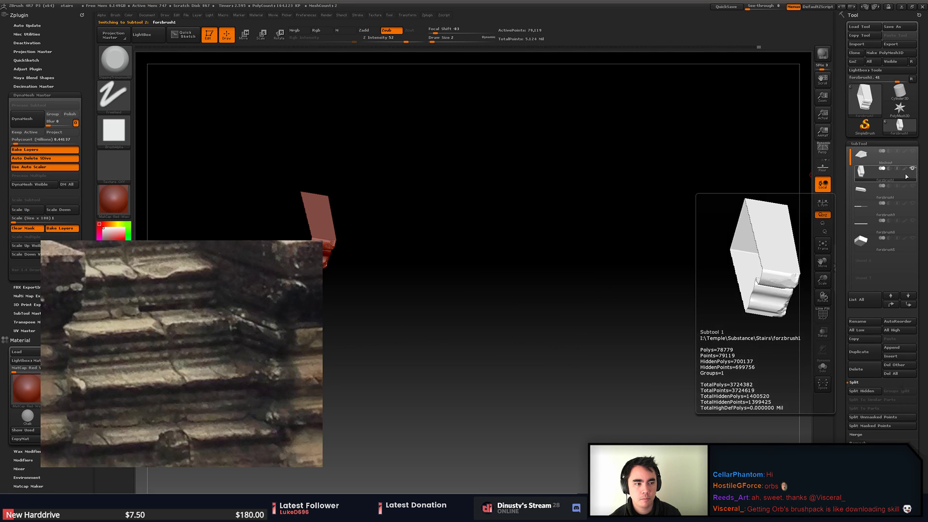
{"action": "left_click", "coordinate": [861, 190]}
{"action": "left_click", "coordinate": [913, 169]}
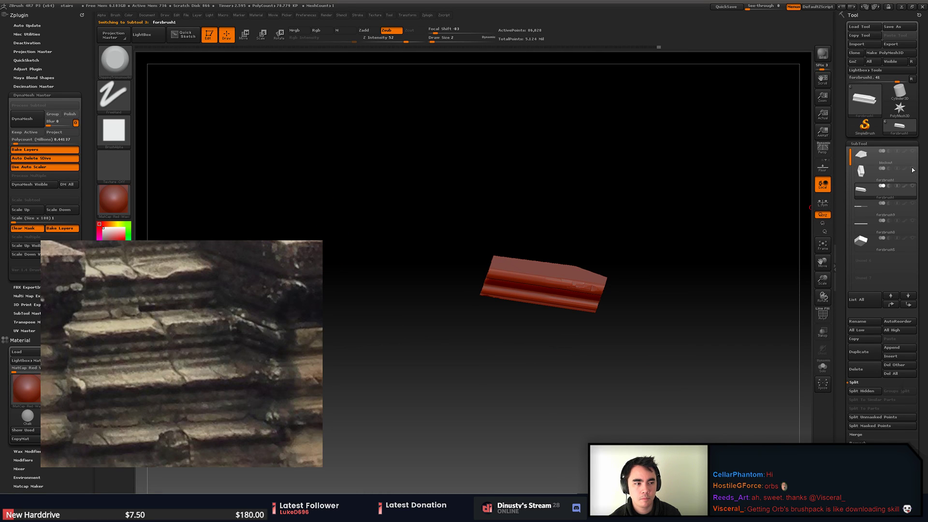
- Chip the isolated section's upper front edge at draw size 6, extending the broken area along it
{"action": "left_click_drag", "start_coordinate": [610, 237], "coordinate": [552, 303], "text": "alt"}
{"action": "right_click_drag", "start_coordinate": [549, 311], "coordinate": [555, 354], "text": "ctrl"}
{"action": "key", "text": "space"}
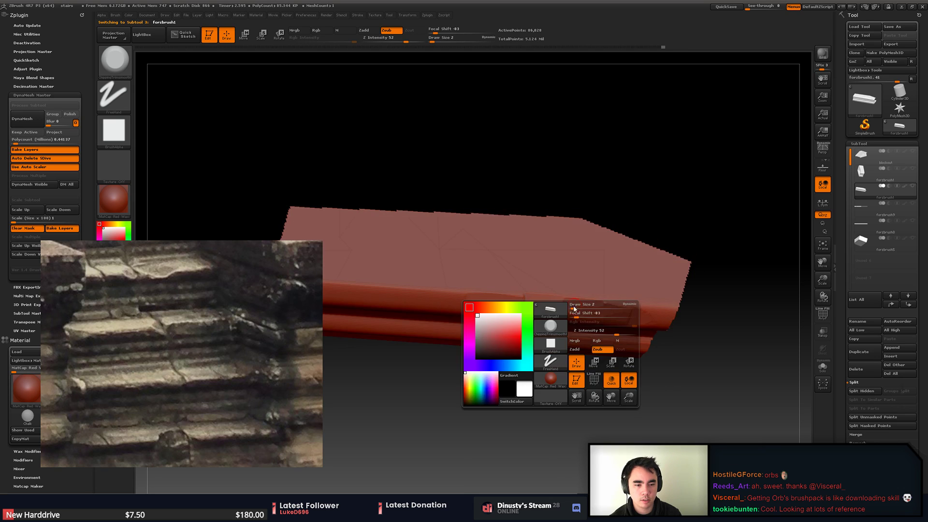
{"action": "left_click", "coordinate": [575, 333]}
{"action": "right_click_drag", "start_coordinate": [546, 312], "coordinate": [510, 295]}
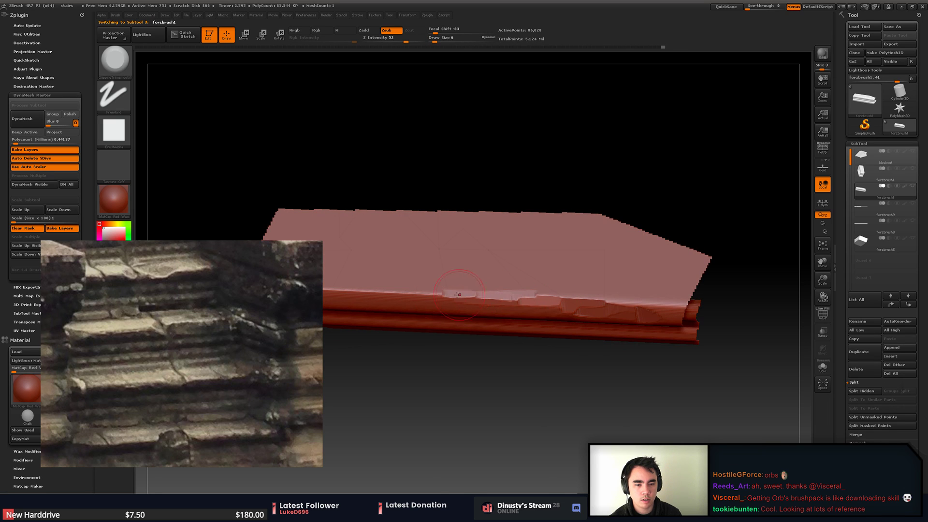
{"action": "left_click_drag", "start_coordinate": [448, 294], "coordinate": [577, 298]}
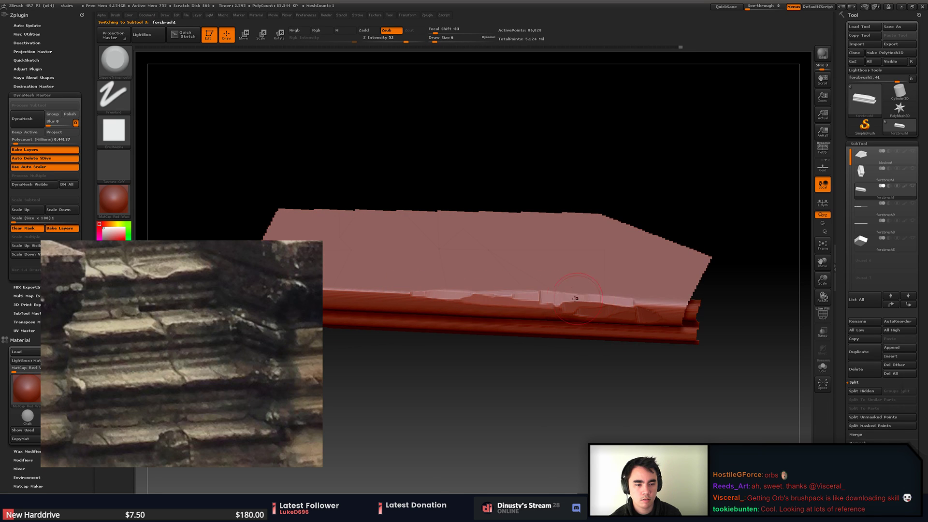
{"action": "left_click_drag", "start_coordinate": [716, 324], "coordinate": [620, 350], "text": "alt"}
- Unhide the rest of the long block and display all the stair subtools together
{"action": "left_click", "coordinate": [622, 338], "text": "ctrl+shift"}
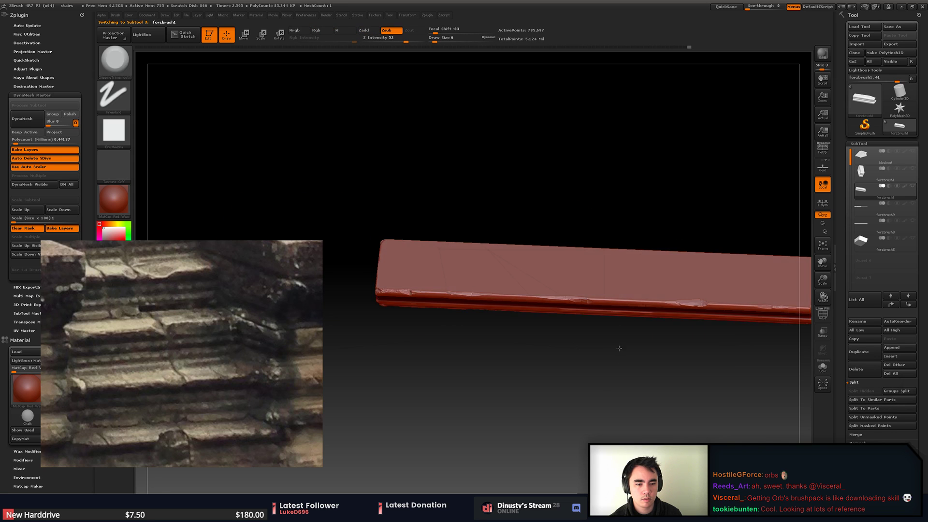
{"action": "left_click_drag", "start_coordinate": [715, 339], "coordinate": [537, 299], "text": "alt"}
{"action": "left_click_drag", "start_coordinate": [537, 334], "coordinate": [744, 329], "text": "alt"}
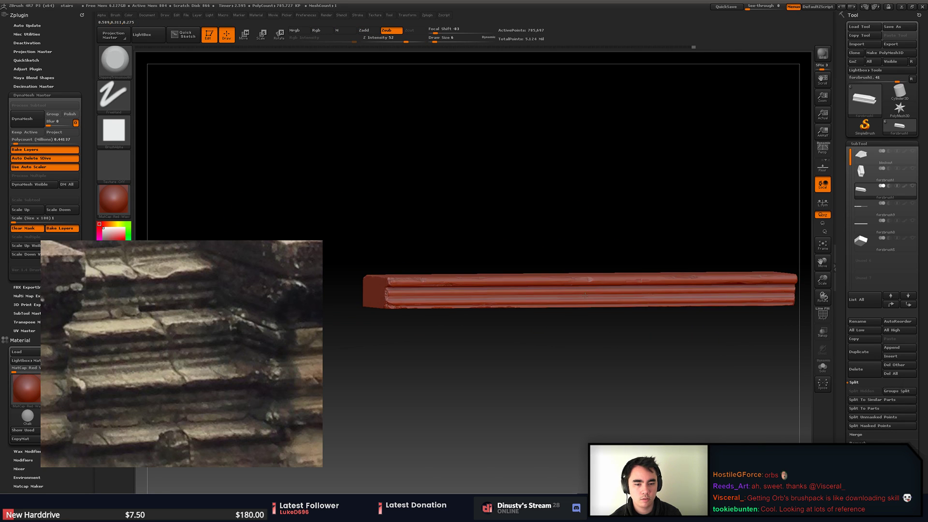
{"action": "left_click", "coordinate": [913, 184], "text": "shift"}
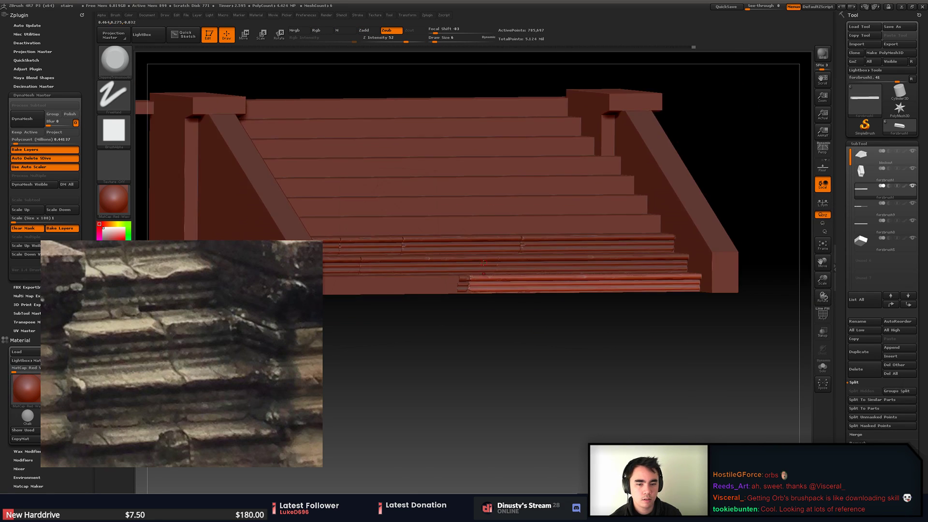
{"action": "left_click_drag", "start_coordinate": [548, 310], "coordinate": [518, 310]}
- Make the other block of the lowest step active, unhide it fully and hide the base staircase mesh
{"action": "left_click", "coordinate": [530, 289], "text": "alt"}
{"action": "left_click", "coordinate": [576, 331], "text": "ctrl+shift"}
{"action": "left_click_drag", "start_coordinate": [577, 338], "coordinate": [583, 373]}
{"action": "left_click", "coordinate": [913, 152]}
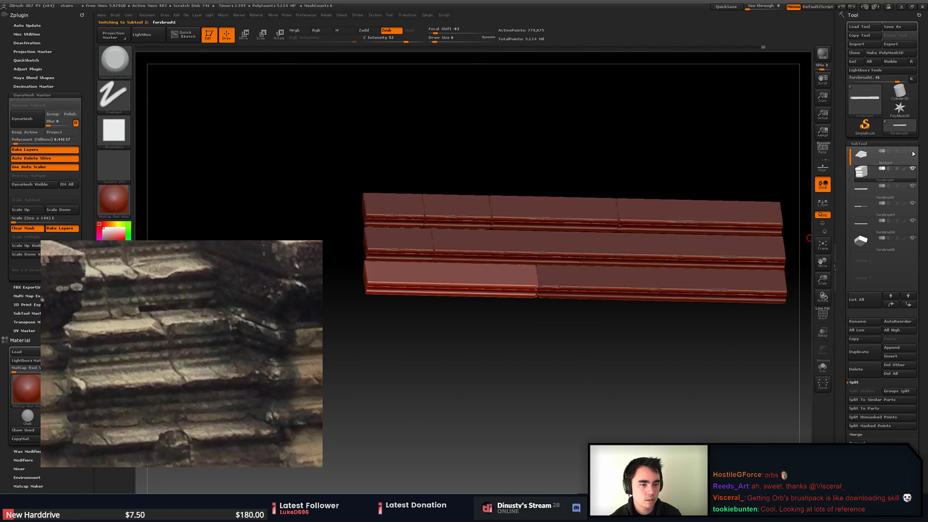
{"action": "left_click_drag", "start_coordinate": [631, 343], "coordinate": [521, 251], "text": "alt"}
{"action": "left_click_drag", "start_coordinate": [671, 344], "coordinate": [692, 350], "text": "alt"}
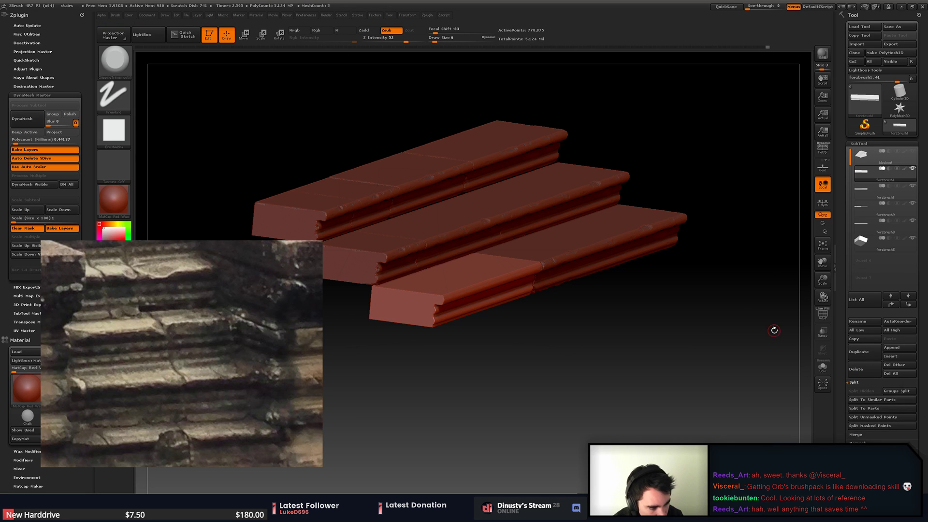
{"action": "mouse_move", "coordinate": [611, 333]}
{"action": "left_mouse_down"}
{"action": "mouse_move", "coordinate": [536, 367]}
{"action": "mouse_move", "coordinate": [627, 384]}
{"action": "mouse_move", "coordinate": [607, 356]}
{"action": "mouse_move", "coordinate": [641, 386]}
{"action": "mouse_move", "coordinate": [633, 386]}
{"action": "mouse_move", "coordinate": [629, 373]}
{"action": "mouse_move", "coordinate": [676, 386]}
{"action": "mouse_move", "coordinate": [510, 367]}
{"action": "mouse_move", "coordinate": [551, 373]}
{"action": "mouse_move", "coordinate": [479, 374]}
{"action": "mouse_move", "coordinate": [682, 387]}
{"action": "mouse_move", "coordinate": [653, 386]}
{"action": "mouse_move", "coordinate": [632, 371]}
{"action": "mouse_move", "coordinate": [645, 379]}
{"action": "mouse_move", "coordinate": [636, 330]}
{"action": "left_mouse_up"}
{"action": "left_click_drag", "start_coordinate": [597, 398], "coordinate": [648, 393], "text": "alt"}
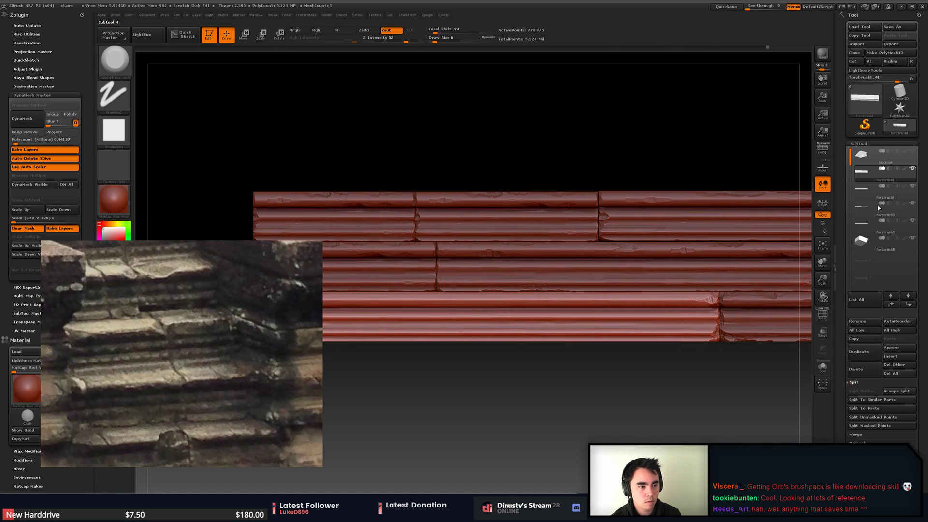
- Show only the active block and isolate its end section beside the joint
{"action": "left_click", "coordinate": [913, 169]}
{"action": "left_click_drag", "start_coordinate": [692, 410], "coordinate": [675, 425]}
{"action": "left_click_drag", "start_coordinate": [735, 395], "coordinate": [623, 412], "text": "alt"}
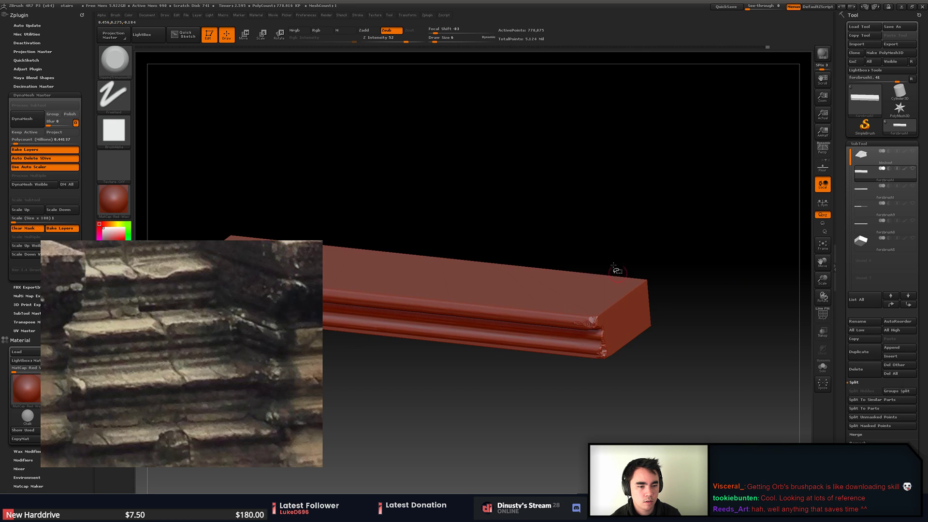
{"action": "left_click_drag", "start_coordinate": [555, 221], "coordinate": [637, 333], "text": "ctrl+shift"}
{"action": "left_click_drag", "start_coordinate": [575, 241], "coordinate": [682, 386], "text": "ctrl+shift"}
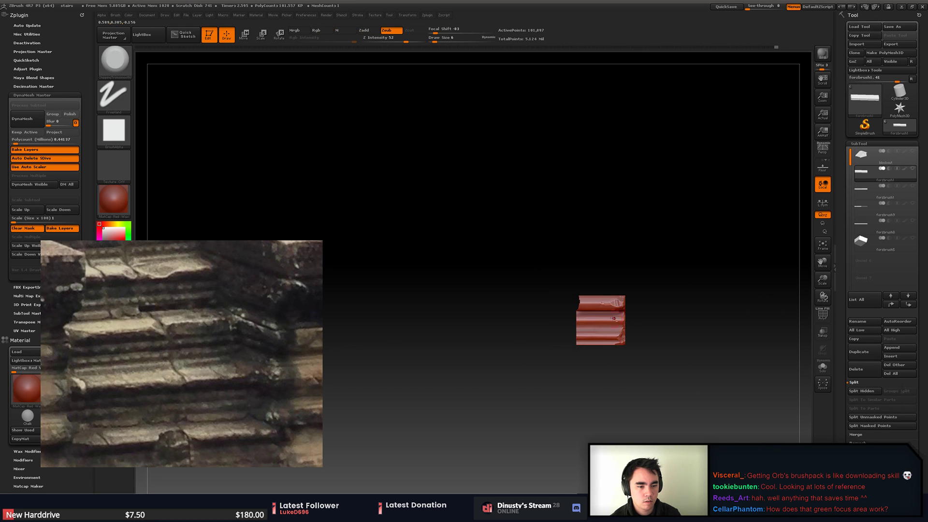
- Chip the edge between the block's top face and its joint end face at draw size 3
{"action": "left_click_drag", "start_coordinate": [648, 290], "coordinate": [659, 330], "text": "alt"}
{"action": "left_click_drag", "start_coordinate": [659, 330], "coordinate": [595, 428]}
{"action": "mouse_move", "coordinate": [594, 428]}
{"action": "left_mouse_down"}
{"action": "mouse_move", "coordinate": [580, 353]}
{"action": "mouse_move", "coordinate": [543, 356]}
{"action": "mouse_move", "coordinate": [624, 411]}
{"action": "left_mouse_up"}
{"action": "key", "text": "space"}
{"action": "left_click_drag", "start_coordinate": [622, 398], "coordinate": [607, 407]}
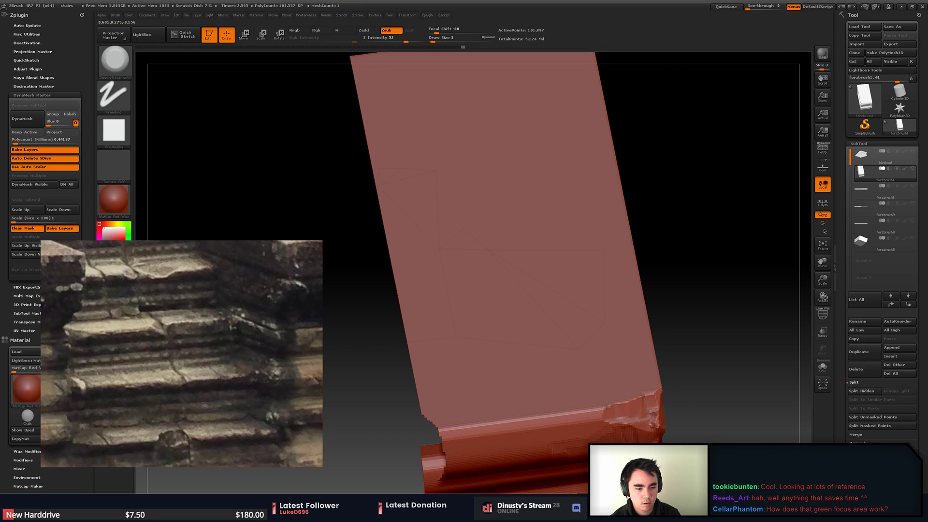
{"action": "mouse_move", "coordinate": [715, 363]}
{"action": "left_mouse_down", "text": "alt"}
{"action": "mouse_move", "coordinate": [649, 432]}
{"action": "mouse_move", "coordinate": [602, 438]}
{"action": "left_mouse_up", "text": "alt"}
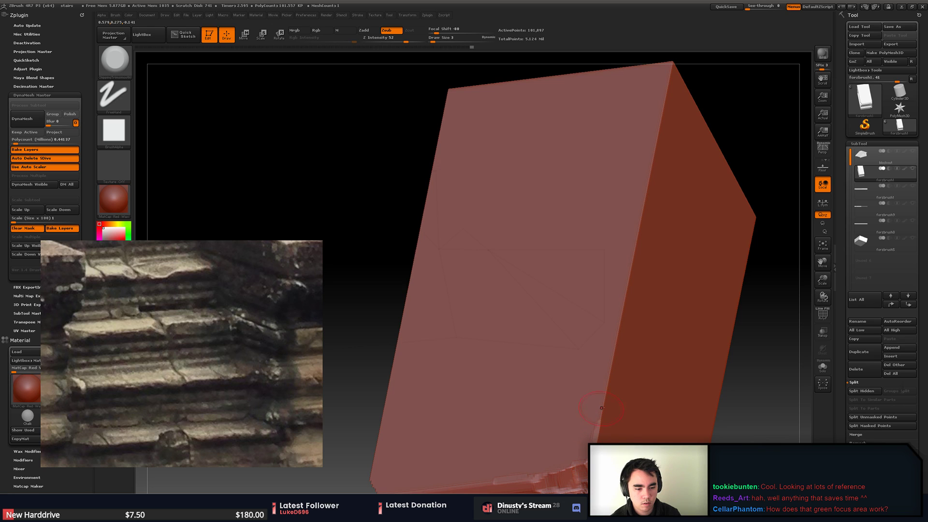
{"action": "mouse_move", "coordinate": [623, 276]}
{"action": "right_mouse_down", "text": "alt"}
{"action": "mouse_move", "coordinate": [575, 344]}
{"action": "mouse_move", "coordinate": [565, 385]}
{"action": "right_mouse_up", "text": "alt"}
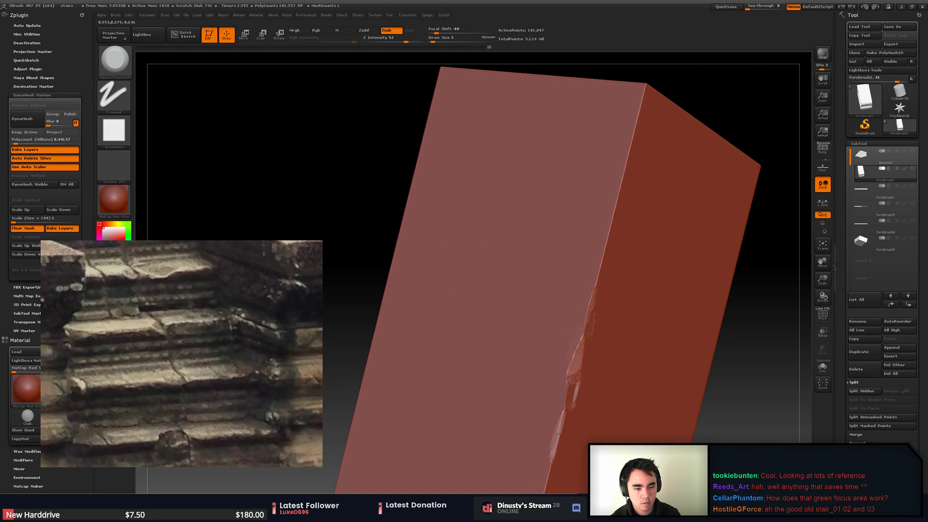
{"action": "left_click_drag", "start_coordinate": [561, 416], "coordinate": [577, 344]}
{"action": "left_click_drag", "start_coordinate": [594, 274], "coordinate": [554, 277]}
{"action": "right_click_drag", "start_coordinate": [573, 196], "coordinate": [527, 169], "text": "alt"}
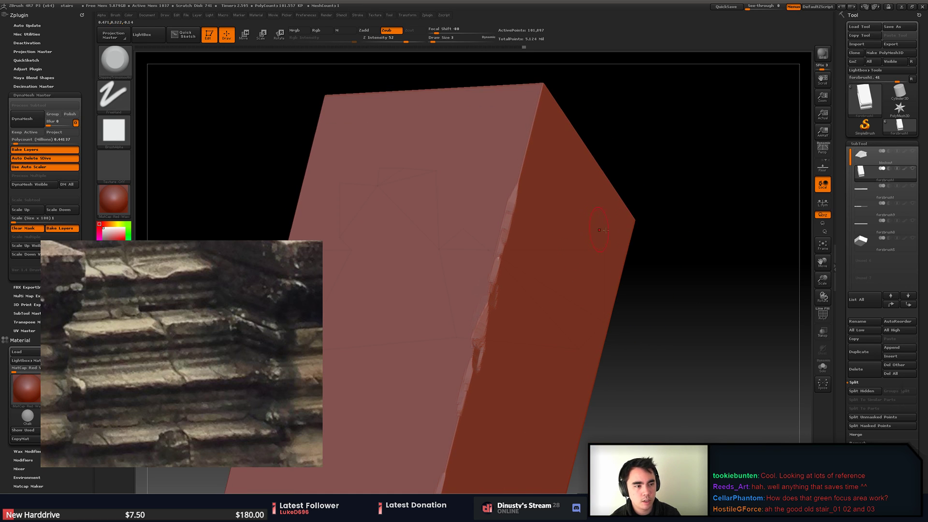
{"action": "left_click", "coordinate": [912, 204]}
{"action": "left_click", "coordinate": [913, 206]}
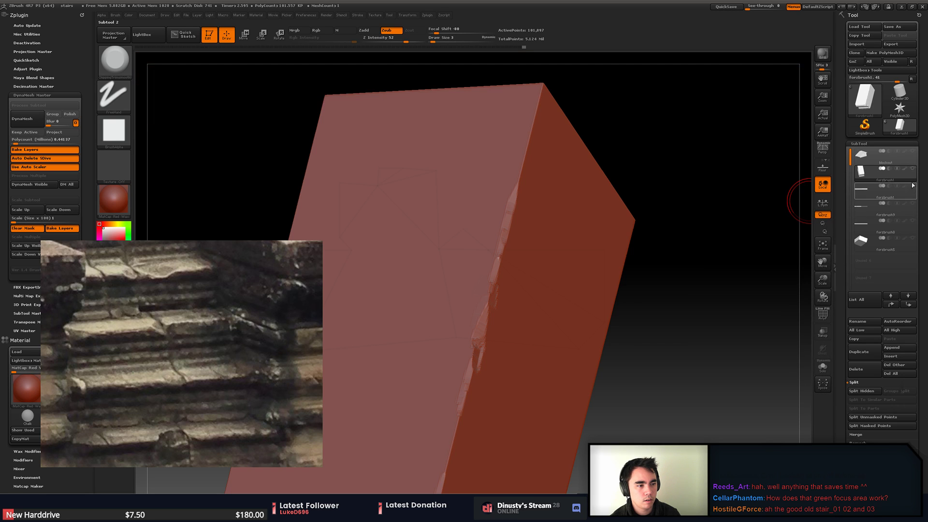
- Display the adjoining block beside the isolated end section to check the joint, and hide it again
{"action": "left_click", "coordinate": [913, 186]}
{"action": "right_click_drag", "start_coordinate": [645, 257], "coordinate": [535, 255]}
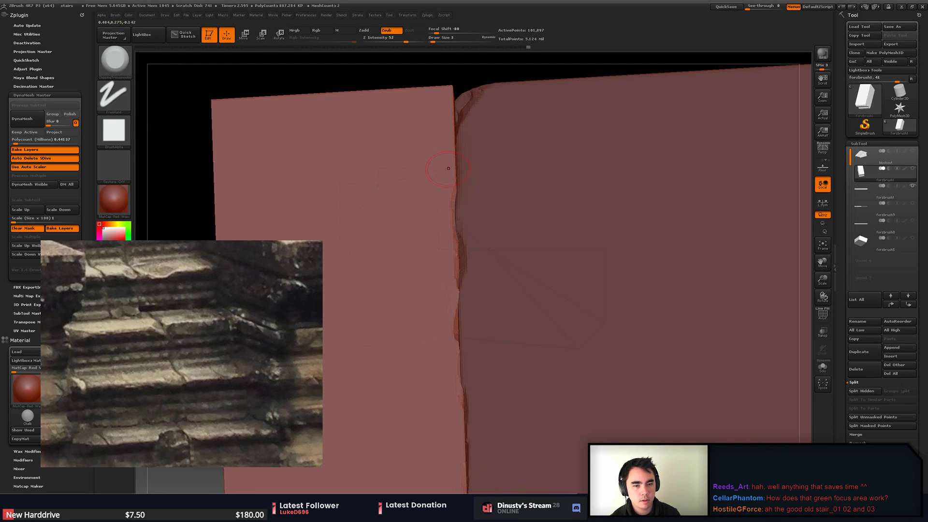
{"action": "left_click_drag", "start_coordinate": [492, 232], "coordinate": [489, 329]}
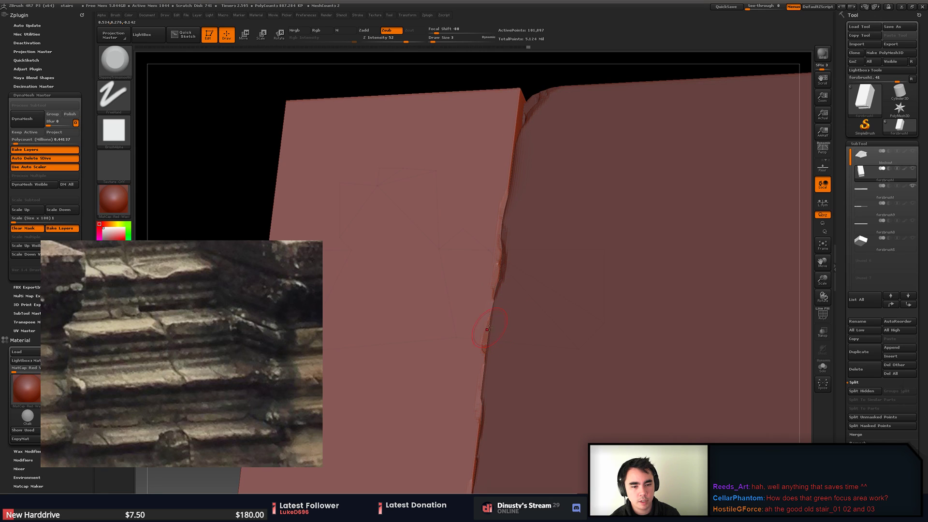
{"action": "left_click", "coordinate": [914, 187]}
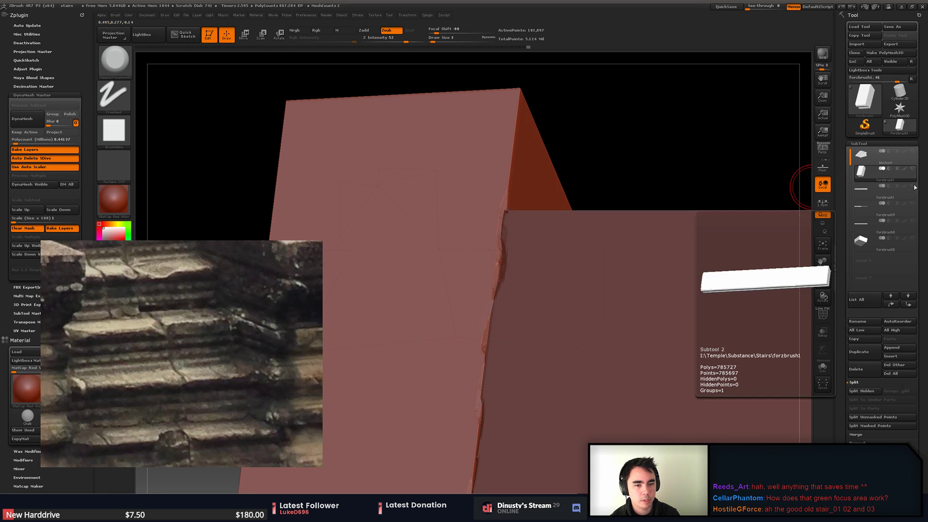
- Chip the back part of the edge between the top face and joint end face, up to its back corner
{"action": "right_click_drag", "start_coordinate": [653, 269], "coordinate": [543, 299]}
{"action": "left_click_drag", "start_coordinate": [543, 299], "coordinate": [416, 325]}
{"action": "right_click_drag", "start_coordinate": [424, 297], "coordinate": [465, 345], "text": "alt"}
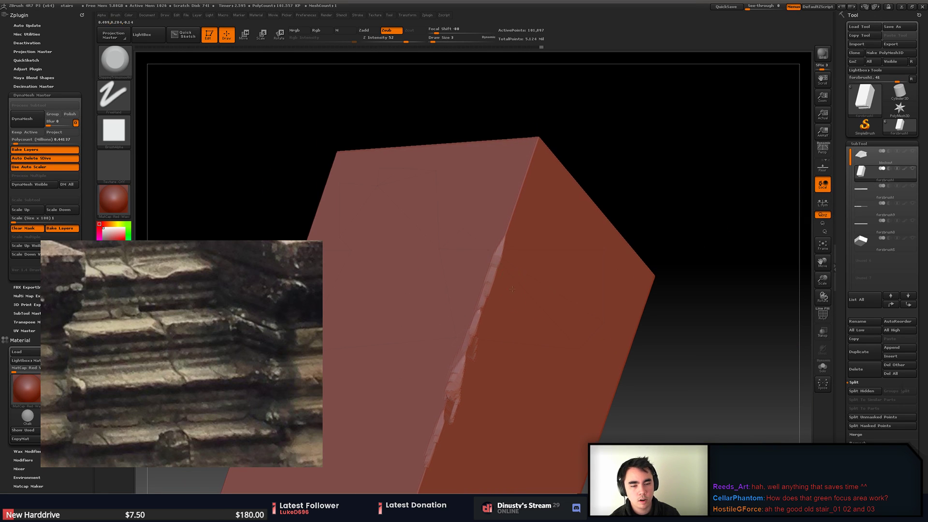
{"action": "left_click_drag", "start_coordinate": [505, 242], "coordinate": [515, 210]}
{"action": "left_click_drag", "start_coordinate": [511, 218], "coordinate": [536, 143]}
{"action": "right_click_drag", "start_coordinate": [537, 142], "coordinate": [545, 187]}
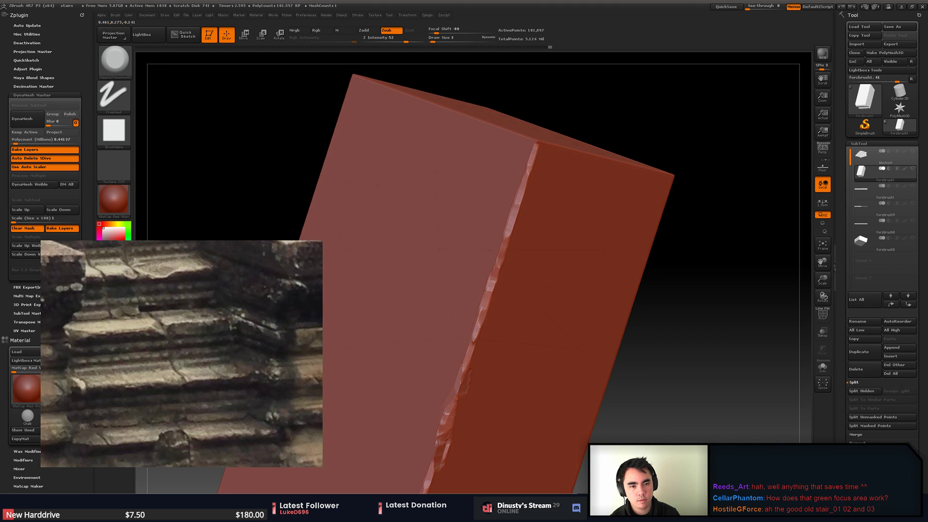
{"action": "left_click_drag", "start_coordinate": [531, 163], "coordinate": [538, 141]}
{"action": "right_click_drag", "start_coordinate": [537, 142], "coordinate": [543, 169]}
{"action": "left_click_drag", "start_coordinate": [536, 150], "coordinate": [529, 145], "text": "shift"}
- Deepen the chips along the joint edge towards the front moulding at draw size 4
{"action": "key", "text": "bracketright"}
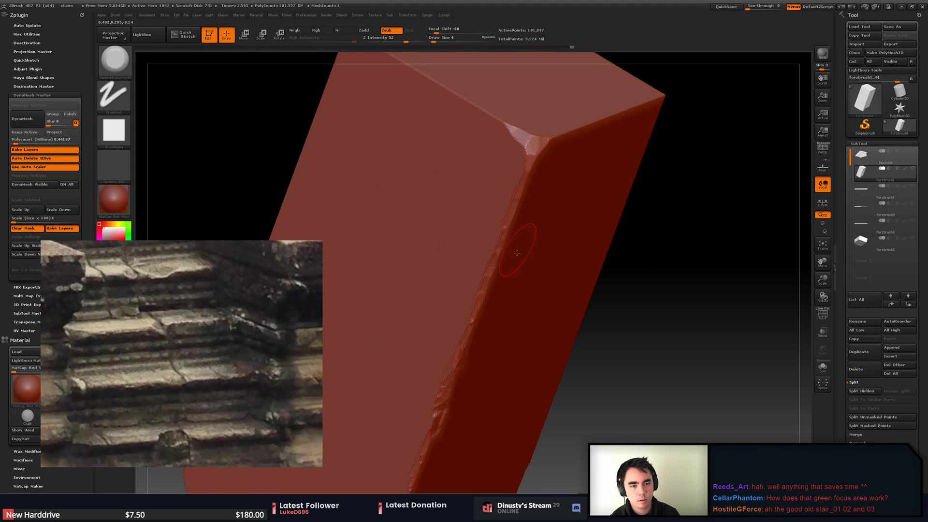
{"action": "right_click_drag", "start_coordinate": [517, 253], "coordinate": [503, 224]}
{"action": "left_click_drag", "start_coordinate": [487, 324], "coordinate": [547, 160]}
{"action": "left_click_drag", "start_coordinate": [523, 216], "coordinate": [514, 249]}
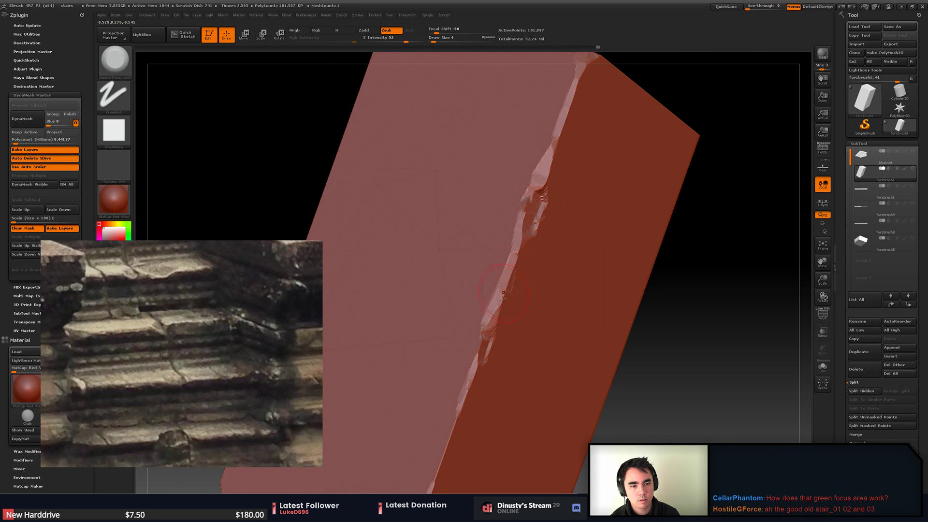
{"action": "right_click_drag", "start_coordinate": [503, 295], "coordinate": [574, 192], "text": "alt"}
{"action": "left_click_drag", "start_coordinate": [550, 250], "coordinate": [528, 301]}
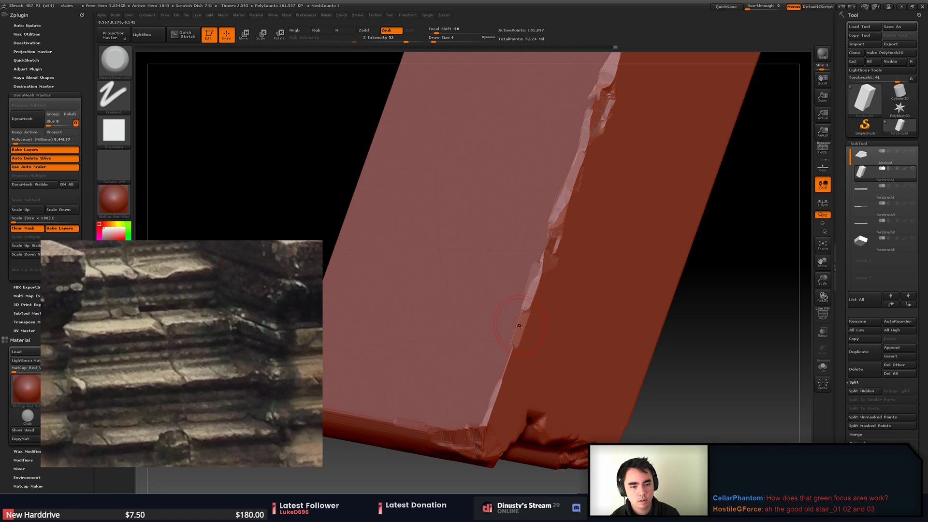
{"action": "right_click_drag", "start_coordinate": [584, 289], "coordinate": [800, 223]}
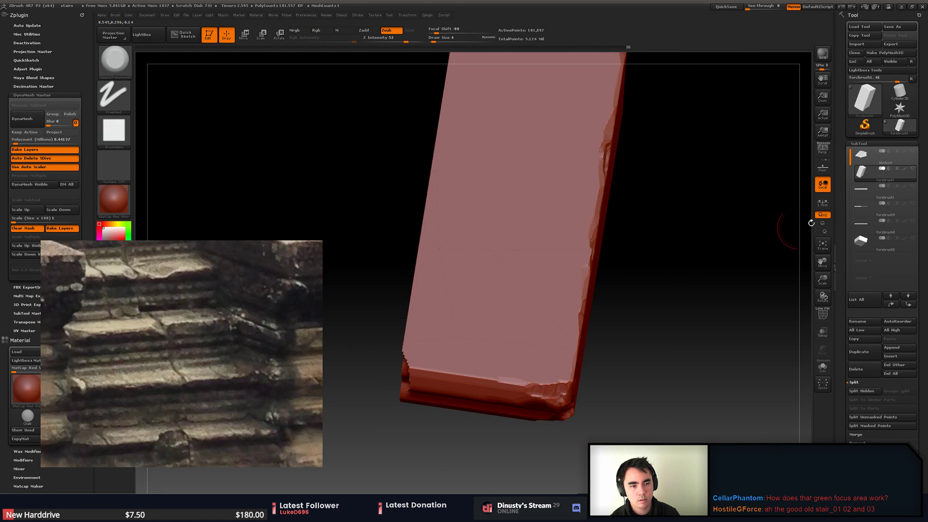
- Bring back the adjoining block and examine the joint from above and from the front
{"action": "left_click", "coordinate": [914, 187]}
{"action": "right_click_drag", "start_coordinate": [667, 241], "coordinate": [521, 277], "text": "alt"}
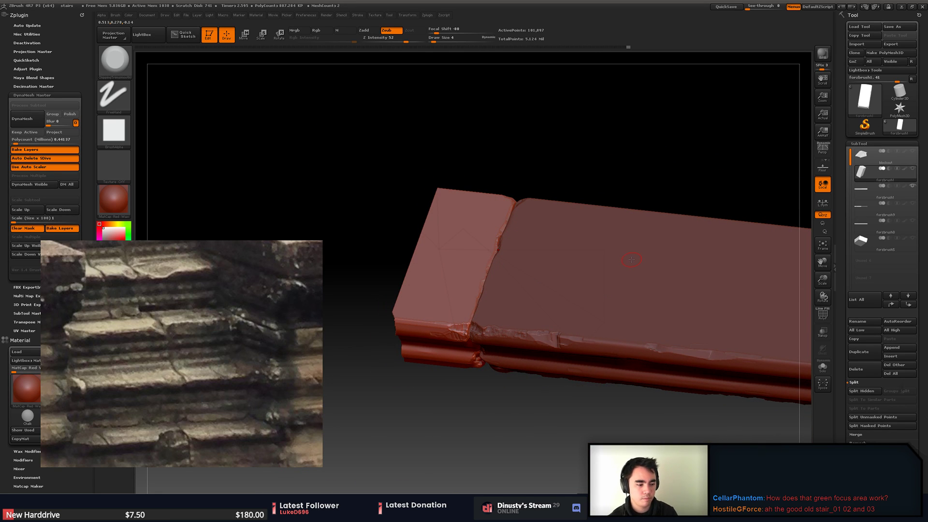
{"action": "right_click_drag", "start_coordinate": [632, 259], "coordinate": [561, 279]}
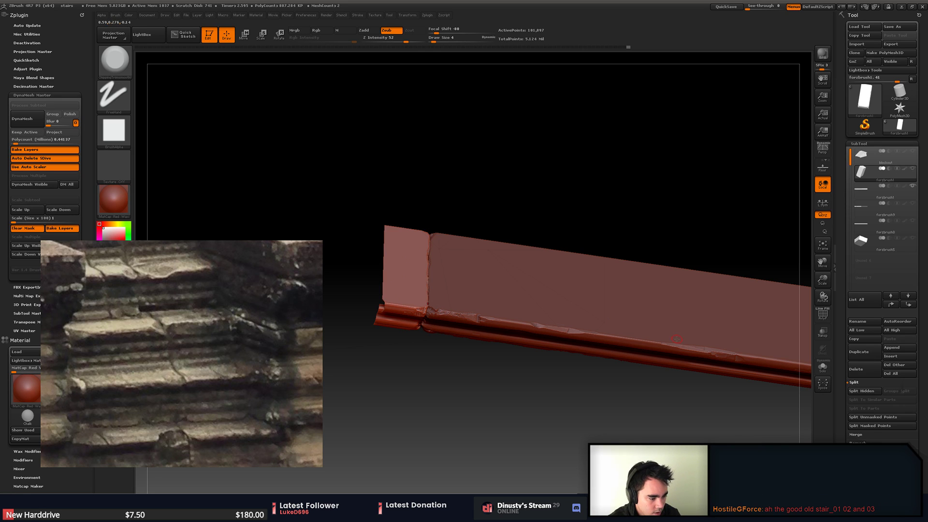
{"action": "left_click_drag", "start_coordinate": [612, 361], "coordinate": [572, 310]}
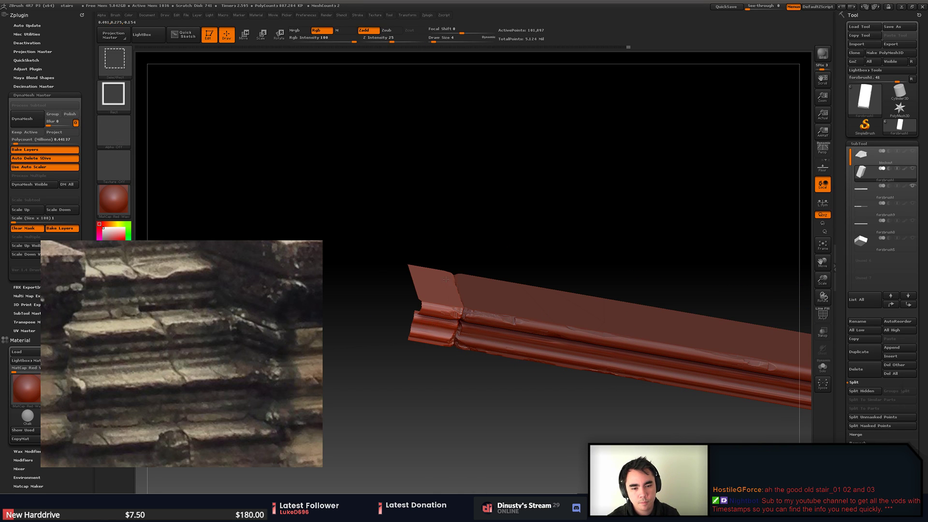
- Unhide the rest of the active block and show it without the adjoining block
{"action": "mouse_move", "coordinate": [480, 261]}
{"action": "left_mouse_down", "text": "ctrl+shift"}
{"action": "mouse_move", "coordinate": [503, 247]}
{"action": "mouse_move", "coordinate": [599, 263]}
{"action": "mouse_move", "coordinate": [632, 295]}
{"action": "left_mouse_up", "text": "ctrl+shift"}
{"action": "left_click", "coordinate": [560, 259], "text": "ctrl+shift"}
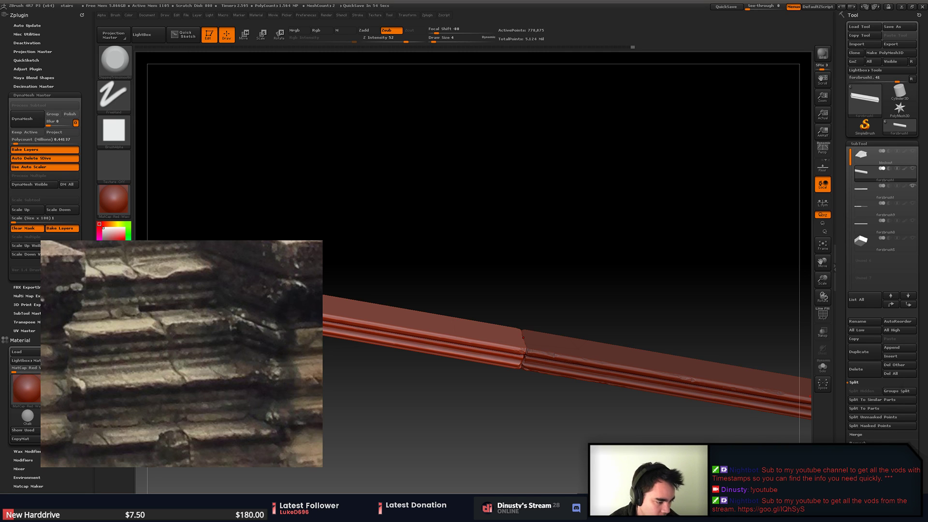
{"action": "left_click_drag", "start_coordinate": [430, 238], "coordinate": [496, 257]}
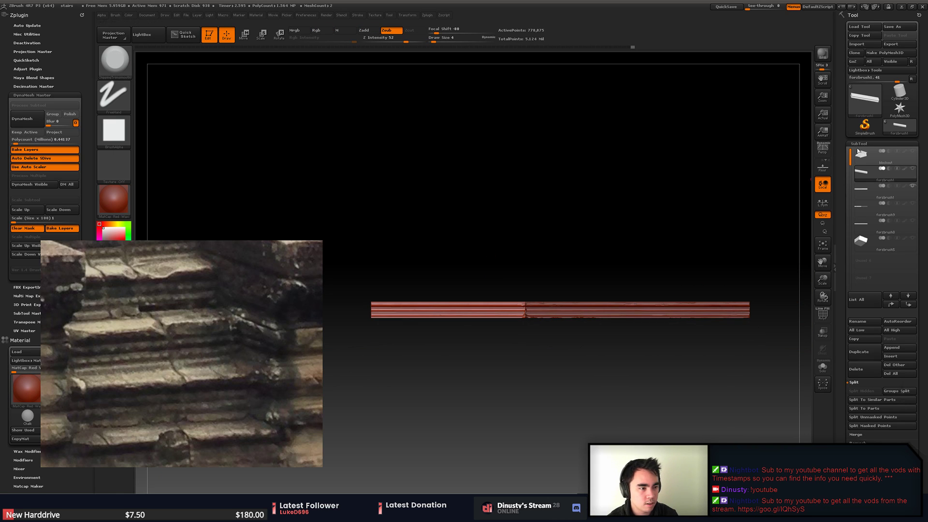
{"action": "left_click", "coordinate": [912, 169]}
{"action": "left_click", "coordinate": [912, 169]}
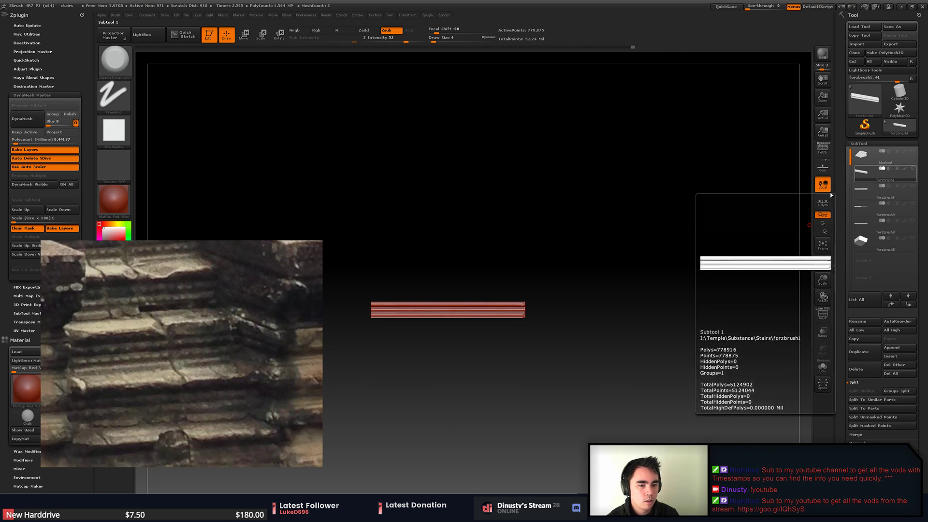
{"action": "left_click_drag", "start_coordinate": [701, 227], "coordinate": [671, 239]}
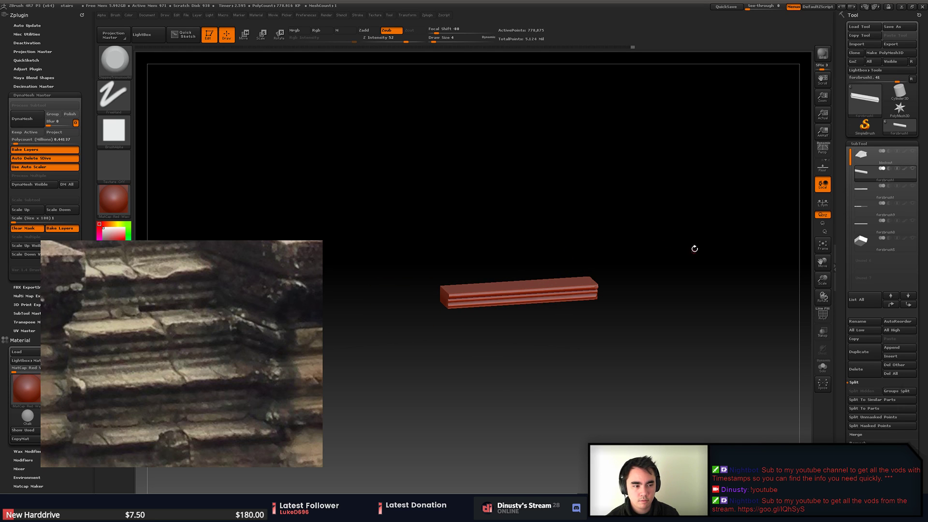
- Try masking a branching crack across the front edge of the block's top, invert the mask back and forth, and clear it
{"action": "key", "text": "ctrl"}
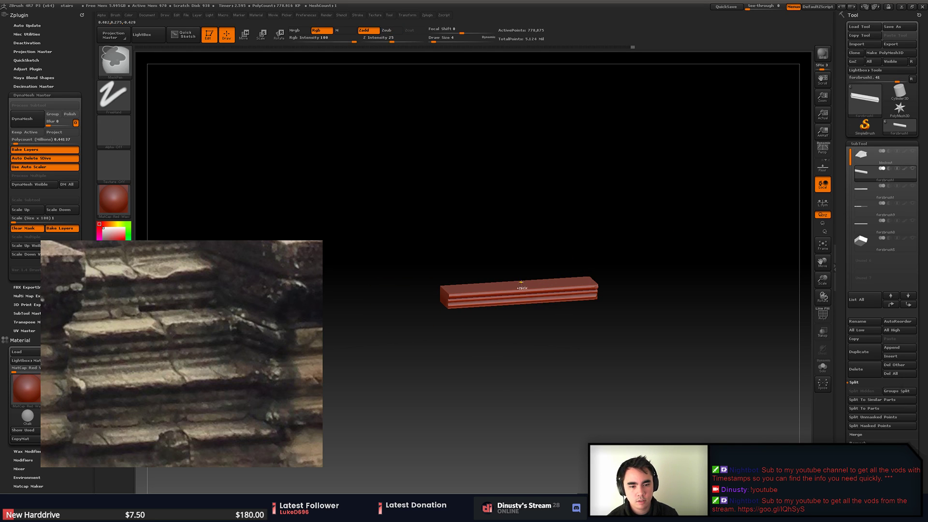
{"action": "left_click_drag", "start_coordinate": [396, 220], "coordinate": [412, 246], "text": "ctrl"}
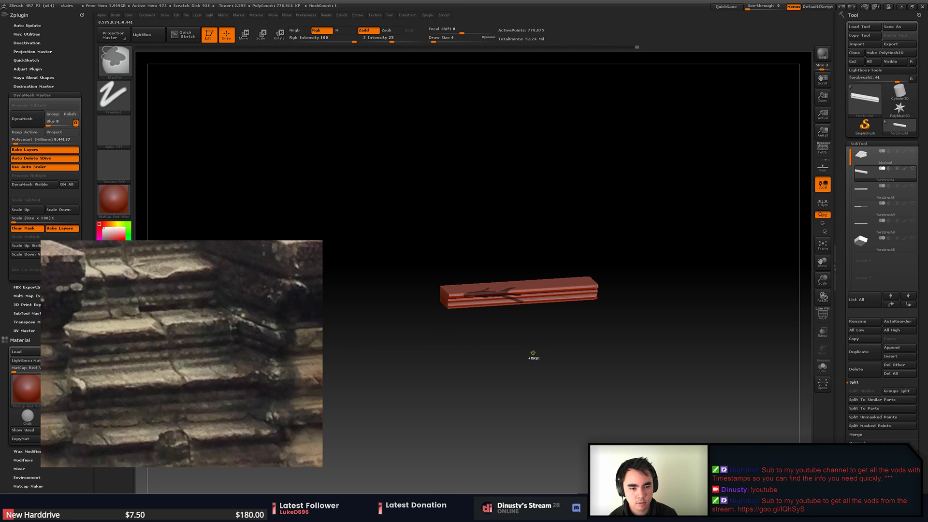
{"action": "left_click_drag", "start_coordinate": [440, 179], "coordinate": [492, 234], "text": "ctrl"}
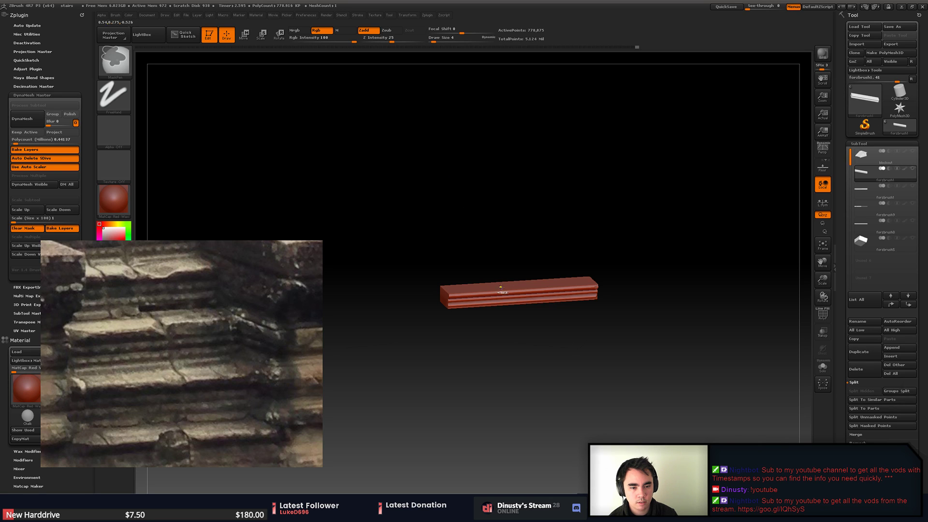
{"action": "left_click_drag", "start_coordinate": [501, 287], "coordinate": [506, 297], "text": "ctrl"}
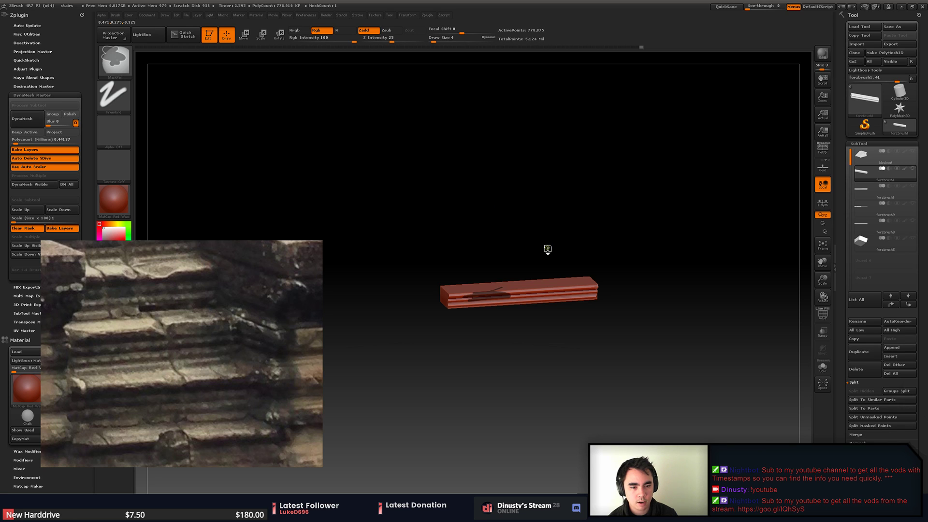
{"action": "left_click", "coordinate": [498, 223], "text": "ctrl"}
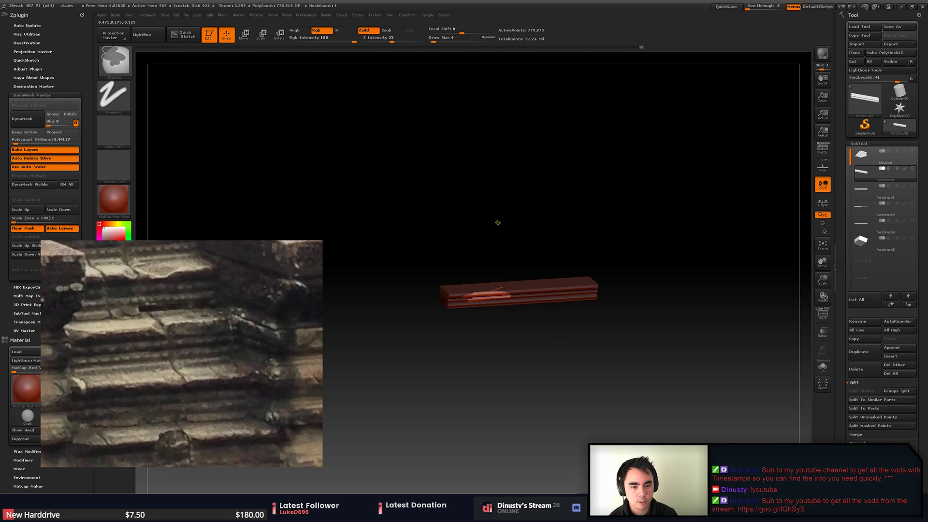
{"action": "mouse_move", "coordinate": [502, 224]}
{"action": "left_mouse_down"}
{"action": "mouse_move", "coordinate": [484, 220]}
{"action": "mouse_move", "coordinate": [489, 273]}
{"action": "left_mouse_up"}
{"action": "left_click_drag", "start_coordinate": [573, 269], "coordinate": [602, 251], "text": "alt"}
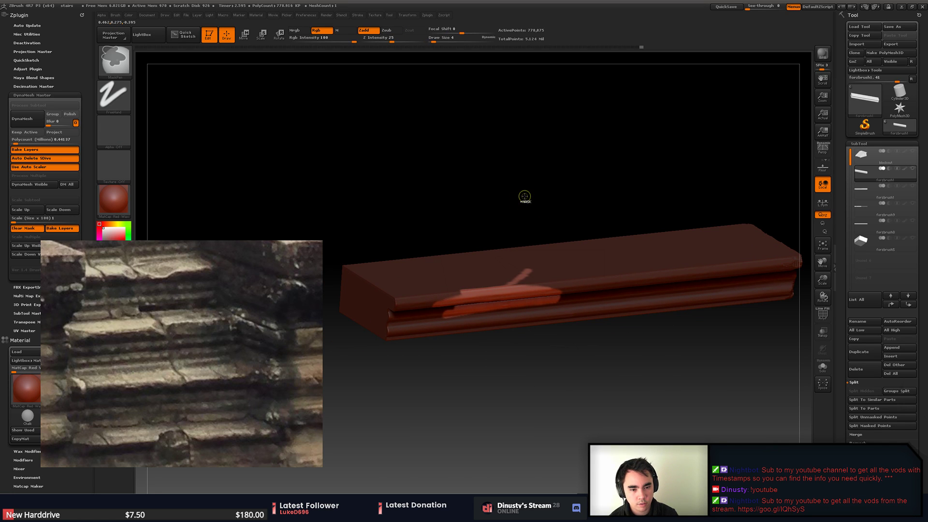
{"action": "left_click", "coordinate": [525, 196], "text": "ctrl"}
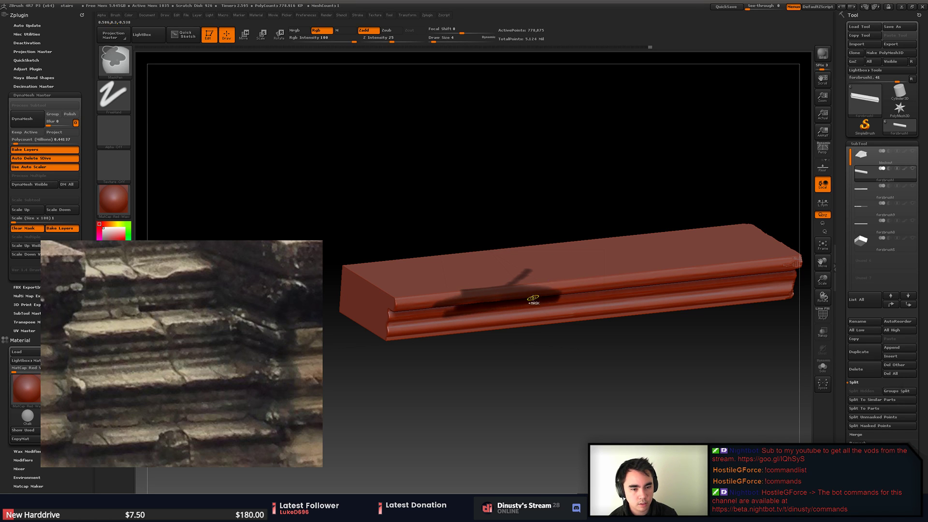
{"action": "key", "text": "ctrl+shift"}
{"action": "key", "text": "ctrl+alt"}
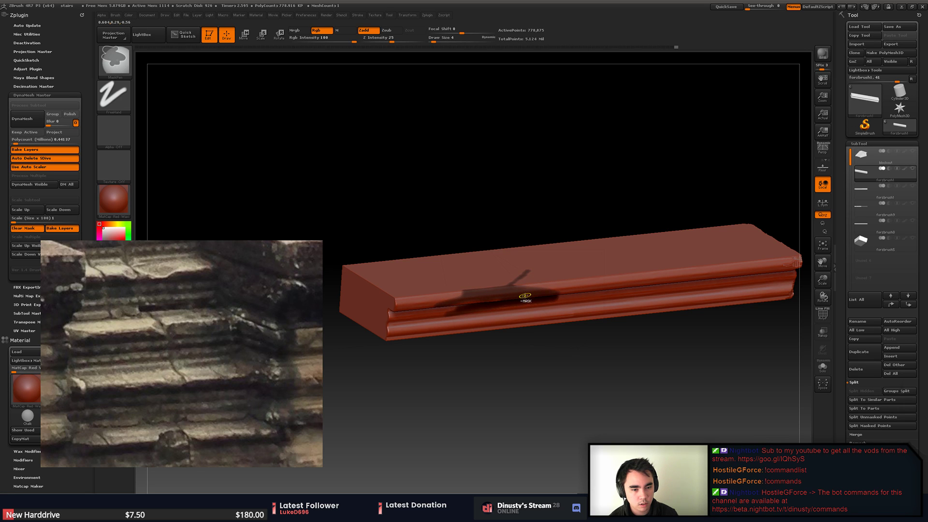
{"action": "left_click_drag", "start_coordinate": [585, 358], "coordinate": [585, 353]}
{"action": "left_click_drag", "start_coordinate": [387, 355], "coordinate": [508, 433], "text": "ctrl"}
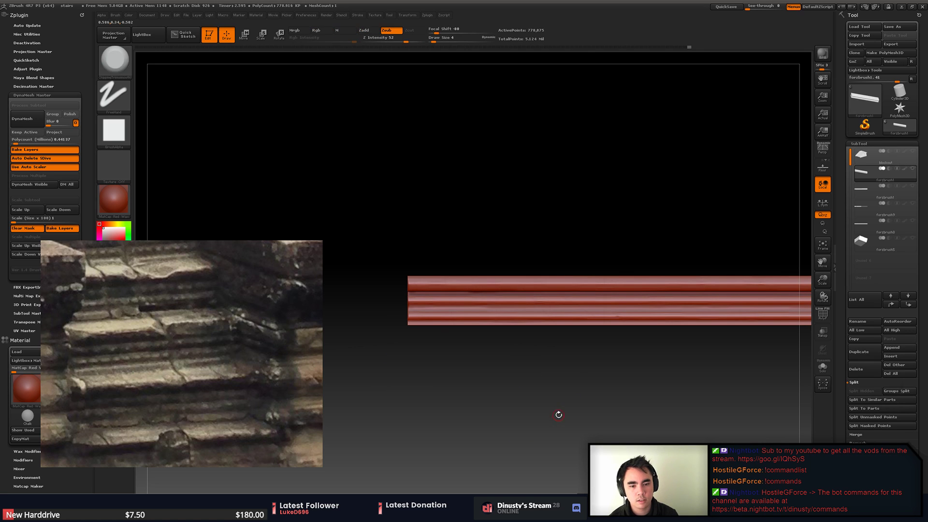
- Try masking a broad worn patch along the front of the block's upper moulding, and undo it
{"action": "left_click_drag", "start_coordinate": [559, 415], "coordinate": [606, 413], "text": "alt"}
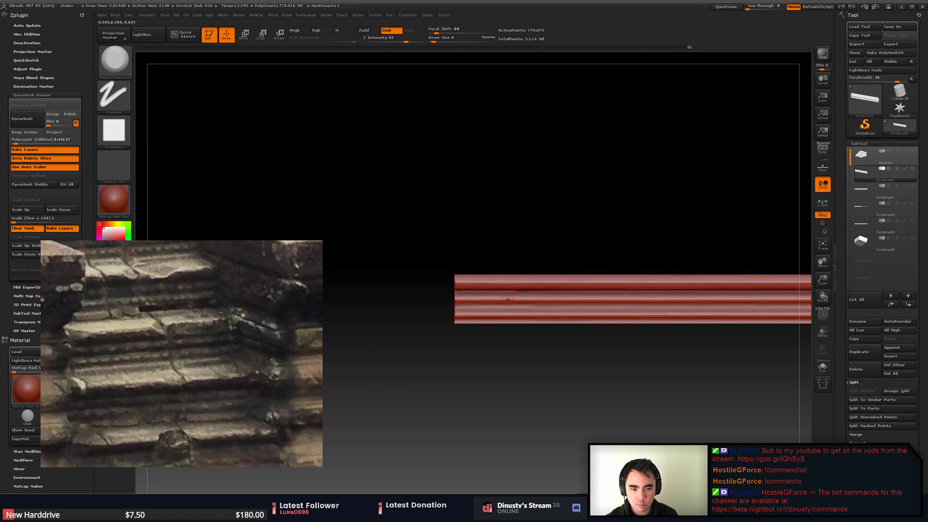
{"action": "left_click_drag", "start_coordinate": [504, 287], "coordinate": [570, 284], "text": "ctrl"}
{"action": "left_click_drag", "start_coordinate": [576, 207], "coordinate": [641, 264], "text": "alt"}
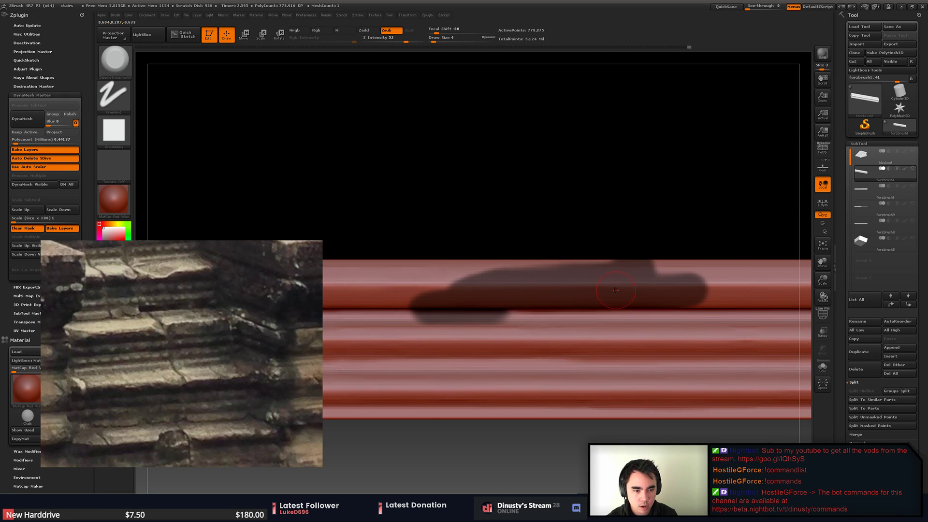
{"action": "mouse_move", "coordinate": [659, 193]}
{"action": "left_mouse_down"}
{"action": "mouse_move", "coordinate": [635, 286]}
{"action": "mouse_move", "coordinate": [575, 310]}
{"action": "mouse_move", "coordinate": [649, 307]}
{"action": "left_mouse_up"}
{"action": "left_click_drag", "start_coordinate": [661, 429], "coordinate": [670, 464], "text": "ctrl"}
{"action": "mouse_move", "coordinate": [670, 466]}
{"action": "left_mouse_down"}
{"action": "mouse_move", "coordinate": [660, 433]}
{"action": "mouse_move", "coordinate": [663, 467]}
{"action": "mouse_move", "coordinate": [641, 464]}
{"action": "mouse_move", "coordinate": [659, 429]}
{"action": "mouse_move", "coordinate": [649, 449]}
{"action": "mouse_move", "coordinate": [676, 438]}
{"action": "left_mouse_up"}
{"action": "key", "text": "ctrl+z"}
{"action": "key", "text": "ctrl+z"}
{"action": "key", "text": "ctrl+z"}
{"action": "key", "text": "ctrl+z"}
{"action": "key", "text": "ctrl+z"}
{"action": "key", "text": "ctrl+z"}
- Set the brush's draw size to 3
{"action": "right_click", "coordinate": [661, 440]}
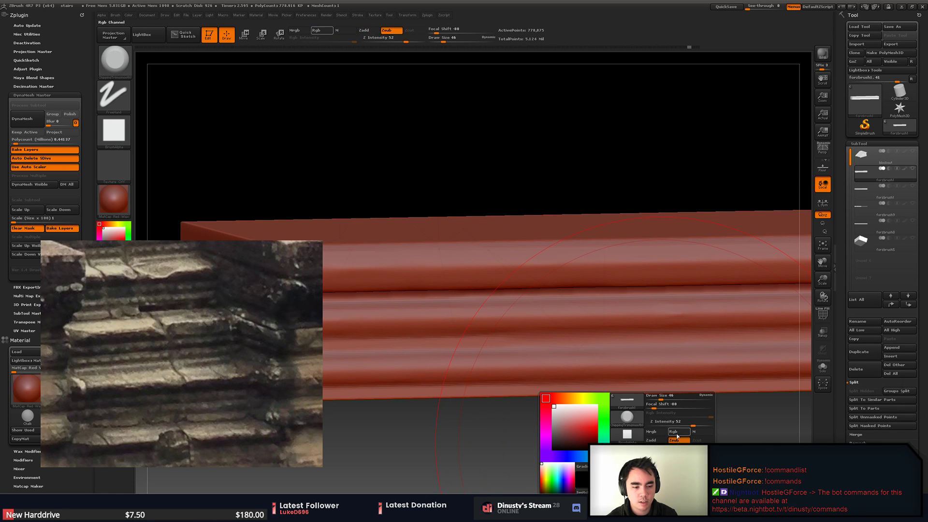
{"action": "left_click_drag", "start_coordinate": [660, 400], "coordinate": [649, 401]}
{"action": "mouse_move", "coordinate": [529, 454]}
{"action": "left_mouse_down", "text": "alt"}
{"action": "mouse_move", "coordinate": [618, 414]}
{"action": "mouse_move", "coordinate": [576, 427]}
{"action": "left_mouse_up", "text": "alt"}
{"action": "key", "text": "ctrl"}
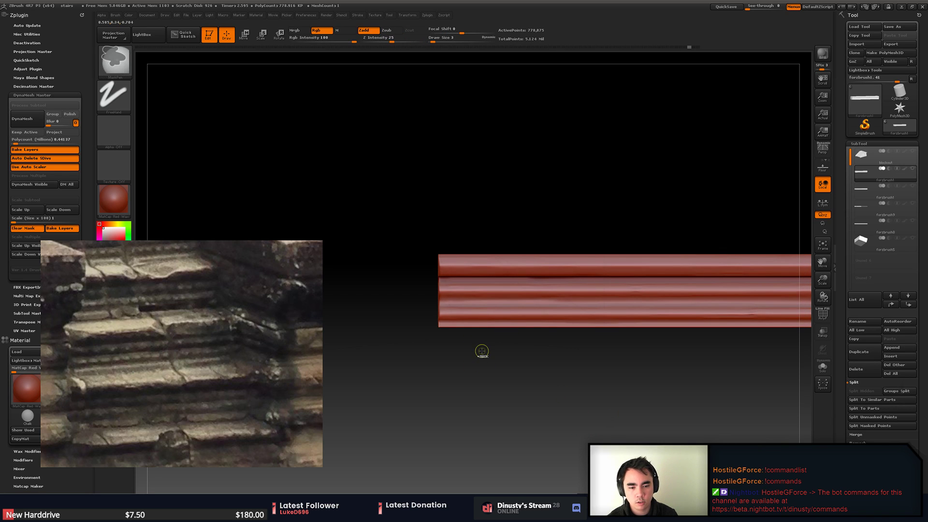
{"action": "left_click_drag", "start_coordinate": [455, 411], "coordinate": [503, 371], "text": "ctrl"}
{"action": "mouse_move", "coordinate": [532, 283]}
{"action": "left_mouse_down", "text": "ctrl"}
{"action": "mouse_move", "coordinate": [486, 290]}
{"action": "mouse_move", "coordinate": [556, 271]}
{"action": "mouse_move", "coordinate": [543, 302]}
{"action": "mouse_move", "coordinate": [552, 389]}
{"action": "left_mouse_up", "text": "ctrl"}
{"action": "left_click_drag", "start_coordinate": [400, 423], "coordinate": [549, 376], "text": "ctrl"}
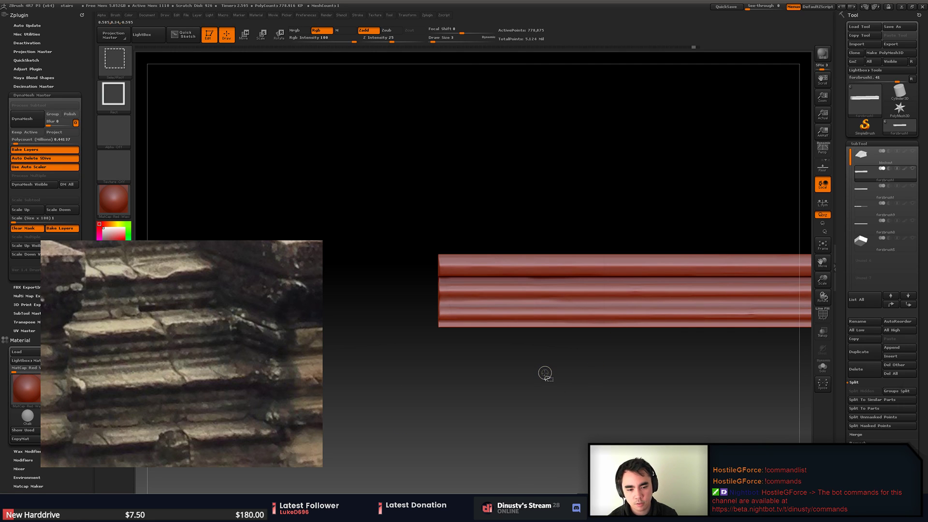
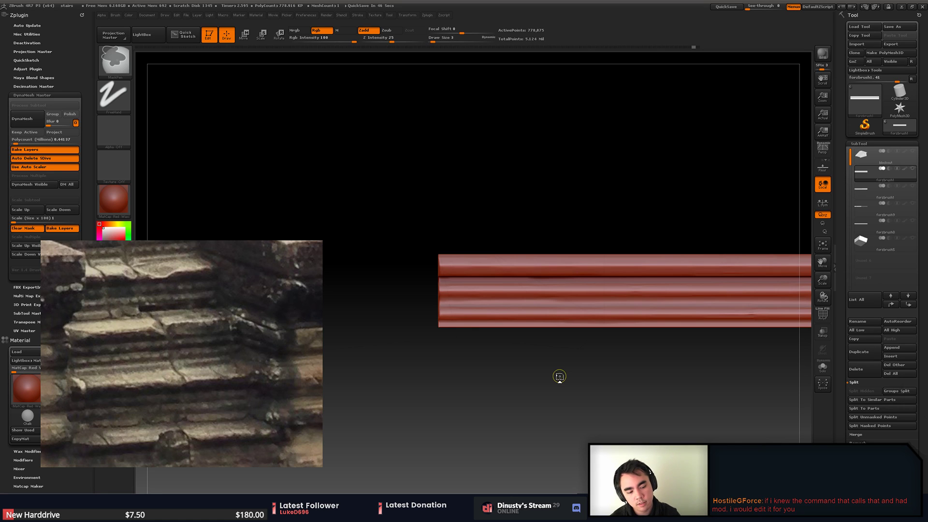
{"action": "left_click", "coordinate": [473, 355], "text": "ctrl"}
{"action": "left_click", "coordinate": [473, 355], "text": "ctrl"}
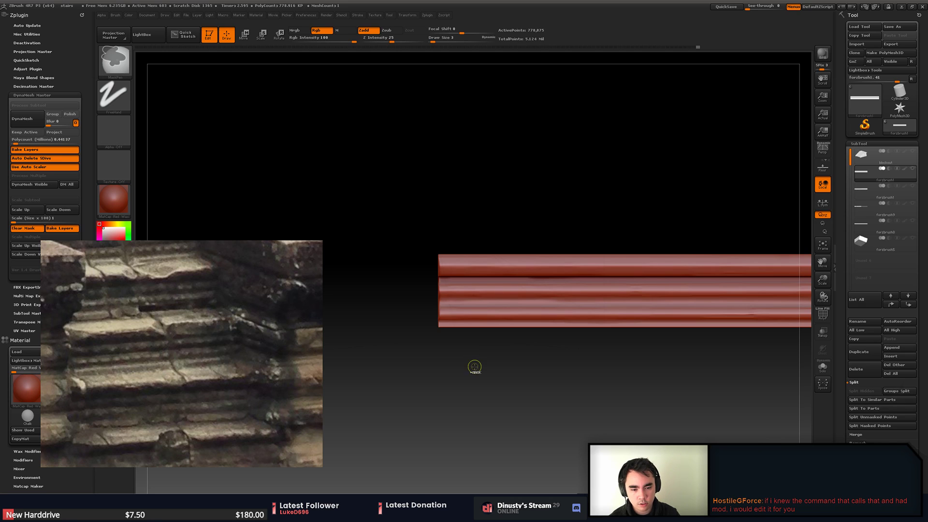
- Isolate the end section of the active block away from the joint, and unhide the whole block again
{"action": "key", "text": "ctrl+shift"}
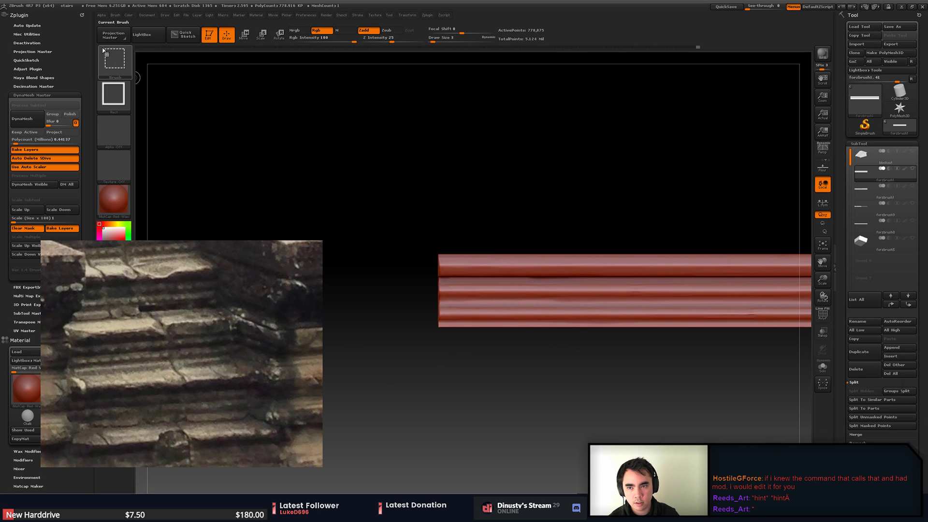
{"action": "left_click_drag", "start_coordinate": [391, 404], "coordinate": [570, 152], "text": "ctrl+shift"}
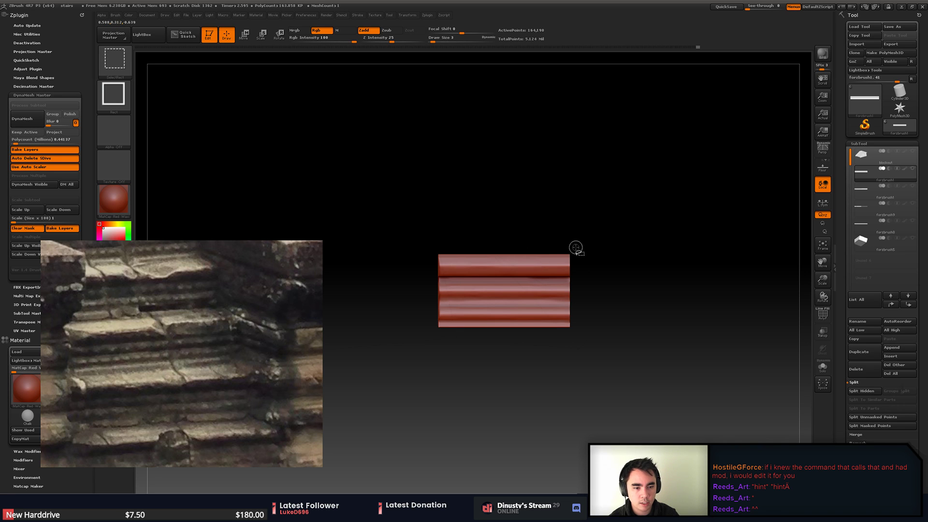
{"action": "mouse_move", "coordinate": [611, 382]}
{"action": "left_mouse_down"}
{"action": "mouse_move", "coordinate": [641, 397]}
{"action": "mouse_move", "coordinate": [613, 390]}
{"action": "left_mouse_up"}
{"action": "left_click", "coordinate": [613, 390], "text": "ctrl+shift"}
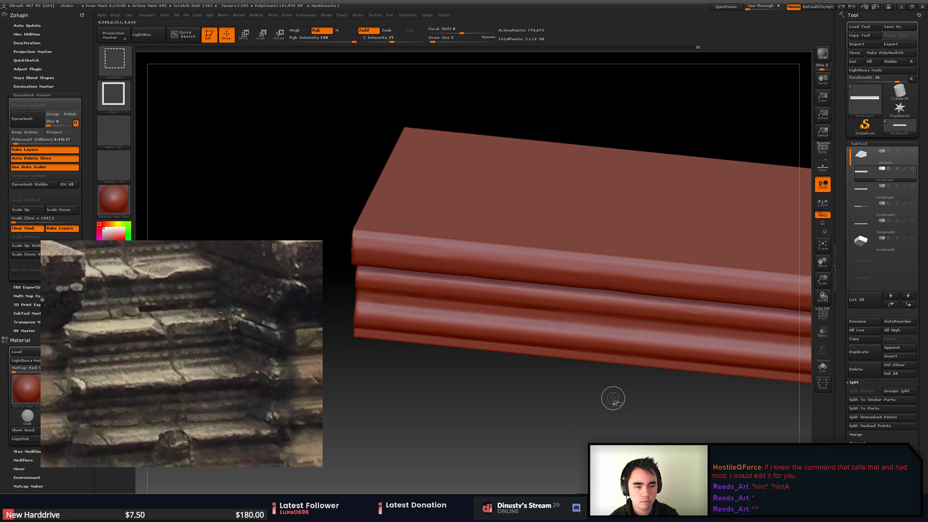
- Isolate a section at the near end of the block's mouldings, and unhide the whole block
{"action": "mouse_move", "coordinate": [406, 405]}
{"action": "left_mouse_down", "text": "ctrl+shift"}
{"action": "mouse_move", "coordinate": [436, 386]}
{"action": "mouse_move", "coordinate": [539, 243]}
{"action": "left_mouse_up", "text": "ctrl+shift"}
{"action": "mouse_move", "coordinate": [600, 419]}
{"action": "left_mouse_down"}
{"action": "mouse_move", "coordinate": [551, 416]}
{"action": "mouse_move", "coordinate": [669, 431]}
{"action": "mouse_move", "coordinate": [584, 393]}
{"action": "left_mouse_up"}
{"action": "key", "text": "ctrl"}
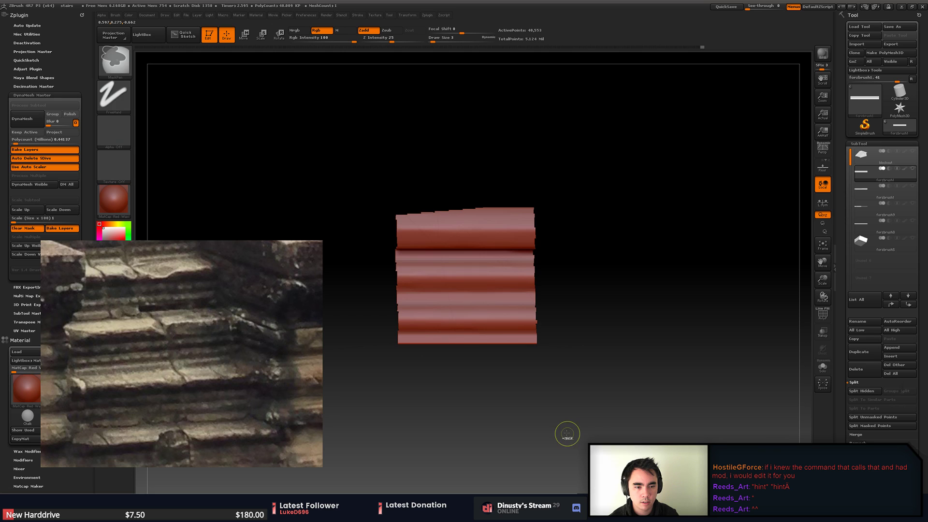
{"action": "left_click", "coordinate": [560, 406], "text": "ctrl+shift"}
- Try masking vertical bands across the block's mouldings, invert the mask back and forth, and clear it
{"action": "left_click_drag", "start_coordinate": [489, 429], "coordinate": [621, 146], "text": "ctrl"}
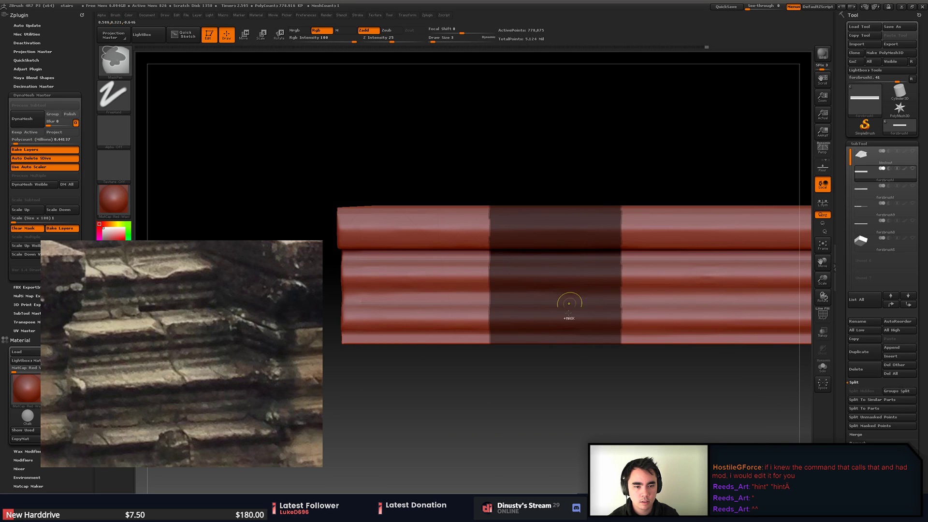
{"action": "left_click_drag", "start_coordinate": [415, 107], "coordinate": [666, 432], "text": "ctrl"}
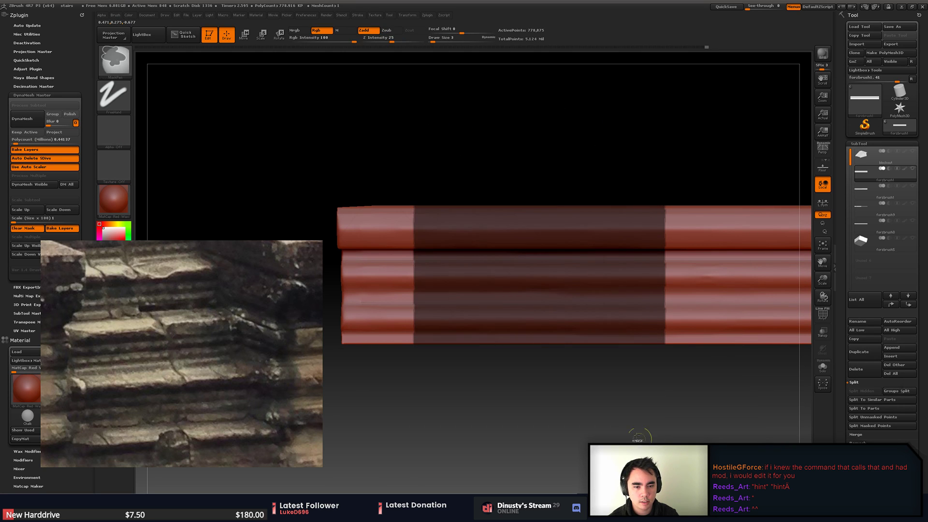
{"action": "left_click", "coordinate": [628, 411], "text": "ctrl"}
{"action": "left_click", "coordinate": [649, 403], "text": "ctrl"}
{"action": "left_click", "coordinate": [652, 403], "text": "ctrl"}
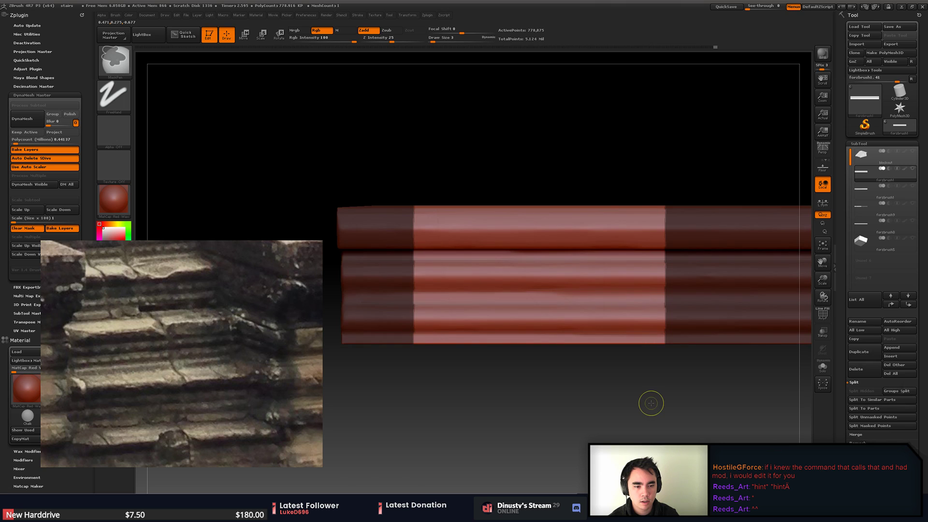
{"action": "left_click", "coordinate": [580, 392], "text": "ctrl"}
{"action": "left_click", "coordinate": [579, 391], "text": "ctrl"}
{"action": "left_click", "coordinate": [579, 392], "text": "ctrl"}
{"action": "left_click_drag", "start_coordinate": [524, 388], "coordinate": [552, 423], "text": "ctrl"}
- Isolate a middle section of the block in the straight front view, and unhide the whole block
{"action": "left_click_drag", "start_coordinate": [450, 416], "coordinate": [578, 184], "text": "ctrl+shift"}
{"action": "left_click", "coordinate": [599, 145], "text": "ctrl+shift"}
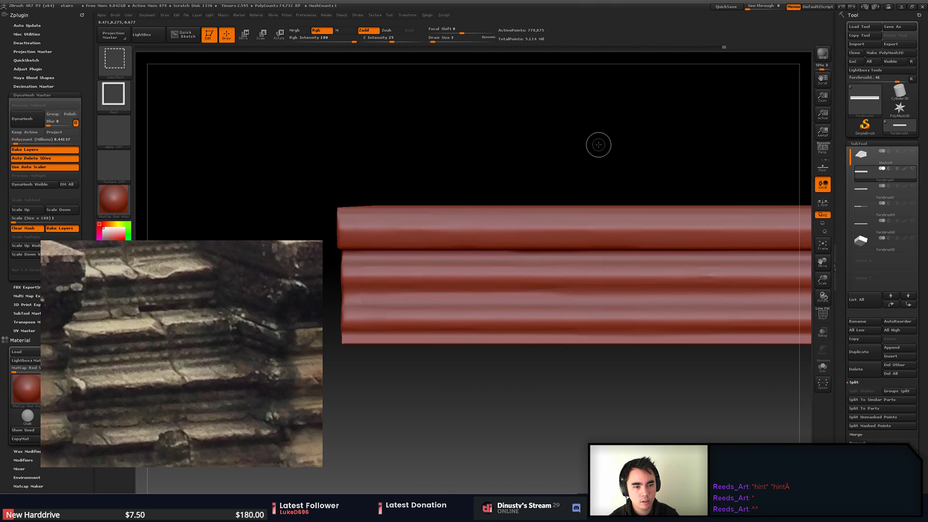
{"action": "left_click_drag", "start_coordinate": [449, 163], "coordinate": [612, 356], "text": "ctrl+shift"}
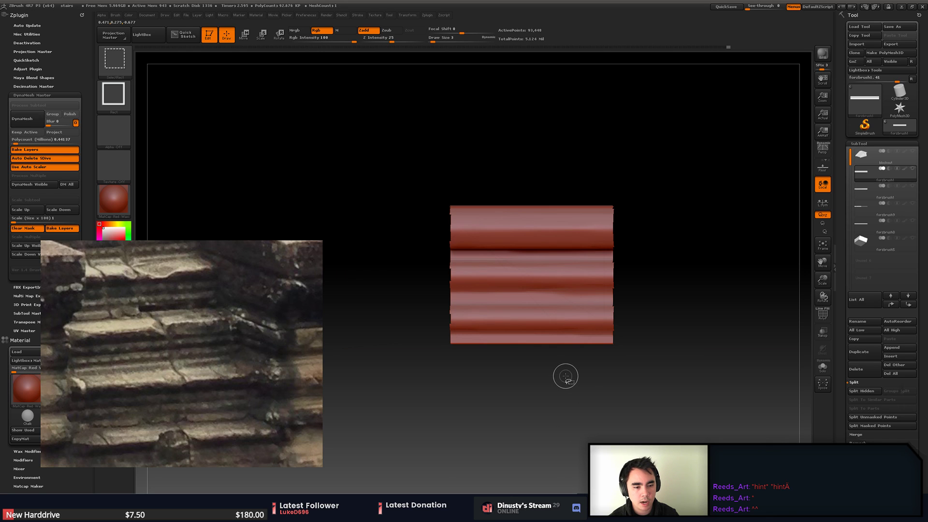
{"action": "key", "text": "ctrl+shift"}
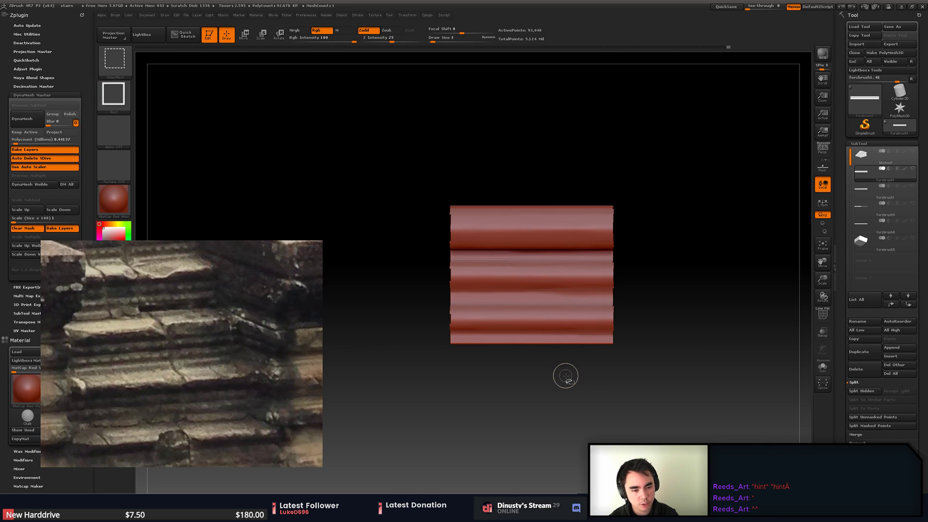
{"action": "left_click", "coordinate": [566, 376], "text": "ctrl+shift"}
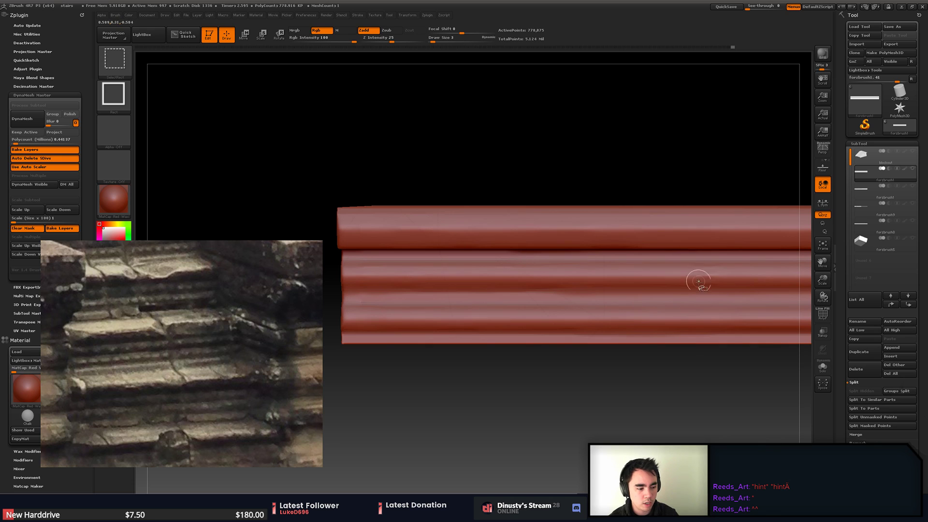
- Try masking a vertical band across the block's top and mouldings, and isolate a section in the same area
{"action": "mouse_move", "coordinate": [677, 358]}
{"action": "left_mouse_down"}
{"action": "mouse_move", "coordinate": [649, 419]}
{"action": "mouse_move", "coordinate": [604, 444]}
{"action": "mouse_move", "coordinate": [617, 445]}
{"action": "left_mouse_up"}
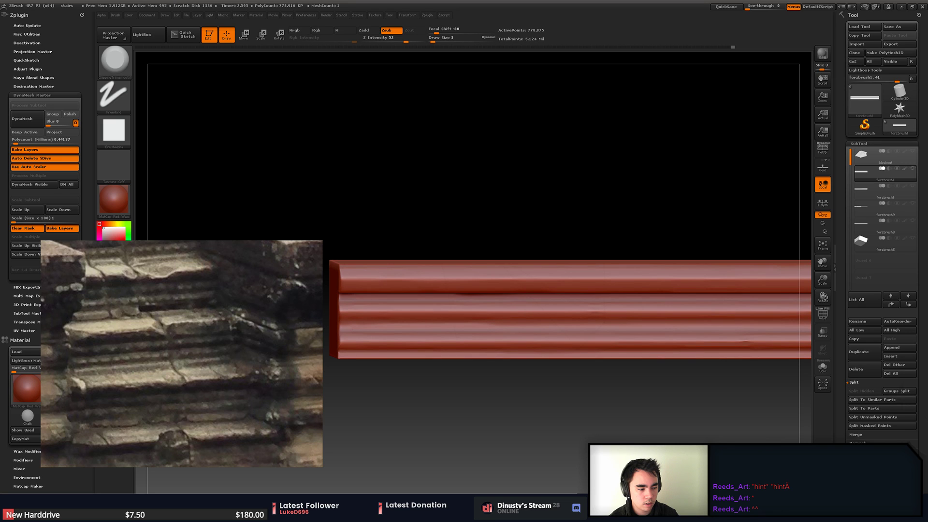
{"action": "mouse_move", "coordinate": [623, 407]}
{"action": "left_mouse_down"}
{"action": "mouse_move", "coordinate": [646, 414]}
{"action": "mouse_move", "coordinate": [629, 421]}
{"action": "mouse_move", "coordinate": [646, 414]}
{"action": "mouse_move", "coordinate": [626, 399]}
{"action": "mouse_move", "coordinate": [614, 404]}
{"action": "left_mouse_up"}
{"action": "left_click_drag", "start_coordinate": [488, 402], "coordinate": [638, 187], "text": "ctrl"}
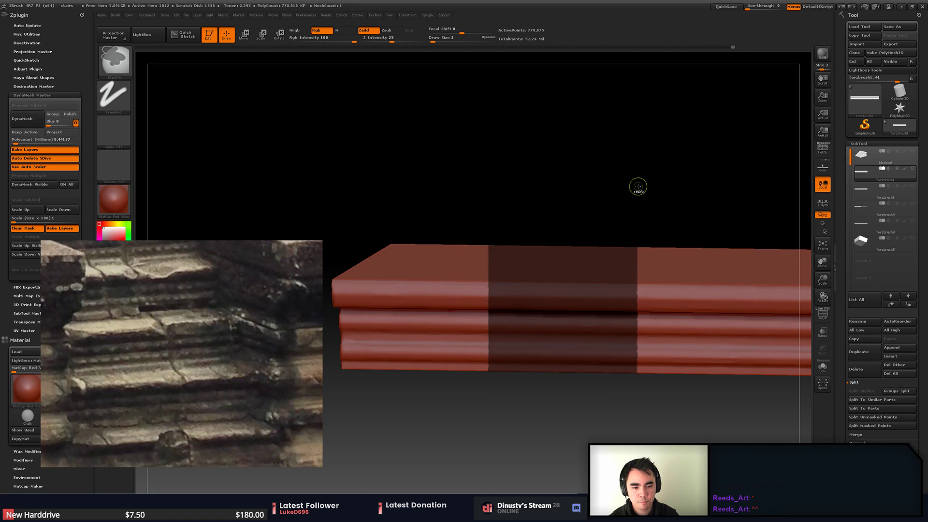
{"action": "left_click_drag", "start_coordinate": [510, 393], "coordinate": [658, 173], "text": "ctrl+shift"}
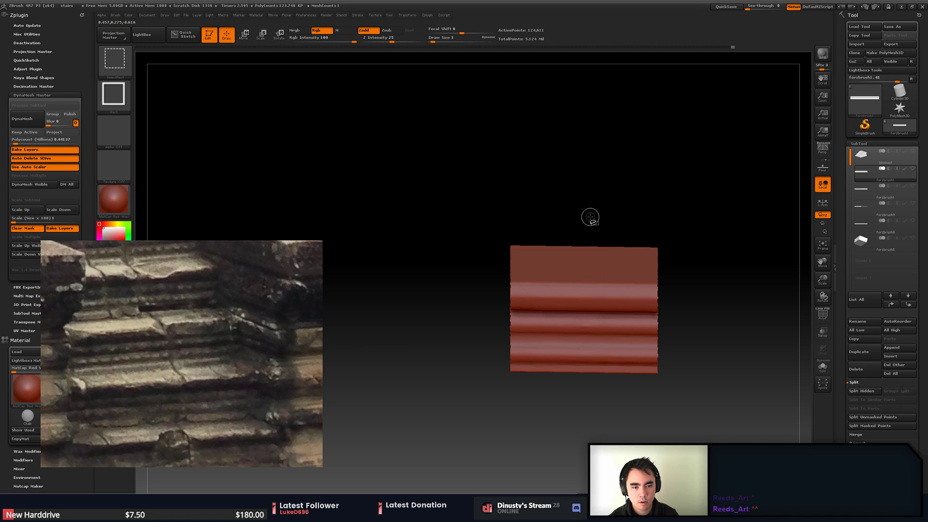
{"action": "left_click_drag", "start_coordinate": [559, 189], "coordinate": [636, 198], "text": "ctrl+shift"}
{"action": "left_click_drag", "start_coordinate": [526, 170], "coordinate": [618, 194], "text": "ctrl+shift"}
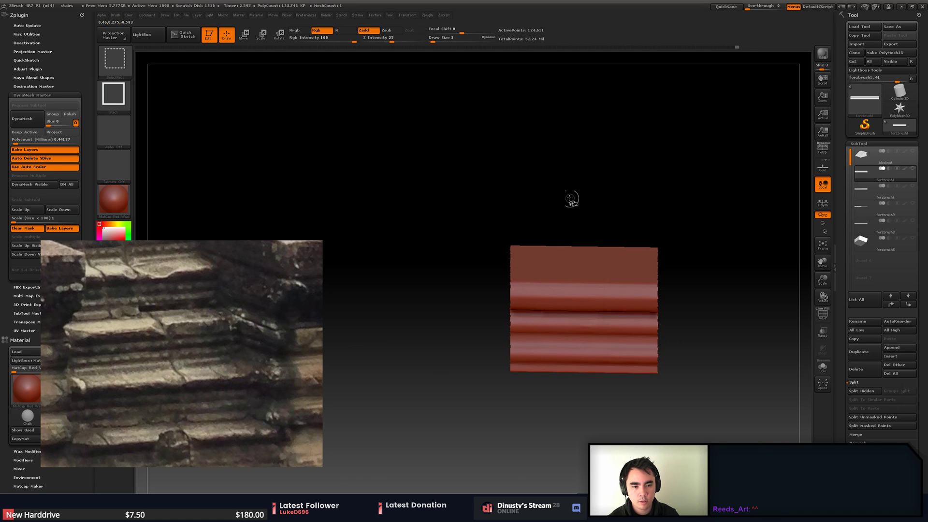
{"action": "left_click_drag", "start_coordinate": [562, 195], "coordinate": [643, 189], "text": "ctrl+shift"}
{"action": "left_click_drag", "start_coordinate": [525, 137], "coordinate": [635, 174], "text": "ctrl+shift"}
- Try masking the top and upper moulding of the isolated section, clear the mask, and unhide the block
{"action": "left_click_drag", "start_coordinate": [524, 170], "coordinate": [624, 316], "text": "ctrl"}
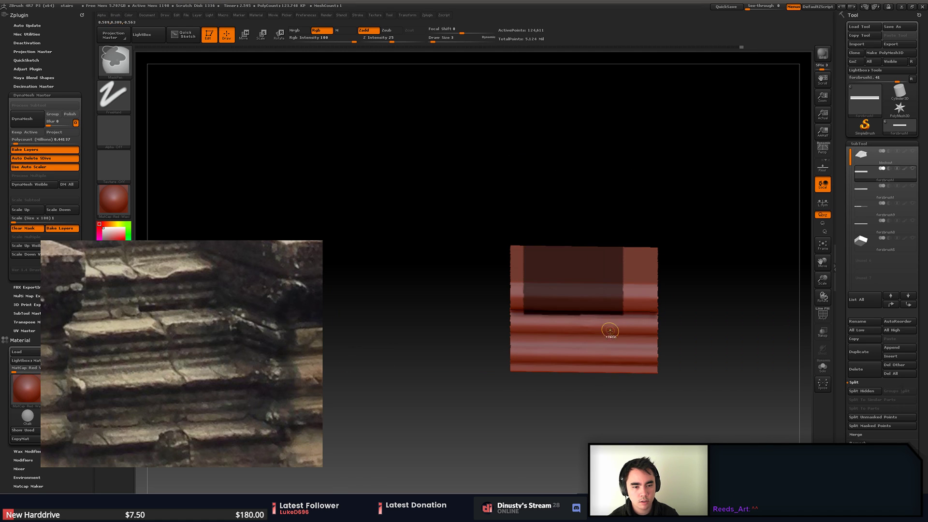
{"action": "left_click_drag", "start_coordinate": [590, 405], "coordinate": [546, 416], "text": "ctrl"}
{"action": "left_click", "coordinate": [540, 409], "text": "ctrl+shift"}
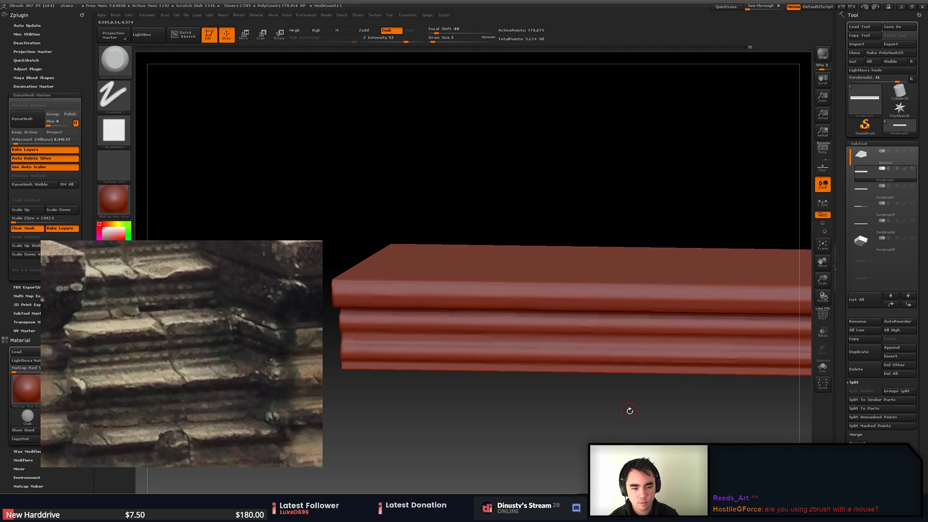
- Isolate a wider middle section of the block, invert the visibility to hide it instead, and unhide everything
{"action": "left_click_drag", "start_coordinate": [455, 420], "coordinate": [540, 333], "text": "ctrl+shift"}
{"action": "left_click_drag", "start_coordinate": [506, 378], "coordinate": [638, 110], "text": "ctrl+shift"}
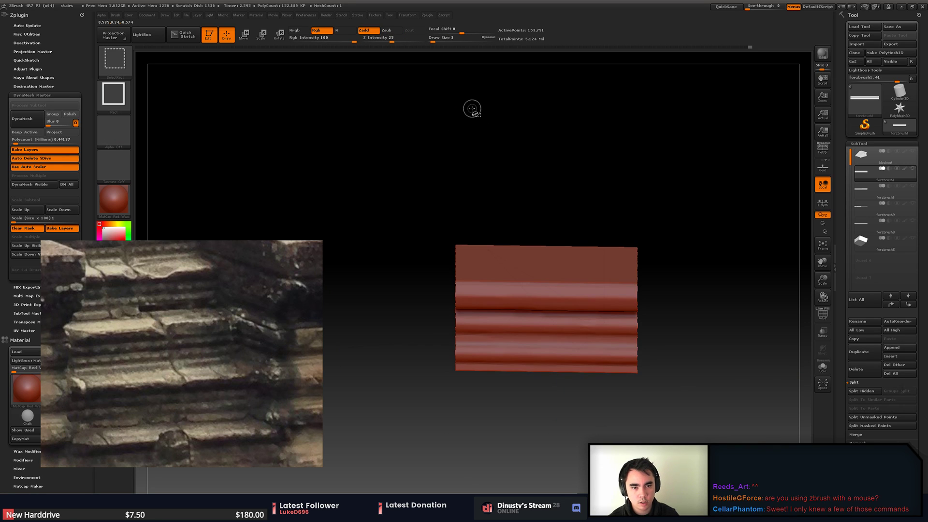
{"action": "mouse_move", "coordinate": [472, 100]}
{"action": "left_mouse_down", "text": "ctrl+shift"}
{"action": "mouse_move", "coordinate": [569, 179]}
{"action": "mouse_move", "coordinate": [614, 191]}
{"action": "mouse_move", "coordinate": [587, 227]}
{"action": "mouse_move", "coordinate": [575, 204]}
{"action": "mouse_move", "coordinate": [649, 212]}
{"action": "mouse_move", "coordinate": [638, 216]}
{"action": "left_mouse_up", "text": "ctrl+shift"}
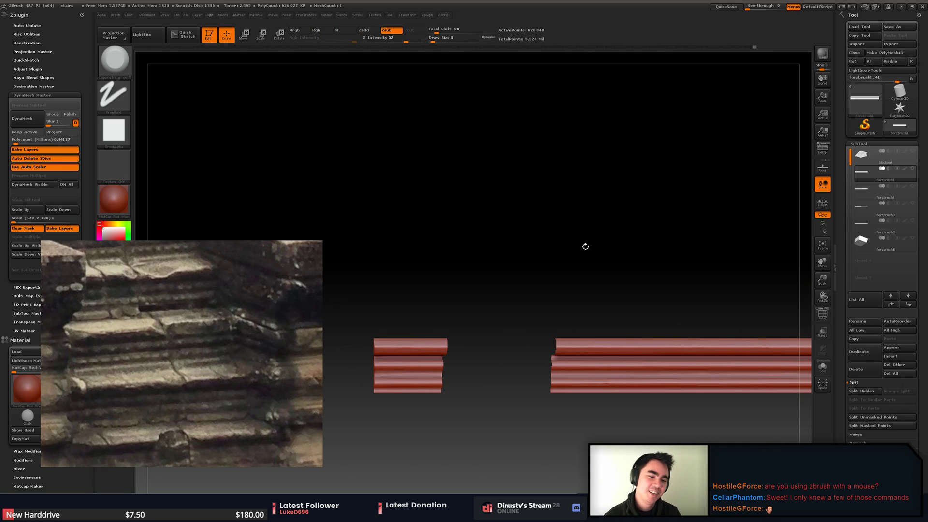
{"action": "key", "text": "ctrl+shift"}
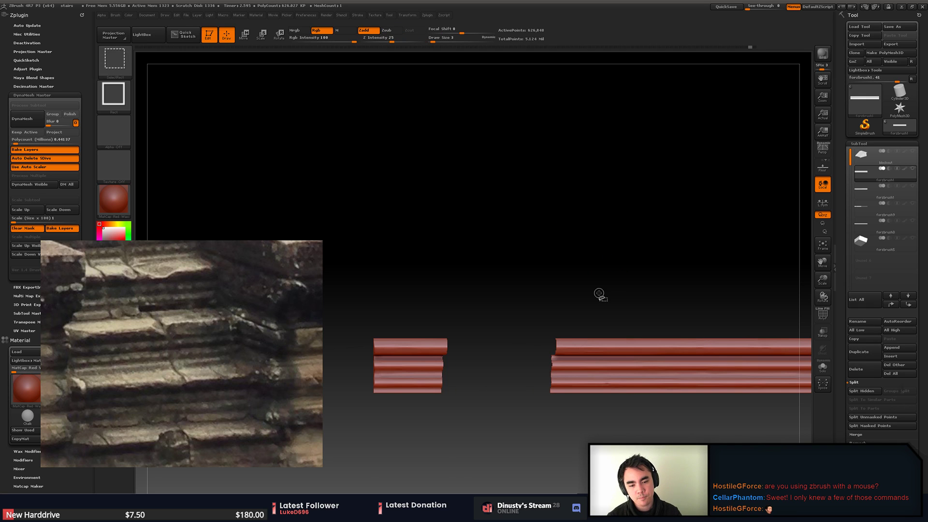
{"action": "left_click", "coordinate": [592, 269], "text": "ctrl+shift"}
- Chip the upper front corner of the block's isolated end section, and unhide the whole block
{"action": "mouse_move", "coordinate": [592, 268]}
{"action": "left_mouse_down"}
{"action": "mouse_move", "coordinate": [598, 199]}
{"action": "mouse_move", "coordinate": [505, 190]}
{"action": "mouse_move", "coordinate": [542, 193]}
{"action": "left_mouse_up"}
{"action": "left_click_drag", "start_coordinate": [580, 252], "coordinate": [518, 183], "text": "ctrl+shift"}
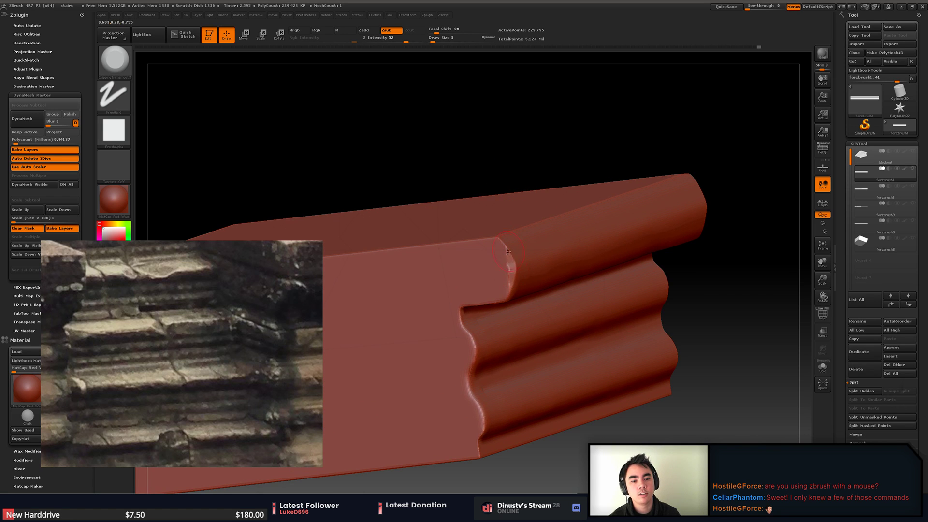
{"action": "left_click_drag", "start_coordinate": [547, 255], "coordinate": [480, 288]}
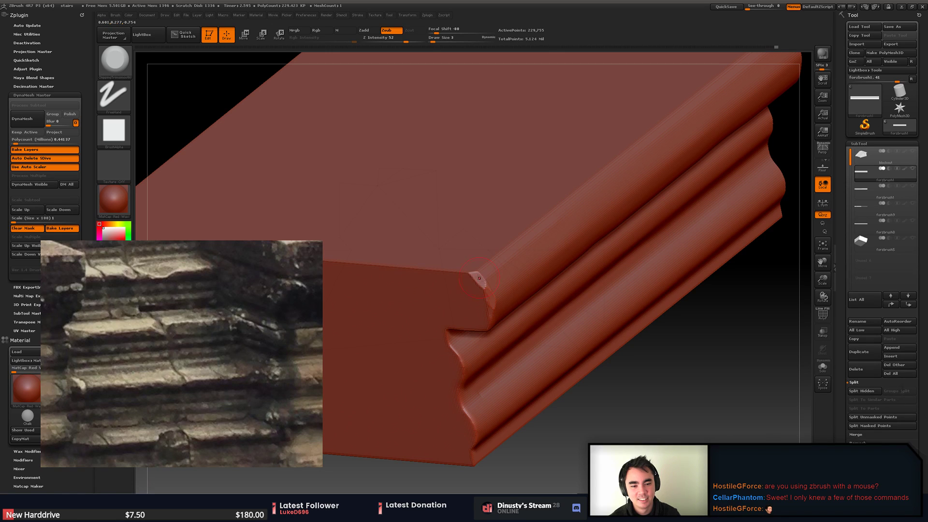
{"action": "left_click_drag", "start_coordinate": [677, 382], "coordinate": [595, 306]}
{"action": "left_click", "coordinate": [663, 371], "text": "ctrl+shift"}
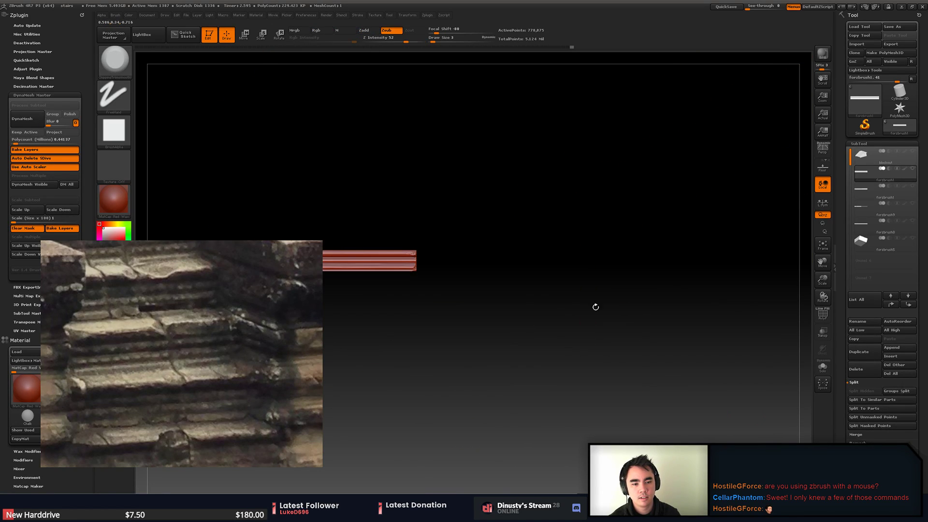
- Show the neighbouring stair blocks around the active block, and hide the large surrounding wall piece
{"action": "left_click", "coordinate": [913, 169]}
{"action": "left_click_drag", "start_coordinate": [483, 278], "coordinate": [537, 295], "text": "alt"}
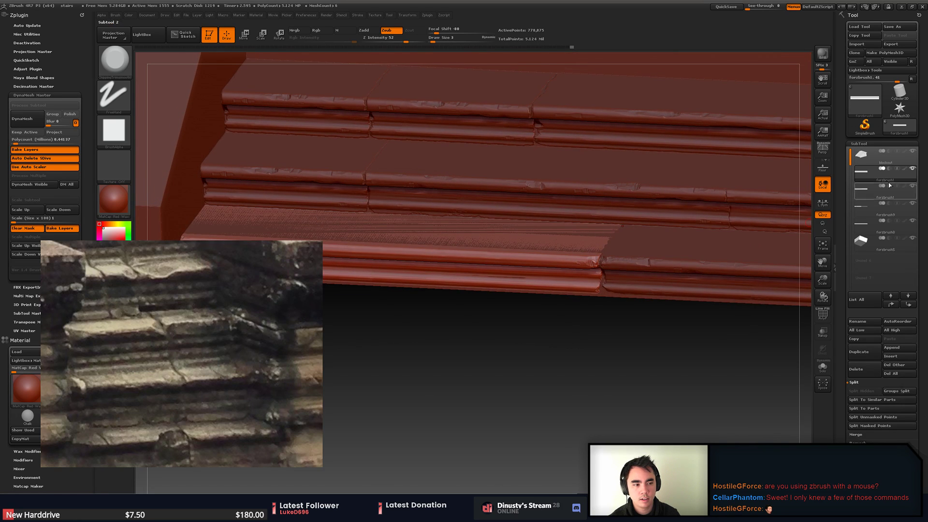
{"action": "left_click", "coordinate": [913, 151]}
{"action": "left_click_drag", "start_coordinate": [598, 274], "coordinate": [668, 296], "text": "alt"}
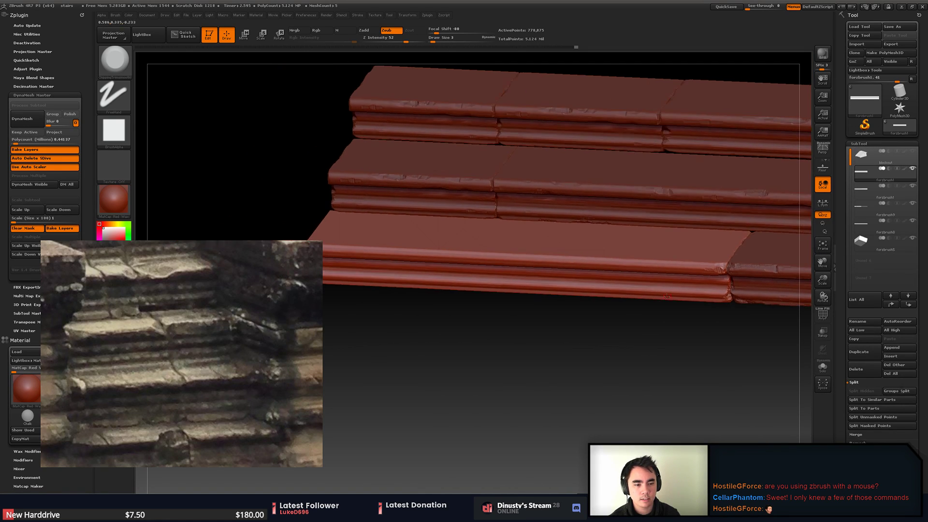
{"action": "left_click_drag", "start_coordinate": [654, 328], "coordinate": [614, 334], "text": "alt"}
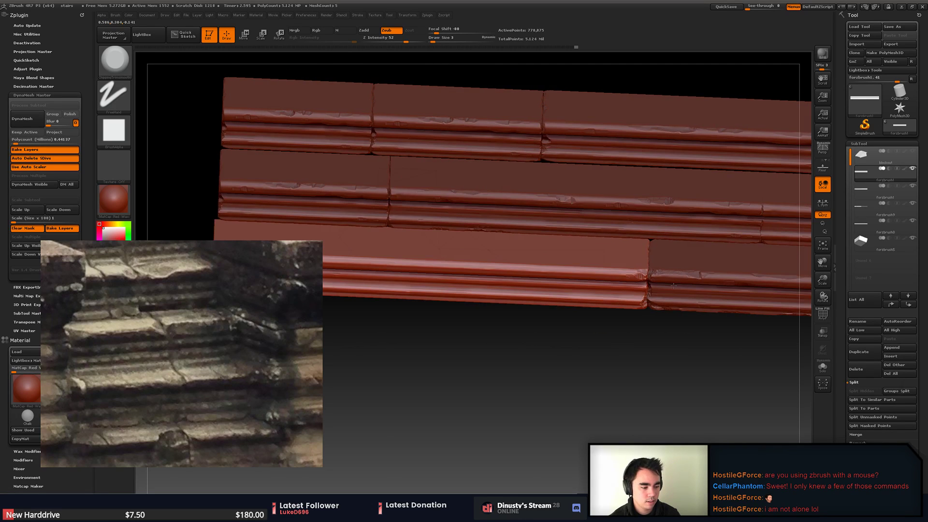
{"action": "left_click_drag", "start_coordinate": [554, 271], "coordinate": [600, 274], "text": "alt"}
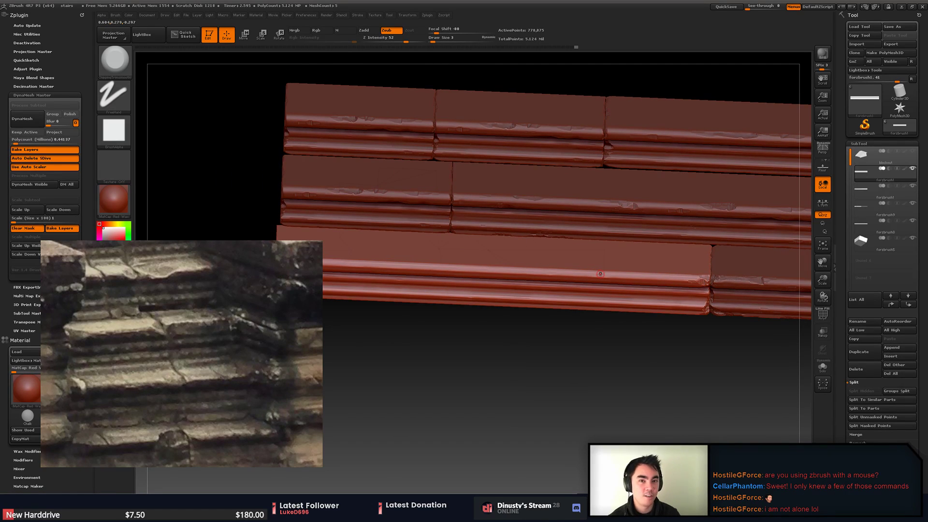
- Isolate the opposite end section of the active block, and hide the other stair blocks
{"action": "right_click_drag", "start_coordinate": [516, 271], "coordinate": [614, 265], "text": "alt"}
{"action": "left_click_drag", "start_coordinate": [359, 179], "coordinate": [571, 324], "text": "ctrl+shift"}
{"action": "right_click_drag", "start_coordinate": [503, 232], "coordinate": [481, 272], "text": "ctrl"}
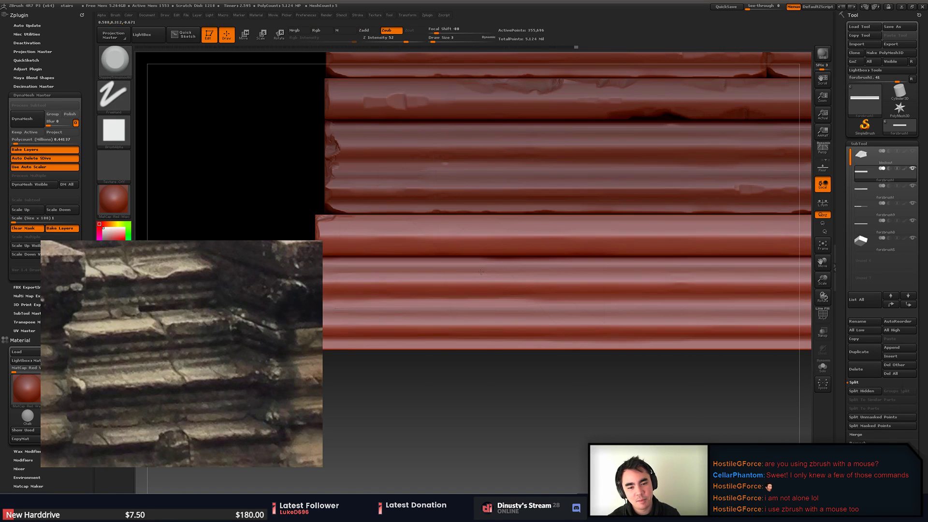
{"action": "left_click", "coordinate": [913, 169]}
{"action": "right_click_drag", "start_coordinate": [503, 198], "coordinate": [570, 248], "text": "ctrl"}
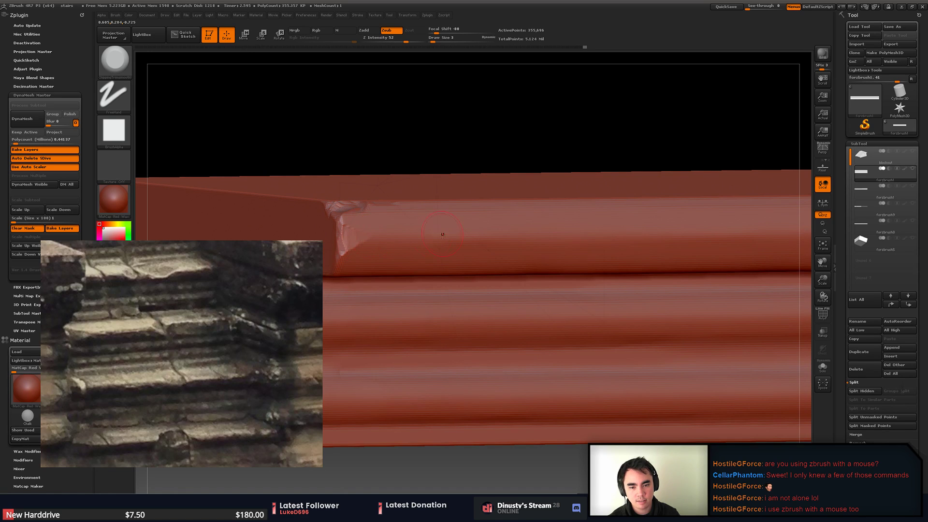
- Set the brush's draw size to 7 and chip the upper front corner at the block's end
{"action": "mouse_move", "coordinate": [443, 234]}
{"action": "left_mouse_down"}
{"action": "mouse_move", "coordinate": [370, 221]}
{"action": "mouse_move", "coordinate": [431, 215]}
{"action": "left_mouse_up"}
{"action": "key", "text": "space"}
{"action": "left_click_drag", "start_coordinate": [506, 209], "coordinate": [509, 209]}
{"action": "left_click_drag", "start_coordinate": [421, 208], "coordinate": [380, 219]}
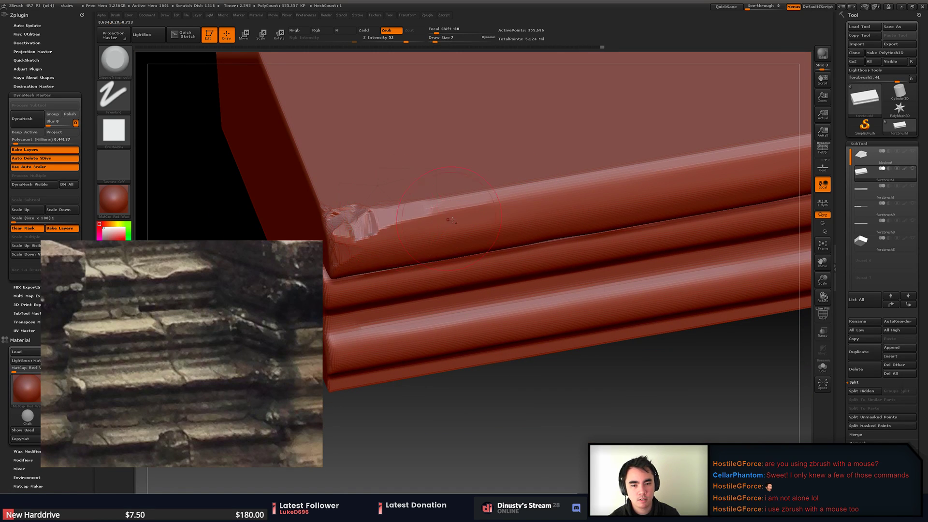
- Set the brush's draw size to 4 and chip the end edge down to the underside of the upper moulding
{"action": "mouse_move", "coordinate": [411, 251]}
{"action": "right_mouse_down", "text": "ctrl"}
{"action": "mouse_move", "coordinate": [425, 179]}
{"action": "mouse_move", "coordinate": [426, 236]}
{"action": "mouse_move", "coordinate": [404, 203]}
{"action": "right_mouse_up", "text": "ctrl"}
{"action": "key", "text": "space"}
{"action": "left_click_drag", "start_coordinate": [395, 261], "coordinate": [392, 261]}
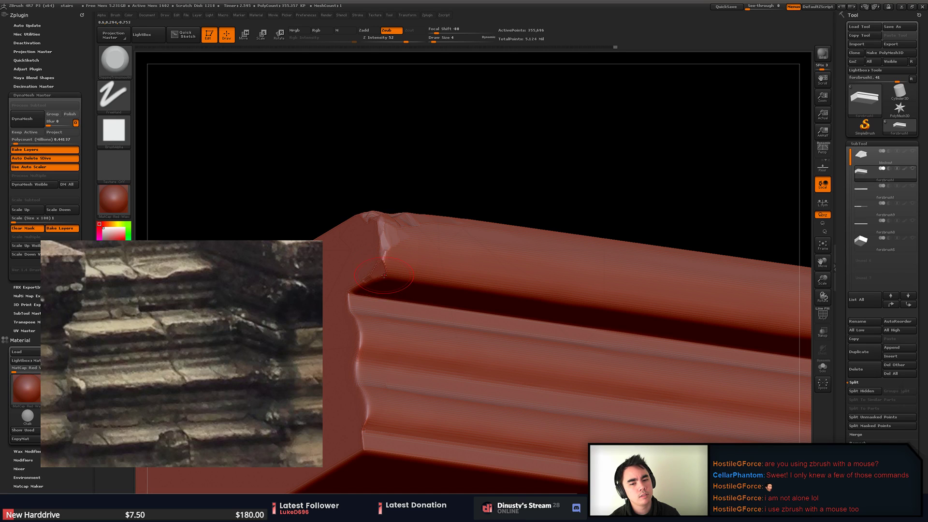
{"action": "left_click_drag", "start_coordinate": [384, 259], "coordinate": [383, 274]}
{"action": "right_click_drag", "start_coordinate": [386, 271], "coordinate": [449, 244]}
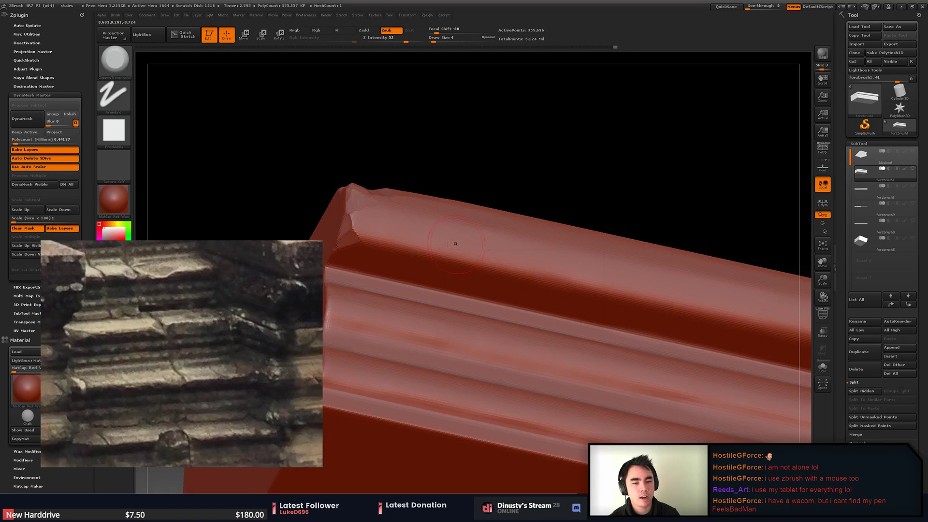
{"action": "left_click_drag", "start_coordinate": [362, 241], "coordinate": [391, 243]}
{"action": "mouse_move", "coordinate": [394, 243]}
{"action": "right_mouse_down"}
{"action": "mouse_move", "coordinate": [430, 254]}
{"action": "mouse_move", "coordinate": [438, 244]}
{"action": "mouse_move", "coordinate": [486, 276]}
{"action": "right_mouse_up"}
- Chip a run of flat, uneven facets along the top front edge of the upper moulding
{"action": "left_click_drag", "start_coordinate": [487, 276], "coordinate": [464, 266]}
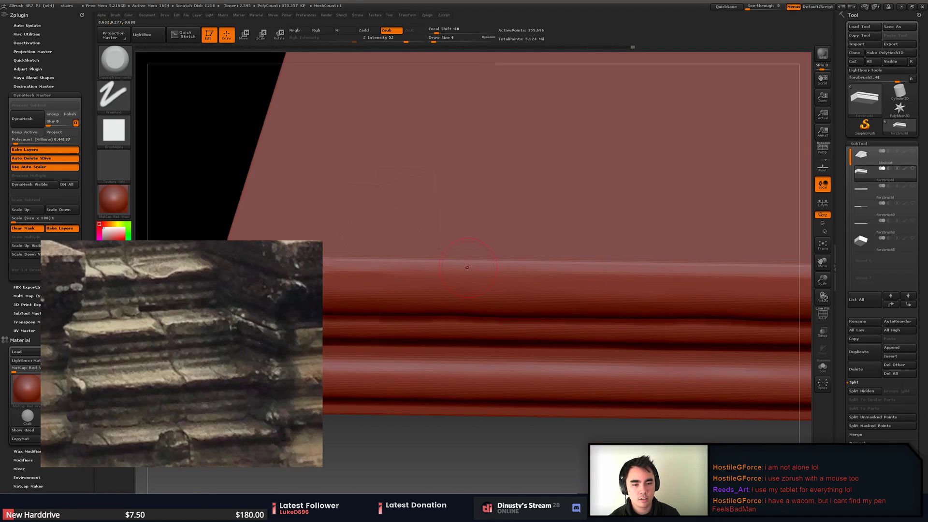
{"action": "left_click_drag", "start_coordinate": [528, 264], "coordinate": [559, 263]}
{"action": "right_click_drag", "start_coordinate": [593, 262], "coordinate": [522, 262], "text": "alt"}
{"action": "left_click_drag", "start_coordinate": [462, 262], "coordinate": [586, 265]}
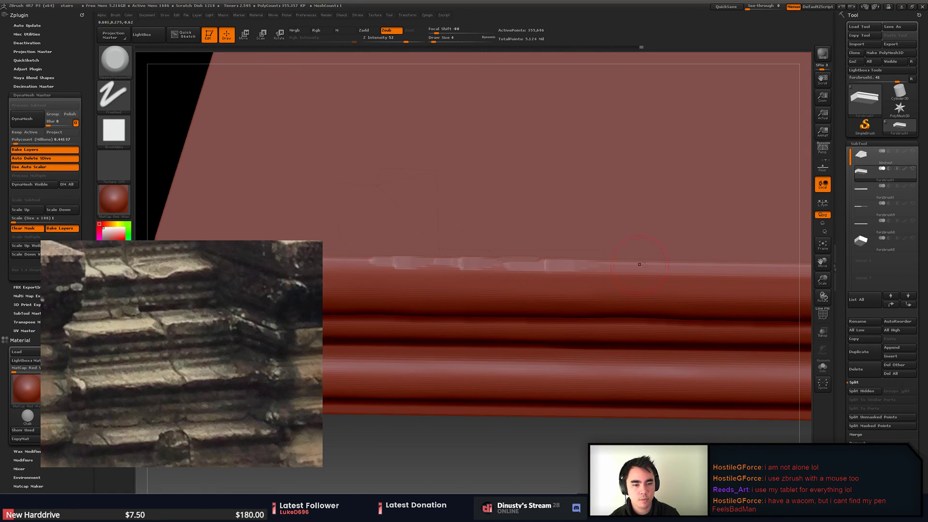
{"action": "right_click_drag", "start_coordinate": [663, 264], "coordinate": [575, 261], "text": "alt"}
- Carve broken, irregular chips along the lower edge of the upper moulding
{"action": "left_click_drag", "start_coordinate": [575, 261], "coordinate": [558, 241]}
{"action": "mouse_move", "coordinate": [618, 235]}
{"action": "left_mouse_down"}
{"action": "mouse_move", "coordinate": [583, 302]}
{"action": "mouse_move", "coordinate": [611, 299]}
{"action": "mouse_move", "coordinate": [595, 294]}
{"action": "left_mouse_up"}
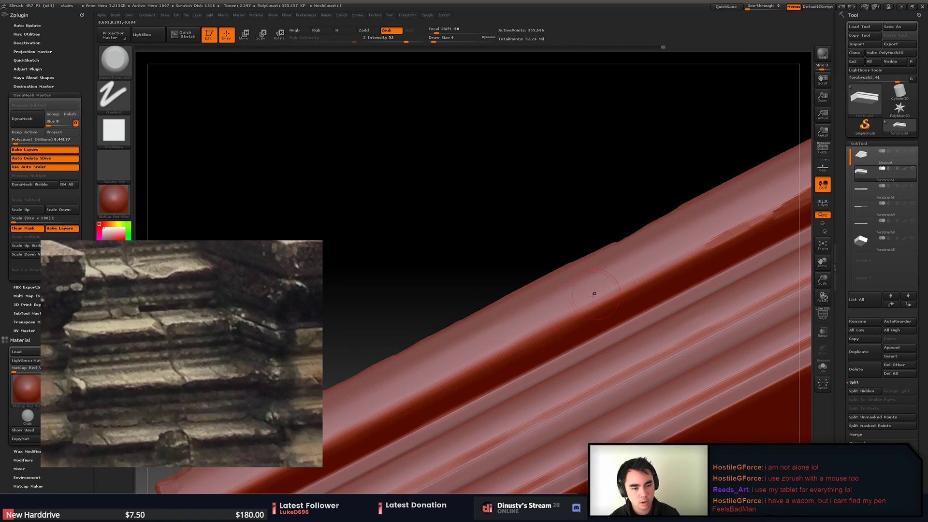
{"action": "left_click_drag", "start_coordinate": [529, 333], "coordinate": [705, 249]}
{"action": "right_click_drag", "start_coordinate": [705, 249], "coordinate": [681, 289]}
{"action": "left_click_drag", "start_coordinate": [560, 277], "coordinate": [512, 241]}
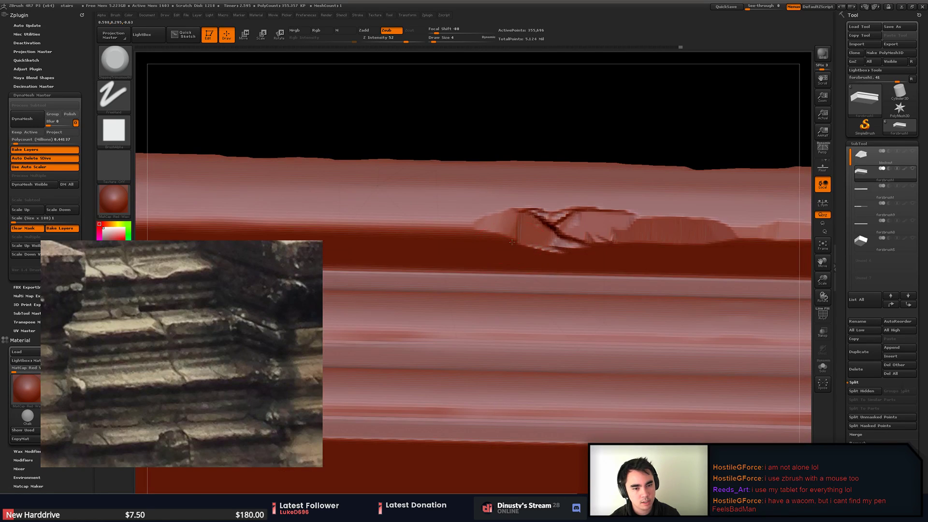
{"action": "mouse_move", "coordinate": [452, 224]}
{"action": "left_mouse_down"}
{"action": "mouse_move", "coordinate": [462, 228]}
{"action": "mouse_move", "coordinate": [392, 223]}
{"action": "left_mouse_up"}
- Try extending the chips along the upper moulding's lower edge towards the block's end, and undo the strokes
{"action": "left_click_drag", "start_coordinate": [352, 216], "coordinate": [336, 215]}
{"action": "right_click_drag", "start_coordinate": [334, 223], "coordinate": [500, 216], "text": "alt"}
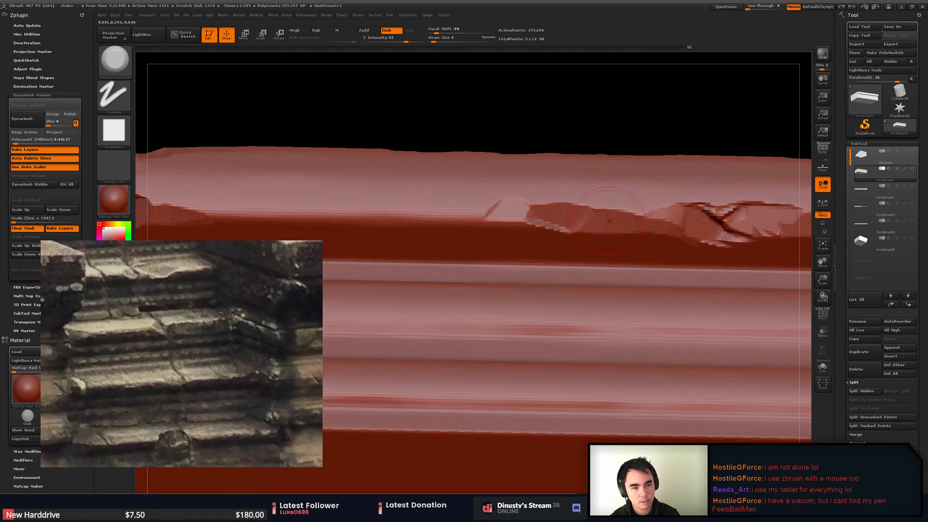
{"action": "key", "text": "ctrl+z"}
{"action": "left_click_drag", "start_coordinate": [411, 221], "coordinate": [309, 215]}
{"action": "key", "text": "ctrl+z"}
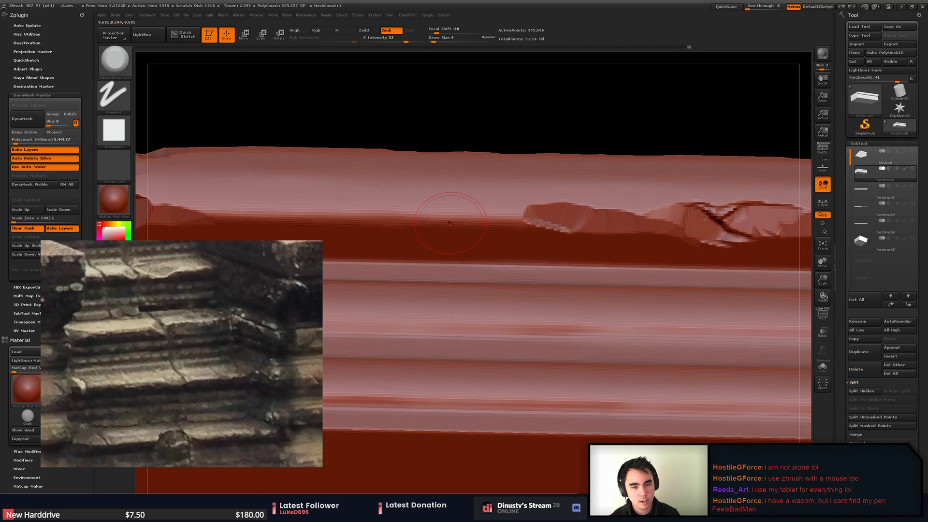
- Try cutting a cluster of crossed chips into the upper moulding's lower edge between the existing damage and the block's end
{"action": "left_click_drag", "start_coordinate": [452, 216], "coordinate": [345, 222]}
{"action": "mouse_move", "coordinate": [345, 222]}
{"action": "right_mouse_down"}
{"action": "mouse_move", "coordinate": [353, 196]}
{"action": "mouse_move", "coordinate": [367, 229]}
{"action": "right_mouse_up"}
{"action": "key", "text": "ctrl+z"}
{"action": "left_click_drag", "start_coordinate": [444, 230], "coordinate": [326, 228]}
{"action": "key", "text": "ctrl+z"}
{"action": "left_click_drag", "start_coordinate": [448, 218], "coordinate": [330, 204]}
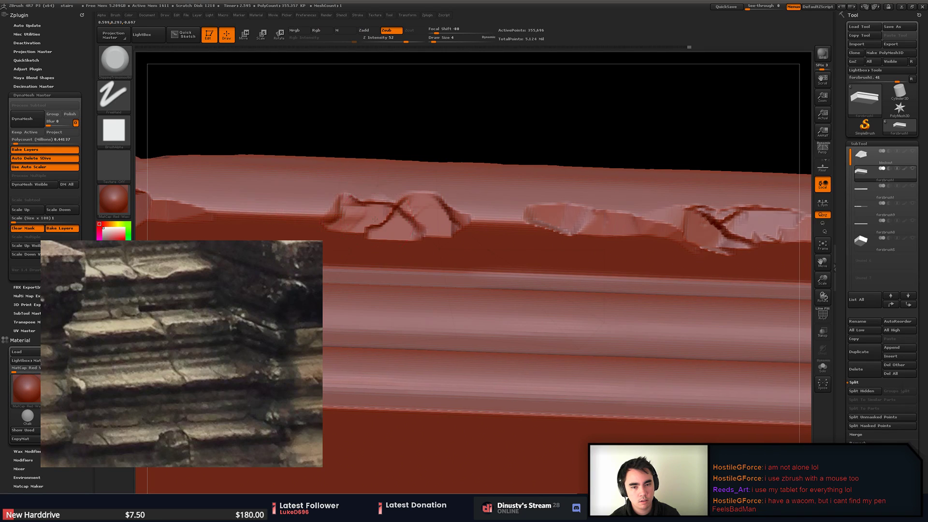
{"action": "right_click_drag", "start_coordinate": [375, 219], "coordinate": [360, 216]}
{"action": "left_click_drag", "start_coordinate": [356, 218], "coordinate": [297, 220]}
{"action": "left_click_drag", "start_coordinate": [462, 220], "coordinate": [551, 224]}
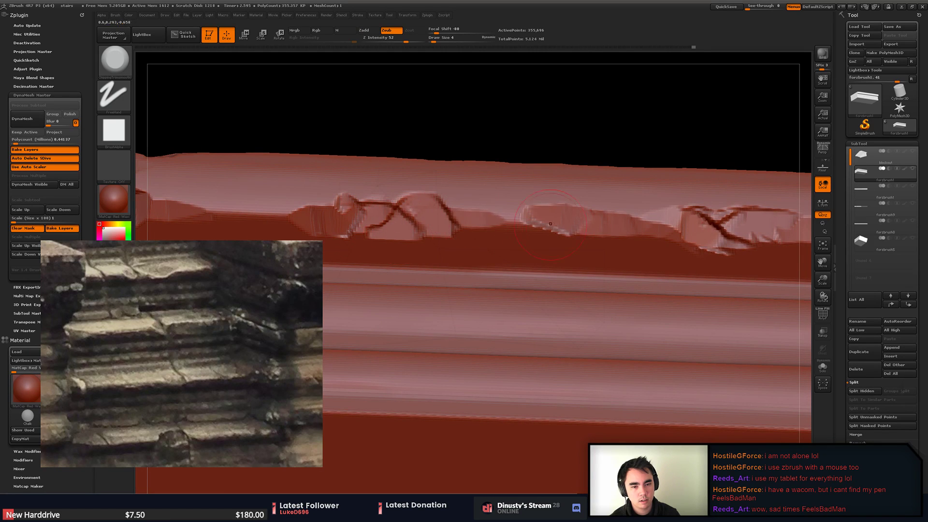
- Undo the crossed chip cluster near the block's end while restoring the earlier chips through the undo history
{"action": "right_click_drag", "start_coordinate": [560, 237], "coordinate": [558, 196], "text": "ctrl"}
{"action": "key", "text": "ctrl+z"}
{"action": "key", "text": "ctrl+z"}
{"action": "key", "text": "ctrl+z"}
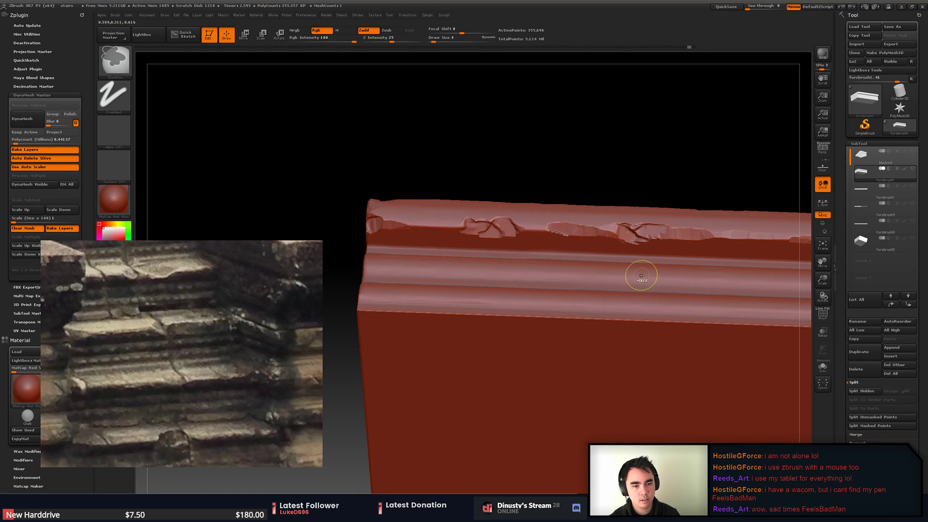
{"action": "key", "text": "ctrl+z"}
{"action": "key", "text": "ctrl+z"}
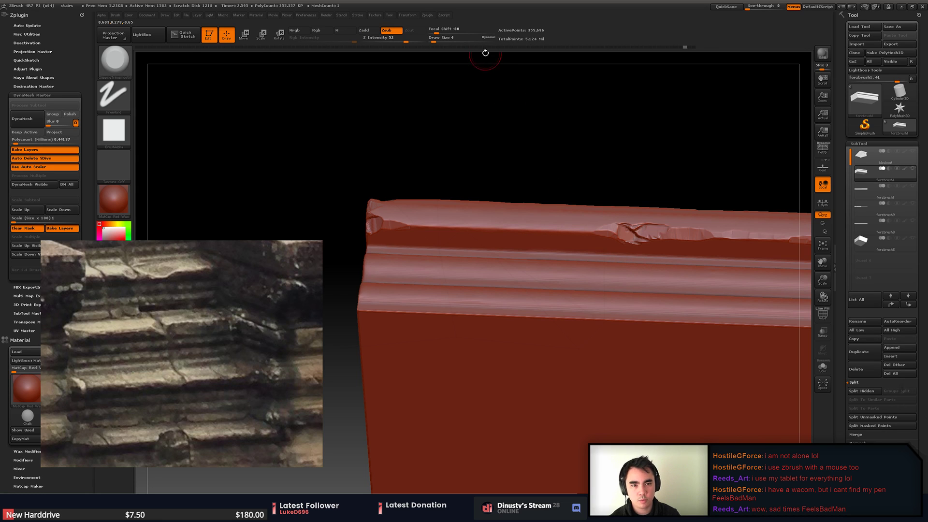
{"action": "left_click", "coordinate": [691, 47]}
{"action": "right_click_drag", "start_coordinate": [687, 179], "coordinate": [650, 147], "text": "alt"}
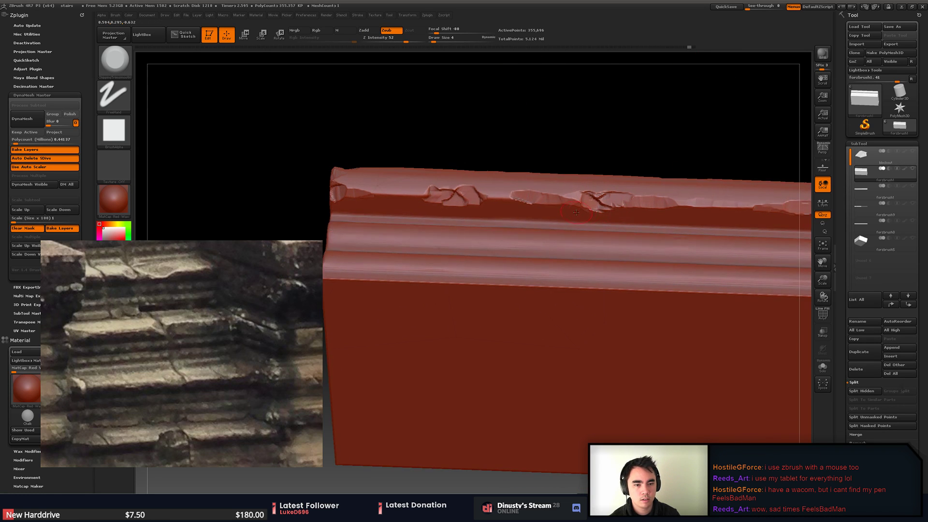
{"action": "key", "text": "ctrl+z"}
{"action": "right_click_drag", "start_coordinate": [578, 216], "coordinate": [597, 231]}
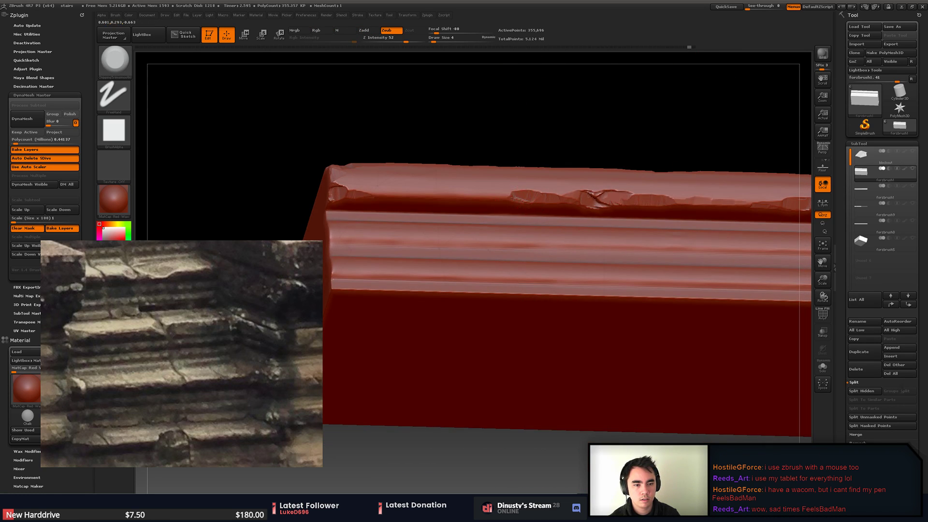
- Extend the broken chips along the upper moulding's lower edge on both sides of the existing damage
{"action": "left_click_drag", "start_coordinate": [489, 200], "coordinate": [468, 199]}
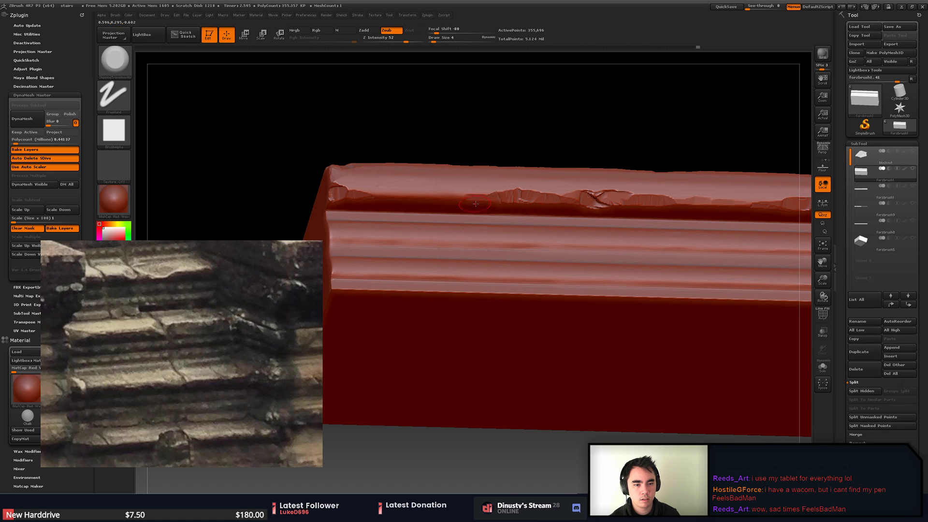
{"action": "right_click_drag", "start_coordinate": [660, 227], "coordinate": [564, 237], "text": "alt"}
{"action": "right_click_drag", "start_coordinate": [663, 267], "coordinate": [571, 261], "text": "alt"}
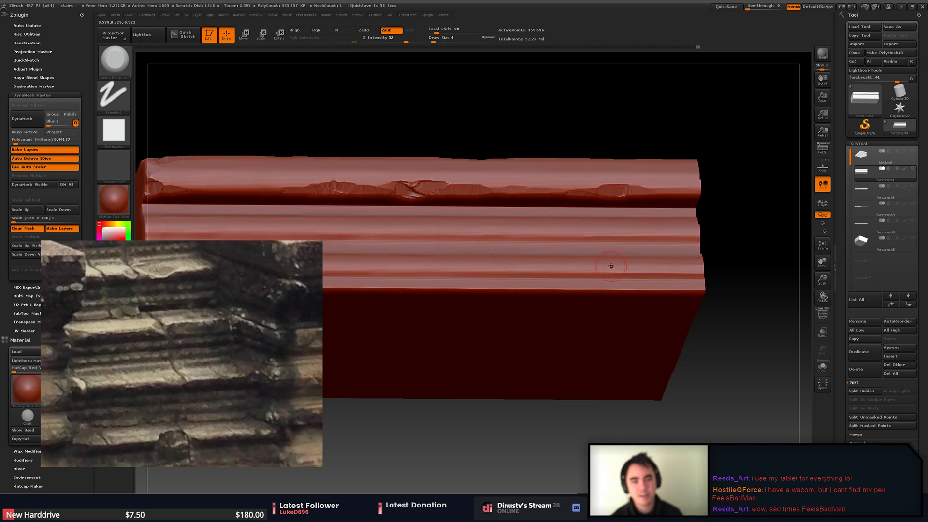
{"action": "mouse_move", "coordinate": [675, 121]}
{"action": "left_mouse_down", "text": "alt"}
{"action": "mouse_move", "coordinate": [672, 92]}
{"action": "mouse_move", "coordinate": [672, 211]}
{"action": "mouse_move", "coordinate": [607, 215]}
{"action": "mouse_move", "coordinate": [600, 244]}
{"action": "left_mouse_up", "text": "alt"}
{"action": "mouse_move", "coordinate": [600, 244]}
{"action": "left_mouse_down"}
{"action": "mouse_move", "coordinate": [612, 213]}
{"action": "mouse_move", "coordinate": [556, 194]}
{"action": "mouse_move", "coordinate": [512, 193]}
{"action": "mouse_move", "coordinate": [508, 205]}
{"action": "mouse_move", "coordinate": [457, 214]}
{"action": "left_mouse_up"}
{"action": "left_click_drag", "start_coordinate": [578, 205], "coordinate": [614, 202]}
{"action": "right_click_drag", "start_coordinate": [614, 206], "coordinate": [486, 209], "text": "alt"}
{"action": "left_click_drag", "start_coordinate": [643, 201], "coordinate": [677, 195]}
- Carve a series of irregular chips along the bottom edge of the lowest moulding
{"action": "right_click_drag", "start_coordinate": [570, 232], "coordinate": [665, 225], "text": "alt"}
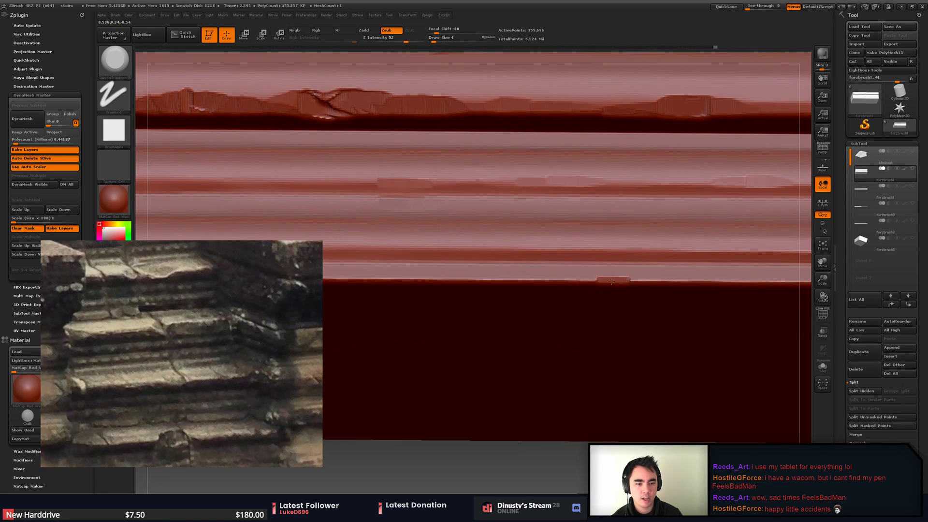
{"action": "left_click_drag", "start_coordinate": [611, 282], "coordinate": [557, 284]}
{"action": "mouse_move", "coordinate": [560, 289]}
{"action": "right_mouse_down", "text": "alt"}
{"action": "mouse_move", "coordinate": [641, 290]}
{"action": "mouse_move", "coordinate": [664, 307]}
{"action": "right_mouse_up", "text": "alt"}
{"action": "left_click_drag", "start_coordinate": [629, 280], "coordinate": [508, 280]}
{"action": "right_click_drag", "start_coordinate": [435, 281], "coordinate": [733, 288], "text": "alt"}
{"action": "left_click_drag", "start_coordinate": [514, 279], "coordinate": [437, 276]}
{"action": "right_click_drag", "start_coordinate": [449, 273], "coordinate": [544, 276], "text": "alt"}
{"action": "left_click_drag", "start_coordinate": [529, 279], "coordinate": [495, 282]}
{"action": "right_click_drag", "start_coordinate": [588, 284], "coordinate": [541, 282], "text": "alt"}
{"action": "left_click_drag", "start_coordinate": [547, 279], "coordinate": [649, 281]}
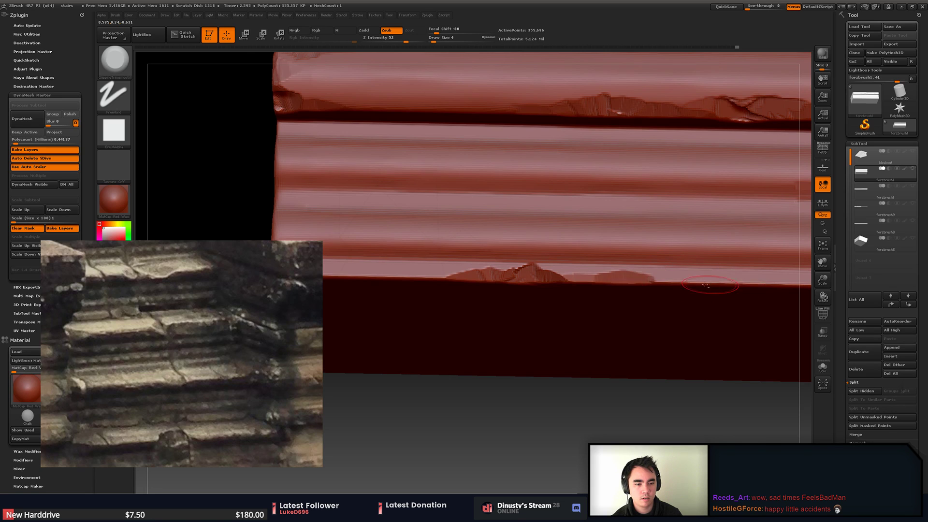
{"action": "mouse_move", "coordinate": [706, 285]}
{"action": "left_mouse_down"}
{"action": "mouse_move", "coordinate": [598, 268]}
{"action": "mouse_move", "coordinate": [639, 255]}
{"action": "mouse_move", "coordinate": [688, 264]}
{"action": "left_mouse_up"}
- Set the brush's draw size to 2 and add finer chips between the larger ones on the lowest moulding's bottom edge
{"action": "right_click_drag", "start_coordinate": [736, 257], "coordinate": [584, 242], "text": "alt"}
{"action": "key", "text": "space"}
{"action": "left_click", "coordinate": [602, 238]}
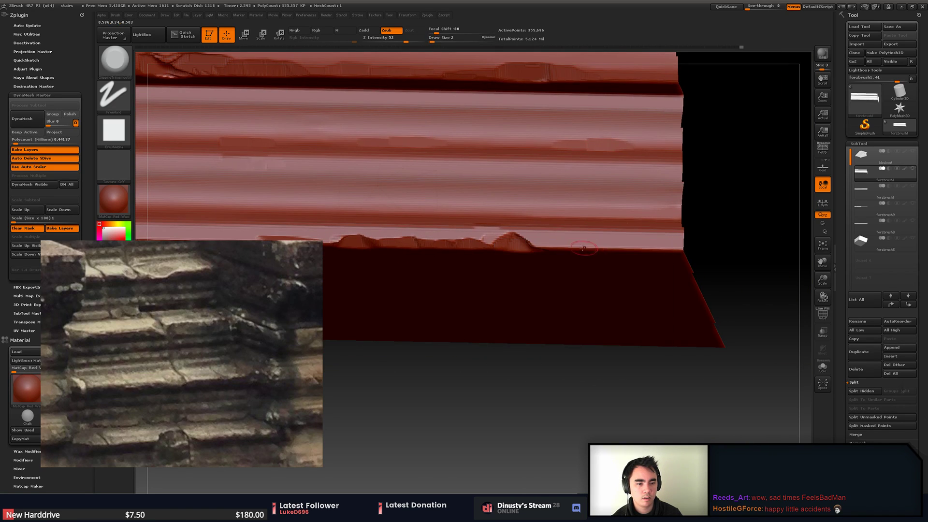
{"action": "left_click_drag", "start_coordinate": [563, 256], "coordinate": [639, 257]}
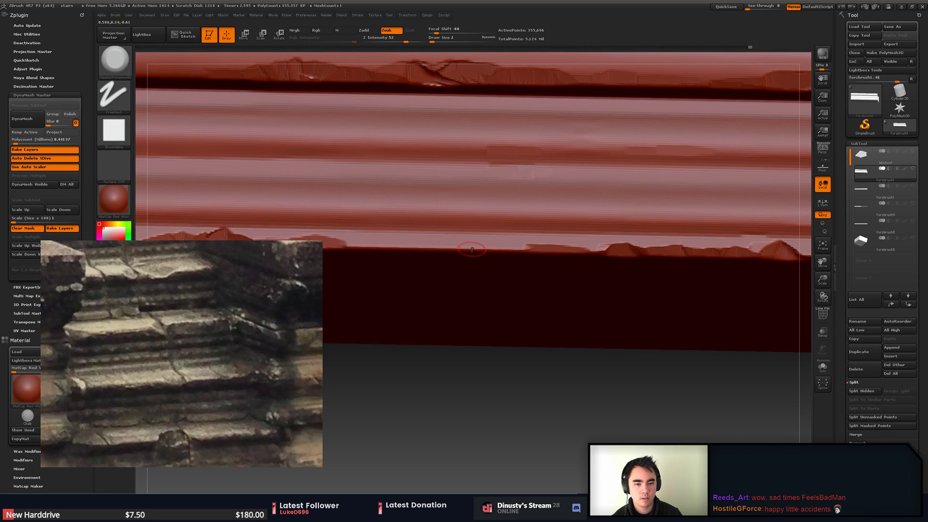
{"action": "left_click_drag", "start_coordinate": [472, 249], "coordinate": [585, 257]}
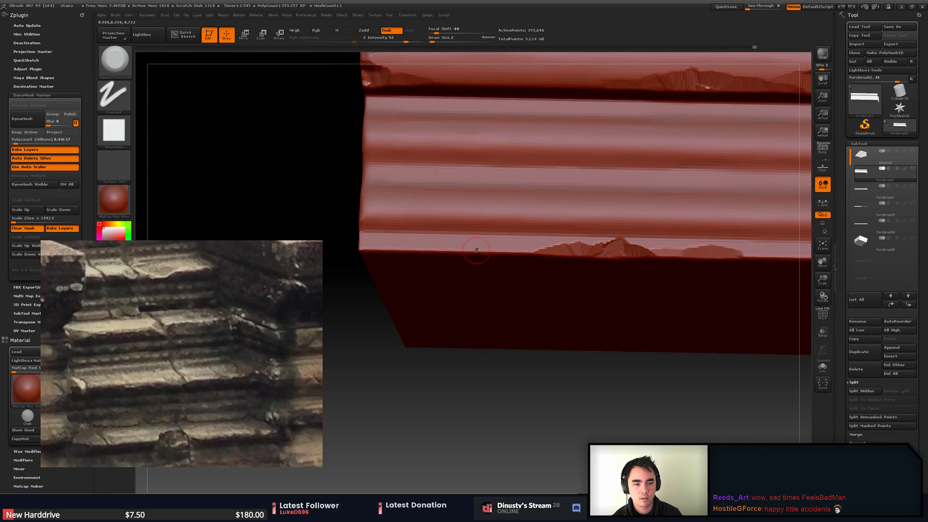
- Set the brush's draw size to 3 and unhide the rest of the block
{"action": "right_click_drag", "start_coordinate": [633, 307], "coordinate": [562, 246], "text": "alt"}
{"action": "mouse_move", "coordinate": [677, 342]}
{"action": "right_mouse_down", "text": "alt"}
{"action": "mouse_move", "coordinate": [623, 317]}
{"action": "mouse_move", "coordinate": [548, 327]}
{"action": "mouse_move", "coordinate": [628, 320]}
{"action": "mouse_move", "coordinate": [629, 378]}
{"action": "right_mouse_up", "text": "alt"}
{"action": "key", "text": "space"}
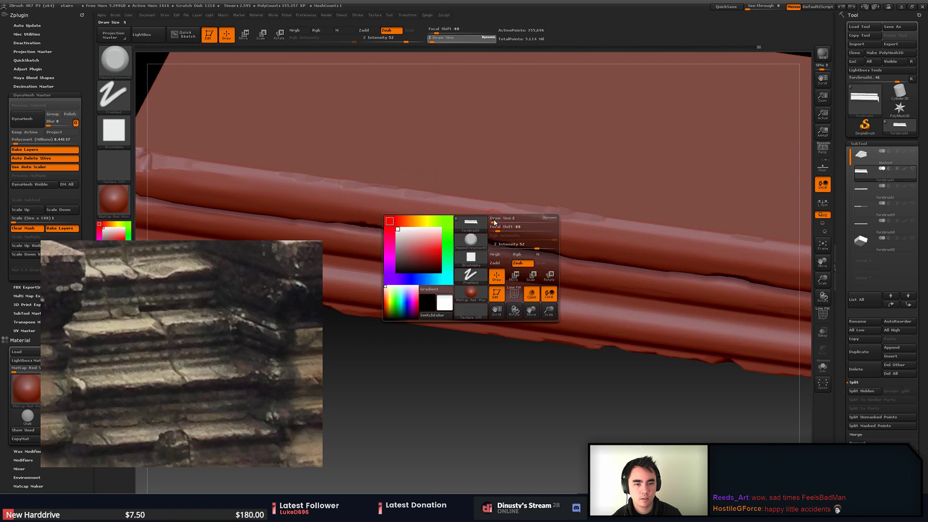
{"action": "left_click_drag", "start_coordinate": [492, 219], "coordinate": [495, 219]}
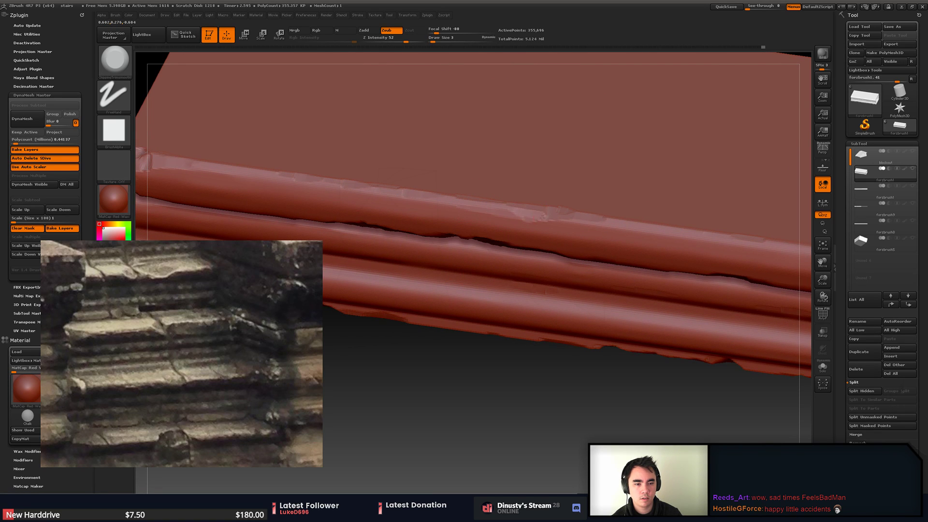
{"action": "mouse_move", "coordinate": [562, 231]}
{"action": "right_mouse_down", "text": "alt"}
{"action": "mouse_move", "coordinate": [670, 327]}
{"action": "mouse_move", "coordinate": [616, 319]}
{"action": "mouse_move", "coordinate": [618, 301]}
{"action": "mouse_move", "coordinate": [522, 262]}
{"action": "mouse_move", "coordinate": [531, 213]}
{"action": "mouse_move", "coordinate": [613, 222]}
{"action": "mouse_move", "coordinate": [556, 205]}
{"action": "right_mouse_up", "text": "alt"}
{"action": "left_click", "coordinate": [669, 327], "text": "ctrl+shift"}
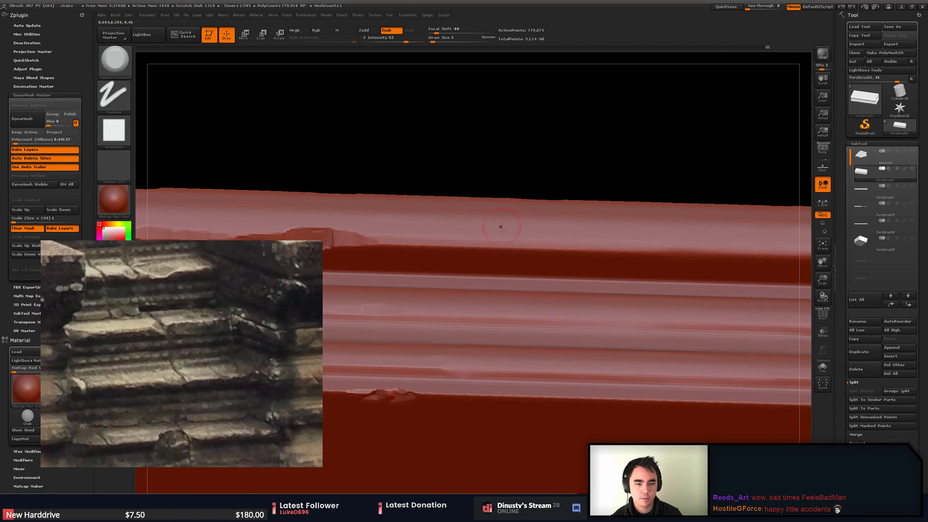
- Try a thin chipping stroke along the upper moulding's lower edge on the untouched stretch, and undo it
{"action": "left_click_drag", "start_coordinate": [514, 246], "coordinate": [636, 250]}
{"action": "right_click_drag", "start_coordinate": [652, 255], "coordinate": [592, 252], "text": "alt"}
{"action": "key", "text": "ctrl+z"}
- Set the brush's draw size to 6 and try broad facets along the untouched stretch of the upper moulding's lower edge
{"action": "key", "text": "space"}
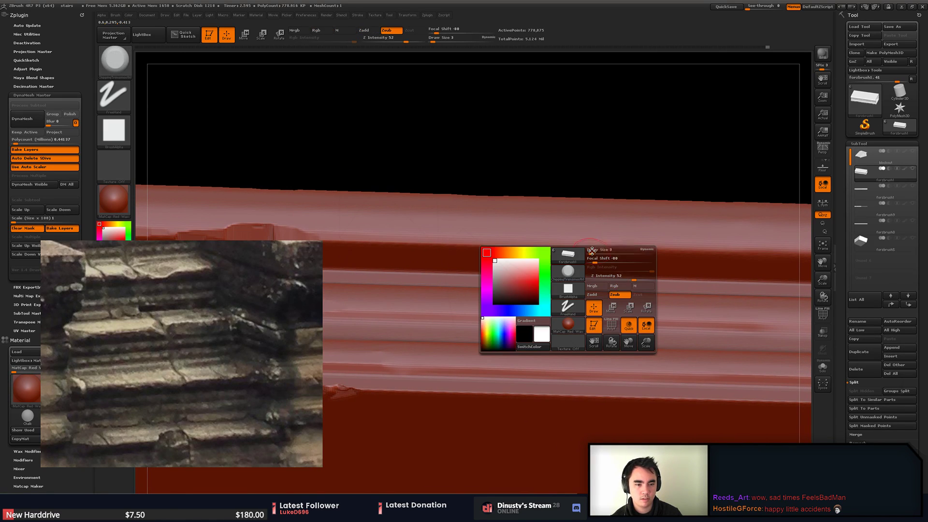
{"action": "left_click_drag", "start_coordinate": [592, 251], "coordinate": [638, 257]}
{"action": "key", "text": "ctrl+z"}
{"action": "key", "text": "ctrl+z"}
{"action": "left_click_drag", "start_coordinate": [552, 248], "coordinate": [745, 244]}
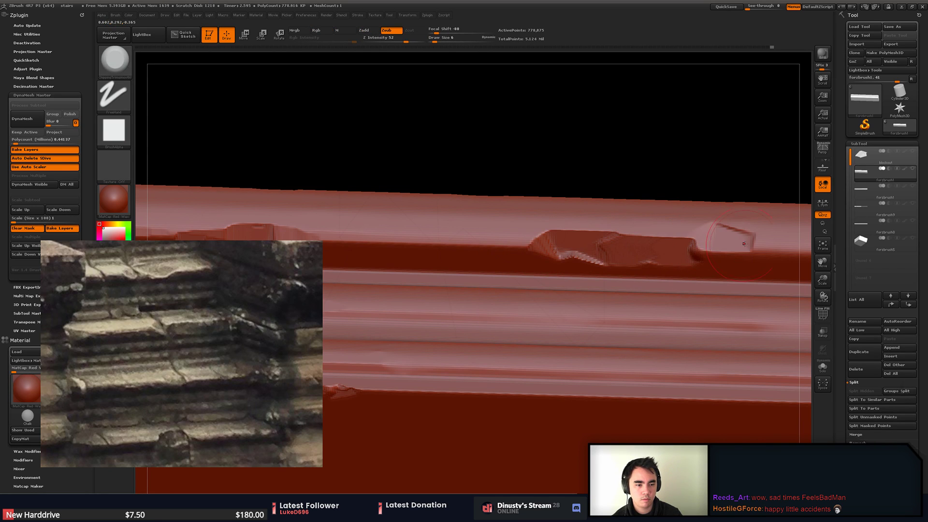
{"action": "key", "text": "ctrl+z"}
{"action": "key", "text": "ctrl+z"}
{"action": "left_click_drag", "start_coordinate": [523, 236], "coordinate": [629, 246]}
- Undo the last broad chip and set the brush's draw size to 4
{"action": "key", "text": "ctrl+z"}
{"action": "key", "text": "space"}
{"action": "key", "text": "ctrl+z"}
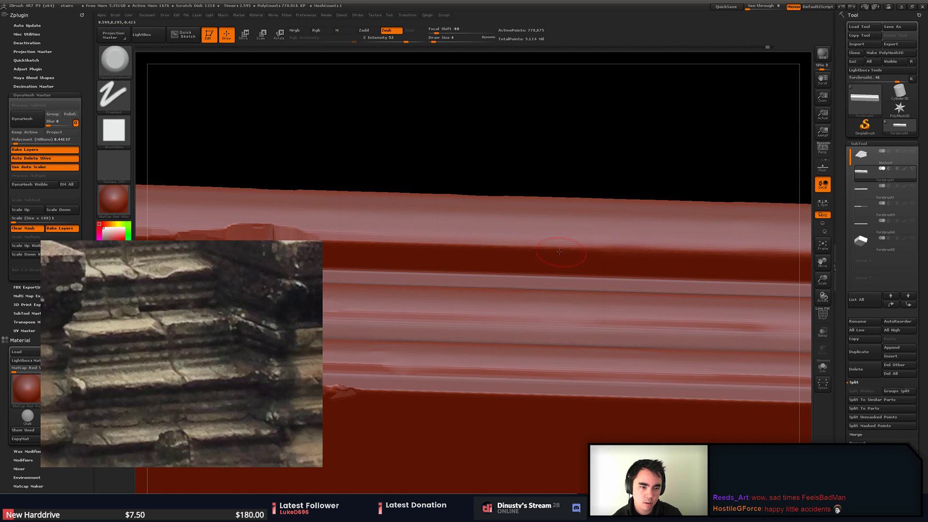
- Try carving a long wavy chip along the upper moulding's lower edge, and undo it back to the clean, fully shown block
{"action": "mouse_move", "coordinate": [522, 239]}
{"action": "left_mouse_down"}
{"action": "mouse_move", "coordinate": [548, 259]}
{"action": "mouse_move", "coordinate": [669, 241]}
{"action": "mouse_move", "coordinate": [804, 268]}
{"action": "left_mouse_up"}
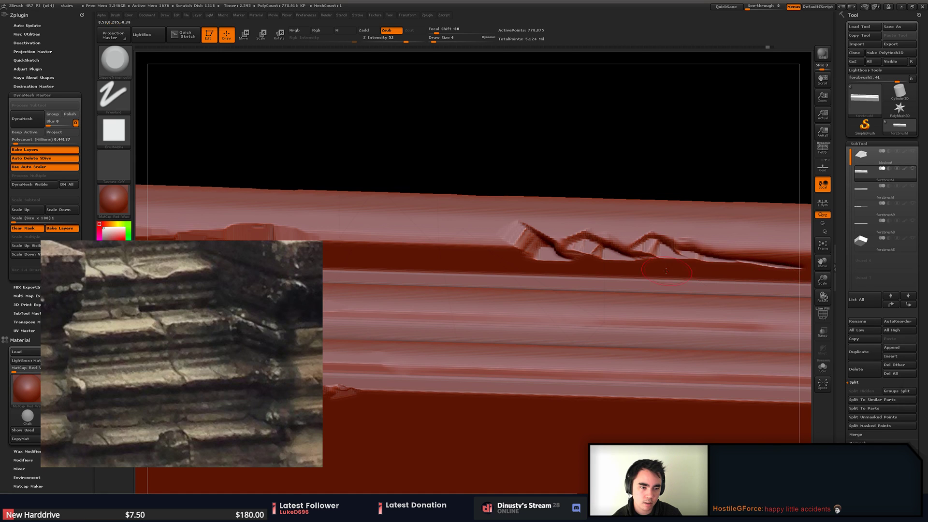
{"action": "right_click_drag", "start_coordinate": [666, 271], "coordinate": [639, 261]}
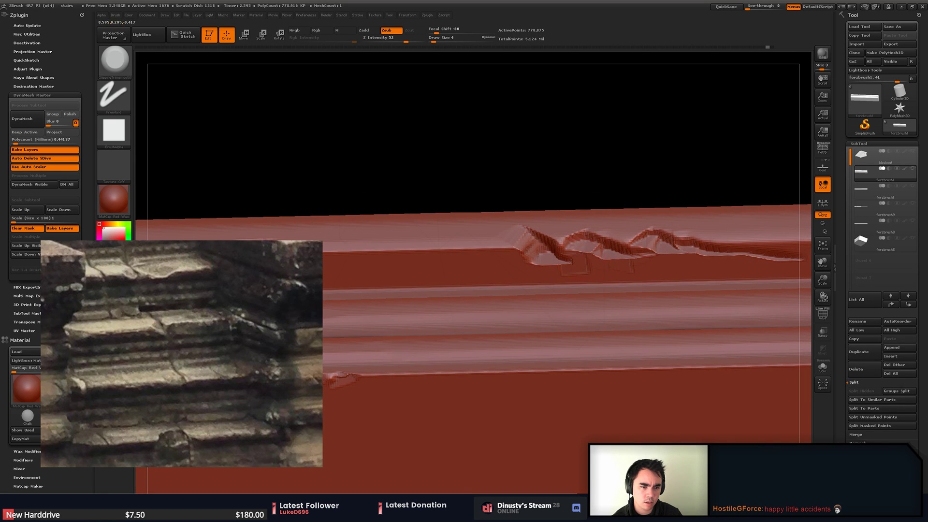
{"action": "key", "text": "ctrl+z"}
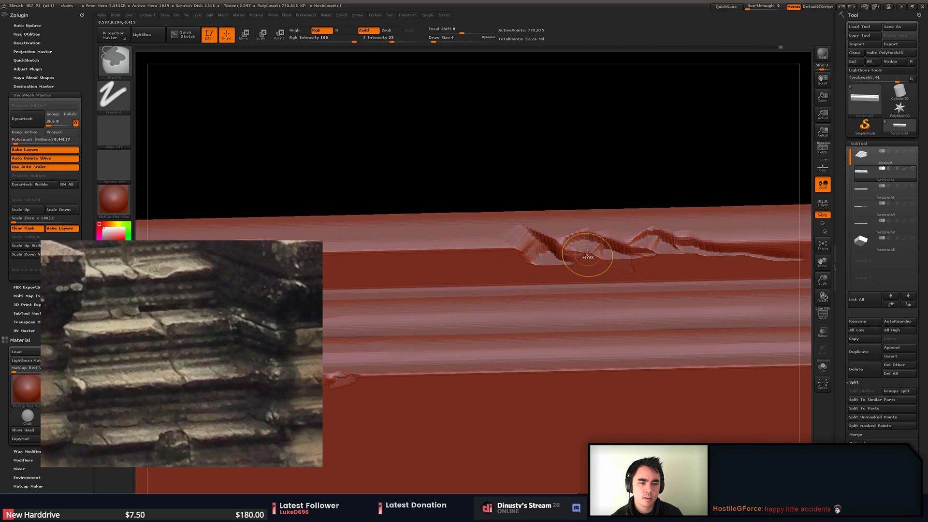
{"action": "right_click_drag", "start_coordinate": [592, 257], "coordinate": [599, 261]}
{"action": "left_click_drag", "start_coordinate": [611, 260], "coordinate": [639, 255]}
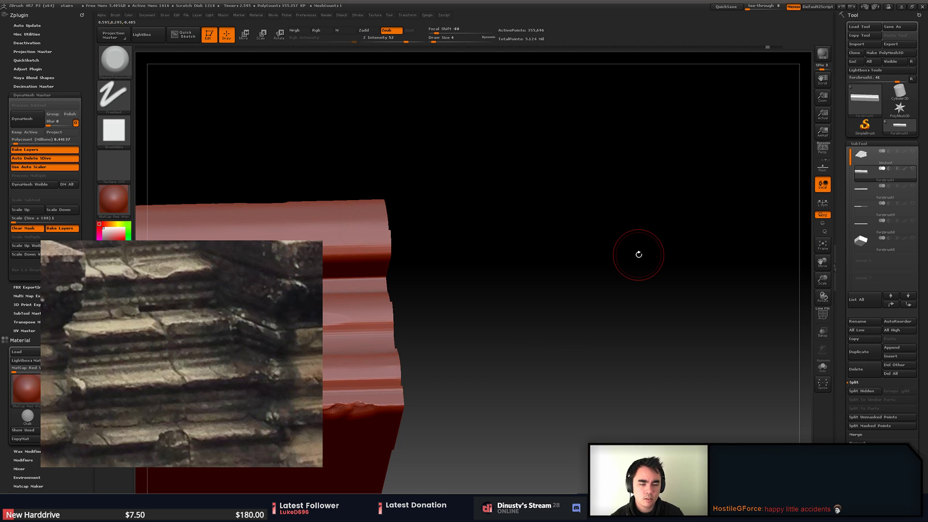
{"action": "left_click", "coordinate": [773, 48]}
{"action": "left_click", "coordinate": [769, 48]}
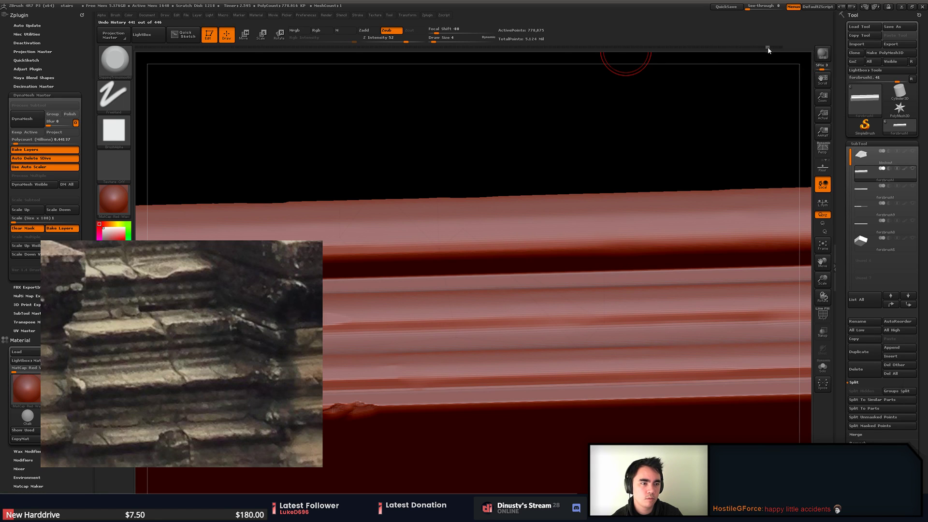
- Chip a continuous run of shallow, irregular facets into the clean stretch of the upper moulding's lower edge
{"action": "left_click_drag", "start_coordinate": [537, 253], "coordinate": [615, 252]}
{"action": "key", "text": "ctrl+z"}
{"action": "right_click_drag", "start_coordinate": [680, 257], "coordinate": [638, 257], "text": "alt"}
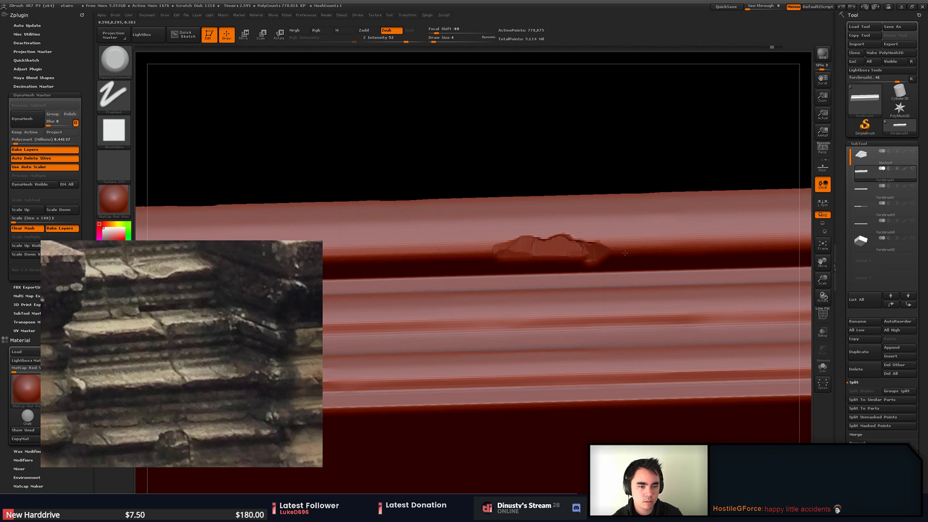
{"action": "right_click_drag", "start_coordinate": [719, 257], "coordinate": [614, 245], "text": "alt"}
{"action": "left_click_drag", "start_coordinate": [468, 239], "coordinate": [433, 239]}
{"action": "left_click_drag", "start_coordinate": [417, 239], "coordinate": [387, 241]}
{"action": "right_click_drag", "start_coordinate": [390, 244], "coordinate": [531, 256], "text": "alt"}
{"action": "left_click_drag", "start_coordinate": [510, 254], "coordinate": [473, 254]}
{"action": "right_click_drag", "start_coordinate": [455, 256], "coordinate": [518, 266]}
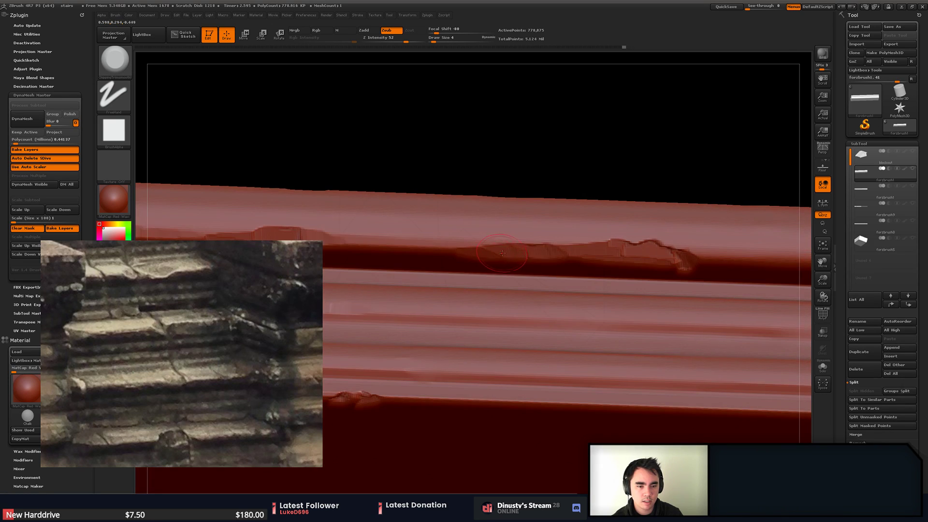
- Lengthen the new run of facets towards the older chips and smooth its end into the moulding
{"action": "mouse_move", "coordinate": [496, 245]}
{"action": "left_mouse_down"}
{"action": "mouse_move", "coordinate": [396, 247]}
{"action": "mouse_move", "coordinate": [374, 233]}
{"action": "left_mouse_up"}
{"action": "right_click_drag", "start_coordinate": [428, 251], "coordinate": [449, 263]}
{"action": "left_click_drag", "start_coordinate": [385, 241], "coordinate": [416, 254], "text": "shift"}
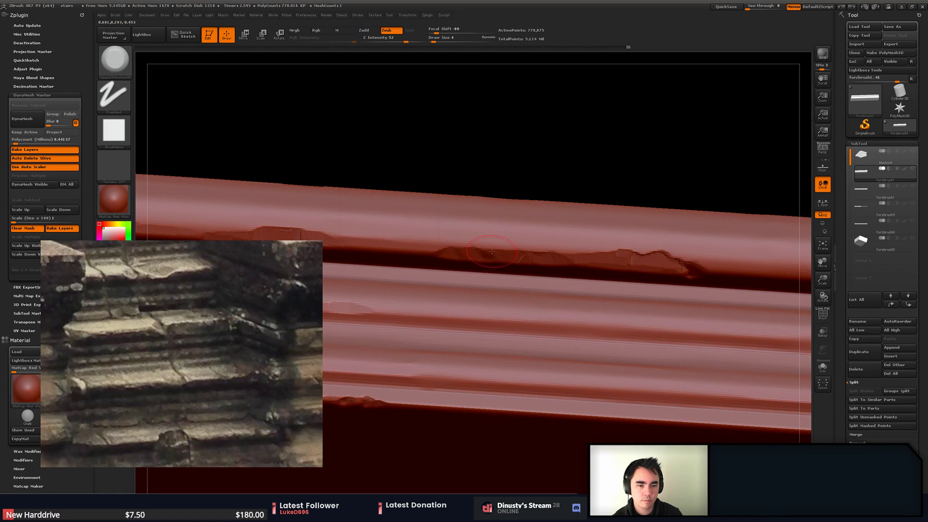
- Try cutting a deeper notch at the smoothed end of the new chips, and undo each attempt
{"action": "left_click_drag", "start_coordinate": [492, 252], "coordinate": [397, 247]}
{"action": "key", "text": "ctrl+z"}
{"action": "left_click_drag", "start_coordinate": [473, 253], "coordinate": [451, 241]}
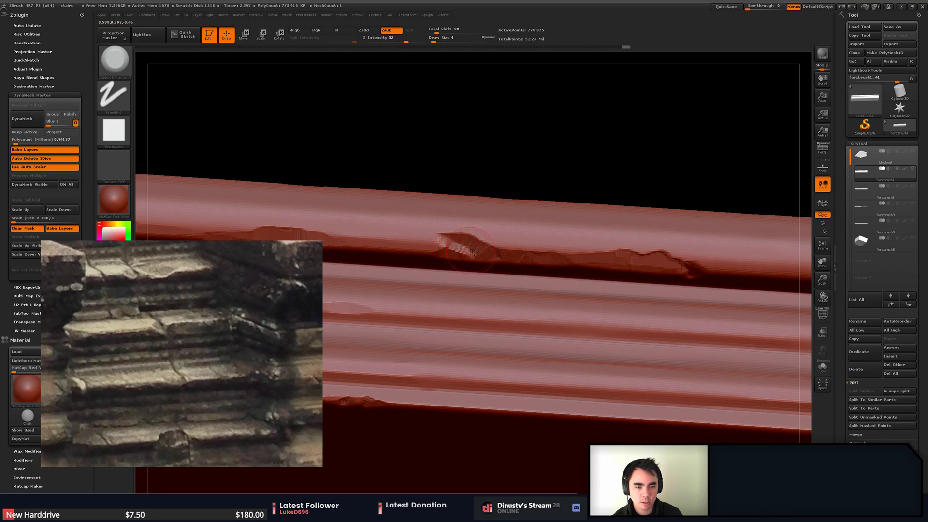
{"action": "right_click_drag", "start_coordinate": [517, 255], "coordinate": [473, 249], "text": "alt"}
{"action": "key", "text": "ctrl+z"}
{"action": "mouse_move", "coordinate": [477, 249]}
{"action": "left_mouse_down"}
{"action": "mouse_move", "coordinate": [427, 246]}
{"action": "mouse_move", "coordinate": [411, 228]}
{"action": "left_mouse_up"}
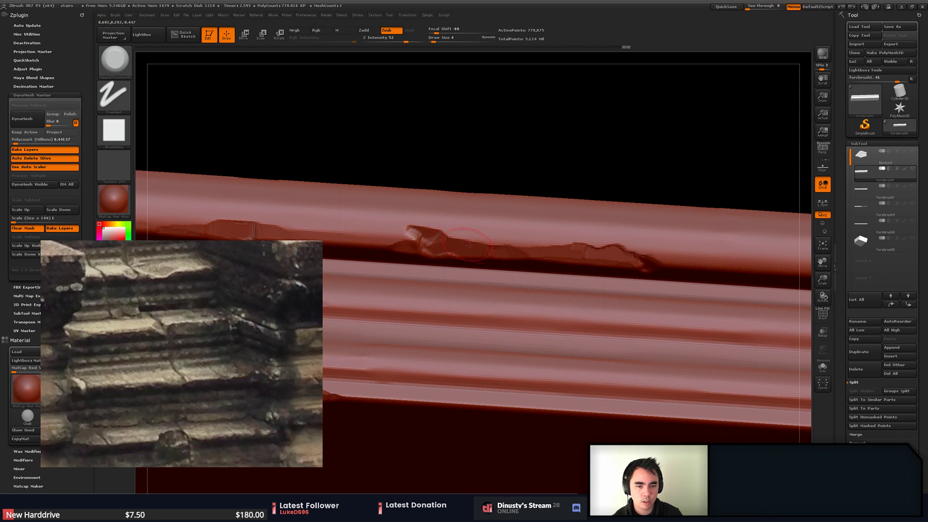
{"action": "key", "text": "ctrl+z"}
- Continue the chips past the opposite end of the new run, smoothing them so they taper into the upper moulding's edge
{"action": "right_click_drag", "start_coordinate": [708, 265], "coordinate": [531, 246], "text": "alt"}
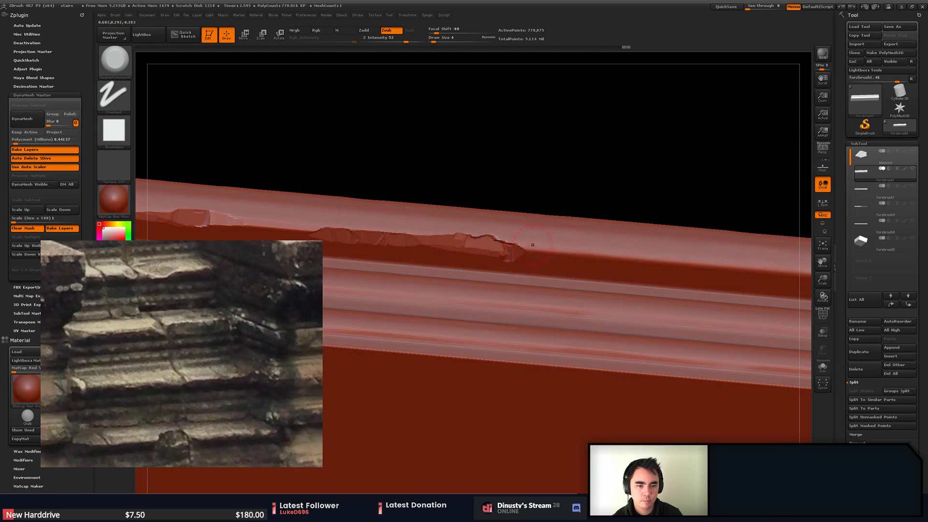
{"action": "right_click_drag", "start_coordinate": [636, 266], "coordinate": [561, 255], "text": "alt"}
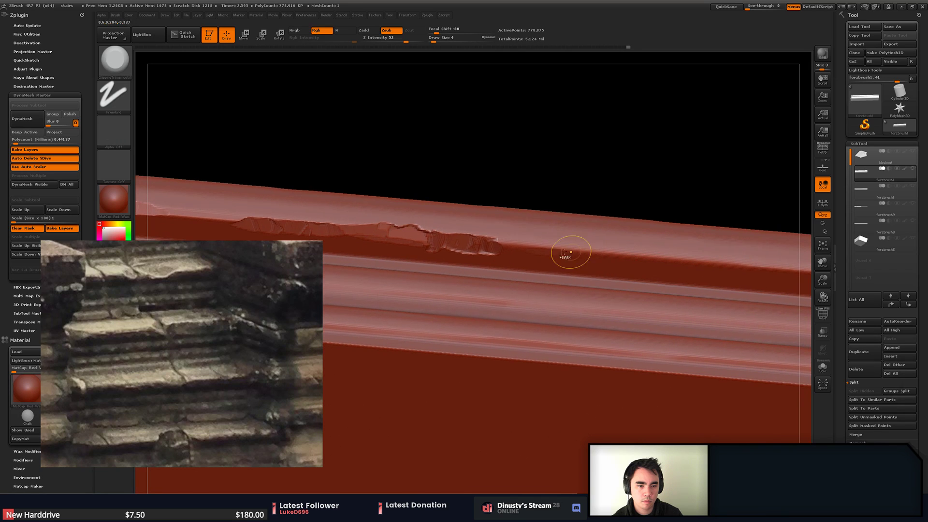
{"action": "left_click_drag", "start_coordinate": [506, 247], "coordinate": [482, 243], "text": "shift"}
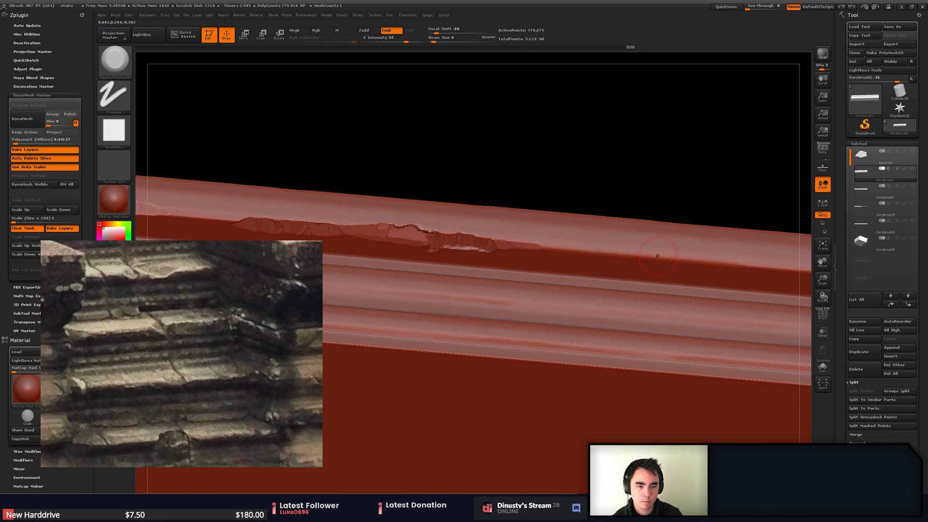
{"action": "left_click_drag", "start_coordinate": [657, 255], "coordinate": [530, 244]}
- Isolate a section of the lower mouldings and carve uneven chips along its bottom edge
{"action": "right_click_drag", "start_coordinate": [682, 257], "coordinate": [450, 266], "text": "alt"}
{"action": "mouse_move", "coordinate": [440, 268]}
{"action": "left_mouse_down", "text": "ctrl+shift"}
{"action": "mouse_move", "coordinate": [467, 287]}
{"action": "mouse_move", "coordinate": [764, 333]}
{"action": "left_mouse_up", "text": "ctrl+shift"}
{"action": "right_click_drag", "start_coordinate": [764, 334], "coordinate": [774, 343], "text": "alt"}
{"action": "right_click_drag", "start_coordinate": [629, 309], "coordinate": [623, 358], "text": "ctrl"}
{"action": "right_click_drag", "start_coordinate": [624, 358], "coordinate": [518, 332]}
{"action": "left_click_drag", "start_coordinate": [631, 345], "coordinate": [497, 329]}
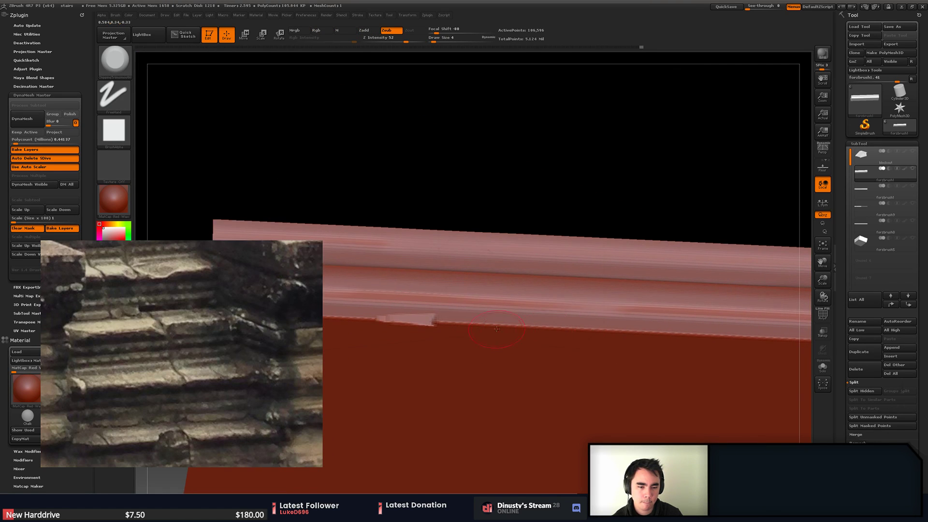
{"action": "left_click_drag", "start_coordinate": [667, 342], "coordinate": [579, 327]}
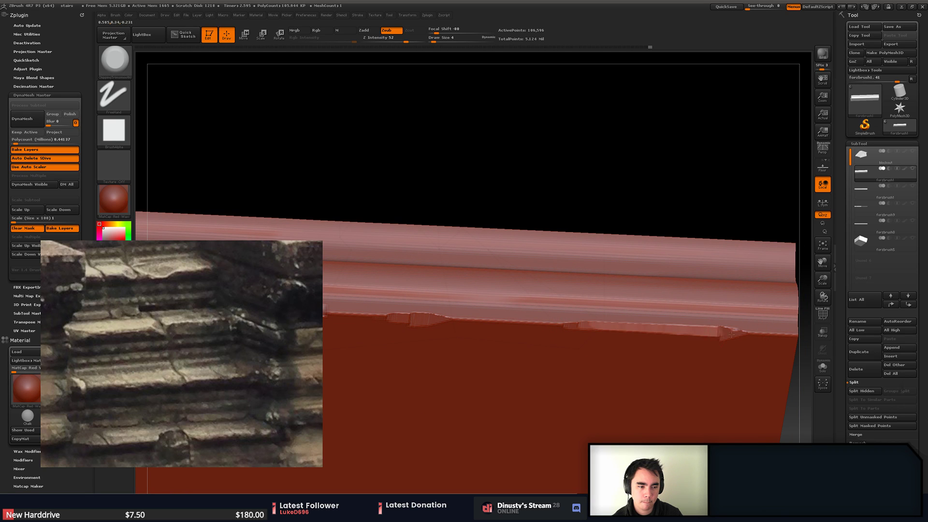
{"action": "left_click_drag", "start_coordinate": [732, 334], "coordinate": [498, 317]}
- Unhide the whole block and set the brush's draw size to 2 for the lowest moulding's bottom edge
{"action": "mouse_move", "coordinate": [575, 326]}
{"action": "right_mouse_down", "text": "alt"}
{"action": "mouse_move", "coordinate": [552, 322]}
{"action": "mouse_move", "coordinate": [556, 285]}
{"action": "right_mouse_up", "text": "alt"}
{"action": "mouse_move", "coordinate": [556, 285]}
{"action": "right_mouse_down", "text": "shift"}
{"action": "mouse_move", "coordinate": [622, 337]}
{"action": "mouse_move", "coordinate": [549, 320]}
{"action": "right_mouse_up", "text": "shift"}
{"action": "left_click", "coordinate": [680, 342], "text": "ctrl+shift"}
{"action": "mouse_move", "coordinate": [596, 302]}
{"action": "right_mouse_down", "text": "ctrl"}
{"action": "mouse_move", "coordinate": [473, 282]}
{"action": "mouse_move", "coordinate": [589, 260]}
{"action": "mouse_move", "coordinate": [561, 234]}
{"action": "mouse_move", "coordinate": [536, 362]}
{"action": "mouse_move", "coordinate": [478, 340]}
{"action": "right_mouse_up", "text": "ctrl"}
{"action": "key", "text": "space"}
{"action": "left_click", "coordinate": [501, 292]}
{"action": "key", "text": "Return"}
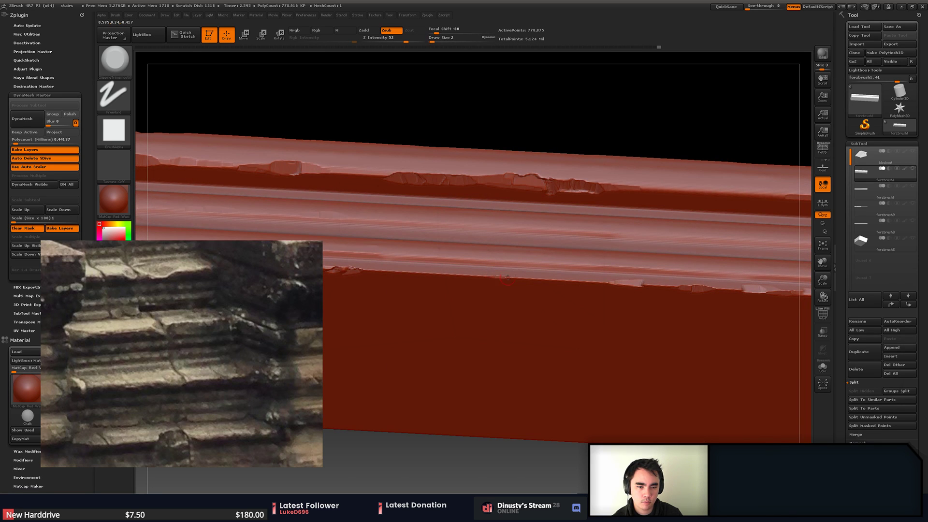
- Set the brush's draw size to 6 and carve shallow chips along the top front edge of the block's upper moulding
{"action": "right_click_drag", "start_coordinate": [484, 275], "coordinate": [435, 237], "text": "alt"}
{"action": "right_click_drag", "start_coordinate": [435, 237], "coordinate": [483, 286], "text": "shift"}
{"action": "mouse_move", "coordinate": [621, 298]}
{"action": "right_mouse_down", "text": "alt"}
{"action": "mouse_move", "coordinate": [557, 293]}
{"action": "mouse_move", "coordinate": [589, 282]}
{"action": "mouse_move", "coordinate": [591, 296]}
{"action": "right_mouse_up", "text": "alt"}
{"action": "right_click_drag", "start_coordinate": [590, 296], "coordinate": [599, 338], "text": "ctrl"}
{"action": "right_click_drag", "start_coordinate": [619, 256], "coordinate": [624, 270]}
{"action": "key", "text": "s"}
{"action": "left_click", "coordinate": [627, 262]}
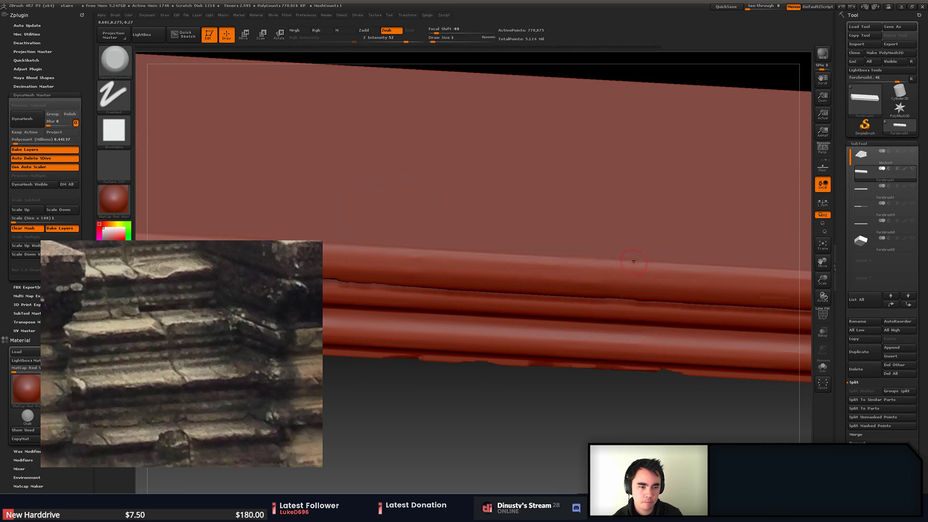
{"action": "key", "text": "s"}
{"action": "left_click", "coordinate": [632, 264]}
{"action": "left_click_drag", "start_coordinate": [632, 264], "coordinate": [635, 265]}
{"action": "right_click_drag", "start_coordinate": [464, 256], "coordinate": [712, 272], "text": "alt"}
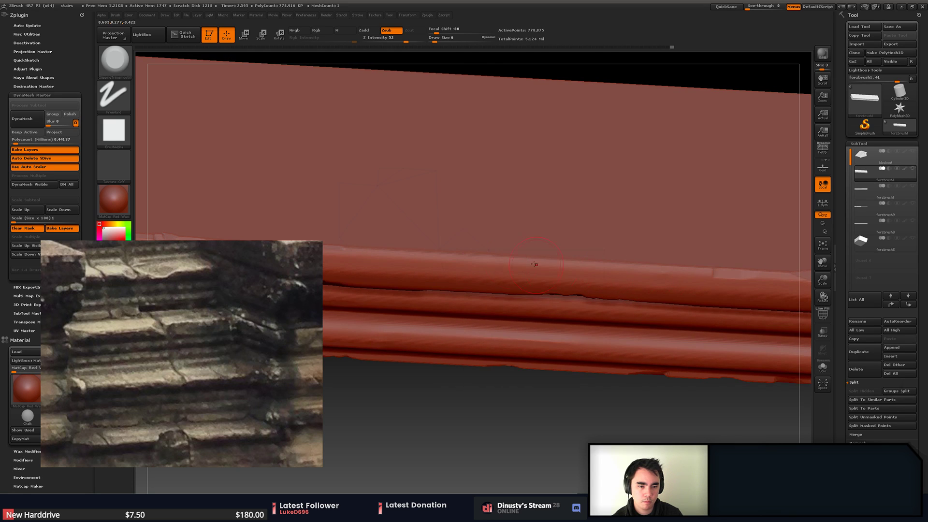
{"action": "left_click_drag", "start_coordinate": [533, 260], "coordinate": [567, 258]}
{"action": "right_click_drag", "start_coordinate": [567, 259], "coordinate": [581, 213], "text": "ctrl"}
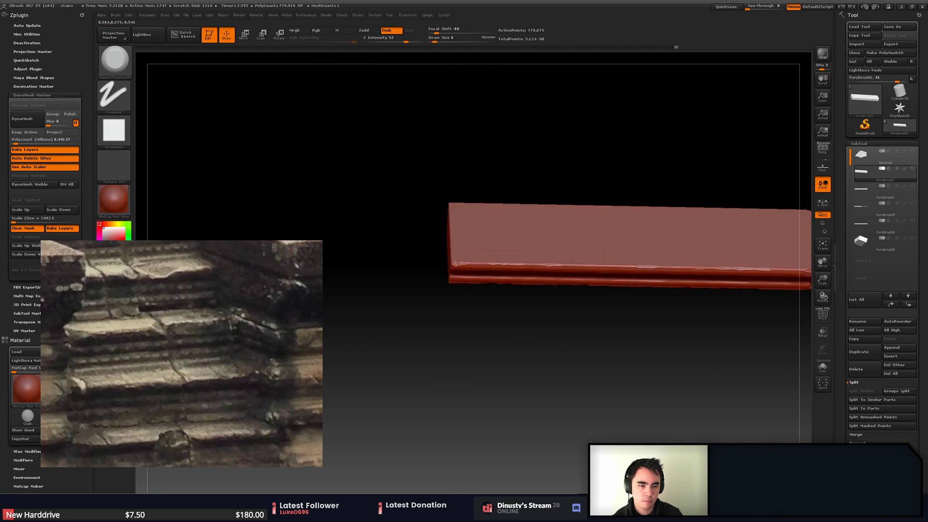
{"action": "mouse_move", "coordinate": [725, 256]}
{"action": "right_mouse_down", "text": "alt"}
{"action": "mouse_move", "coordinate": [513, 249]}
{"action": "mouse_move", "coordinate": [492, 277]}
{"action": "mouse_move", "coordinate": [587, 273]}
{"action": "mouse_move", "coordinate": [509, 281]}
{"action": "right_mouse_up", "text": "alt"}
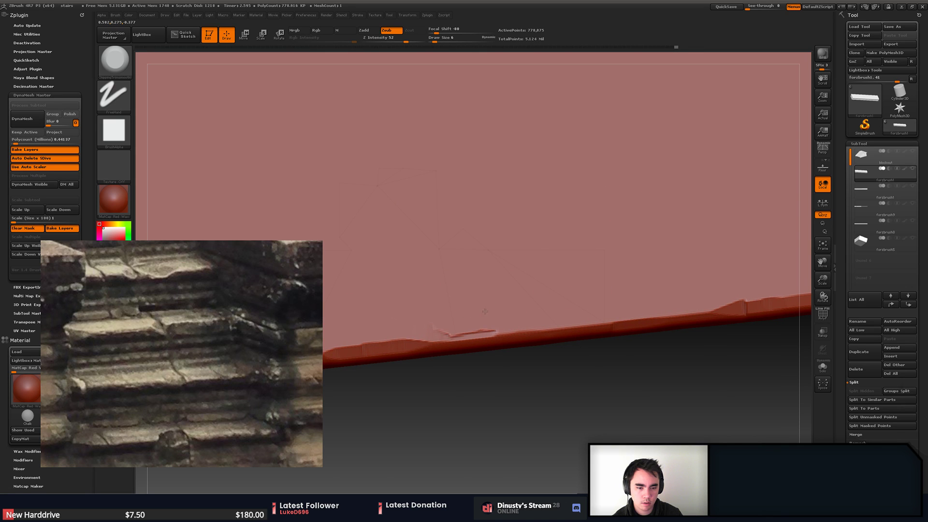
- Try cutting larger notches into the block's top front edge between the existing chips, and undo each attempt
{"action": "mouse_move", "coordinate": [443, 317]}
{"action": "right_mouse_down"}
{"action": "mouse_move", "coordinate": [556, 297]}
{"action": "mouse_move", "coordinate": [561, 244]}
{"action": "mouse_move", "coordinate": [574, 283]}
{"action": "right_mouse_up"}
{"action": "right_click_drag", "start_coordinate": [574, 284], "coordinate": [518, 276], "text": "alt"}
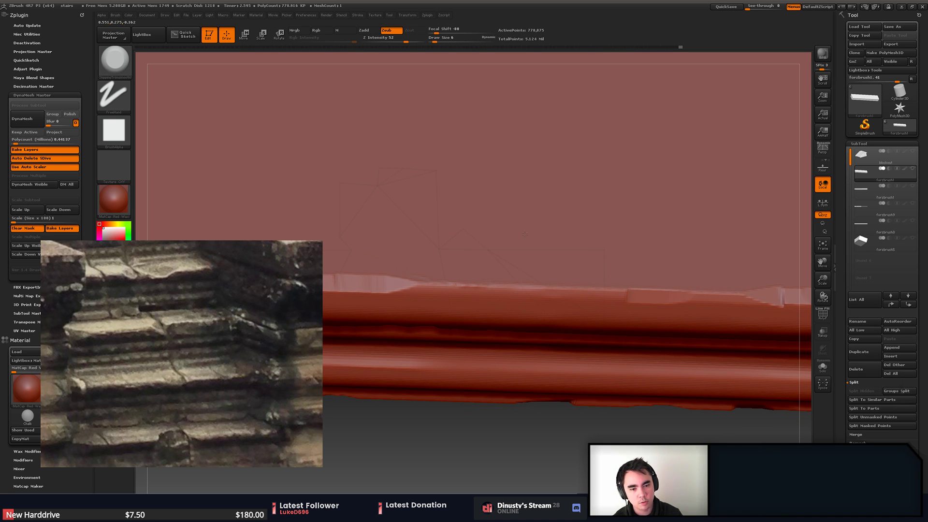
{"action": "left_click_drag", "start_coordinate": [525, 234], "coordinate": [533, 317]}
{"action": "key", "text": "ctrl+z"}
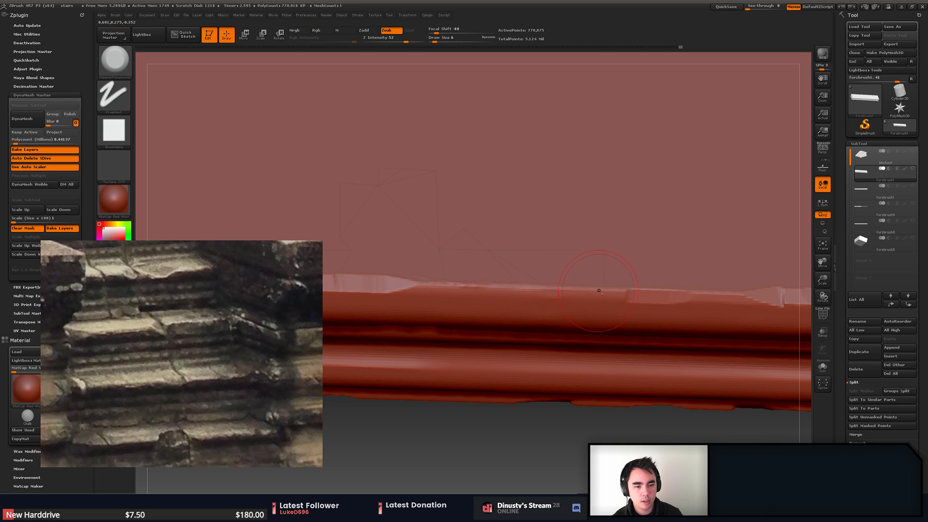
{"action": "left_click_drag", "start_coordinate": [599, 290], "coordinate": [551, 292]}
{"action": "key", "text": "ctrl+z"}
{"action": "left_click_drag", "start_coordinate": [625, 289], "coordinate": [522, 247]}
{"action": "right_click_drag", "start_coordinate": [522, 247], "coordinate": [527, 251]}
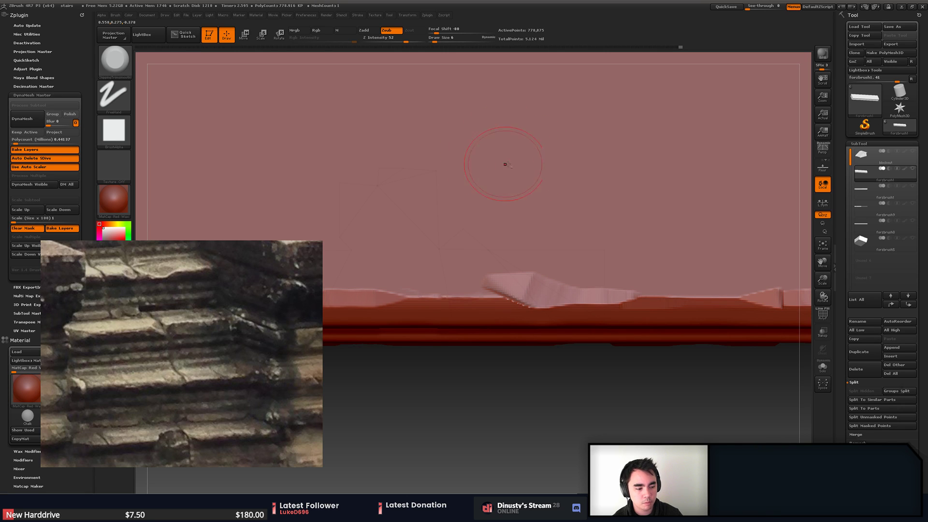
{"action": "mouse_move", "coordinate": [503, 234]}
{"action": "left_mouse_down"}
{"action": "mouse_move", "coordinate": [508, 267]}
{"action": "mouse_move", "coordinate": [525, 277]}
{"action": "mouse_move", "coordinate": [593, 271]}
{"action": "mouse_move", "coordinate": [556, 290]}
{"action": "left_mouse_up"}
{"action": "key", "text": "ctrl+z"}
{"action": "key", "text": "ctrl+z"}
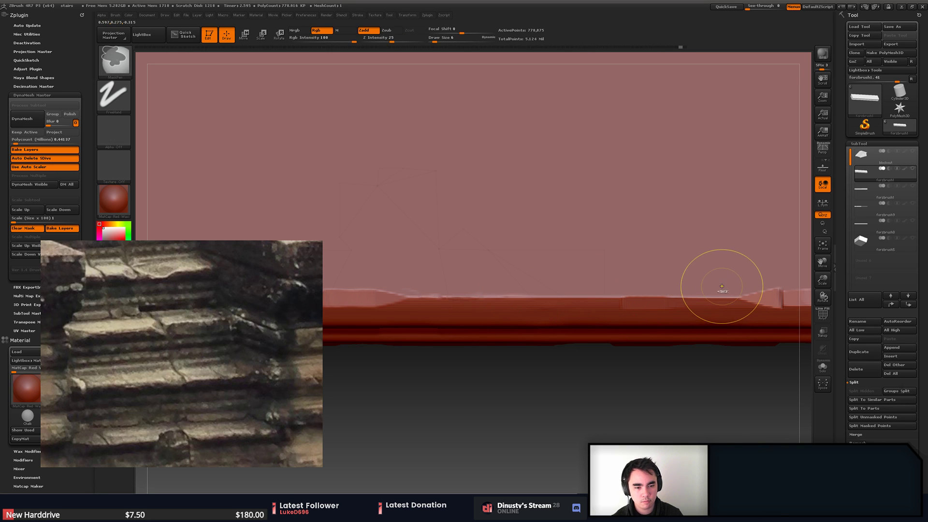
{"action": "left_click_drag", "start_coordinate": [739, 347], "coordinate": [616, 261]}
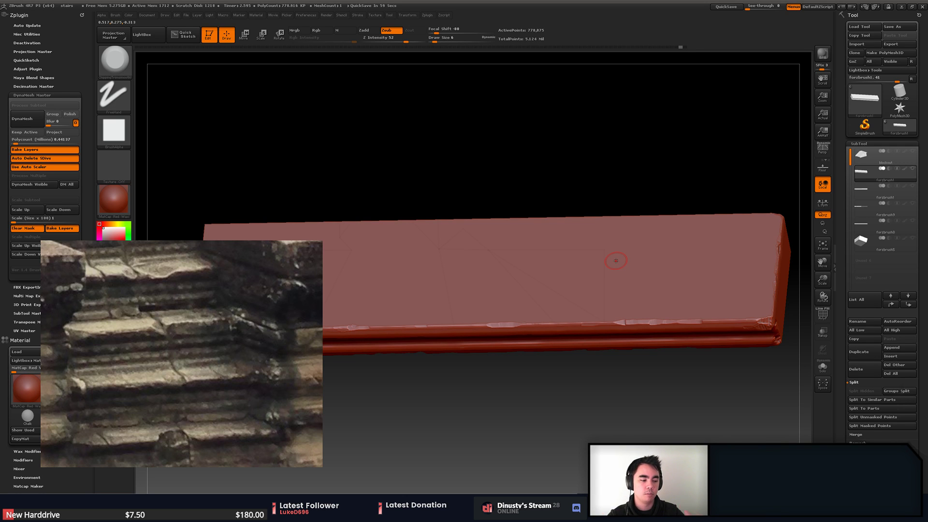
- Carve uneven chips along the top edge of the block's end face, from the chipped front corner to the rear corner
{"action": "right_click_drag", "start_coordinate": [631, 313], "coordinate": [580, 300], "text": "ctrl"}
{"action": "right_click_drag", "start_coordinate": [435, 310], "coordinate": [563, 360], "text": "alt"}
{"action": "right_click_drag", "start_coordinate": [483, 355], "coordinate": [559, 363], "text": "alt"}
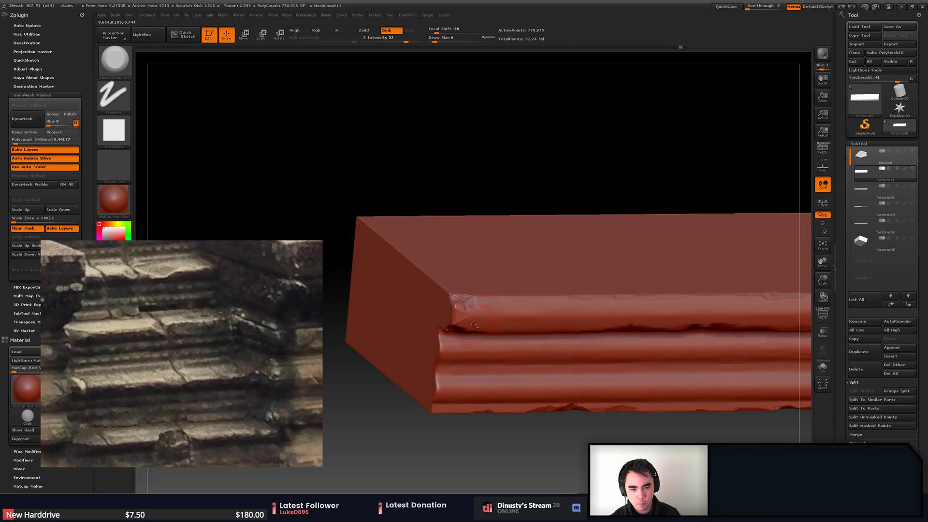
{"action": "right_click_drag", "start_coordinate": [483, 261], "coordinate": [523, 319]}
{"action": "key", "text": "space"}
{"action": "left_click_drag", "start_coordinate": [446, 292], "coordinate": [439, 283]}
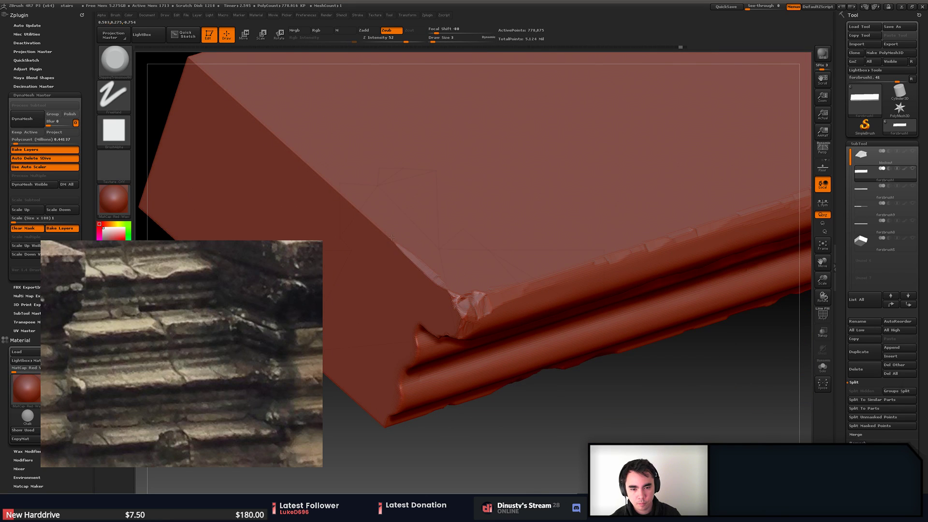
{"action": "right_click_drag", "start_coordinate": [391, 238], "coordinate": [494, 309], "text": "alt"}
{"action": "key", "text": "space"}
{"action": "left_click_drag", "start_coordinate": [392, 241], "coordinate": [394, 240]}
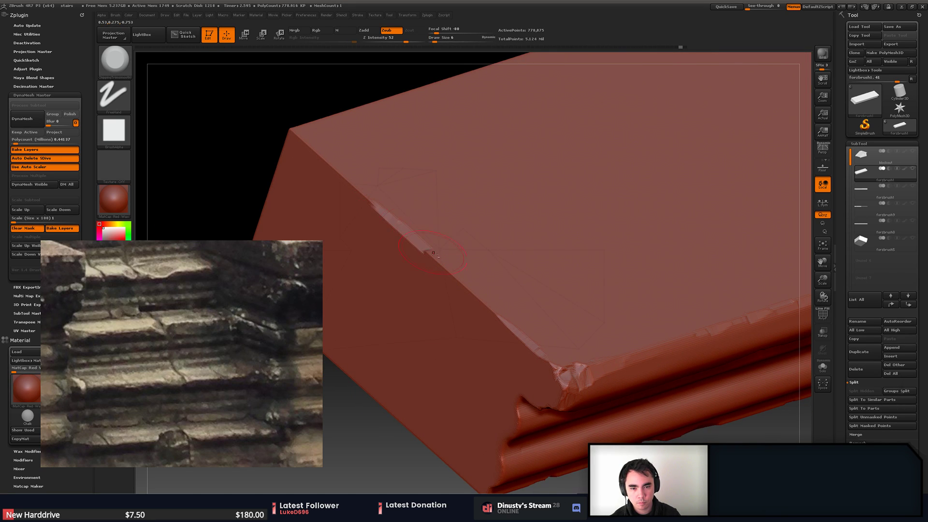
{"action": "right_click_drag", "start_coordinate": [434, 254], "coordinate": [465, 283]}
{"action": "left_click_drag", "start_coordinate": [439, 261], "coordinate": [329, 162]}
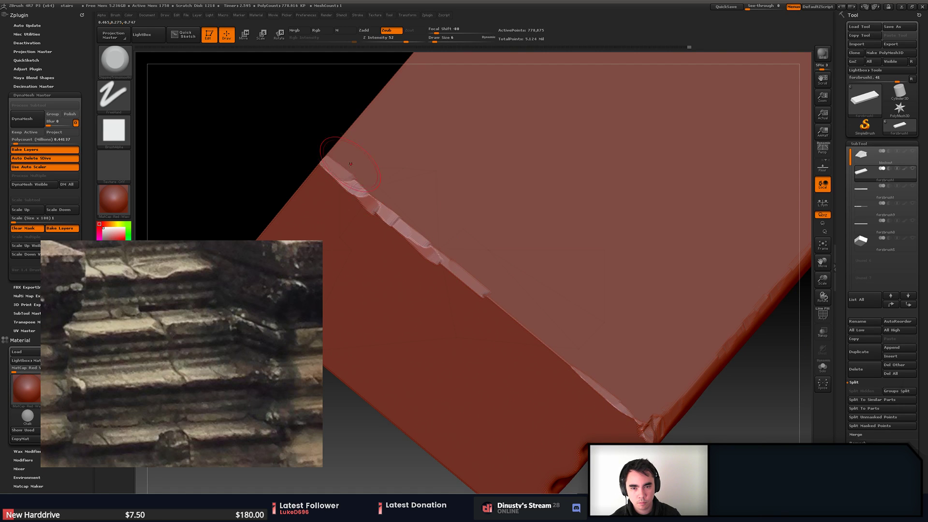
- Break down the block's rear top corner into a worn chip, smoothing it and chipping the adjoining edges
{"action": "right_click_drag", "start_coordinate": [350, 164], "coordinate": [382, 162]}
{"action": "mouse_move", "coordinate": [348, 186]}
{"action": "left_mouse_down"}
{"action": "mouse_move", "coordinate": [336, 179]}
{"action": "mouse_move", "coordinate": [334, 131]}
{"action": "mouse_move", "coordinate": [334, 168]}
{"action": "mouse_move", "coordinate": [313, 176]}
{"action": "mouse_move", "coordinate": [358, 196]}
{"action": "left_mouse_up"}
{"action": "mouse_move", "coordinate": [417, 266]}
{"action": "right_mouse_down", "text": "ctrl"}
{"action": "mouse_move", "coordinate": [421, 236]}
{"action": "mouse_move", "coordinate": [417, 257]}
{"action": "right_mouse_up", "text": "ctrl"}
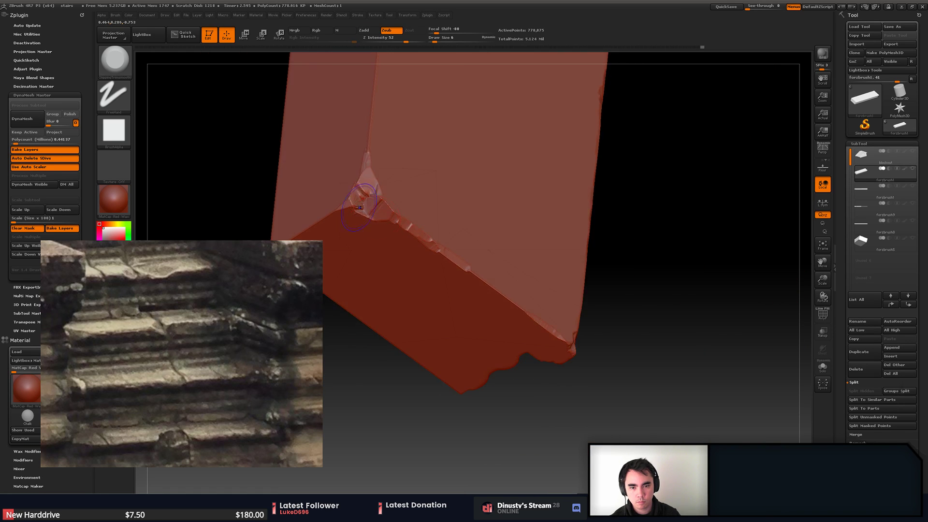
{"action": "left_click_drag", "start_coordinate": [371, 189], "coordinate": [357, 206], "text": "shift"}
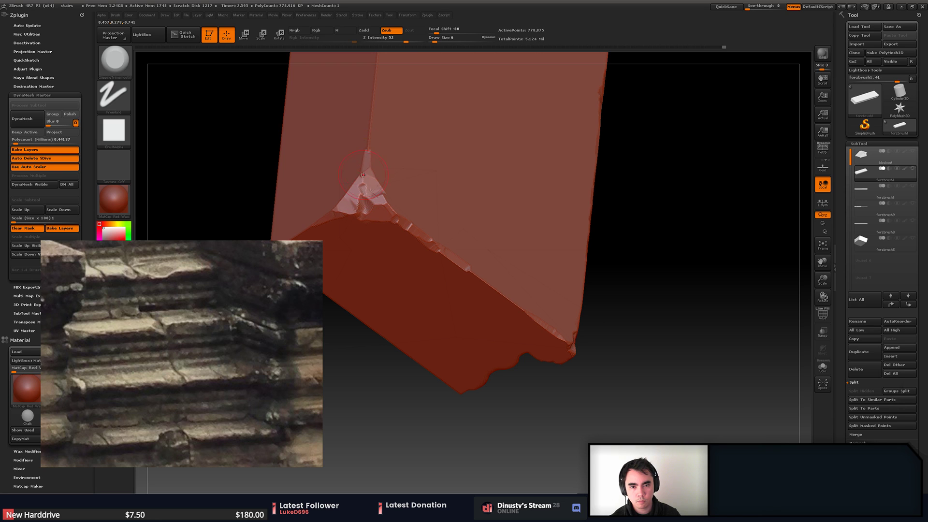
{"action": "right_click_drag", "start_coordinate": [546, 211], "coordinate": [622, 292], "text": "ctrl"}
{"action": "left_click_drag", "start_coordinate": [638, 288], "coordinate": [620, 325]}
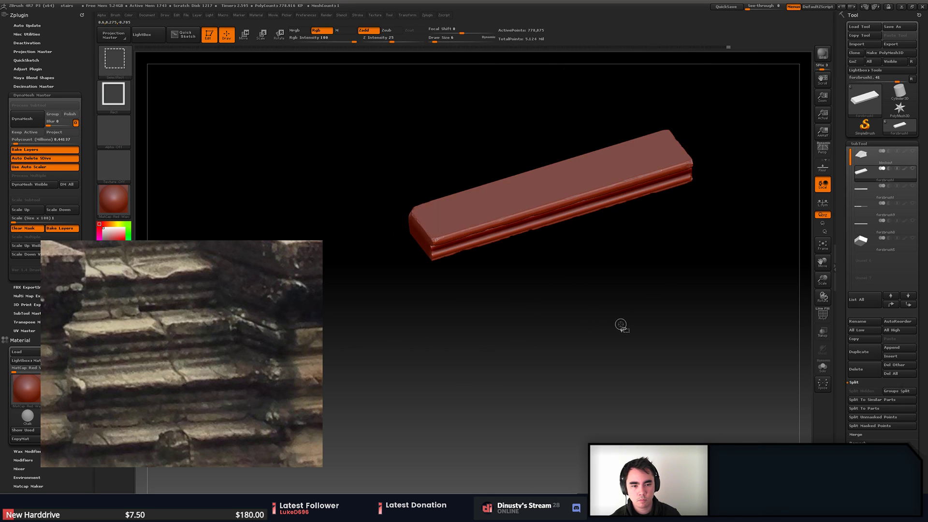
- Show the other stair rows with the stair base hidden, and make the adjoining block in the lowest row active
{"action": "left_click", "coordinate": [915, 171]}
{"action": "right_click_drag", "start_coordinate": [658, 268], "coordinate": [554, 339], "text": "alt"}
{"action": "left_click", "coordinate": [913, 153]}
{"action": "right_click_drag", "start_coordinate": [745, 242], "coordinate": [547, 259], "text": "alt"}
{"action": "left_click", "coordinate": [595, 256], "text": "alt"}
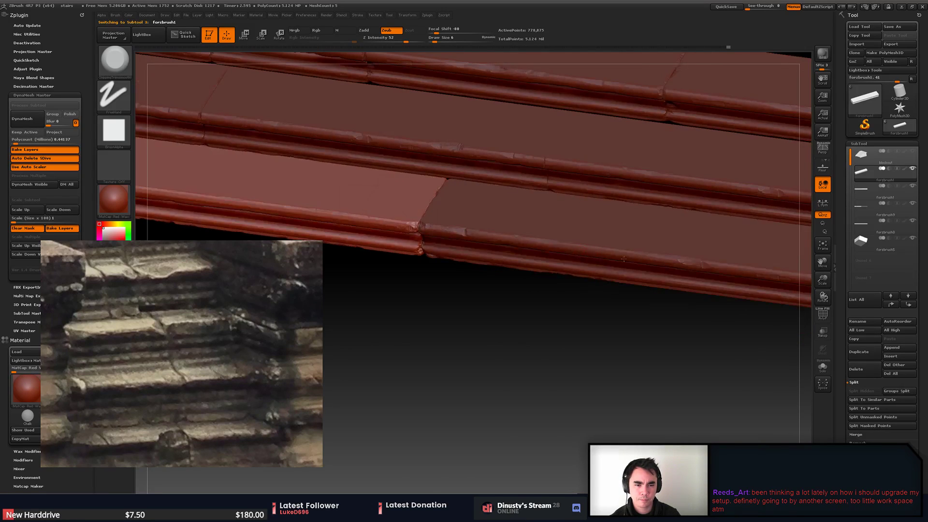
{"action": "right_click_drag", "start_coordinate": [677, 270], "coordinate": [639, 273], "text": "alt"}
{"action": "left_click_drag", "start_coordinate": [639, 274], "coordinate": [616, 263]}
{"action": "right_click_drag", "start_coordinate": [616, 263], "coordinate": [500, 318]}
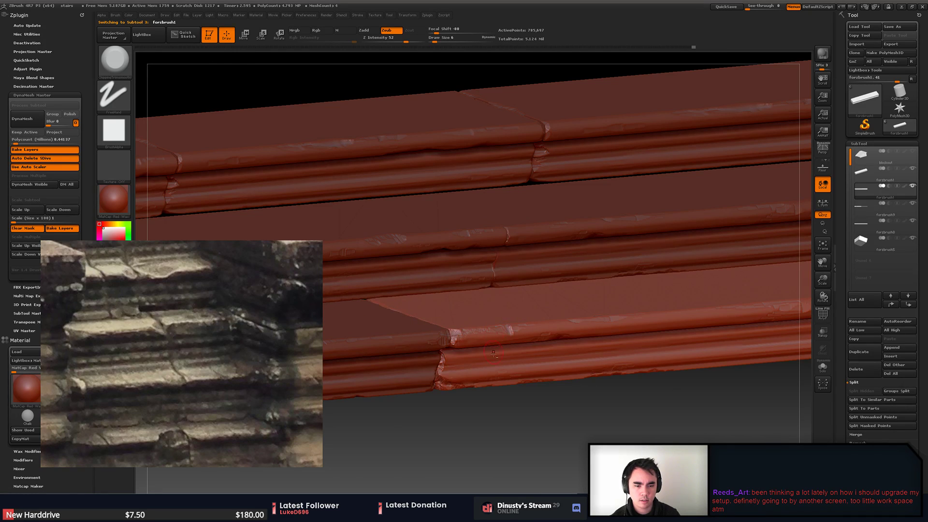
- Make the middle row of stone steps the active subtool
{"action": "left_click_drag", "start_coordinate": [493, 353], "coordinate": [565, 323]}
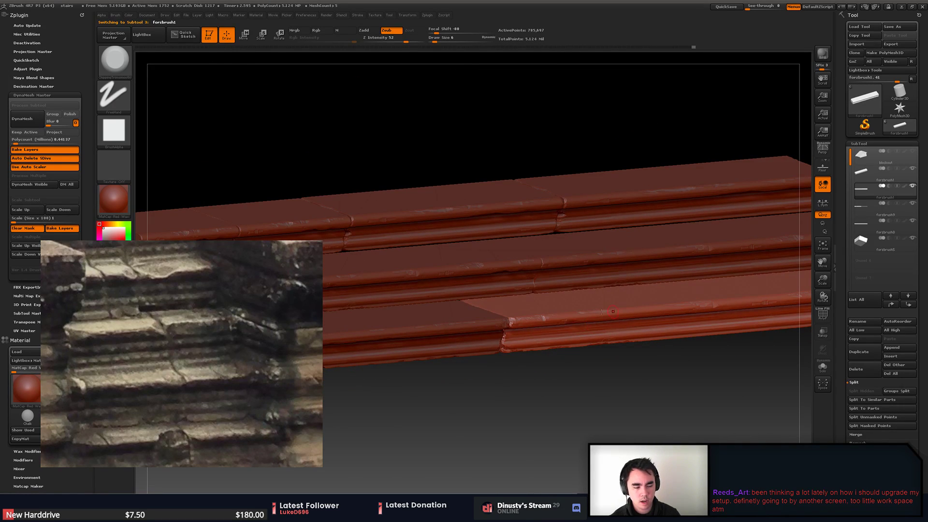
{"action": "left_click_drag", "start_coordinate": [380, 107], "coordinate": [468, 256], "text": "alt"}
{"action": "left_click_drag", "start_coordinate": [597, 234], "coordinate": [477, 303]}
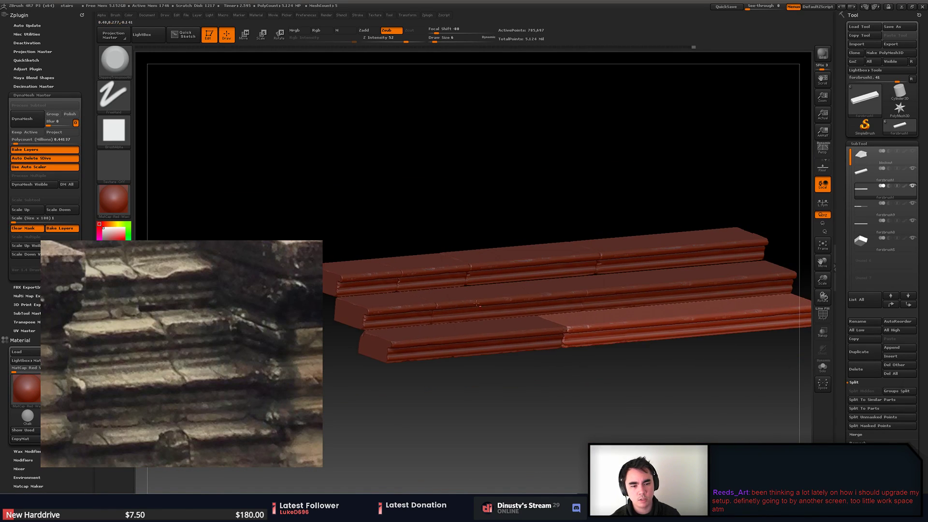
{"action": "left_click", "coordinate": [471, 307], "text": "alt"}
{"action": "left_click_drag", "start_coordinate": [486, 233], "coordinate": [497, 325], "text": "alt"}
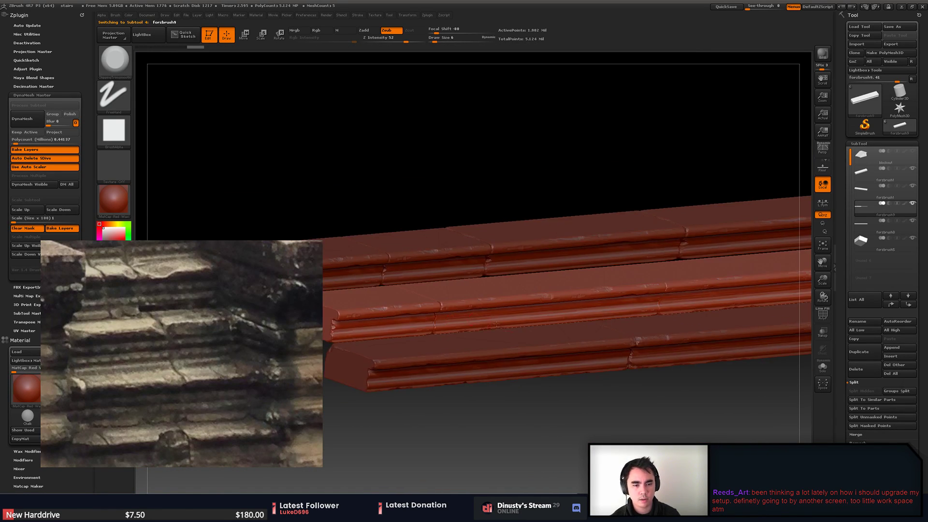
{"action": "left_click_drag", "start_coordinate": [579, 405], "coordinate": [548, 352]}
{"action": "left_click_drag", "start_coordinate": [732, 352], "coordinate": [686, 351]}
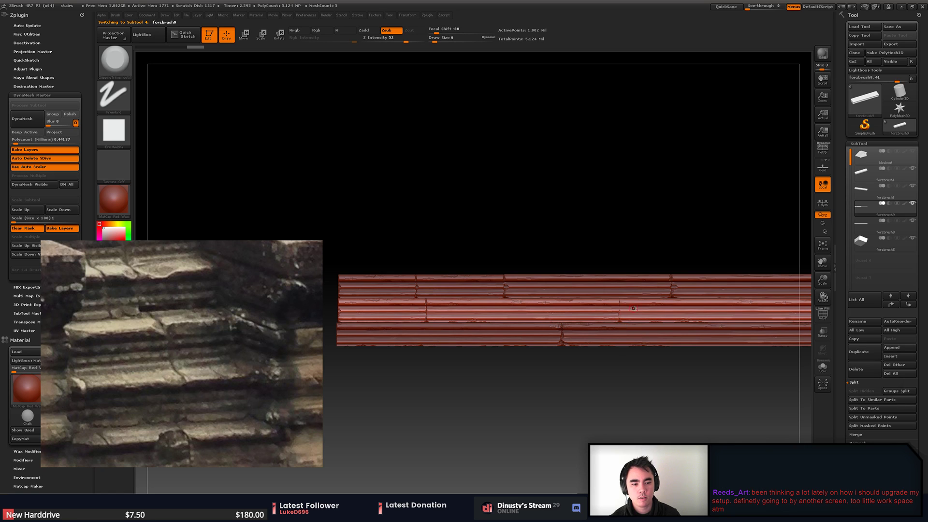
{"action": "left_click_drag", "start_coordinate": [576, 351], "coordinate": [665, 298], "text": "shift"}
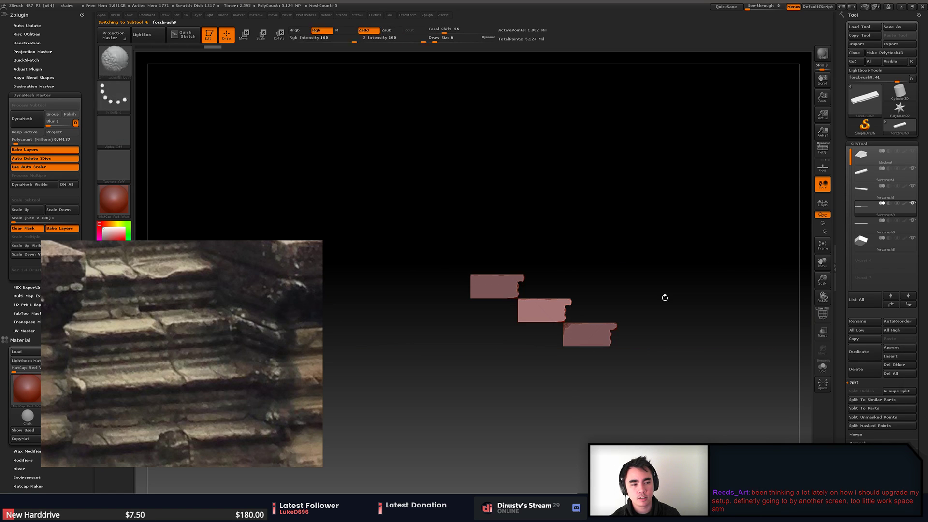
- Duplicate the middle row upward with Transpose Move, keeping the stair base hidden, and shift the copy back as a fourth step
{"action": "left_click", "coordinate": [913, 203]}
{"action": "left_click", "coordinate": [912, 204]}
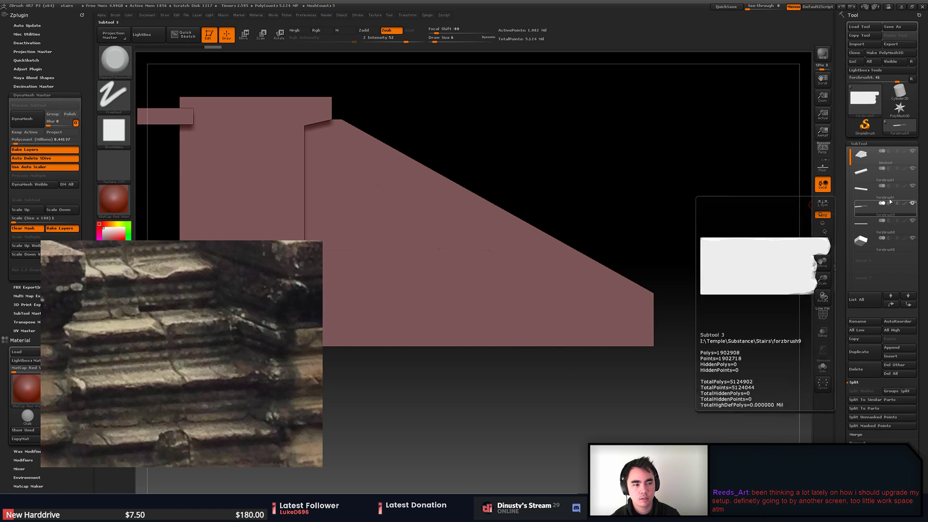
{"action": "left_click", "coordinate": [912, 152]}
{"action": "key", "text": "w"}
{"action": "left_click_drag", "start_coordinate": [539, 290], "coordinate": [538, 209]}
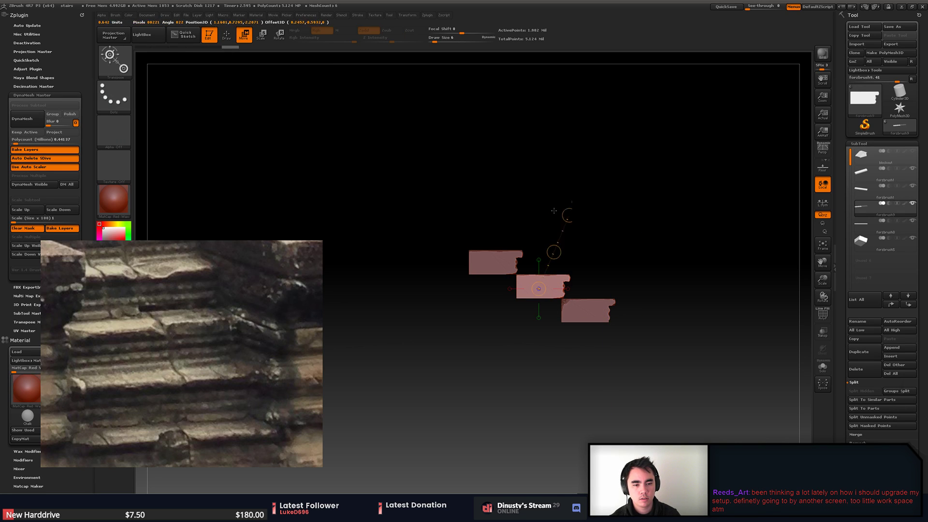
{"action": "left_click_drag", "start_coordinate": [539, 249], "coordinate": [549, 202], "text": "ctrl"}
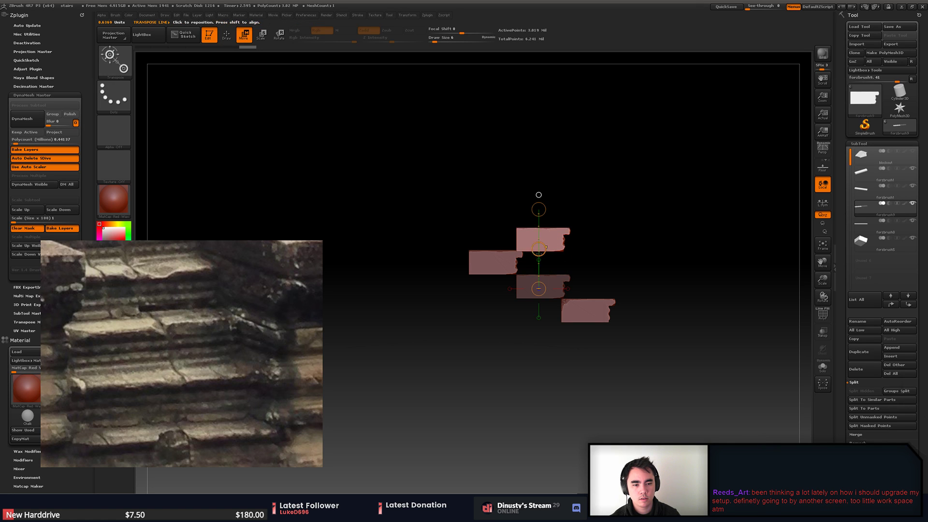
{"action": "left_click", "coordinate": [511, 289]}
{"action": "left_click_drag", "start_coordinate": [497, 290], "coordinate": [404, 279], "text": "shift"}
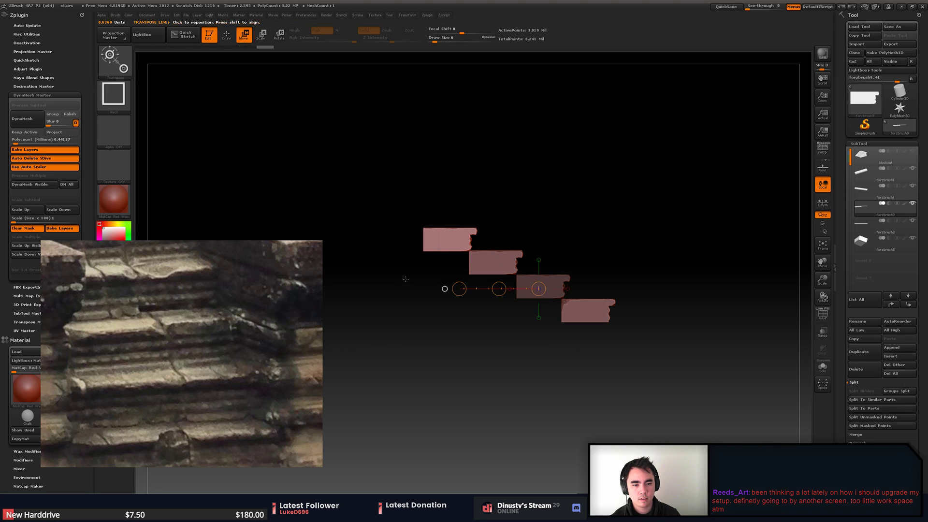
{"action": "key", "text": "q"}
- Try sliding the new top row lengthwise along the stairs with Transpose Move, and undo the move
{"action": "left_click_drag", "start_coordinate": [630, 164], "coordinate": [479, 189], "text": "alt"}
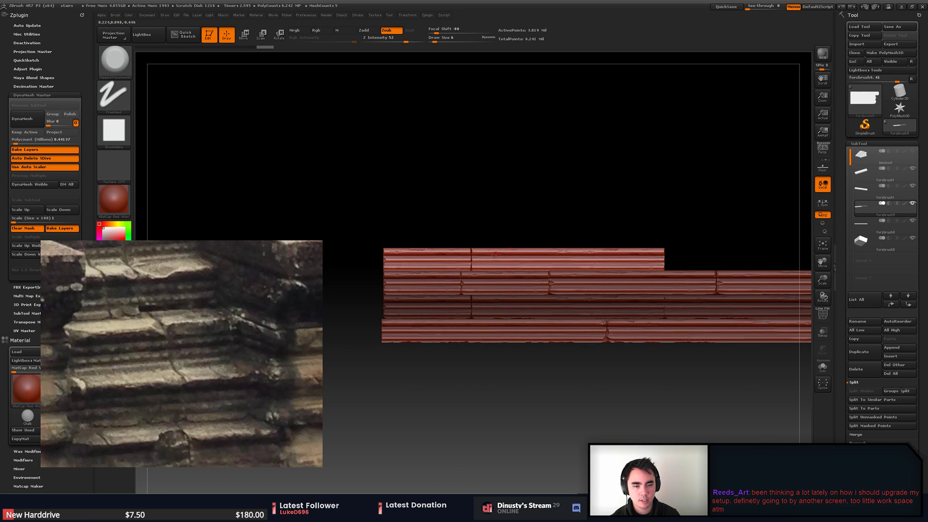
{"action": "key", "text": "w"}
{"action": "left_click_drag", "start_coordinate": [470, 258], "coordinate": [588, 259]}
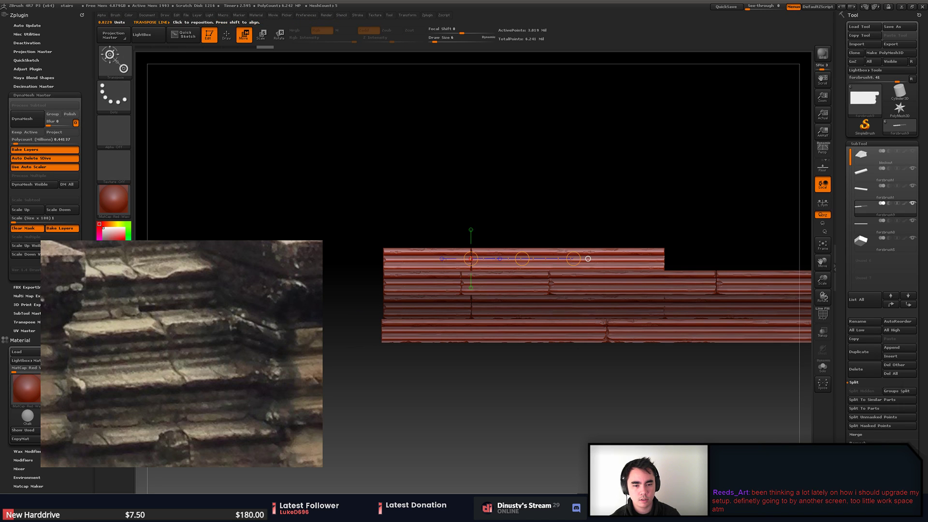
{"action": "left_click_drag", "start_coordinate": [527, 263], "coordinate": [475, 263]}
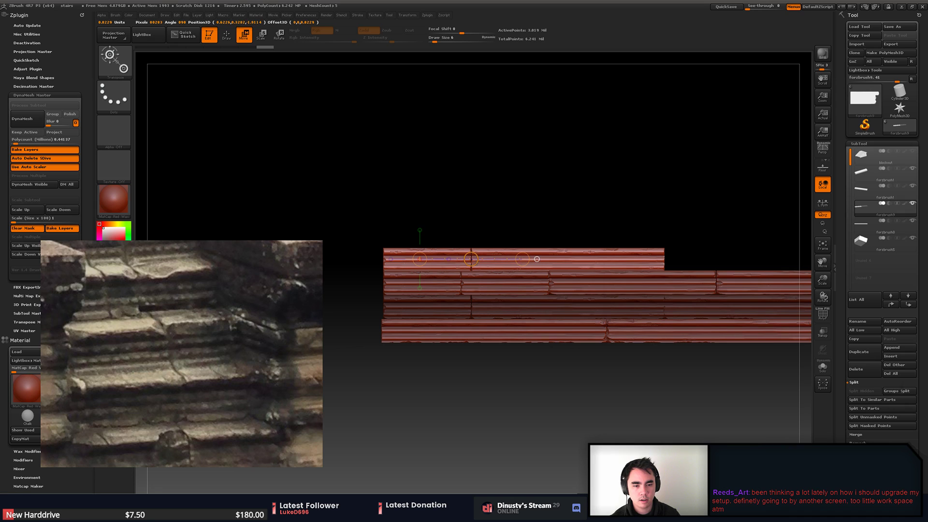
{"action": "left_click_drag", "start_coordinate": [471, 259], "coordinate": [477, 259]}
{"action": "key", "text": "ctrl+z"}
{"action": "key", "text": "shift"}
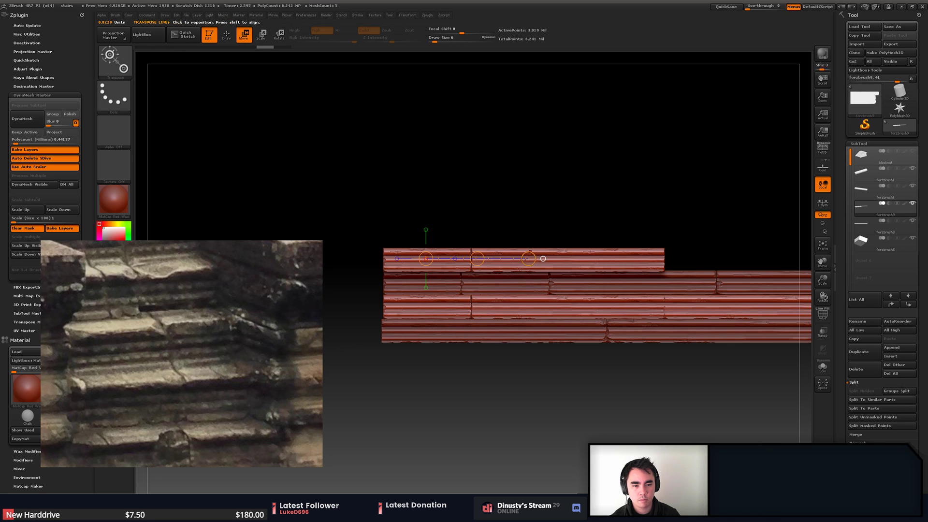
- Try masking around the new top row before shifting it lengthwise, and undo the shift
{"action": "key", "text": "ctrl"}
{"action": "mouse_move", "coordinate": [367, 229]}
{"action": "left_mouse_down", "text": "ctrl"}
{"action": "mouse_move", "coordinate": [704, 265]}
{"action": "mouse_move", "coordinate": [716, 281]}
{"action": "left_mouse_up", "text": "ctrl"}
{"action": "left_click_drag", "start_coordinate": [471, 262], "coordinate": [487, 262]}
{"action": "key", "text": "ctrl+z"}
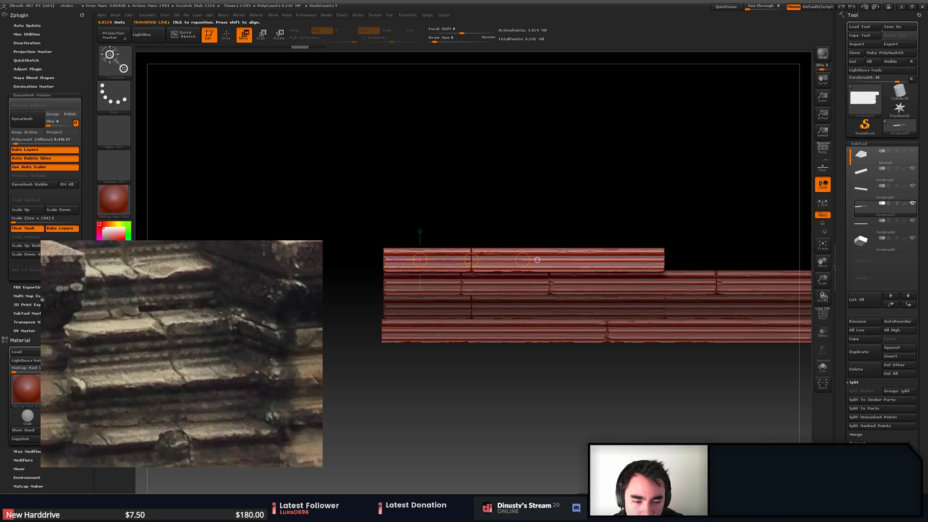
- Redraw the transpose line from the new top row's joint, try moving the row again, and undo the resulting changes
{"action": "left_click_drag", "start_coordinate": [502, 255], "coordinate": [495, 311]}
{"action": "left_click_drag", "start_coordinate": [472, 261], "coordinate": [472, 196]}
{"action": "left_click_drag", "start_coordinate": [472, 262], "coordinate": [539, 261]}
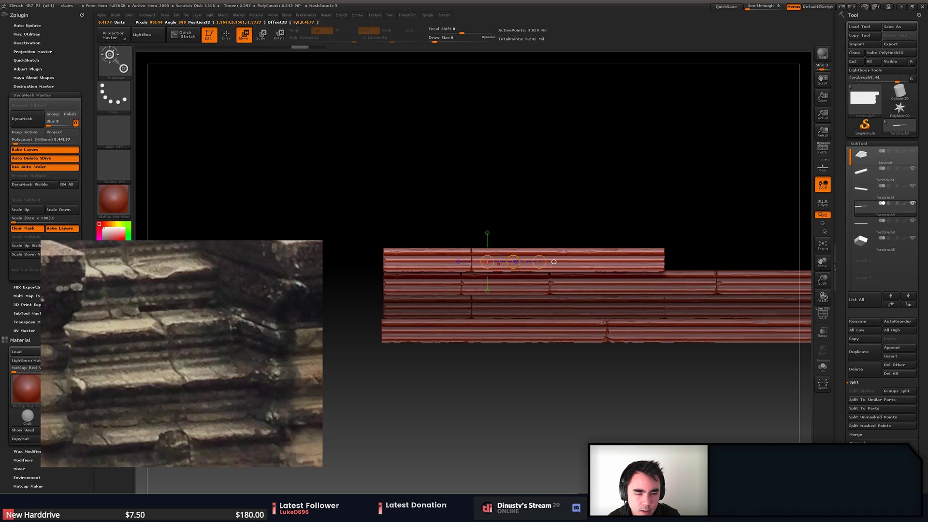
{"action": "mouse_move", "coordinate": [517, 263]}
{"action": "left_mouse_down"}
{"action": "mouse_move", "coordinate": [498, 269]}
{"action": "mouse_move", "coordinate": [498, 261]}
{"action": "left_mouse_up"}
{"action": "key", "text": "ctrl+z"}
{"action": "key", "text": "ctrl+z"}
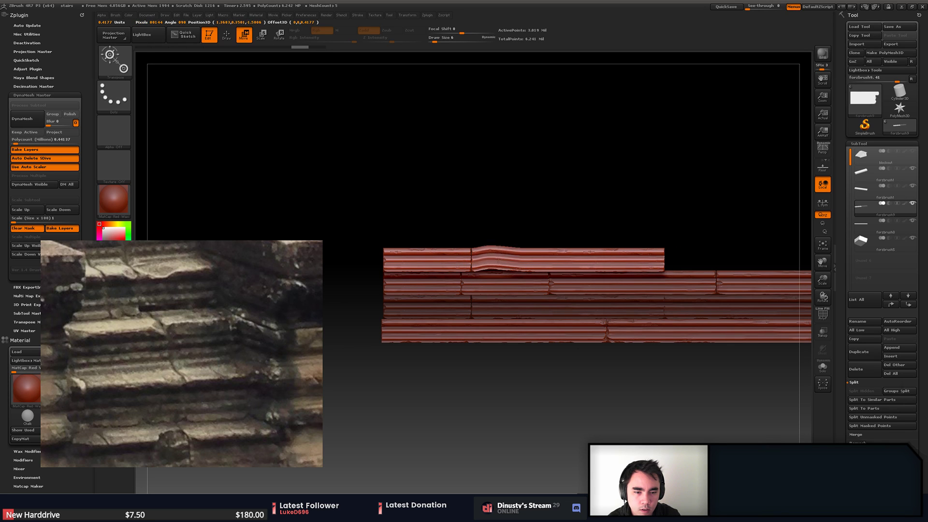
{"action": "key", "text": "ctrl+z"}
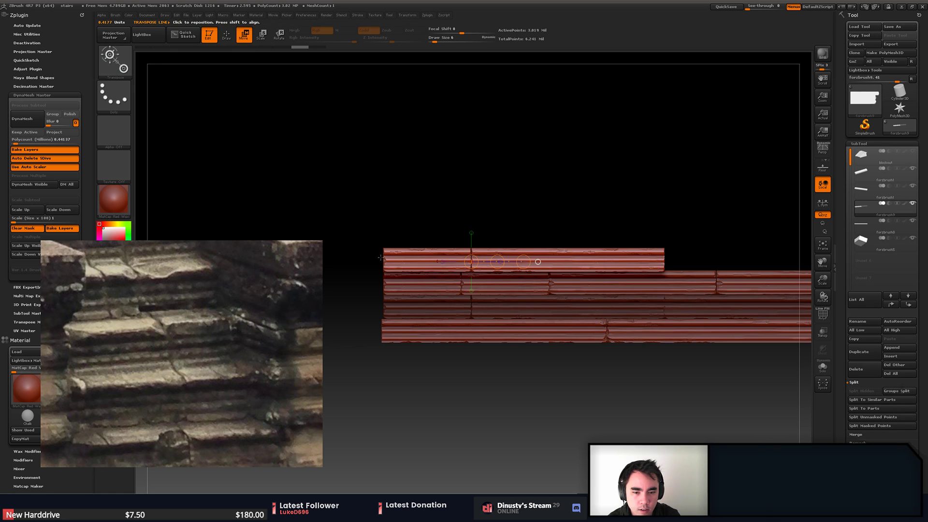
- Shift the joint in the new top row lengthwise along the stairs with Transpose Move, and clear the mask
{"action": "left_click_drag", "start_coordinate": [380, 258], "coordinate": [574, 259]}
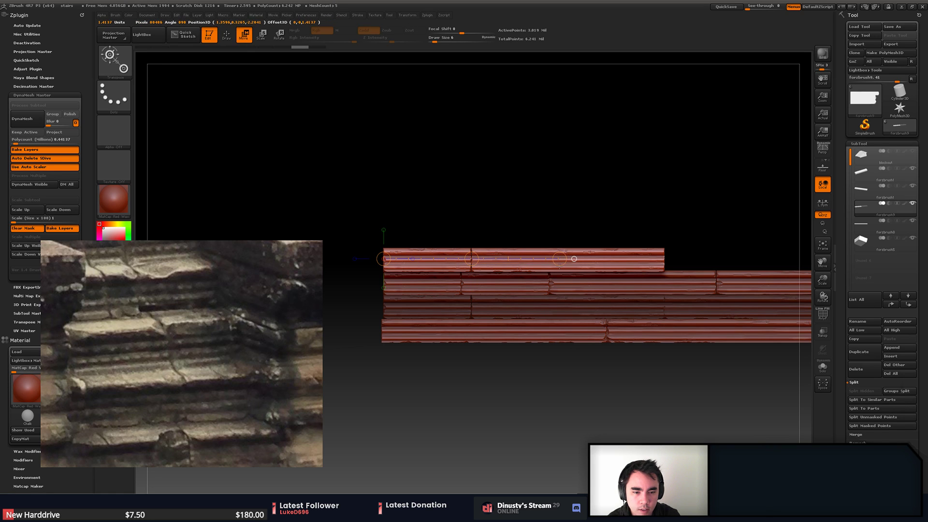
{"action": "left_click_drag", "start_coordinate": [472, 259], "coordinate": [469, 260], "text": "alt"}
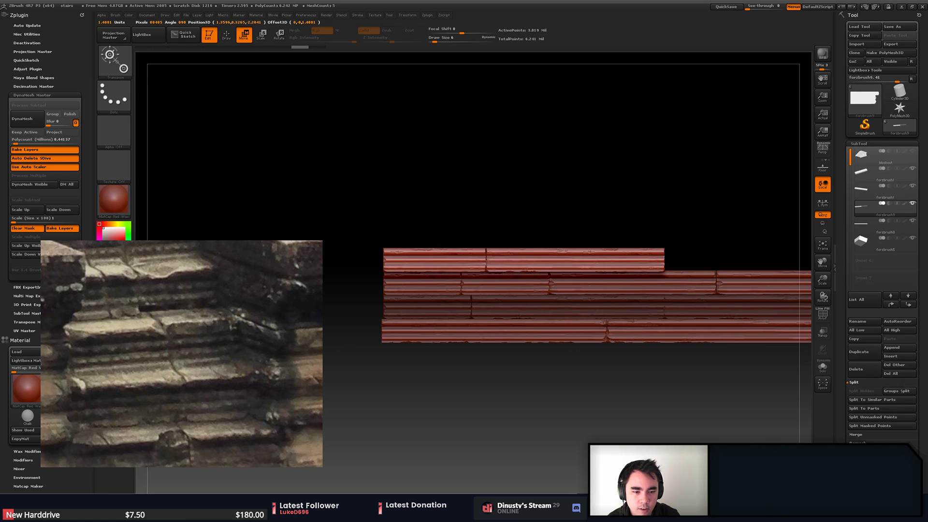
{"action": "left_click_drag", "start_coordinate": [489, 261], "coordinate": [485, 262]}
{"action": "key", "text": "q"}
{"action": "left_click_drag", "start_coordinate": [568, 220], "coordinate": [574, 225], "text": "ctrl"}
- In side view, move the new top row back one tread behind the row below it with Transpose Move
{"action": "mouse_move", "coordinate": [656, 227]}
{"action": "left_mouse_down", "text": "alt"}
{"action": "mouse_move", "coordinate": [516, 230]}
{"action": "mouse_move", "coordinate": [665, 261]}
{"action": "left_mouse_up", "text": "alt"}
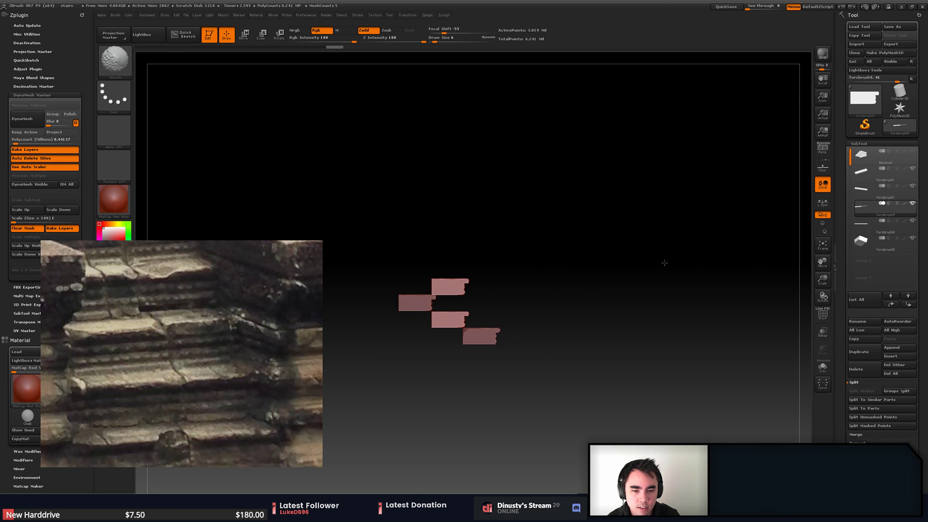
{"action": "key", "text": "w"}
{"action": "mouse_move", "coordinate": [448, 290]}
{"action": "left_mouse_down"}
{"action": "mouse_move", "coordinate": [508, 290]}
{"action": "mouse_move", "coordinate": [415, 286]}
{"action": "left_mouse_up"}
{"action": "key", "text": "ctrl+z"}
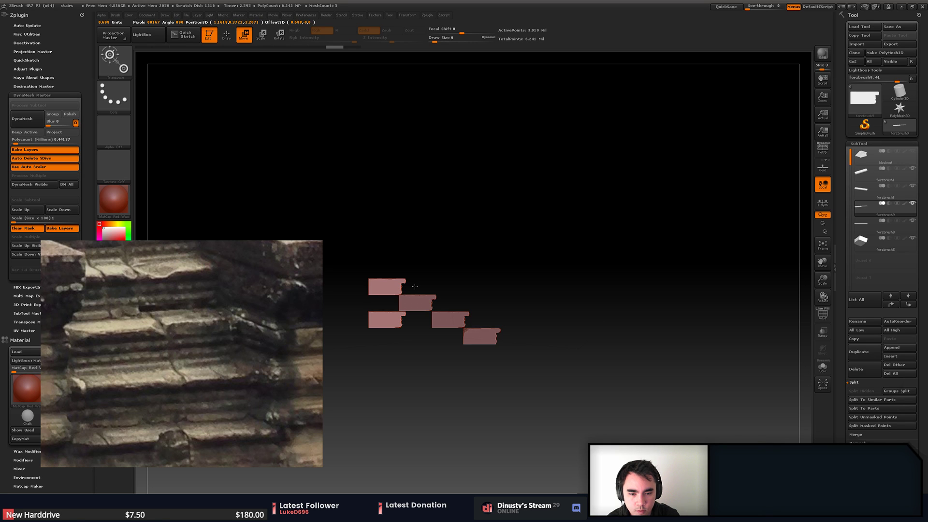
{"action": "key", "text": "ctrl+z"}
- Separate the top row from its subtool with Split Masked Points, and delete the leftover lower piece
{"action": "key", "text": "q"}
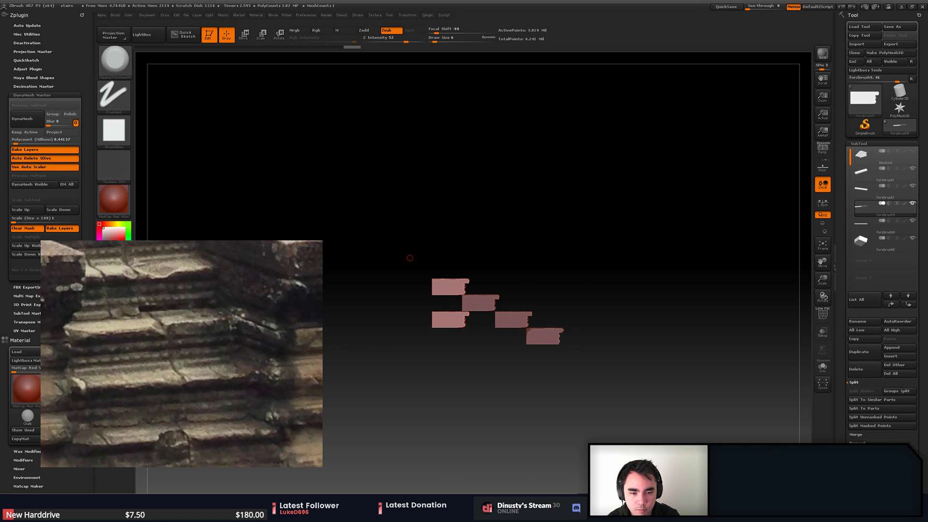
{"action": "left_click_drag", "start_coordinate": [411, 299], "coordinate": [493, 252], "text": "ctrl"}
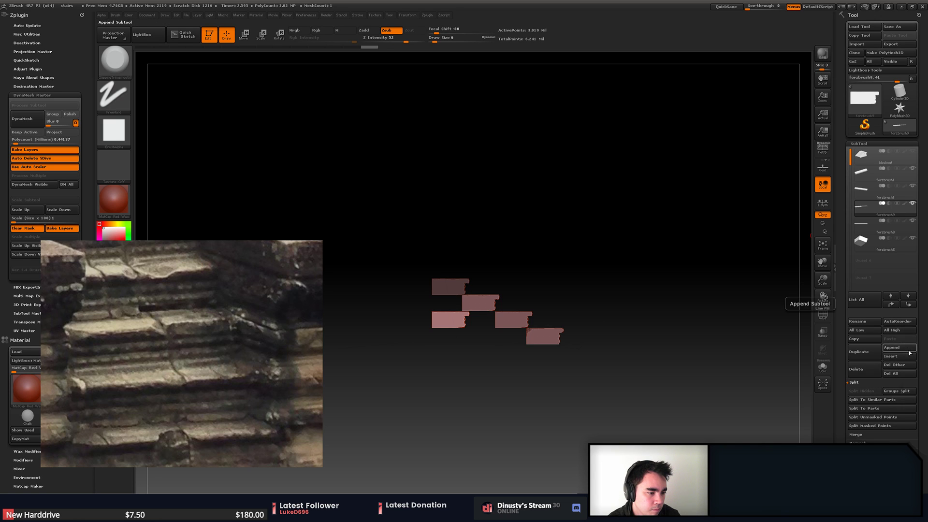
{"action": "left_click", "coordinate": [898, 427]}
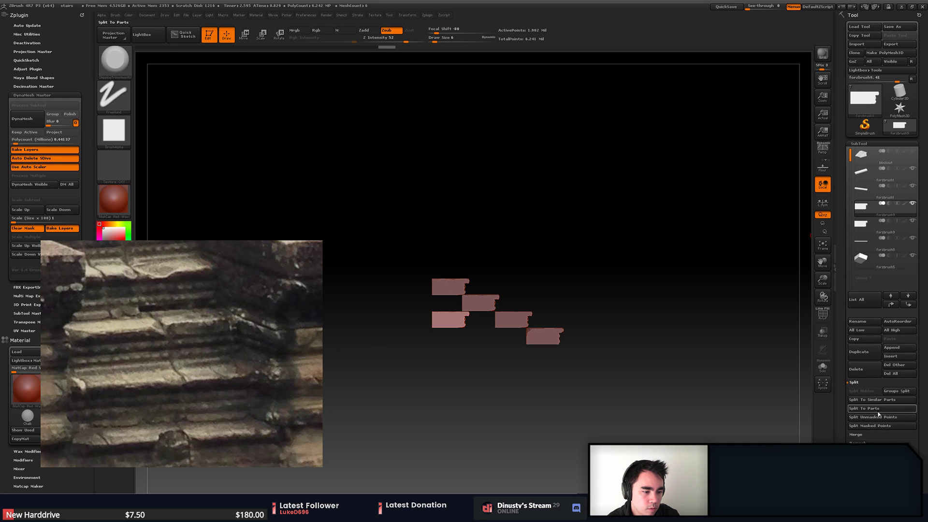
{"action": "left_click", "coordinate": [868, 374]}
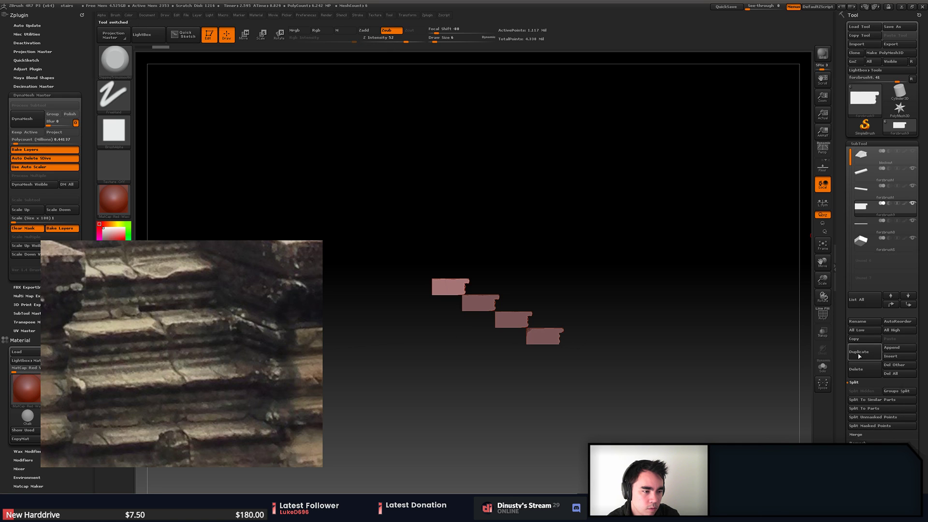
- Examine the stair rows from the front and at an angle, selecting their subtools in turn to check for the missing third-row blocks
{"action": "left_click_drag", "start_coordinate": [638, 315], "coordinate": [593, 396]}
{"action": "left_click", "coordinate": [524, 293], "text": "alt"}
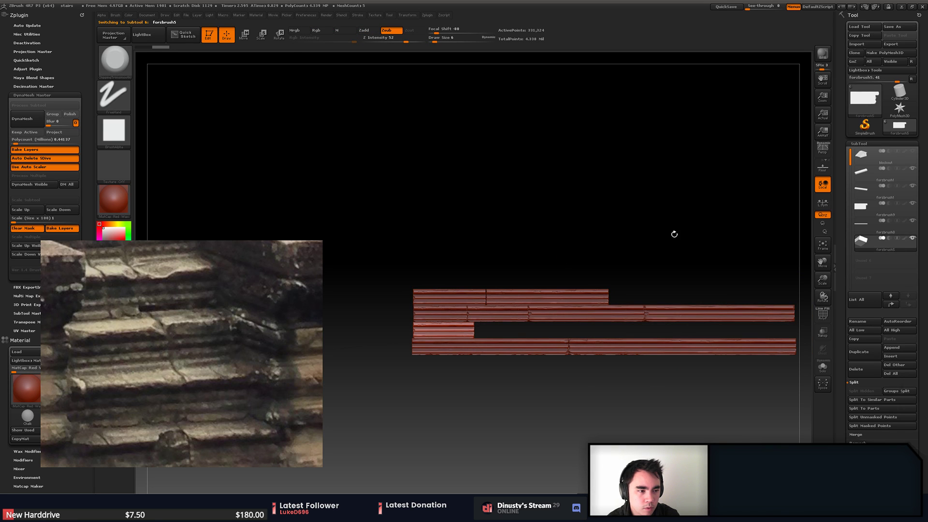
{"action": "key", "text": "ctrl+shift"}
{"action": "left_click", "coordinate": [672, 225], "text": "ctrl"}
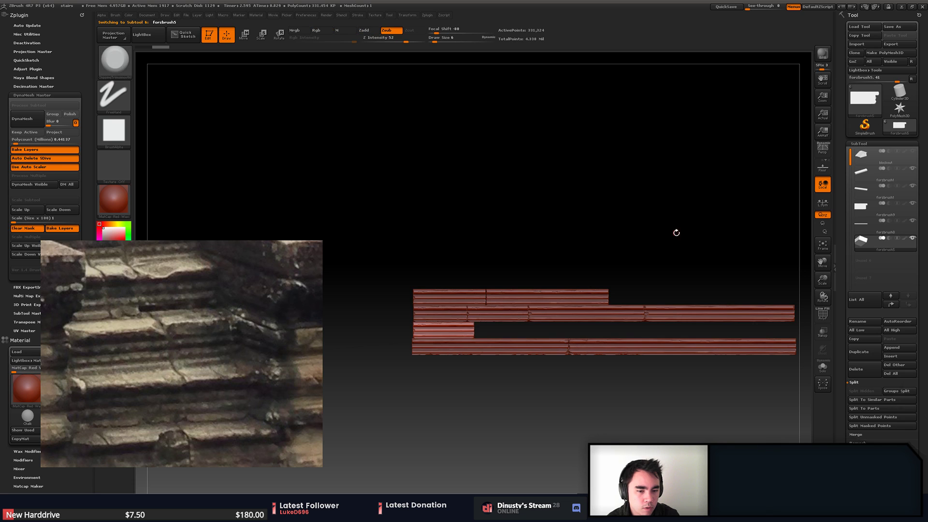
{"action": "left_click_drag", "start_coordinate": [617, 232], "coordinate": [699, 263]}
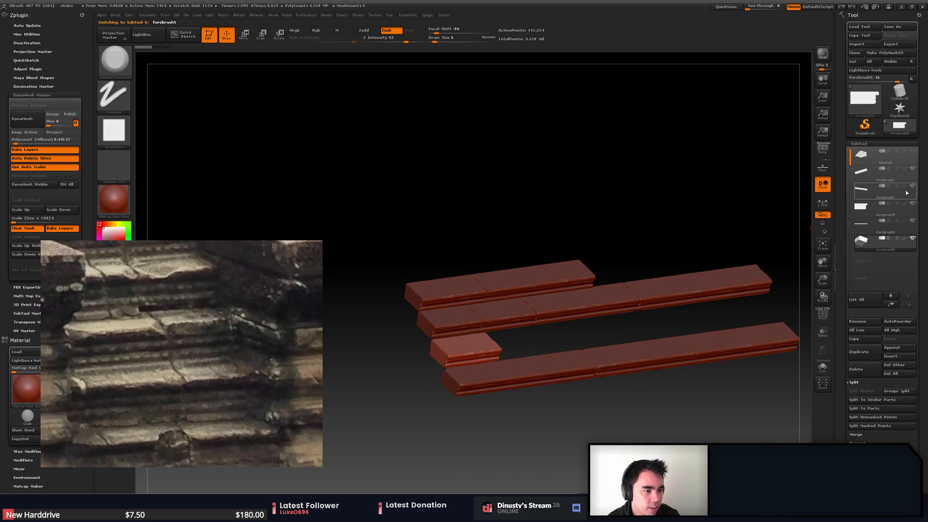
{"action": "left_click", "coordinate": [863, 210]}
{"action": "left_click", "coordinate": [863, 194]}
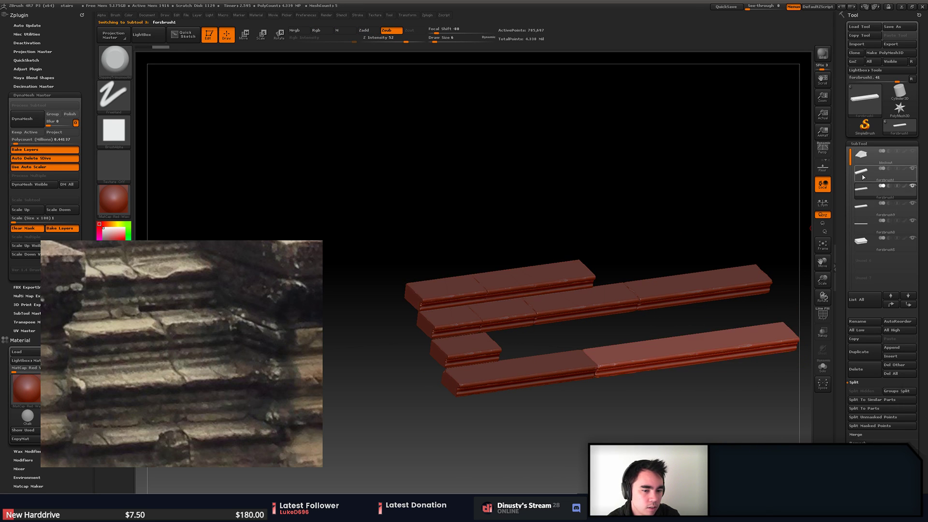
{"action": "left_click", "coordinate": [863, 177]}
{"action": "left_click", "coordinate": [862, 190]}
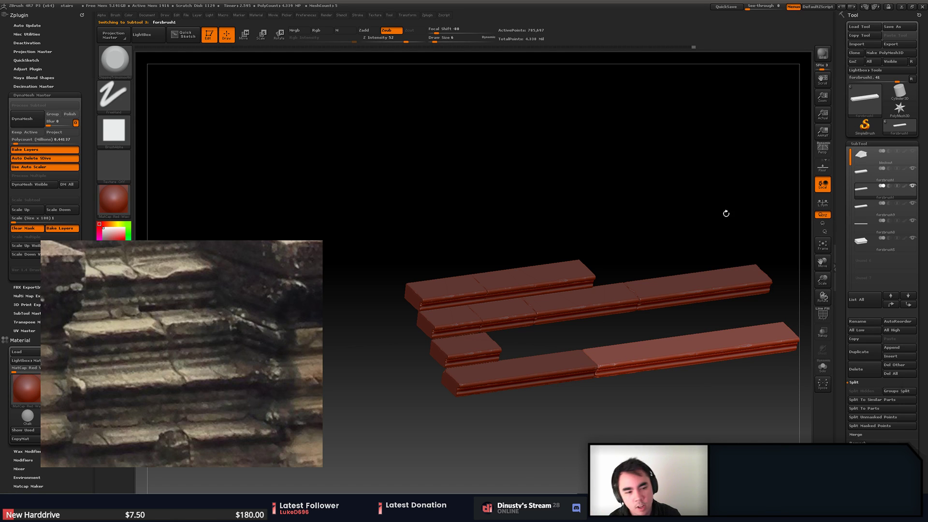
{"action": "left_click_drag", "start_coordinate": [727, 213], "coordinate": [661, 199]}
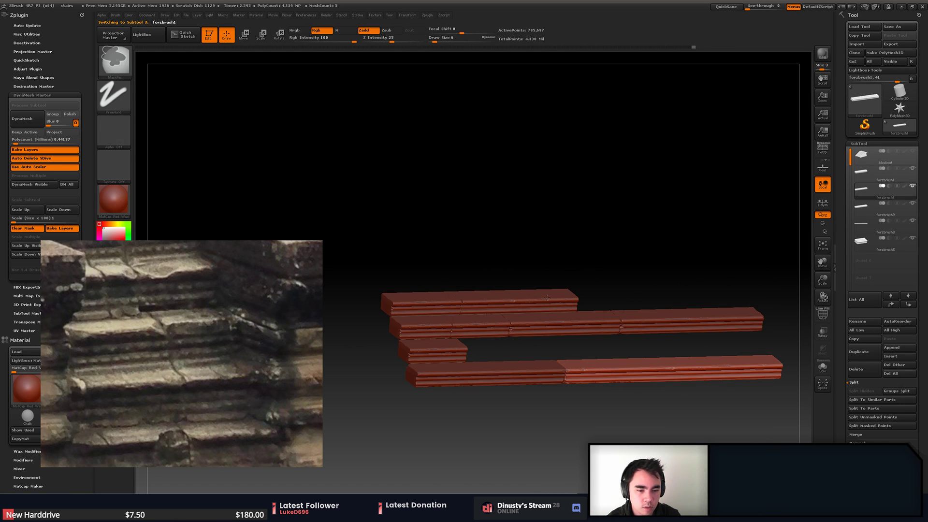
{"action": "left_click", "coordinate": [862, 207]}
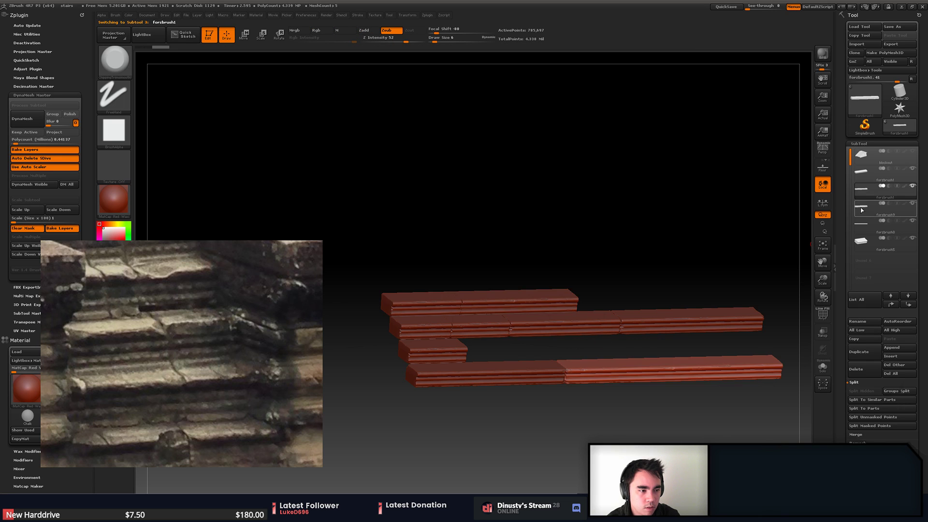
{"action": "left_click", "coordinate": [867, 190]}
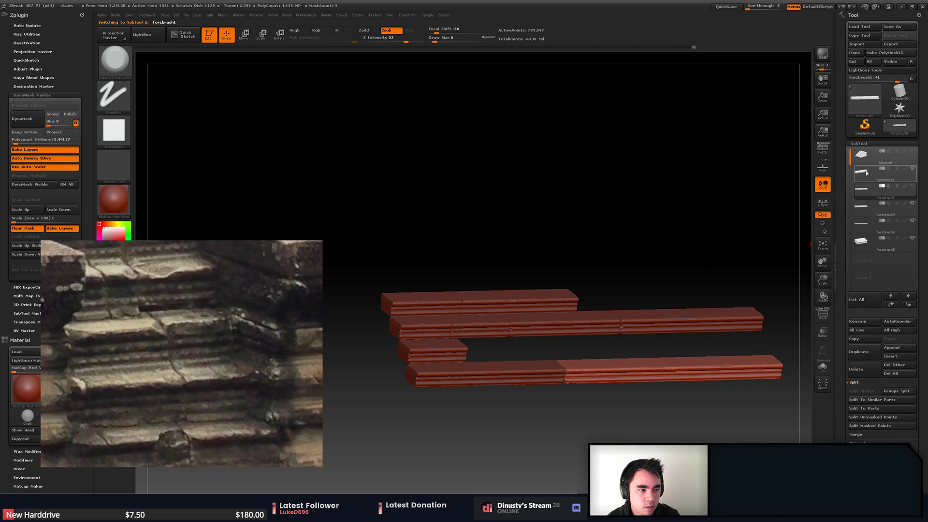
- Toggle the visibility of the bottom-row blocks and other subtools, checking each one down to the small third-row block
{"action": "key", "text": "ctrl+shift"}
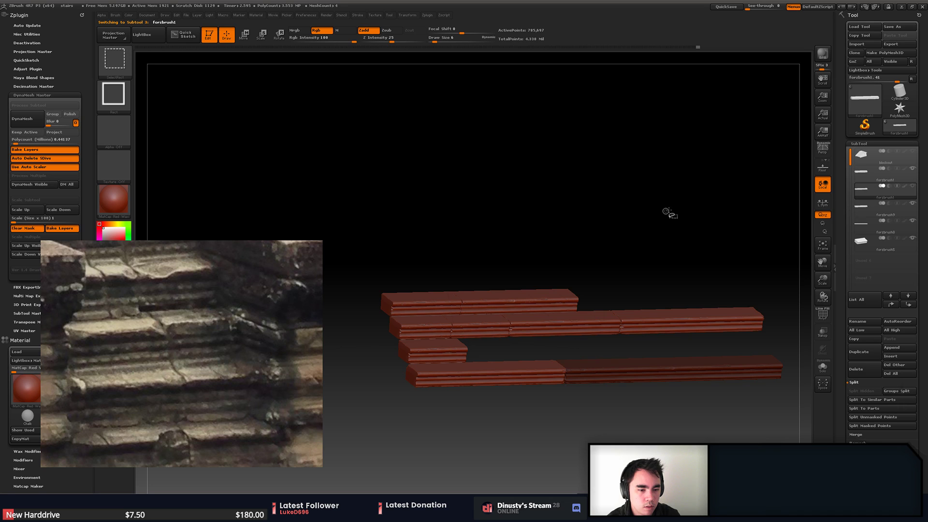
{"action": "left_click", "coordinate": [534, 377], "text": "ctrl+shift"}
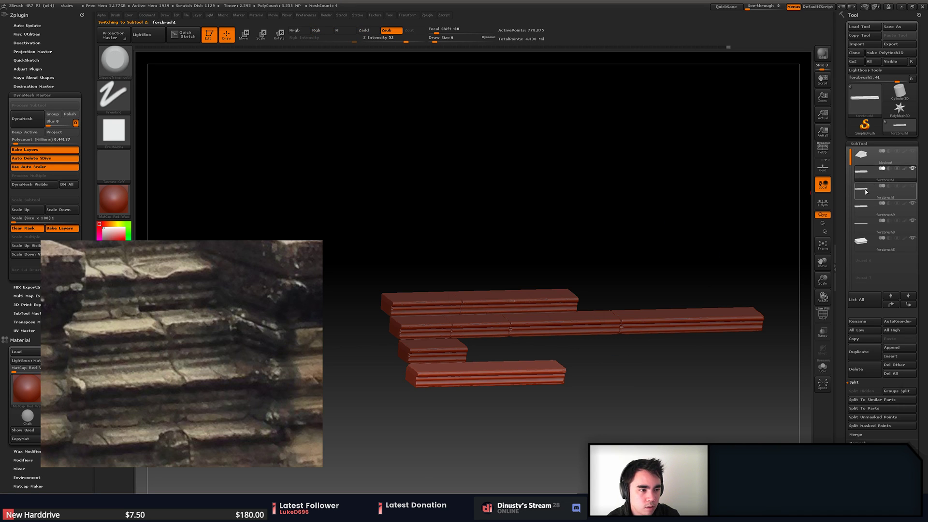
{"action": "left_click", "coordinate": [913, 187]}
{"action": "left_click", "coordinate": [913, 188]}
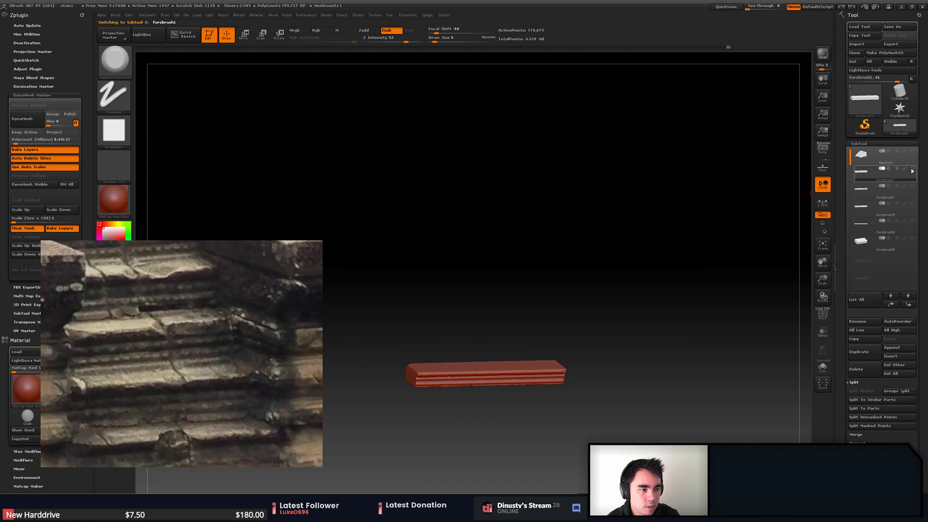
{"action": "left_click", "coordinate": [914, 153], "text": "shift"}
{"action": "left_click", "coordinate": [915, 154]}
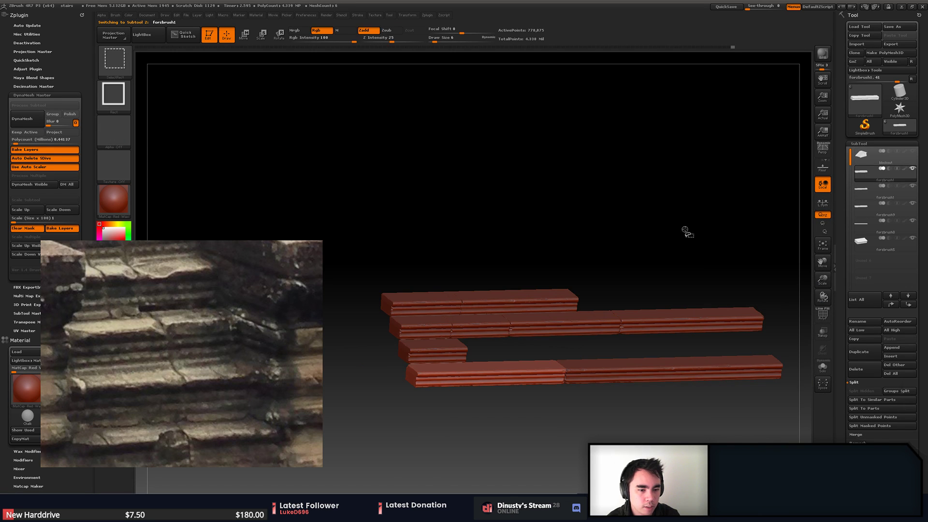
{"action": "left_click", "coordinate": [862, 197]}
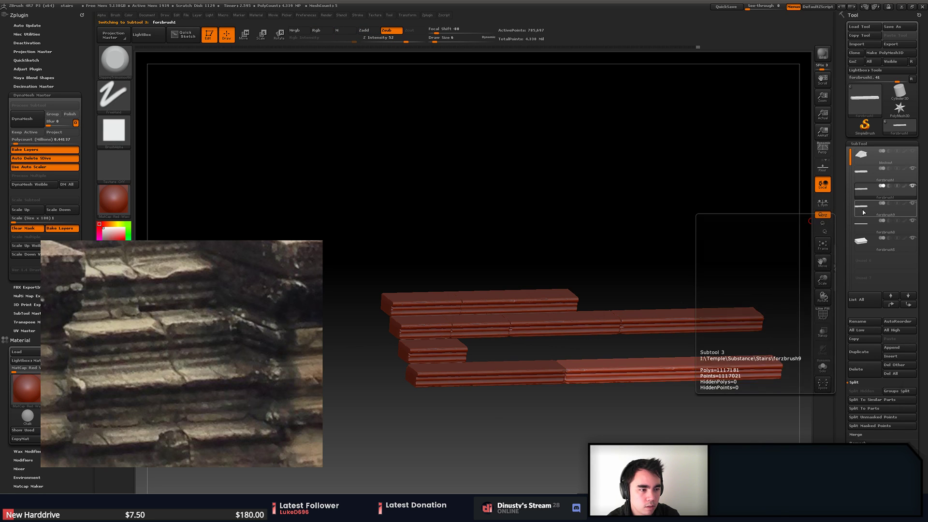
{"action": "left_click", "coordinate": [863, 212]}
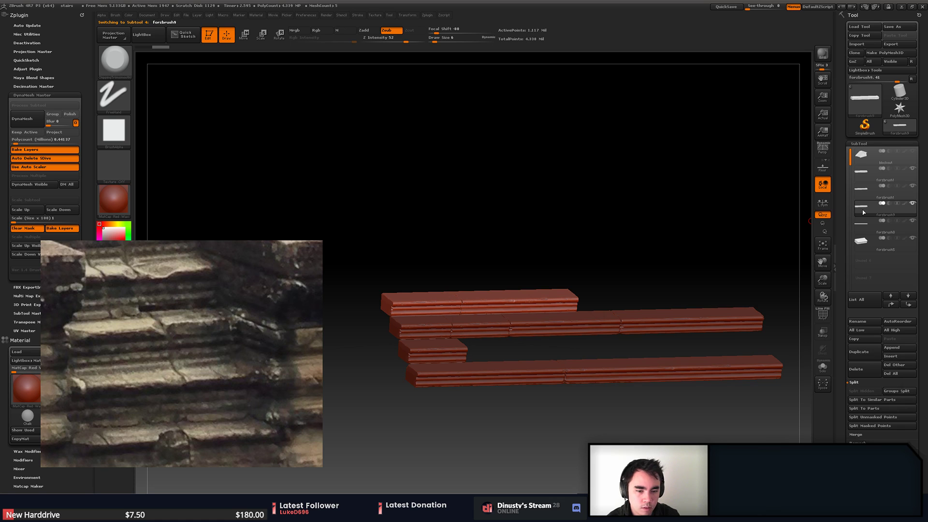
{"action": "left_click", "coordinate": [862, 223]}
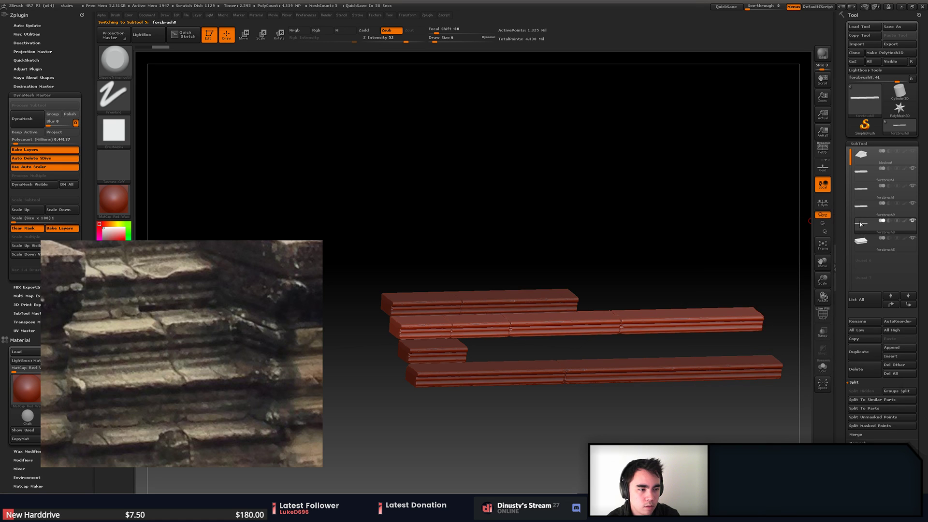
{"action": "left_click", "coordinate": [860, 243]}
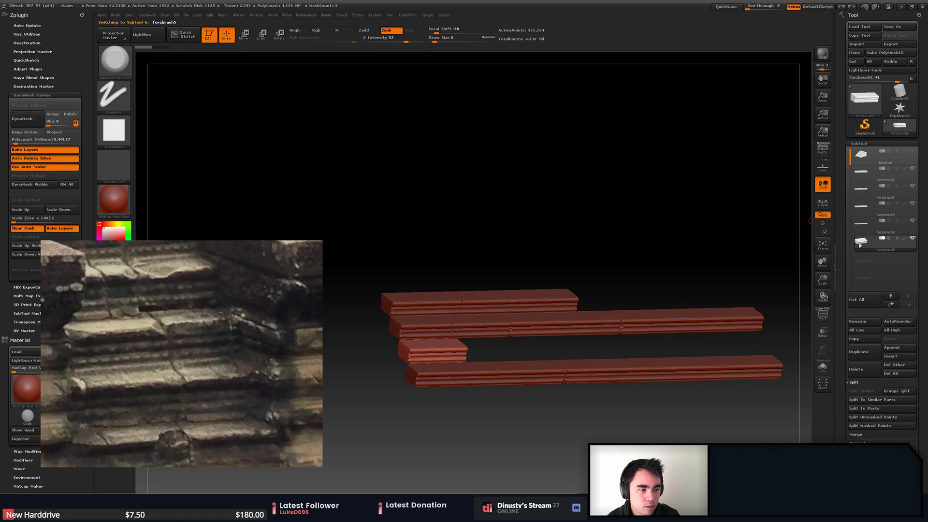
- Try masking and isolating the small block in the third row, and return to the front view
{"action": "key", "text": "ctrl"}
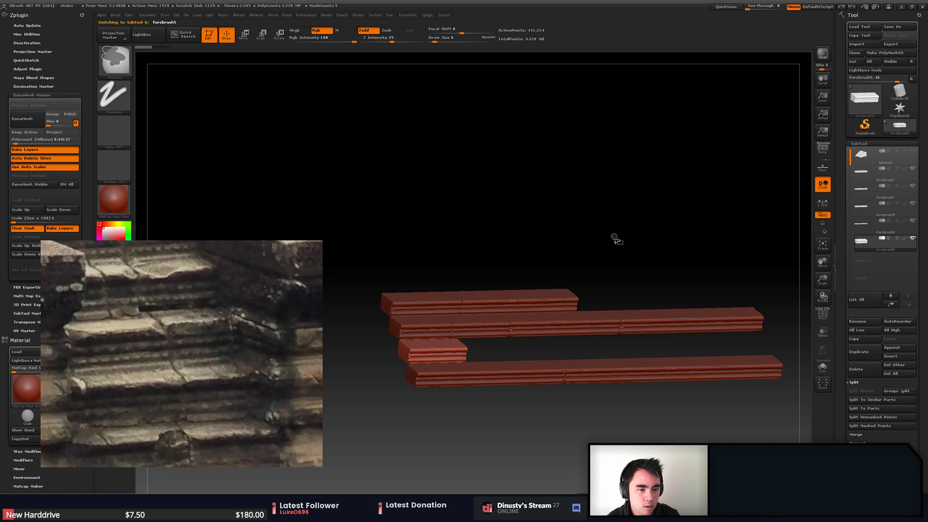
{"action": "left_click_drag", "start_coordinate": [445, 253], "coordinate": [509, 387], "text": "ctrl"}
{"action": "left_click_drag", "start_coordinate": [526, 233], "coordinate": [521, 237], "text": "ctrl"}
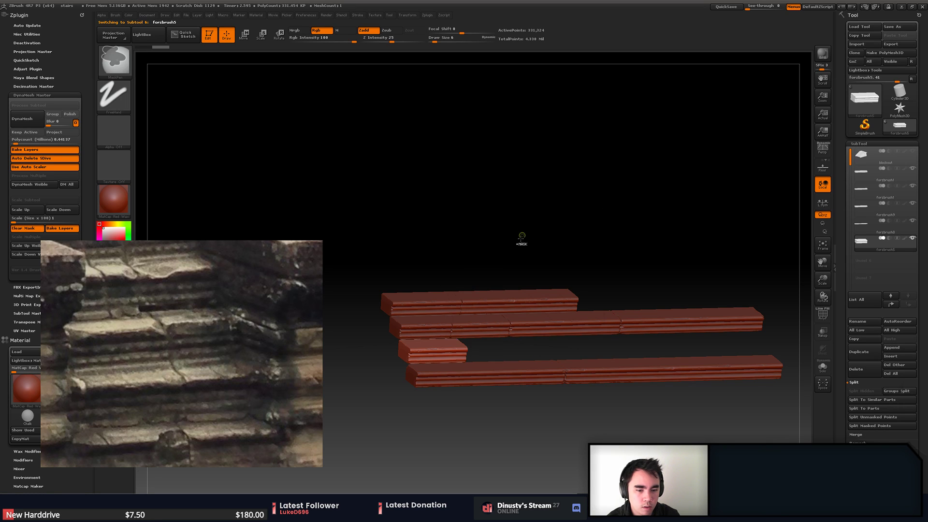
{"action": "left_click_drag", "start_coordinate": [444, 254], "coordinate": [516, 380], "text": "ctrl+shift"}
{"action": "left_click", "coordinate": [550, 233], "text": "ctrl+shift"}
{"action": "mouse_move", "coordinate": [551, 234]}
{"action": "left_mouse_down", "text": "shift"}
{"action": "mouse_move", "coordinate": [589, 254]}
{"action": "mouse_move", "coordinate": [665, 222]}
{"action": "left_mouse_up", "text": "shift"}
{"action": "left_click", "coordinate": [601, 240], "text": "ctrl"}
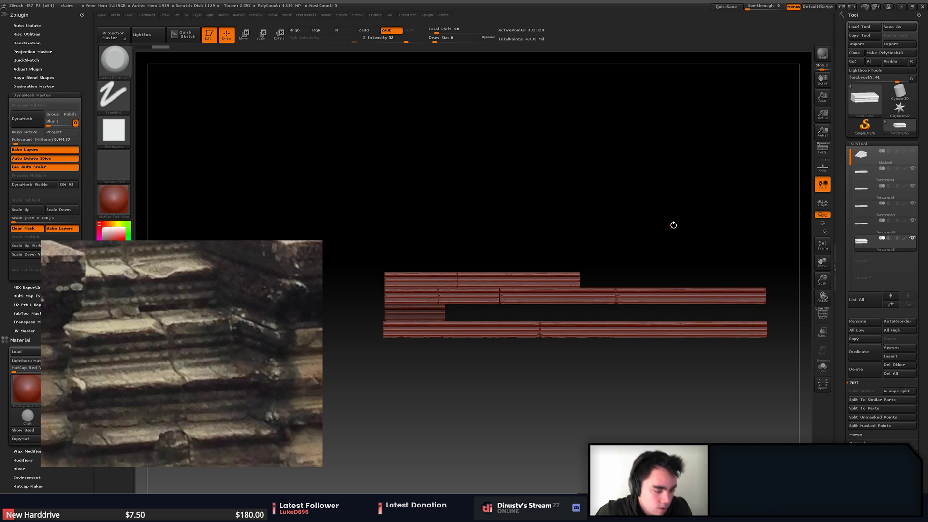
- Try sliding the small third-row block lengthwise with Transpose Move, and undo the move
{"action": "key", "text": "w"}
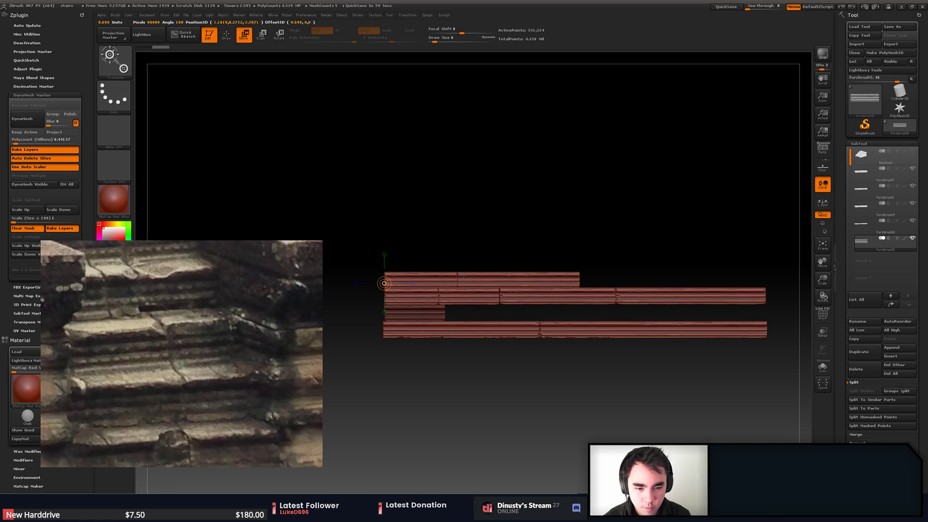
{"action": "left_click_drag", "start_coordinate": [461, 276], "coordinate": [497, 196]}
{"action": "mouse_move", "coordinate": [539, 230]}
{"action": "left_mouse_down", "text": "alt"}
{"action": "mouse_move", "coordinate": [548, 257]}
{"action": "mouse_move", "coordinate": [505, 208]}
{"action": "left_mouse_up", "text": "alt"}
{"action": "mouse_move", "coordinate": [511, 251]}
{"action": "left_mouse_down", "text": "shift"}
{"action": "mouse_move", "coordinate": [521, 216]}
{"action": "mouse_move", "coordinate": [609, 214]}
{"action": "left_mouse_up", "text": "shift"}
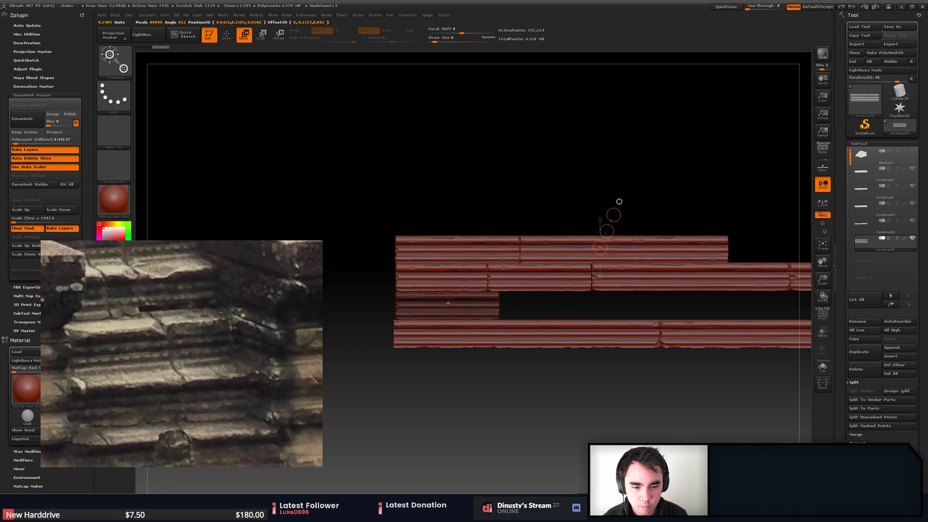
{"action": "left_click_drag", "start_coordinate": [462, 305], "coordinate": [533, 305], "text": "shift"}
{"action": "left_click_drag", "start_coordinate": [598, 312], "coordinate": [504, 286], "text": "alt"}
{"action": "left_click_drag", "start_coordinate": [572, 306], "coordinate": [546, 304]}
{"action": "left_click_drag", "start_coordinate": [435, 231], "coordinate": [524, 226], "text": "alt"}
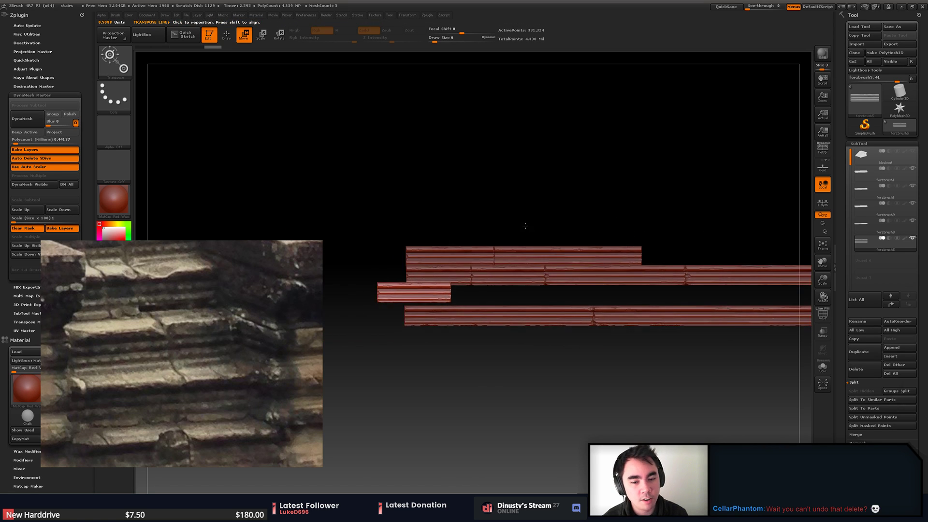
{"action": "key", "text": "ctrl+z"}
- Duplicate the small third-row block beside itself with Transpose Move, and stretch the copy lengthwise into the gap
{"action": "left_click_drag", "start_coordinate": [754, 274], "coordinate": [728, 277], "text": "alt"}
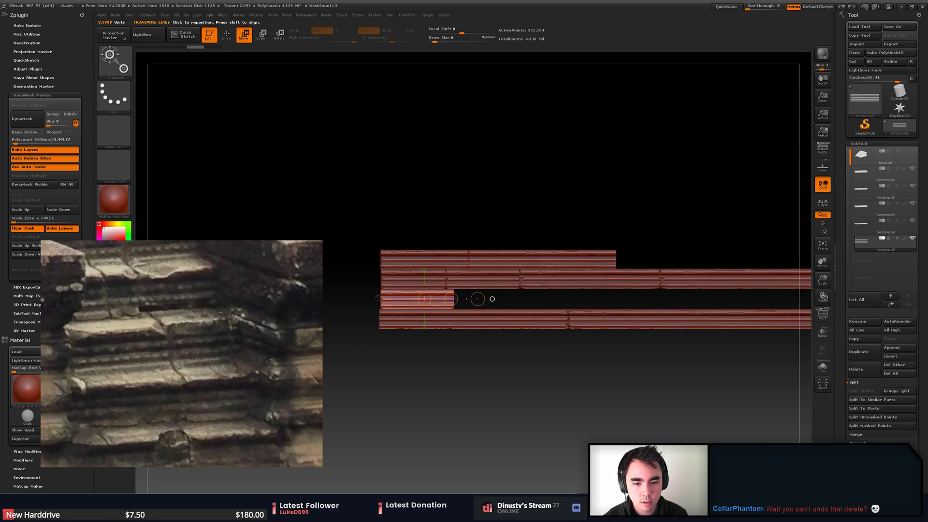
{"action": "left_click_drag", "start_coordinate": [540, 298], "coordinate": [496, 302], "text": "alt"}
{"action": "left_click_drag", "start_coordinate": [410, 303], "coordinate": [488, 301], "text": "ctrl"}
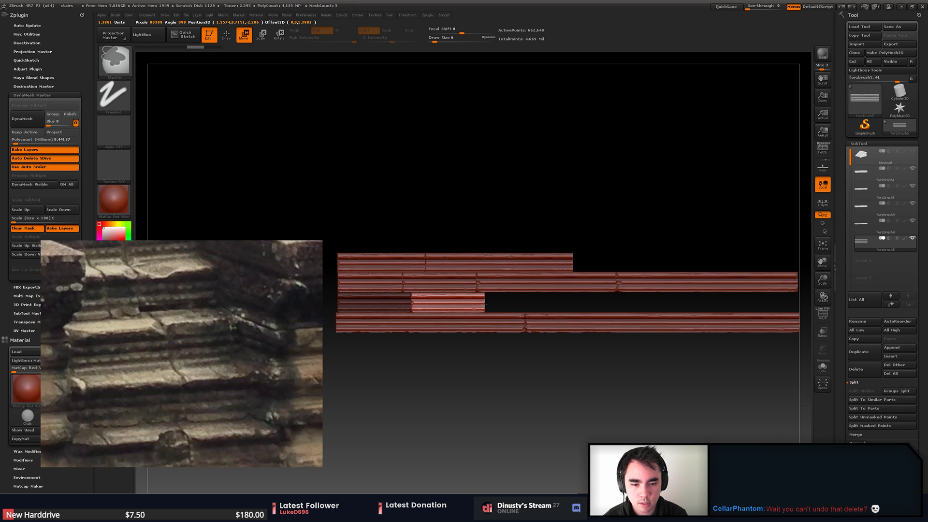
{"action": "left_click_drag", "start_coordinate": [410, 293], "coordinate": [578, 300], "text": "shift"}
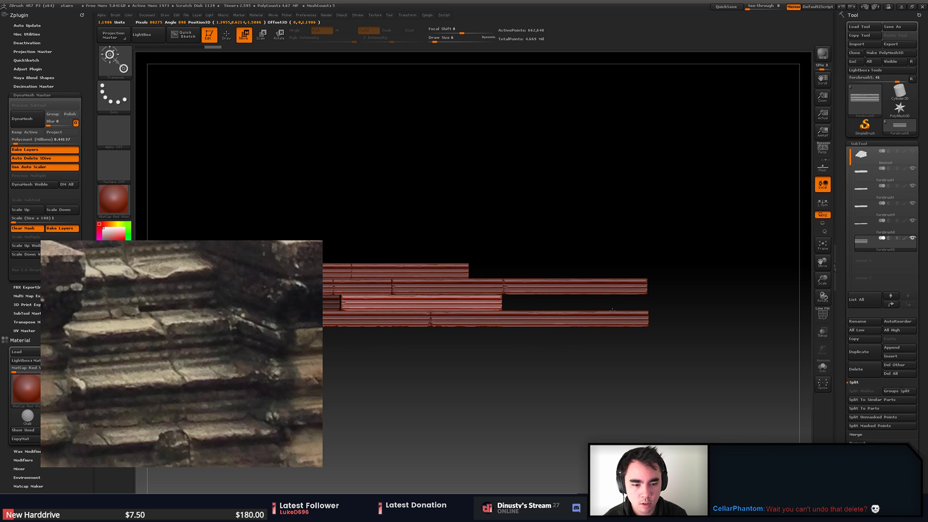
{"action": "left_click_drag", "start_coordinate": [601, 312], "coordinate": [583, 312]}
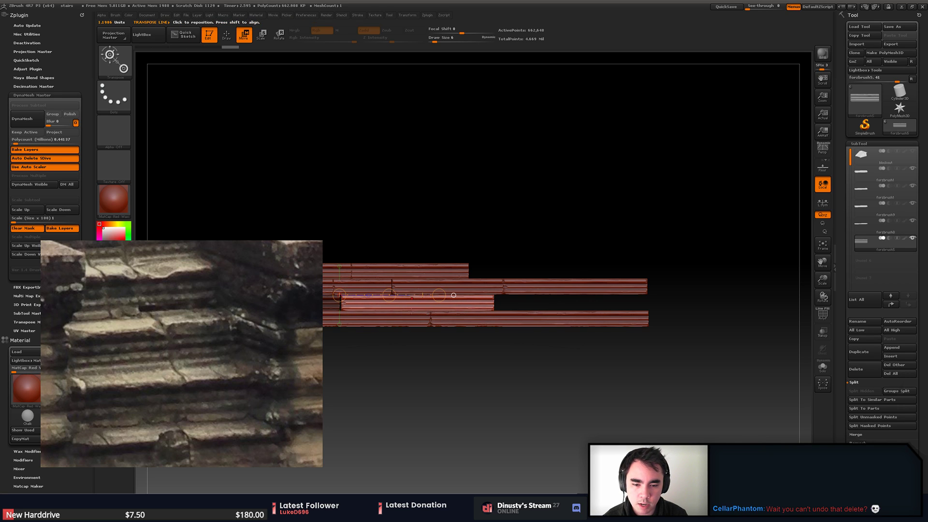
- Draw a Transpose line along the third row and invert the mask so only its small block is free to move
{"action": "left_click_drag", "start_coordinate": [428, 336], "coordinate": [574, 338], "text": "alt"}
{"action": "mouse_move", "coordinate": [536, 297]}
{"action": "left_mouse_down"}
{"action": "mouse_move", "coordinate": [582, 369]}
{"action": "mouse_move", "coordinate": [580, 416]}
{"action": "mouse_move", "coordinate": [576, 409]}
{"action": "left_mouse_up"}
{"action": "key", "text": "ctrl+shift+z"}
{"action": "key", "text": "ctrl+z"}
{"action": "mouse_move", "coordinate": [487, 296]}
{"action": "left_mouse_down", "text": "shift"}
{"action": "mouse_move", "coordinate": [579, 296]}
{"action": "mouse_move", "coordinate": [529, 287]}
{"action": "mouse_move", "coordinate": [532, 297]}
{"action": "left_mouse_up", "text": "shift"}
{"action": "left_click", "coordinate": [649, 393], "text": "ctrl"}
{"action": "left_click", "coordinate": [649, 393], "text": "ctrl"}
{"action": "left_click", "coordinate": [649, 394], "text": "ctrl"}
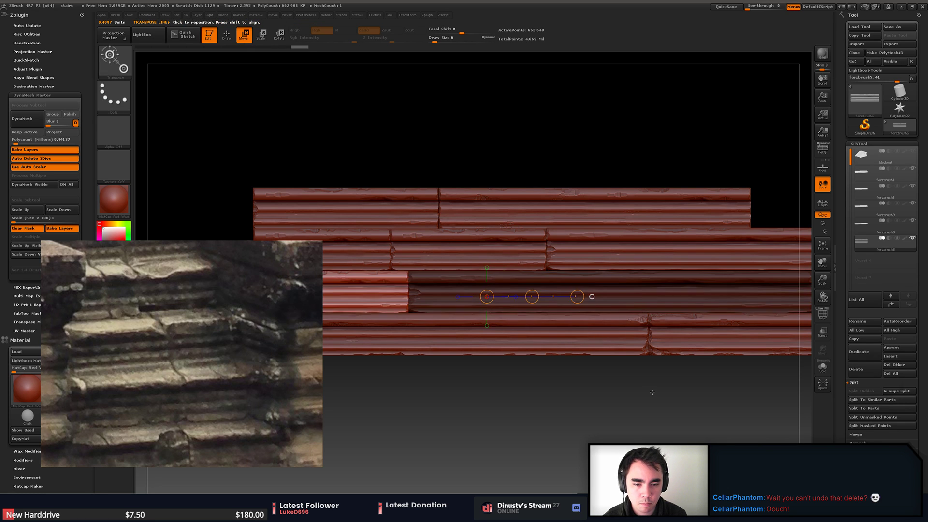
- Duplicate the small third-row block past its stretched neighbour with Transpose Move, and stretch the copy to the end of the staircase
{"action": "left_click_drag", "start_coordinate": [649, 392], "coordinate": [554, 363], "text": "alt"}
{"action": "left_click_drag", "start_coordinate": [457, 303], "coordinate": [787, 298], "text": "ctrl"}
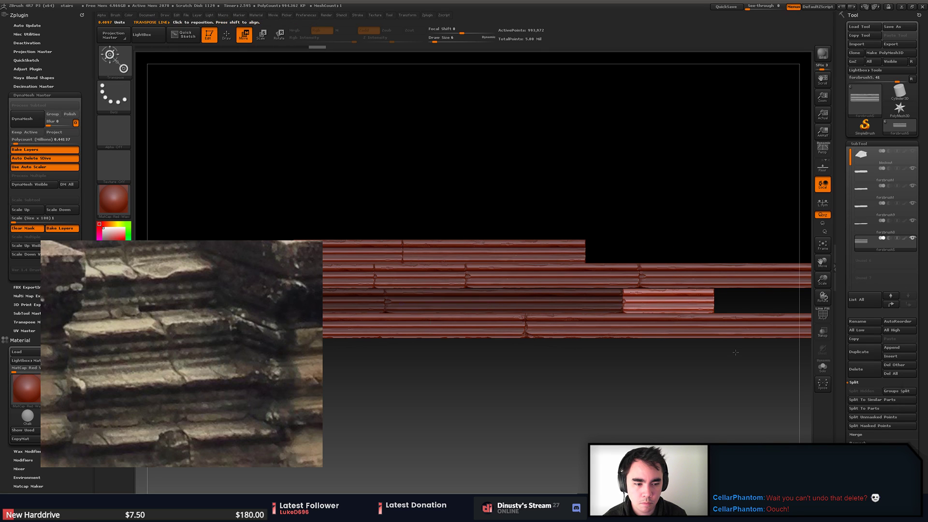
{"action": "left_click_drag", "start_coordinate": [725, 340], "coordinate": [510, 342], "text": "alt"}
{"action": "left_click_drag", "start_coordinate": [410, 304], "coordinate": [647, 310]}
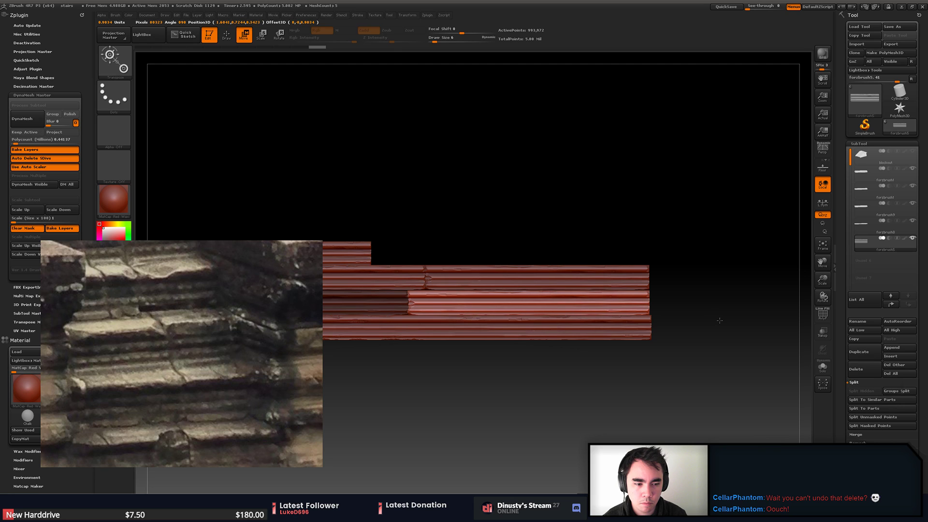
- Clear the mask from the rebuilt third row and return to Draw mode
{"action": "mouse_move", "coordinate": [719, 321]}
{"action": "left_mouse_down", "text": "alt"}
{"action": "mouse_move", "coordinate": [726, 327]}
{"action": "mouse_move", "coordinate": [707, 392]}
{"action": "left_mouse_up", "text": "alt"}
{"action": "key", "text": "ctrl"}
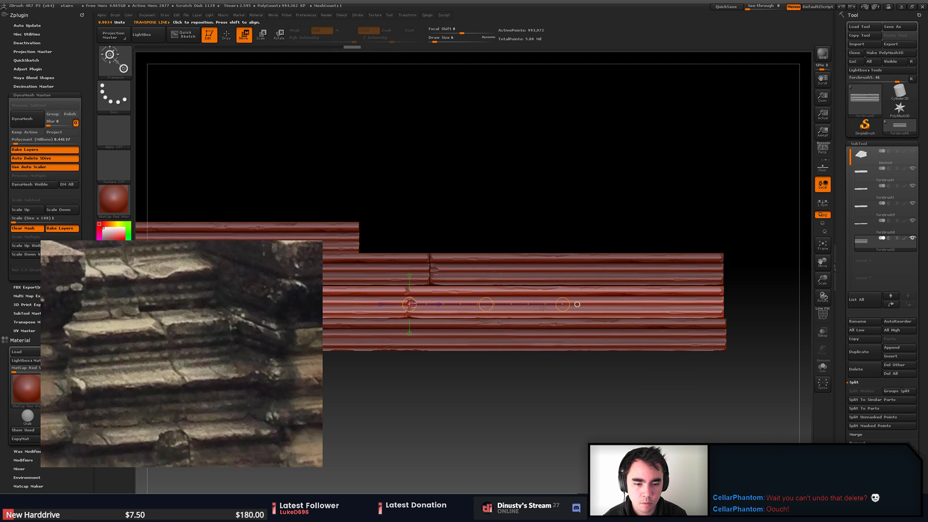
{"action": "left_click", "coordinate": [478, 312], "text": "ctrl"}
{"action": "key", "text": "ctrl+z"}
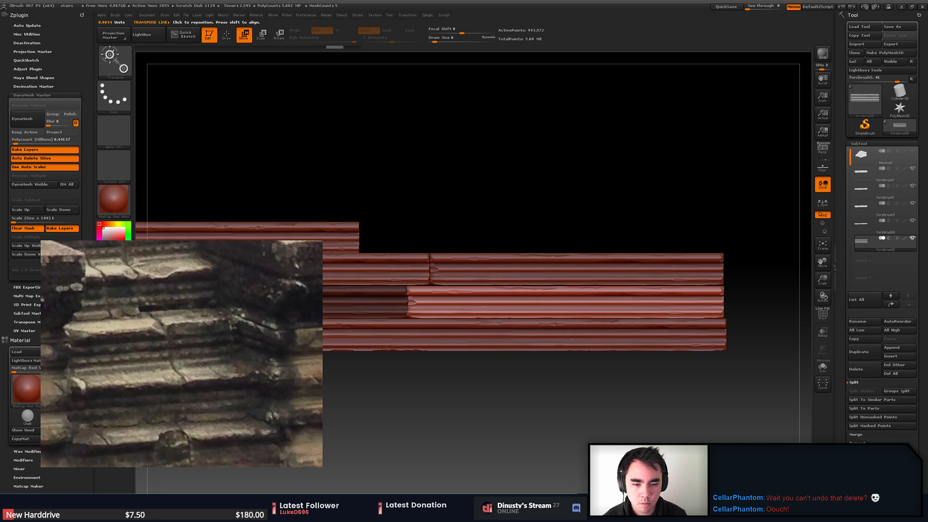
{"action": "left_click_drag", "start_coordinate": [486, 305], "coordinate": [486, 307]}
{"action": "mouse_move", "coordinate": [668, 377]}
{"action": "left_mouse_down", "text": "alt"}
{"action": "mouse_move", "coordinate": [648, 361]}
{"action": "mouse_move", "coordinate": [638, 381]}
{"action": "mouse_move", "coordinate": [673, 418]}
{"action": "left_mouse_up", "text": "alt"}
{"action": "key", "text": "q"}
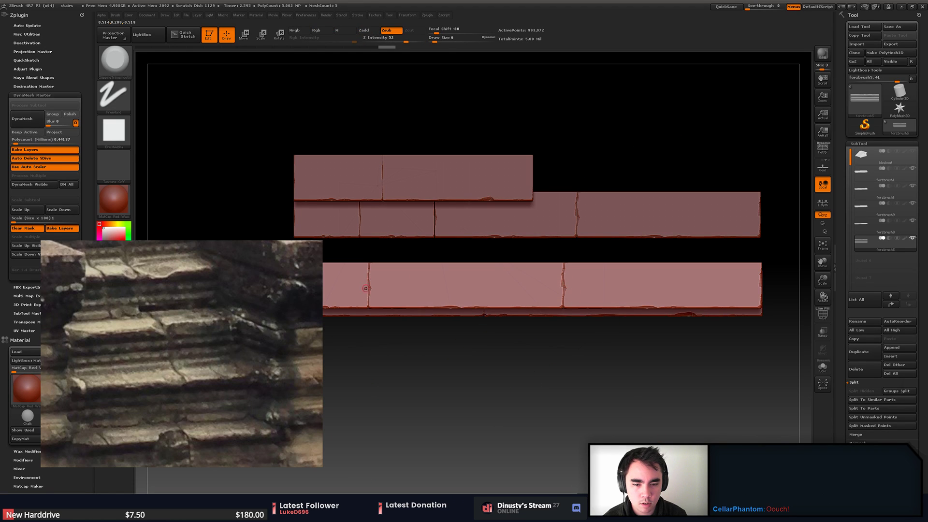
- From the side view, move the third row back with Transpose Move so it steps evenly between the second and bottom rows
{"action": "left_click_drag", "start_coordinate": [366, 288], "coordinate": [471, 304], "text": "alt"}
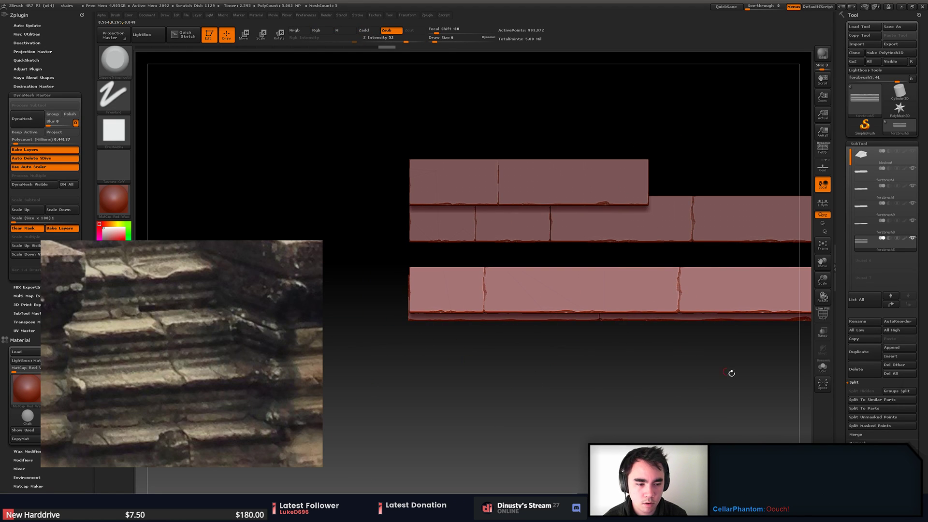
{"action": "left_click_drag", "start_coordinate": [732, 373], "coordinate": [669, 384], "text": "alt"}
{"action": "key", "text": "f"}
{"action": "key", "text": "w"}
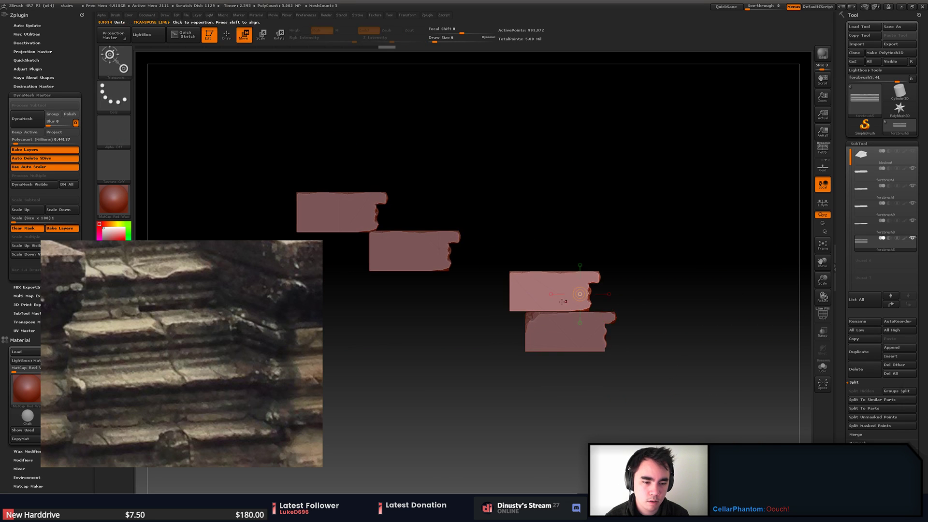
{"action": "left_click_drag", "start_coordinate": [542, 292], "coordinate": [671, 292]}
{"action": "mouse_move", "coordinate": [607, 292]}
{"action": "left_mouse_down"}
{"action": "mouse_move", "coordinate": [542, 295]}
{"action": "mouse_move", "coordinate": [676, 336]}
{"action": "mouse_move", "coordinate": [709, 330]}
{"action": "mouse_move", "coordinate": [717, 354]}
{"action": "mouse_move", "coordinate": [706, 394]}
{"action": "mouse_move", "coordinate": [640, 390]}
{"action": "mouse_move", "coordinate": [649, 369]}
{"action": "left_mouse_up"}
{"action": "key", "text": "q"}
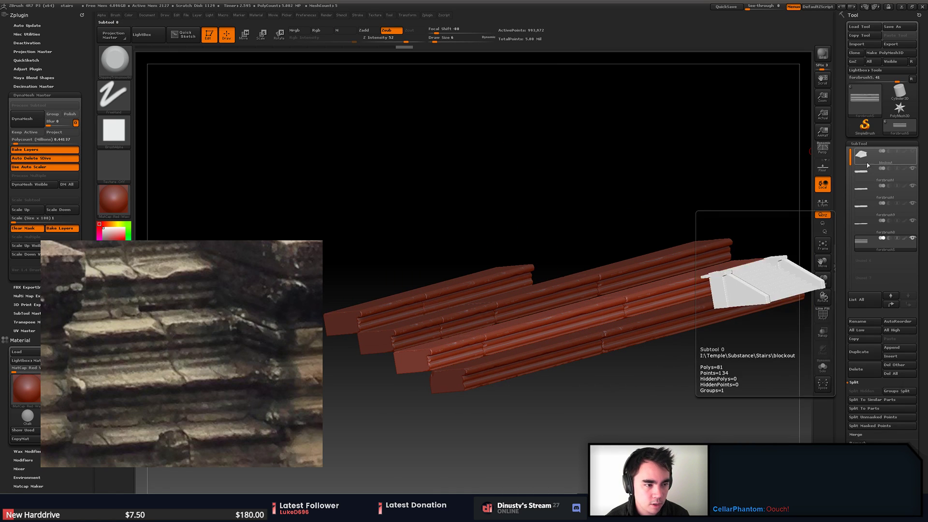
- Save the project and delete the short top row's subtool
{"action": "left_click", "coordinate": [626, 266], "text": "alt"}
{"action": "key", "text": "ctrl"}
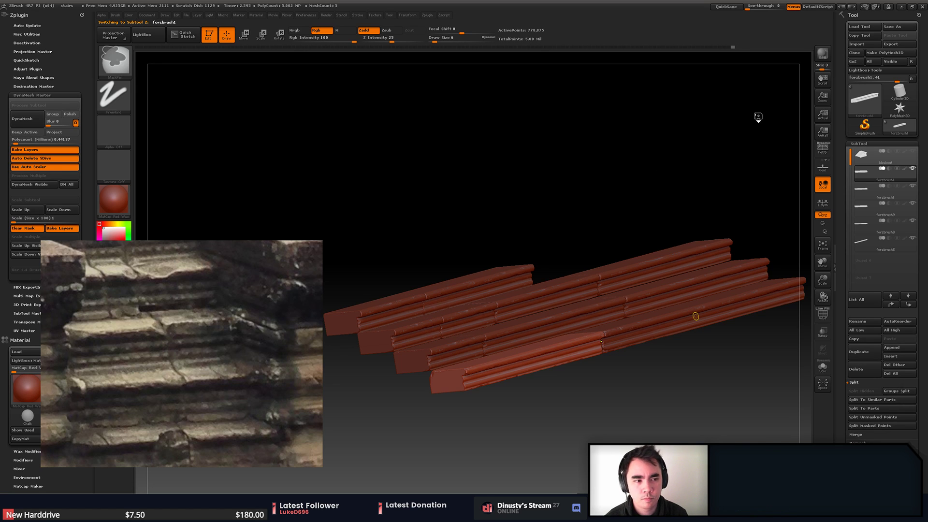
{"action": "mouse_move", "coordinate": [717, 147]}
{"action": "left_mouse_down"}
{"action": "mouse_move", "coordinate": [711, 140]}
{"action": "mouse_move", "coordinate": [713, 152]}
{"action": "left_mouse_up"}
{"action": "mouse_move", "coordinate": [716, 193]}
{"action": "left_mouse_down", "text": "alt"}
{"action": "mouse_move", "coordinate": [672, 149]}
{"action": "mouse_move", "coordinate": [665, 64]}
{"action": "mouse_move", "coordinate": [677, 197]}
{"action": "mouse_move", "coordinate": [628, 212]}
{"action": "mouse_move", "coordinate": [678, 196]}
{"action": "mouse_move", "coordinate": [622, 197]}
{"action": "mouse_move", "coordinate": [615, 247]}
{"action": "mouse_move", "coordinate": [615, 208]}
{"action": "mouse_move", "coordinate": [632, 210]}
{"action": "mouse_move", "coordinate": [608, 224]}
{"action": "left_mouse_up", "text": "alt"}
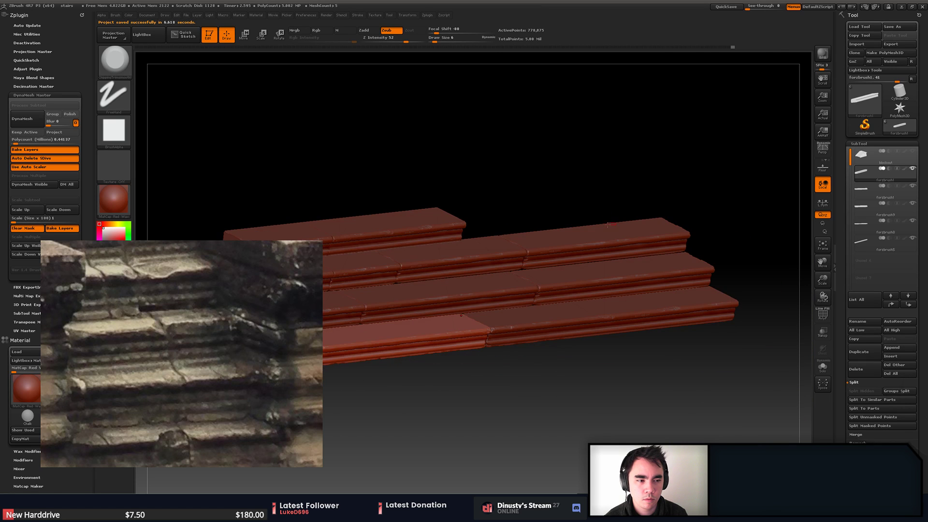
{"action": "left_click_drag", "start_coordinate": [534, 180], "coordinate": [632, 172], "text": "alt"}
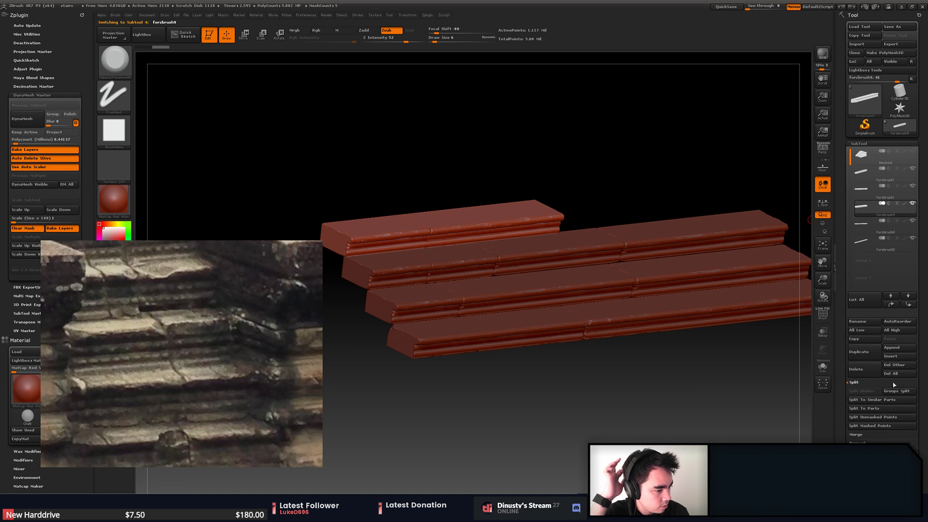
{"action": "left_click", "coordinate": [871, 370]}
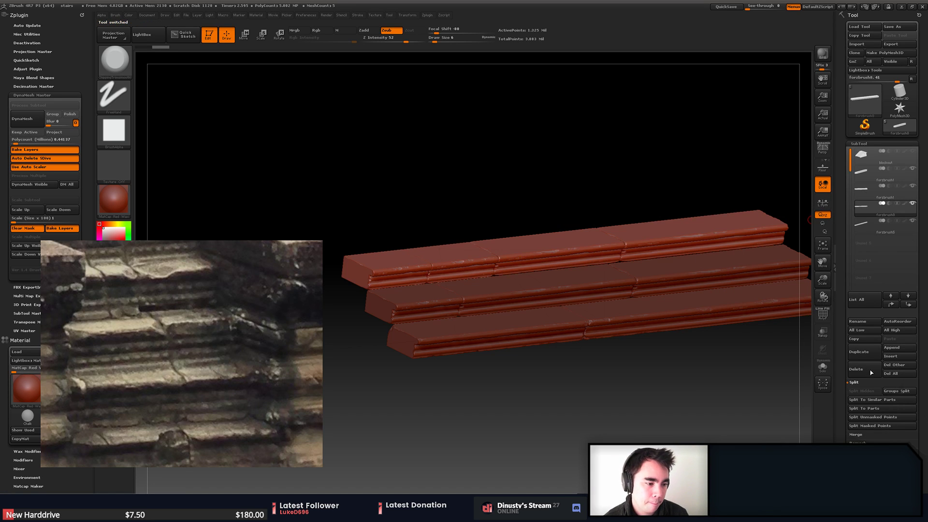
- Select the rebuilt middle row and hide the other rows so it is isolated
{"action": "left_click", "coordinate": [587, 321], "text": "alt"}
{"action": "left_click", "coordinate": [584, 325], "text": "alt"}
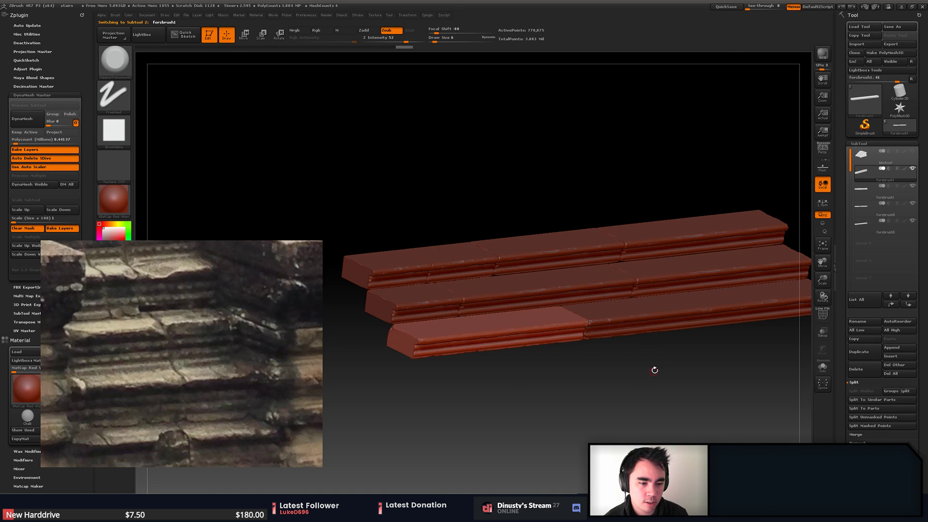
{"action": "left_click", "coordinate": [655, 314], "text": "alt"}
{"action": "left_click", "coordinate": [638, 284], "text": "alt"}
{"action": "left_click", "coordinate": [560, 321], "text": "alt"}
{"action": "left_click", "coordinate": [562, 295], "text": "alt"}
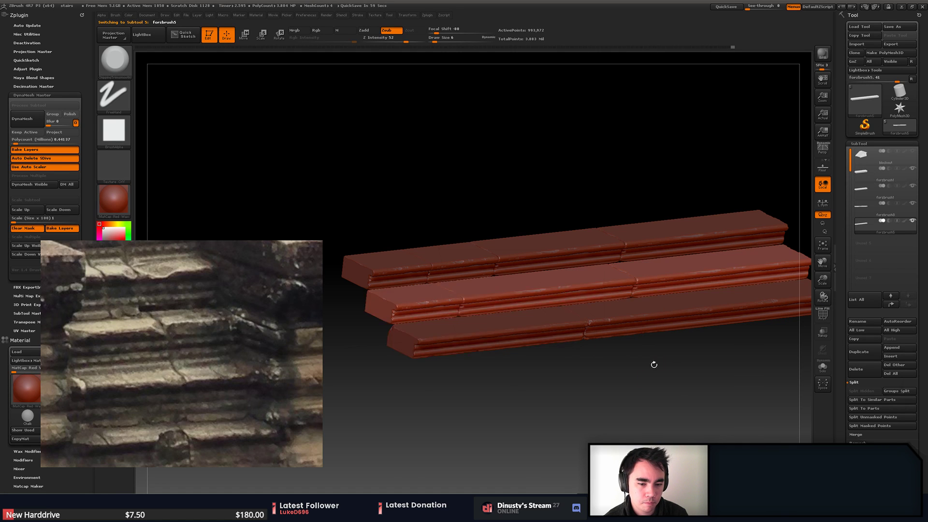
{"action": "left_click_drag", "start_coordinate": [689, 367], "coordinate": [626, 382]}
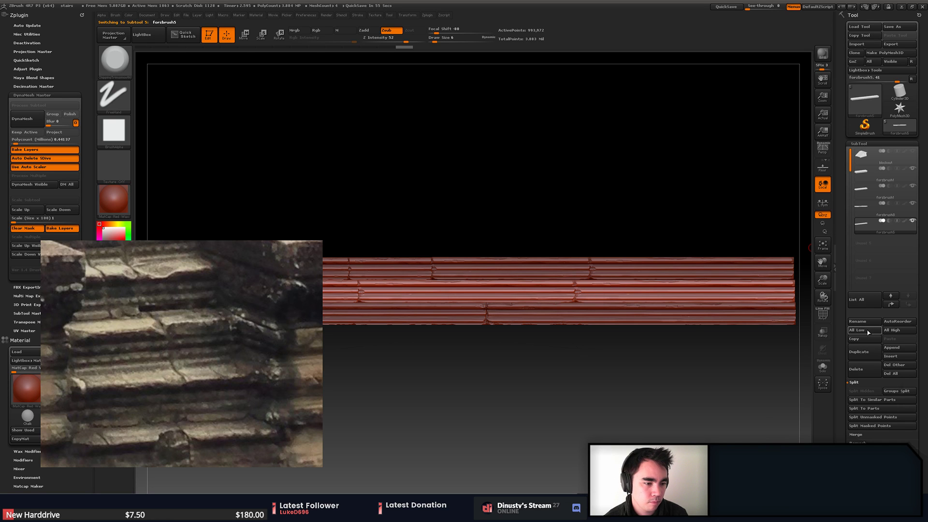
{"action": "left_click", "coordinate": [912, 221]}
{"action": "left_click_drag", "start_coordinate": [672, 224], "coordinate": [670, 238]}
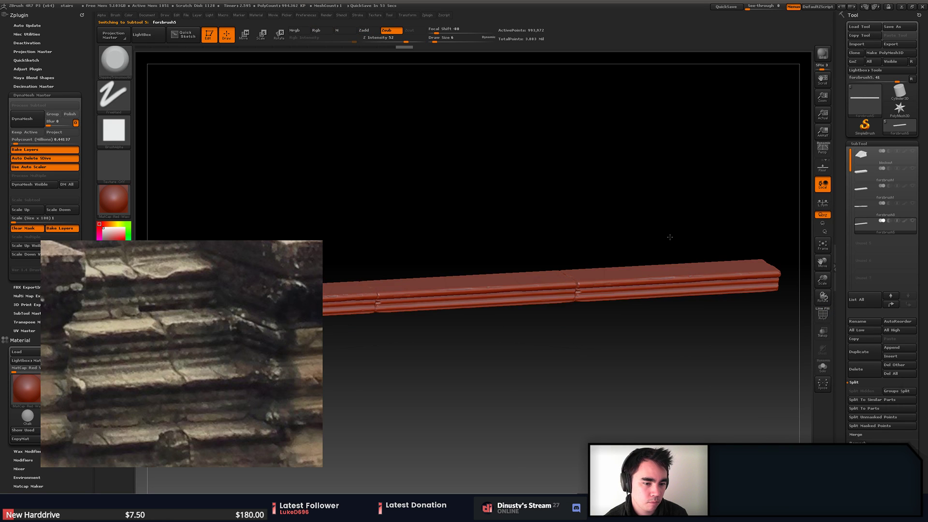
- Assign polygroups to the isolated row's separate blocks with Auto Groups, and turn on the polyframe to check them
{"action": "left_click", "coordinate": [852, 382]}
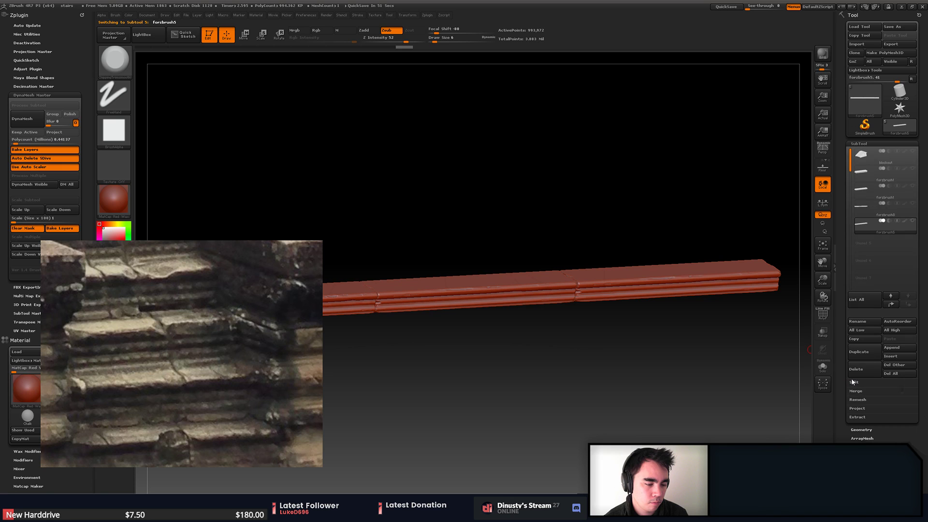
{"action": "left_click_drag", "start_coordinate": [846, 425], "coordinate": [846, 289]}
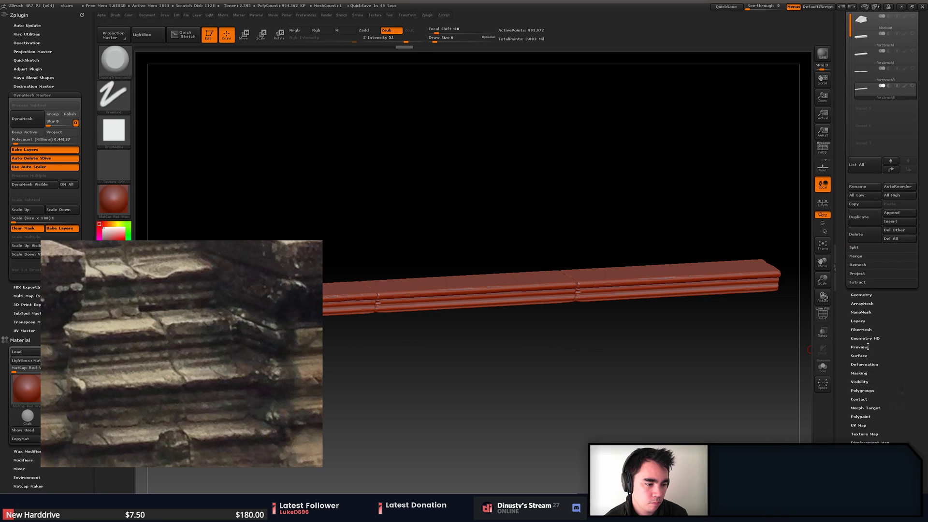
{"action": "left_click", "coordinate": [868, 391]}
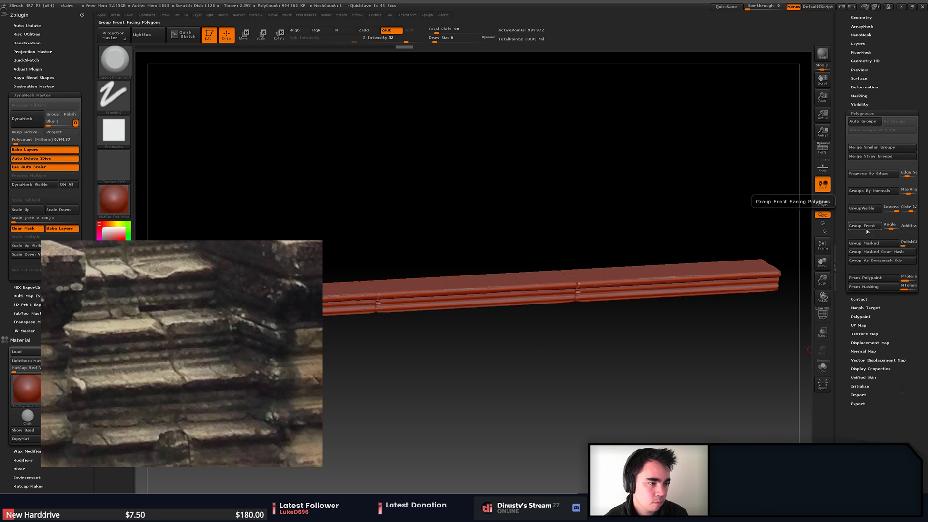
{"action": "key", "text": "ctrl+shift"}
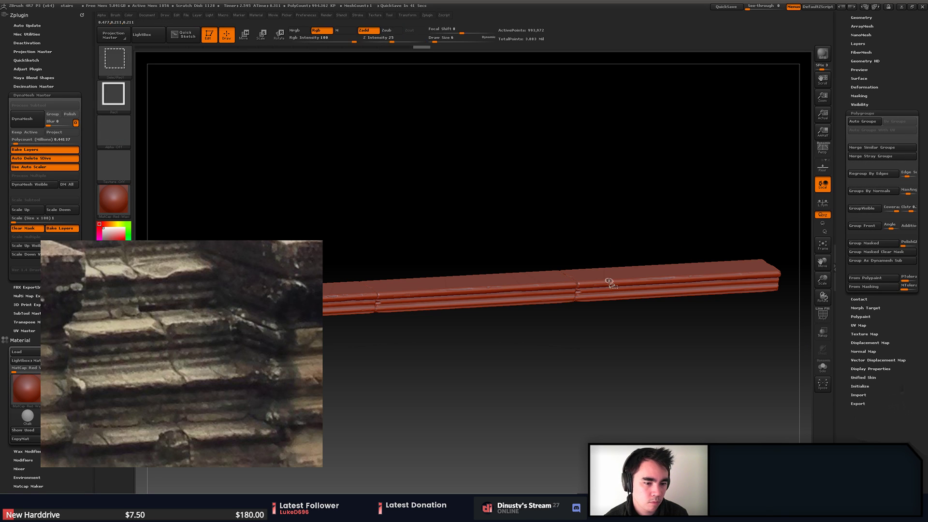
{"action": "mouse_move", "coordinate": [599, 242]}
{"action": "left_mouse_down"}
{"action": "mouse_move", "coordinate": [590, 216]}
{"action": "mouse_move", "coordinate": [596, 232]}
{"action": "mouse_move", "coordinate": [635, 227]}
{"action": "left_mouse_up"}
{"action": "key", "text": "shift+f"}
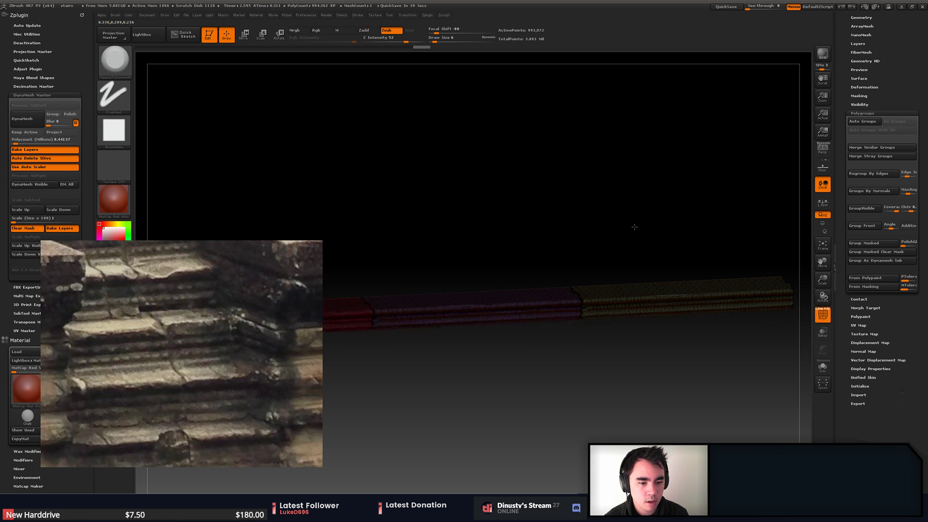
- Try isolating sections of the row's middle and end blocks with rectangular visibility selections, restoring the whole row each time
{"action": "left_click_drag", "start_coordinate": [493, 203], "coordinate": [678, 382], "text": "ctrl+shift"}
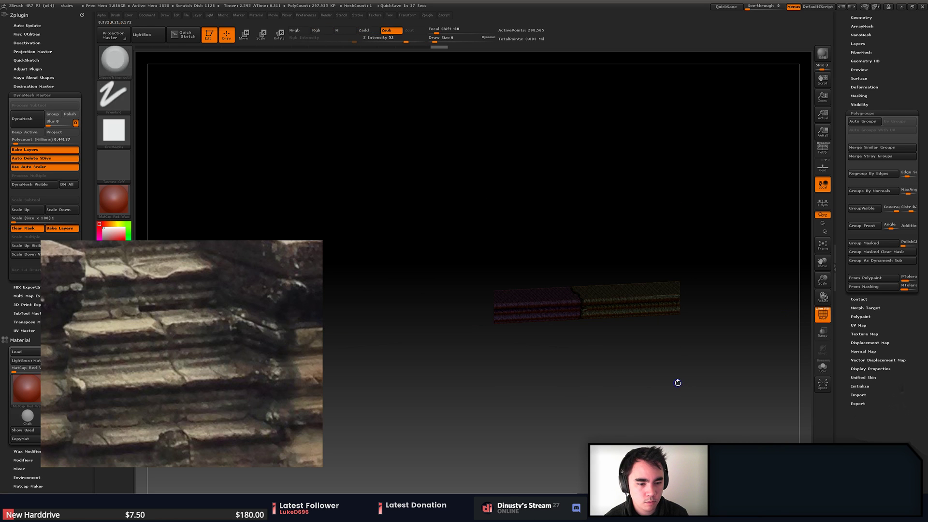
{"action": "key", "text": "shift+f"}
{"action": "left_click", "coordinate": [674, 387], "text": "ctrl+shift"}
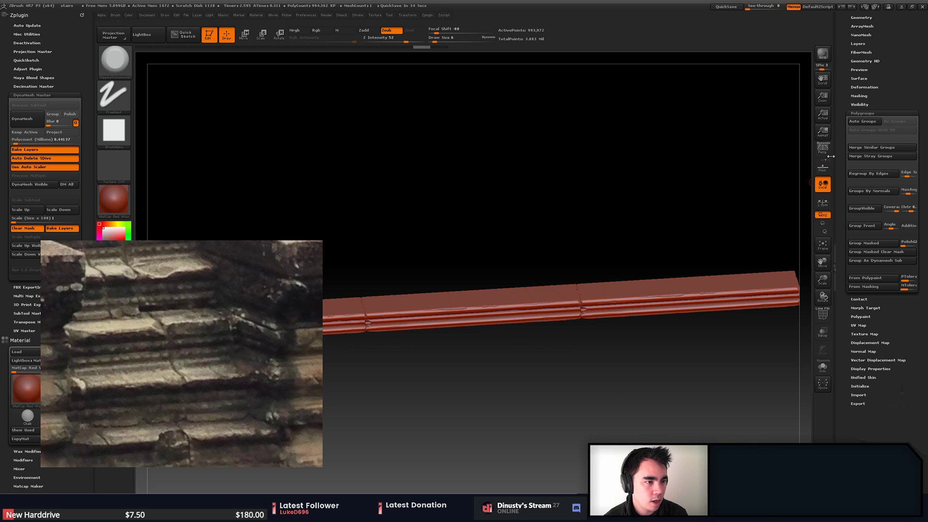
{"action": "left_click_drag", "start_coordinate": [582, 220], "coordinate": [641, 221]}
{"action": "key", "text": "shift+f"}
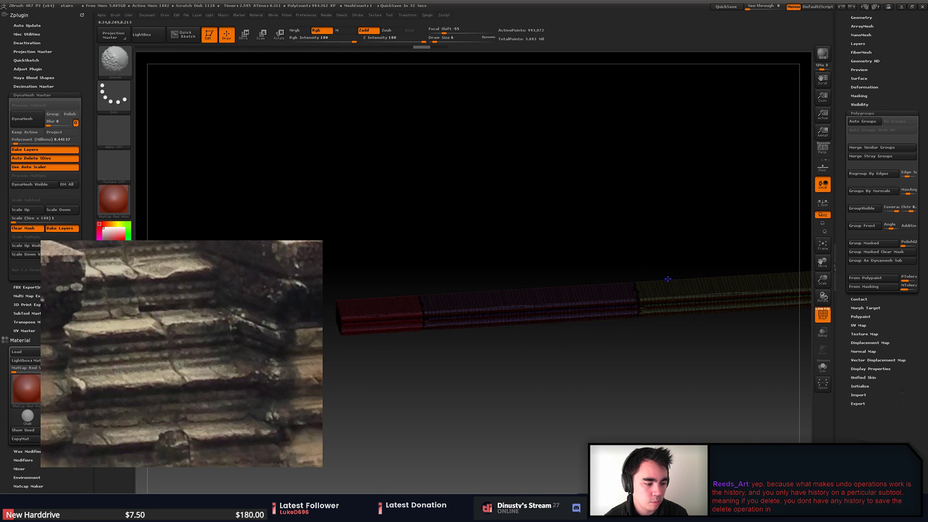
{"action": "key", "text": "shift+f"}
{"action": "left_click_drag", "start_coordinate": [524, 246], "coordinate": [611, 362], "text": "ctrl+shift"}
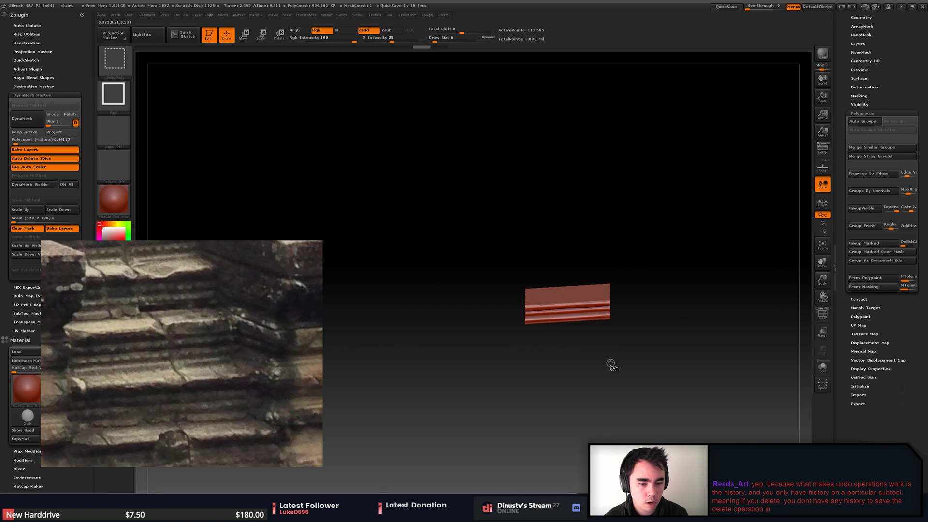
{"action": "key", "text": "ctrl+z"}
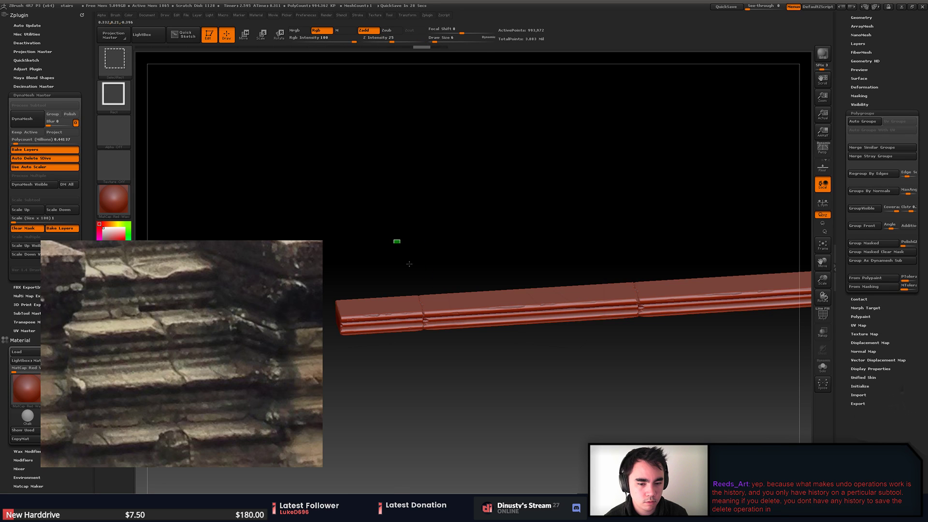
- Try isolating the sections around both joints between the row's blocks, and bring the full row back
{"action": "left_click_drag", "start_coordinate": [395, 241], "coordinate": [488, 371], "text": "ctrl+shift"}
{"action": "key", "text": "shift+f"}
{"action": "key", "text": "shift+f"}
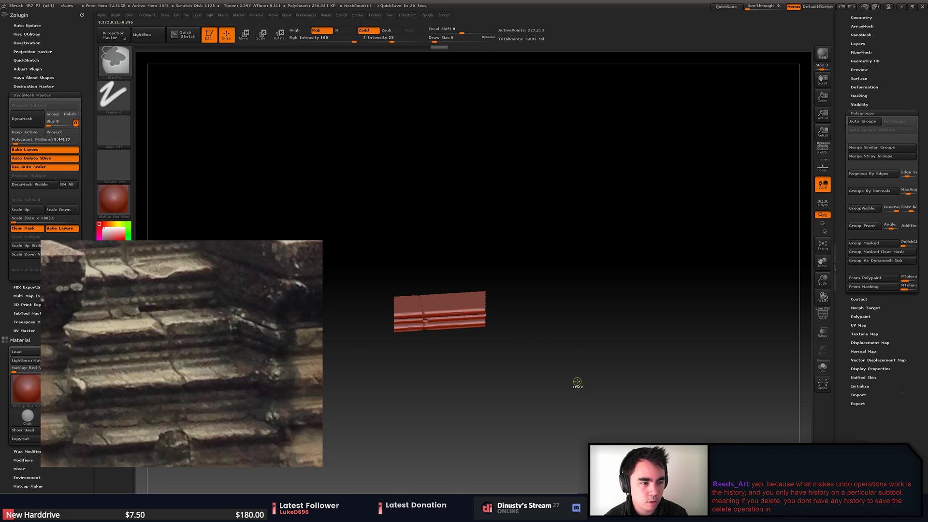
{"action": "left_click", "coordinate": [579, 347], "text": "ctrl+shift"}
{"action": "key", "text": "shift+f"}
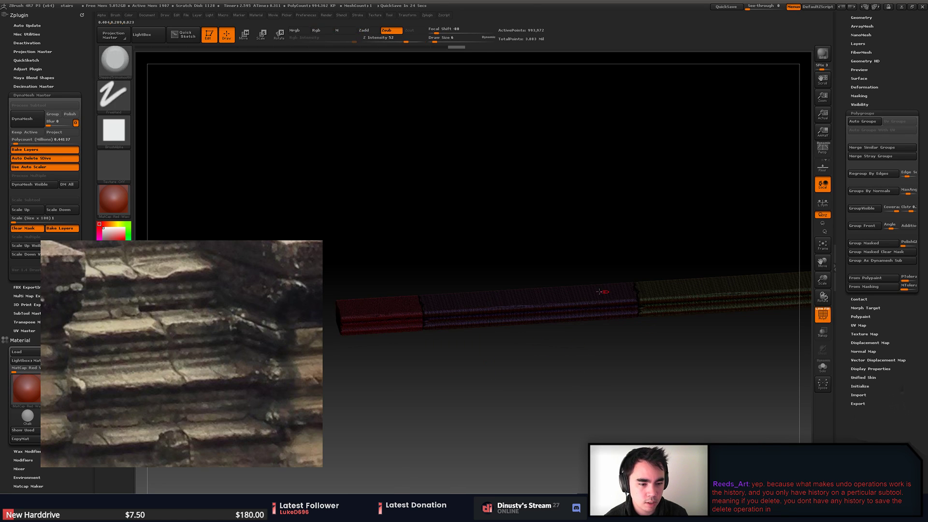
{"action": "left_click_drag", "start_coordinate": [517, 226], "coordinate": [710, 392], "text": "ctrl+shift"}
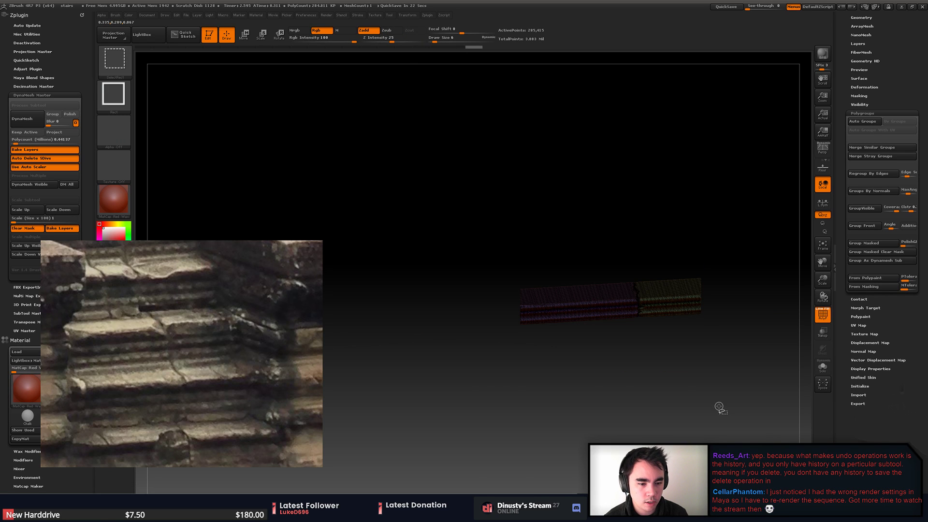
{"action": "left_click", "coordinate": [704, 372], "text": "ctrl+shift"}
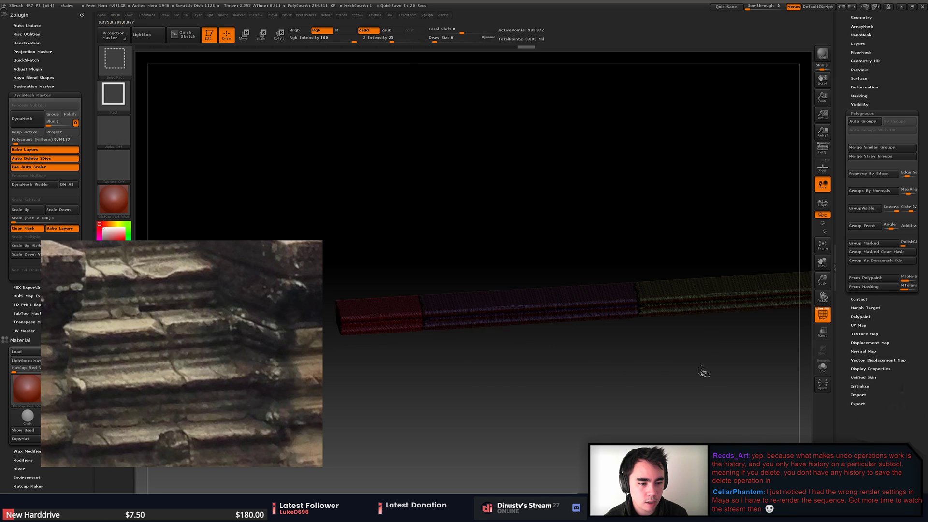
- Try isolating part of the long end block by polygroup and rectangular selection, and unhide the row again
{"action": "left_click", "coordinate": [674, 303], "text": "ctrl+shift"}
{"action": "left_click", "coordinate": [672, 302], "text": "ctrl+shift"}
{"action": "left_click", "coordinate": [655, 362], "text": "ctrl+shift"}
{"action": "left_click_drag", "start_coordinate": [613, 340], "coordinate": [661, 416], "text": "ctrl+shift"}
{"action": "left_click_drag", "start_coordinate": [647, 207], "coordinate": [725, 391], "text": "ctrl+shift"}
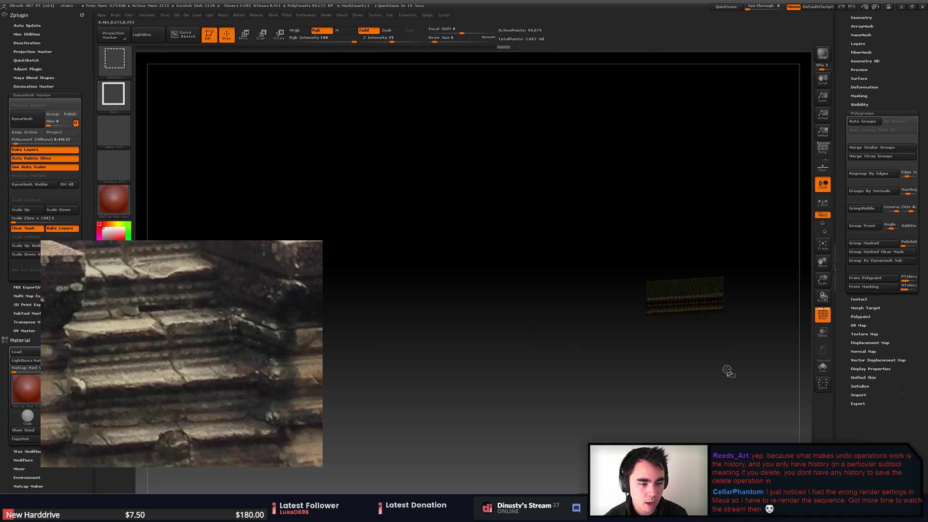
{"action": "left_click", "coordinate": [727, 370], "text": "ctrl+shift"}
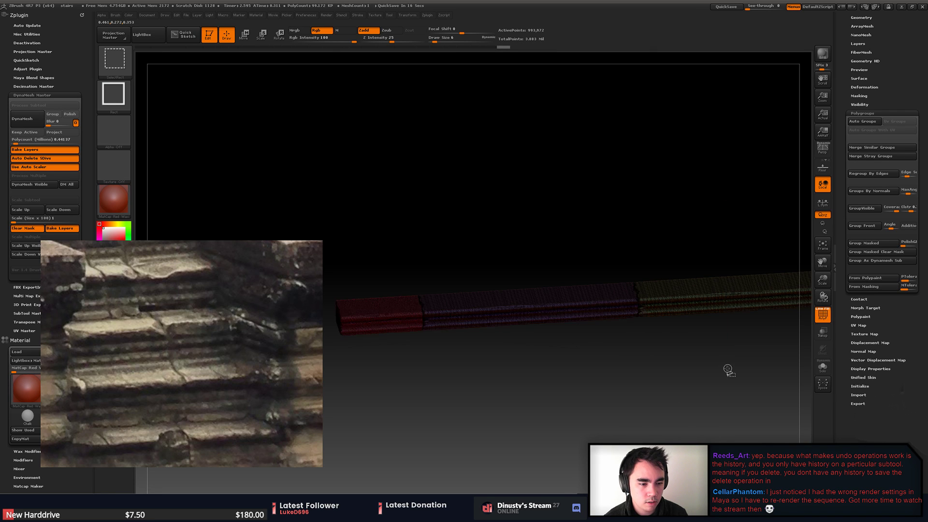
- Isolate the long end block, turn off its polyframe, and chip the edges of the mouldings at its exposed end
{"action": "left_click", "coordinate": [661, 295], "text": "ctrl+shift"}
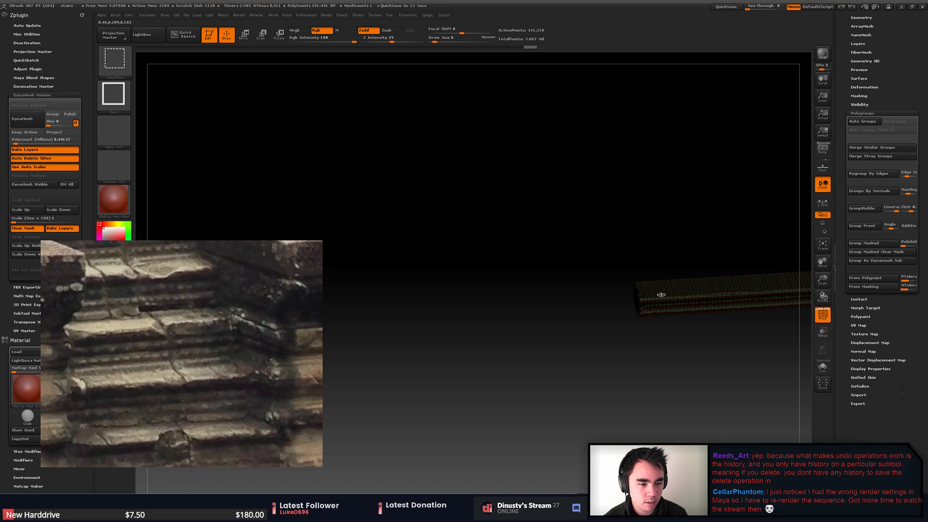
{"action": "mouse_move", "coordinate": [663, 344]}
{"action": "left_mouse_down"}
{"action": "mouse_move", "coordinate": [626, 346]}
{"action": "mouse_move", "coordinate": [667, 336]}
{"action": "mouse_move", "coordinate": [662, 368]}
{"action": "mouse_move", "coordinate": [638, 396]}
{"action": "left_mouse_up"}
{"action": "key", "text": "shift+f"}
{"action": "right_click_drag", "start_coordinate": [605, 357], "coordinate": [544, 337]}
{"action": "mouse_move", "coordinate": [538, 334]}
{"action": "left_mouse_down"}
{"action": "mouse_move", "coordinate": [549, 336]}
{"action": "mouse_move", "coordinate": [541, 371]}
{"action": "left_mouse_up"}
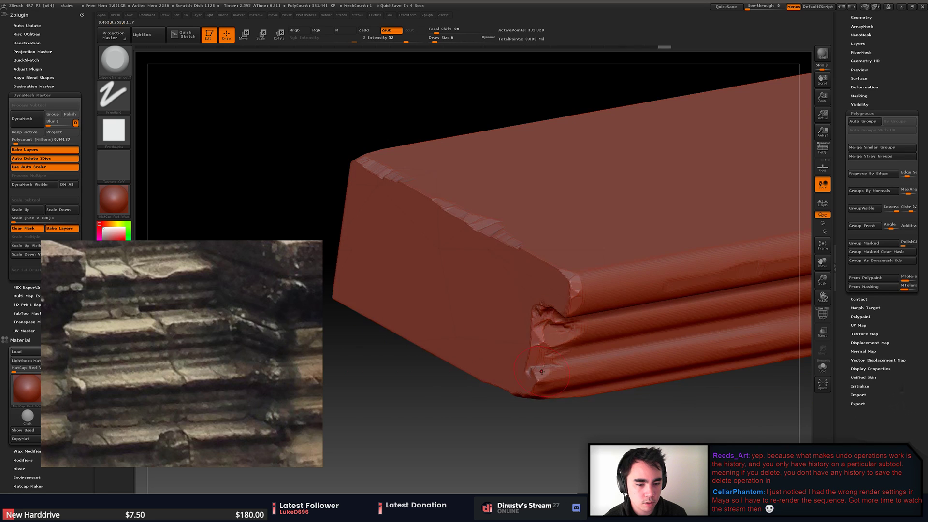
{"action": "left_click_drag", "start_coordinate": [609, 382], "coordinate": [596, 318]}
- Try carving a thin crack from the block's chipped end along the middle moulding, adjusting the brush size first
{"action": "right_click_drag", "start_coordinate": [489, 344], "coordinate": [482, 344]}
{"action": "key", "text": "space"}
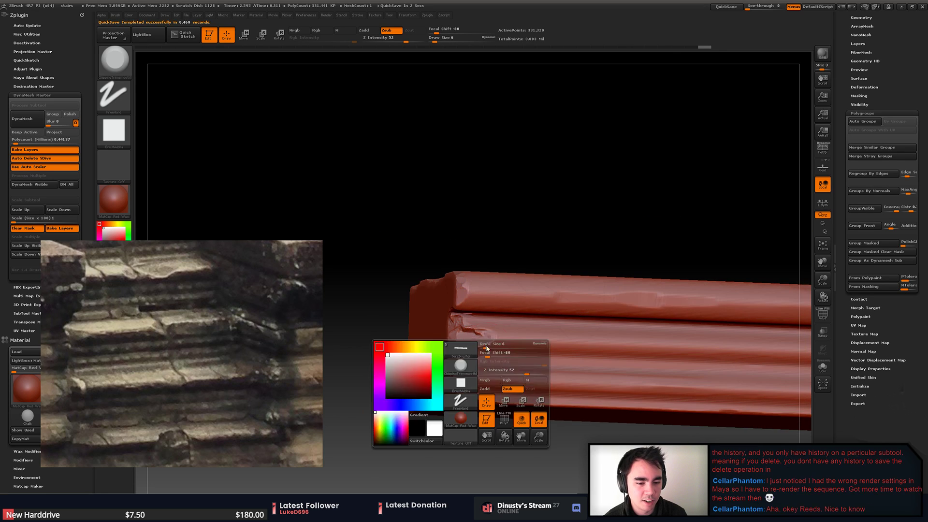
{"action": "key", "text": "space"}
{"action": "left_click_drag", "start_coordinate": [492, 346], "coordinate": [491, 346]}
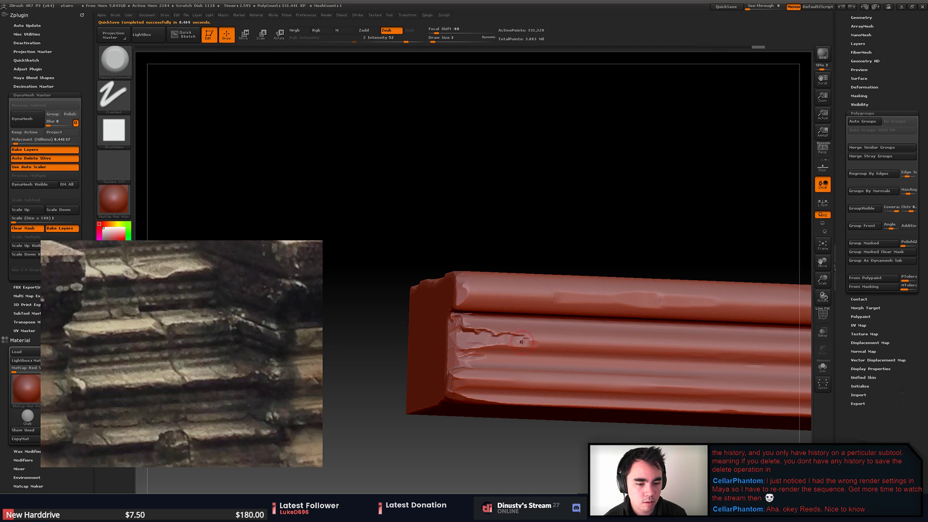
{"action": "left_click_drag", "start_coordinate": [522, 342], "coordinate": [564, 345]}
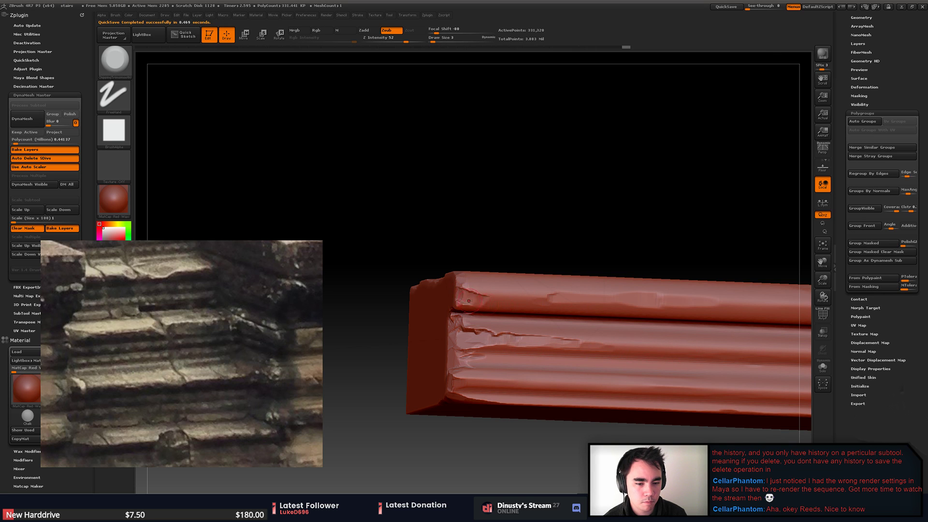
- Carve chips into the end block's middle mouldings at the joint with the full row shown, and isolate the block again
{"action": "mouse_move", "coordinate": [474, 285]}
{"action": "right_mouse_down", "text": "ctrl"}
{"action": "mouse_move", "coordinate": [483, 261]}
{"action": "mouse_move", "coordinate": [513, 300]}
{"action": "mouse_move", "coordinate": [565, 331]}
{"action": "right_mouse_up", "text": "ctrl"}
{"action": "left_click_drag", "start_coordinate": [565, 330], "coordinate": [499, 301]}
{"action": "right_click_drag", "start_coordinate": [499, 301], "coordinate": [457, 314], "text": "ctrl"}
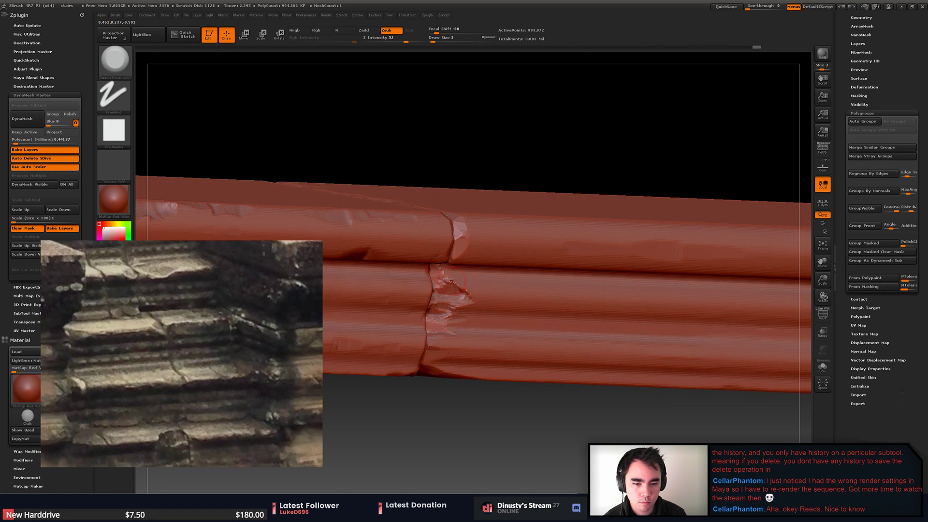
{"action": "mouse_move", "coordinate": [451, 282]}
{"action": "left_mouse_down"}
{"action": "mouse_move", "coordinate": [427, 308]}
{"action": "mouse_move", "coordinate": [426, 275]}
{"action": "mouse_move", "coordinate": [427, 321]}
{"action": "left_mouse_up"}
{"action": "left_click", "coordinate": [493, 317], "text": "ctrl+shift"}
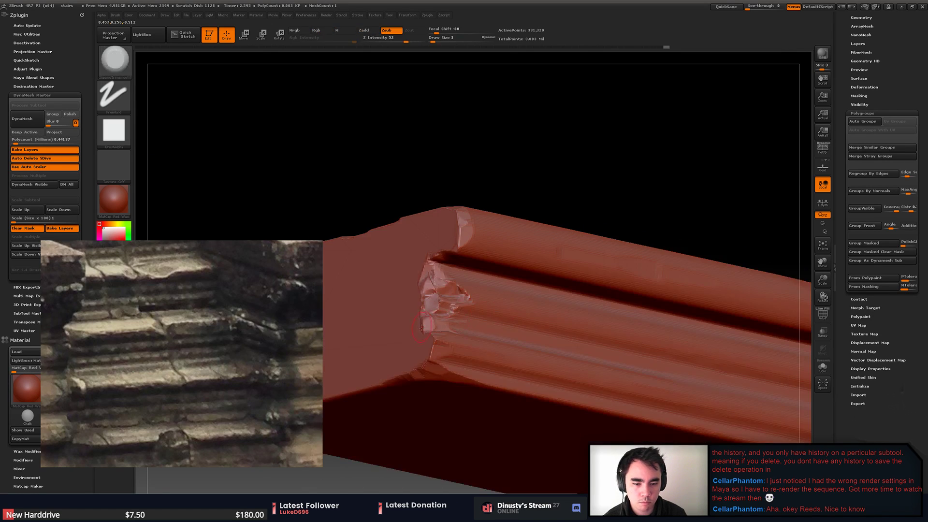
- Set the Draw Size to 4 and carve finer faceted chips into the isolated block's broken moulding end
{"action": "key", "text": "b"}
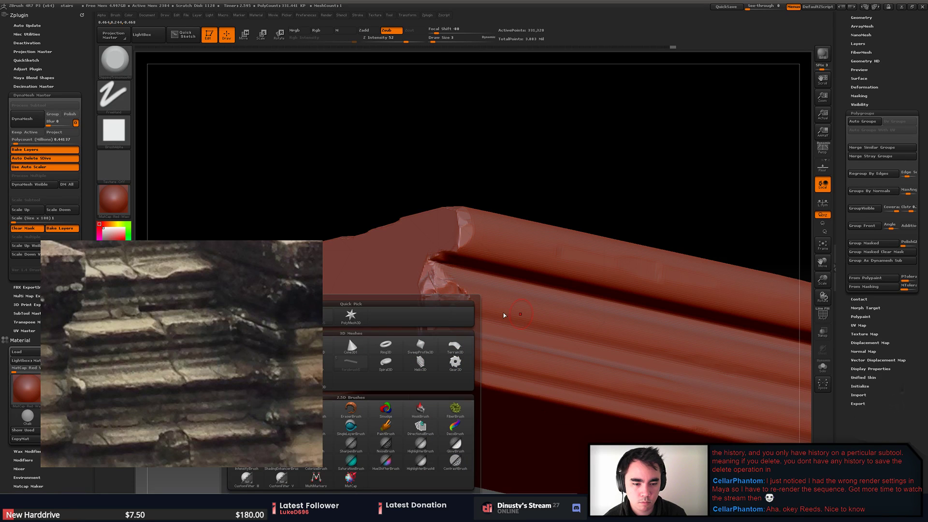
{"action": "mouse_move", "coordinate": [536, 165]}
{"action": "left_mouse_down", "text": "alt"}
{"action": "mouse_move", "coordinate": [522, 180]}
{"action": "mouse_move", "coordinate": [516, 223]}
{"action": "left_mouse_up", "text": "alt"}
{"action": "key", "text": "space"}
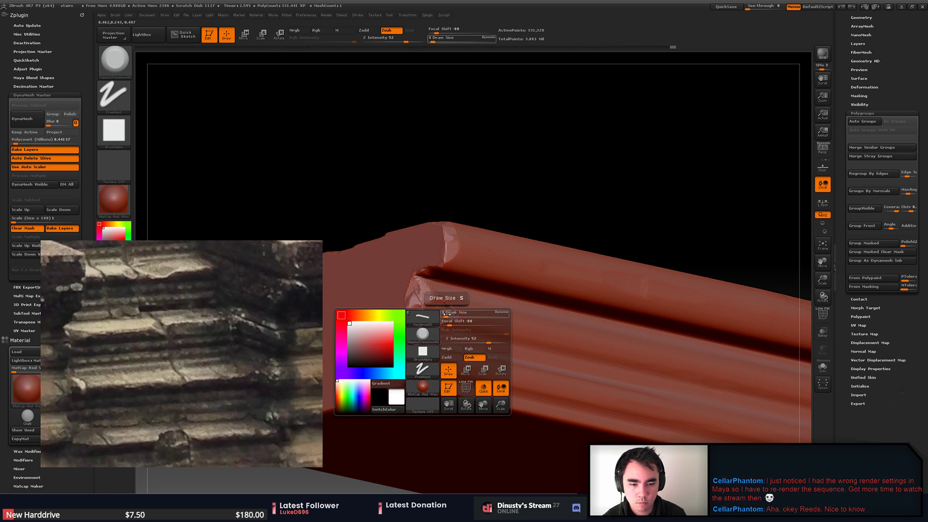
{"action": "left_click_drag", "start_coordinate": [445, 313], "coordinate": [449, 315]}
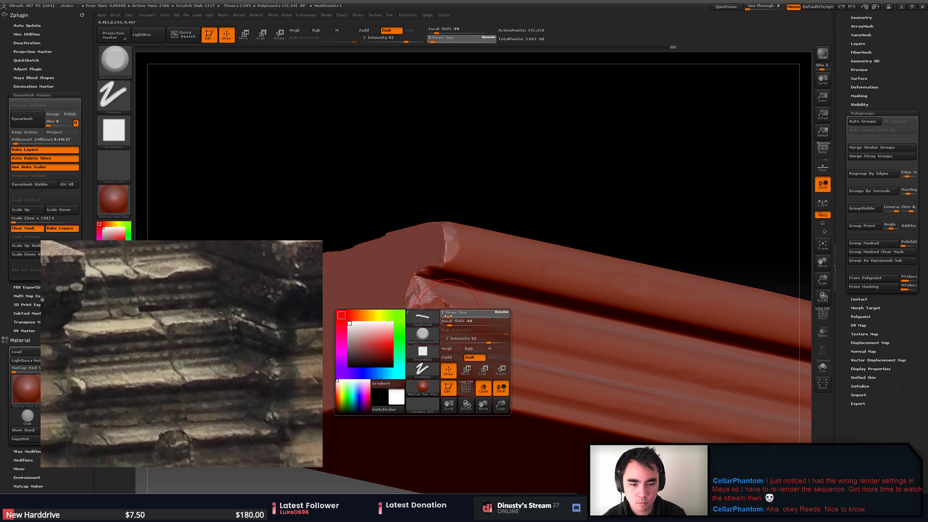
{"action": "left_click", "coordinate": [426, 318]}
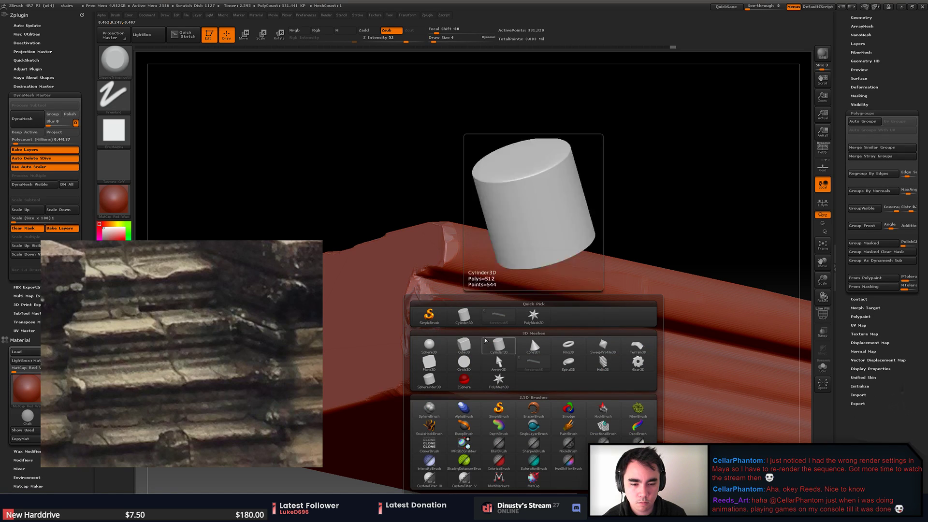
{"action": "key", "text": "b"}
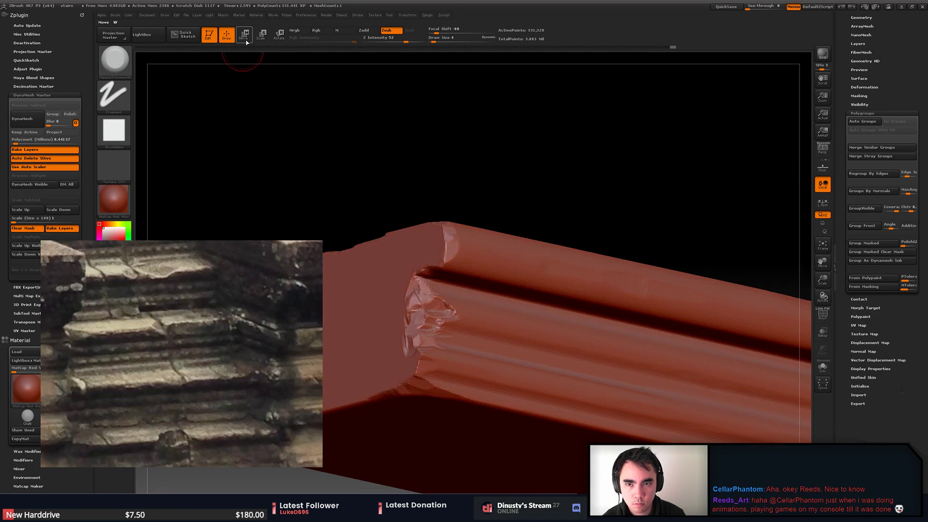
{"action": "left_click_drag", "start_coordinate": [459, 279], "coordinate": [446, 268]}
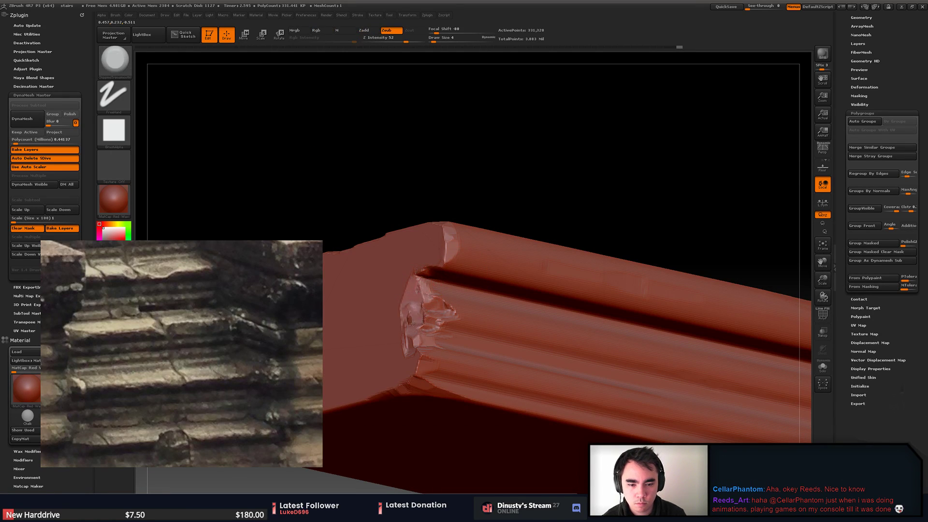
- Sculpt the broken end of the moulded stair block and unhide the remaining blocks
{"action": "right_click_drag", "start_coordinate": [541, 331], "coordinate": [477, 333], "text": "alt"}
{"action": "mouse_move", "coordinate": [450, 327]}
{"action": "left_mouse_down"}
{"action": "mouse_move", "coordinate": [439, 322]}
{"action": "mouse_move", "coordinate": [440, 340]}
{"action": "left_mouse_up"}
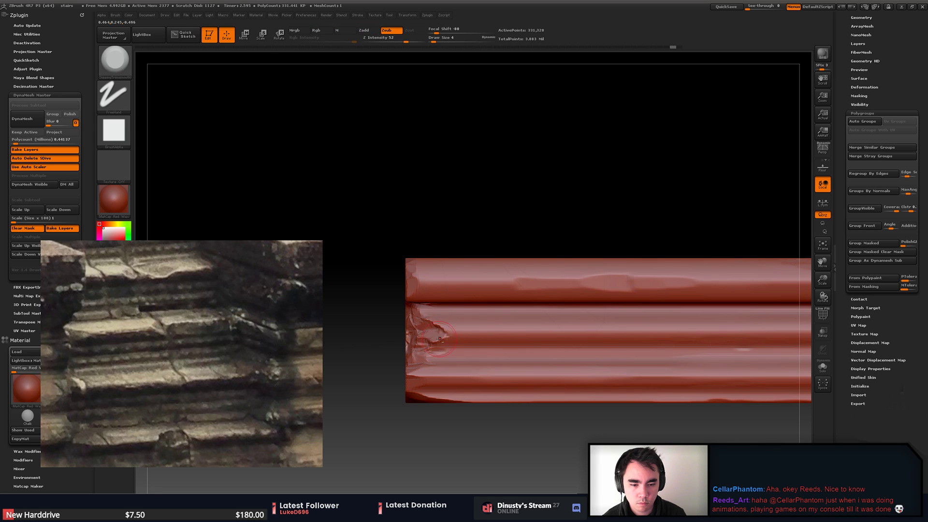
{"action": "right_click_drag", "start_coordinate": [527, 345], "coordinate": [561, 382], "text": "ctrl"}
{"action": "left_click", "coordinate": [563, 382], "text": "ctrl+shift"}
{"action": "right_click_drag", "start_coordinate": [544, 347], "coordinate": [609, 358], "text": "ctrl"}
{"action": "mouse_move", "coordinate": [609, 358]}
{"action": "right_mouse_down", "text": "alt"}
{"action": "mouse_move", "coordinate": [501, 331]}
{"action": "mouse_move", "coordinate": [554, 357]}
{"action": "mouse_move", "coordinate": [619, 346]}
{"action": "mouse_move", "coordinate": [547, 360]}
{"action": "right_mouse_up", "text": "alt"}
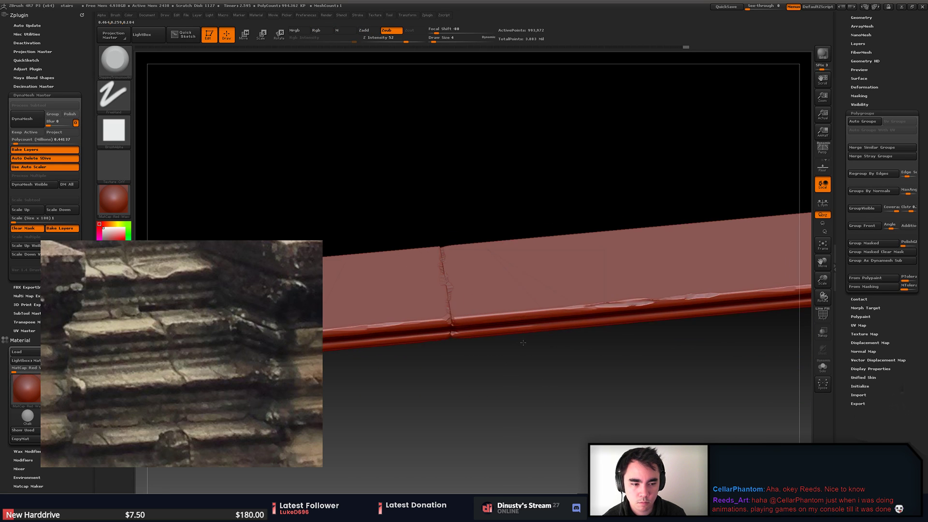
- Carve irregular chips along the upper front edge of the long stair block
{"action": "mouse_move", "coordinate": [656, 296]}
{"action": "left_mouse_down"}
{"action": "mouse_move", "coordinate": [518, 287]}
{"action": "mouse_move", "coordinate": [491, 263]}
{"action": "mouse_move", "coordinate": [521, 280]}
{"action": "mouse_move", "coordinate": [412, 290]}
{"action": "left_mouse_up"}
{"action": "key", "text": "space"}
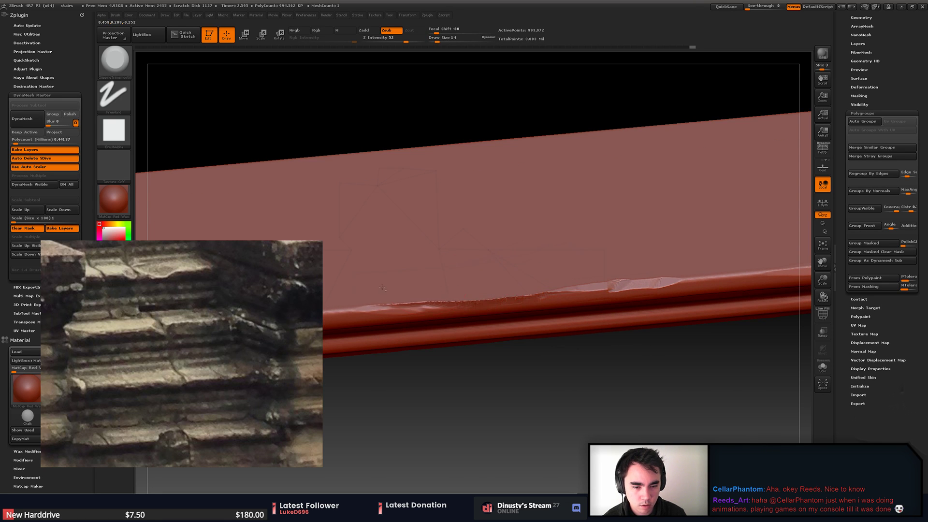
{"action": "key", "text": "space"}
{"action": "left_click_drag", "start_coordinate": [464, 303], "coordinate": [401, 304]}
{"action": "key", "text": "space"}
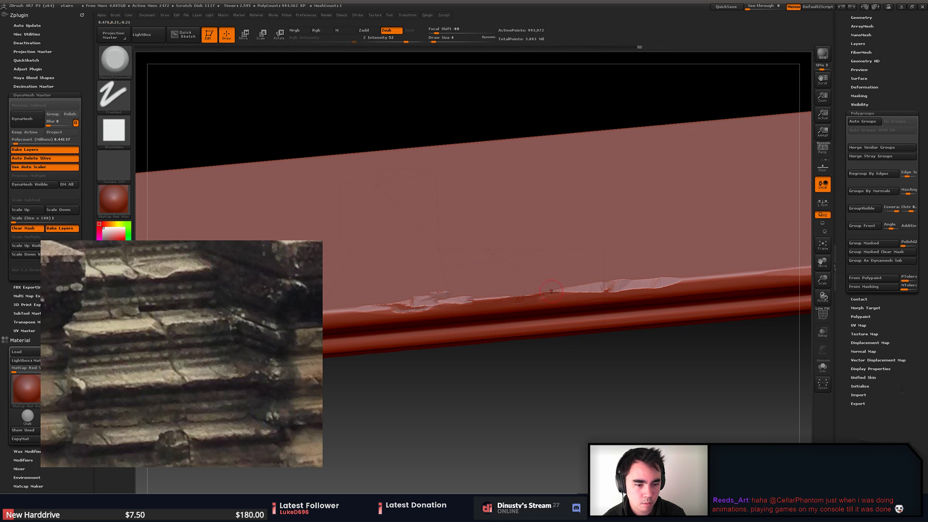
- Undo unwanted chip strokes on the upper front edge and carve further damage along it
{"action": "key", "text": "ctrl+z"}
{"action": "key", "text": "ctrl+z"}
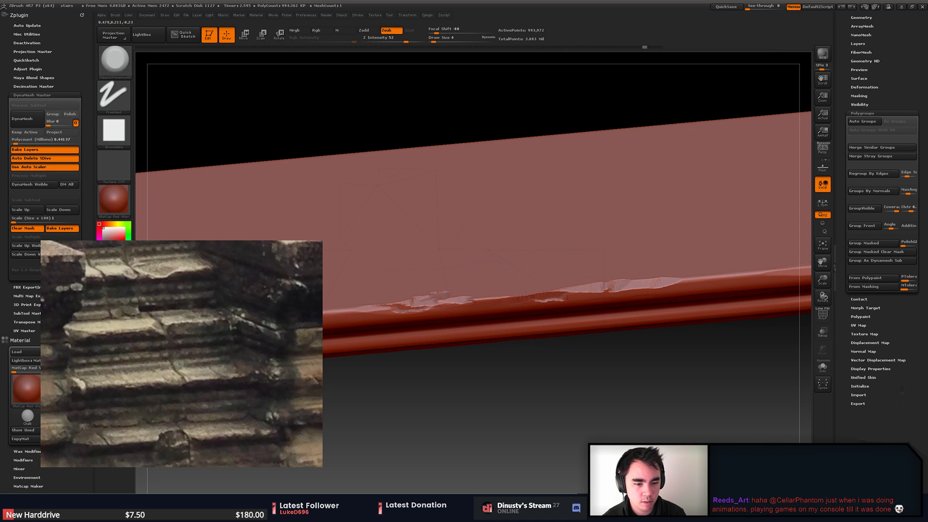
{"action": "key", "text": "ctrl+z"}
{"action": "key", "text": "ctrl+shift+z"}
{"action": "key", "text": "ctrl+shift+z"}
{"action": "key", "text": "ctrl+shift+z"}
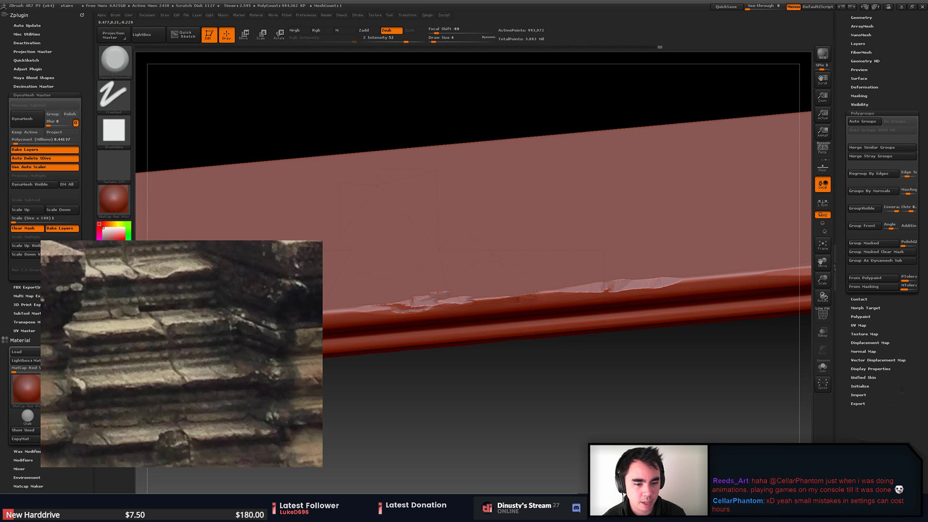
{"action": "key", "text": "ctrl+shift+z"}
{"action": "key", "text": "ctrl+shift+z"}
{"action": "key", "text": "ctrl+shift+z"}
{"action": "right_click_drag", "start_coordinate": [664, 286], "coordinate": [539, 294], "text": "alt"}
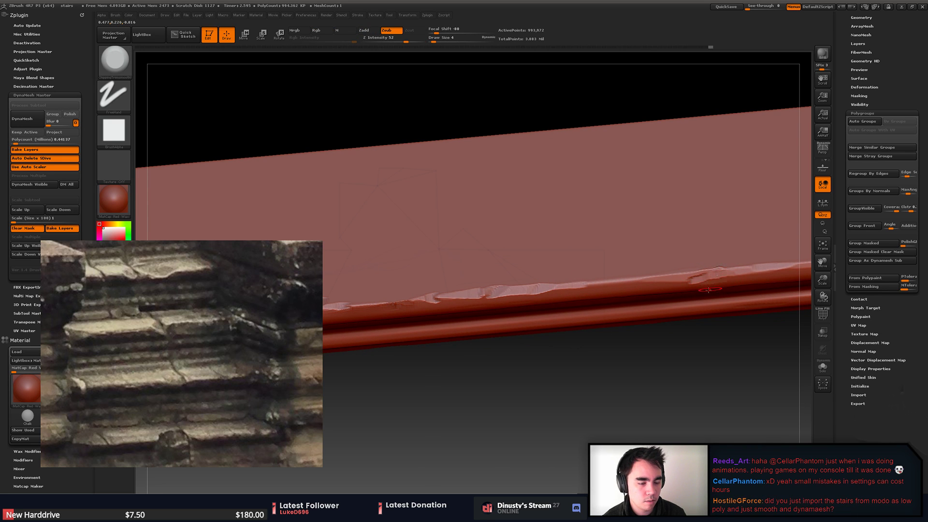
{"action": "right_click_drag", "start_coordinate": [708, 290], "coordinate": [735, 284]}
{"action": "key", "text": "ctrl+z"}
- Isolate a single stair block and save the project
{"action": "left_click_drag", "start_coordinate": [661, 284], "coordinate": [537, 357]}
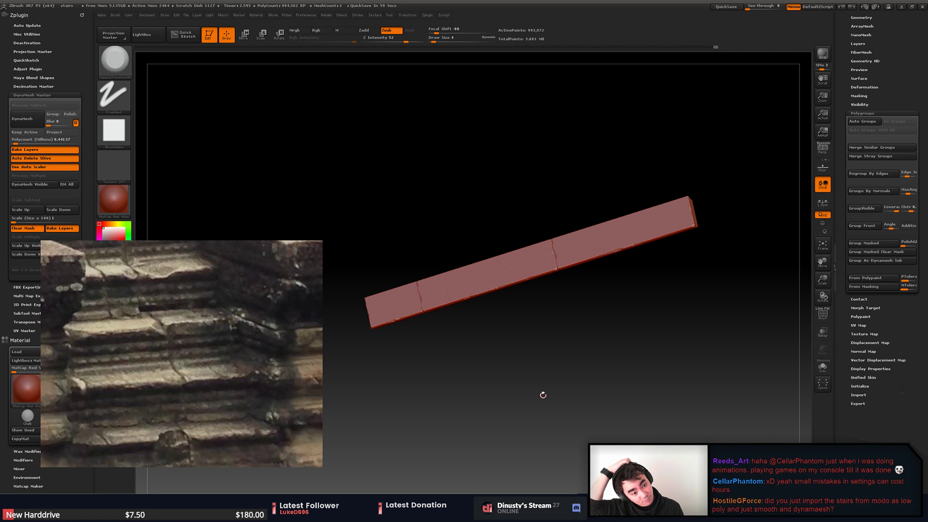
{"action": "left_click_drag", "start_coordinate": [543, 396], "coordinate": [508, 269]}
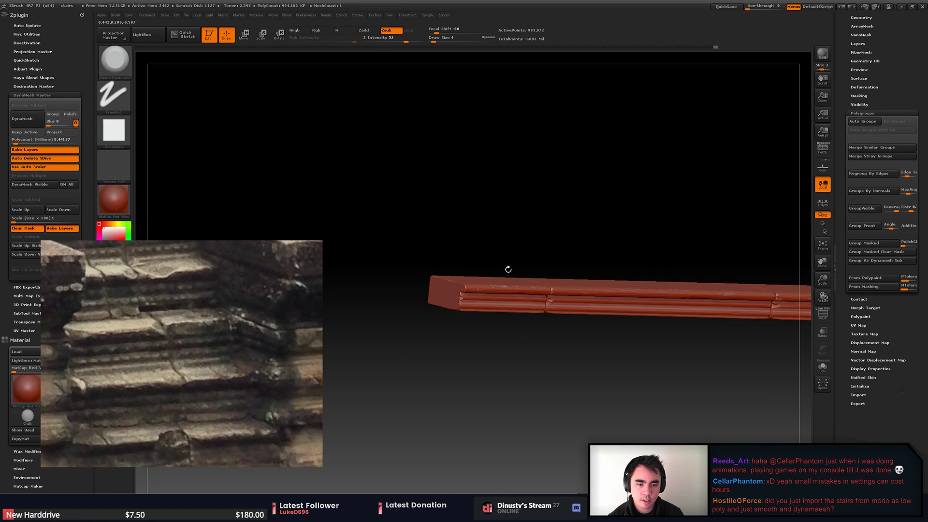
{"action": "left_click_drag", "start_coordinate": [627, 269], "coordinate": [369, 191]}
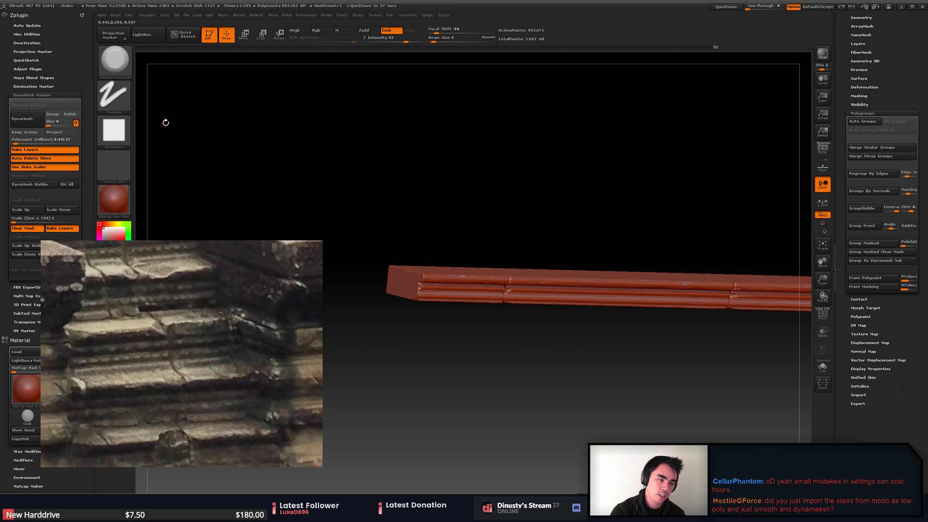
{"action": "mouse_move", "coordinate": [369, 163]}
{"action": "left_mouse_down"}
{"action": "mouse_move", "coordinate": [555, 283]}
{"action": "mouse_move", "coordinate": [520, 225]}
{"action": "mouse_move", "coordinate": [551, 256]}
{"action": "mouse_move", "coordinate": [561, 333]}
{"action": "mouse_move", "coordinate": [641, 330]}
{"action": "mouse_move", "coordinate": [605, 319]}
{"action": "mouse_move", "coordinate": [614, 326]}
{"action": "mouse_move", "coordinate": [634, 314]}
{"action": "mouse_move", "coordinate": [611, 329]}
{"action": "mouse_move", "coordinate": [629, 358]}
{"action": "mouse_move", "coordinate": [687, 338]}
{"action": "mouse_move", "coordinate": [707, 235]}
{"action": "mouse_move", "coordinate": [717, 262]}
{"action": "left_mouse_up"}
{"action": "scroll", "coordinate": [865, 111], "scroll_direction": "up", "scroll_amount": 5}
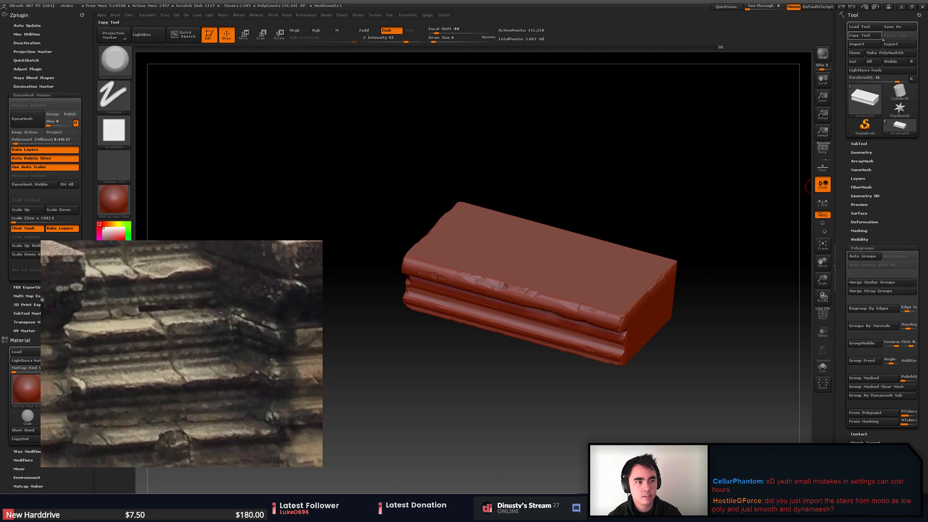
{"action": "key", "text": "ctrl+s"}
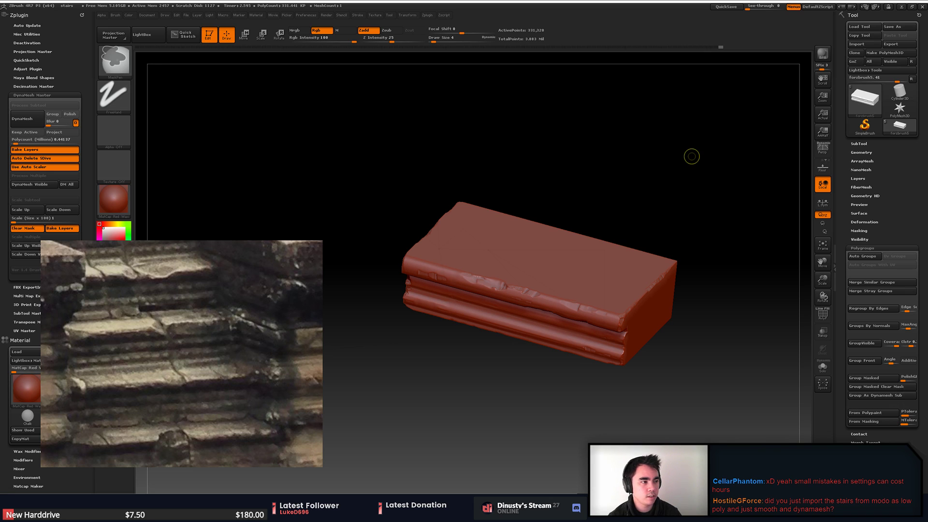
{"action": "key", "text": "ctrl+s"}
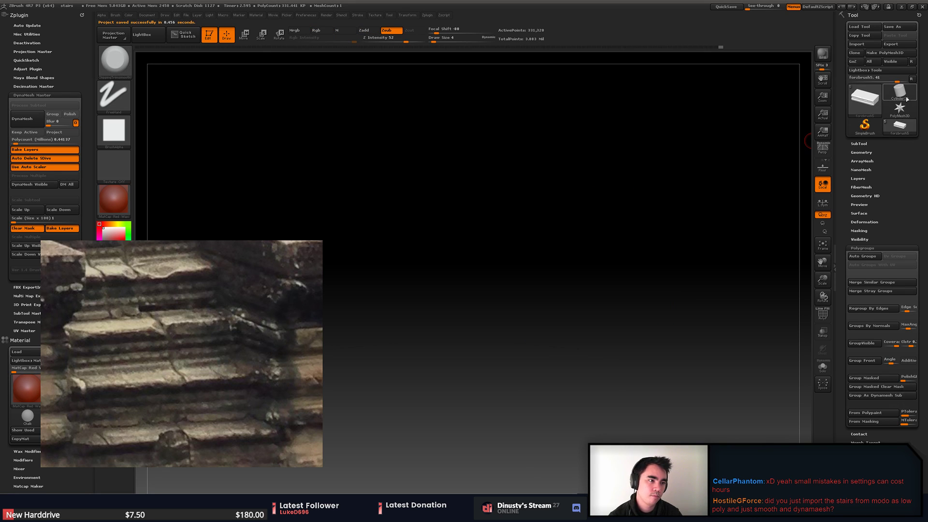
- Switch the active tool to the Cube3D primitive
{"action": "left_click", "coordinate": [898, 97]}
{"action": "left_click", "coordinate": [898, 97]}
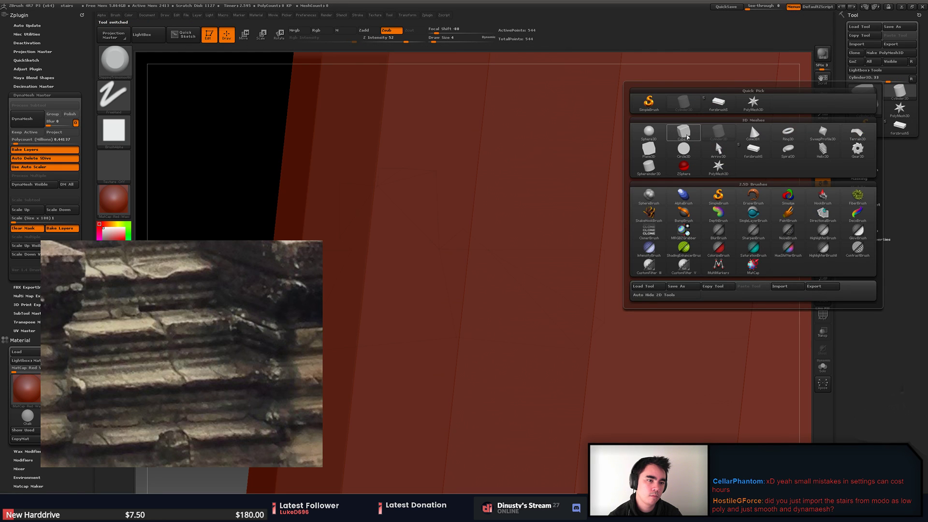
{"action": "left_click", "coordinate": [684, 133]}
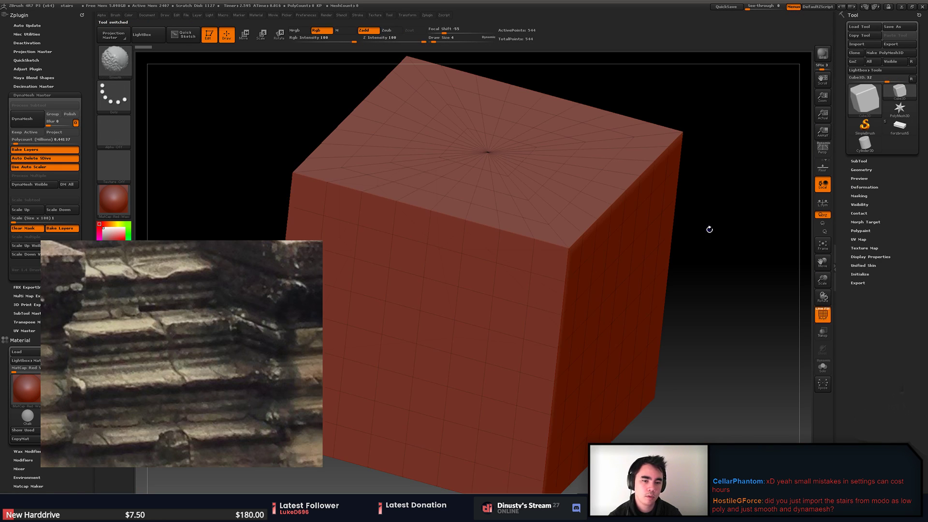
{"action": "left_click_drag", "start_coordinate": [709, 229], "coordinate": [729, 237]}
- Initialize the cube with HDivide 4 and VDivide 9, and convert it to a PolyMesh3D
{"action": "left_click", "coordinate": [860, 275]}
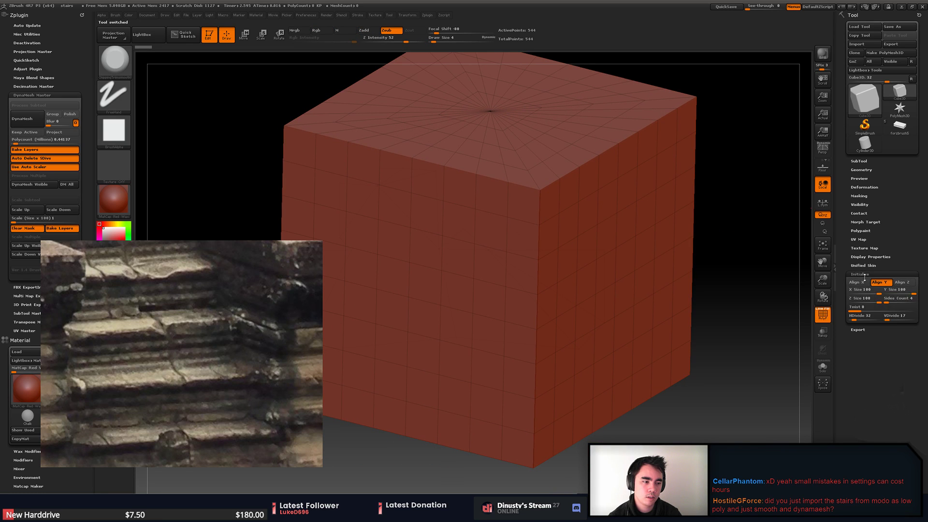
{"action": "left_click_drag", "start_coordinate": [854, 319], "coordinate": [852, 317]}
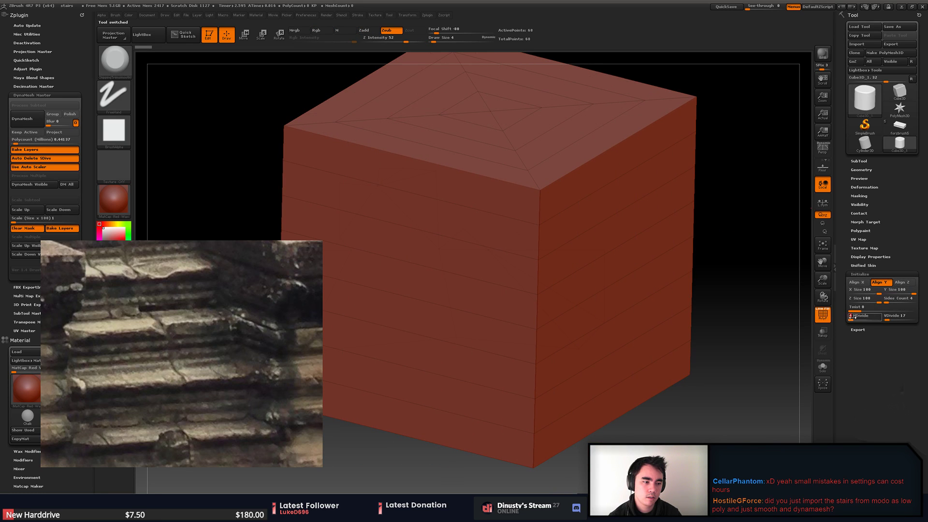
{"action": "left_click_drag", "start_coordinate": [677, 303], "coordinate": [677, 275], "text": "alt"}
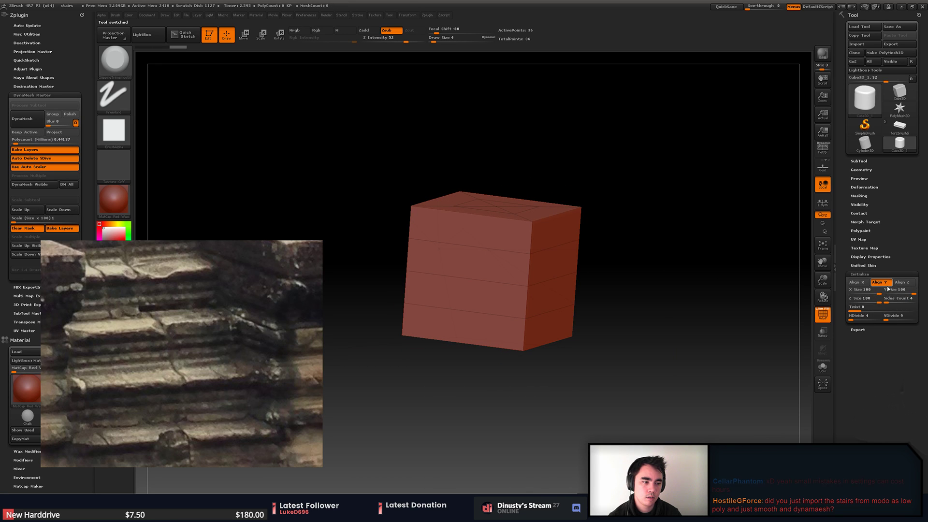
{"action": "left_click", "coordinate": [877, 320]}
{"action": "left_click_drag", "start_coordinate": [846, 319], "coordinate": [845, 320]}
{"action": "mouse_move", "coordinate": [694, 291]}
{"action": "left_mouse_down"}
{"action": "mouse_move", "coordinate": [666, 307]}
{"action": "mouse_move", "coordinate": [684, 295]}
{"action": "left_mouse_up"}
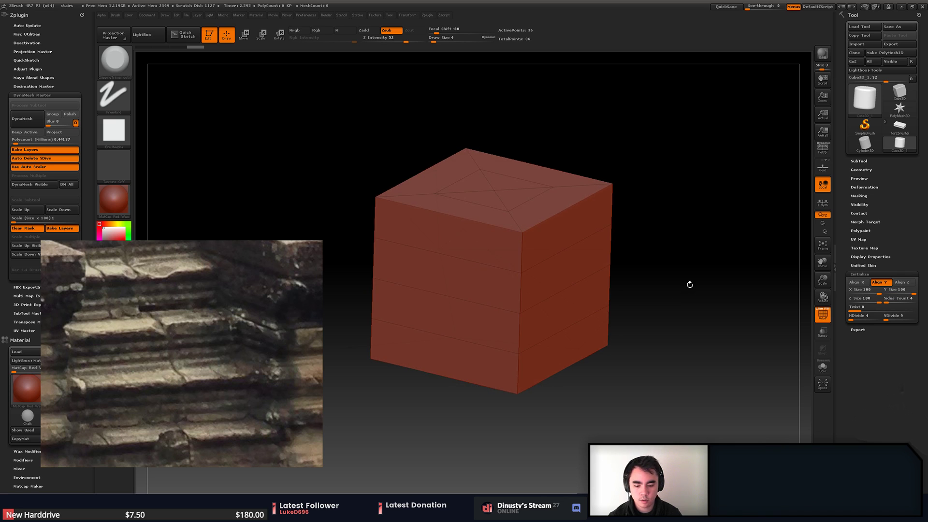
{"action": "left_click", "coordinate": [885, 53]}
- Turn on perspective and select the ZModeler brush for the cube
{"action": "key", "text": "p"}
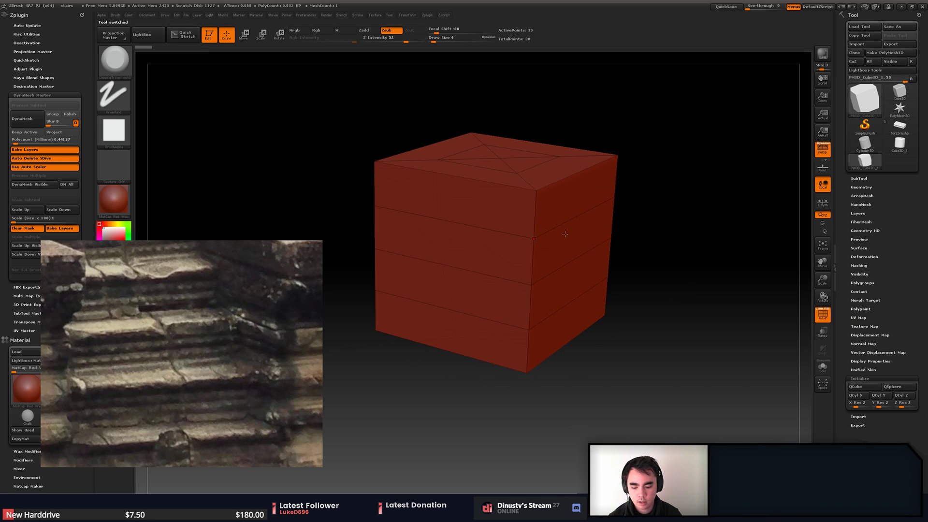
{"action": "key", "text": "b"}
{"action": "key", "text": "z"}
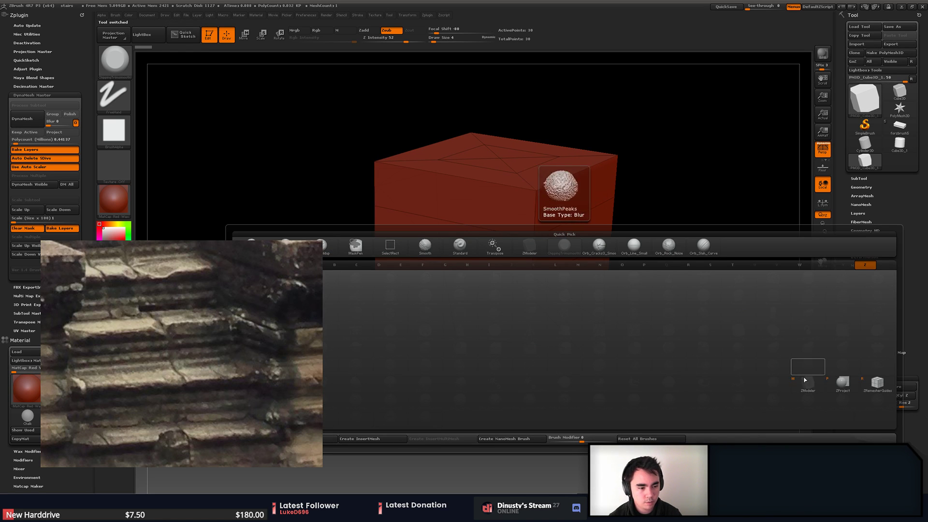
{"action": "key", "text": "m"}
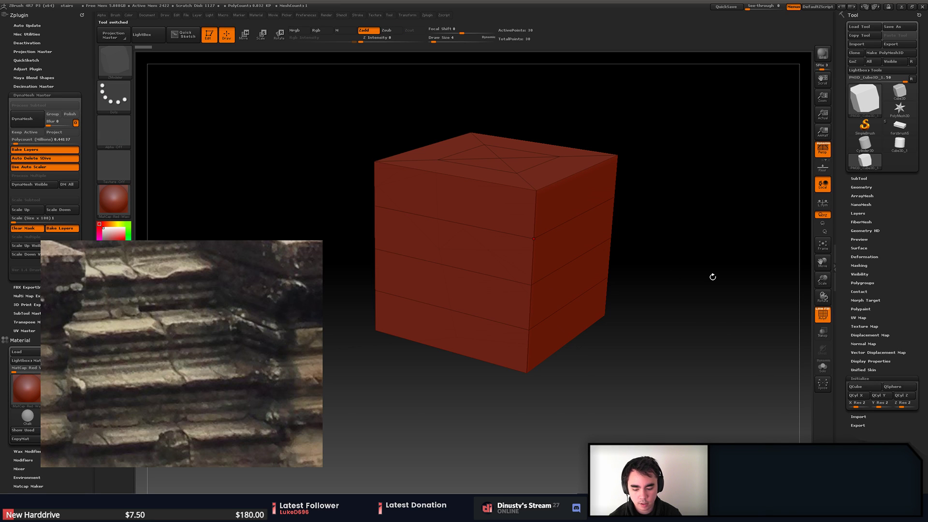
{"action": "key", "text": "b"}
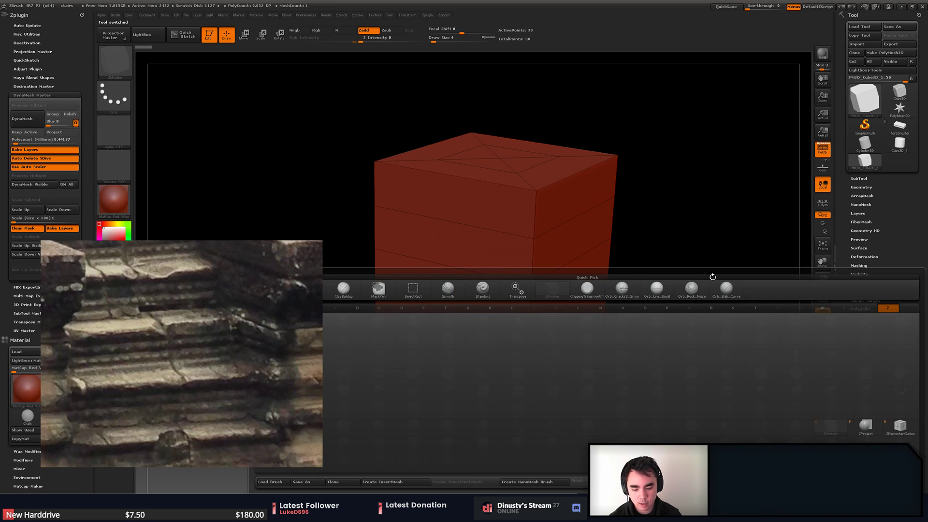
{"action": "left_click_drag", "start_coordinate": [709, 274], "coordinate": [508, 269]}
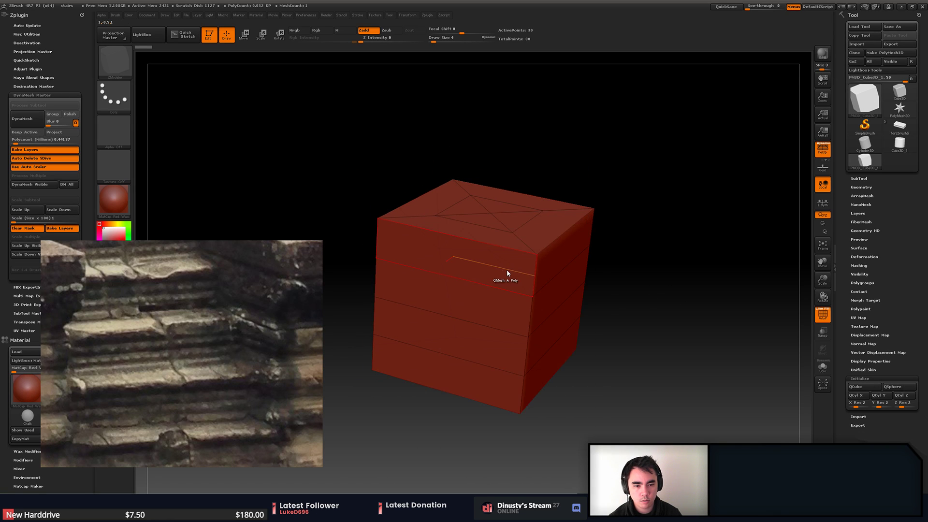
- Extrude the uppermost polygon on one side of the cube outward with QMesh to form an overhanging lip
{"action": "key", "text": "space"}
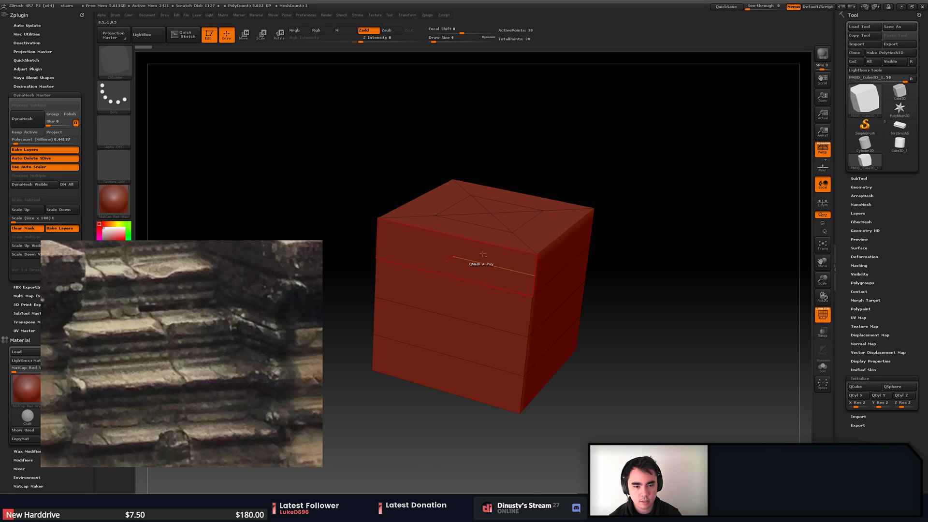
{"action": "right_click_drag", "start_coordinate": [481, 254], "coordinate": [598, 273], "text": "ctrl"}
{"action": "left_click_drag", "start_coordinate": [561, 247], "coordinate": [646, 265]}
{"action": "left_click_drag", "start_coordinate": [578, 264], "coordinate": [573, 269]}
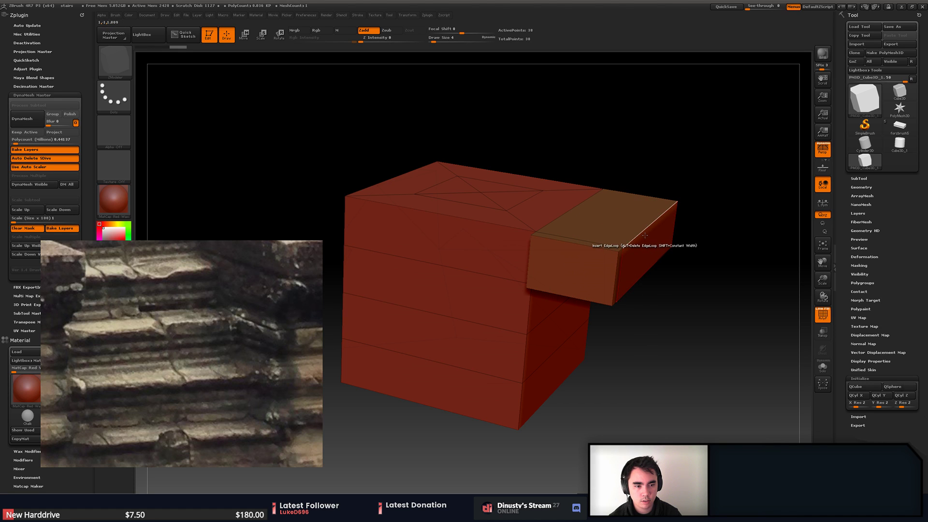
- Try inserting an edge loop across the extruded lip and deleting the lip's upper outer edge
{"action": "left_click_drag", "start_coordinate": [646, 230], "coordinate": [662, 238]}
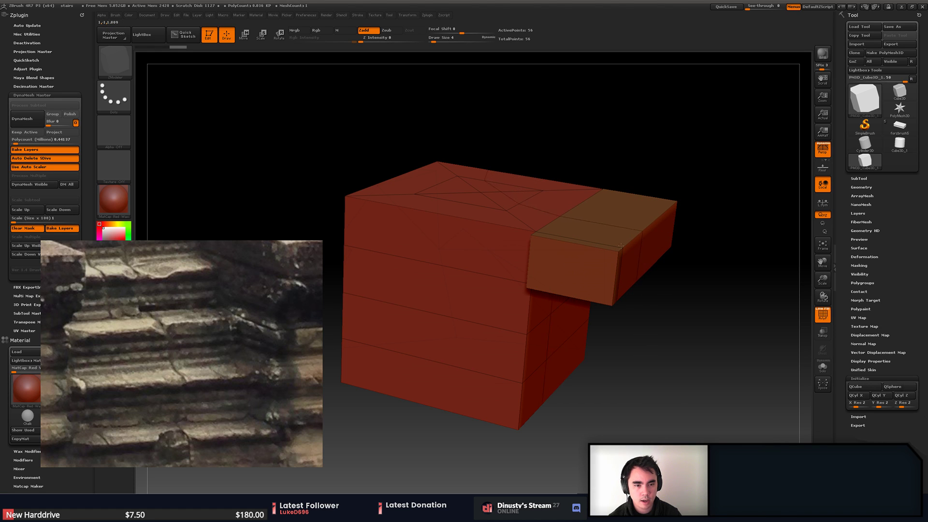
{"action": "key", "text": "ctrl+z"}
{"action": "right_click_drag", "start_coordinate": [633, 299], "coordinate": [544, 350]}
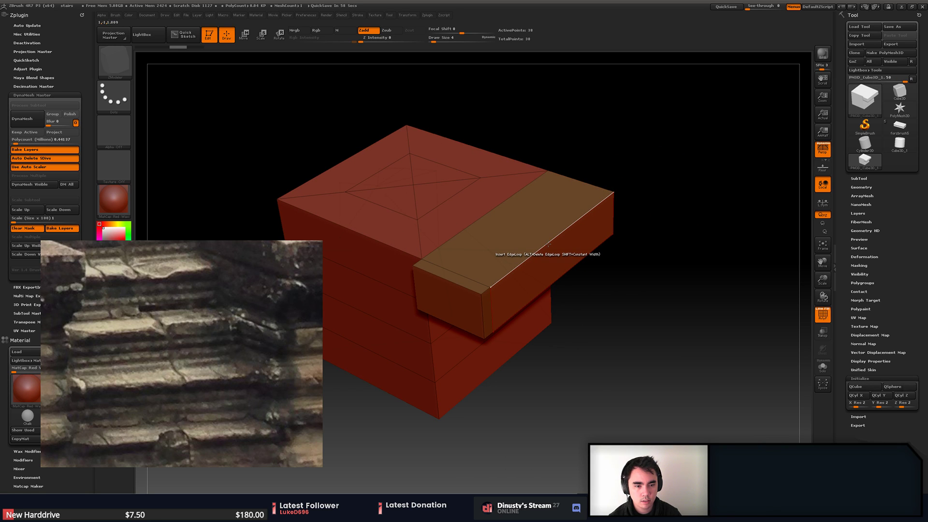
{"action": "left_click", "coordinate": [548, 244], "text": "alt"}
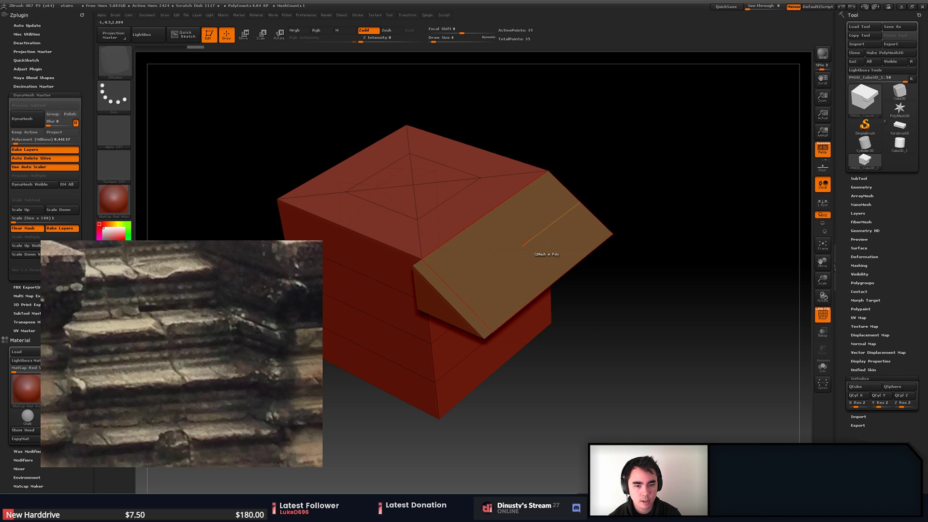
{"action": "key", "text": "ctrl+z"}
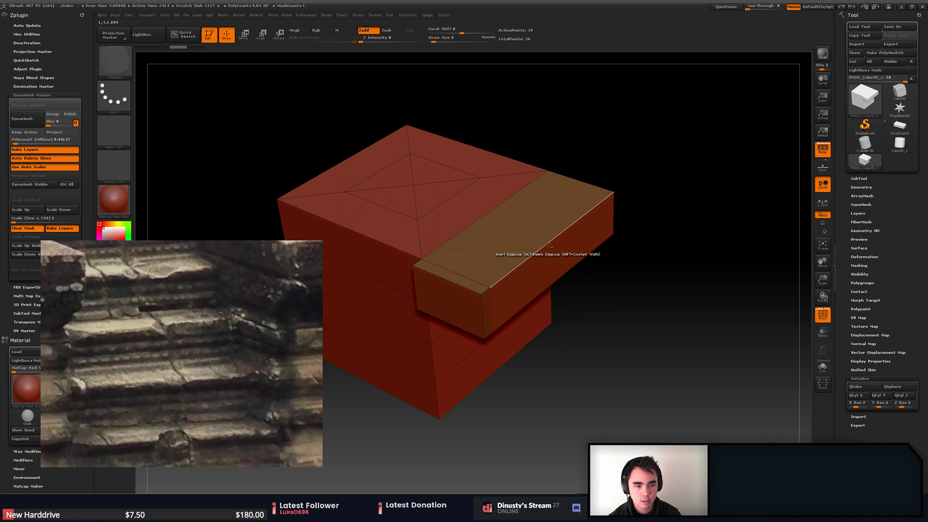
- Set the ZModeler edge action to Bevel and bevel the upper outer edge loop of the extruded lip
{"action": "key", "text": "shift"}
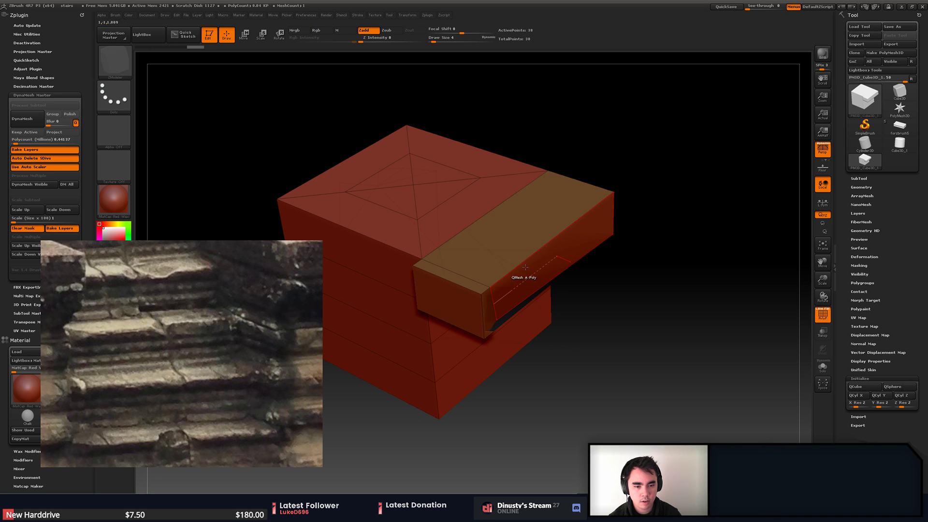
{"action": "left_click_drag", "start_coordinate": [670, 334], "coordinate": [633, 280]}
{"action": "key", "text": "ctrl"}
{"action": "key", "text": "shift"}
{"action": "left_click_drag", "start_coordinate": [602, 237], "coordinate": [570, 271]}
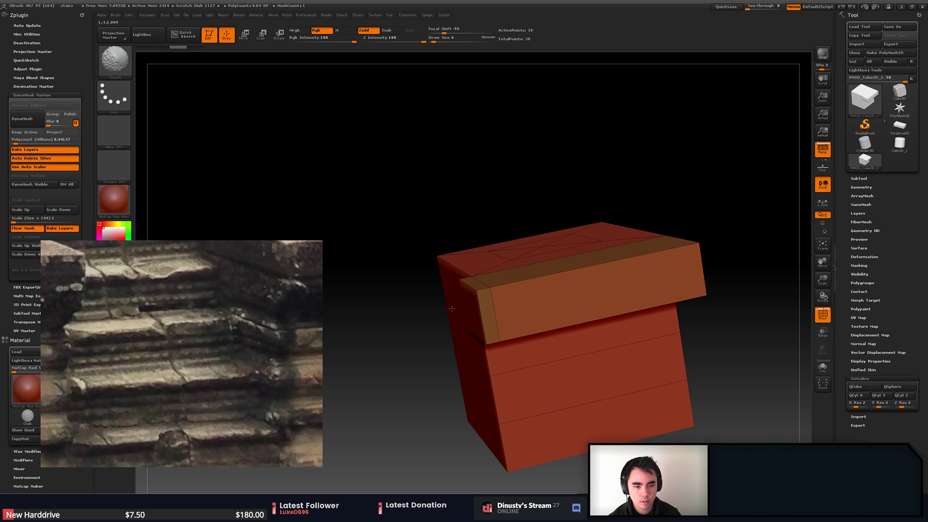
{"action": "left_click_drag", "start_coordinate": [719, 331], "coordinate": [580, 276]}
{"action": "key", "text": "space"}
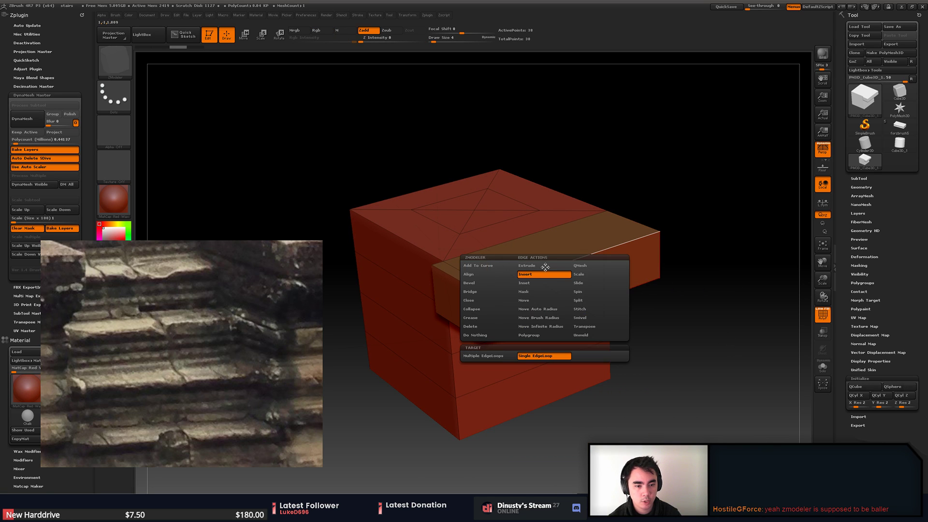
{"action": "left_click", "coordinate": [489, 285]}
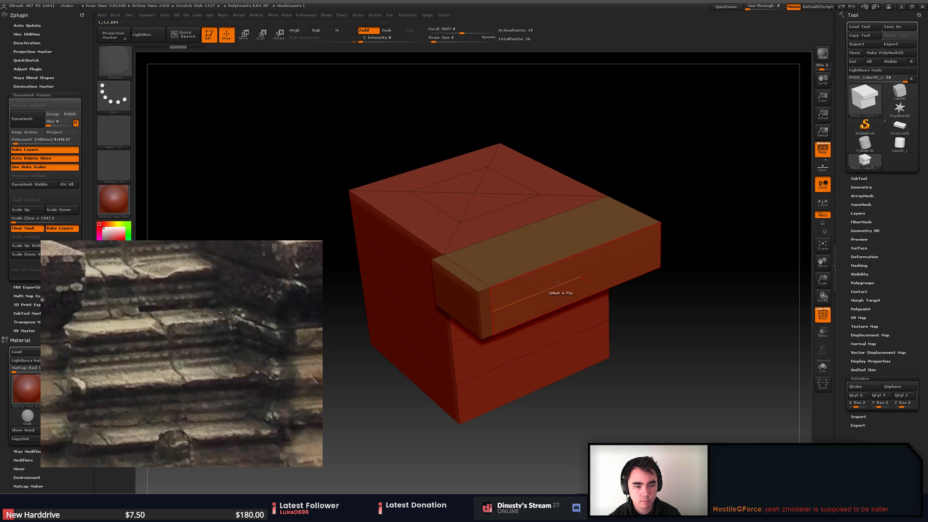
{"action": "mouse_move", "coordinate": [556, 291]}
{"action": "left_mouse_down"}
{"action": "mouse_move", "coordinate": [542, 267]}
{"action": "mouse_move", "coordinate": [541, 275]}
{"action": "left_mouse_up"}
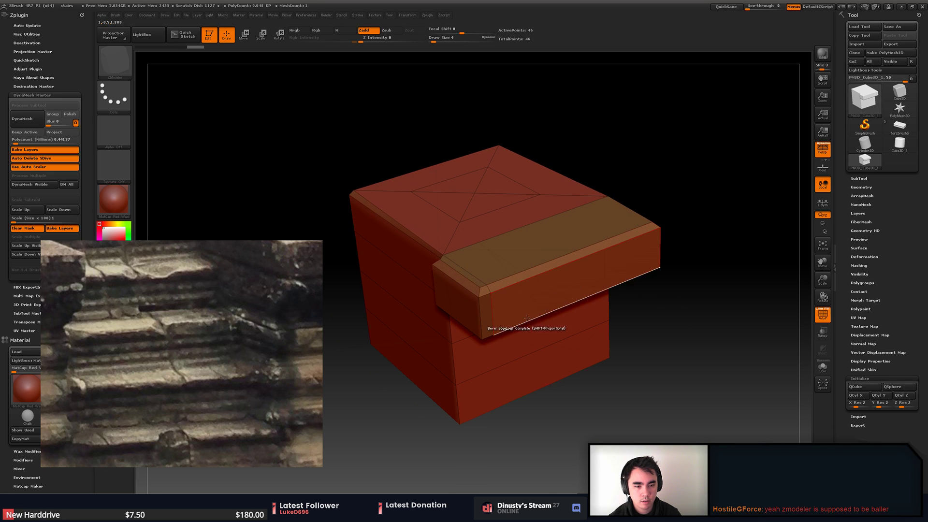
- Refine the lip's outer edge with the Bevel action and preview the block smoothed with dynamic subdivision
{"action": "left_click_drag", "start_coordinate": [529, 320], "coordinate": [533, 320]}
{"action": "left_click_drag", "start_coordinate": [687, 350], "coordinate": [585, 245]}
{"action": "mouse_move", "coordinate": [613, 260]}
{"action": "right_mouse_down"}
{"action": "mouse_move", "coordinate": [665, 260]}
{"action": "mouse_move", "coordinate": [608, 282]}
{"action": "mouse_move", "coordinate": [620, 274]}
{"action": "right_mouse_up"}
{"action": "key", "text": "d"}
{"action": "left_click_drag", "start_coordinate": [698, 288], "coordinate": [724, 347]}
{"action": "left_click_drag", "start_coordinate": [468, 226], "coordinate": [492, 101]}
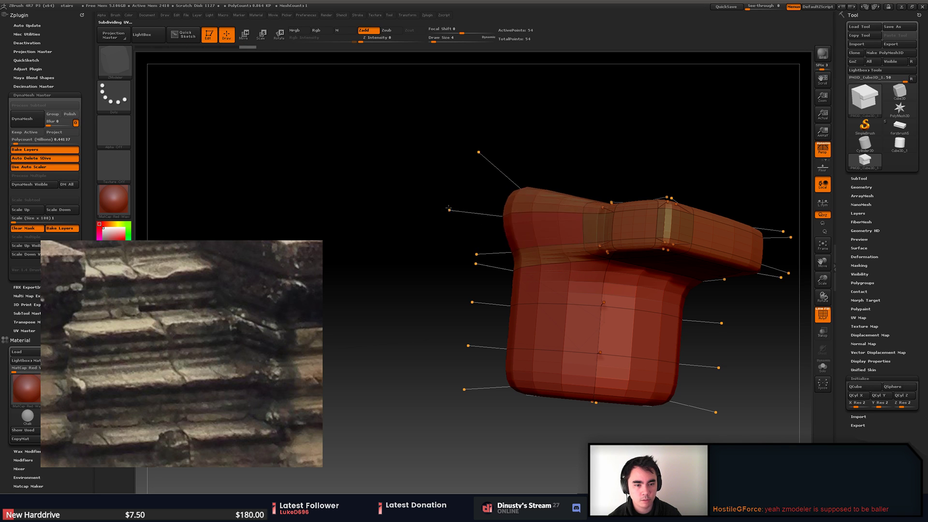
{"action": "mouse_move", "coordinate": [448, 208]}
{"action": "left_mouse_down"}
{"action": "mouse_move", "coordinate": [446, 233]}
{"action": "mouse_move", "coordinate": [417, 265]}
{"action": "mouse_move", "coordinate": [457, 303]}
{"action": "mouse_move", "coordinate": [493, 301]}
{"action": "mouse_move", "coordinate": [442, 211]}
{"action": "left_mouse_up"}
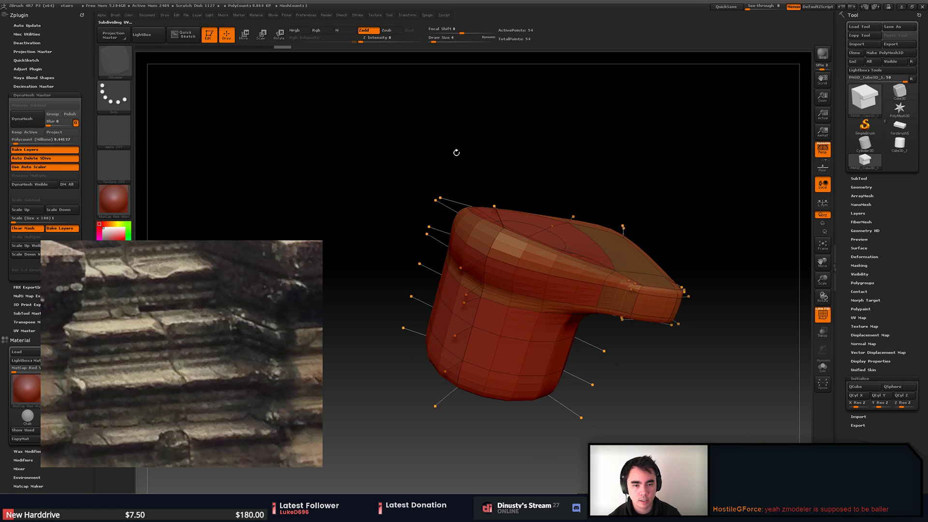
{"action": "key", "text": "shift+d"}
{"action": "left_click_drag", "start_coordinate": [645, 167], "coordinate": [594, 226]}
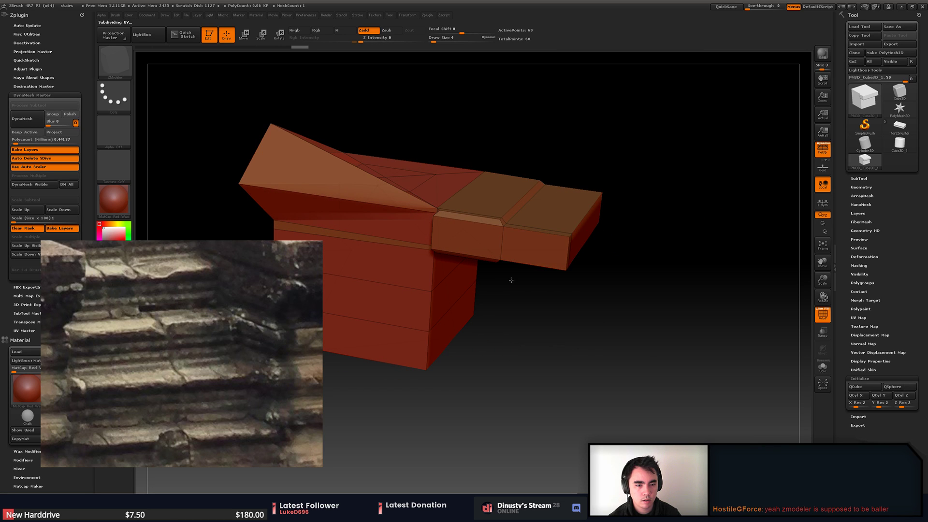
- Undo the last edge change, extrude the lip's outer top polygon upward into a column, and try beveling the column's corner edge
{"action": "key", "text": "ctrl+z"}
{"action": "left_click_drag", "start_coordinate": [527, 229], "coordinate": [576, 239]}
{"action": "left_click_drag", "start_coordinate": [507, 307], "coordinate": [551, 314]}
{"action": "left_click_drag", "start_coordinate": [526, 205], "coordinate": [529, 105]}
{"action": "left_click_drag", "start_coordinate": [574, 259], "coordinate": [586, 208]}
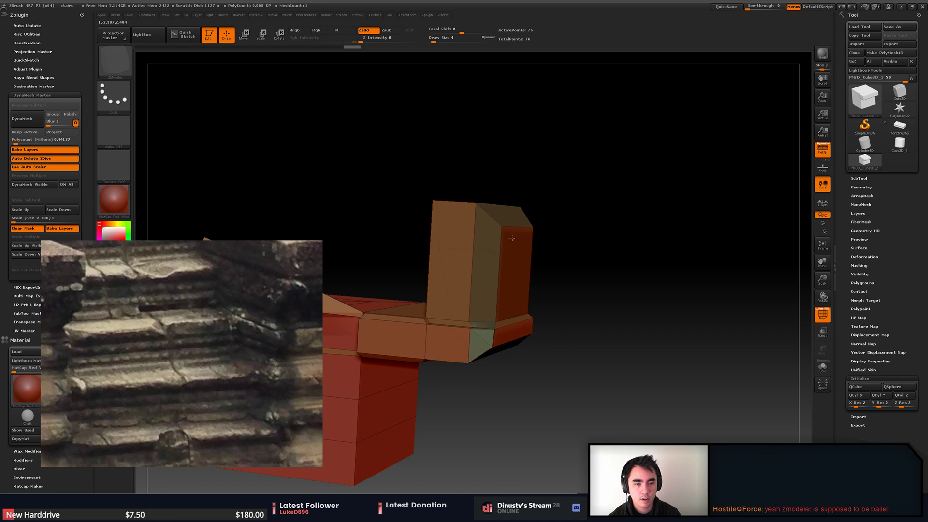
- Try the Slide action on the column's vertical corner edge, and split that edge with the Split action
{"action": "key", "text": "space"}
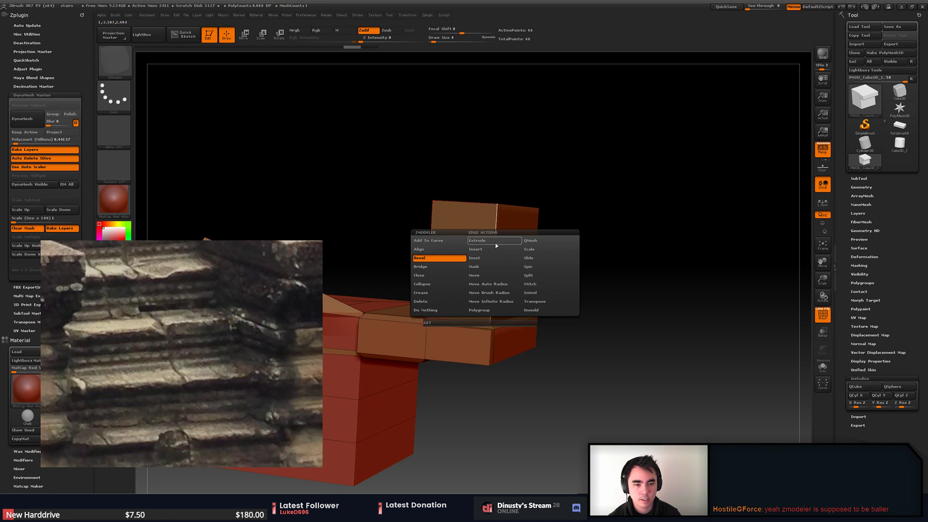
{"action": "key", "text": "space"}
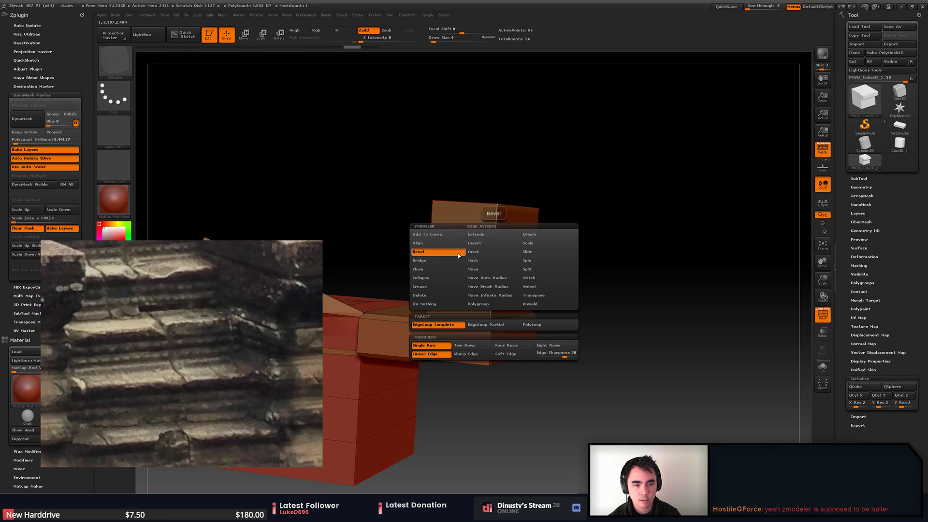
{"action": "left_click", "coordinate": [542, 258]}
{"action": "mouse_move", "coordinate": [496, 254]}
{"action": "left_mouse_down"}
{"action": "mouse_move", "coordinate": [449, 261]}
{"action": "mouse_move", "coordinate": [495, 261]}
{"action": "left_mouse_up"}
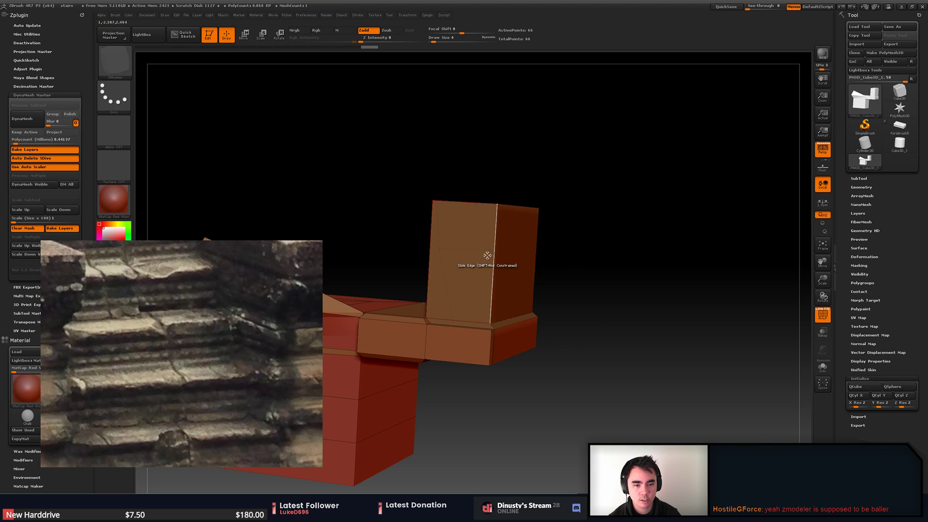
{"action": "key", "text": "space"}
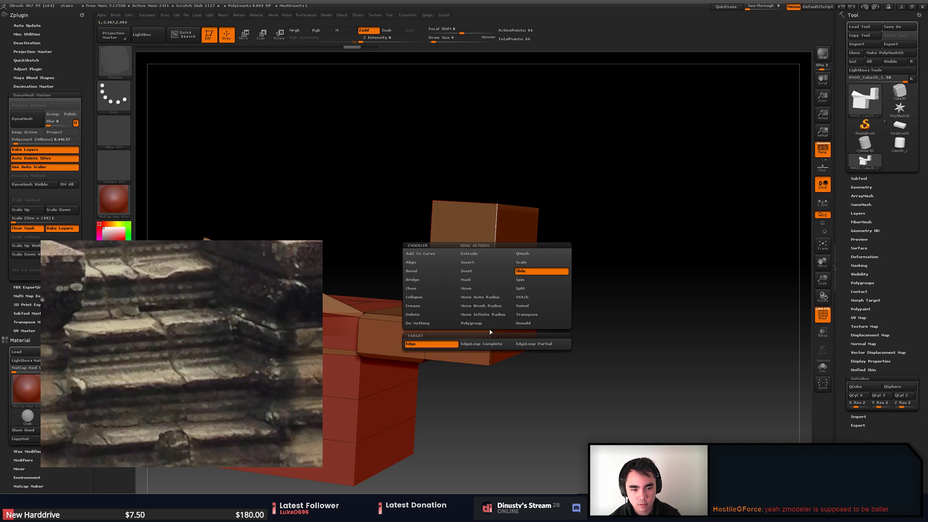
{"action": "left_click", "coordinate": [537, 279]}
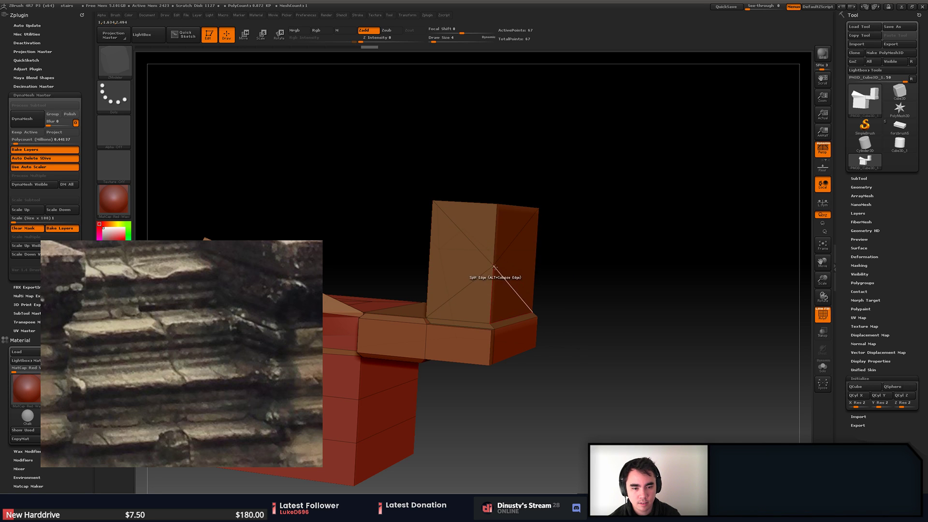
- Set the point action to Slide and pull an upper side polygon of the split column outward
{"action": "key", "text": "space"}
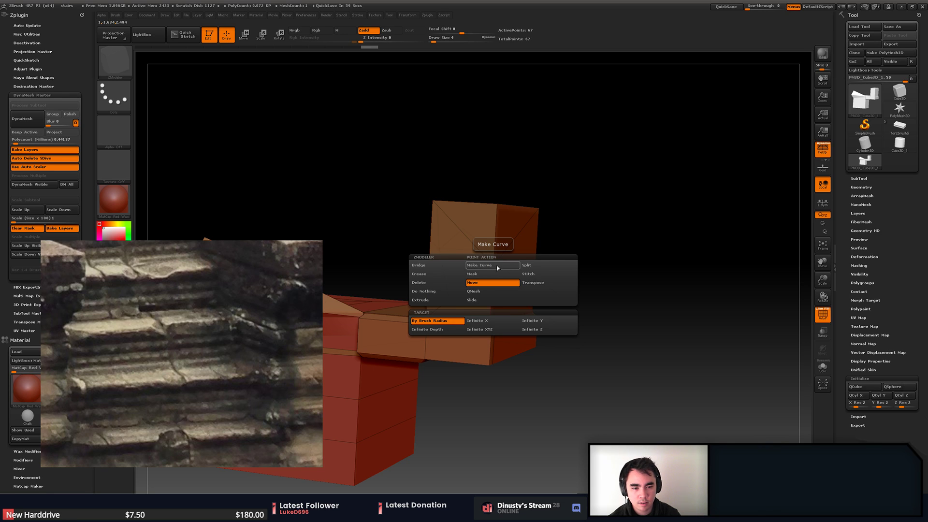
{"action": "left_click", "coordinate": [506, 301]}
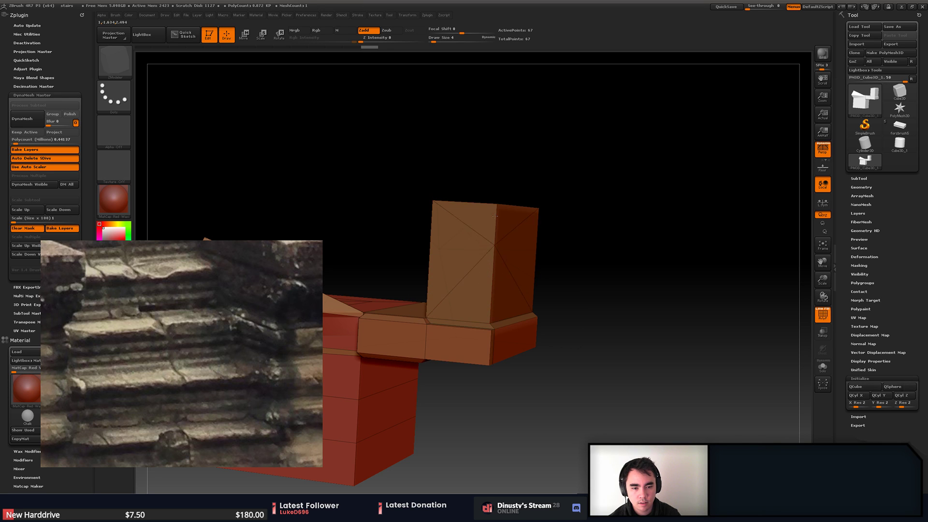
{"action": "mouse_move", "coordinate": [582, 245]}
{"action": "left_mouse_down"}
{"action": "mouse_move", "coordinate": [553, 244]}
{"action": "mouse_move", "coordinate": [596, 249]}
{"action": "left_mouse_up"}
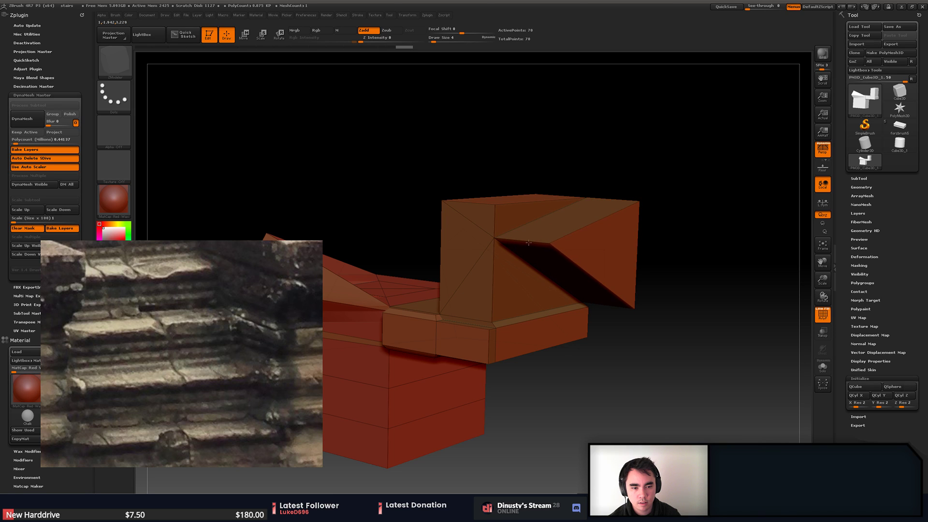
{"action": "left_click_drag", "start_coordinate": [506, 185], "coordinate": [383, 187]}
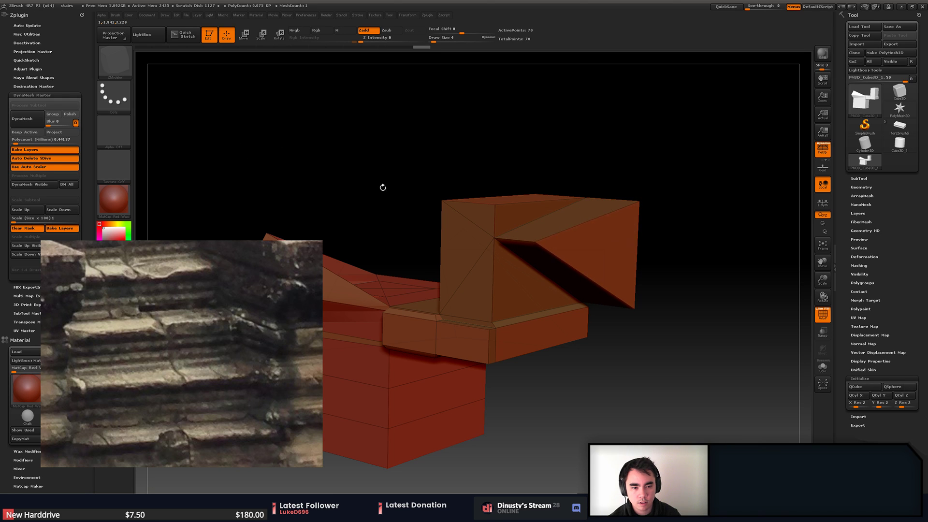
- Extrude the upper polygons with QMesh into a larger block and a narrower one stacked above it
{"action": "left_click_drag", "start_coordinate": [550, 223], "coordinate": [606, 170]}
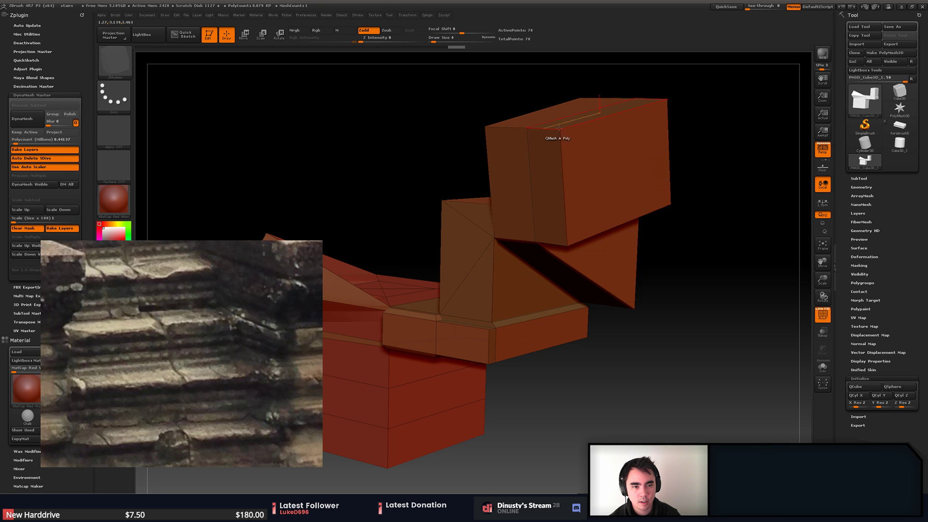
{"action": "left_click_drag", "start_coordinate": [558, 127], "coordinate": [561, 107]}
{"action": "left_click", "coordinate": [560, 108]}
{"action": "left_click_drag", "start_coordinate": [713, 121], "coordinate": [483, 266]}
{"action": "left_click_drag", "start_coordinate": [367, 262], "coordinate": [423, 242]}
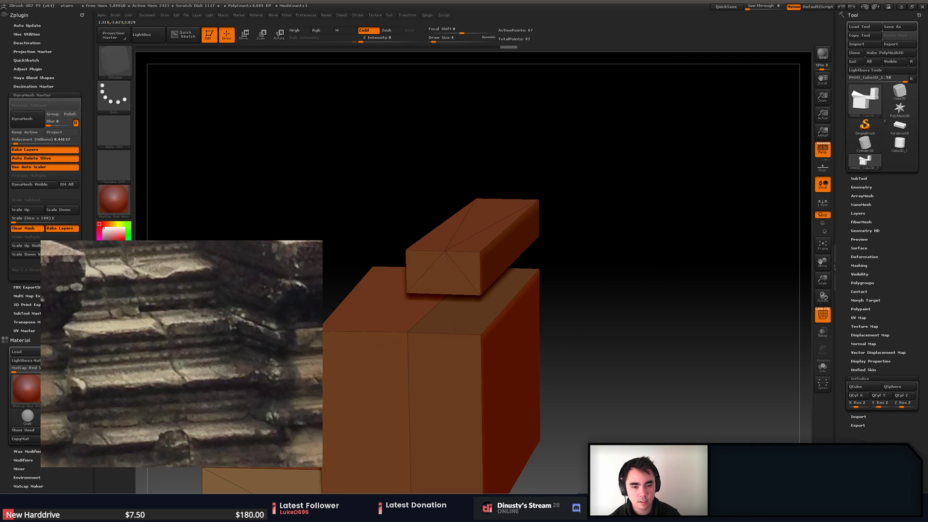
- Undo the last extrusions and rebuild the stepped ridge above the upper block with QMesh
{"action": "key", "text": "ctrl+z"}
{"action": "left_click_drag", "start_coordinate": [630, 277], "coordinate": [489, 202]}
{"action": "key", "text": "ctrl+z"}
{"action": "left_click_drag", "start_coordinate": [660, 187], "coordinate": [556, 134]}
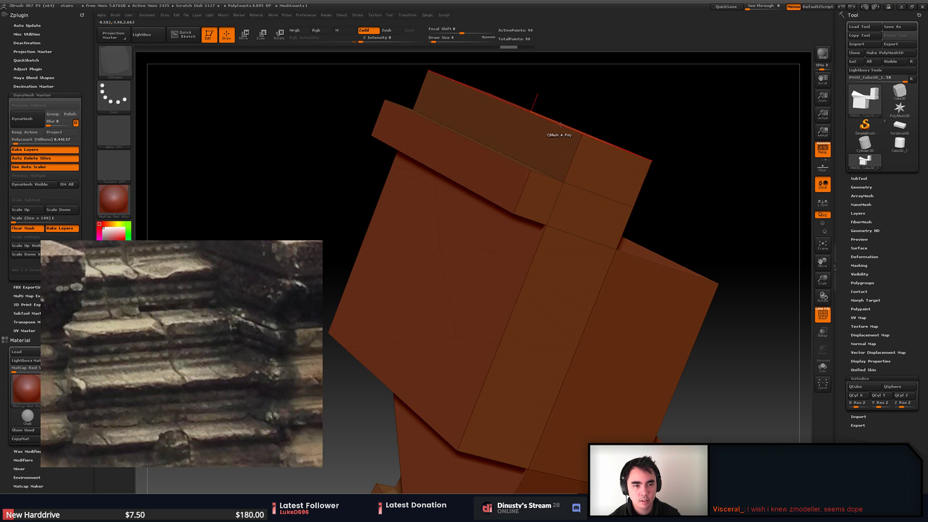
{"action": "left_click_drag", "start_coordinate": [634, 140], "coordinate": [489, 279]}
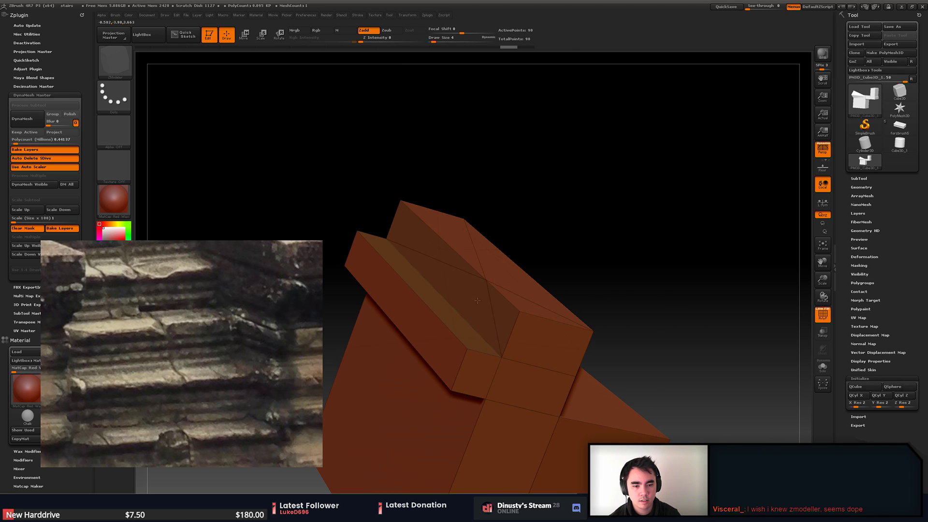
- Set the edge action to Insert, add an edge loop across the top ridge, and extrude its divided polygons into an overhang
{"action": "key", "text": "space"}
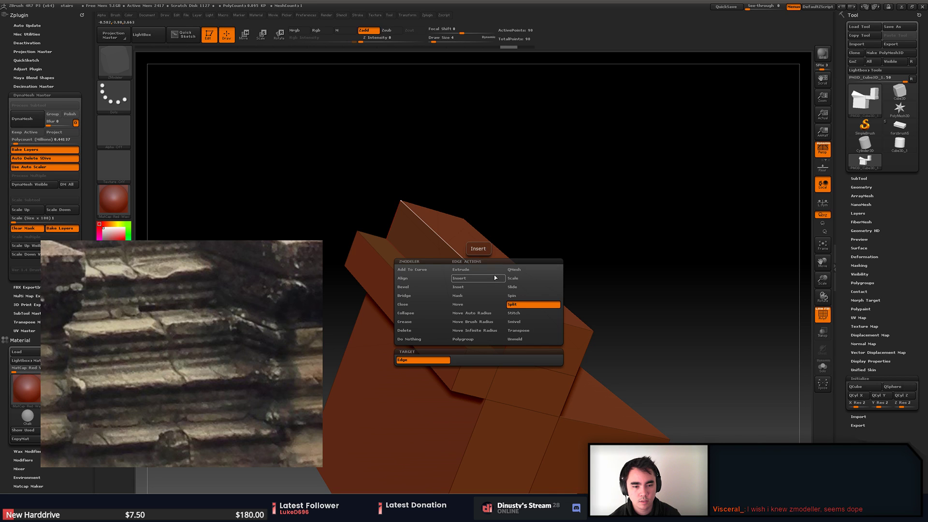
{"action": "left_click", "coordinate": [495, 277]}
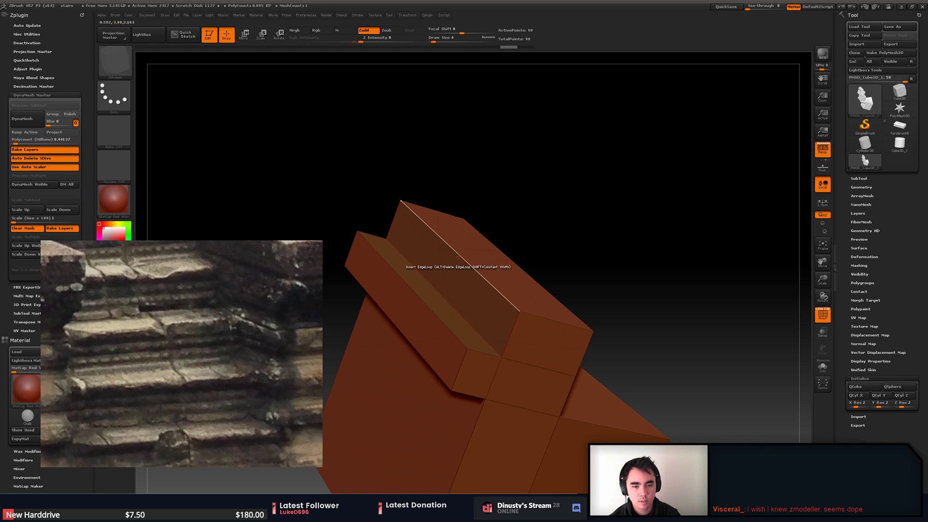
{"action": "left_click", "coordinate": [424, 247]}
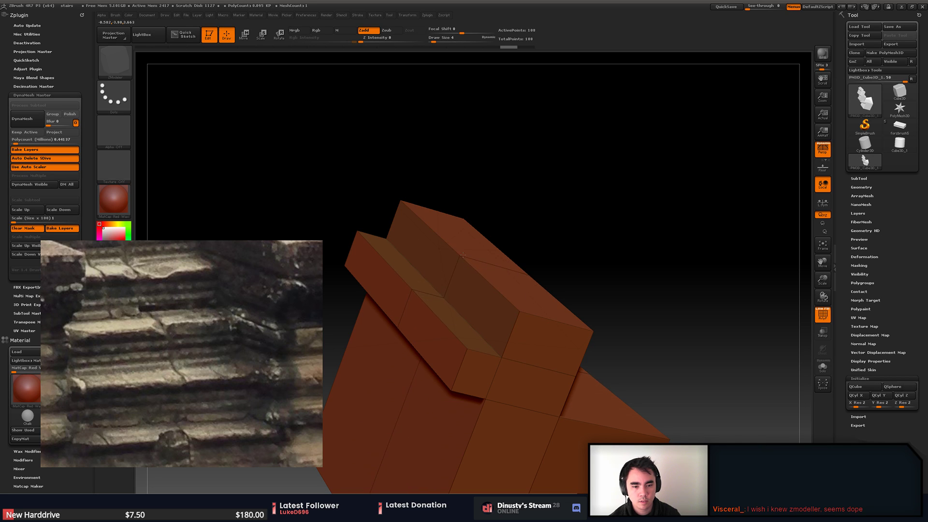
{"action": "left_click_drag", "start_coordinate": [462, 255], "coordinate": [416, 241]}
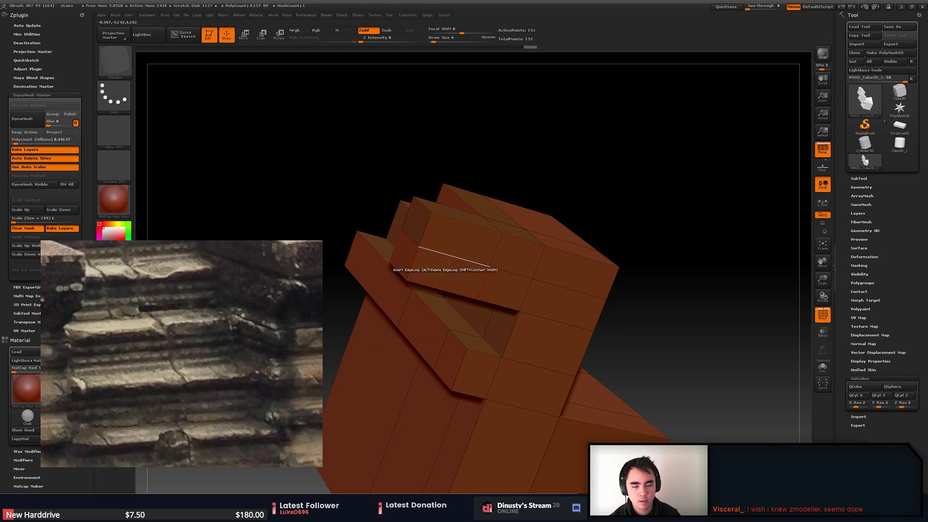
{"action": "right_click_drag", "start_coordinate": [443, 260], "coordinate": [482, 217]}
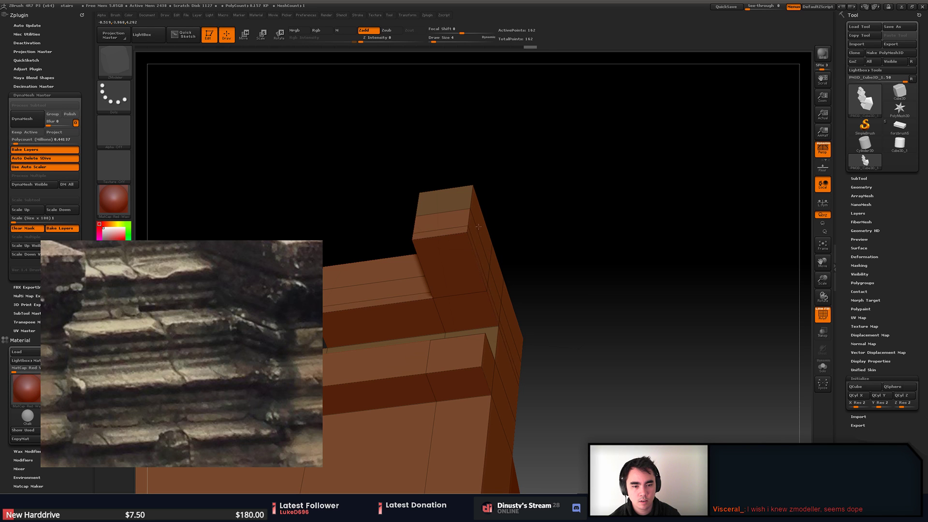
{"action": "left_click", "coordinate": [478, 227]}
{"action": "left_click_drag", "start_coordinate": [611, 263], "coordinate": [652, 248]}
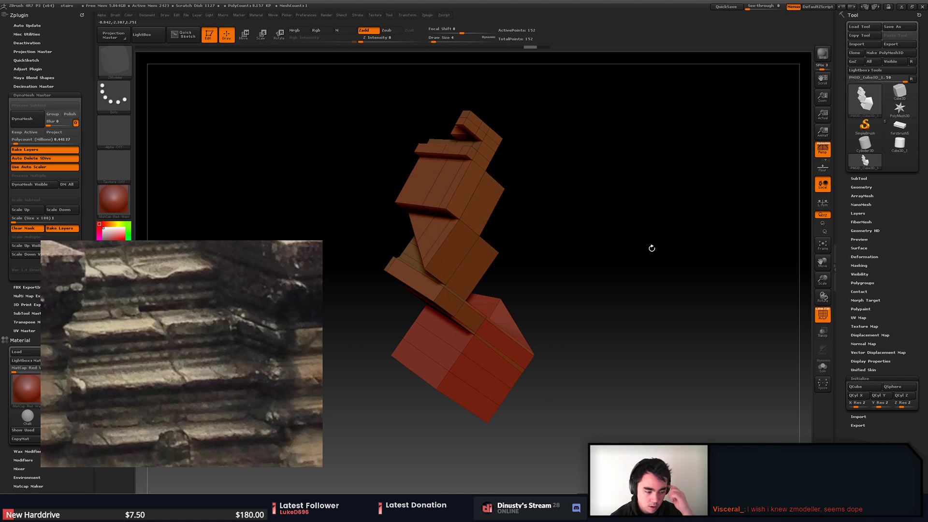
- Look through the ZModeler point and edge actions and extrude a side polygon of the middle block outward
{"action": "key", "text": "space"}
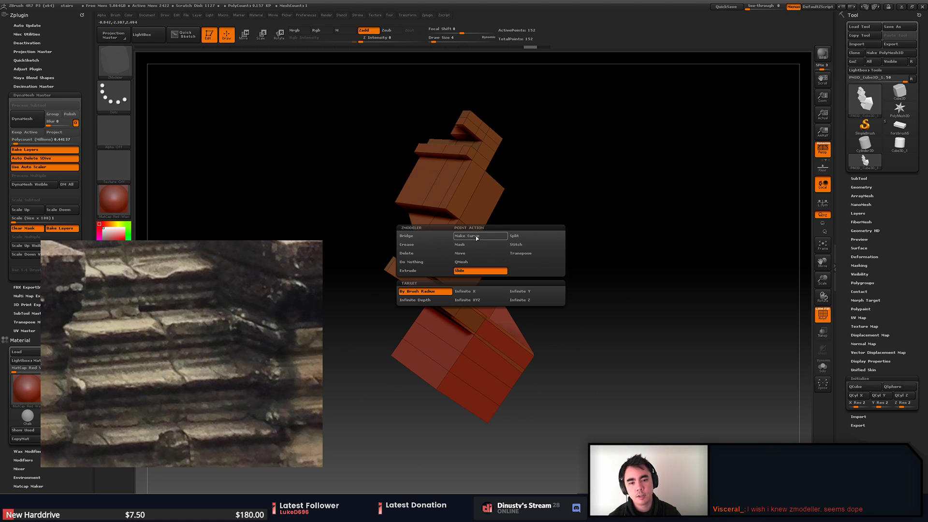
{"action": "left_click", "coordinate": [481, 246]}
{"action": "left_click", "coordinate": [425, 244]}
{"action": "key", "text": "space"}
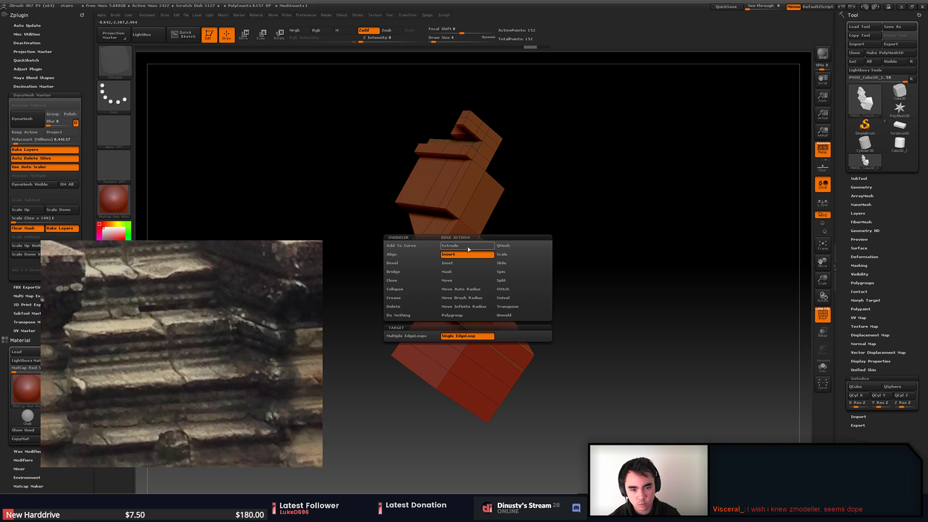
{"action": "left_click_drag", "start_coordinate": [488, 209], "coordinate": [522, 213]}
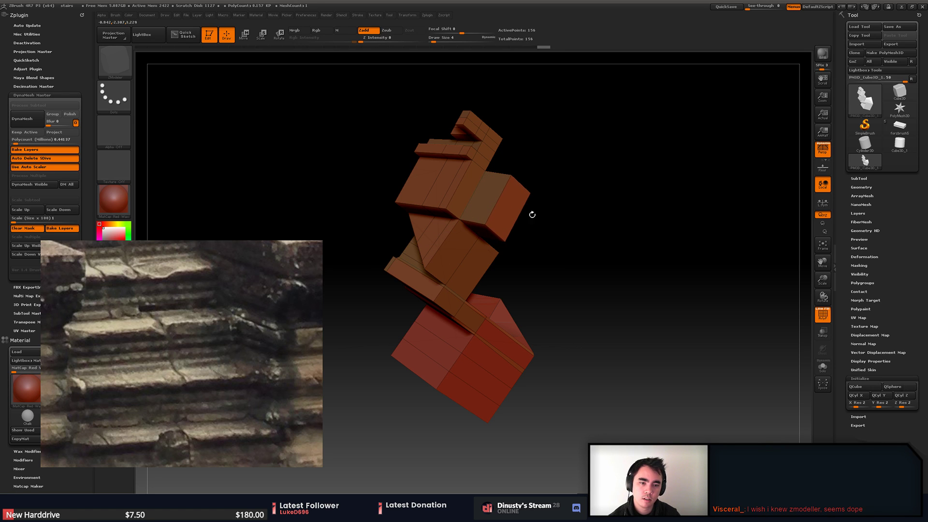
- Switch to the carved stair block tool, frame it in the view, and turn off the polyframe display
{"action": "left_click", "coordinate": [907, 92]}
{"action": "left_click", "coordinate": [899, 126]}
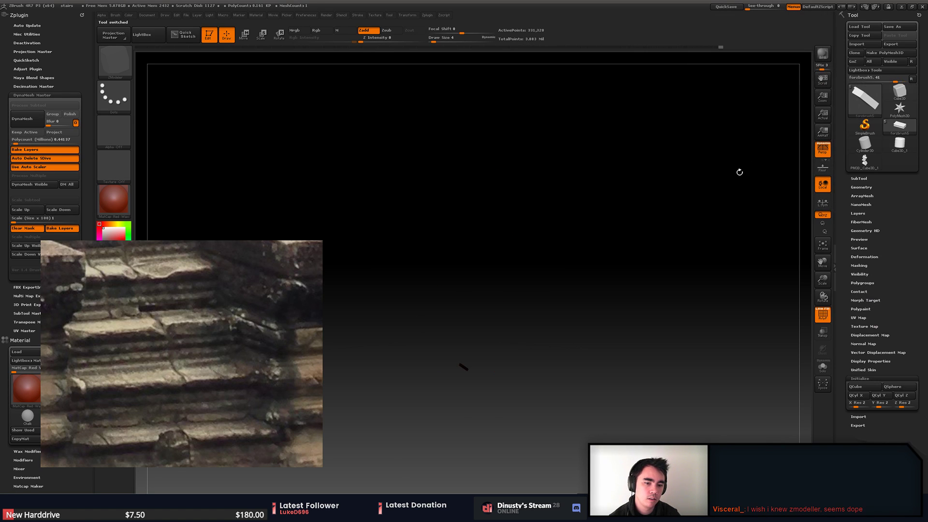
{"action": "key", "text": "f"}
{"action": "mouse_move", "coordinate": [740, 309]}
{"action": "left_mouse_down", "text": "alt"}
{"action": "mouse_move", "coordinate": [696, 271]}
{"action": "mouse_move", "coordinate": [580, 242]}
{"action": "mouse_move", "coordinate": [616, 280]}
{"action": "mouse_move", "coordinate": [614, 334]}
{"action": "mouse_move", "coordinate": [580, 363]}
{"action": "left_mouse_up", "text": "alt"}
{"action": "key", "text": "shift+f"}
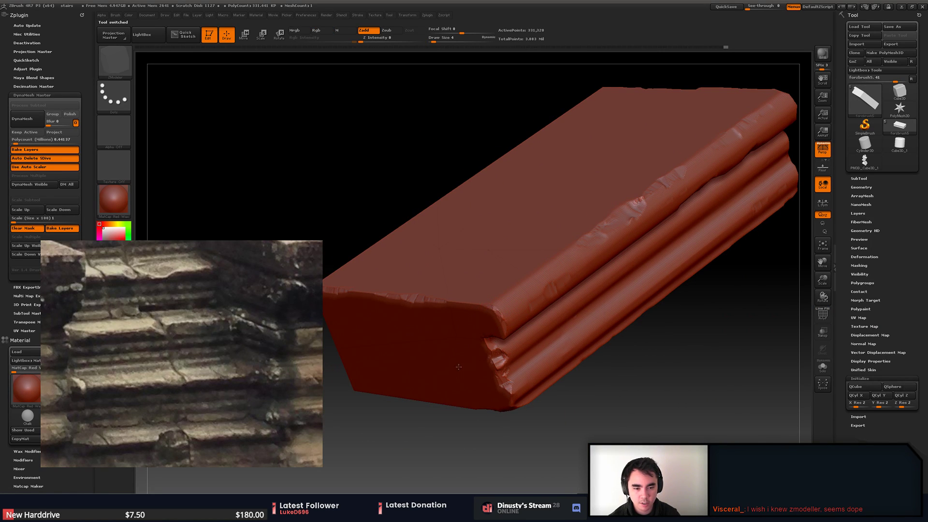
- Select the clipping trim brush and chip the upper front corner at the end of the stair block
{"action": "key", "text": "space"}
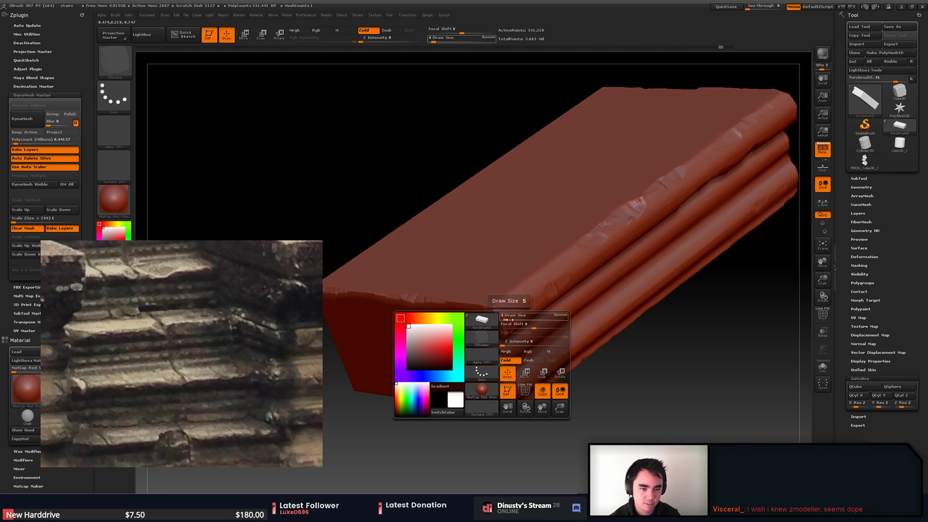
{"action": "mouse_move", "coordinate": [481, 328]}
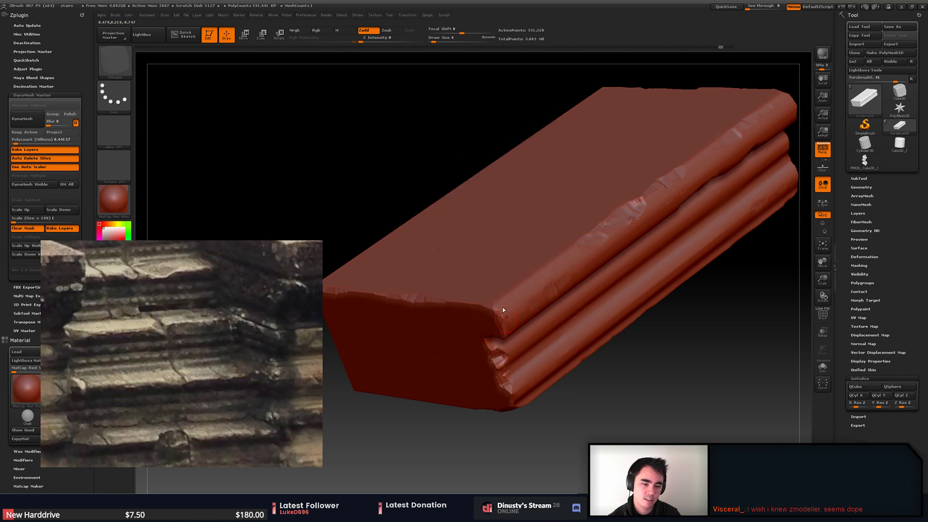
{"action": "key", "text": "b"}
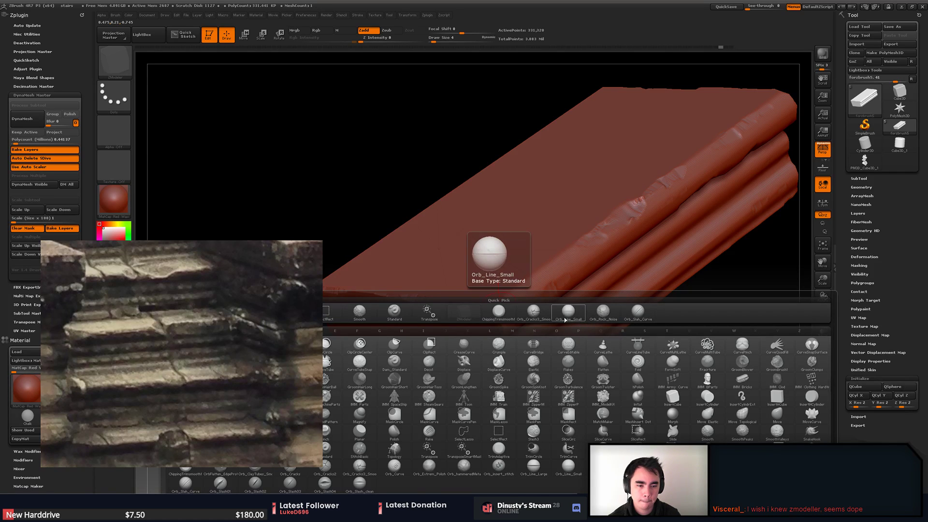
{"action": "left_click", "coordinate": [506, 313]}
{"action": "right_click_drag", "start_coordinate": [507, 315], "coordinate": [505, 324]}
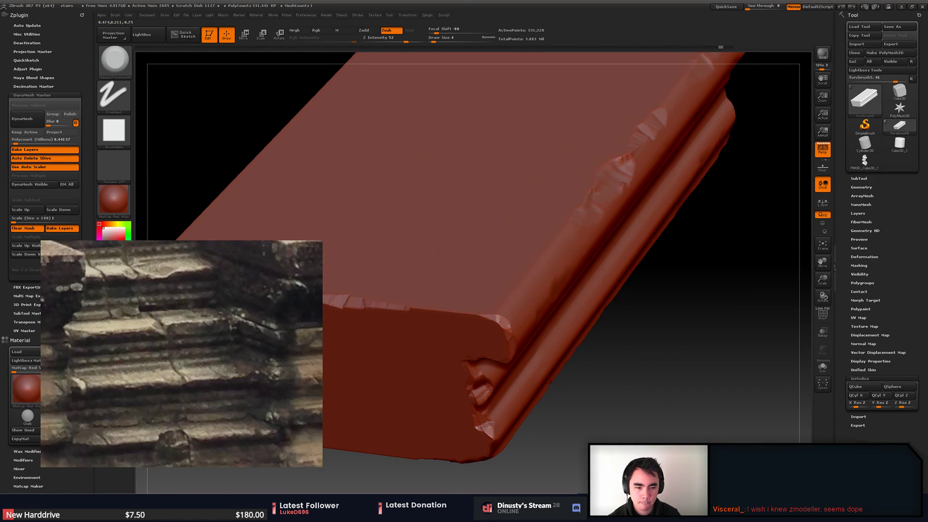
{"action": "left_click_drag", "start_coordinate": [498, 318], "coordinate": [438, 311]}
{"action": "mouse_move", "coordinate": [537, 320]}
{"action": "right_mouse_down"}
{"action": "mouse_move", "coordinate": [571, 265]}
{"action": "mouse_move", "coordinate": [459, 278]}
{"action": "mouse_move", "coordinate": [437, 335]}
{"action": "mouse_move", "coordinate": [677, 337]}
{"action": "mouse_move", "coordinate": [549, 307]}
{"action": "right_mouse_up"}
- Select the Orb_Line_Small brush and try thin crack lines along the middle groove of the stair block's front, undoing unwanted strokes
{"action": "key", "text": "b"}
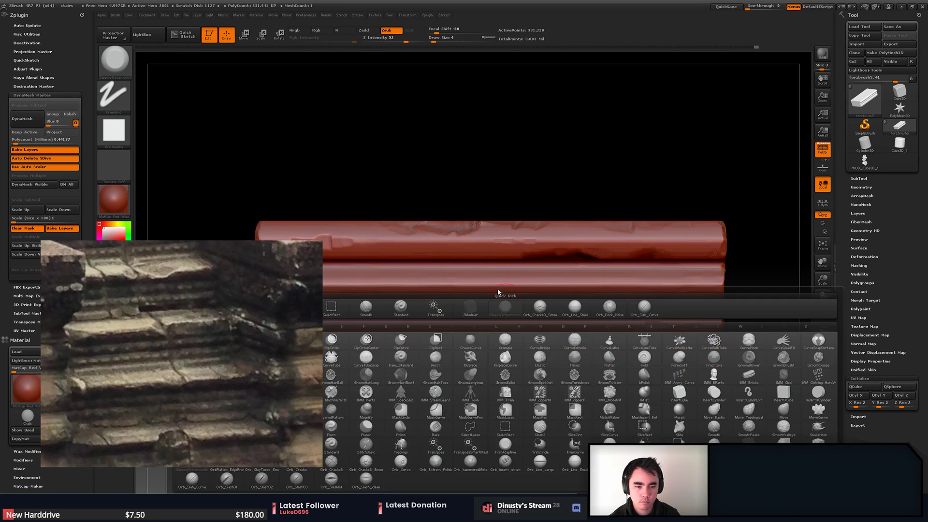
{"action": "left_click", "coordinate": [565, 305]}
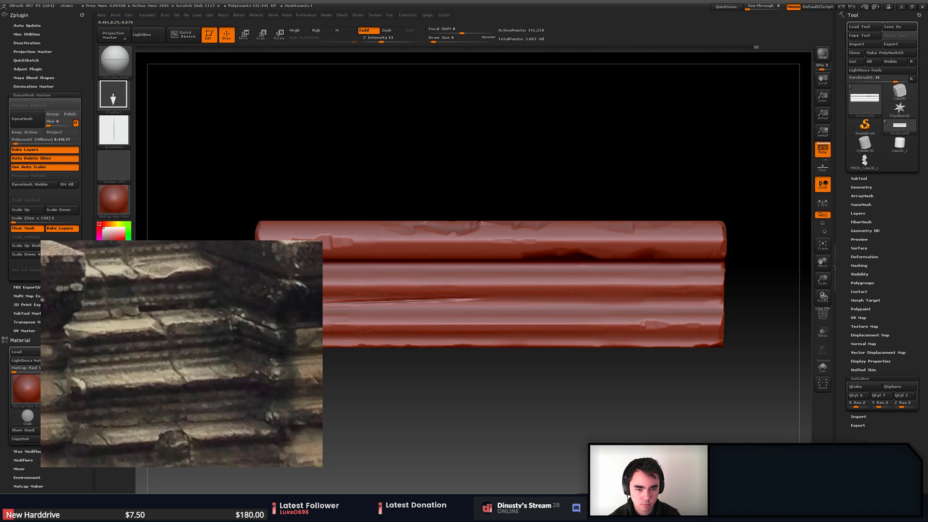
{"action": "key", "text": "ctrl+z"}
{"action": "left_click_drag", "start_coordinate": [534, 298], "coordinate": [759, 298]}
{"action": "key", "text": "ctrl+z"}
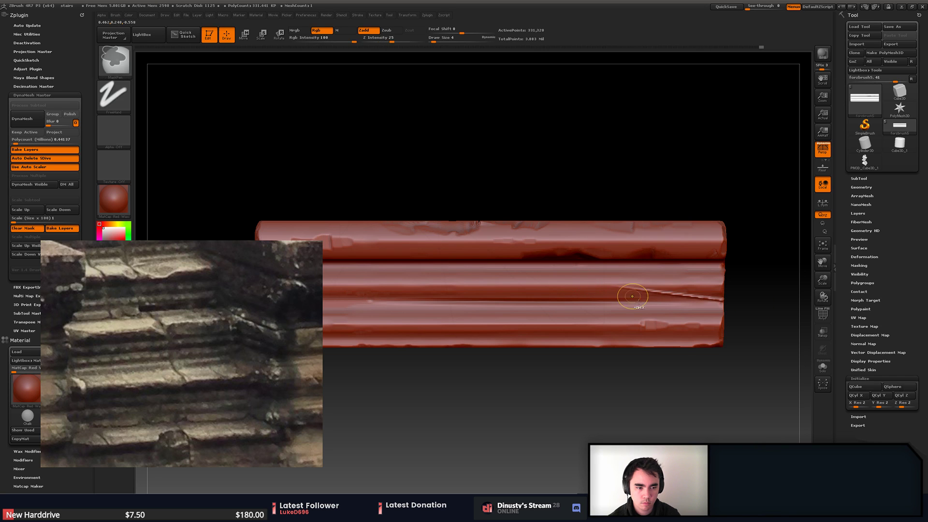
- Undo the last crack stroke and isolate the stair block beside the joint to expose its end face
{"action": "key", "text": "ctrl+z"}
{"action": "left_click_drag", "start_coordinate": [687, 366], "coordinate": [597, 371], "text": "alt"}
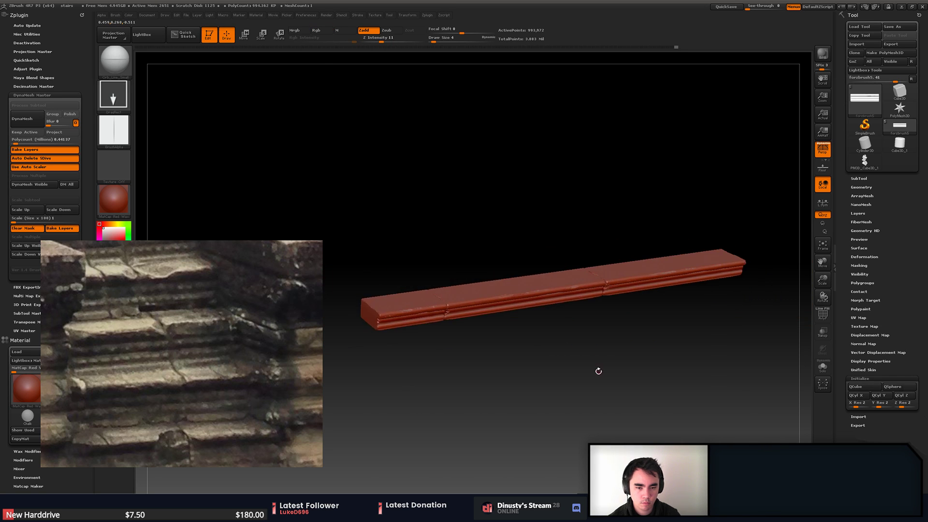
{"action": "left_click_drag", "start_coordinate": [518, 311], "coordinate": [618, 352]}
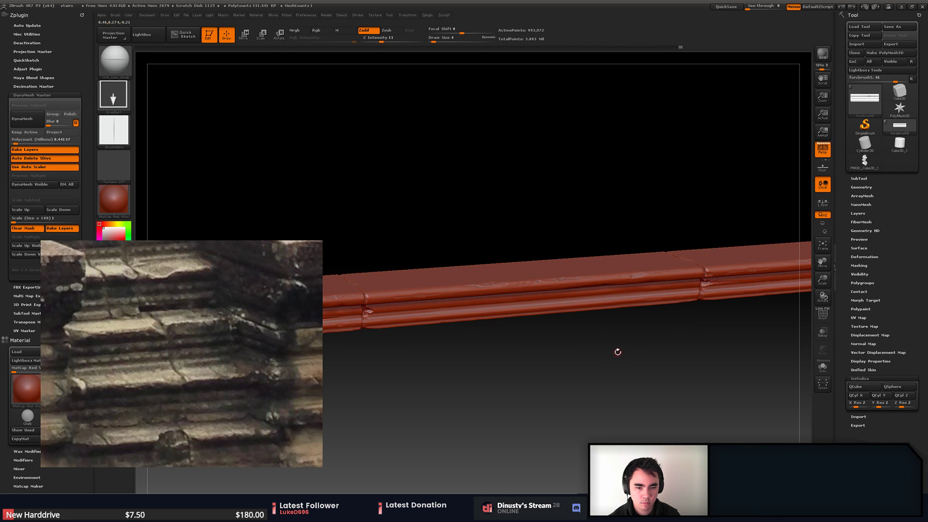
{"action": "left_click_drag", "start_coordinate": [527, 343], "coordinate": [681, 317]}
{"action": "right_click_drag", "start_coordinate": [682, 318], "coordinate": [630, 337], "text": "alt"}
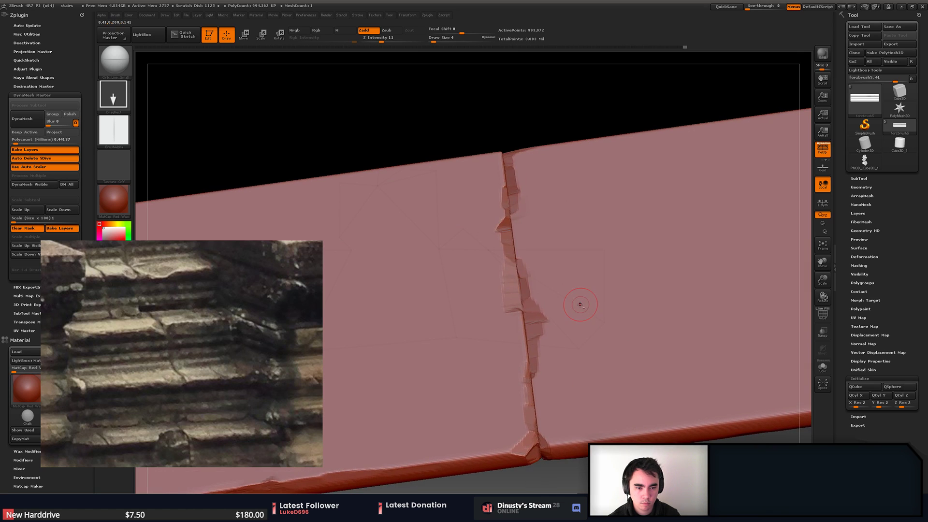
{"action": "right_click_drag", "start_coordinate": [582, 304], "coordinate": [562, 314]}
{"action": "left_click_drag", "start_coordinate": [562, 314], "coordinate": [567, 327]}
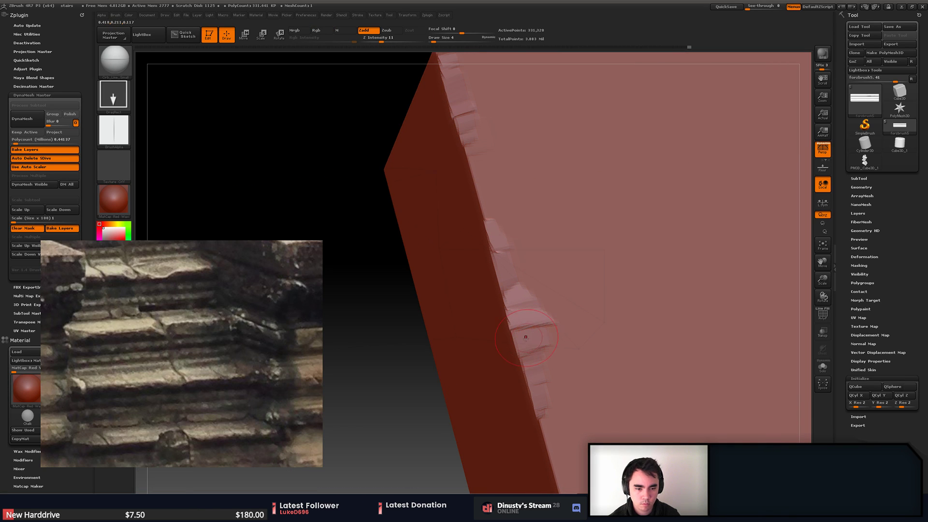
- Select the square-alpha trim brush and chip irregular chunks out of the isolated block's top edge along the joint
{"action": "key", "text": "b"}
{"action": "left_click", "coordinate": [534, 316]}
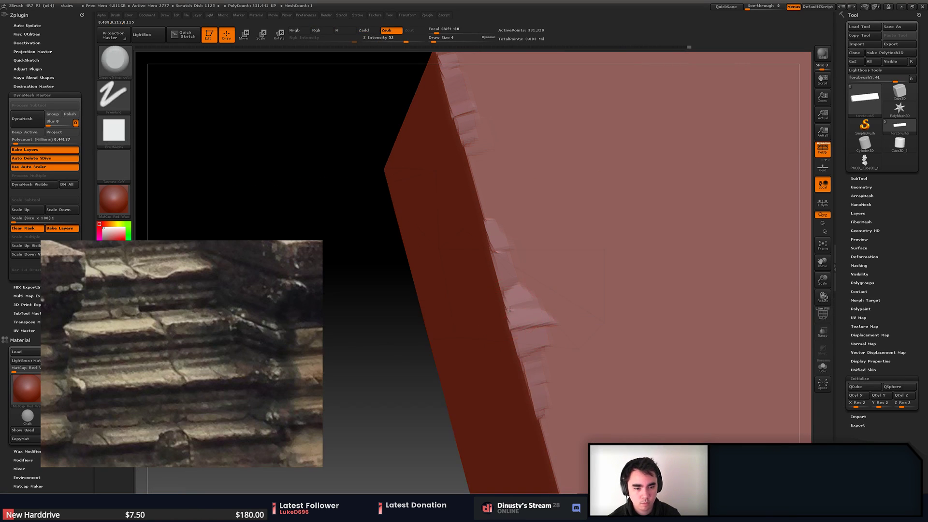
{"action": "mouse_move", "coordinate": [498, 280]}
{"action": "left_mouse_down"}
{"action": "mouse_move", "coordinate": [528, 375]}
{"action": "mouse_move", "coordinate": [510, 300]}
{"action": "mouse_move", "coordinate": [547, 338]}
{"action": "mouse_move", "coordinate": [548, 280]}
{"action": "mouse_move", "coordinate": [517, 245]}
{"action": "mouse_move", "coordinate": [501, 244]}
{"action": "left_mouse_up"}
{"action": "key", "text": "ctrl+z"}
{"action": "key", "text": "space"}
{"action": "key", "text": "space"}
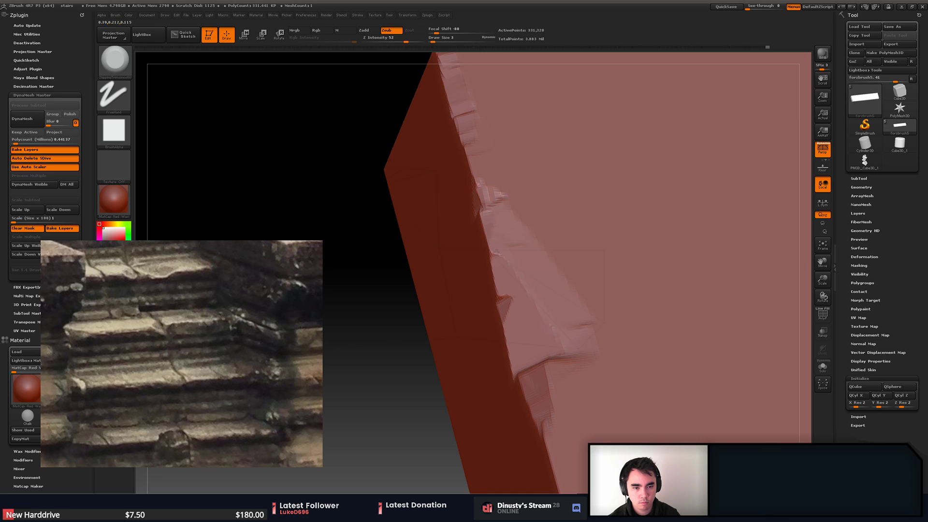
{"action": "right_click_drag", "start_coordinate": [509, 312], "coordinate": [571, 333]}
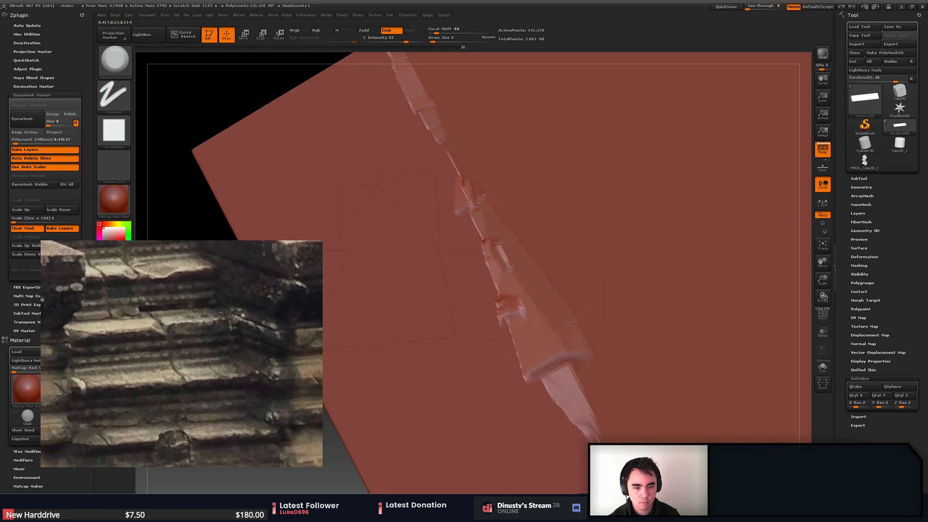
{"action": "left_click_drag", "start_coordinate": [537, 381], "coordinate": [578, 429]}
{"action": "right_click_drag", "start_coordinate": [576, 391], "coordinate": [532, 361]}
{"action": "mouse_move", "coordinate": [529, 374]}
{"action": "left_mouse_down"}
{"action": "mouse_move", "coordinate": [576, 443]}
{"action": "mouse_move", "coordinate": [540, 322]}
{"action": "left_mouse_up"}
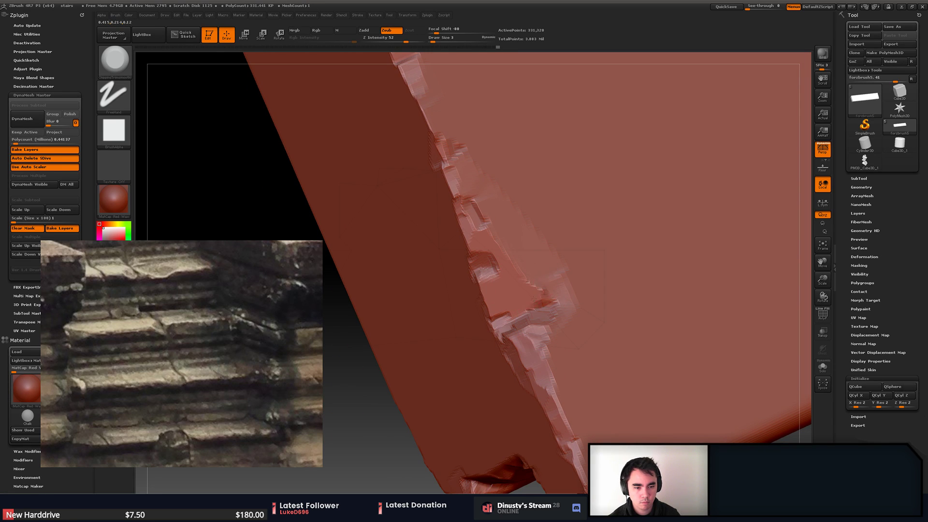
- Enlarge the trim brush to size 14 and rework the large chip on the block's end edge, undoing unwanted strokes
{"action": "mouse_move", "coordinate": [591, 279]}
{"action": "left_mouse_down"}
{"action": "mouse_move", "coordinate": [517, 334]}
{"action": "mouse_move", "coordinate": [514, 376]}
{"action": "mouse_move", "coordinate": [534, 351]}
{"action": "left_mouse_up"}
{"action": "key", "text": "ctrl+z"}
{"action": "key", "text": "space"}
{"action": "left_click_drag", "start_coordinate": [591, 361], "coordinate": [578, 353]}
{"action": "key", "text": "ctrl+z"}
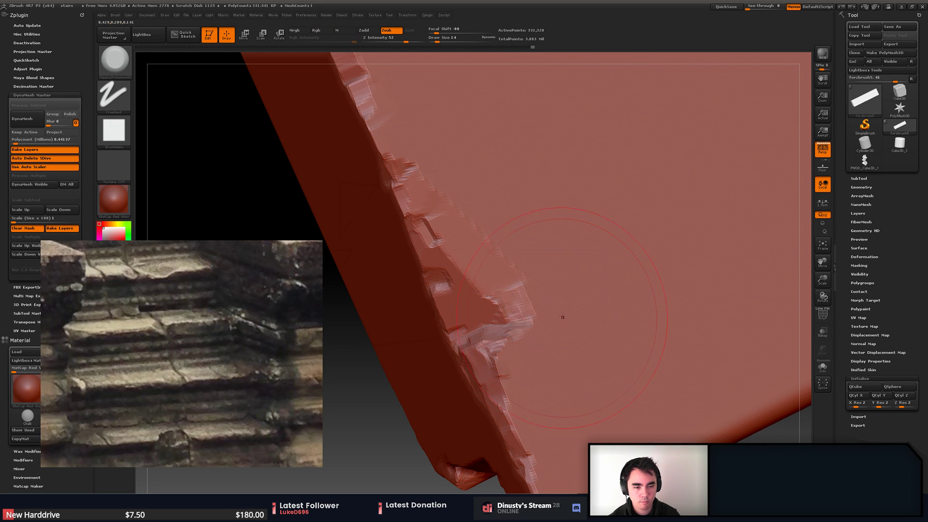
{"action": "left_click_drag", "start_coordinate": [562, 317], "coordinate": [565, 303]}
{"action": "mouse_move", "coordinate": [589, 271]}
{"action": "right_mouse_down", "text": "ctrl"}
{"action": "mouse_move", "coordinate": [594, 242]}
{"action": "mouse_move", "coordinate": [586, 259]}
{"action": "mouse_move", "coordinate": [601, 264]}
{"action": "right_mouse_up", "text": "ctrl"}
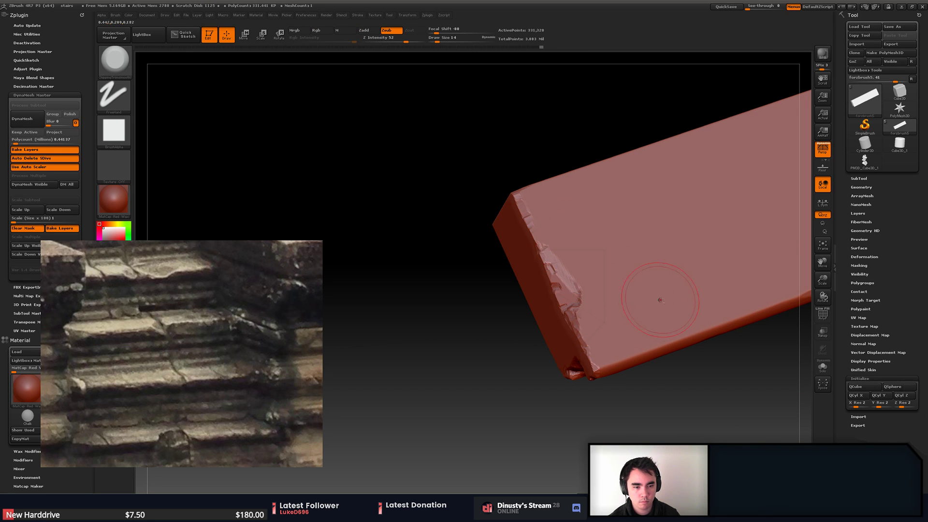
- Show all the stair blocks again and frame the chipped joint on the top face
{"action": "right_click_drag", "start_coordinate": [660, 300], "coordinate": [650, 270], "text": "ctrl"}
{"action": "right_click_drag", "start_coordinate": [650, 271], "coordinate": [638, 232]}
{"action": "left_click", "coordinate": [608, 377], "text": "ctrl+shift"}
{"action": "right_click_drag", "start_coordinate": [611, 346], "coordinate": [623, 385]}
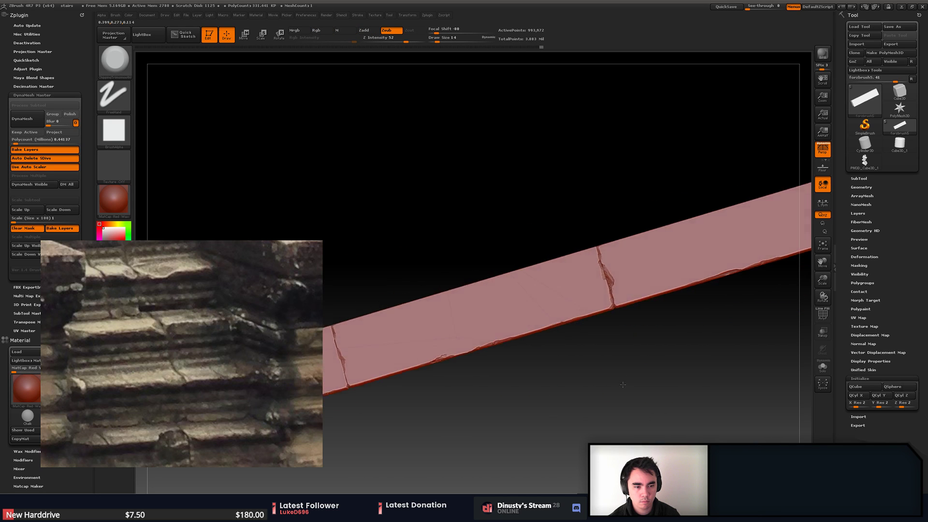
{"action": "left_click", "coordinate": [622, 385], "text": "ctrl"}
{"action": "left_click", "coordinate": [622, 385], "text": "ctrl"}
{"action": "right_click_drag", "start_coordinate": [614, 271], "coordinate": [566, 324], "text": "alt"}
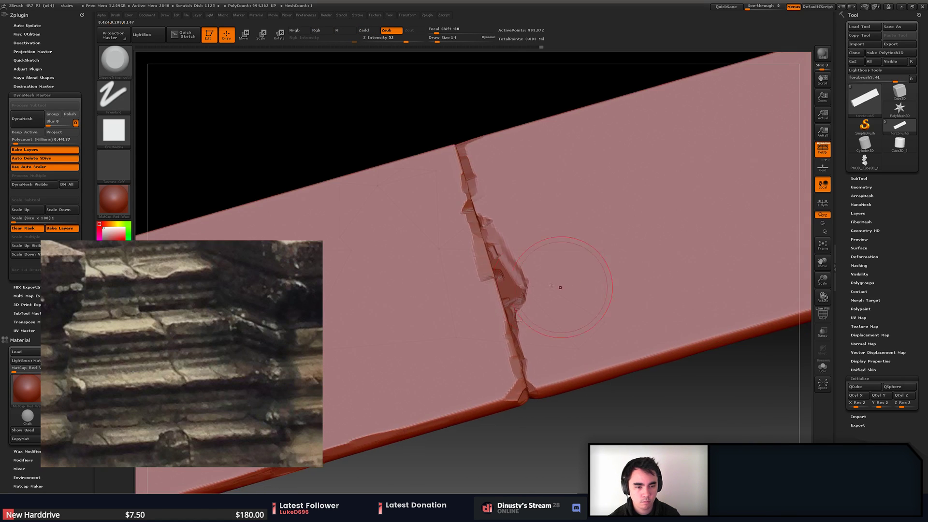
{"action": "right_click_drag", "start_coordinate": [552, 285], "coordinate": [540, 303]}
- Select the crack brush, undo the oversized test stroke and set the draw size to 2
{"action": "key", "text": "b"}
{"action": "left_click", "coordinate": [573, 316]}
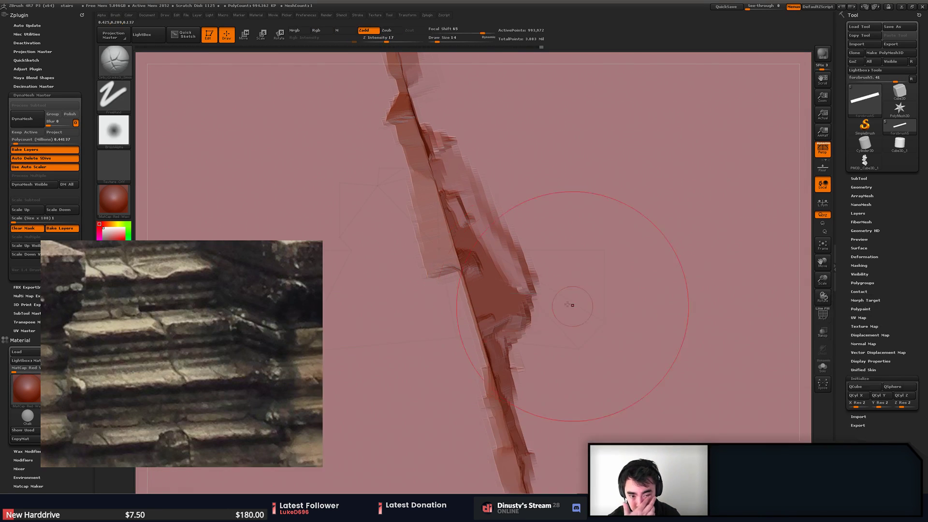
{"action": "key", "text": "space"}
{"action": "mouse_move", "coordinate": [541, 291]}
{"action": "left_mouse_down"}
{"action": "mouse_move", "coordinate": [527, 290]}
{"action": "mouse_move", "coordinate": [546, 331]}
{"action": "mouse_move", "coordinate": [568, 343]}
{"action": "left_mouse_up"}
{"action": "key", "text": "ctrl+z"}
{"action": "key", "text": "space"}
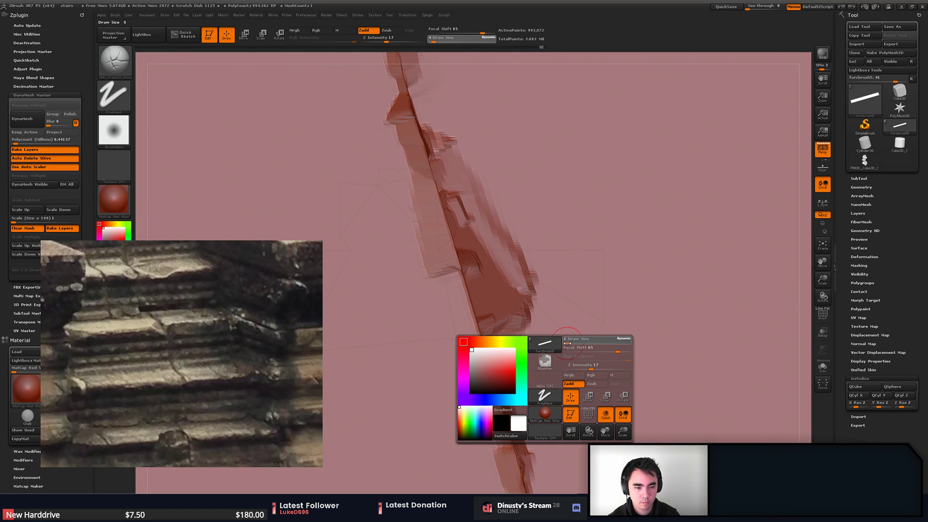
{"action": "key", "text": "ctrl"}
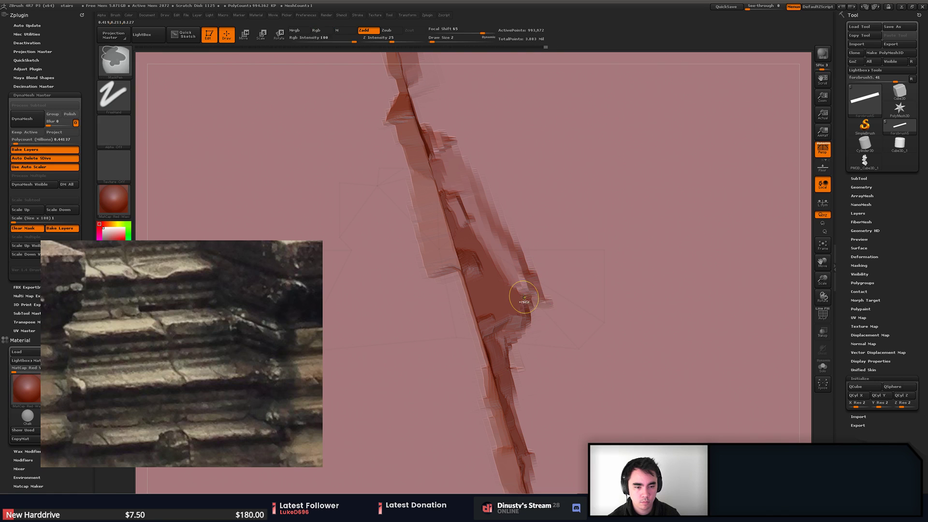
- Try a diagonal crack running from the chipped joint toward the front edge of the top face, and undo it
{"action": "left_click_drag", "start_coordinate": [524, 297], "coordinate": [581, 344], "text": "ctrl"}
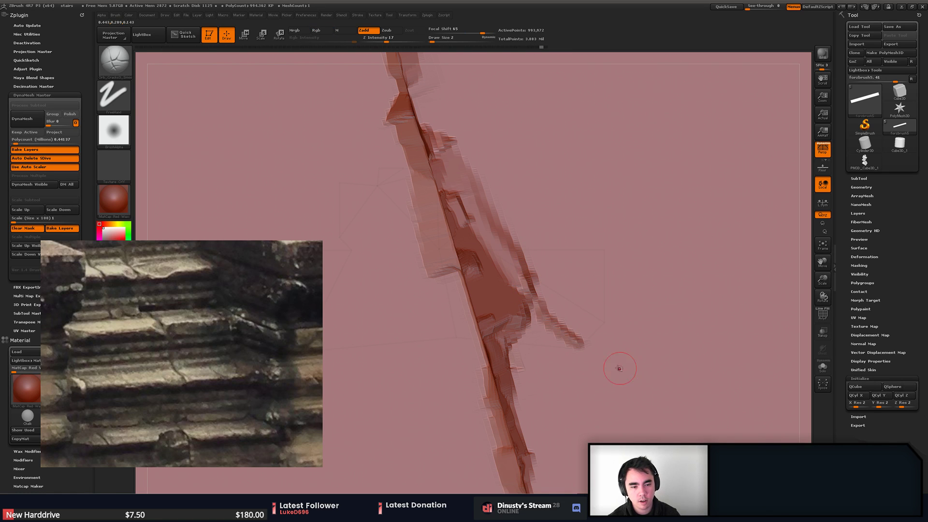
{"action": "right_click_drag", "start_coordinate": [619, 368], "coordinate": [558, 382], "text": "alt"}
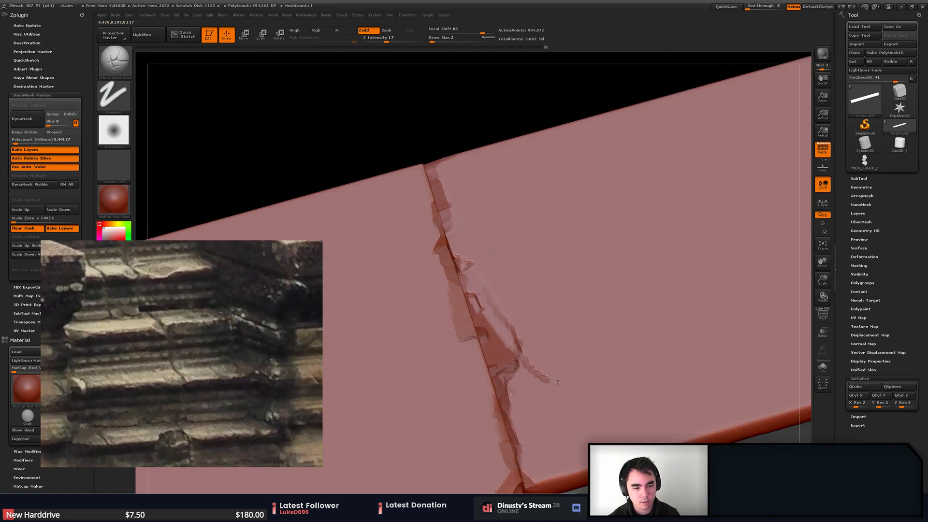
{"action": "left_click_drag", "start_coordinate": [558, 382], "coordinate": [545, 379]}
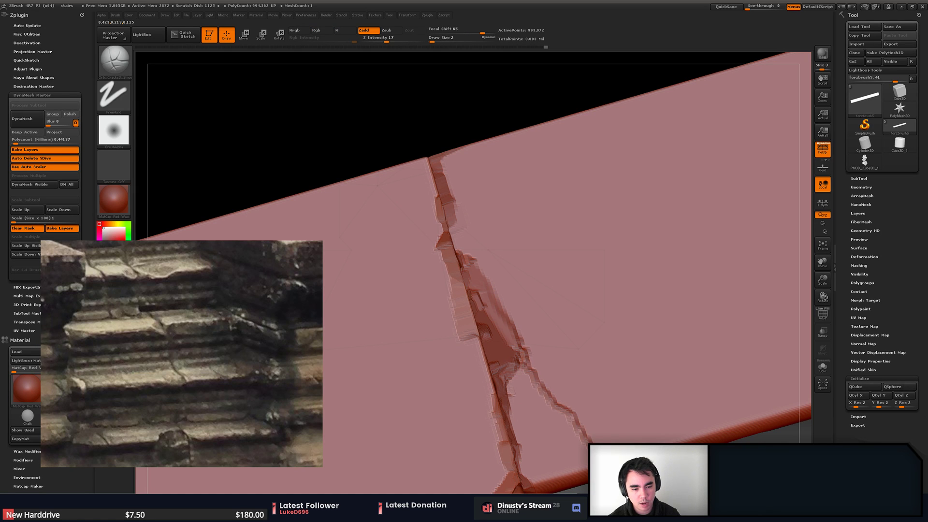
{"action": "right_click_drag", "start_coordinate": [545, 379], "coordinate": [544, 378]}
{"action": "key", "text": "ctrl+z"}
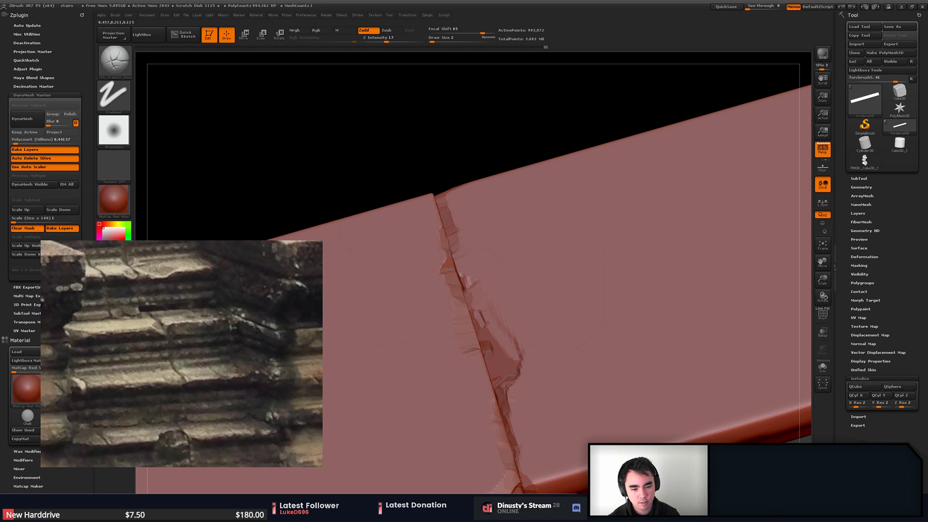
- Carve a curved crack beside the chipped joint down to the front edge, with a branch rejoining the joint, undoing unwanted strokes
{"action": "left_click_drag", "start_coordinate": [522, 348], "coordinate": [515, 409]}
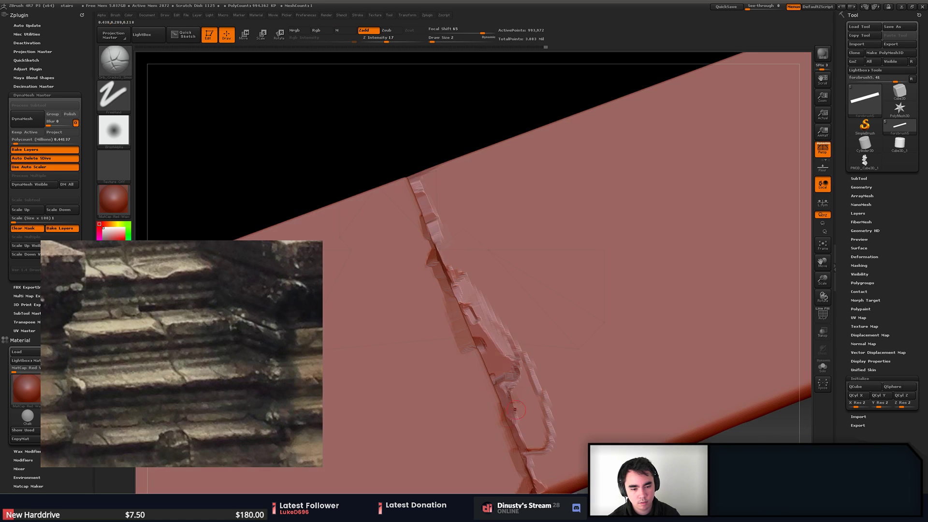
{"action": "right_click_drag", "start_coordinate": [552, 365], "coordinate": [521, 343], "text": "ctrl"}
{"action": "left_click_drag", "start_coordinate": [564, 392], "coordinate": [586, 361]}
{"action": "right_click", "coordinate": [576, 299]}
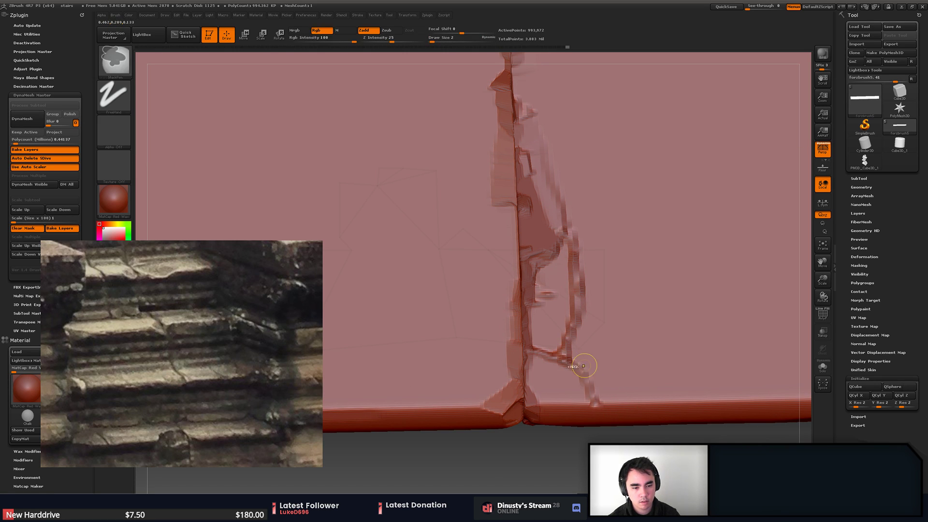
{"action": "key", "text": "ctrl+z"}
{"action": "right_click_drag", "start_coordinate": [595, 405], "coordinate": [574, 401]}
{"action": "key", "text": "ctrl+z"}
{"action": "left_click_drag", "start_coordinate": [556, 436], "coordinate": [582, 429]}
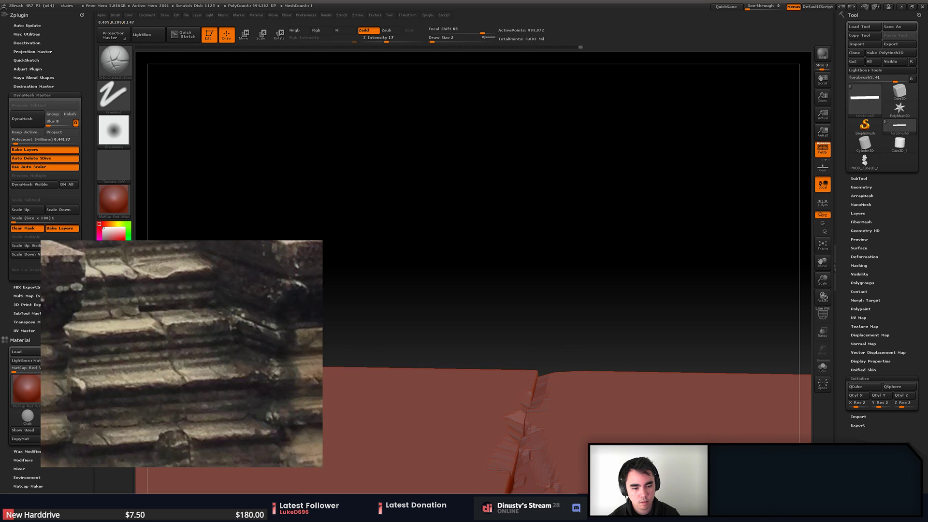
- Isolate the small section of mesh around the front end of the cracked joint
{"action": "right_click_drag", "start_coordinate": [577, 484], "coordinate": [572, 311], "text": "alt"}
{"action": "left_click_drag", "start_coordinate": [480, 281], "coordinate": [663, 464], "text": "ctrl+shift"}
{"action": "right_click_drag", "start_coordinate": [568, 322], "coordinate": [584, 407]}
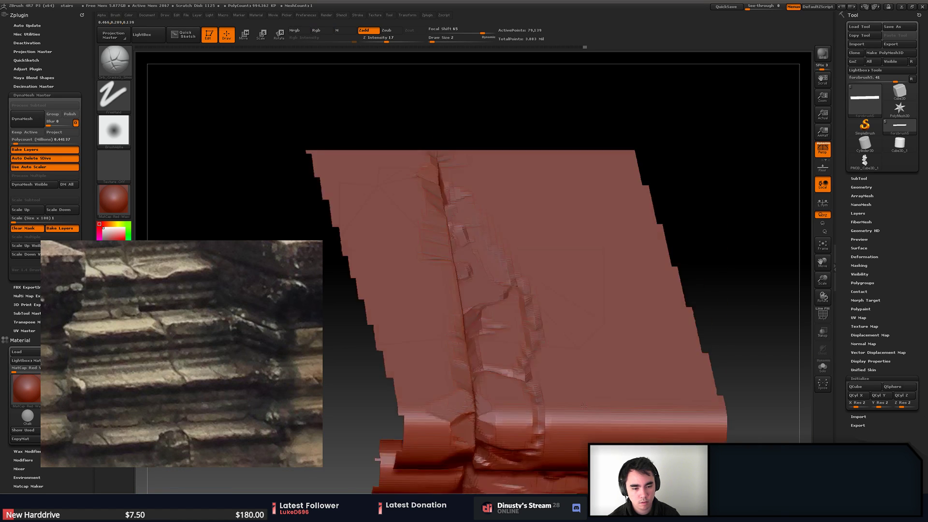
{"action": "mouse_move", "coordinate": [584, 407]}
{"action": "left_mouse_down"}
{"action": "mouse_move", "coordinate": [609, 408]}
{"action": "mouse_move", "coordinate": [609, 385]}
{"action": "left_mouse_up"}
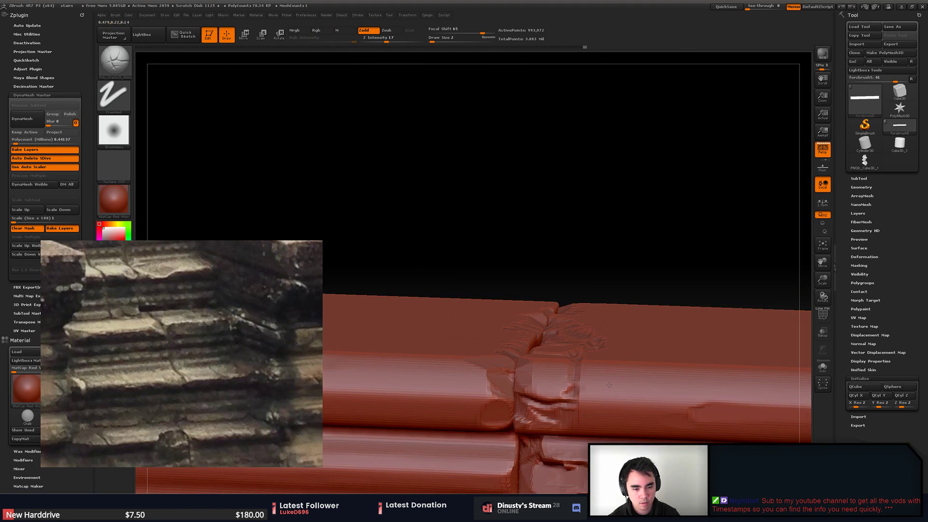
{"action": "left_click_drag", "start_coordinate": [453, 281], "coordinate": [647, 452], "text": "ctrl+shift"}
{"action": "right_click_drag", "start_coordinate": [541, 315], "coordinate": [557, 411]}
{"action": "left_click_drag", "start_coordinate": [344, 157], "coordinate": [709, 437], "text": "ctrl+shift"}
{"action": "mouse_move", "coordinate": [555, 316]}
{"action": "right_mouse_down"}
{"action": "mouse_move", "coordinate": [562, 271]}
{"action": "mouse_move", "coordinate": [556, 286]}
{"action": "right_mouse_up"}
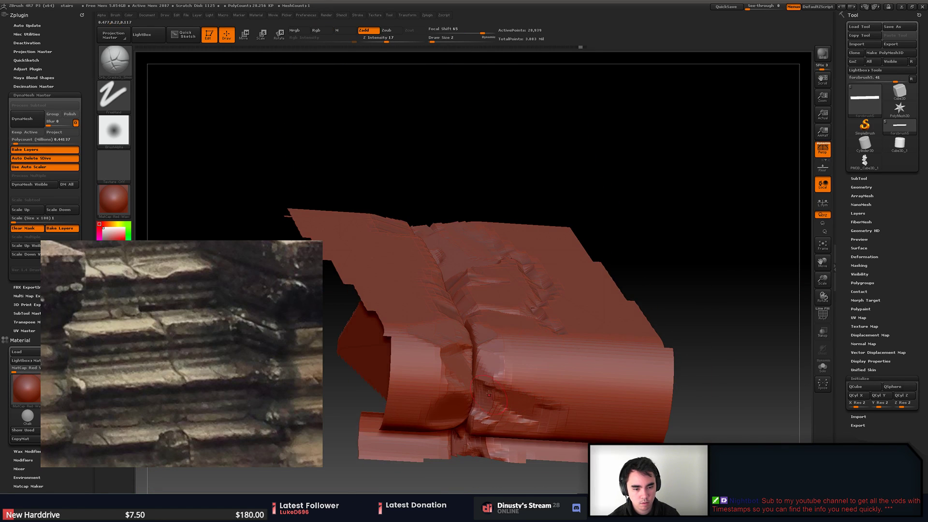
- Carve cracks across the rounded front lip beside the joint, undoing and redrawing the first stroke
{"action": "left_click_drag", "start_coordinate": [490, 394], "coordinate": [547, 400]}
{"action": "mouse_move", "coordinate": [548, 328]}
{"action": "right_mouse_down"}
{"action": "mouse_move", "coordinate": [560, 384]}
{"action": "mouse_move", "coordinate": [552, 331]}
{"action": "right_mouse_up"}
{"action": "key", "text": "ctrl+z"}
{"action": "left_click_drag", "start_coordinate": [494, 392], "coordinate": [568, 396]}
{"action": "right_click_drag", "start_coordinate": [576, 365], "coordinate": [579, 415]}
{"action": "left_click_drag", "start_coordinate": [550, 397], "coordinate": [581, 381]}
{"action": "mouse_move", "coordinate": [581, 381]}
{"action": "right_mouse_down"}
{"action": "mouse_move", "coordinate": [591, 387]}
{"action": "mouse_move", "coordinate": [586, 360]}
{"action": "right_mouse_up"}
{"action": "left_click_drag", "start_coordinate": [563, 388], "coordinate": [583, 359]}
- Restore the hidden mesh and check the cracked joint on the full row of stair blocks
{"action": "mouse_move", "coordinate": [583, 338]}
{"action": "right_mouse_down"}
{"action": "mouse_move", "coordinate": [590, 372]}
{"action": "mouse_move", "coordinate": [597, 290]}
{"action": "right_mouse_up"}
{"action": "right_click_drag", "start_coordinate": [597, 290], "coordinate": [660, 377], "text": "alt"}
{"action": "left_click", "coordinate": [736, 364], "text": "ctrl+shift"}
{"action": "left_click_drag", "start_coordinate": [660, 376], "coordinate": [644, 383]}
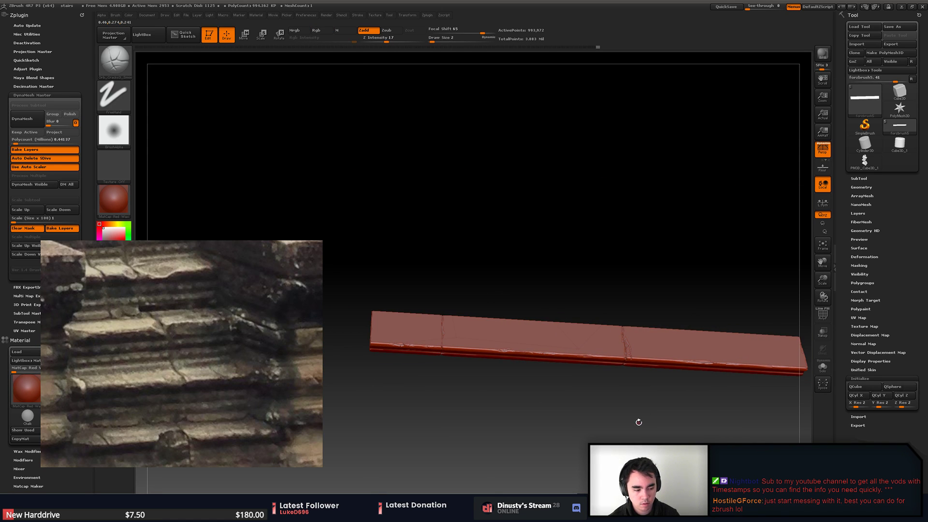
{"action": "left_click_drag", "start_coordinate": [639, 422], "coordinate": [606, 400]}
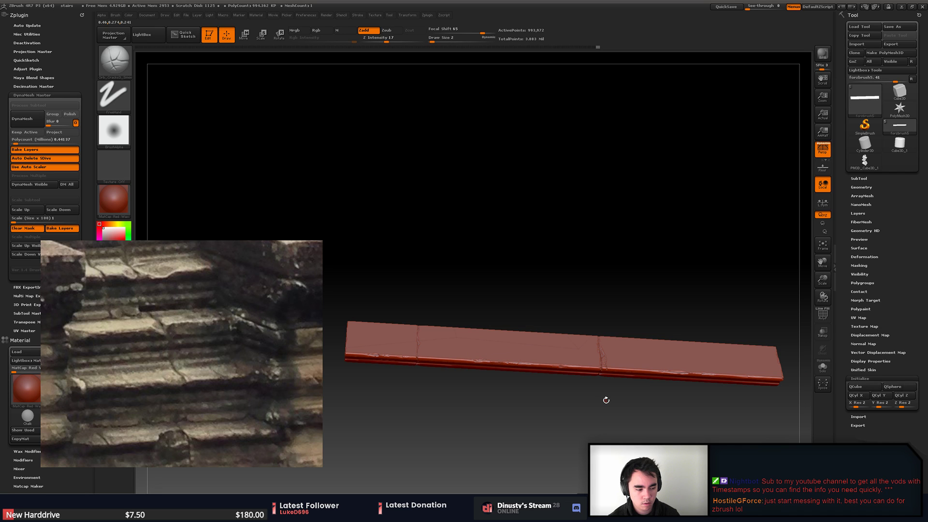
{"action": "right_click_drag", "start_coordinate": [606, 401], "coordinate": [492, 347]}
{"action": "right_click_drag", "start_coordinate": [492, 347], "coordinate": [690, 419], "text": "ctrl"}
{"action": "mouse_move", "coordinate": [690, 419]}
{"action": "left_mouse_down"}
{"action": "mouse_move", "coordinate": [530, 417]}
{"action": "mouse_move", "coordinate": [509, 377]}
{"action": "left_mouse_up"}
- Try a short branching crack near the back of the joint on the top face, and undo it
{"action": "left_click_drag", "start_coordinate": [463, 290], "coordinate": [472, 296]}
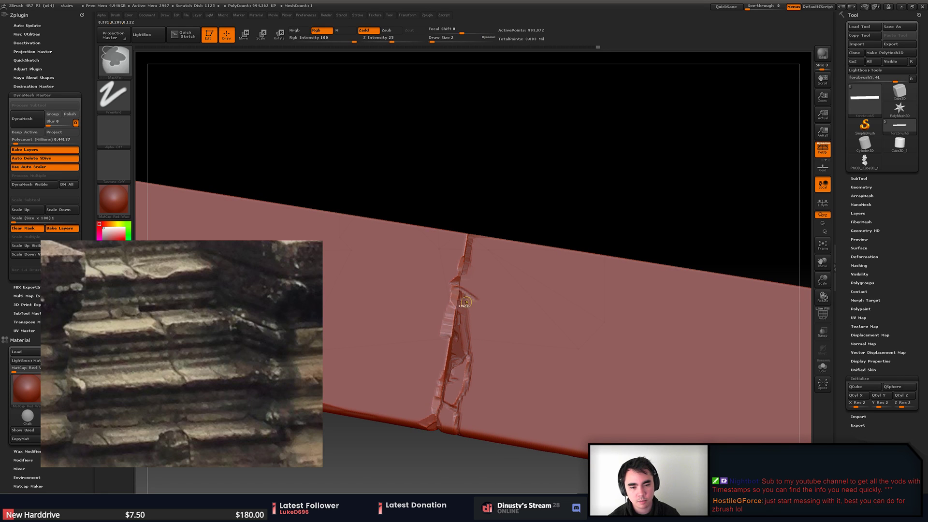
{"action": "mouse_move", "coordinate": [542, 371]}
{"action": "right_mouse_down", "text": "alt"}
{"action": "mouse_move", "coordinate": [637, 385]}
{"action": "mouse_move", "coordinate": [659, 380]}
{"action": "right_mouse_up", "text": "alt"}
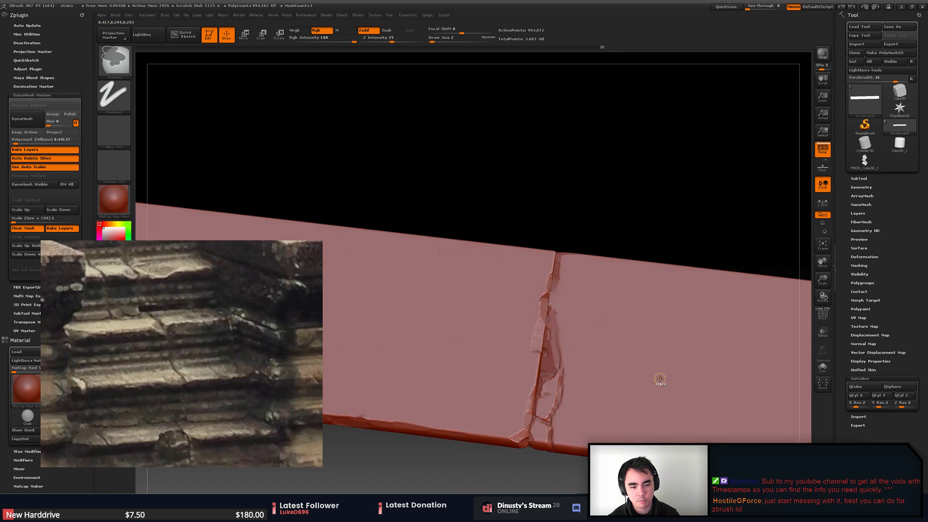
{"action": "key", "text": "ctrl+z"}
{"action": "left_click", "coordinate": [660, 380], "text": "ctrl+shift"}
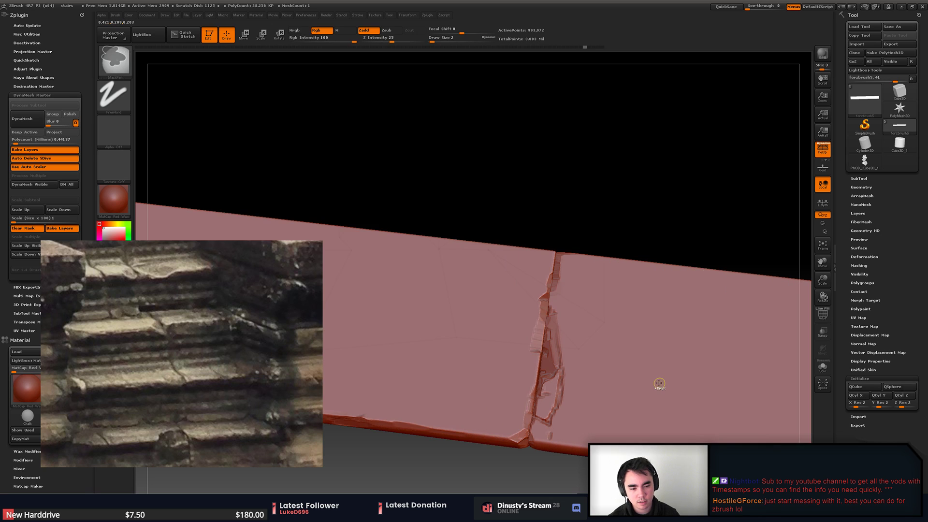
- Select the trim brush at draw size 5 and chip the lower front edge of the stair block
{"action": "mouse_move", "coordinate": [660, 383]}
{"action": "right_mouse_down", "text": "alt"}
{"action": "mouse_move", "coordinate": [658, 338]}
{"action": "mouse_move", "coordinate": [512, 256]}
{"action": "mouse_move", "coordinate": [526, 280]}
{"action": "mouse_move", "coordinate": [571, 261]}
{"action": "right_mouse_up", "text": "alt"}
{"action": "right_click_drag", "start_coordinate": [571, 261], "coordinate": [615, 292], "text": "alt"}
{"action": "left_click_drag", "start_coordinate": [616, 292], "coordinate": [673, 272]}
{"action": "right_click_drag", "start_coordinate": [591, 322], "coordinate": [554, 373]}
{"action": "key", "text": "space"}
{"action": "mouse_move", "coordinate": [574, 324]}
{"action": "left_mouse_down"}
{"action": "mouse_move", "coordinate": [586, 334]}
{"action": "mouse_move", "coordinate": [576, 342]}
{"action": "mouse_move", "coordinate": [508, 369]}
{"action": "mouse_move", "coordinate": [510, 401]}
{"action": "left_mouse_up"}
{"action": "key", "text": "b"}
{"action": "left_click", "coordinate": [540, 316]}
{"action": "left_click_drag", "start_coordinate": [631, 276], "coordinate": [613, 279]}
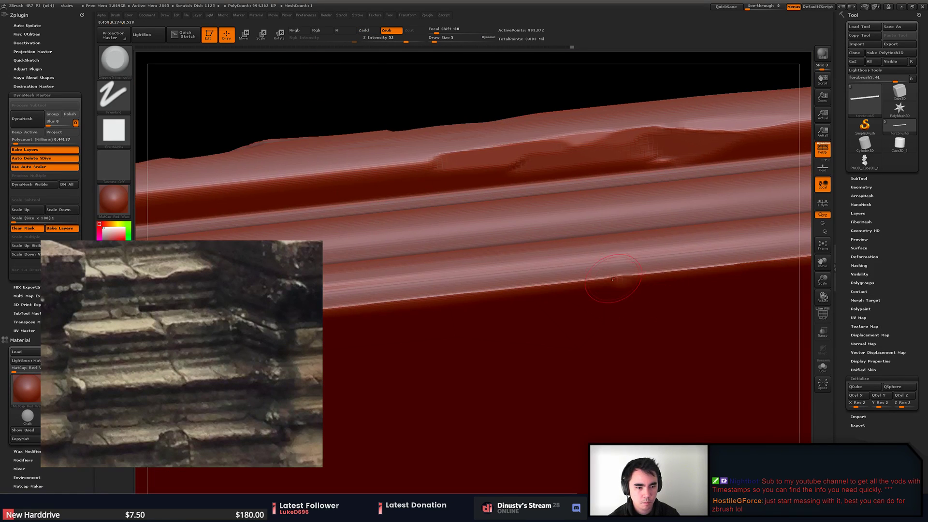
{"action": "right_click_drag", "start_coordinate": [394, 301], "coordinate": [772, 283], "text": "alt"}
{"action": "left_click_drag", "start_coordinate": [489, 315], "coordinate": [540, 308]}
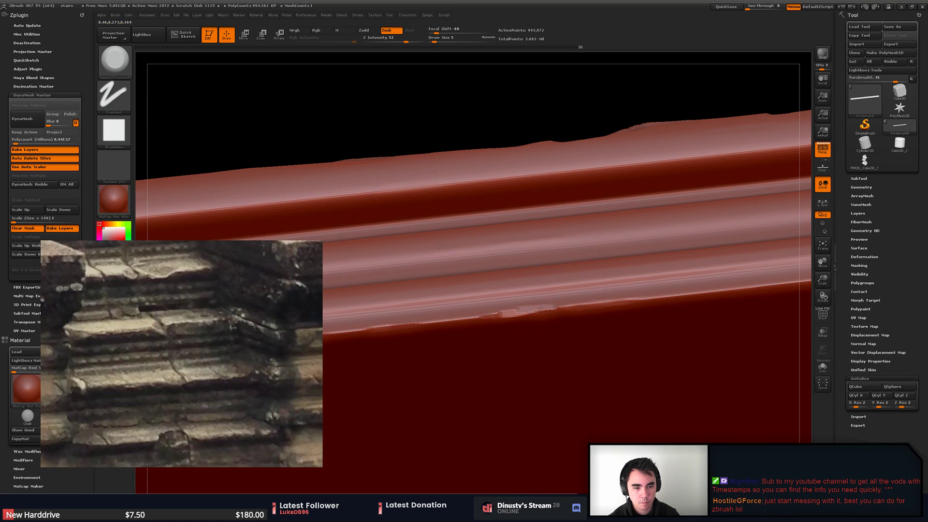
- Add another chip farther along the lower front edge of the stair block
{"action": "right_click_drag", "start_coordinate": [690, 308], "coordinate": [184, 375], "text": "alt"}
{"action": "mouse_move", "coordinate": [549, 312]}
{"action": "left_mouse_down"}
{"action": "mouse_move", "coordinate": [463, 329]}
{"action": "mouse_move", "coordinate": [526, 327]}
{"action": "left_mouse_up"}
{"action": "right_click_drag", "start_coordinate": [667, 317], "coordinate": [452, 344], "text": "alt"}
{"action": "right_click_drag", "start_coordinate": [695, 295], "coordinate": [485, 324], "text": "alt"}
- Chip the underside of the upper front lip at several spots along the stair block
{"action": "mouse_move", "coordinate": [663, 316]}
{"action": "left_mouse_down"}
{"action": "mouse_move", "coordinate": [678, 312]}
{"action": "mouse_move", "coordinate": [507, 325]}
{"action": "mouse_move", "coordinate": [614, 300]}
{"action": "mouse_move", "coordinate": [575, 294]}
{"action": "mouse_move", "coordinate": [628, 296]}
{"action": "left_mouse_up"}
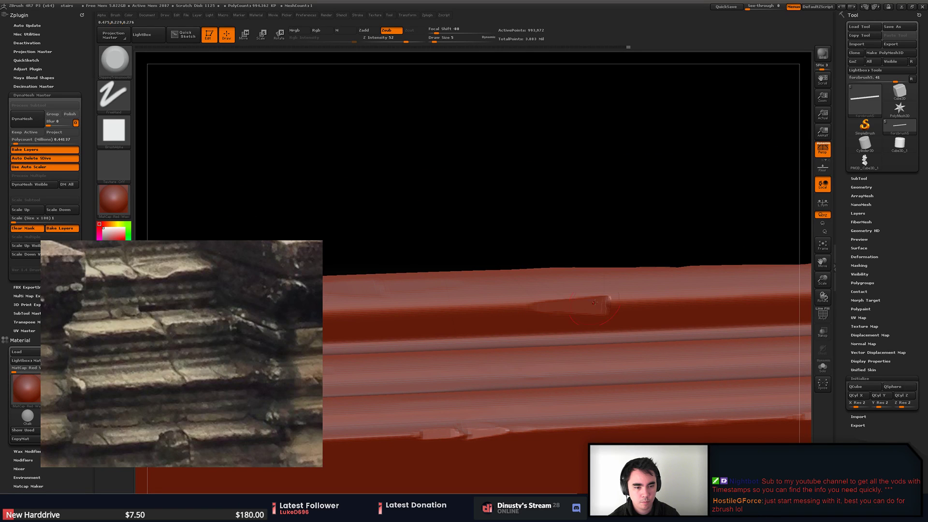
{"action": "left_click_drag", "start_coordinate": [705, 310], "coordinate": [616, 319]}
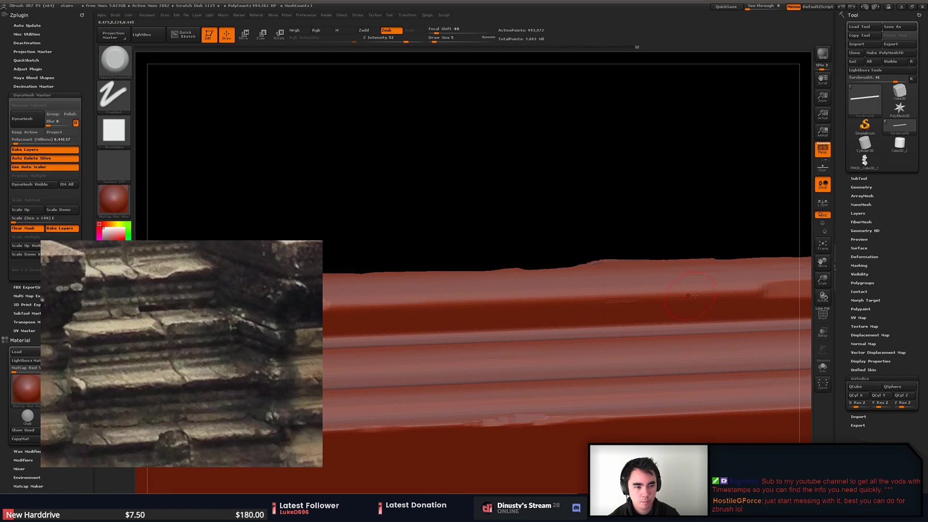
{"action": "right_click_drag", "start_coordinate": [695, 296], "coordinate": [615, 293]}
{"action": "left_click_drag", "start_coordinate": [447, 296], "coordinate": [419, 299]}
{"action": "mouse_move", "coordinate": [523, 298]}
{"action": "right_mouse_down"}
{"action": "mouse_move", "coordinate": [591, 298]}
{"action": "mouse_move", "coordinate": [590, 276]}
{"action": "mouse_move", "coordinate": [589, 347]}
{"action": "mouse_move", "coordinate": [570, 269]}
{"action": "mouse_move", "coordinate": [457, 289]}
{"action": "right_mouse_up"}
{"action": "mouse_move", "coordinate": [571, 273]}
{"action": "left_mouse_down"}
{"action": "mouse_move", "coordinate": [784, 273]}
{"action": "mouse_move", "coordinate": [760, 275]}
{"action": "left_mouse_up"}
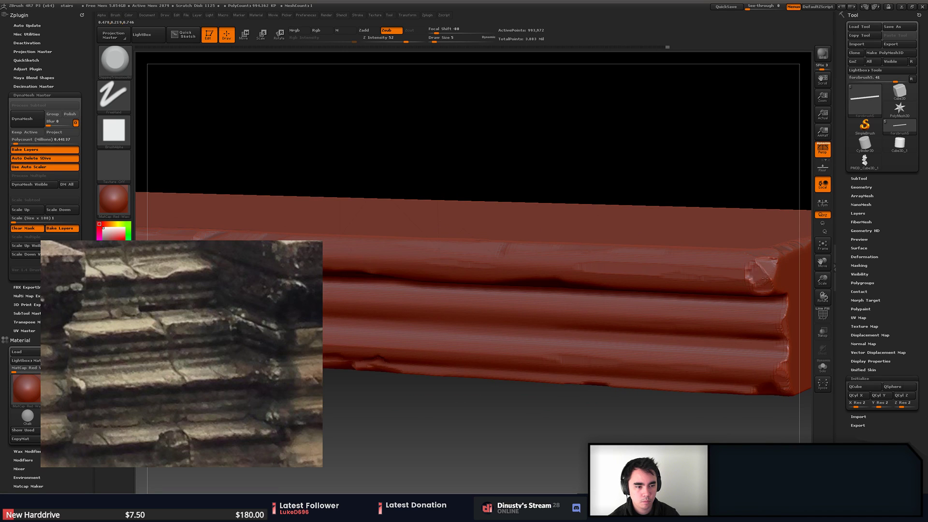
- Save the stairs project with the whole chipped stair strip framed in view
{"action": "key", "text": "f"}
{"action": "right_click_drag", "start_coordinate": [659, 417], "coordinate": [643, 382], "text": "ctrl"}
{"action": "right_click_drag", "start_coordinate": [643, 382], "coordinate": [614, 368]}
{"action": "right_click_drag", "start_coordinate": [614, 367], "coordinate": [777, 329], "text": "alt"}
{"action": "key", "text": "ctrl+s"}
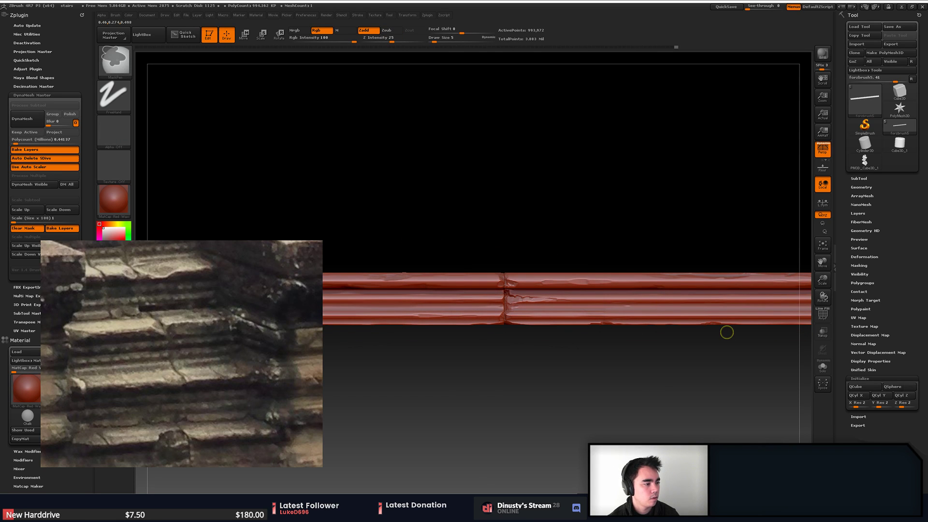
{"action": "key", "text": "ctrl+s"}
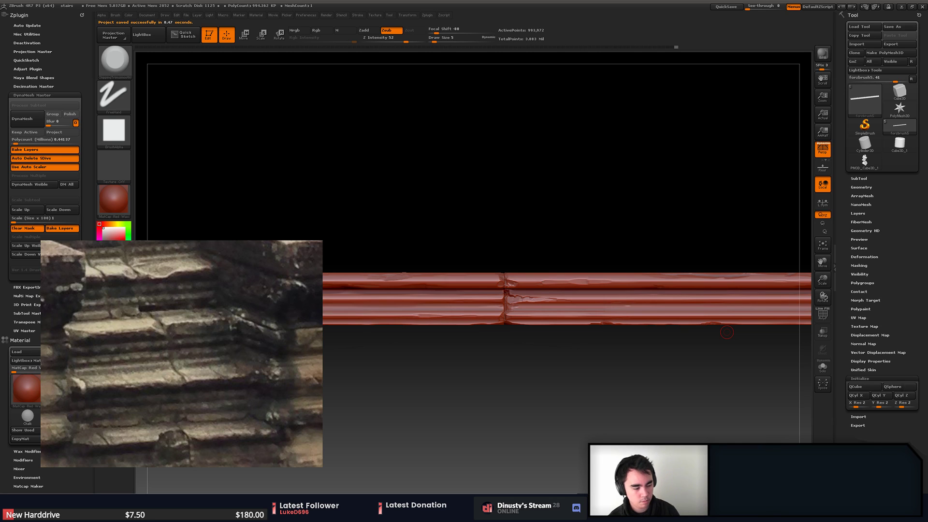
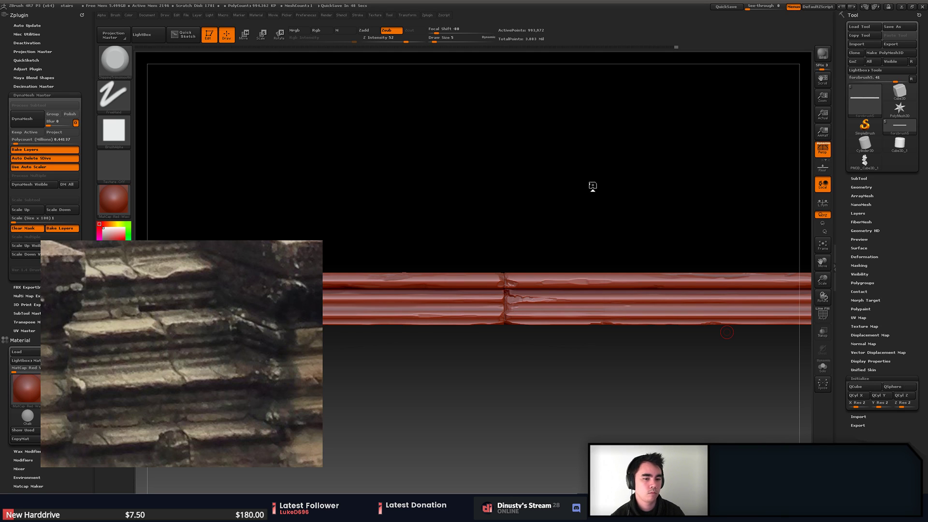
- Move the reference photo below the stair strip, and briefly isolate the end block before showing the full strip again
{"action": "left_click_drag", "start_coordinate": [516, 240], "coordinate": [616, 215], "text": "alt"}
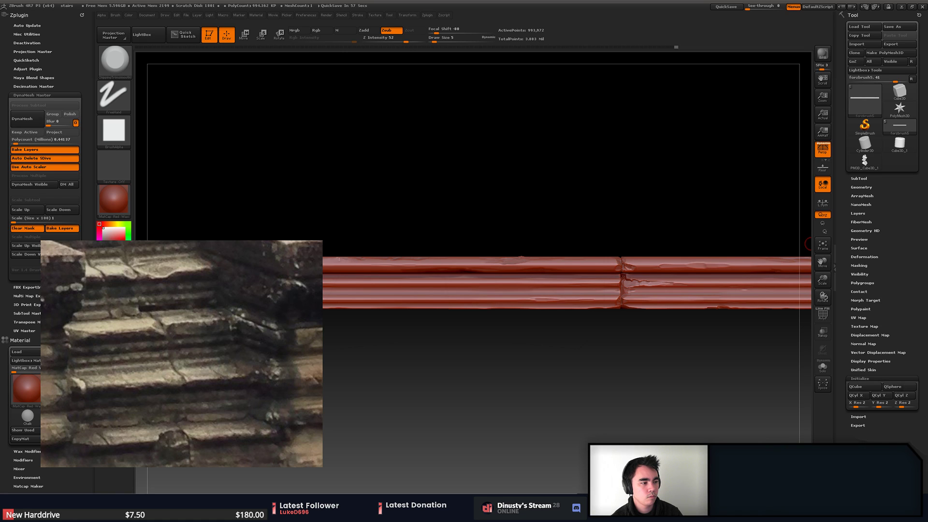
{"action": "mouse_move", "coordinate": [519, 188]}
{"action": "left_mouse_down"}
{"action": "mouse_move", "coordinate": [589, 208]}
{"action": "mouse_move", "coordinate": [536, 178]}
{"action": "mouse_move", "coordinate": [492, 186]}
{"action": "mouse_move", "coordinate": [550, 175]}
{"action": "left_mouse_up"}
{"action": "left_click_drag", "start_coordinate": [310, 252], "coordinate": [309, 406]}
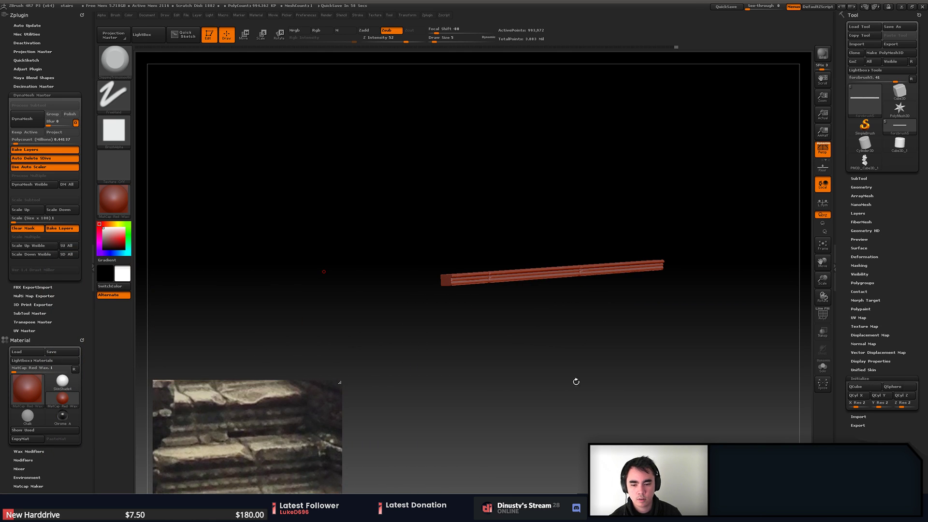
{"action": "left_click_drag", "start_coordinate": [576, 382], "coordinate": [437, 416]}
{"action": "left_click_drag", "start_coordinate": [219, 467], "coordinate": [243, 476]}
{"action": "left_click_drag", "start_coordinate": [397, 339], "coordinate": [530, 310]}
{"action": "left_click", "coordinate": [290, 315], "text": "ctrl+shift"}
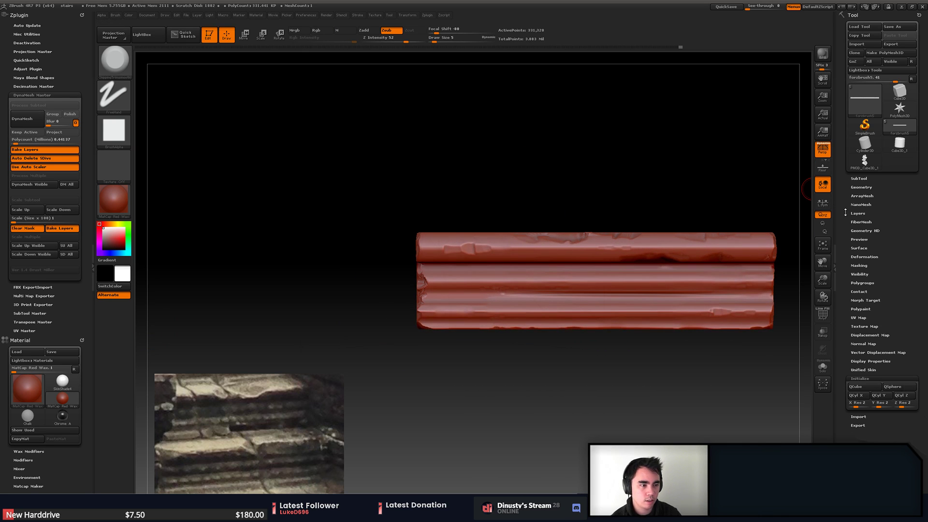
{"action": "left_click", "coordinate": [666, 144], "text": "ctrl+shift"}
- Add a new sculpting layer to the stair block mesh
{"action": "left_click", "coordinate": [871, 179]}
{"action": "left_click", "coordinate": [871, 178]}
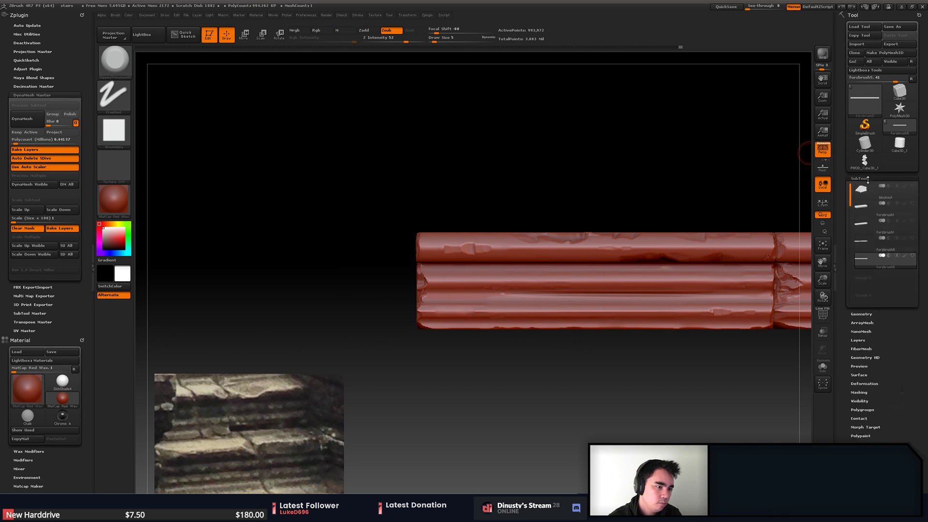
{"action": "left_click", "coordinate": [858, 213]}
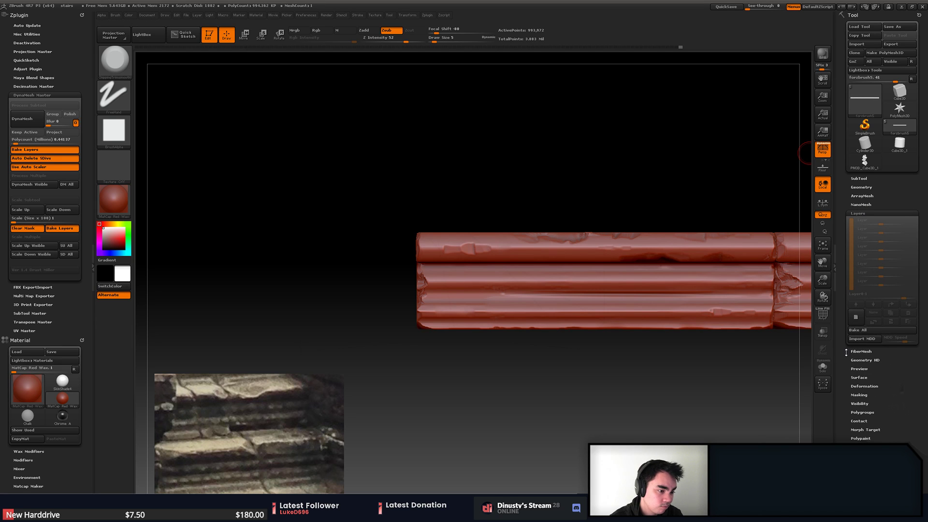
{"action": "left_click", "coordinate": [856, 318]}
{"action": "left_click_drag", "start_coordinate": [793, 213], "coordinate": [751, 216], "text": "alt"}
{"action": "mouse_move", "coordinate": [866, 220]}
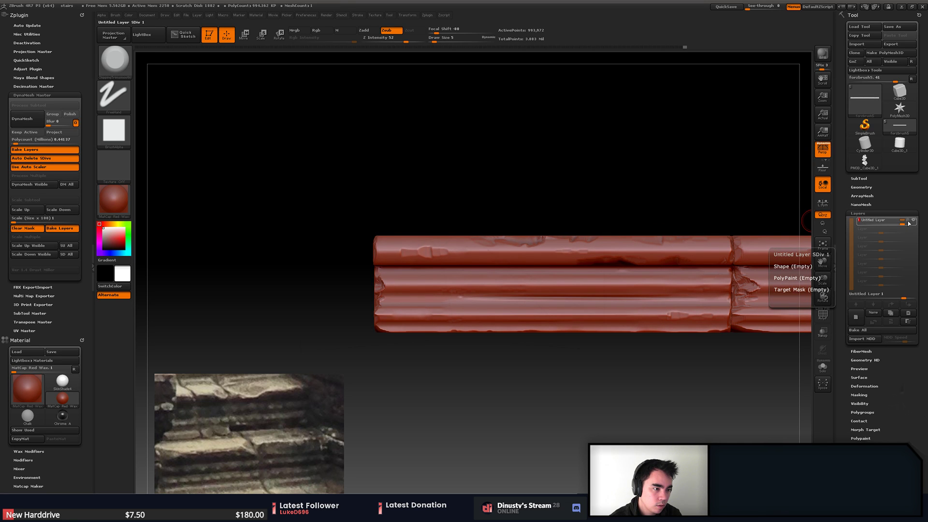
{"action": "left_click", "coordinate": [877, 221]}
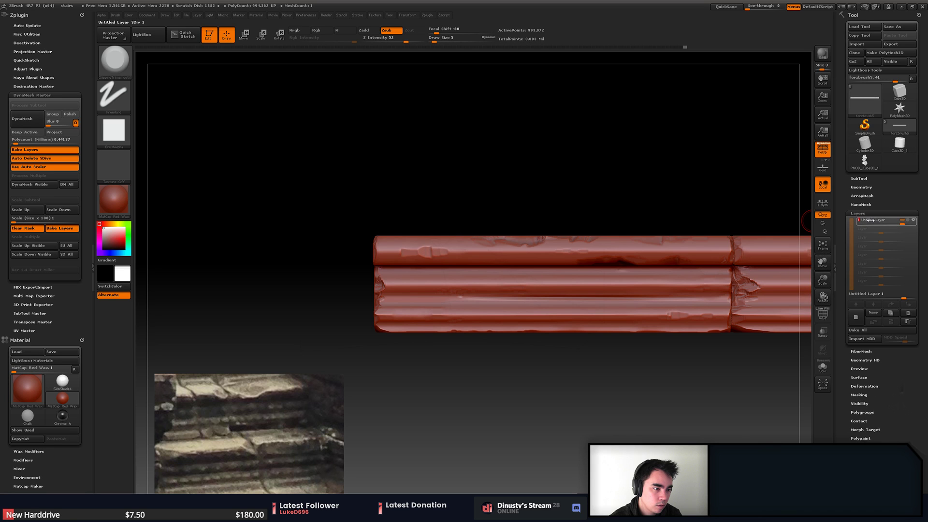
{"action": "mouse_move", "coordinate": [877, 221]}
{"action": "left_mouse_down"}
{"action": "mouse_move", "coordinate": [862, 231]}
{"action": "mouse_move", "coordinate": [910, 229]}
{"action": "left_mouse_up"}
- Set up the Clay brush with a soft round alpha, Z intensity 18 and draw size 2, and dab bumps on the lower moulding
{"action": "right_click_drag", "start_coordinate": [564, 291], "coordinate": [433, 299], "text": "ctrl"}
{"action": "key", "text": "b"}
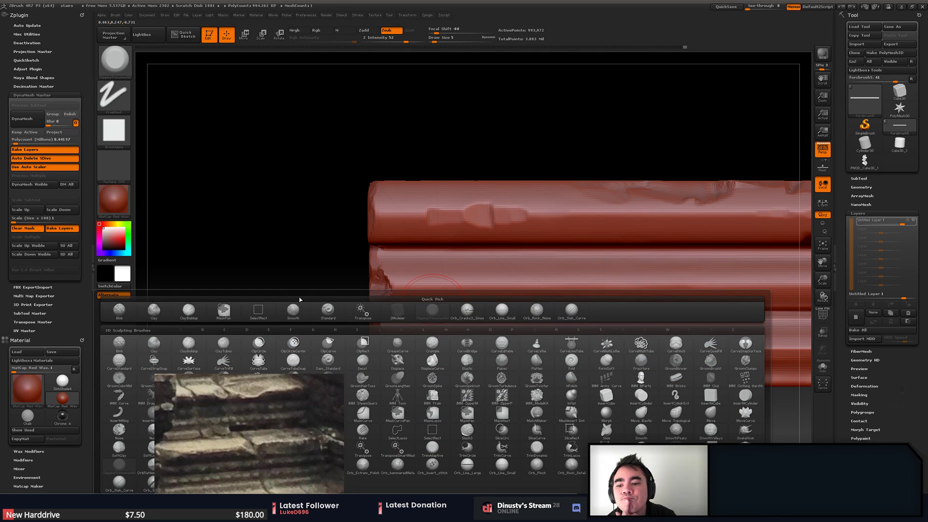
{"action": "left_click", "coordinate": [154, 313]}
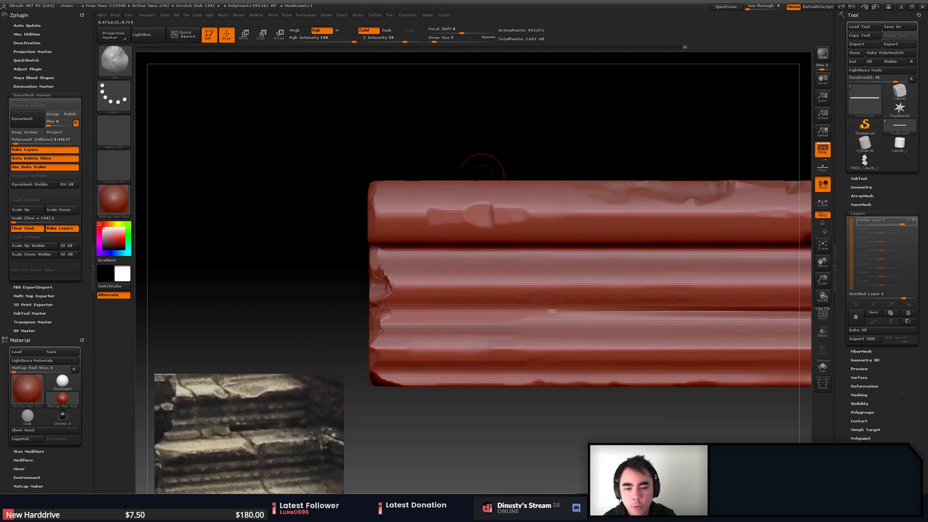
{"action": "left_click", "coordinate": [387, 40]}
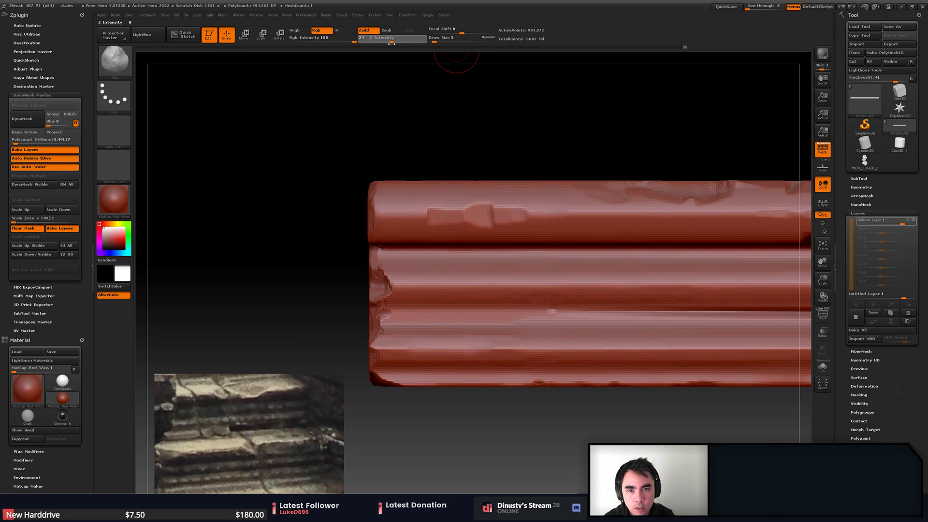
{"action": "left_click", "coordinate": [417, 348]}
{"action": "key", "text": "ctrl+z"}
{"action": "key", "text": "s"}
{"action": "left_click_drag", "start_coordinate": [419, 348], "coordinate": [416, 348]}
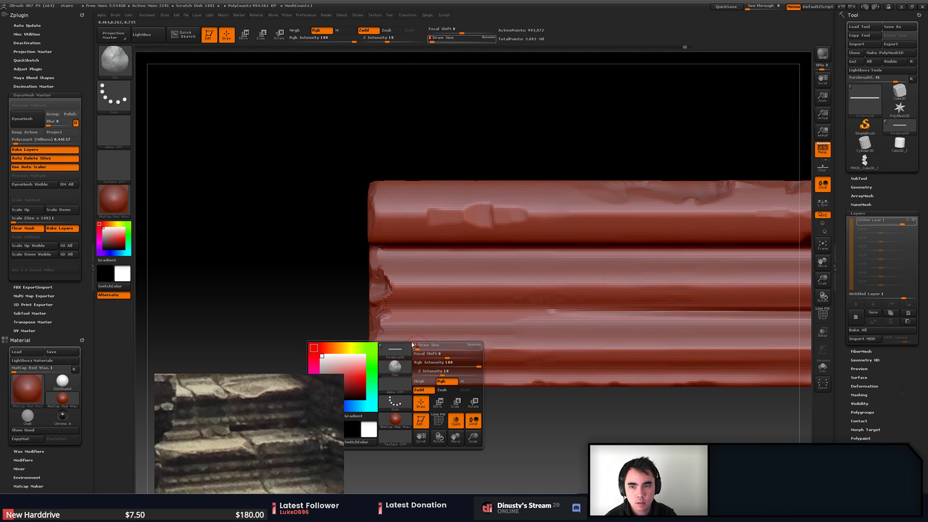
{"action": "left_click", "coordinate": [122, 133]}
{"action": "left_click", "coordinate": [263, 164]}
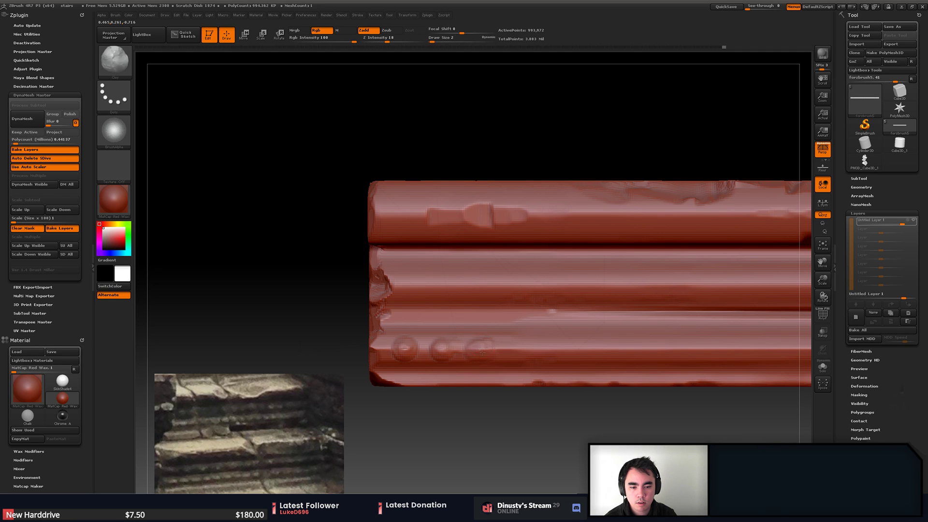
- Raise the Clay brush's Z intensity to 39 and extend the row of round bumps along the lower moulding
{"action": "right_click_drag", "start_coordinate": [551, 350], "coordinate": [456, 347], "text": "alt"}
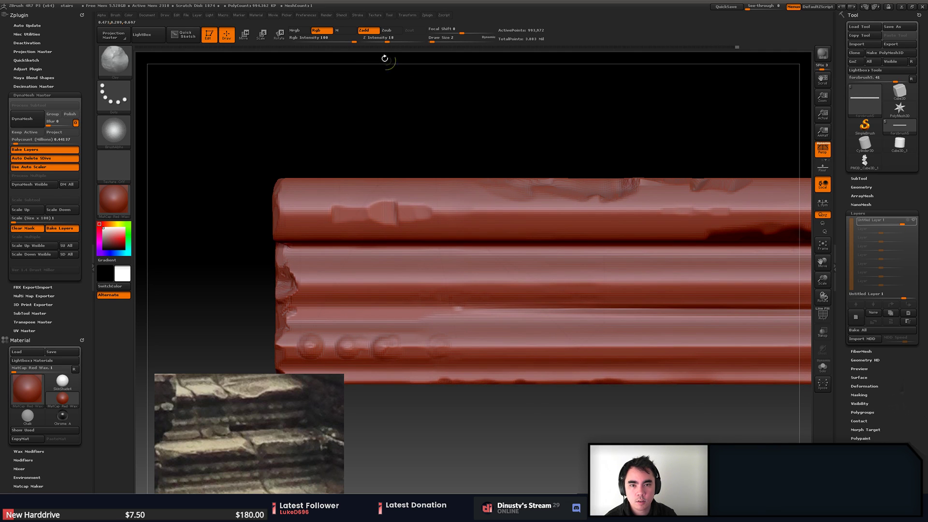
{"action": "left_click_drag", "start_coordinate": [388, 42], "coordinate": [392, 41]}
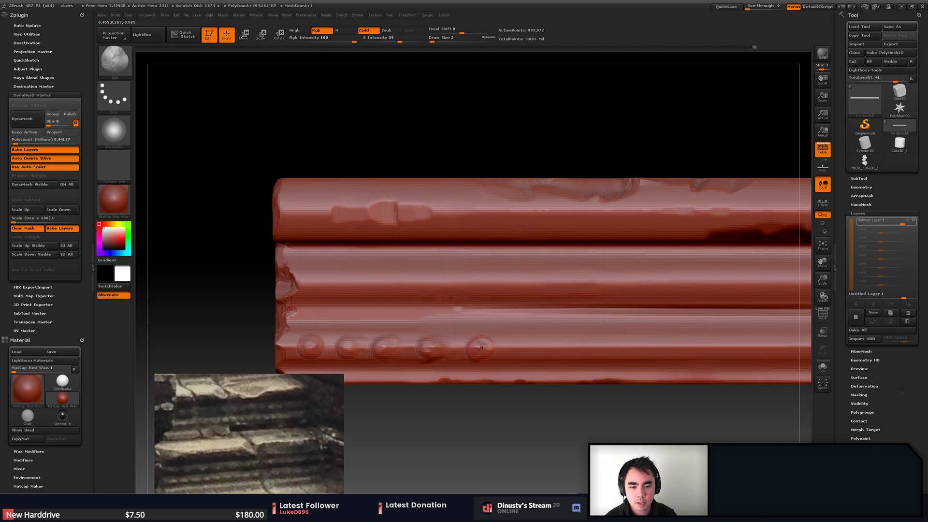
{"action": "right_click_drag", "start_coordinate": [482, 347], "coordinate": [442, 345], "text": "alt"}
{"action": "left_click_drag", "start_coordinate": [494, 347], "coordinate": [485, 348]}
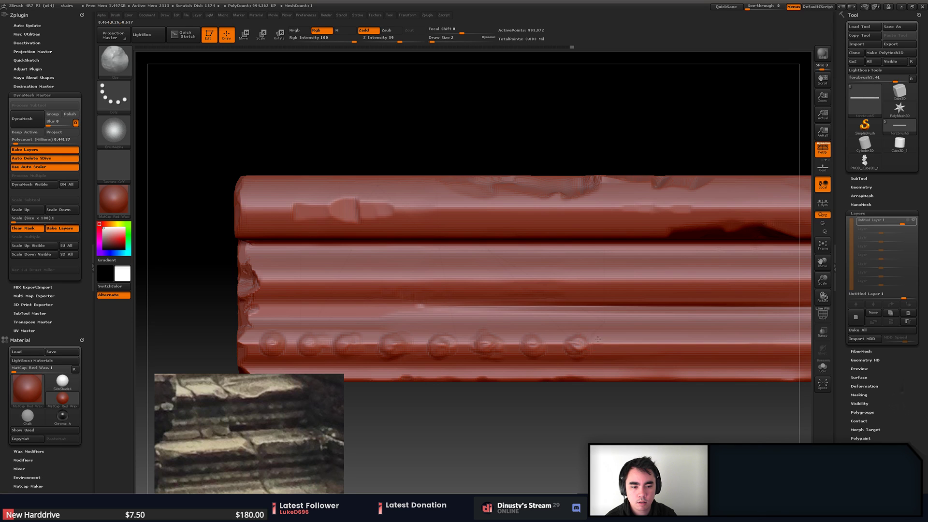
{"action": "left_click", "coordinate": [623, 345]}
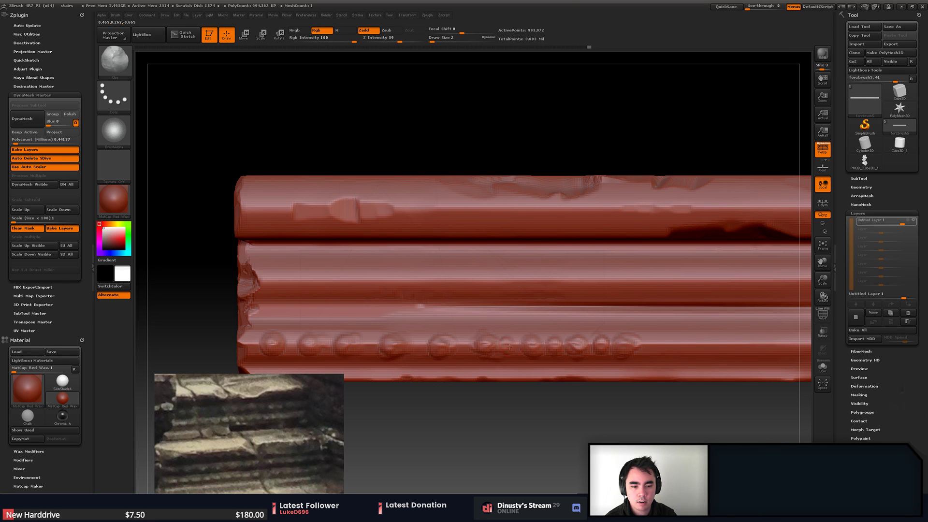
- Try smoothing the row of bumps on the lower moulding at draw size 4, and undo back to the first few bumps
{"action": "right_click_drag", "start_coordinate": [641, 353], "coordinate": [627, 303], "text": "ctrl"}
{"action": "key", "text": "space"}
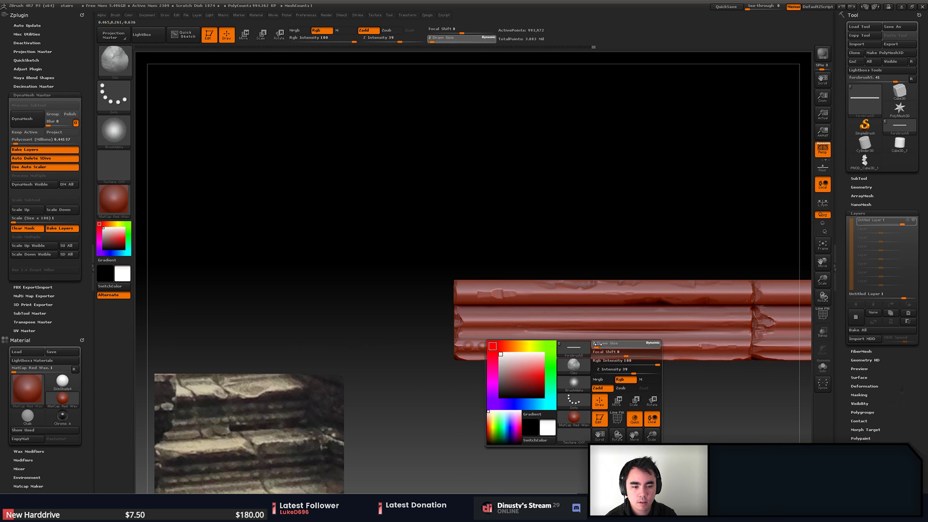
{"action": "left_click", "coordinate": [600, 346]}
{"action": "mouse_move", "coordinate": [591, 347]}
{"action": "left_mouse_down", "text": "shift"}
{"action": "mouse_move", "coordinate": [606, 345]}
{"action": "mouse_move", "coordinate": [549, 346]}
{"action": "left_mouse_up", "text": "shift"}
{"action": "key", "text": "ctrl+z"}
{"action": "key", "text": "space"}
{"action": "left_click", "coordinate": [566, 347]}
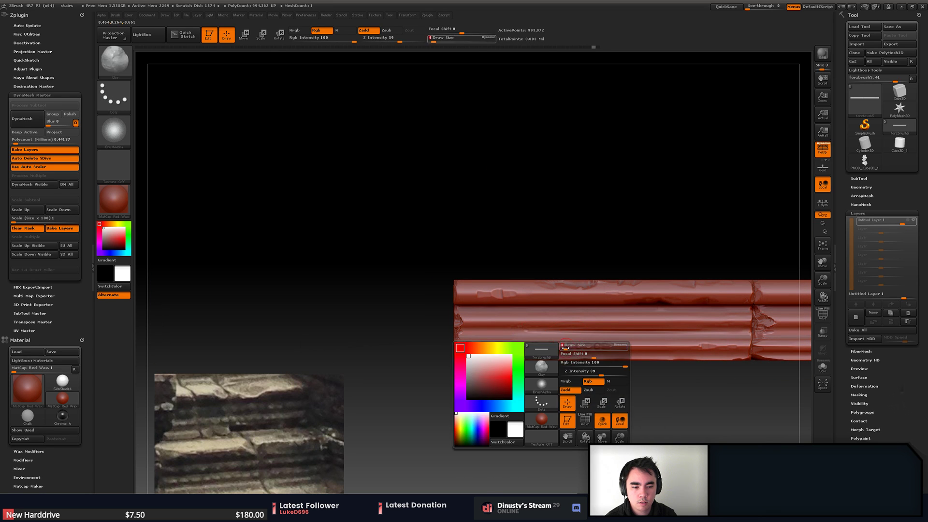
{"action": "left_click", "coordinate": [404, 41]}
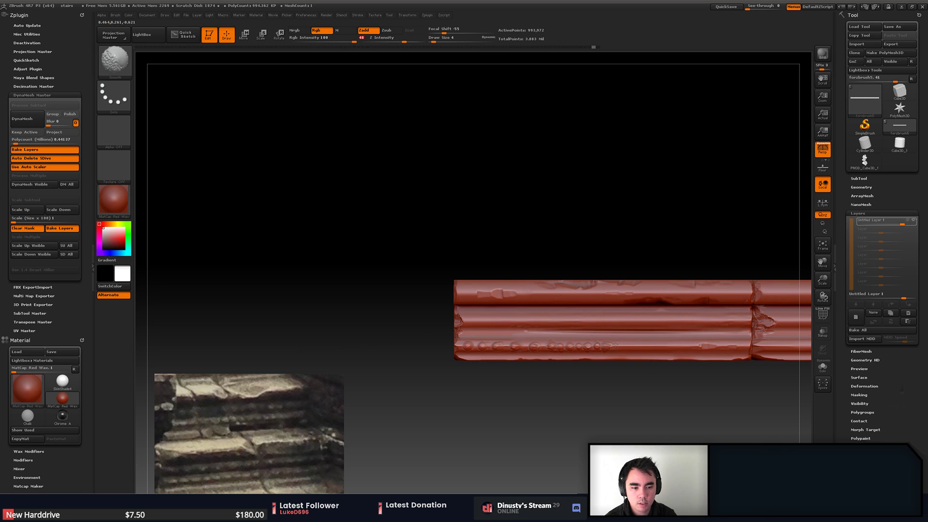
{"action": "mouse_move", "coordinate": [567, 365]}
{"action": "left_mouse_down"}
{"action": "mouse_move", "coordinate": [598, 386]}
{"action": "mouse_move", "coordinate": [576, 390]}
{"action": "mouse_move", "coordinate": [563, 369]}
{"action": "mouse_move", "coordinate": [582, 383]}
{"action": "mouse_move", "coordinate": [580, 374]}
{"action": "left_mouse_up"}
{"action": "left_click_drag", "start_coordinate": [580, 375], "coordinate": [542, 319], "text": "alt"}
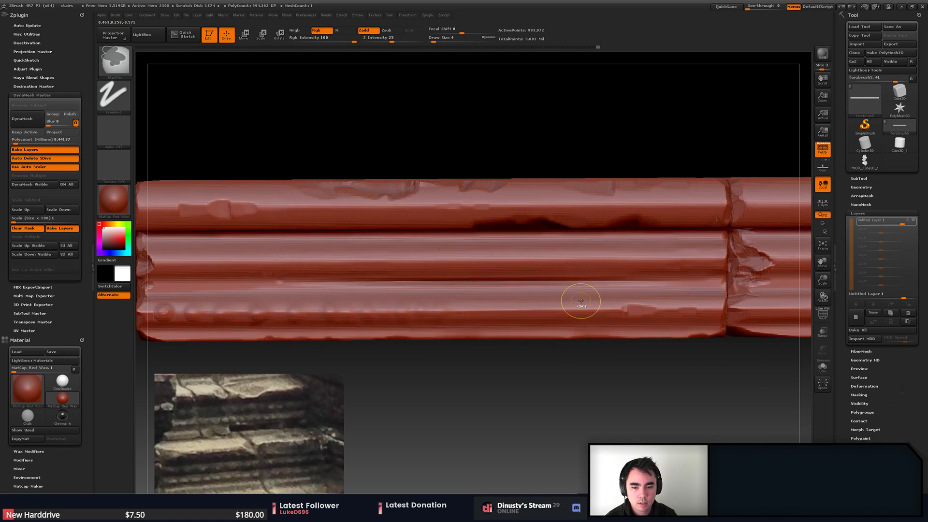
{"action": "key", "text": "ctrl+z"}
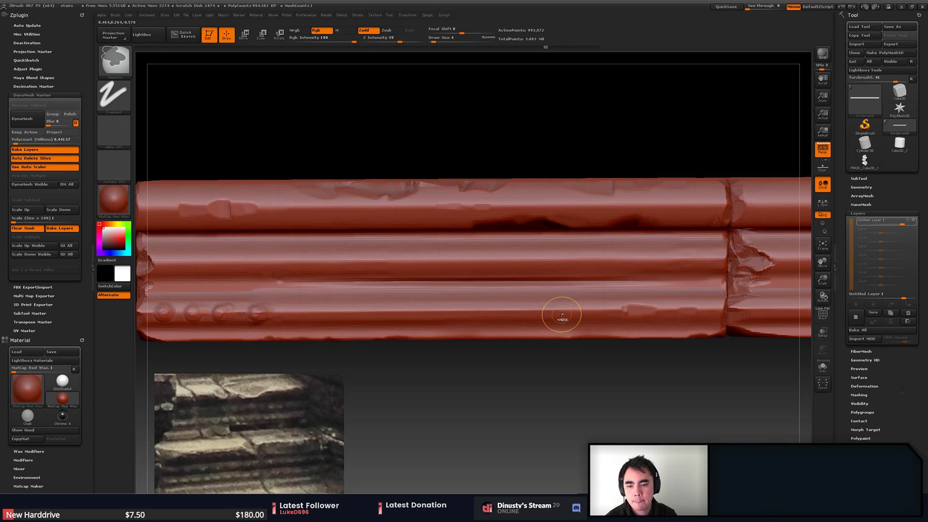
{"action": "key", "text": "ctrl+z"}
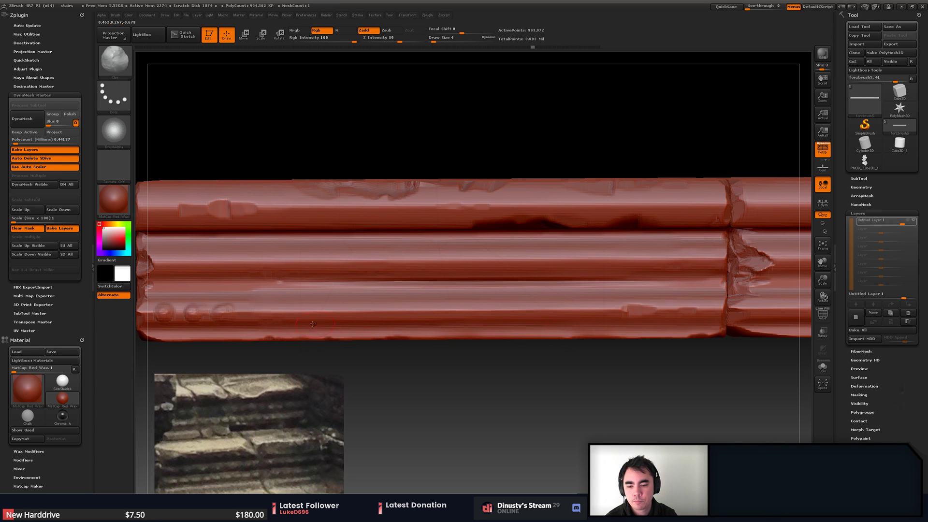
- Accept discarding the newer undo history, and dab the bumps near the block's end with the Clay brush at draw size 3
{"action": "mouse_move", "coordinate": [333, 315]}
{"action": "right_mouse_down", "text": "alt"}
{"action": "mouse_move", "coordinate": [505, 280]}
{"action": "mouse_move", "coordinate": [336, 262]}
{"action": "mouse_move", "coordinate": [210, 218]}
{"action": "mouse_move", "coordinate": [441, 260]}
{"action": "mouse_move", "coordinate": [387, 274]}
{"action": "mouse_move", "coordinate": [593, 321]}
{"action": "mouse_move", "coordinate": [780, 338]}
{"action": "mouse_move", "coordinate": [807, 382]}
{"action": "right_mouse_up", "text": "alt"}
{"action": "left_click", "coordinate": [519, 303]}
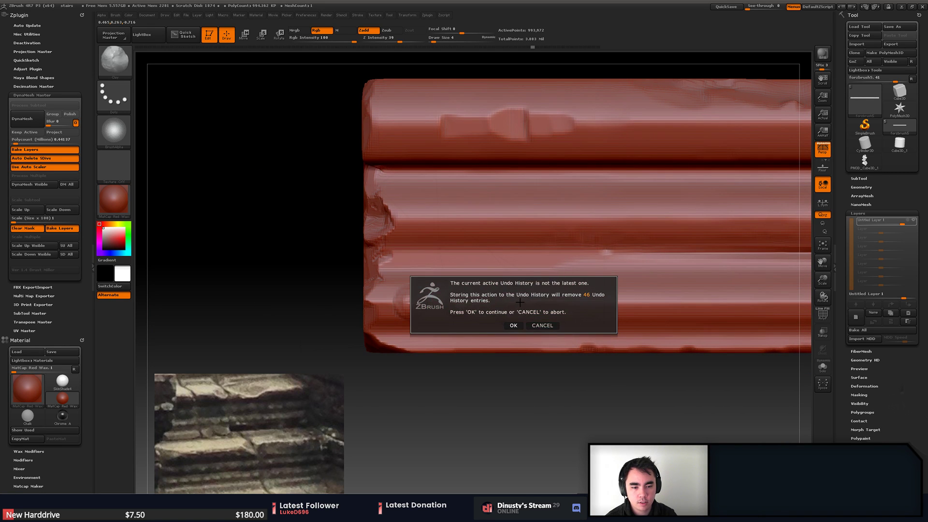
{"action": "left_click", "coordinate": [520, 324]}
{"action": "key", "text": "space"}
{"action": "left_click_drag", "start_coordinate": [542, 319], "coordinate": [538, 320]}
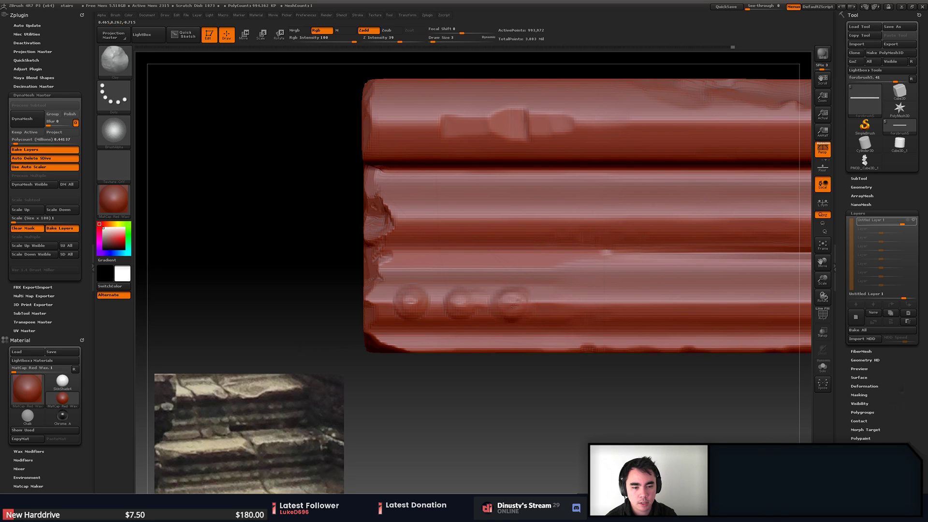
{"action": "left_click", "coordinate": [513, 309]}
- Dab more evenly spaced round bumps along the lower moulding, continuing away from the block's end
{"action": "right_click_drag", "start_coordinate": [588, 310], "coordinate": [525, 311], "text": "alt"}
{"action": "left_click_drag", "start_coordinate": [404, 306], "coordinate": [406, 300]}
{"action": "left_click_drag", "start_coordinate": [513, 303], "coordinate": [514, 303]}
{"action": "left_click_drag", "start_coordinate": [576, 302], "coordinate": [576, 302]}
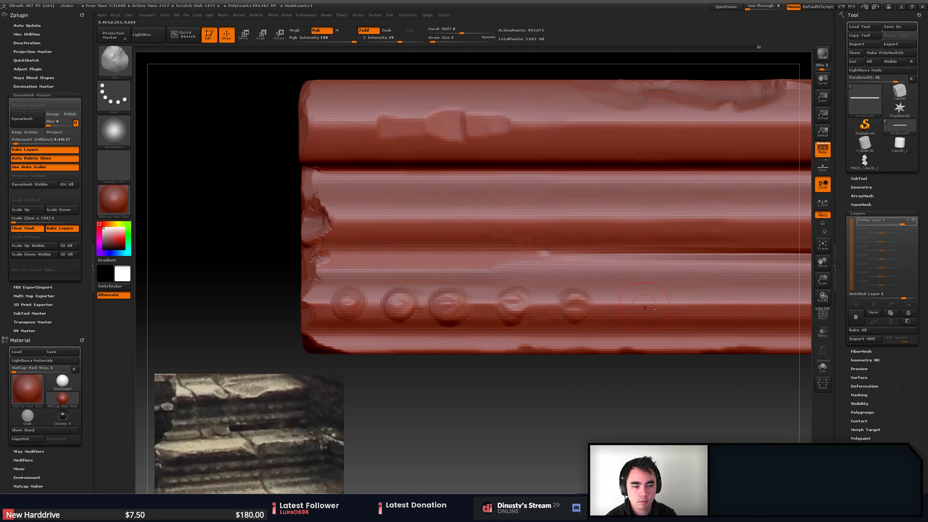
{"action": "right_click_drag", "start_coordinate": [661, 307], "coordinate": [600, 310], "text": "alt"}
{"action": "left_click_drag", "start_coordinate": [571, 307], "coordinate": [584, 308]}
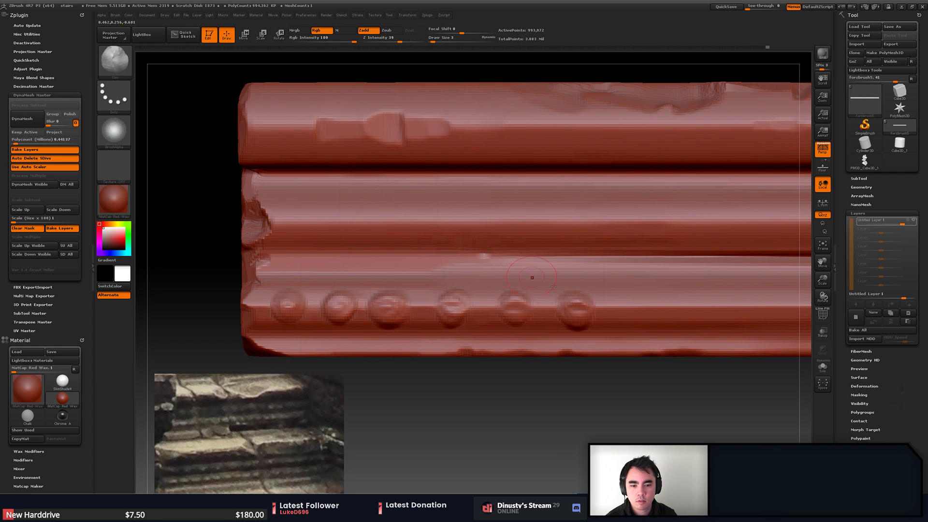
- Try reworking the fifth bump on the lower moulding, and undo the last several strokes
{"action": "mouse_move", "coordinate": [512, 313]}
{"action": "left_mouse_down"}
{"action": "mouse_move", "coordinate": [515, 299]}
{"action": "mouse_move", "coordinate": [513, 312]}
{"action": "left_mouse_up"}
{"action": "key", "text": "ctrl+z"}
{"action": "mouse_move", "coordinate": [515, 309]}
{"action": "right_mouse_down"}
{"action": "mouse_move", "coordinate": [472, 315]}
{"action": "mouse_move", "coordinate": [522, 318]}
{"action": "right_mouse_up"}
{"action": "key", "text": "ctrl+z"}
{"action": "key", "text": "ctrl+z"}
{"action": "key", "text": "ctrl+z"}
{"action": "key", "text": "ctrl+z"}
{"action": "key", "text": "ctrl+z"}
{"action": "key", "text": "ctrl+z"}
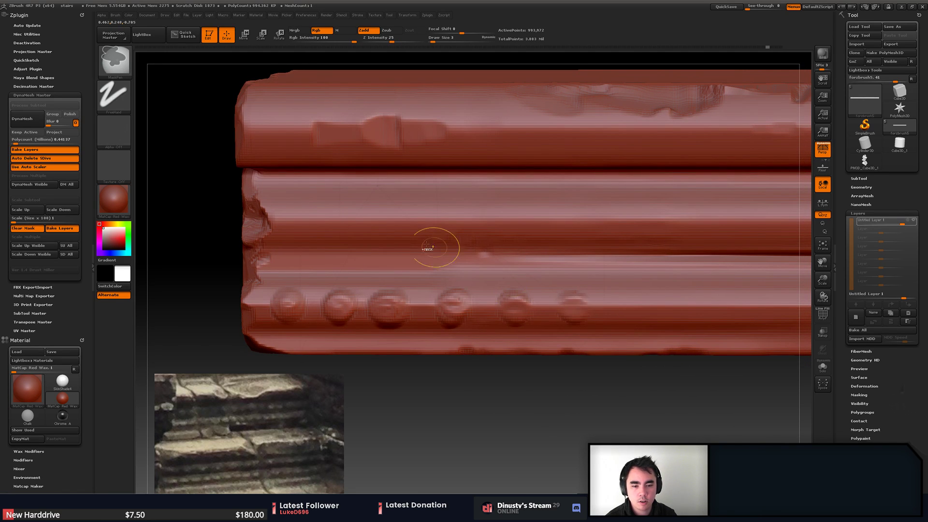
- Try the Blob brush on the fourth bump of the lower moulding, and undo the dab
{"action": "left_click", "coordinate": [128, 61]}
{"action": "left_click", "coordinate": [116, 60]}
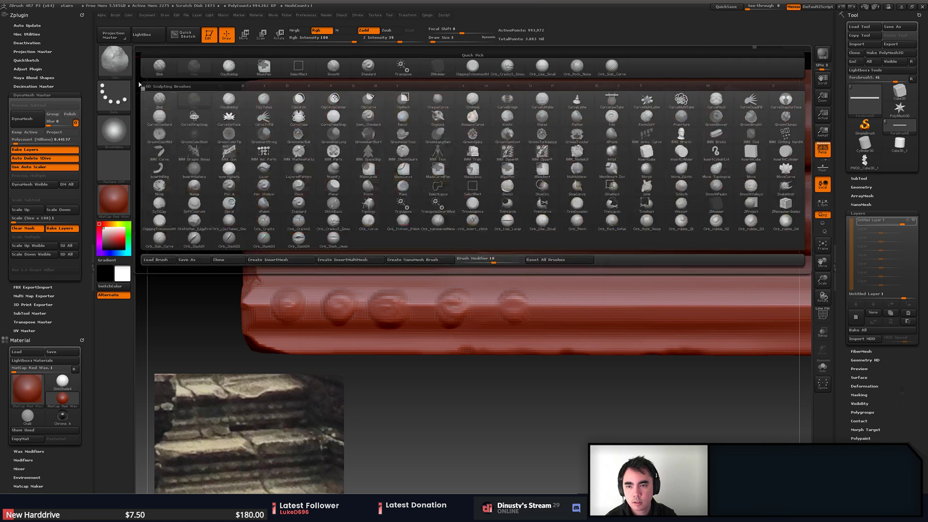
{"action": "left_click", "coordinate": [160, 68]}
{"action": "left_click", "coordinate": [450, 306]}
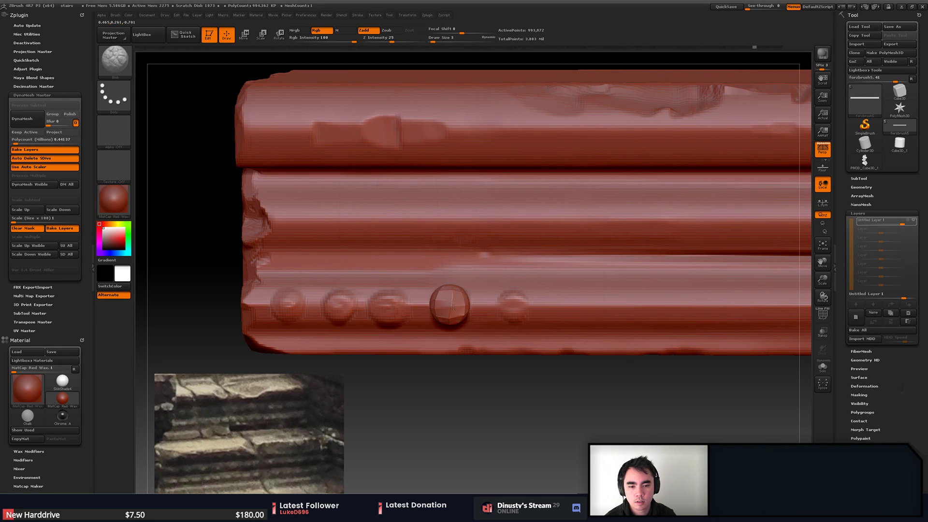
{"action": "key", "text": "ctrl+z"}
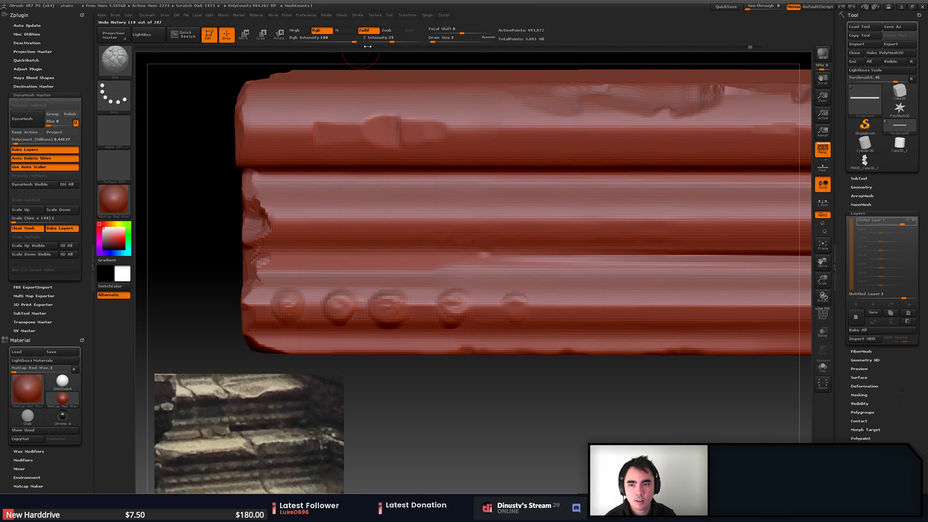
- Try rebuilding the fourth and fifth bumps on the lower moulding with a custom clay brush, and smooth the row of bumps
{"action": "left_click", "coordinate": [117, 48]}
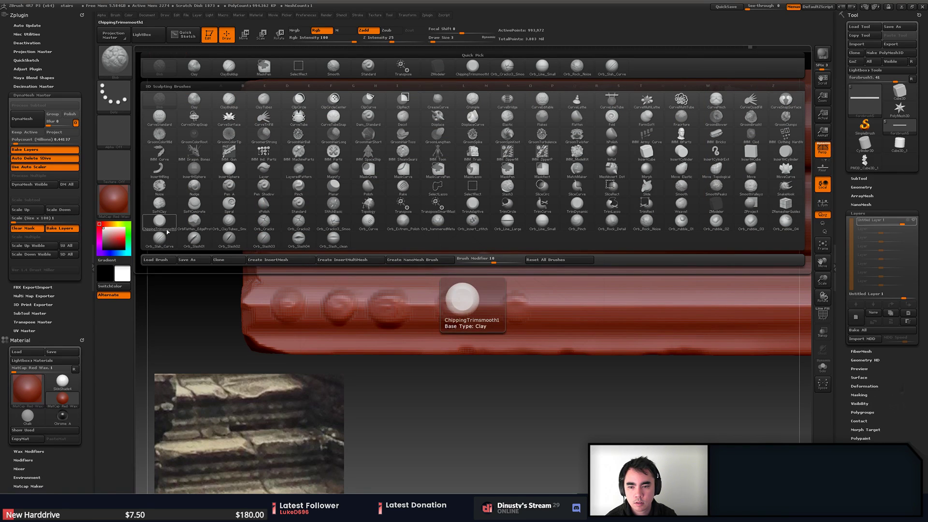
{"action": "left_click", "coordinate": [230, 221]}
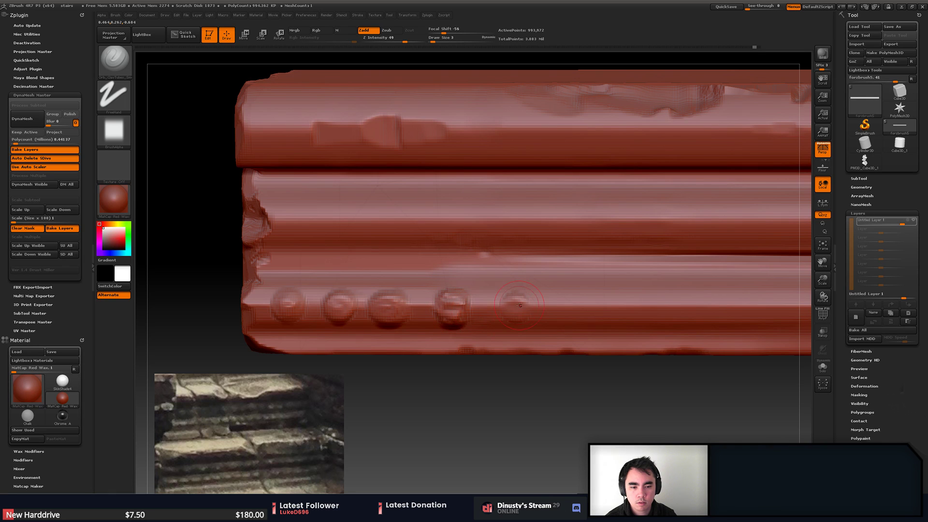
{"action": "mouse_move", "coordinate": [520, 305]}
{"action": "left_mouse_down"}
{"action": "mouse_move", "coordinate": [515, 312]}
{"action": "mouse_move", "coordinate": [524, 306]}
{"action": "left_mouse_up"}
{"action": "left_click_drag", "start_coordinate": [457, 305], "coordinate": [445, 310], "text": "shift"}
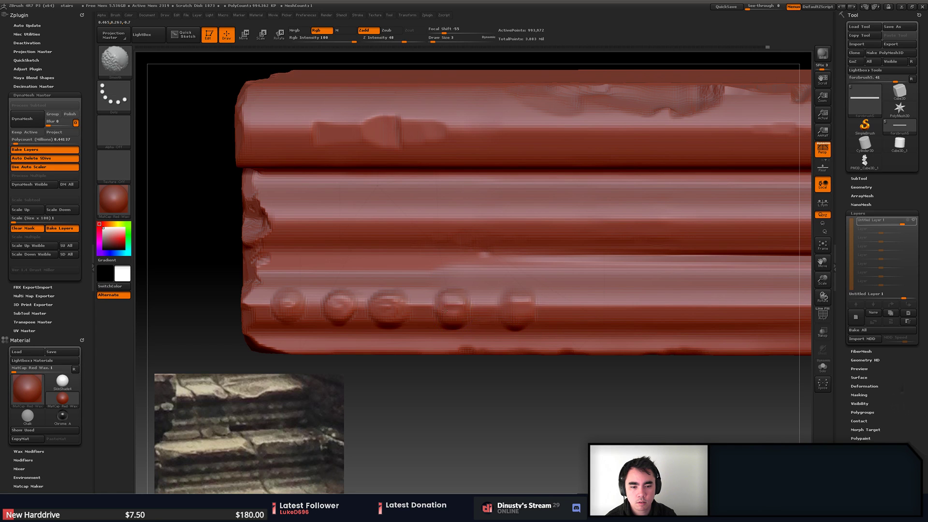
{"action": "left_click_drag", "start_coordinate": [389, 305], "coordinate": [293, 306], "text": "shift"}
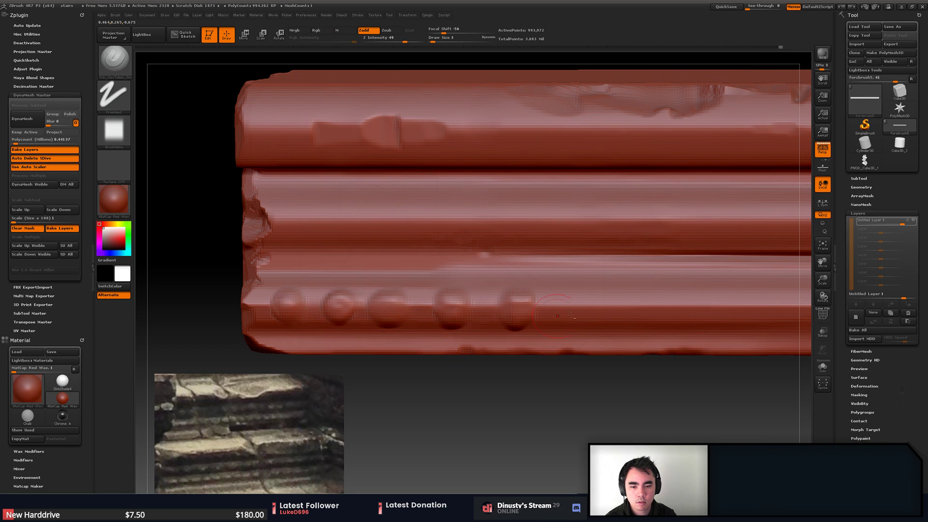
- Undo the brush strokes that made the row of bumps along the lower moulding
{"action": "right_click_drag", "start_coordinate": [549, 311], "coordinate": [405, 313], "text": "alt"}
{"action": "key", "text": "ctrl+z"}
{"action": "key", "text": "ctrl+z"}
{"action": "key", "text": "ctrl+z"}
{"action": "key", "text": "ctrl+z"}
{"action": "key", "text": "ctrl+z"}
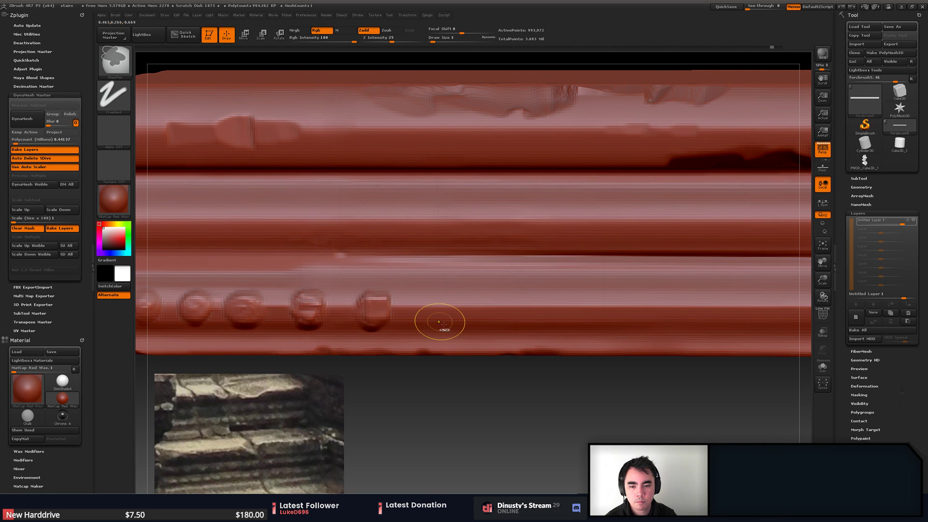
{"action": "left_click", "coordinate": [910, 315]}
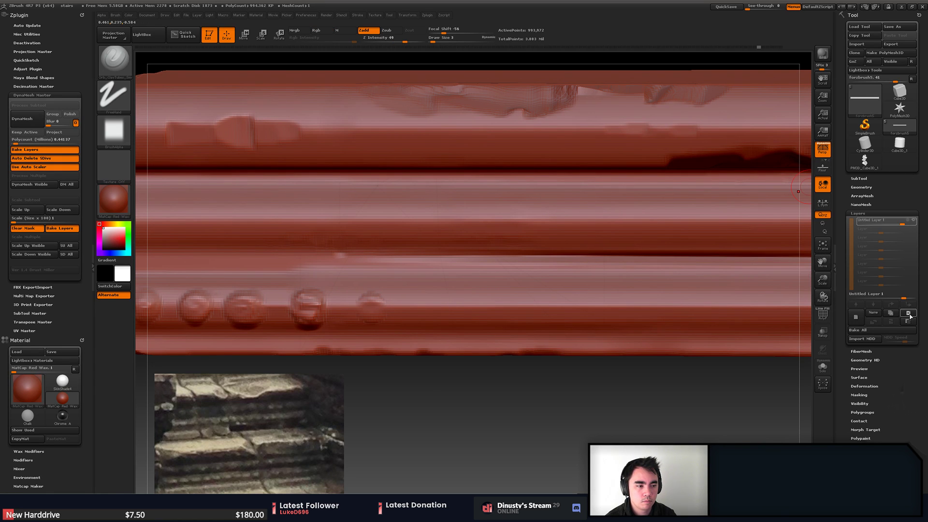
{"action": "right_click_drag", "start_coordinate": [526, 294], "coordinate": [493, 286], "text": "ctrl"}
{"action": "key", "text": "ctrl+z"}
{"action": "key", "text": "ctrl+z"}
{"action": "key", "text": "ctrl+z"}
{"action": "key", "text": "ctrl+z"}
{"action": "key", "text": "ctrl+z"}
{"action": "key", "text": "ctrl+z"}
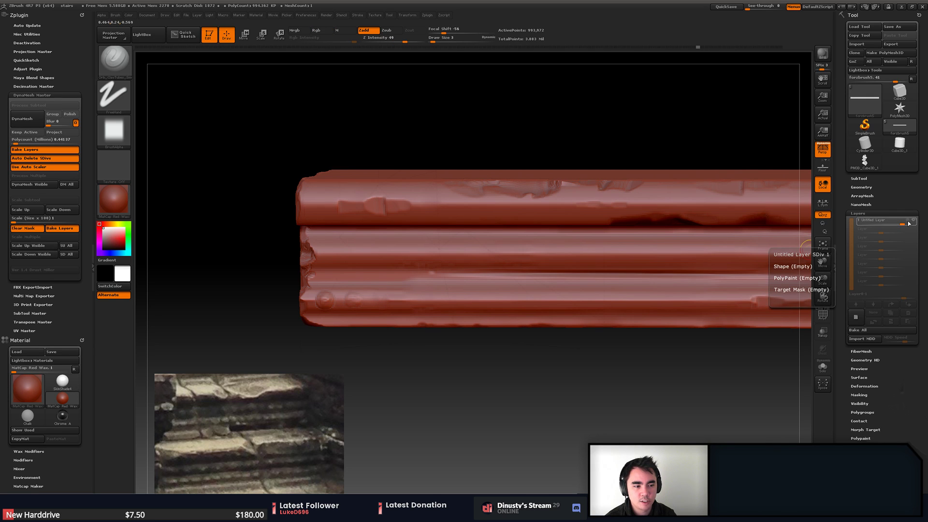
{"action": "key", "text": "ctrl"}
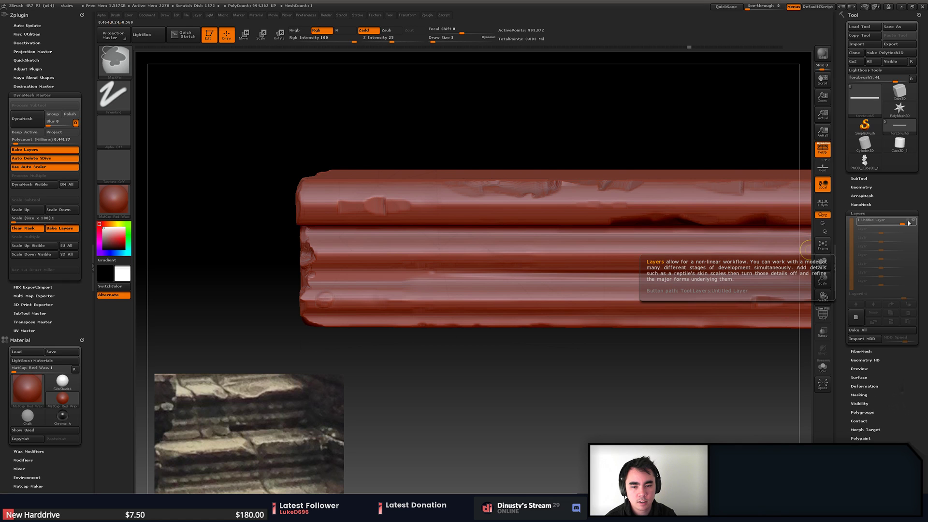
- Scribble test strokes across the mouldings on Untitled Layer 1, and lower that layer's intensity to about 0.54
{"action": "left_click", "coordinate": [909, 222]}
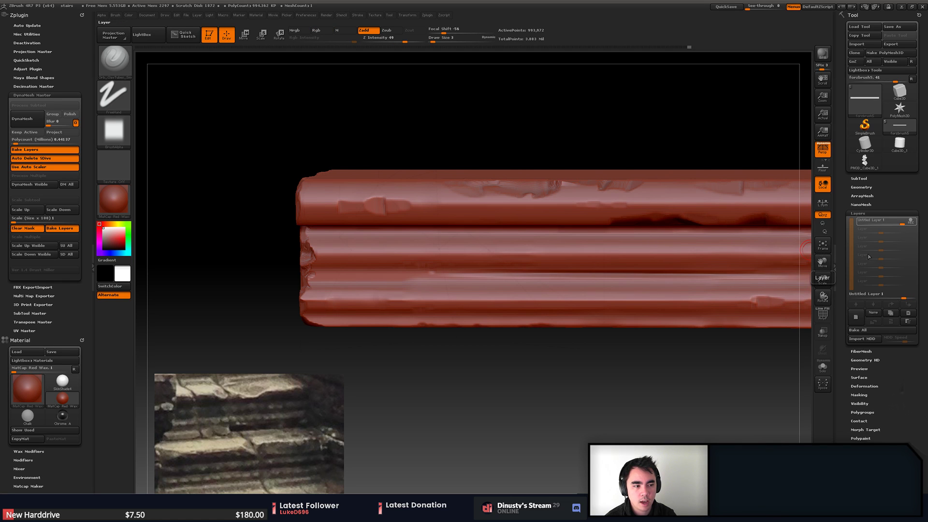
{"action": "mouse_move", "coordinate": [357, 295]}
{"action": "left_mouse_down"}
{"action": "mouse_move", "coordinate": [396, 292]}
{"action": "mouse_move", "coordinate": [536, 214]}
{"action": "mouse_move", "coordinate": [662, 265]}
{"action": "left_mouse_up"}
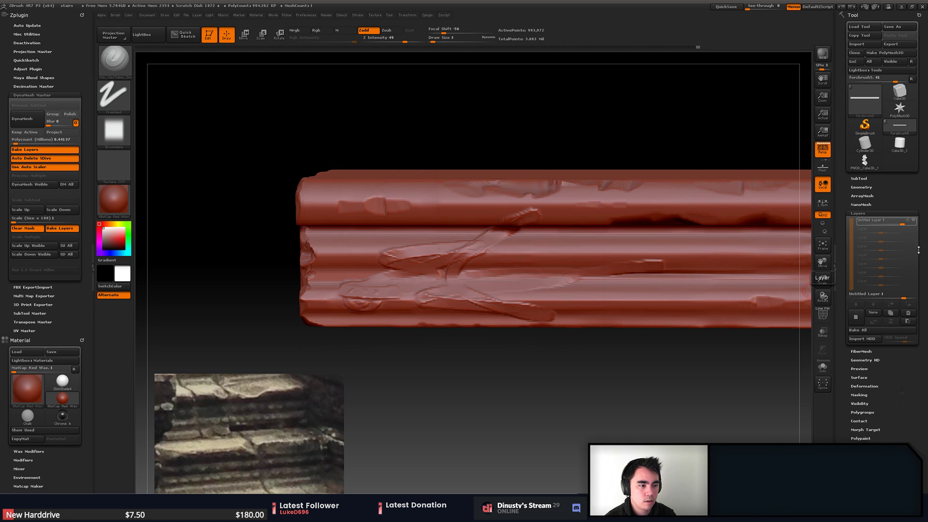
{"action": "left_click_drag", "start_coordinate": [904, 298], "coordinate": [899, 308]}
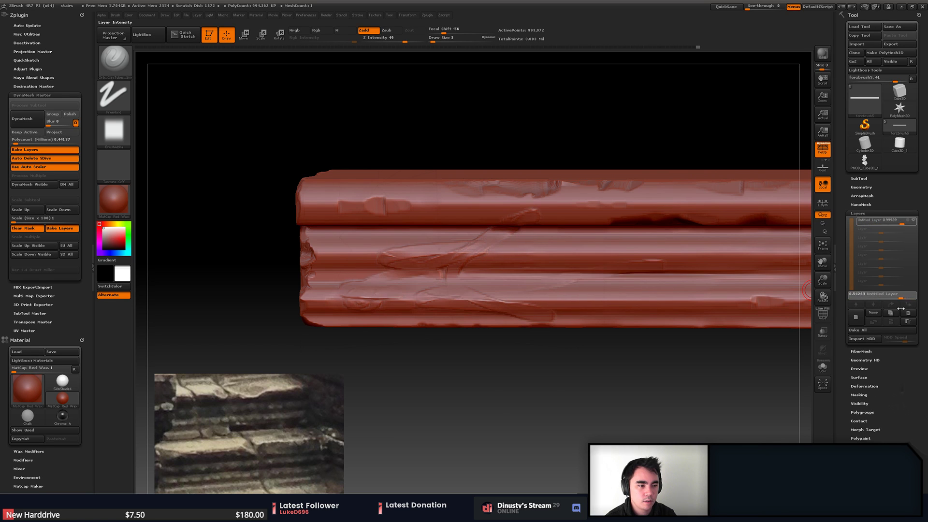
- Delete Untitled Layer 1 from the stone block
{"action": "left_click", "coordinate": [912, 314]}
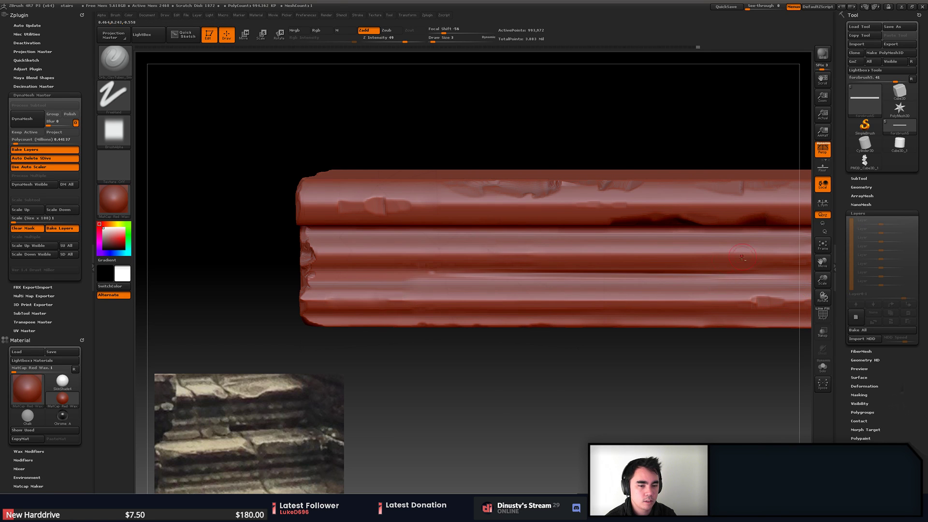
{"action": "right_click_drag", "start_coordinate": [742, 264], "coordinate": [528, 254], "text": "alt"}
{"action": "right_click_drag", "start_coordinate": [662, 267], "coordinate": [677, 193], "text": "ctrl"}
{"action": "right_click_drag", "start_coordinate": [793, 241], "coordinate": [638, 257], "text": "alt"}
{"action": "left_click_drag", "start_coordinate": [638, 257], "coordinate": [428, 216], "text": "alt"}
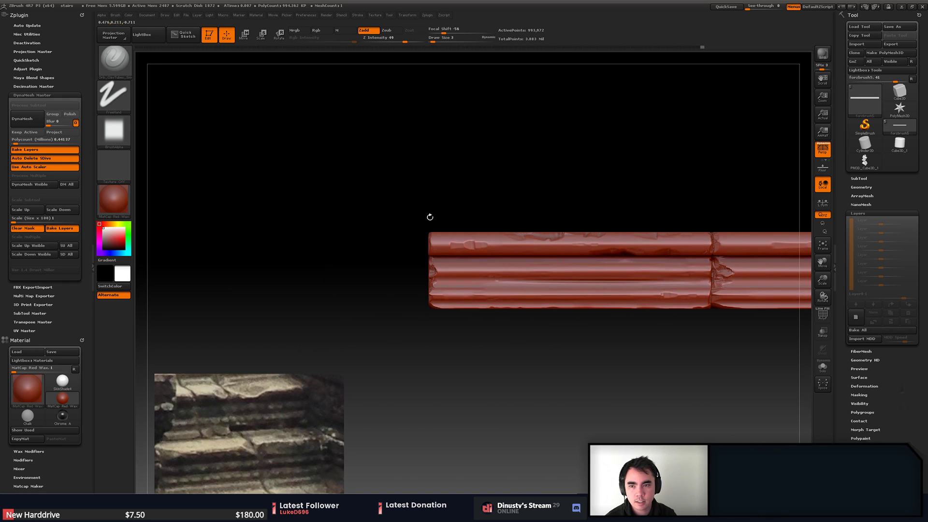
- Give the current clay brush the Dots stroke and the Alpha 01 alpha
{"action": "left_click", "coordinate": [129, 96]}
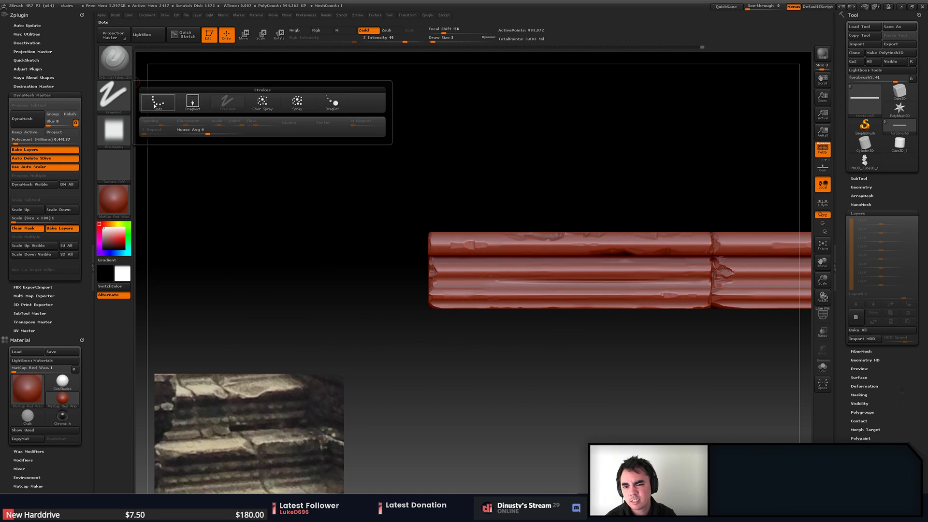
{"action": "left_click", "coordinate": [124, 95]}
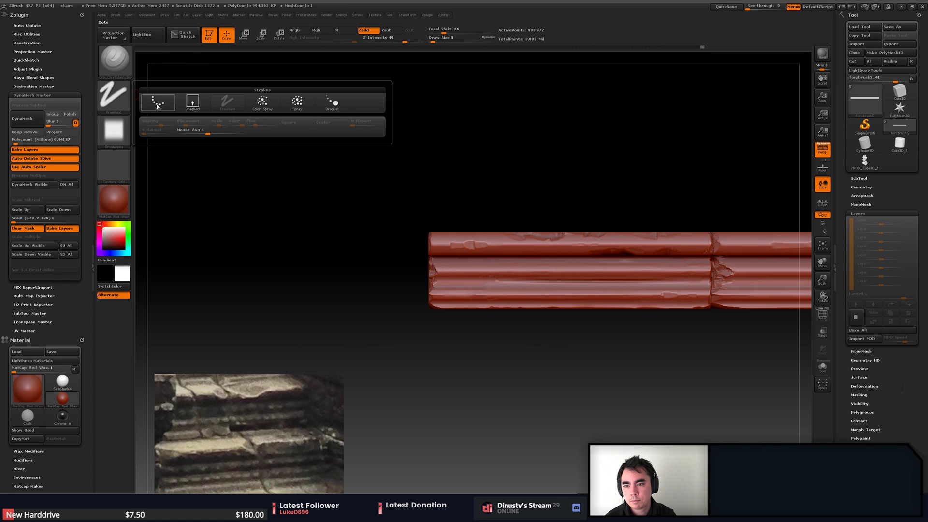
{"action": "left_click", "coordinate": [155, 102]}
{"action": "left_click", "coordinate": [127, 68]}
{"action": "left_click", "coordinate": [118, 129]}
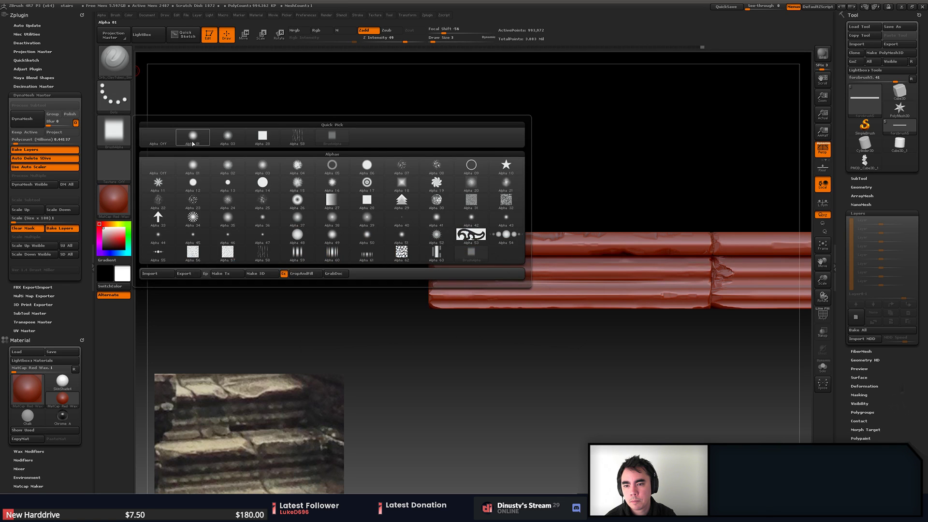
{"action": "left_click", "coordinate": [192, 137]}
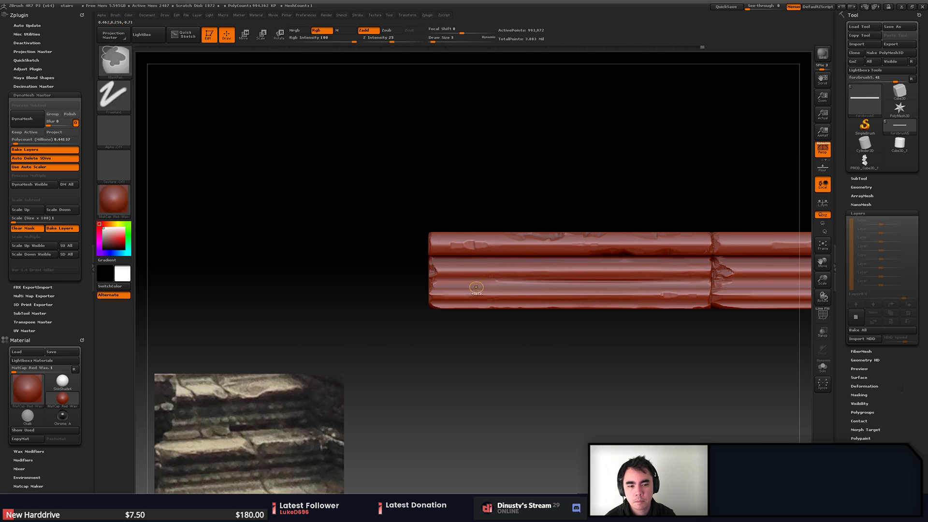
- Show the other stair step subtools again alongside the active one
{"action": "left_click_drag", "start_coordinate": [439, 207], "coordinate": [805, 257], "text": "alt"}
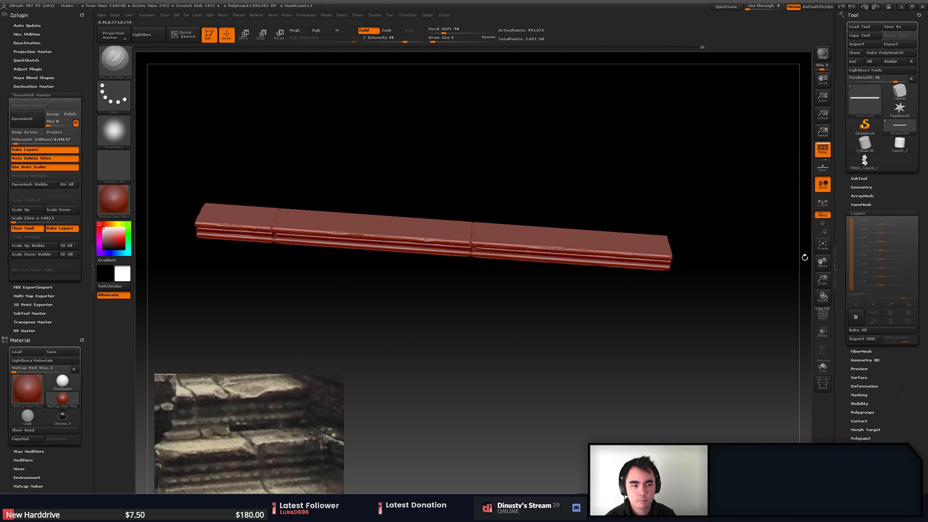
{"action": "left_click", "coordinate": [874, 180]}
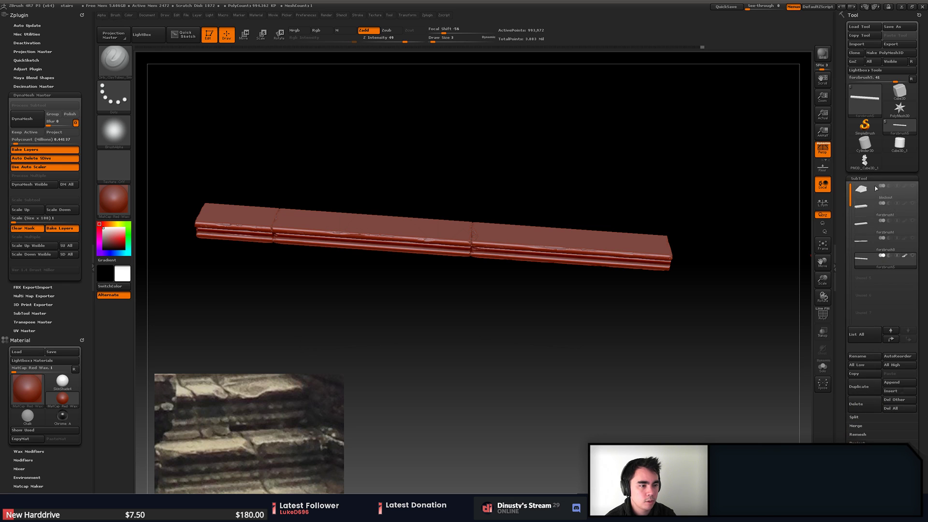
{"action": "left_click", "coordinate": [913, 255]}
{"action": "left_click_drag", "start_coordinate": [730, 290], "coordinate": [531, 232], "text": "shift"}
{"action": "left_click", "coordinate": [912, 188]}
- Check which subtool each section of the three stair steps belongs to by activating the blocks one after another
{"action": "left_click", "coordinate": [556, 249], "text": "alt"}
{"action": "left_click_drag", "start_coordinate": [642, 243], "coordinate": [602, 263], "text": "alt"}
{"action": "left_click", "coordinate": [505, 232], "text": "alt"}
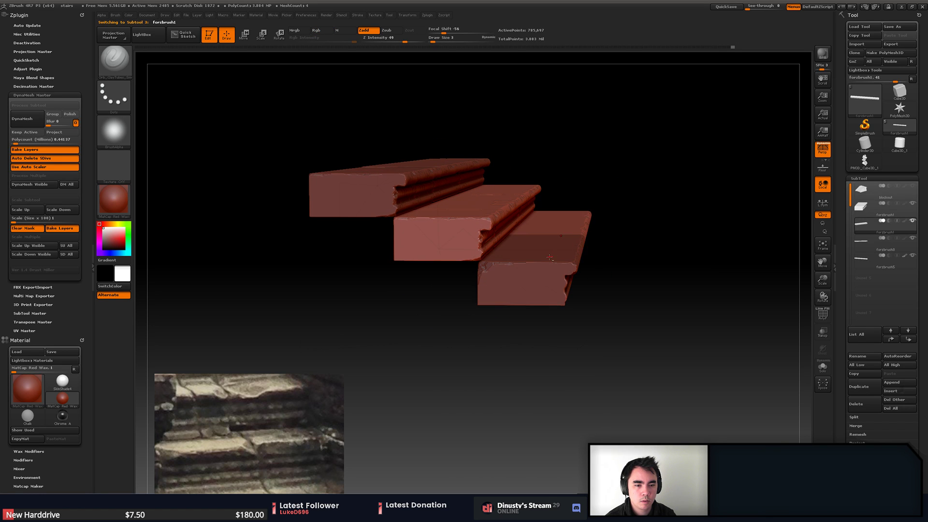
{"action": "left_click", "coordinate": [550, 257], "text": "alt"}
{"action": "left_click", "coordinate": [487, 212], "text": "alt"}
{"action": "left_click", "coordinate": [425, 180], "text": "alt"}
{"action": "left_click", "coordinate": [486, 215], "text": "alt"}
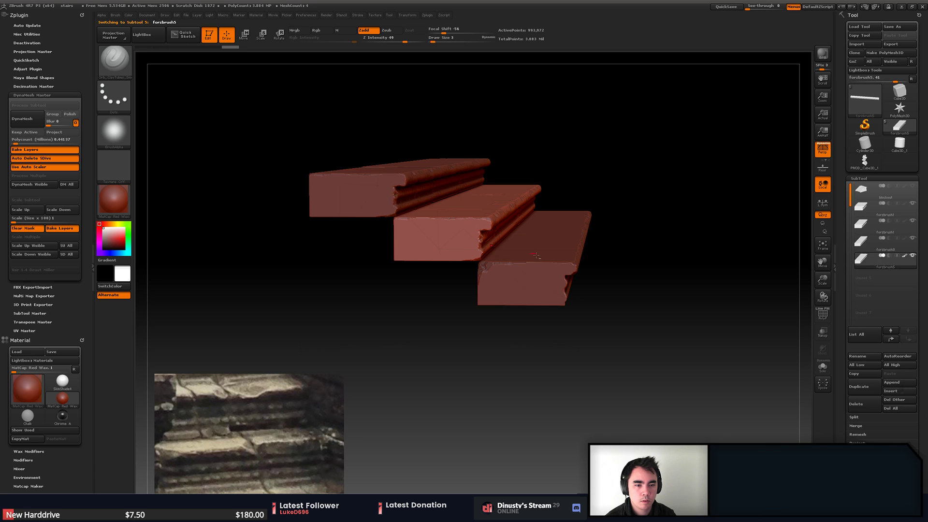
{"action": "left_click_drag", "start_coordinate": [603, 261], "coordinate": [716, 189]}
{"action": "left_click", "coordinate": [715, 189], "text": "alt"}
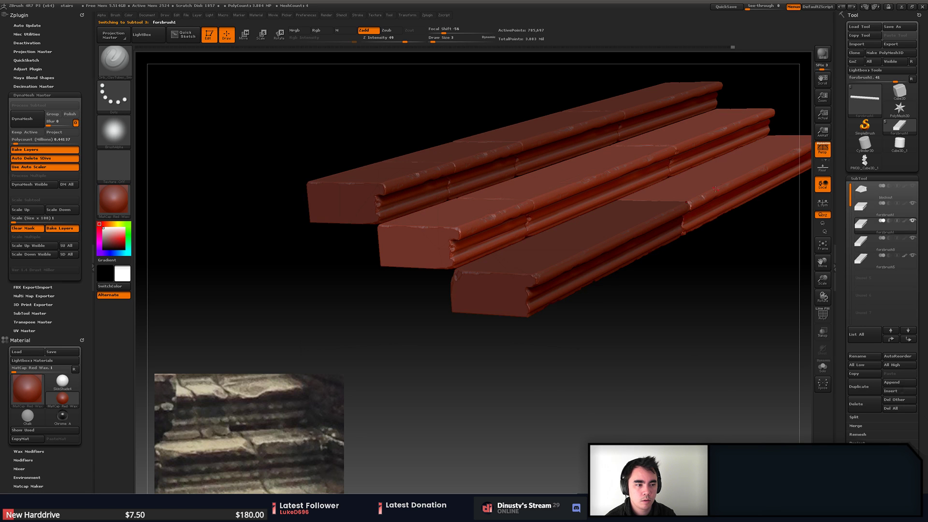
{"action": "left_click", "coordinate": [628, 248], "text": "alt"}
{"action": "left_click", "coordinate": [761, 201], "text": "alt"}
- Select the near section of the lowest step, merge it down with the subtool below, and save the project
{"action": "left_click", "coordinate": [689, 228], "text": "alt"}
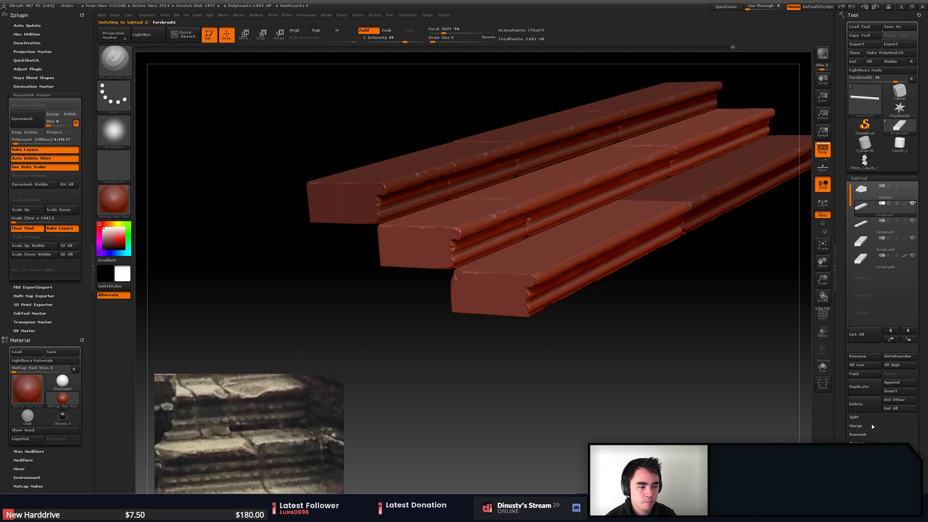
{"action": "left_click", "coordinate": [868, 437]}
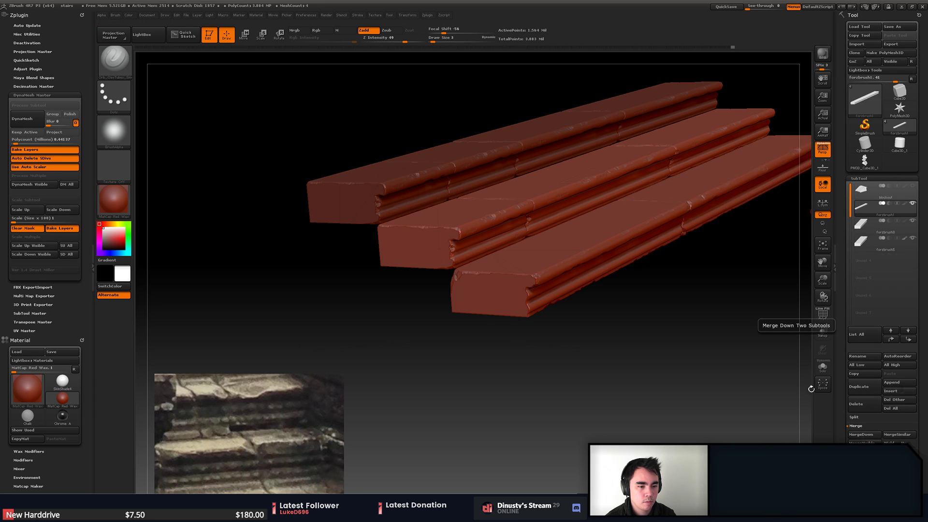
{"action": "left_click_drag", "start_coordinate": [768, 309], "coordinate": [684, 339], "text": "alt"}
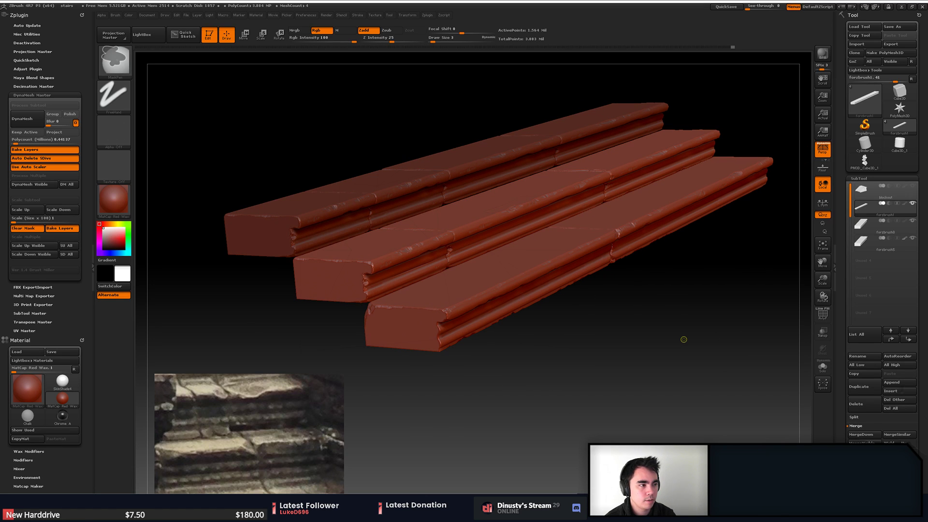
{"action": "key", "text": "ctrl+s"}
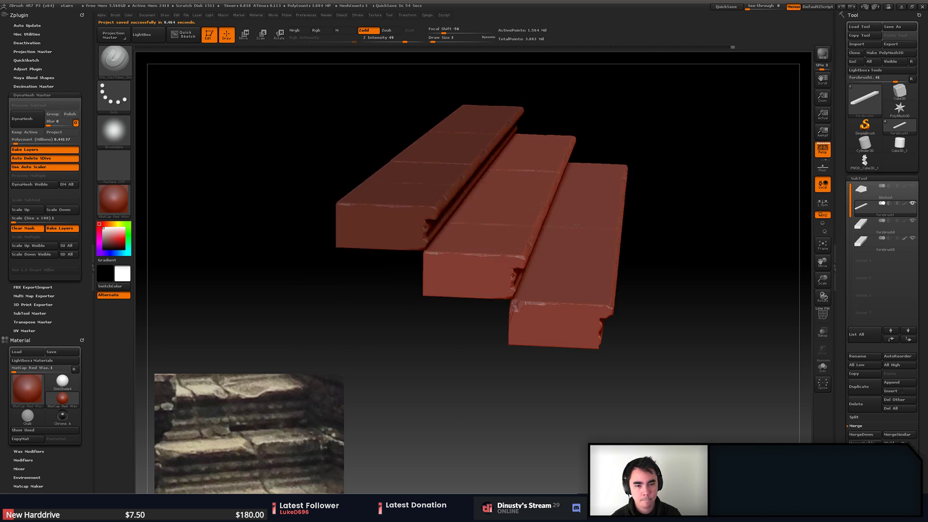
- Turn off perspective and view the three stair steps straight from their end
{"action": "left_click_drag", "start_coordinate": [653, 187], "coordinate": [561, 290]}
{"action": "key", "text": "p"}
{"action": "mouse_move", "coordinate": [499, 284]}
{"action": "right_mouse_down", "text": "ctrl"}
{"action": "mouse_move", "coordinate": [490, 292]}
{"action": "mouse_move", "coordinate": [509, 293]}
{"action": "right_mouse_up", "text": "ctrl"}
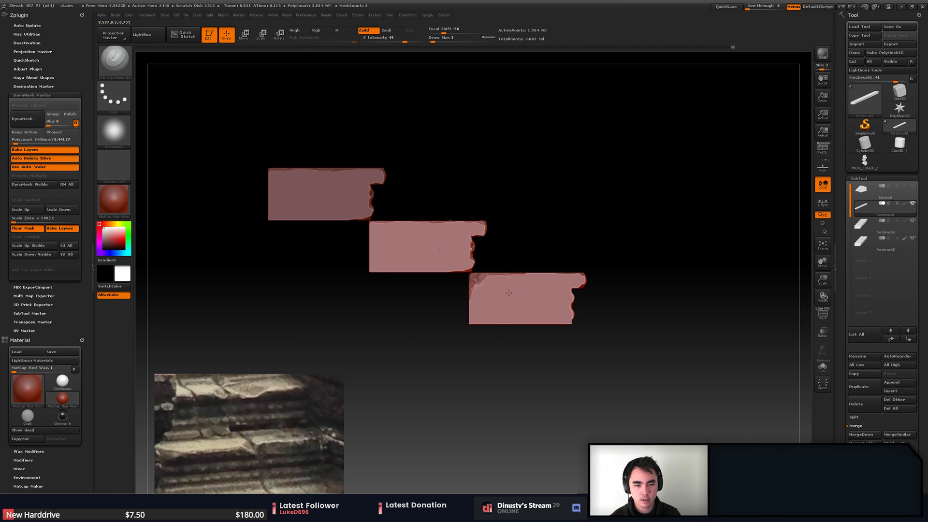
- Try masking the lowest step up to its rear edge, clear the mask, move the whole step toward the middle one, and undo the move
{"action": "key", "text": "w"}
{"action": "left_click_drag", "start_coordinate": [489, 307], "coordinate": [457, 308], "text": "ctrl"}
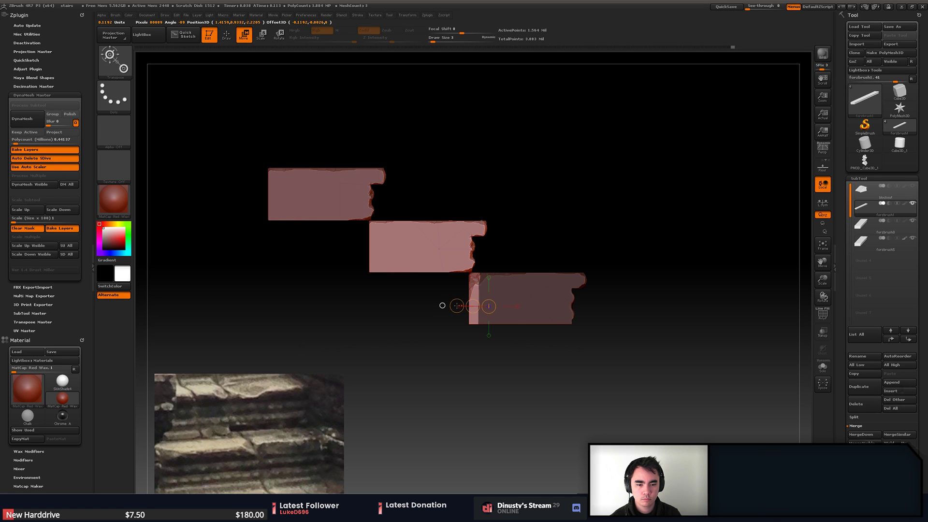
{"action": "right_click_drag", "start_coordinate": [615, 348], "coordinate": [654, 367], "text": "ctrl"}
{"action": "mouse_move", "coordinate": [604, 287]}
{"action": "left_mouse_down"}
{"action": "mouse_move", "coordinate": [622, 321]}
{"action": "mouse_move", "coordinate": [598, 333]}
{"action": "left_mouse_up"}
{"action": "left_click_drag", "start_coordinate": [569, 372], "coordinate": [560, 382], "text": "ctrl"}
{"action": "mouse_move", "coordinate": [563, 302]}
{"action": "left_mouse_down"}
{"action": "mouse_move", "coordinate": [436, 309]}
{"action": "mouse_move", "coordinate": [382, 264]}
{"action": "left_mouse_up"}
{"action": "left_click_drag", "start_coordinate": [473, 282], "coordinate": [472, 262]}
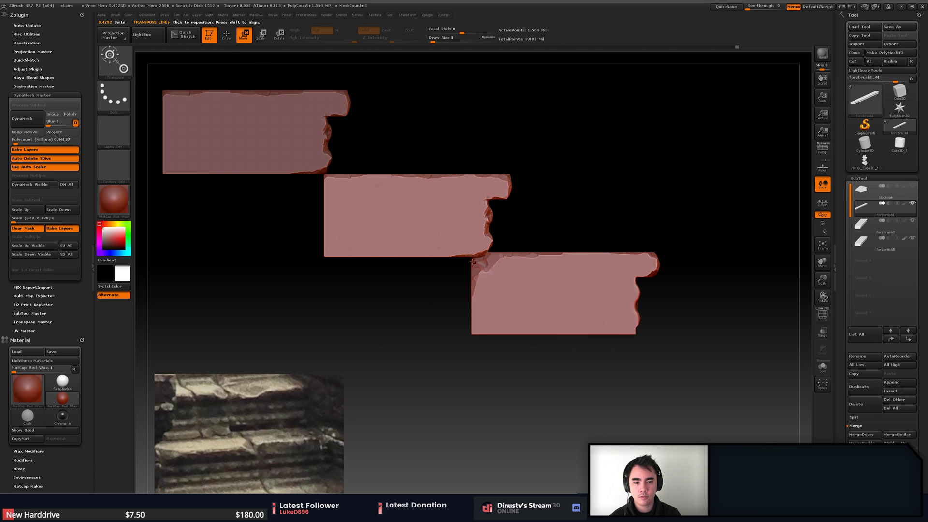
{"action": "key", "text": "ctrl+z"}
- Mask the lowest step with a transpose line, leaving only its rear edge unmasked
{"action": "mouse_move", "coordinate": [611, 281]}
{"action": "left_mouse_down"}
{"action": "mouse_move", "coordinate": [544, 149]}
{"action": "mouse_move", "coordinate": [697, 210]}
{"action": "mouse_move", "coordinate": [568, 136]}
{"action": "left_mouse_up"}
{"action": "left_click_drag", "start_coordinate": [585, 318], "coordinate": [415, 287]}
{"action": "mouse_move", "coordinate": [414, 288]}
{"action": "left_mouse_down"}
{"action": "mouse_move", "coordinate": [378, 294]}
{"action": "mouse_move", "coordinate": [382, 304]}
{"action": "mouse_move", "coordinate": [417, 289]}
{"action": "left_mouse_up"}
{"action": "left_click_drag", "start_coordinate": [560, 325], "coordinate": [465, 323]}
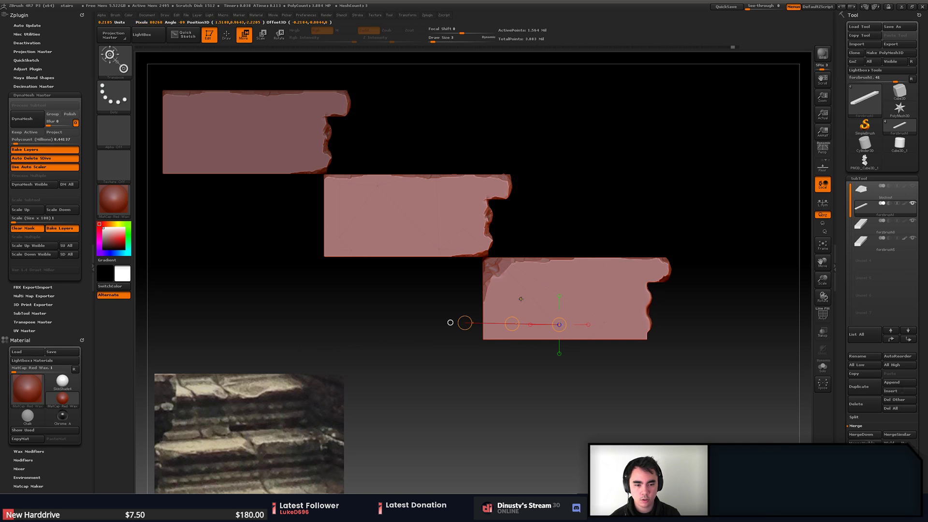
{"action": "mouse_move", "coordinate": [521, 300]}
{"action": "left_mouse_down", "text": "ctrl"}
{"action": "mouse_move", "coordinate": [467, 303]}
{"action": "mouse_move", "coordinate": [486, 316]}
{"action": "mouse_move", "coordinate": [472, 317]}
{"action": "left_mouse_up", "text": "ctrl"}
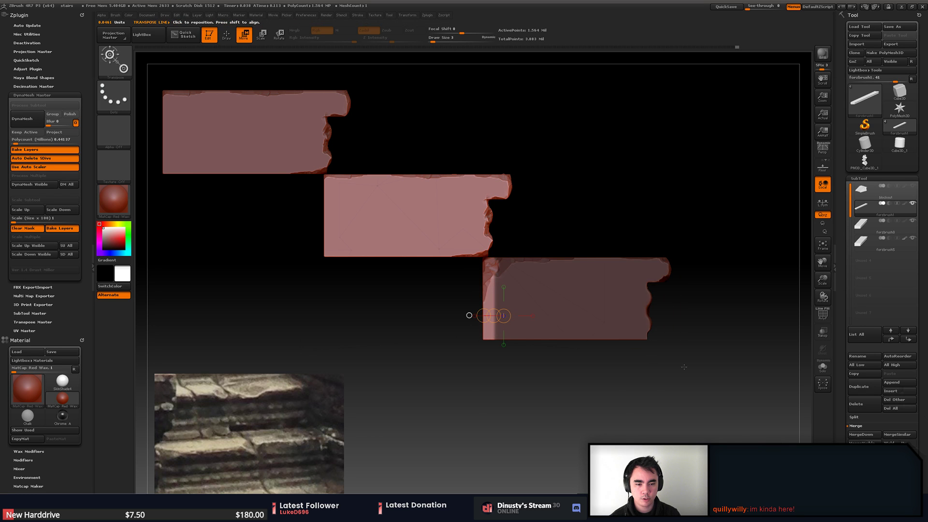
- Move the unmasked rear edge of the lowest step backward so the block reaches further under the middle step
{"action": "left_click_drag", "start_coordinate": [686, 367], "coordinate": [688, 373]}
{"action": "mouse_move", "coordinate": [493, 316]}
{"action": "left_mouse_down"}
{"action": "mouse_move", "coordinate": [498, 327]}
{"action": "mouse_move", "coordinate": [485, 314]}
{"action": "mouse_move", "coordinate": [490, 323]}
{"action": "left_mouse_up"}
{"action": "key", "text": "ctrl+z"}
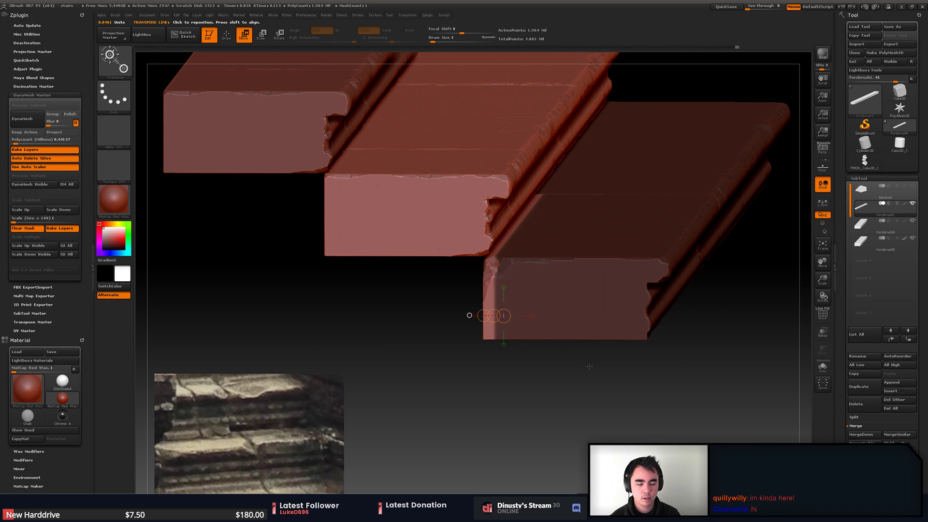
{"action": "left_click_drag", "start_coordinate": [590, 367], "coordinate": [595, 355], "text": "shift"}
{"action": "mouse_move", "coordinate": [493, 323]}
{"action": "left_mouse_down"}
{"action": "mouse_move", "coordinate": [489, 309]}
{"action": "mouse_move", "coordinate": [481, 320]}
{"action": "mouse_move", "coordinate": [415, 320]}
{"action": "mouse_move", "coordinate": [485, 326]}
{"action": "left_mouse_up"}
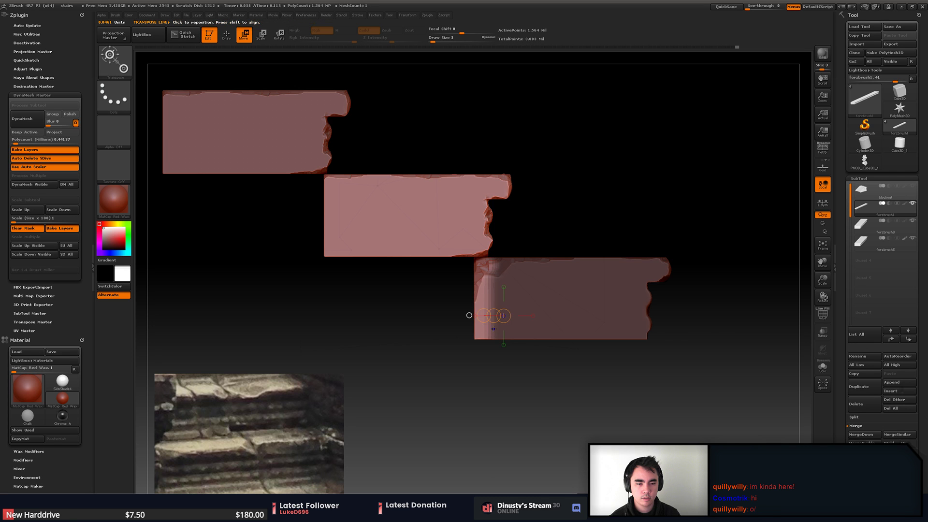
- Try to move the lowest step's unmasked rear edge downward, undo it, and return to the straight end view
{"action": "left_click_drag", "start_coordinate": [677, 334], "coordinate": [621, 342]}
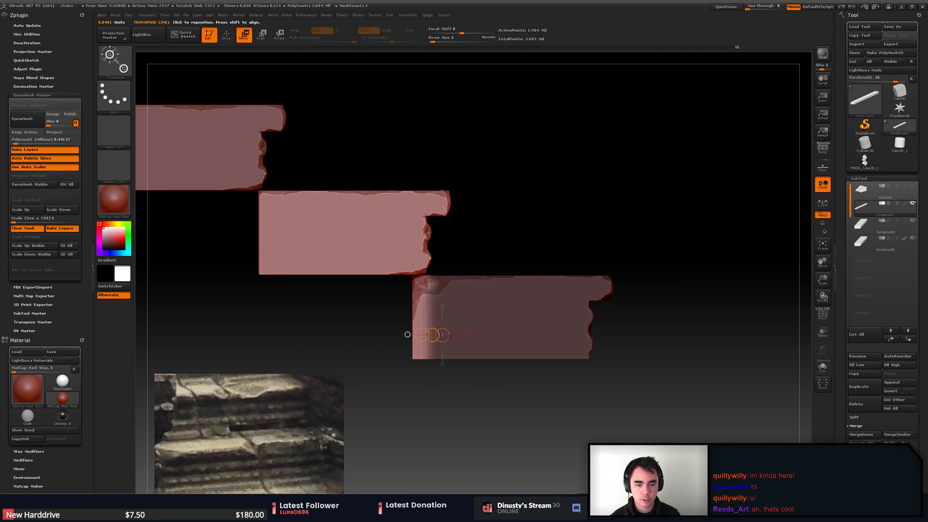
{"action": "left_click_drag", "start_coordinate": [437, 334], "coordinate": [445, 416]}
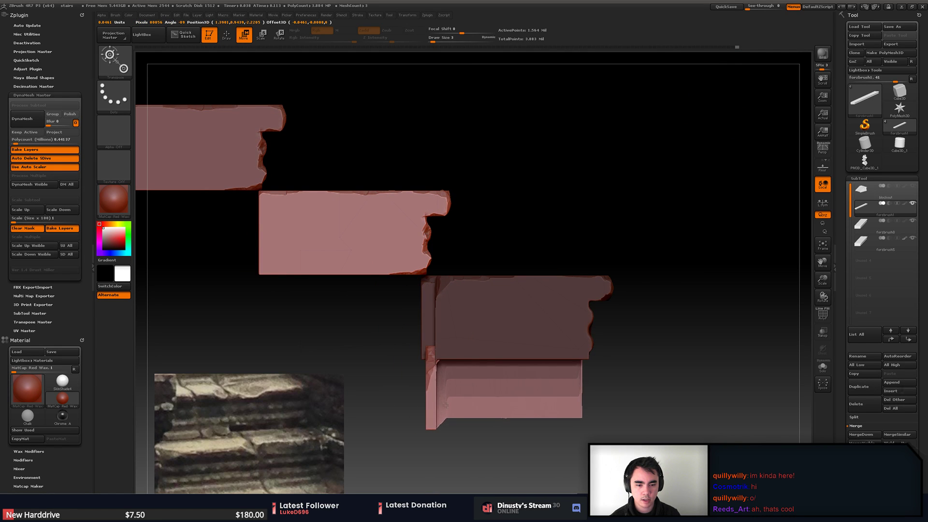
{"action": "left_click_drag", "start_coordinate": [542, 435], "coordinate": [733, 416]}
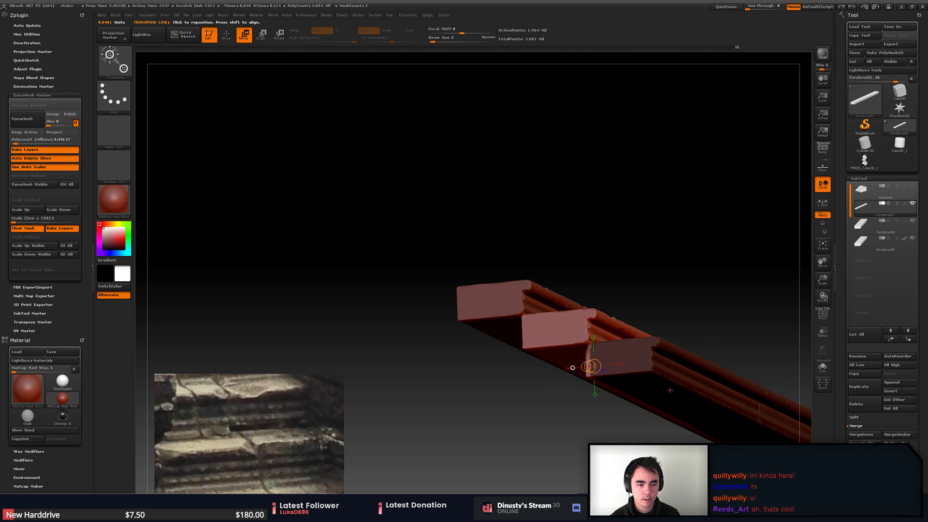
{"action": "left_click_drag", "start_coordinate": [670, 390], "coordinate": [740, 409]}
{"action": "left_click_drag", "start_coordinate": [571, 405], "coordinate": [590, 403], "text": "shift"}
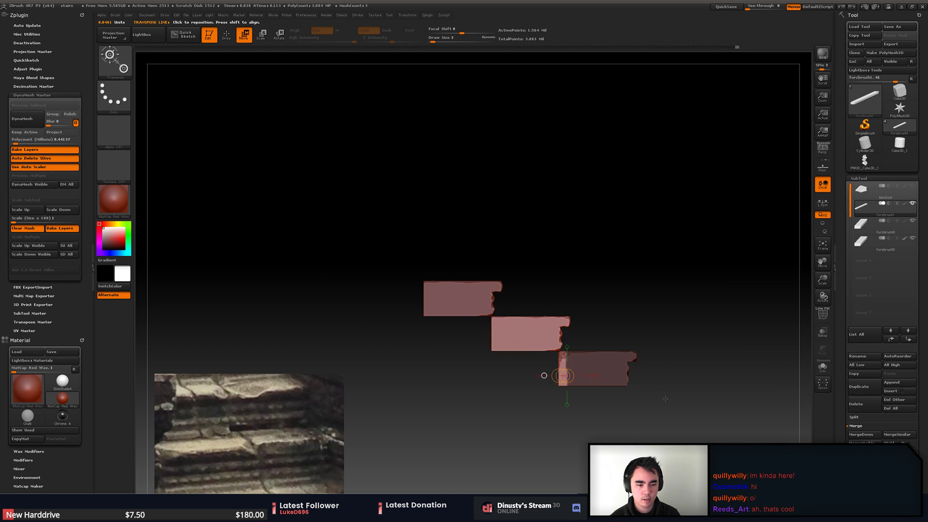
{"action": "left_click_drag", "start_coordinate": [529, 401], "coordinate": [540, 428], "text": "alt"}
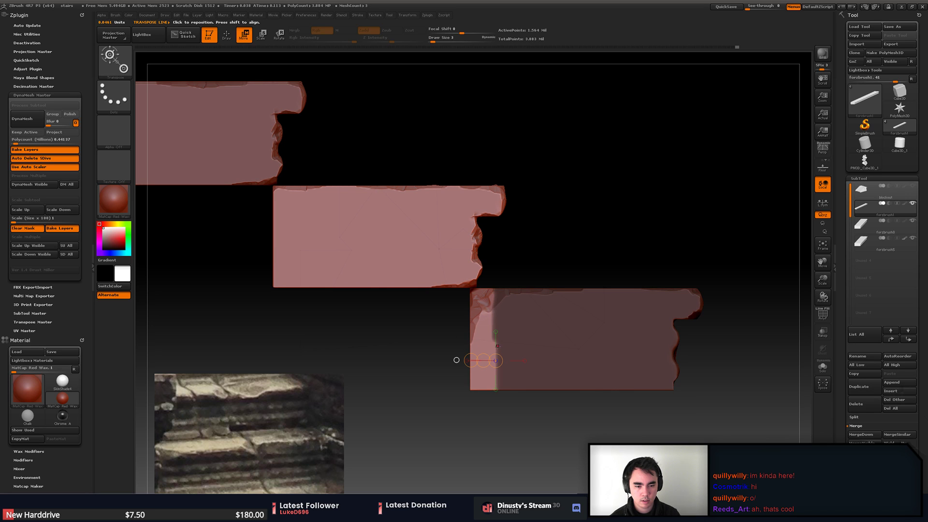
- Clear the mask, try remasking the lowest step with a wider unmasked rear strip, and undo the attempt
{"action": "left_click_drag", "start_coordinate": [556, 237], "coordinate": [585, 217], "text": "ctrl"}
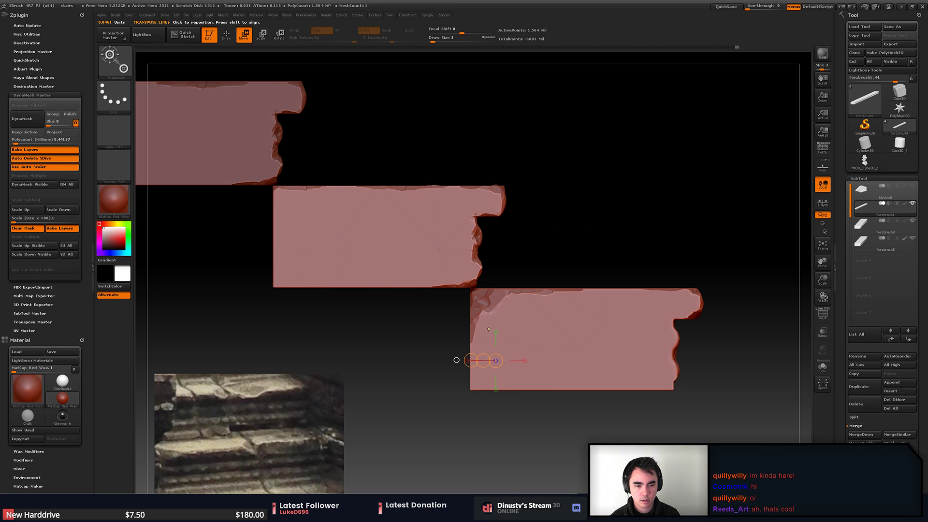
{"action": "mouse_move", "coordinate": [489, 330]}
{"action": "left_mouse_down", "text": "ctrl"}
{"action": "mouse_move", "coordinate": [457, 331]}
{"action": "mouse_move", "coordinate": [539, 329]}
{"action": "mouse_move", "coordinate": [509, 331]}
{"action": "left_mouse_up", "text": "ctrl"}
{"action": "key", "text": "ctrl+shift"}
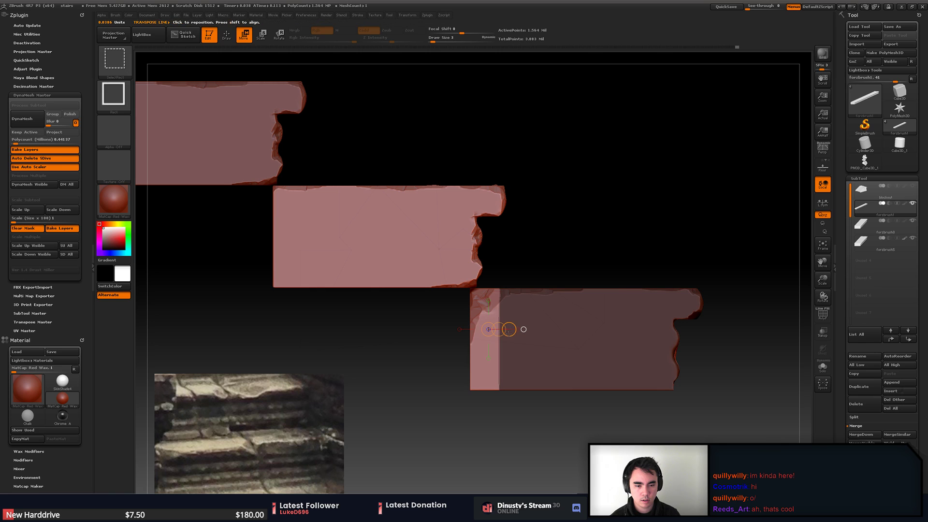
{"action": "left_click_drag", "start_coordinate": [499, 330], "coordinate": [490, 330]}
{"action": "key", "text": "ctrl+z"}
{"action": "key", "text": "q"}
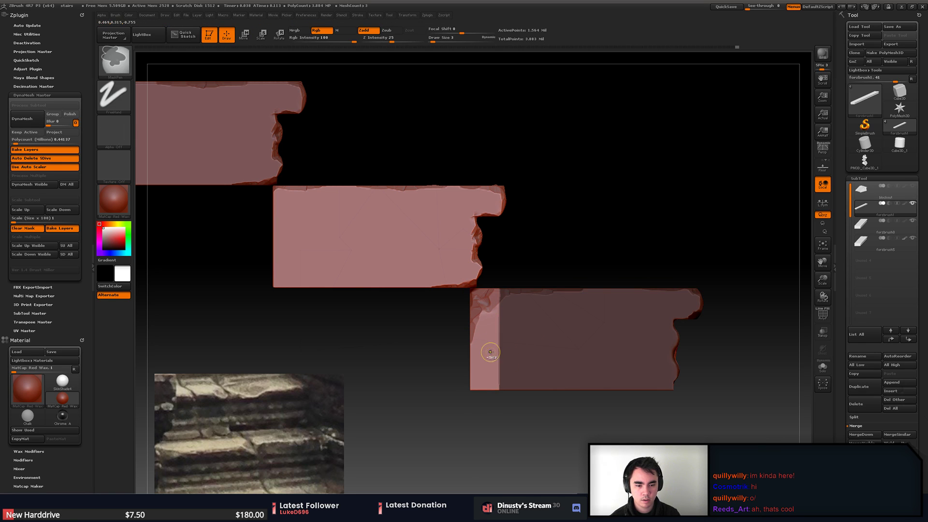
{"action": "key", "text": "ctrl+z"}
- Mask the lowest step except a thin rear strip, soften the mask, move the strip slightly backward, and clear the mask
{"action": "key", "text": "w"}
{"action": "left_click_drag", "start_coordinate": [484, 355], "coordinate": [473, 355], "text": "ctrl"}
{"action": "left_click", "coordinate": [459, 353], "text": "ctrl"}
{"action": "left_click", "coordinate": [459, 354], "text": "ctrl"}
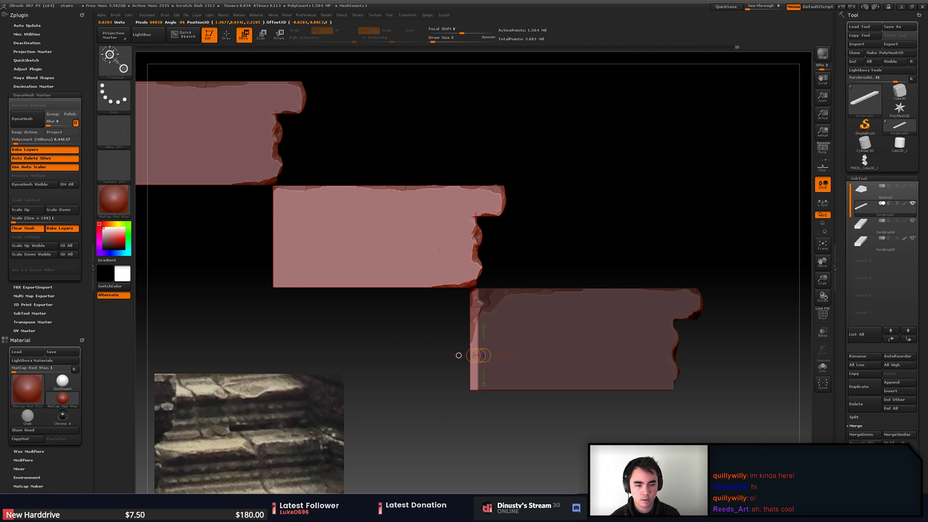
{"action": "left_click_drag", "start_coordinate": [479, 356], "coordinate": [461, 355]}
{"action": "key", "text": "q"}
{"action": "mouse_move", "coordinate": [567, 424]}
{"action": "left_mouse_down", "text": "ctrl"}
{"action": "mouse_move", "coordinate": [579, 436]}
{"action": "mouse_move", "coordinate": [582, 422]}
{"action": "left_mouse_up", "text": "ctrl"}
{"action": "left_click_drag", "start_coordinate": [652, 417], "coordinate": [739, 417], "text": "alt"}
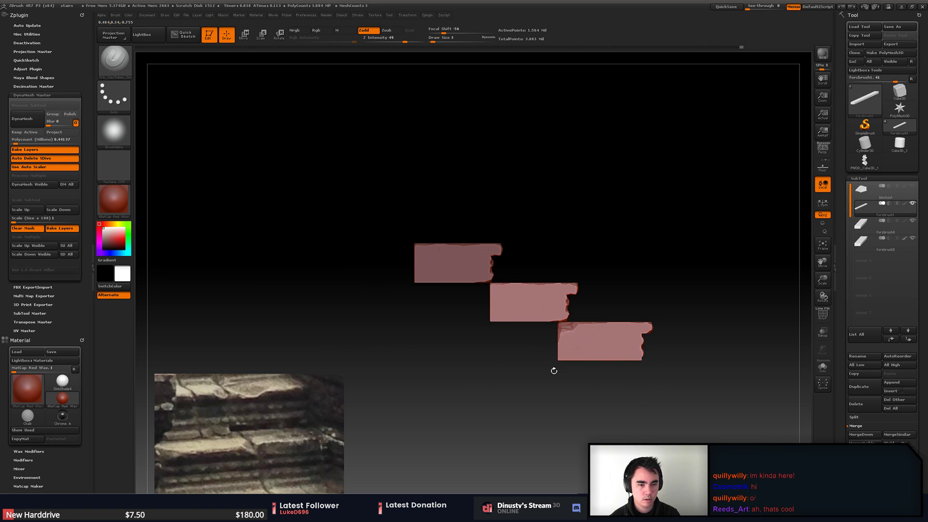
- Select the middle step for moving and frame its rear edge together with the upper step
{"action": "left_click_drag", "start_coordinate": [553, 371], "coordinate": [418, 320], "text": "alt"}
{"action": "left_click", "coordinate": [551, 376], "text": "alt"}
{"action": "left_click_drag", "start_coordinate": [383, 287], "coordinate": [475, 303], "text": "alt"}
{"action": "key", "text": "w"}
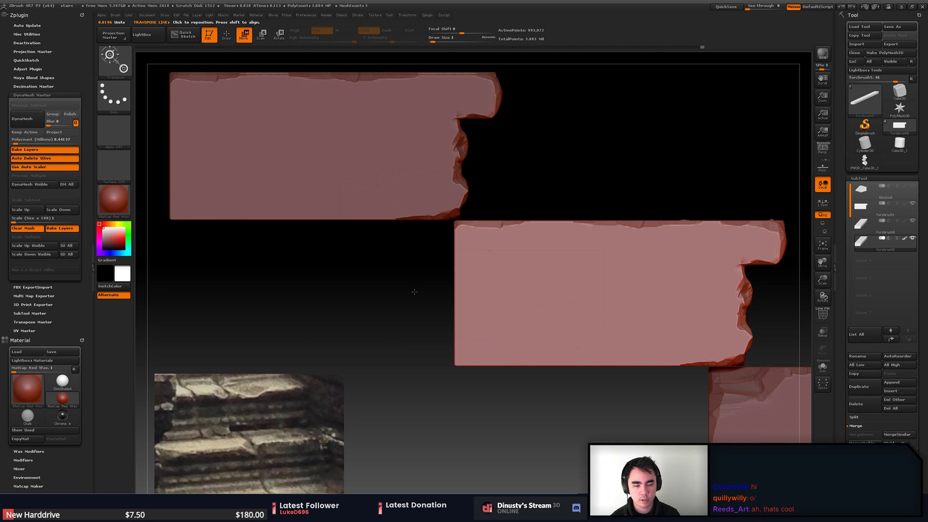
{"action": "left_click_drag", "start_coordinate": [414, 292], "coordinate": [425, 294], "text": "alt"}
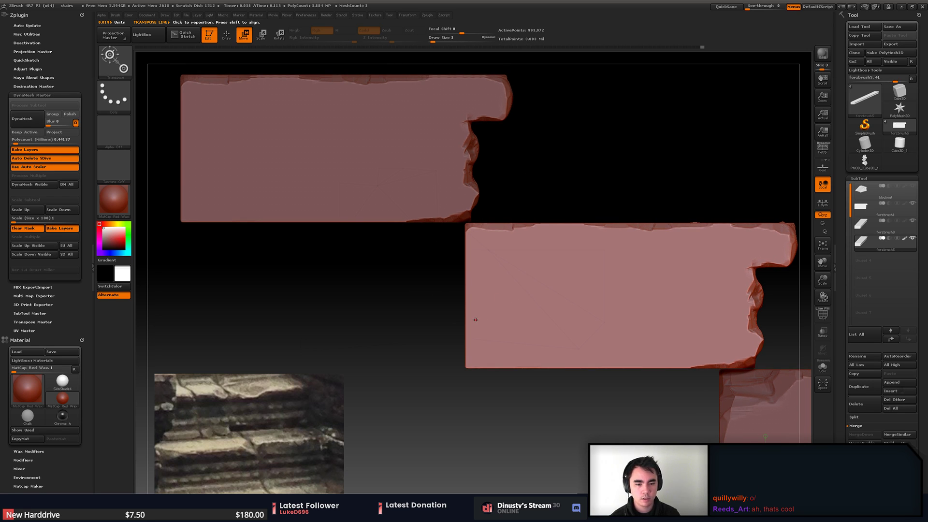
- Try shifting the whole middle step twice and undo both moves
{"action": "left_click_drag", "start_coordinate": [475, 320], "coordinate": [477, 319]}
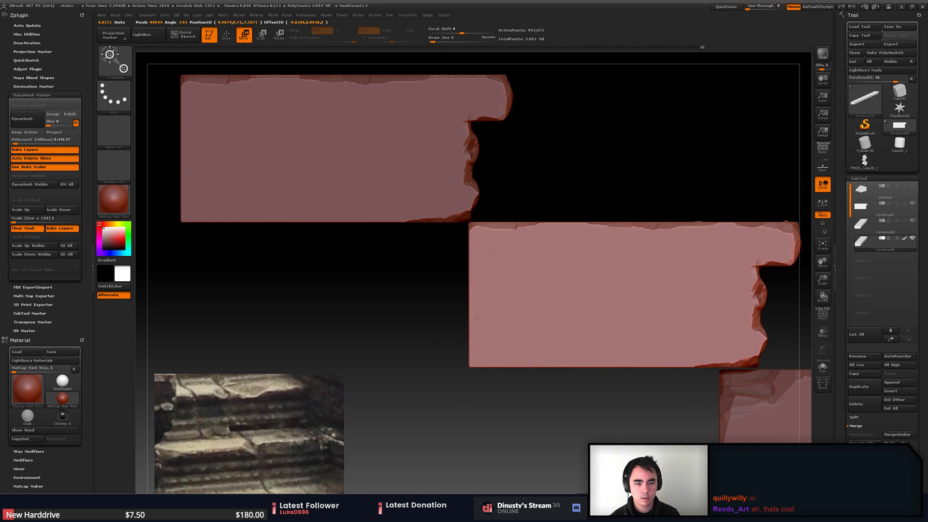
{"action": "key", "text": "ctrl+z"}
{"action": "mouse_move", "coordinate": [508, 282]}
{"action": "left_mouse_down"}
{"action": "mouse_move", "coordinate": [471, 280]}
{"action": "mouse_move", "coordinate": [490, 273]}
{"action": "left_mouse_up"}
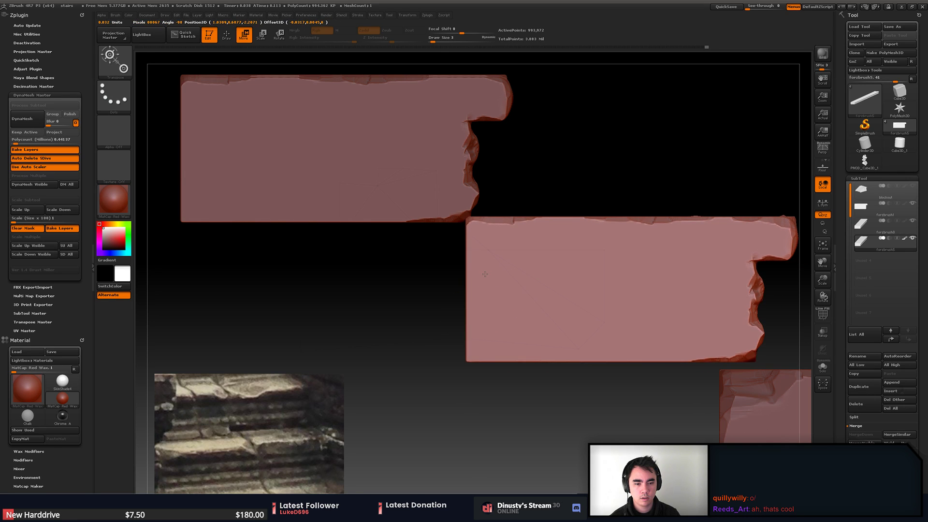
{"action": "key", "text": "ctrl+z"}
- Mask the middle step except a thin rear strip, move the strip backward under the upper step, and clear the mask
{"action": "left_click_drag", "start_coordinate": [489, 318], "coordinate": [450, 318], "text": "ctrl"}
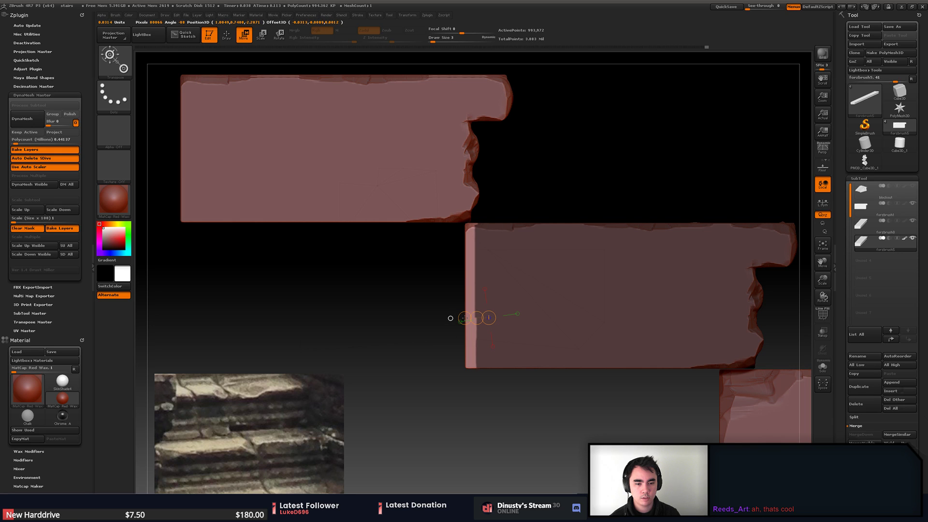
{"action": "left_click", "coordinate": [467, 319], "text": "ctrl"}
{"action": "left_click", "coordinate": [518, 314]}
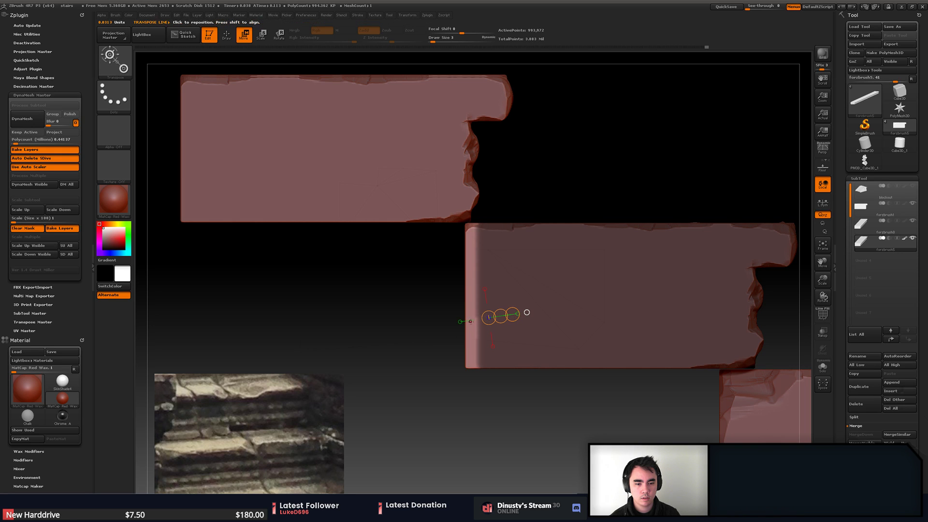
{"action": "left_click_drag", "start_coordinate": [482, 266], "coordinate": [474, 265], "text": "ctrl"}
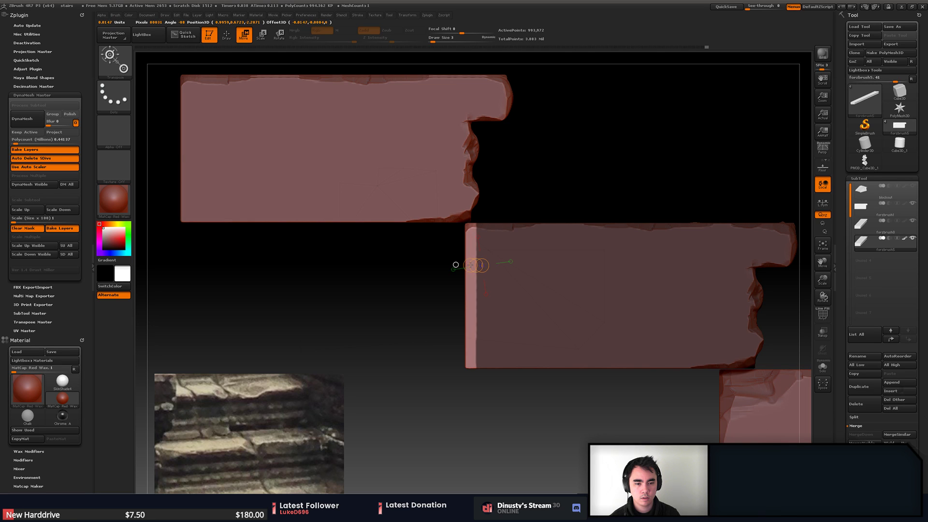
{"action": "left_click_drag", "start_coordinate": [471, 265], "coordinate": [452, 269]}
{"action": "key", "text": "q"}
{"action": "left_click_drag", "start_coordinate": [391, 277], "coordinate": [397, 286], "text": "ctrl"}
- Examine the three steps from their end and underside, with all middle-step sections shown, to compare how far each reaches back
{"action": "mouse_move", "coordinate": [398, 287]}
{"action": "left_mouse_down"}
{"action": "mouse_move", "coordinate": [366, 318]}
{"action": "mouse_move", "coordinate": [377, 306]}
{"action": "left_mouse_up"}
{"action": "left_click_drag", "start_coordinate": [431, 333], "coordinate": [407, 355], "text": "alt"}
{"action": "left_click_drag", "start_coordinate": [560, 387], "coordinate": [584, 359]}
{"action": "left_click_drag", "start_coordinate": [549, 378], "coordinate": [561, 285]}
{"action": "right_click_drag", "start_coordinate": [561, 285], "coordinate": [531, 253]}
{"action": "left_click_drag", "start_coordinate": [530, 252], "coordinate": [568, 242]}
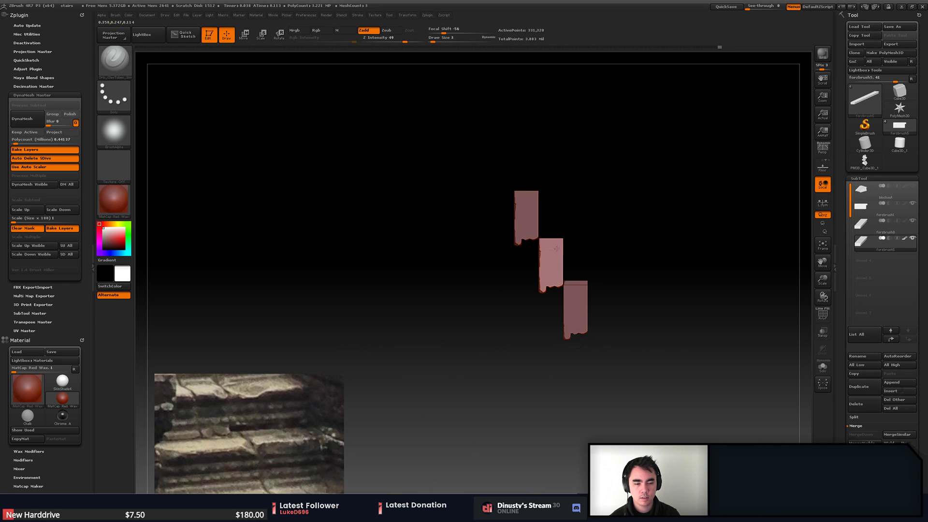
{"action": "right_click_drag", "start_coordinate": [557, 248], "coordinate": [625, 310], "text": "ctrl"}
{"action": "mouse_move", "coordinate": [544, 291]}
{"action": "right_mouse_down", "text": "ctrl"}
{"action": "mouse_move", "coordinate": [599, 296]}
{"action": "mouse_move", "coordinate": [556, 292]}
{"action": "right_mouse_up", "text": "ctrl"}
{"action": "left_click", "coordinate": [649, 284], "text": "ctrl+shift"}
{"action": "right_click_drag", "start_coordinate": [651, 285], "coordinate": [632, 296]}
{"action": "right_click_drag", "start_coordinate": [693, 305], "coordinate": [618, 302], "text": "alt"}
{"action": "right_click_drag", "start_coordinate": [721, 310], "coordinate": [590, 300], "text": "alt"}
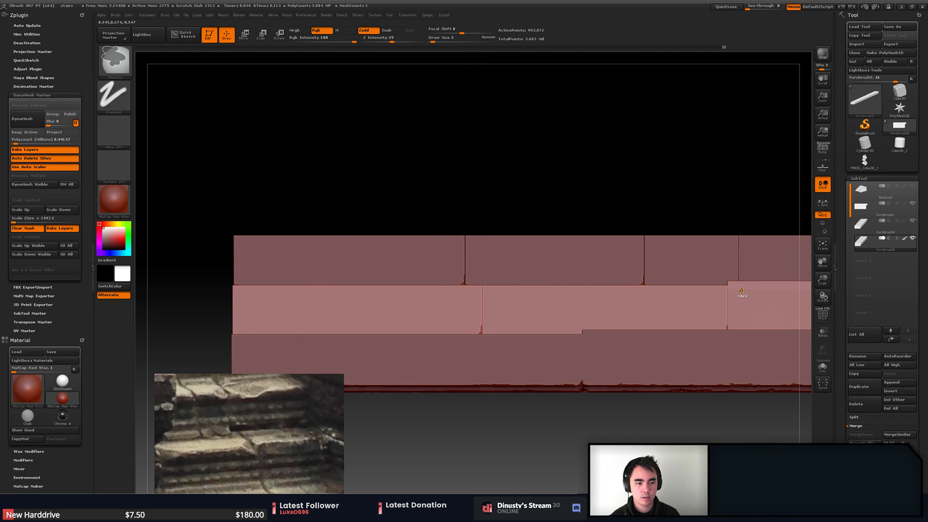
- Try masking the middle step and hiding its central section, clear the mask, and show all the sections again
{"action": "left_click_drag", "start_coordinate": [727, 183], "coordinate": [679, 179], "text": "ctrl"}
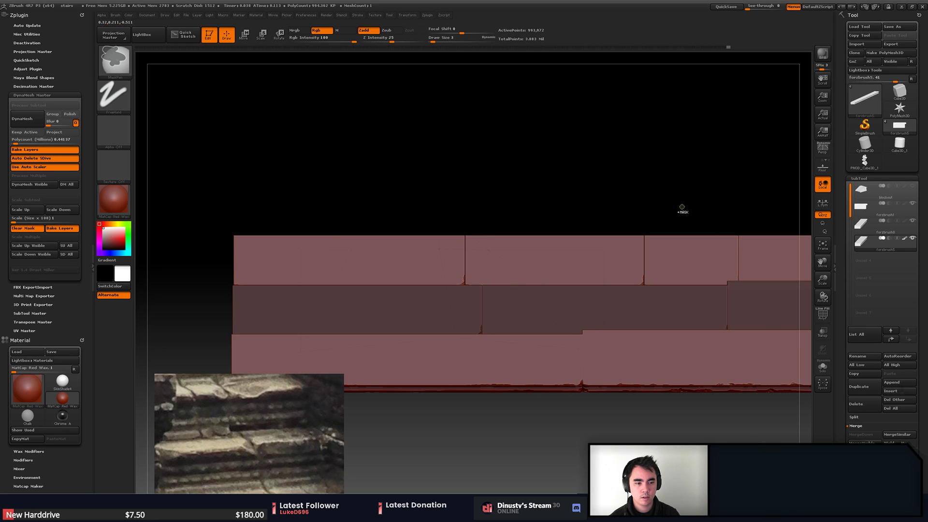
{"action": "left_click", "coordinate": [683, 205], "text": "ctrl"}
{"action": "left_click", "coordinate": [680, 189], "text": "ctrl"}
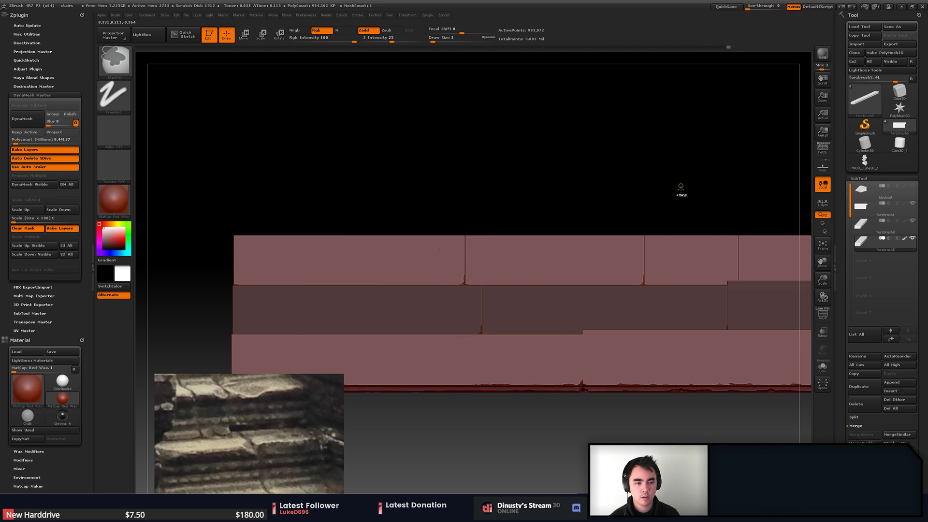
{"action": "left_click", "coordinate": [649, 192], "text": "ctrl"}
{"action": "left_click", "coordinate": [493, 314], "text": "ctrl+shift"}
{"action": "left_click", "coordinate": [482, 317], "text": "ctrl+shift"}
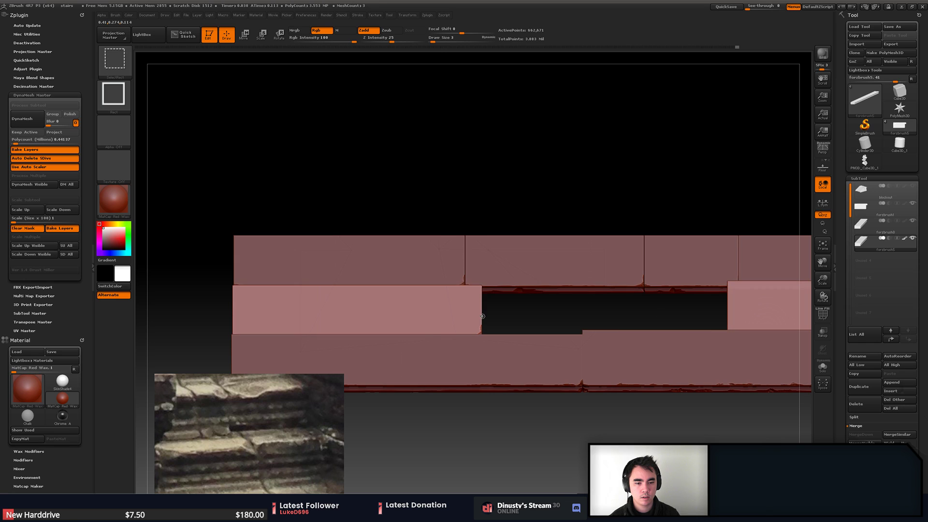
{"action": "left_click", "coordinate": [666, 172], "text": "ctrl"}
{"action": "left_click", "coordinate": [666, 172], "text": "ctrl"}
{"action": "left_click", "coordinate": [693, 155], "text": "ctrl+shift"}
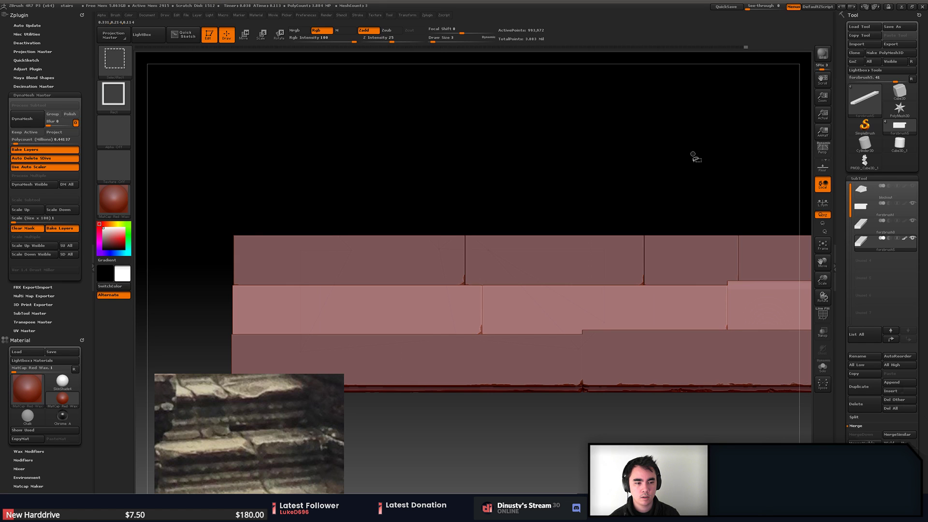
- Hide the middle step's already extended section and view the remaining ones from their end
{"action": "left_click", "coordinate": [762, 302], "text": "ctrl+shift"}
{"action": "left_click", "coordinate": [761, 305], "text": "ctrl+shift"}
{"action": "left_click_drag", "start_coordinate": [756, 311], "coordinate": [603, 311]}
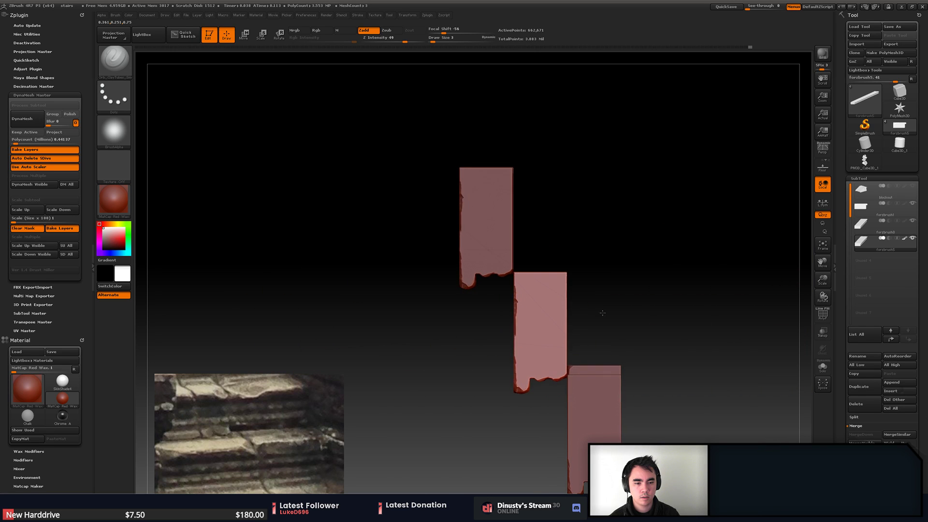
- Mask the middle step's visible sections except a softened rear strip and move that strip backward under the upper step
{"action": "mouse_move", "coordinate": [551, 286]}
{"action": "left_mouse_down", "text": "alt"}
{"action": "mouse_move", "coordinate": [574, 304]}
{"action": "mouse_move", "coordinate": [574, 274]}
{"action": "mouse_move", "coordinate": [549, 247]}
{"action": "left_mouse_up", "text": "alt"}
{"action": "key", "text": "w"}
{"action": "left_click", "coordinate": [548, 242], "text": "ctrl"}
{"action": "left_click", "coordinate": [548, 242], "text": "ctrl"}
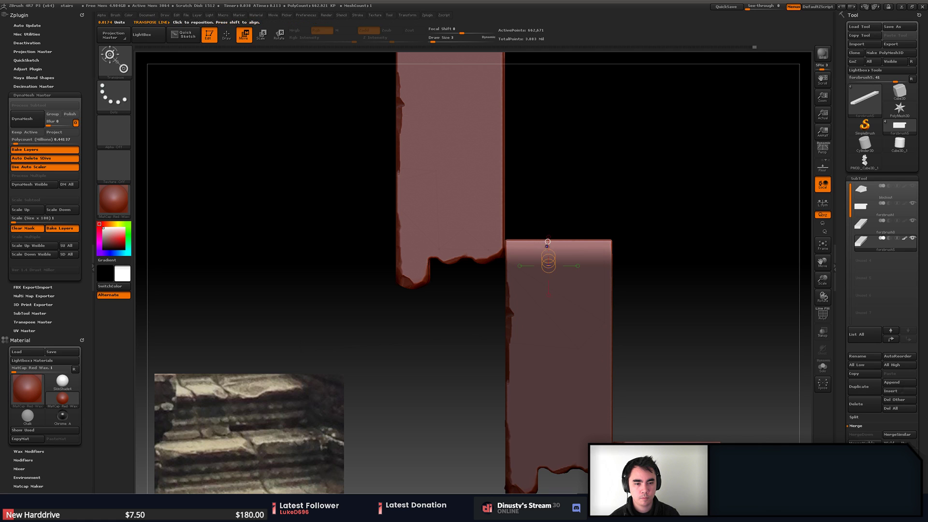
{"action": "key", "text": "q"}
{"action": "left_click_drag", "start_coordinate": [710, 307], "coordinate": [642, 194], "text": "alt"}
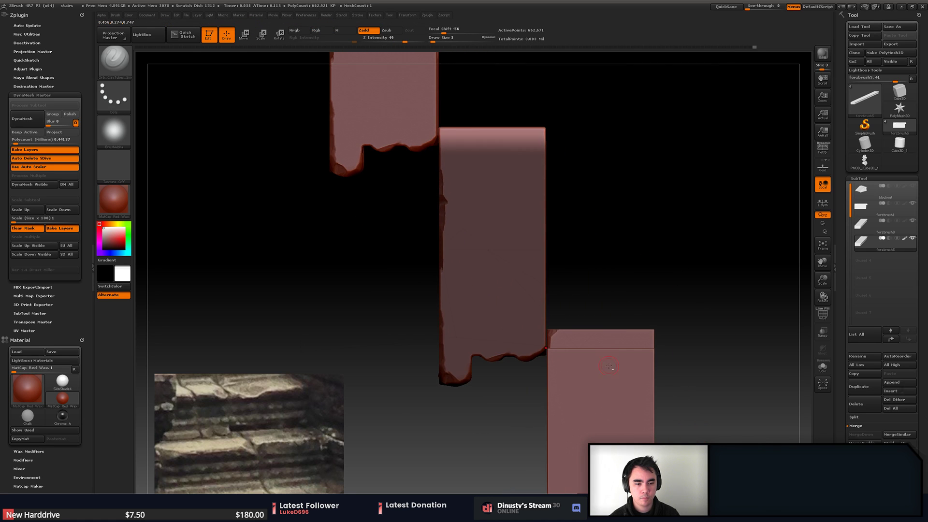
- Select the lowest step and show only the section whose rear does not yet reach under the middle step
{"action": "left_click", "coordinate": [612, 373], "text": "alt"}
{"action": "key", "text": "ctrl+z"}
{"action": "key", "text": "ctrl+z"}
{"action": "key", "text": "ctrl+z"}
{"action": "left_click_drag", "start_coordinate": [707, 377], "coordinate": [631, 327], "text": "alt"}
{"action": "left_click_drag", "start_coordinate": [689, 319], "coordinate": [667, 334]}
{"action": "left_click", "coordinate": [615, 243], "text": "ctrl+shift"}
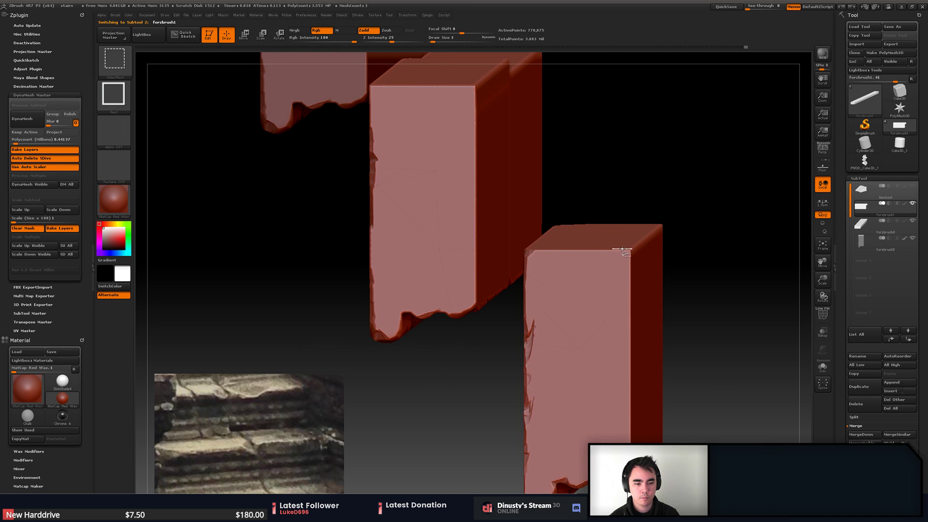
{"action": "left_click", "coordinate": [623, 266], "text": "ctrl+shift"}
- Move the rear edge of the isolated lowest-step section backward under the middle step and clear the mask
{"action": "left_click_drag", "start_coordinate": [672, 280], "coordinate": [699, 291], "text": "shift"}
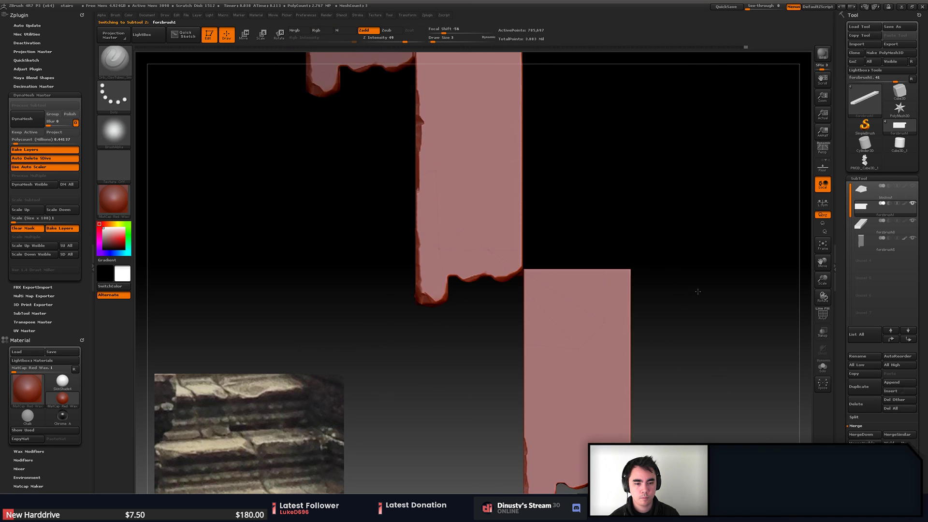
{"action": "key", "text": "w"}
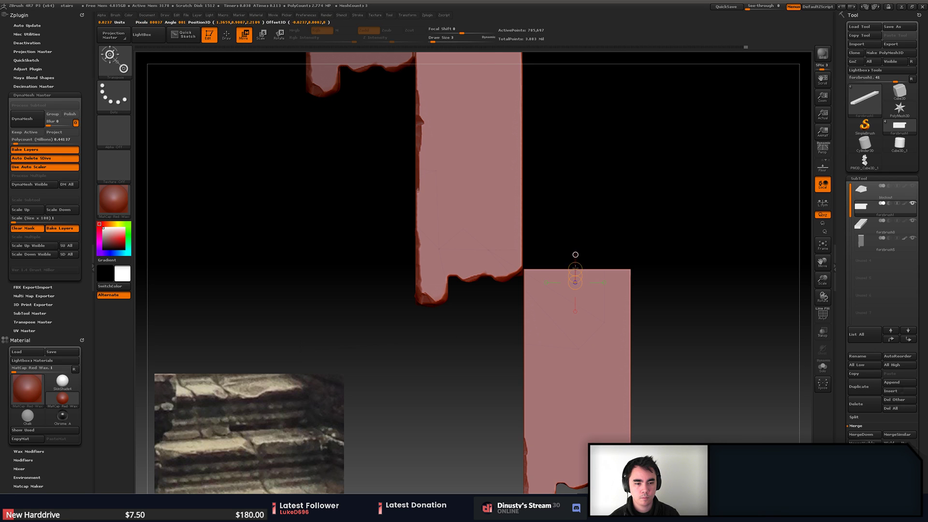
{"action": "left_click_drag", "start_coordinate": [595, 294], "coordinate": [596, 259]}
{"action": "key", "text": "ctrl+i"}
{"action": "key", "text": "q"}
{"action": "mouse_move", "coordinate": [679, 278]}
{"action": "left_mouse_down", "text": "ctrl"}
{"action": "mouse_move", "coordinate": [691, 291]}
{"action": "mouse_move", "coordinate": [617, 283]}
{"action": "mouse_move", "coordinate": [694, 284]}
{"action": "mouse_move", "coordinate": [657, 251]}
{"action": "left_mouse_up", "text": "ctrl"}
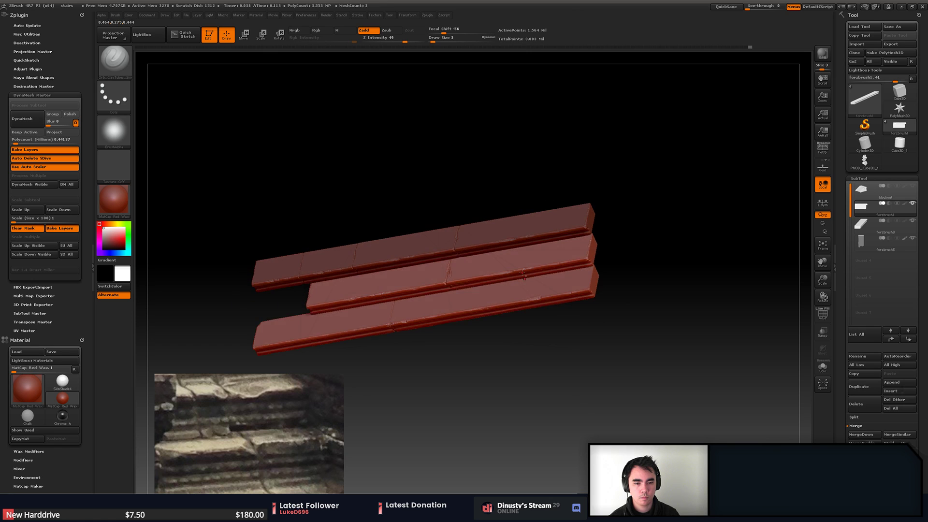
- Select the middle step and unhide its hidden section
{"action": "left_click", "coordinate": [575, 262], "text": "alt"}
{"action": "left_click", "coordinate": [663, 264], "text": "ctrl+shift"}
{"action": "left_click_drag", "start_coordinate": [673, 323], "coordinate": [694, 298], "text": "alt"}
{"action": "left_click_drag", "start_coordinate": [701, 300], "coordinate": [734, 329], "text": "alt"}
- Examine the three assembled steps from the front and from oblique angles above and below
{"action": "left_click_drag", "start_coordinate": [637, 337], "coordinate": [666, 341], "text": "alt"}
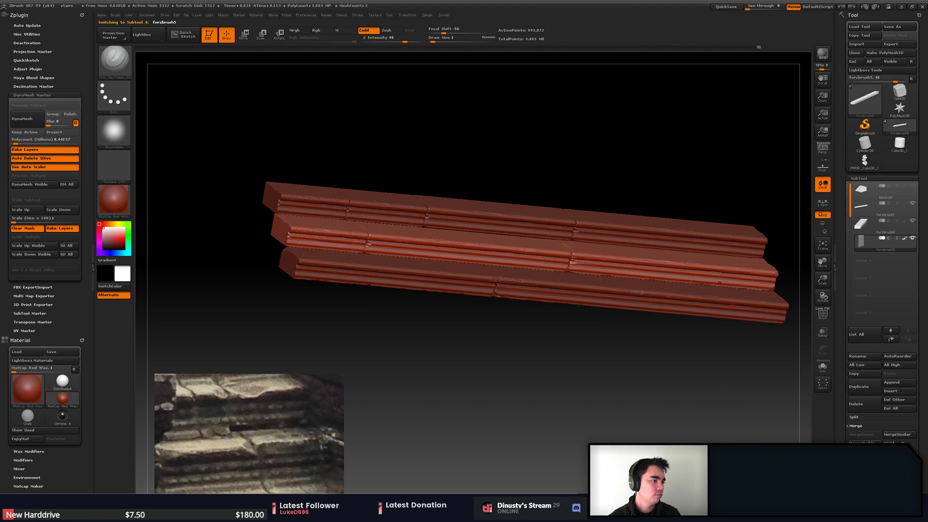
{"action": "left_click_drag", "start_coordinate": [588, 185], "coordinate": [596, 189]}
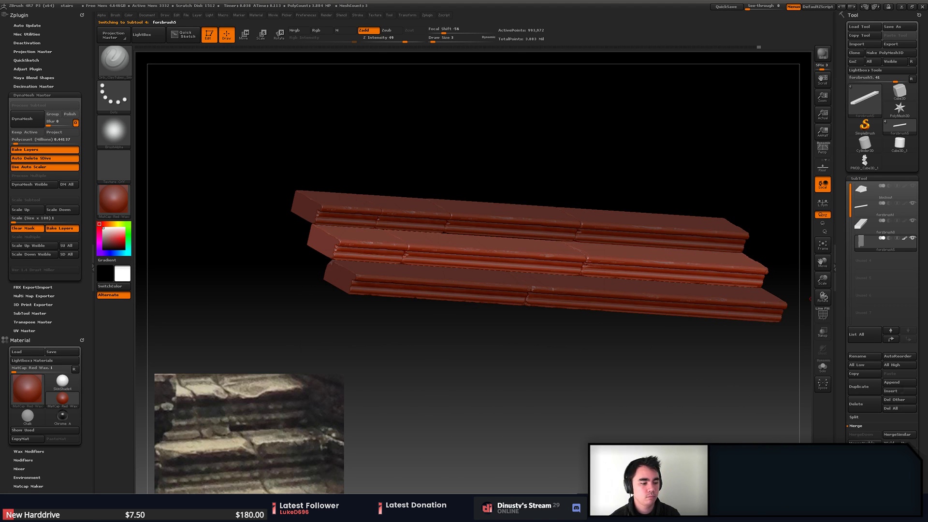
{"action": "left_click_drag", "start_coordinate": [756, 437], "coordinate": [757, 449], "text": "alt"}
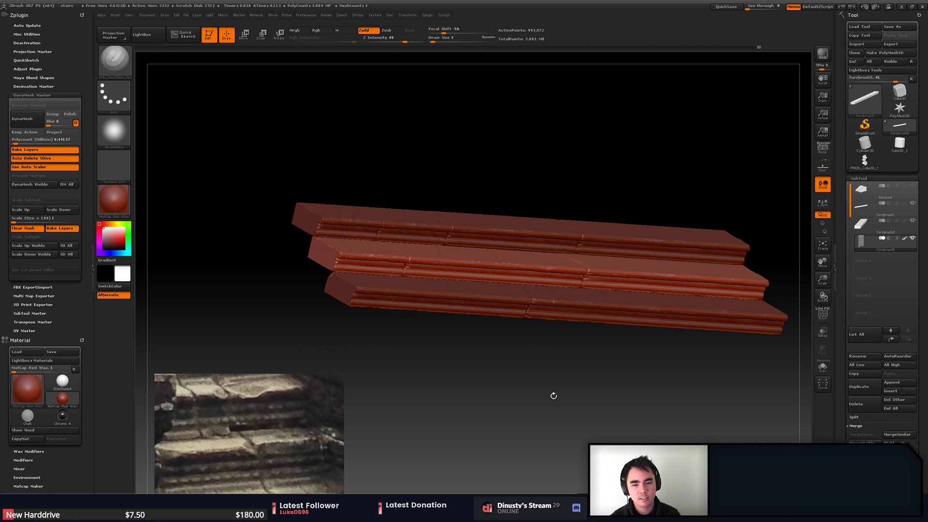
{"action": "left_click_drag", "start_coordinate": [554, 396], "coordinate": [525, 390], "text": "shift"}
{"action": "left_click_drag", "start_coordinate": [618, 388], "coordinate": [580, 406]}
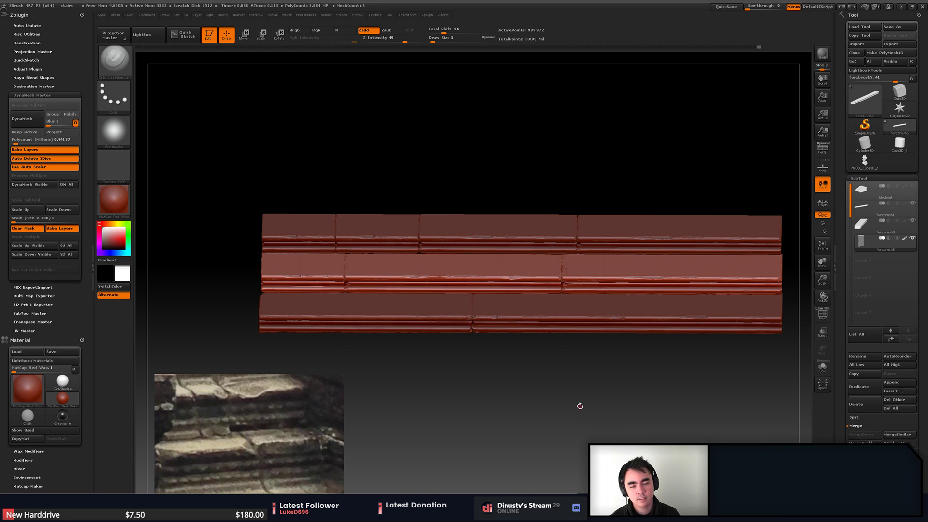
{"action": "left_click_drag", "start_coordinate": [676, 407], "coordinate": [660, 382]}
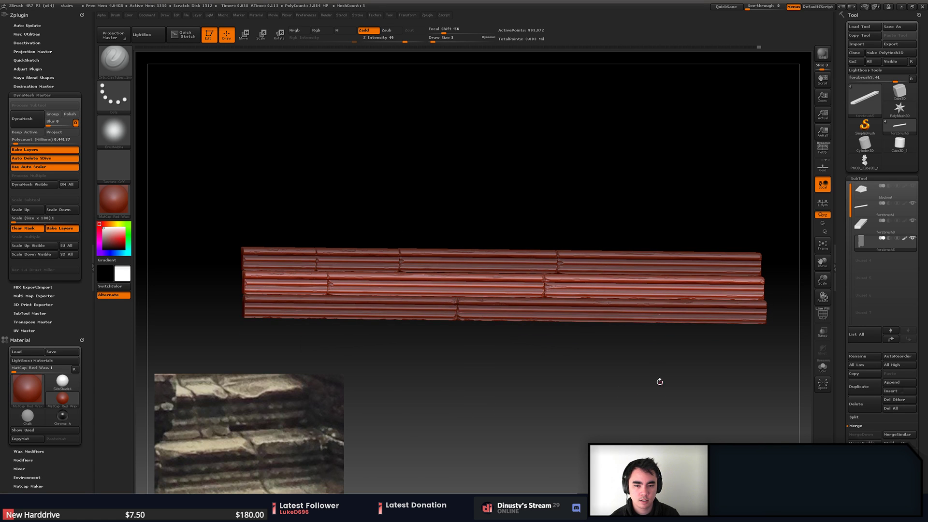
- Inspect the wireframe of each of the three sculpted steps in turn from an oblique angle
{"action": "mouse_move", "coordinate": [576, 367]}
{"action": "left_mouse_down", "text": "shift"}
{"action": "mouse_move", "coordinate": [561, 372]}
{"action": "mouse_move", "coordinate": [693, 400]}
{"action": "left_mouse_up", "text": "shift"}
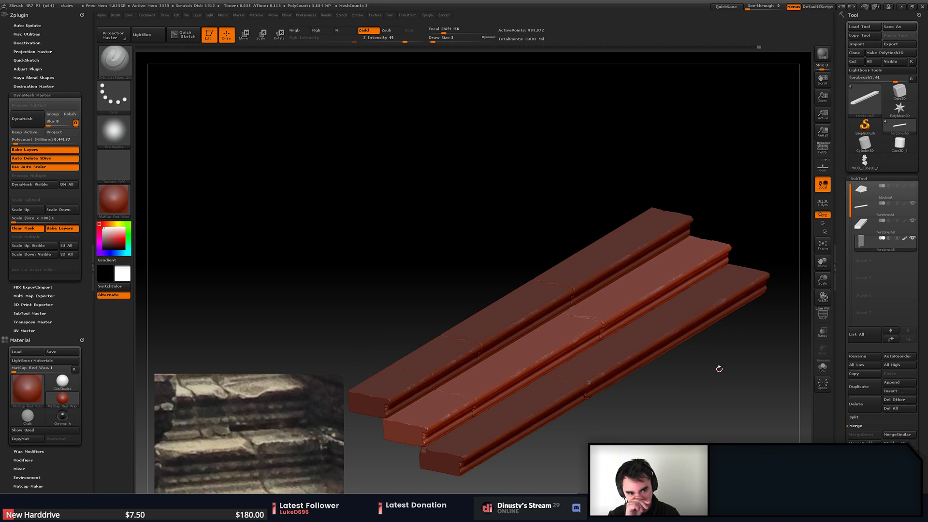
{"action": "left_click_drag", "start_coordinate": [719, 187], "coordinate": [729, 162], "text": "alt"}
{"action": "left_click", "coordinate": [876, 209]}
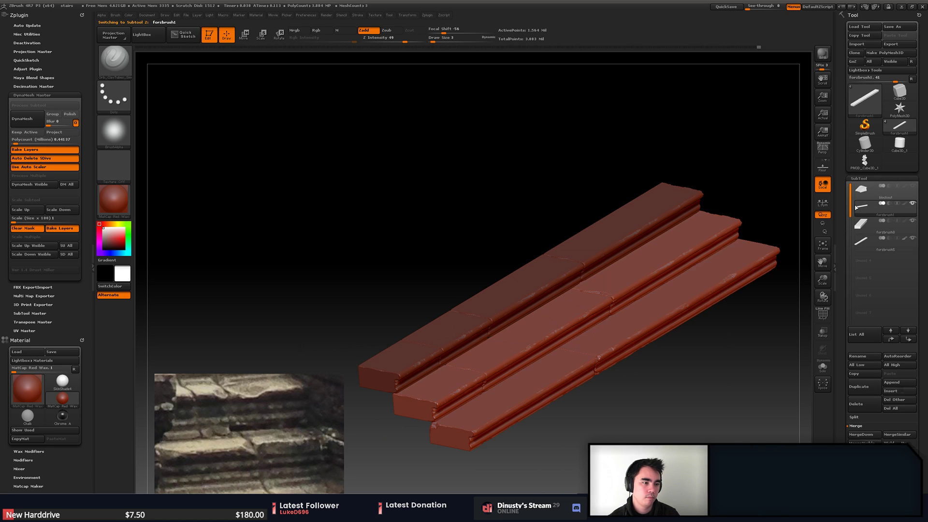
{"action": "key", "text": "shift+f"}
{"action": "key", "text": "shift+f"}
{"action": "left_click", "coordinate": [719, 221], "text": "alt"}
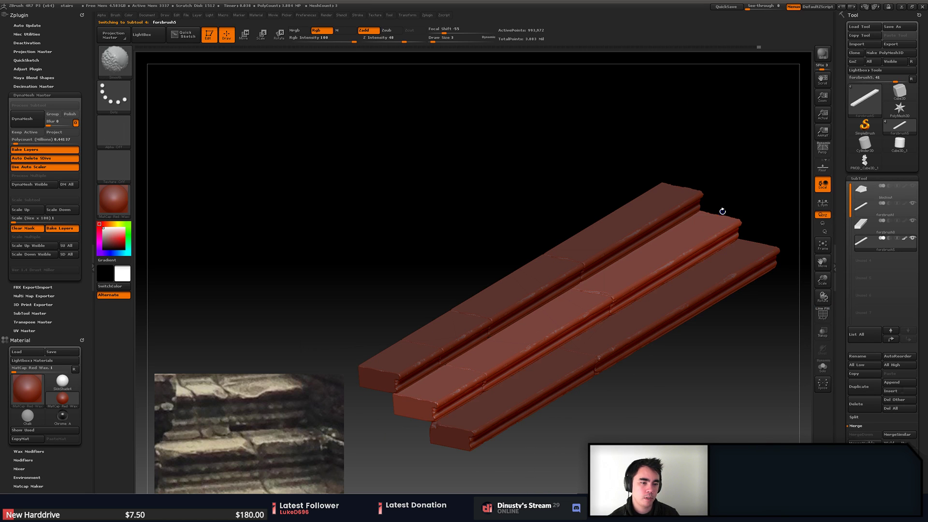
{"action": "key", "text": "shift+f"}
{"action": "key", "text": "shift+f"}
{"action": "left_click", "coordinate": [629, 222], "text": "alt"}
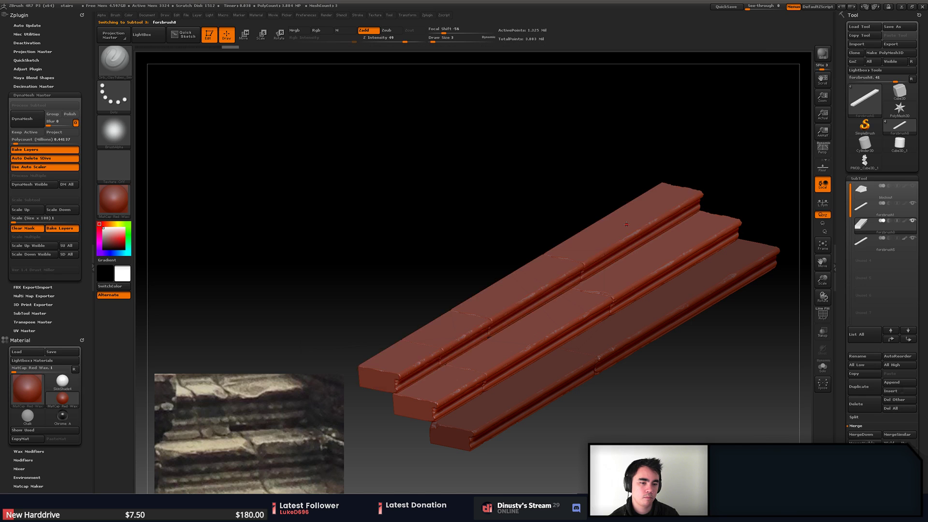
{"action": "key", "text": "shift+f"}
{"action": "key", "text": "shift+f"}
- Show the stair blockout from the side and merge the three sculpted step subtools into one
{"action": "left_click_drag", "start_coordinate": [489, 223], "coordinate": [458, 225]}
{"action": "left_click_drag", "start_coordinate": [710, 251], "coordinate": [713, 271], "text": "alt"}
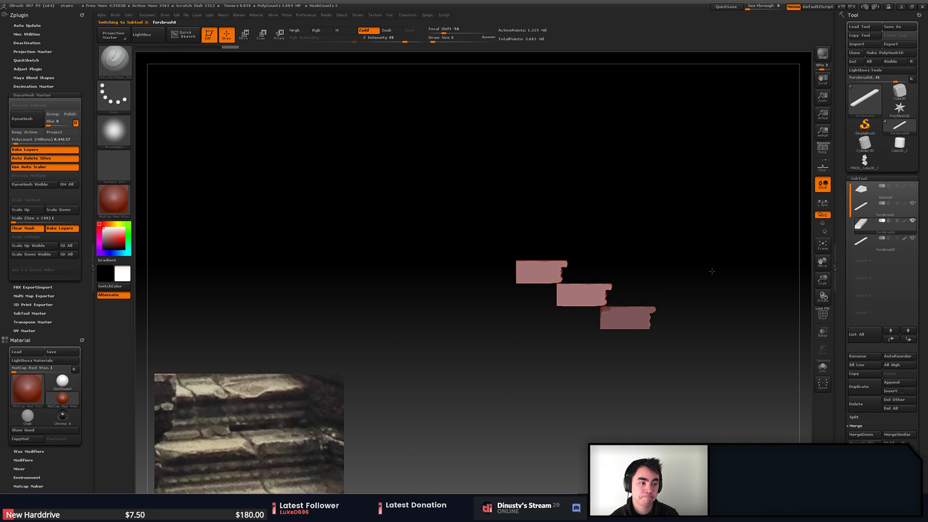
{"action": "left_click", "coordinate": [913, 187]}
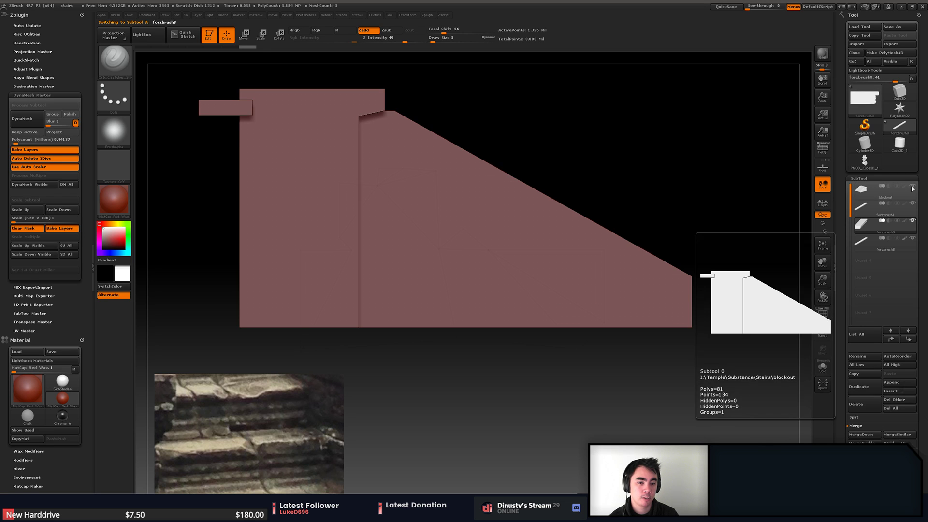
{"action": "left_click", "coordinate": [872, 207]}
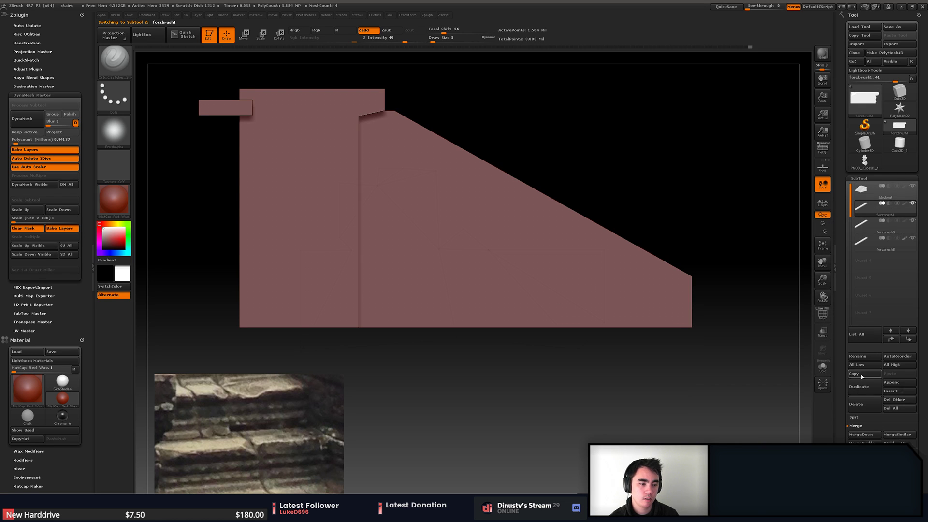
{"action": "left_click", "coordinate": [876, 435]}
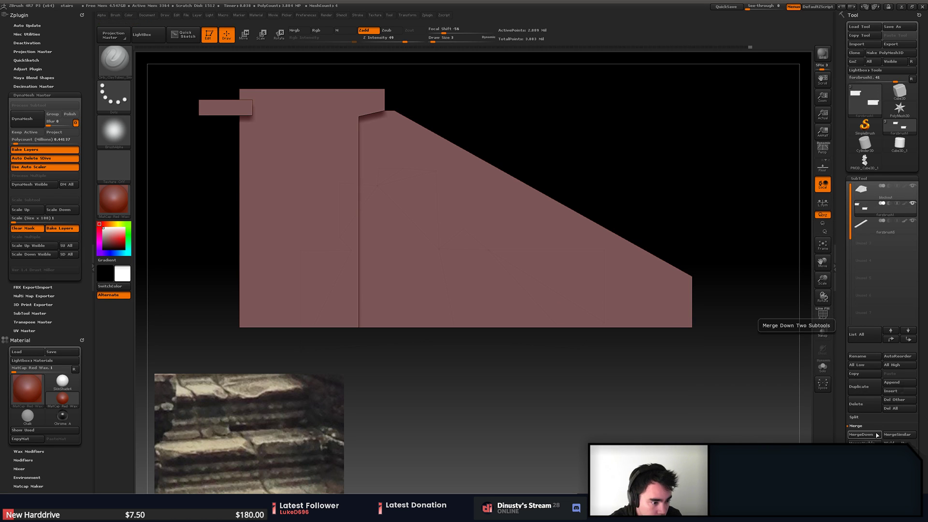
{"action": "left_click", "coordinate": [876, 435]}
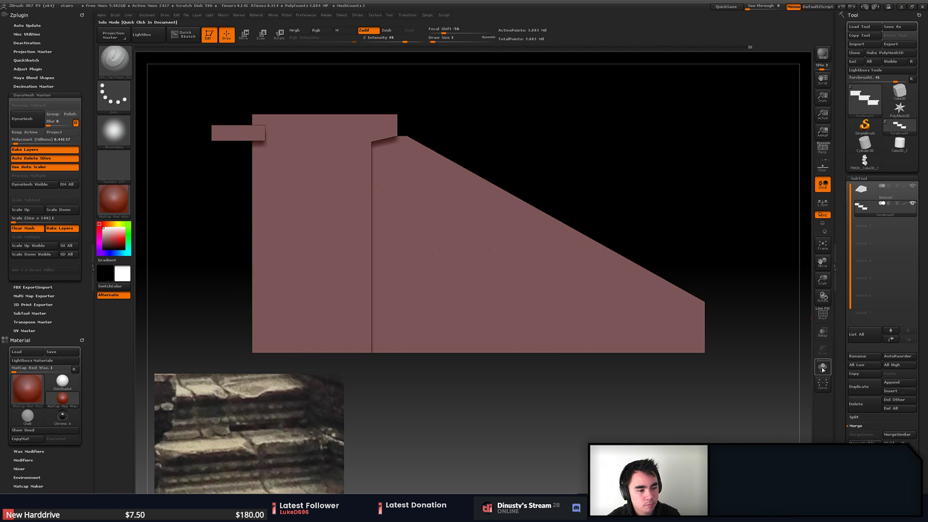
- Turn on transparency, select the blockout subtool and display its wireframe
{"action": "left_click", "coordinate": [823, 332]}
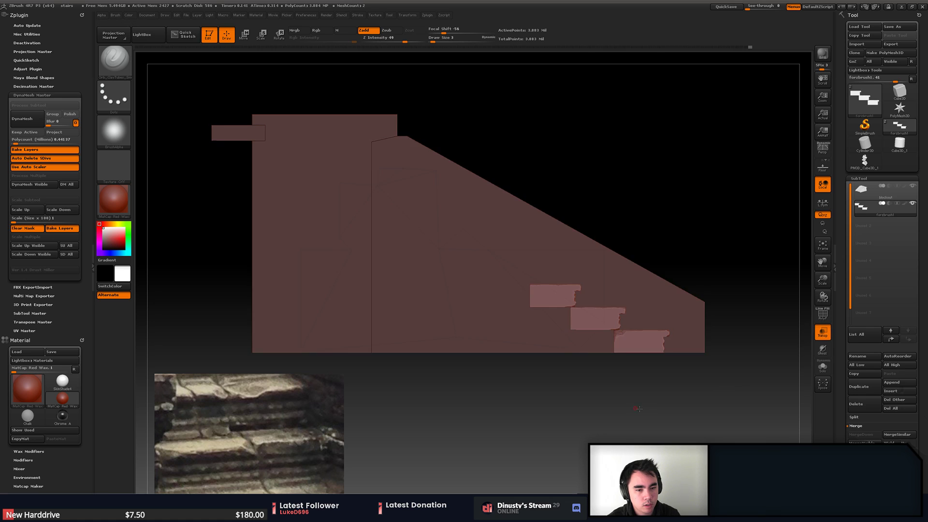
{"action": "left_click_drag", "start_coordinate": [652, 438], "coordinate": [603, 444], "text": "alt"}
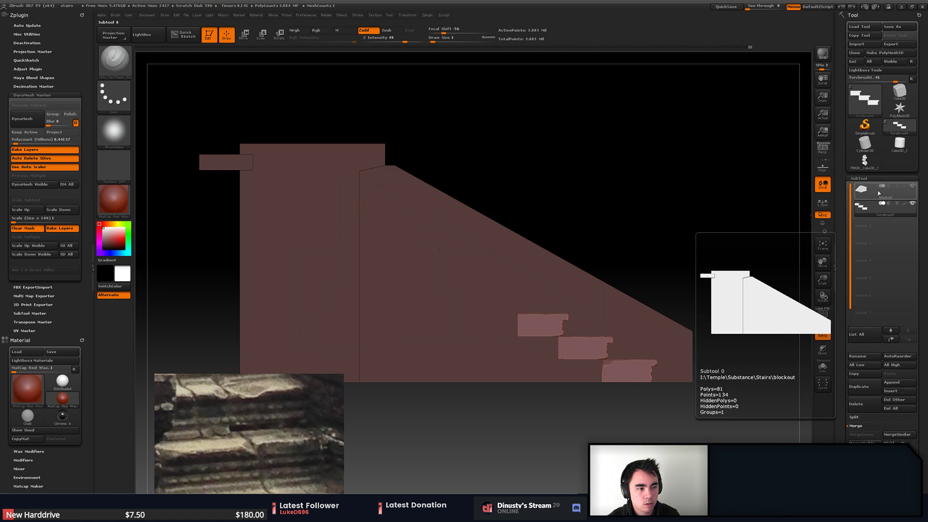
{"action": "left_click", "coordinate": [859, 190]}
{"action": "left_click_drag", "start_coordinate": [763, 181], "coordinate": [750, 191]}
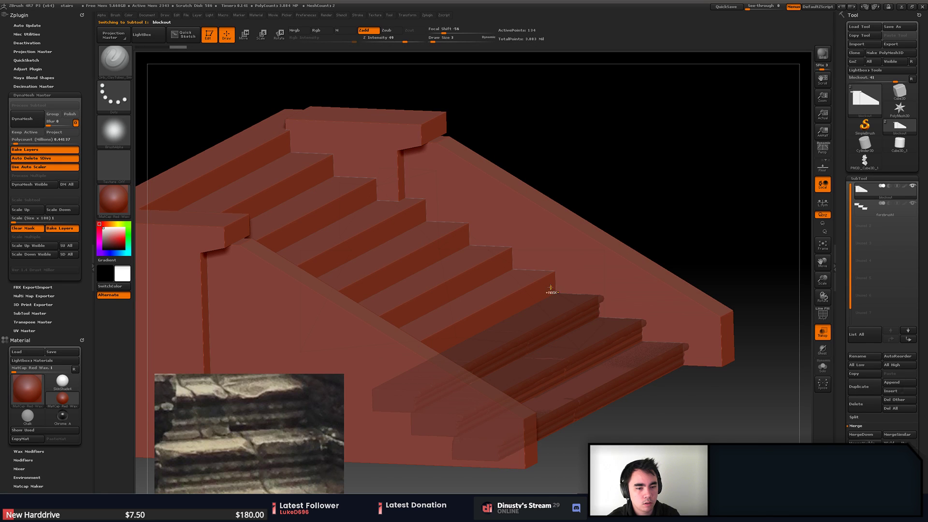
{"action": "key", "text": "ctrl+shift"}
{"action": "key", "text": "shift+f"}
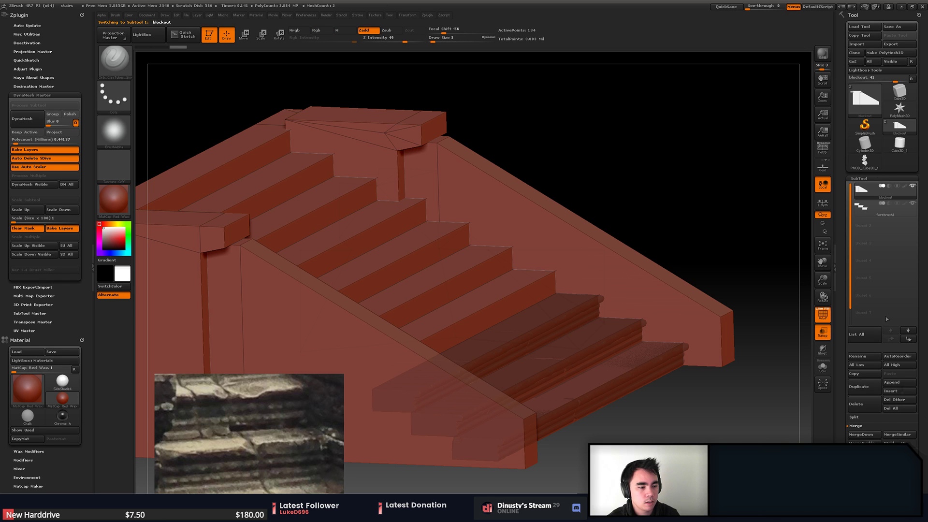
- Split the blockout into separate polygroups by topology continuity with Auto Groups
{"action": "scroll", "coordinate": [845, 437], "scroll_direction": "down", "scroll_amount": 2}
{"action": "scroll", "coordinate": [850, 436], "scroll_direction": "down", "scroll_amount": 2}
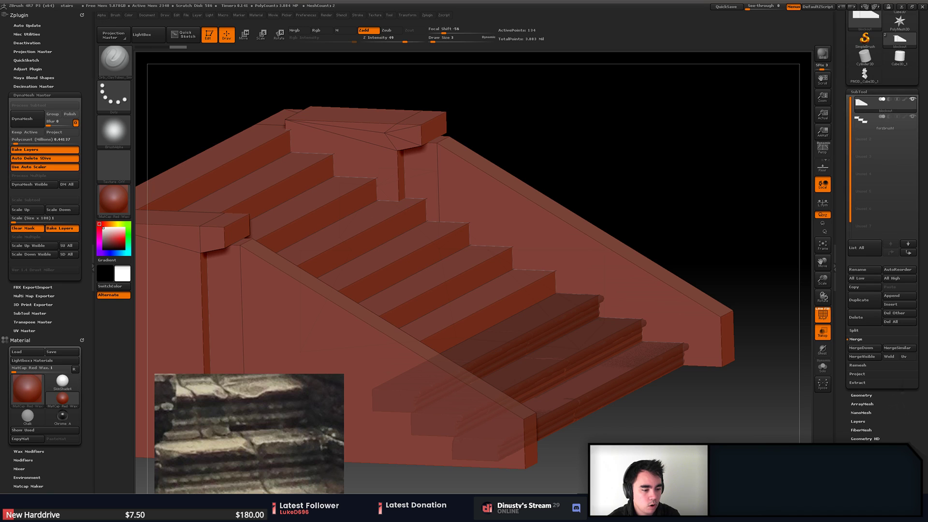
{"action": "scroll", "coordinate": [846, 440], "scroll_direction": "down", "scroll_amount": 2}
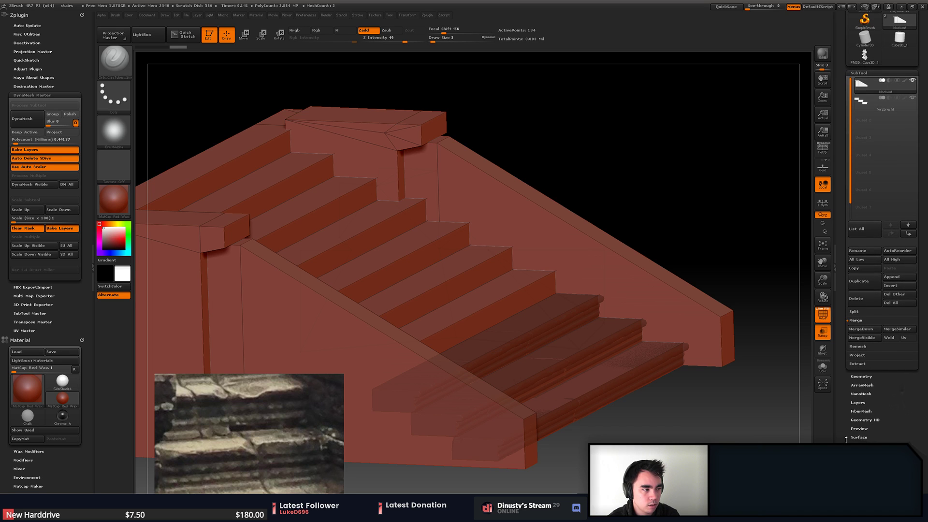
{"action": "left_click_drag", "start_coordinate": [846, 440], "coordinate": [847, 439]}
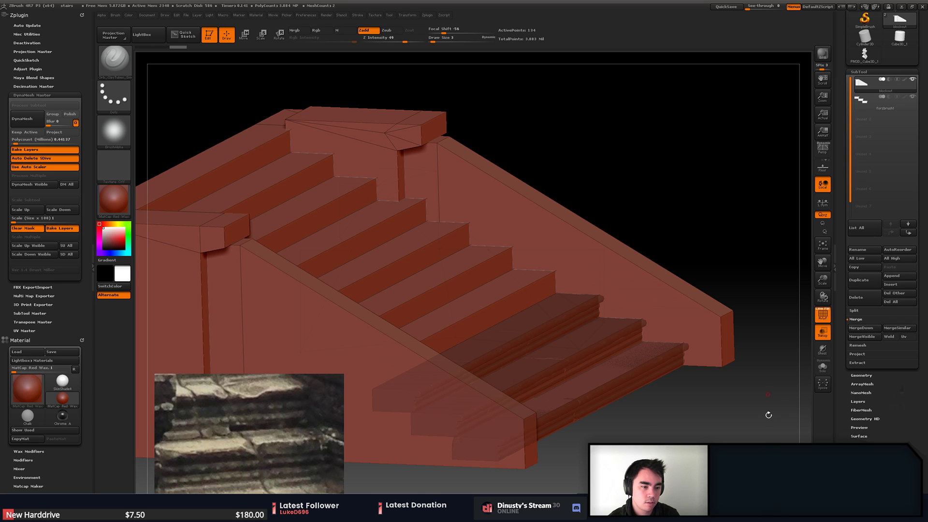
{"action": "left_click_drag", "start_coordinate": [769, 414], "coordinate": [754, 377]}
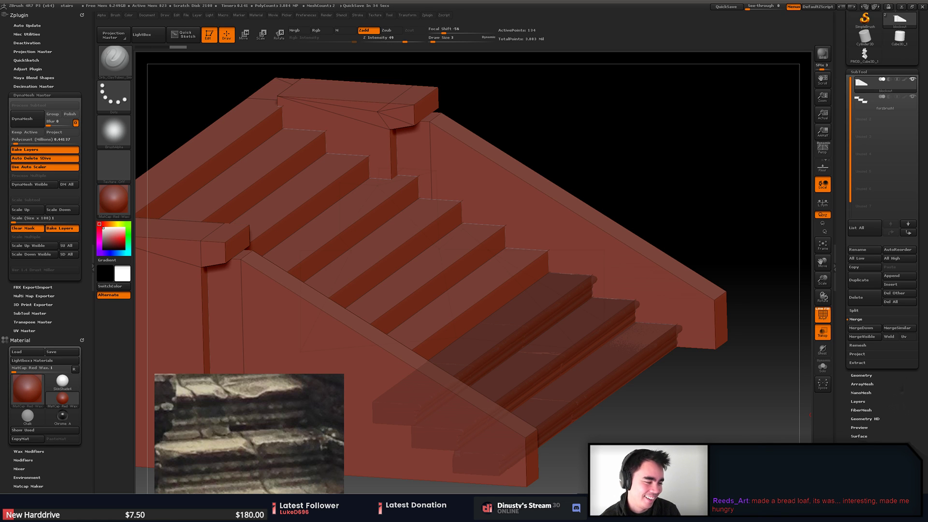
{"action": "left_click_drag", "start_coordinate": [688, 111], "coordinate": [714, 127]}
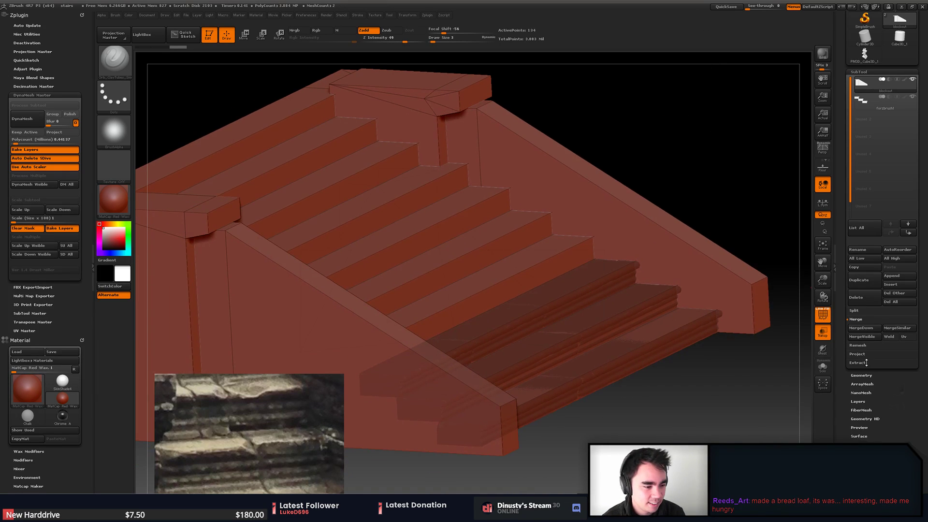
{"action": "scroll", "coordinate": [851, 437], "scroll_direction": "down", "scroll_amount": 3}
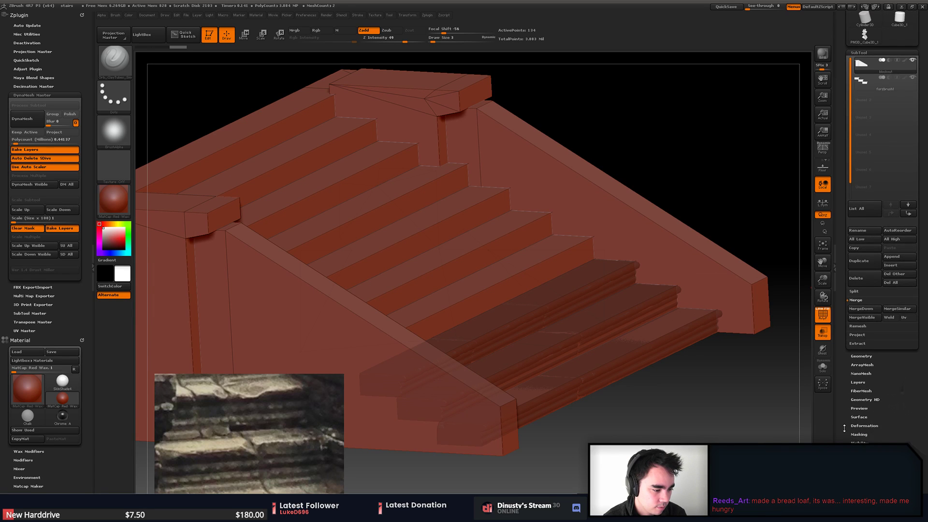
{"action": "left_click", "coordinate": [890, 440]}
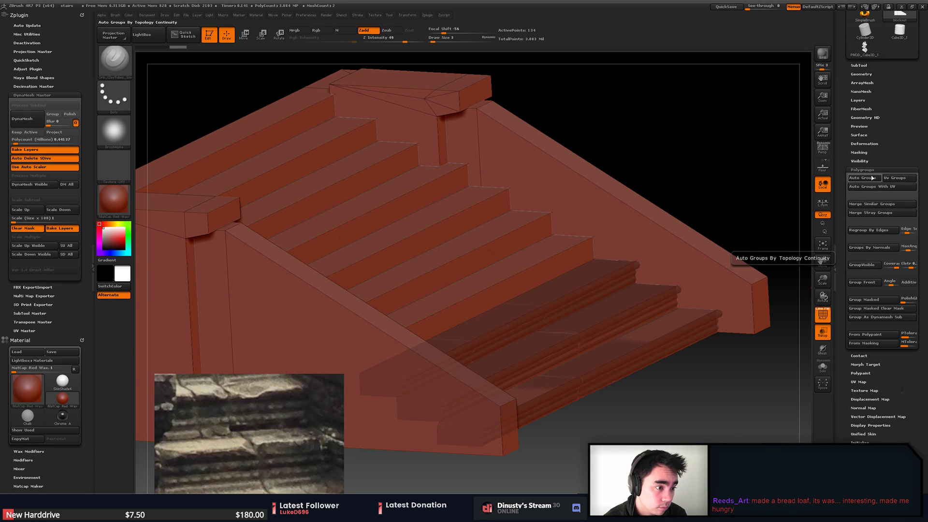
{"action": "left_click", "coordinate": [870, 231]}
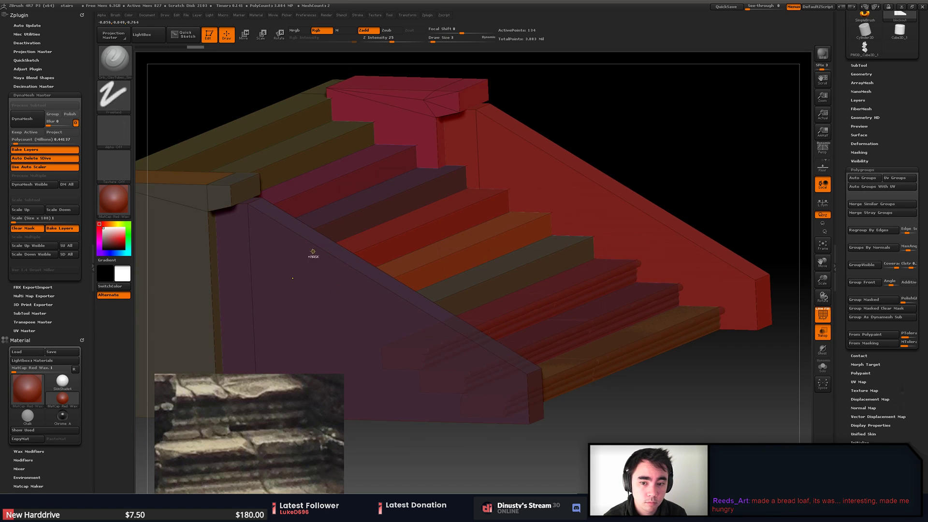
{"action": "left_click", "coordinate": [314, 258], "text": "ctrl+shift"}
{"action": "left_click", "coordinate": [312, 274], "text": "ctrl+shift"}
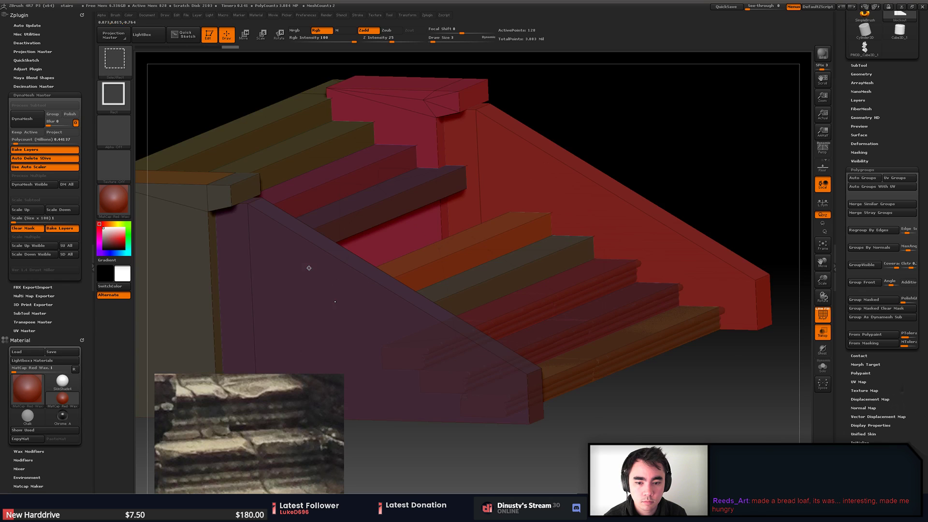
{"action": "left_click", "coordinate": [282, 229], "text": "ctrl+shift"}
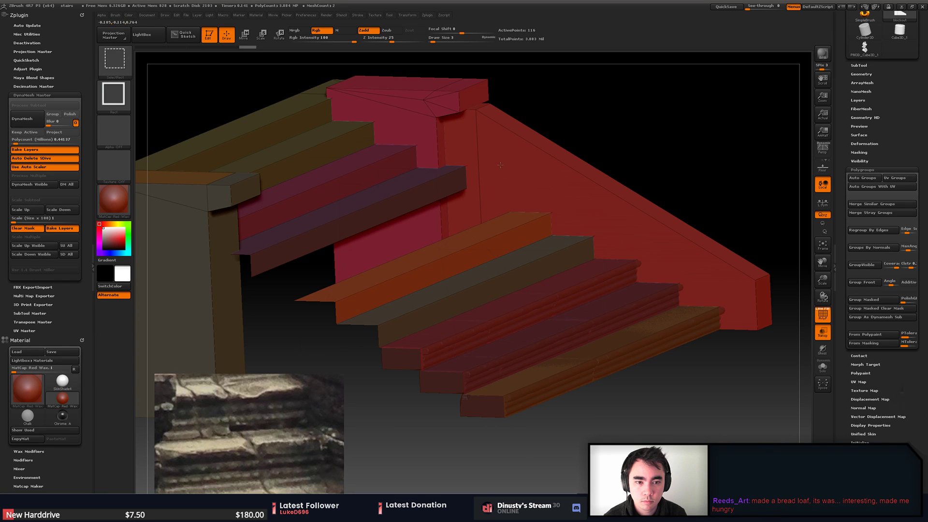
{"action": "left_click", "coordinate": [435, 190], "text": "ctrl+shift"}
{"action": "key", "text": "ctrl+z"}
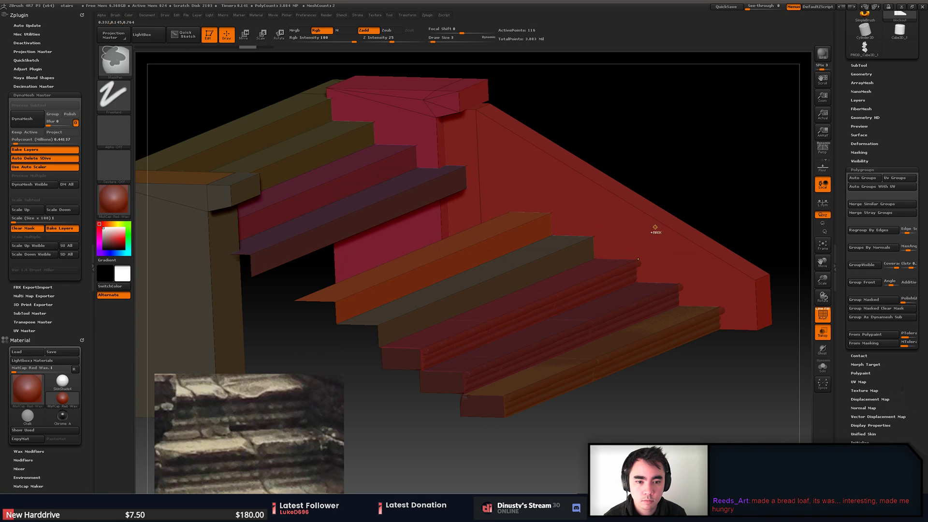
{"action": "key", "text": "ctrl+z"}
{"action": "key", "text": "ctrl+z"}
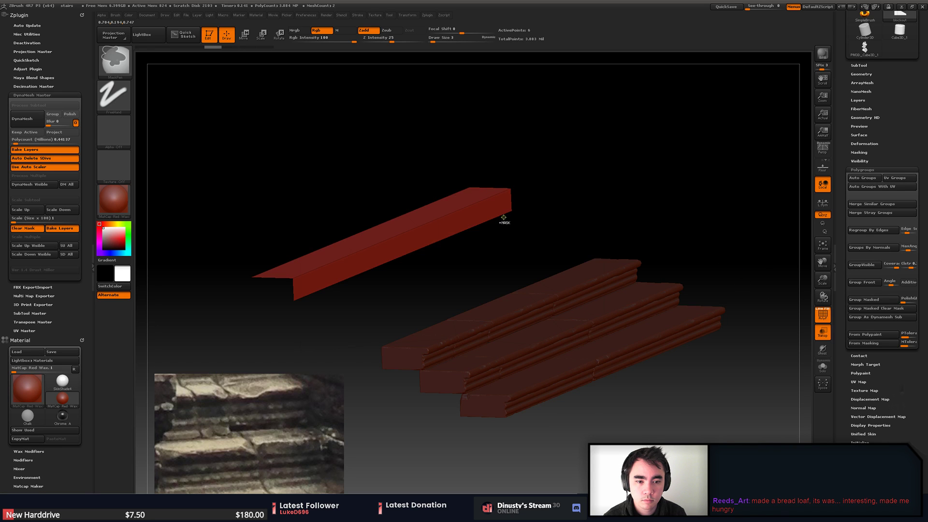
{"action": "left_click", "coordinate": [639, 208], "text": "ctrl+shift"}
- Hide the two sloped side walls of the staircase blockout
{"action": "left_click", "coordinate": [535, 373], "text": "ctrl+shift"}
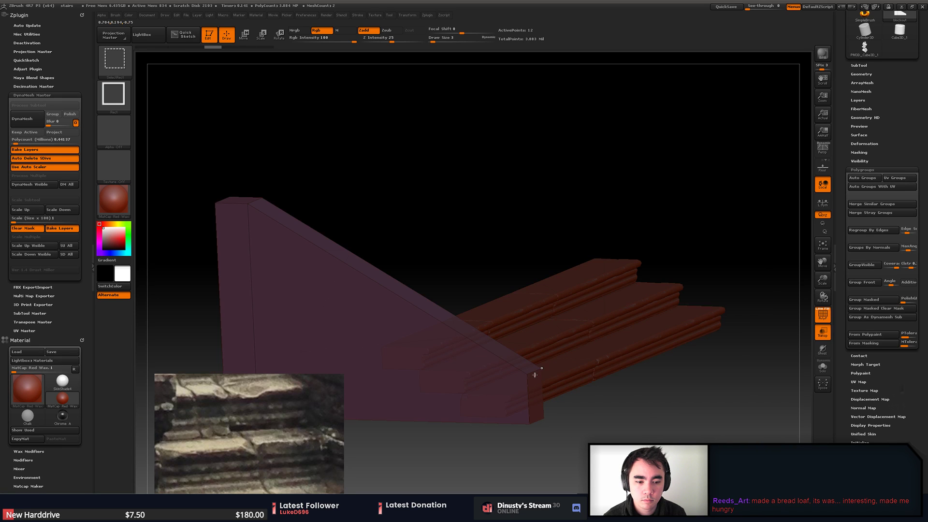
{"action": "left_click", "coordinate": [535, 373], "text": "ctrl+shift"}
{"action": "left_click", "coordinate": [740, 286], "text": "ctrl+shift"}
- Examine the remaining blockout and the sculpted steps from the side, with and without perspective
{"action": "mouse_move", "coordinate": [746, 277]}
{"action": "left_mouse_down", "text": "shift"}
{"action": "mouse_move", "coordinate": [711, 226]}
{"action": "mouse_move", "coordinate": [676, 259]}
{"action": "mouse_move", "coordinate": [616, 272]}
{"action": "left_mouse_up", "text": "shift"}
{"action": "left_click_drag", "start_coordinate": [653, 241], "coordinate": [653, 242]}
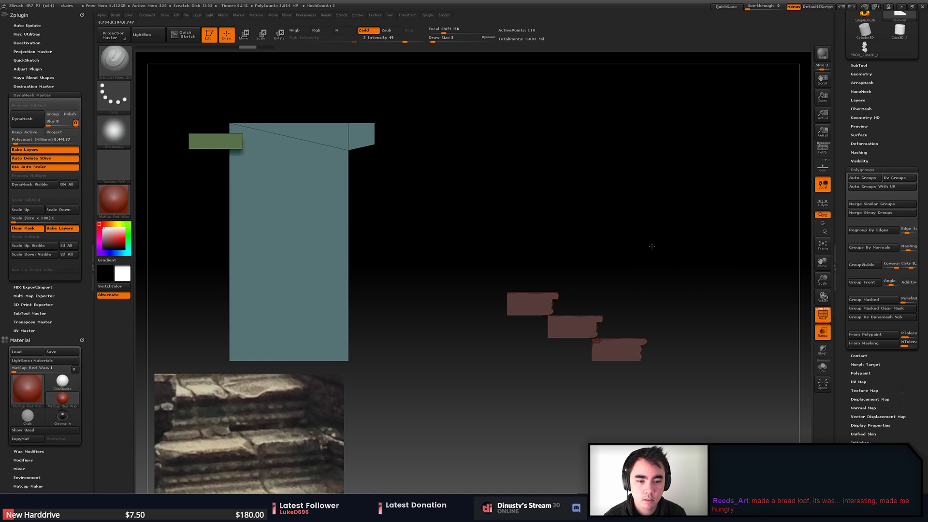
{"action": "left_click", "coordinate": [652, 247], "text": "ctrl+shift"}
{"action": "key", "text": "ctrl+z"}
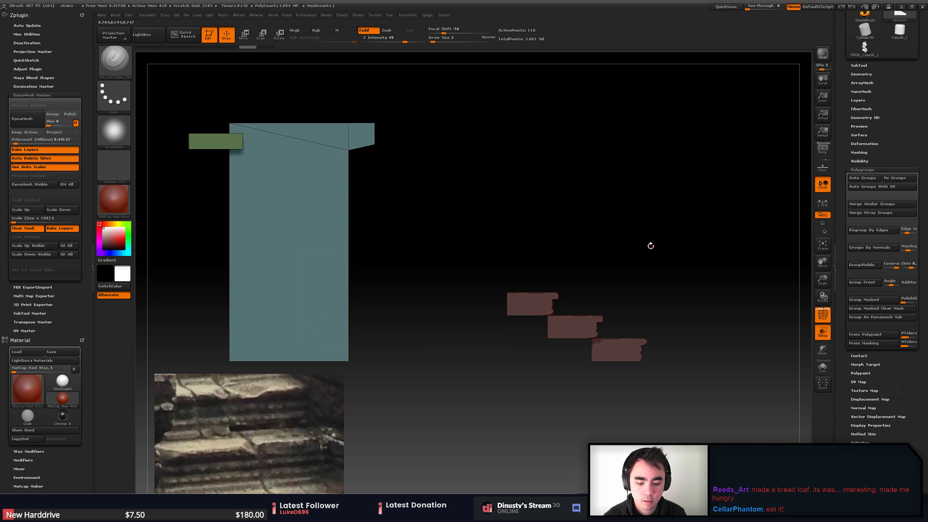
{"action": "left_click", "coordinate": [650, 246], "text": "ctrl+shift"}
{"action": "key", "text": "p"}
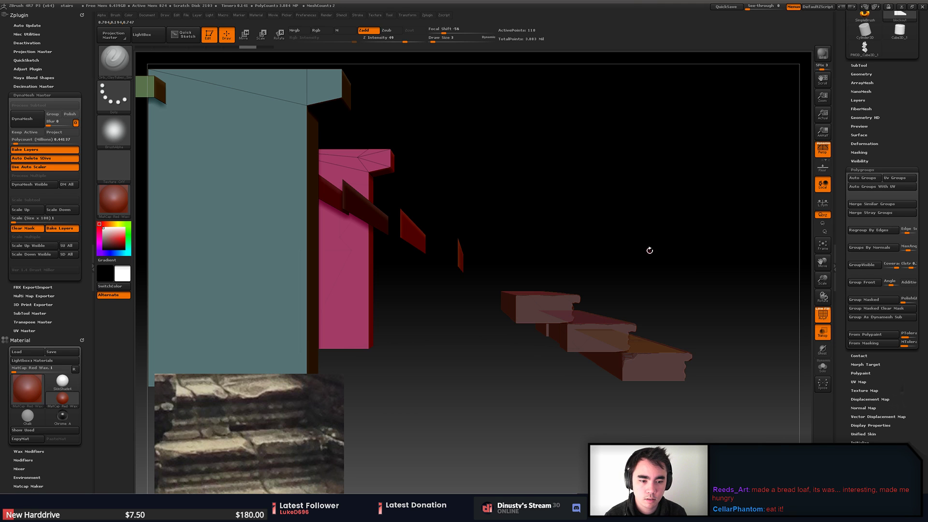
{"action": "mouse_move", "coordinate": [650, 251]}
{"action": "left_mouse_down"}
{"action": "mouse_move", "coordinate": [643, 245]}
{"action": "mouse_move", "coordinate": [637, 255]}
{"action": "mouse_move", "coordinate": [653, 238]}
{"action": "left_mouse_up"}
{"action": "key", "text": "p"}
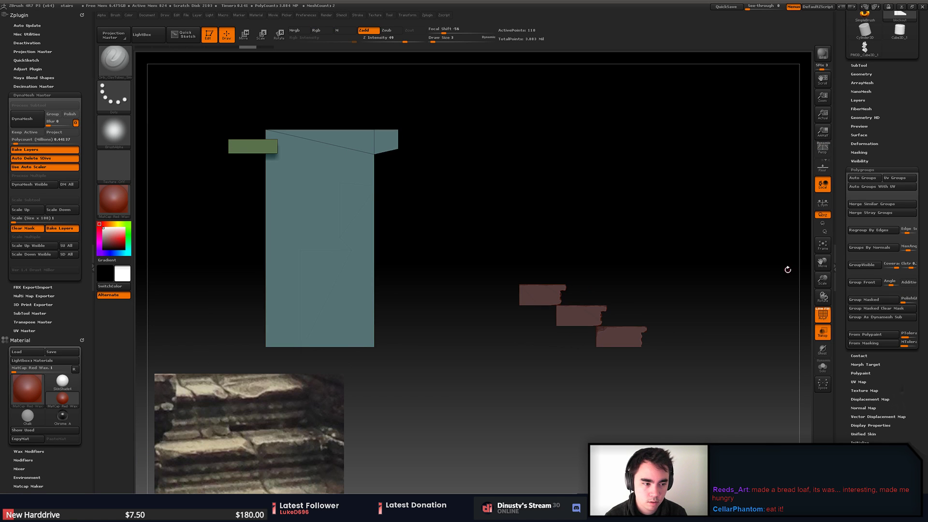
- Select the merged sculpted steps subtool in the side view
{"action": "left_click", "coordinate": [857, 66]}
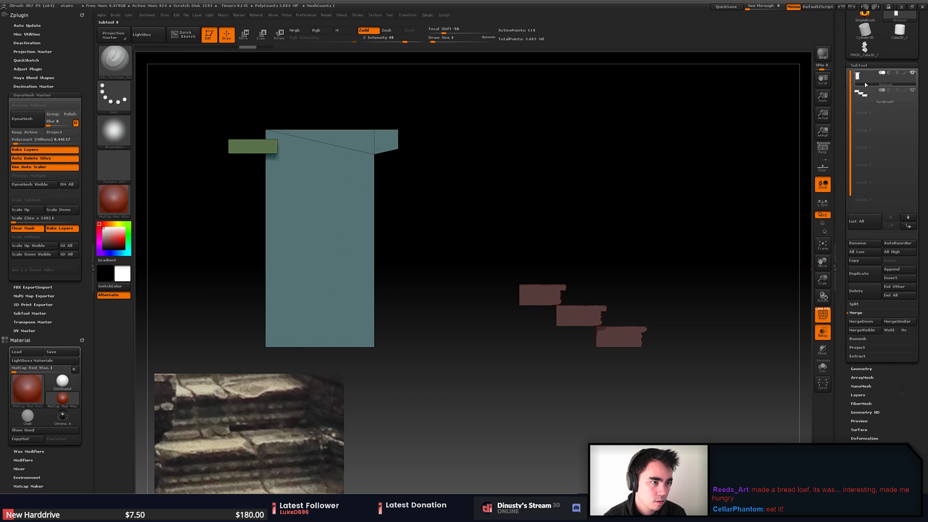
{"action": "left_click", "coordinate": [863, 99]}
{"action": "left_click_drag", "start_coordinate": [617, 177], "coordinate": [636, 178], "text": "alt"}
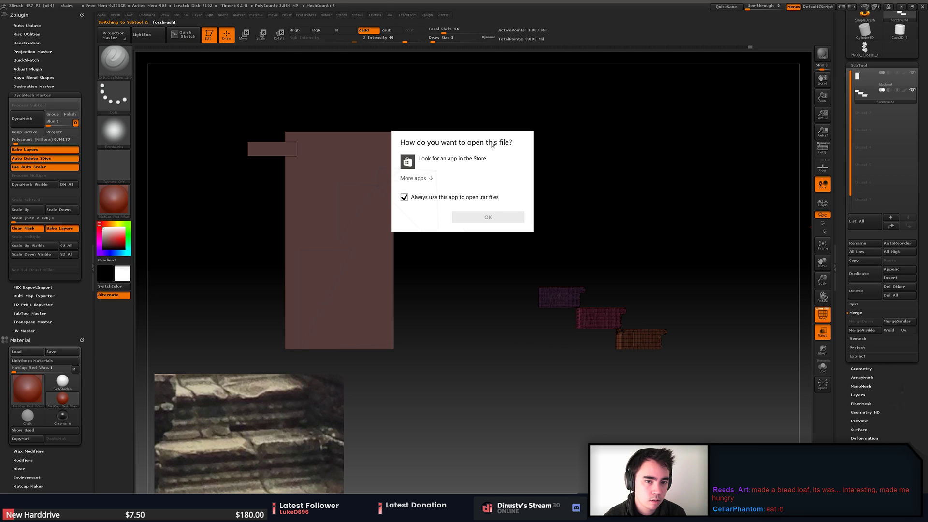
- Open the downloaded Old Guy_mesh.rar archive in the 7-Zip file manager to view its contents
{"action": "left_click", "coordinate": [498, 219]}
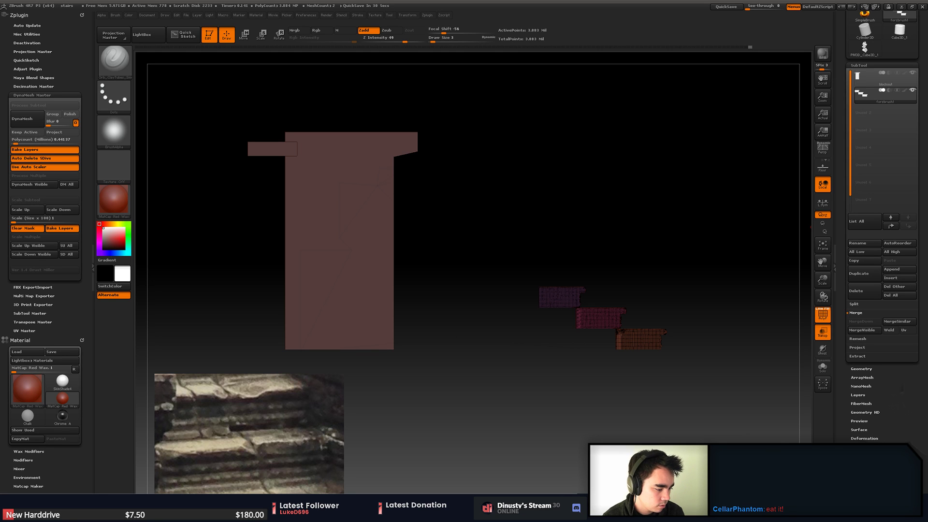
{"action": "key", "text": "super+e"}
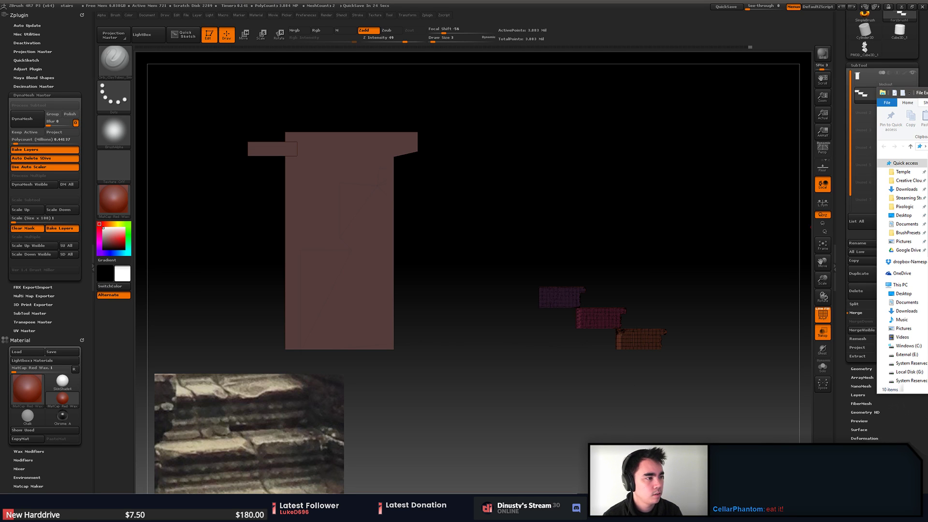
{"action": "key", "text": "alt+Tab"}
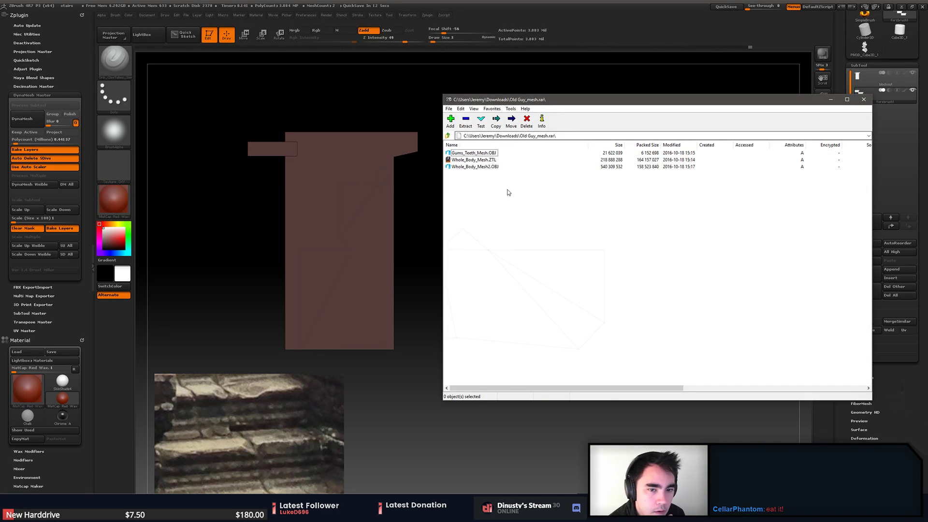
- Select all three mesh files in the Old Guy_mesh.rar archive and switch back to ZBrush
{"action": "left_click_drag", "start_coordinate": [506, 188], "coordinate": [482, 153]}
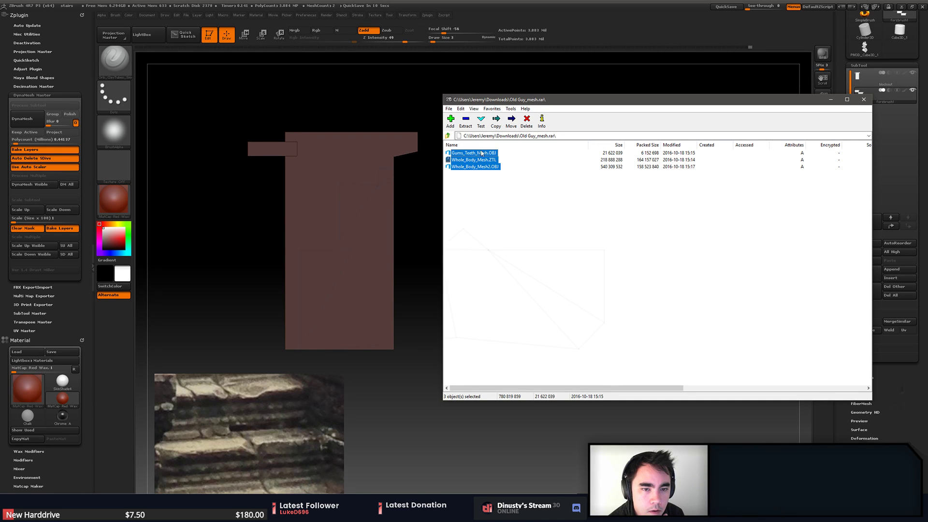
{"action": "left_click", "coordinate": [533, 2]}
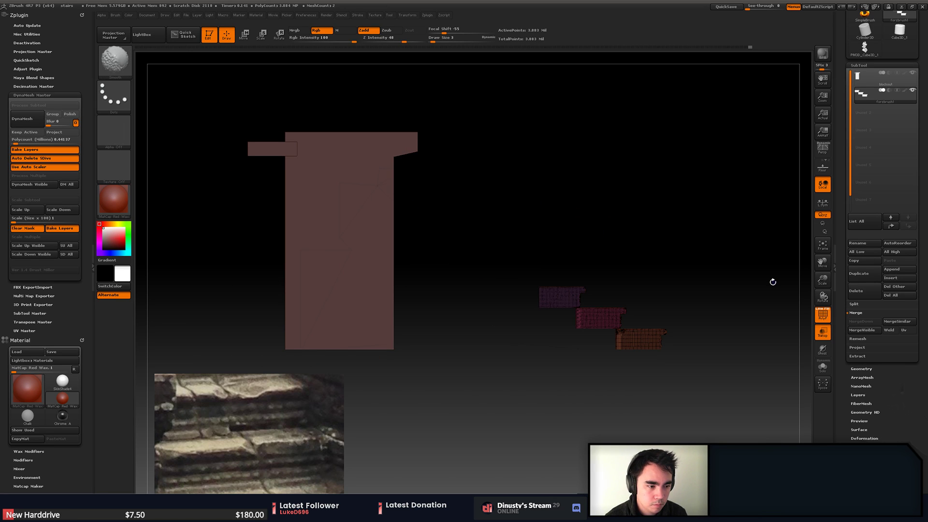
- Turn off the polyframe display, duplicate the three sculpted steps and move the copy back and up above the originals
{"action": "key", "text": "shift+f"}
{"action": "key", "text": "w"}
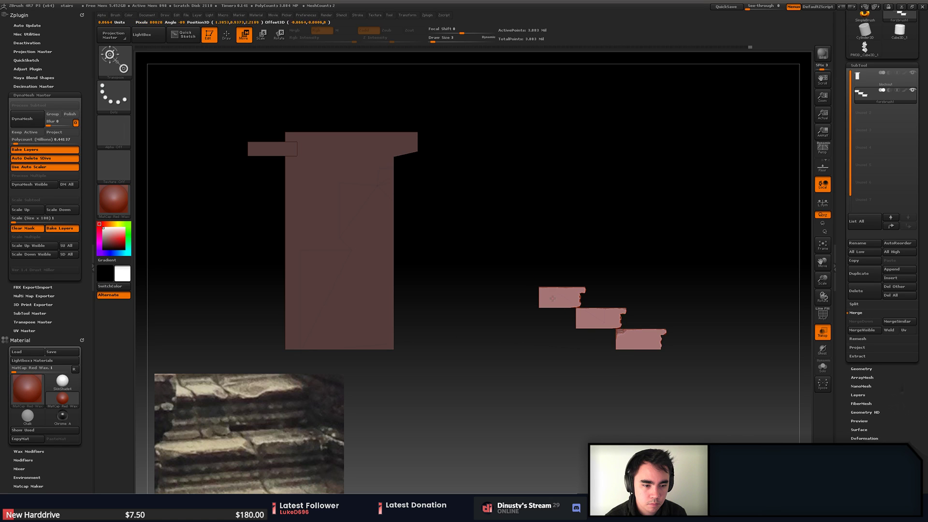
{"action": "left_click_drag", "start_coordinate": [553, 299], "coordinate": [405, 292]}
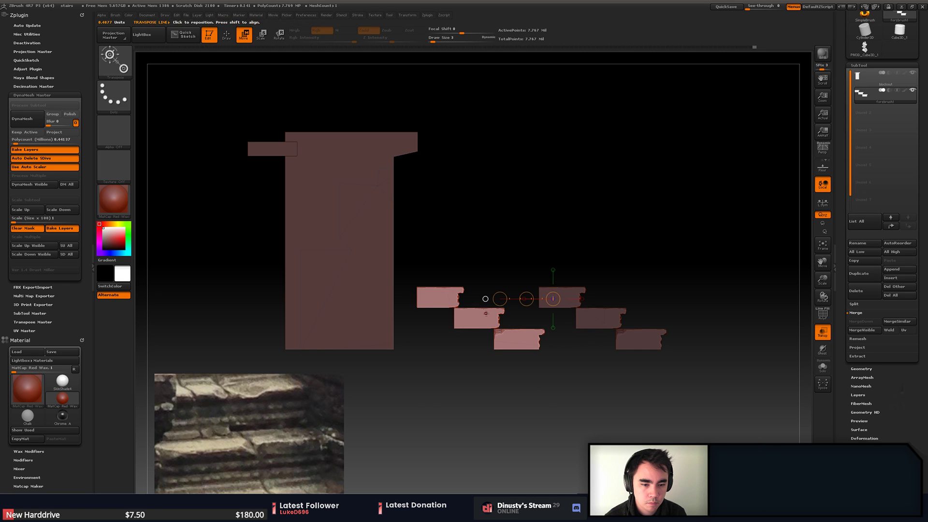
{"action": "left_click", "coordinate": [553, 270]}
{"action": "left_click_drag", "start_coordinate": [552, 271], "coordinate": [556, 217]}
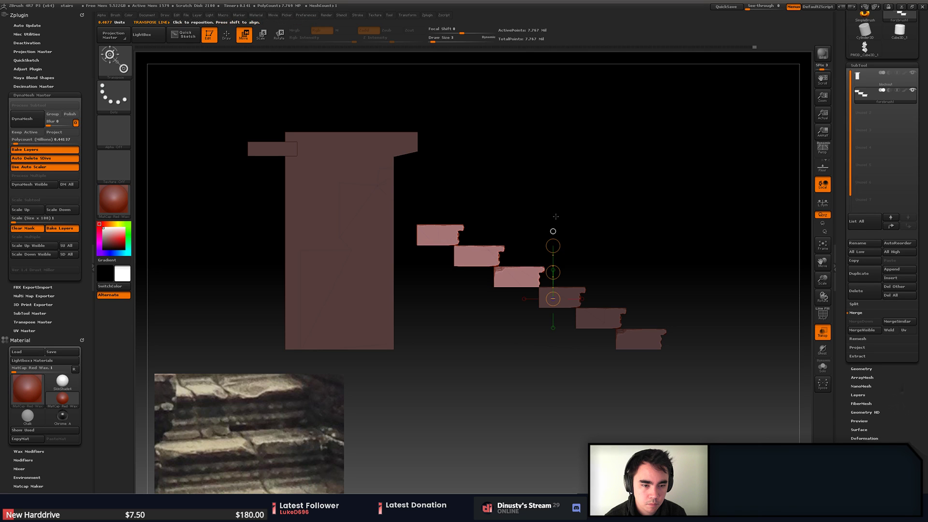
- Nudge the copied steps horizontally so their lowest step lines up with the original top step
{"action": "left_click", "coordinate": [582, 299]}
{"action": "left_click_drag", "start_coordinate": [580, 299], "coordinate": [583, 298]}
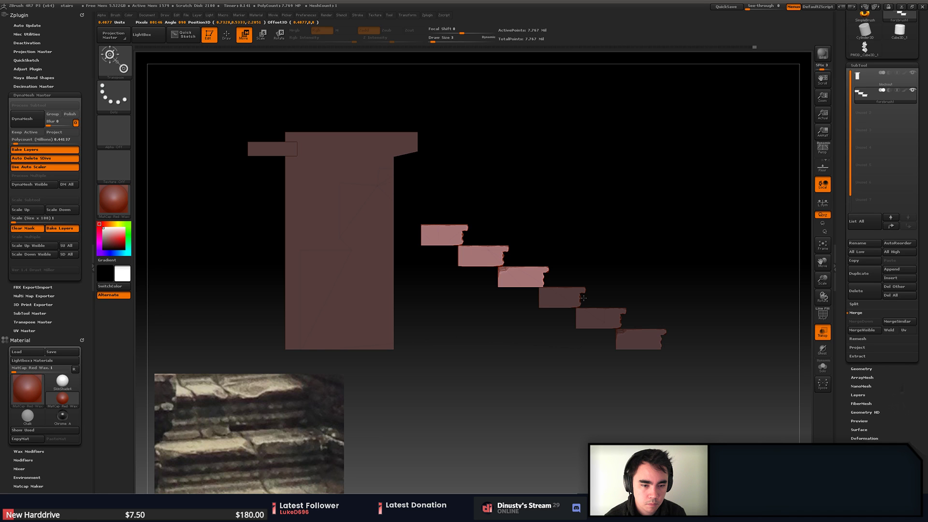
{"action": "left_click_drag", "start_coordinate": [790, 217], "coordinate": [726, 239]}
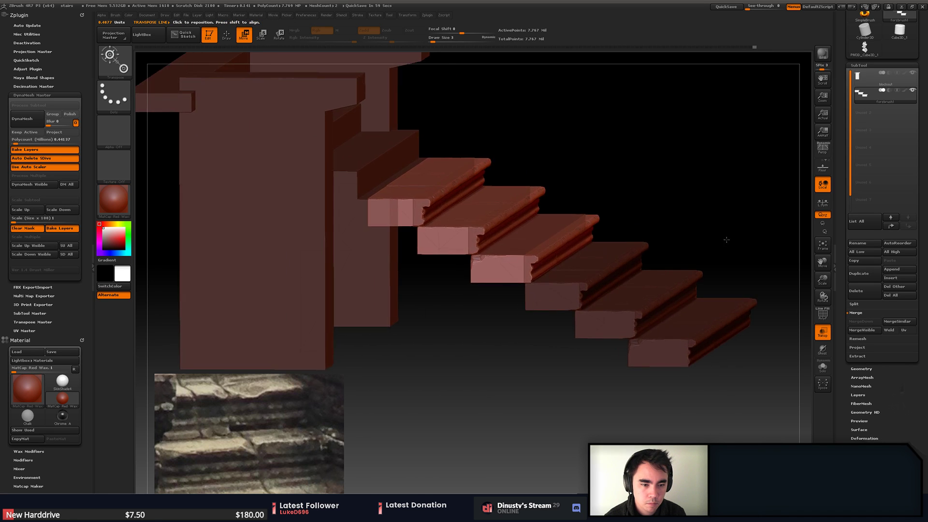
{"action": "left_click_drag", "start_coordinate": [586, 291], "coordinate": [577, 303]}
{"action": "key", "text": "q"}
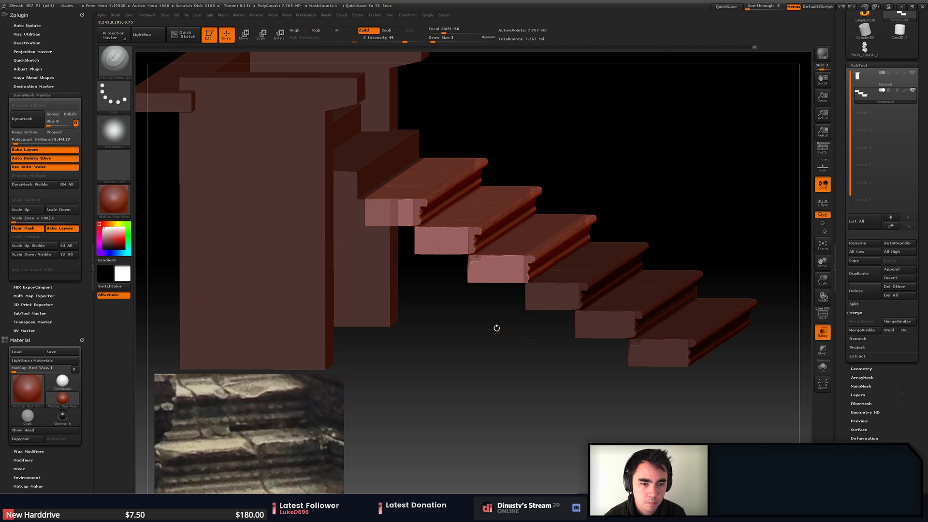
- Restore the hidden side walls of the blockout and turn off transparency to view the six steps in place
{"action": "mouse_move", "coordinate": [495, 325]}
{"action": "left_mouse_down"}
{"action": "mouse_move", "coordinate": [521, 353]}
{"action": "mouse_move", "coordinate": [447, 352]}
{"action": "left_mouse_up"}
{"action": "left_click_drag", "start_coordinate": [535, 367], "coordinate": [413, 362], "text": "alt"}
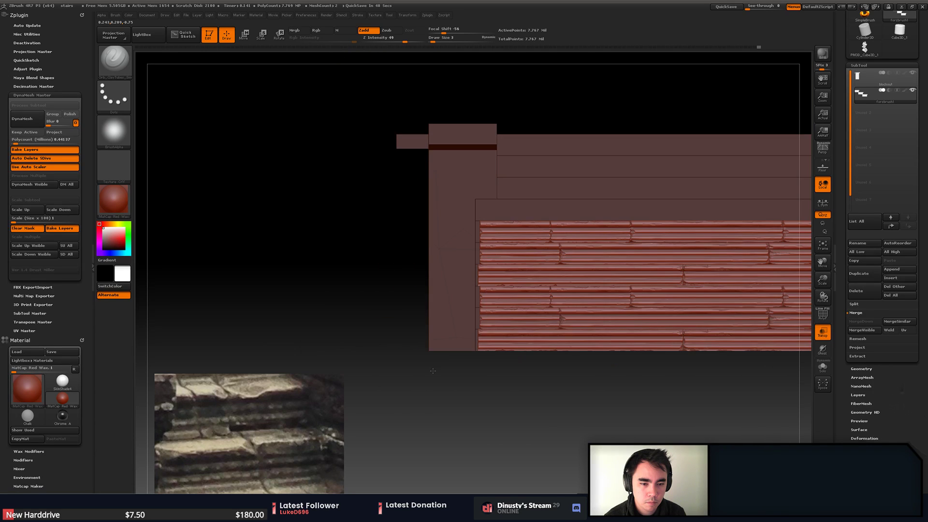
{"action": "left_click_drag", "start_coordinate": [702, 394], "coordinate": [597, 378], "text": "alt"}
{"action": "left_click", "coordinate": [590, 229], "text": "alt"}
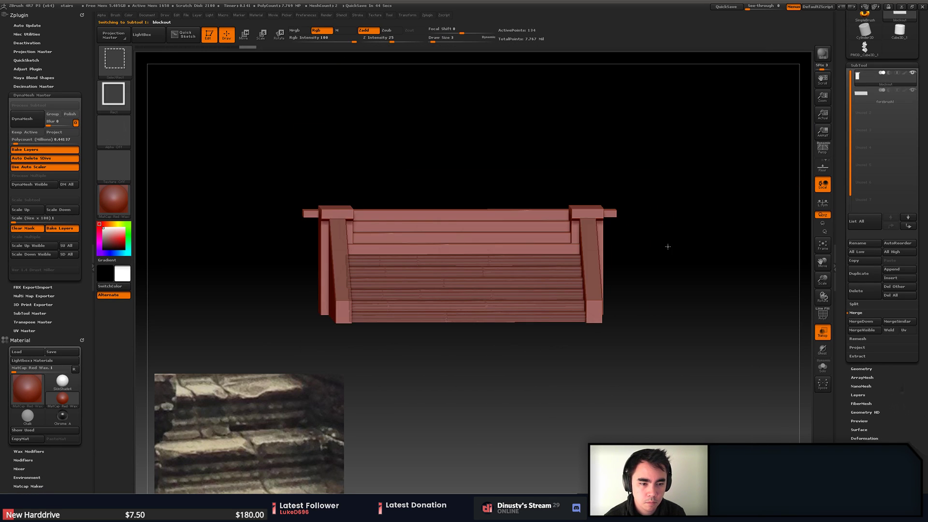
{"action": "left_click_drag", "start_coordinate": [657, 275], "coordinate": [538, 289]}
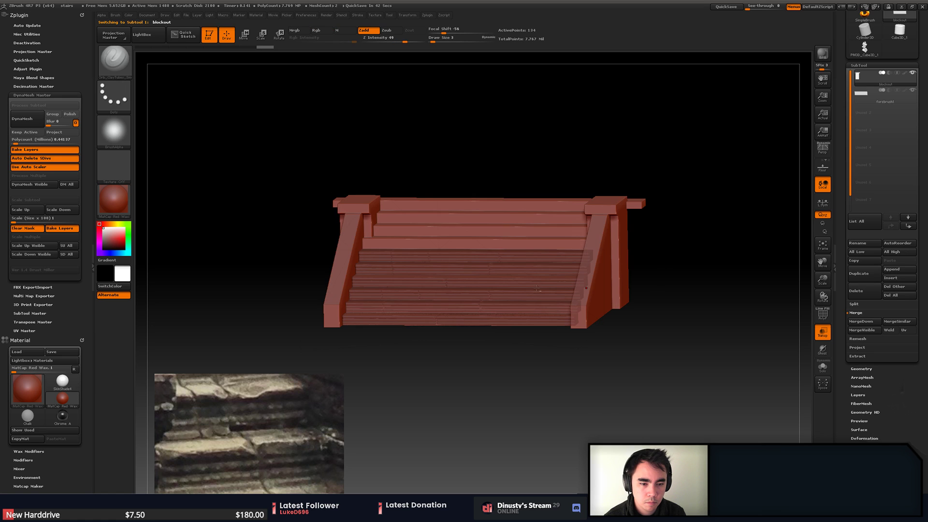
{"action": "left_click", "coordinate": [823, 332]}
{"action": "left_click_drag", "start_coordinate": [742, 334], "coordinate": [611, 315], "text": "shift"}
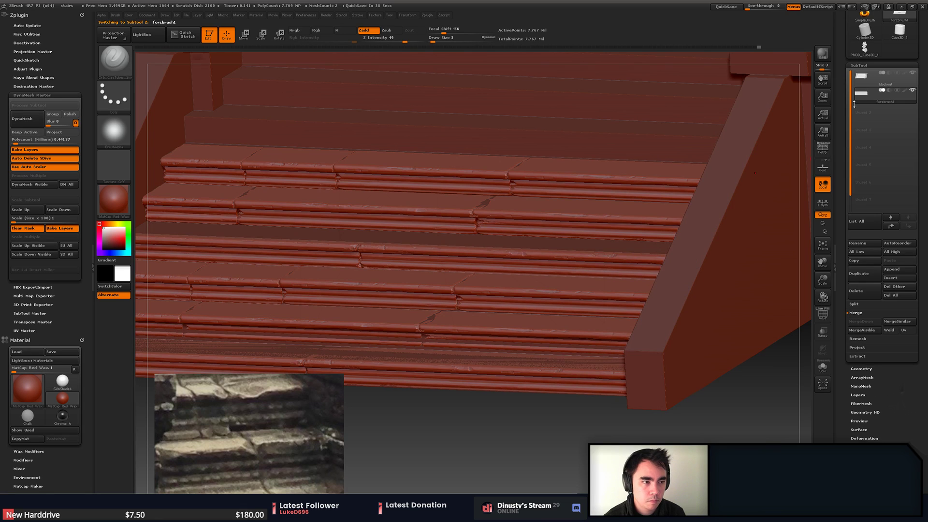
- Hide the blockout subtool and check the matching stone block pair of the duplicated steps in isolation
{"action": "left_click", "coordinate": [913, 72]}
{"action": "left_click_drag", "start_coordinate": [632, 124], "coordinate": [597, 134]}
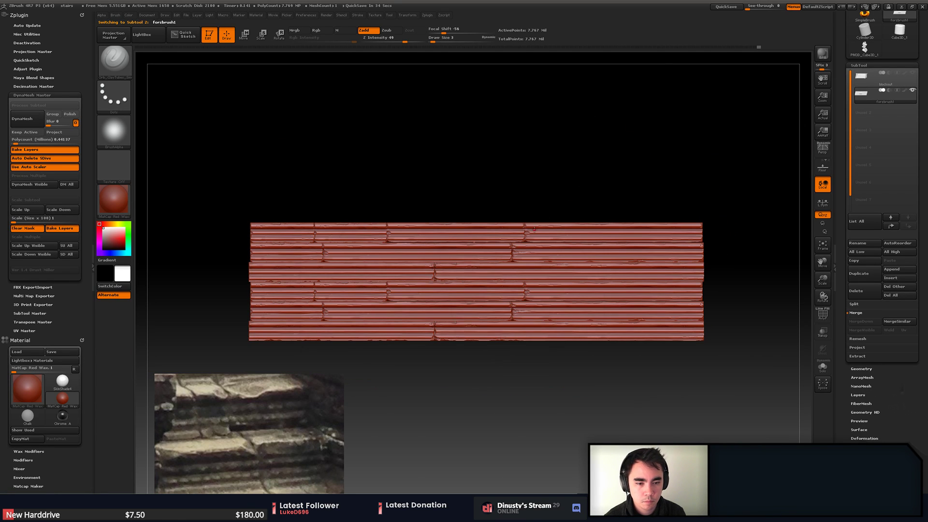
{"action": "left_click", "coordinate": [518, 261], "text": "ctrl+shift"}
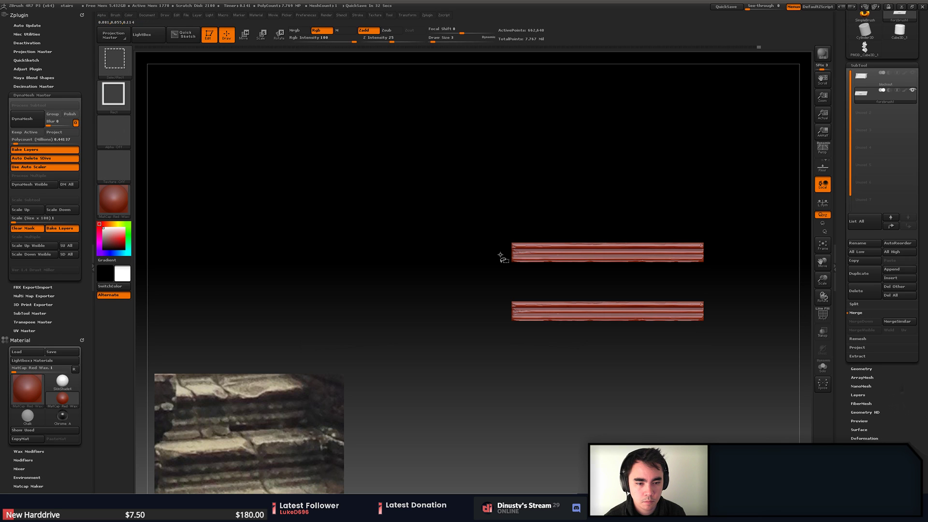
{"action": "left_click", "coordinate": [566, 193], "text": "ctrl+shift"}
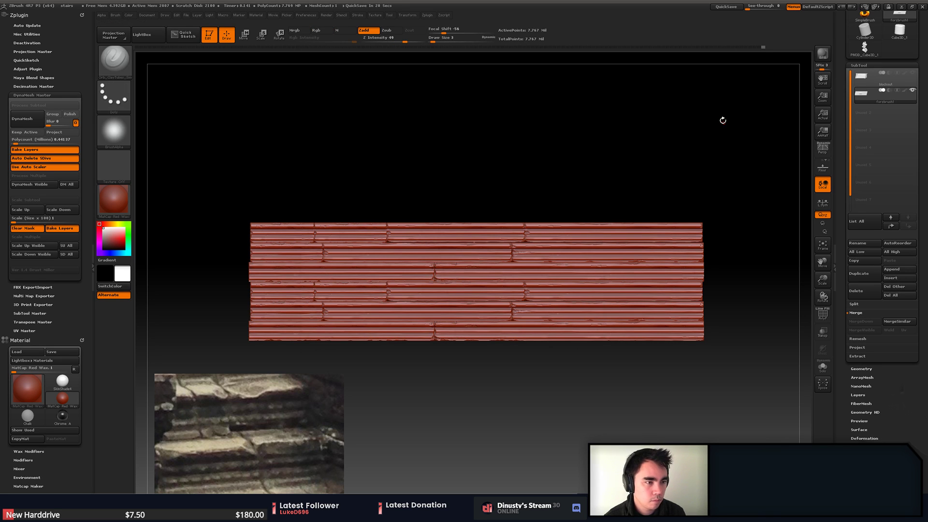
- Save the project as stairs2
{"action": "key", "text": "ctrl+s"}
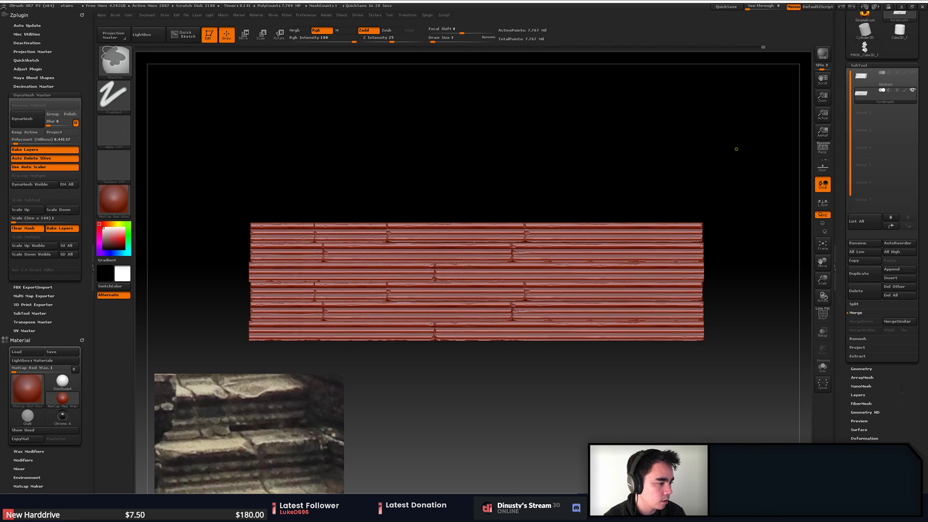
{"action": "key", "text": "ctrl+s"}
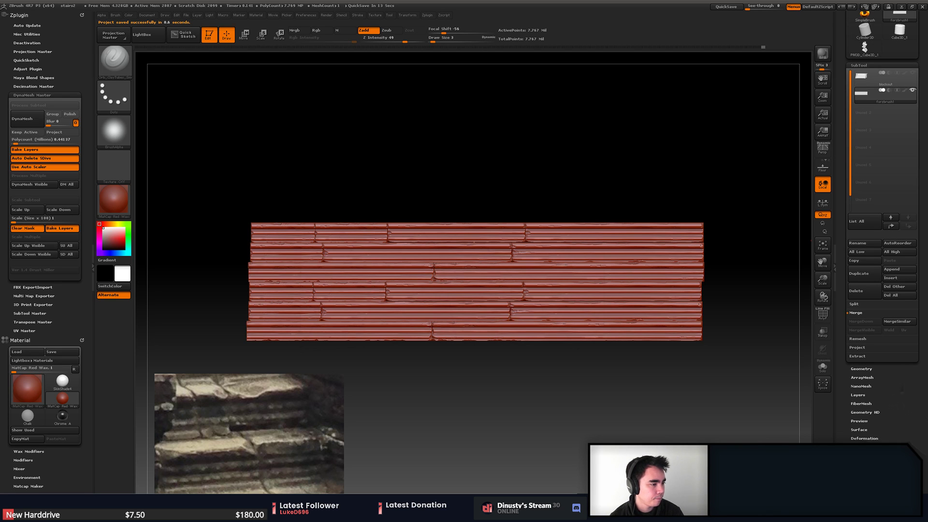
- Load the downloaded Whole_Body_Mesh character tool and frame its head
{"action": "scroll", "coordinate": [856, 68], "scroll_direction": "up", "scroll_amount": 5}
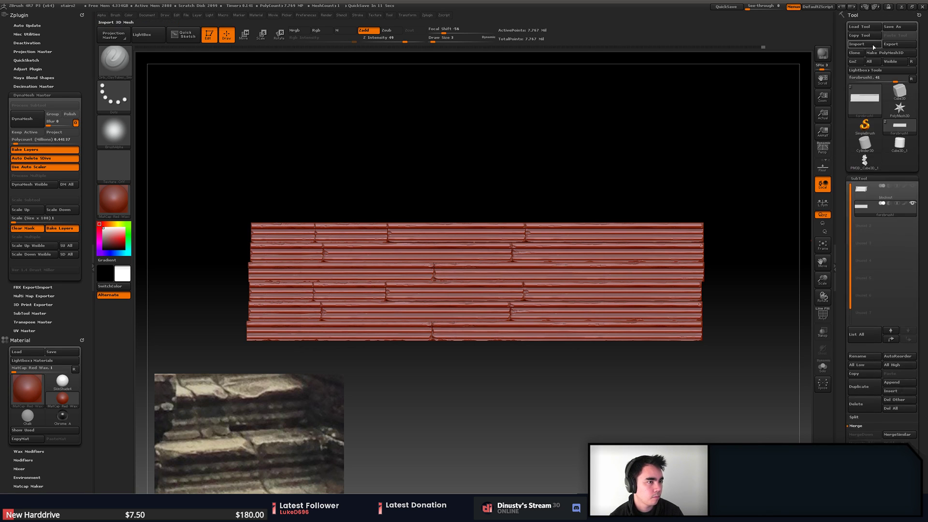
{"action": "left_click", "coordinate": [877, 27]}
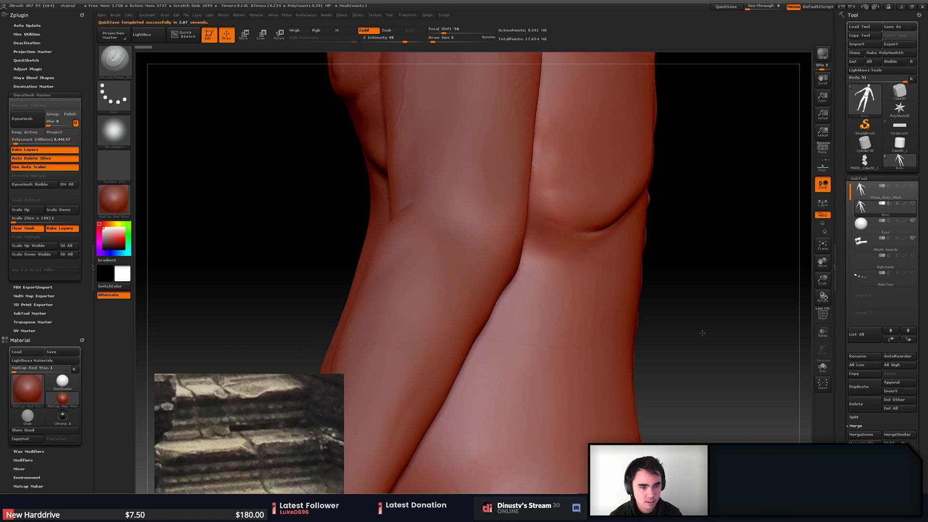
{"action": "mouse_move", "coordinate": [556, 314]}
{"action": "left_mouse_down", "text": "shift"}
{"action": "mouse_move", "coordinate": [570, 334]}
{"action": "mouse_move", "coordinate": [644, 371]}
{"action": "mouse_move", "coordinate": [642, 326]}
{"action": "mouse_move", "coordinate": [661, 259]}
{"action": "mouse_move", "coordinate": [681, 420]}
{"action": "left_mouse_up", "text": "shift"}
{"action": "left_click_drag", "start_coordinate": [675, 288], "coordinate": [755, 386]}
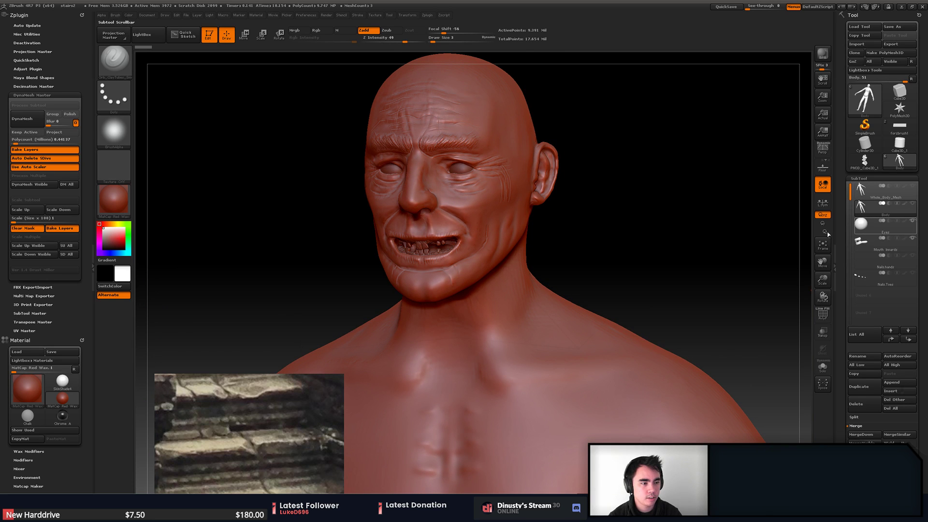
- Select the Mouth Innards subtool, inspect the teeth and gums with the Body hidden, and show the Body again
{"action": "left_click", "coordinate": [865, 247]}
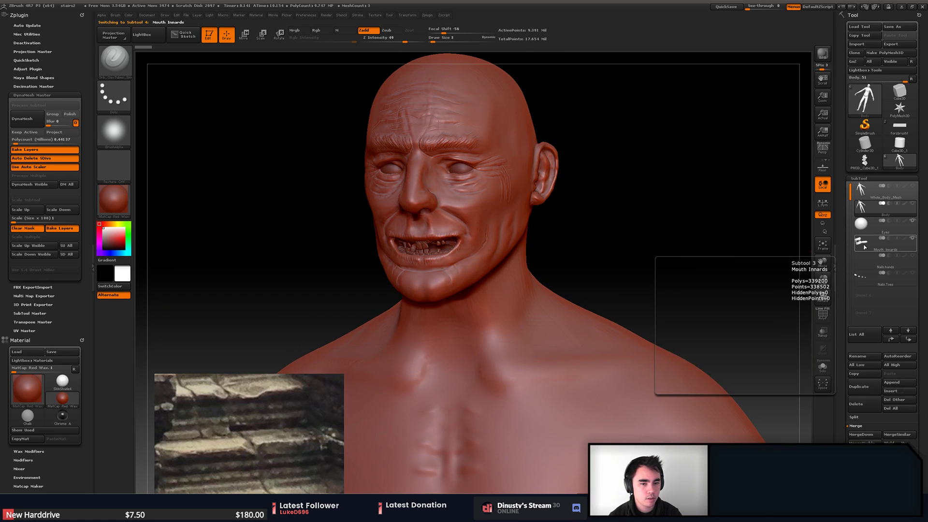
{"action": "left_click_drag", "start_coordinate": [615, 251], "coordinate": [624, 254]}
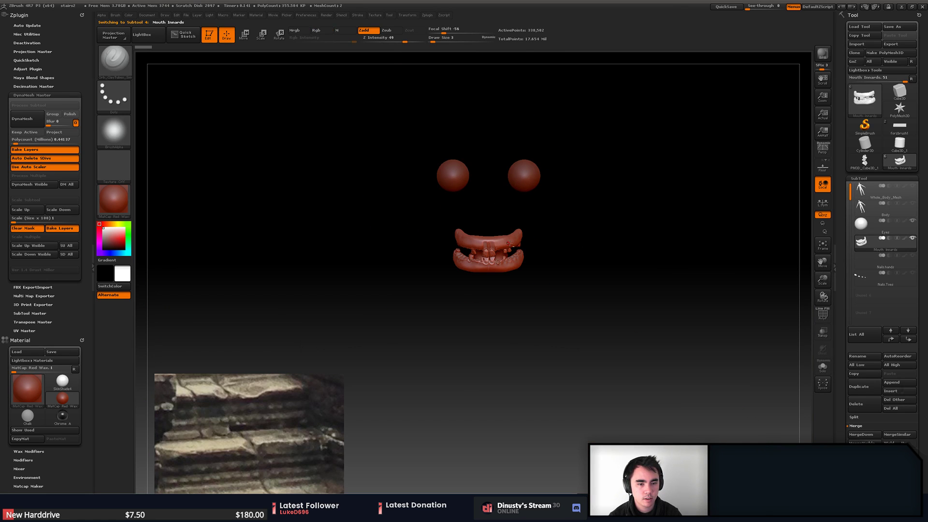
{"action": "left_click_drag", "start_coordinate": [414, 208], "coordinate": [618, 329], "text": "ctrl+shift"}
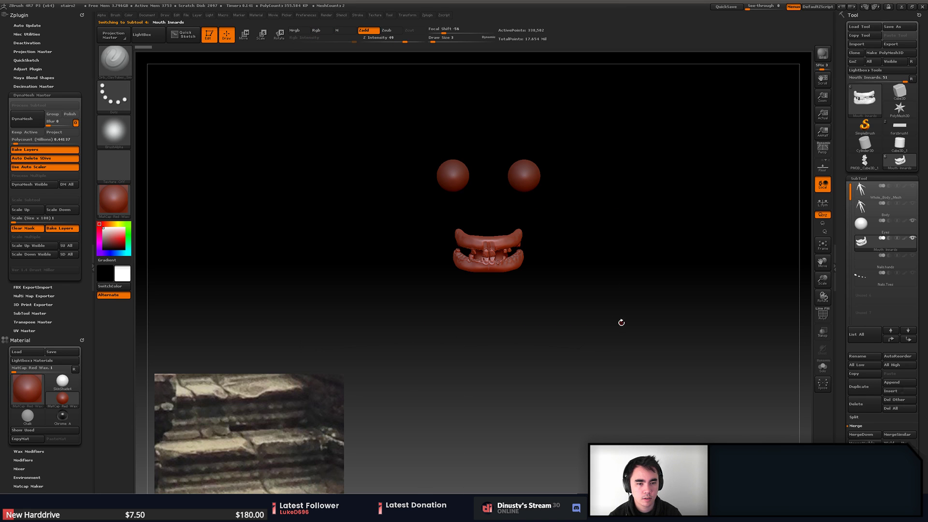
{"action": "key", "text": "f"}
{"action": "right_click_drag", "start_coordinate": [640, 288], "coordinate": [582, 279], "text": "ctrl"}
{"action": "left_click_drag", "start_coordinate": [583, 279], "coordinate": [677, 212]}
{"action": "left_click", "coordinate": [913, 203]}
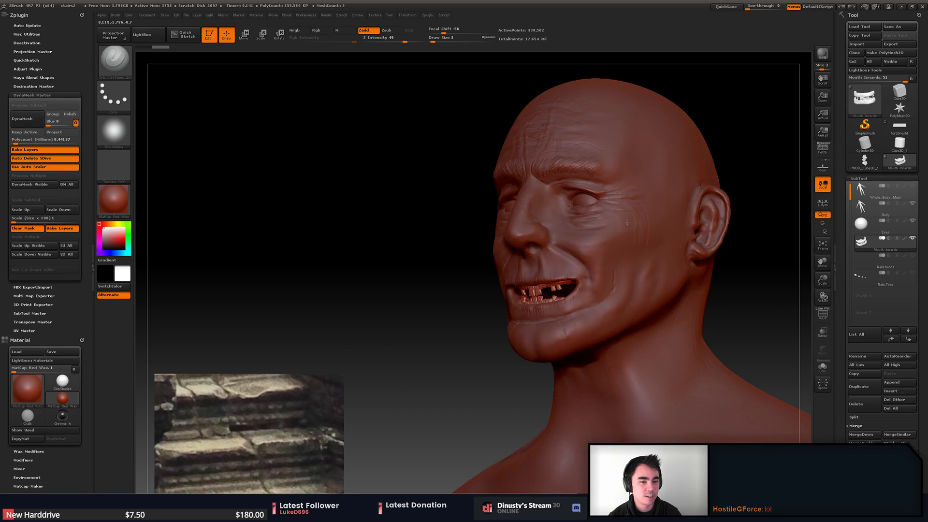
- Select the Body subtool in a side view of the head
{"action": "left_click_drag", "start_coordinate": [754, 237], "coordinate": [549, 231], "text": "alt"}
{"action": "right_click_drag", "start_coordinate": [548, 231], "coordinate": [527, 241]}
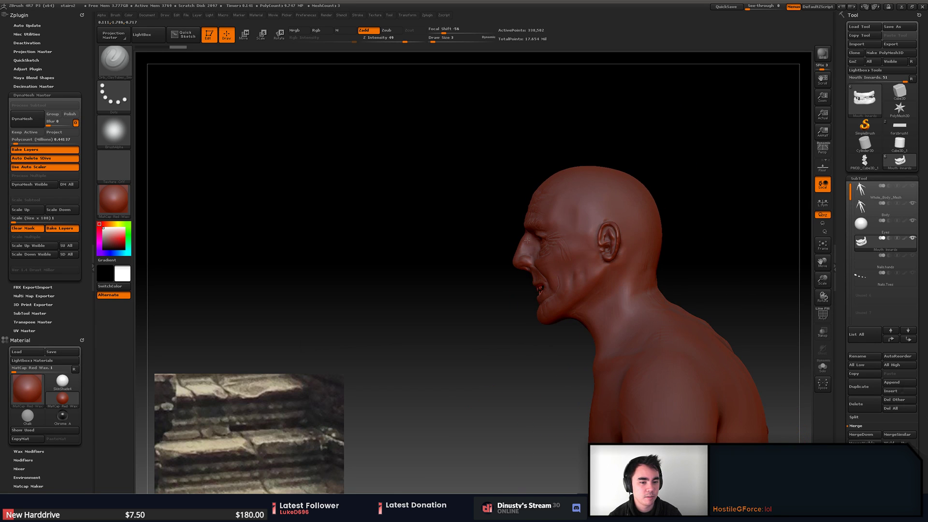
{"action": "left_click", "coordinate": [554, 249], "text": "alt"}
{"action": "mouse_move", "coordinate": [460, 228]}
{"action": "left_mouse_down", "text": "ctrl+shift"}
{"action": "mouse_move", "coordinate": [581, 347]}
{"action": "mouse_move", "coordinate": [625, 360]}
{"action": "left_mouse_up", "text": "ctrl+shift"}
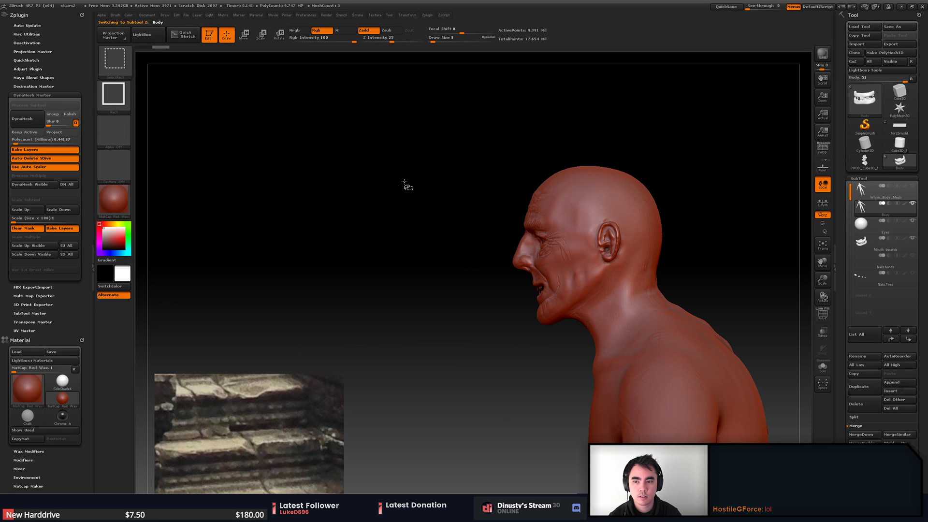
{"action": "left_click_drag", "start_coordinate": [441, 172], "coordinate": [594, 348], "text": "ctrl+shift"}
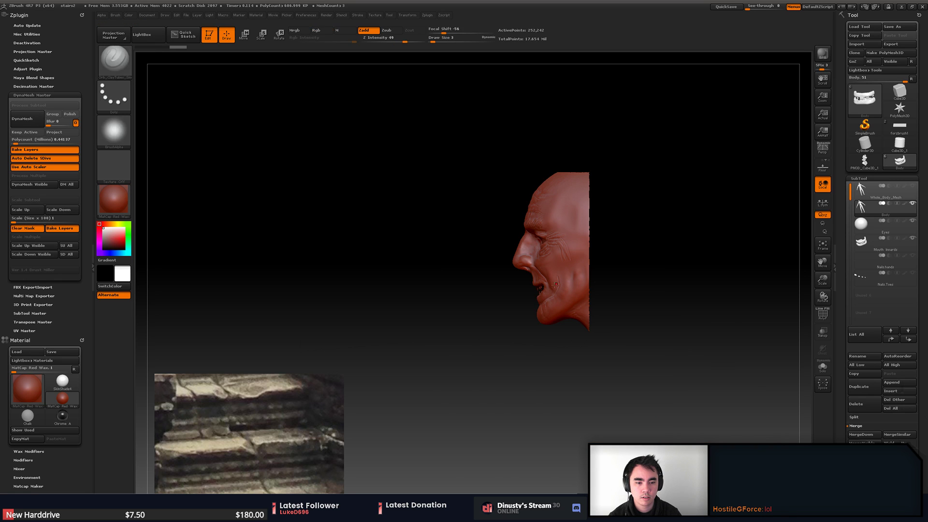
{"action": "left_click", "coordinate": [518, 316], "text": "ctrl+shift"}
- Isolate the lower face around the mouth on the Body subtool using the SelectLasso brush with the Lasso stroke
{"action": "left_click", "coordinate": [114, 59], "text": "ctrl+shift"}
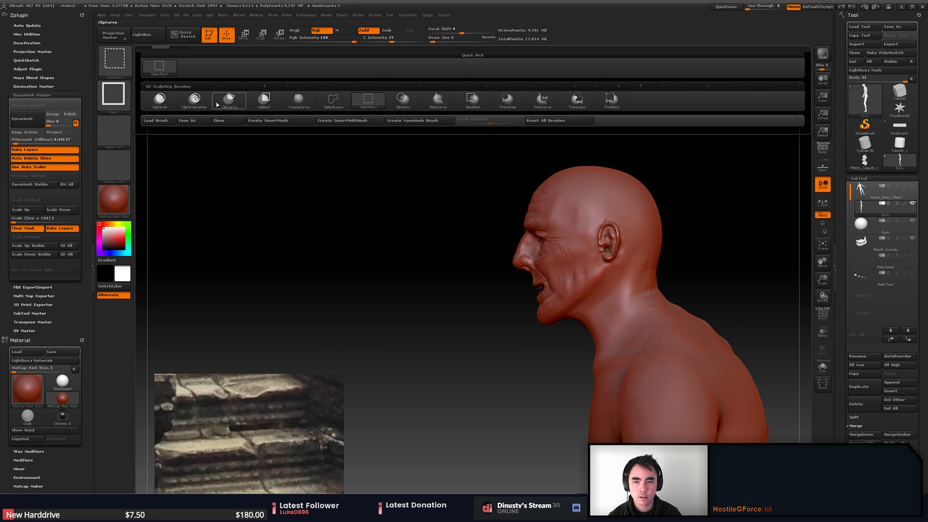
{"action": "left_click", "coordinate": [333, 99], "text": "ctrl+shift"}
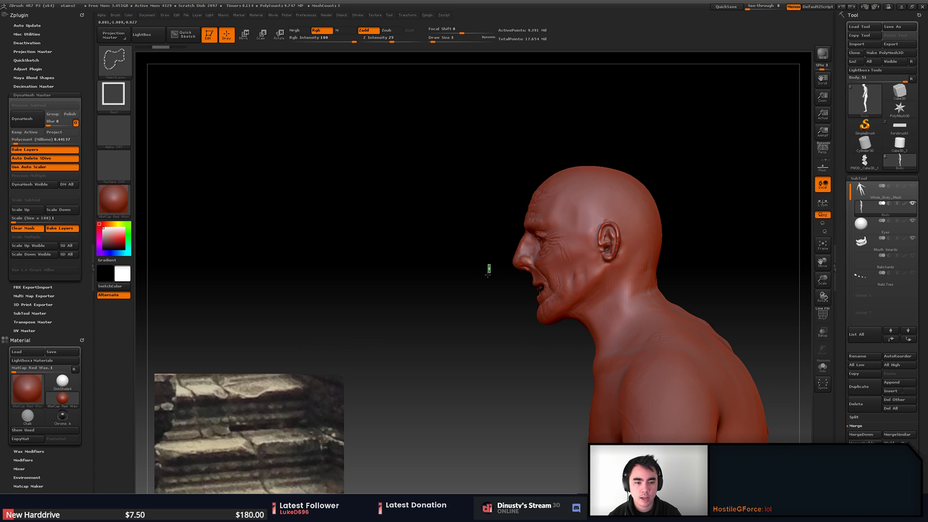
{"action": "left_click_drag", "start_coordinate": [489, 269], "coordinate": [578, 333], "text": "ctrl+shift"}
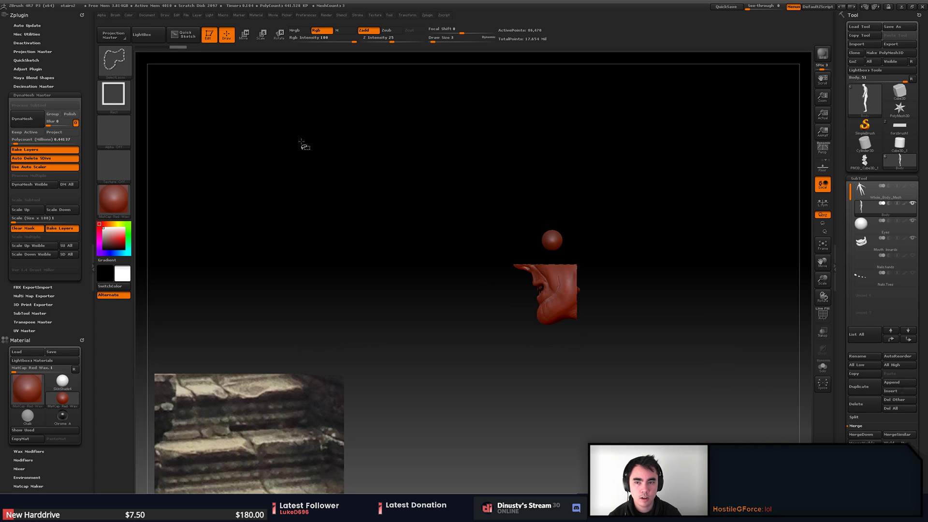
{"action": "left_click", "coordinate": [142, 97], "text": "ctrl+shift"}
{"action": "left_click", "coordinate": [125, 101], "text": "ctrl+shift"}
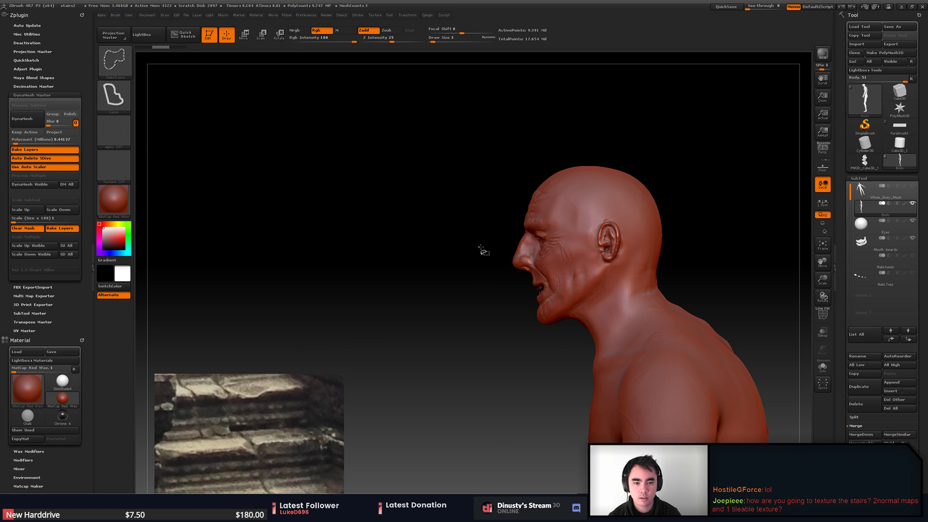
{"action": "mouse_move", "coordinate": [485, 260]}
{"action": "left_mouse_down", "text": "ctrl+shift"}
{"action": "mouse_move", "coordinate": [481, 333]}
{"action": "mouse_move", "coordinate": [563, 314]}
{"action": "mouse_move", "coordinate": [577, 273]}
{"action": "mouse_move", "coordinate": [486, 261]}
{"action": "left_mouse_up", "text": "ctrl+shift"}
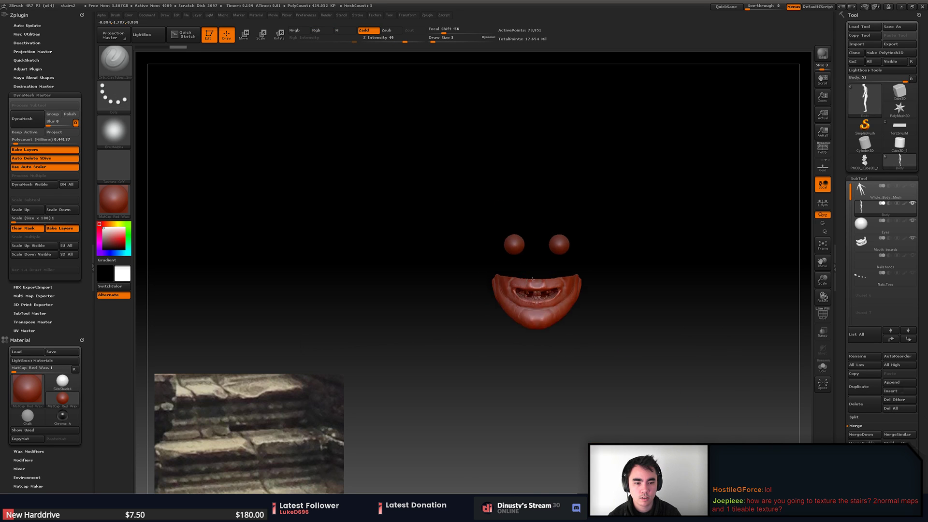
- Hide the Eyes subtool and select the Mouth Innards subtool
{"action": "key", "text": "f"}
{"action": "left_click", "coordinate": [913, 221]}
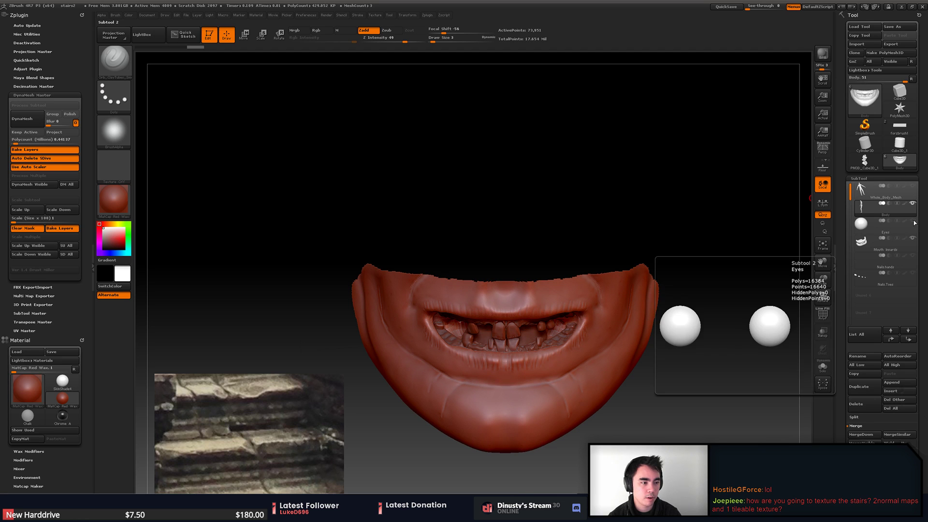
{"action": "left_click", "coordinate": [861, 242]}
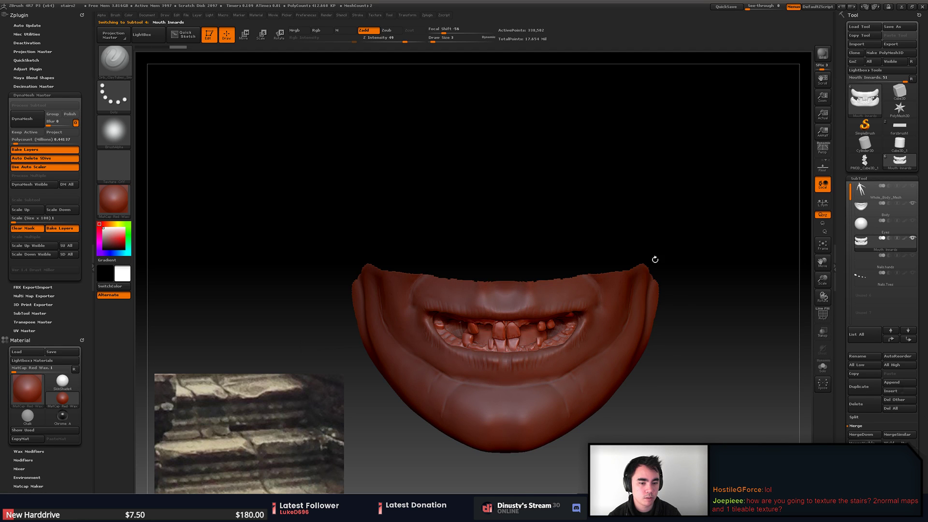
- Examine the teeth and gums of the Mouth Innards subtool close up, from outside and inside the mouth
{"action": "mouse_move", "coordinate": [654, 259]}
{"action": "left_mouse_down"}
{"action": "mouse_move", "coordinate": [612, 256]}
{"action": "mouse_move", "coordinate": [653, 220]}
{"action": "mouse_move", "coordinate": [580, 291]}
{"action": "left_mouse_up"}
{"action": "right_click_drag", "start_coordinate": [534, 288], "coordinate": [543, 268]}
{"action": "left_click_drag", "start_coordinate": [543, 267], "coordinate": [613, 282]}
{"action": "mouse_move", "coordinate": [612, 287]}
{"action": "right_mouse_down"}
{"action": "mouse_move", "coordinate": [522, 289]}
{"action": "mouse_move", "coordinate": [560, 306]}
{"action": "mouse_move", "coordinate": [523, 310]}
{"action": "mouse_move", "coordinate": [534, 319]}
{"action": "right_mouse_up"}
{"action": "key", "text": "space"}
{"action": "left_click_drag", "start_coordinate": [560, 306], "coordinate": [508, 299]}
{"action": "right_click_drag", "start_coordinate": [506, 297], "coordinate": [593, 325]}
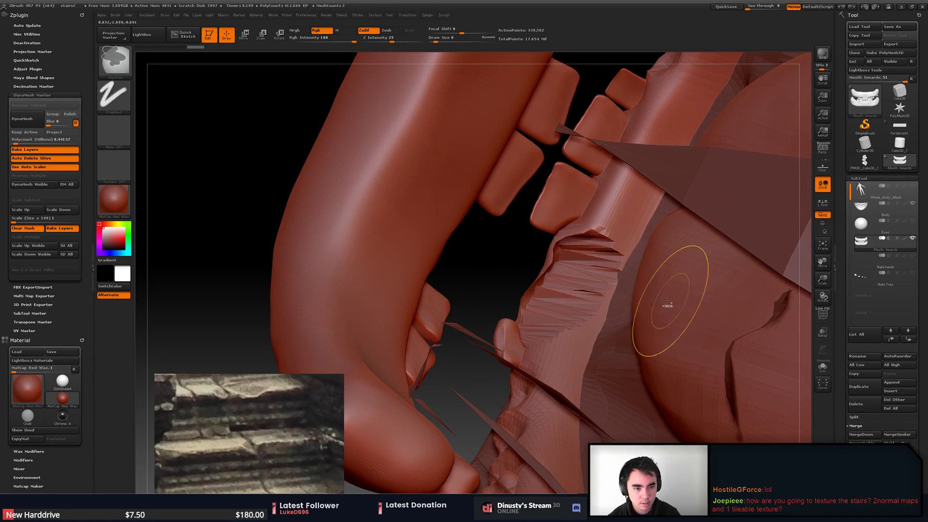
- Set the draw size to 4 for the Orb_ClayTubes_Smooth brush with the teeth framed from the front
{"action": "left_click_drag", "start_coordinate": [618, 307], "coordinate": [544, 287]}
{"action": "right_click_drag", "start_coordinate": [544, 288], "coordinate": [524, 313]}
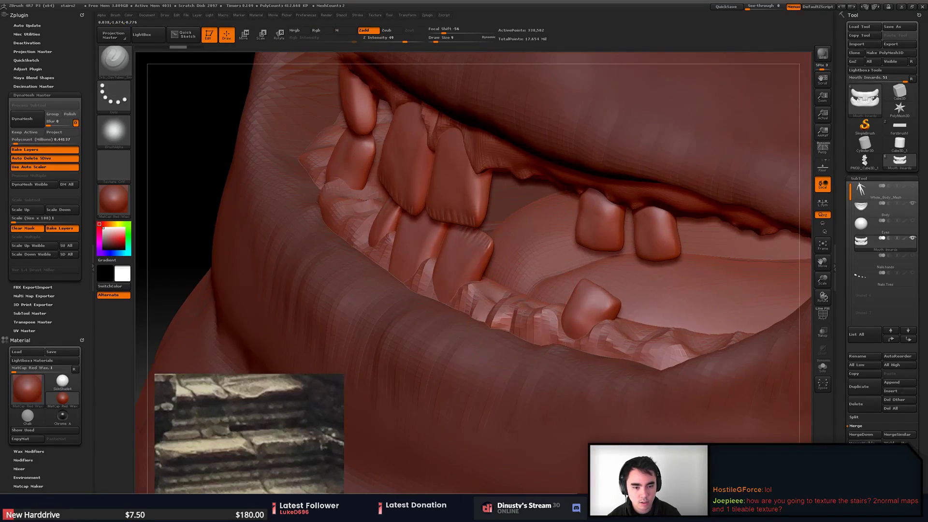
{"action": "key", "text": "s"}
{"action": "left_click_drag", "start_coordinate": [524, 314], "coordinate": [518, 314]}
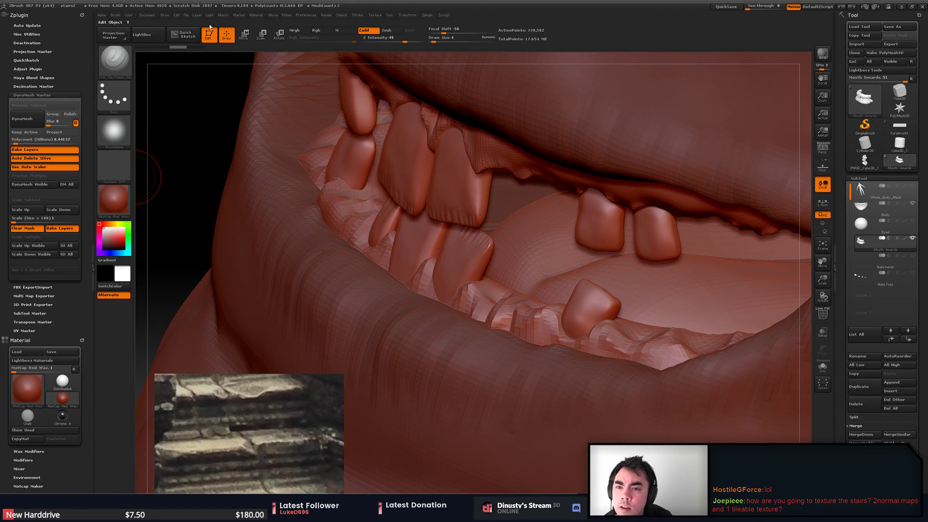
- Turn on BackFaceMask in the auto masking settings of the Orb_ClayTubes_Smooth brush
{"action": "left_click", "coordinate": [117, 15]}
{"action": "left_click_drag", "start_coordinate": [114, 23], "coordinate": [60, 27]}
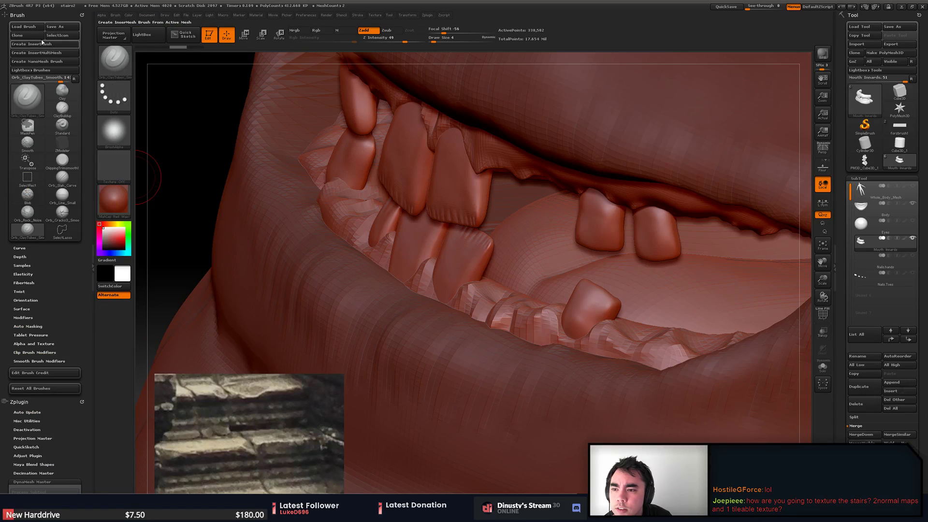
{"action": "left_click", "coordinate": [32, 255]}
{"action": "left_click", "coordinate": [33, 256]}
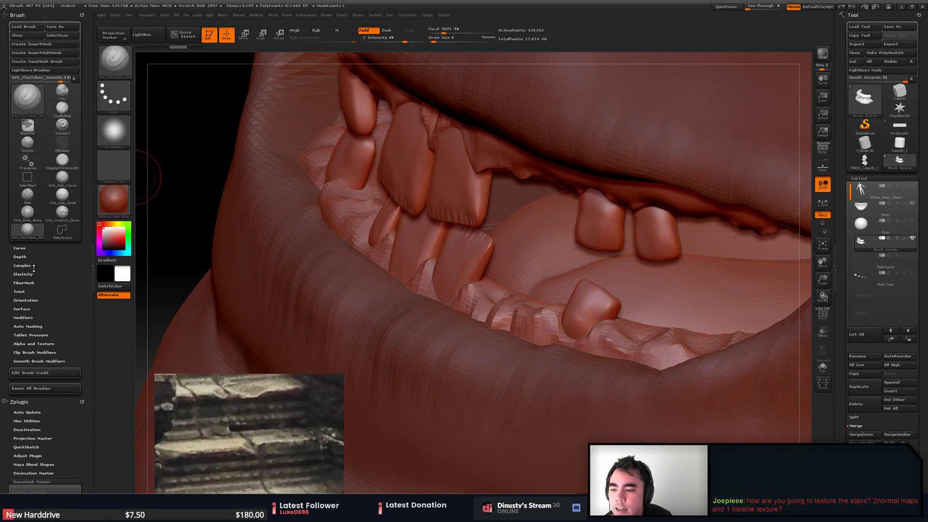
{"action": "left_click", "coordinate": [24, 266]}
{"action": "left_click", "coordinate": [34, 265]}
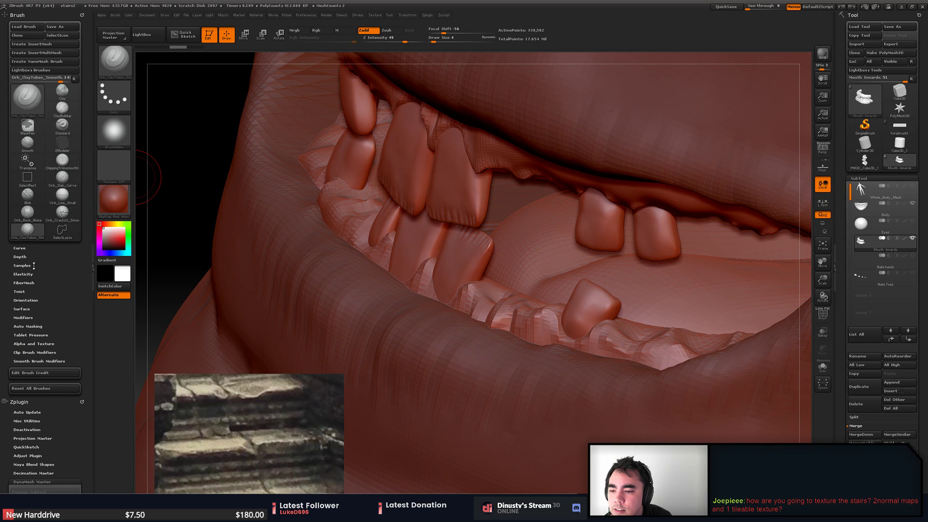
{"action": "left_click", "coordinate": [32, 301]}
{"action": "left_click", "coordinate": [32, 301]}
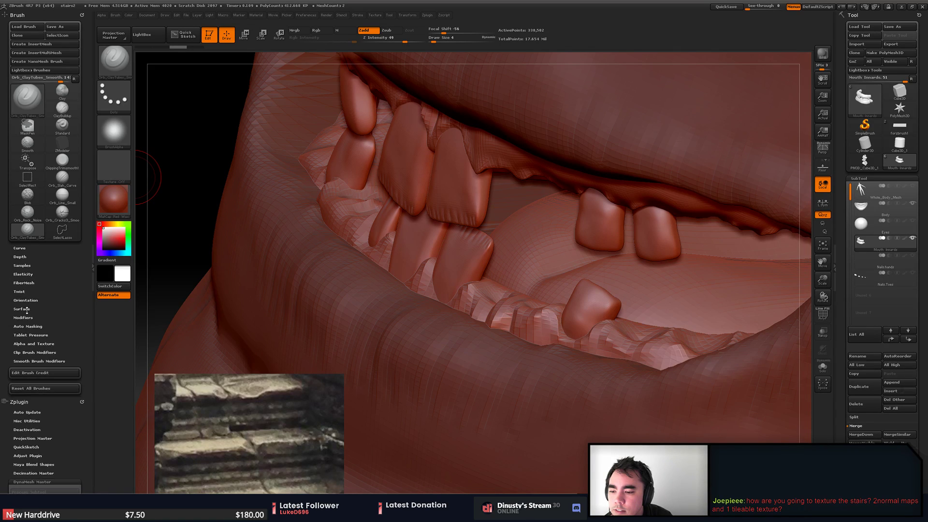
{"action": "left_click", "coordinate": [26, 310]}
{"action": "left_click", "coordinate": [26, 309]}
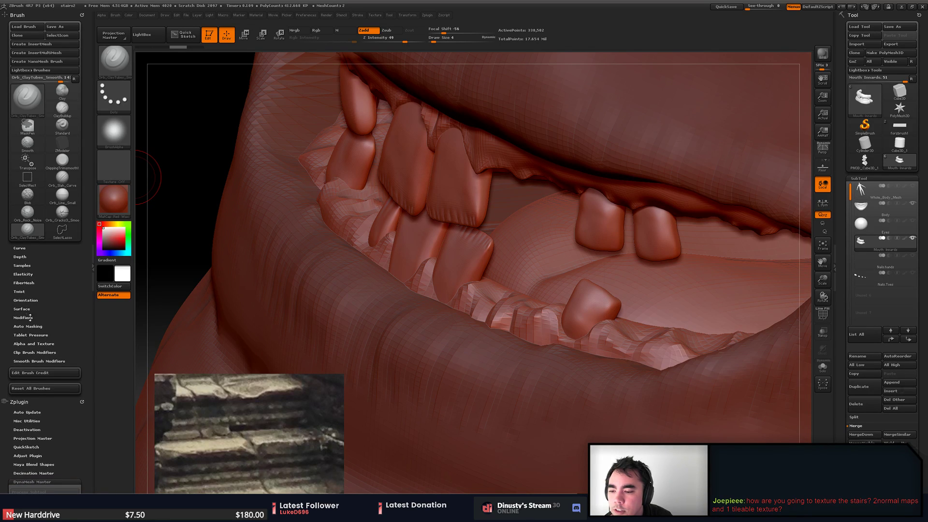
{"action": "left_click", "coordinate": [20, 248]}
{"action": "left_click", "coordinate": [25, 248]}
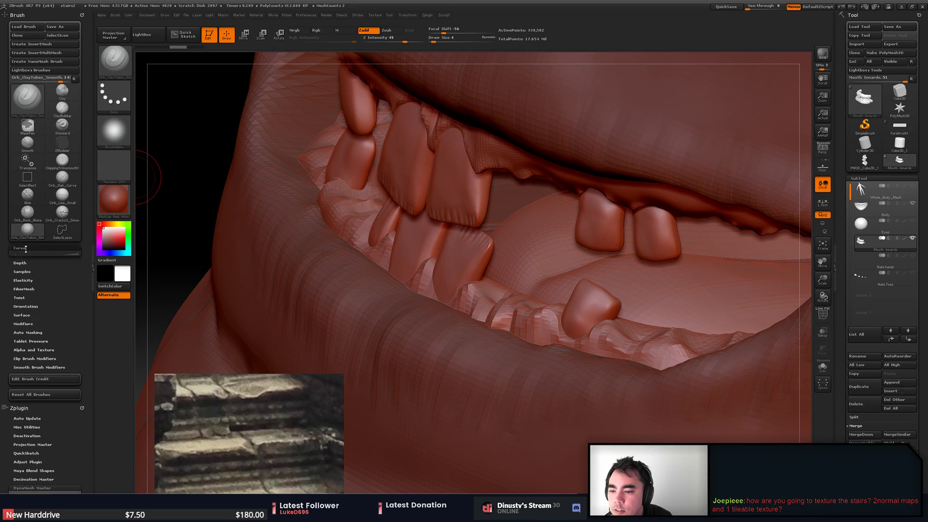
{"action": "left_click", "coordinate": [28, 327]}
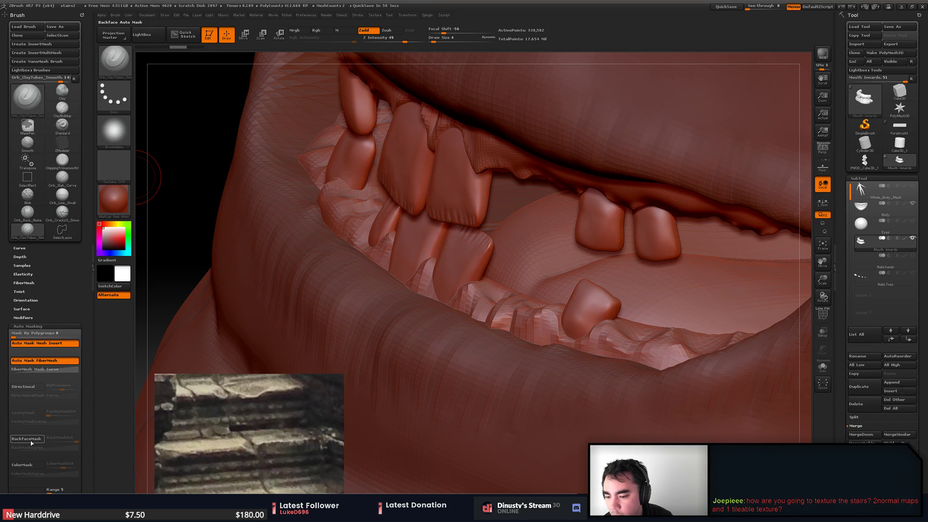
{"action": "left_click", "coordinate": [29, 327]}
{"action": "left_click", "coordinate": [37, 327]}
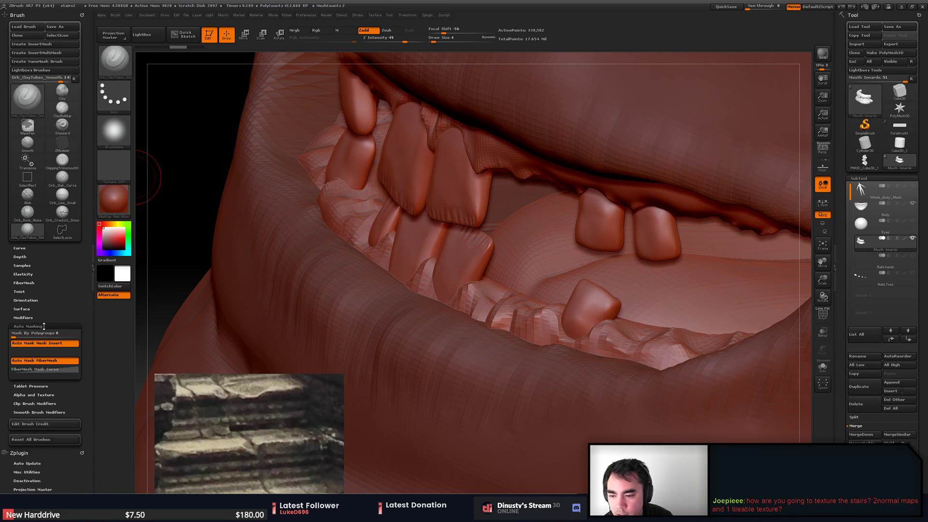
{"action": "left_click", "coordinate": [26, 438]}
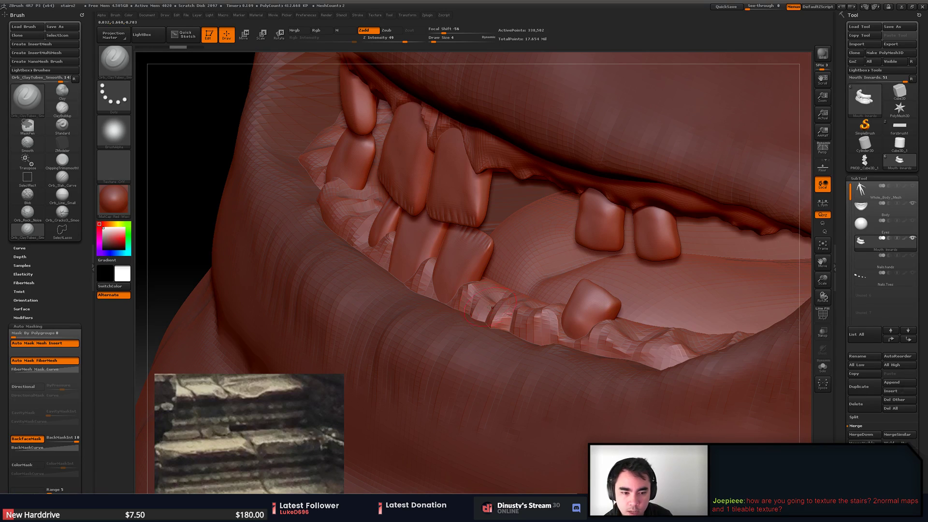
- Sculpt the gums around the lower and upper front teeth with the backface-masked clay brush
{"action": "mouse_move", "coordinate": [502, 312]}
{"action": "right_mouse_down"}
{"action": "mouse_move", "coordinate": [377, 319]}
{"action": "mouse_move", "coordinate": [512, 323]}
{"action": "right_mouse_up"}
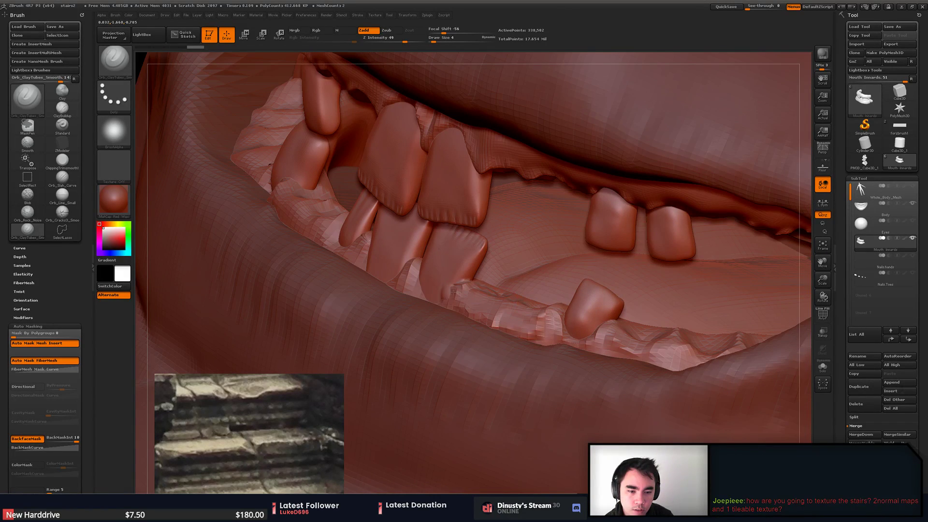
{"action": "left_click_drag", "start_coordinate": [426, 292], "coordinate": [456, 303]}
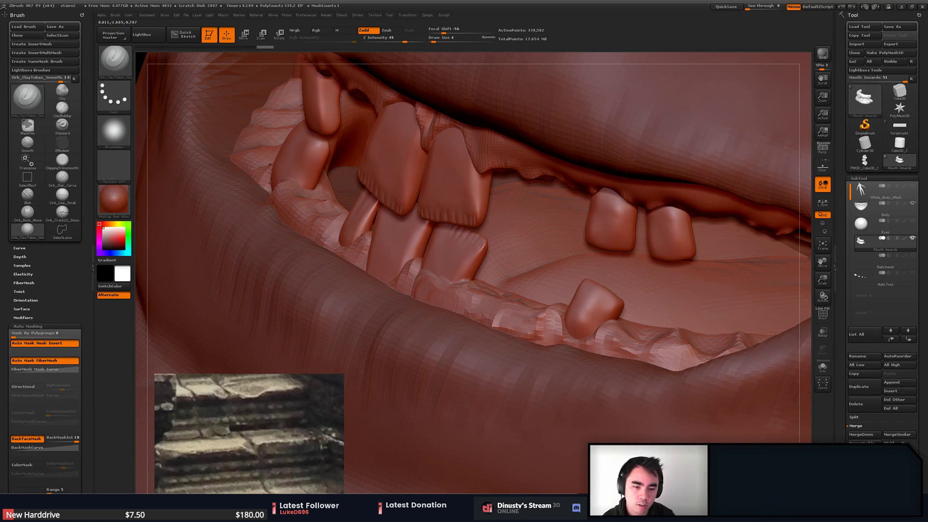
{"action": "mouse_move", "coordinate": [481, 303]}
{"action": "right_mouse_down"}
{"action": "mouse_move", "coordinate": [541, 294]}
{"action": "mouse_move", "coordinate": [563, 309]}
{"action": "mouse_move", "coordinate": [556, 302]}
{"action": "right_mouse_up"}
{"action": "mouse_move", "coordinate": [534, 297]}
{"action": "left_mouse_down"}
{"action": "mouse_move", "coordinate": [514, 321]}
{"action": "mouse_move", "coordinate": [519, 345]}
{"action": "left_mouse_up"}
{"action": "right_click_drag", "start_coordinate": [519, 334], "coordinate": [428, 307]}
{"action": "left_click_drag", "start_coordinate": [415, 305], "coordinate": [506, 377]}
{"action": "mouse_move", "coordinate": [532, 380]}
{"action": "right_mouse_down"}
{"action": "mouse_move", "coordinate": [493, 319]}
{"action": "mouse_move", "coordinate": [464, 331]}
{"action": "mouse_move", "coordinate": [542, 306]}
{"action": "right_mouse_up"}
{"action": "mouse_move", "coordinate": [497, 267]}
{"action": "left_mouse_down"}
{"action": "mouse_move", "coordinate": [508, 242]}
{"action": "mouse_move", "coordinate": [529, 266]}
{"action": "left_mouse_up"}
- Try isolating an upper front tooth and undo the clay strokes made on the gums
{"action": "key", "text": "ctrl+z"}
{"action": "right_click_drag", "start_coordinate": [550, 311], "coordinate": [520, 298]}
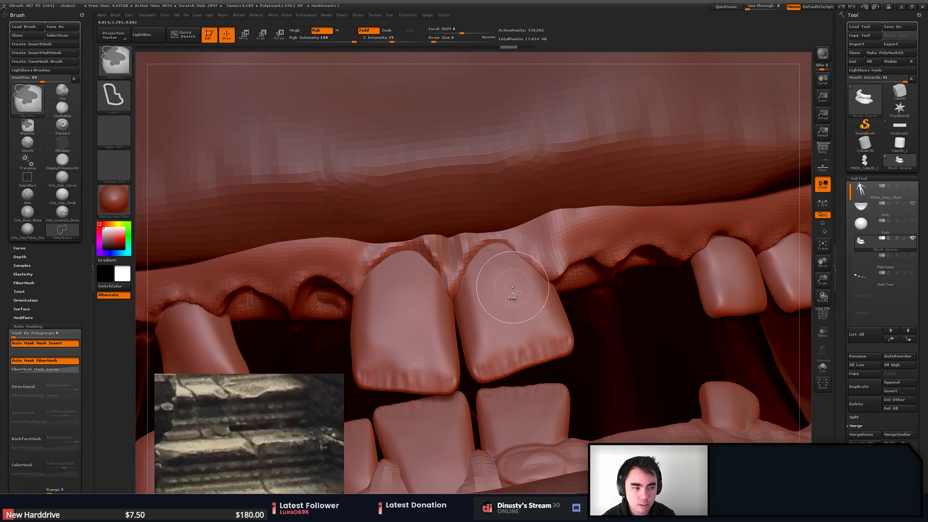
{"action": "left_click", "coordinate": [516, 296], "text": "ctrl+shift"}
{"action": "key", "text": "ctrl+z"}
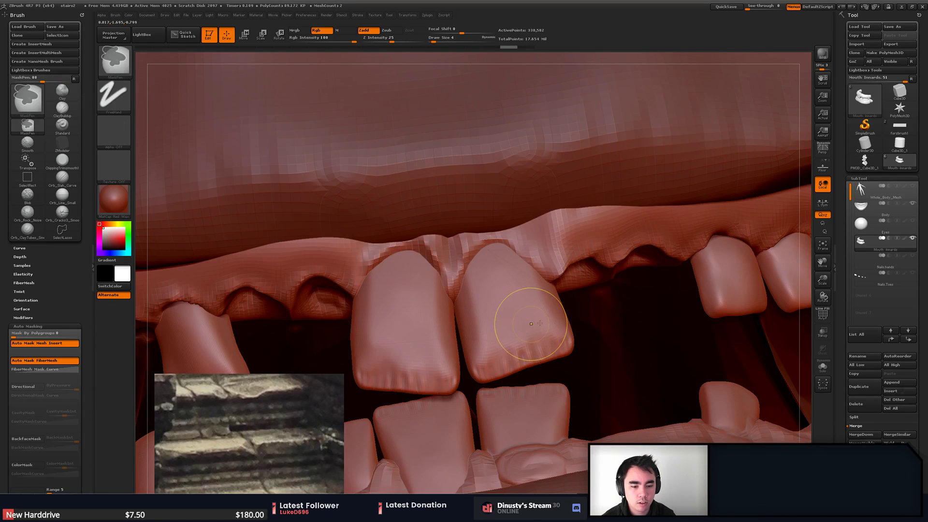
{"action": "mouse_move", "coordinate": [540, 323]}
{"action": "right_mouse_down", "text": "alt"}
{"action": "mouse_move", "coordinate": [537, 299]}
{"action": "mouse_move", "coordinate": [512, 275]}
{"action": "mouse_move", "coordinate": [522, 306]}
{"action": "right_mouse_up", "text": "alt"}
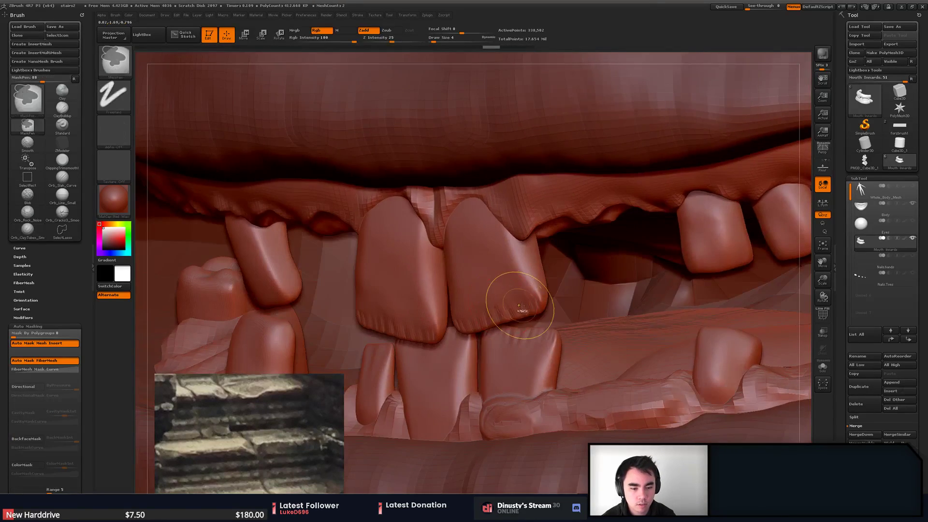
{"action": "key", "text": "ctrl+z"}
{"action": "key", "text": "ctrl+z"}
{"action": "key", "text": "ctrl+z"}
{"action": "key", "text": "ctrl+z"}
{"action": "key", "text": "ctrl+z"}
{"action": "key", "text": "ctrl+z"}
{"action": "key", "text": "ctrl+z"}
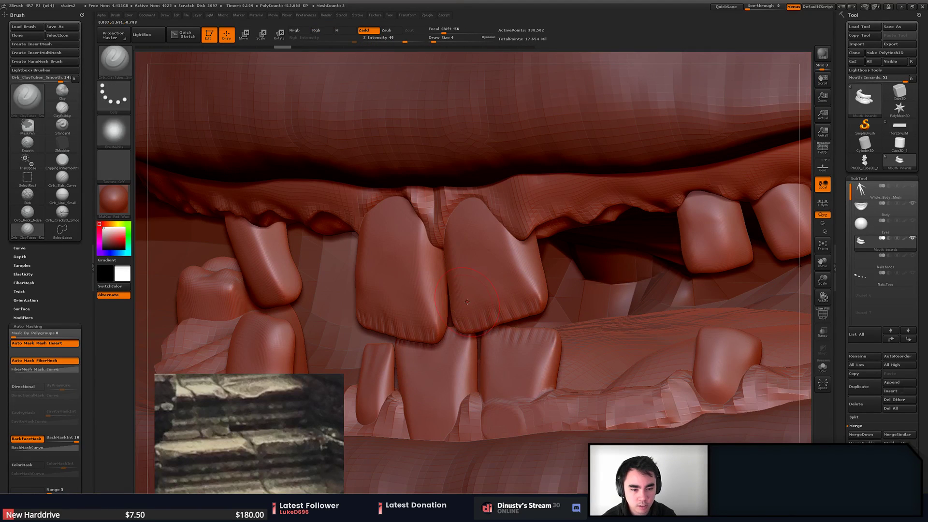
{"action": "key", "text": "ctrl+z"}
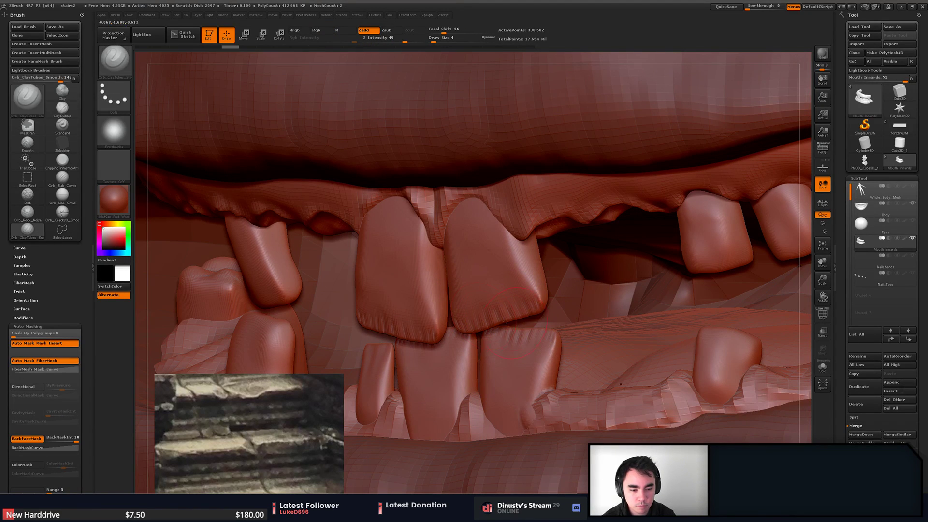
- Isolate a lower front tooth of the Mouth Innards subtool and view it from a higher angle
{"action": "right_click_drag", "start_coordinate": [543, 334], "coordinate": [521, 368]}
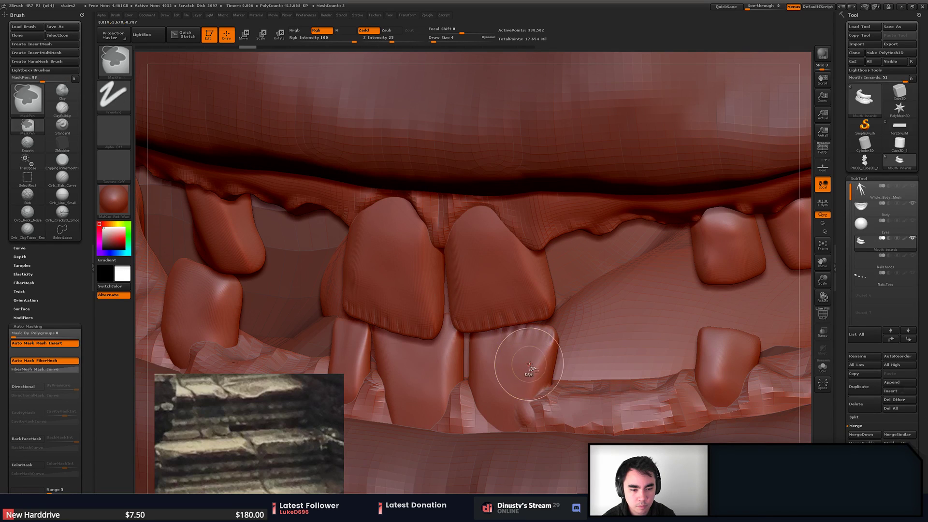
{"action": "left_click", "coordinate": [525, 365], "text": "ctrl+shift"}
{"action": "left_click", "coordinate": [539, 373], "text": "ctrl+shift"}
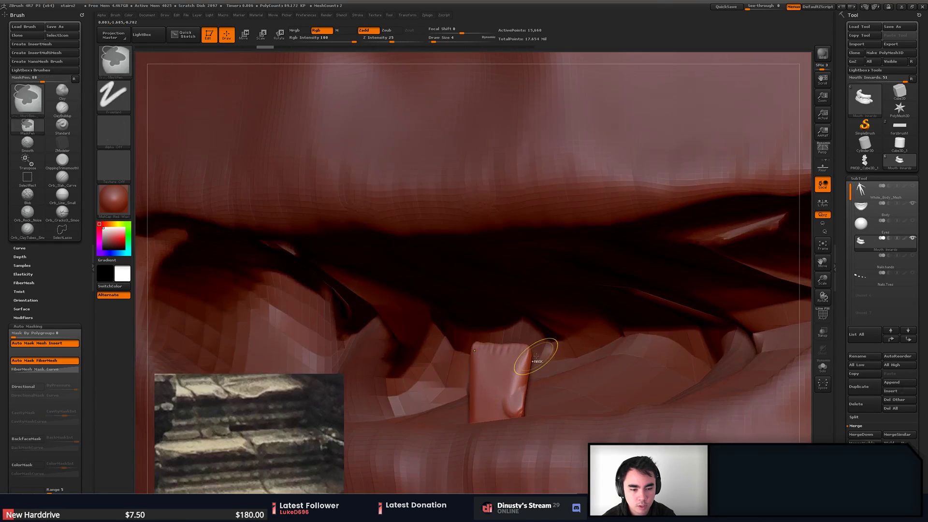
{"action": "right_click_drag", "start_coordinate": [592, 359], "coordinate": [487, 316], "text": "ctrl"}
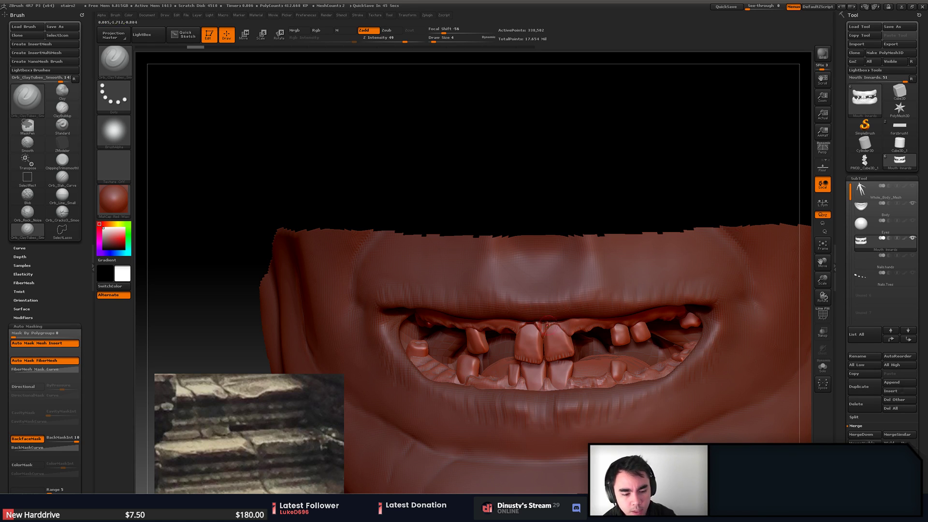
- Switch to Unreal Editor and select the carved wall section 5mWall_Mid13
{"action": "key", "text": "alt+Tab"}
{"action": "key", "text": "w"}
{"action": "right_click_drag", "start_coordinate": [418, 238], "coordinate": [409, 205]}
{"action": "left_click", "coordinate": [408, 205]}
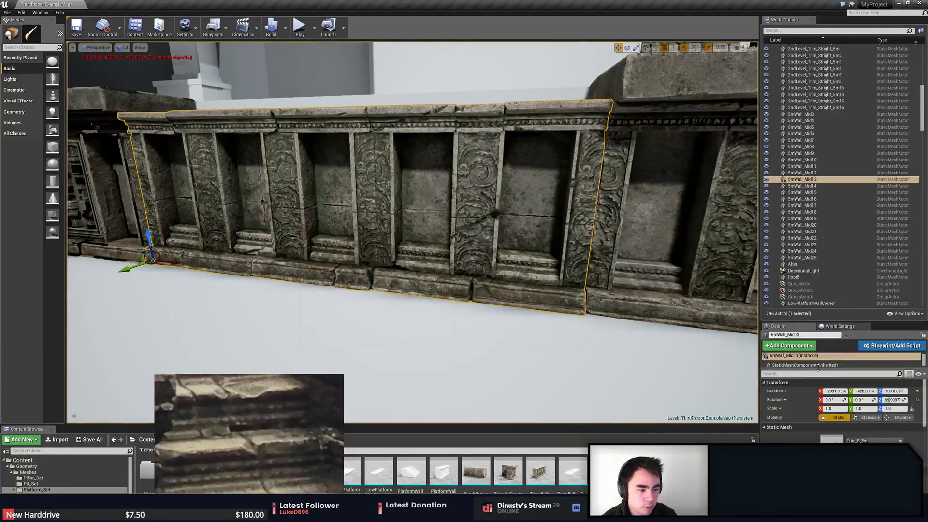
- Open the selected wall's static mesh in a maximized mesh editor and examine its carved front
{"action": "double_click", "coordinate": [832, 442]}
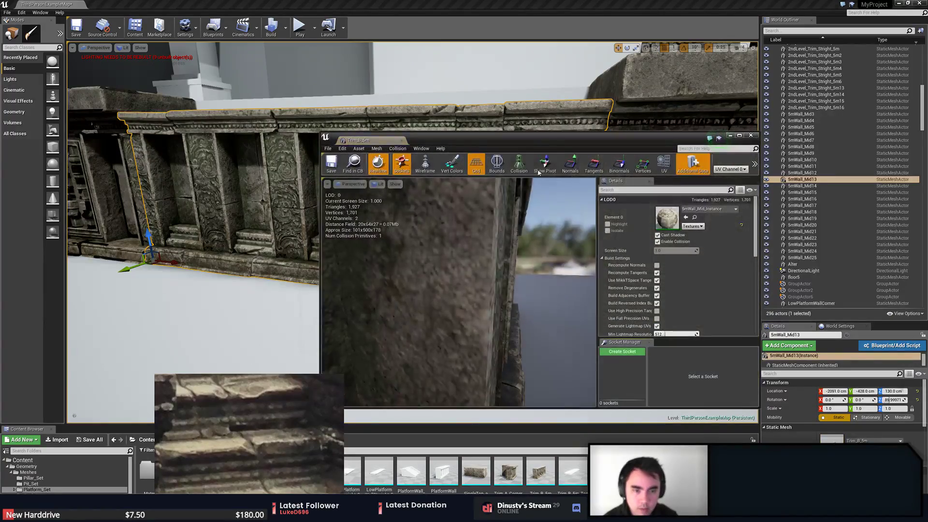
{"action": "double_click", "coordinate": [547, 139]}
{"action": "right_click_drag", "start_coordinate": [503, 164], "coordinate": [290, 179]}
{"action": "key", "text": "s"}
{"action": "key", "text": "w"}
{"action": "key", "text": "s"}
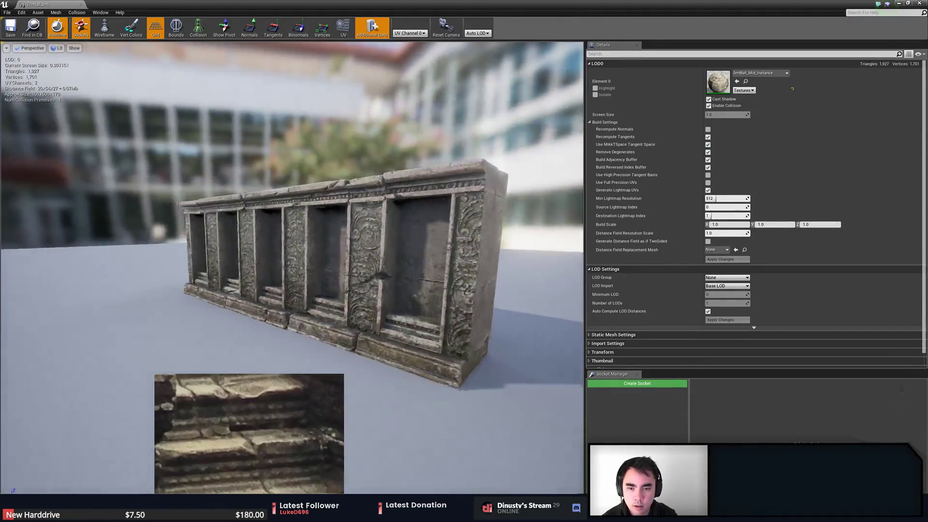
{"action": "scroll", "coordinate": [422, 157], "scroll_direction": "up", "scroll_amount": 5}
{"action": "left_click_drag", "start_coordinate": [406, 167], "coordinate": [412, 189], "text": "alt"}
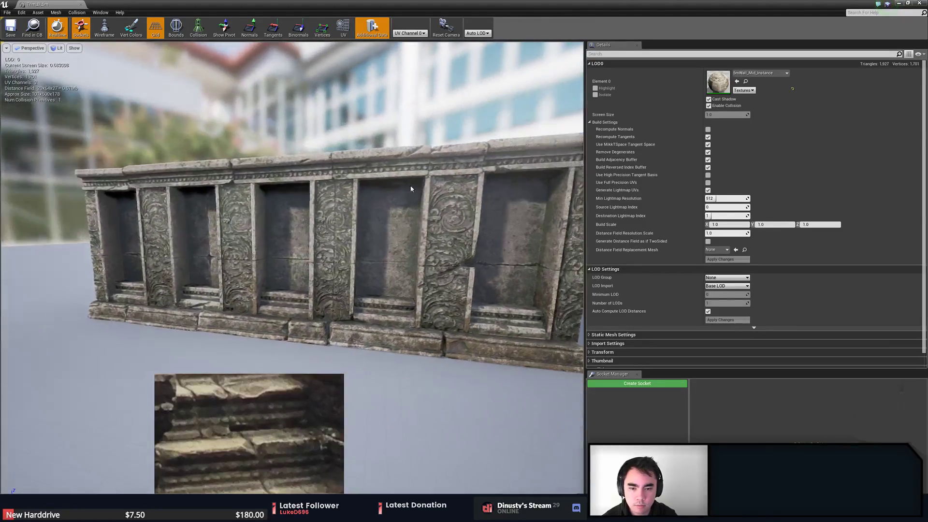
- Examine the wall's material instance 5mWall_Mid_Instance on the preview sphere and close the material and mesh editors
{"action": "double_click", "coordinate": [719, 83]}
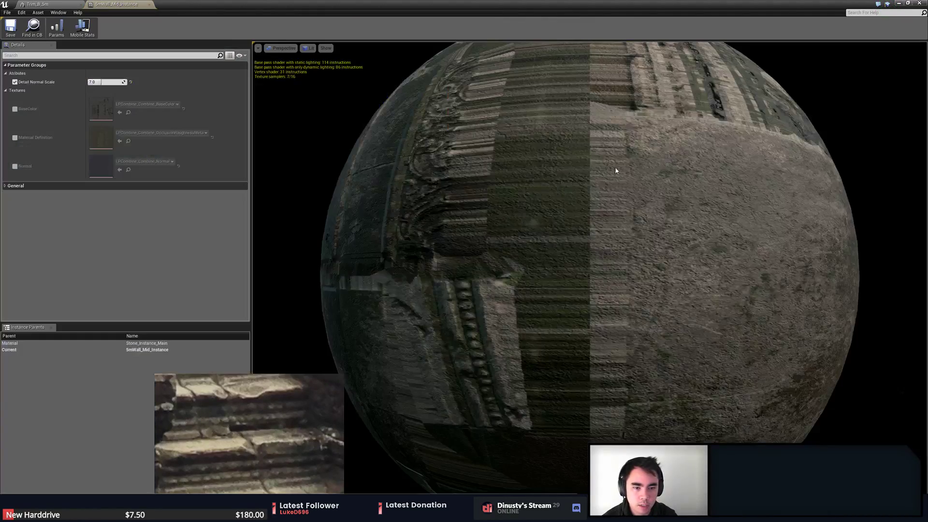
{"action": "right_click_drag", "start_coordinate": [530, 212], "coordinate": [529, 172]}
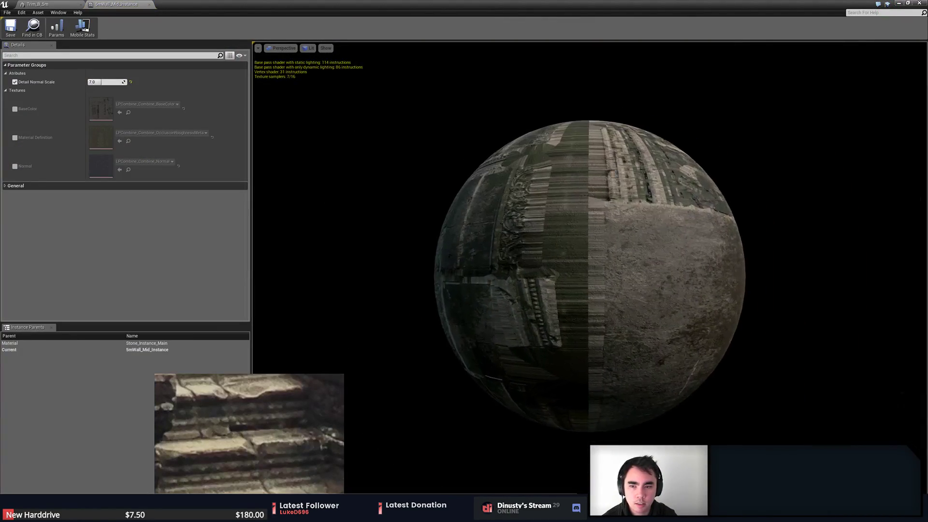
{"action": "left_click_drag", "start_coordinate": [530, 212], "coordinate": [505, 222]}
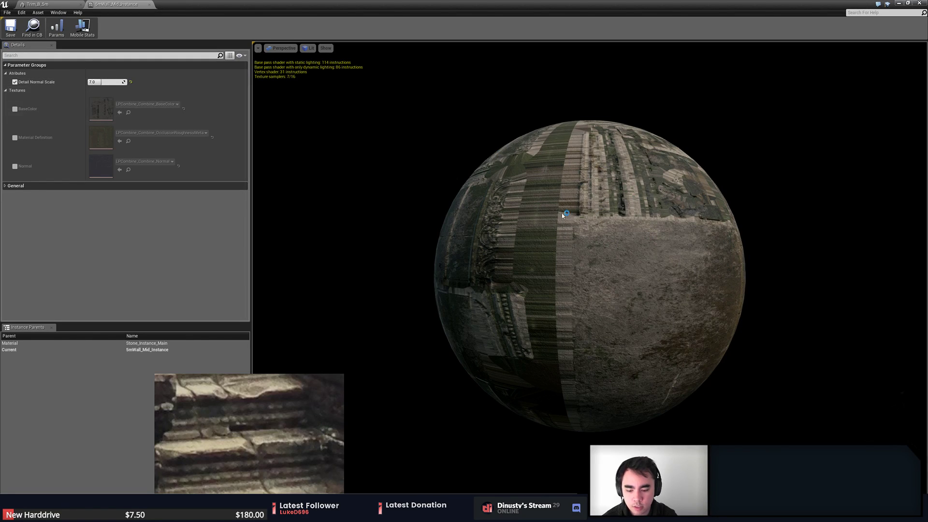
{"action": "middle_click", "coordinate": [131, 4]}
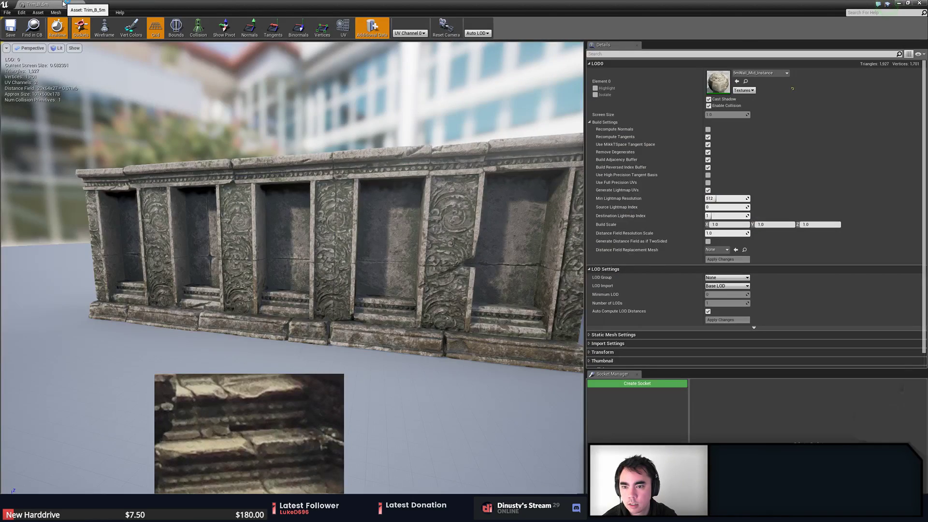
{"action": "middle_click", "coordinate": [63, 2]}
- Open the Materials folder of Platform_Set in the content browser
{"action": "left_click_drag", "start_coordinate": [294, 412], "coordinate": [215, 276]}
{"action": "right_click", "coordinate": [215, 276]}
{"action": "left_click", "coordinate": [255, 443]}
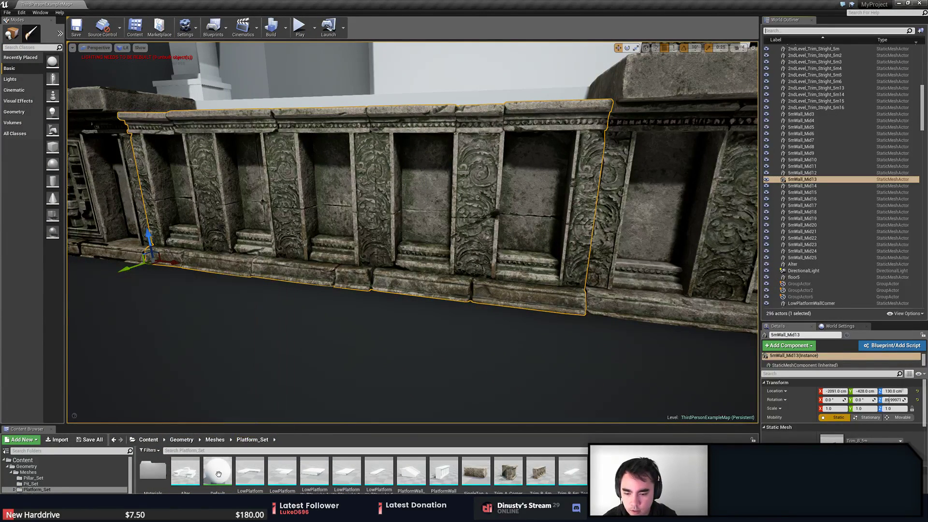
{"action": "left_click", "coordinate": [218, 471]}
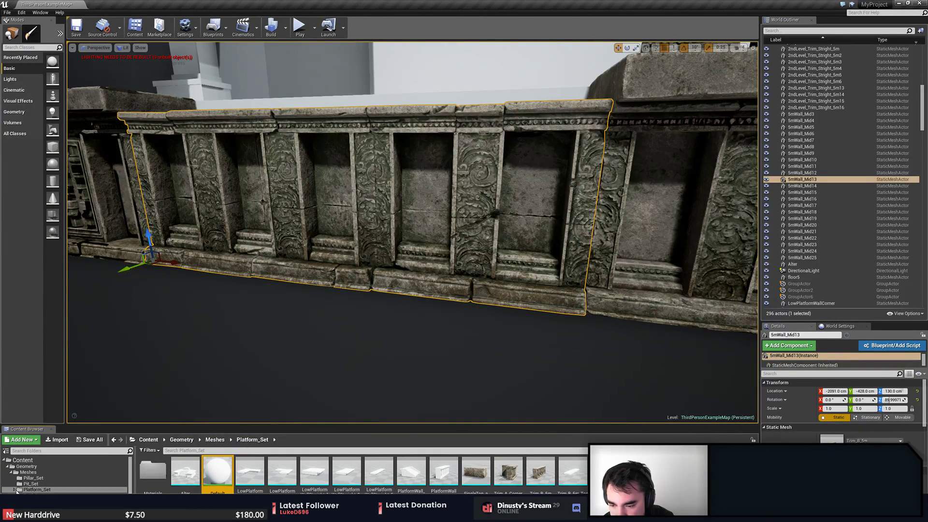
{"action": "left_click", "coordinate": [14, 490]}
{"action": "double_click", "coordinate": [153, 472]}
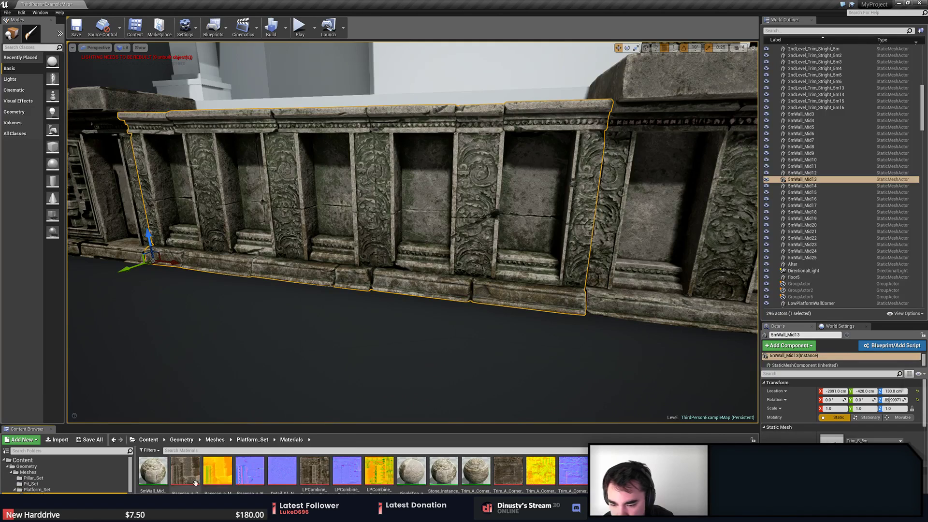
- Open the Trim_A_Corner_Base_D texture to view it, and close its editor
{"action": "left_click", "coordinate": [423, 467]}
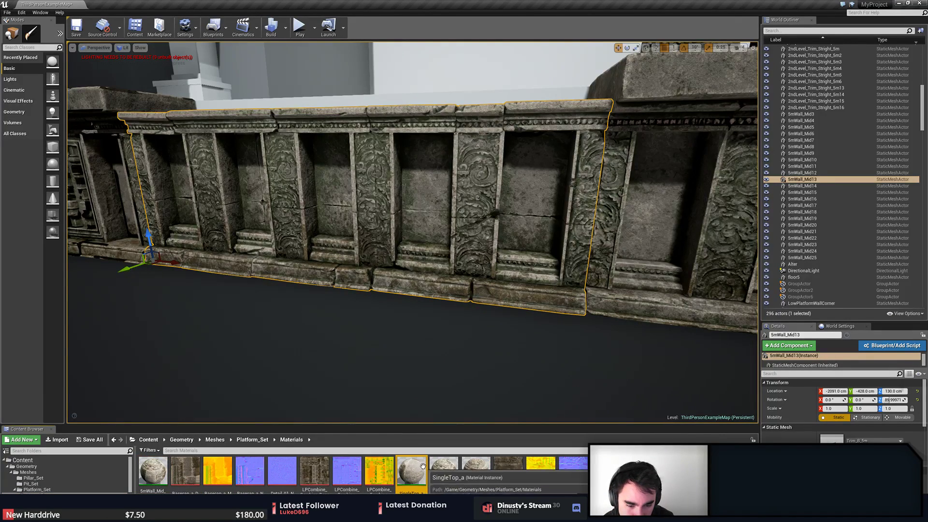
{"action": "double_click", "coordinate": [517, 468]}
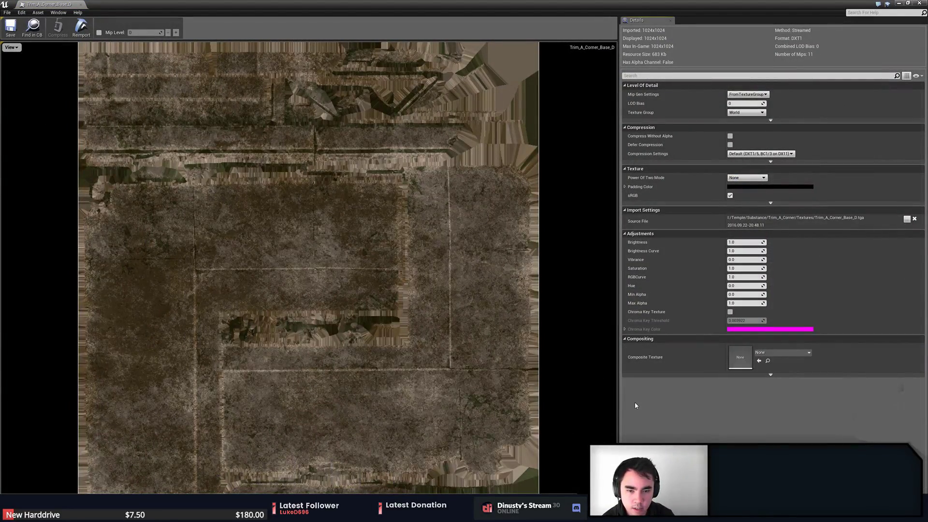
{"action": "middle_click", "coordinate": [43, 7]}
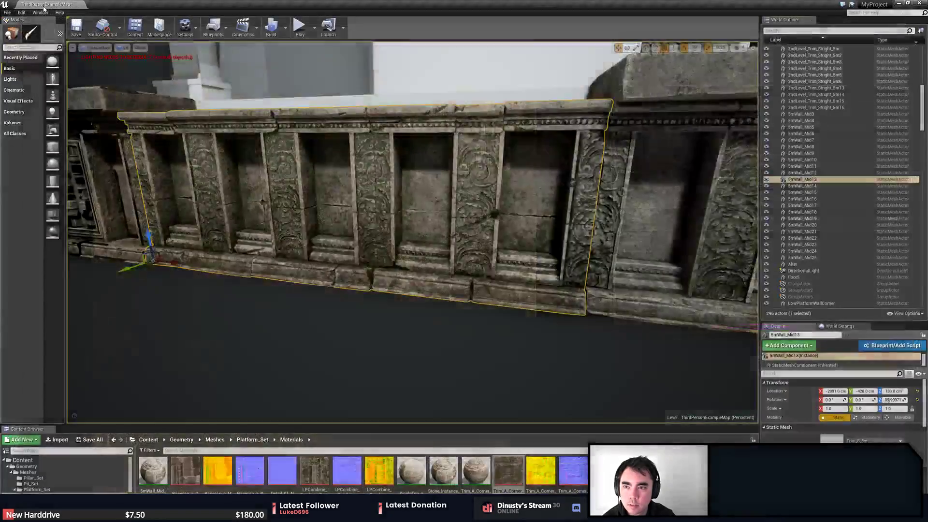
- Open the Trim_A_Corner_Base_M and Trim_A_Corner_Base_N textures in turn to view them, closing each editor
{"action": "double_click", "coordinate": [534, 470]}
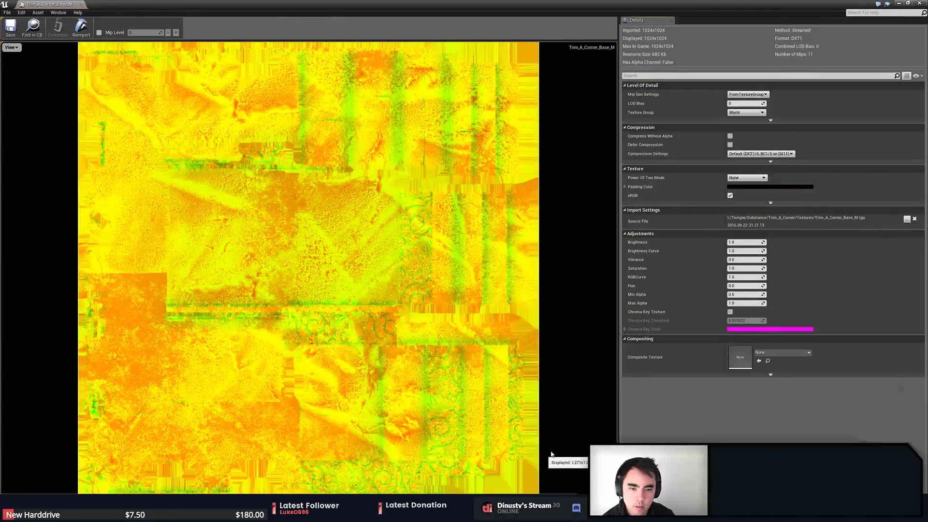
{"action": "left_click", "coordinate": [75, 4]}
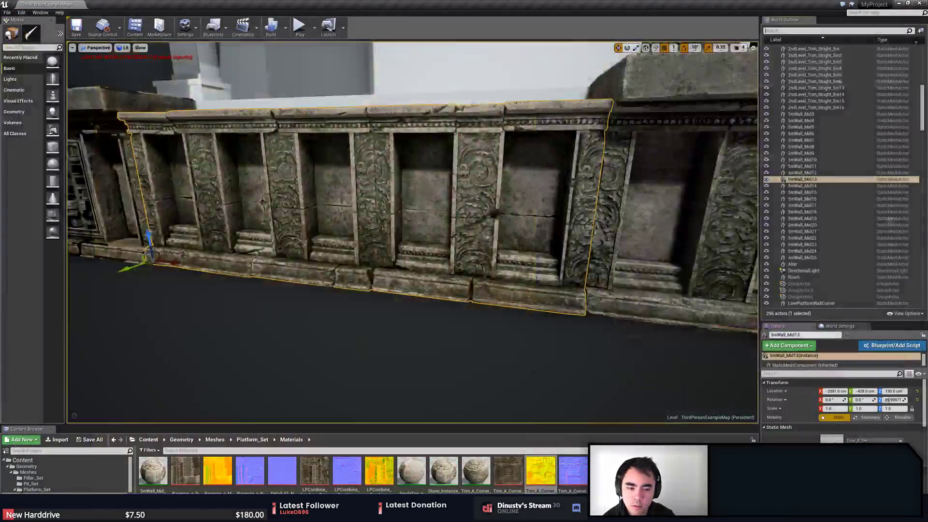
{"action": "double_click", "coordinate": [574, 469]}
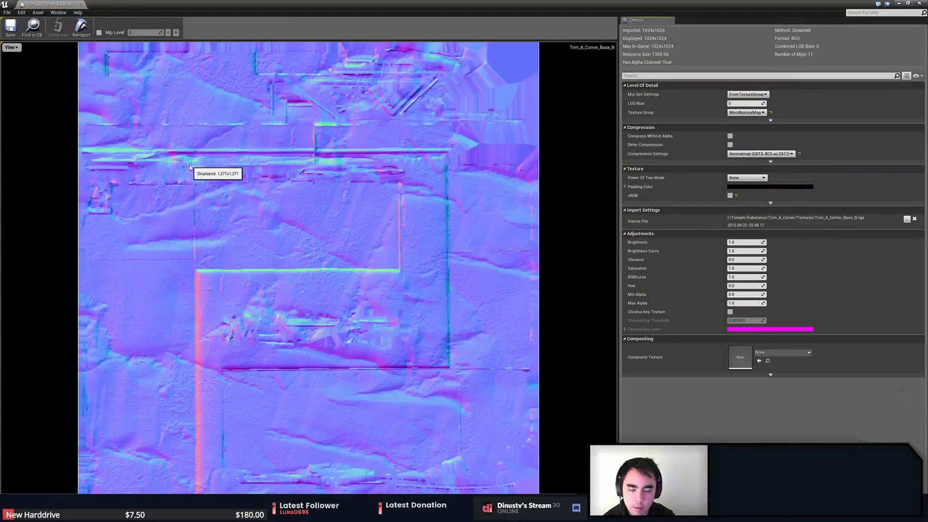
{"action": "left_click", "coordinate": [74, 4]}
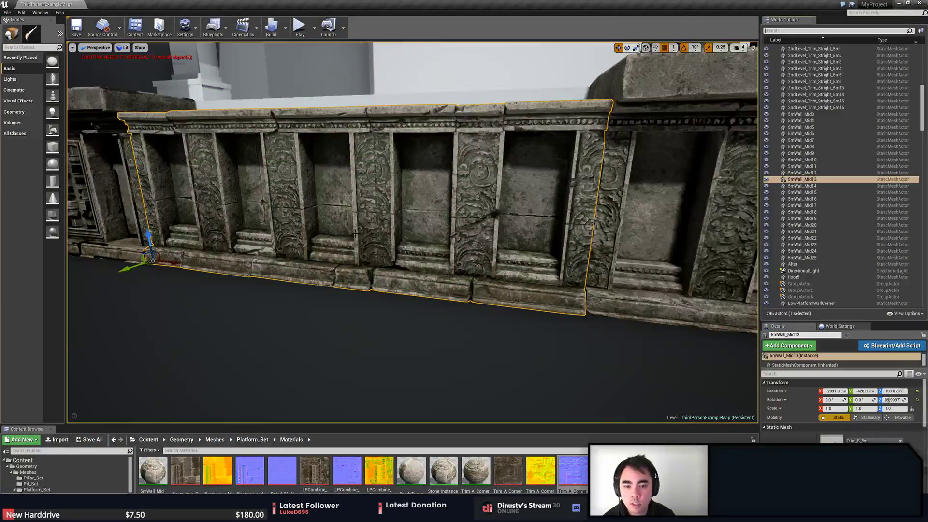
- Examine the carved panels of the selected 5mWall_Mid13 wall up close in the level, selecting the first Trim_A_Corner texture asset
{"action": "right_click_drag", "start_coordinate": [376, 238], "coordinate": [430, 198]}
{"action": "key", "text": "w"}
{"action": "key", "text": "s"}
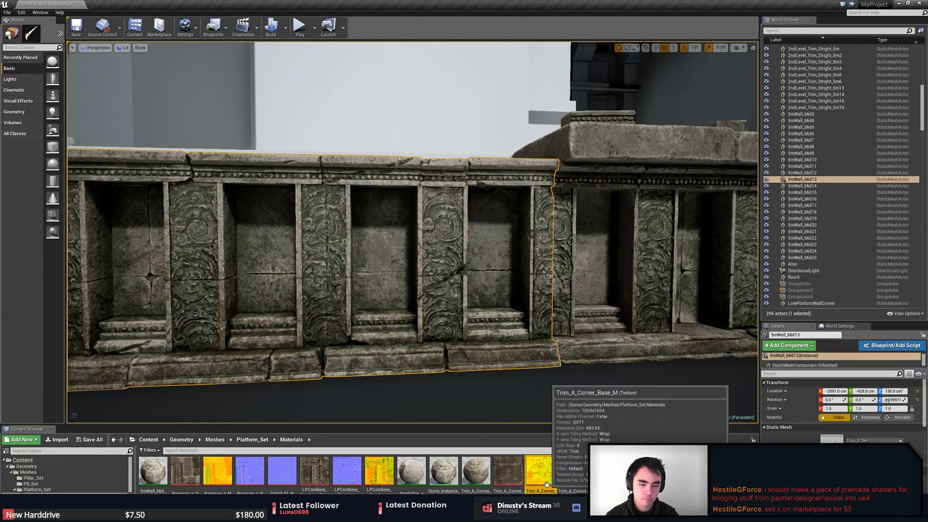
{"action": "left_click", "coordinate": [516, 470]}
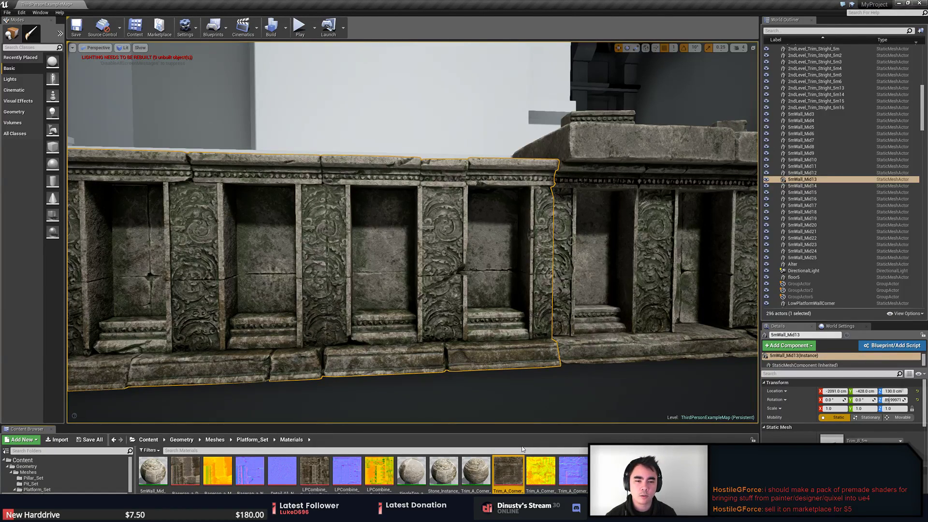
{"action": "key", "text": "w"}
{"action": "mouse_move", "coordinate": [494, 334]}
{"action": "right_mouse_down"}
{"action": "mouse_move", "coordinate": [513, 334]}
{"action": "mouse_move", "coordinate": [506, 336]}
{"action": "right_mouse_up"}
{"action": "key", "text": "s"}
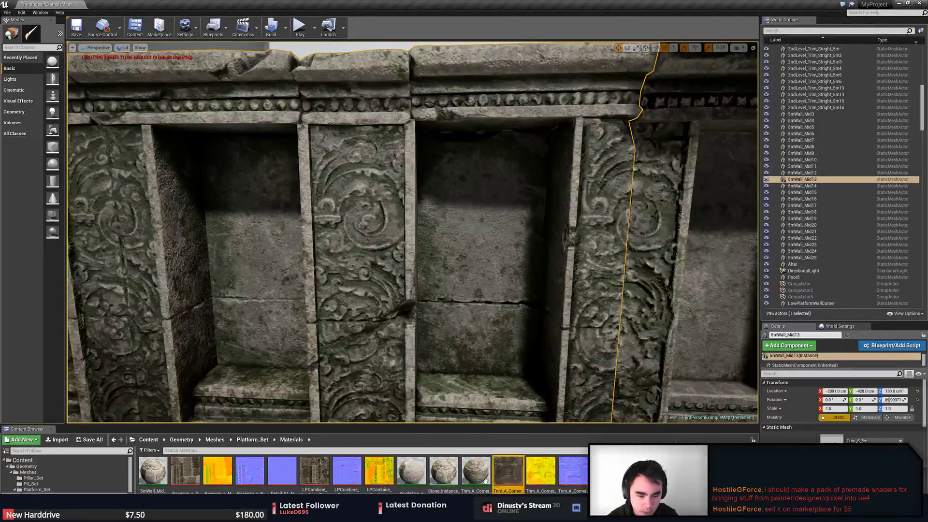
- Open the Stone_Instance_Main material and examine how its BaseColor and Material Definition textures connect to the material inputs
{"action": "left_click", "coordinate": [478, 476]}
{"action": "left_click", "coordinate": [447, 475]}
{"action": "left_click", "coordinate": [426, 475]}
{"action": "double_click", "coordinate": [443, 472]}
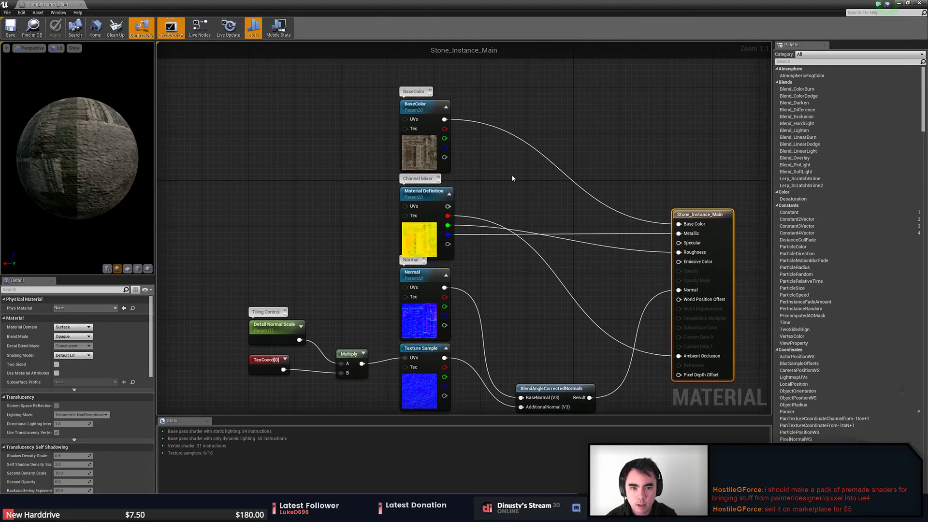
{"action": "left_click", "coordinate": [419, 148]}
{"action": "left_click", "coordinate": [423, 195]}
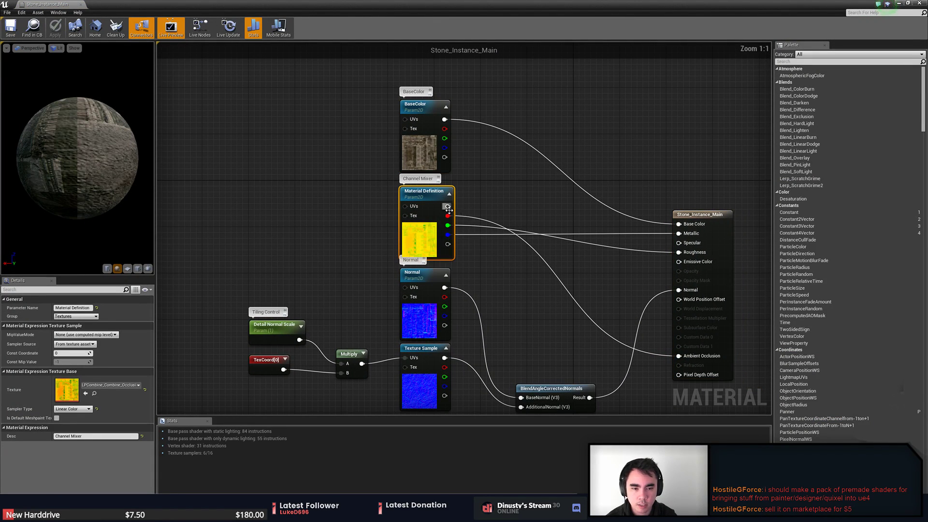
{"action": "right_click_drag", "start_coordinate": [575, 285], "coordinate": [511, 278]}
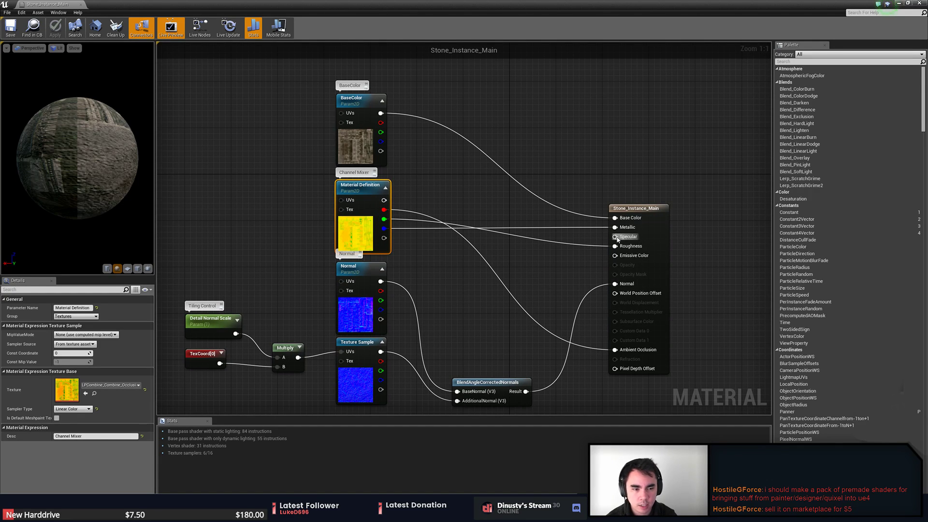
{"action": "left_click", "coordinate": [402, 220]}
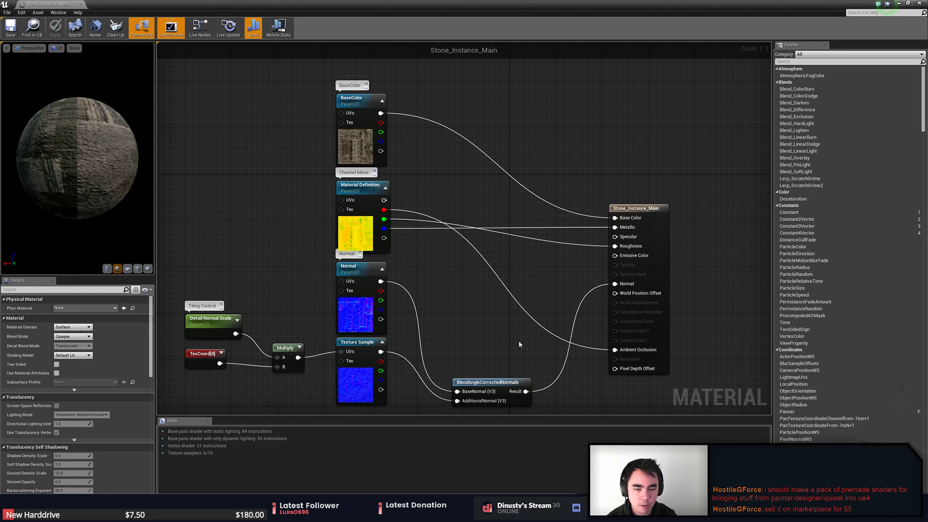
{"action": "right_click_drag", "start_coordinate": [437, 332], "coordinate": [455, 334]}
- Open the Material Definition node's LPCombine_Combine_OcclusionRoughnessMetallic texture and display only its red channel
{"action": "left_click", "coordinate": [370, 235]}
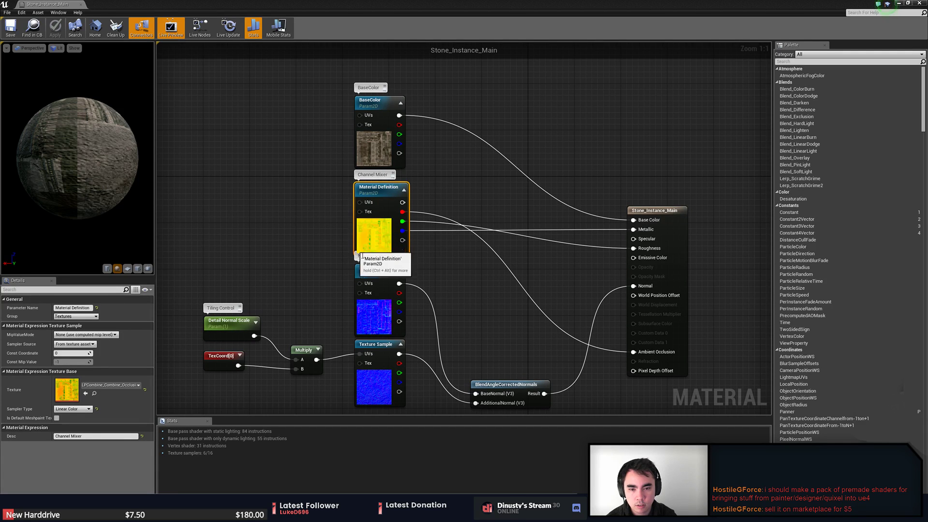
{"action": "double_click", "coordinate": [67, 389]}
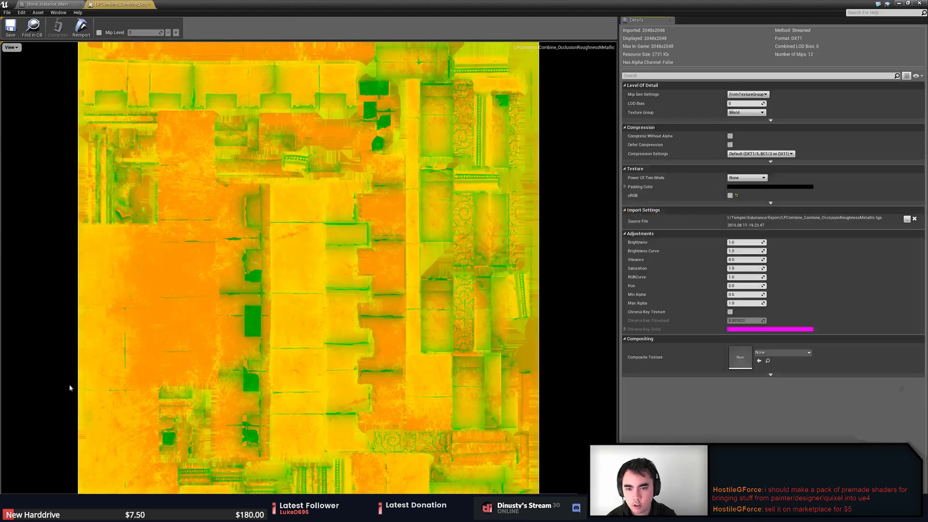
{"action": "left_click", "coordinate": [17, 49]}
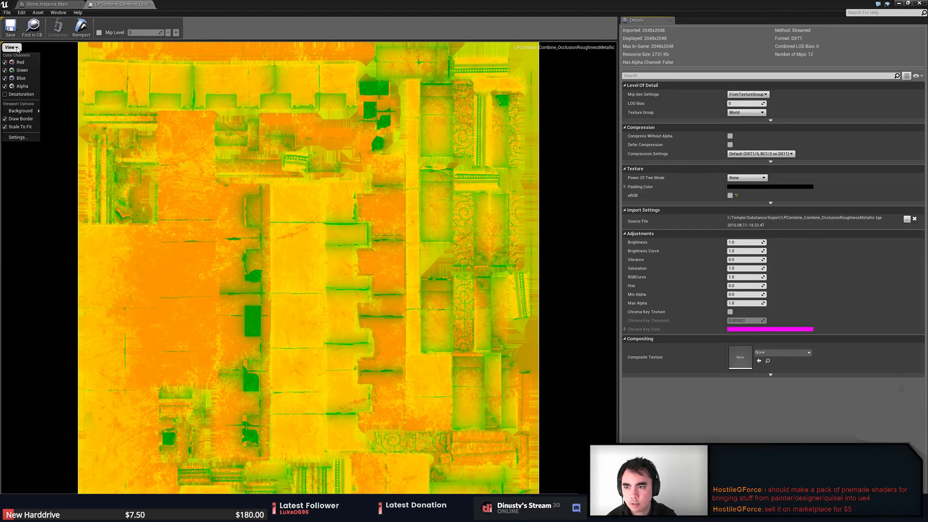
{"action": "left_click", "coordinate": [20, 87]}
{"action": "left_click", "coordinate": [15, 48]}
{"action": "left_click", "coordinate": [21, 78]}
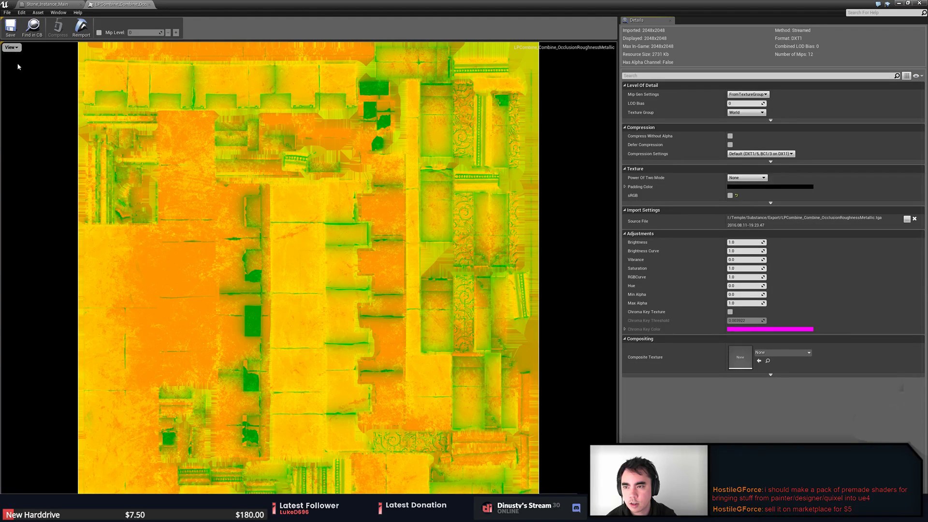
{"action": "left_click", "coordinate": [11, 47]}
{"action": "left_click", "coordinate": [22, 70]}
- Display only the green channel of the occlusion-roughness-metallic texture and return to the Stone_Instance_Main graph
{"action": "left_click", "coordinate": [11, 47]}
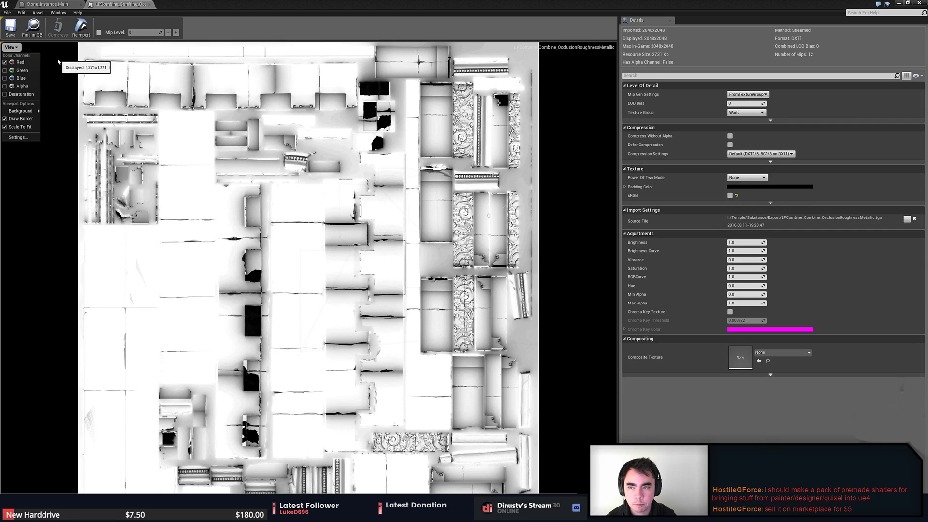
{"action": "left_click", "coordinate": [22, 71]}
{"action": "left_click", "coordinate": [11, 47]}
{"action": "left_click", "coordinate": [24, 61]}
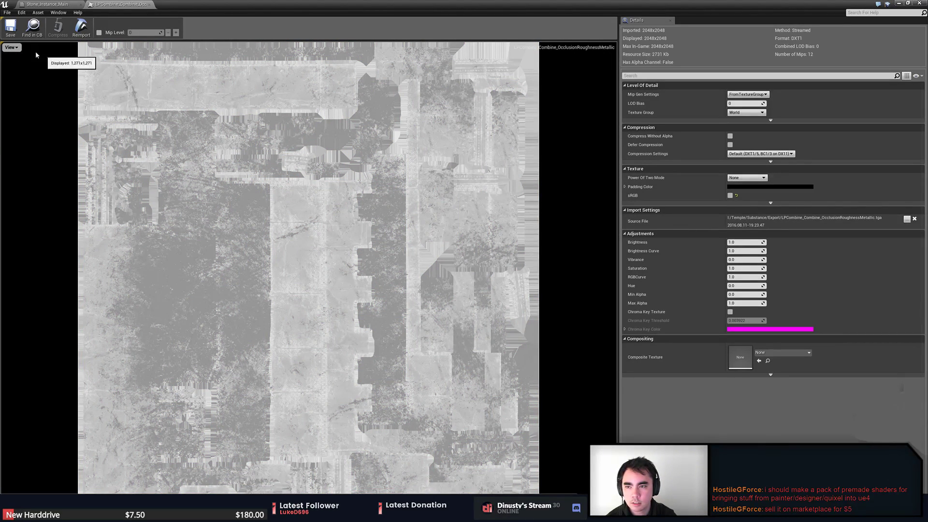
{"action": "left_click", "coordinate": [17, 49]}
{"action": "left_click", "coordinate": [17, 50]}
{"action": "left_click", "coordinate": [72, 4]}
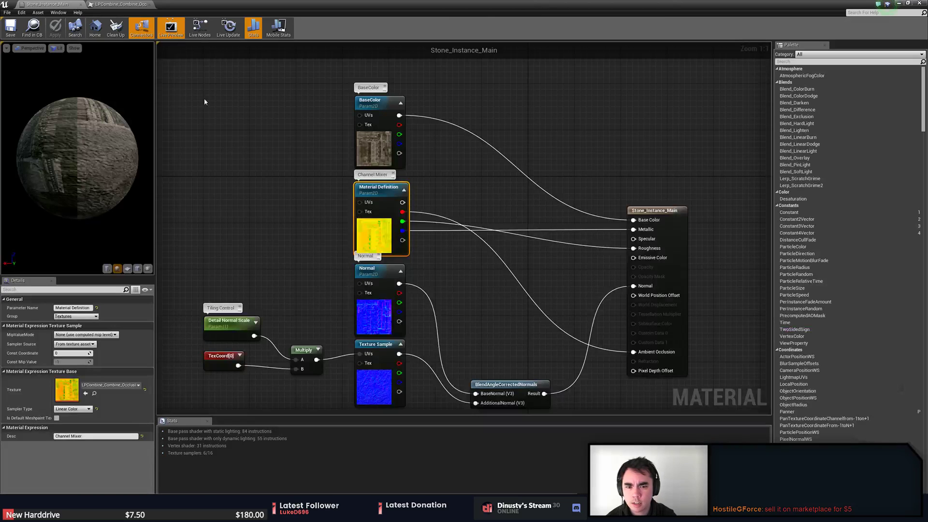
- Display only the blue channel of the occlusion-roughness-metallic texture and go back to the material graph
{"action": "left_click", "coordinate": [110, 4]}
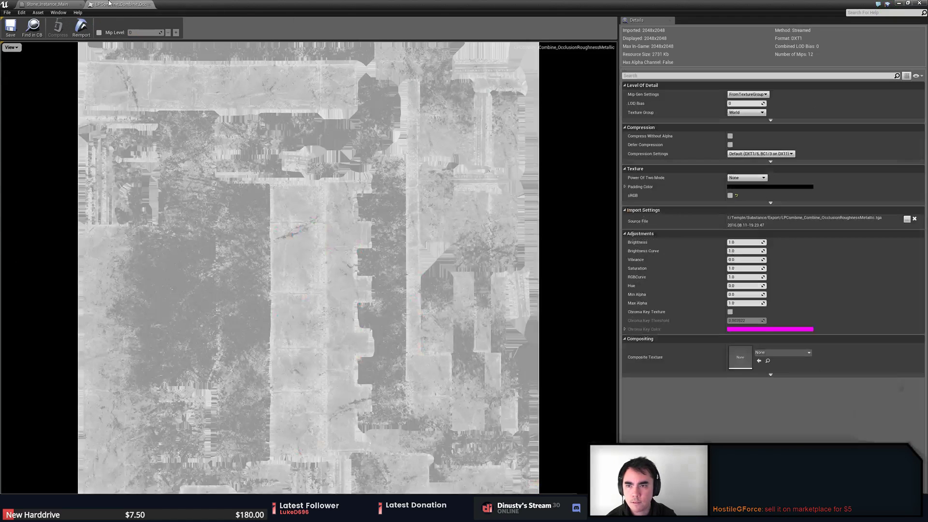
{"action": "left_click", "coordinate": [14, 48]}
{"action": "left_click", "coordinate": [23, 79]}
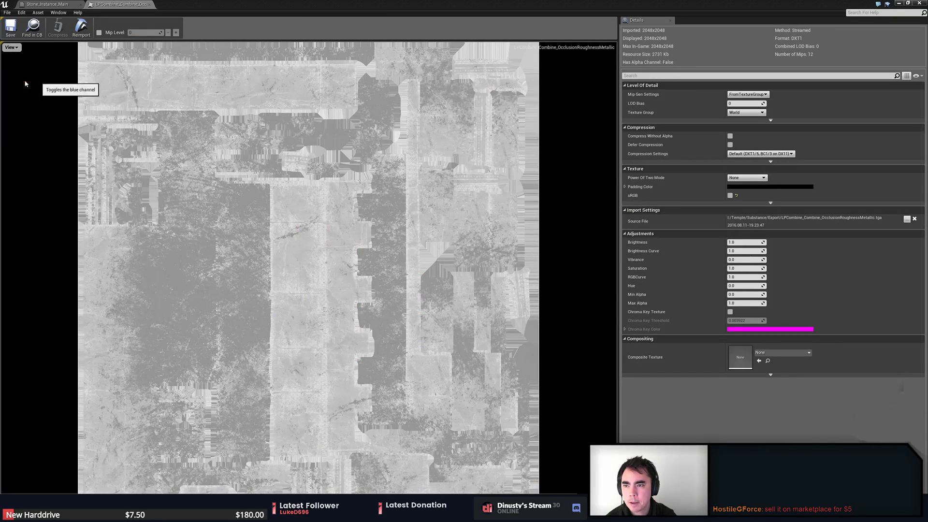
{"action": "left_click", "coordinate": [18, 48]}
{"action": "left_click", "coordinate": [20, 70]}
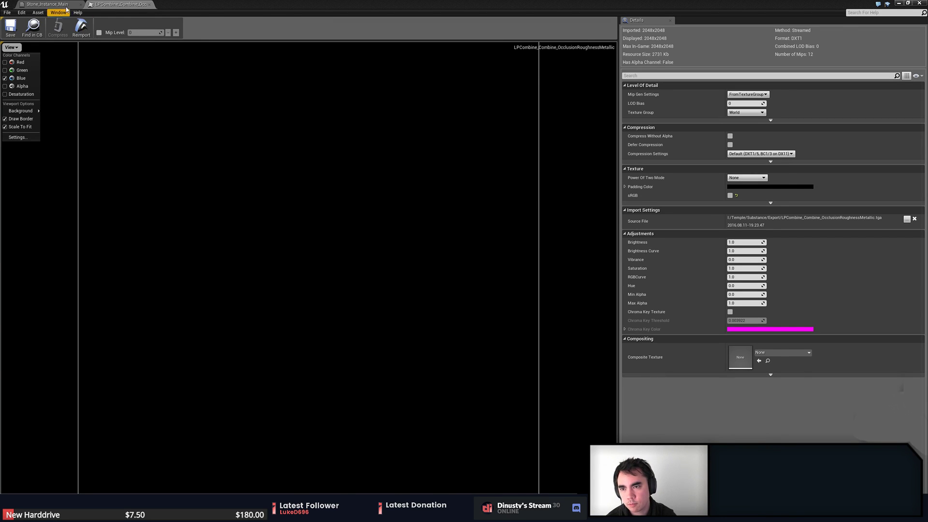
{"action": "left_click", "coordinate": [47, 5]}
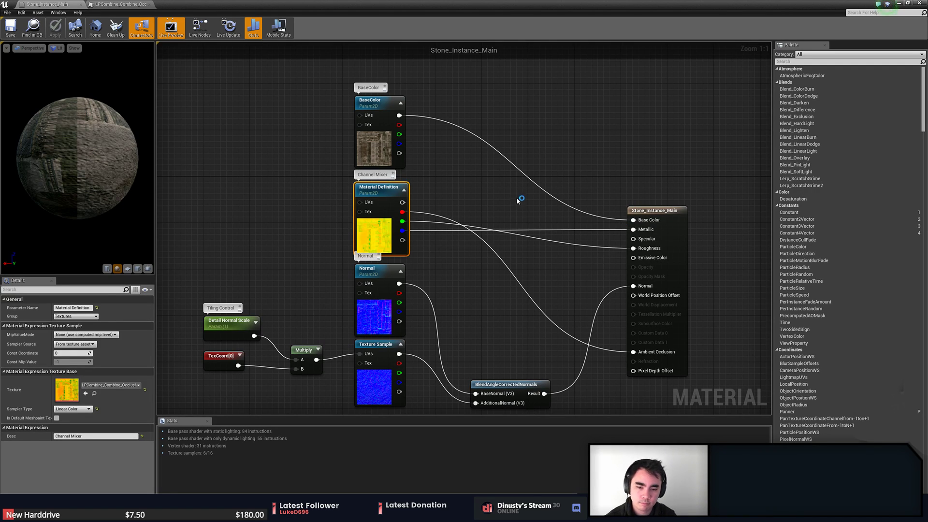
- Compare the texture's blue channel with the material graph connections, and close the texture editor
{"action": "left_click", "coordinate": [97, 4]}
{"action": "left_click", "coordinate": [72, 4]}
{"action": "left_click", "coordinate": [103, 4]}
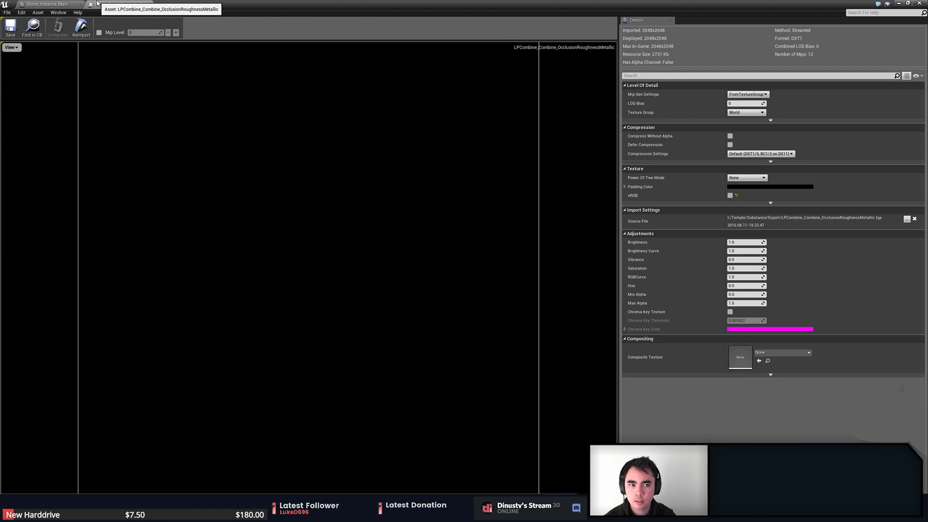
{"action": "left_click", "coordinate": [58, 4]}
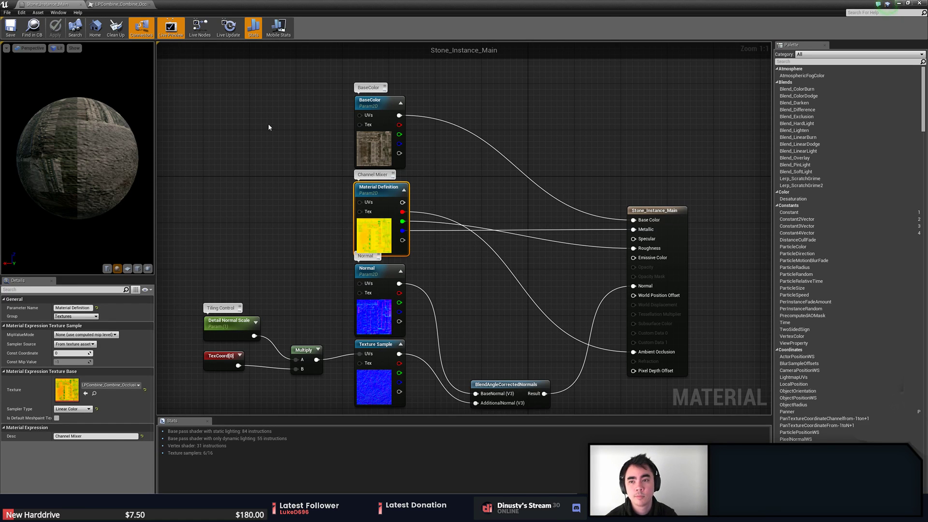
{"action": "left_click", "coordinate": [114, 3]}
{"action": "middle_click", "coordinate": [114, 4]}
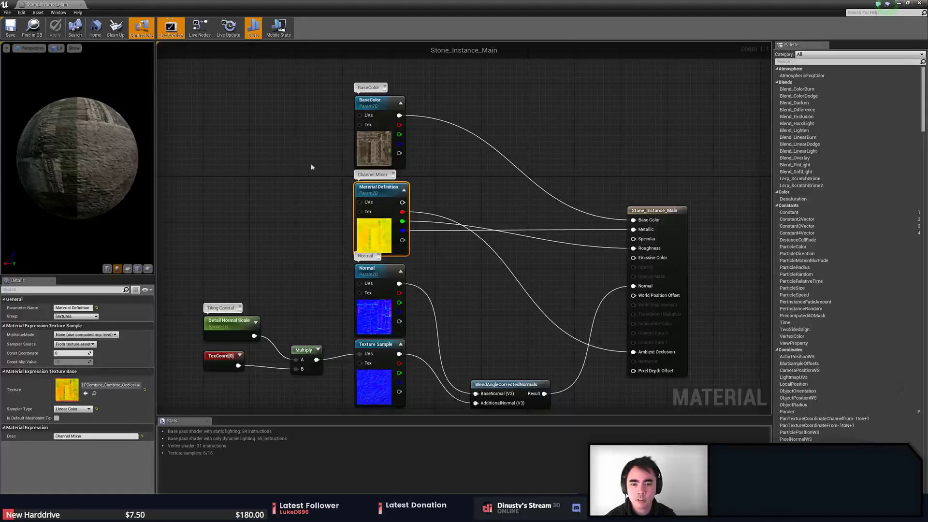
- Examine the Detail Normal Scale, Texture Sample, Normal, BaseColor and Material Definition nodes in the Stone_Instance_Main graph
{"action": "left_click", "coordinate": [300, 226]}
{"action": "right_click_drag", "start_coordinate": [271, 251], "coordinate": [271, 200]}
{"action": "left_click", "coordinate": [230, 269]}
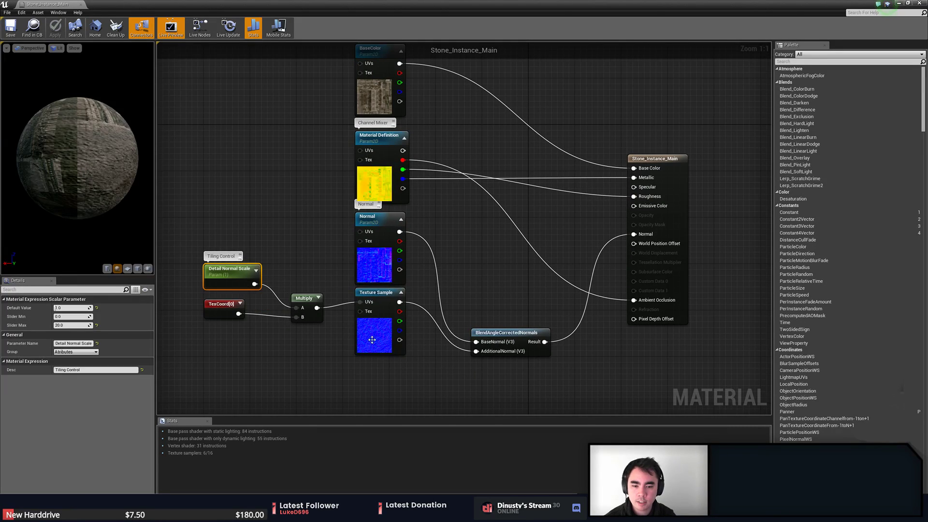
{"action": "left_click", "coordinate": [373, 338]}
{"action": "left_click", "coordinate": [382, 256]}
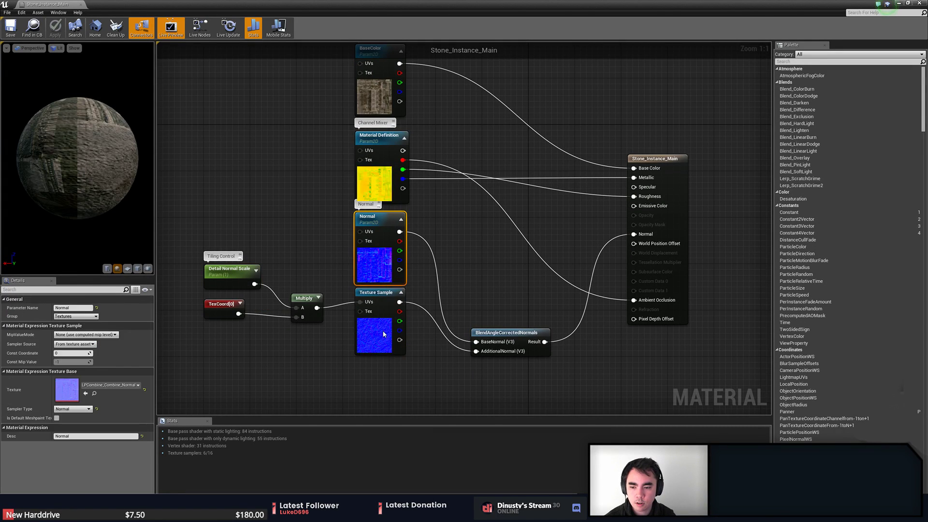
{"action": "left_click", "coordinate": [384, 95]}
{"action": "left_click", "coordinate": [384, 184]}
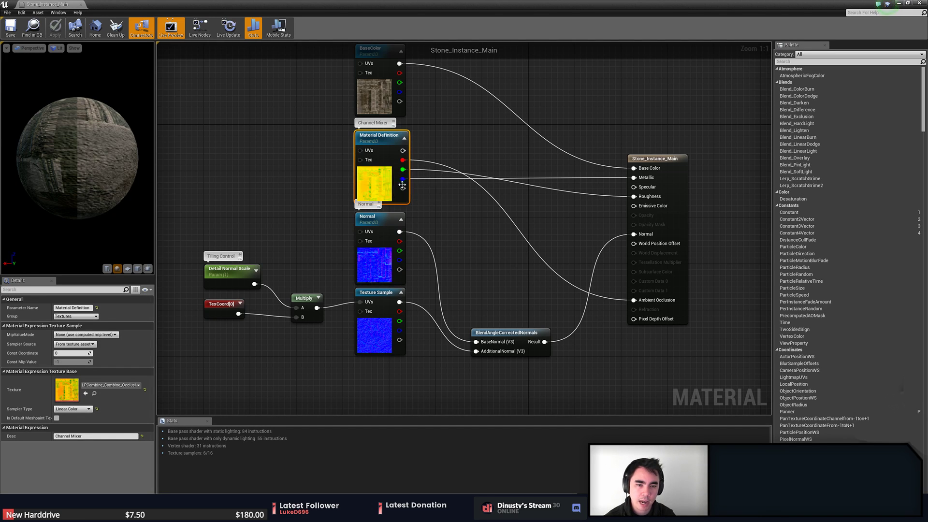
{"action": "left_click", "coordinate": [378, 262]}
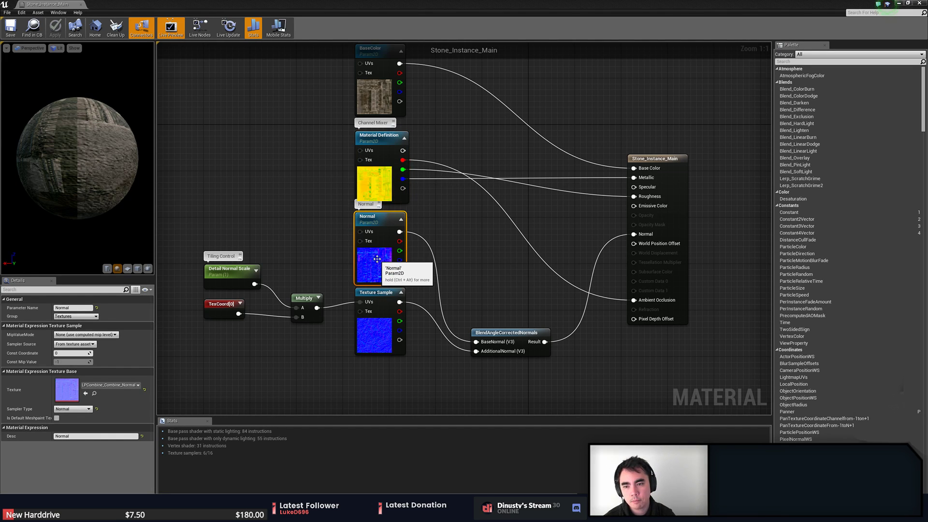
- Open the Texture Sample node's Detail_01_N normal map, enlarge it to view its detail, and close its editor
{"action": "left_click", "coordinate": [367, 319]}
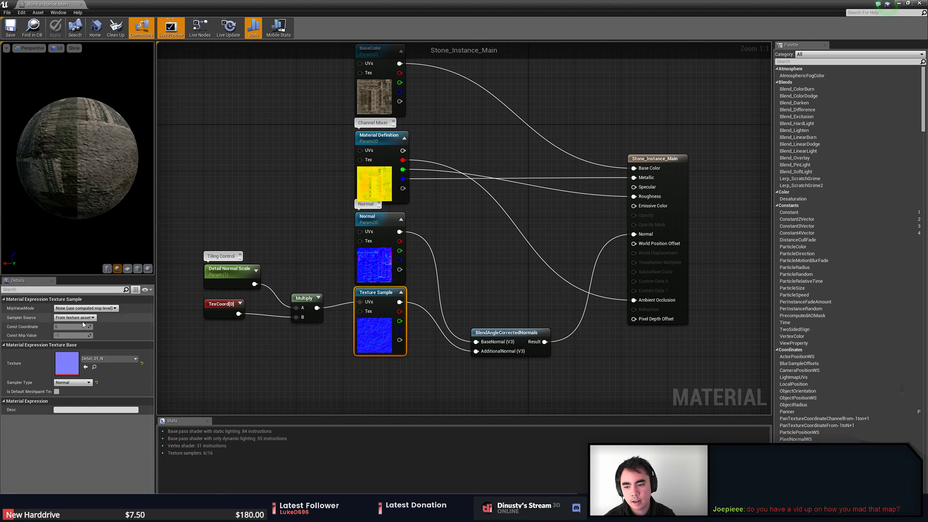
{"action": "double_click", "coordinate": [71, 365]}
{"action": "scroll", "coordinate": [297, 292], "scroll_direction": "up", "scroll_amount": 6}
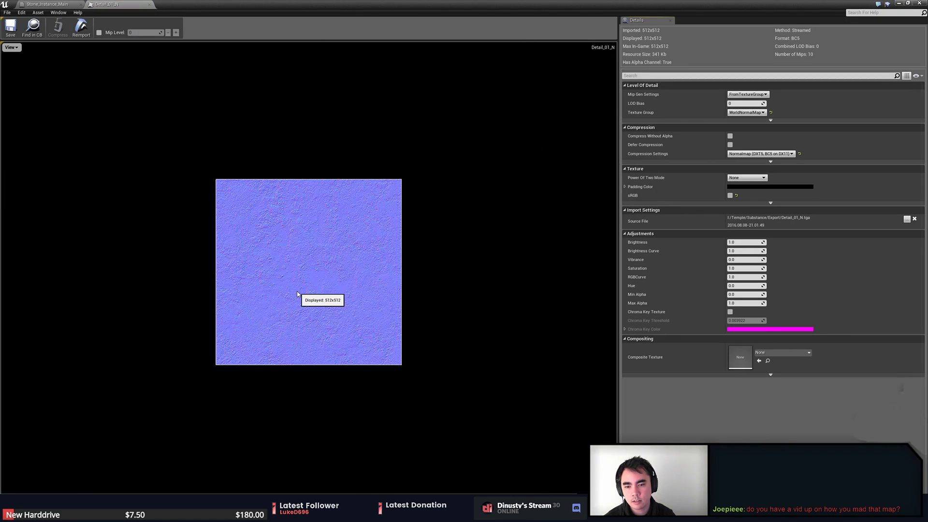
{"action": "middle_click", "coordinate": [108, 7]}
{"action": "left_click", "coordinate": [306, 203]}
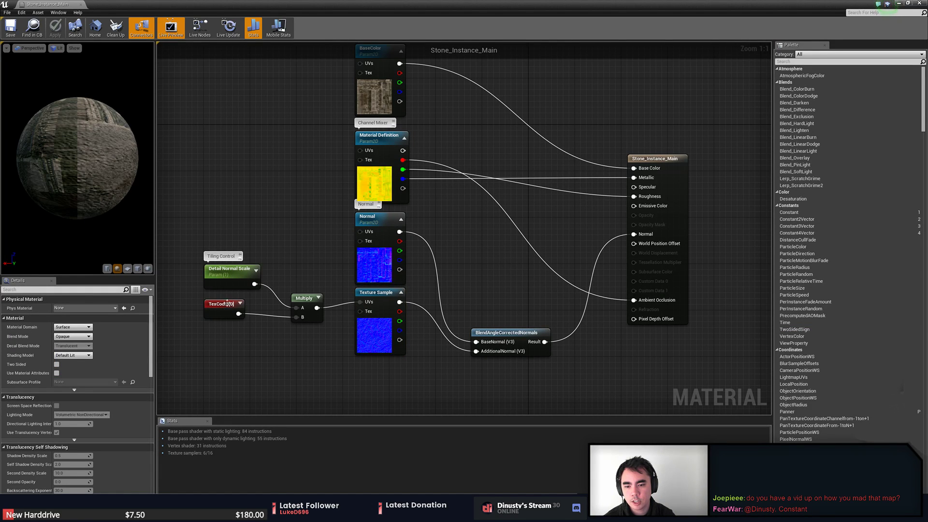
- Close the Stone_Instance_Main material, open the wall's static mesh from the level, and examine its carved front
{"action": "left_click", "coordinate": [66, 4]}
{"action": "right_click_drag", "start_coordinate": [449, 259], "coordinate": [430, 256]}
{"action": "double_click", "coordinate": [833, 444]}
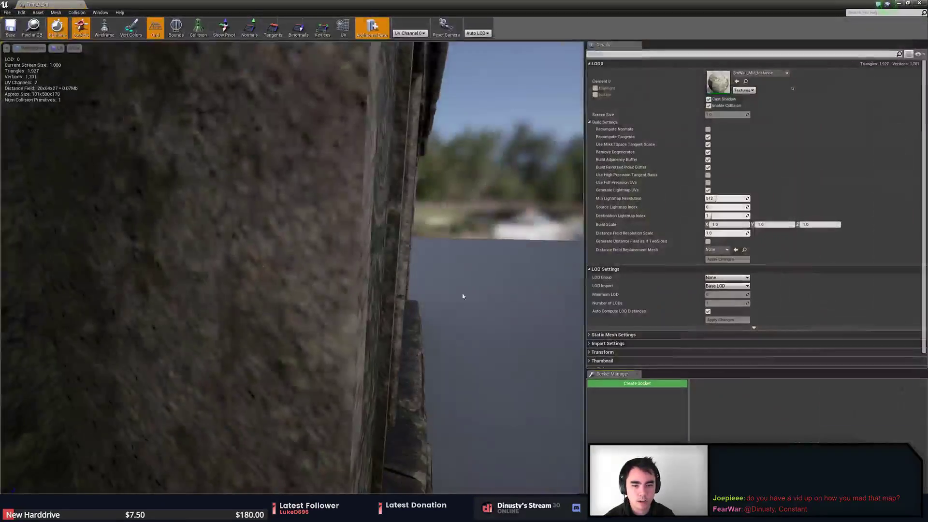
{"action": "right_click_drag", "start_coordinate": [463, 294], "coordinate": [387, 304]}
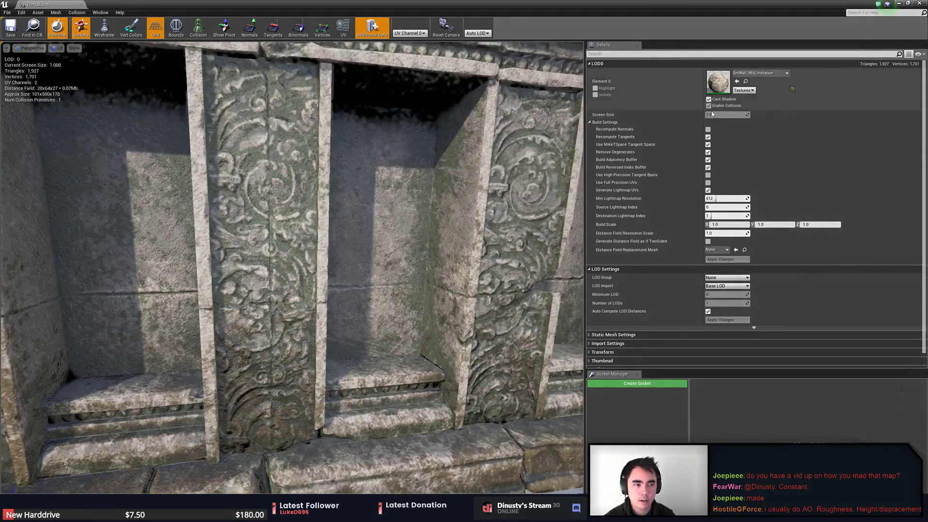
{"action": "key", "text": "s"}
{"action": "right_click_drag", "start_coordinate": [556, 123], "coordinate": [549, 116]}
{"action": "scroll", "coordinate": [555, 124], "scroll_direction": "down", "scroll_amount": 2}
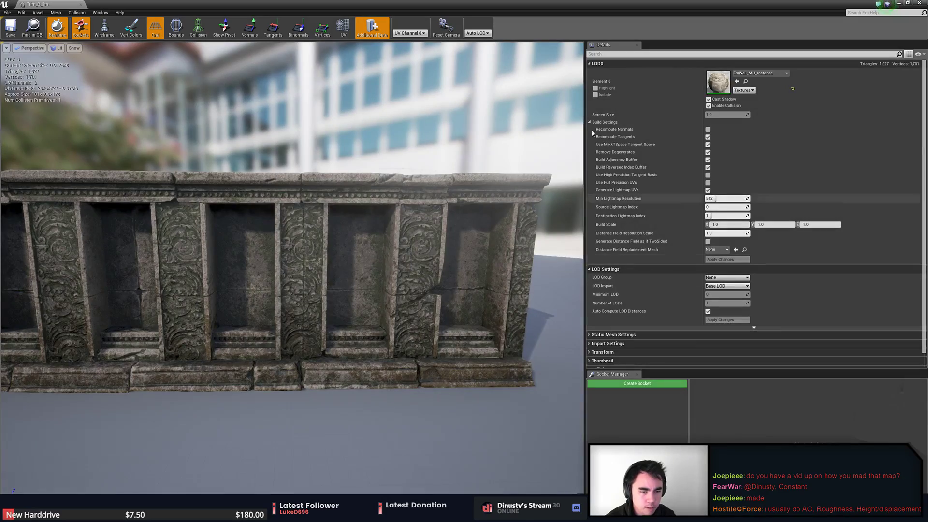
- Close the mesh editor, reopen it from the level wall's StaticMeshComponent, and open its 5mWall_Mid_Instance material in a window beside the wall
{"action": "middle_click", "coordinate": [33, 5]}
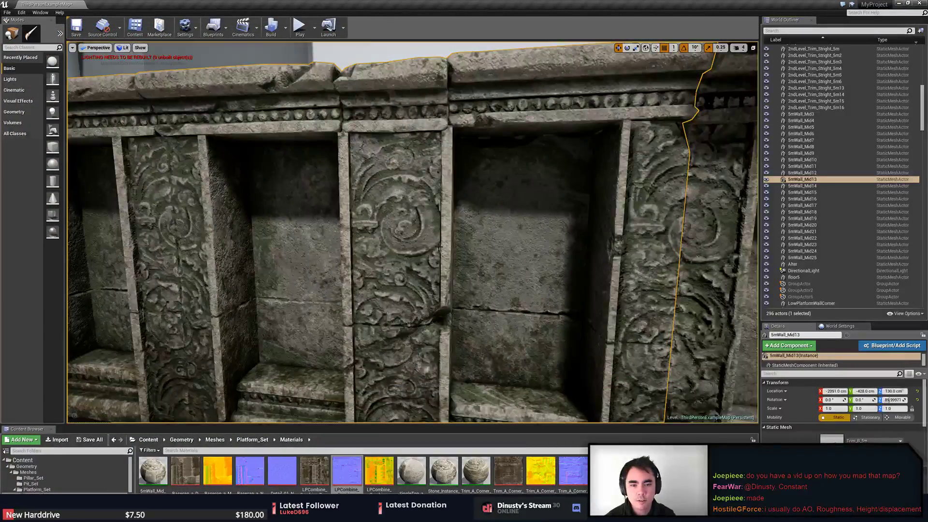
{"action": "key", "text": "s"}
{"action": "right_click_drag", "start_coordinate": [339, 208], "coordinate": [300, 213]}
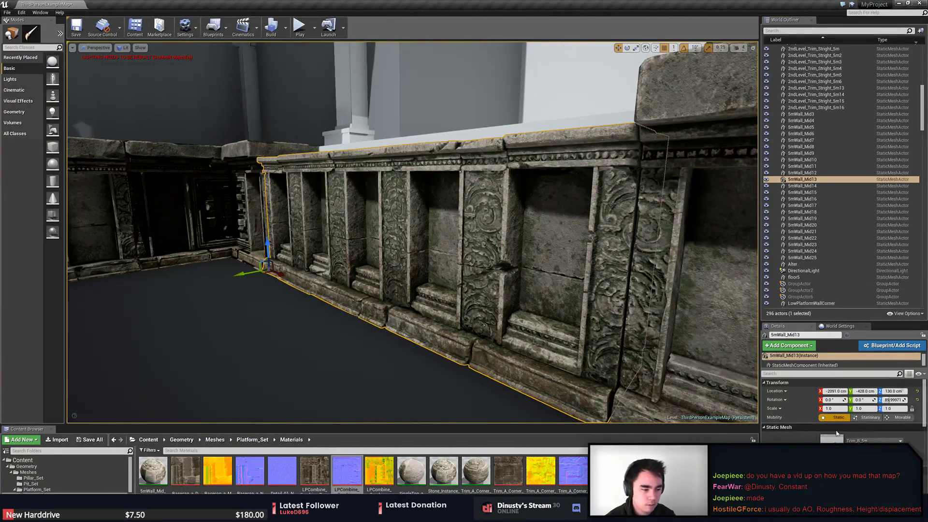
{"action": "left_click", "coordinate": [804, 365]}
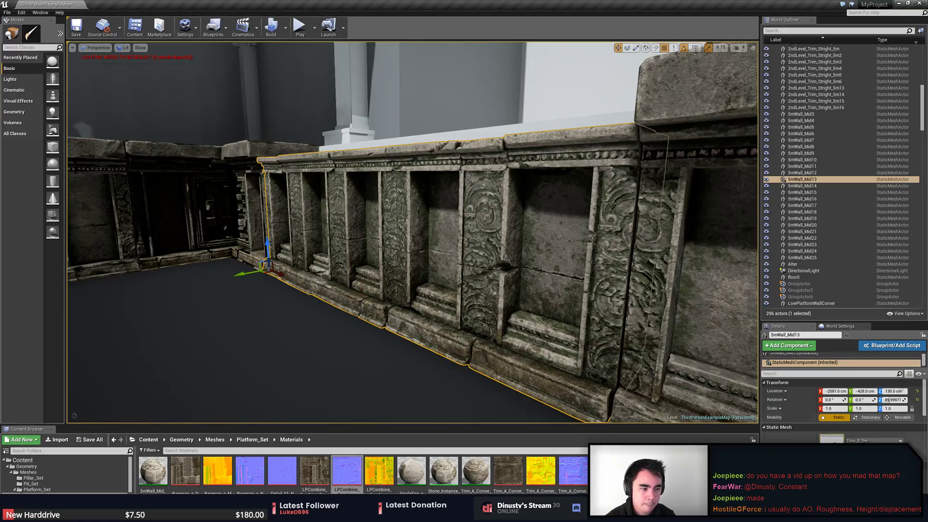
{"action": "key", "text": "ctrl+e"}
{"action": "right_click_drag", "start_coordinate": [503, 258], "coordinate": [464, 261]}
{"action": "key", "text": "s"}
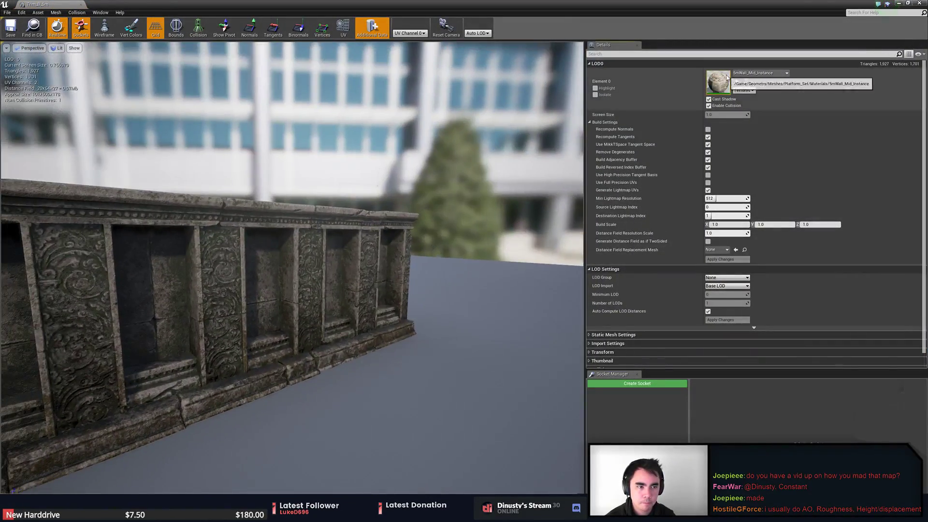
{"action": "double_click", "coordinate": [719, 81]}
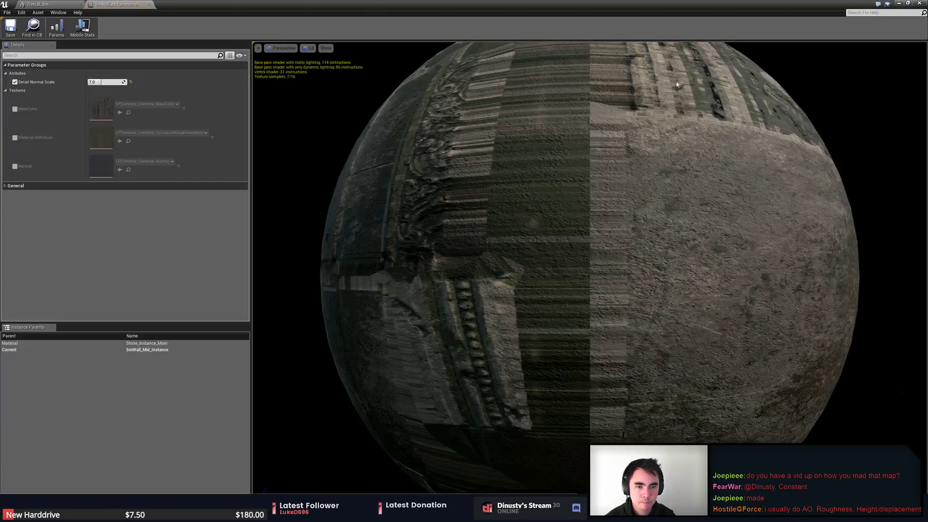
{"action": "double_click", "coordinate": [455, 5]}
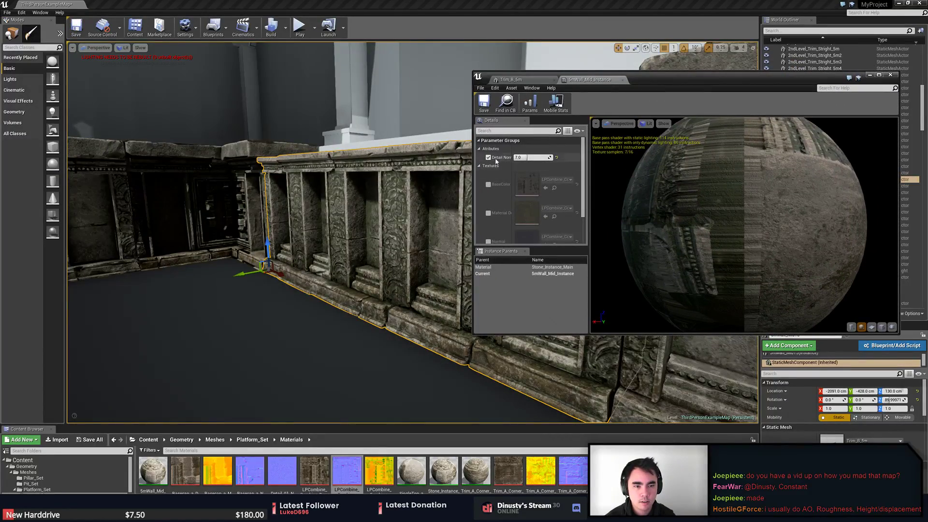
- Set the material instance's Detail Normal Scale to about 14.34 and examine the wall's finer stone tiling in the level
{"action": "key", "text": "w"}
{"action": "right_click_drag", "start_coordinate": [390, 208], "coordinate": [401, 213]}
{"action": "key", "text": "s"}
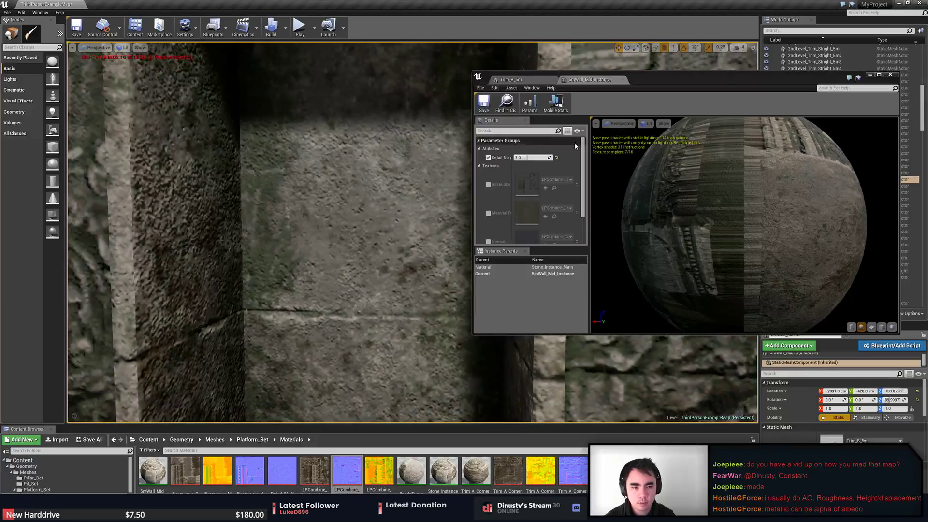
{"action": "left_click", "coordinate": [526, 157]}
{"action": "left_click_drag", "start_coordinate": [527, 158], "coordinate": [538, 158]}
{"action": "key", "text": "s"}
{"action": "mouse_move", "coordinate": [302, 198]}
{"action": "right_mouse_down"}
{"action": "mouse_move", "coordinate": [290, 193]}
{"action": "mouse_move", "coordinate": [302, 198]}
{"action": "right_mouse_up"}
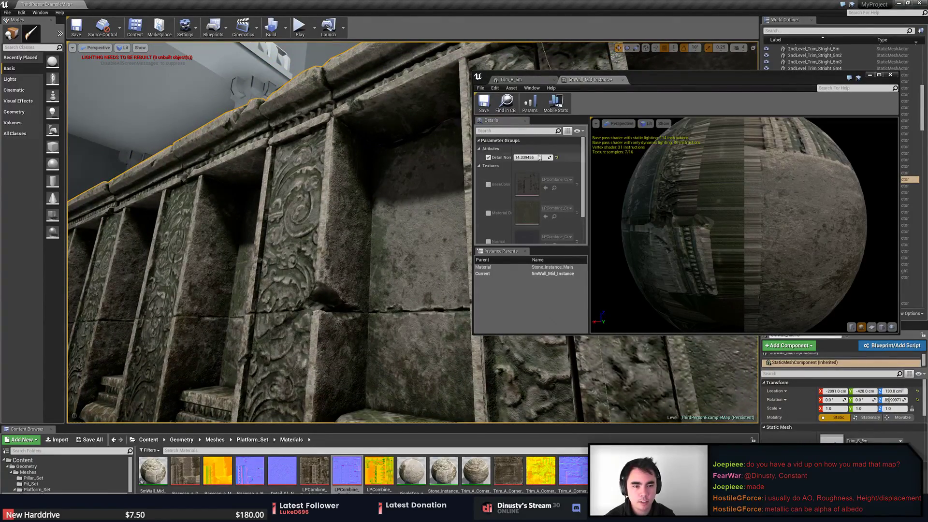
- Set the Detail Normal Scale to 7.0 and close the material instance and static mesh editors
{"action": "left_click_drag", "start_coordinate": [539, 158], "coordinate": [537, 158]}
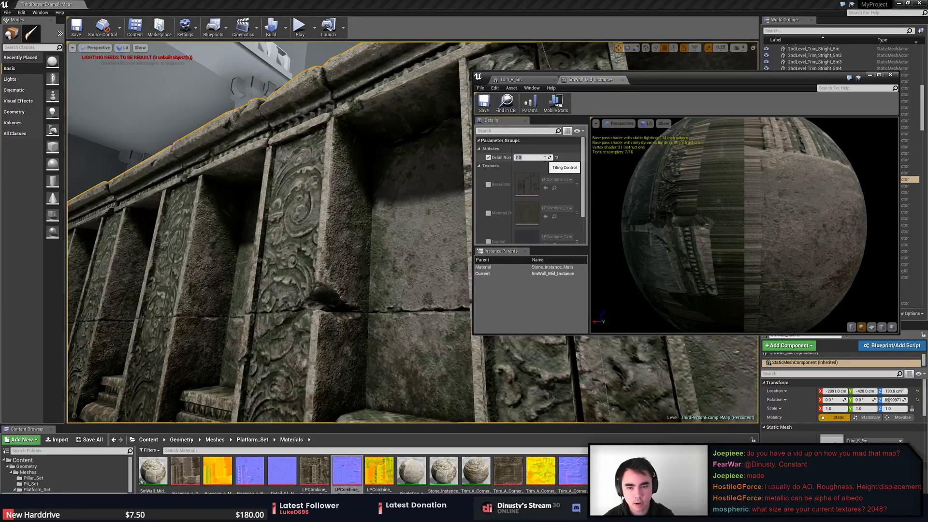
{"action": "type", "text": "7.0"}
{"action": "left_click", "coordinate": [623, 80]}
{"action": "left_click", "coordinate": [554, 80]}
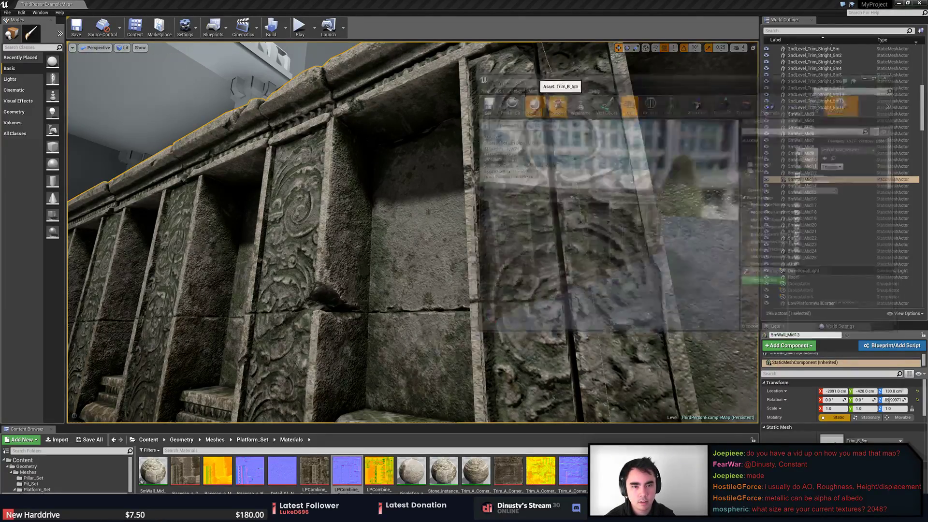
- Deselect the wall and examine the loose carved blocks lying on the temple floor
{"action": "key", "text": "e"}
{"action": "right_click_drag", "start_coordinate": [553, 81], "coordinate": [667, 164]}
{"action": "key", "text": "Escape"}
{"action": "mouse_move", "coordinate": [487, 245]}
{"action": "right_mouse_down"}
{"action": "mouse_move", "coordinate": [500, 258]}
{"action": "mouse_move", "coordinate": [501, 244]}
{"action": "right_mouse_up"}
{"action": "left_click", "coordinate": [487, 246]}
{"action": "left_click", "coordinate": [571, 271]}
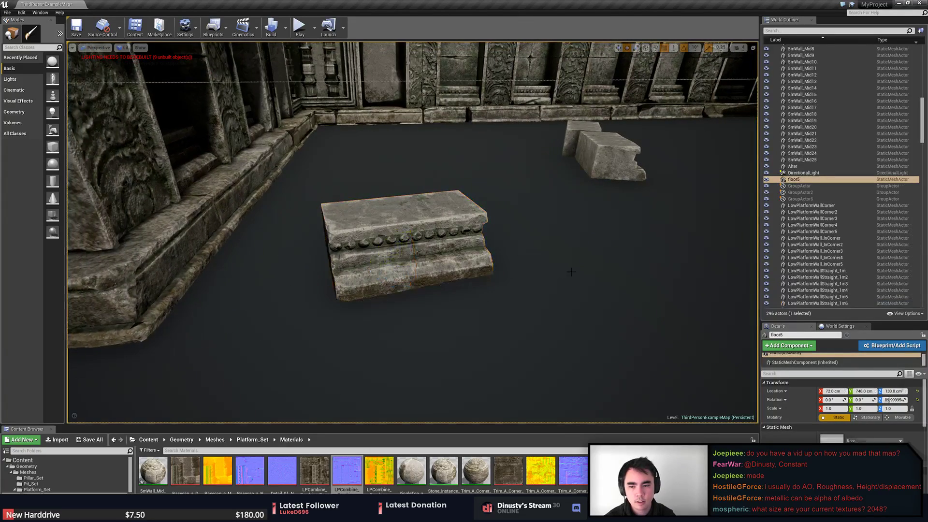
{"action": "right_click_drag", "start_coordinate": [571, 271], "coordinate": [539, 273]}
{"action": "key", "text": "Escape"}
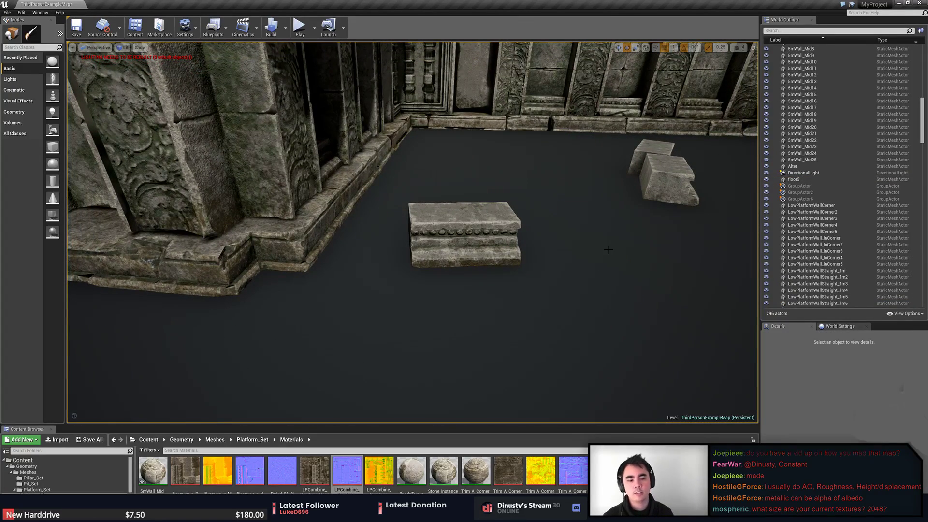
- Select the platform wall's corner section, open the Trim_A_Corner_Base_D texture to check its resolution, and close the texture editor
{"action": "right_click_drag", "start_coordinate": [541, 274], "coordinate": [462, 256]}
{"action": "left_click", "coordinate": [540, 274]}
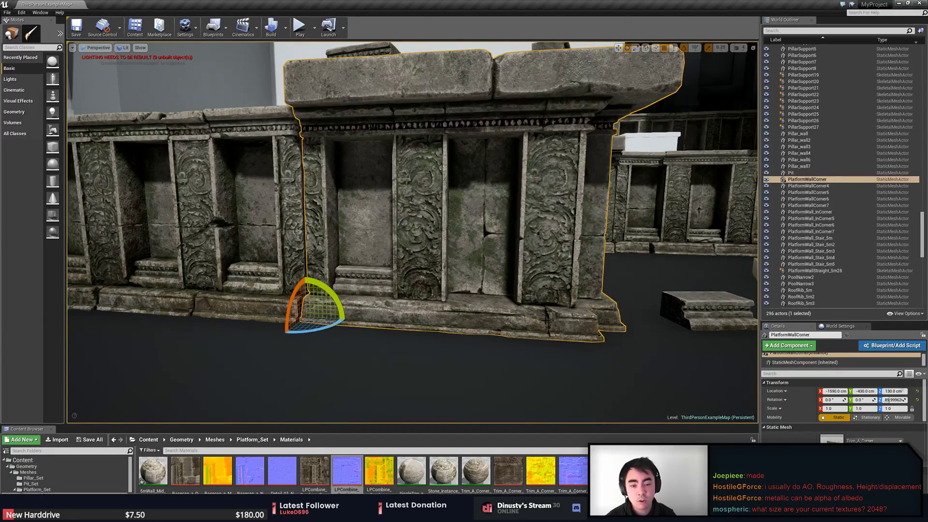
{"action": "right_click_drag", "start_coordinate": [523, 280], "coordinate": [498, 255]}
{"action": "double_click", "coordinate": [523, 279]}
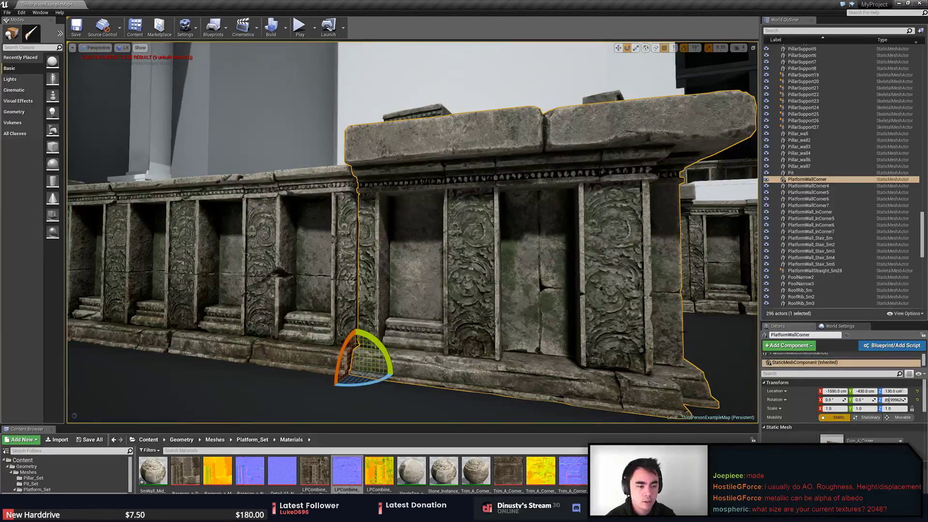
{"action": "double_click", "coordinate": [508, 471]}
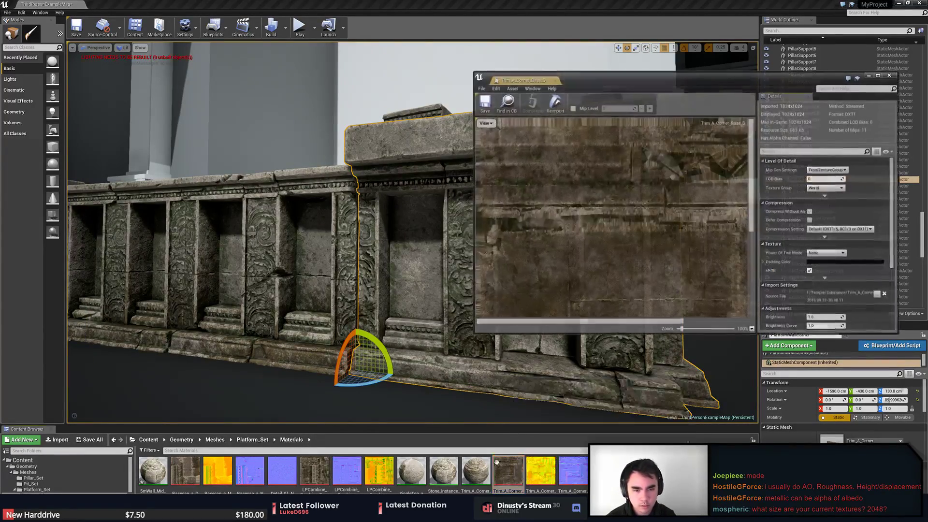
{"action": "scroll", "coordinate": [669, 203], "scroll_direction": "down", "scroll_amount": 10}
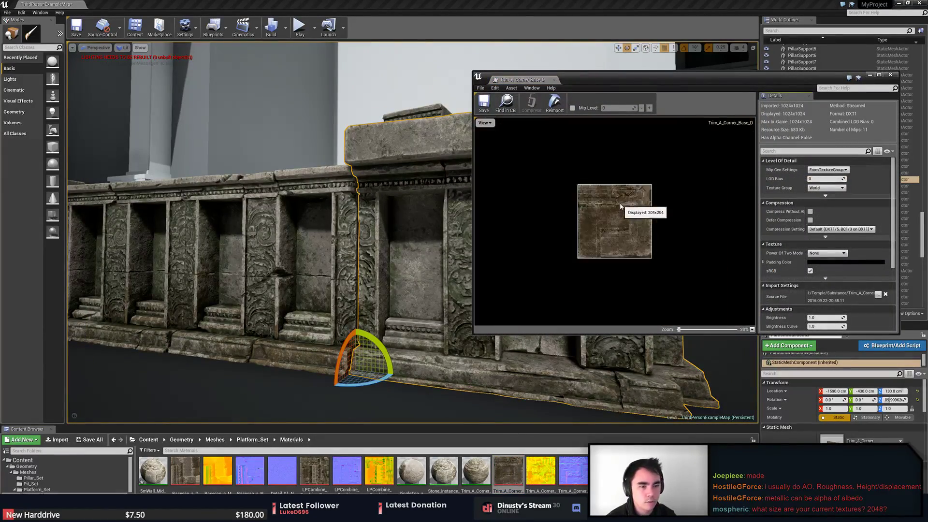
{"action": "scroll", "coordinate": [315, 310], "scroll_direction": "up", "scroll_amount": 5}
{"action": "scroll", "coordinate": [314, 310], "scroll_direction": "down", "scroll_amount": 5}
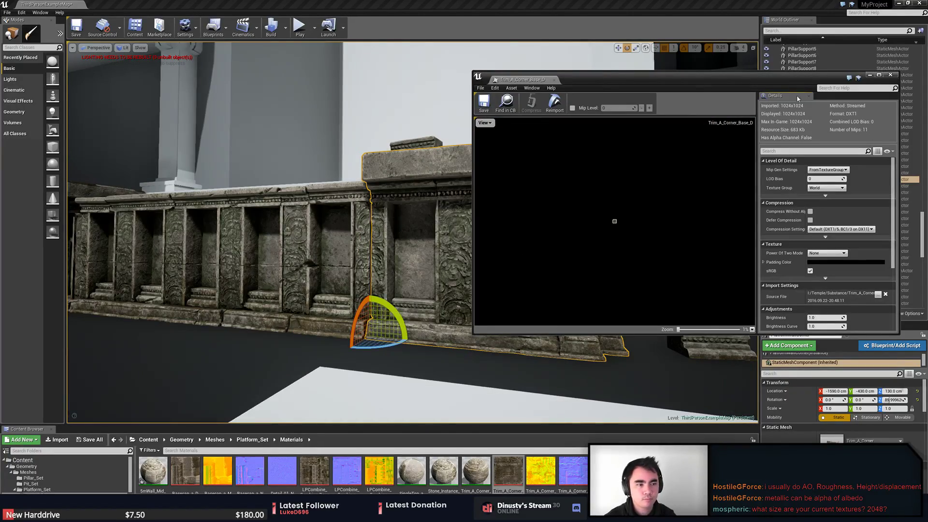
{"action": "left_click", "coordinate": [891, 75]}
- Deselect the wall corner, open the Stone_Instance_Main material, and enlarge its editor to full screen
{"action": "right_click_drag", "start_coordinate": [604, 217], "coordinate": [619, 256]}
{"action": "key", "text": "Escape"}
{"action": "right_click_drag", "start_coordinate": [367, 223], "coordinate": [494, 179]}
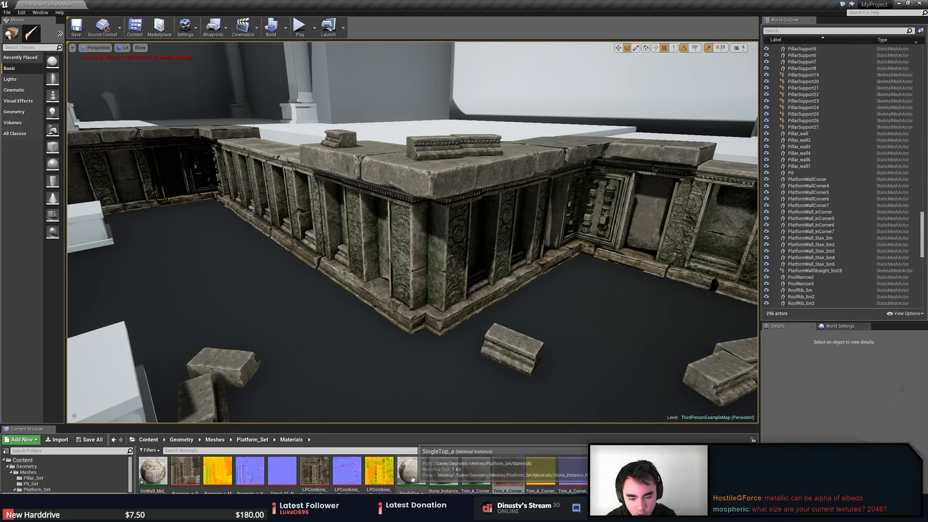
{"action": "left_click", "coordinate": [438, 473]}
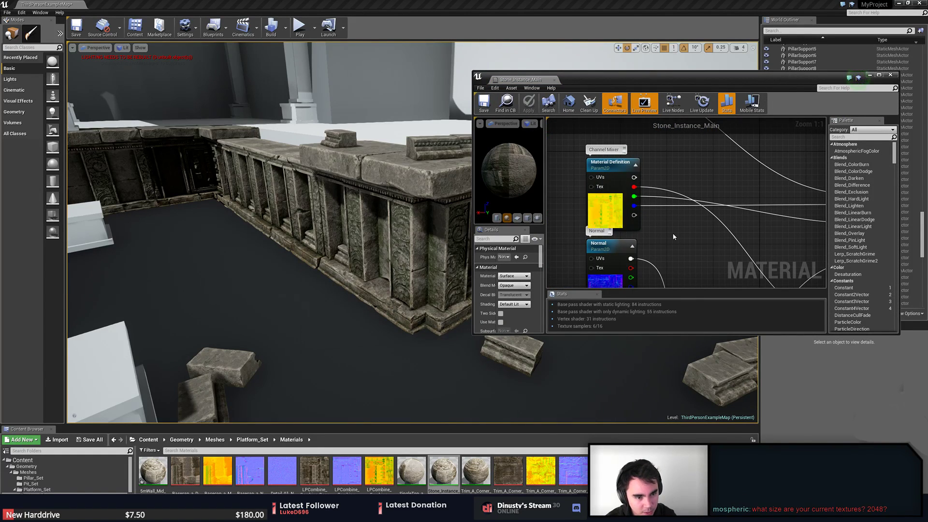
{"action": "double_click", "coordinate": [572, 78]}
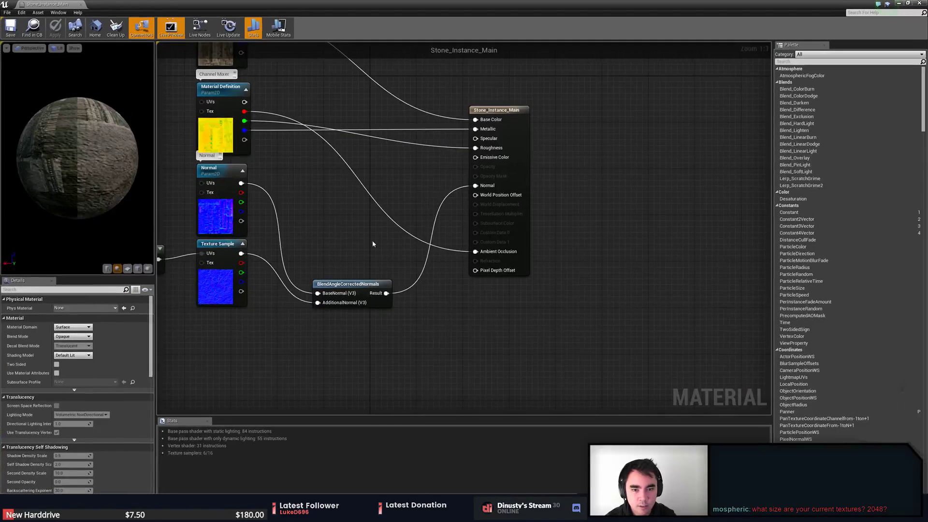
- Add a Constant node with value 0 to the graph and connect it to the material's Metallic input
{"action": "left_click", "coordinate": [812, 62]}
{"action": "type", "text": "consta"}
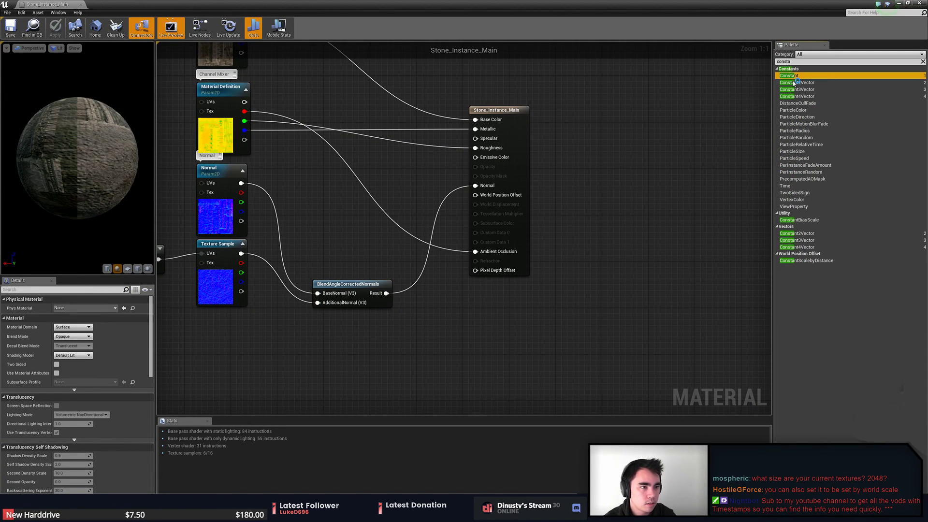
{"action": "left_click_drag", "start_coordinate": [395, 177], "coordinate": [399, 167]}
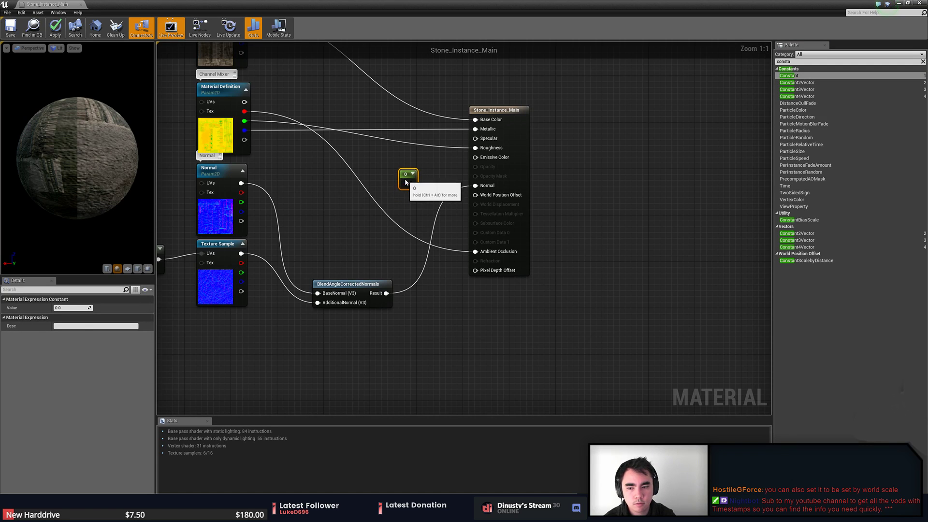
{"action": "left_click", "coordinate": [82, 327]}
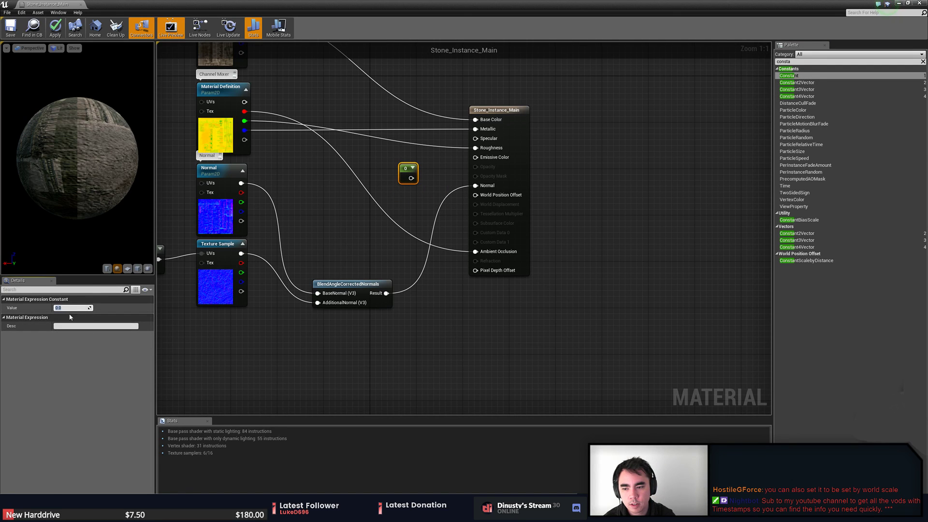
{"action": "left_click", "coordinate": [377, 178]}
{"action": "left_click_drag", "start_coordinate": [411, 178], "coordinate": [476, 130]}
{"action": "right_click_drag", "start_coordinate": [392, 186], "coordinate": [428, 236]}
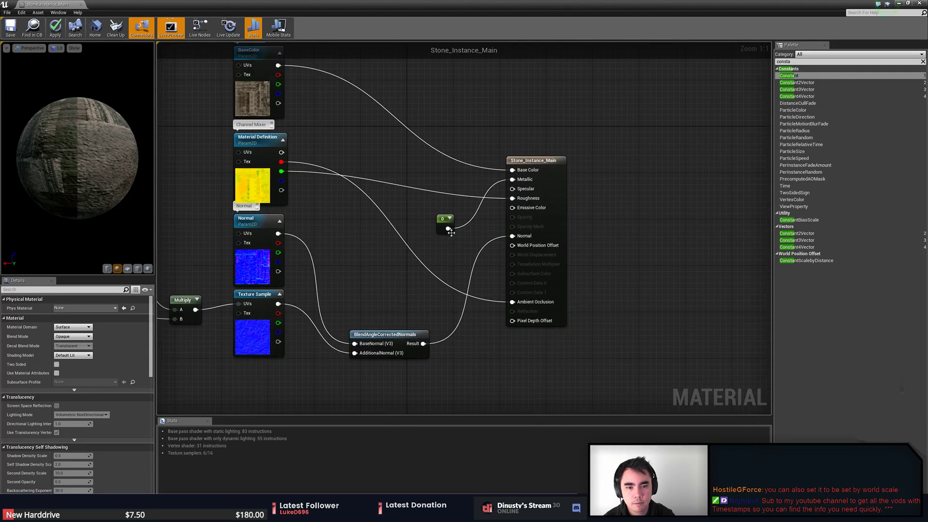
- Delete the Constant node feeding Metallic and close Stone_Instance_Main without keeping the changes
{"action": "left_click_drag", "start_coordinate": [449, 229], "coordinate": [436, 201]}
{"action": "left_click", "coordinate": [336, 221]}
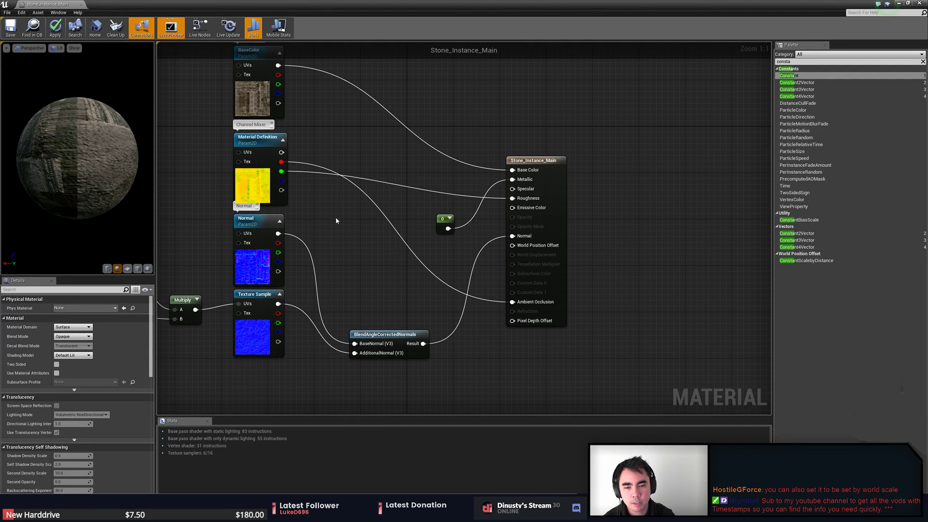
{"action": "left_click_drag", "start_coordinate": [430, 236], "coordinate": [458, 212]}
{"action": "key", "text": "Delete"}
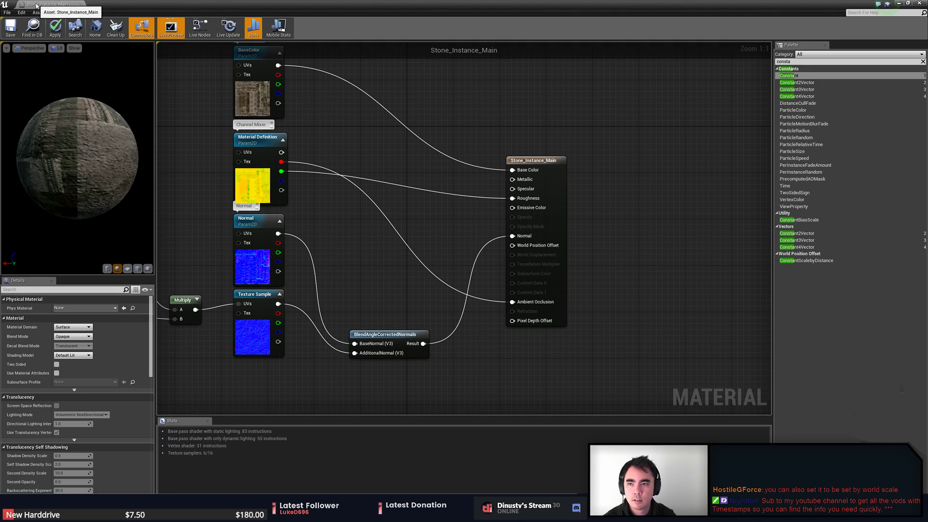
{"action": "middle_click", "coordinate": [37, 4]}
{"action": "left_click", "coordinate": [516, 285]}
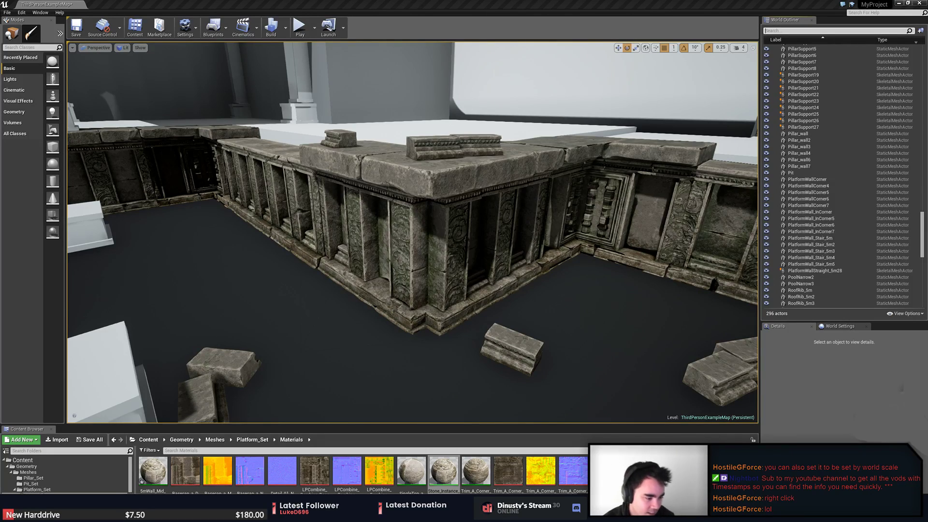
- Return to the Unreal level and reopen the Stone_Instance_Main material
{"action": "key", "text": "alt+Tab"}
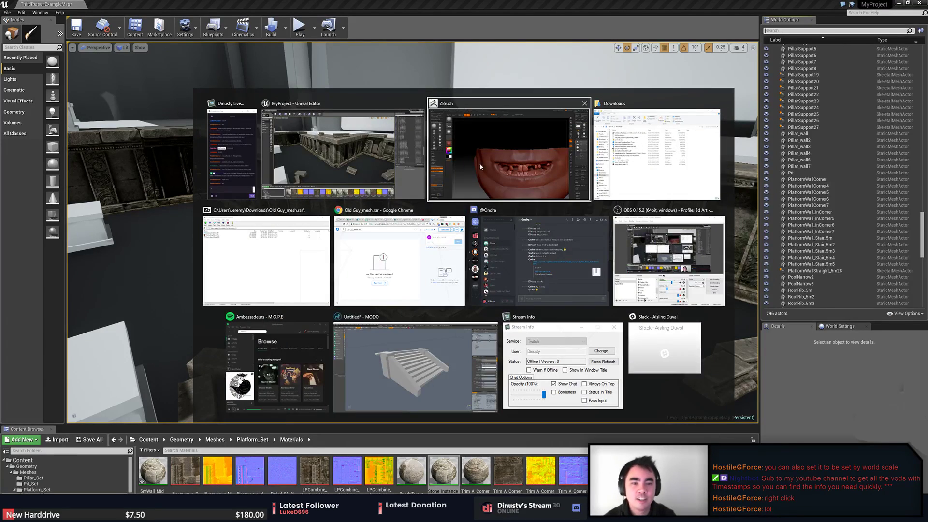
{"action": "left_click", "coordinate": [343, 155]}
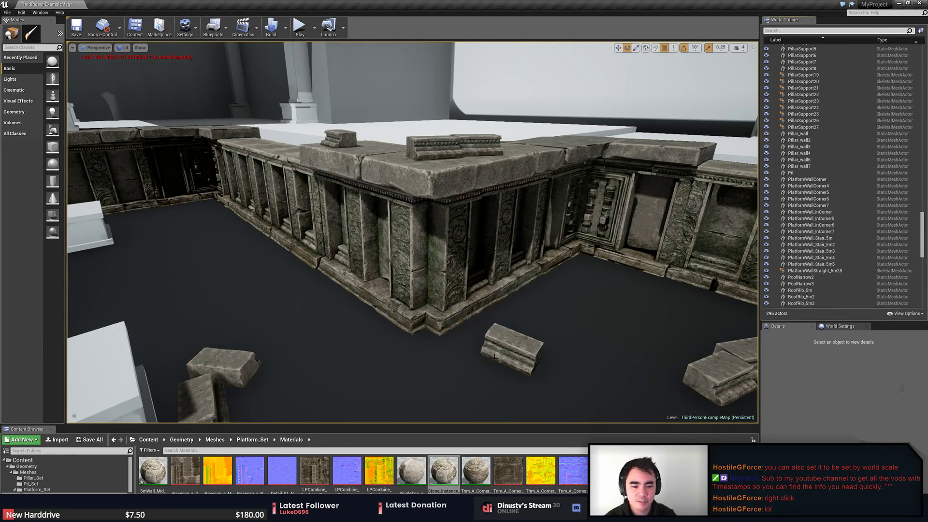
{"action": "double_click", "coordinate": [444, 472]}
- Search the graph's node list for Constant and place the node beside the material's Normal input
{"action": "right_click", "coordinate": [407, 227]}
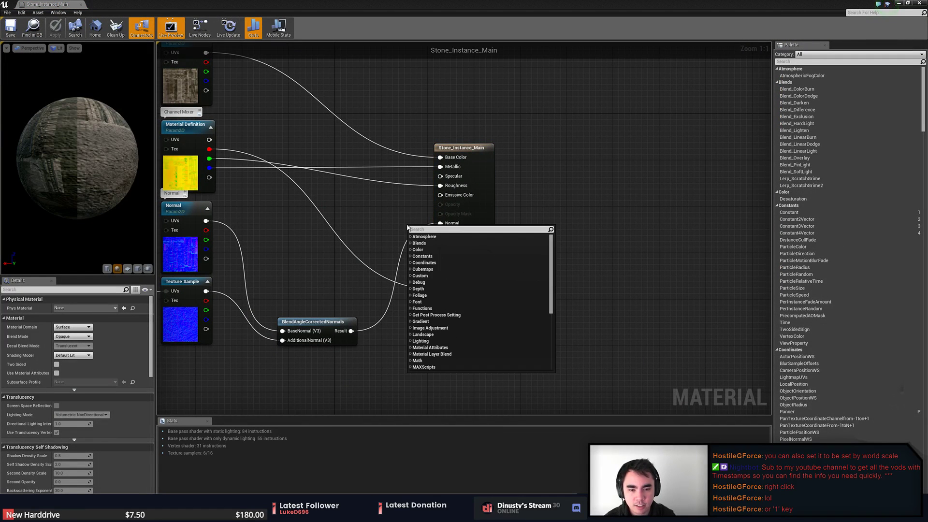
{"action": "type", "text": "constan"}
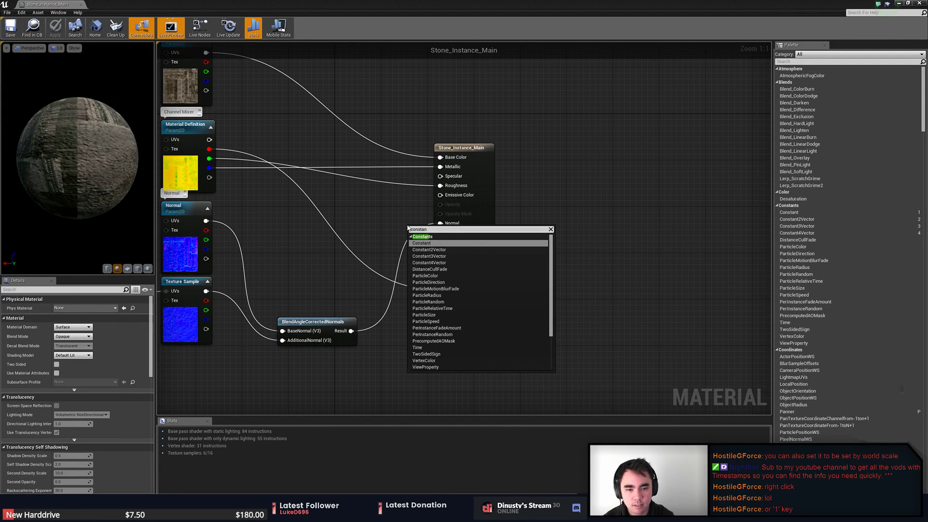
{"action": "key", "text": "Return"}
- Add a comment box around the Constant node, and delete both the comment and the node
{"action": "left_click", "coordinate": [380, 222]}
{"action": "key", "text": "c"}
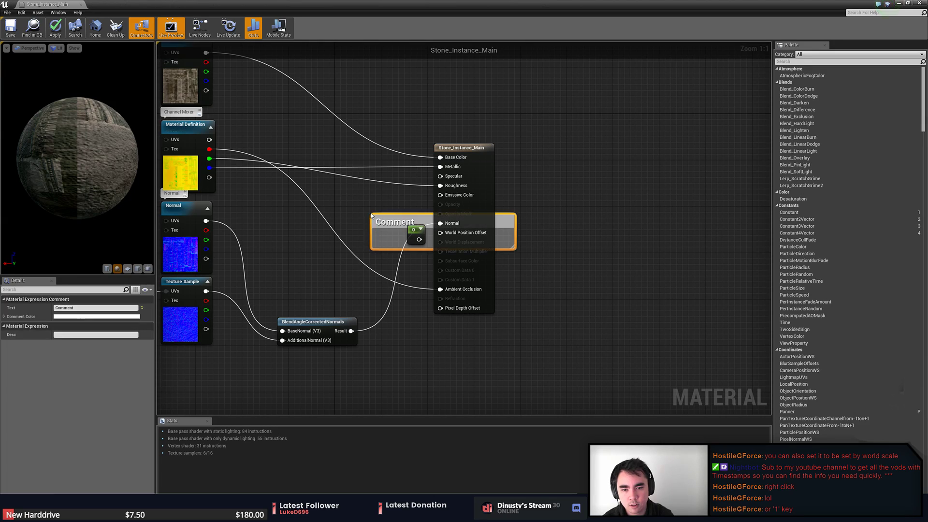
{"action": "left_click", "coordinate": [371, 215]}
{"action": "left_click", "coordinate": [417, 219]}
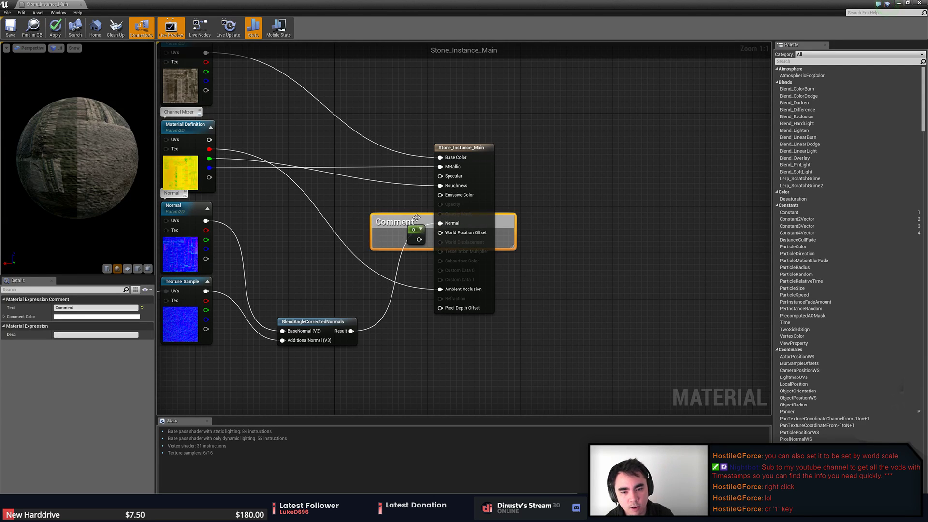
{"action": "key", "text": "Delete"}
{"action": "left_click", "coordinate": [414, 229]}
{"action": "key", "text": "Delete"}
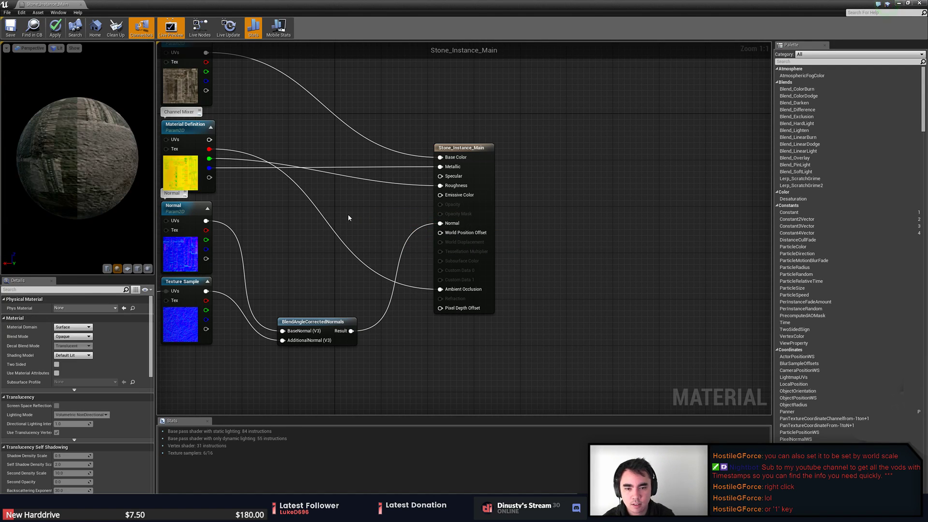
- Place another trial element in the empty space beside the Normal input and delete it
{"action": "key", "text": "c"}
{"action": "left_click", "coordinate": [385, 210]}
{"action": "left_click", "coordinate": [410, 222]}
{"action": "key", "text": "Delete"}
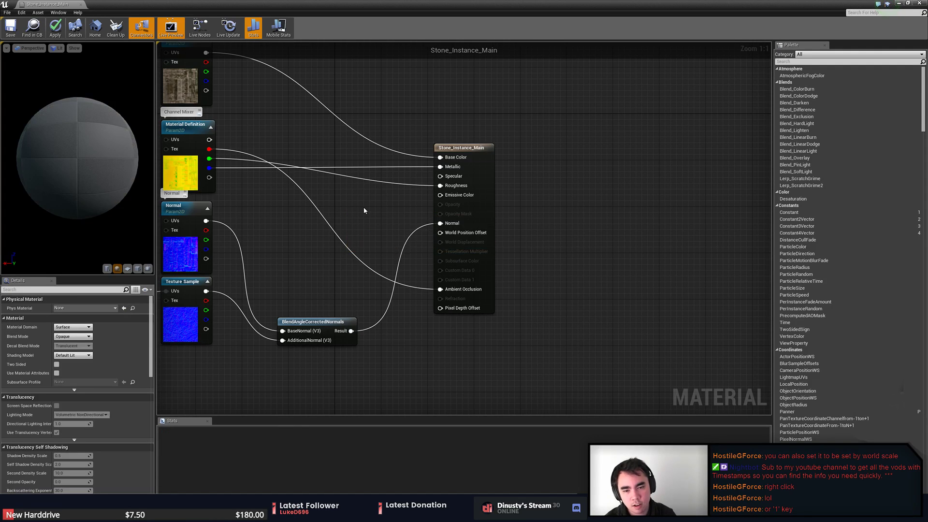
- Search the graph's node list for "cons", place a Constant node beside the material's Normal input, and delete it
{"action": "right_click", "coordinate": [363, 208]}
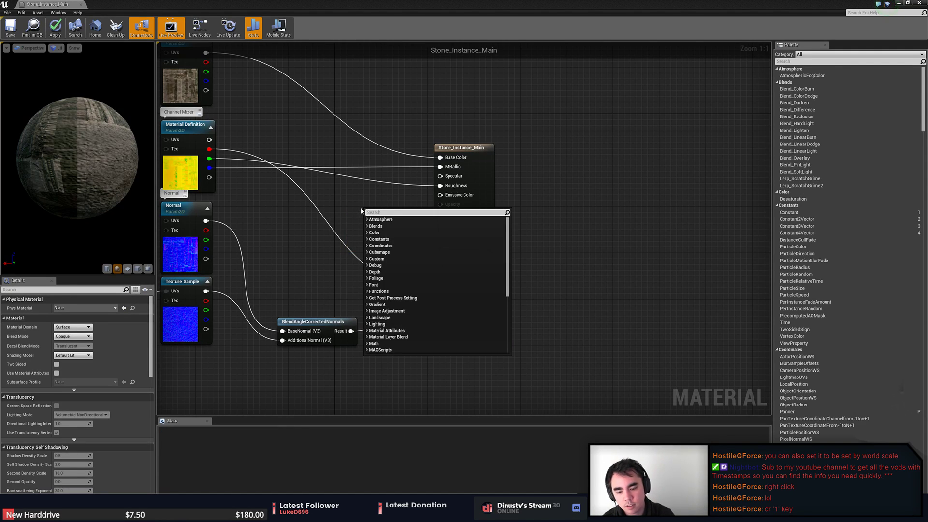
{"action": "type", "text": "cons"}
{"action": "key", "text": "Return"}
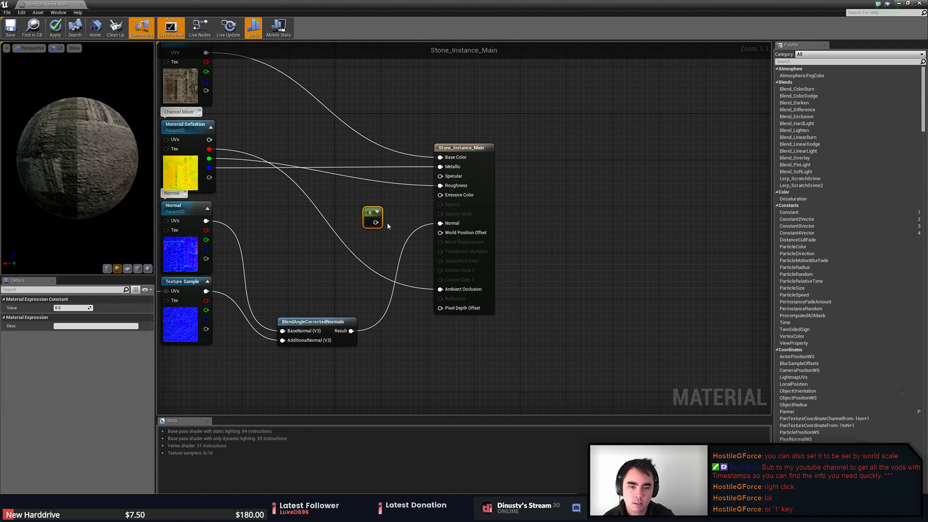
{"action": "right_click", "coordinate": [346, 203]}
{"action": "left_click", "coordinate": [356, 219]}
{"action": "left_click", "coordinate": [367, 216]}
{"action": "key", "text": "Delete"}
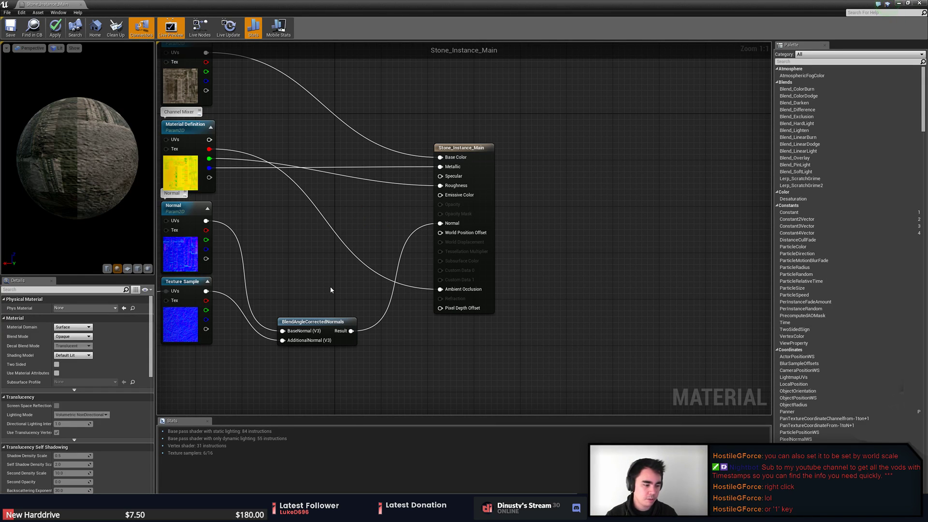
- Place a Constant and a Constant2Vector node directly in the empty space above BlendAngleCorrectedNormals, and delete both
{"action": "left_click", "coordinate": [329, 248]}
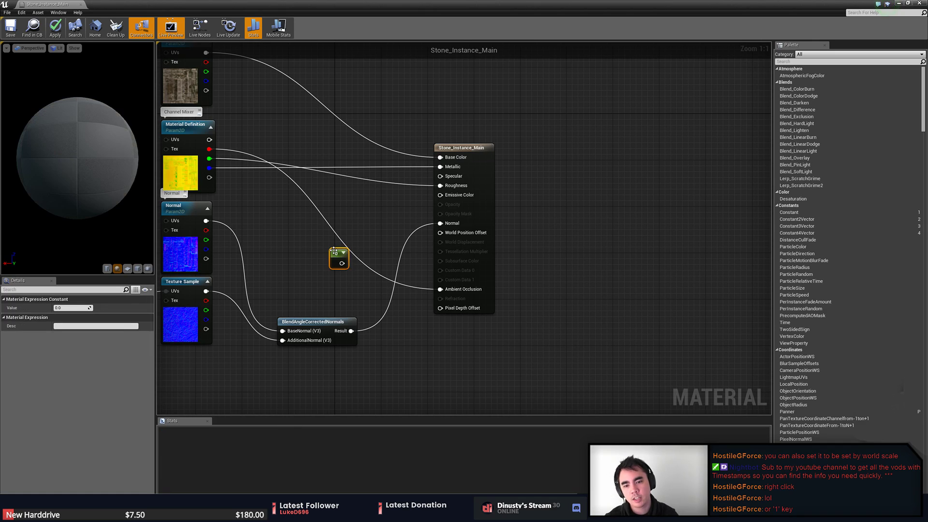
{"action": "left_click", "coordinate": [303, 244]}
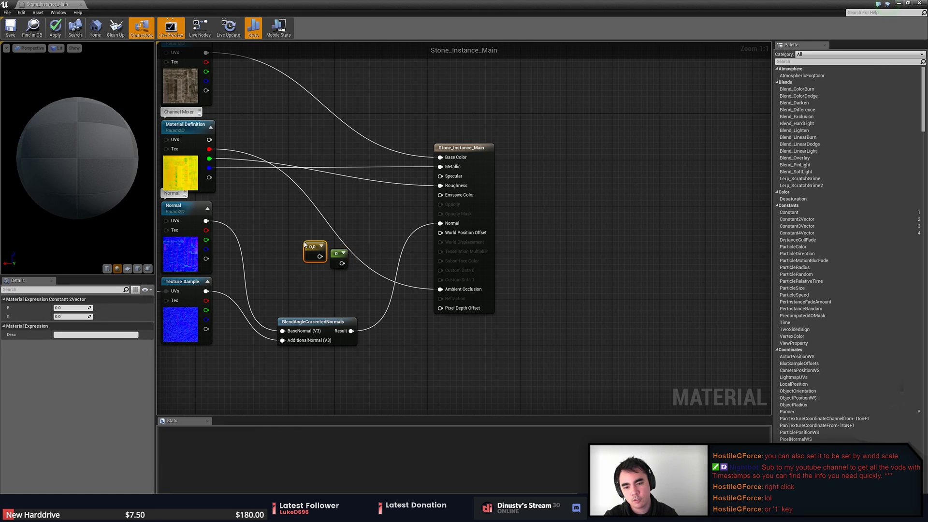
{"action": "left_click", "coordinate": [343, 207]}
{"action": "key", "text": "Delete"}
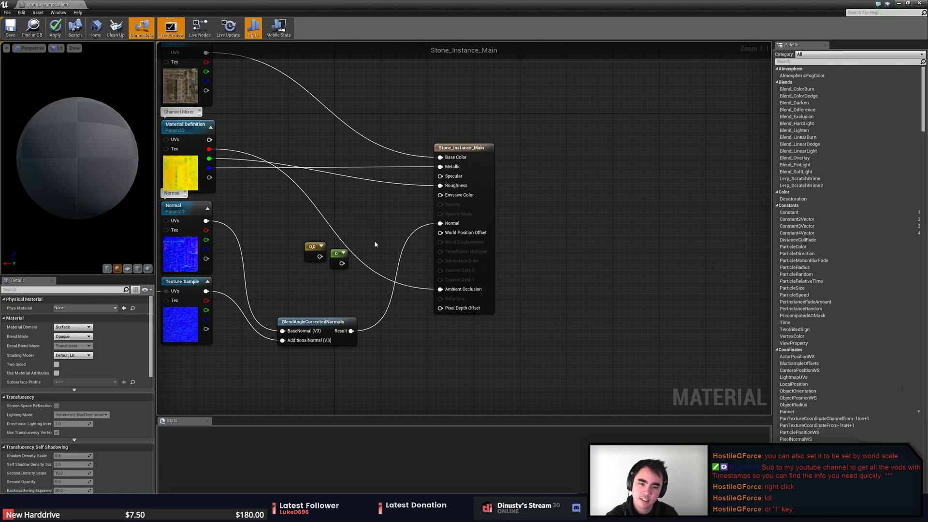
{"action": "left_click", "coordinate": [337, 255]}
{"action": "key", "text": "Delete"}
{"action": "left_click", "coordinate": [314, 252]}
{"action": "key", "text": "Delete"}
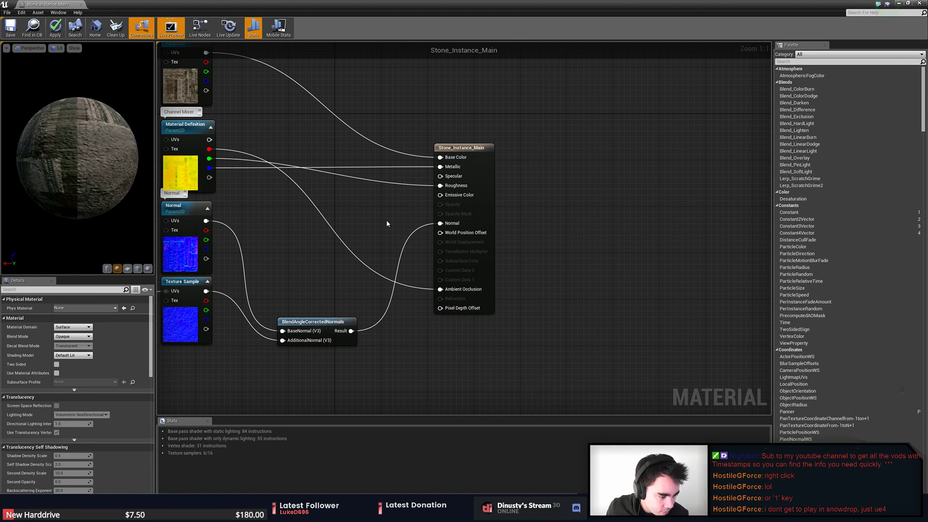
- Close the Stone_Instance_Main material without applying its changes to the original material
{"action": "right_click_drag", "start_coordinate": [316, 249], "coordinate": [435, 277]}
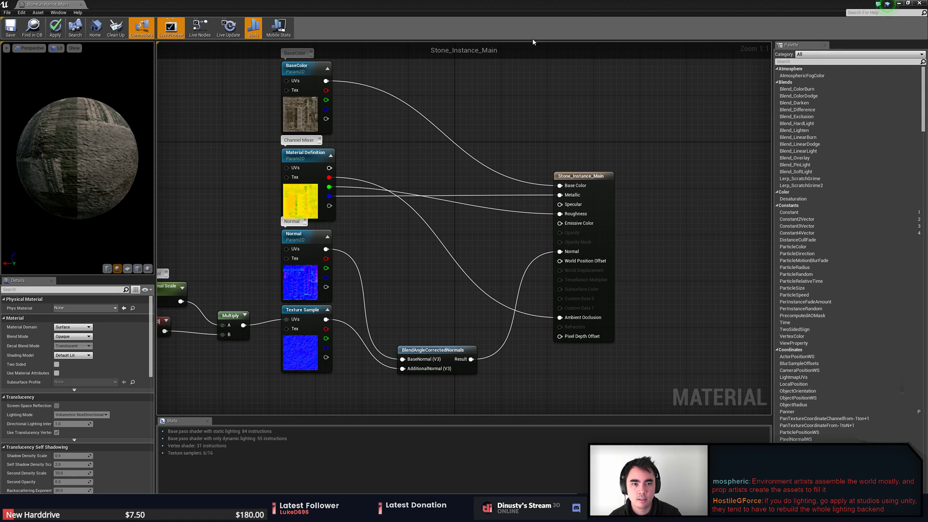
{"action": "middle_click", "coordinate": [62, 6]}
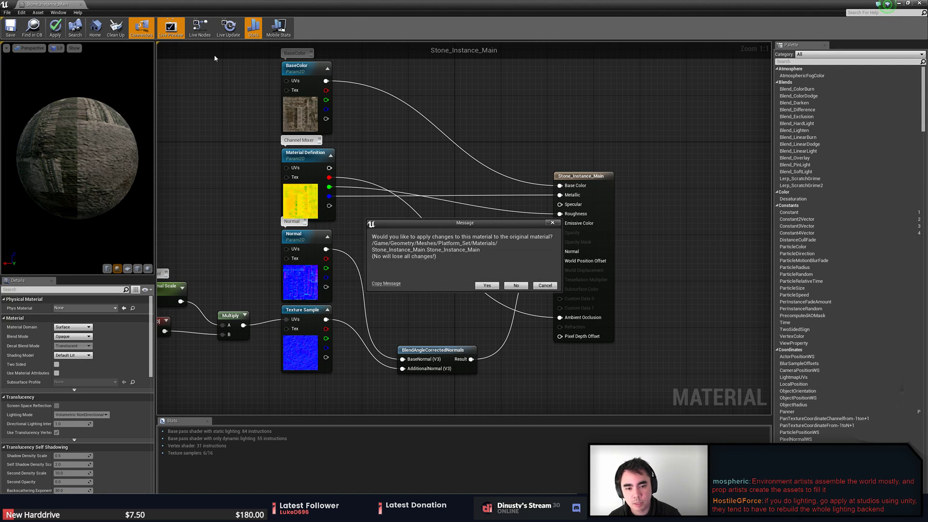
{"action": "left_click", "coordinate": [516, 286]}
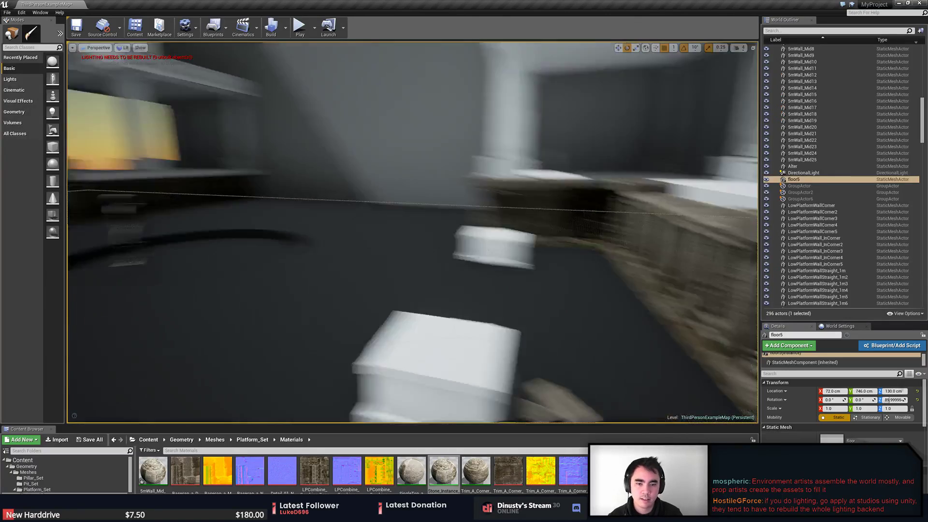
- Clear the floor selection in the level and view the stone staircase with the temple platform behind it
{"action": "right_click_drag", "start_coordinate": [476, 293], "coordinate": [367, 305]}
{"action": "key", "text": "Escape"}
{"action": "key", "text": "w"}
{"action": "right_click_drag", "start_coordinate": [413, 232], "coordinate": [413, 232]}
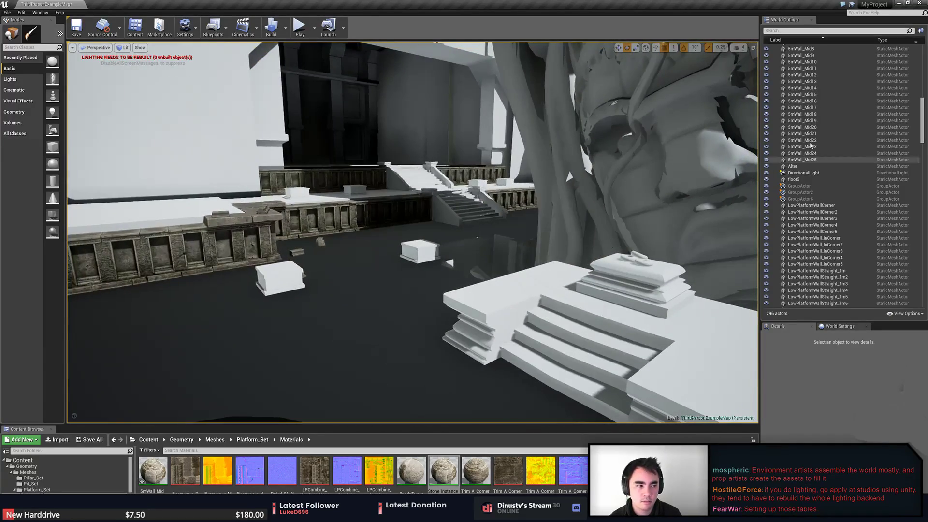